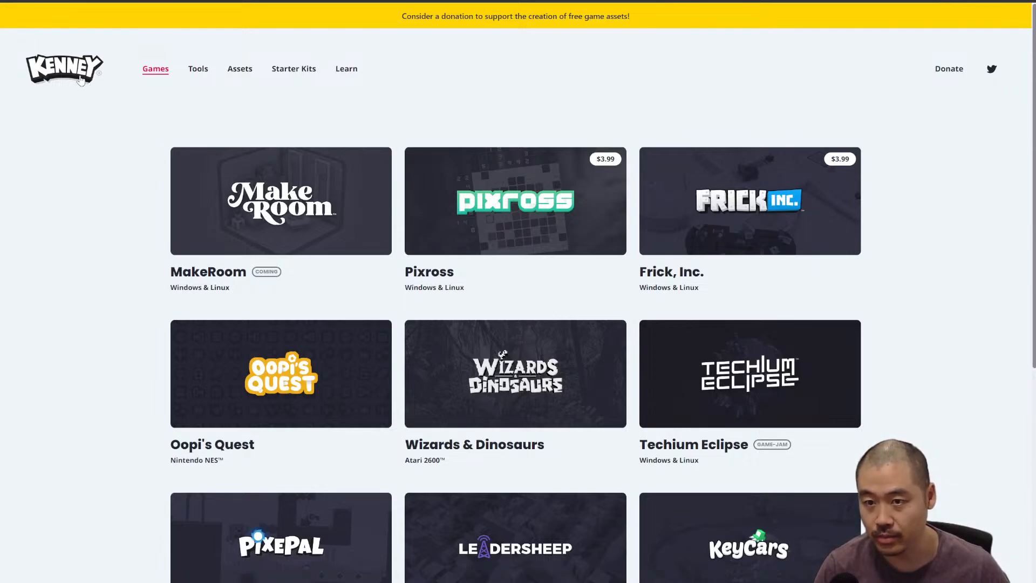
# Step: Open the Kenney home page and look through its sections on the club, starter kits and tools
pyautogui.click(63, 76)
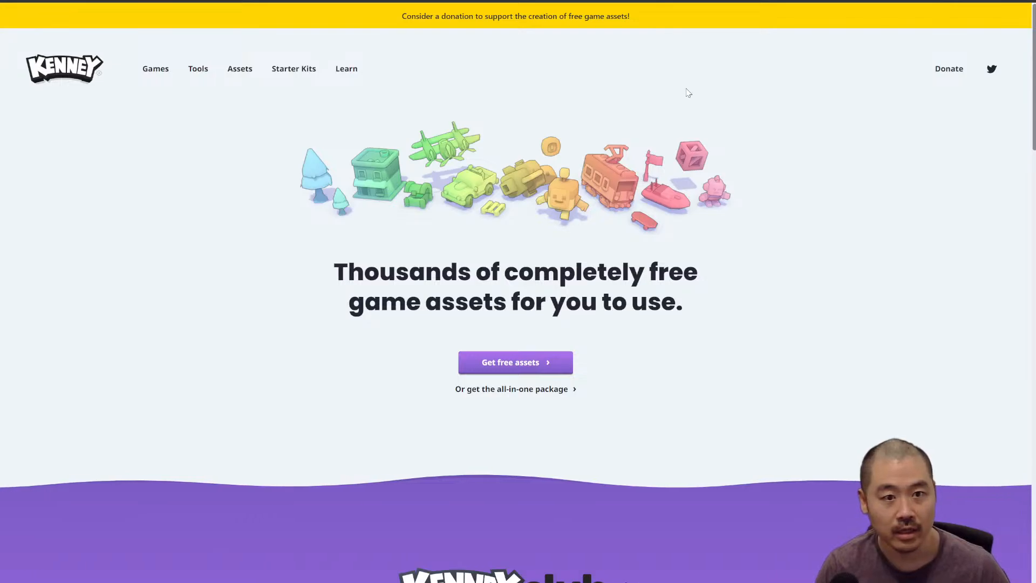
pyautogui.scroll(-1, 662, 141)
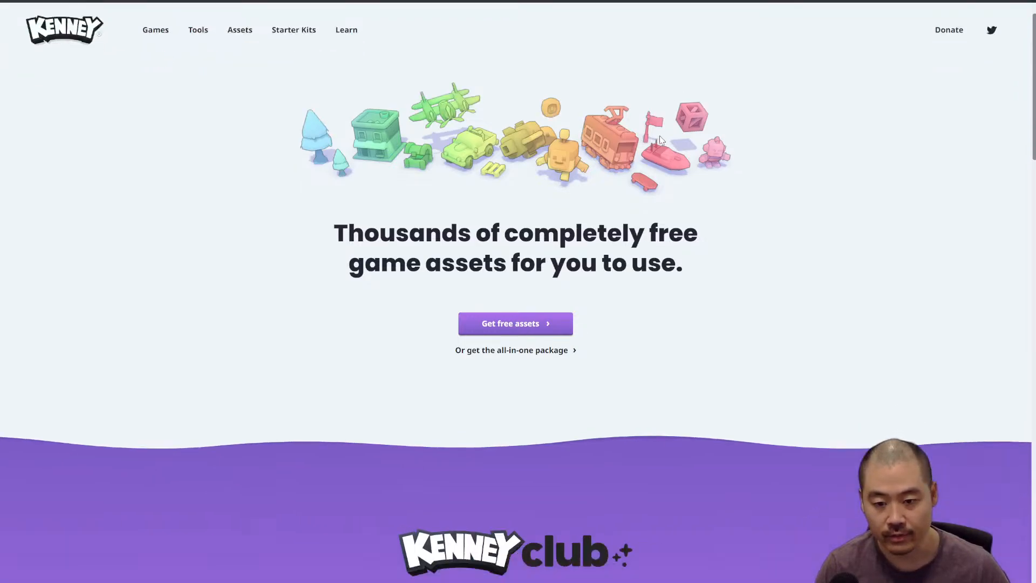
pyautogui.scroll(-4, 442, 185)
pyautogui.scroll(-4, 479, 167)
pyautogui.scroll(-3, 485, 176)
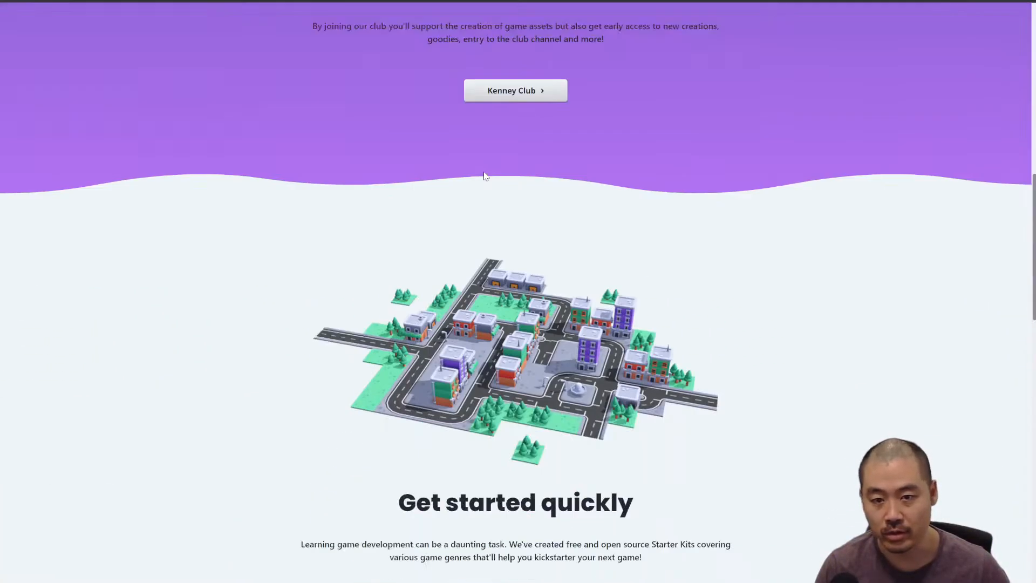
pyautogui.scroll(-1, 484, 176)
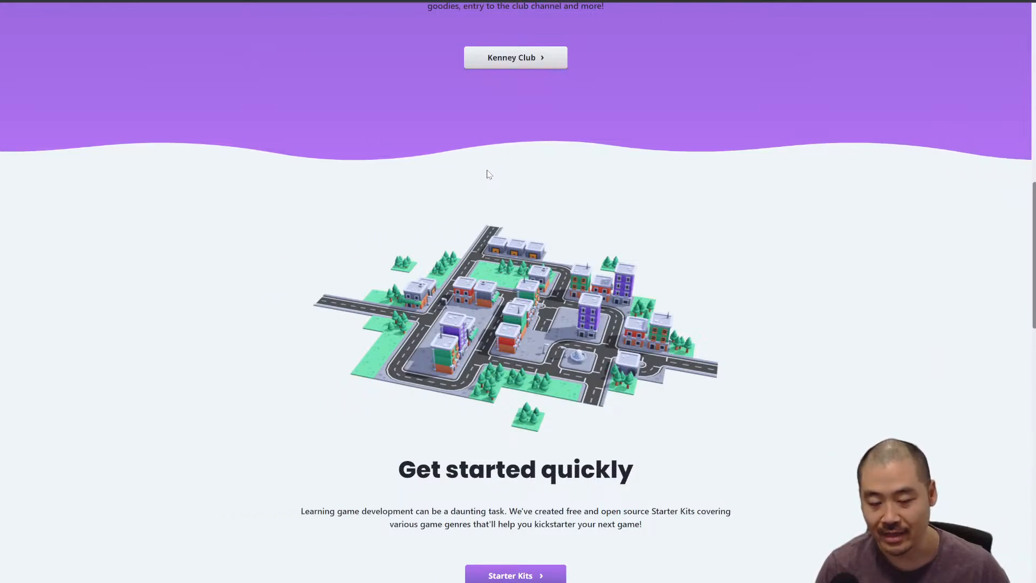
pyautogui.scroll(-10, 489, 175)
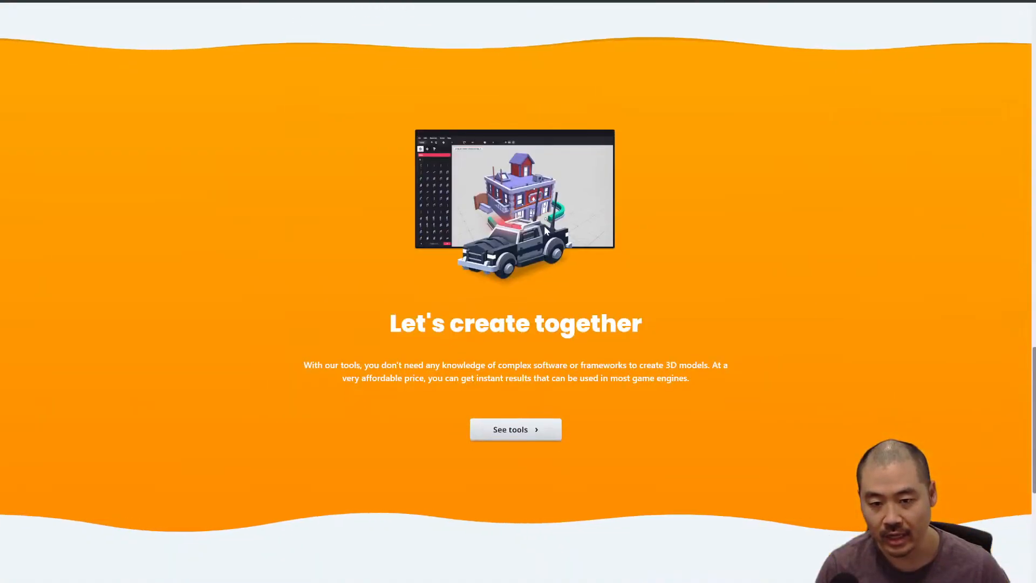
pyautogui.scroll(-6, 543, 226)
pyautogui.press('Home')
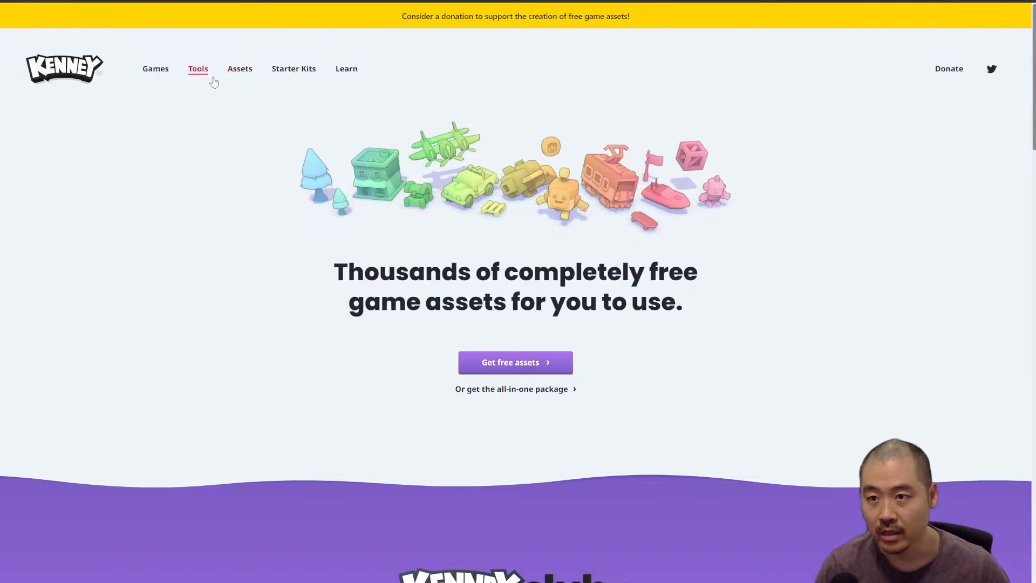
# Step: Browse the asset library, filter it to 2D packs and look through the first three result pages
pyautogui.click(238, 71)
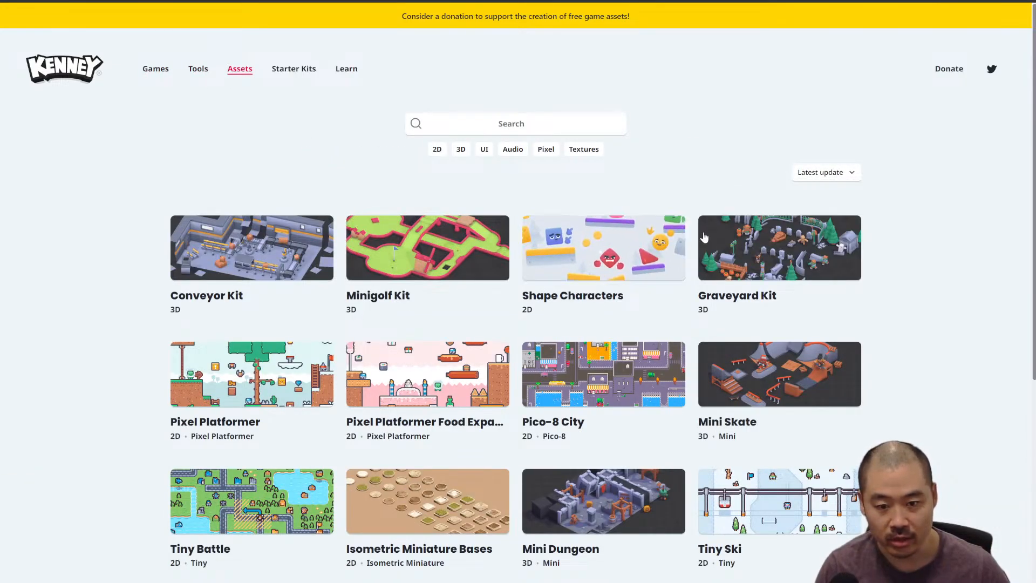
pyautogui.scroll(-4, 705, 236)
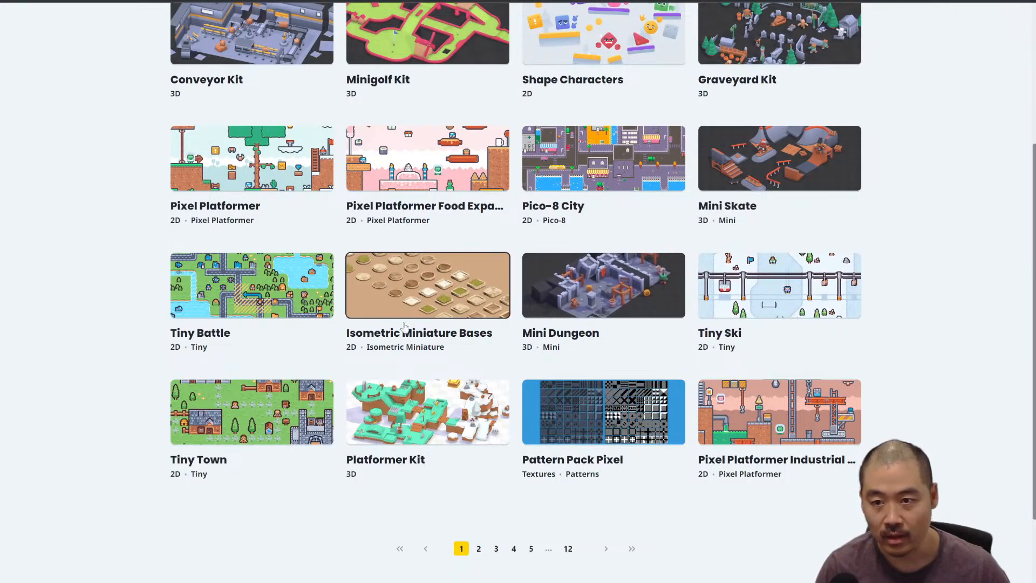
pyautogui.click(479, 548)
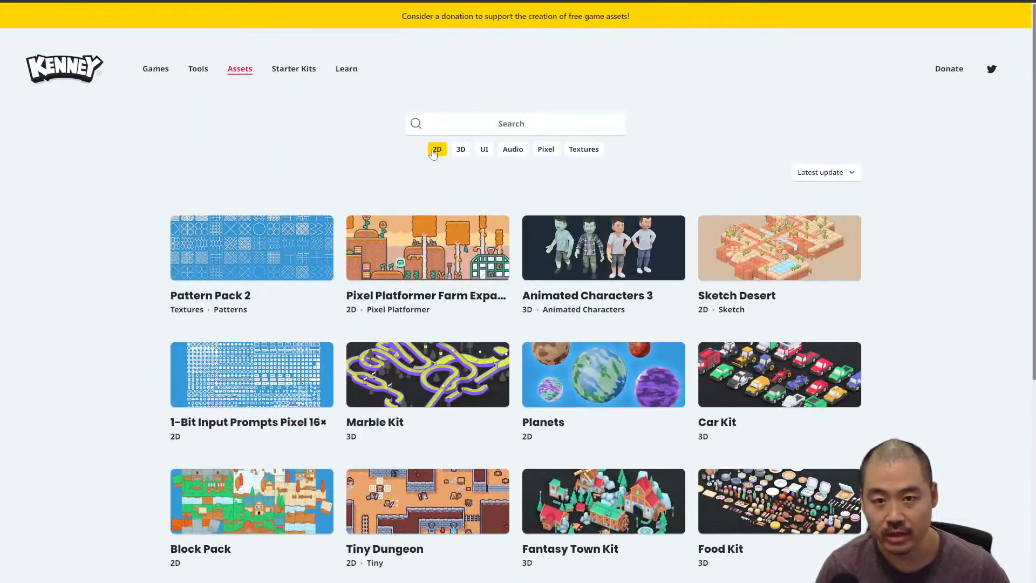
pyautogui.click(435, 151)
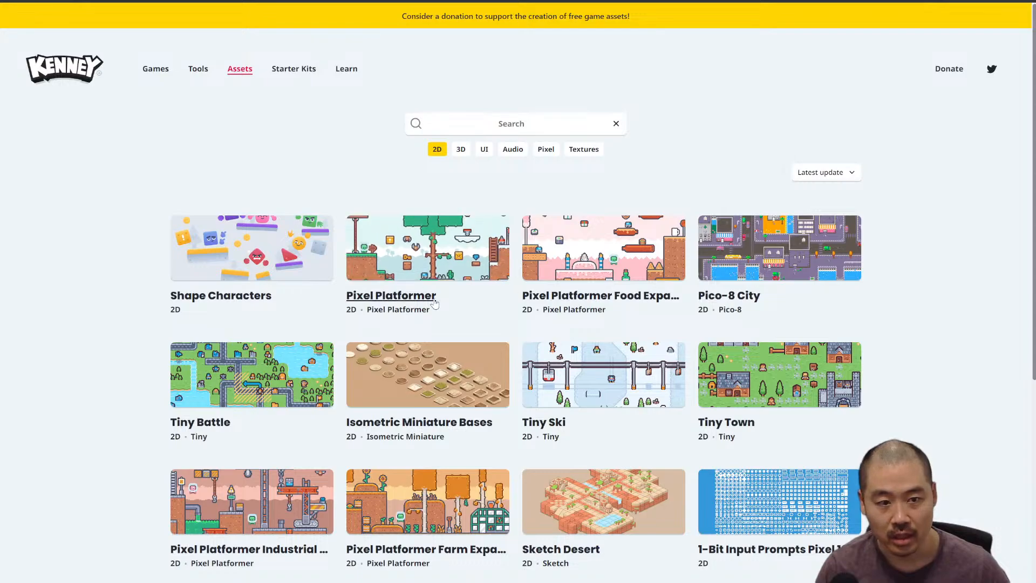
pyautogui.scroll(-5, 671, 321)
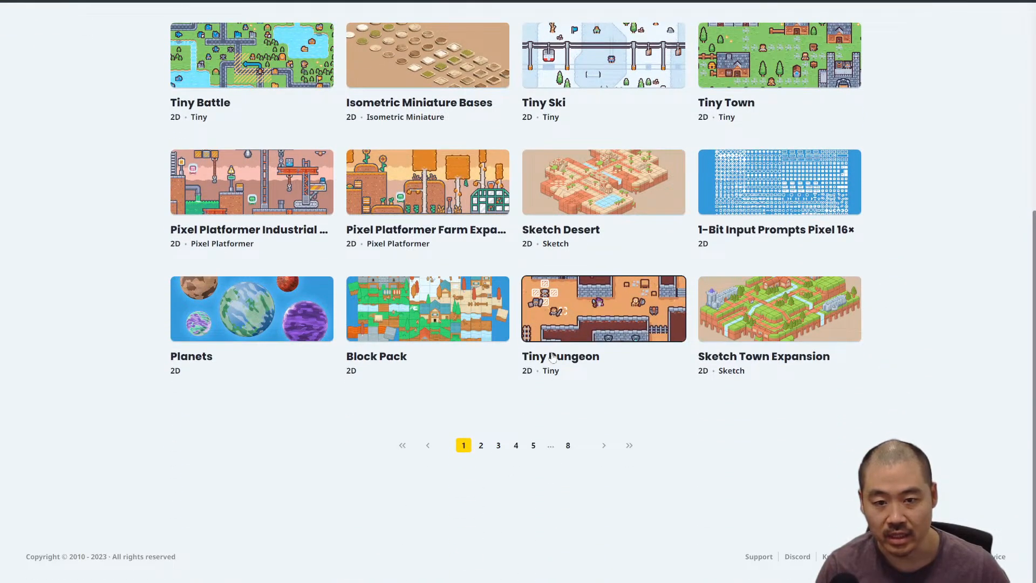
pyautogui.click(480, 446)
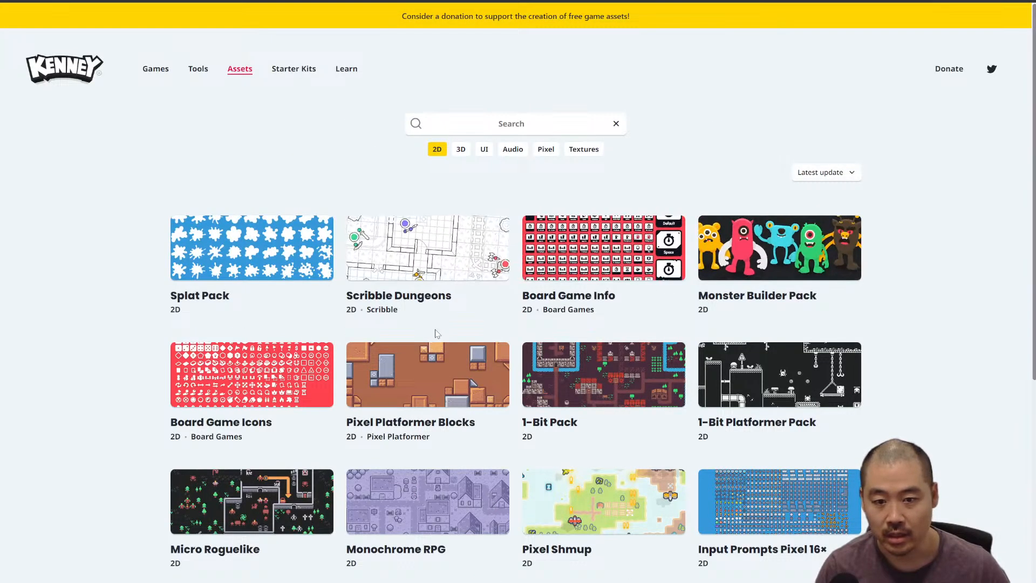
pyautogui.scroll(-5, 436, 335)
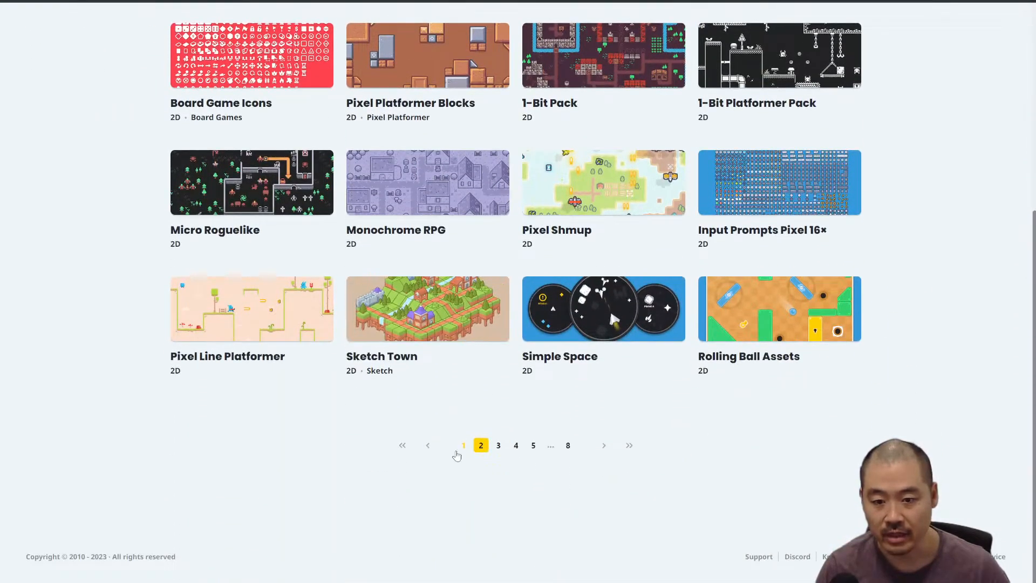
pyautogui.click(496, 446)
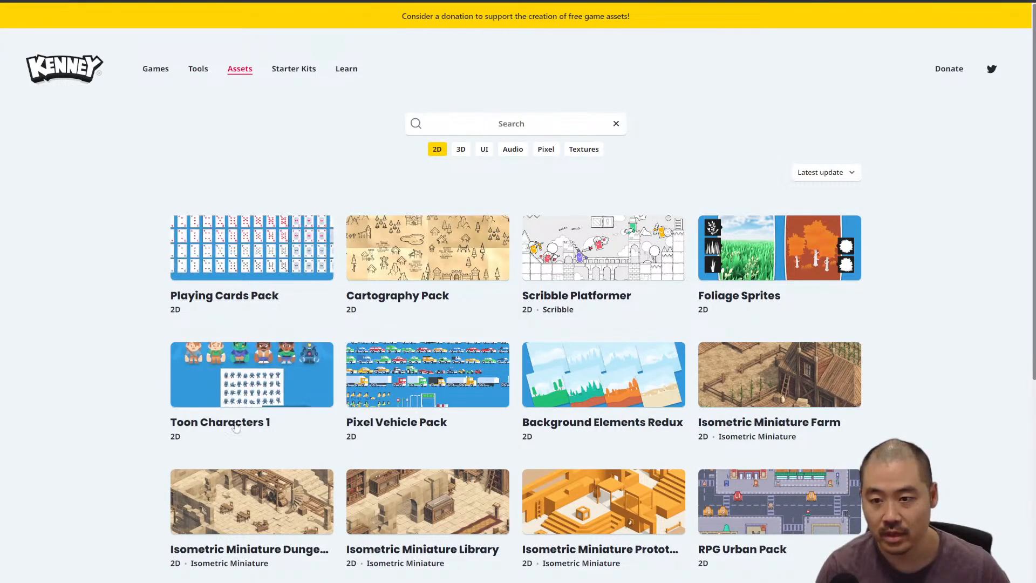
pyautogui.scroll(-5, 411, 404)
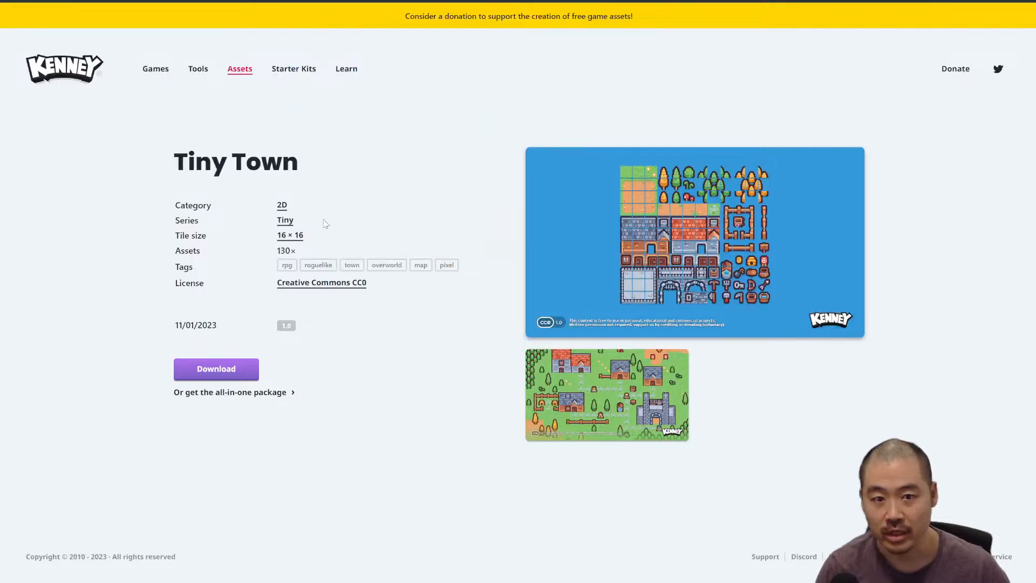
# Step: Examine the enlarged tileset previews of the Tiny Town and Tiny Dungeon packs
pyautogui.click(648, 276)
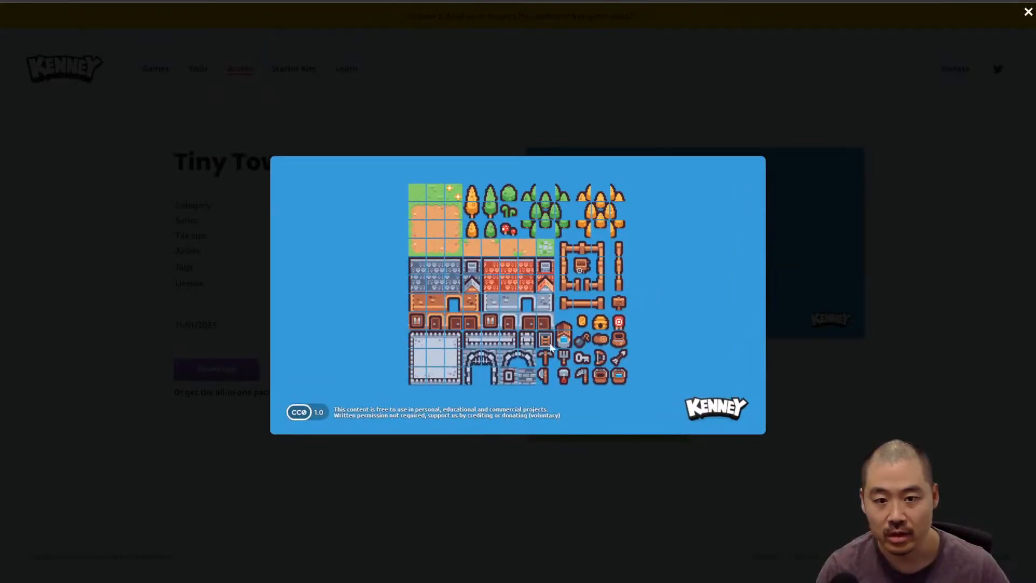
pyautogui.click(731, 306)
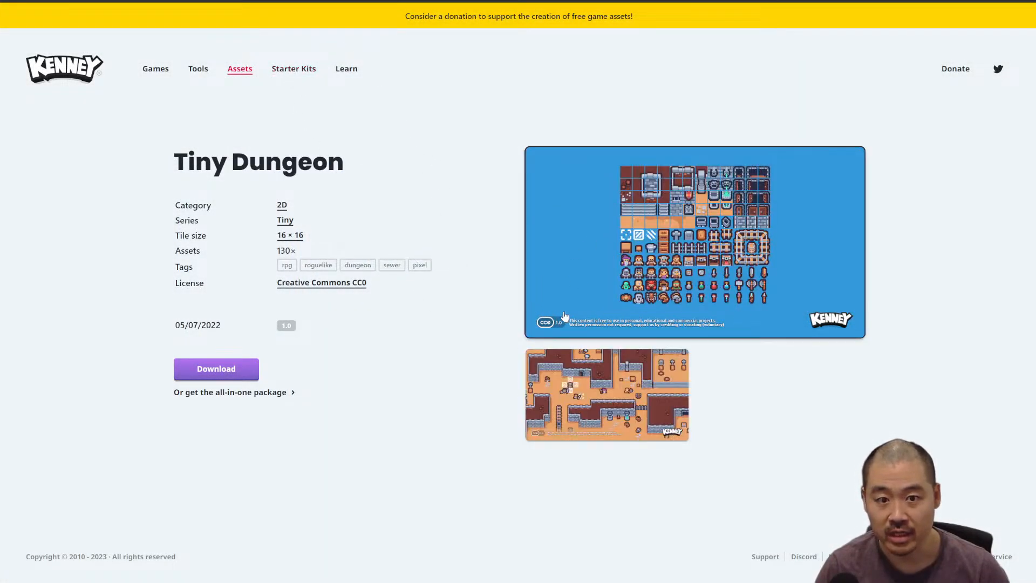
pyautogui.click(715, 258)
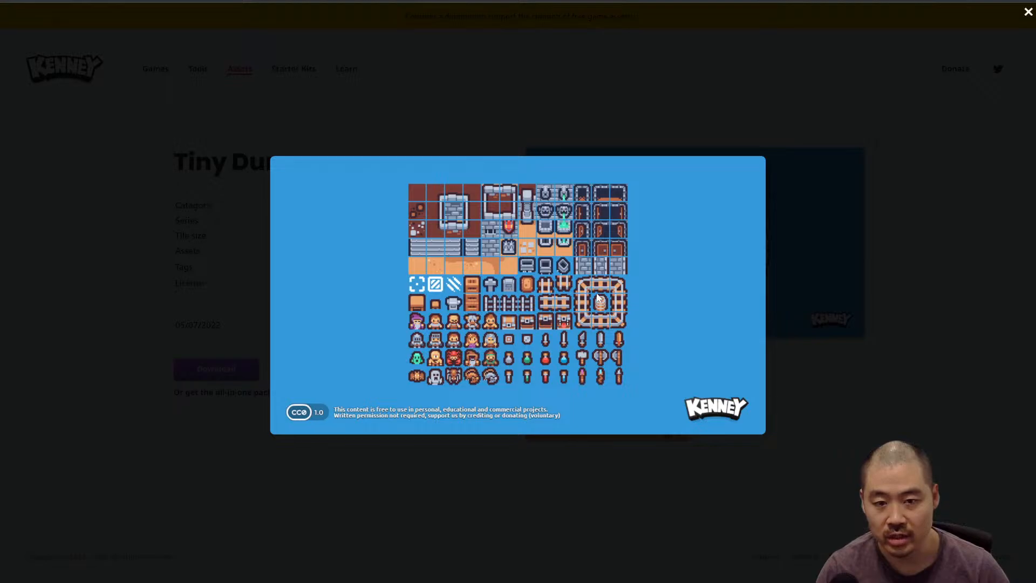
pyautogui.click(596, 276)
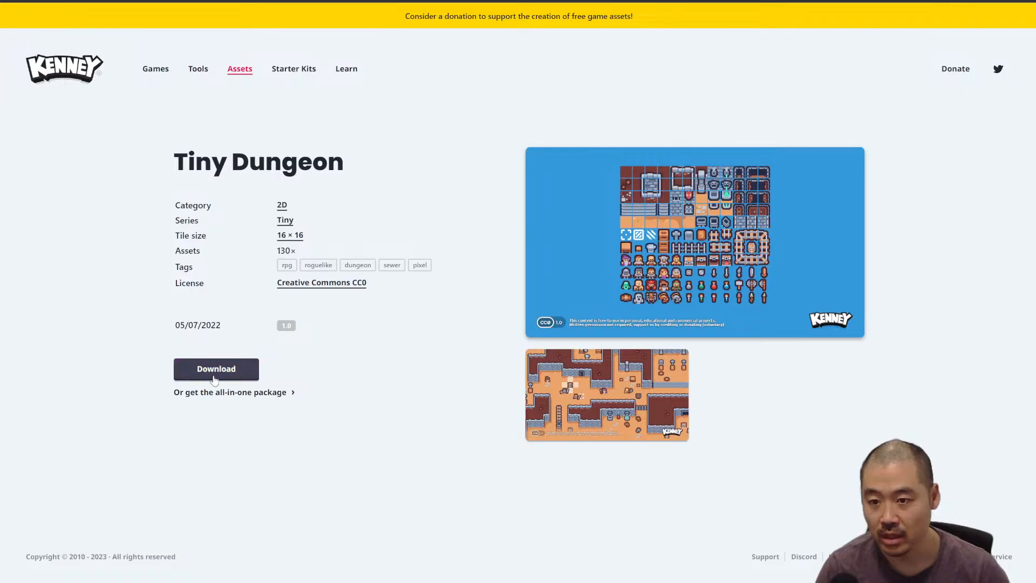
# Step: Download the Tiny Dungeon pack without donating and dismiss the thank-you message
pyautogui.click(215, 373)
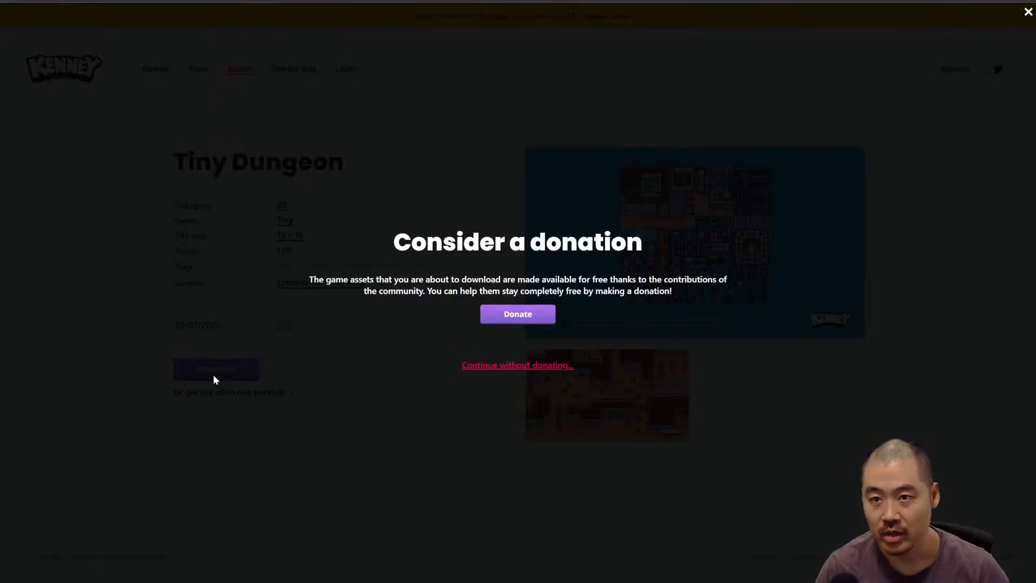
pyautogui.click(495, 365)
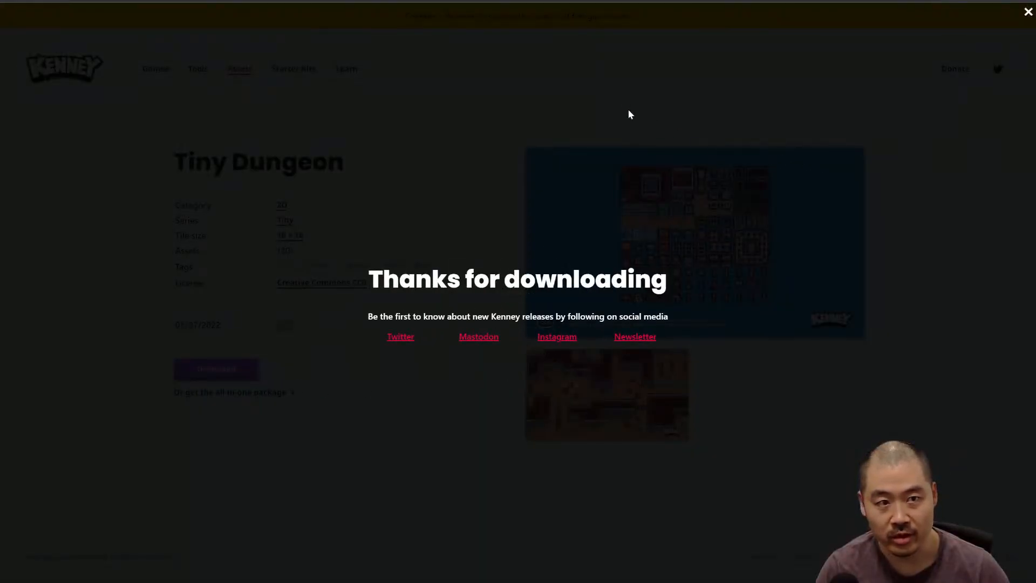
pyautogui.click(629, 113)
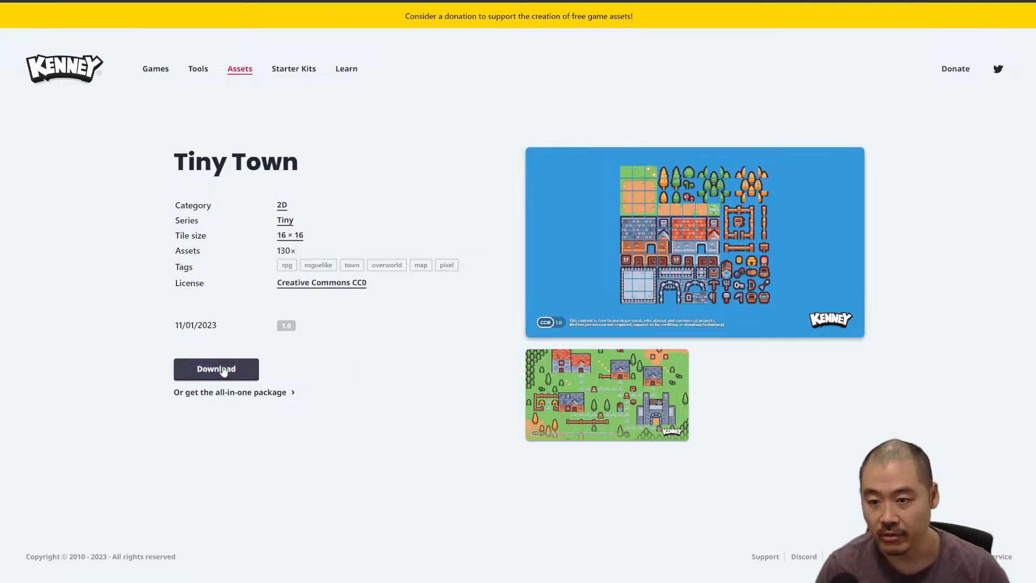
# Step: Download the Tiny Town pack without donating and dismiss the thank-you message
pyautogui.click(216, 369)
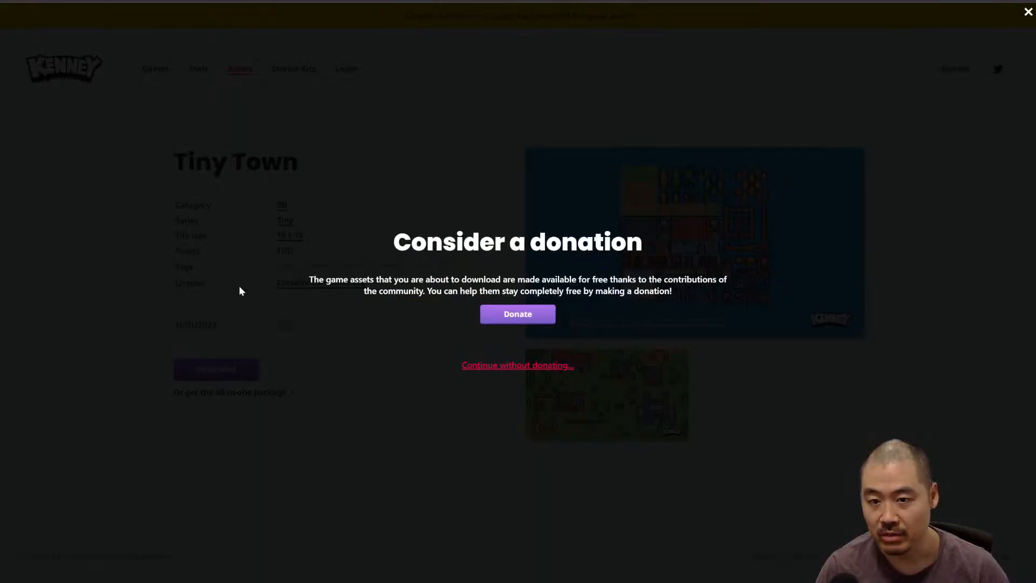
pyautogui.click(519, 366)
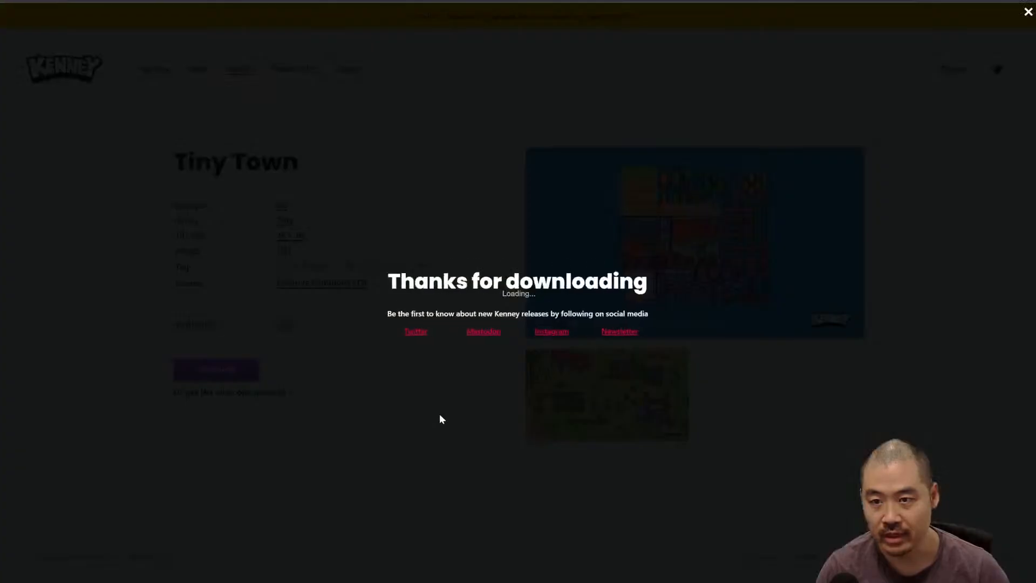
pyautogui.click(274, 468)
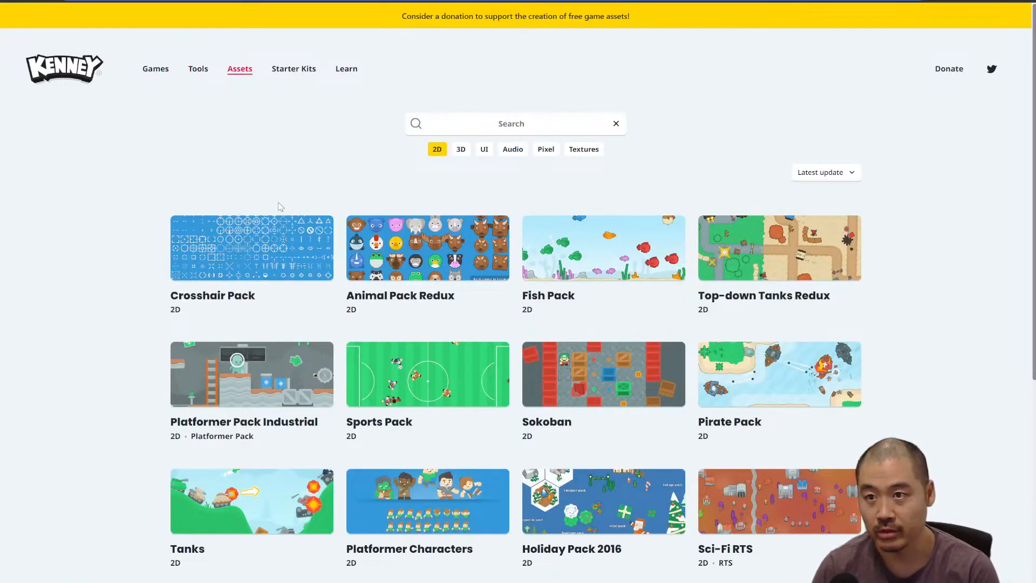
# Step: Switch to the Moddio site in a new browser tab and look over the games on its home page
pyautogui.hotkey('ctrl', 't')
pyautogui.write('mod')
pyautogui.press('Return')
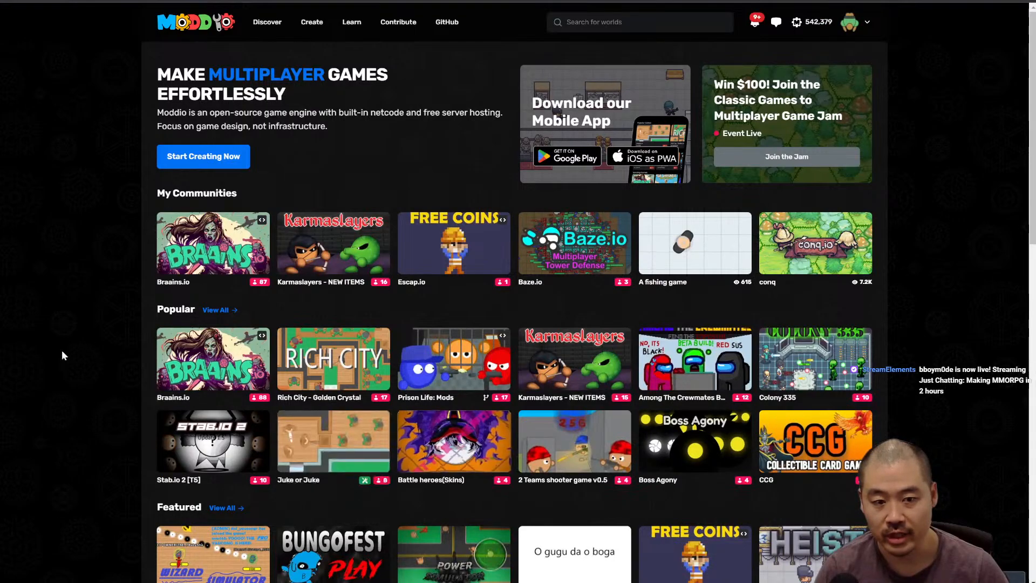
pyautogui.scroll(-4, 928, 423)
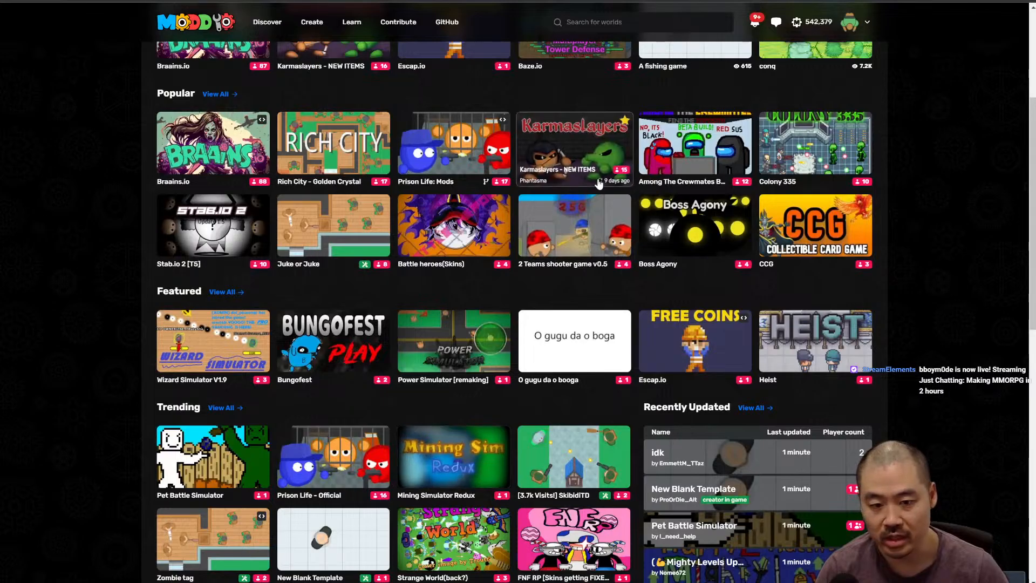
pyautogui.scroll(-7, 902, 249)
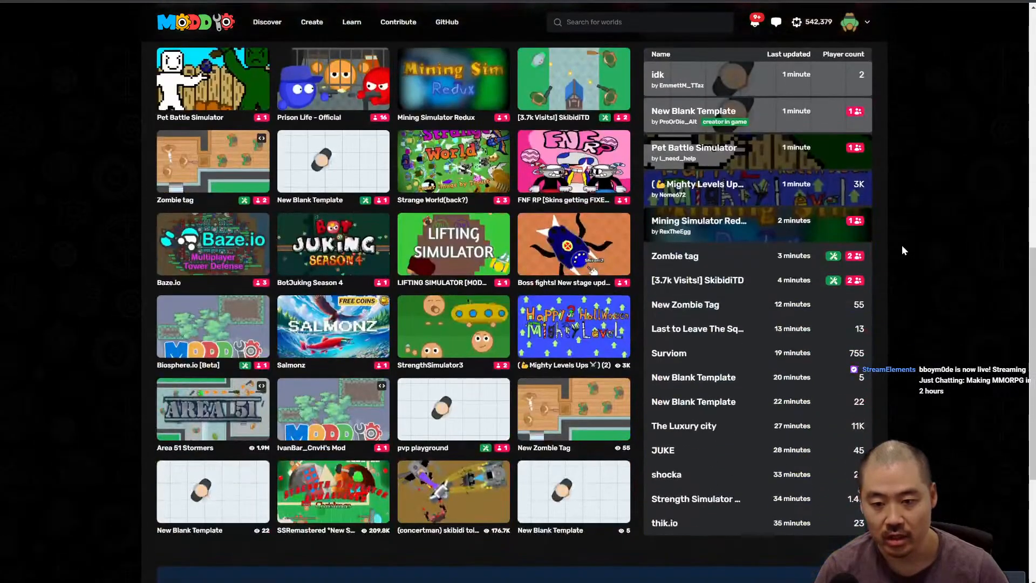
pyautogui.scroll(11, 943, 362)
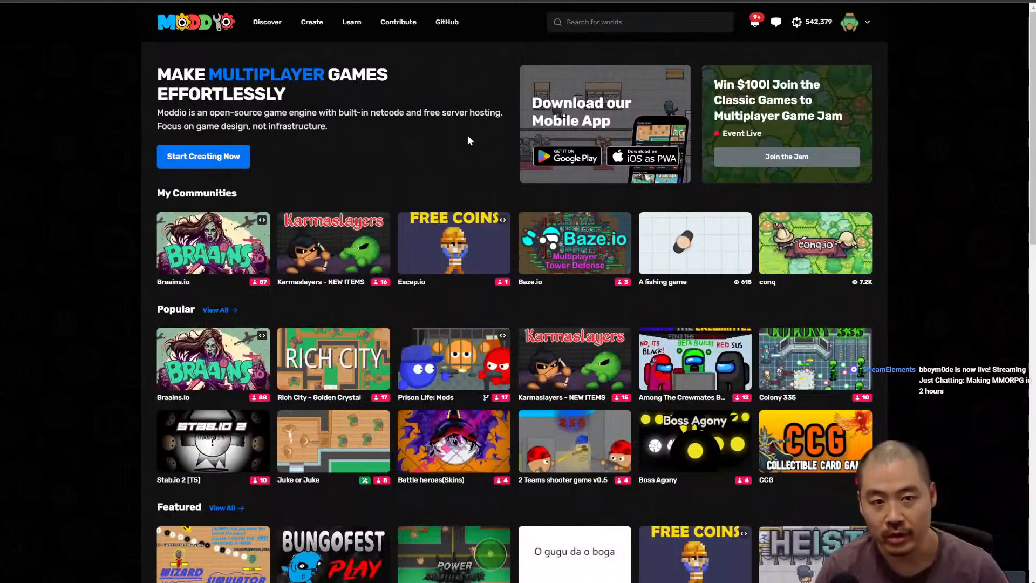
# Step: Start creating a new game from the Blank Template
pyautogui.click(312, 22)
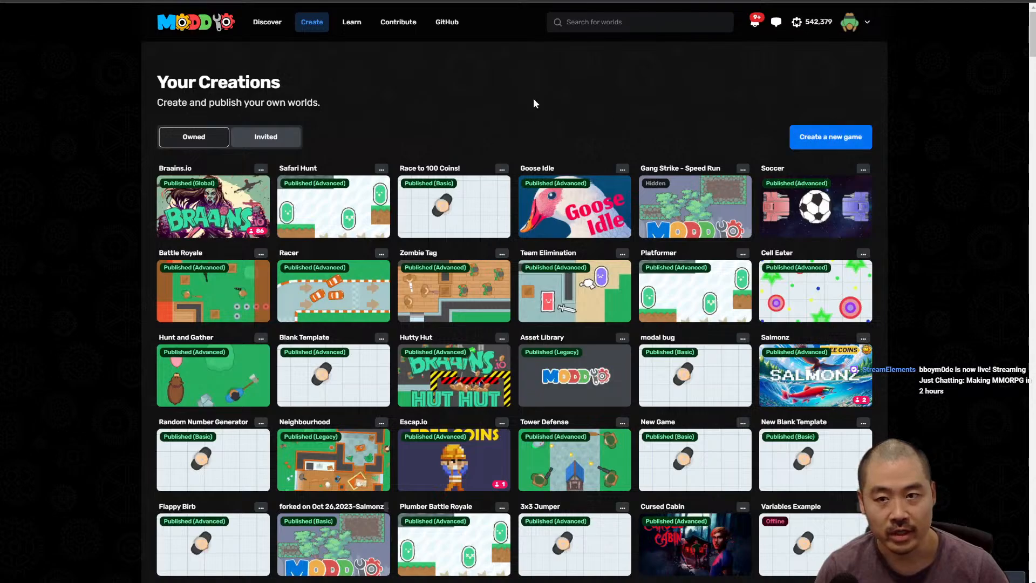
pyautogui.click(831, 139)
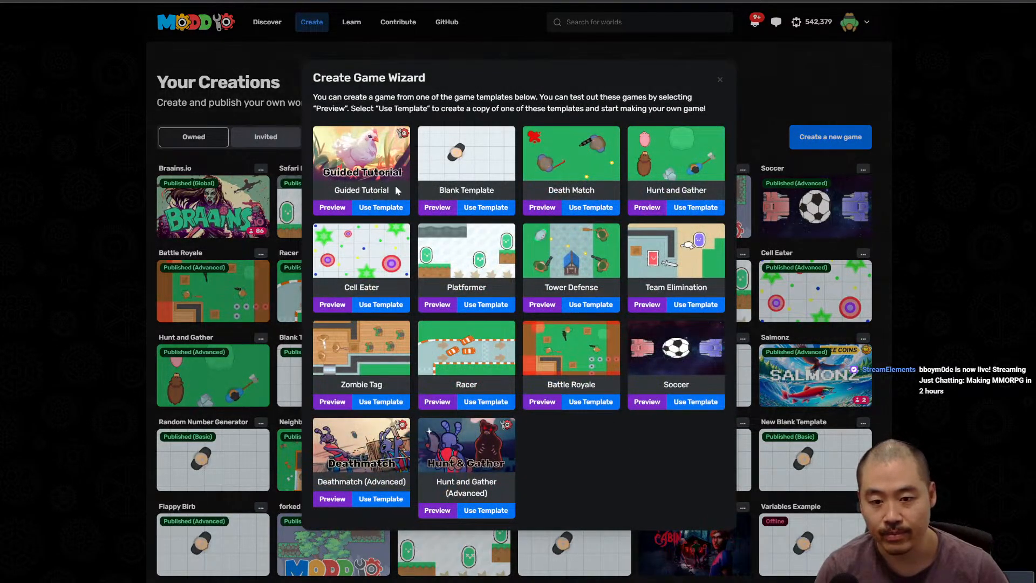
pyautogui.click(473, 208)
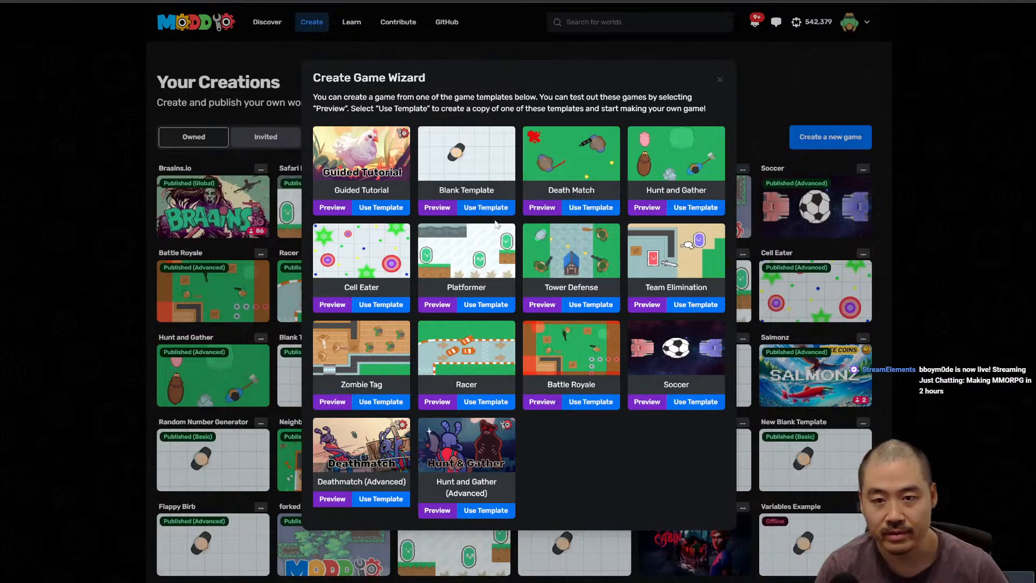
pyautogui.click(439, 274)
pyautogui.hotkey('ctrl', 'a')
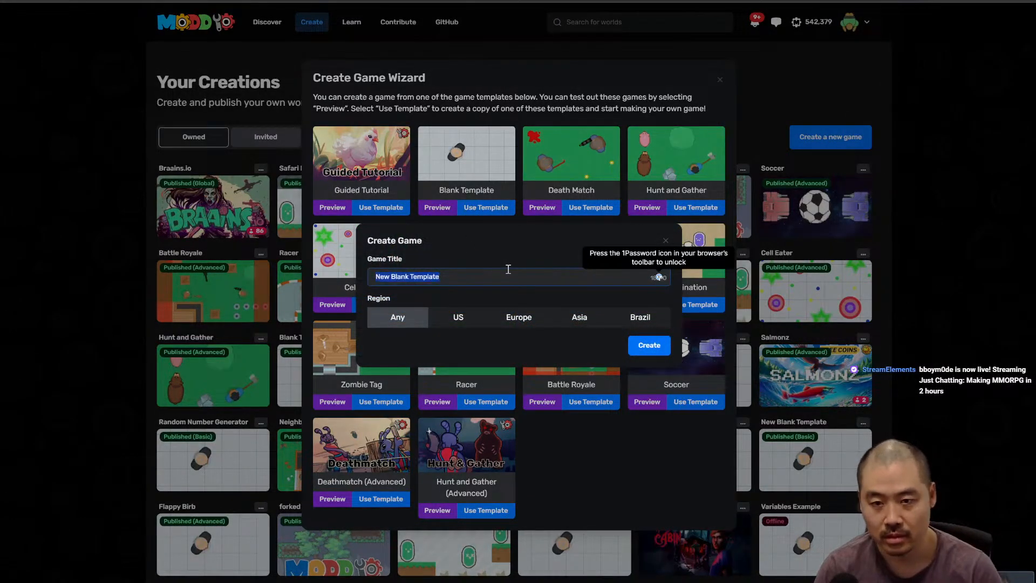
pyautogui.write('MMORPG')
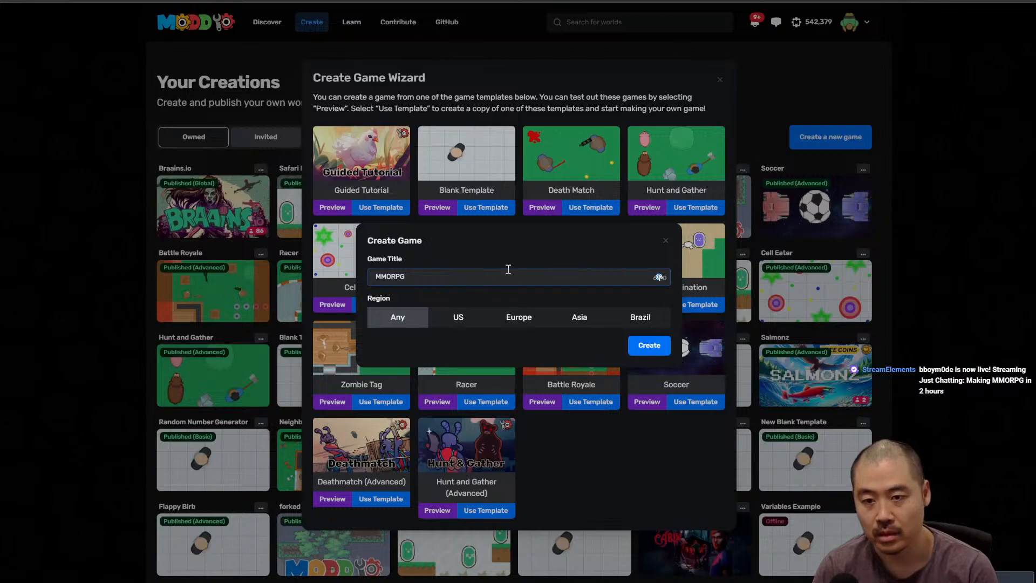
pyautogui.write(' in 2')
# Step: Title the new game "2 Hour MMORPG" and create it with the region left at Any
pyautogui.hotkey('ctrl', 'a')
pyautogui.write('2')
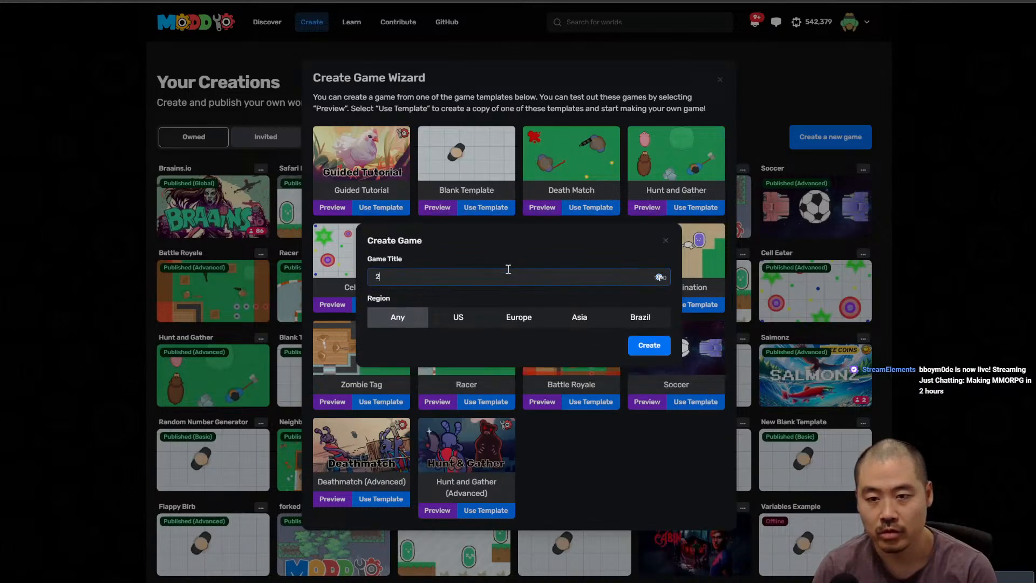
pyautogui.press('BackSpace')
pyautogui.press('BackSpace')
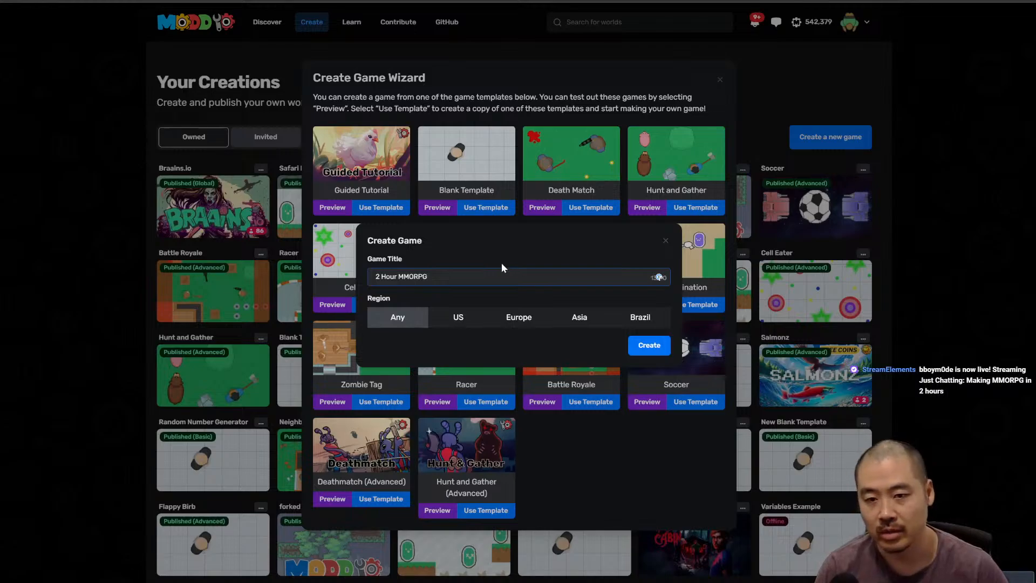
pyautogui.click(649, 346)
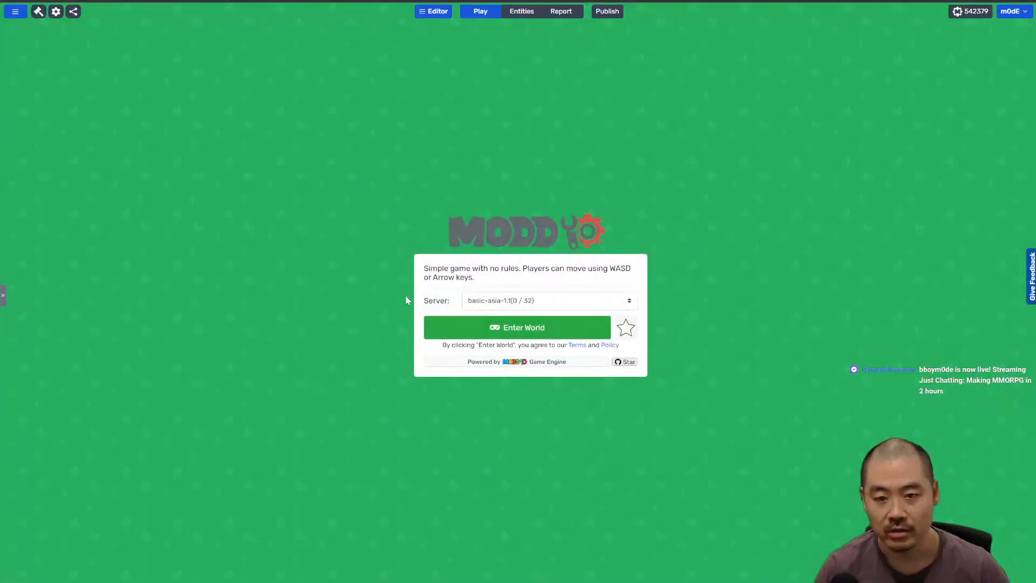
# Step: Enter the new game's world on the basic-asia-1.1 server and move the character in all directions to test its controls
pyautogui.click(522, 323)
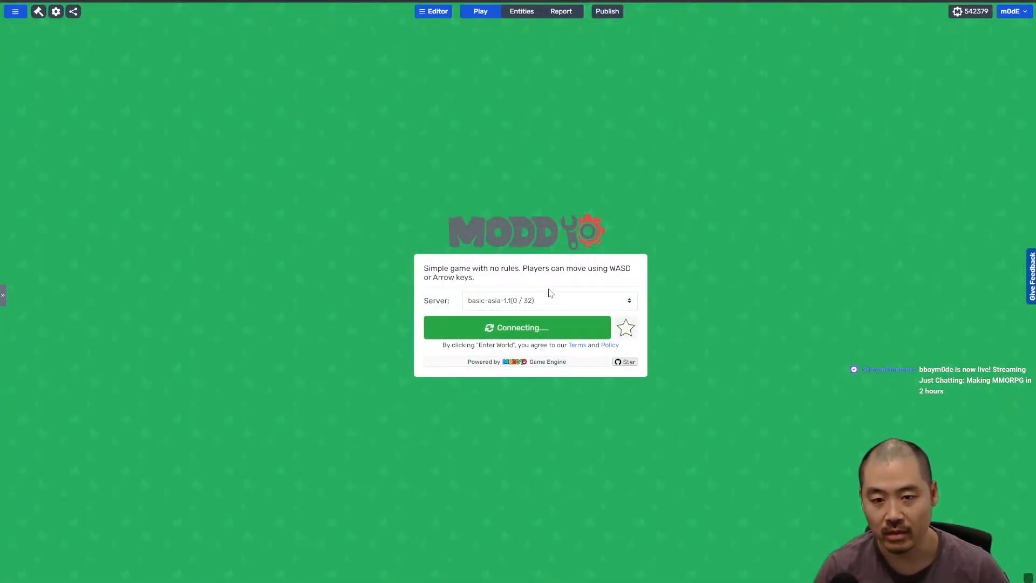
pyautogui.press('w')
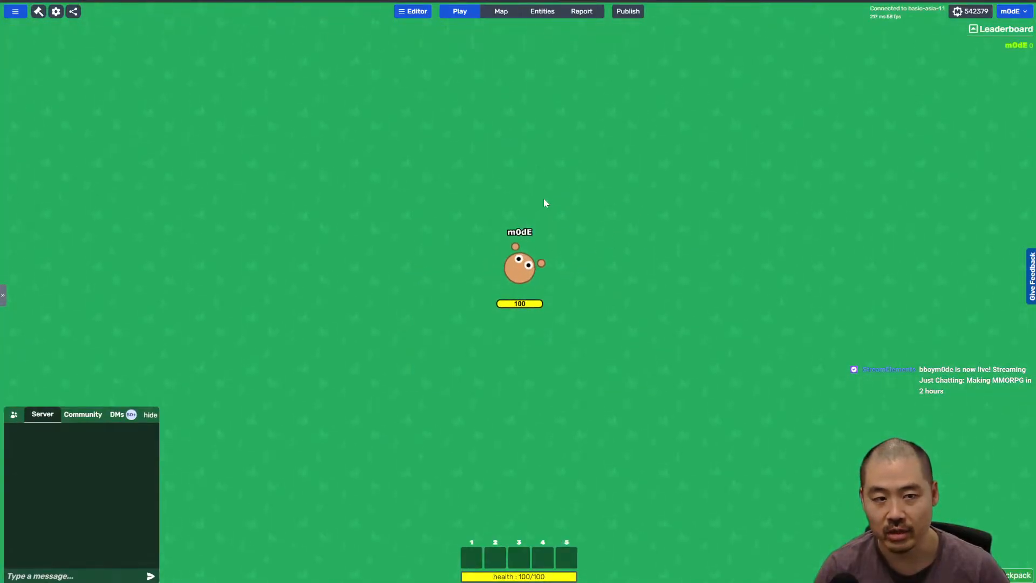
pyautogui.press('d')
pyautogui.press('s')
pyautogui.press('a')
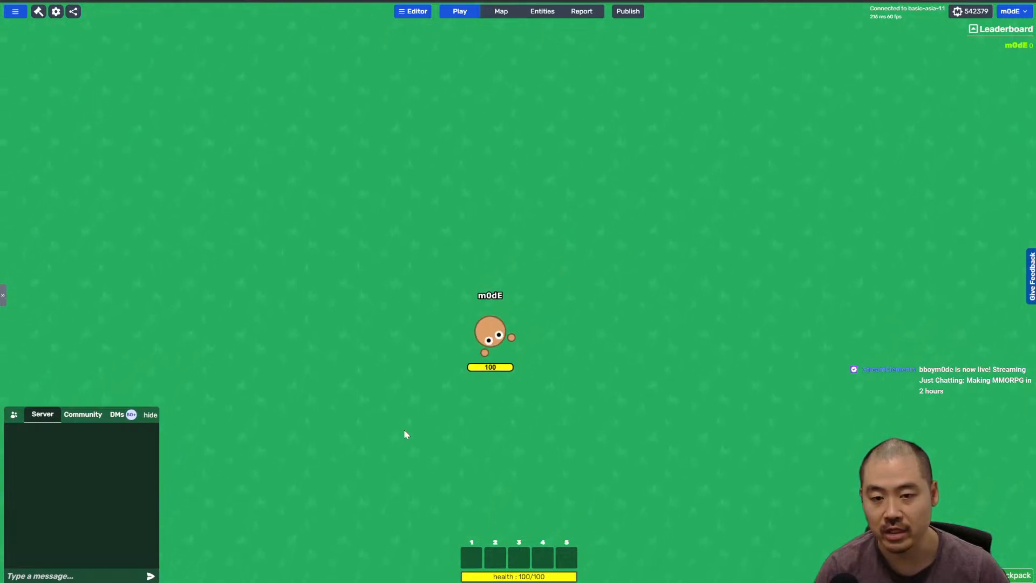
pyautogui.press('w')
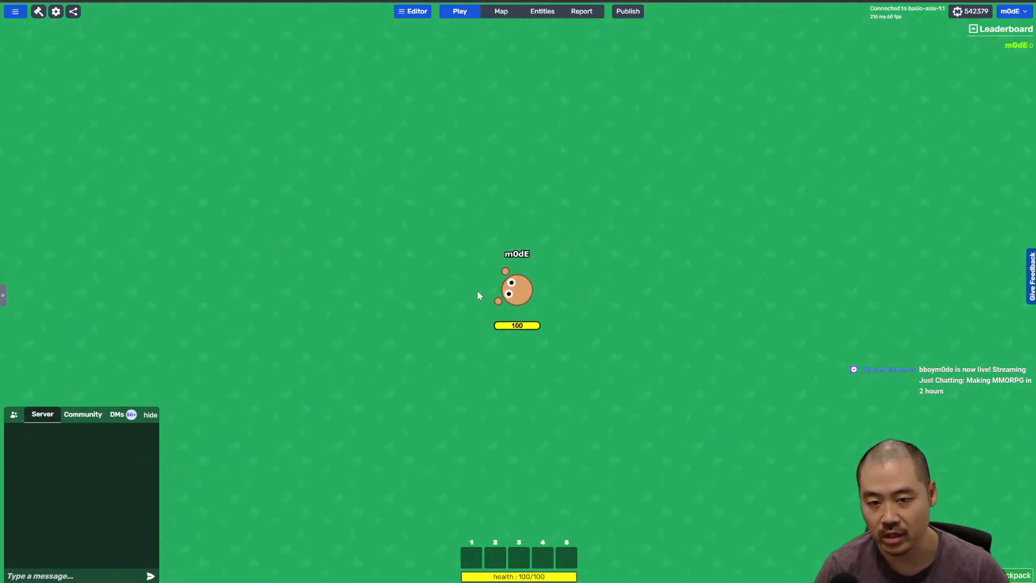
pyautogui.press('a')
pyautogui.press('d')
pyautogui.press('s')
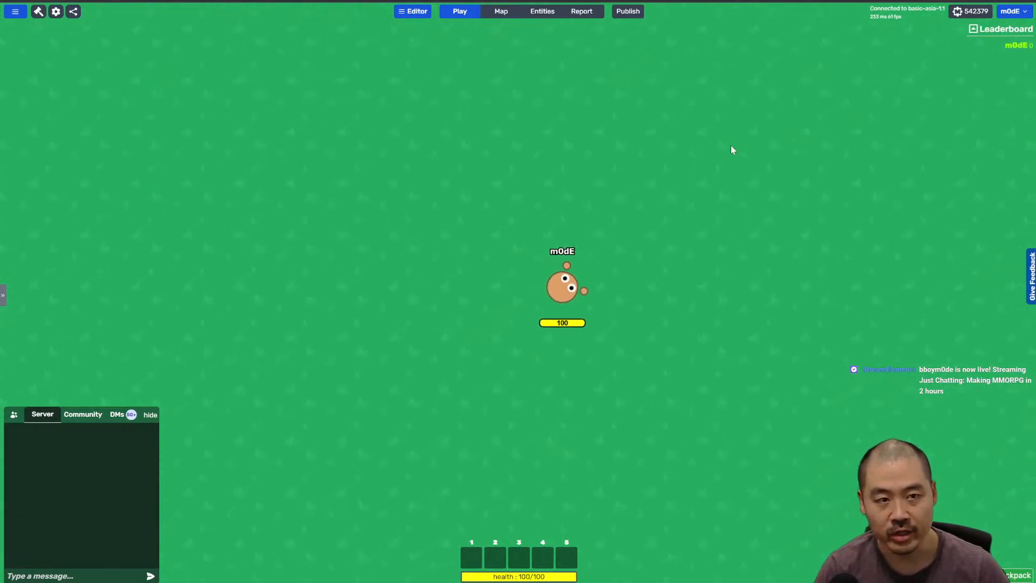
pyautogui.press('w')
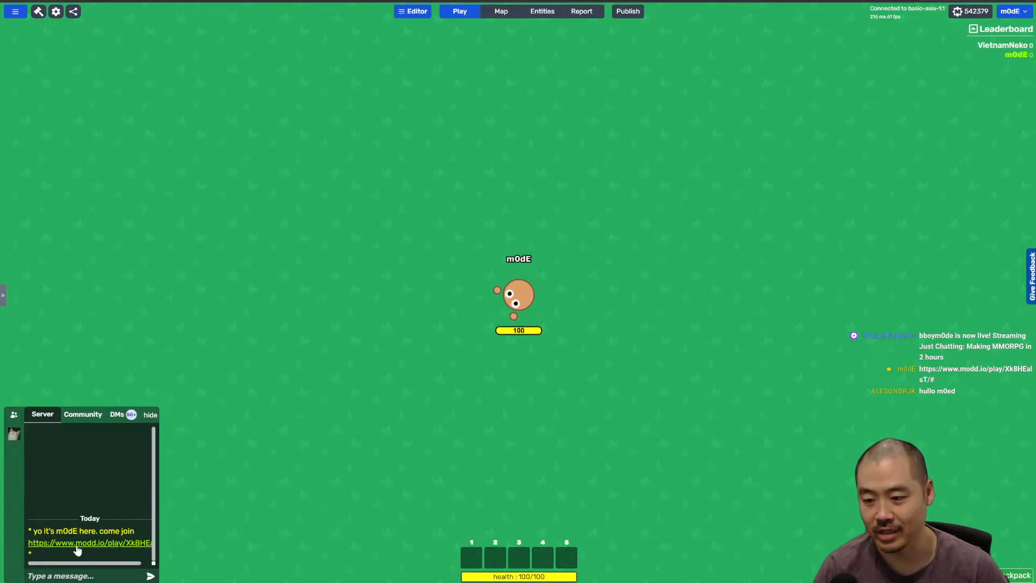
# Step: Walk the character around the map to look over the wooden-floor lettering and the players who joined
pyautogui.press('a')
pyautogui.press('w')
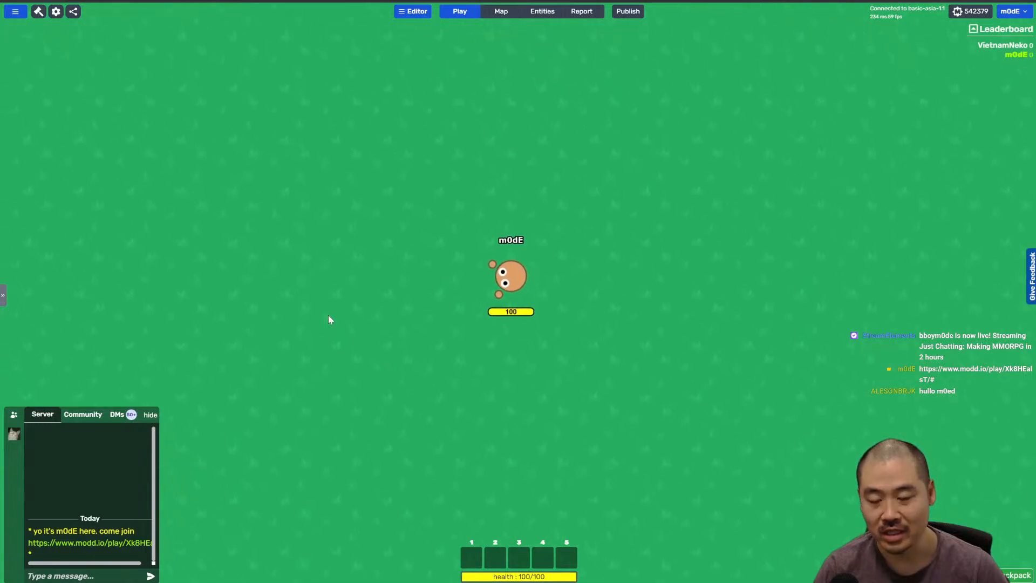
pyautogui.press('s')
pyautogui.press('d')
pyautogui.press('w')
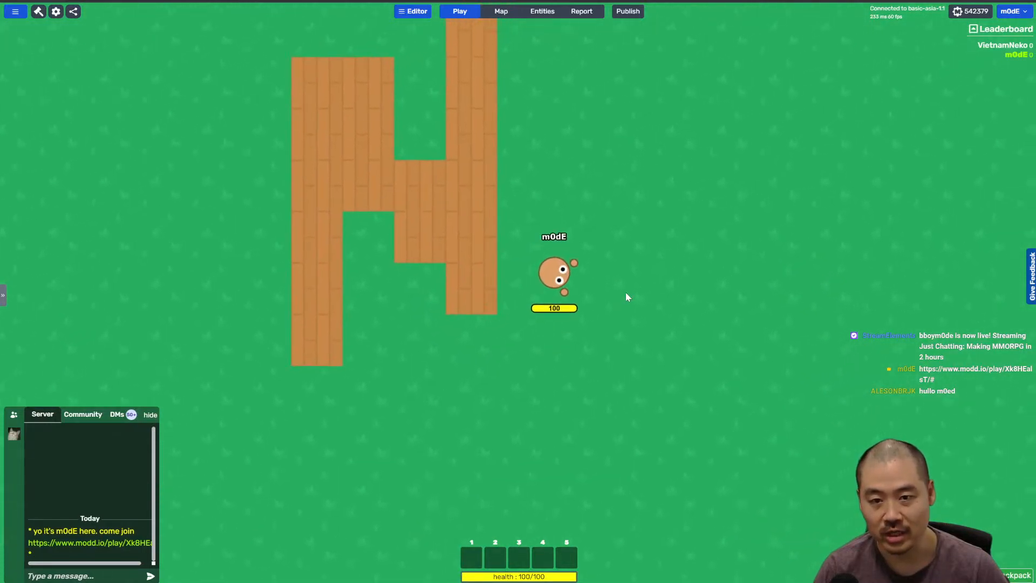
pyautogui.press('s')
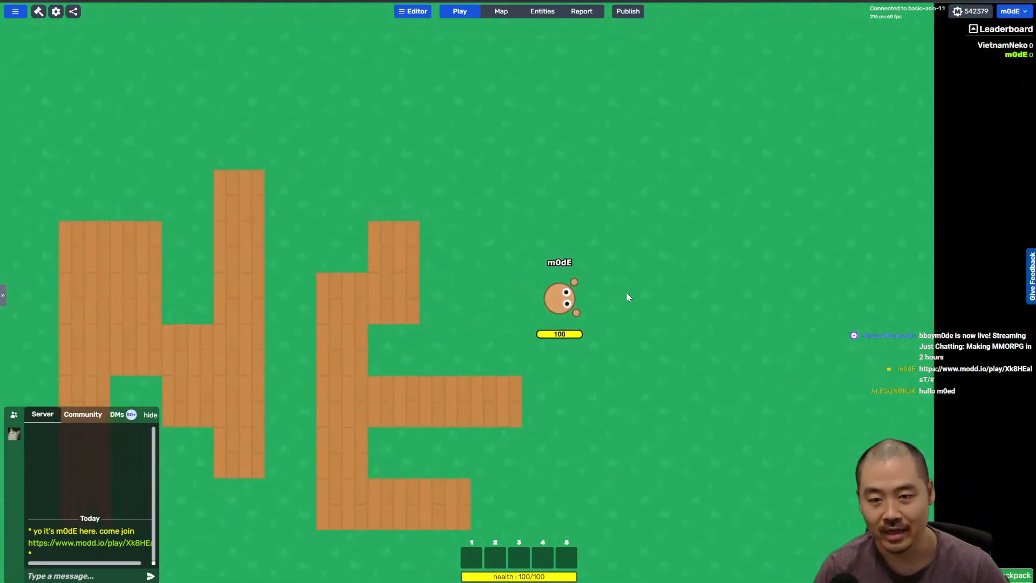
pyautogui.press('a')
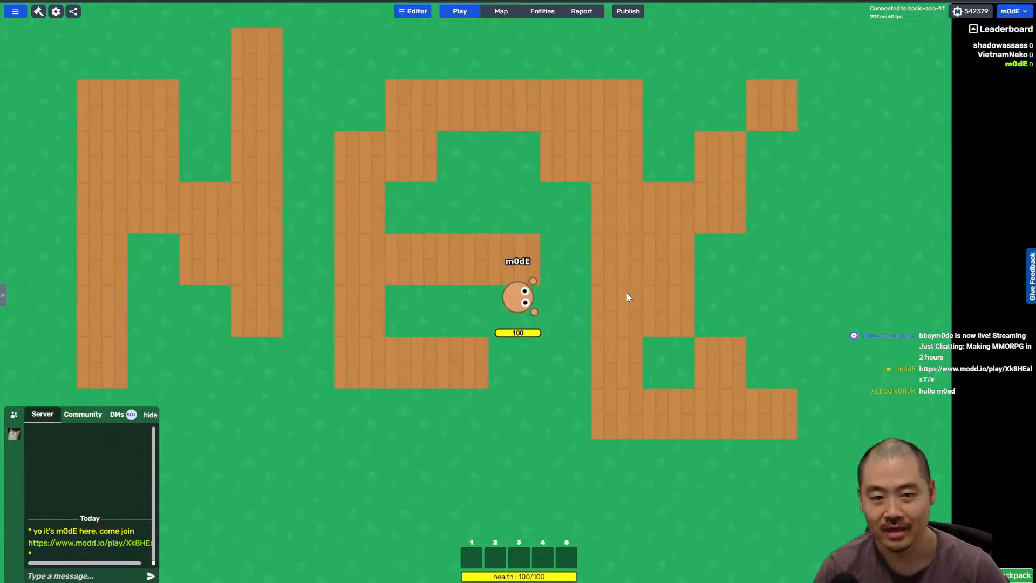
pyautogui.press('a')
pyautogui.press('w')
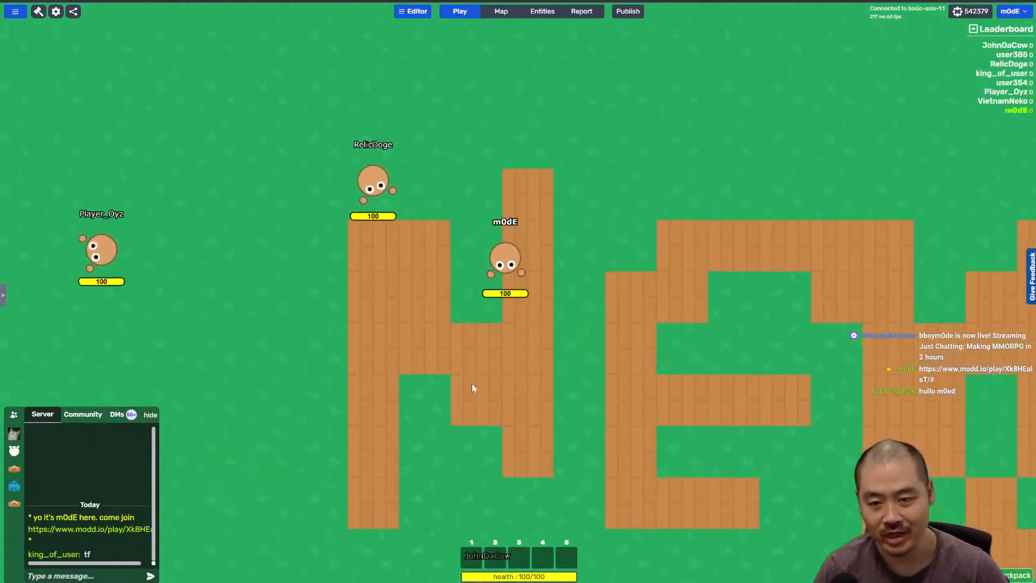
pyautogui.press('d')
pyautogui.press('s')
pyautogui.press('a')
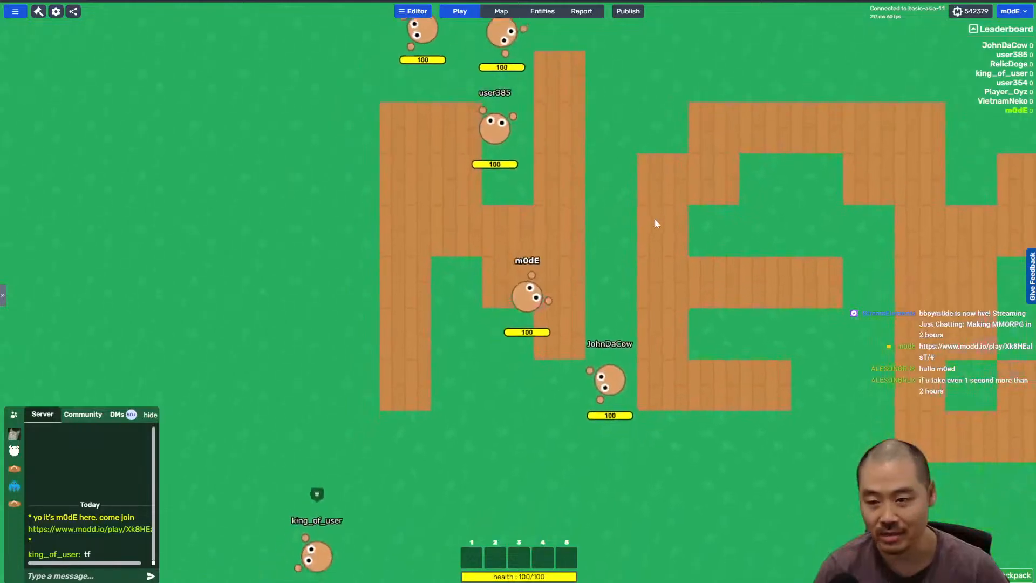
pyautogui.press('w')
pyautogui.press('d')
# Step: Send the server chat messages "ssup guys", "im streaming", "building this game" and "come check it out"
pyautogui.press('Return')
pyautogui.write('ssup guys')
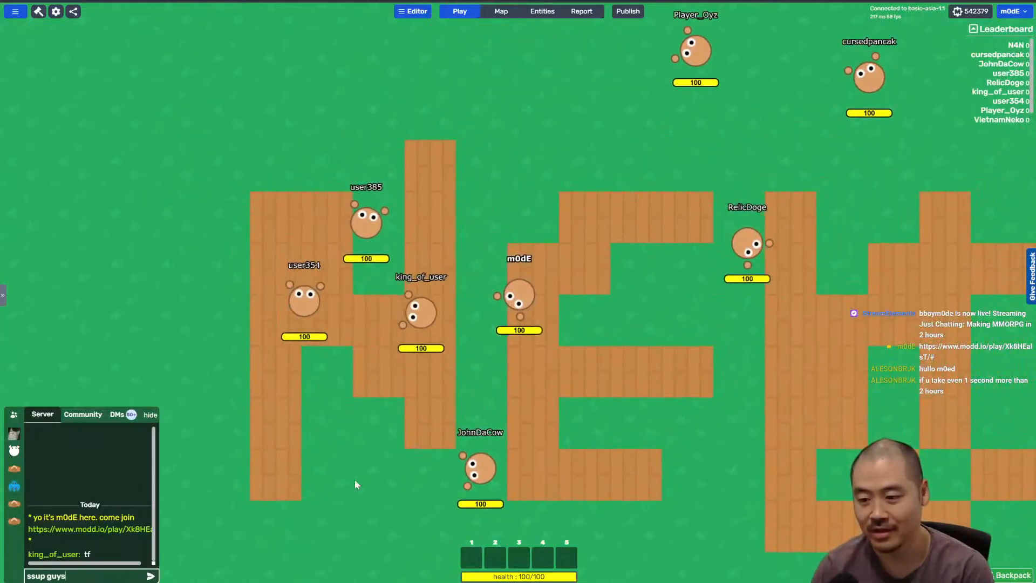
pyautogui.press('Return')
pyautogui.press('a')
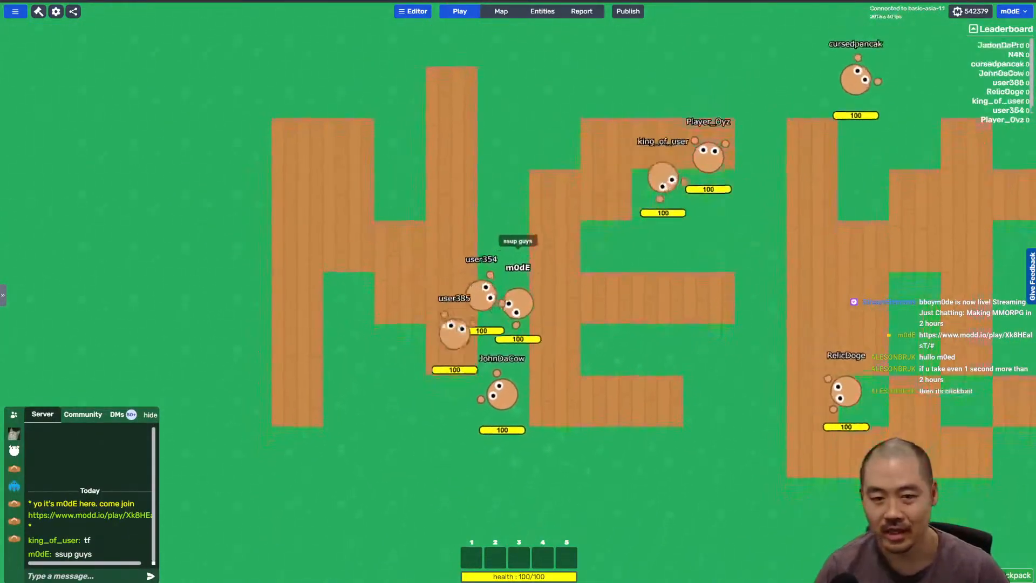
pyautogui.press('w')
pyautogui.press('Return')
pyautogui.write('im streaming')
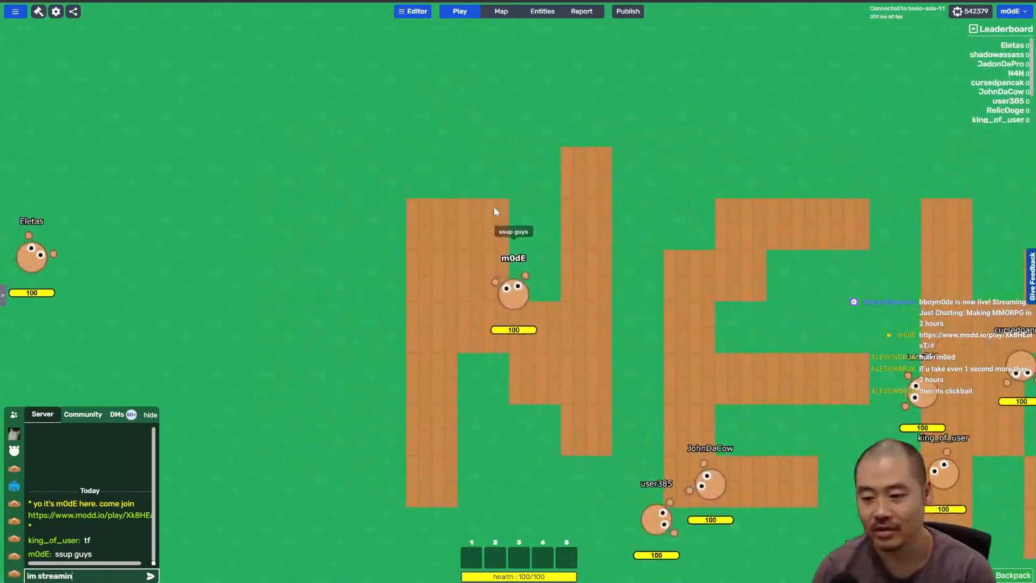
pyautogui.press('Return')
pyautogui.press('Return')
pyautogui.write('building this game')
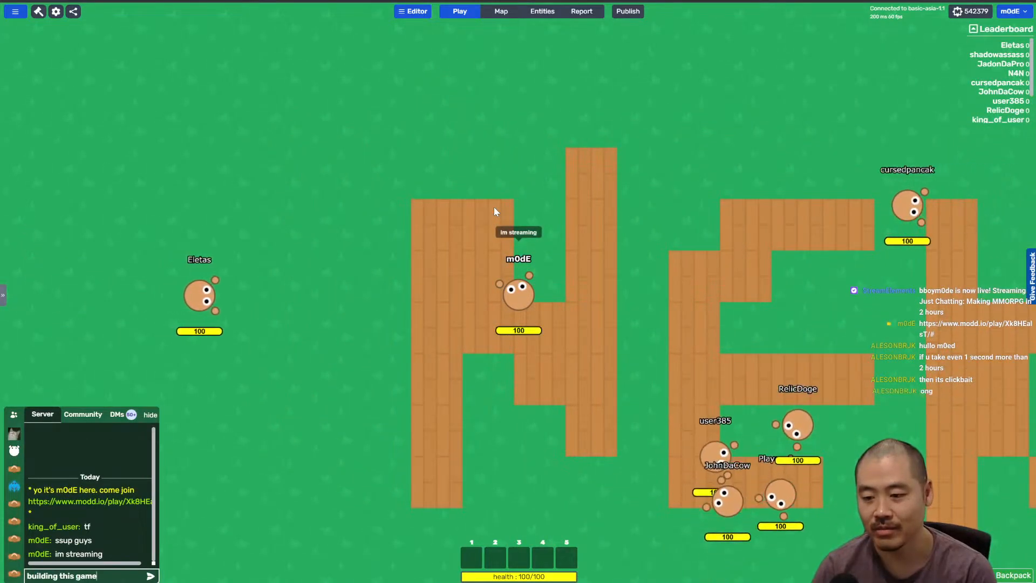
pyautogui.press('Return')
pyautogui.press('Return')
pyautogui.write('come check it out')
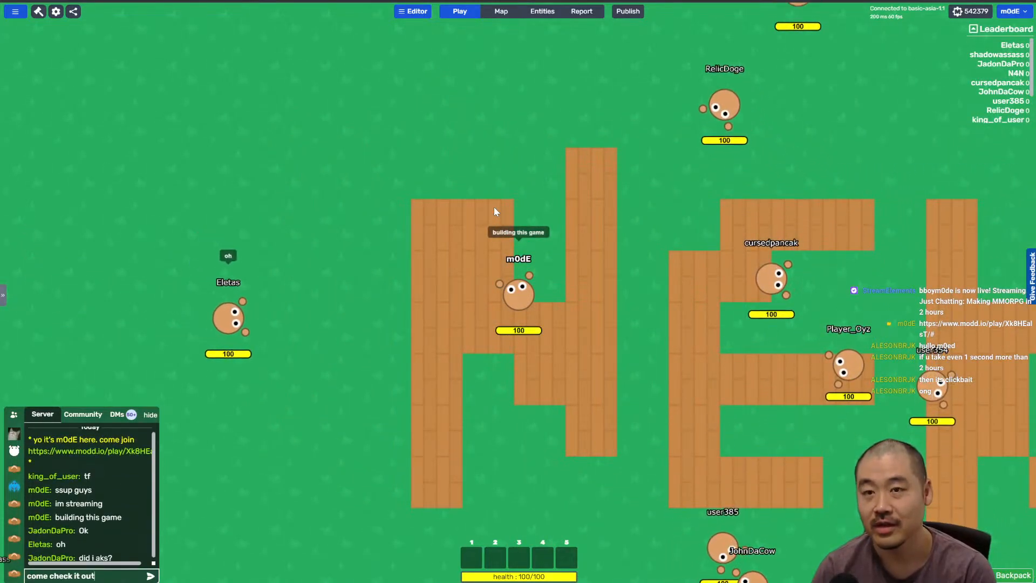
pyautogui.press('Return')
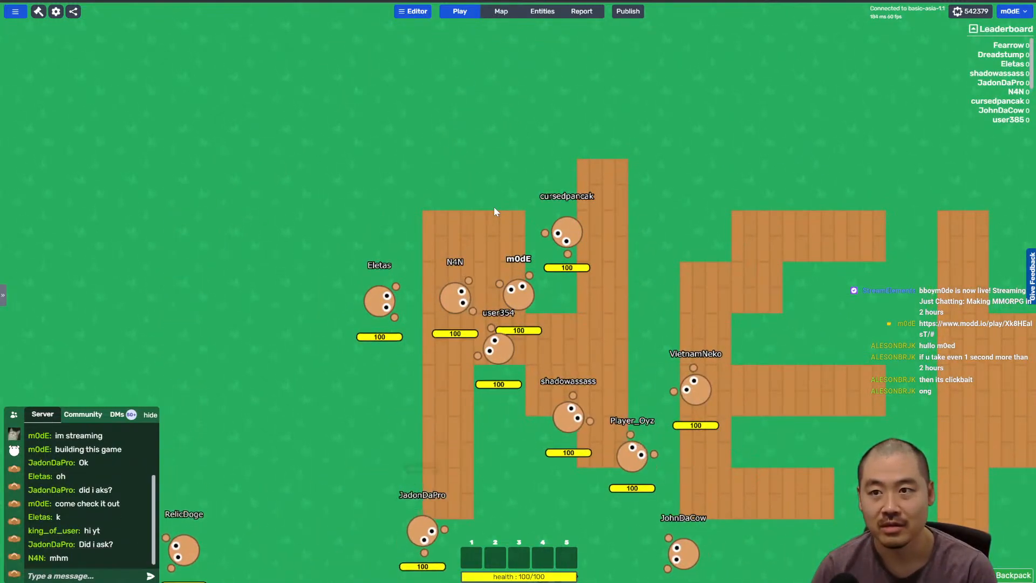
# Step: Open the Moddio home page in a new browser tab and view the $100 classic games multiplayer jam page
pyautogui.hotkey('ctrl', 't')
pyautogui.write('m')
pyautogui.press('Return')
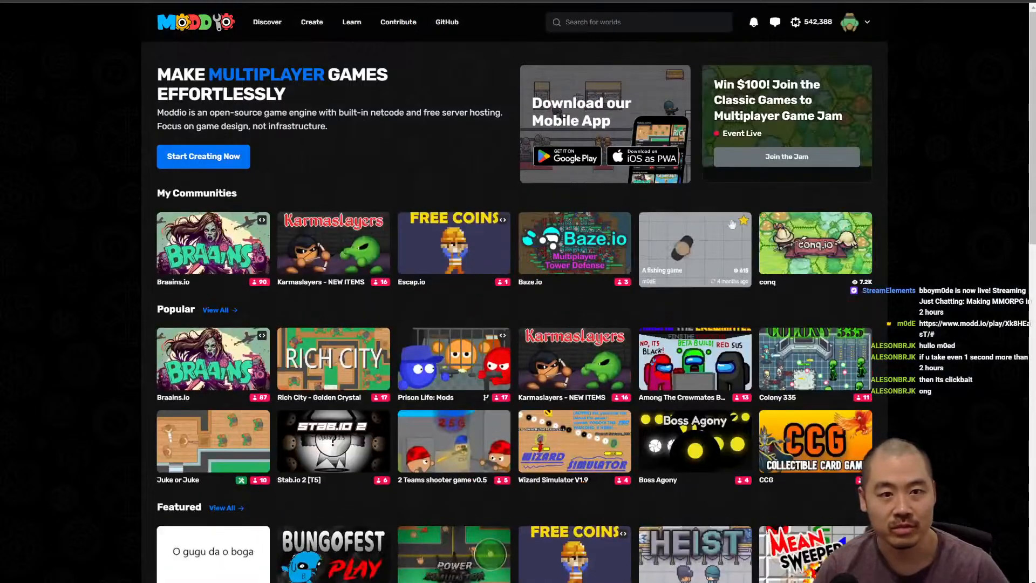
pyautogui.click(785, 162)
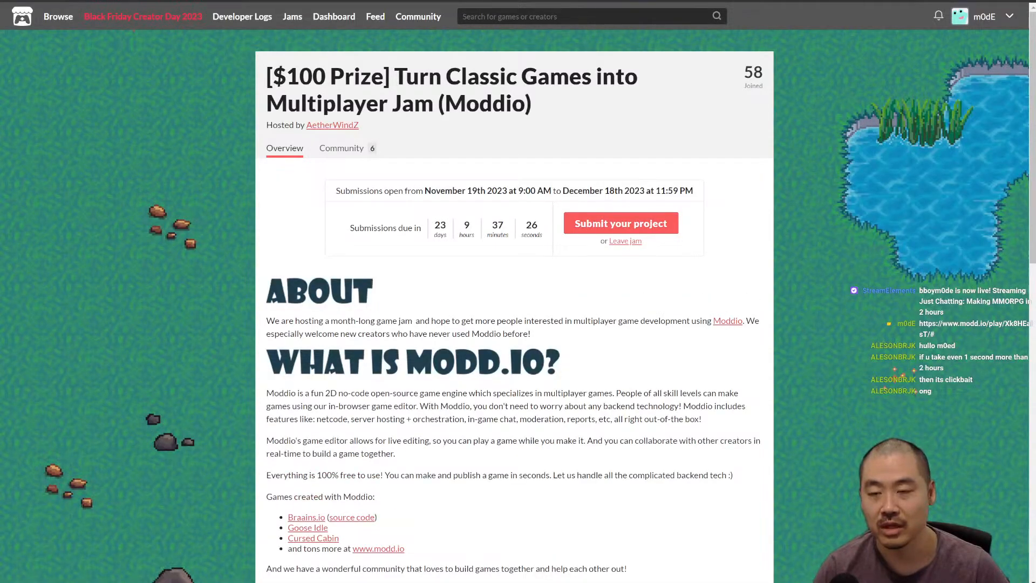
# Step: Go to YouTube and open the live stream "Making MMORPG in 2 hours" from the account's own channel
pyautogui.hotkey('ctrl', 'l')
pyautogui.write('yout')
pyautogui.press('Return')
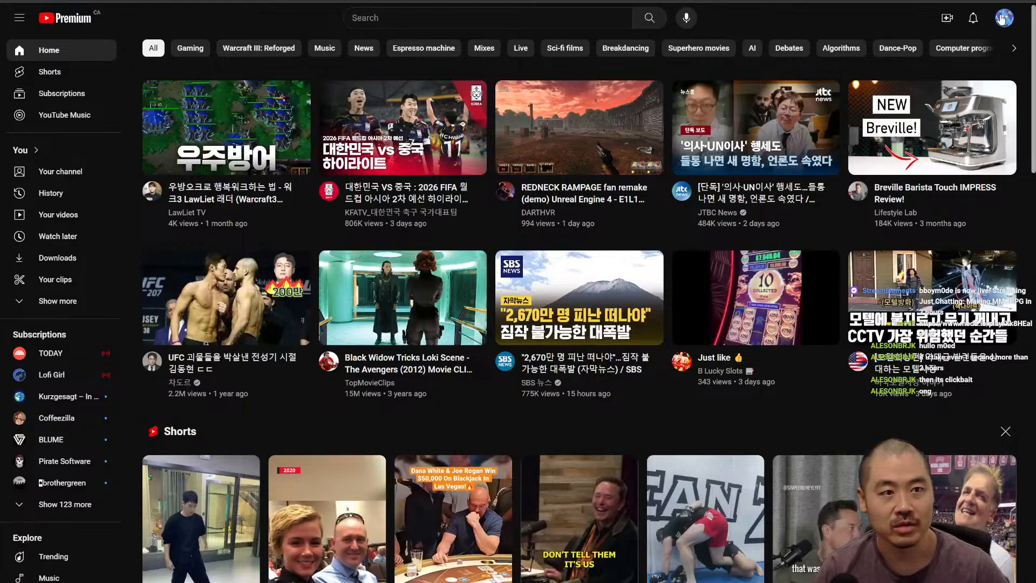
pyautogui.click(1001, 19)
pyautogui.click(923, 68)
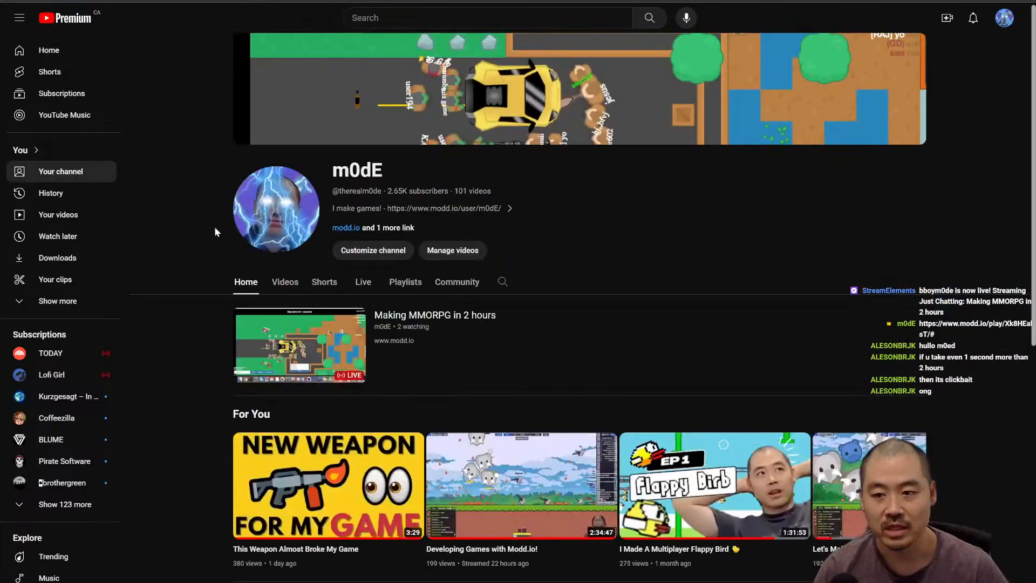
pyautogui.click(300, 345)
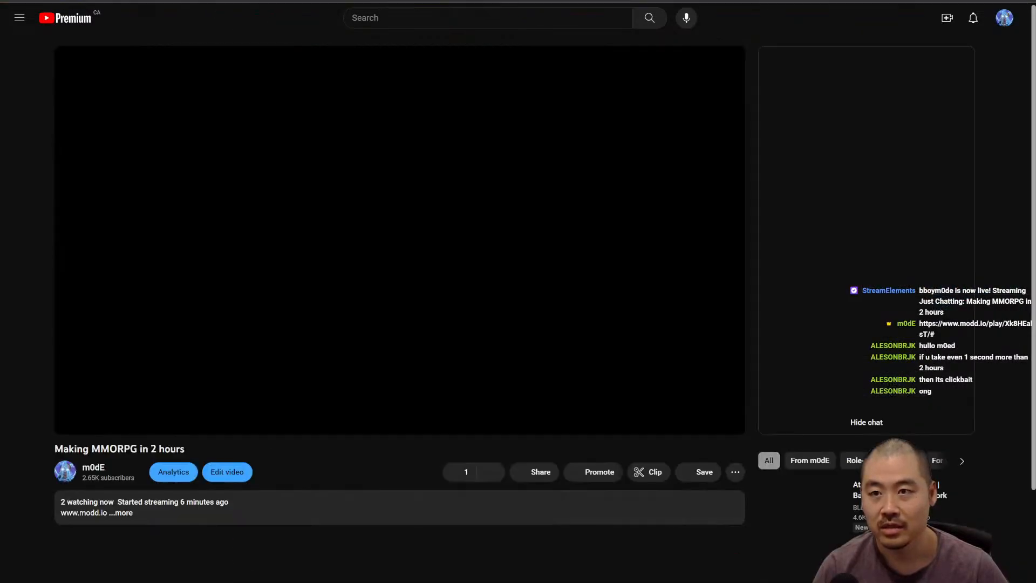
# Step: Switch to the game tab and post the YouTube stream link in the server chat
pyautogui.hotkey('ctrl', 'Tab')
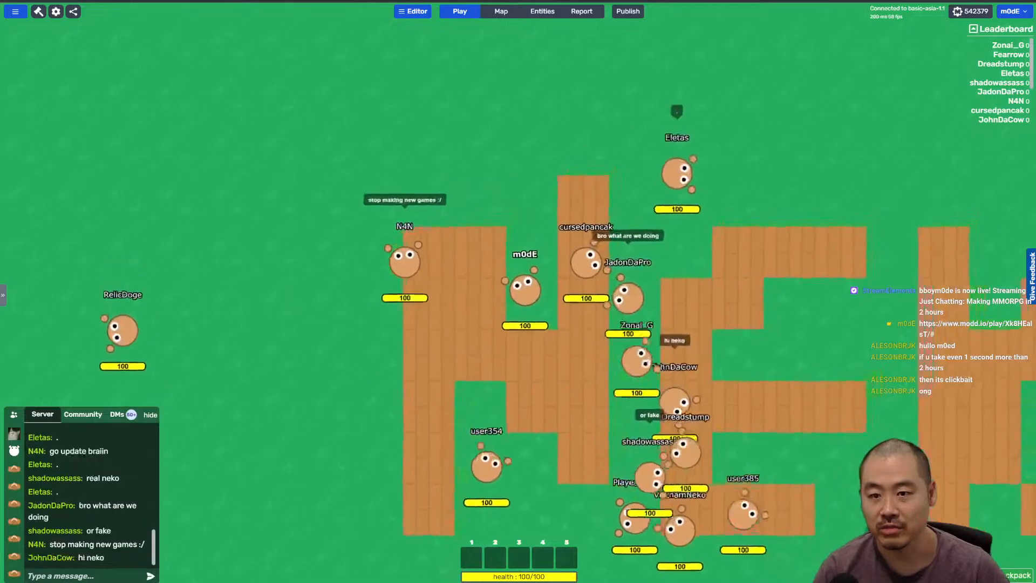
pyautogui.press('Return')
pyautogui.hotkey('ctrl', 'v')
pyautogui.press('Return')
# Step: Check the stream page, return to the game tab and walk the character among the other players
pyautogui.hotkey('ctrl', 'shift', 'Tab')
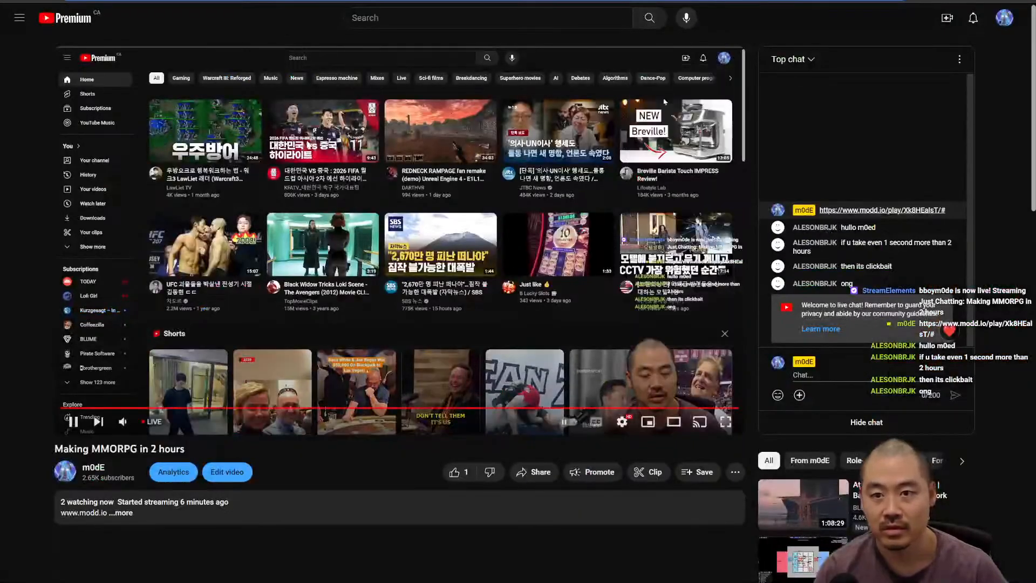
pyautogui.hotkey('ctrl', 'Tab')
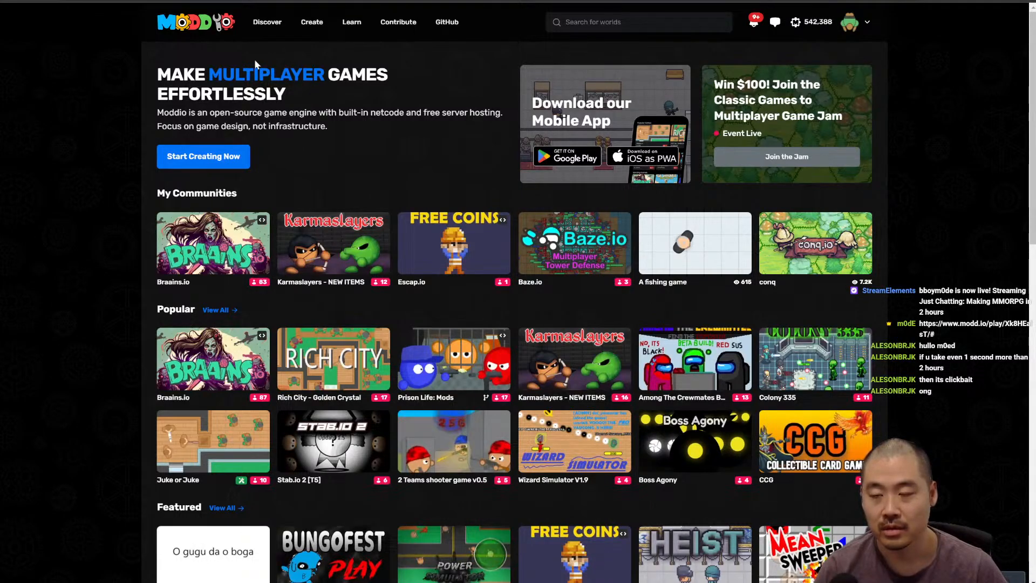
pyautogui.hotkey('ctrl', 'Tab')
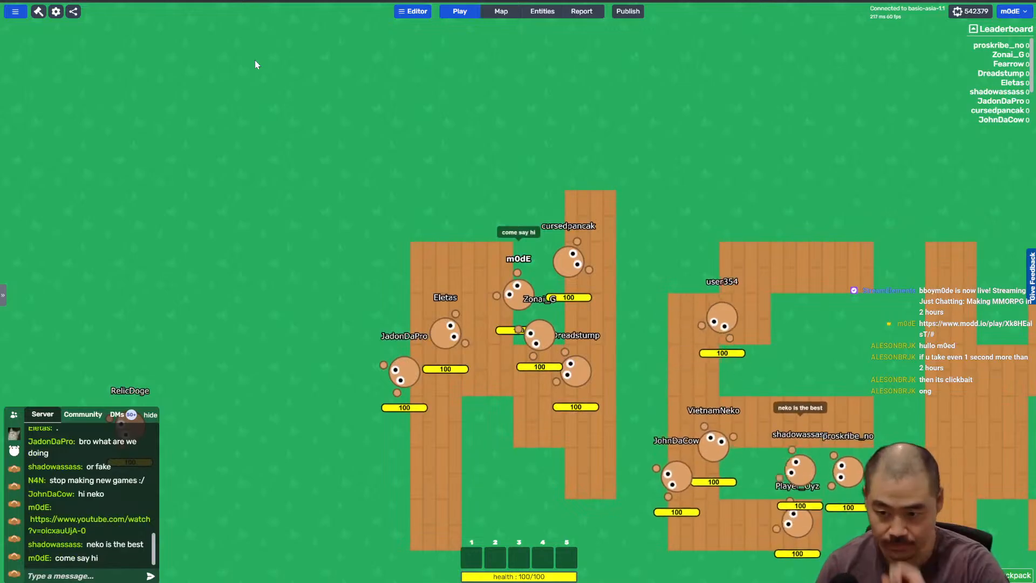
pyautogui.press('a')
pyautogui.press('s')
pyautogui.press('s')
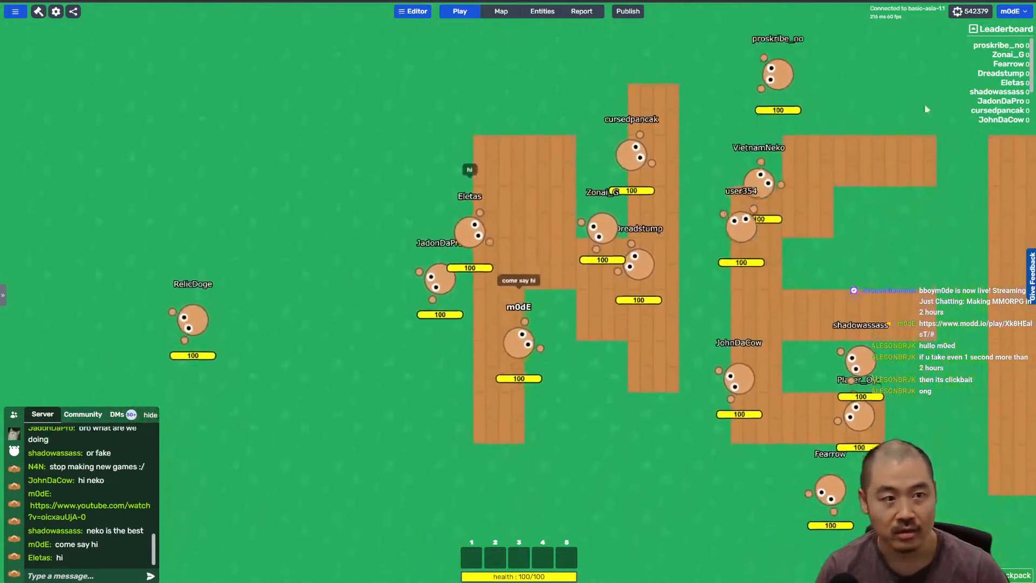
pyautogui.press('w')
pyautogui.press('d')
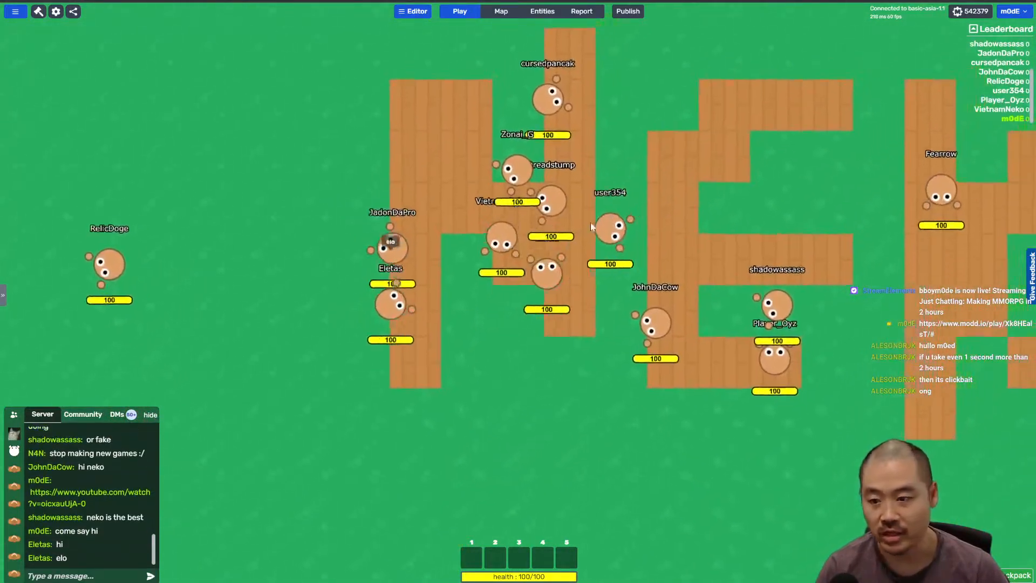
pyautogui.press('s')
pyautogui.press('a')
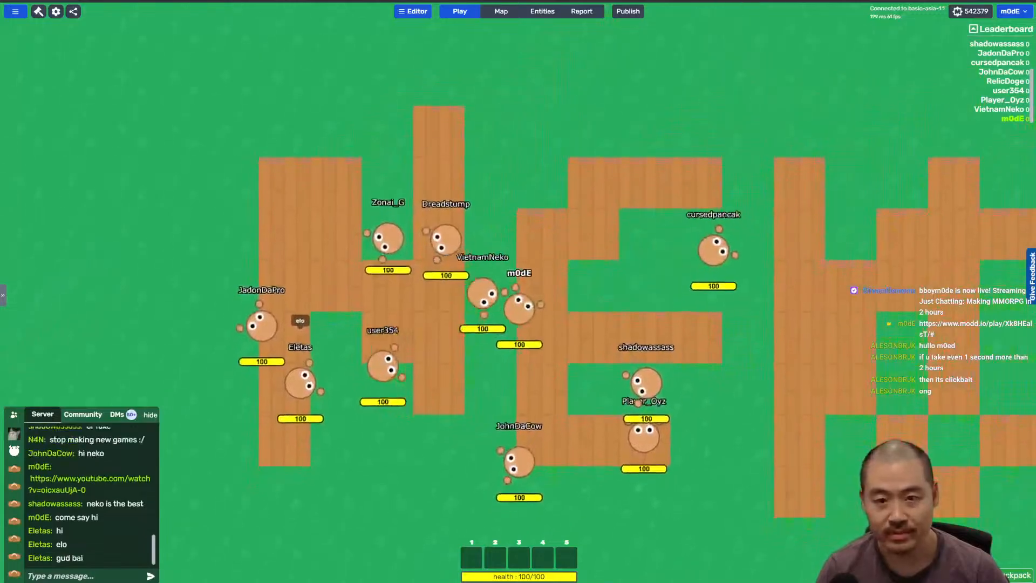
pyautogui.press('d')
pyautogui.press('d')
pyautogui.press('w')
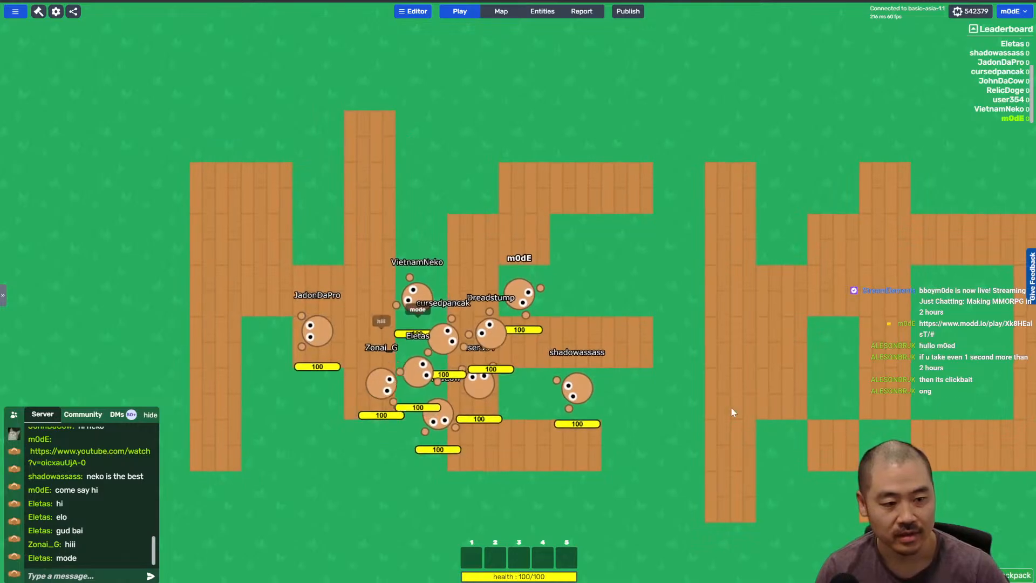
pyautogui.press('w')
pyautogui.press('d')
pyautogui.press('a')
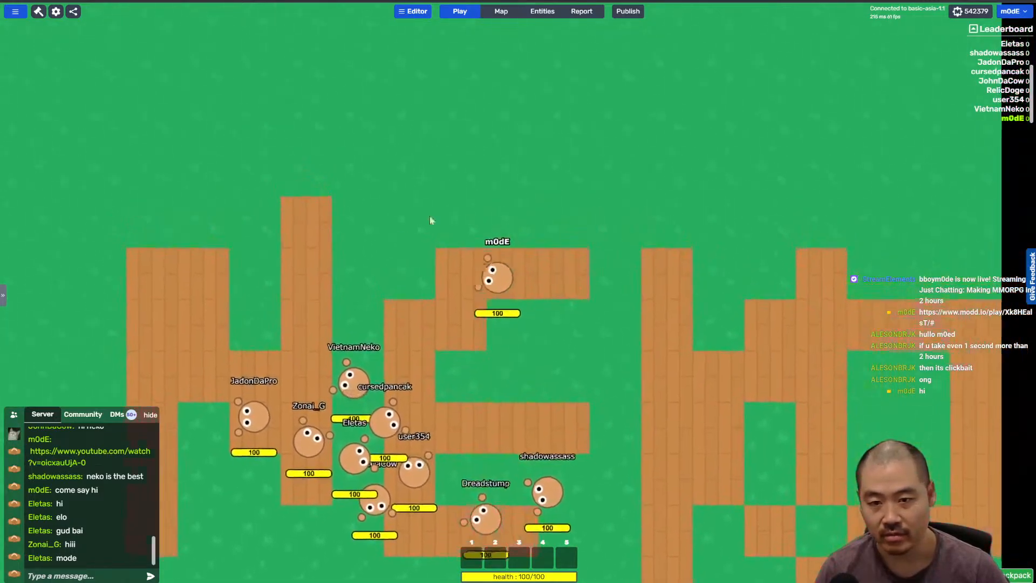
# Step: Walk the character off the wooden tiles onto the open grass beside them
pyautogui.press('s')
pyautogui.press('a')
pyautogui.press('s')
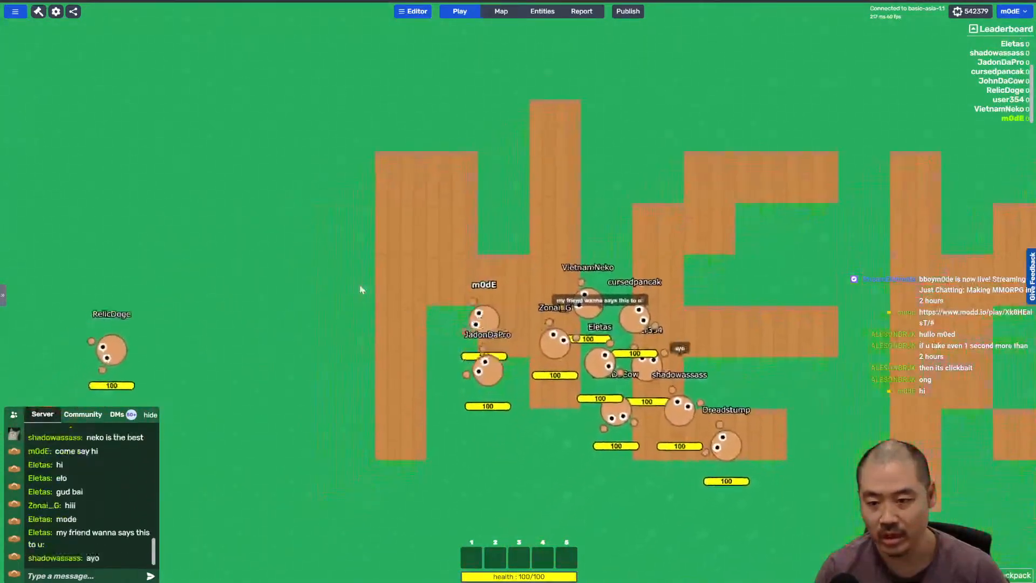
pyautogui.press('a')
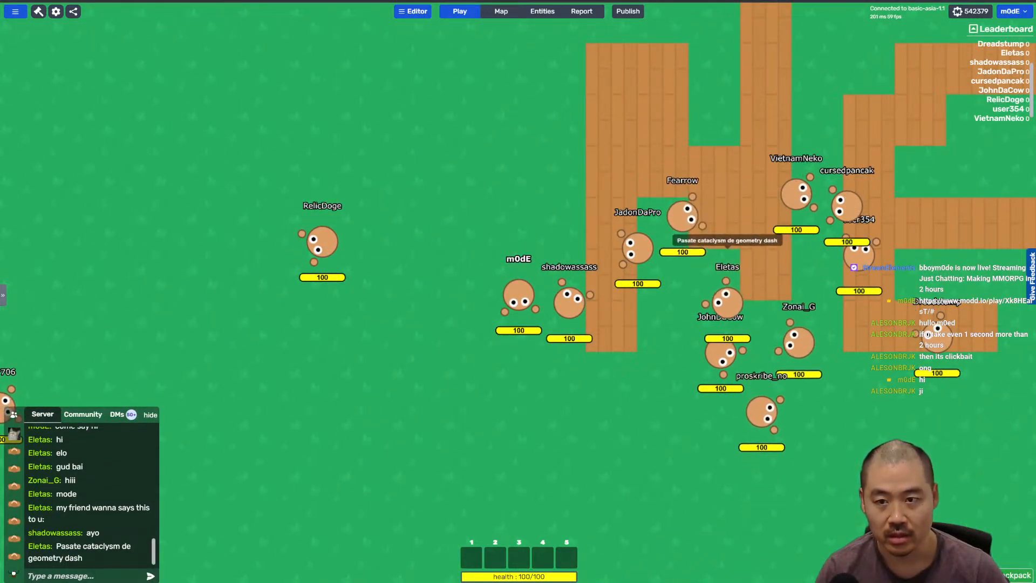
pyautogui.press('s')
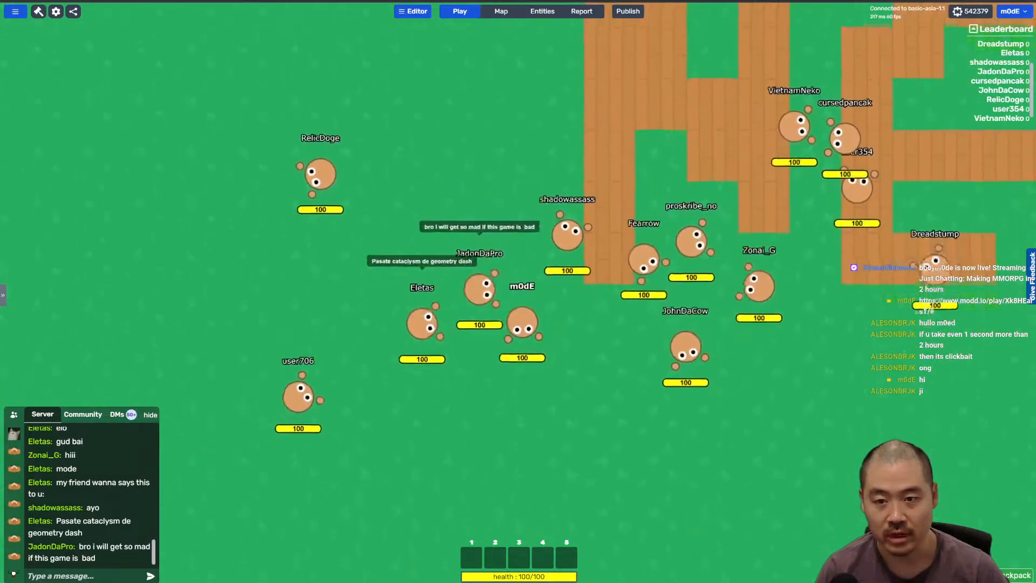
pyautogui.press('d')
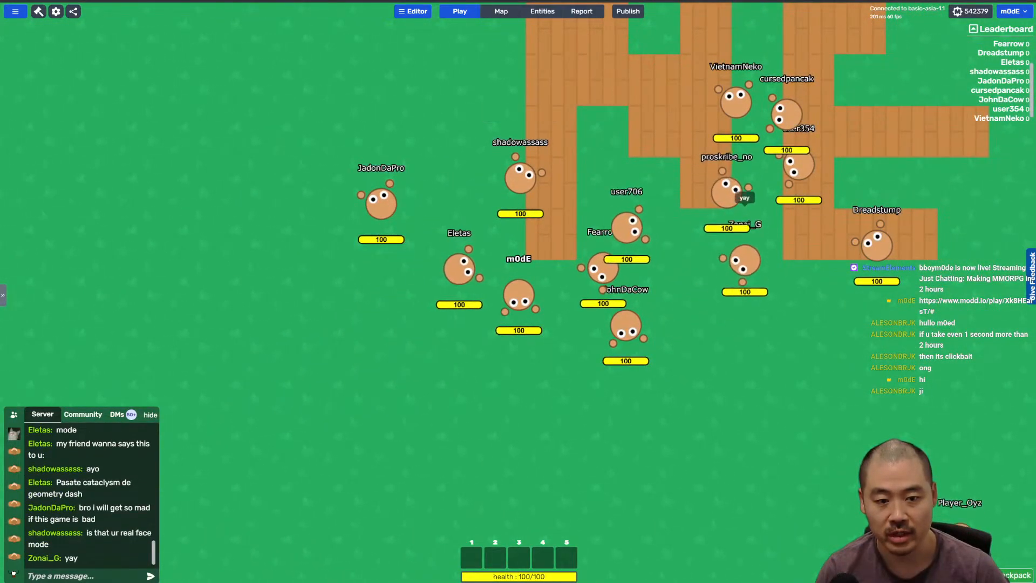
# Step: Switch to Aseprite and open tilemap_packed.png from the kenney_tiny-town folder
pyautogui.hotkey('alt', 'Tab')
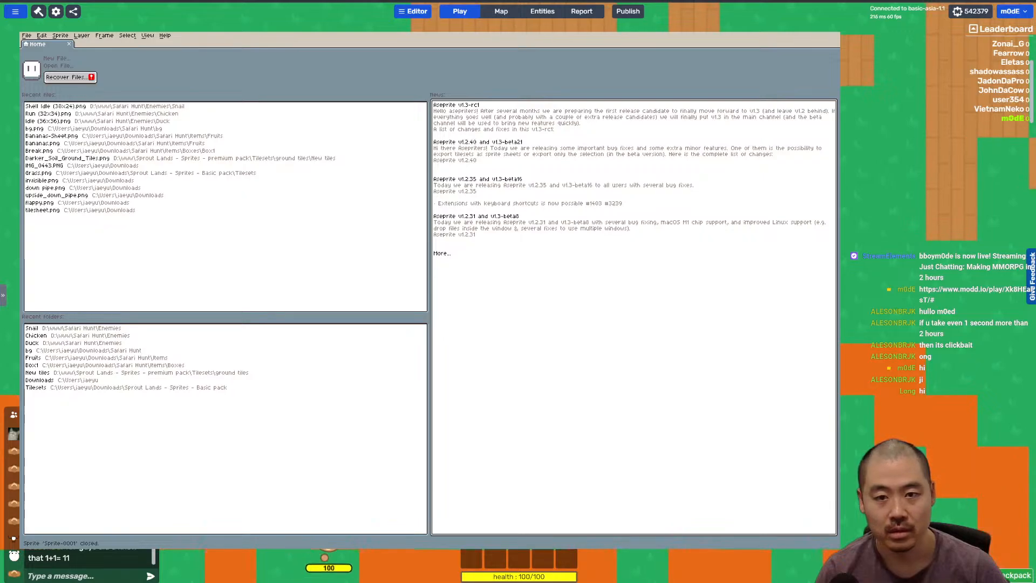
pyautogui.moveTo(324, 305); pyautogui.dragTo(387, 310)
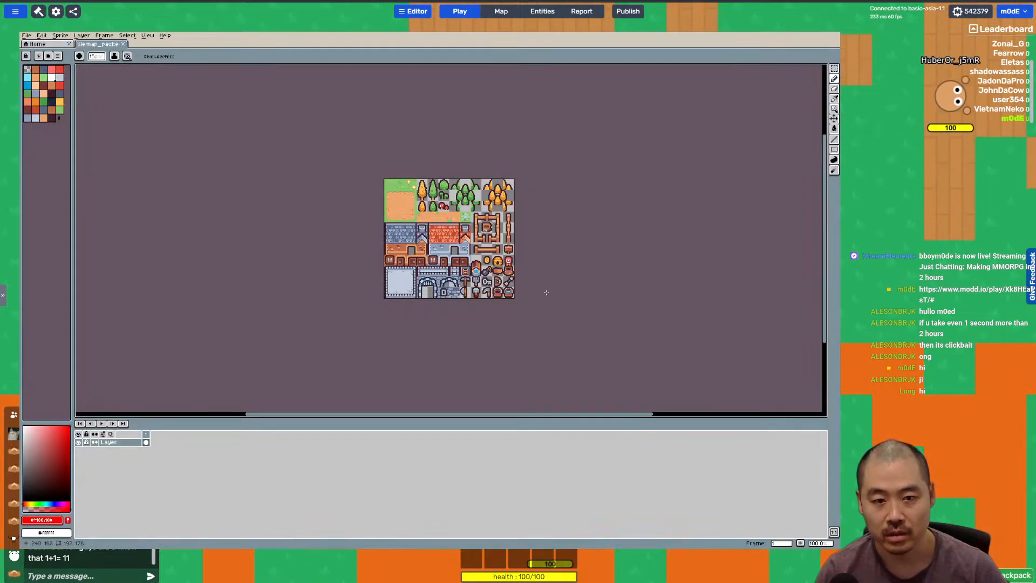
pyautogui.scroll(4, 448, 270)
pyautogui.scroll(-3, 447, 271)
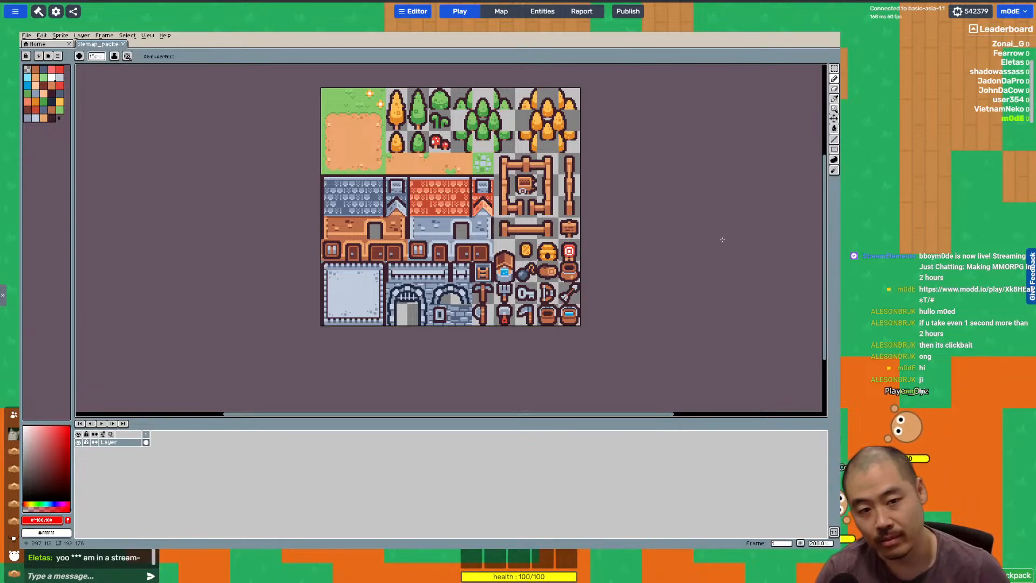
# Step: Set the tilemap's canvas width to 384 px, anchoring the existing tiles so the extra space is added on their right
pyautogui.click(26, 35)
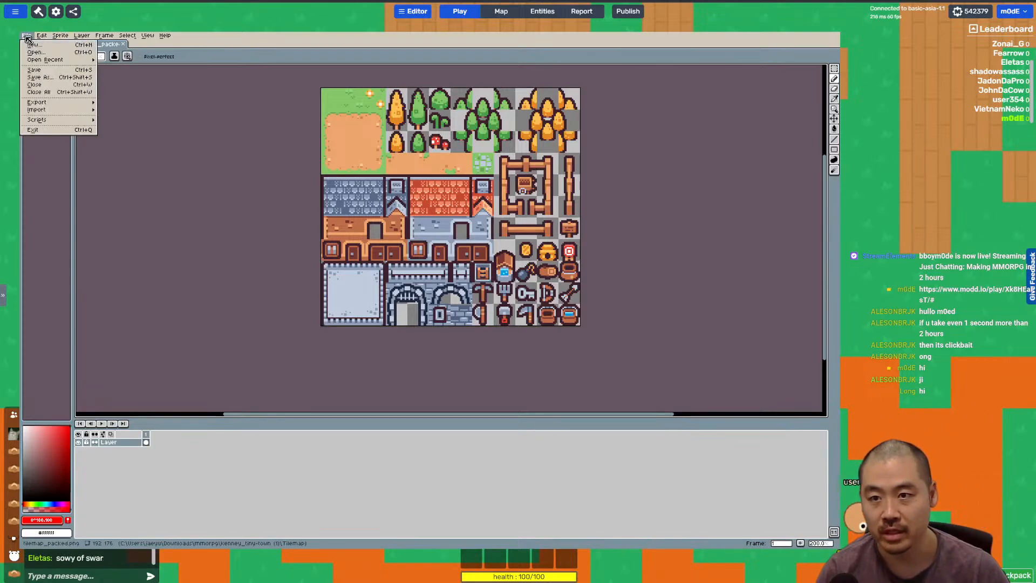
pyautogui.moveTo(60, 35)
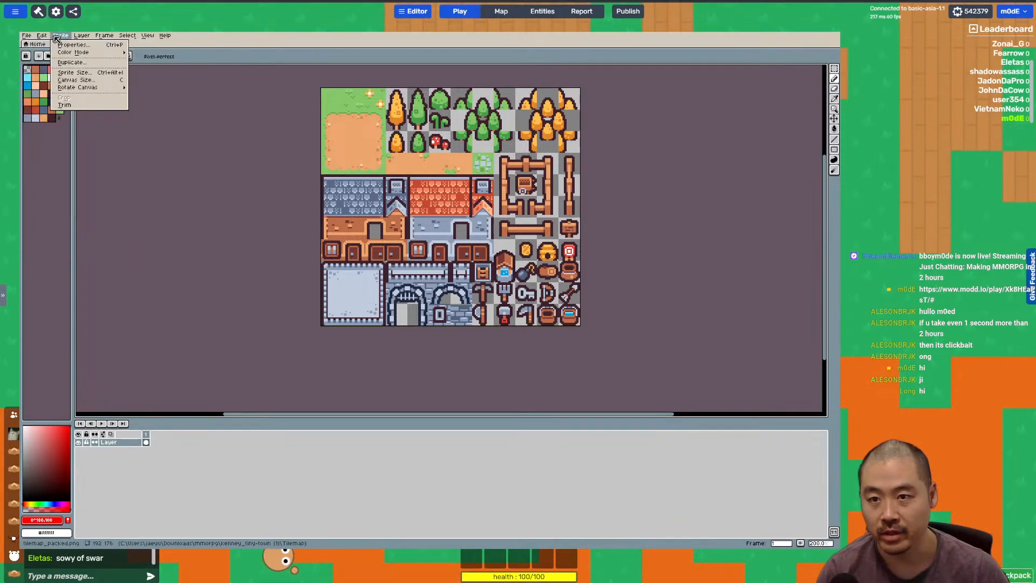
pyautogui.click(75, 80)
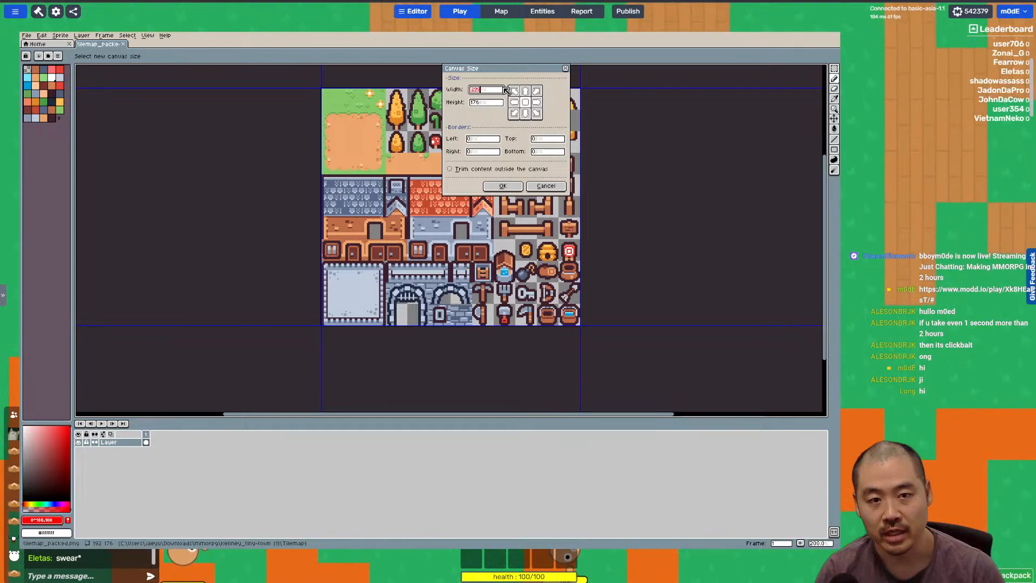
pyautogui.write('384')
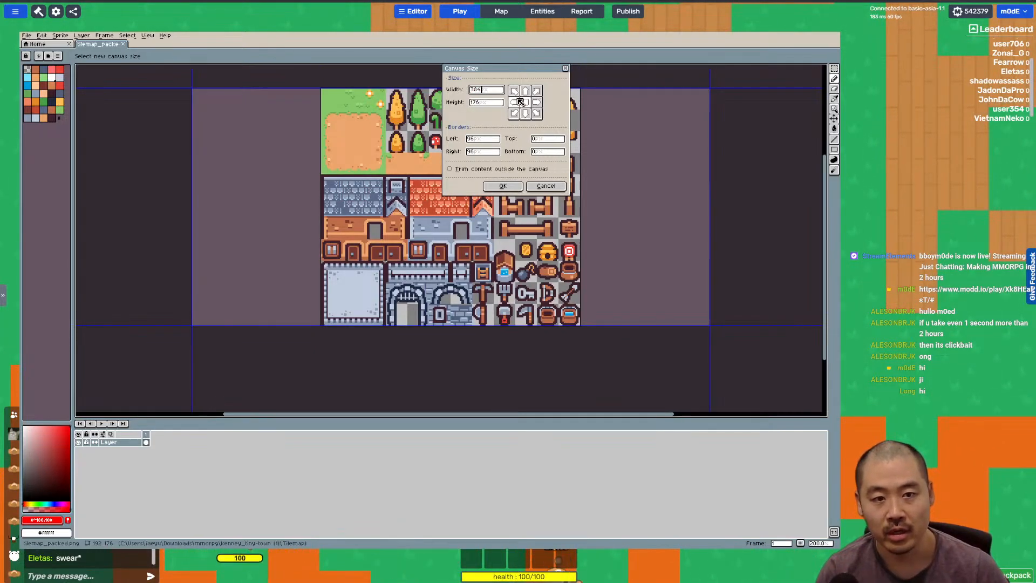
pyautogui.click(515, 102)
pyautogui.click(502, 186)
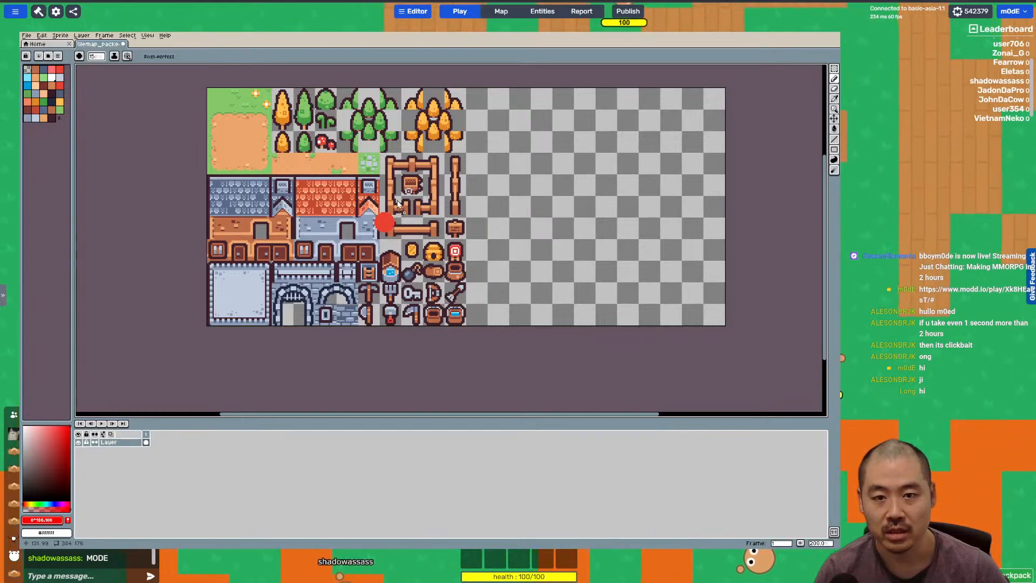
# Step: Copy the entire Tiny Dungeon tilemap and paste it into the empty right half of the widened town tilemap
pyautogui.scroll(2, 464, 263)
pyautogui.hotkey('ctrl', 'a')
pyautogui.hotkey('ctrl', 'c')
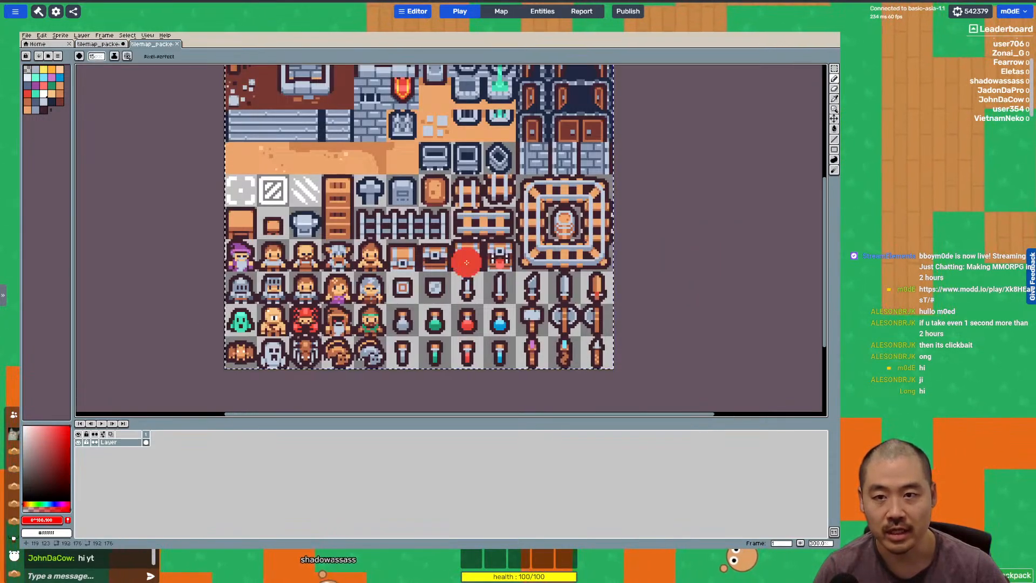
pyautogui.hotkey('ctrl', 'shift', 'Tab')
pyautogui.hotkey('ctrl', 'v')
pyautogui.moveTo(318, 214); pyautogui.dragTo(578, 214)
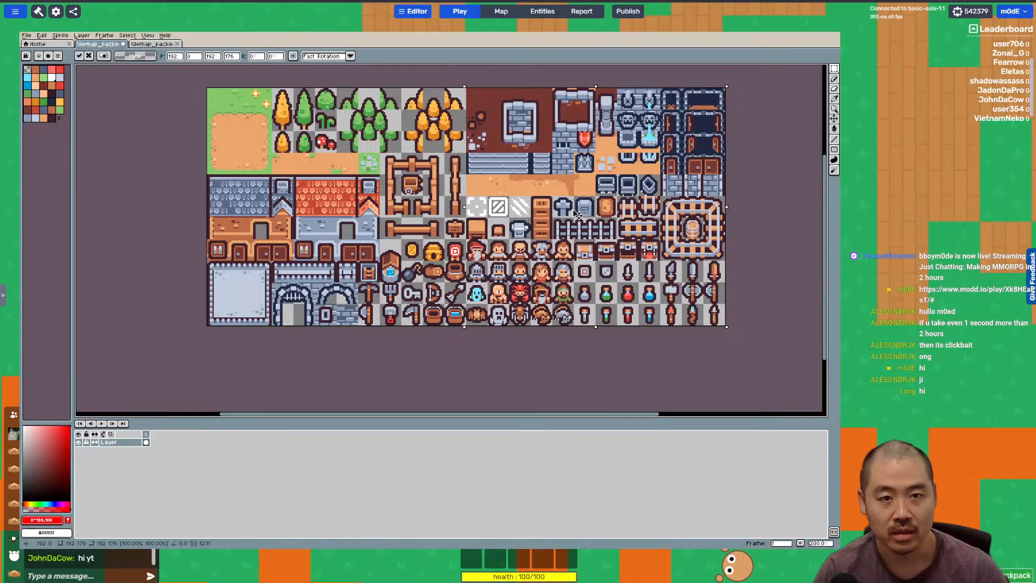
pyautogui.click(531, 329)
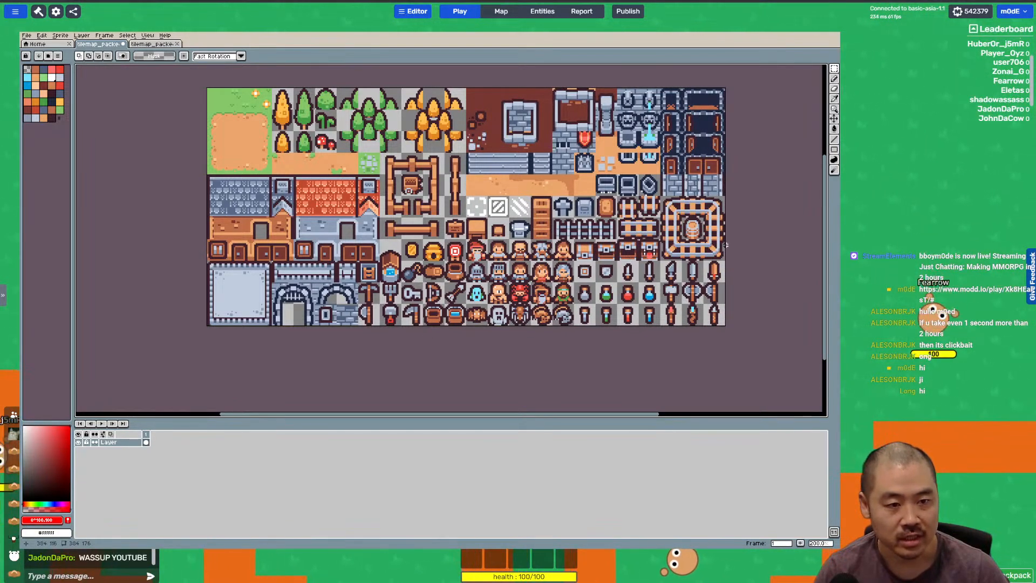
# Step: Copy the 272 × 64 px block of items, characters and weapons from the combined tilemap into a new sprite
pyautogui.scroll(3, 395, 250)
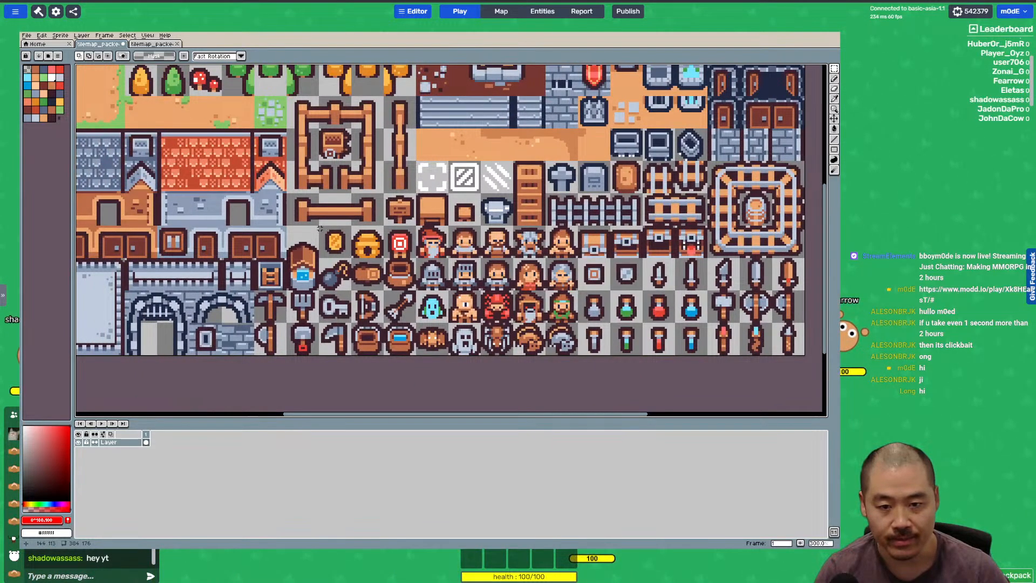
pyautogui.moveTo(320, 227); pyautogui.dragTo(320, 226)
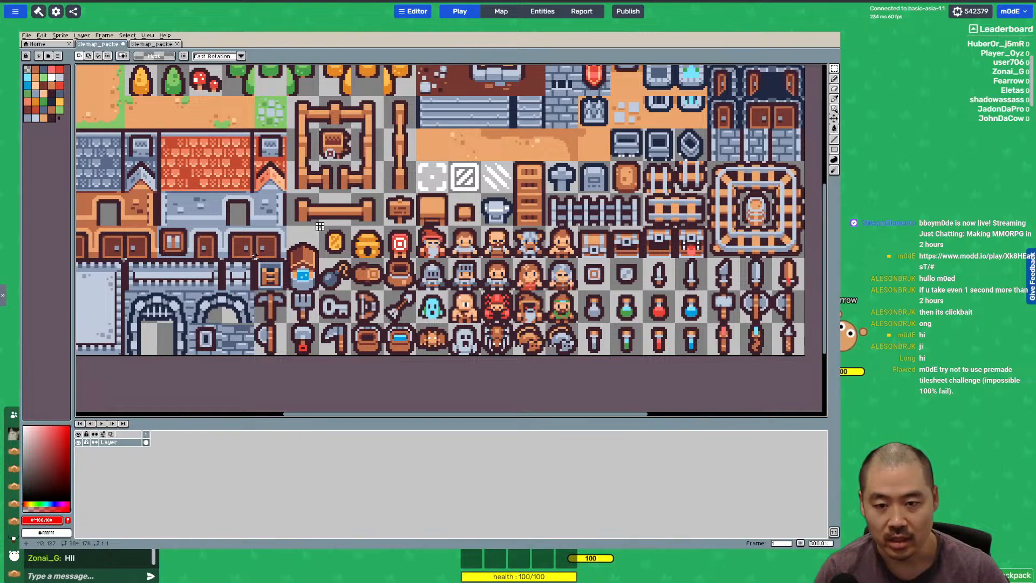
pyautogui.moveTo(320, 226); pyautogui.dragTo(820, 382)
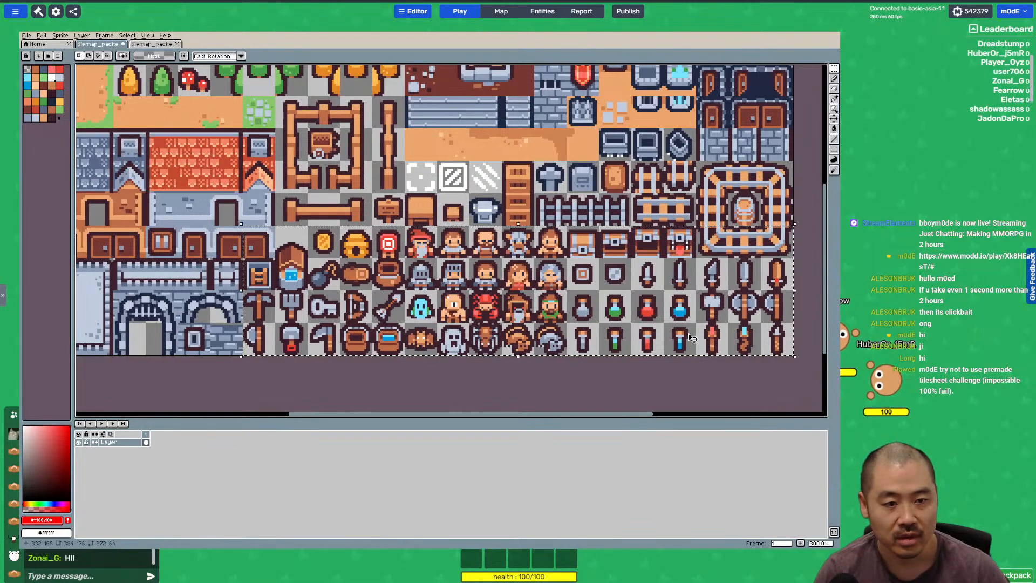
pyautogui.hotkey('ctrl', 'c')
pyautogui.hotkey('ctrl', 'n')
pyautogui.press('Return')
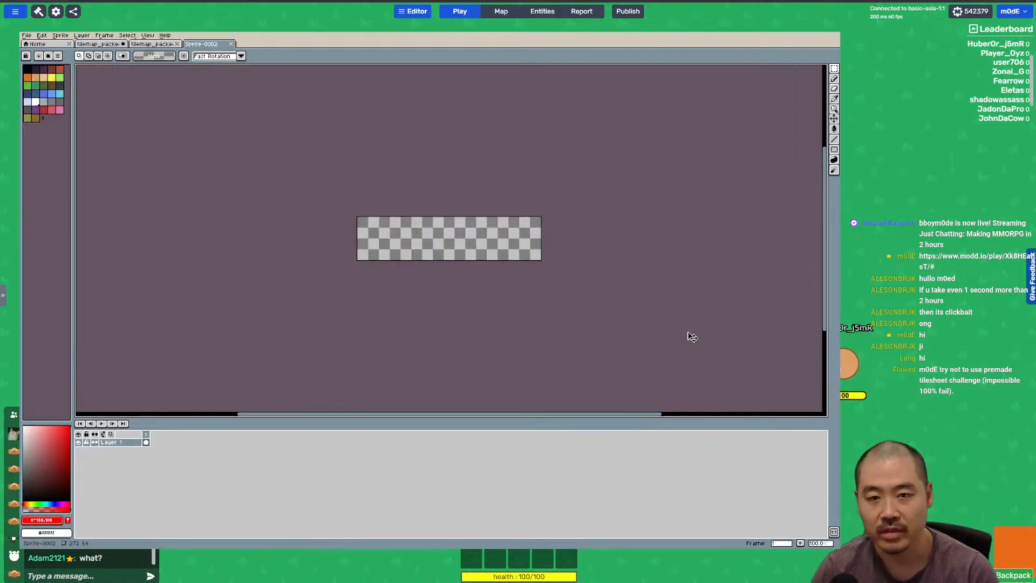
pyautogui.hotkey('ctrl', 'v')
# Step: Return to the combined tilemap and delete the 192 × 64 px block of items, characters, chests and potions
pyautogui.hotkey('ctrl', 'Tab')
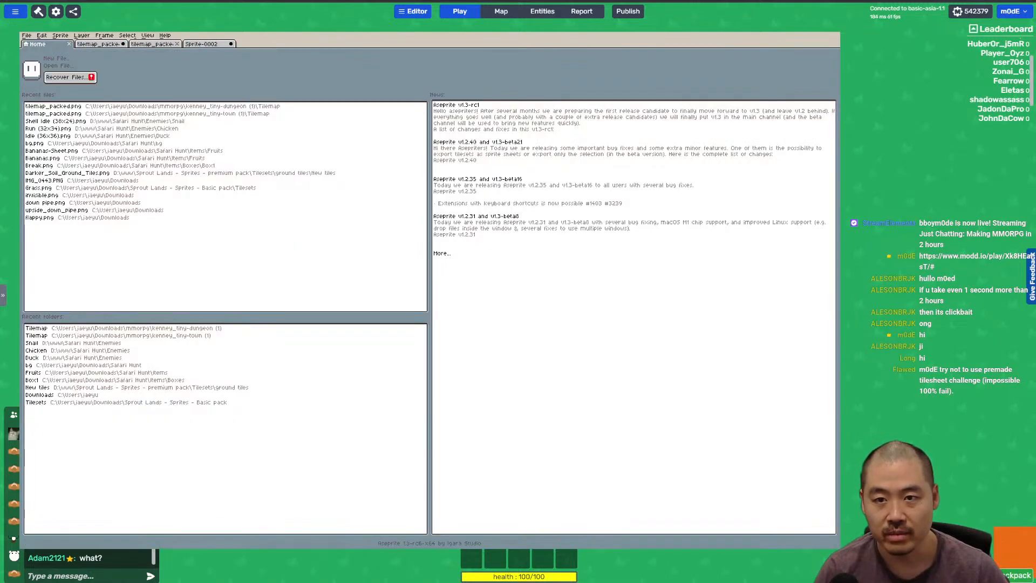
pyautogui.hotkey('ctrl', 'Tab')
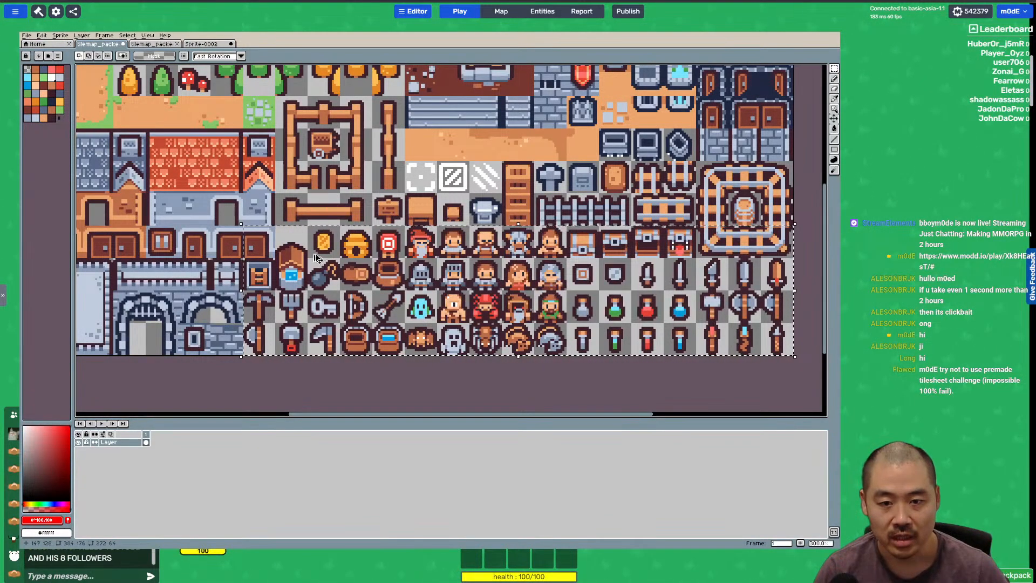
pyautogui.hotkey('ctrl', 'd')
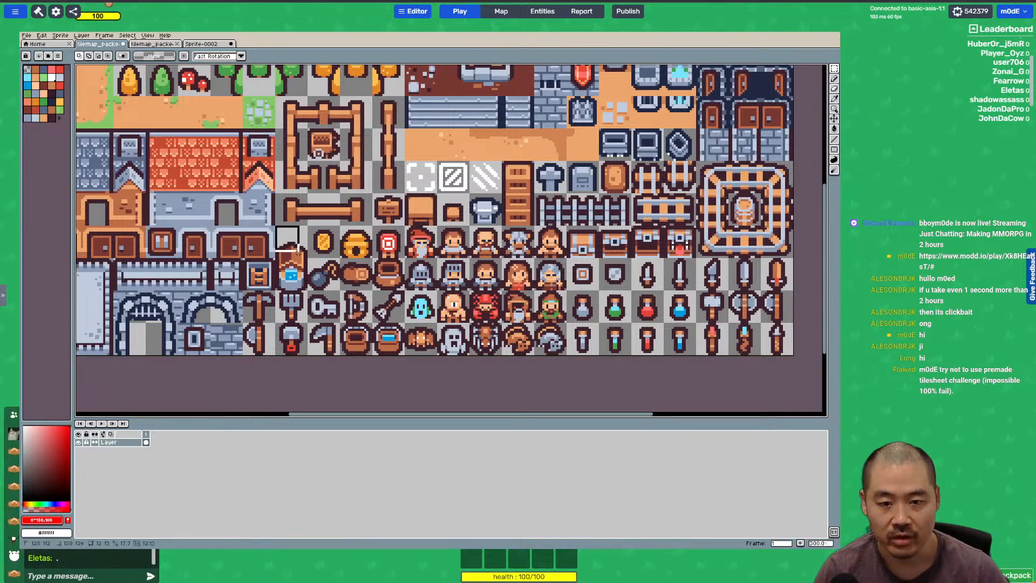
pyautogui.moveTo(299, 252); pyautogui.dragTo(401, 323)
pyautogui.hotkey('ctrl', 'd')
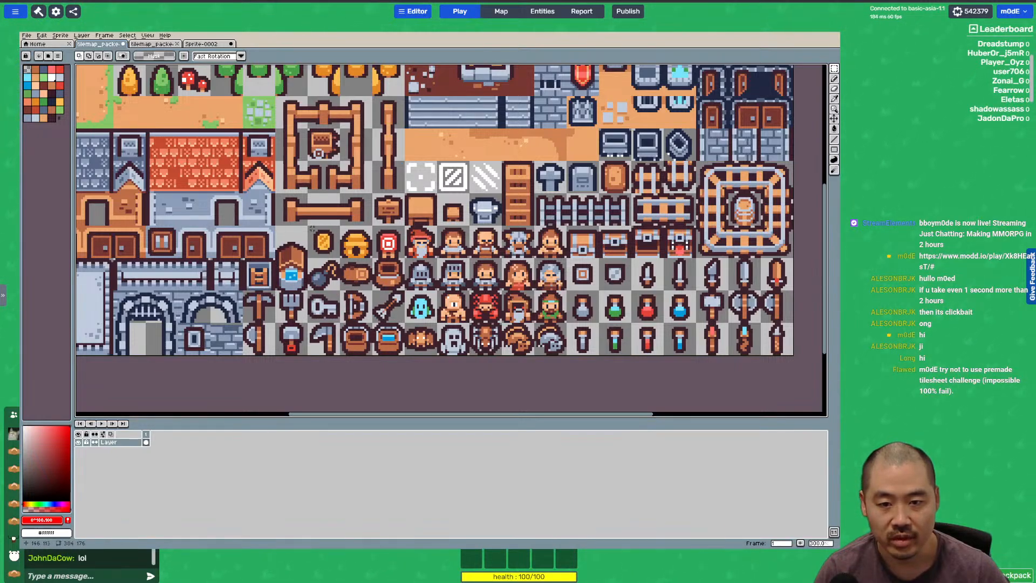
pyautogui.moveTo(351, 265); pyautogui.dragTo(695, 365)
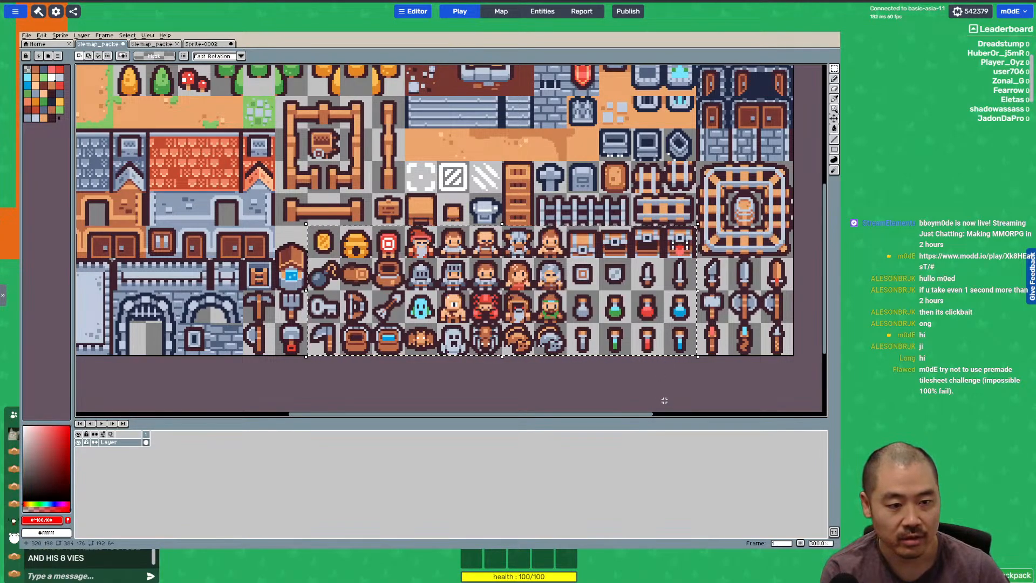
pyautogui.press('Delete')
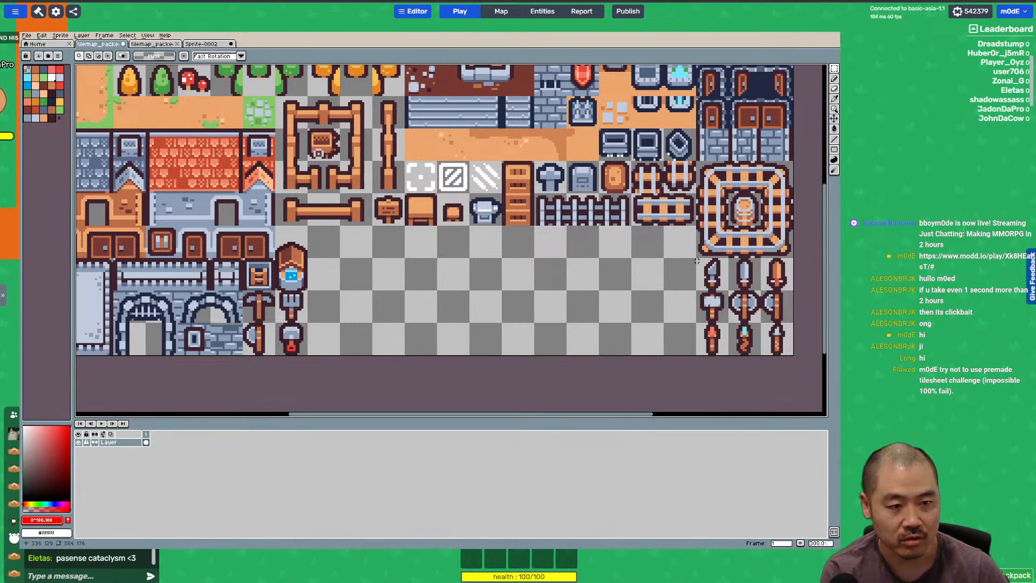
# Step: Delete the weapon tiles below the rail loop and the four tool tiles beside the stone arches
pyautogui.moveTo(696, 259); pyautogui.dragTo(821, 377)
pyautogui.press('Delete')
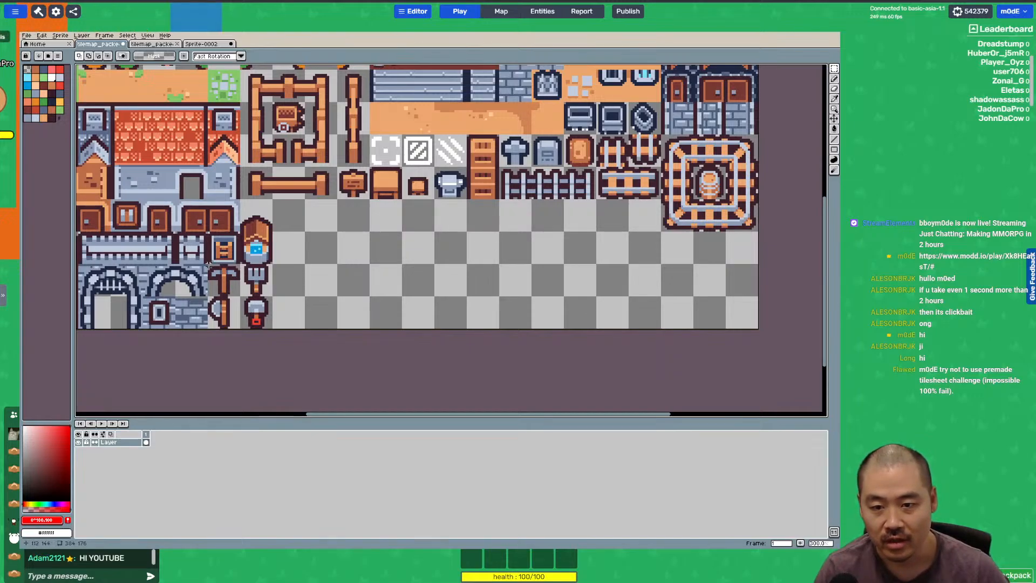
pyautogui.moveTo(208, 265); pyautogui.dragTo(272, 327)
pyautogui.press('Delete')
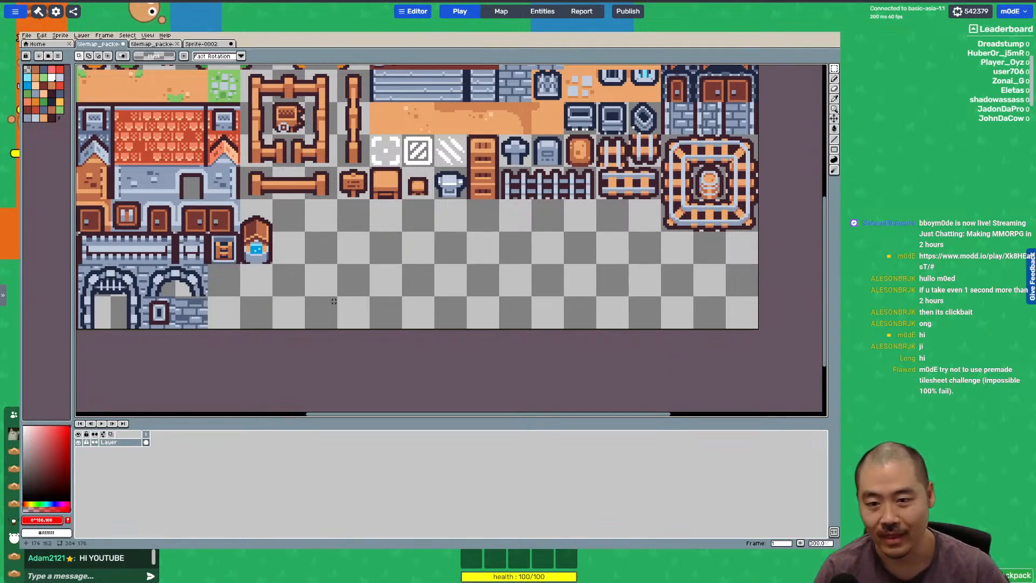
# Step: Save the trimmed tilemap as tilemap_packed.png in the mmorpg folder
pyautogui.scroll(-3, 334, 301)
pyautogui.scroll(1, 300, 223)
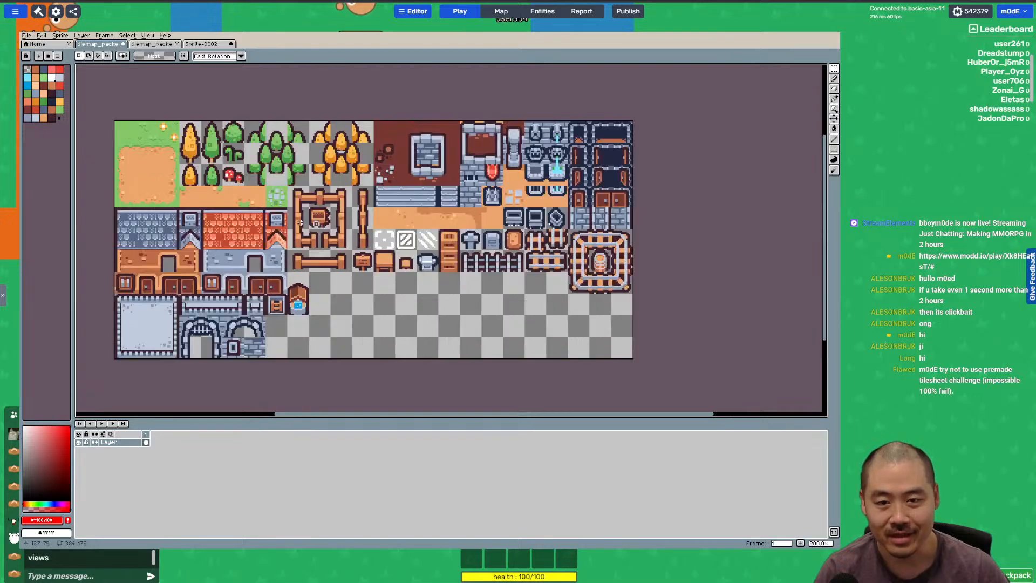
pyautogui.hotkey('ctrl', 's')
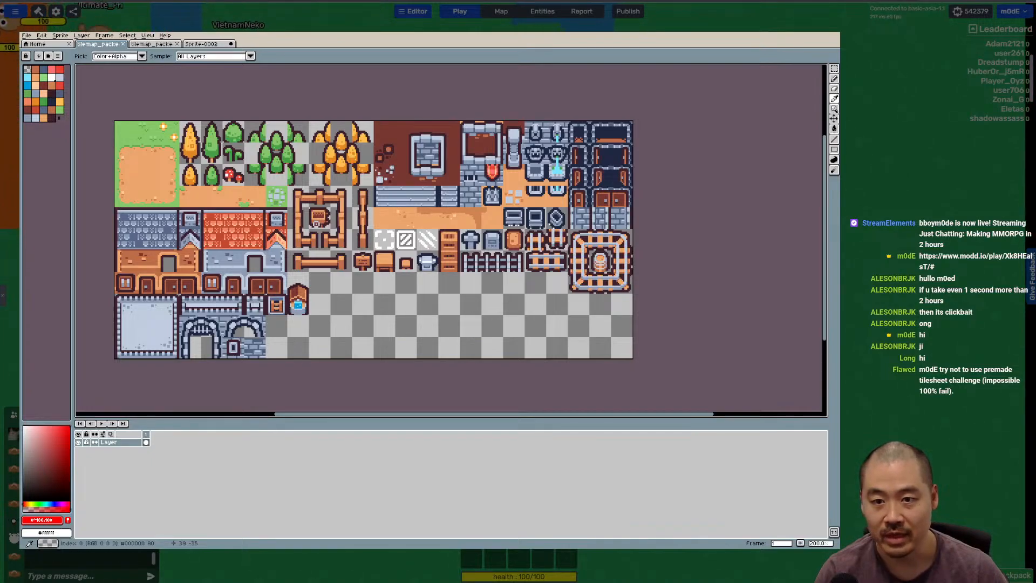
pyautogui.press('m')
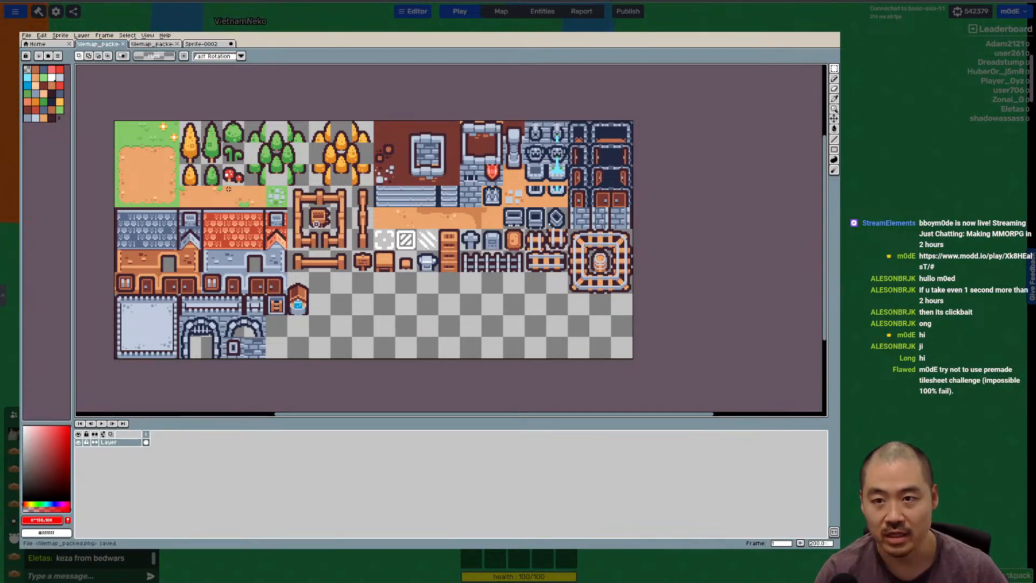
pyautogui.press('i')
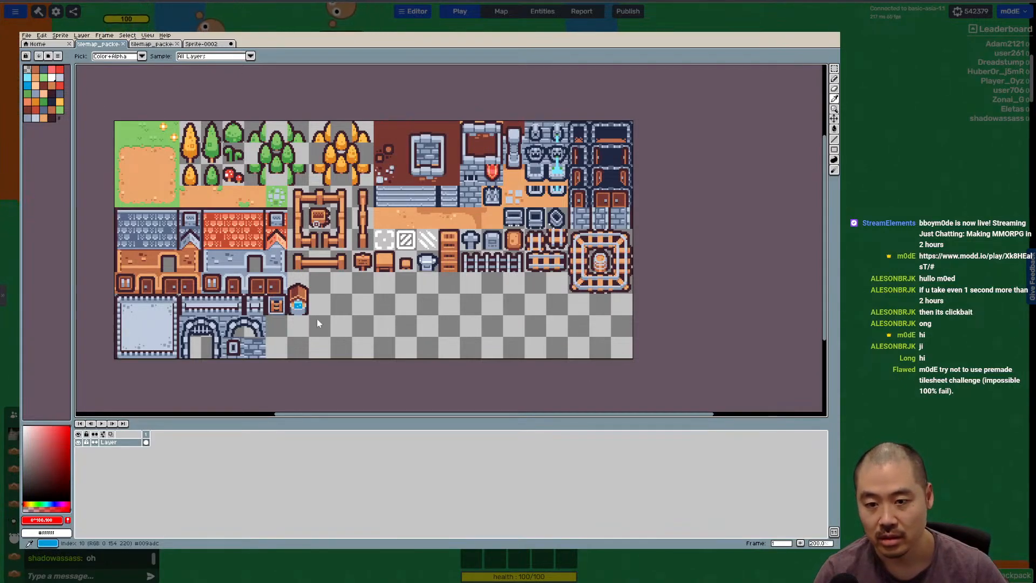
pyautogui.hotkey('ctrl', 's')
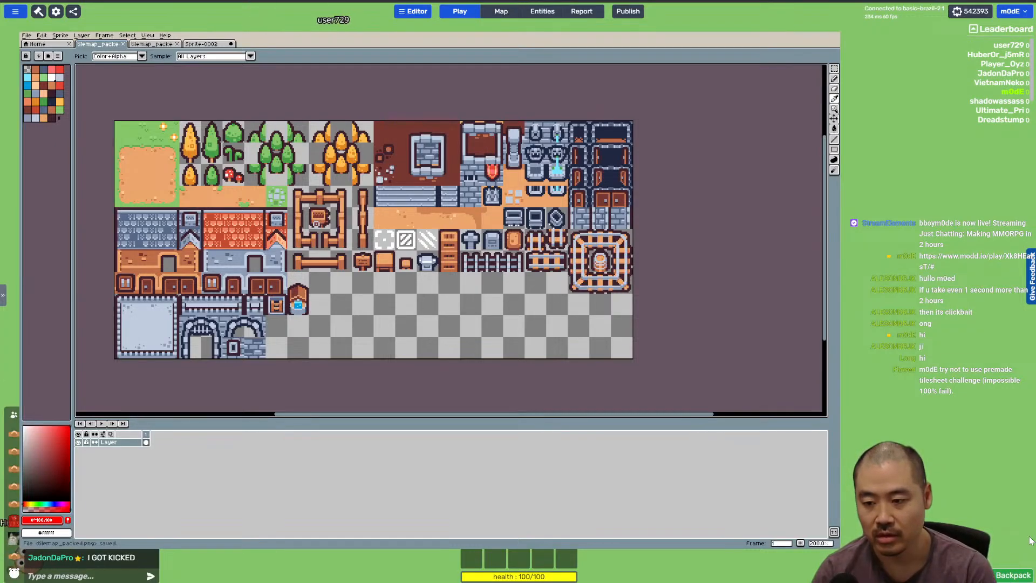
# Step: Ask a player by nickname "you here?" in the stream chat and "you in stream?" in the game's server chat
pyautogui.write('ou here?')
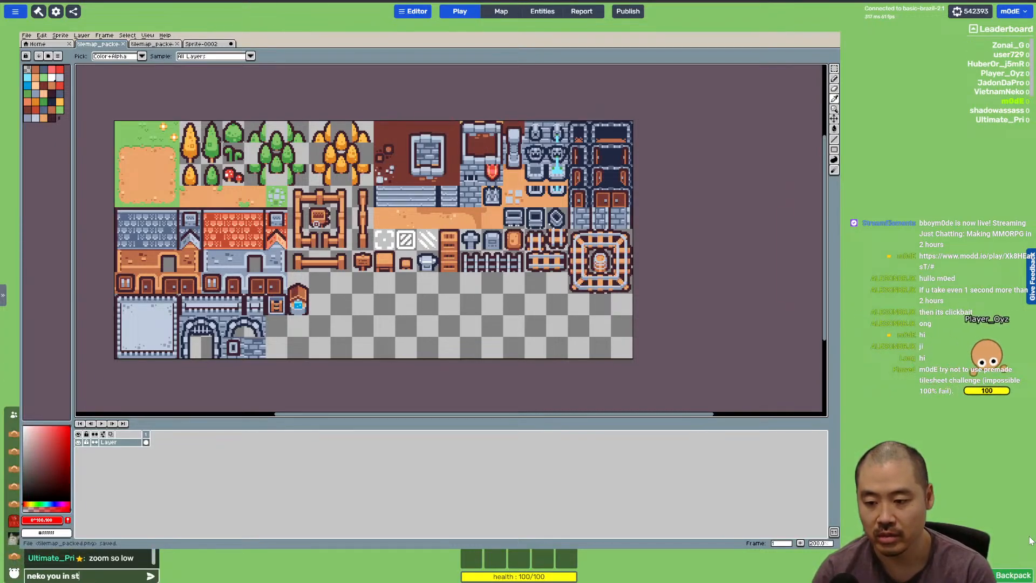
pyautogui.press('Return')
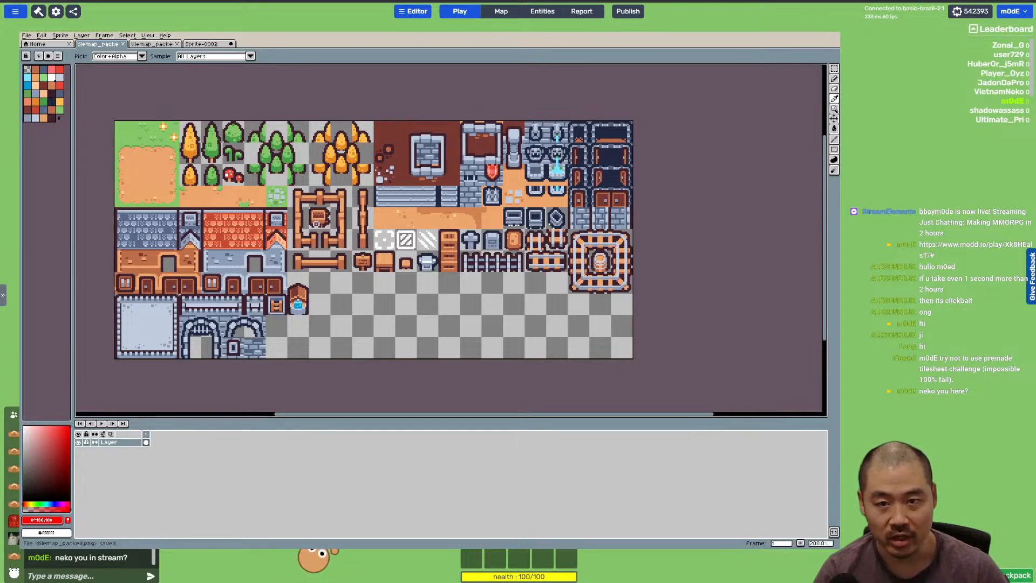
pyautogui.press('m')
pyautogui.press('i')
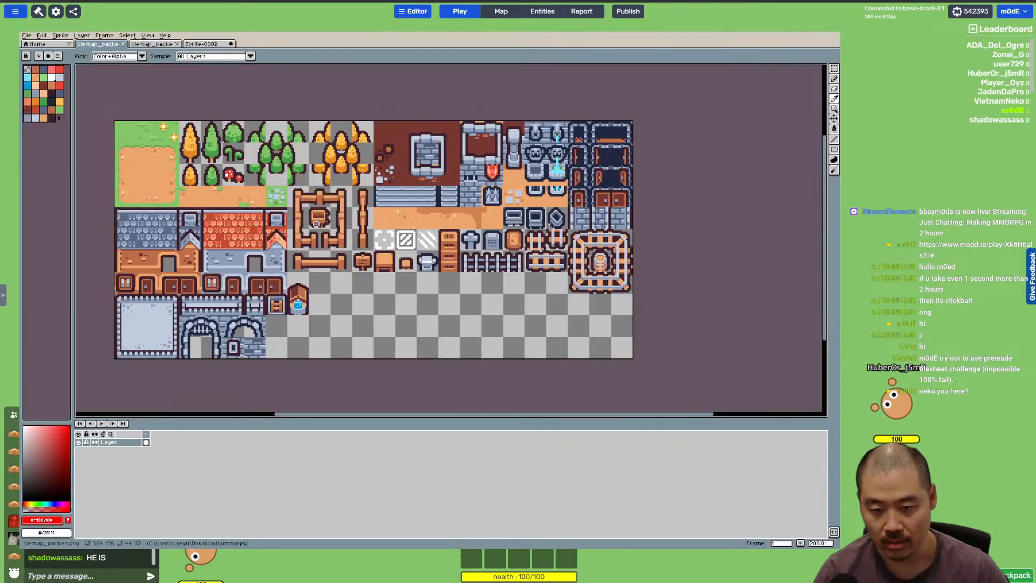
# Step: Create a new sprite 500 px wide and 500 px high
pyautogui.press('m')
pyautogui.hotkey('ctrl', 'n')
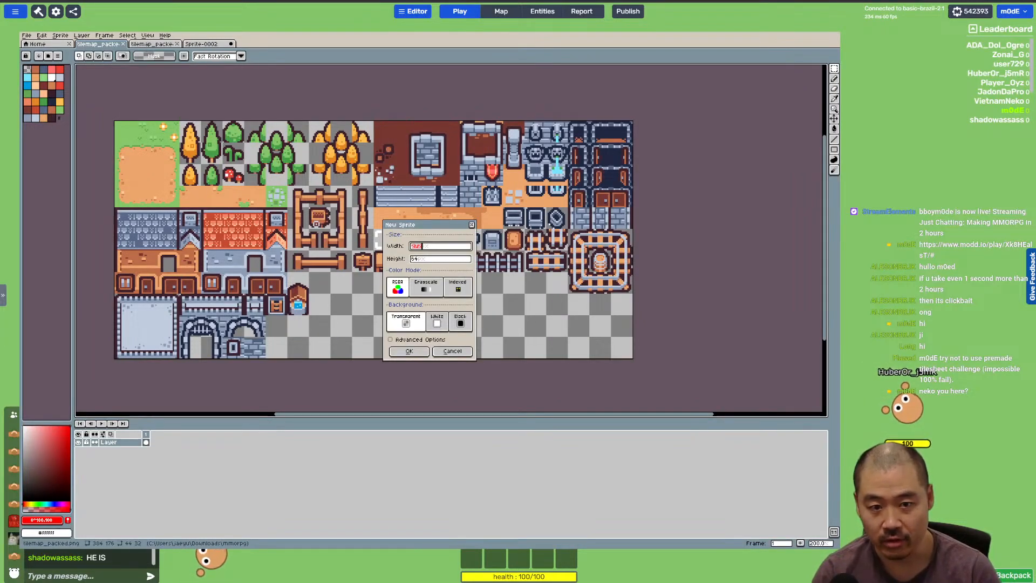
pyautogui.write('500')
pyautogui.press('Tab')
pyautogui.write('500')
pyautogui.press('Return')
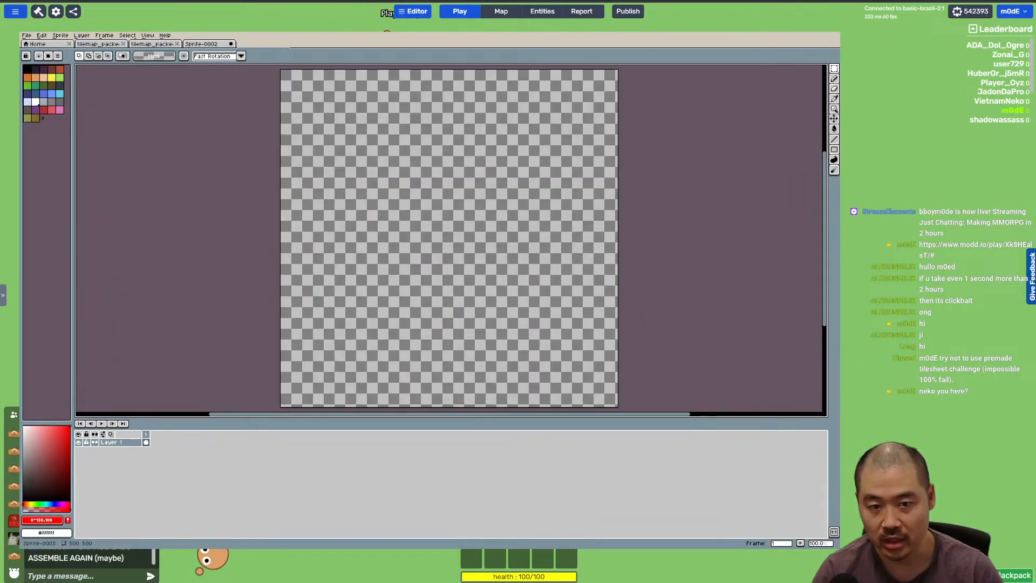
# Step: Fill the blank canvas with white and set up a black 5 px pencil brush
pyautogui.press('g')
pyautogui.click(382, 327)
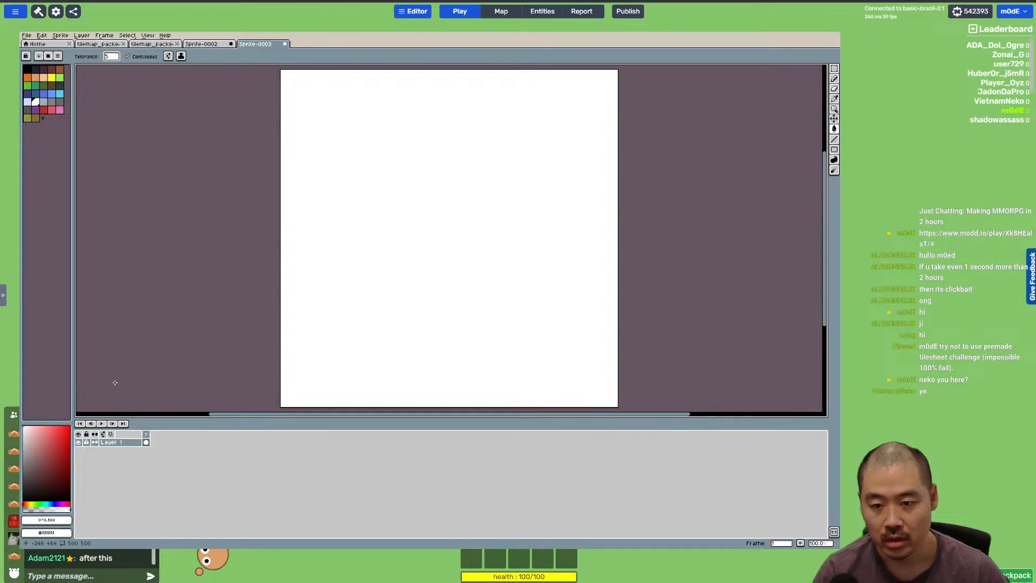
pyautogui.press('b')
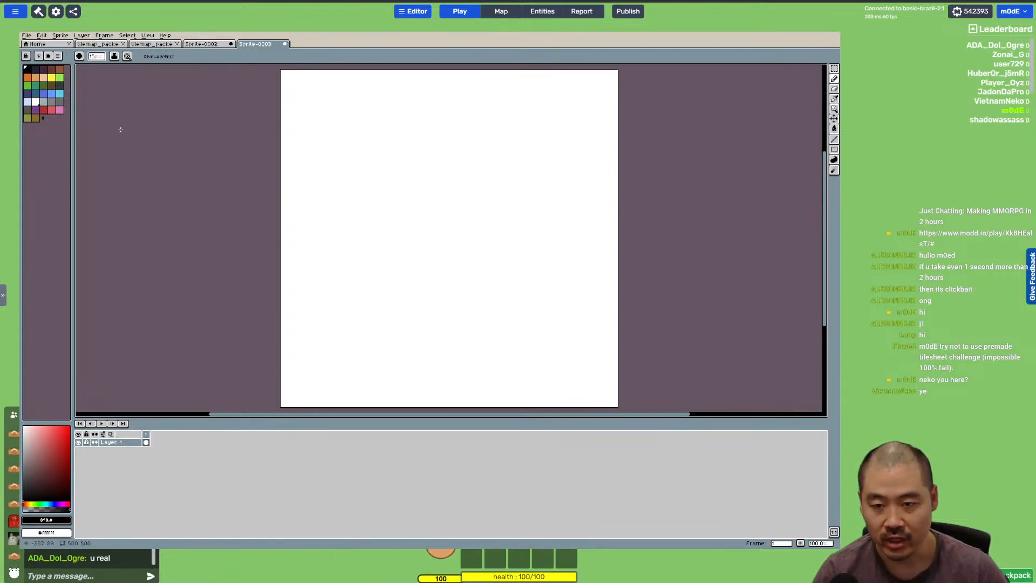
pyautogui.click(108, 57)
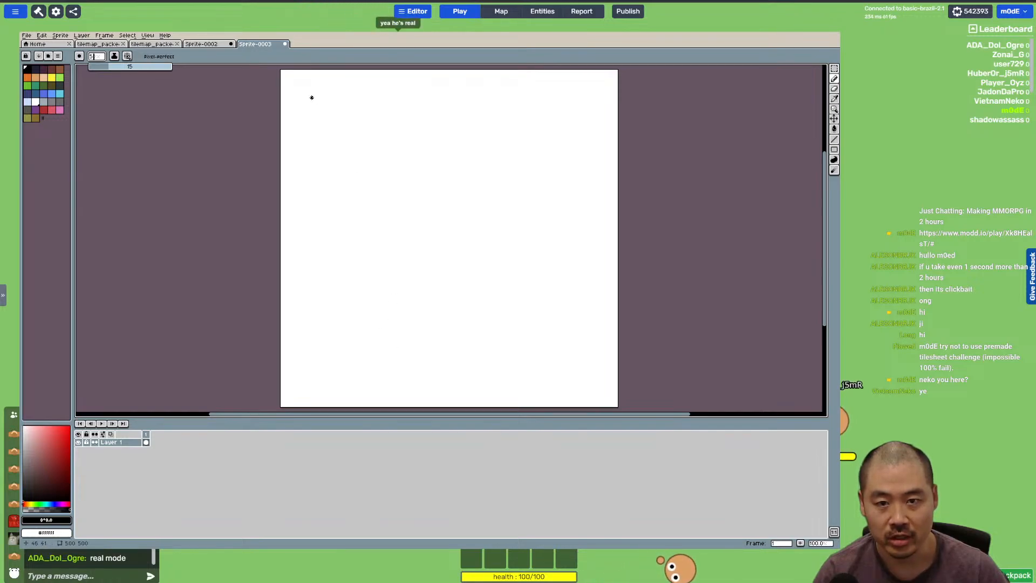
pyautogui.moveTo(303, 90); pyautogui.dragTo(309, 163)
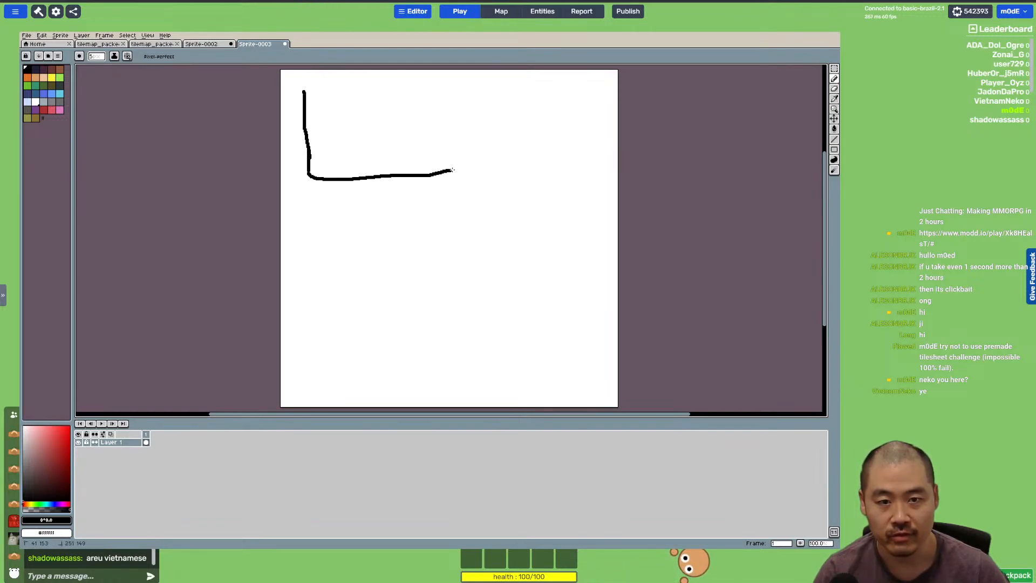
pyautogui.moveTo(433, 91); pyautogui.dragTo(321, 94)
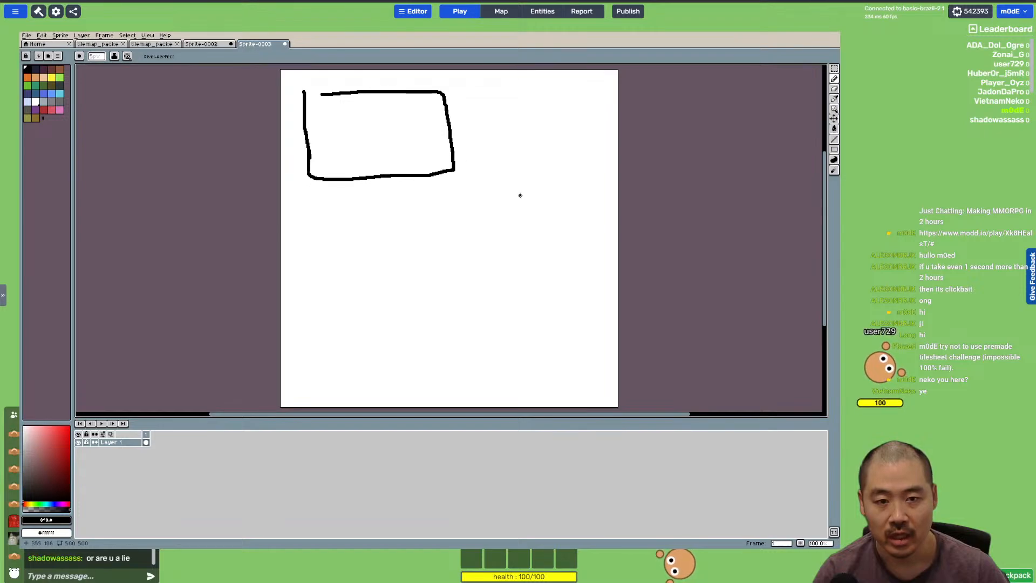
pyautogui.hotkey('ctrl', 'z')
pyautogui.hotkey('ctrl', 'z')
pyautogui.hotkey('ctrl', 'z')
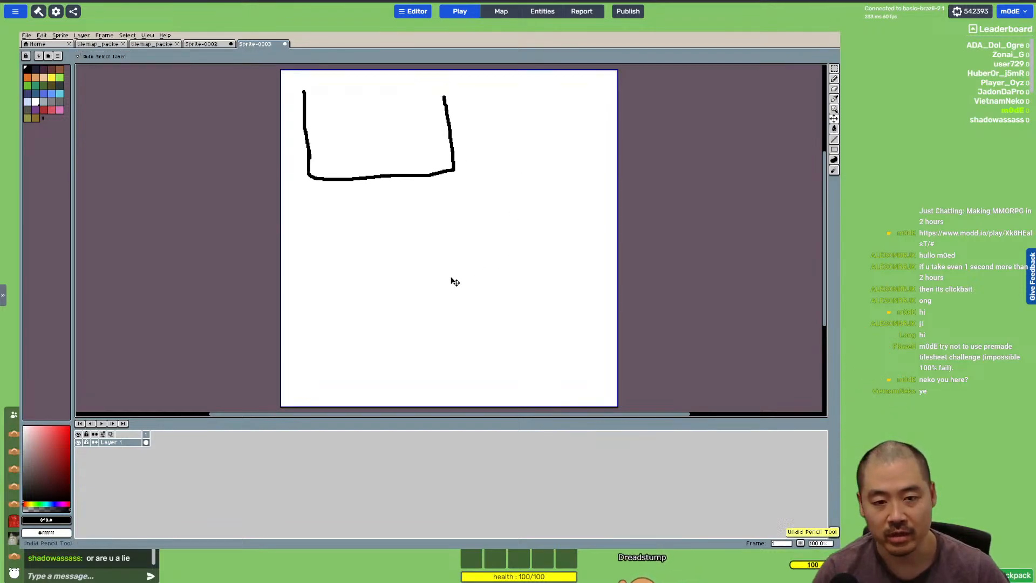
pyautogui.hotkey('ctrl', 'z')
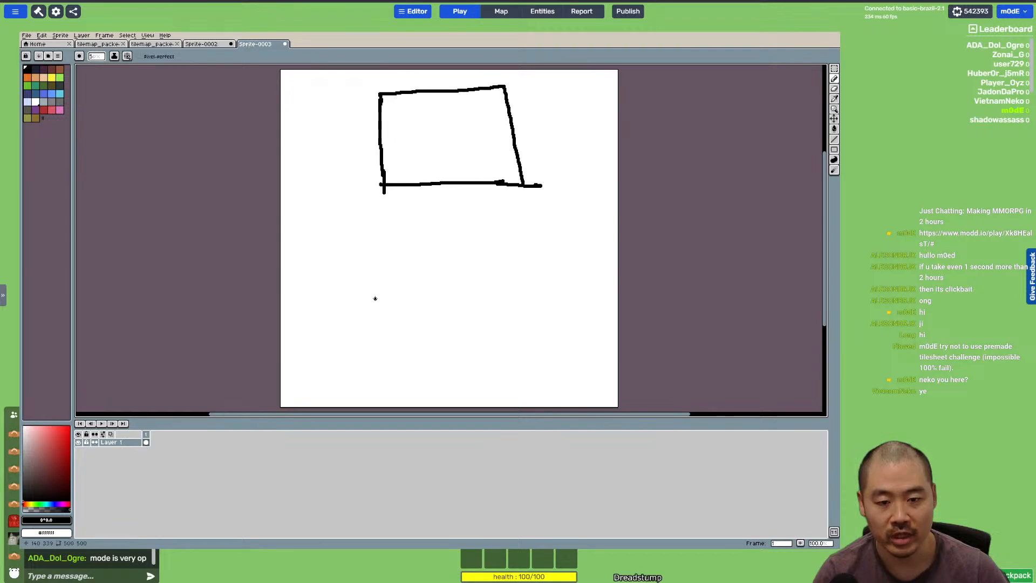
# Step: Outline a second freehand box below the first one and fill the area surrounding both boxes with black
pyautogui.moveTo(362, 267); pyautogui.dragTo(375, 378)
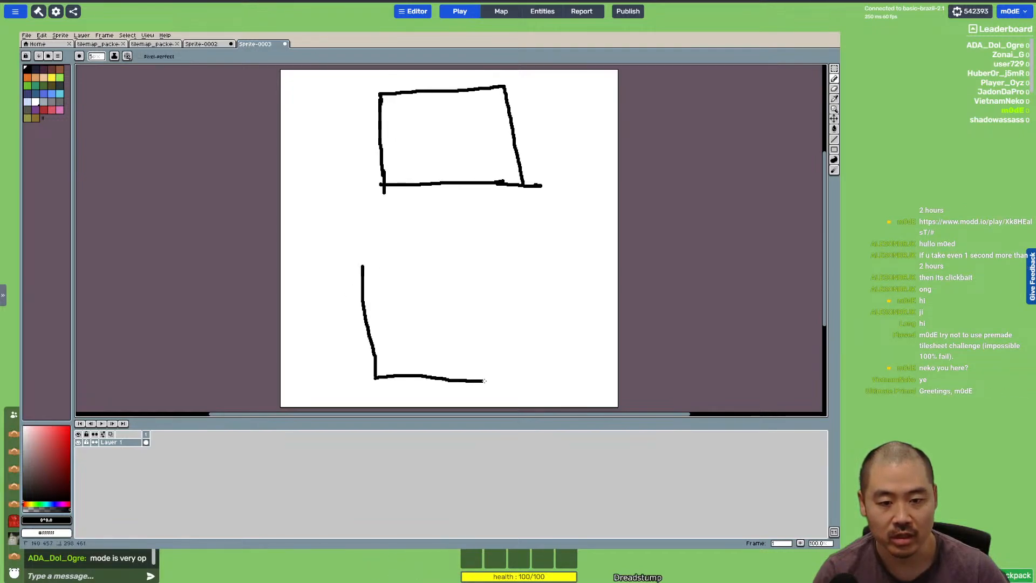
pyautogui.moveTo(536, 275); pyautogui.dragTo(375, 276)
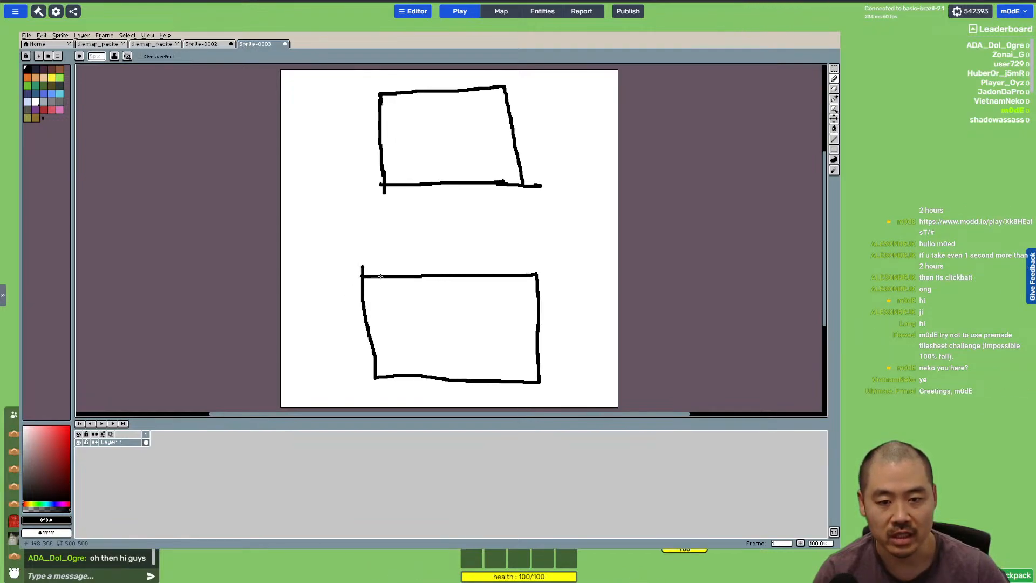
pyautogui.press('g')
pyautogui.click(453, 223)
# Step: Add black Arial labels at font size 25: "Village" inside the lower box and "Dungeon" inside the upper box
pyautogui.press('t')
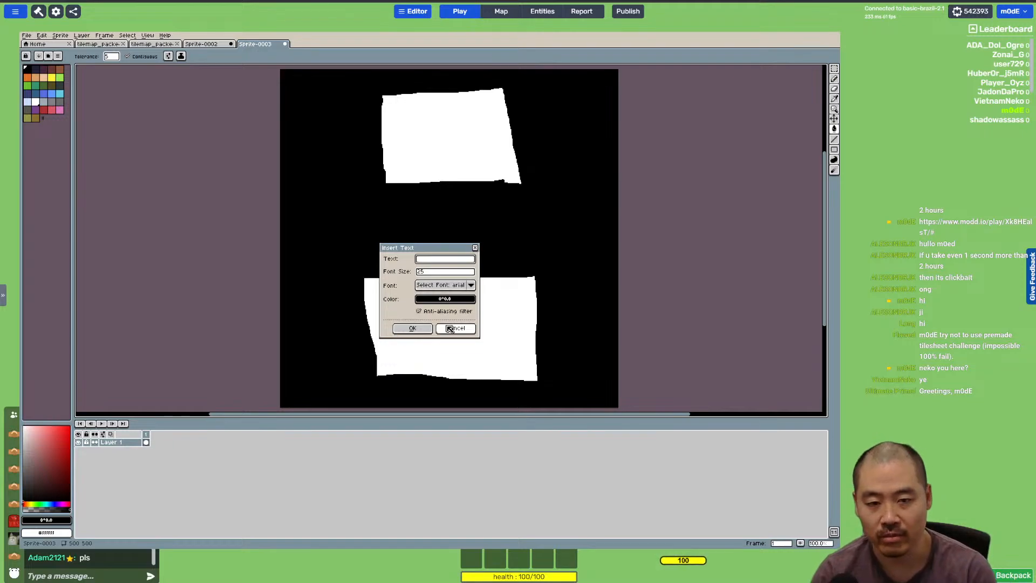
pyautogui.click(450, 329)
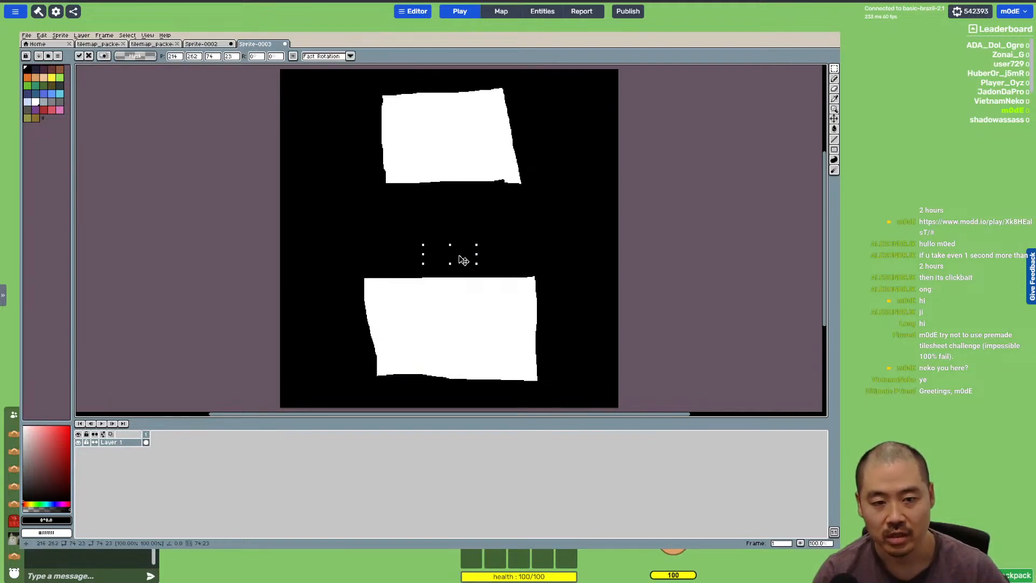
pyautogui.moveTo(461, 259); pyautogui.dragTo(456, 334)
pyautogui.write('tD')
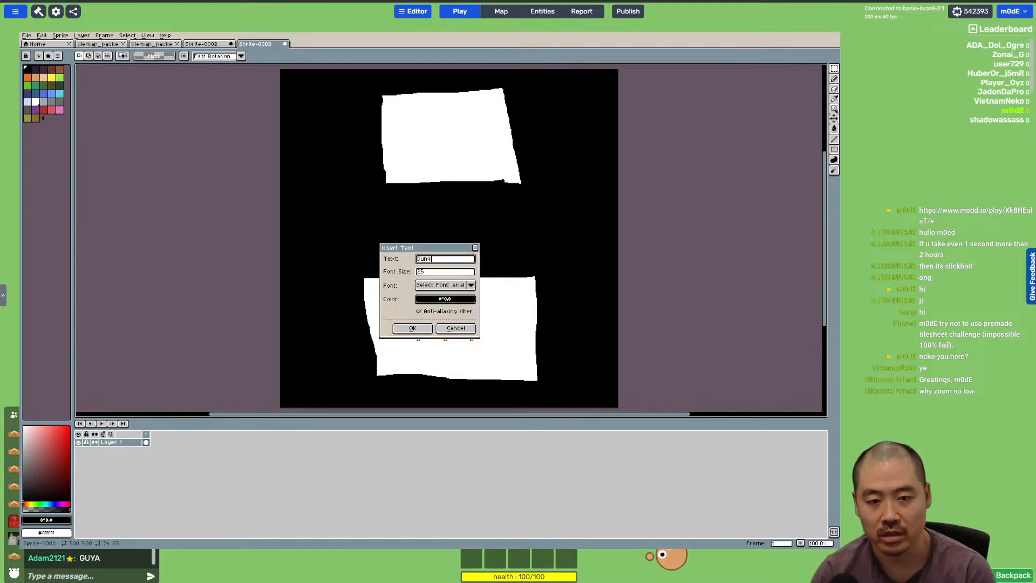
pyautogui.press('Return')
pyautogui.moveTo(478, 236); pyautogui.dragTo(473, 143)
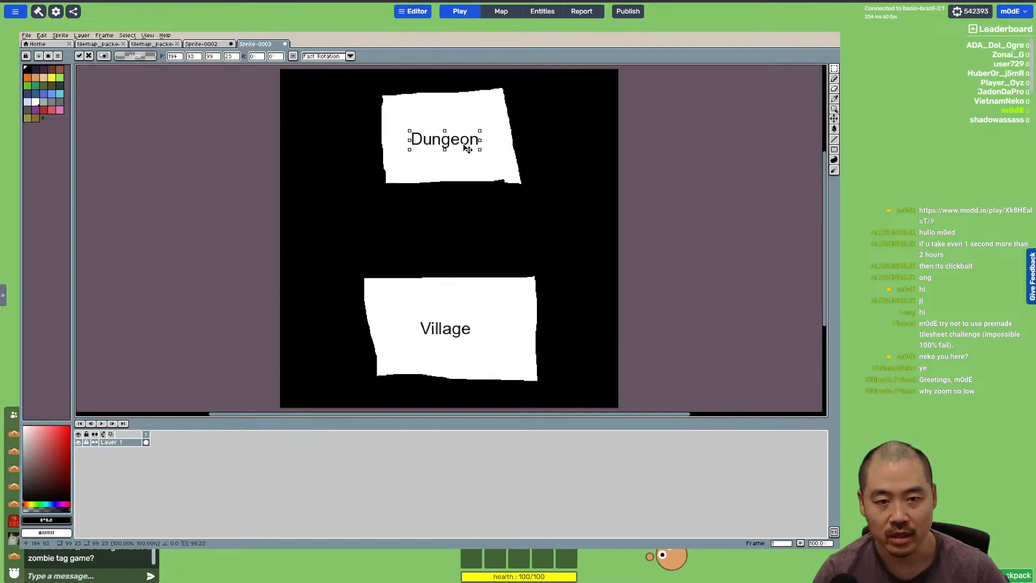
pyautogui.click(508, 314)
# Step: Sketch a small box in the upper-left corner of the Village area and label it "shop"
pyautogui.scroll(1, 508, 313)
pyautogui.scroll(-1, 476, 324)
pyautogui.moveTo(473, 323); pyautogui.dragTo(467, 290, button='middle')
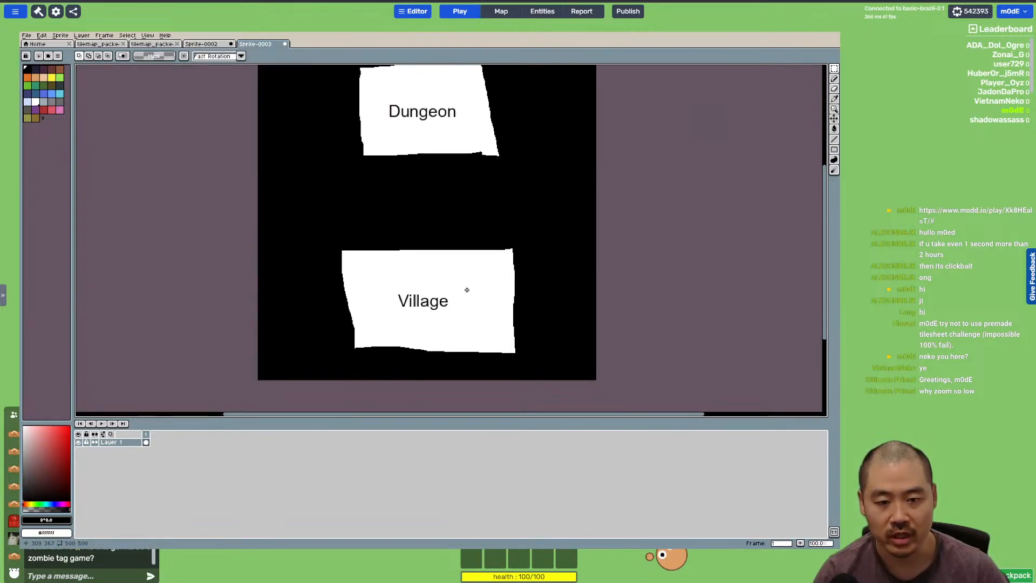
pyautogui.press('b')
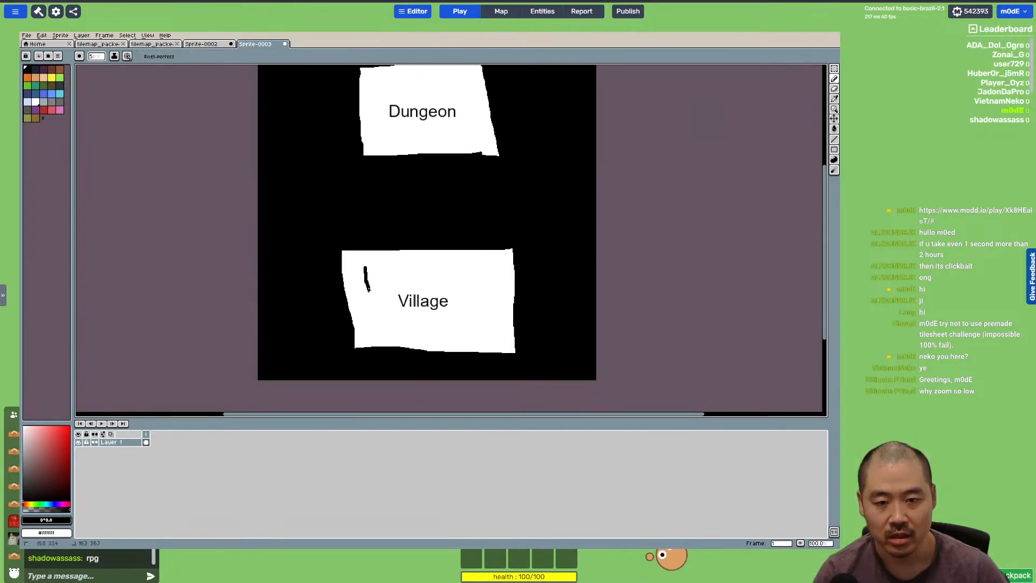
pyautogui.write('tshop')
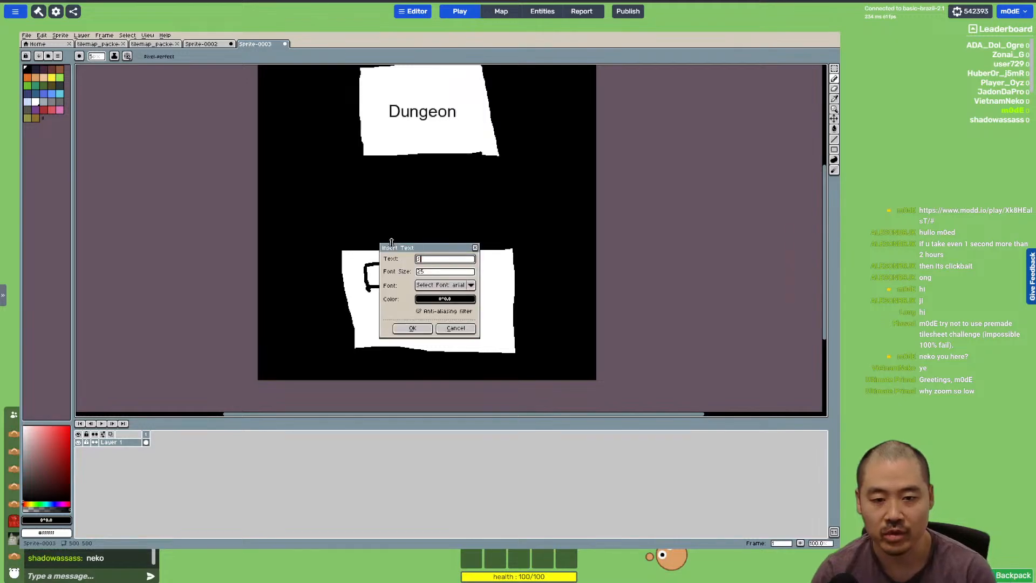
pyautogui.press('Return')
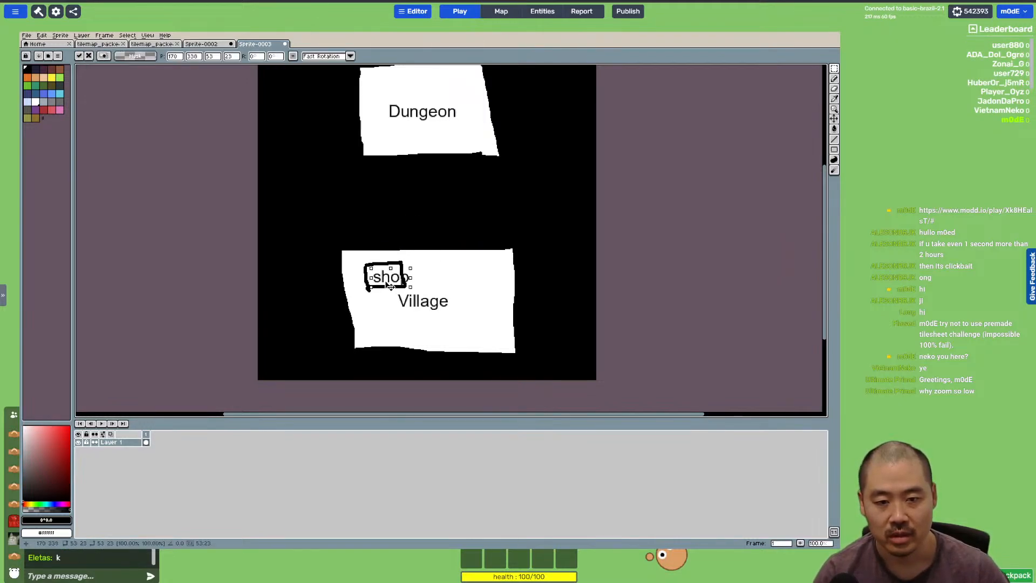
pyautogui.click(473, 292)
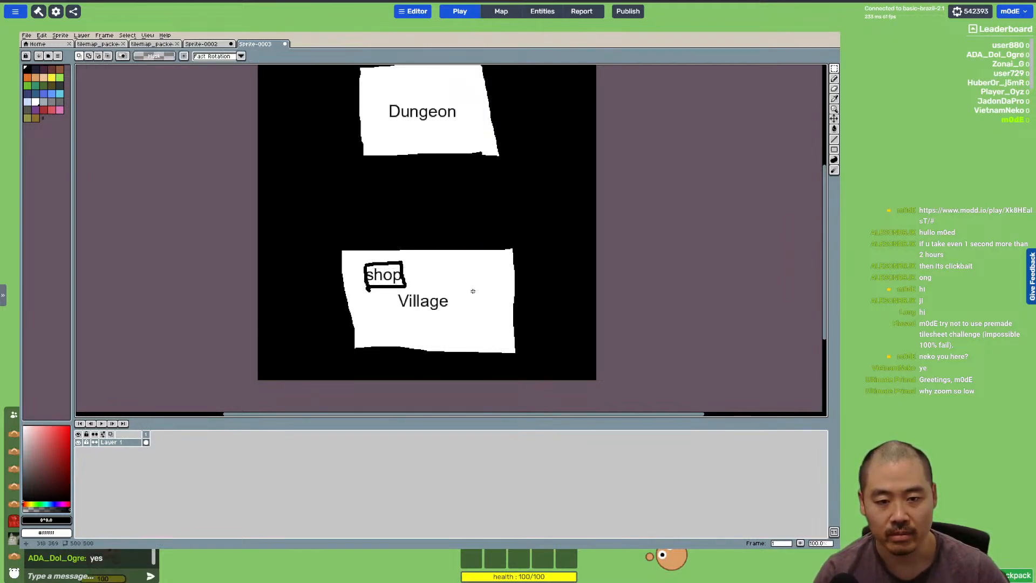
# Step: Undo the "shop" label and place the label "weapons" over the small box instead
pyautogui.press('t')
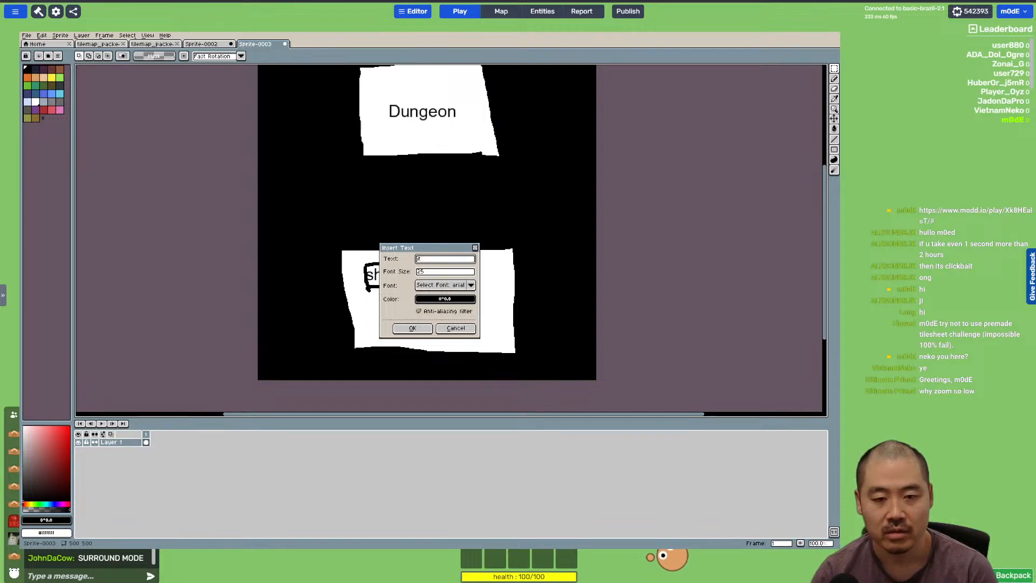
pyautogui.press('Escape')
pyautogui.hotkey('ctrl', 'z')
pyautogui.hotkey('ctrl', 'z')
pyautogui.write('tweapo')
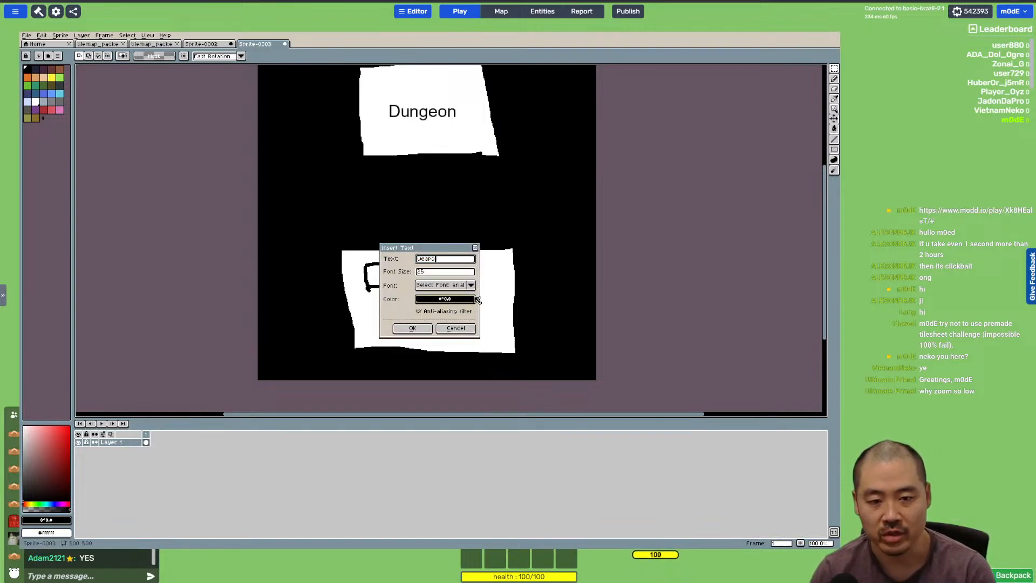
pyautogui.write('ns')
pyautogui.press('Return')
pyautogui.moveTo(431, 227); pyautogui.dragTo(387, 272)
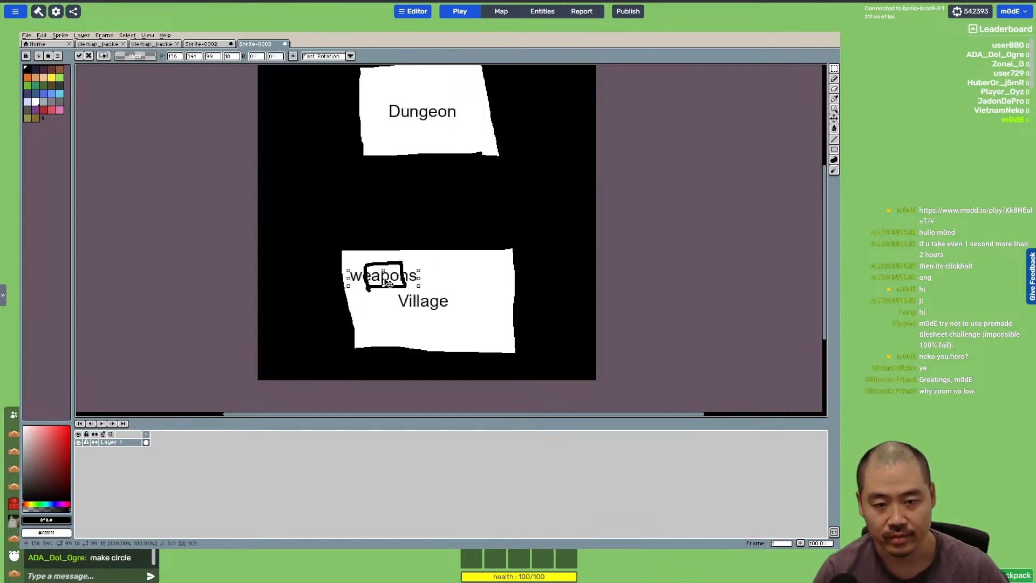
pyautogui.write('tems')
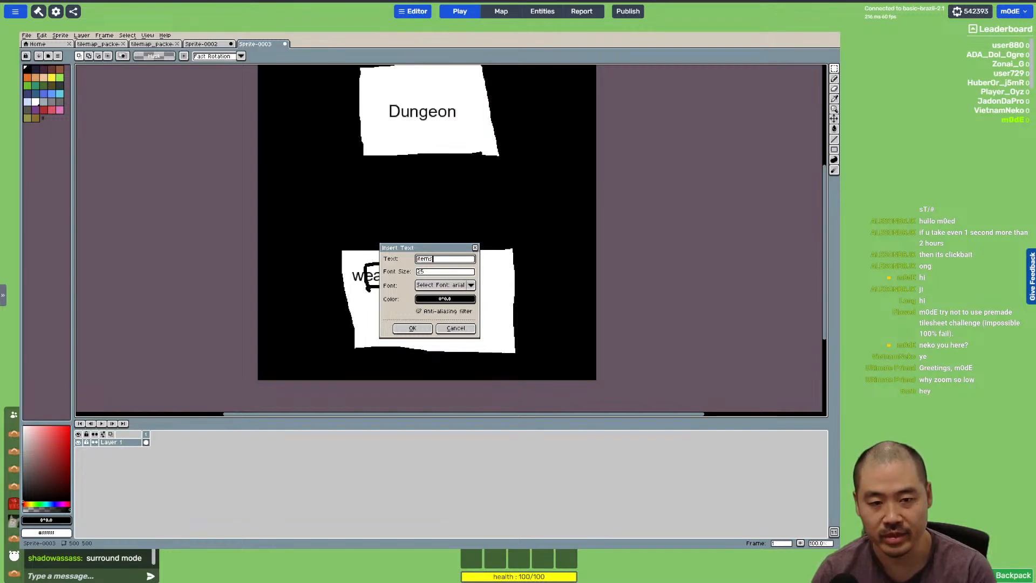
pyautogui.write('items')
pyautogui.press('Return')
pyautogui.moveTo(431, 228); pyautogui.dragTo(475, 285)
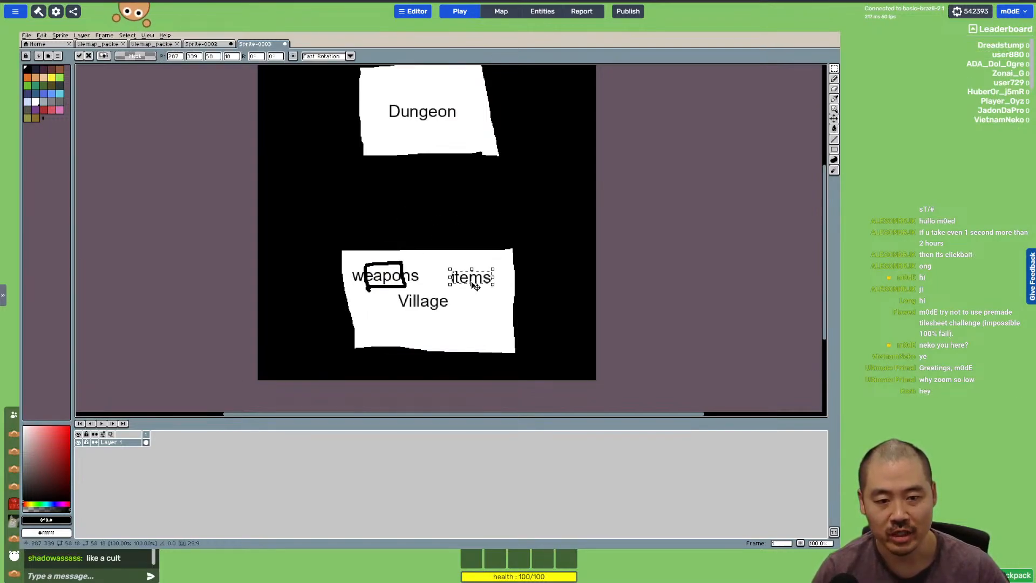
pyautogui.hotkey('ctrl', 'z')
# Step: Sketch a small box in the upper-right corner of the Village area and label it "potions"
pyautogui.press('b')
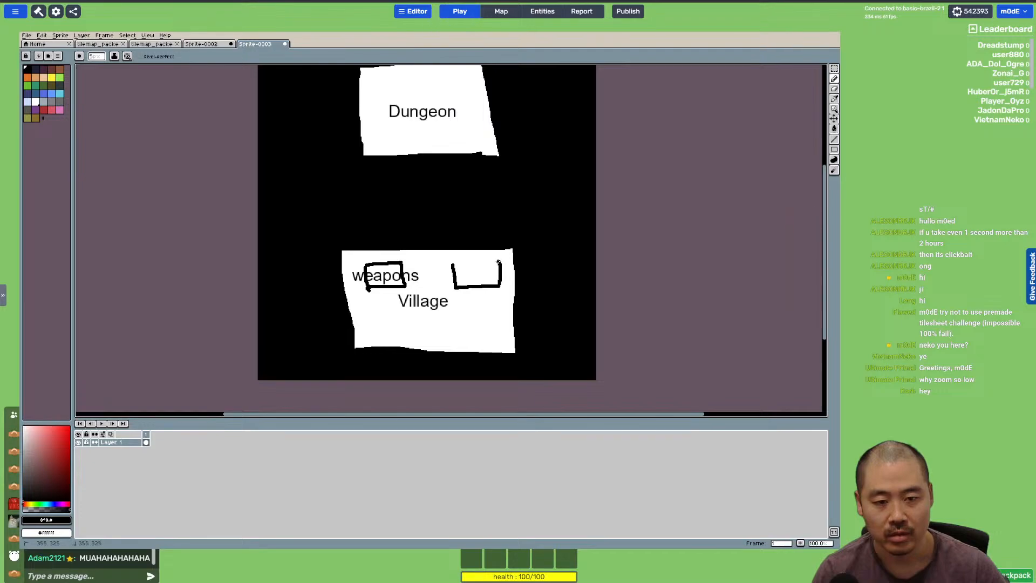
pyautogui.press('t')
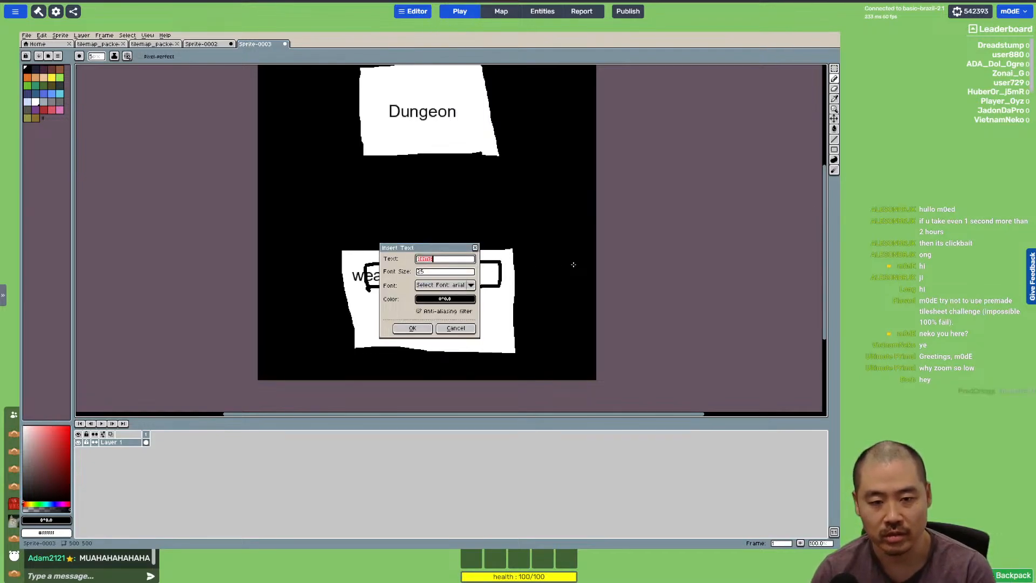
pyautogui.write('potion')
pyautogui.press('Return')
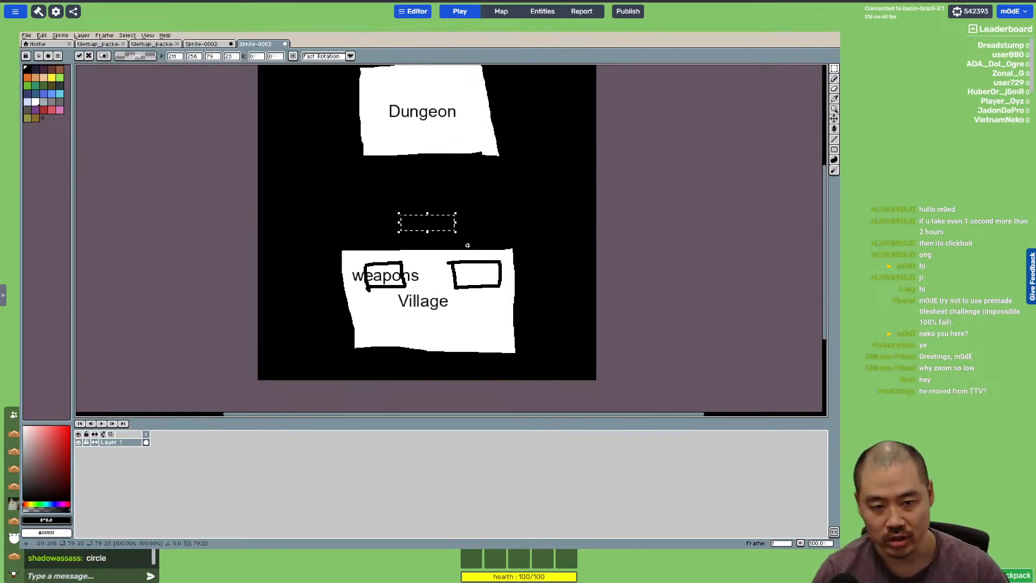
pyautogui.click(478, 326)
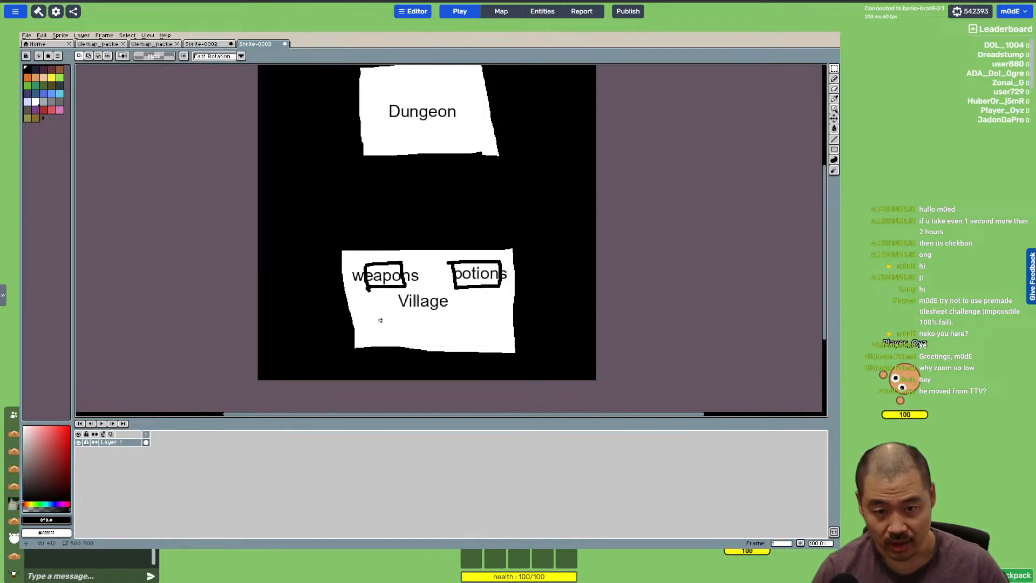
# Step: Sketch a small box in the lower-right corner of the Village area and label it "church"
pyautogui.press('b')
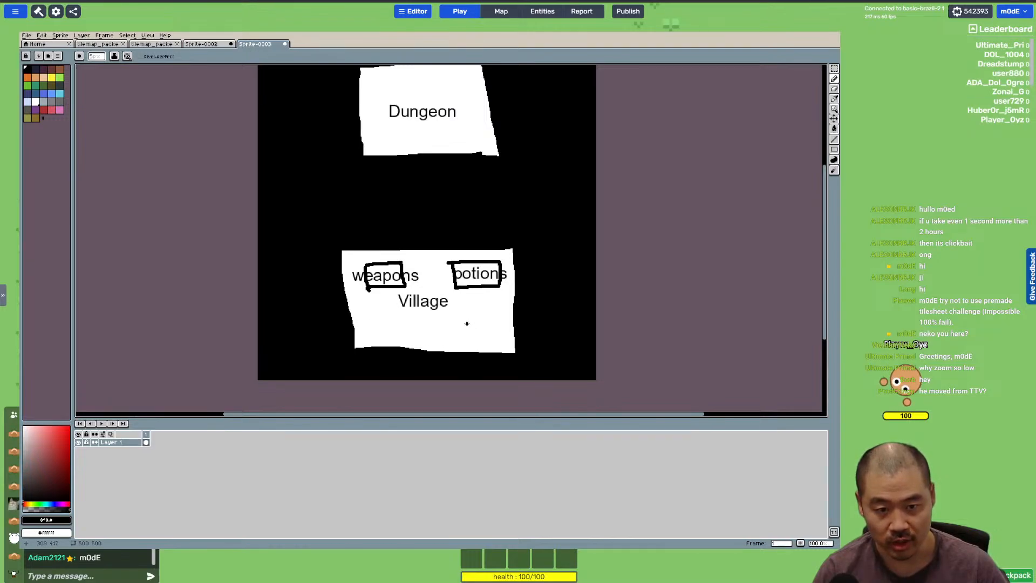
pyautogui.moveTo(464, 343)
pyautogui.mouseDown()
pyautogui.moveTo(506, 341)
pyautogui.moveTo(502, 319)
pyautogui.mouseUp()
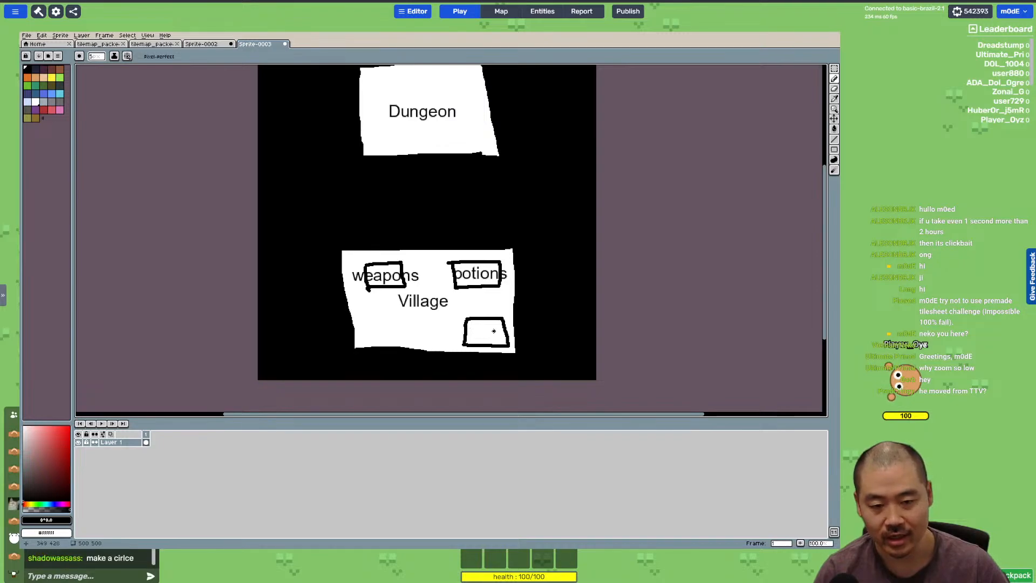
pyautogui.press('t')
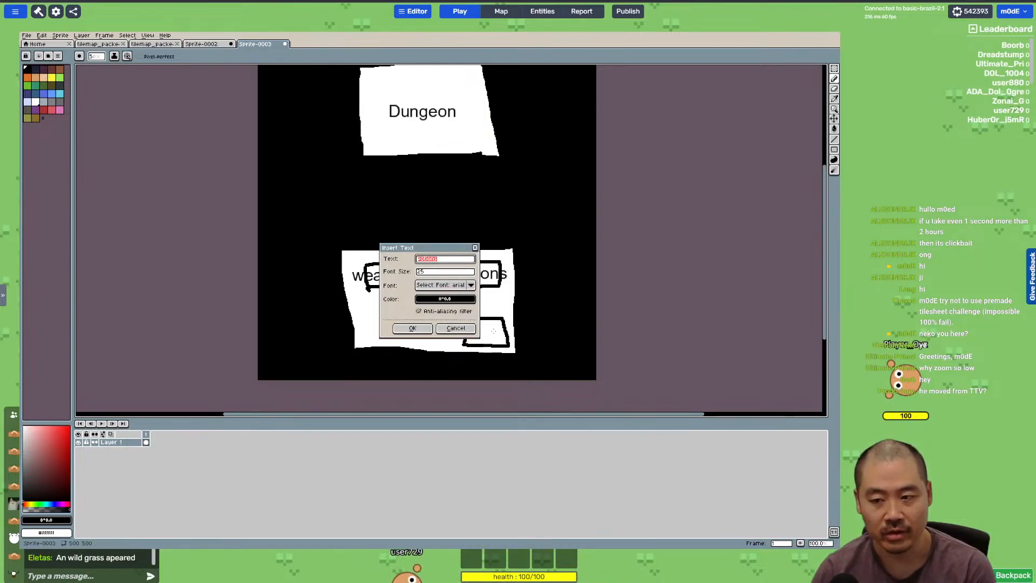
pyautogui.write('dungeon')
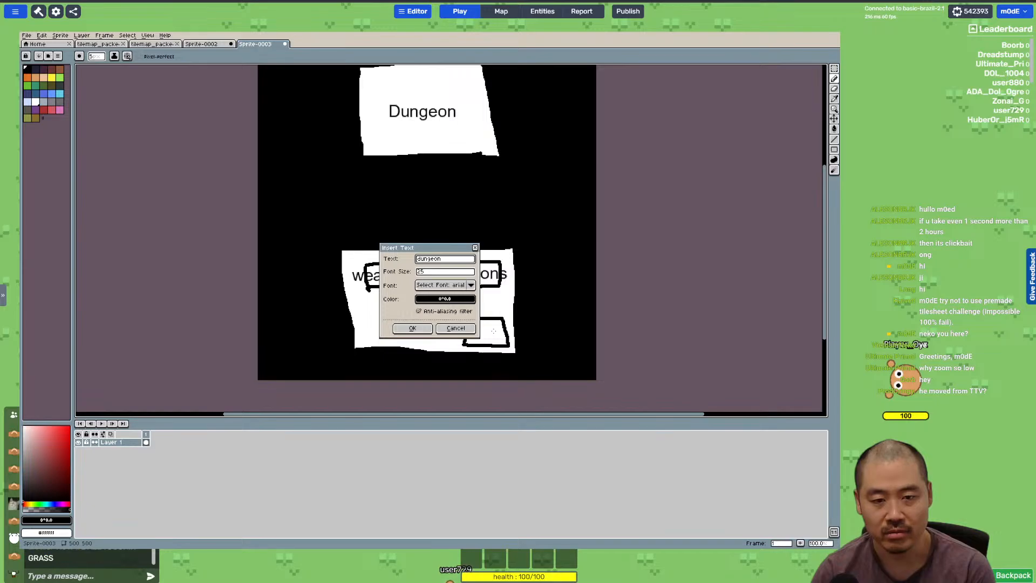
pyautogui.write('ch')
pyautogui.press('Return')
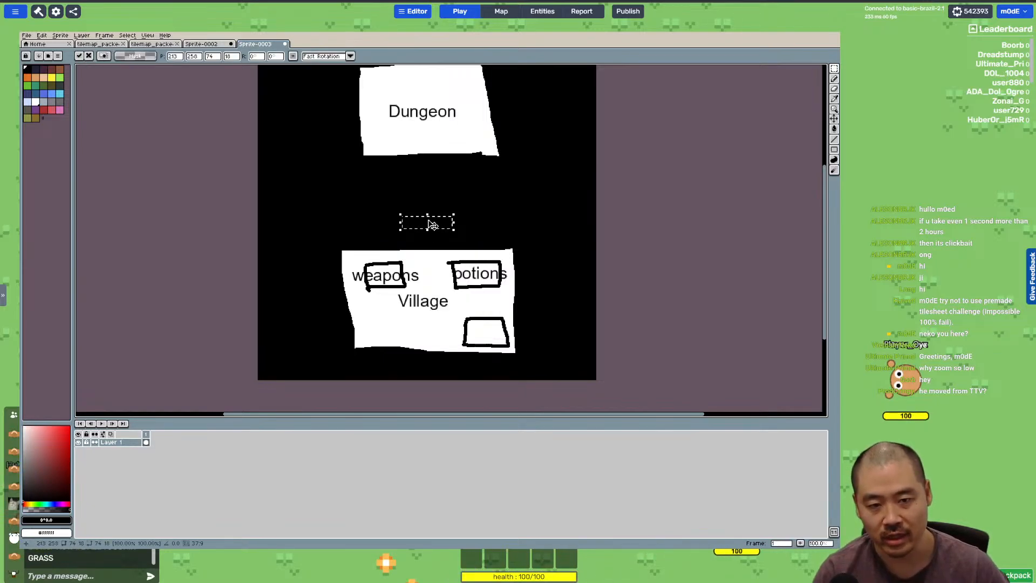
pyautogui.moveTo(435, 224); pyautogui.dragTo(493, 335)
pyautogui.click(496, 296)
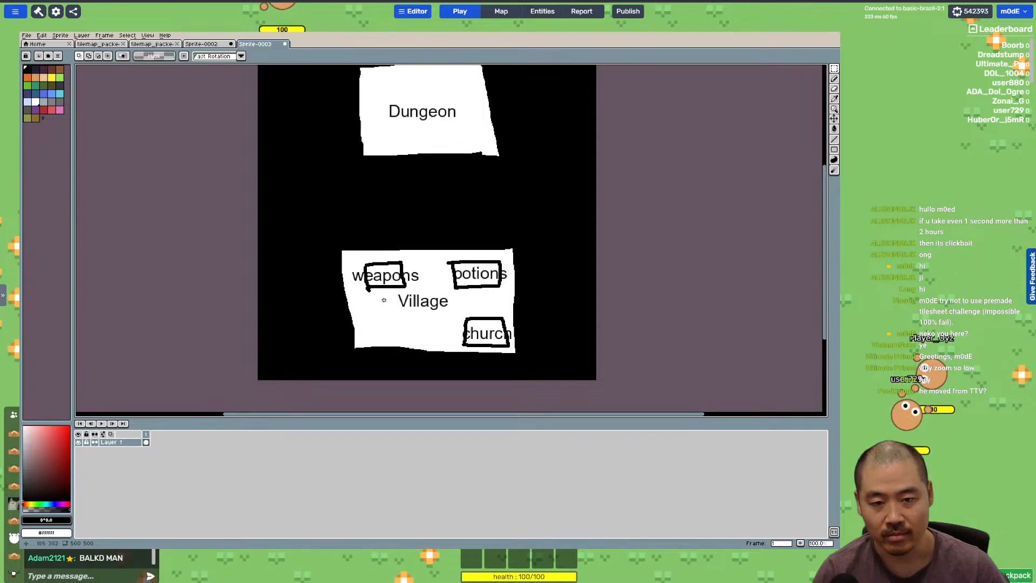
# Step: Switch back to the Moddio game and walk the character across the grass map in play mode to examine the current player sprites
pyautogui.press('i')
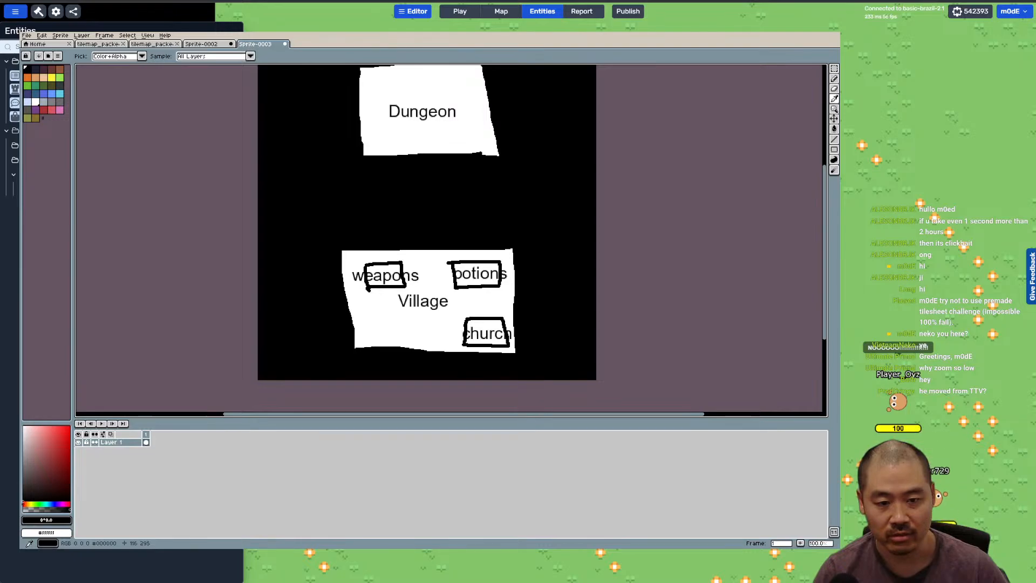
pyautogui.hotkey('alt', 'Tab')
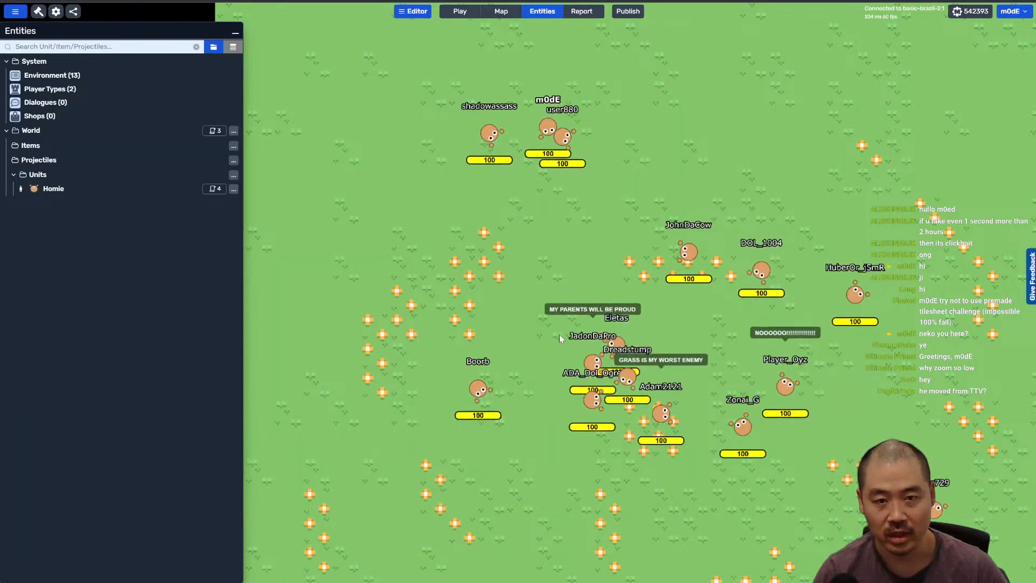
pyautogui.press('Escape')
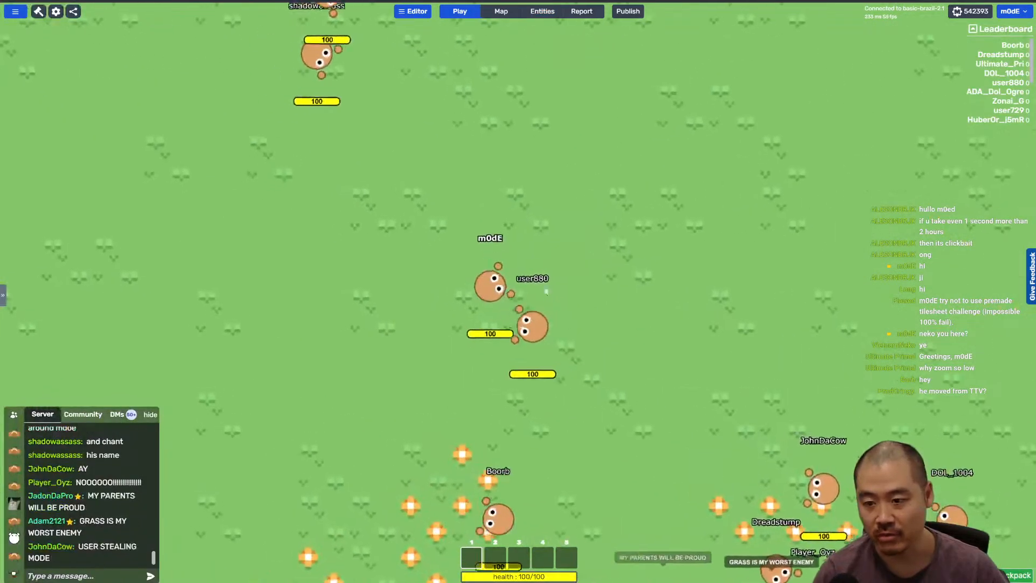
pyautogui.press('d')
pyautogui.press('s')
pyautogui.press('w')
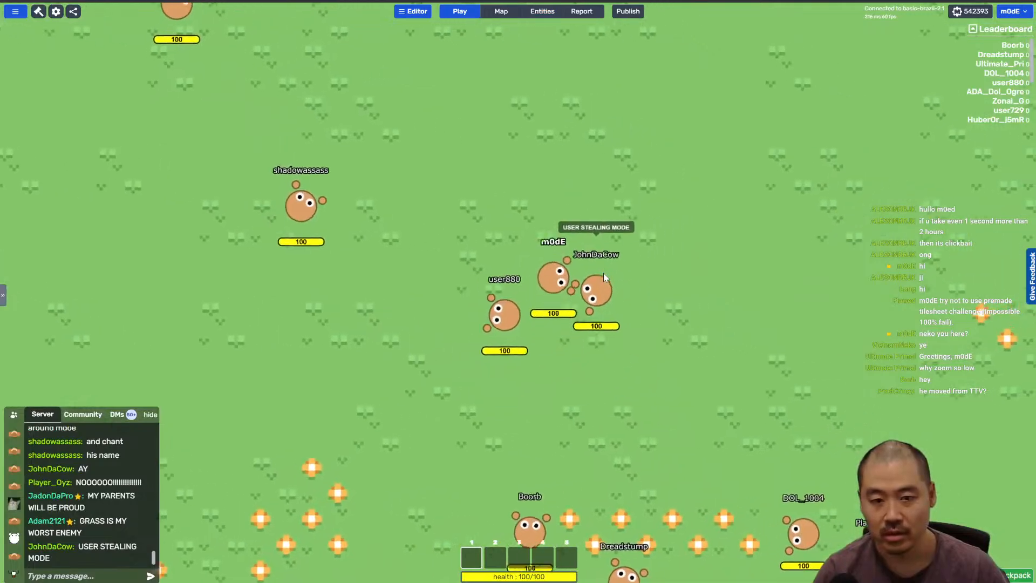
pyautogui.press('a')
pyautogui.press('s')
pyautogui.press('d')
pyautogui.press('s')
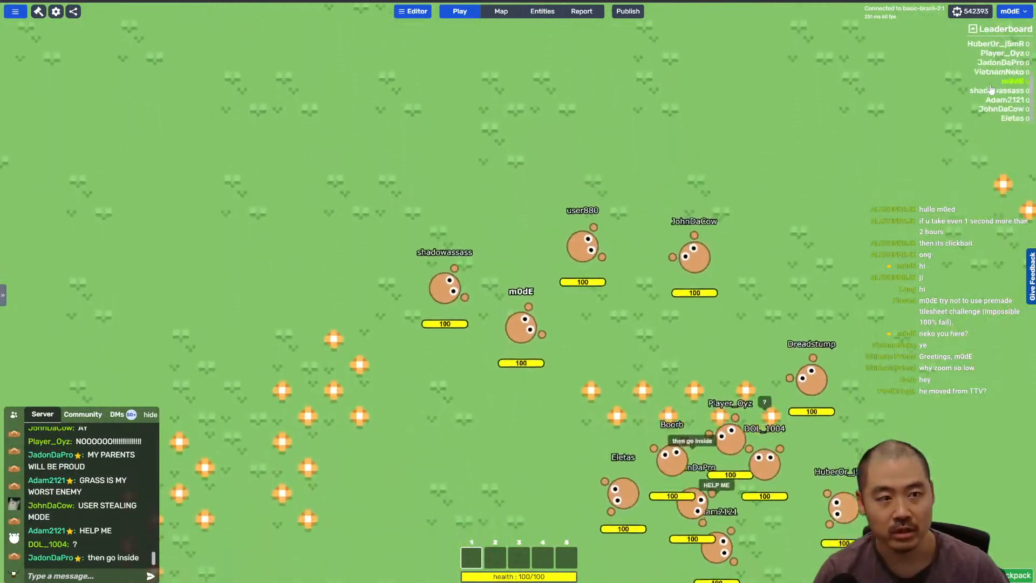
pyautogui.press('d')
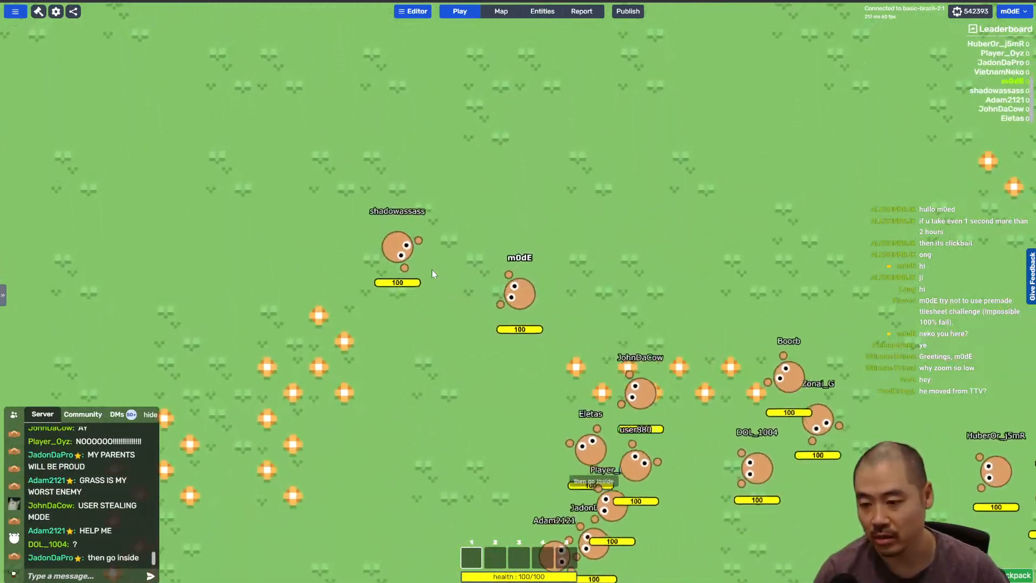
pyautogui.press('s')
pyautogui.press('w')
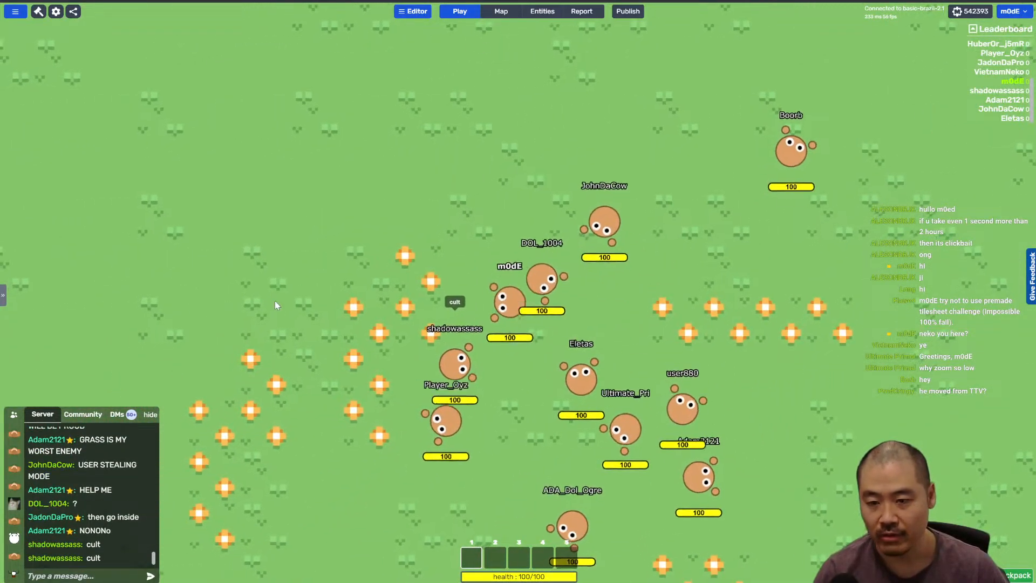
pyautogui.press('s')
pyautogui.press('a')
pyautogui.press('s')
pyautogui.press('d')
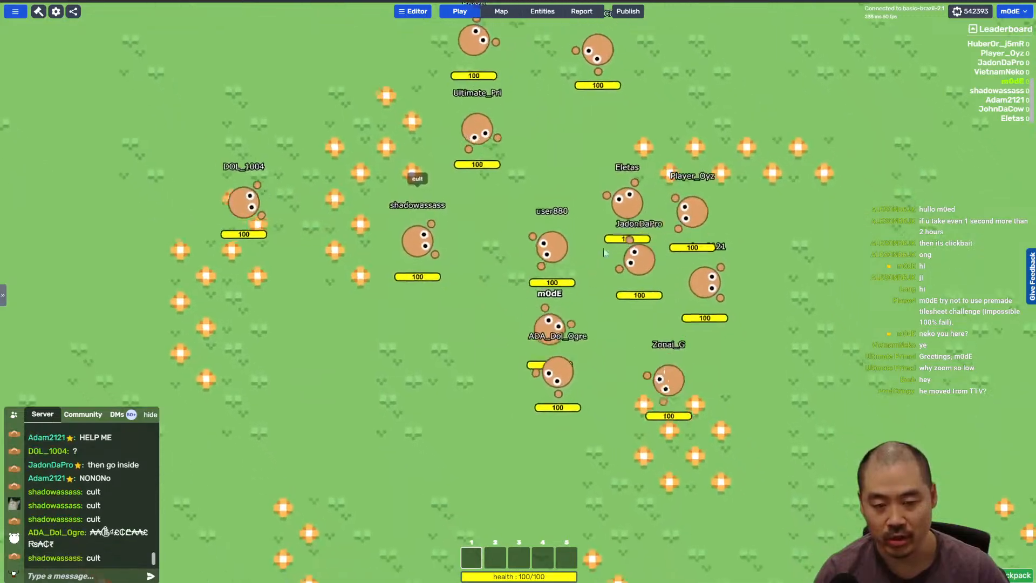
pyautogui.press('w')
pyautogui.press('a')
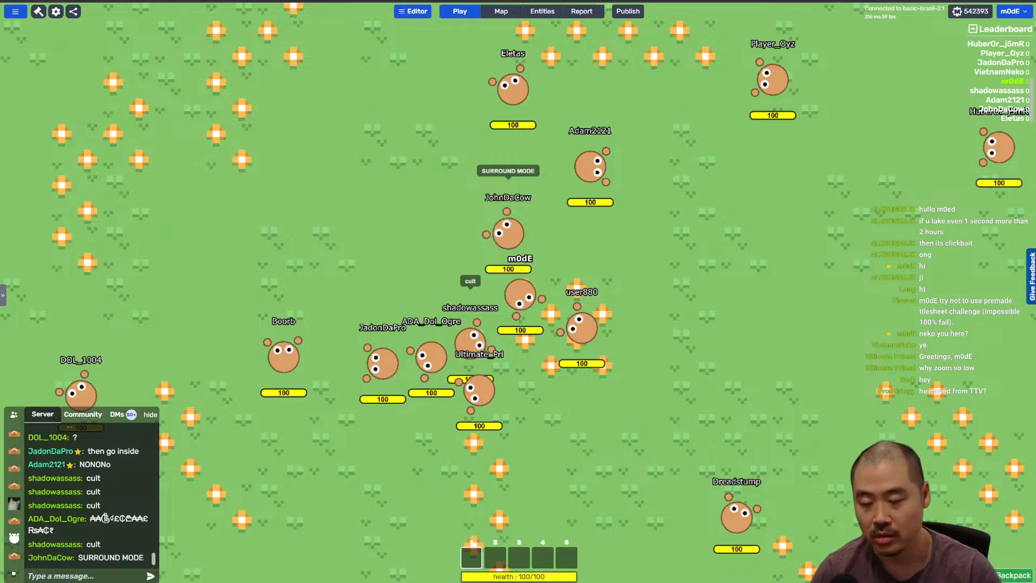
pyautogui.press('s')
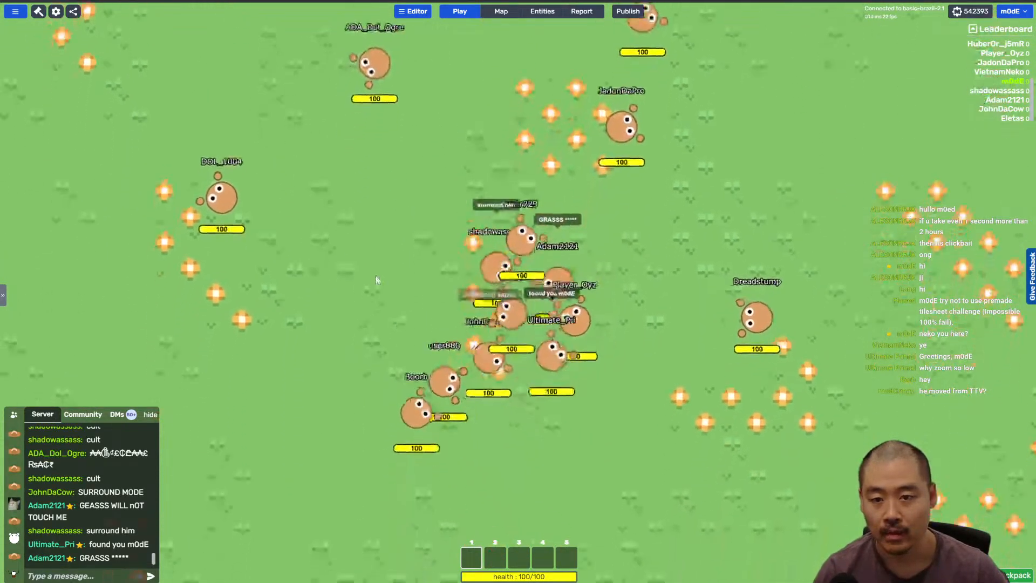
pyautogui.press('a')
pyautogui.press('w')
pyautogui.press('d')
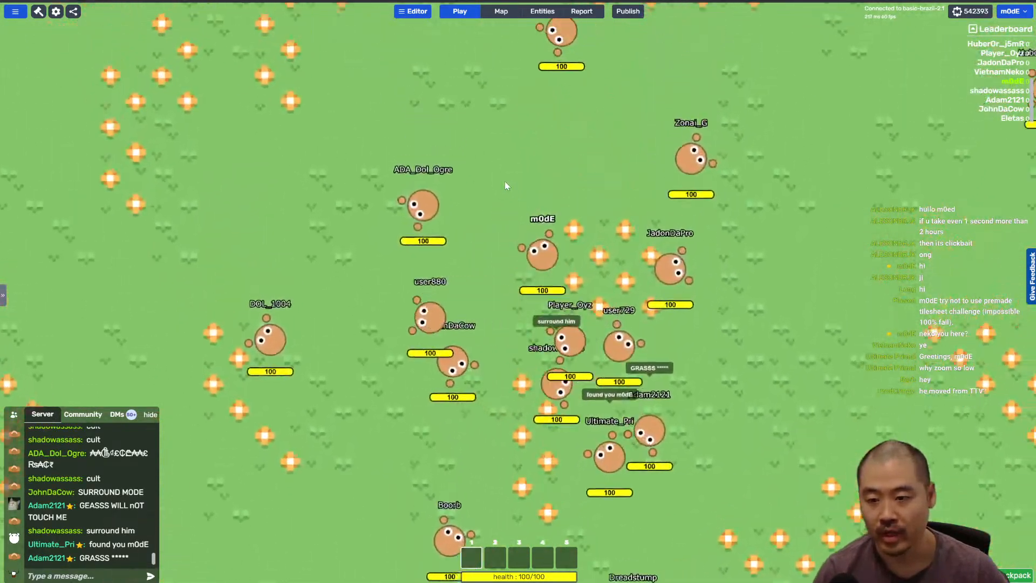
pyautogui.press('w')
pyautogui.press('d')
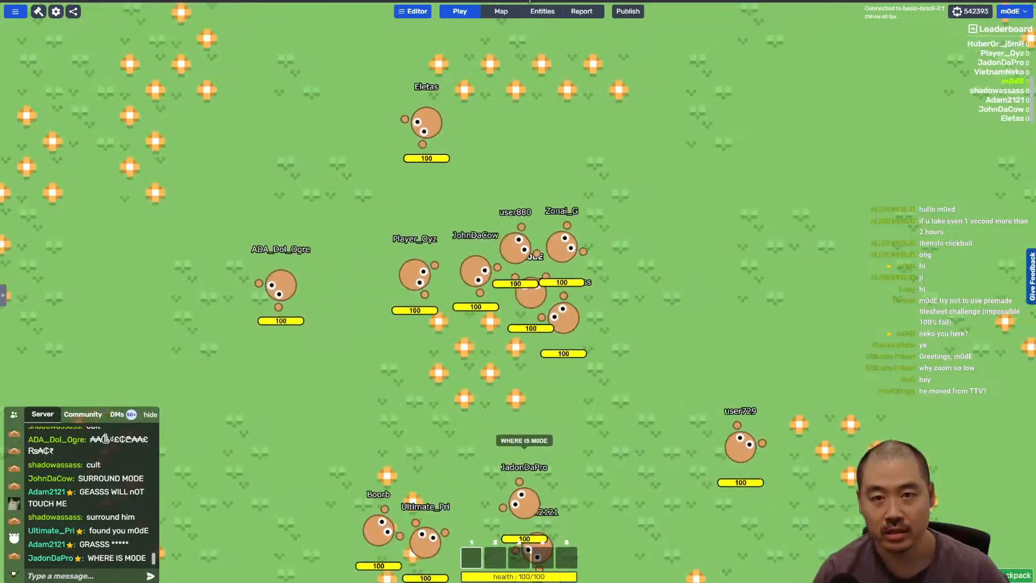
# Step: Open the Homie unit's settings among the game's entities
pyautogui.click(532, 12)
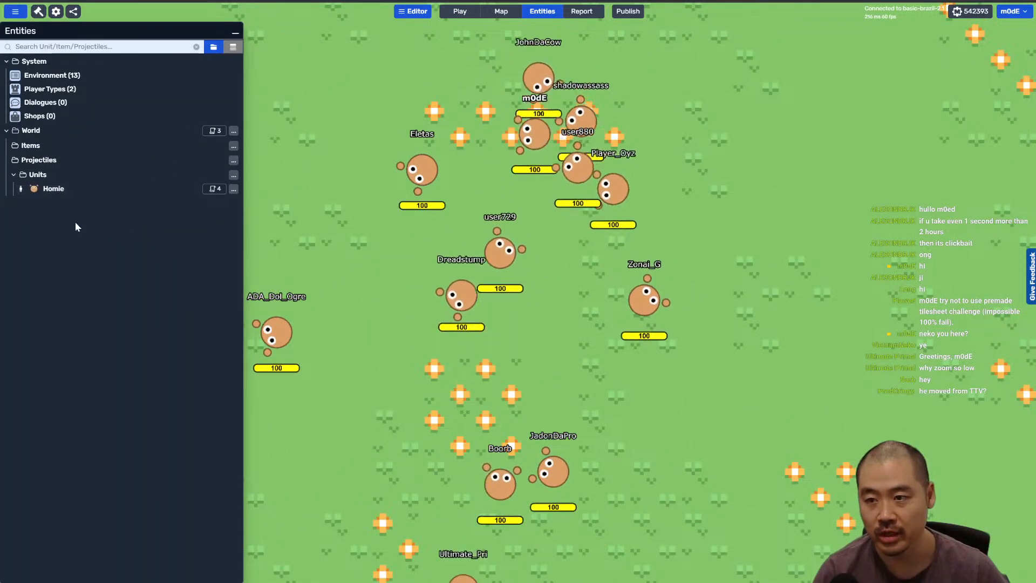
pyautogui.click(53, 189)
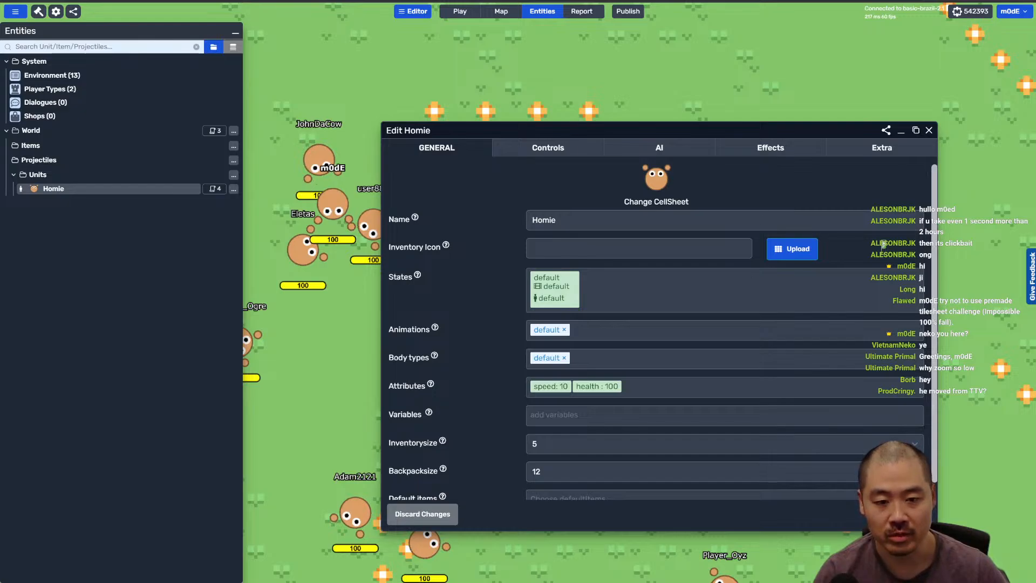
# Step: Switch to Aseprite and select the brown-haired villager tile in the top row of the Sprite-0002 sheet
pyautogui.hotkey('alt', 'Tab')
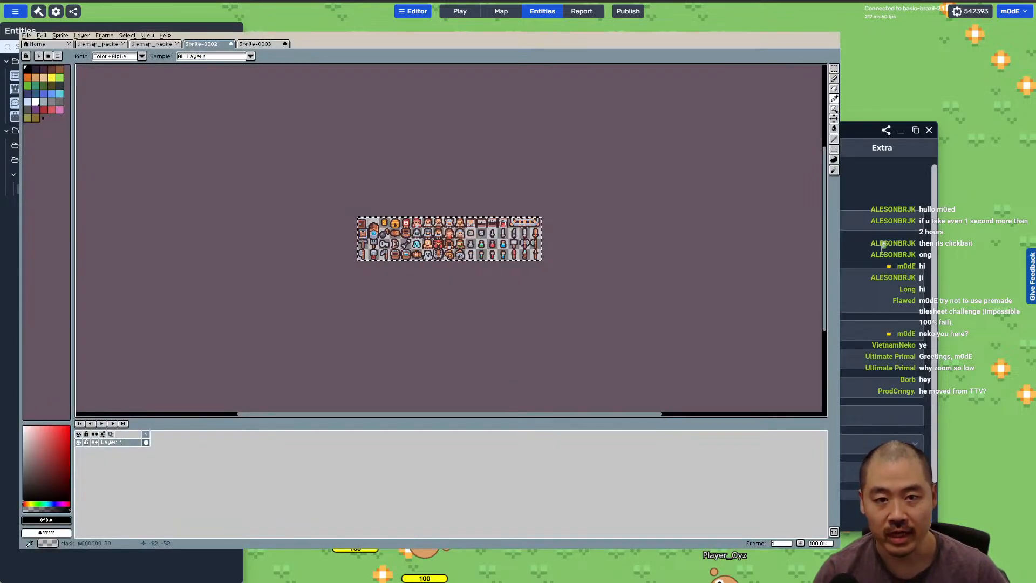
pyautogui.scroll(4, 454, 261)
pyautogui.scroll(-1, 455, 261)
pyautogui.moveTo(402, 182); pyautogui.dragTo(428, 250, button='middle')
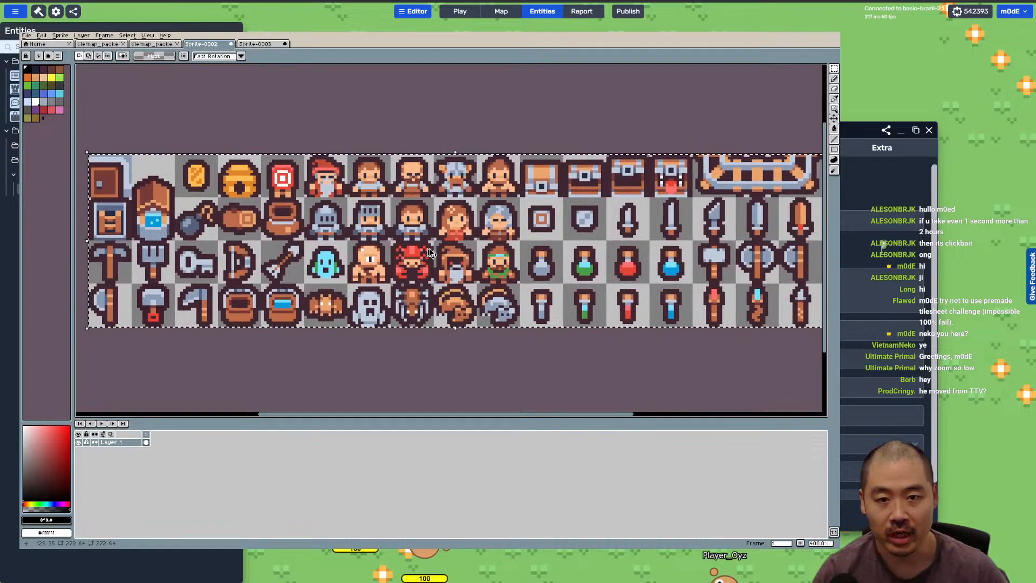
pyautogui.hotkey('ctrl', 'd')
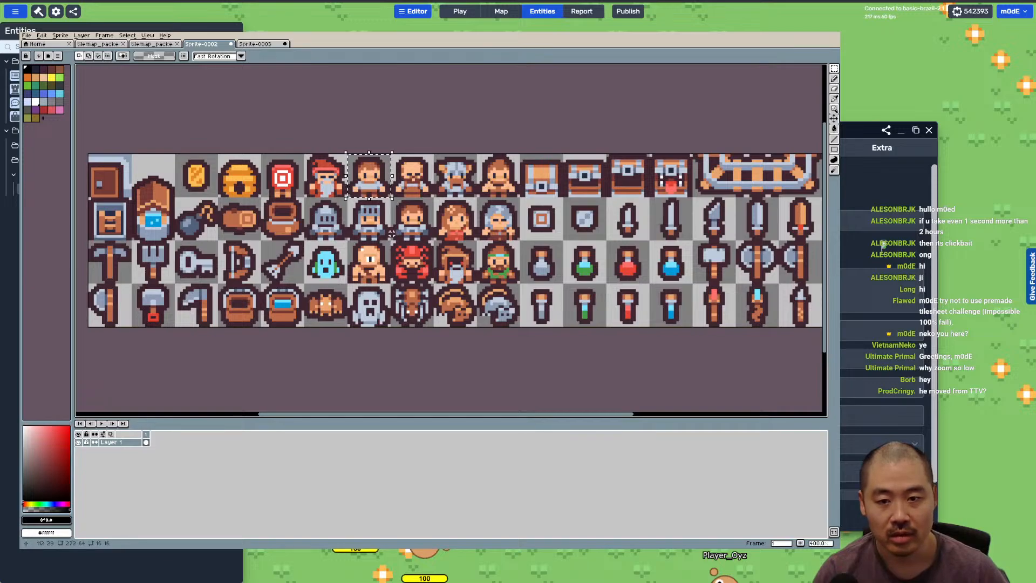
# Step: Create a new 16-pixel-high transparent sprite, paste the villager tile into it and save it as hero.png
pyautogui.hotkey('ctrl', 'n')
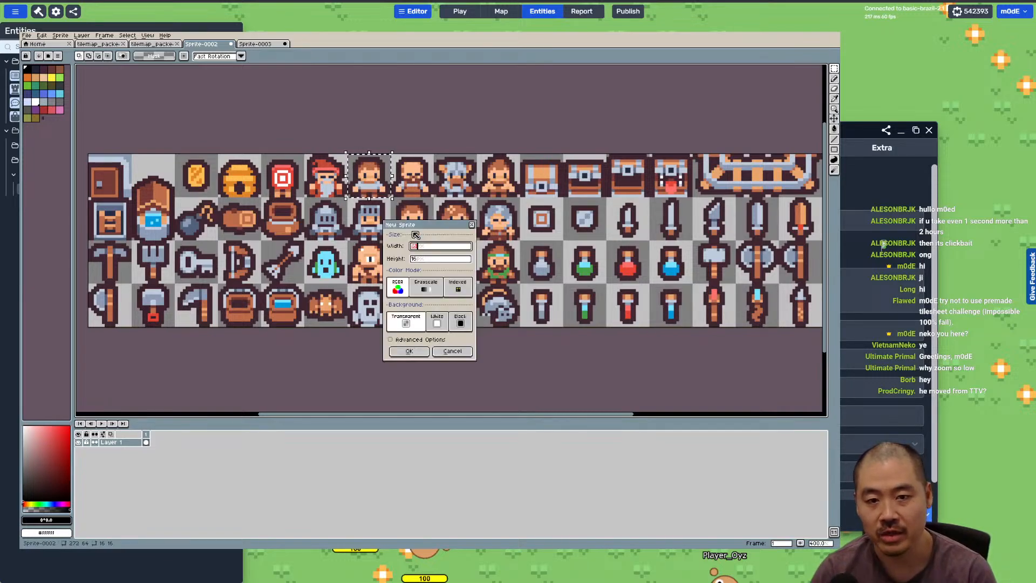
pyautogui.press('Return')
pyautogui.hotkey('ctrl', 'v')
pyautogui.scroll(4, 516, 220)
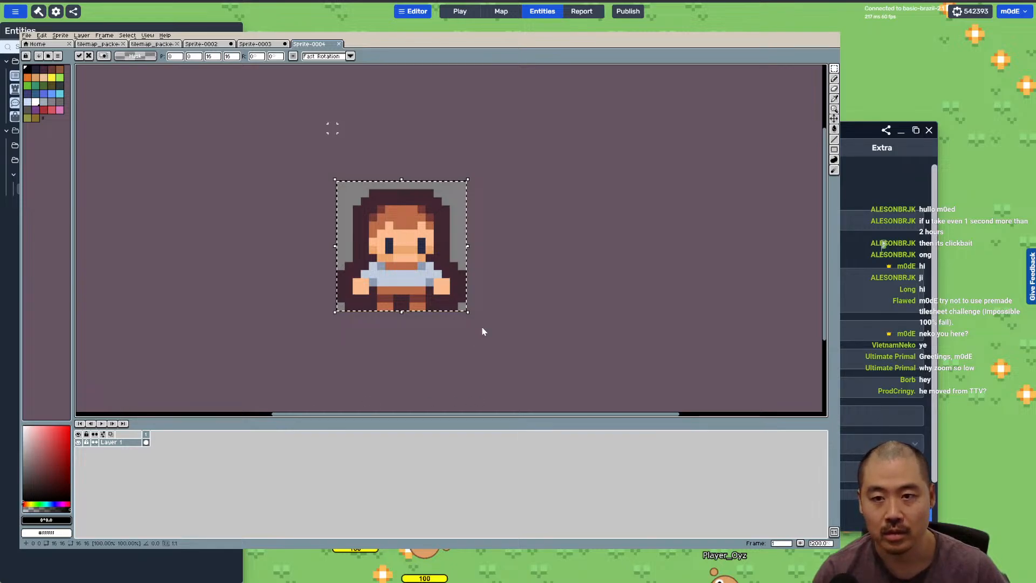
pyautogui.hotkey('ctrl', 's')
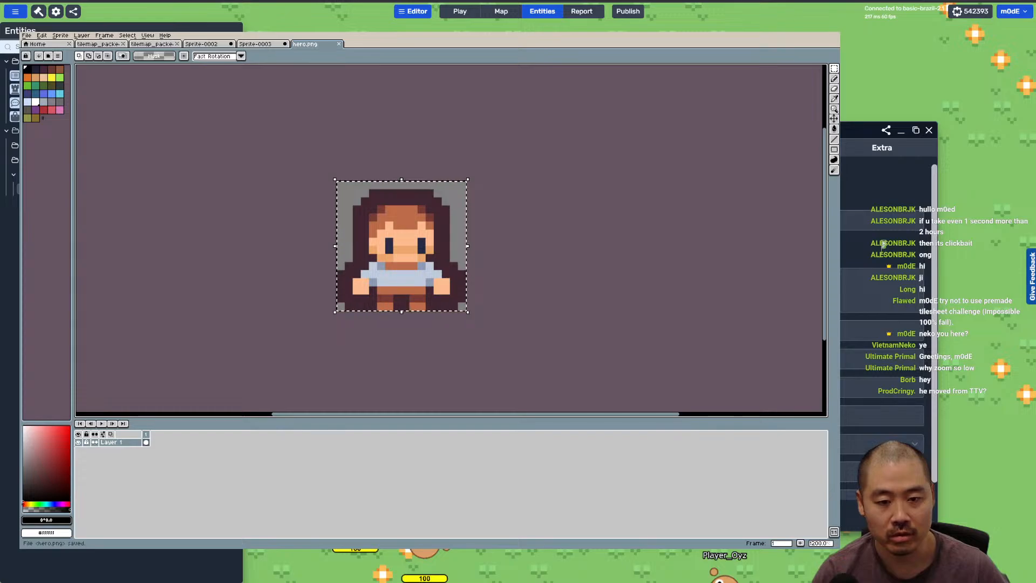
# Step: Switch back to Moddio and replace Homie's cell sheet with the uploaded hero.png, using 1 column and 1 row
pyautogui.click(883, 244)
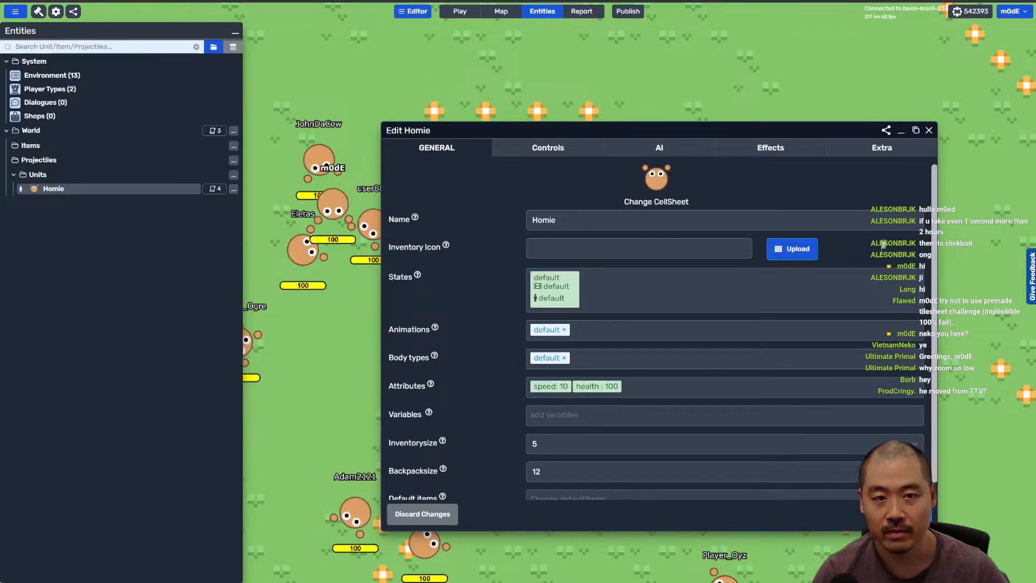
pyautogui.click(648, 201)
pyautogui.click(562, 217)
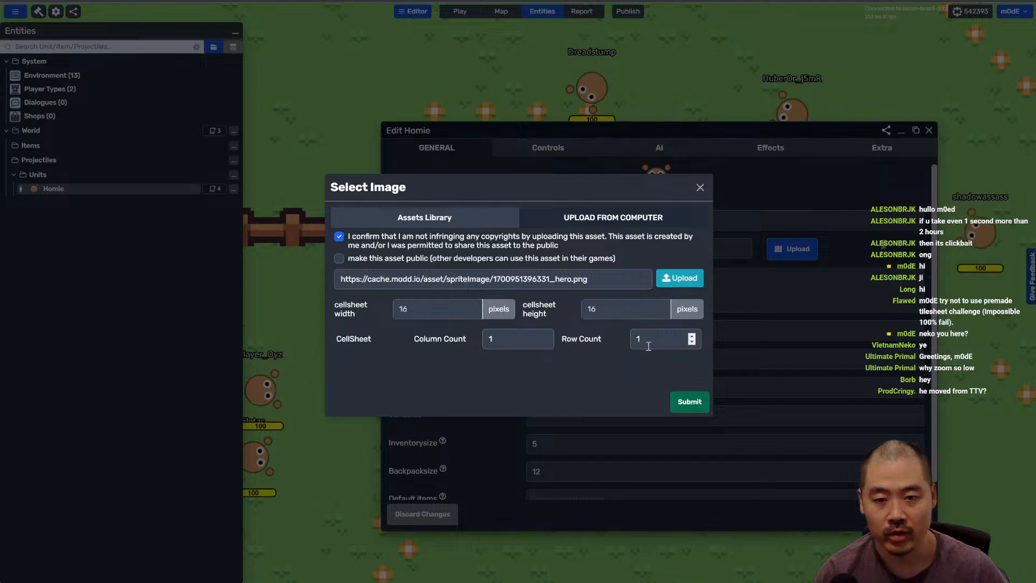
pyautogui.click(690, 402)
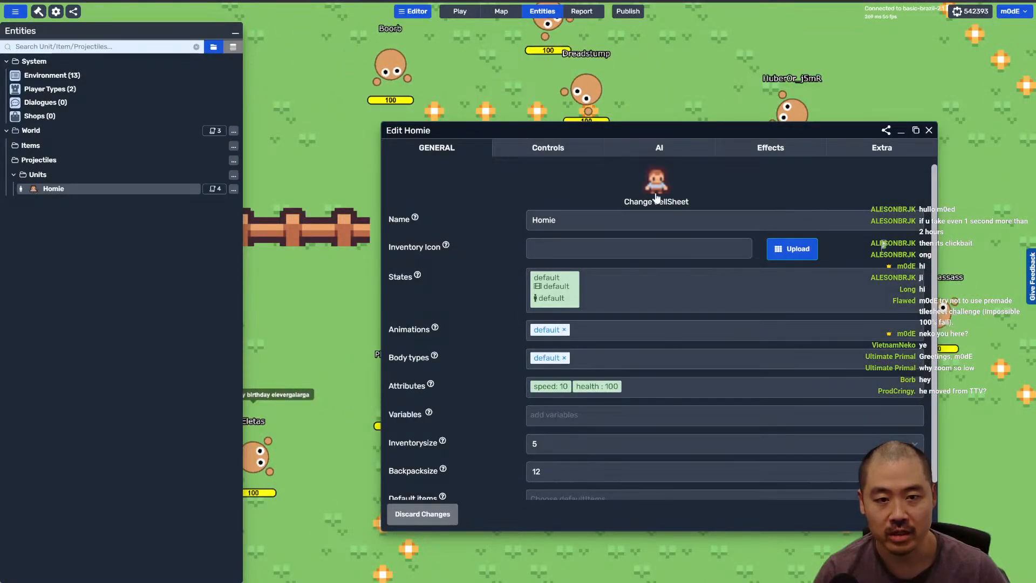
# Step: Set Fixed rotation to True for Homie's default body type and save the body
pyautogui.click(543, 357)
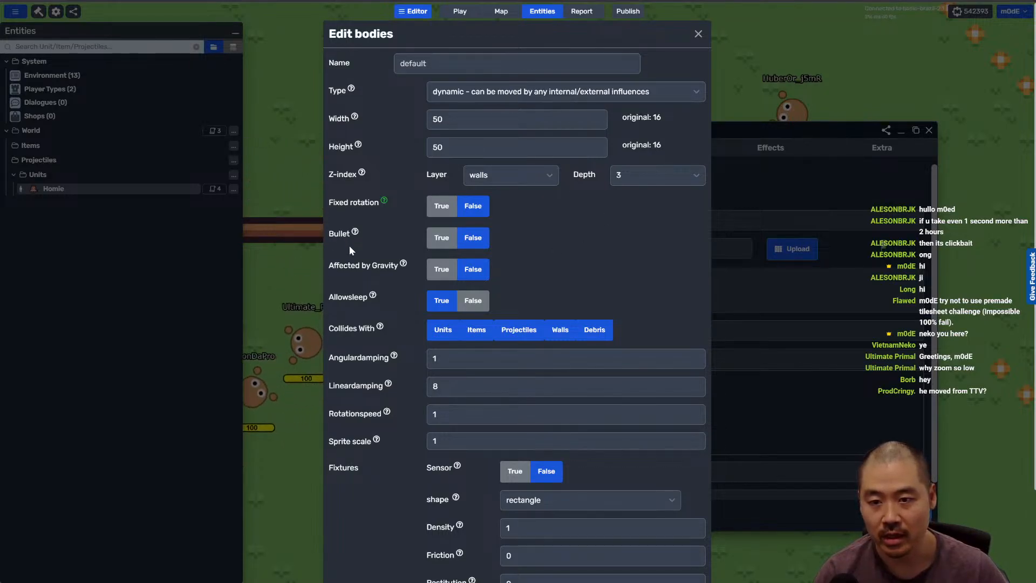
pyautogui.click(440, 207)
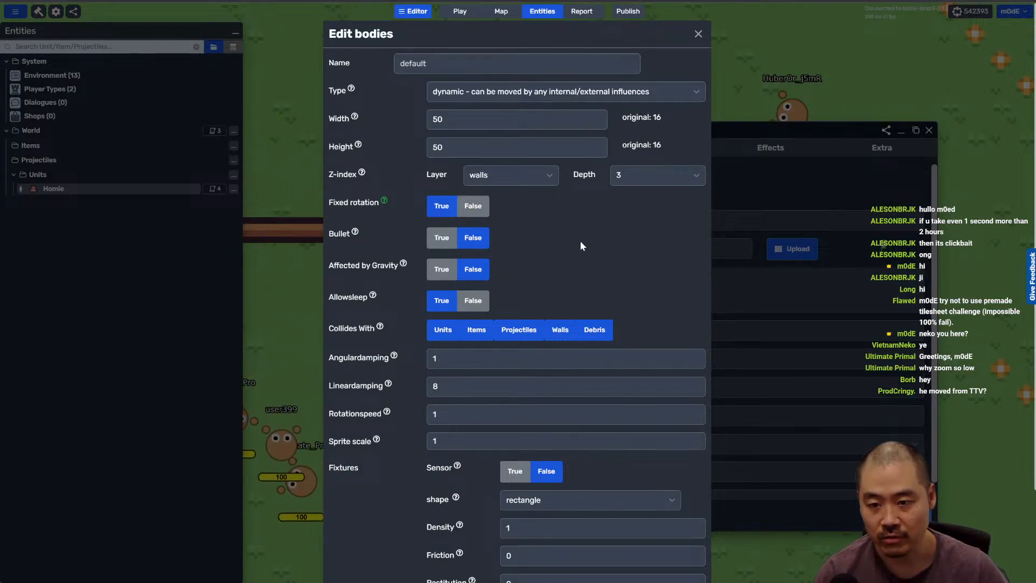
pyautogui.scroll(-3, 524, 268)
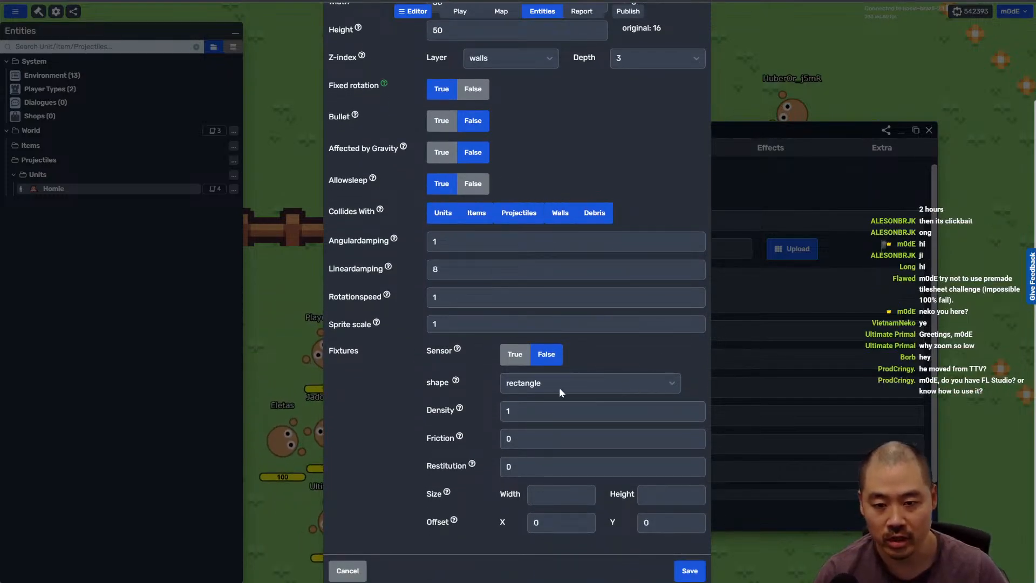
pyautogui.click(688, 571)
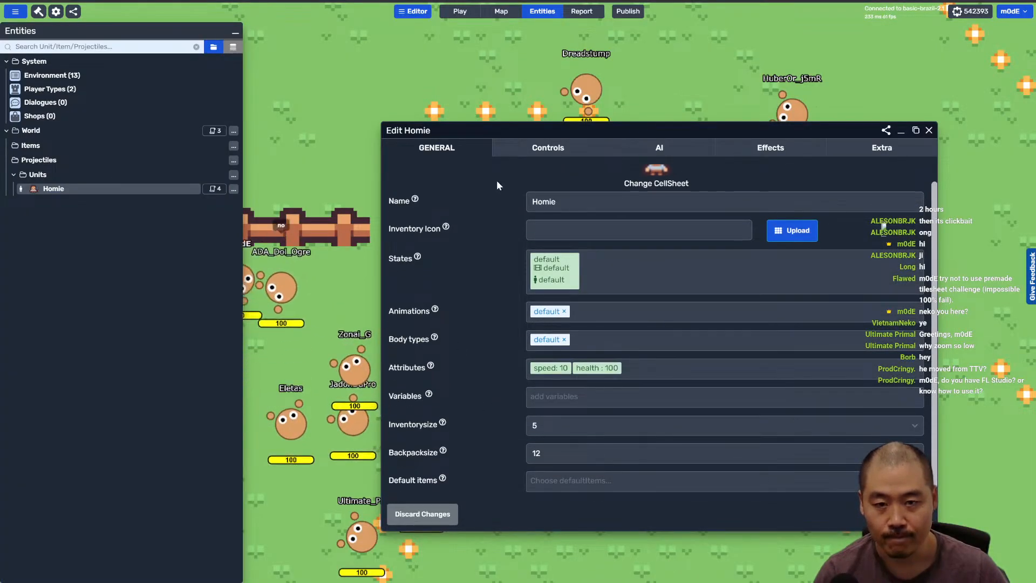
# Step: Set "Rotate to face mouse cursor" to False in Homie's controls and save the unit
pyautogui.click(507, 149)
pyautogui.scroll(1, 542, 282)
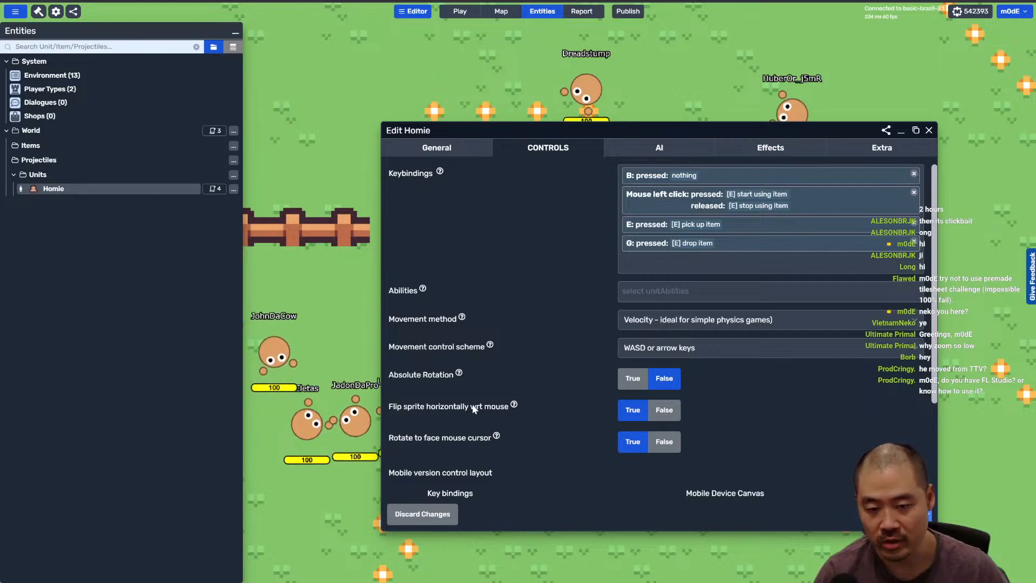
pyautogui.click(663, 442)
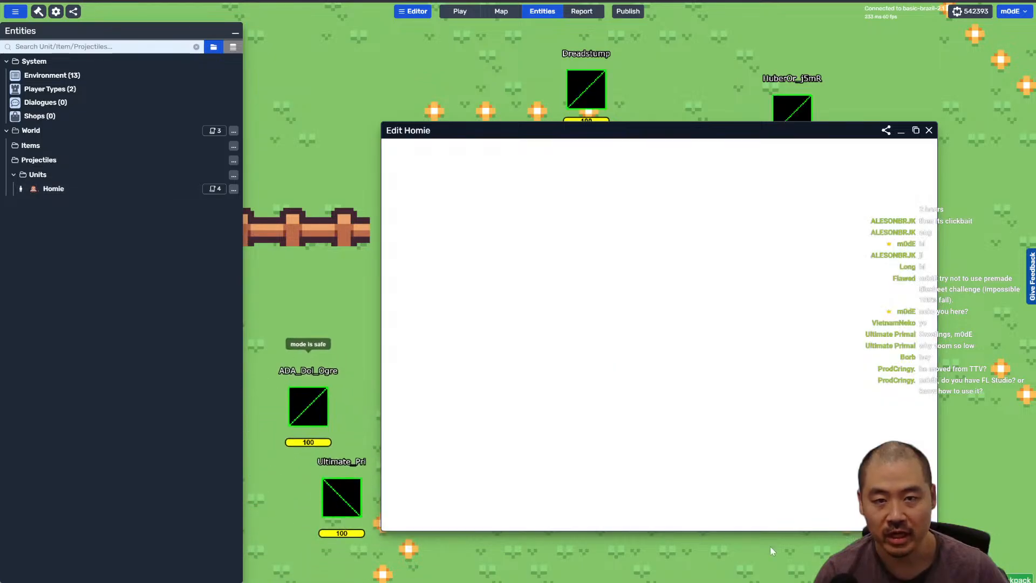
# Step: Return to play mode and walk the character along the upper wooden fence to test the new sprite
pyautogui.click(460, 11)
pyautogui.press('d')
pyautogui.press('s')
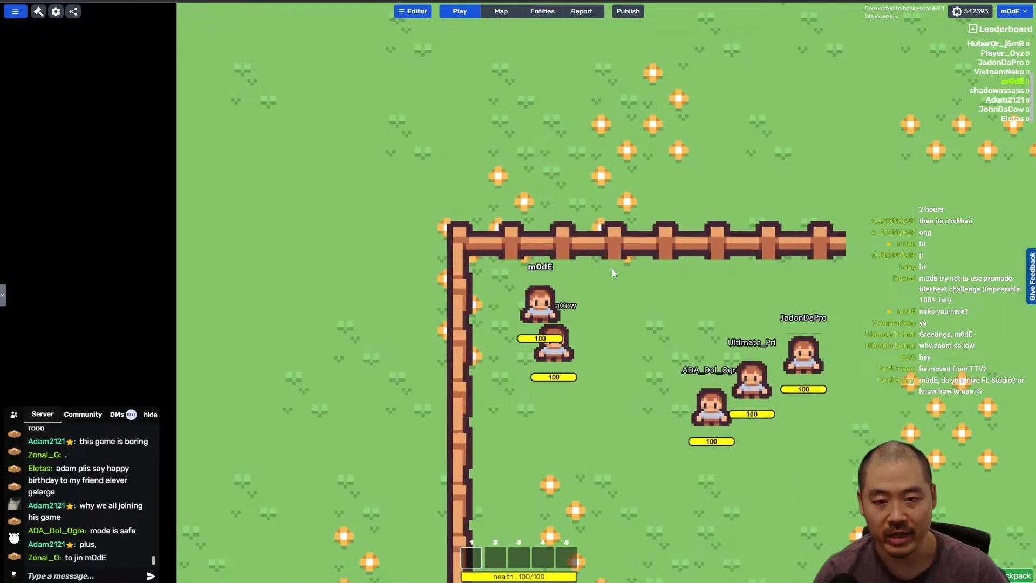
pyautogui.press('d')
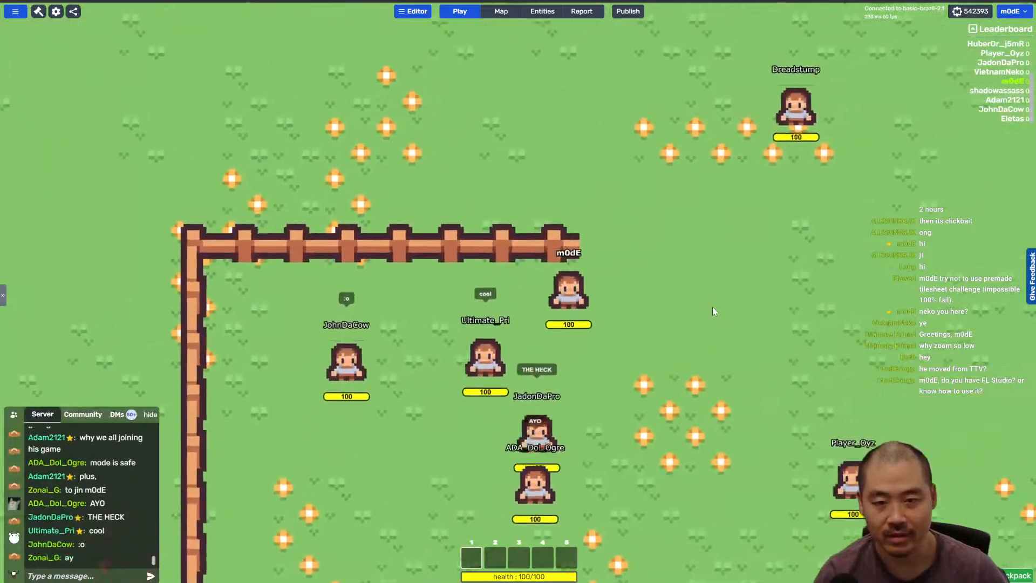
pyautogui.press('d')
pyautogui.press('s')
# Step: Send the message "alright" in the server chat
pyautogui.press('Return')
pyautogui.write('alrigh')
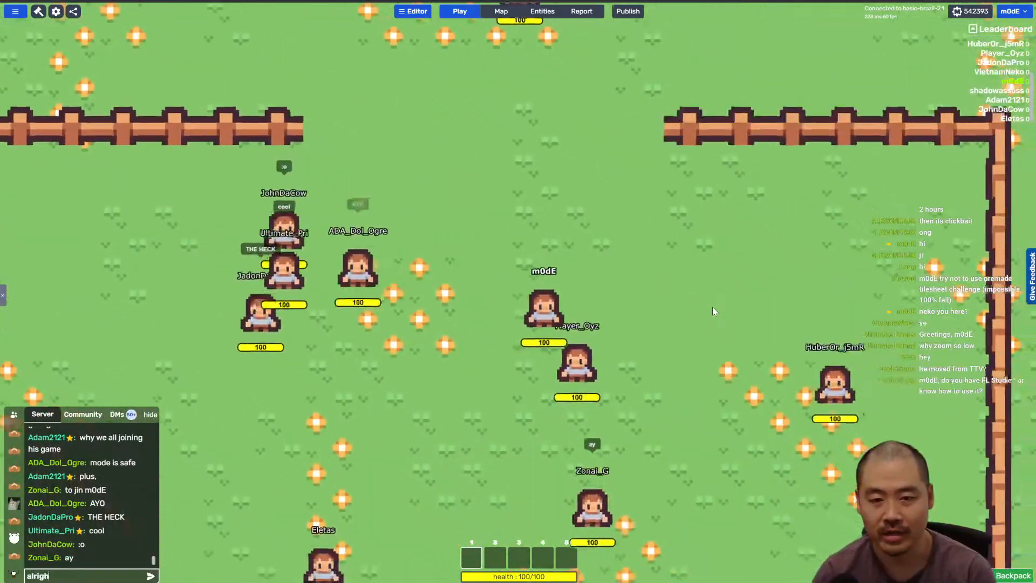
pyautogui.write('t')
pyautogui.press('Return')
# Step: Walk the character around inside the fenced area to check how the upright sprite moves
pyautogui.press('w')
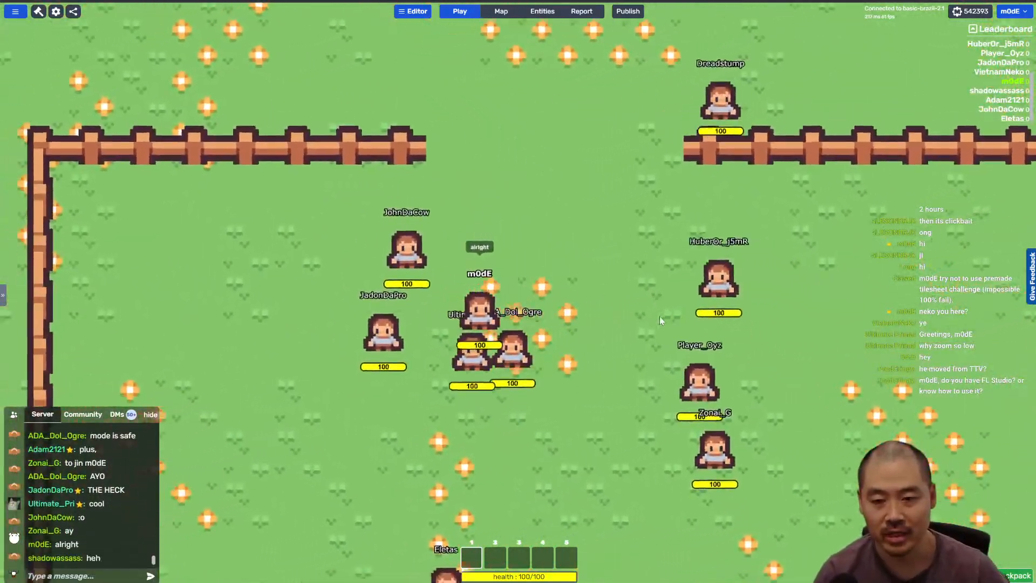
pyautogui.press('s')
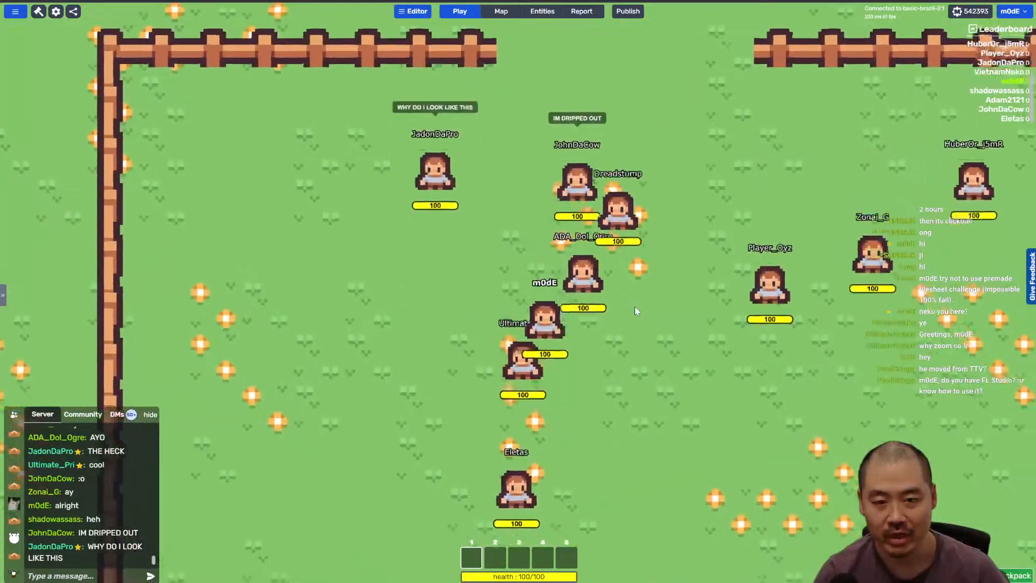
pyautogui.press('d')
pyautogui.press('w')
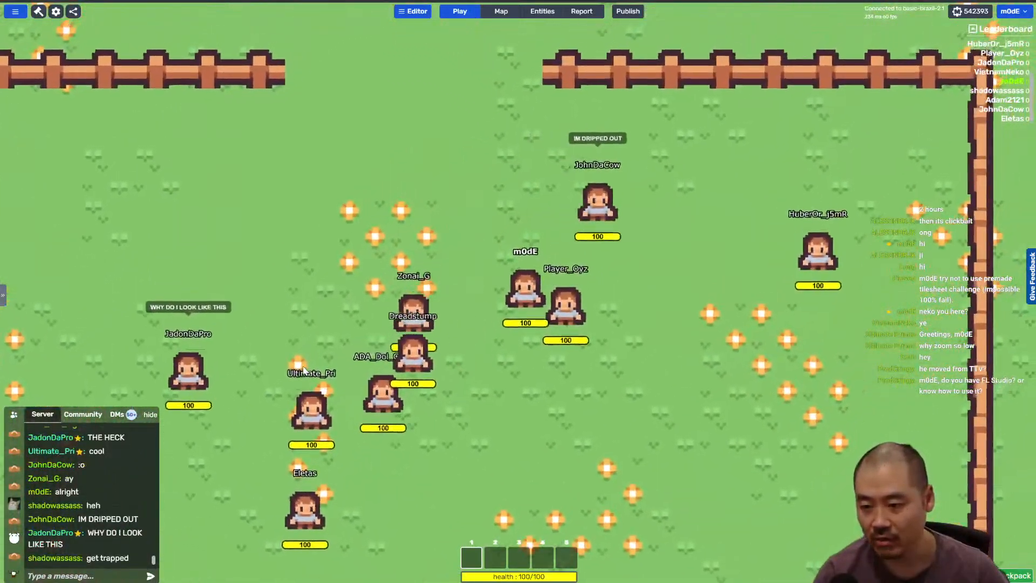
# Step: Walk the character up toward the fence opening, and examine the whole map layout around the fenced area in the map editor
pyautogui.press('w')
pyautogui.press('a')
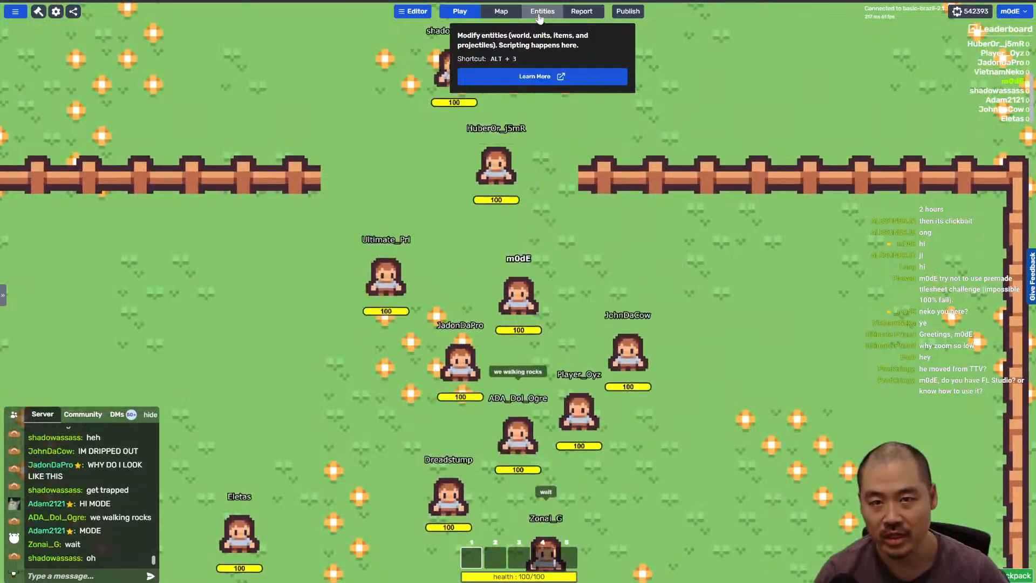
pyautogui.click(501, 11)
pyautogui.scroll(-4, 478, 176)
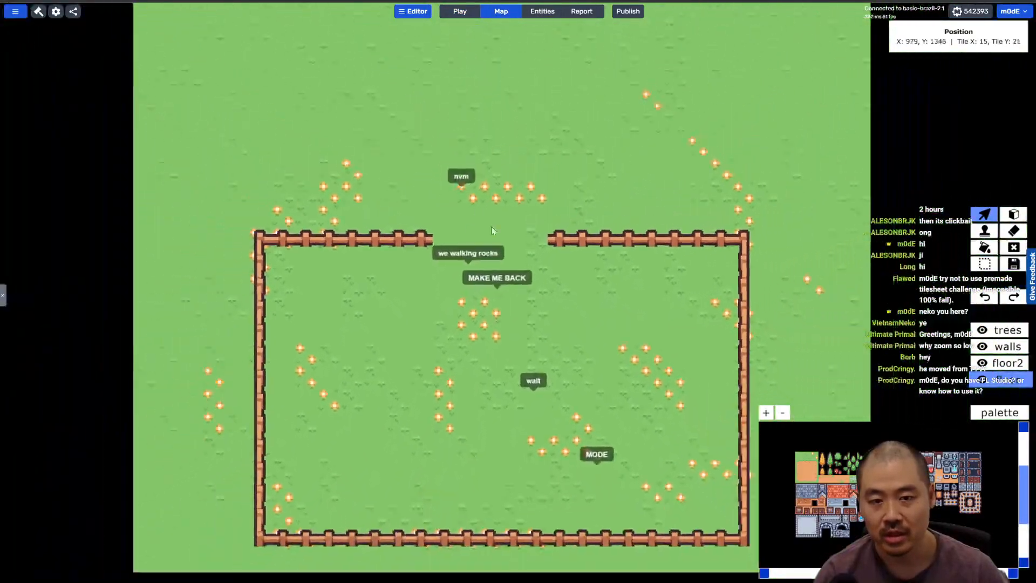
pyautogui.scroll(-4, 491, 231)
pyautogui.moveTo(491, 231); pyautogui.dragTo(521, 271, button='right')
pyautogui.scroll(1, 495, 313)
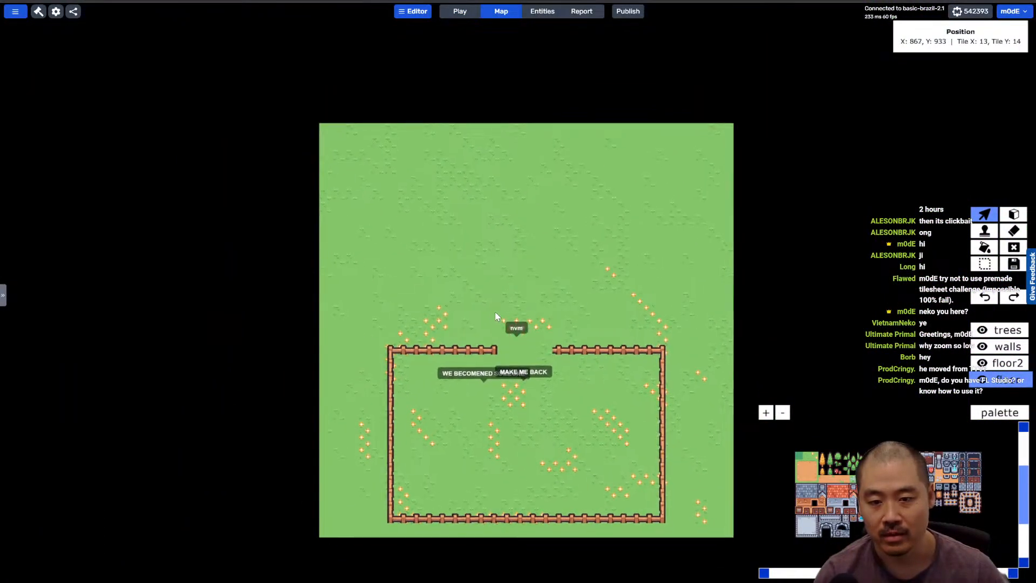
pyautogui.scroll(2, 496, 316)
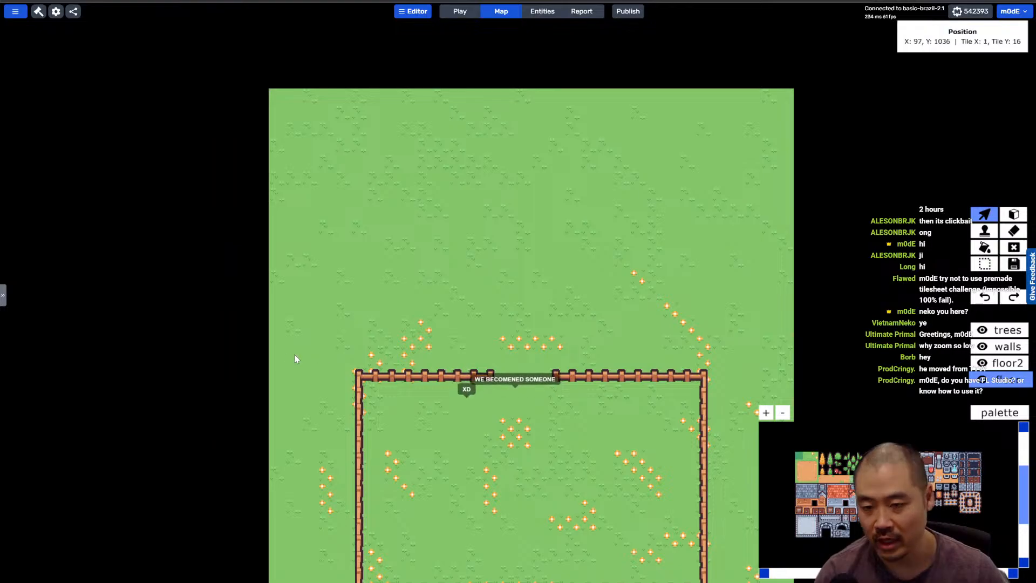
pyautogui.moveTo(384, 310); pyautogui.dragTo(394, 374, button='right')
pyautogui.moveTo(448, 326); pyautogui.dragTo(440, 166, button='right')
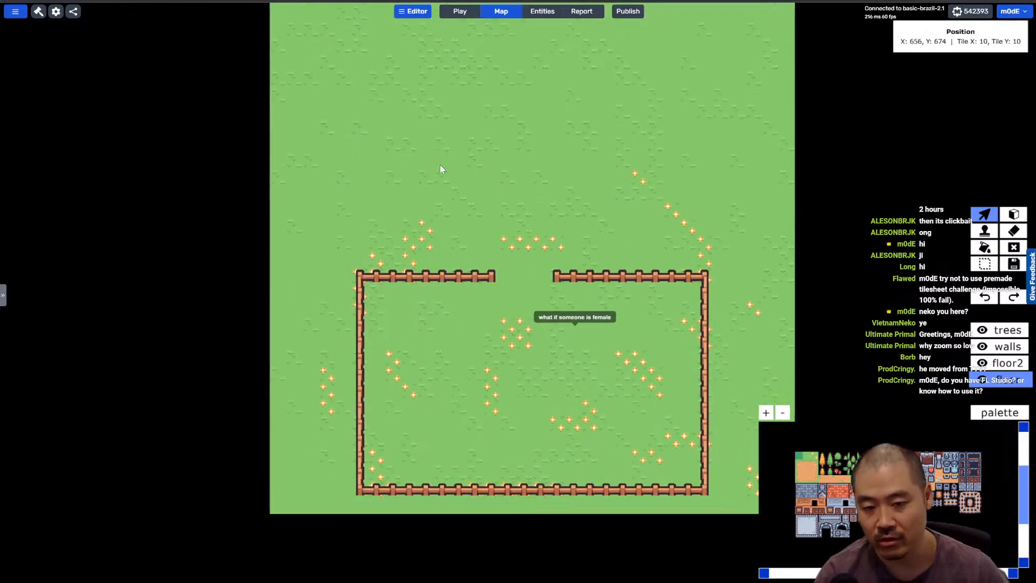
pyautogui.moveTo(444, 237); pyautogui.dragTo(454, 324, button='right')
pyautogui.moveTo(424, 266); pyautogui.dragTo(403, 163, button='right')
pyautogui.moveTo(490, 255); pyautogui.dragTo(486, 220, button='right')
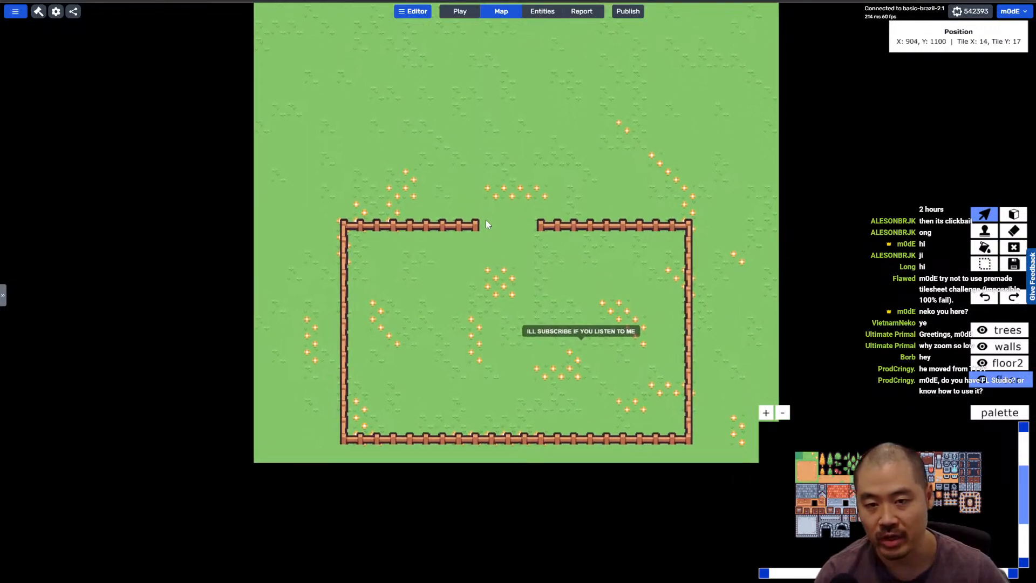
# Step: Set the map size to 30 tiles wide and 50 tiles high in the game settings, save, and reload the republished game
pyautogui.click(418, 13)
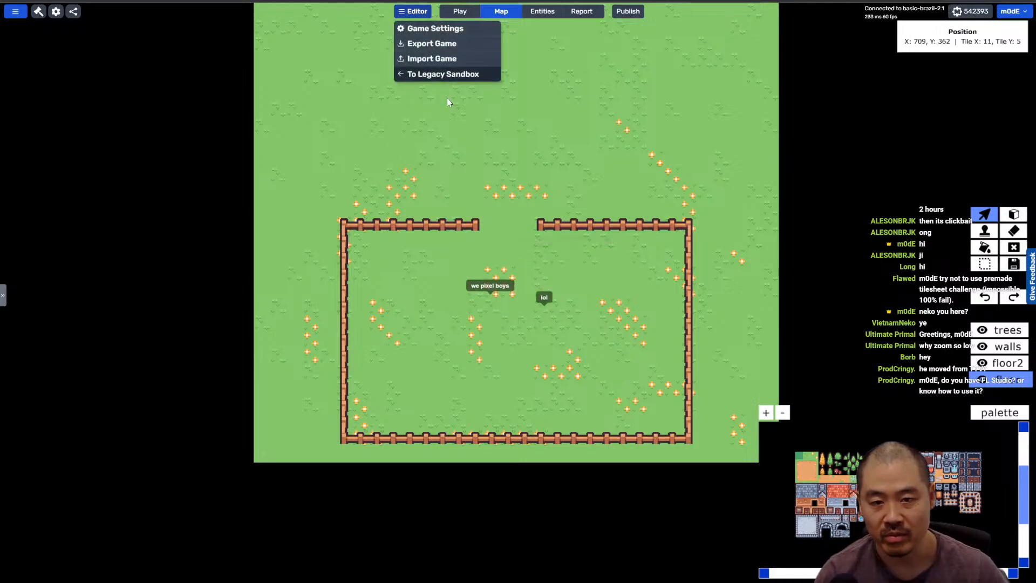
pyautogui.click(432, 29)
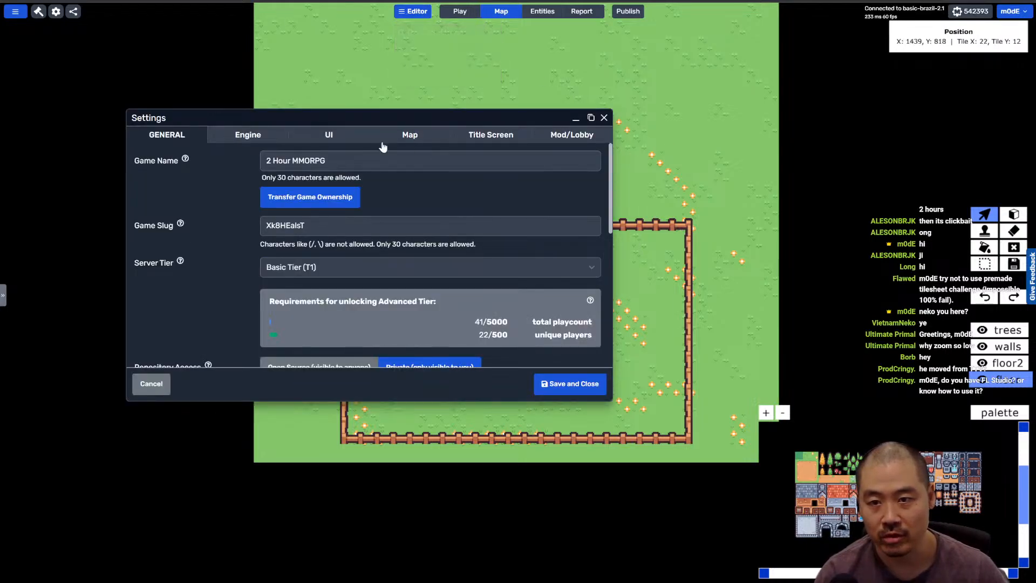
pyautogui.click(423, 139)
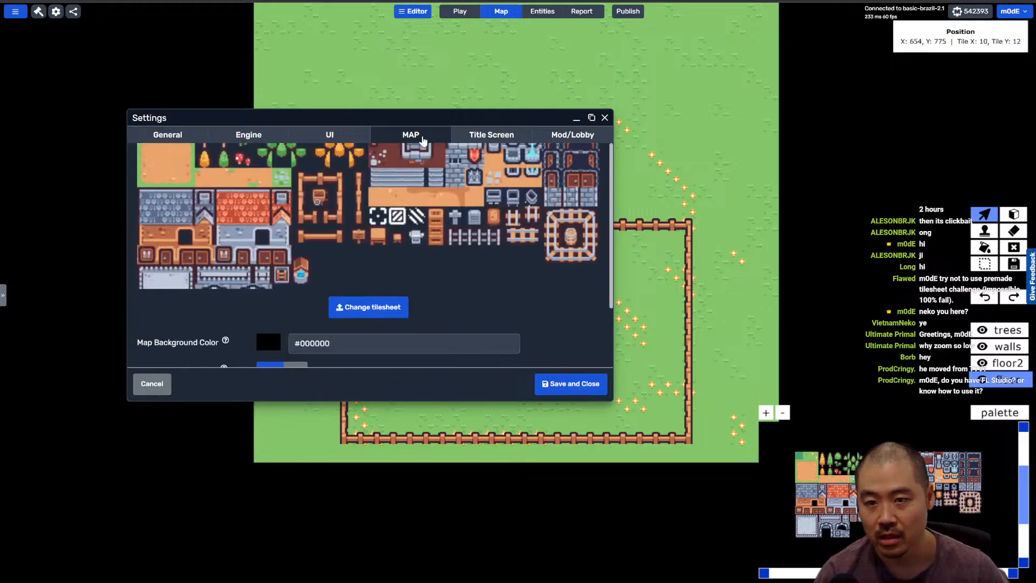
pyautogui.scroll(-2, 454, 306)
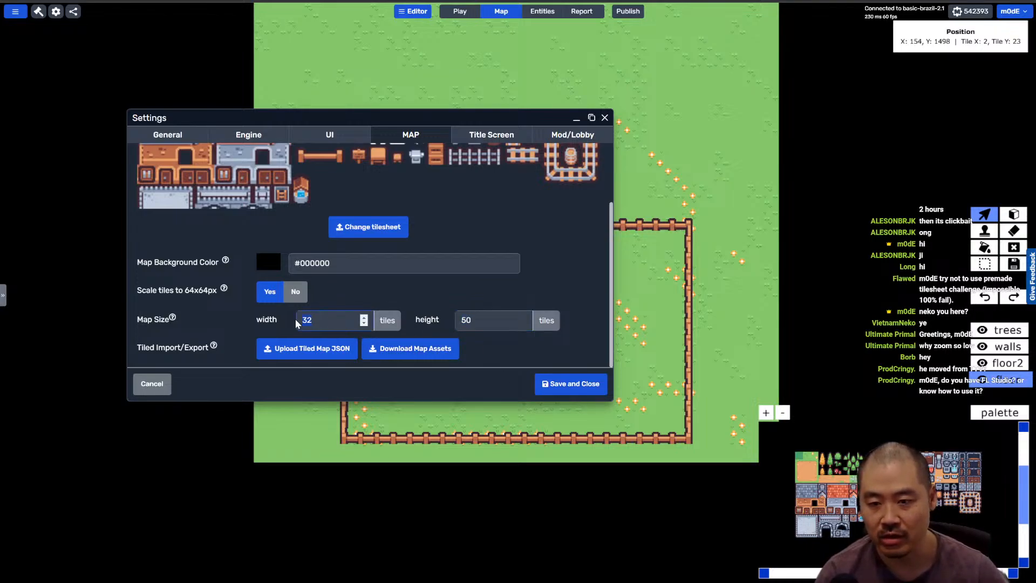
pyautogui.click(571, 383)
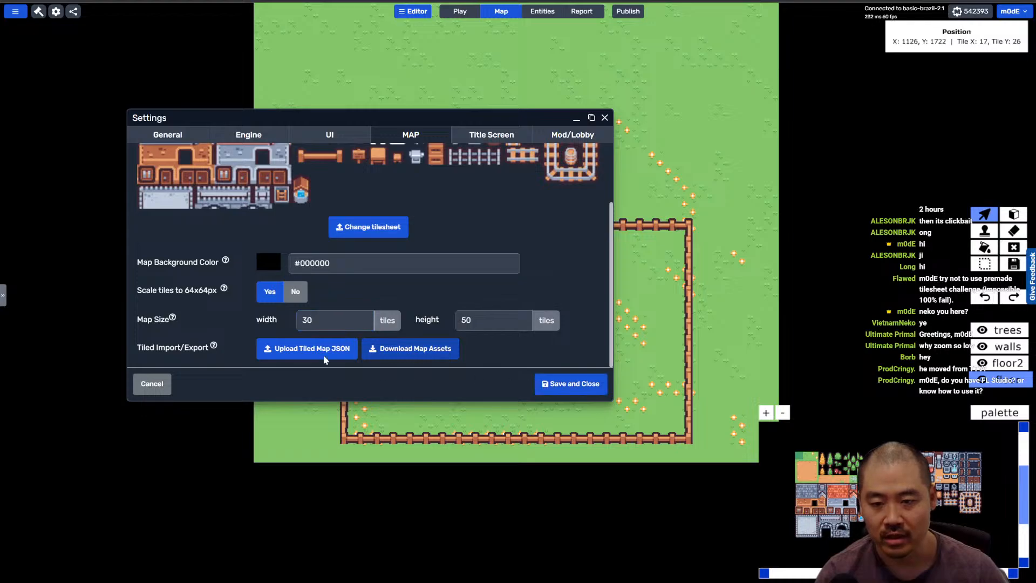
pyautogui.click(540, 326)
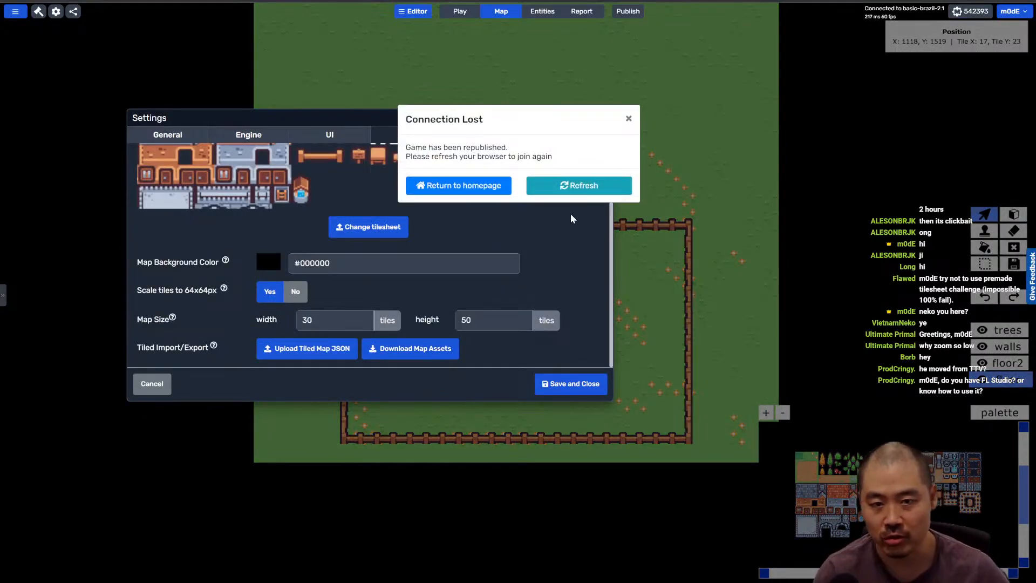
pyautogui.click(710, 266)
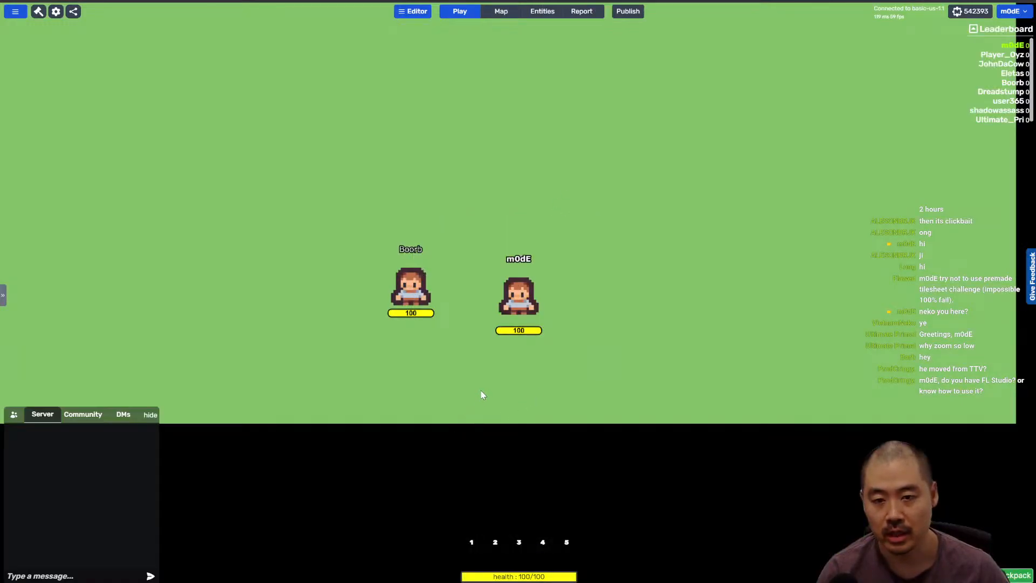
# Step: Return to map editing and clear every tile from the floor layer
pyautogui.click(501, 11)
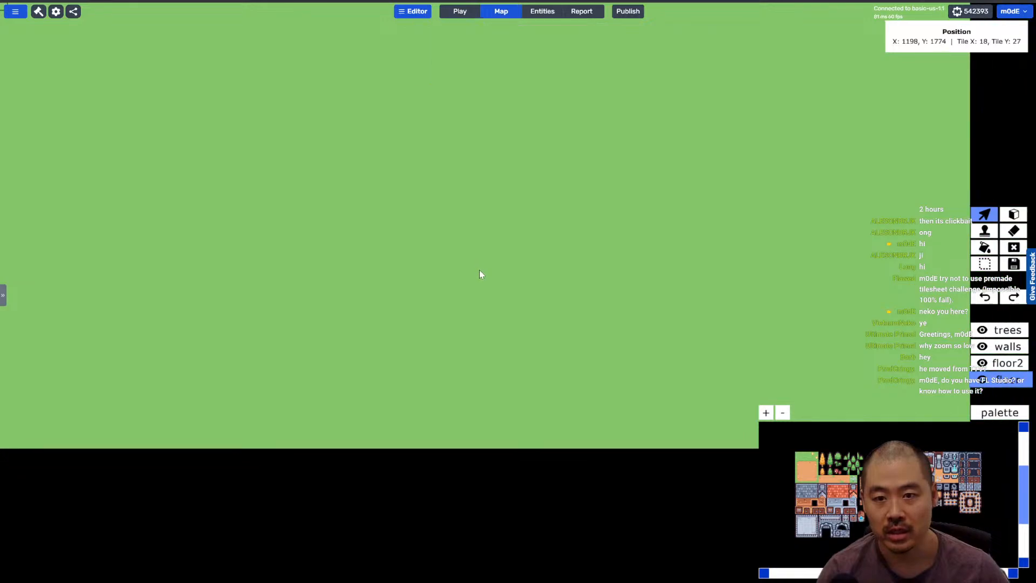
pyautogui.scroll(-5, 523, 433)
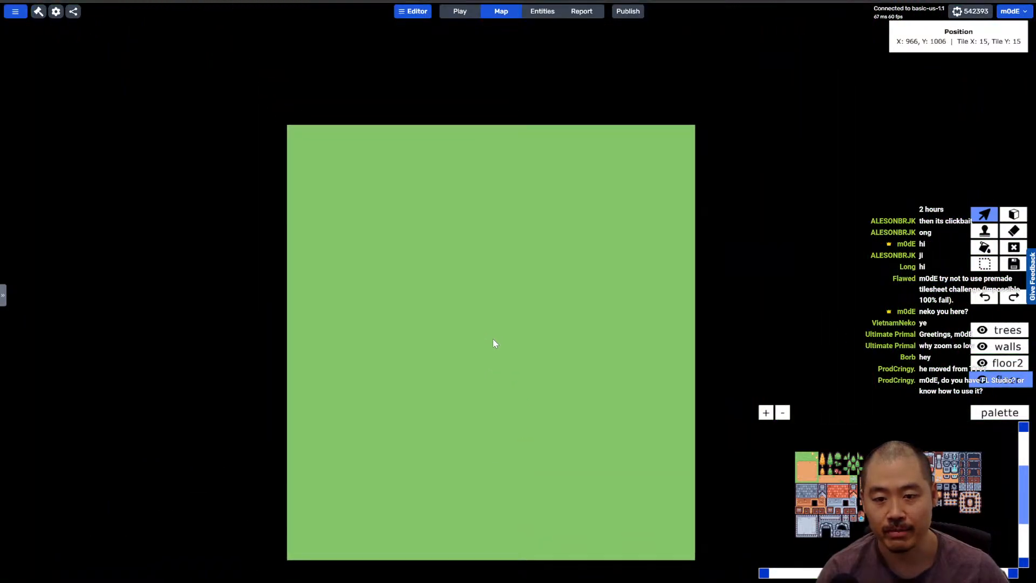
pyautogui.press('b')
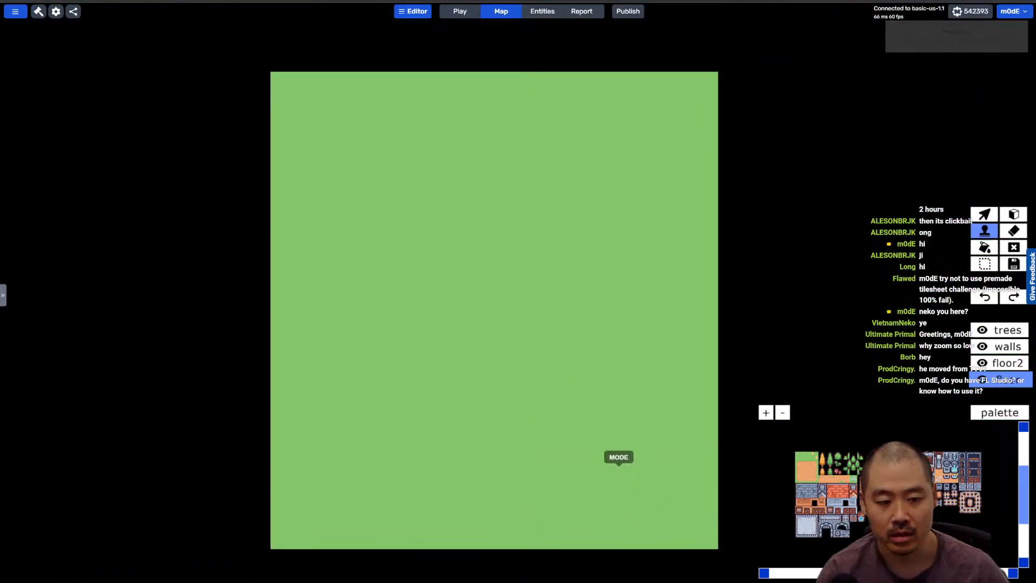
pyautogui.click(1006, 347)
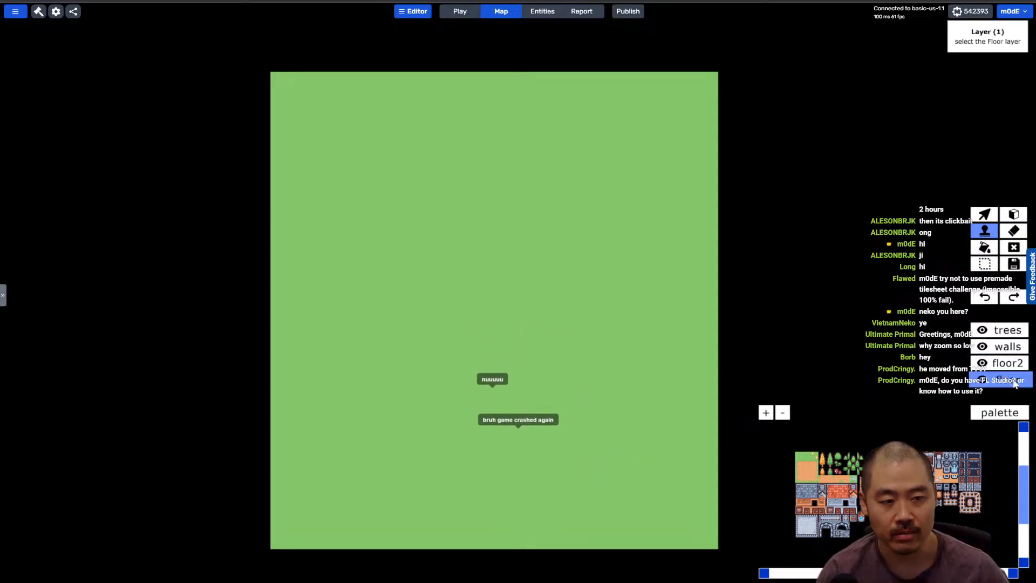
pyautogui.click(1013, 248)
# Step: Stamp a rough grass outline in the lower part of the cleared map and flood-fill its interior with grass
pyautogui.click(551, 325)
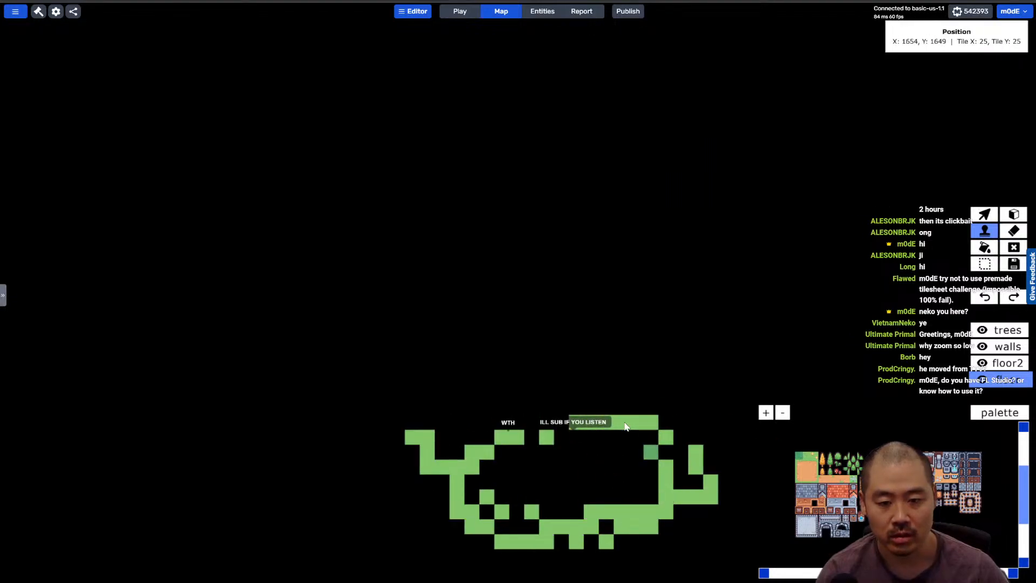
pyautogui.press('f')
pyautogui.click(563, 488)
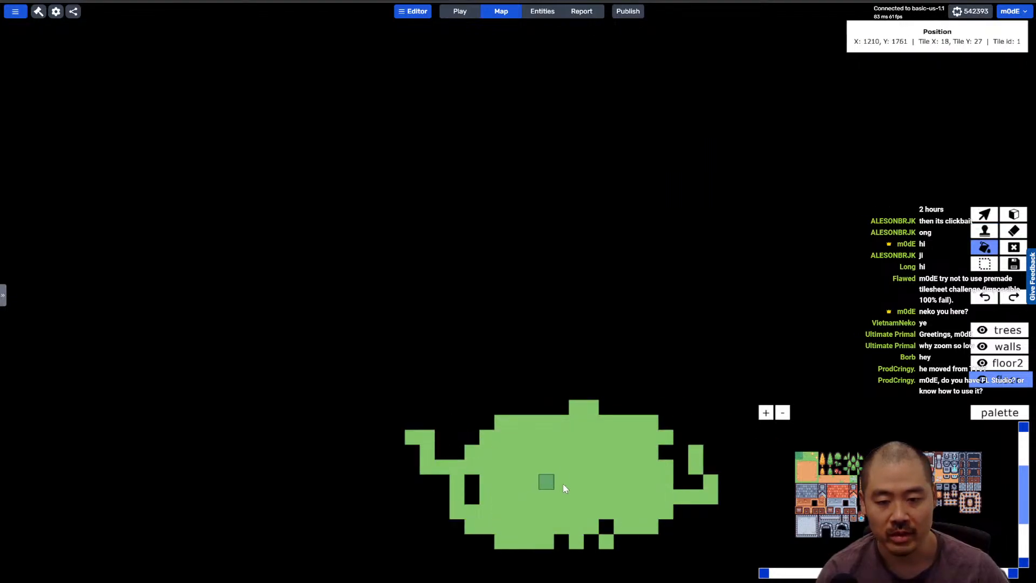
pyautogui.click(474, 493)
# Step: Try to extend the grass with a strip across the map around tile row 22 and flood-fill the space below it
pyautogui.press('b')
pyautogui.moveTo(368, 409)
pyautogui.mouseDown()
pyautogui.moveTo(610, 424)
pyautogui.moveTo(743, 416)
pyautogui.moveTo(365, 412)
pyautogui.moveTo(544, 411)
pyautogui.mouseUp()
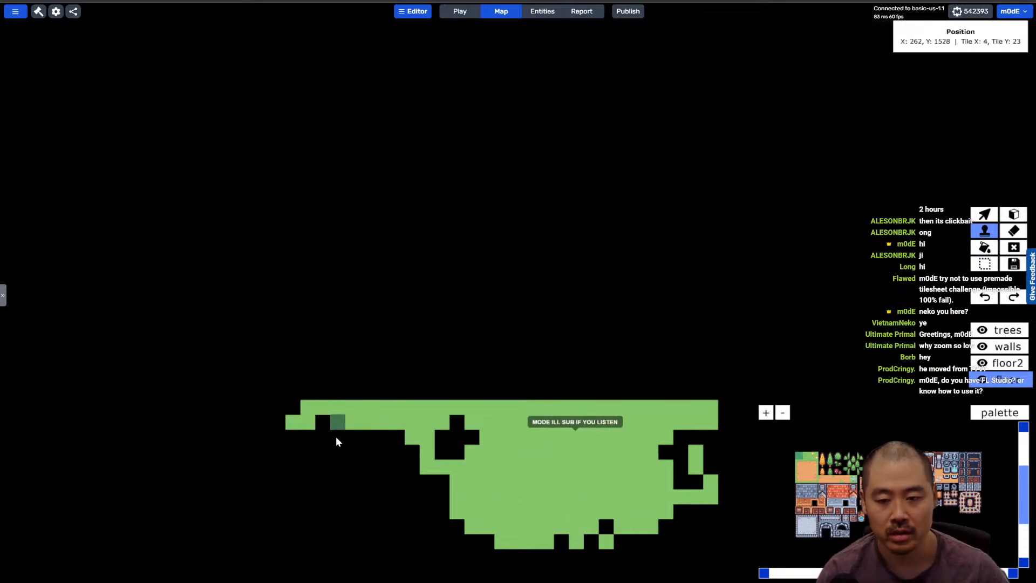
pyautogui.press('f')
pyautogui.click(365, 491)
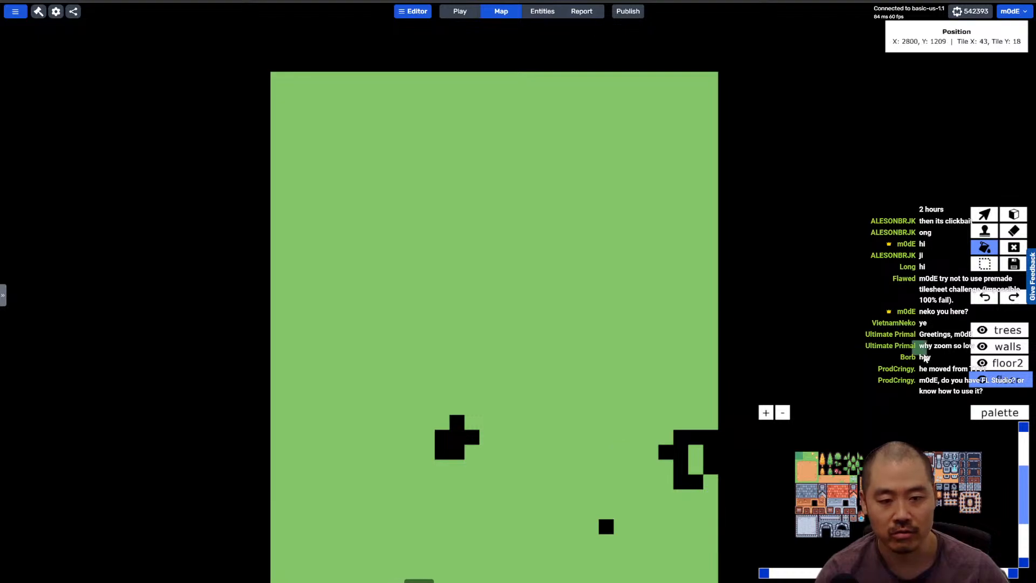
pyautogui.hotkey('ctrl', 'z')
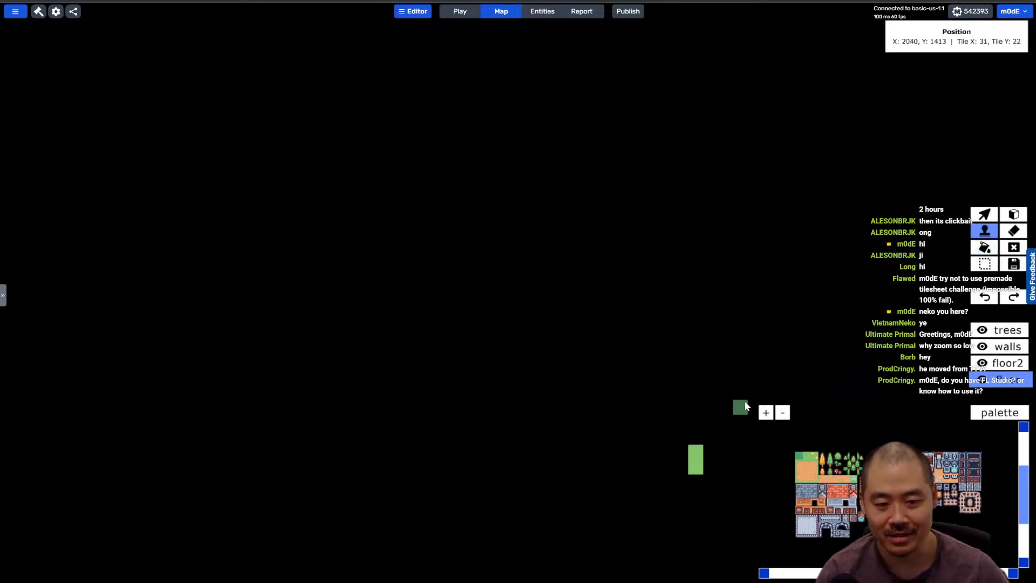
# Step: Stamp an unbroken full-width grass border at tile row 22, then flood-fill the area below it and its remaining holes
pyautogui.moveTo(426, 410); pyautogui.dragTo(340, 411)
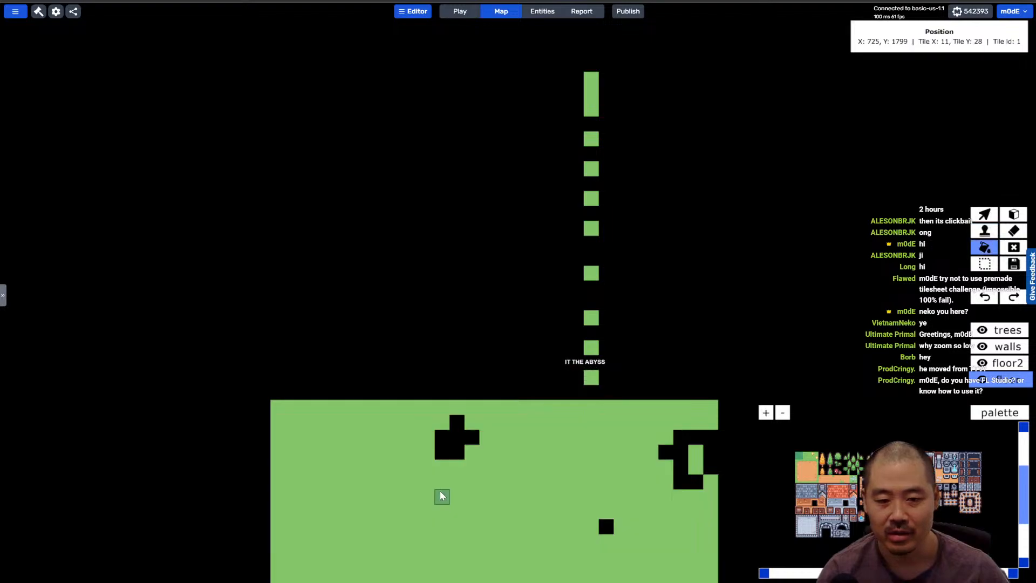
pyautogui.press('f')
pyautogui.click(439, 491)
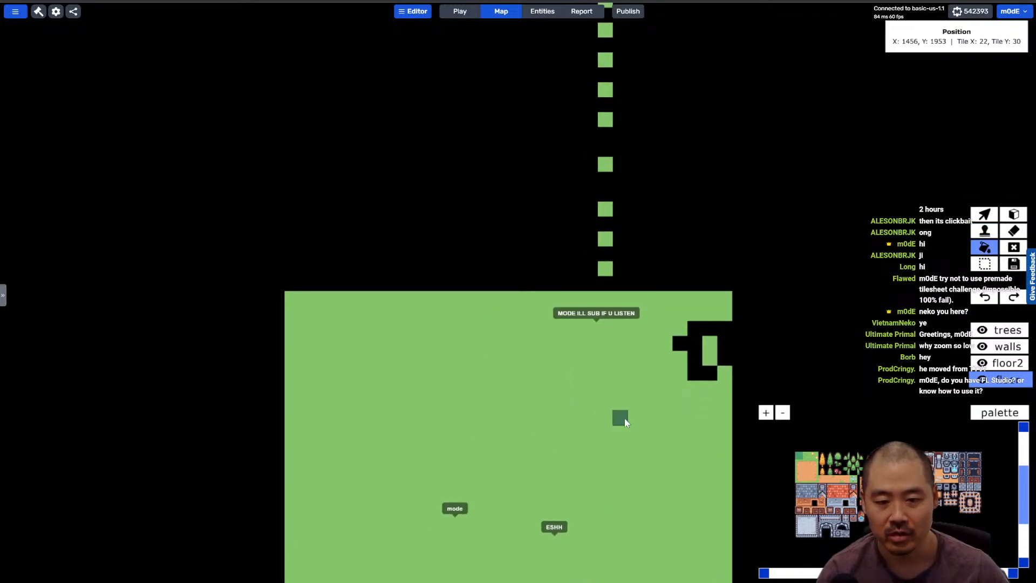
pyautogui.click(701, 365)
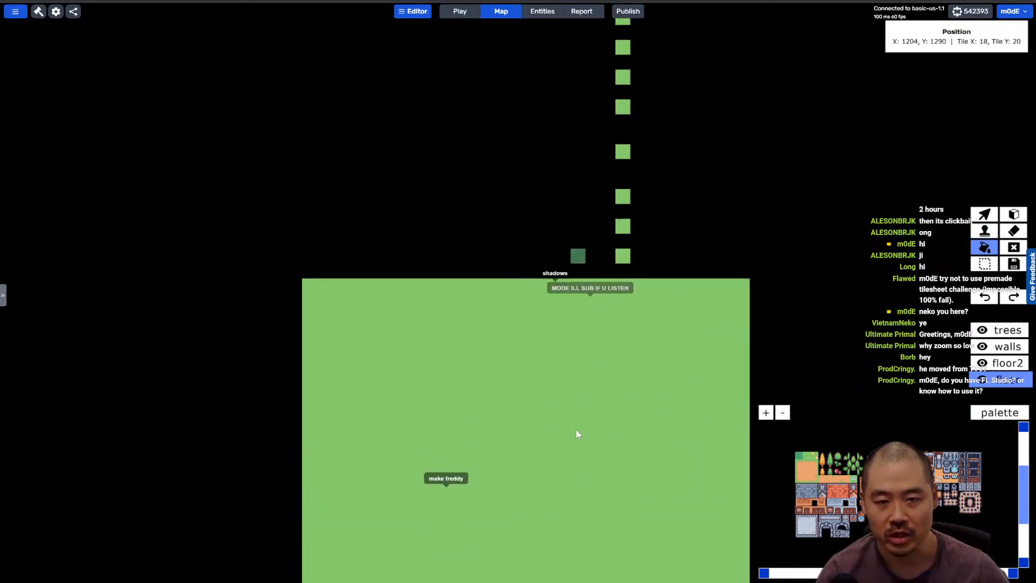
# Step: Erase the stray column of grass tiles and the upper part of the grass block down to about tile row 31
pyautogui.moveTo(588, 254); pyautogui.dragTo(578, 483)
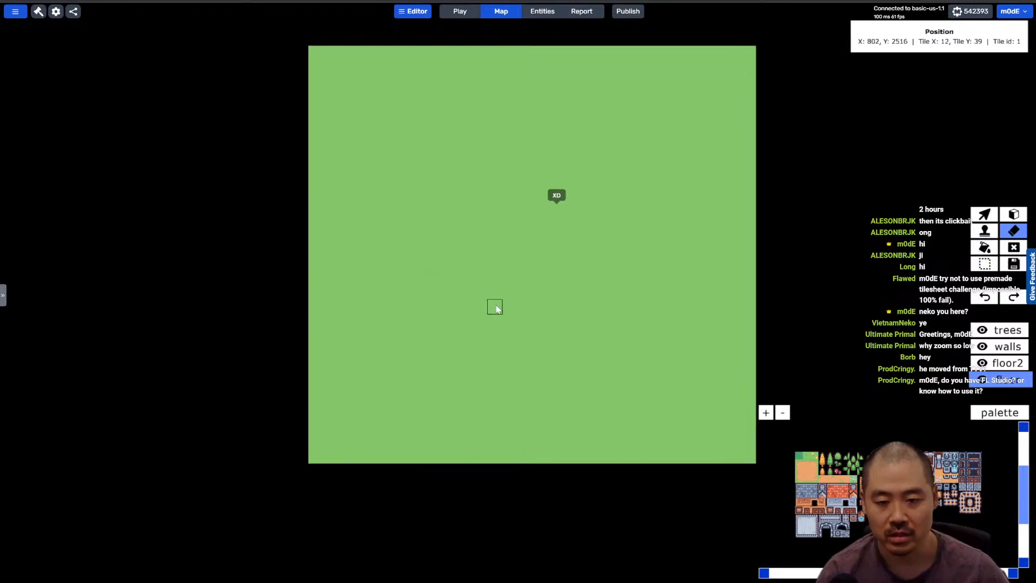
pyautogui.moveTo(319, 279)
pyautogui.mouseDown()
pyautogui.moveTo(327, 267)
pyautogui.moveTo(689, 283)
pyautogui.mouseUp()
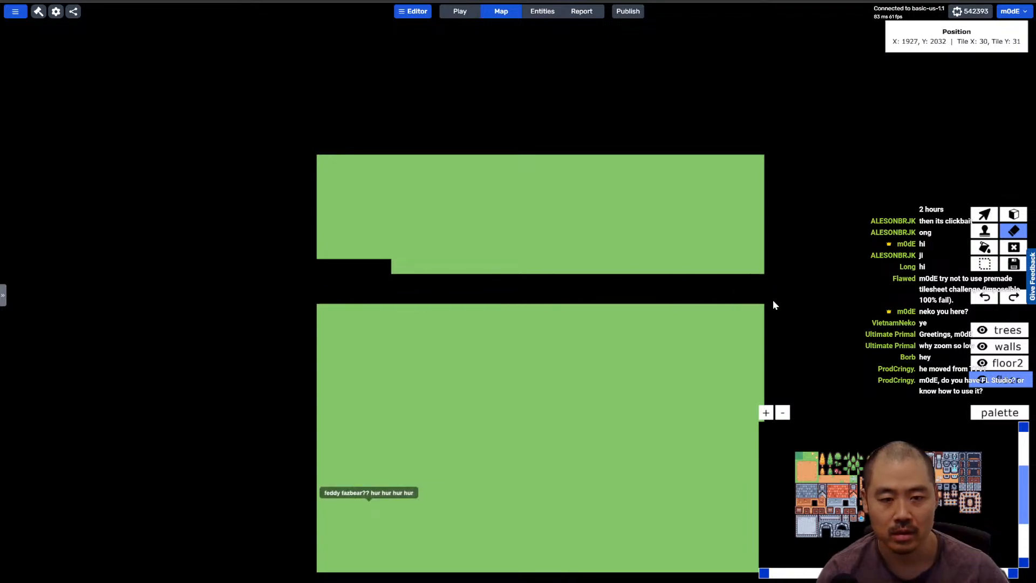
pyautogui.moveTo(769, 257)
pyautogui.mouseDown()
pyautogui.moveTo(559, 267)
pyautogui.moveTo(749, 258)
pyautogui.moveTo(745, 233)
pyautogui.moveTo(407, 231)
pyautogui.moveTo(531, 219)
pyautogui.moveTo(438, 210)
pyautogui.mouseUp()
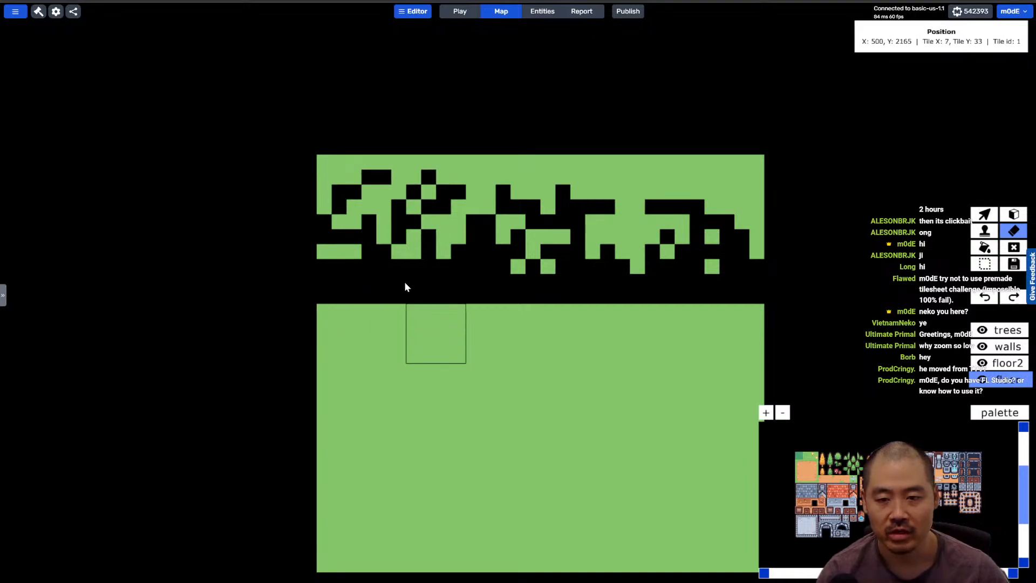
pyautogui.moveTo(404, 282)
pyautogui.mouseDown()
pyautogui.moveTo(347, 196)
pyautogui.moveTo(536, 167)
pyautogui.moveTo(585, 197)
pyautogui.moveTo(592, 166)
pyautogui.moveTo(764, 172)
pyautogui.mouseUp()
pyautogui.scroll(-2, 594, 196)
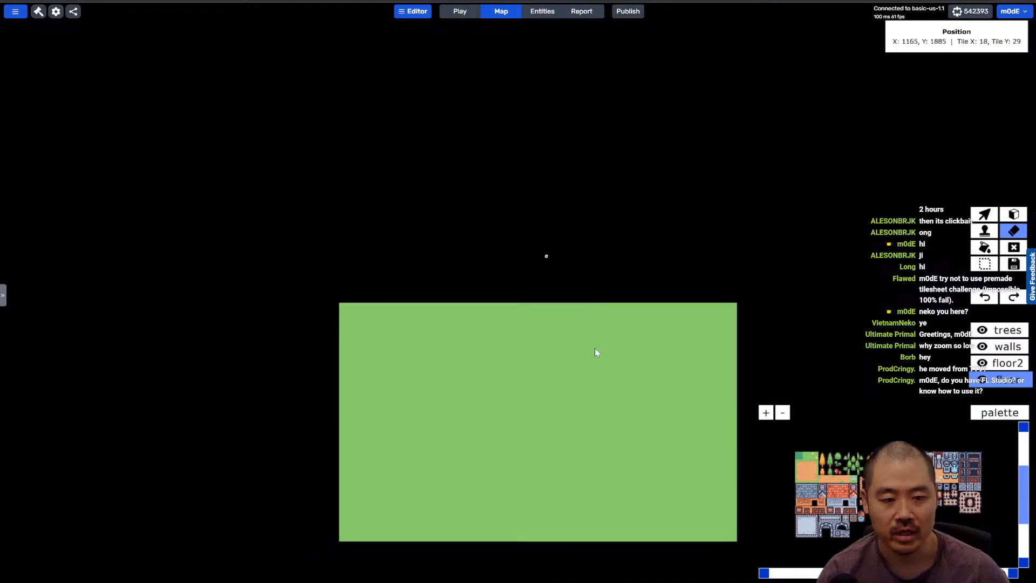
# Step: Paint the top of the map with dark red floor tiles in a full-width block about 30 by 16 tiles
pyautogui.click(799, 456)
pyautogui.moveTo(530, 130); pyautogui.dragTo(561, 237, button='middle')
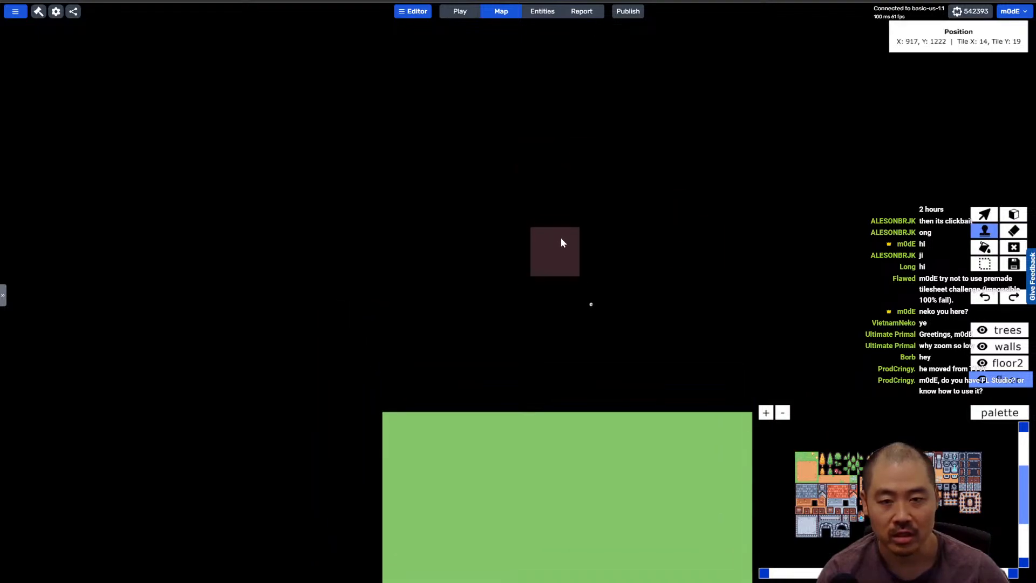
pyautogui.moveTo(386, 77)
pyautogui.mouseDown()
pyautogui.moveTo(411, 91)
pyautogui.moveTo(713, 61)
pyautogui.mouseUp()
pyautogui.moveTo(713, 57); pyautogui.dragTo(699, 186, button='middle')
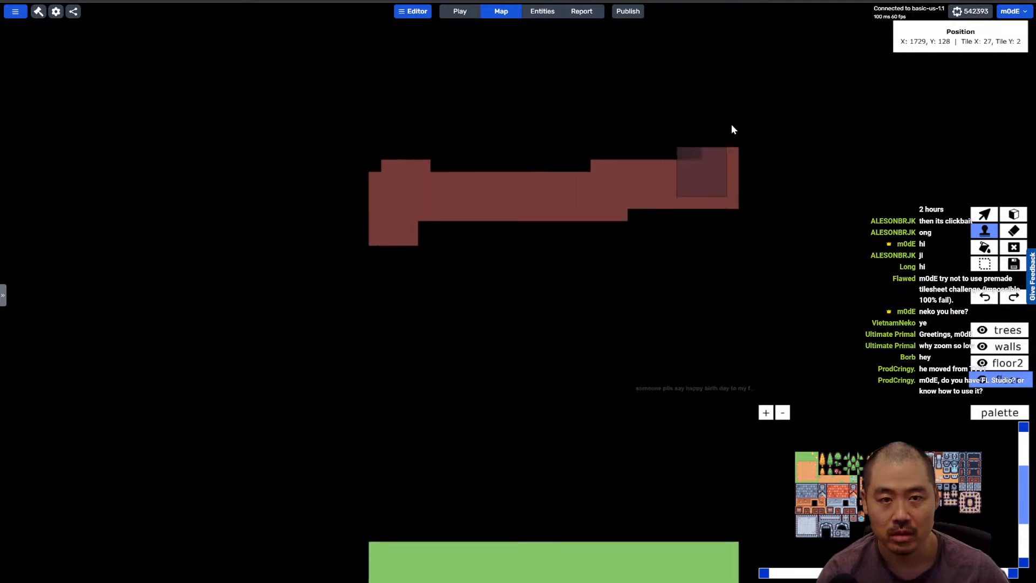
pyautogui.moveTo(622, 155)
pyautogui.mouseDown()
pyautogui.moveTo(358, 162)
pyautogui.moveTo(715, 171)
pyautogui.moveTo(777, 230)
pyautogui.moveTo(363, 268)
pyautogui.moveTo(816, 300)
pyautogui.moveTo(379, 293)
pyautogui.moveTo(498, 244)
pyautogui.moveTo(682, 250)
pyautogui.moveTo(396, 238)
pyautogui.moveTo(440, 274)
pyautogui.mouseUp()
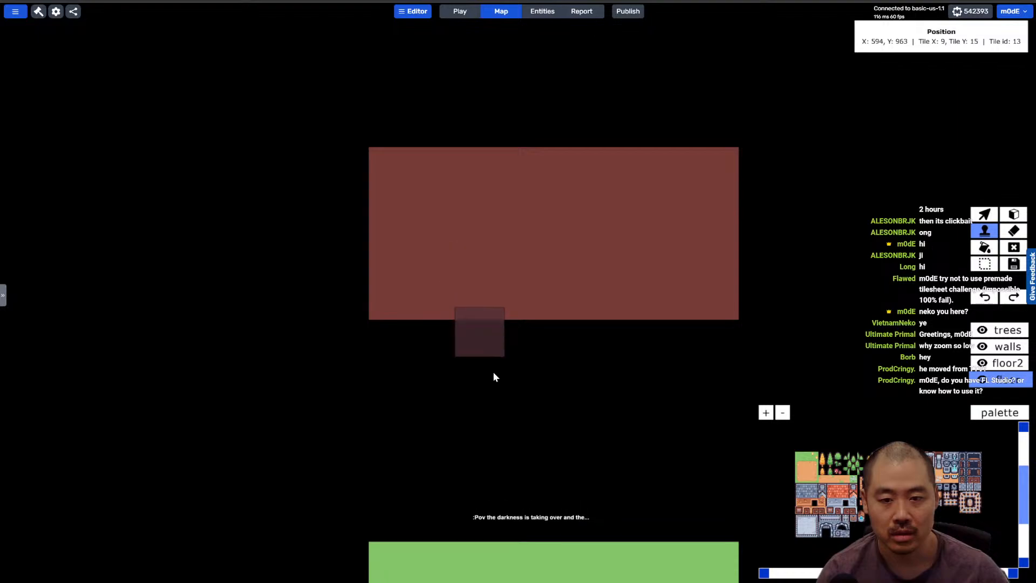
pyautogui.moveTo(493, 375); pyautogui.dragTo(446, 191, button='middle')
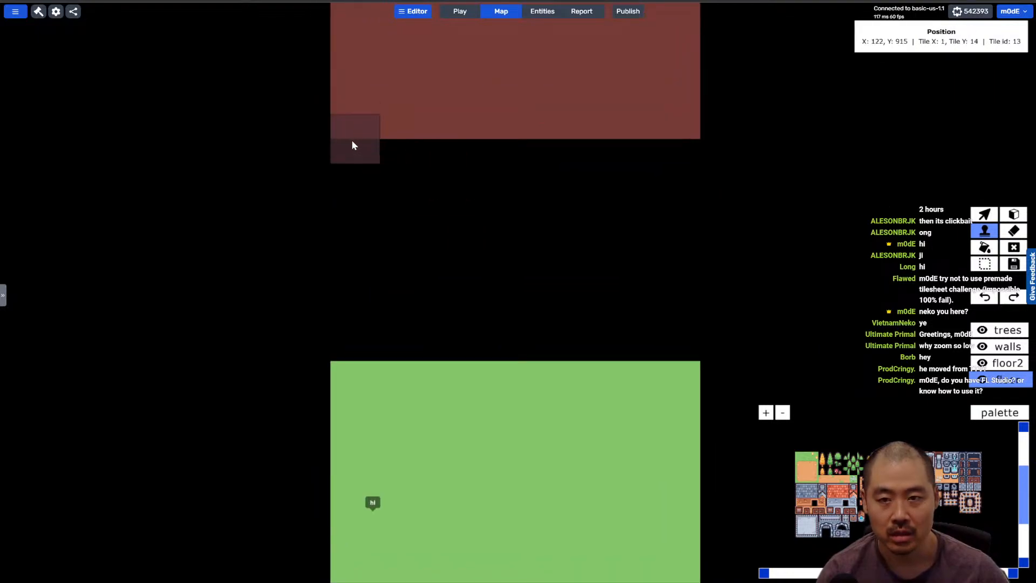
pyautogui.moveTo(426, 134)
pyautogui.mouseDown()
pyautogui.moveTo(678, 134)
pyautogui.moveTo(329, 143)
pyautogui.mouseUp()
pyautogui.moveTo(401, 135); pyautogui.dragTo(403, 161, button='middle')
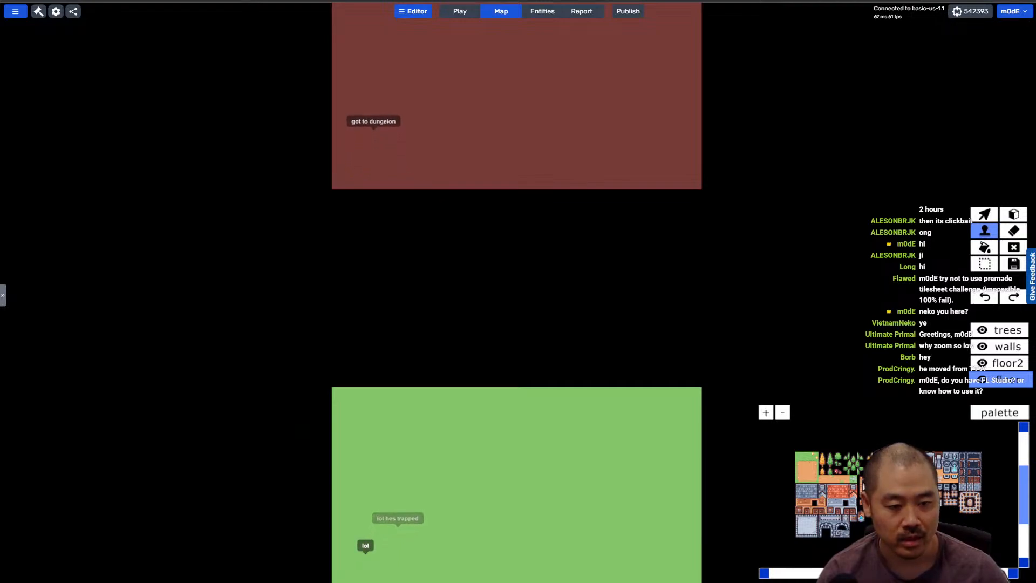
pyautogui.scroll(3, 831, 477)
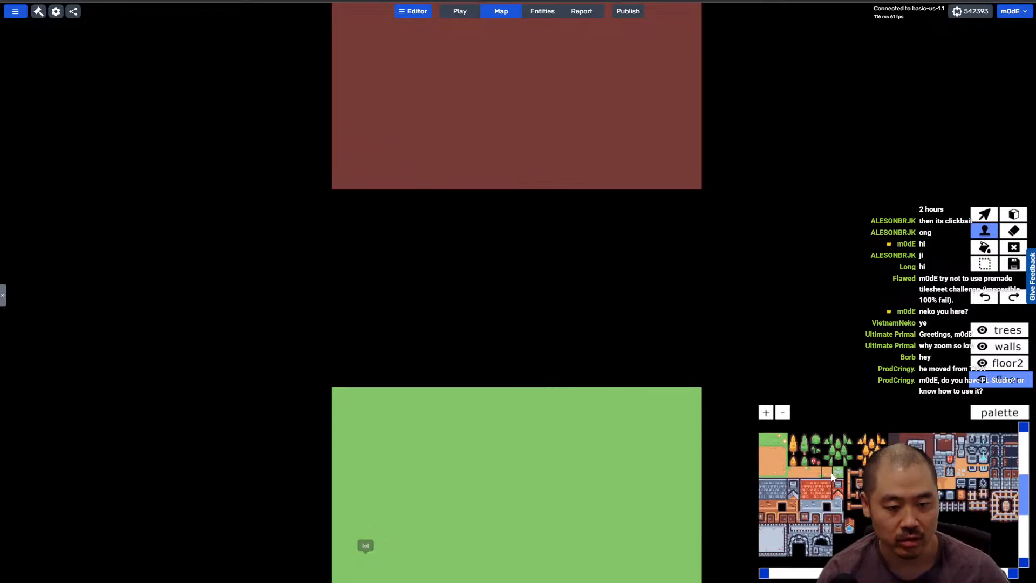
# Step: Scatter grass-tuft tiles and orange flower tiles across the plain green area on the floor layer
pyautogui.scroll(2, 823, 488)
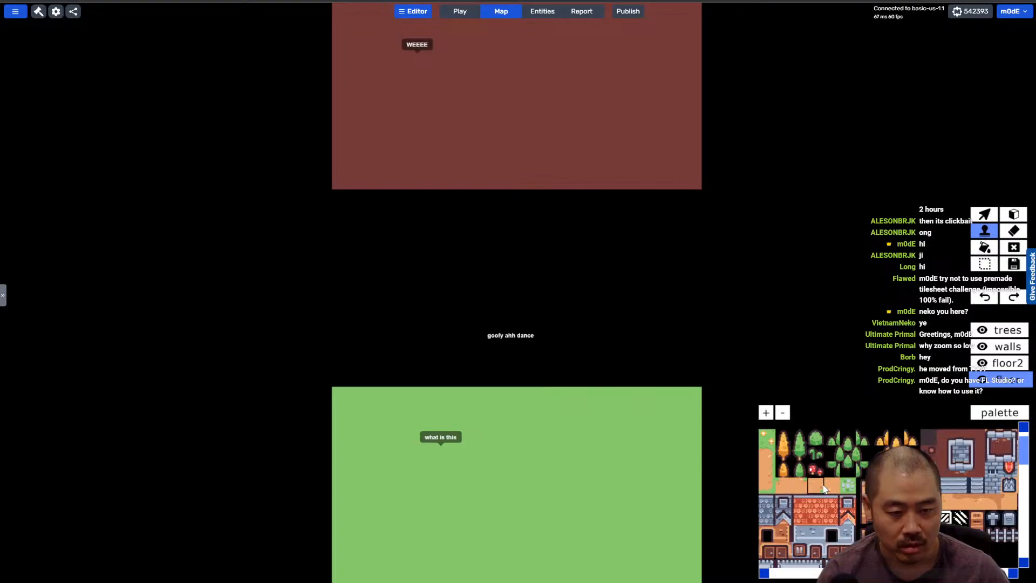
pyautogui.scroll(2, 839, 468)
pyautogui.scroll(-3, 966, 477)
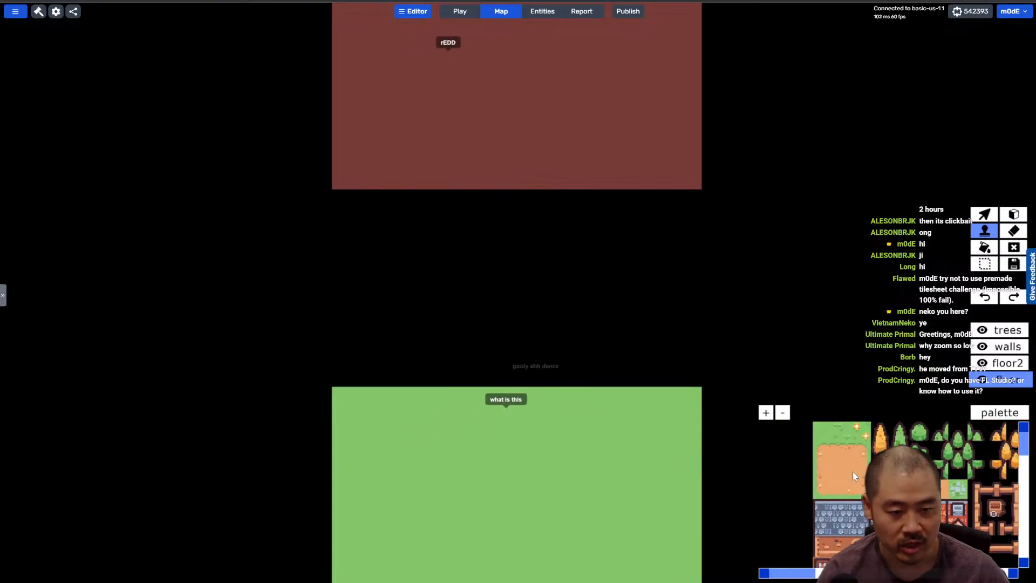
pyautogui.scroll(1, 944, 483)
pyautogui.scroll(-1, 890, 499)
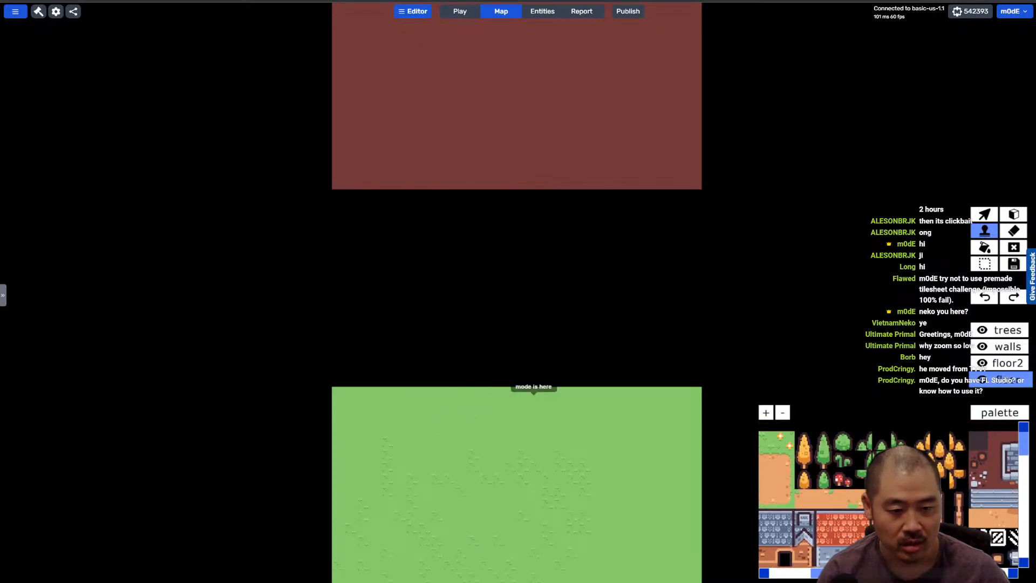
pyautogui.scroll(1, 841, 487)
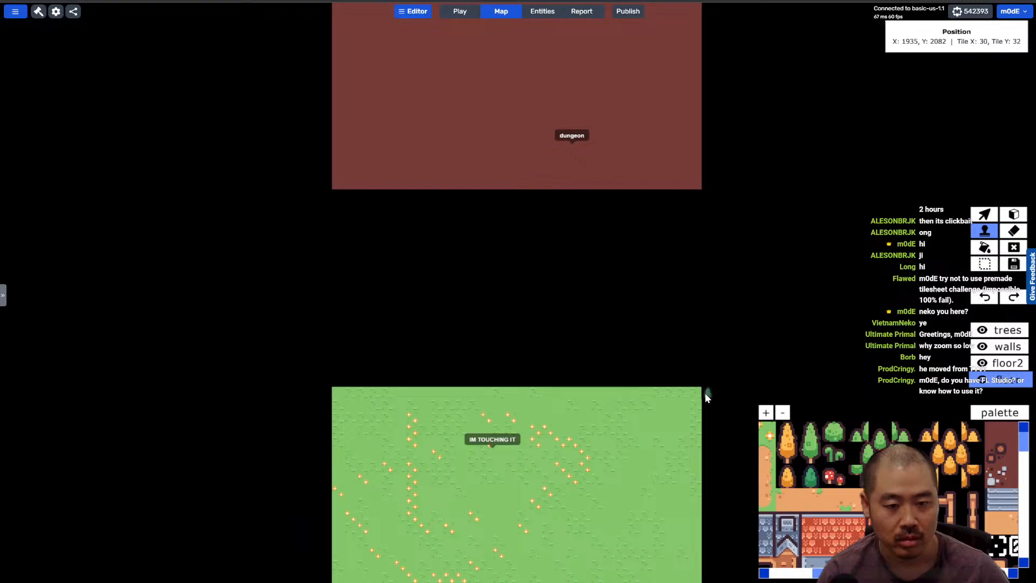
# Step: Stamp a full-width row of green trees along the grass area's upper edge on the walls layer
pyautogui.click(1001, 347)
pyautogui.moveTo(704, 394); pyautogui.dragTo(438, 399)
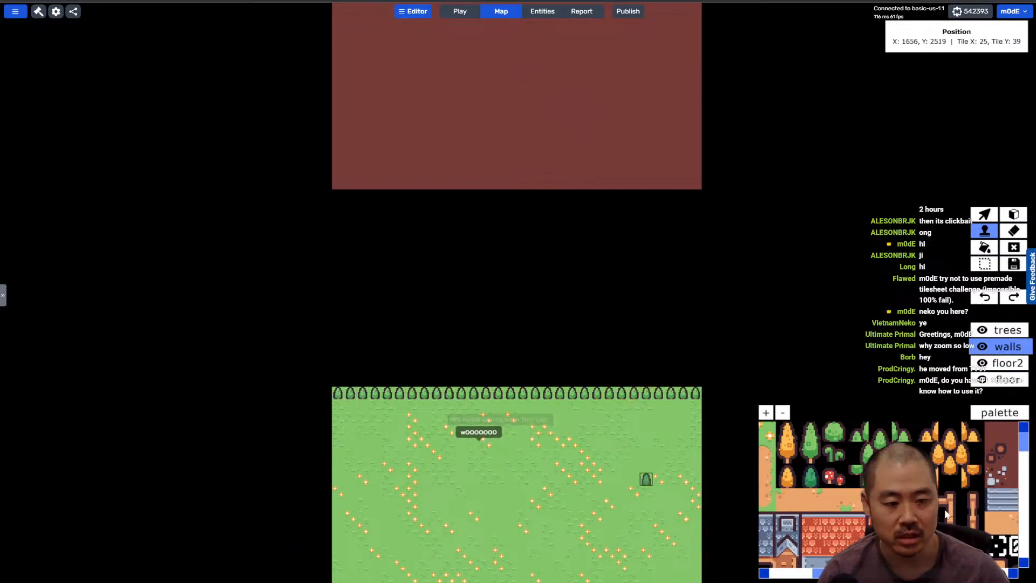
# Step: Line the full lower edge of the dark red dungeon floor with stone wall tiles and save the map
pyautogui.scroll(-3, 972, 512)
pyautogui.moveTo(856, 484); pyautogui.dragTo(748, 517)
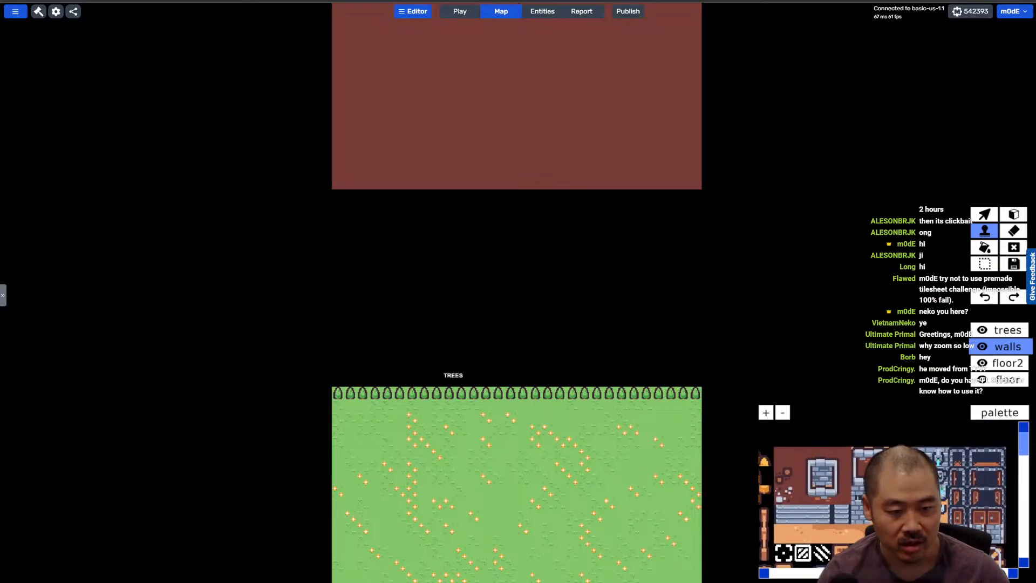
pyautogui.press('w')
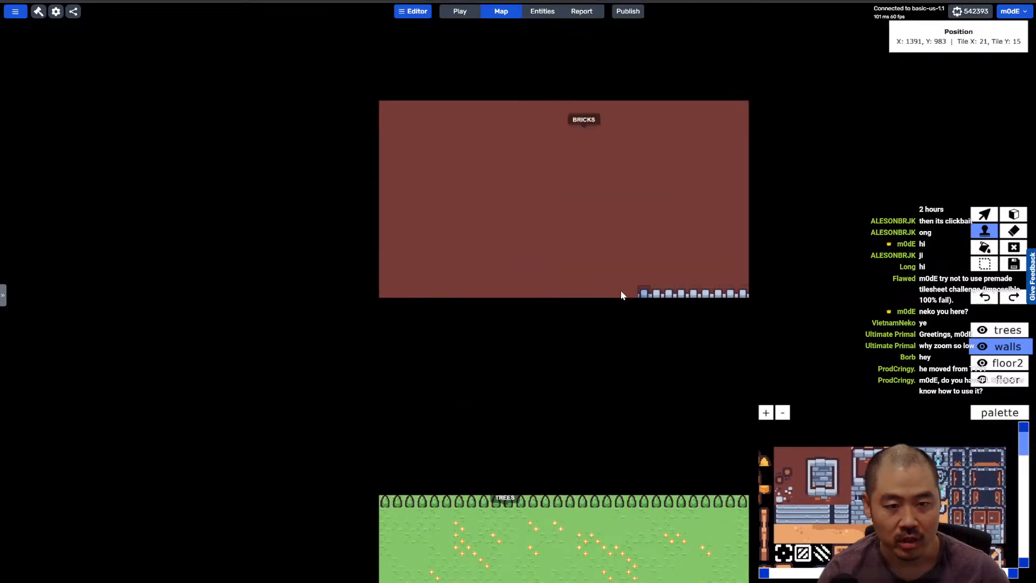
pyautogui.moveTo(427, 297); pyautogui.dragTo(383, 296)
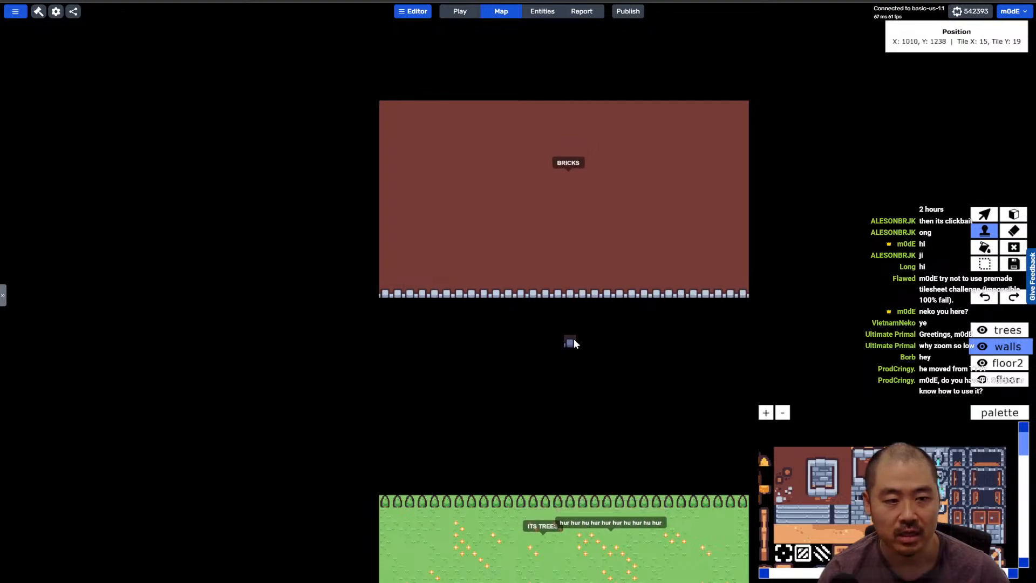
pyautogui.click(1001, 380)
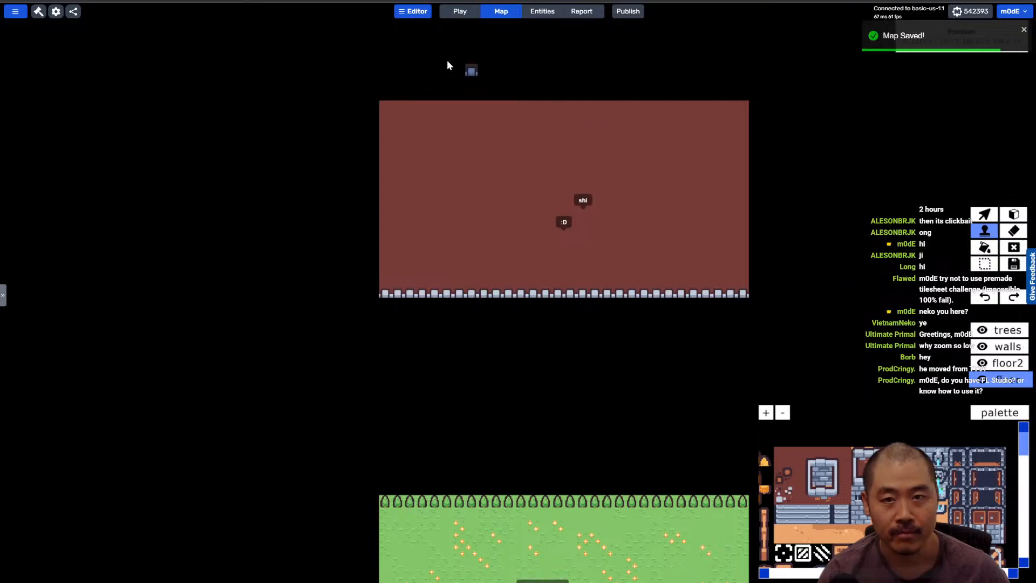
# Step: Playtest the map by walking the character across the grass towards the tree border
pyautogui.click(460, 11)
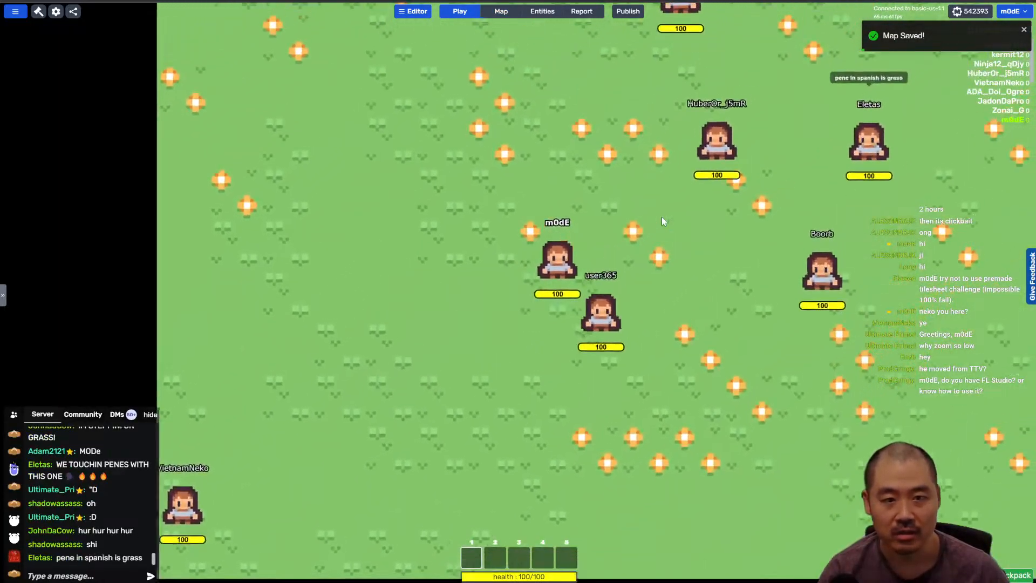
pyautogui.press('d')
pyautogui.press('w')
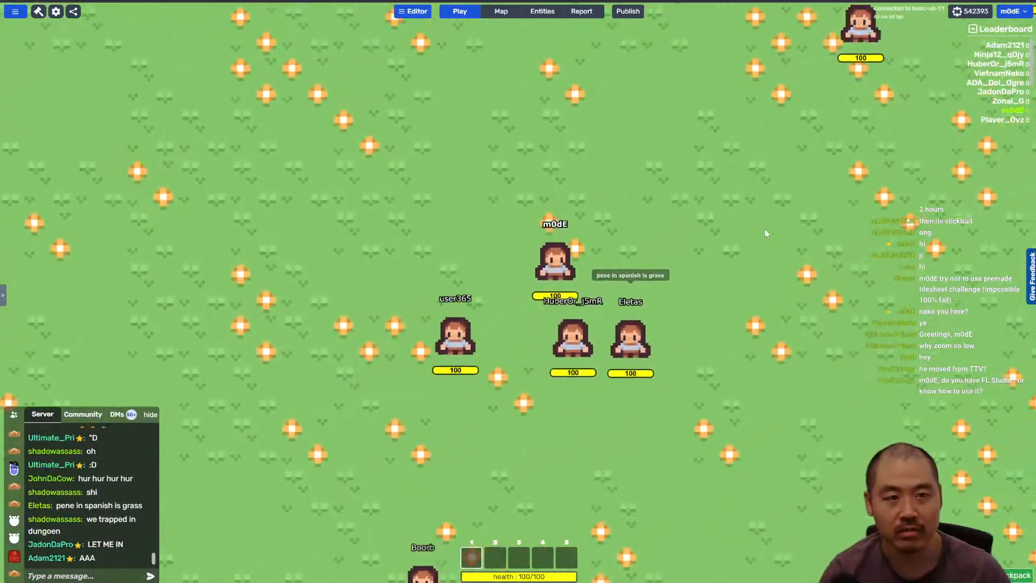
pyautogui.press('a')
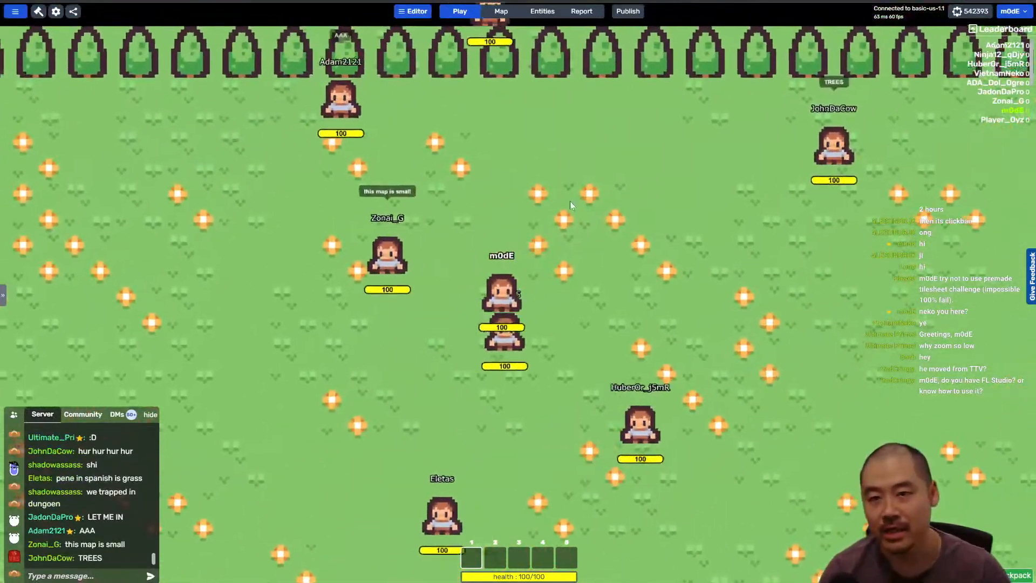
pyautogui.press('w')
pyautogui.press('d')
pyautogui.press('s')
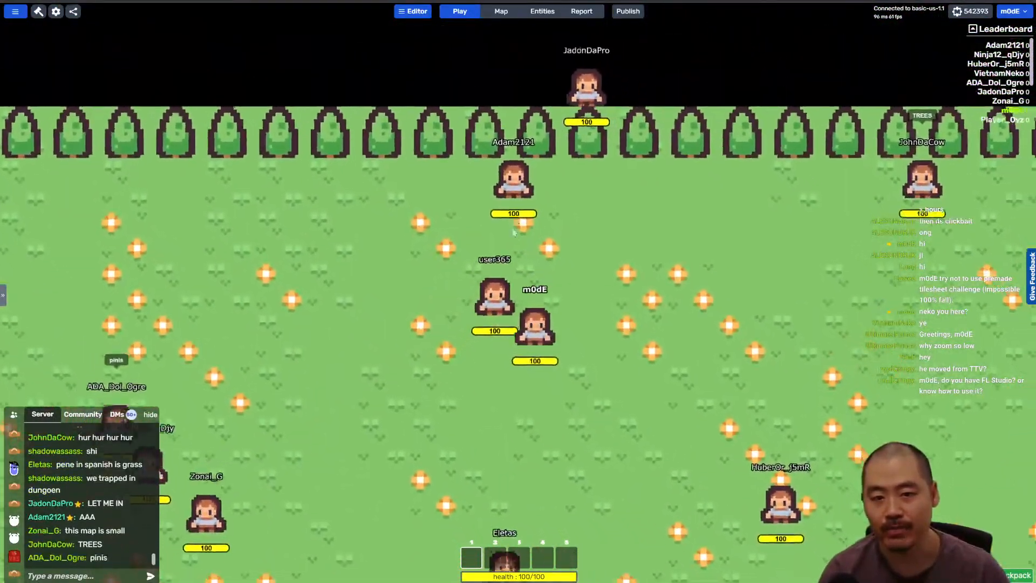
pyautogui.press('a')
# Step: Draw a region about 215 by 118 near the centre of the grass area and name it spawn
pyautogui.click(507, 17)
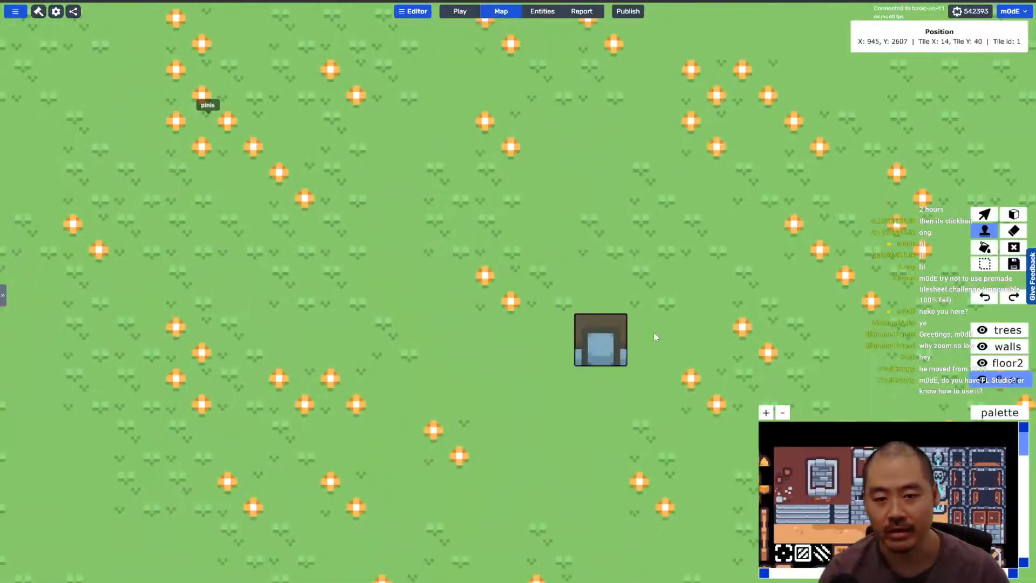
pyautogui.scroll(-3, 588, 327)
pyautogui.scroll(-3, 554, 383)
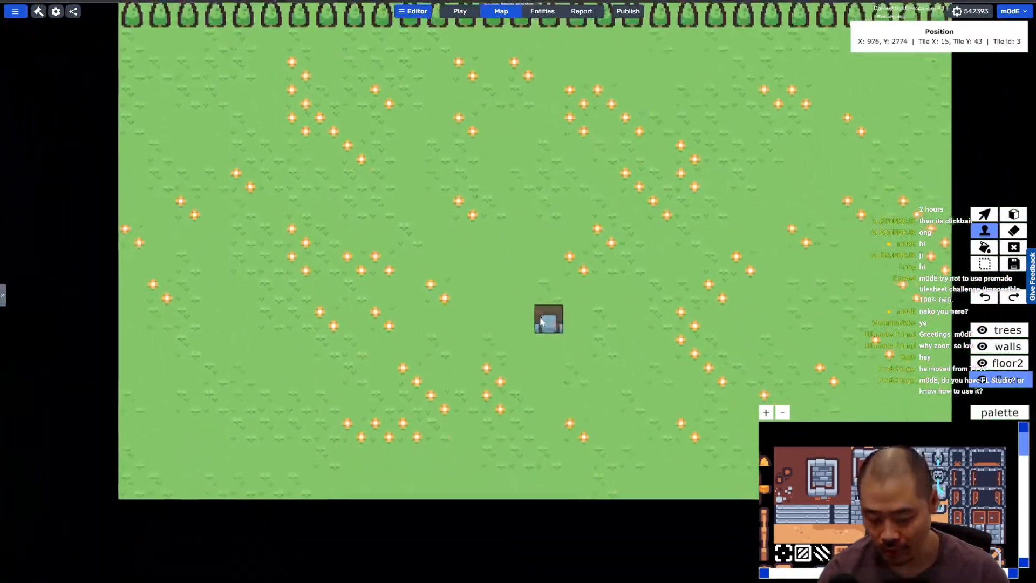
pyautogui.moveTo(588, 313); pyautogui.dragTo(587, 311)
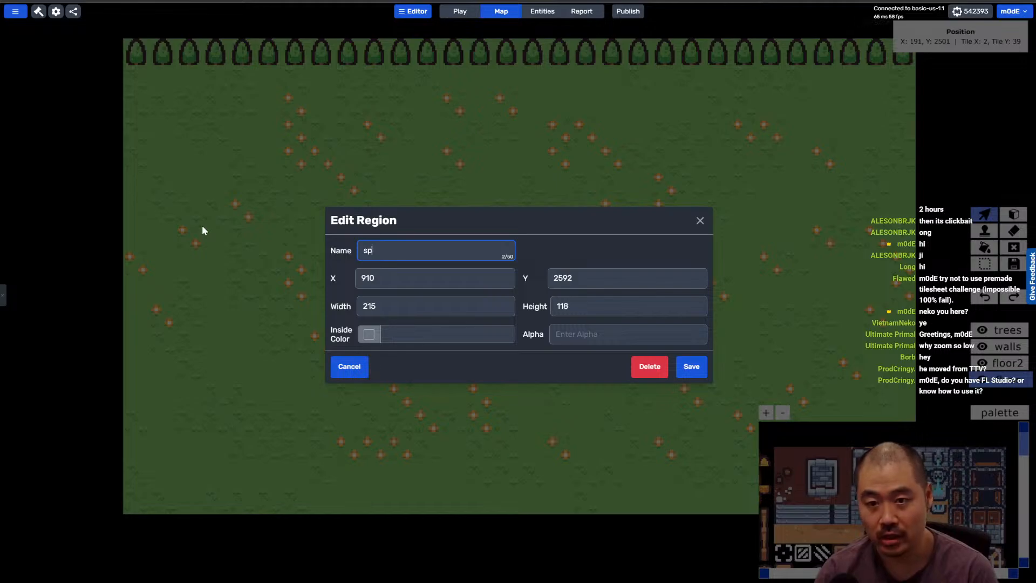
pyautogui.press('Escape')
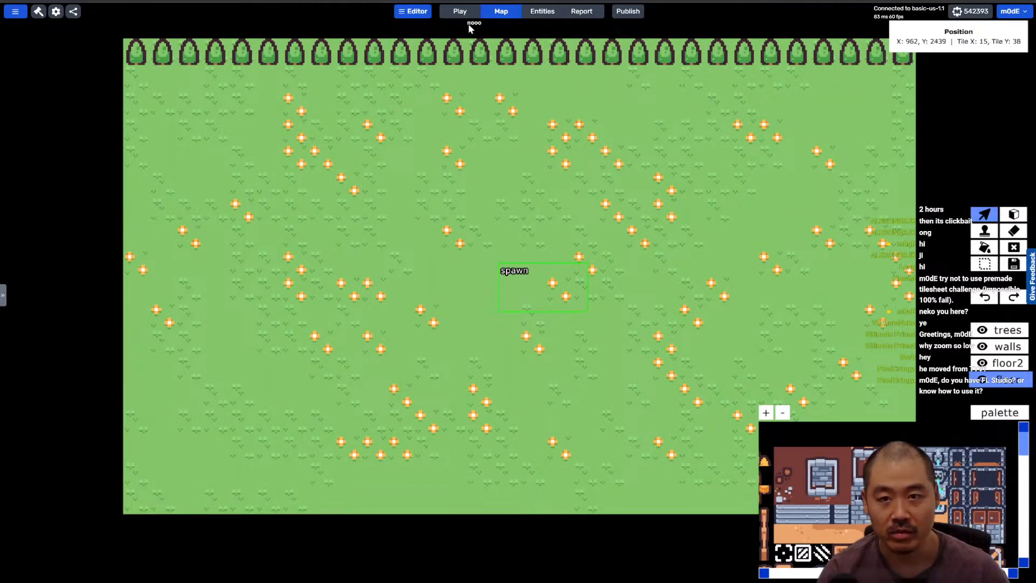
# Step: In the global player joins script, set the created unit's position to a random position in the spawn region and save the script
pyautogui.click(542, 12)
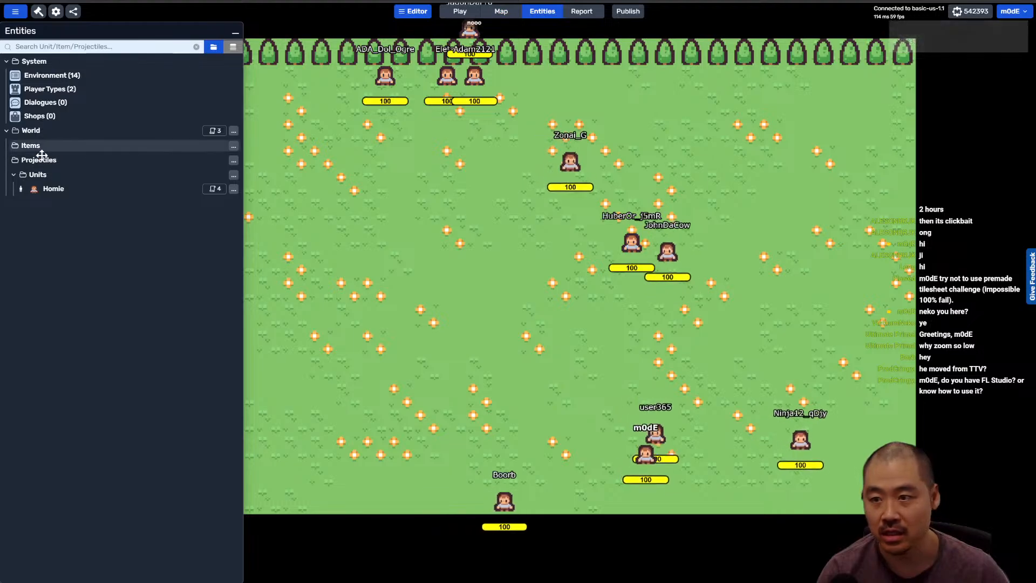
pyautogui.click(214, 130)
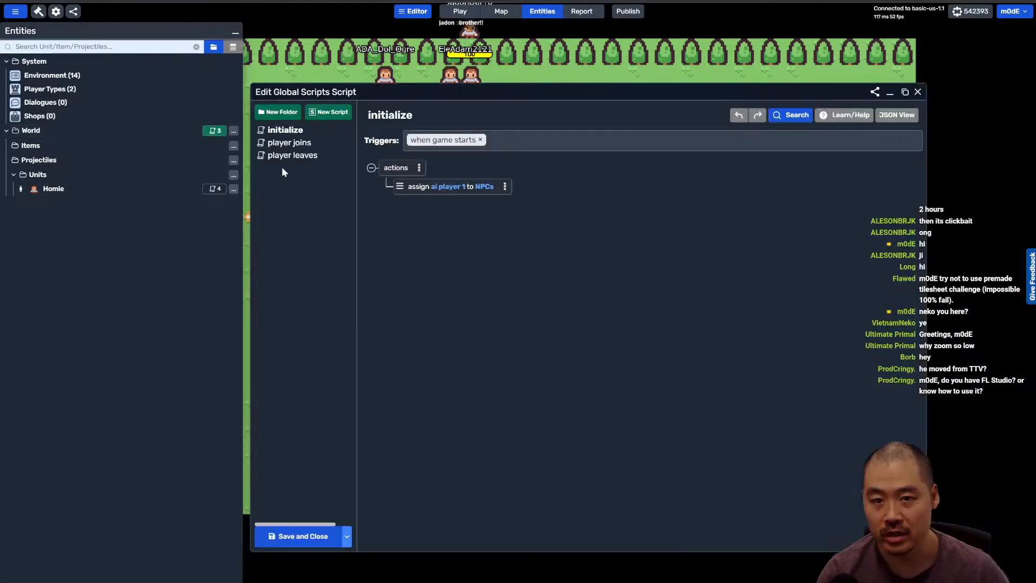
pyautogui.click(291, 143)
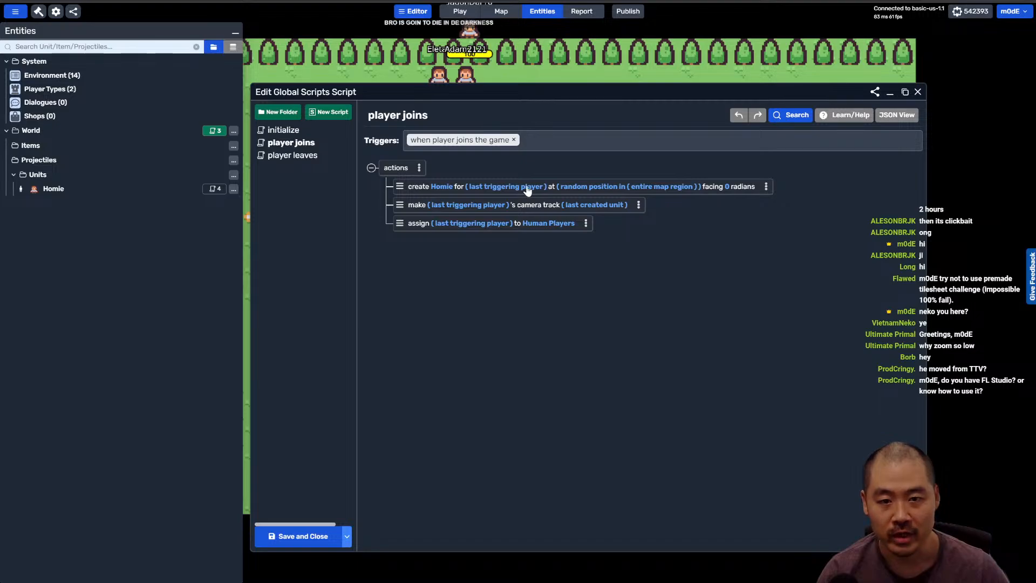
pyautogui.click(619, 188)
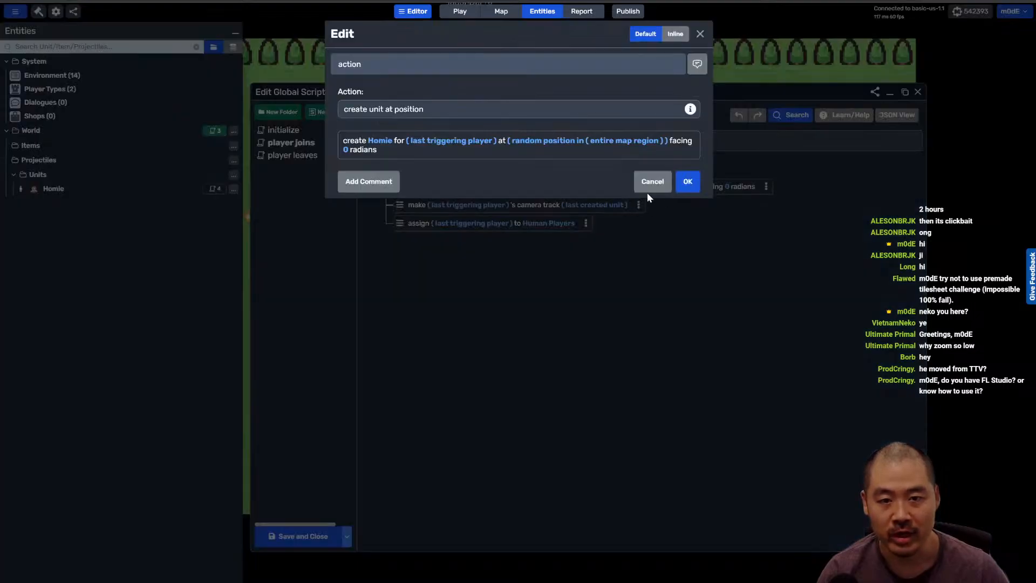
pyautogui.click(620, 144)
pyautogui.click(435, 136)
pyautogui.click(333, 92)
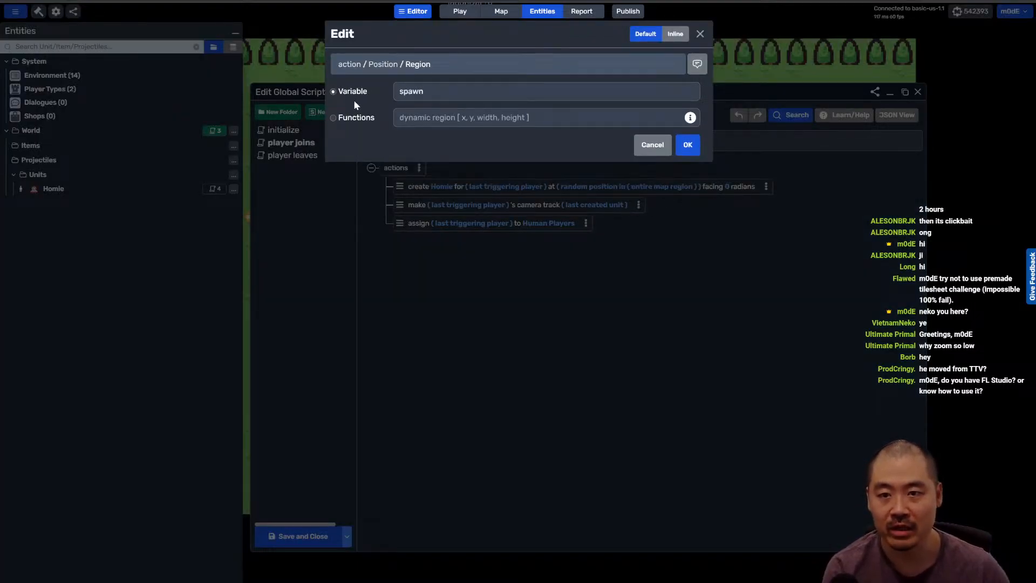
pyautogui.click(688, 145)
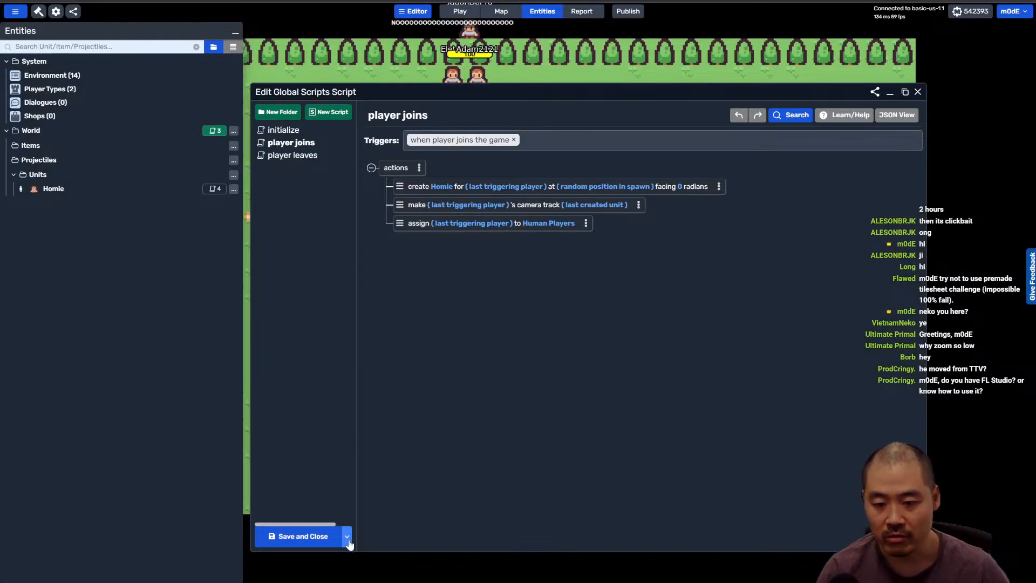
pyautogui.click(302, 557)
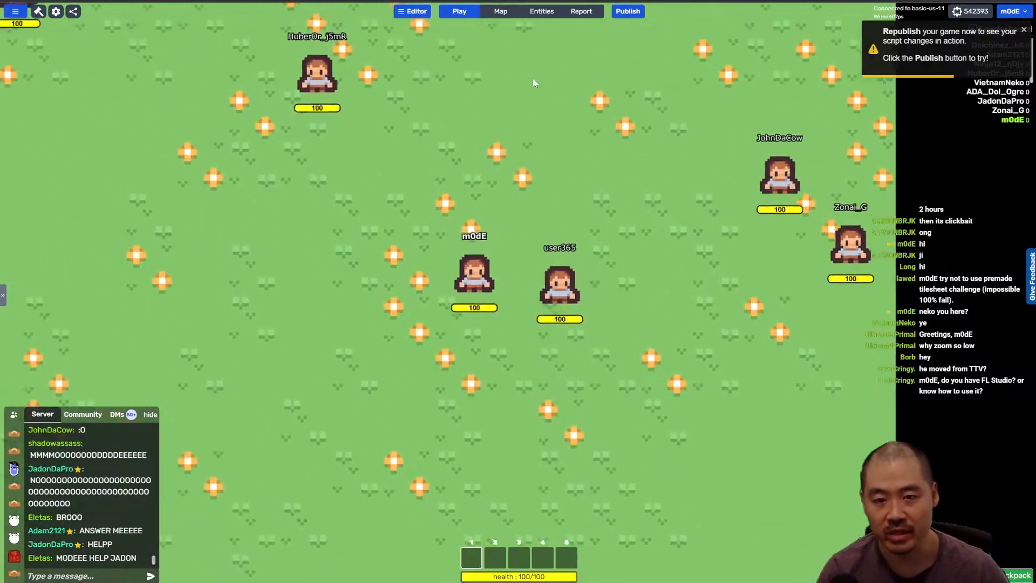
# Step: Rename the Homie unit as Adventurer
pyautogui.click(542, 11)
pyautogui.doubleClick(99, 189)
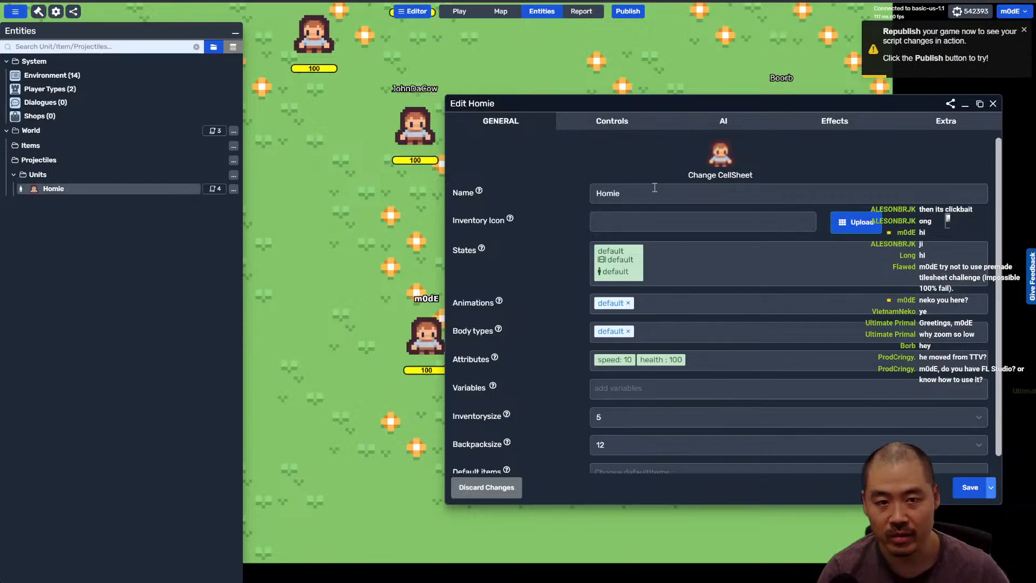
pyautogui.write('Warrior')
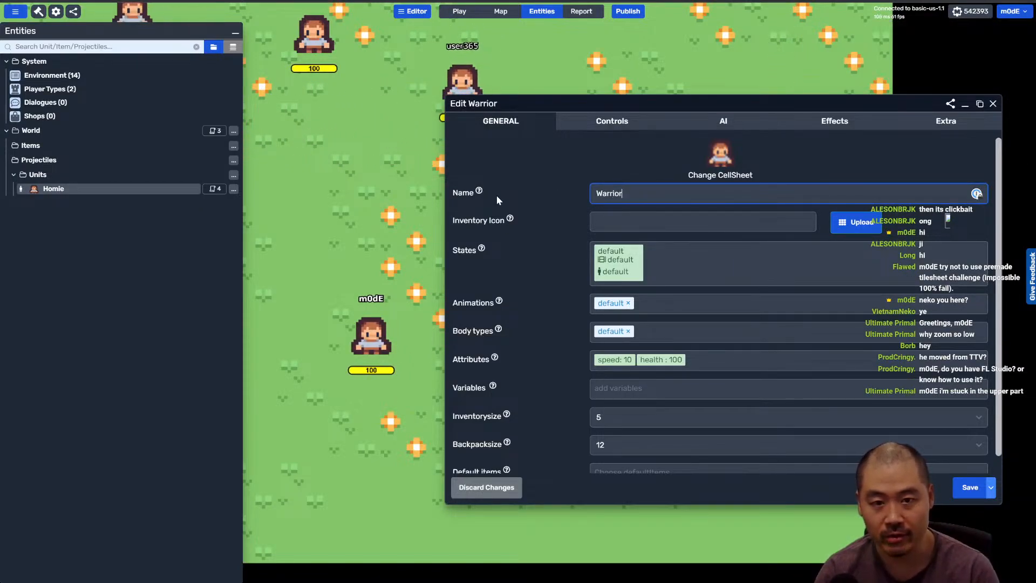
pyautogui.hotkey('ctrl', 'a')
pyautogui.write('Ad')
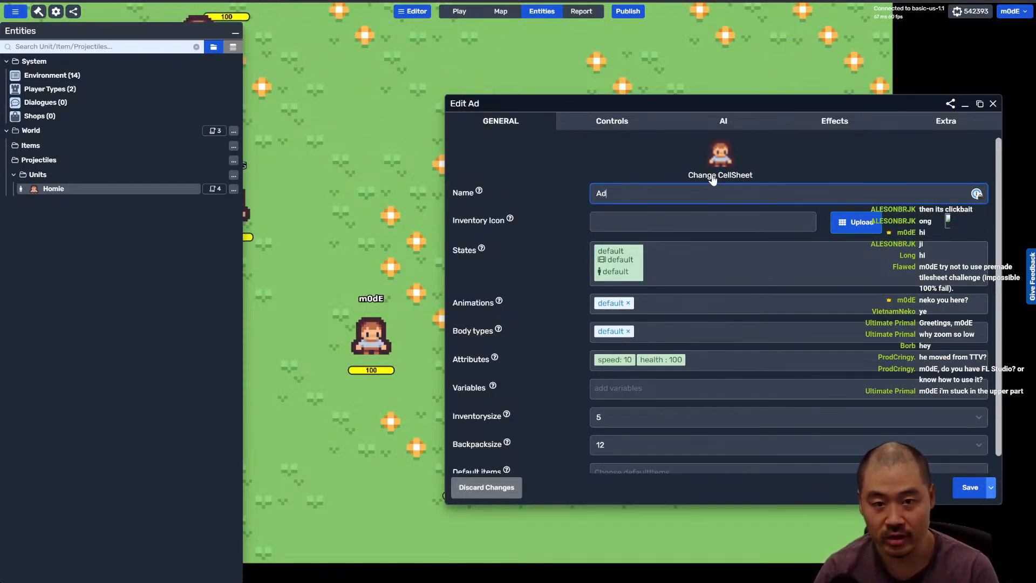
pyautogui.write('venturer')
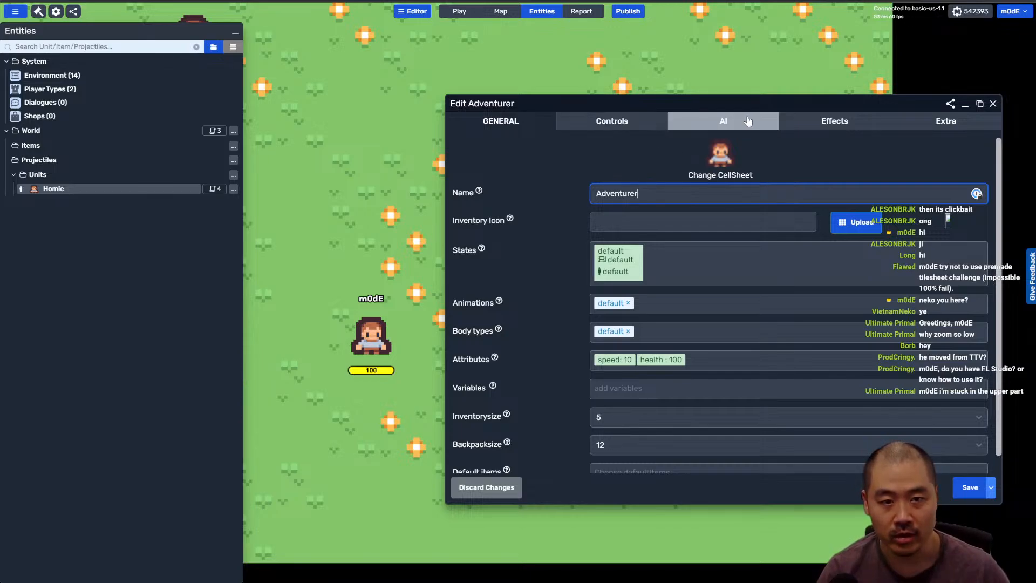
# Step: Set the unit's OnMove tween effect to Wobble and save the unit
pyautogui.click(793, 121)
pyautogui.scroll(-7, 579, 339)
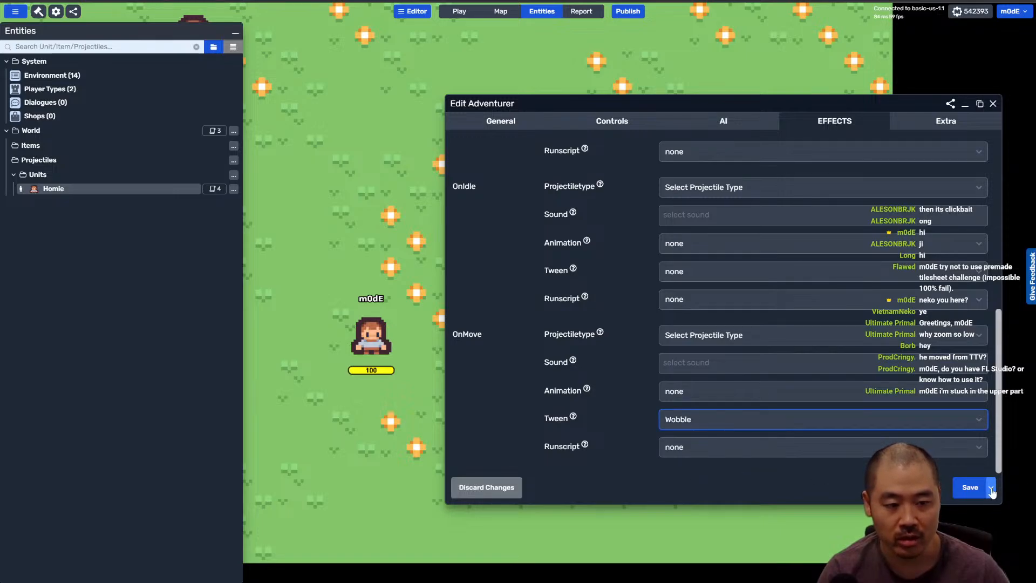
pyautogui.press('Escape')
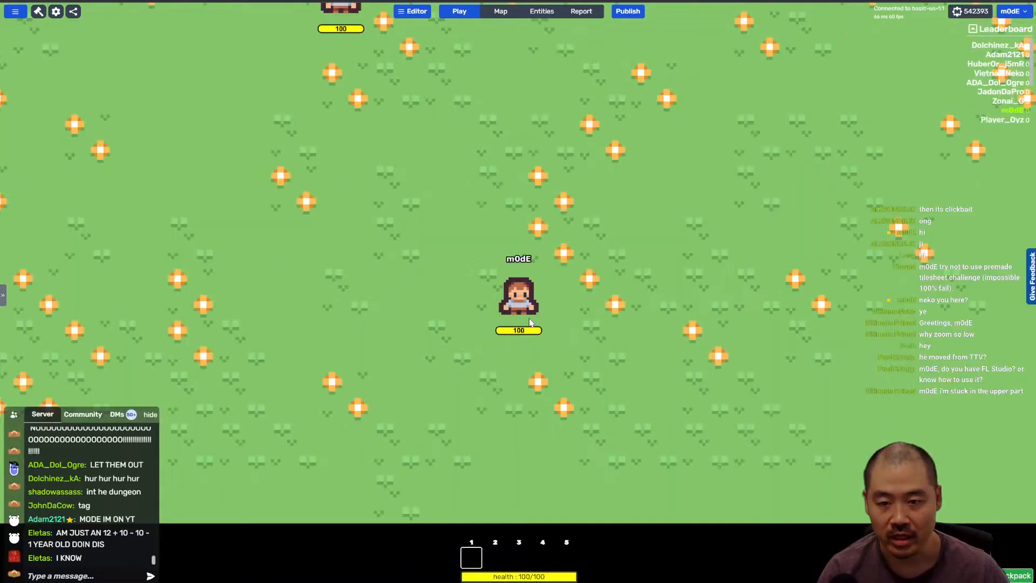
# Step: Playtest the unit's movement animation by walking the character around the grass and to the map's lower corner
pyautogui.press('a')
pyautogui.press('w')
pyautogui.press('d')
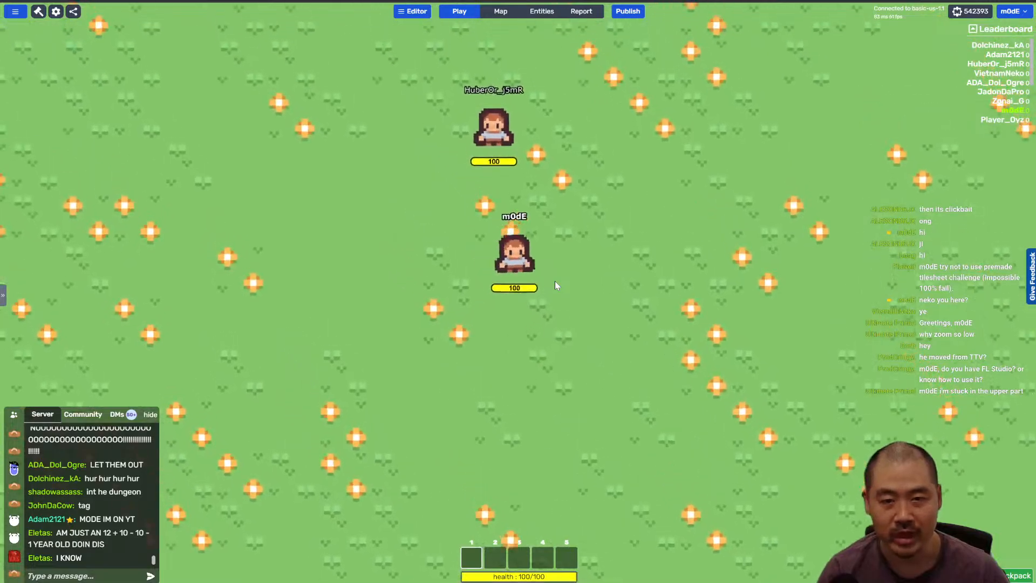
pyautogui.press('a')
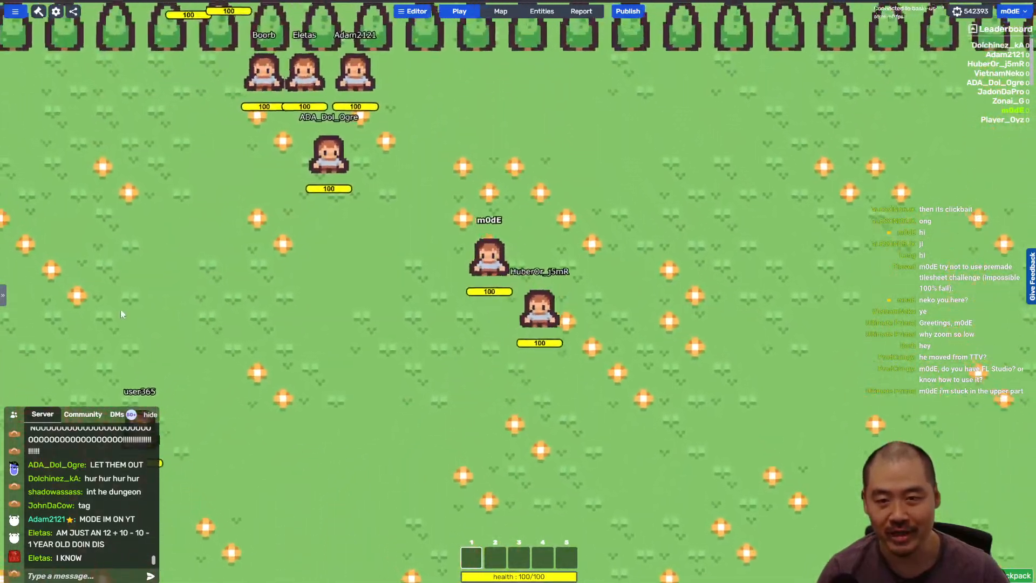
pyautogui.press('s')
pyautogui.press('d')
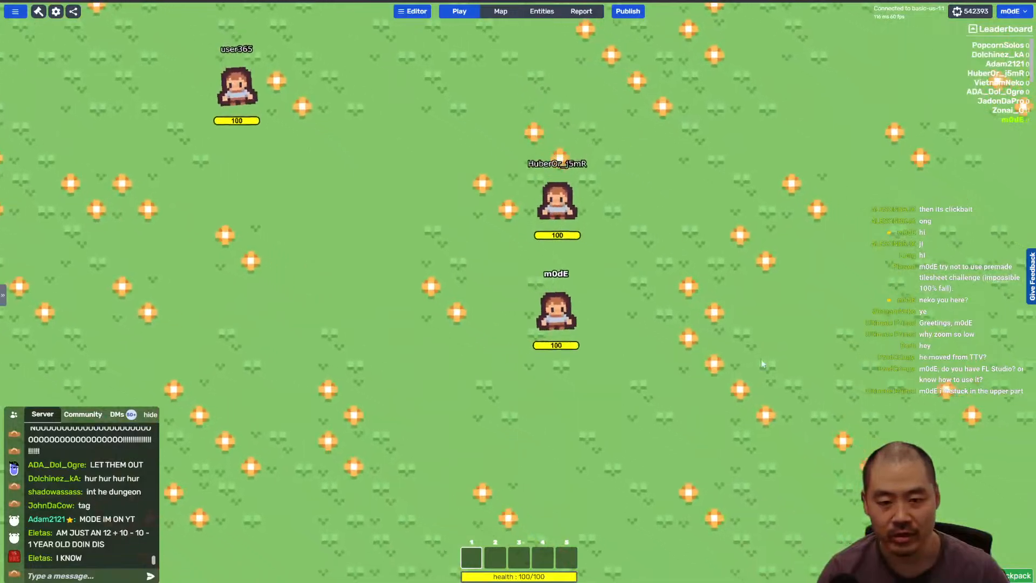
pyautogui.press('s')
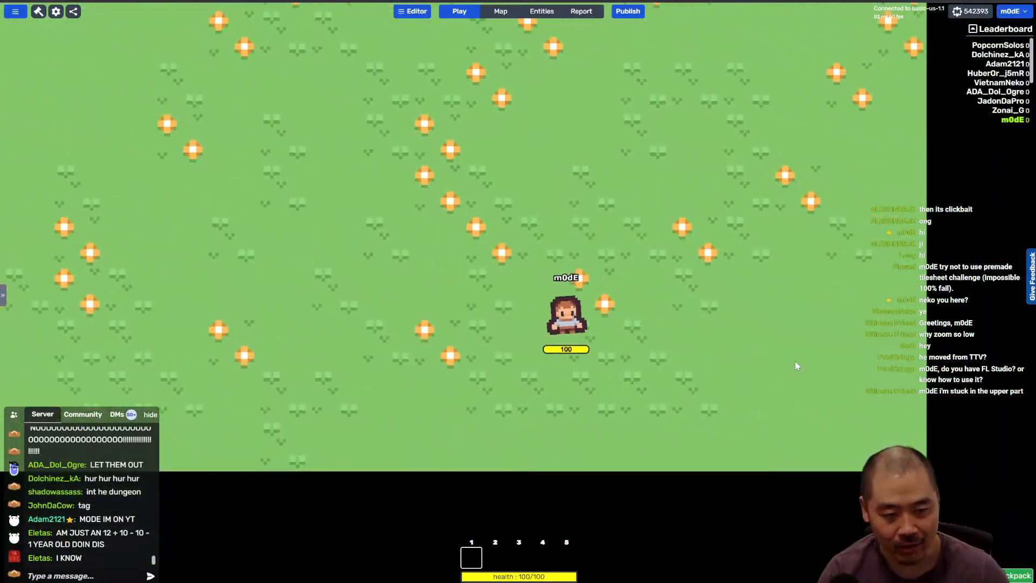
pyautogui.press('s')
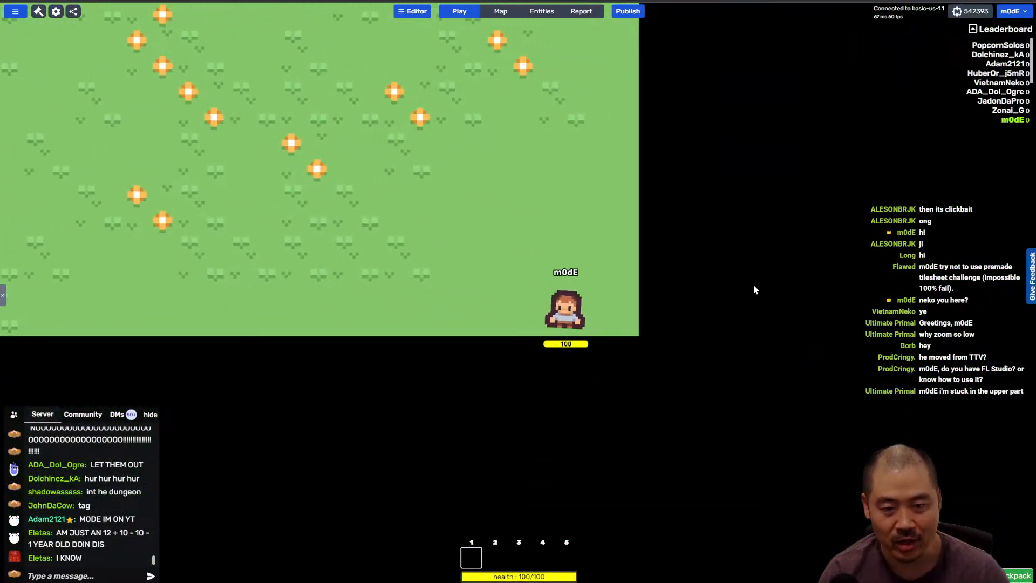
# Step: Turn on Use Camera Bounds in the game's UI settings and save the settings
pyautogui.press('a')
pyautogui.press('w')
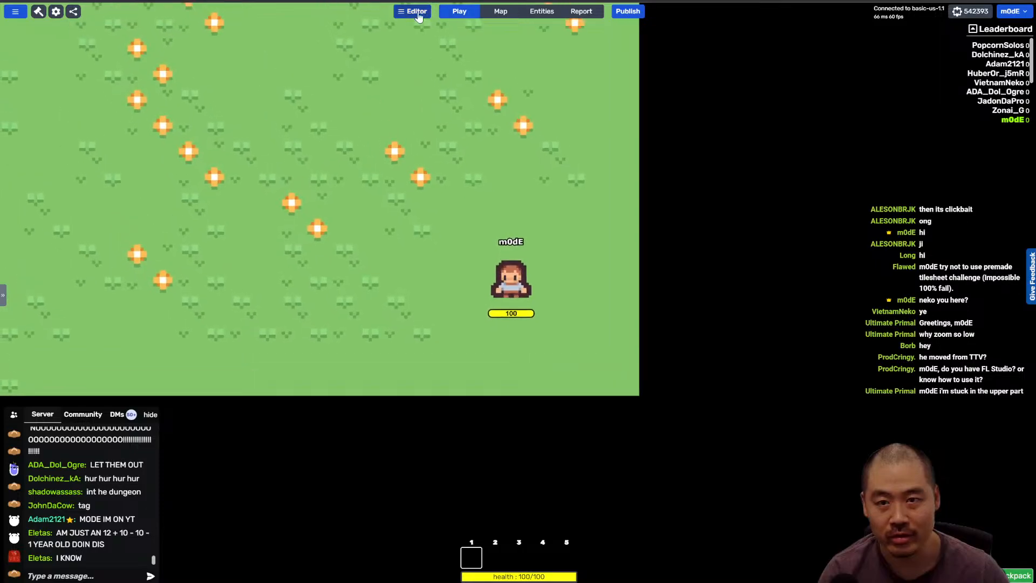
pyautogui.click(417, 11)
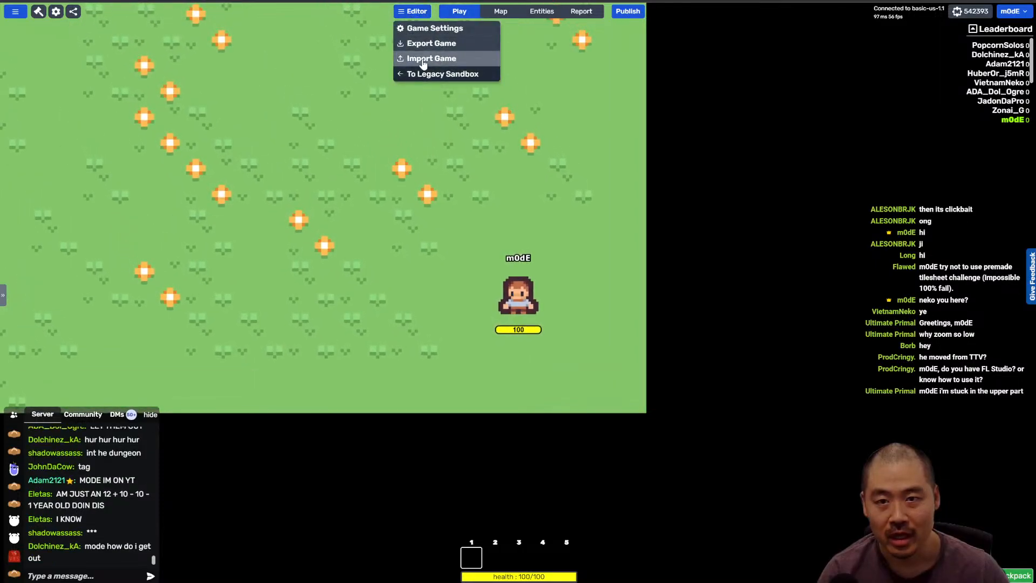
pyautogui.click(421, 28)
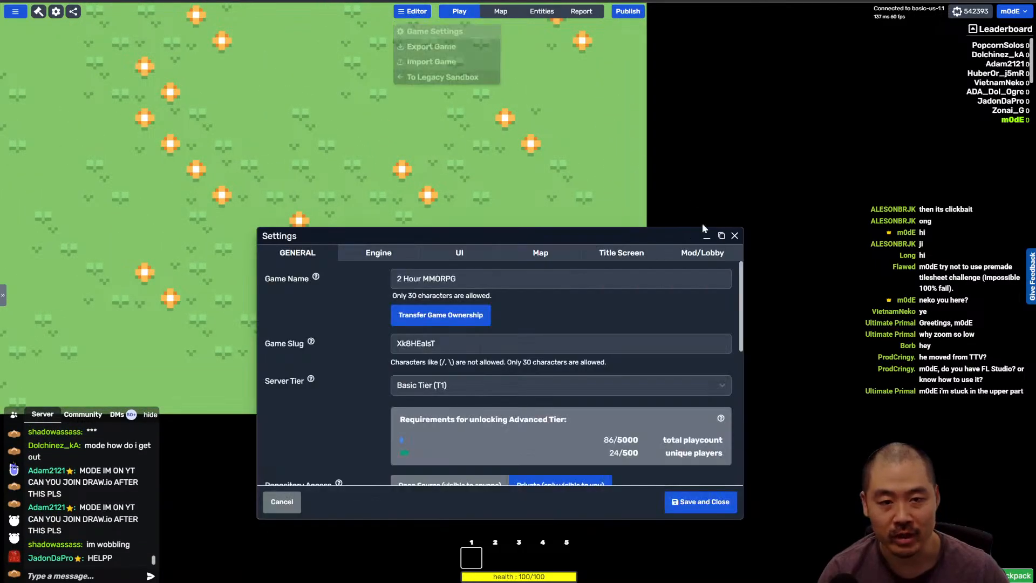
pyautogui.click(465, 257)
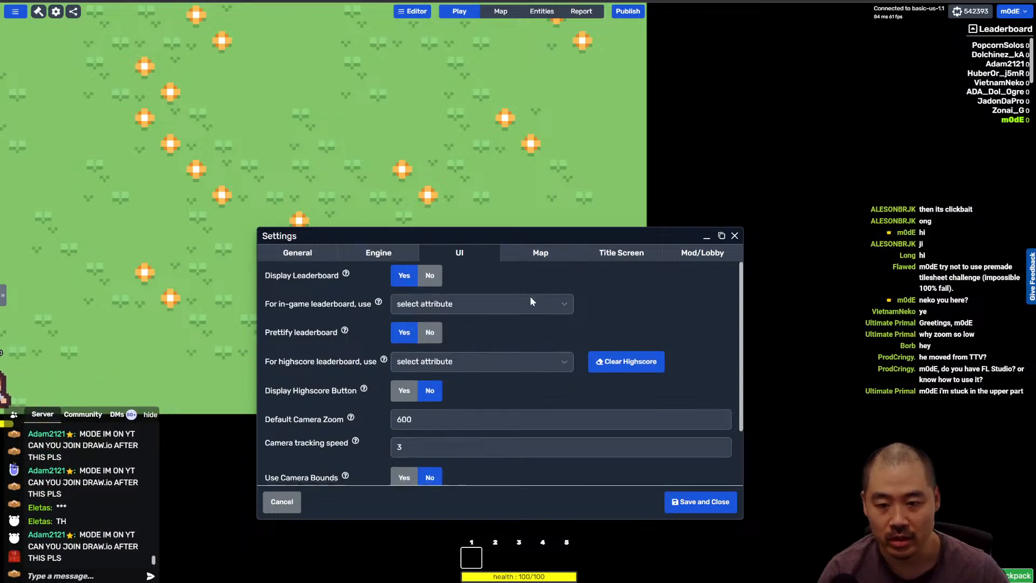
pyautogui.scroll(-2, 526, 313)
pyautogui.click(403, 409)
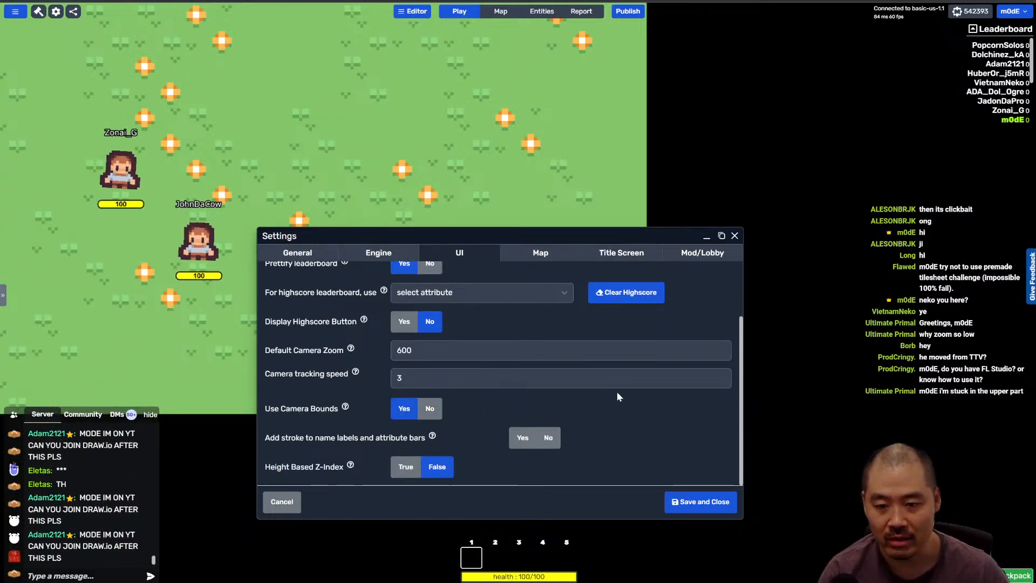
pyautogui.click(700, 502)
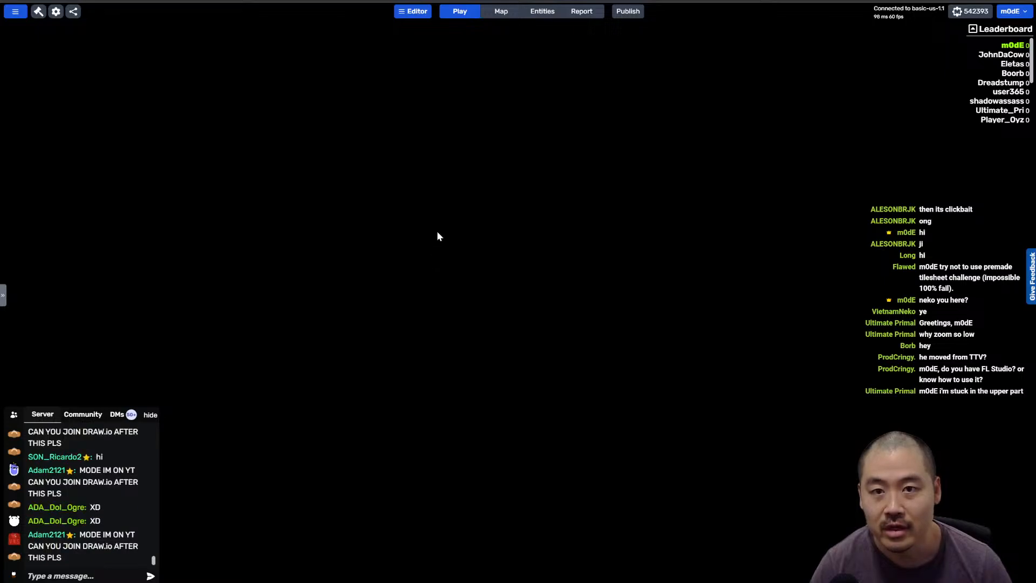
# Step: Examine where the players are standing across the grass area and the dungeon area above it
pyautogui.press('m')
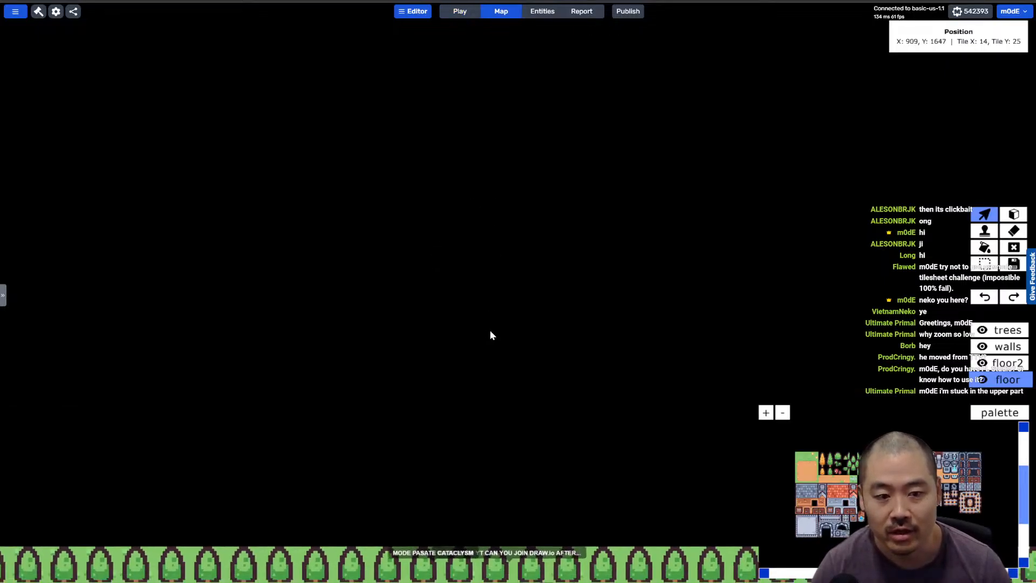
pyautogui.press('m')
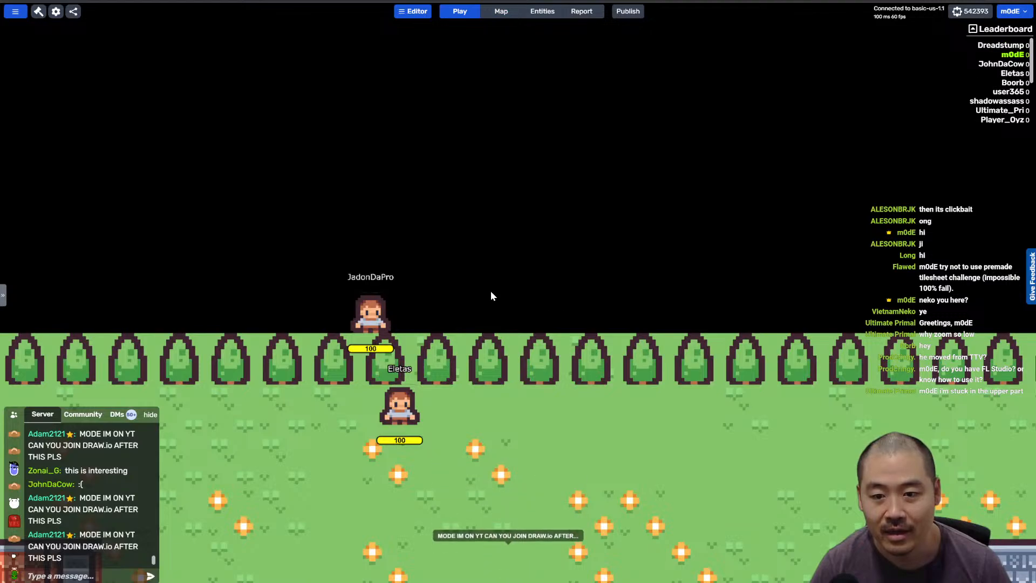
pyautogui.press('m')
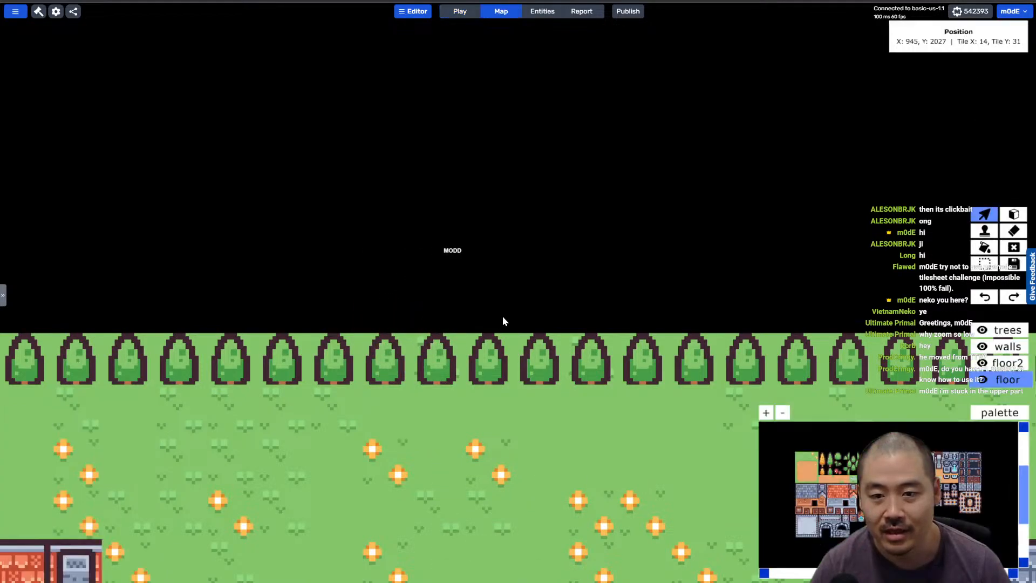
pyautogui.press('e')
pyautogui.scroll(-3, 502, 321)
pyautogui.scroll(-3, 507, 344)
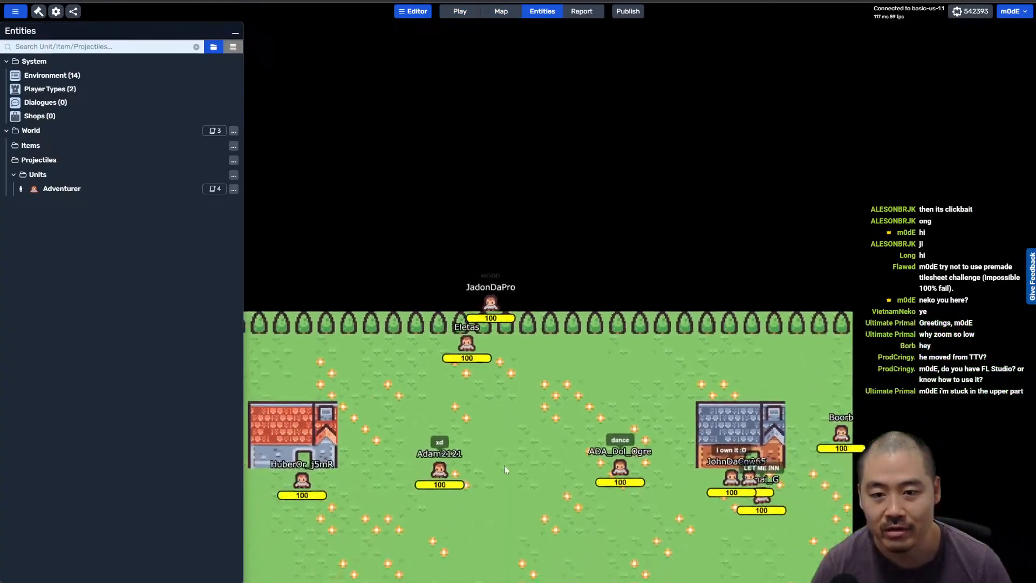
pyautogui.moveTo(534, 90); pyautogui.dragTo(542, 422, button='right')
pyautogui.moveTo(535, 185); pyautogui.dragTo(554, 430, button='right')
pyautogui.moveTo(564, 357); pyautogui.dragTo(540, 294, button='right')
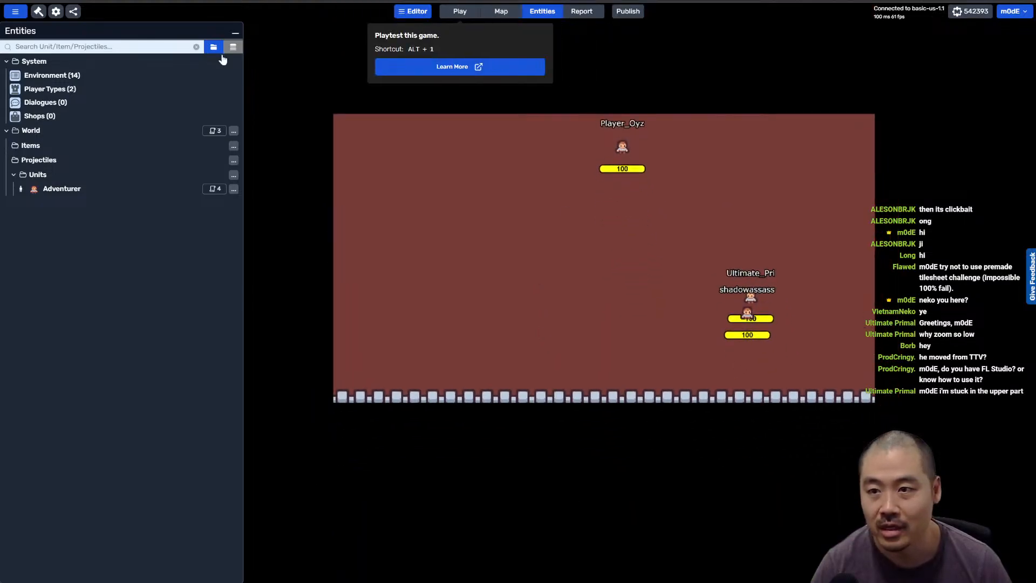
# Step: Review the global player joins script and check the spawn region's location in the map's grass area
pyautogui.click(214, 130)
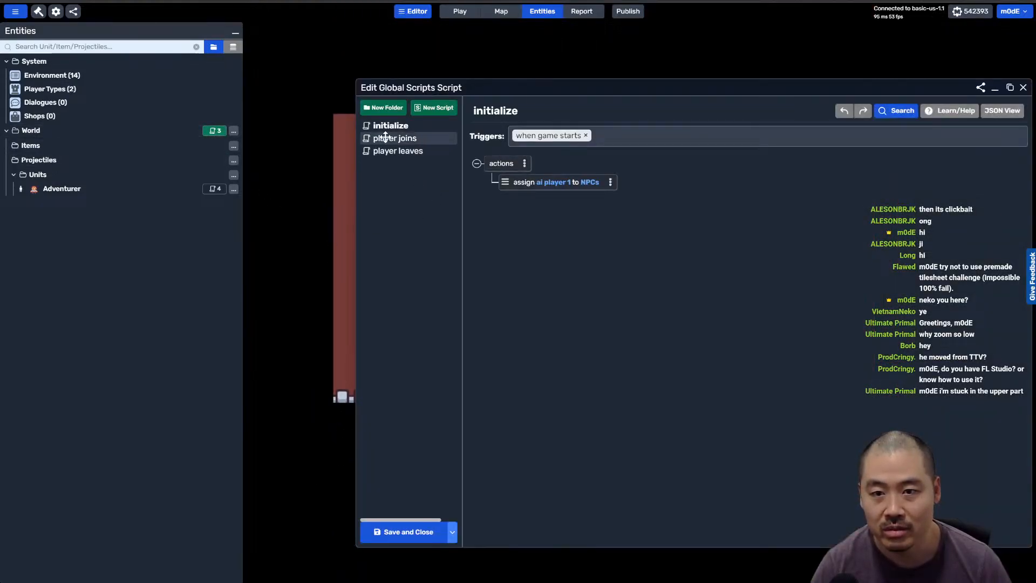
pyautogui.click(386, 138)
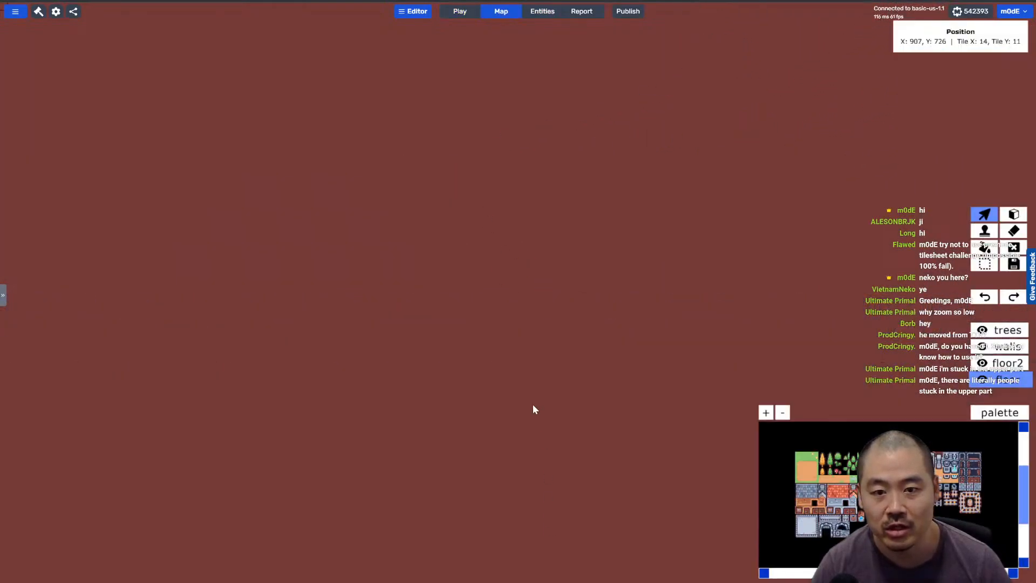
pyautogui.scroll(-5, 533, 405)
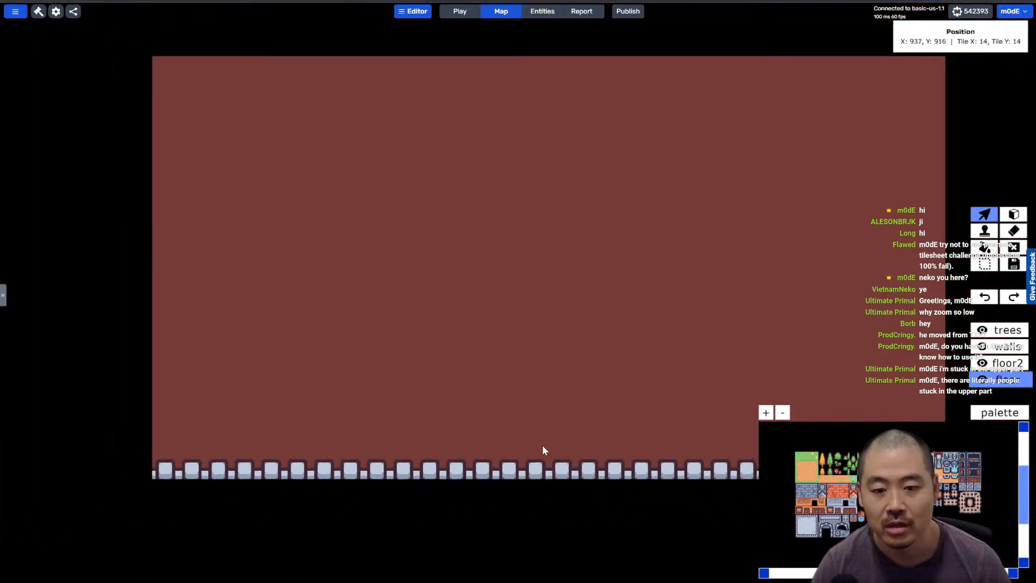
pyautogui.moveTo(542, 448); pyautogui.dragTo(511, 216, button='right')
pyautogui.moveTo(510, 423); pyautogui.dragTo(496, 135, button='right')
pyautogui.moveTo(535, 273); pyautogui.dragTo(527, 102, button='right')
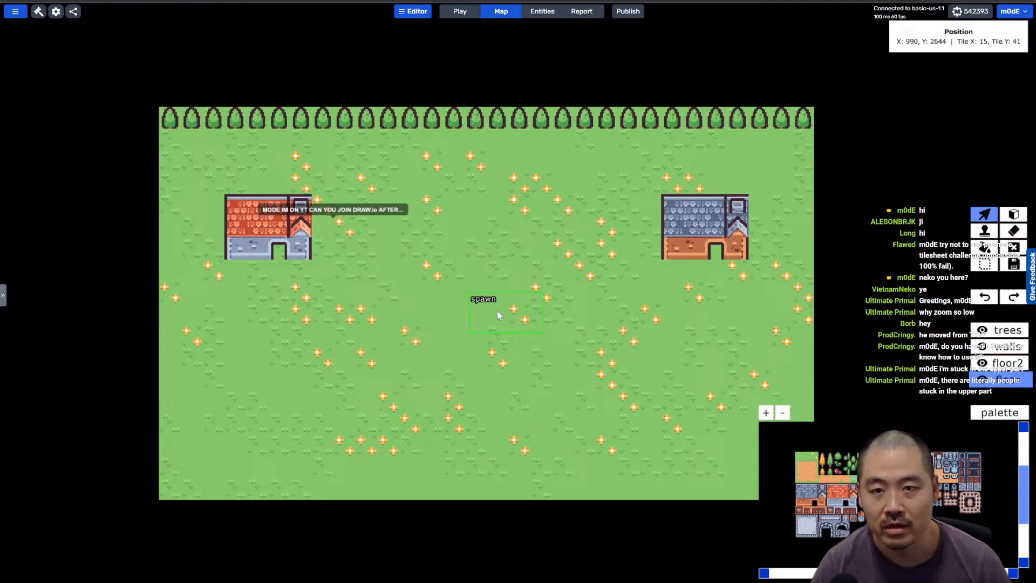
# Step: Return to play mode and reload the game page
pyautogui.press('Tab')
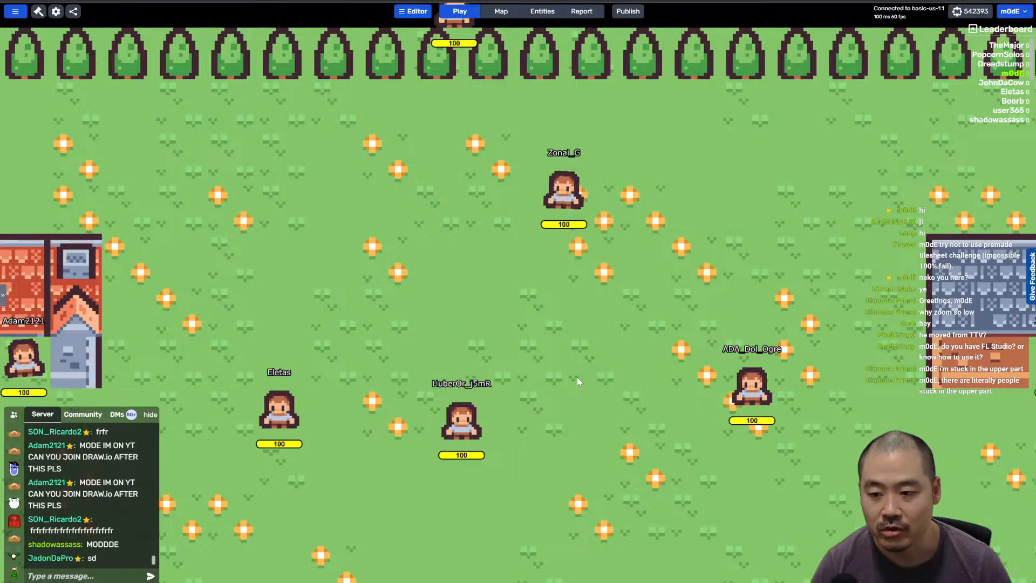
pyautogui.press('F5')
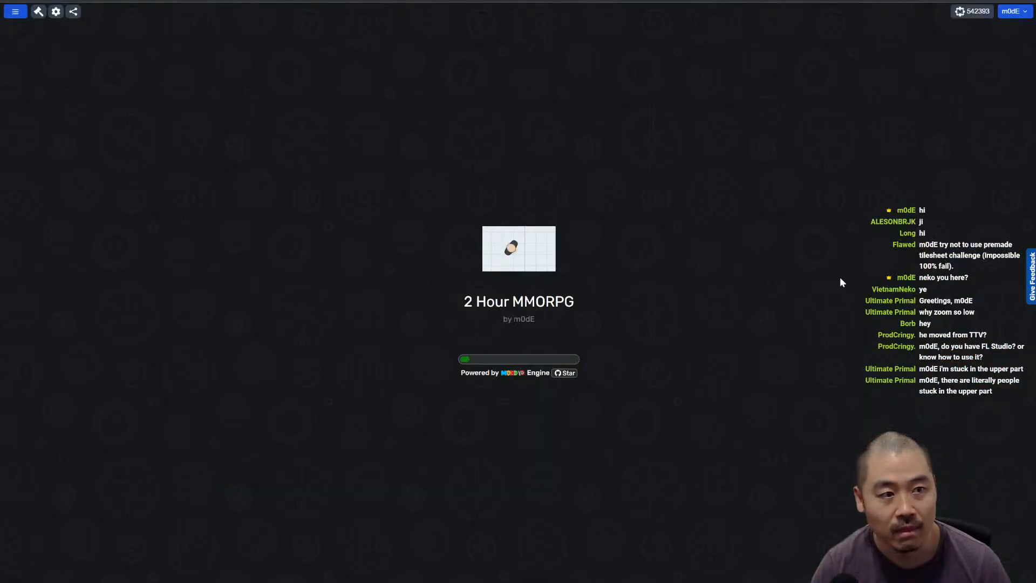
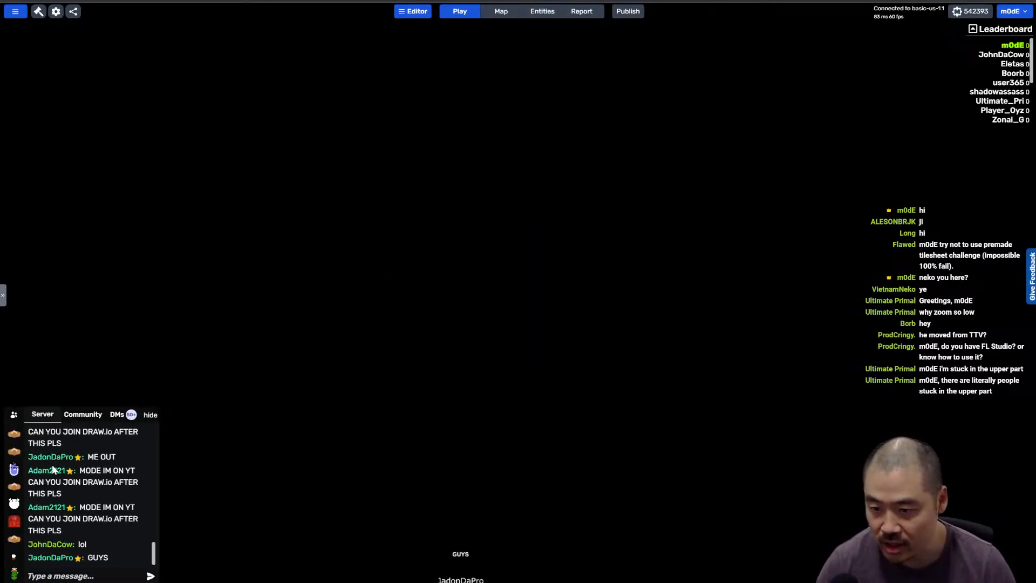
pyautogui.click(45, 448)
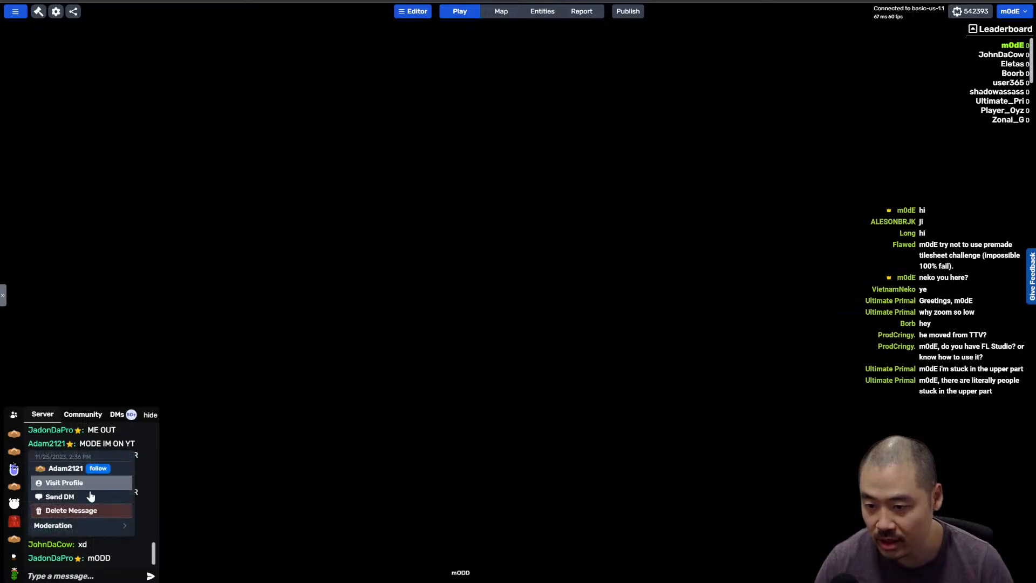
pyautogui.moveTo(85, 528)
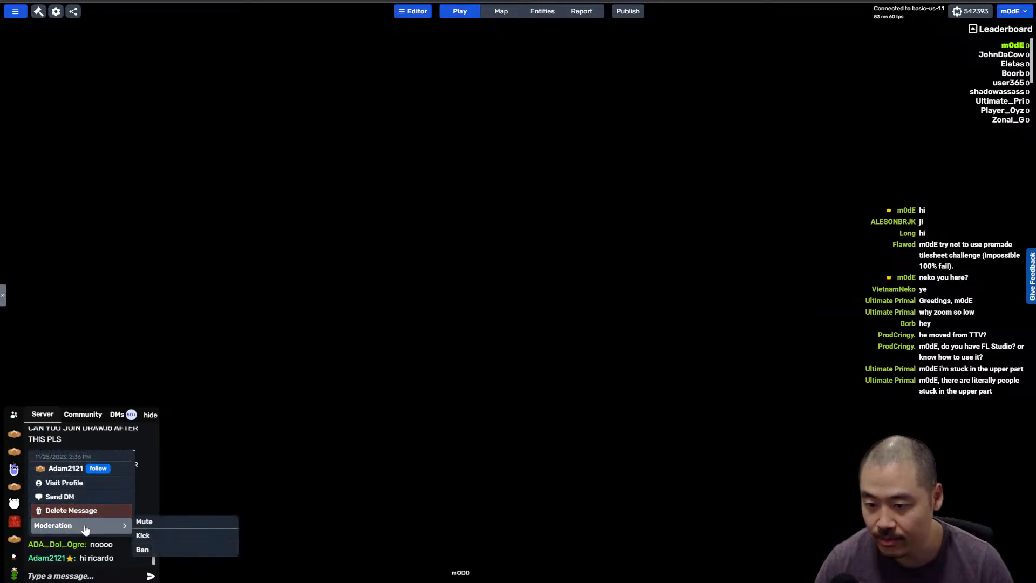
pyautogui.click(325, 460)
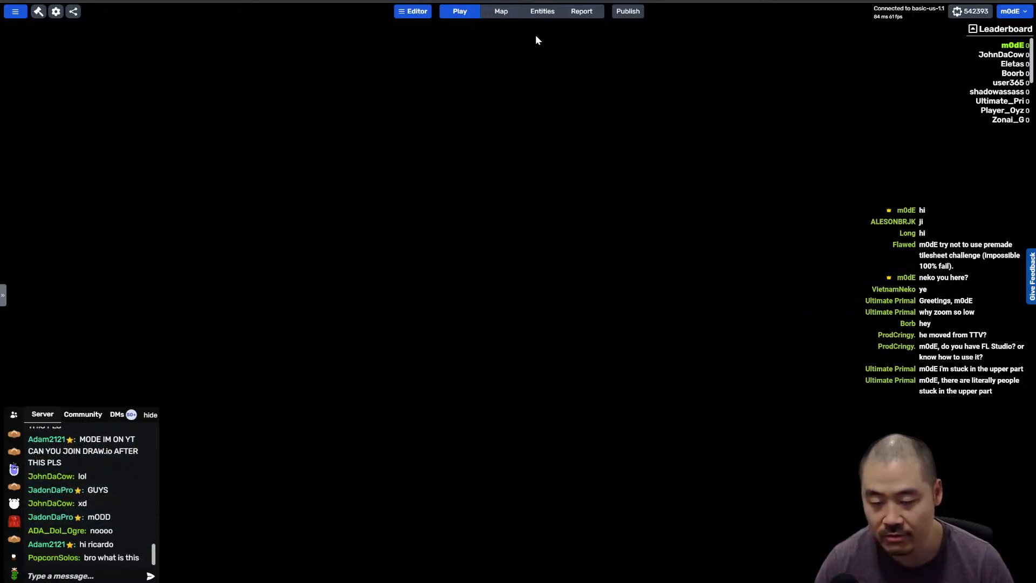
# Step: Publish the current version of the game and rejoin it
pyautogui.click(628, 11)
pyautogui.click(691, 393)
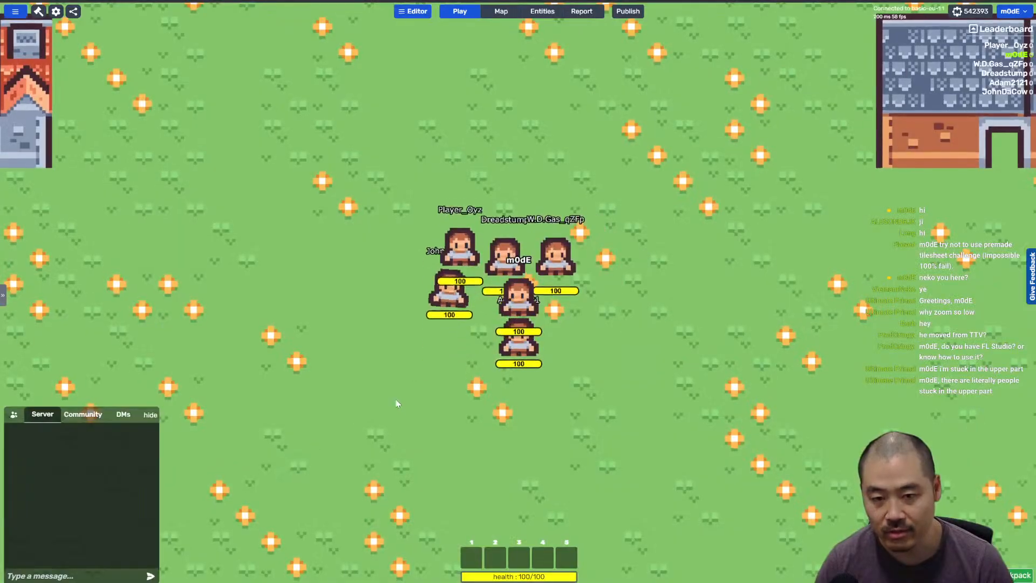
# Step: Playtest the spawn point and camera bounds by walking the character between the tree line, the lower grass and the two houses
pyautogui.press('w')
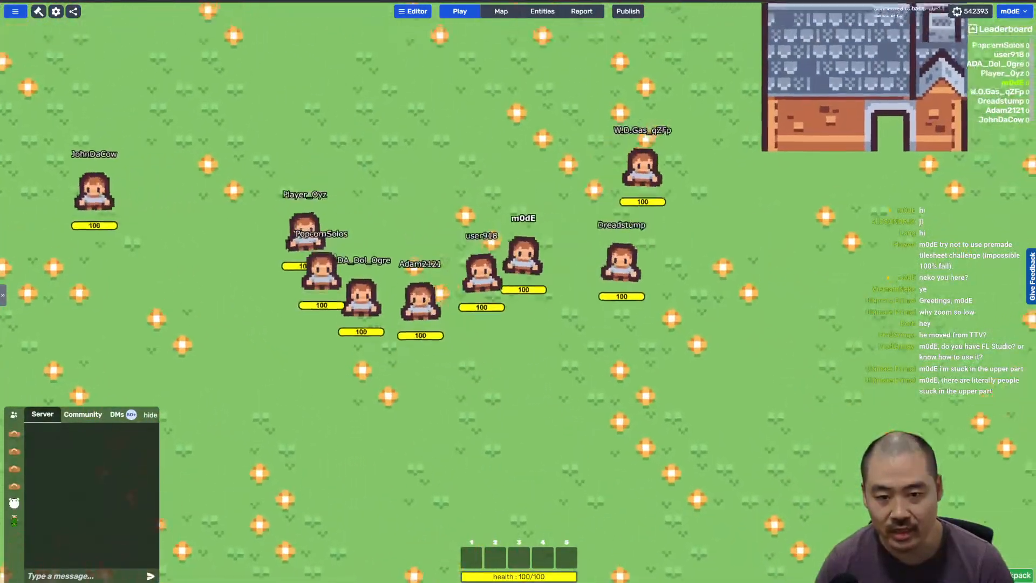
pyautogui.press('d')
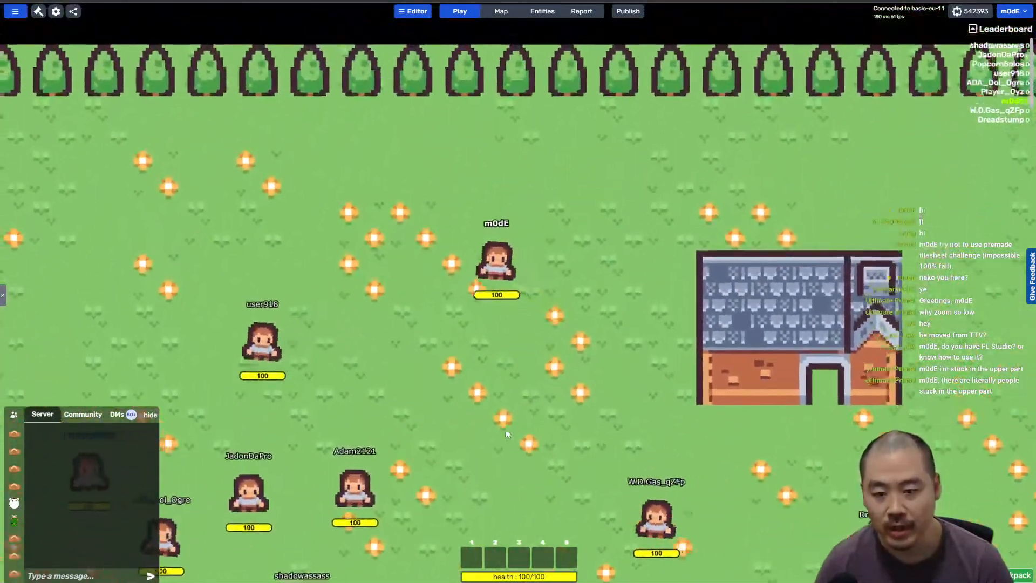
pyautogui.press('a')
pyautogui.press('s')
pyautogui.press('a')
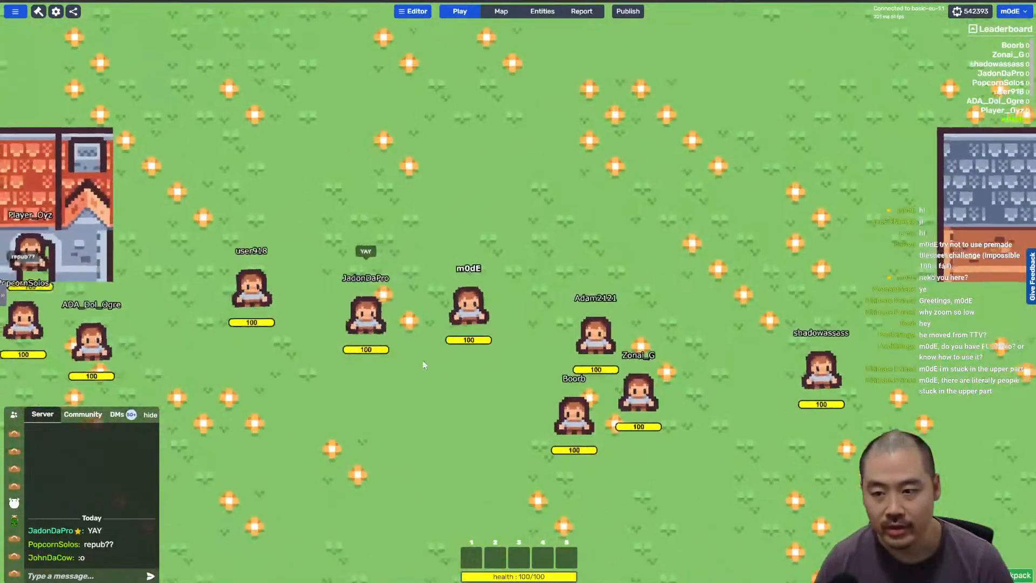
pyautogui.press('w')
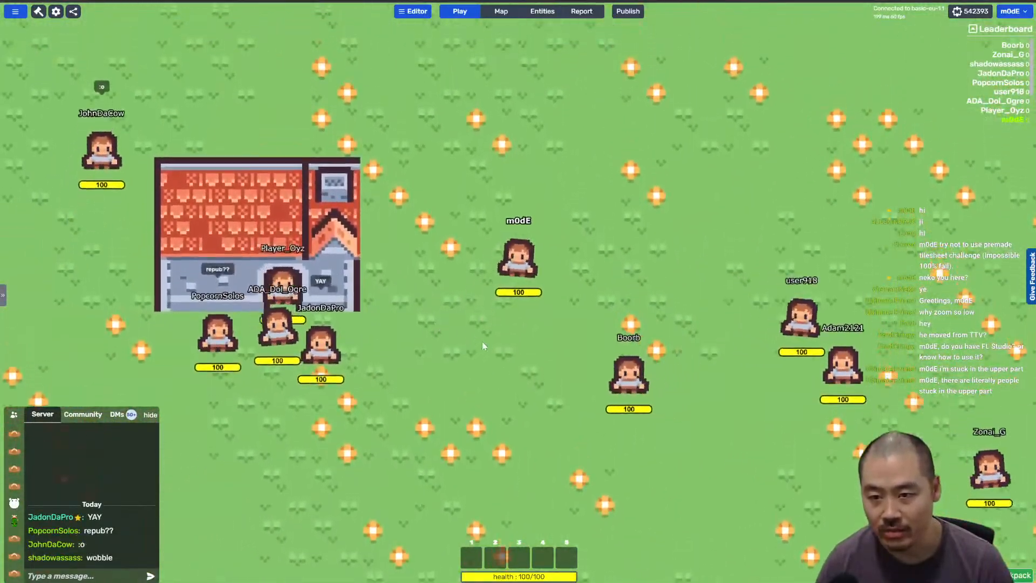
pyautogui.press('a')
pyautogui.press('s')
pyautogui.press('d')
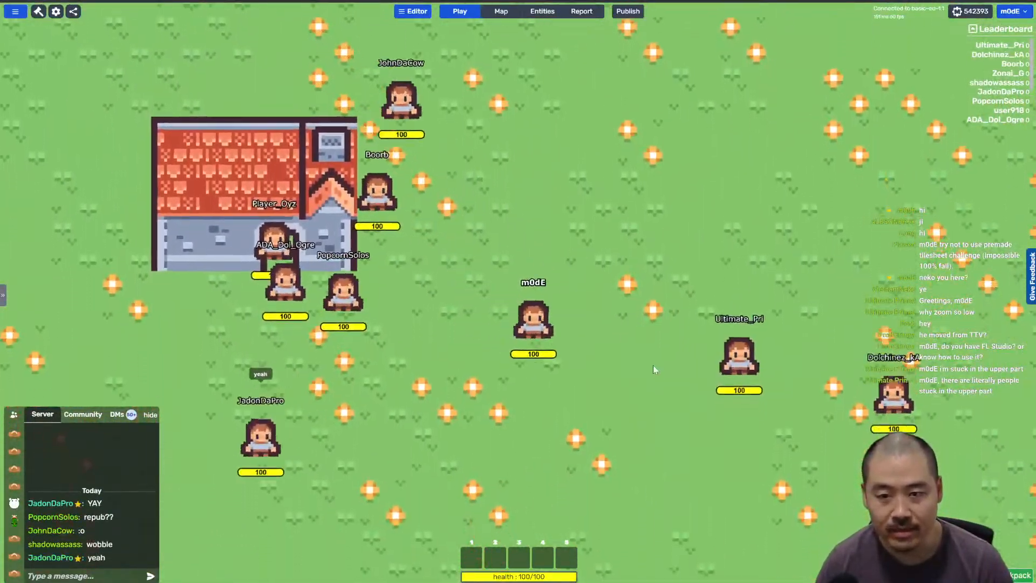
pyautogui.press('d')
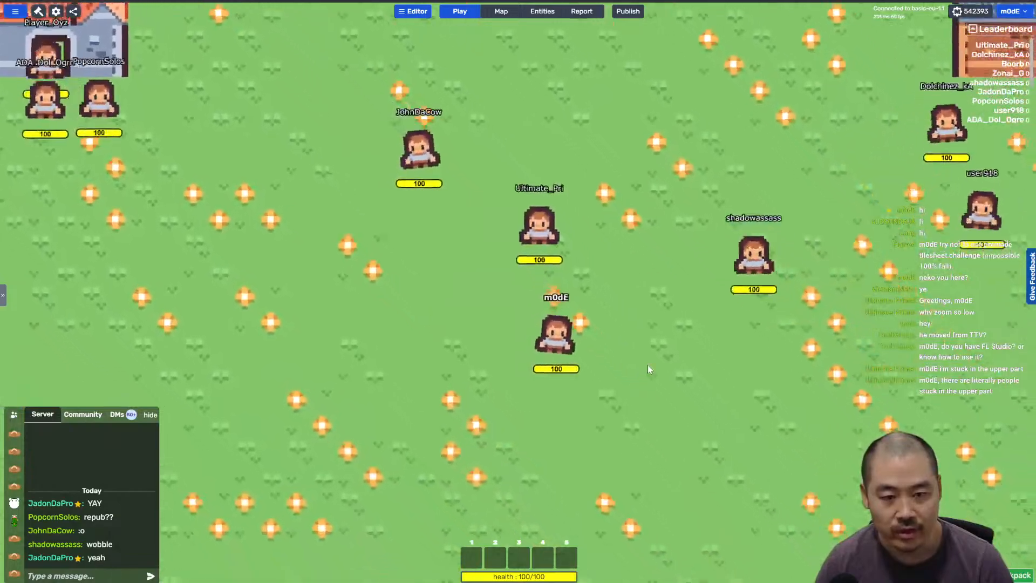
pyautogui.press('s')
pyautogui.press('d')
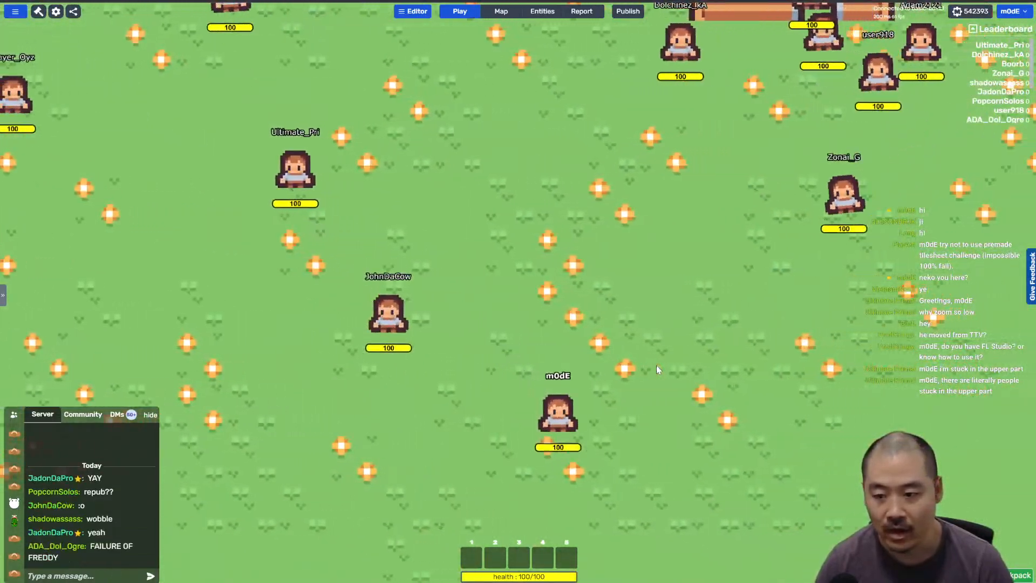
pyautogui.press('w')
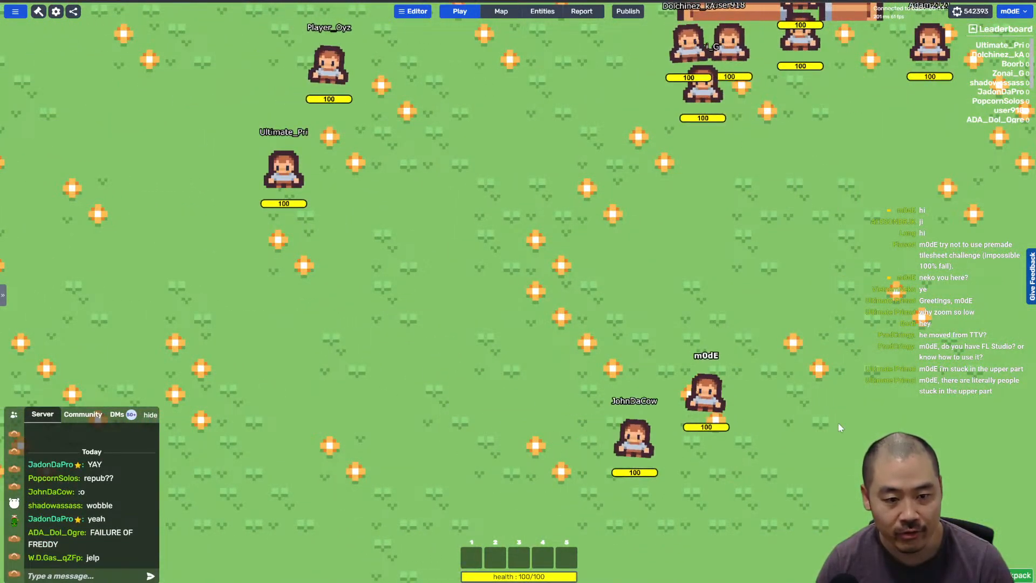
pyautogui.press('d')
pyautogui.press('w')
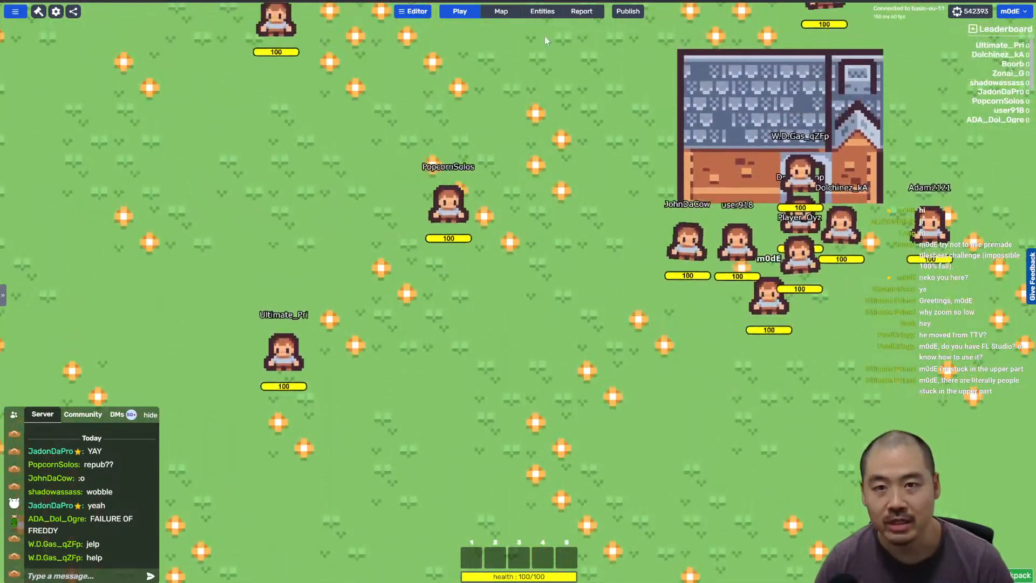
# Step: Paint a column of dense tree tiles along the map's east edge on the walls layer
pyautogui.click(501, 11)
pyautogui.press('-')
pyautogui.press('-')
pyautogui.press('-')
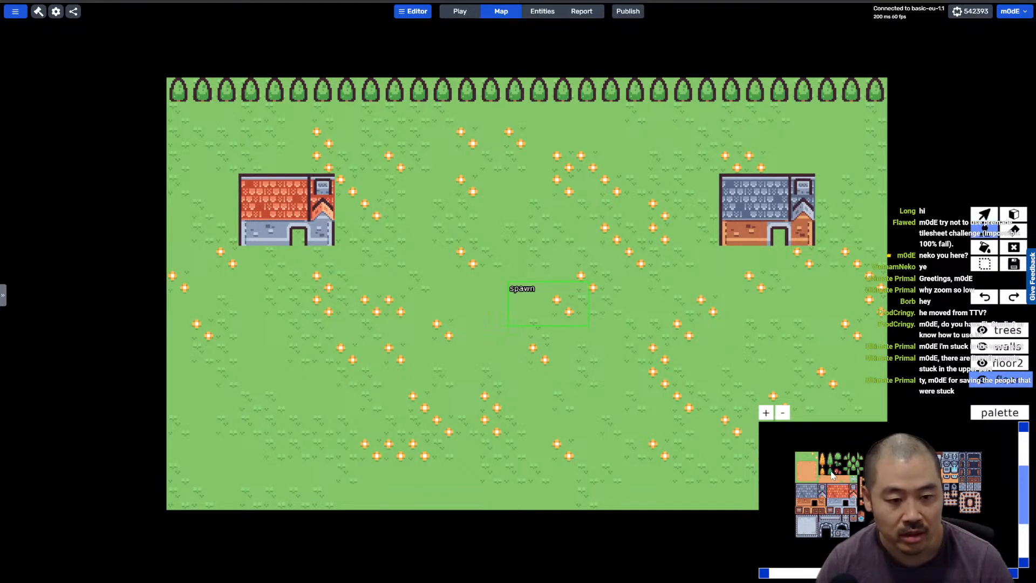
pyautogui.scroll(1, 854, 468)
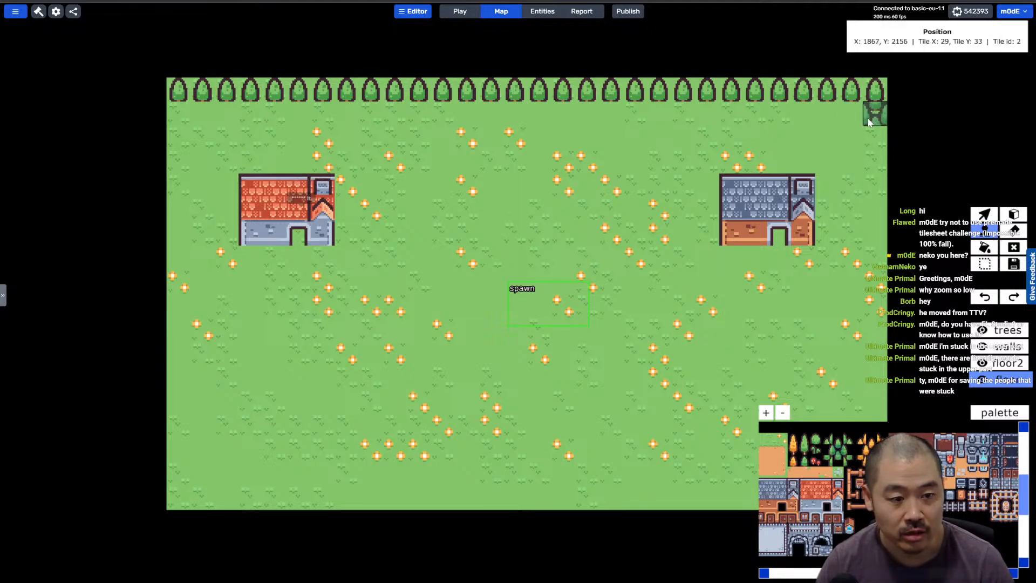
pyautogui.click(1016, 347)
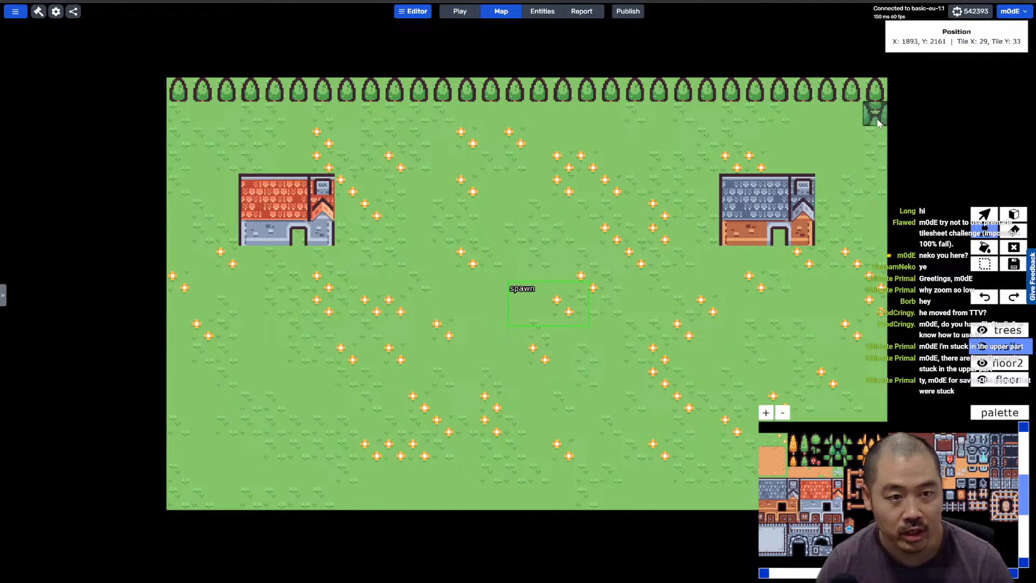
pyautogui.press('s')
pyautogui.press('d')
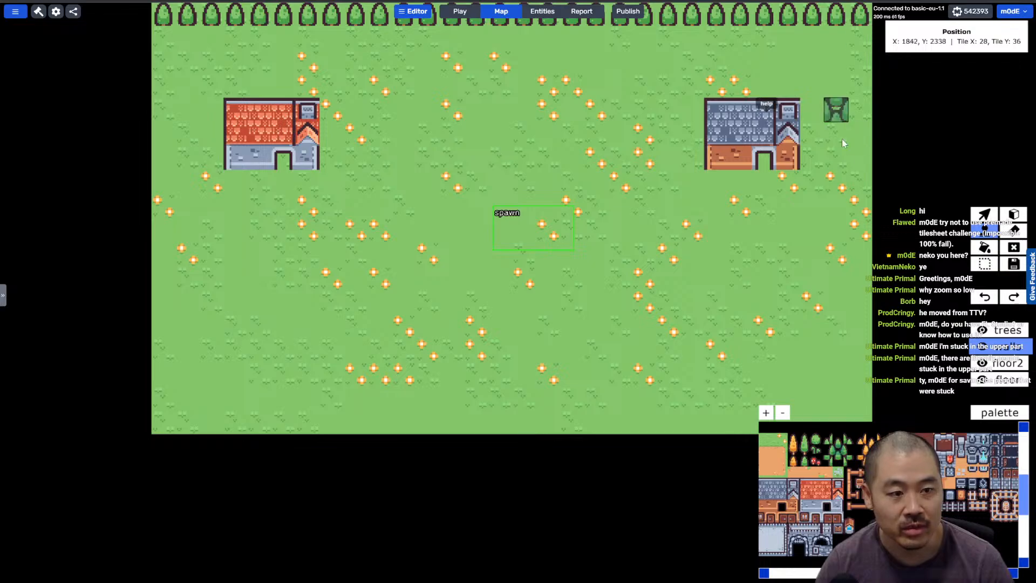
pyautogui.click(1004, 367)
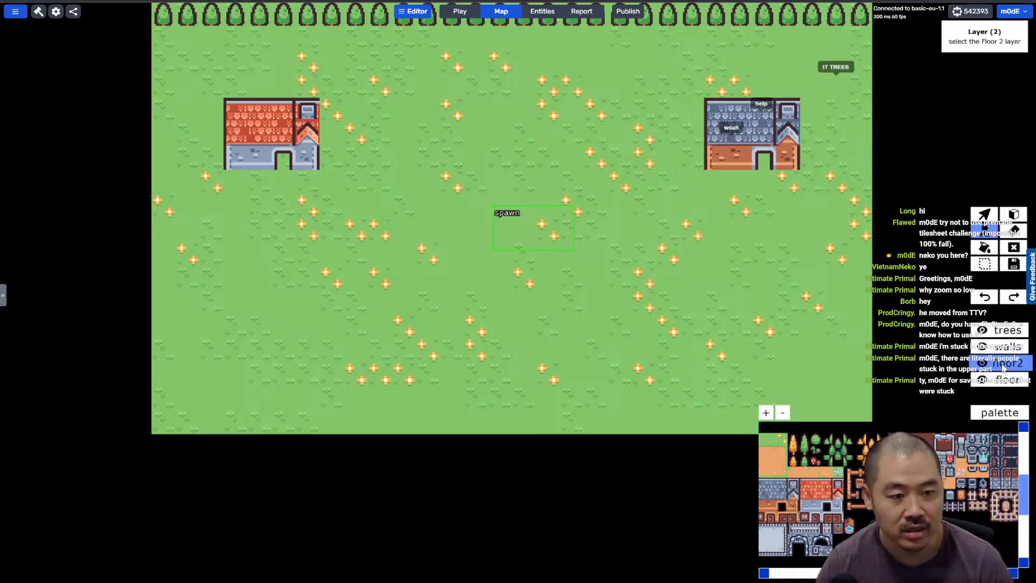
pyautogui.click(1000, 351)
pyautogui.scroll(4, 833, 450)
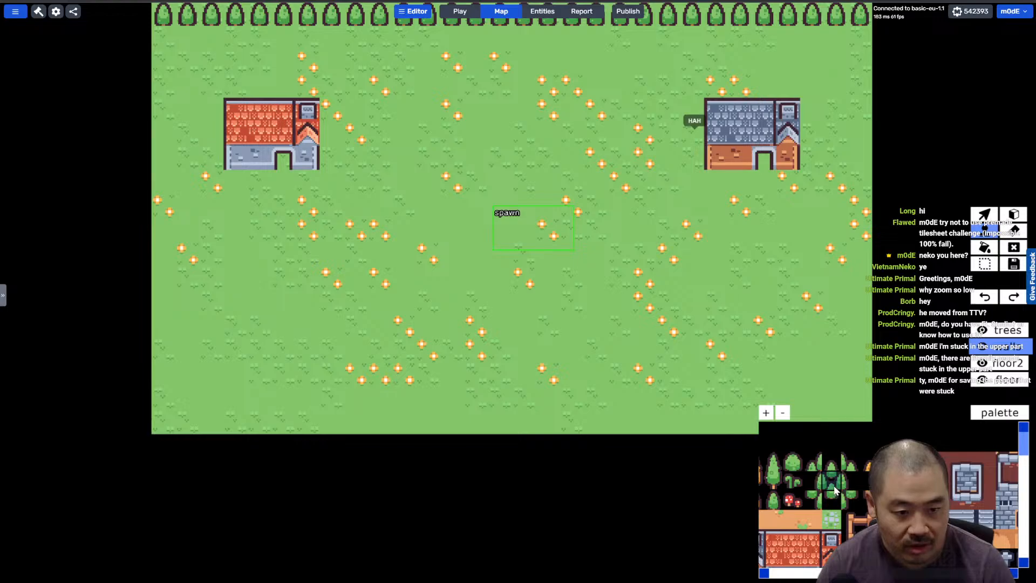
pyautogui.click(834, 487)
pyautogui.moveTo(863, 39); pyautogui.dragTo(872, 408)
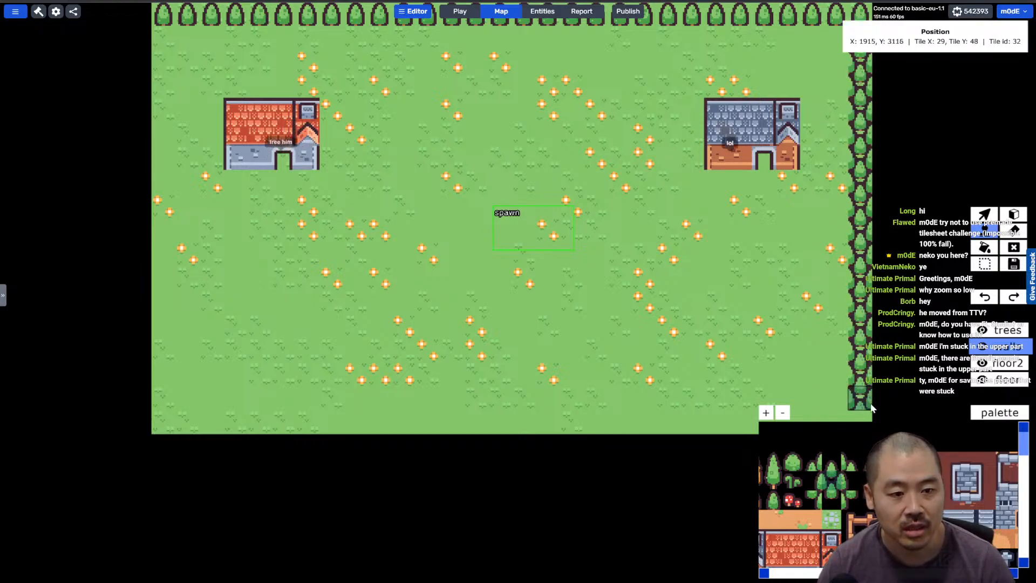
# Step: Paint a row of dense tree tiles along the map's south edge on the walls layer
pyautogui.moveTo(744, 324); pyautogui.dragTo(761, 233, button='right')
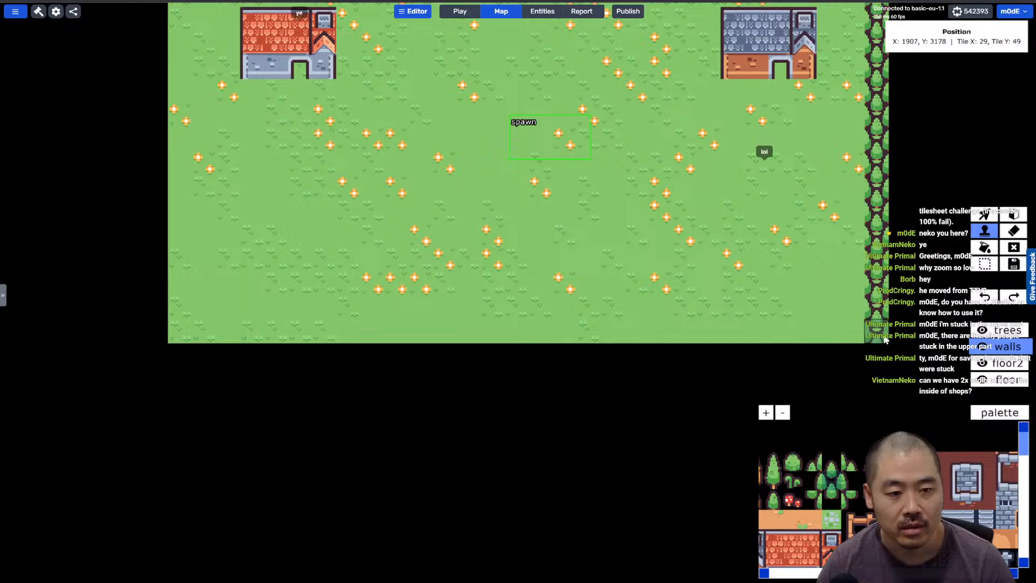
pyautogui.moveTo(882, 339); pyautogui.dragTo(604, 336)
pyautogui.moveTo(594, 336); pyautogui.dragTo(702, 330, button='right')
pyautogui.moveTo(687, 330); pyautogui.dragTo(507, 332)
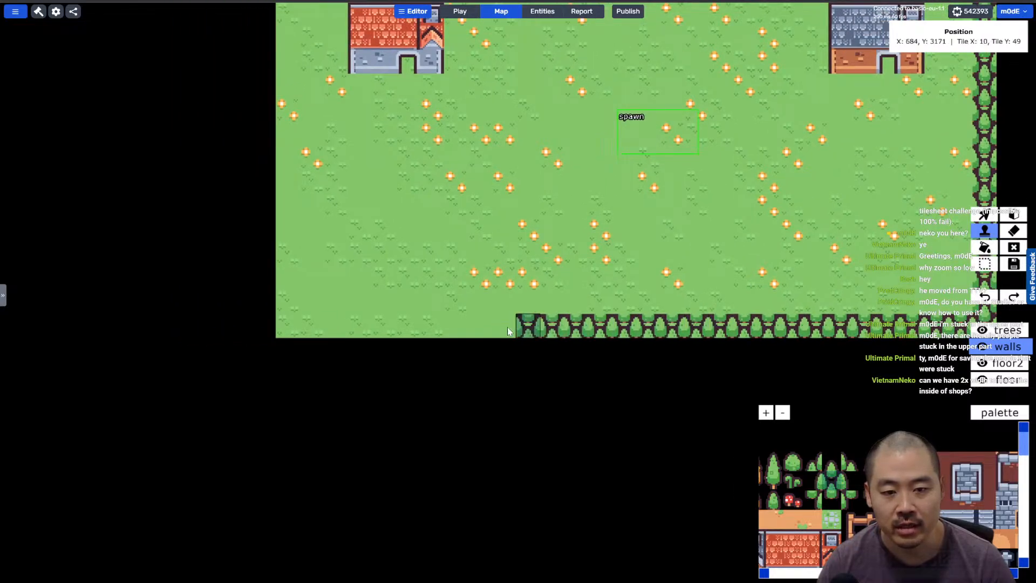
pyautogui.moveTo(299, 320); pyautogui.dragTo(286, 324)
# Step: Paint a column of dense tree tiles along the map's west edge and replace the north edge's trees with them
pyautogui.moveTo(337, 228); pyautogui.dragTo(360, 375, button='right')
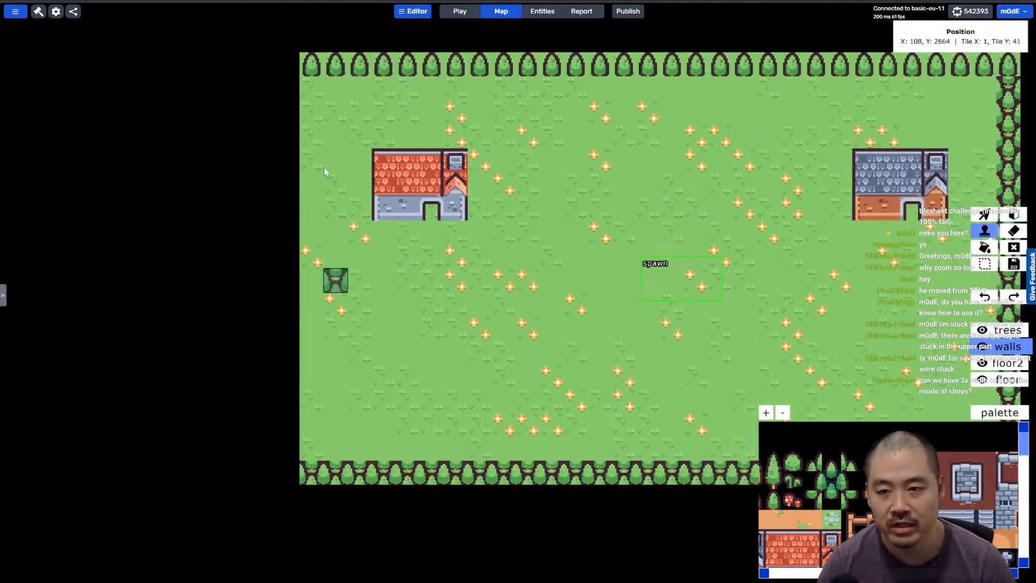
pyautogui.moveTo(310, 63)
pyautogui.mouseDown()
pyautogui.moveTo(295, 162)
pyautogui.moveTo(305, 396)
pyautogui.mouseUp()
pyautogui.moveTo(349, 359); pyautogui.dragTo(338, 543, button='right')
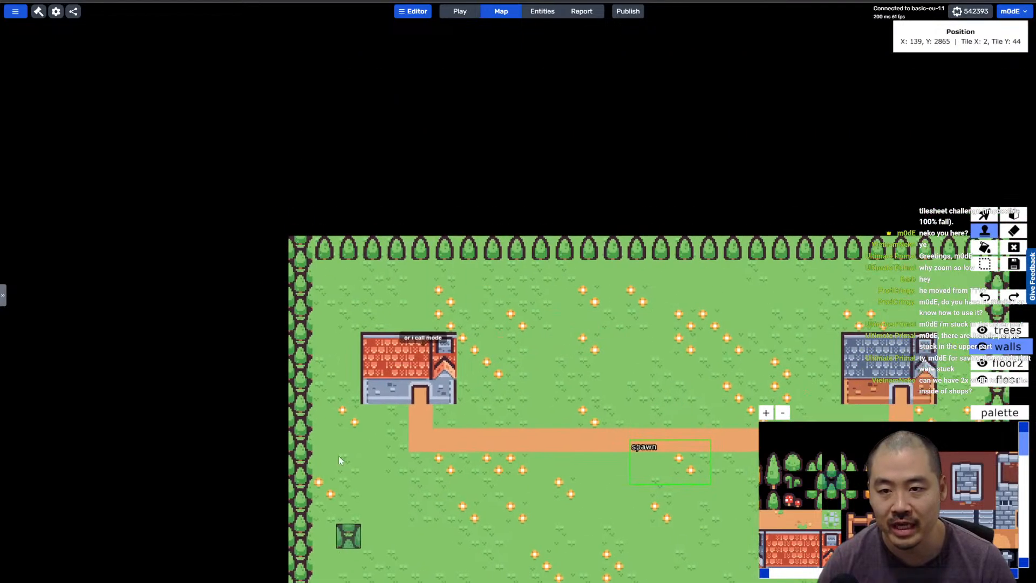
pyautogui.moveTo(603, 239); pyautogui.dragTo(438, 251, button='right')
pyautogui.moveTo(399, 254); pyautogui.dragTo(807, 252)
# Step: Thicken the northern and western tree borders with a second line of dense tree tiles on the inner side
pyautogui.moveTo(813, 296); pyautogui.dragTo(761, 163, button='right')
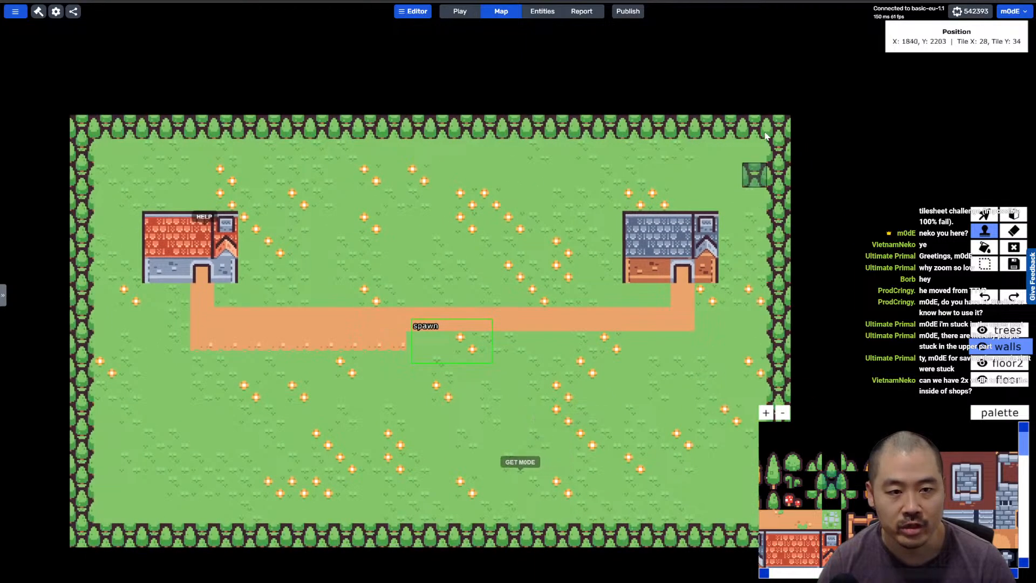
pyautogui.click(762, 158)
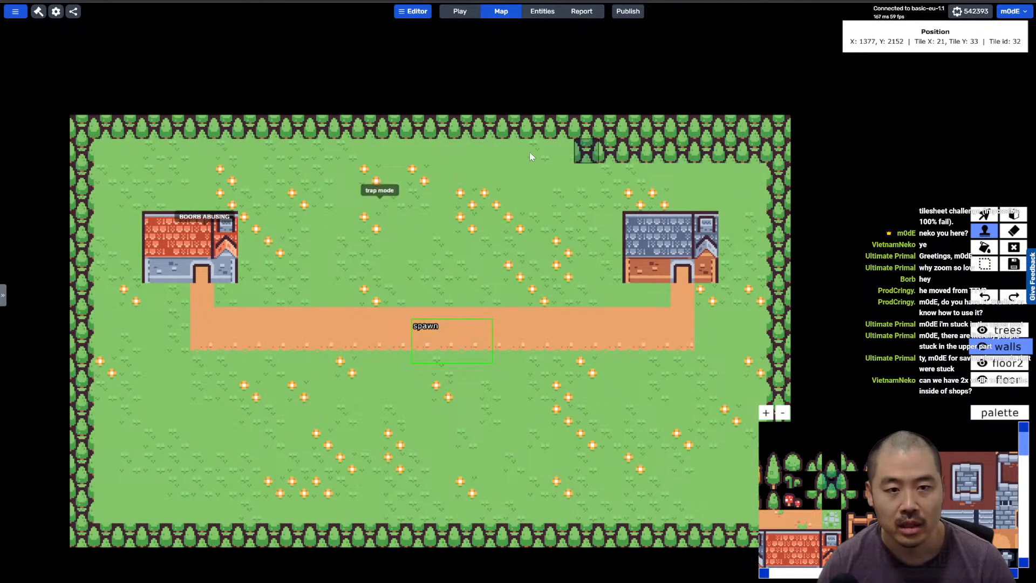
pyautogui.moveTo(211, 246); pyautogui.dragTo(241, 77, button='right')
pyautogui.moveTo(243, 134); pyautogui.dragTo(245, 259)
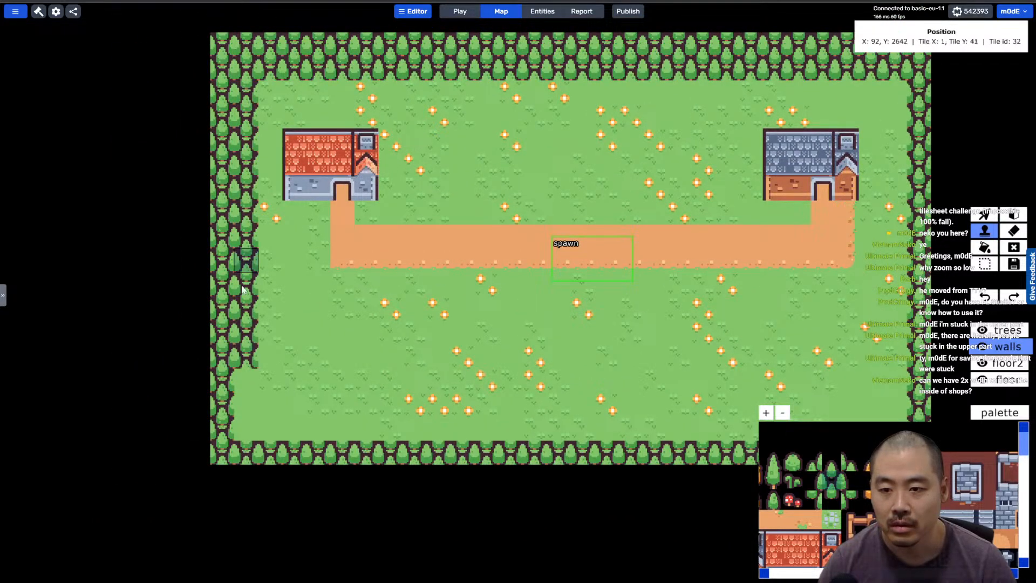
# Step: Thicken the southern and eastern tree borders with a second line of dense tree tiles on the inner side
pyautogui.moveTo(241, 433); pyautogui.dragTo(112, 324, button='right')
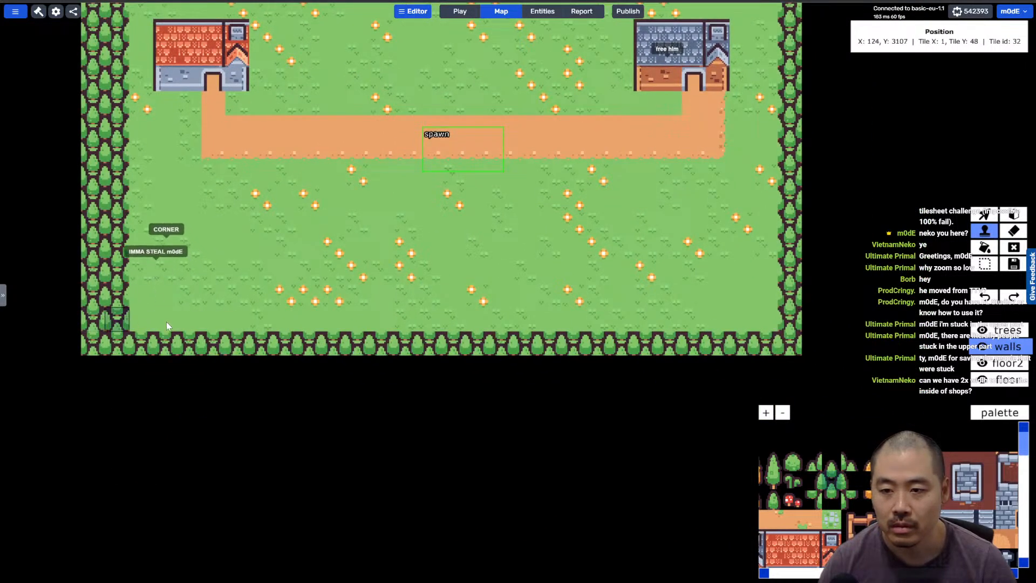
pyautogui.moveTo(166, 323); pyautogui.dragTo(451, 330)
pyautogui.moveTo(604, 328); pyautogui.dragTo(769, 322)
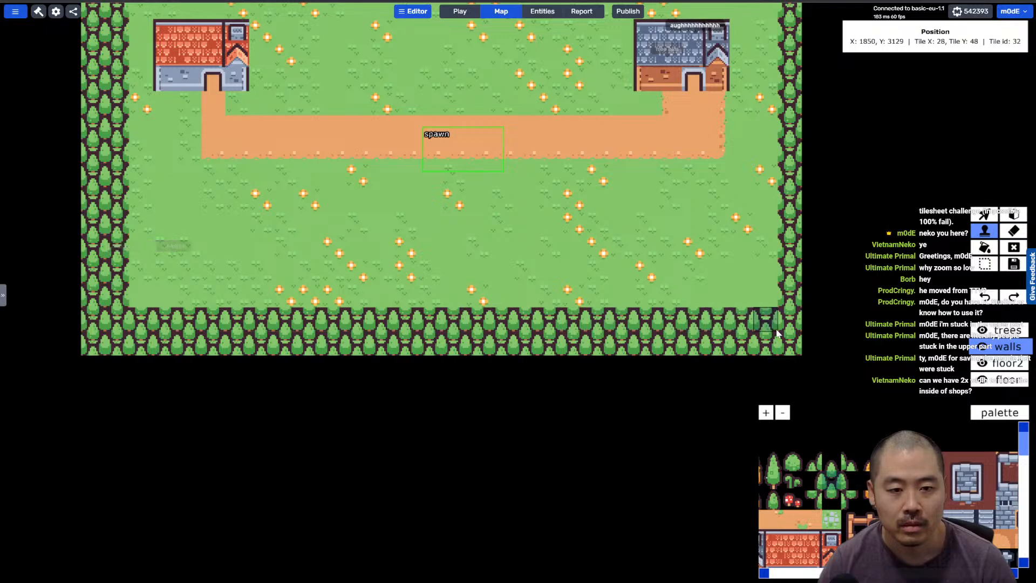
pyautogui.moveTo(697, 263); pyautogui.dragTo(562, 421, button='right')
pyautogui.moveTo(631, 142)
pyautogui.mouseDown()
pyautogui.moveTo(646, 269)
pyautogui.moveTo(639, 458)
pyautogui.mouseUp()
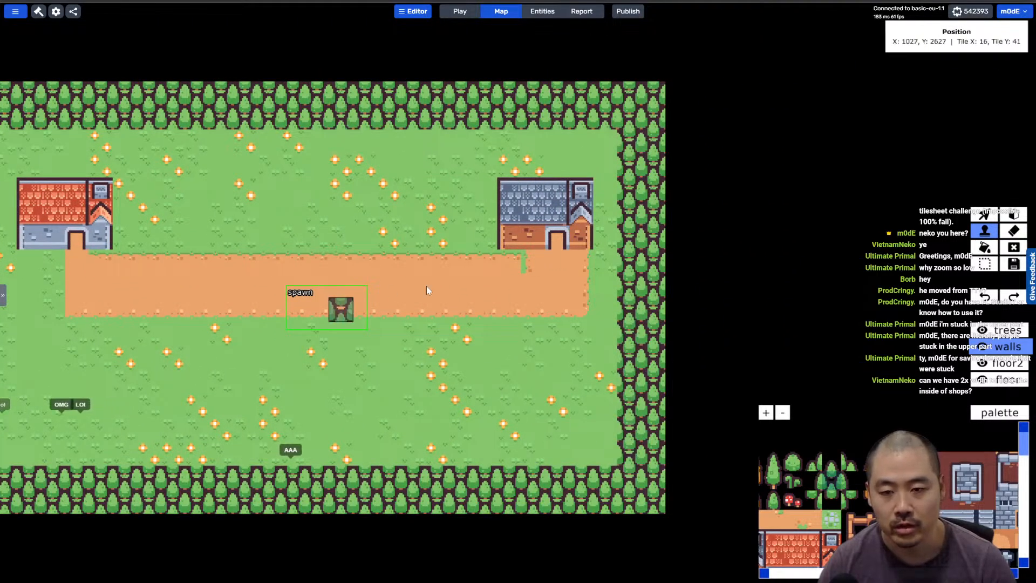
# Step: Playtest the southern tree border by walking the character east along it
pyautogui.moveTo(427, 287); pyautogui.dragTo(504, 268, button='right')
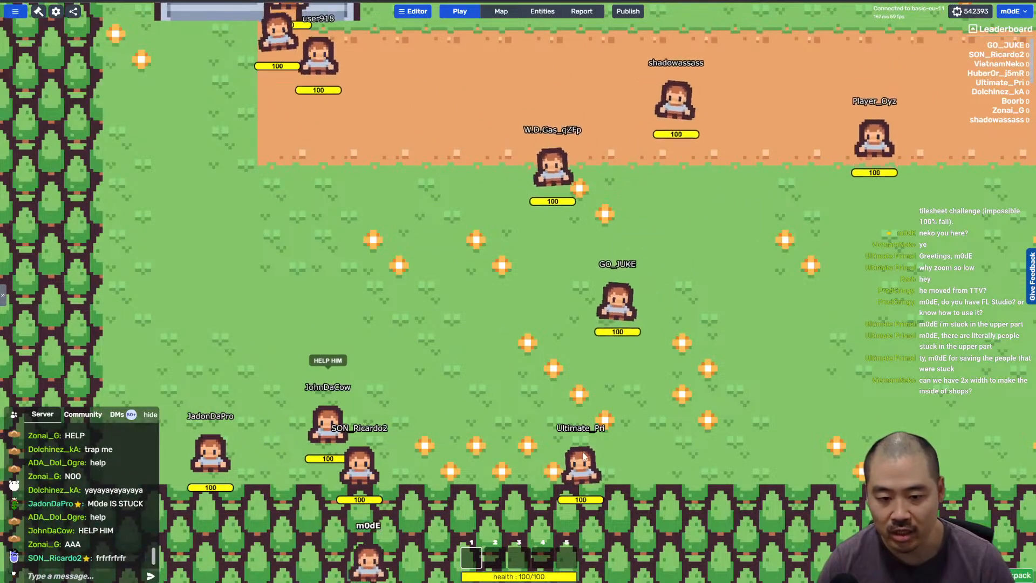
pyautogui.press('d')
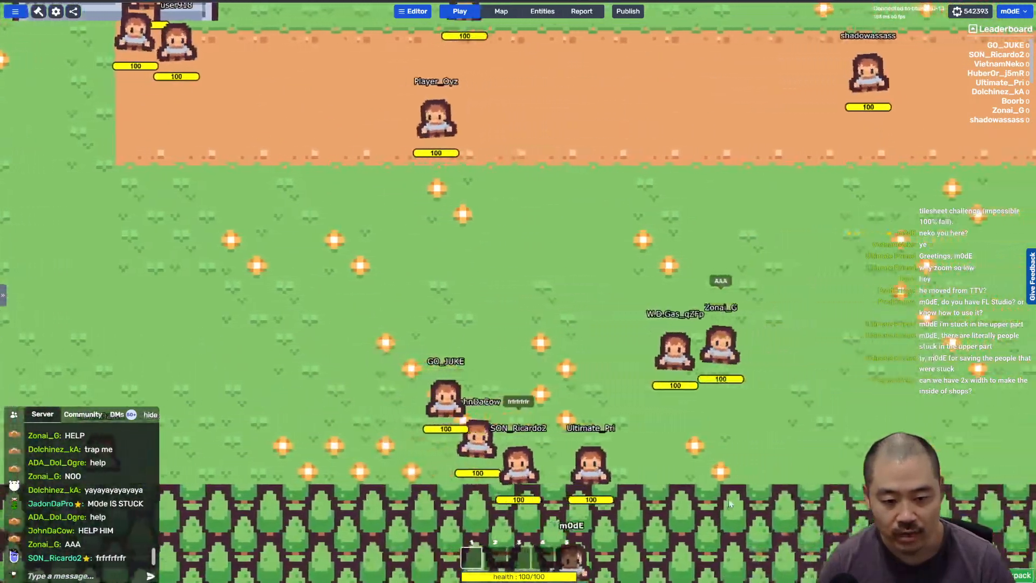
pyautogui.press('d')
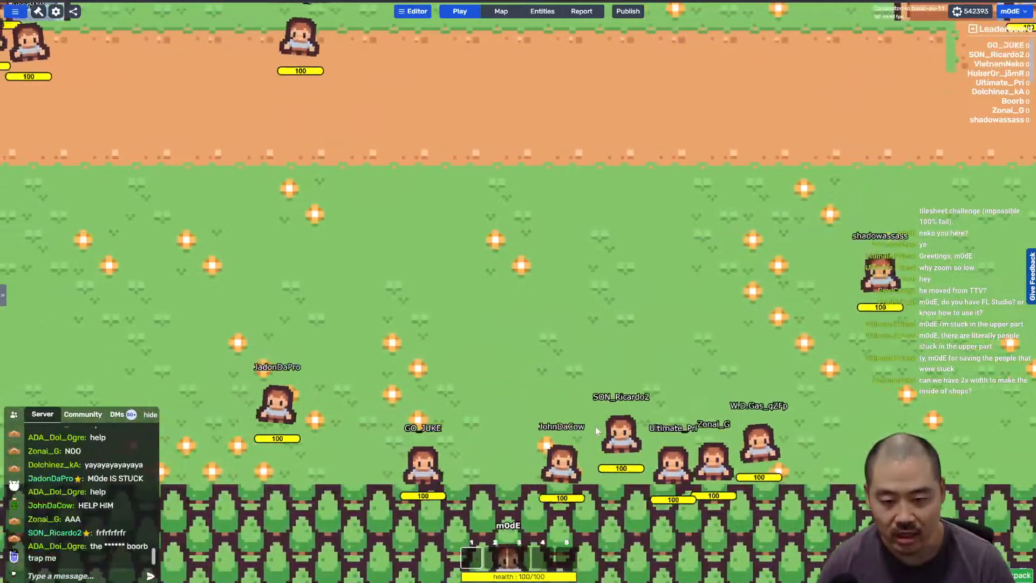
pyautogui.press('d')
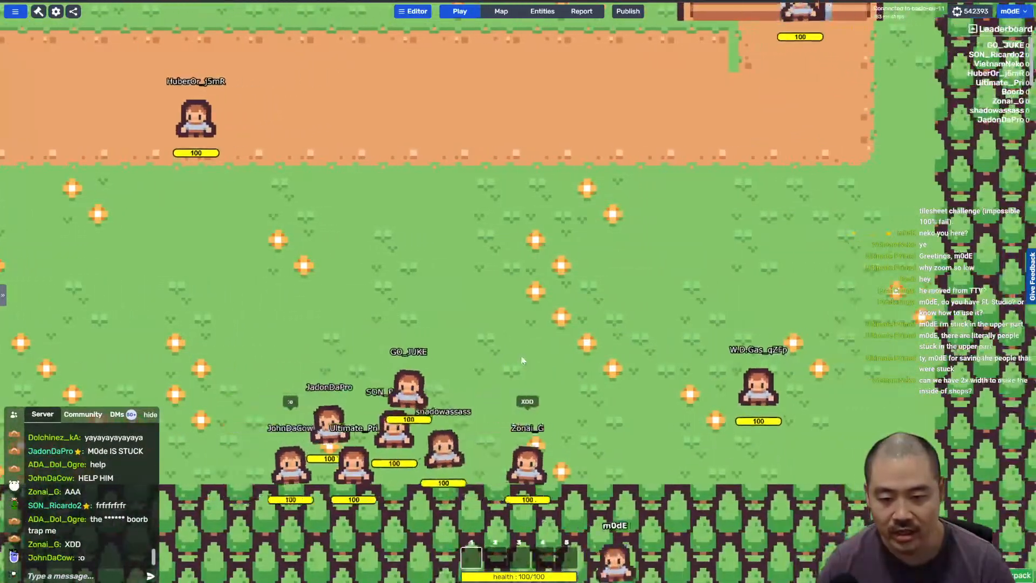
# Step: Add a row of treetop tiles on the trees layer just above the whole southern tree border
pyautogui.press('Tab')
pyautogui.moveTo(401, 344); pyautogui.dragTo(477, 208, button='right')
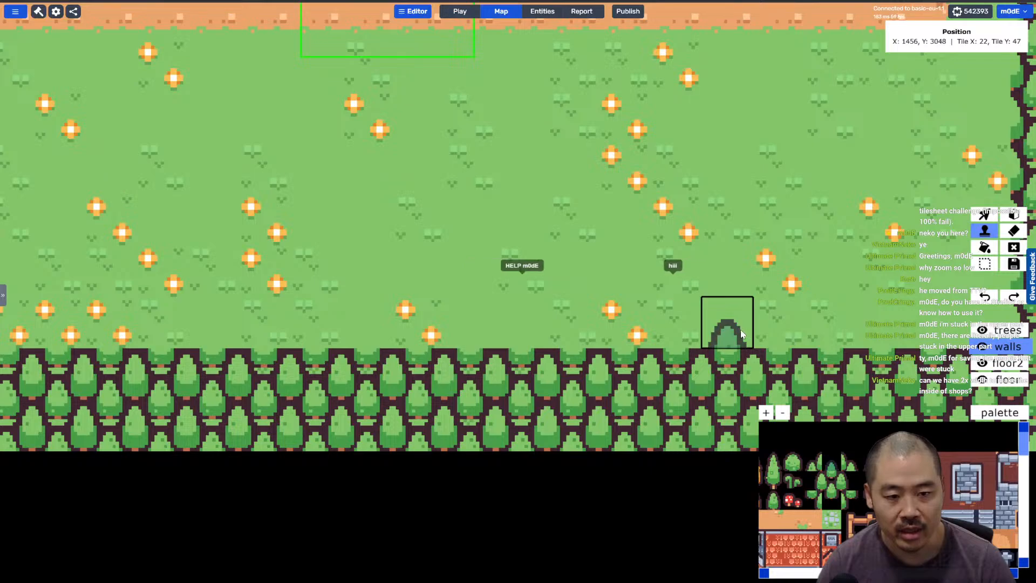
pyautogui.scroll(-2, 769, 331)
pyautogui.moveTo(775, 286); pyautogui.dragTo(642, 320, button='right')
pyautogui.scroll(-1, 769, 356)
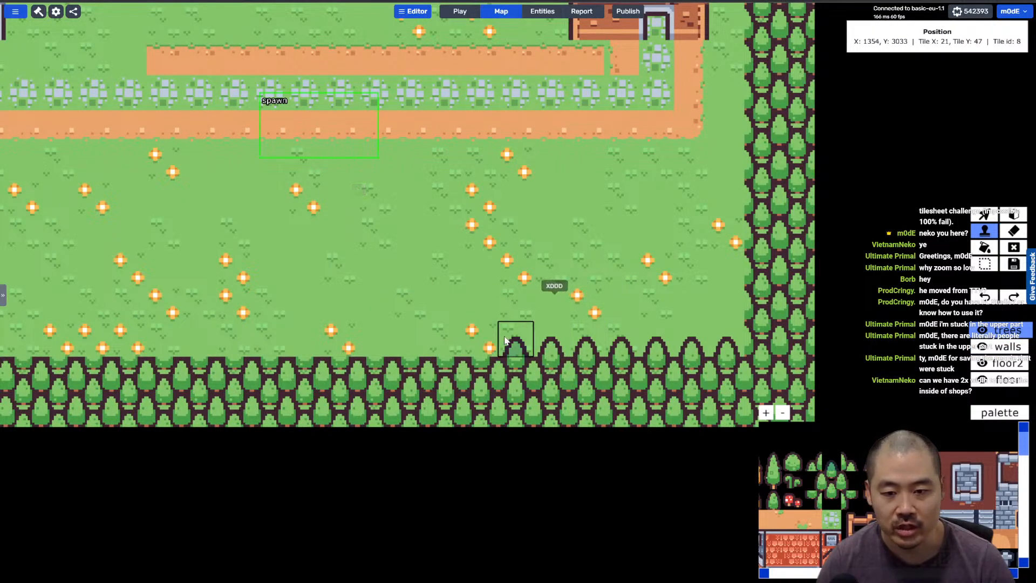
pyautogui.moveTo(304, 351); pyautogui.dragTo(709, 341, button='middle')
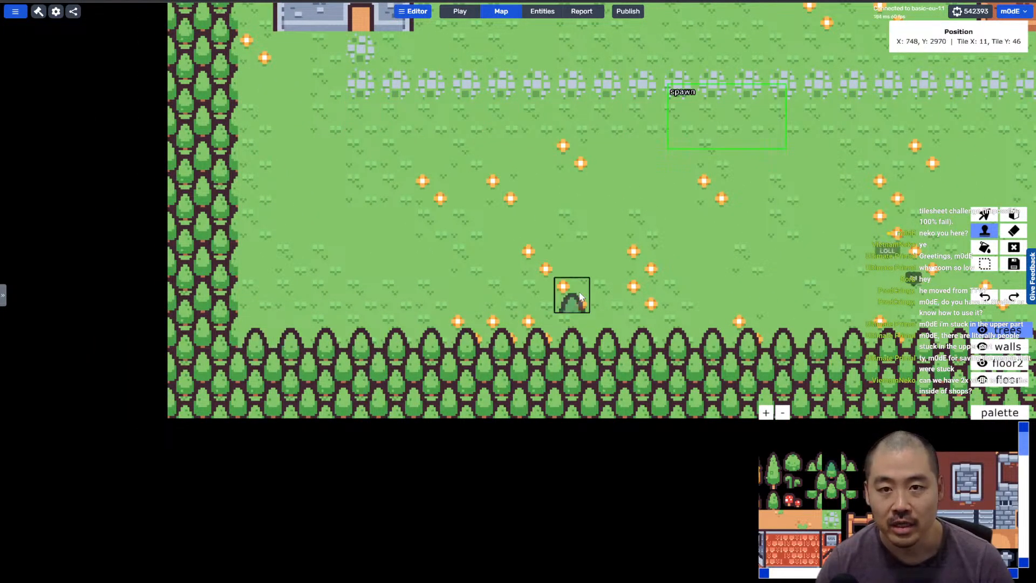
# Step: Check the treetops in play mode and cover the southern border's inner row with dense tree tiles on the trees layer
pyautogui.click(459, 11)
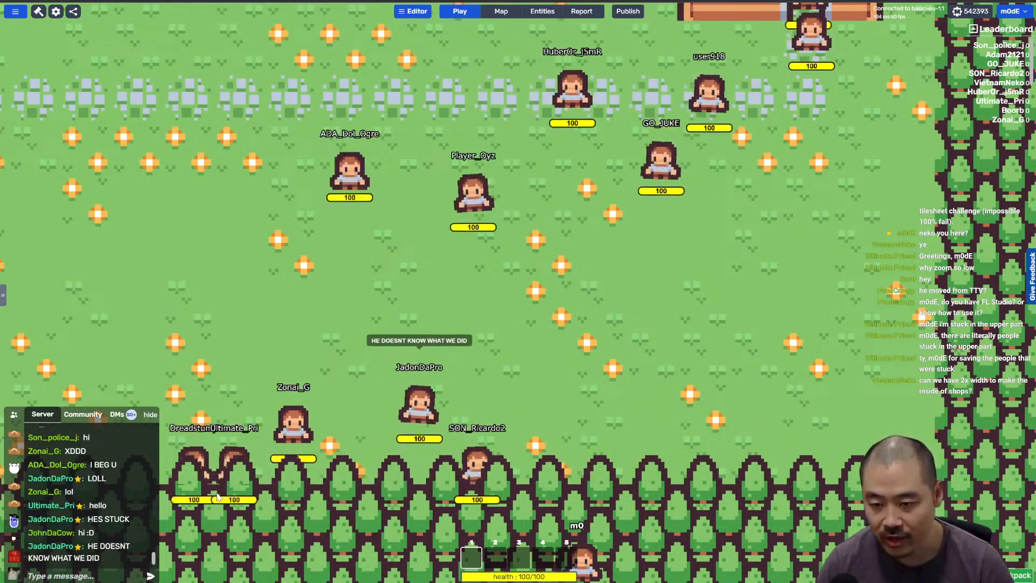
pyautogui.click(502, 11)
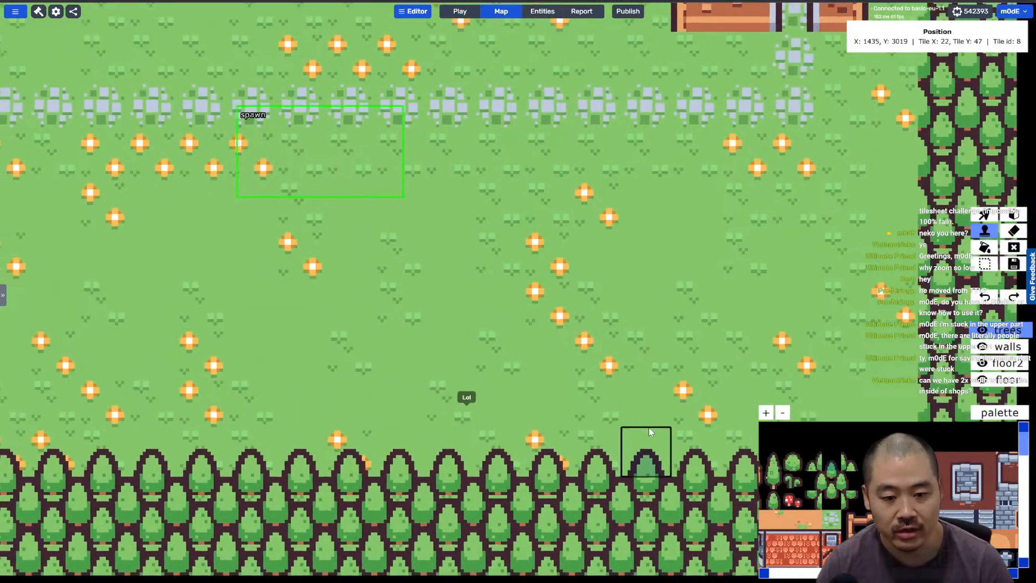
pyautogui.scroll(-1, 649, 429)
pyautogui.moveTo(649, 429); pyautogui.dragTo(591, 229, button='right')
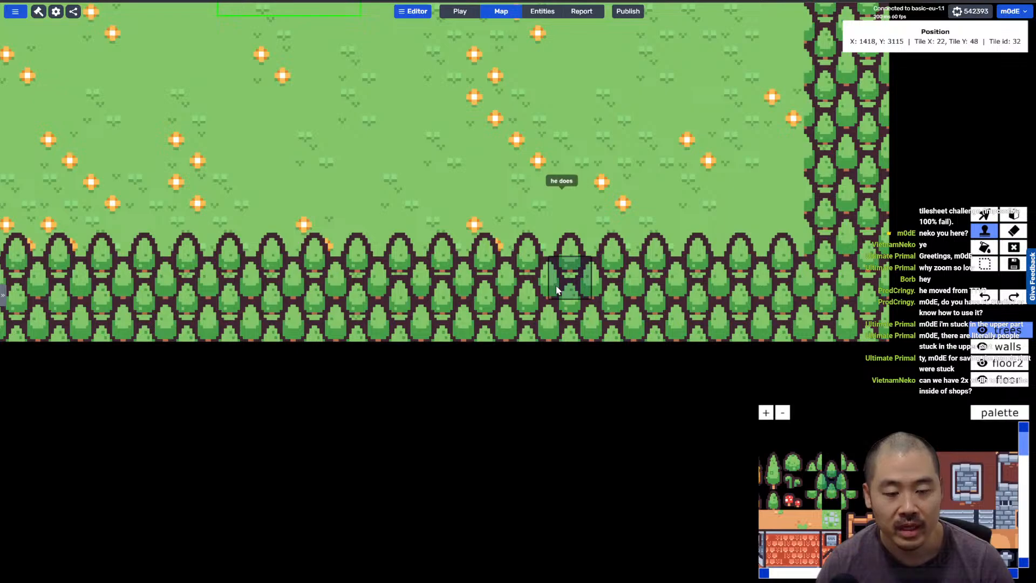
pyautogui.moveTo(558, 290); pyautogui.dragTo(841, 286, button='right')
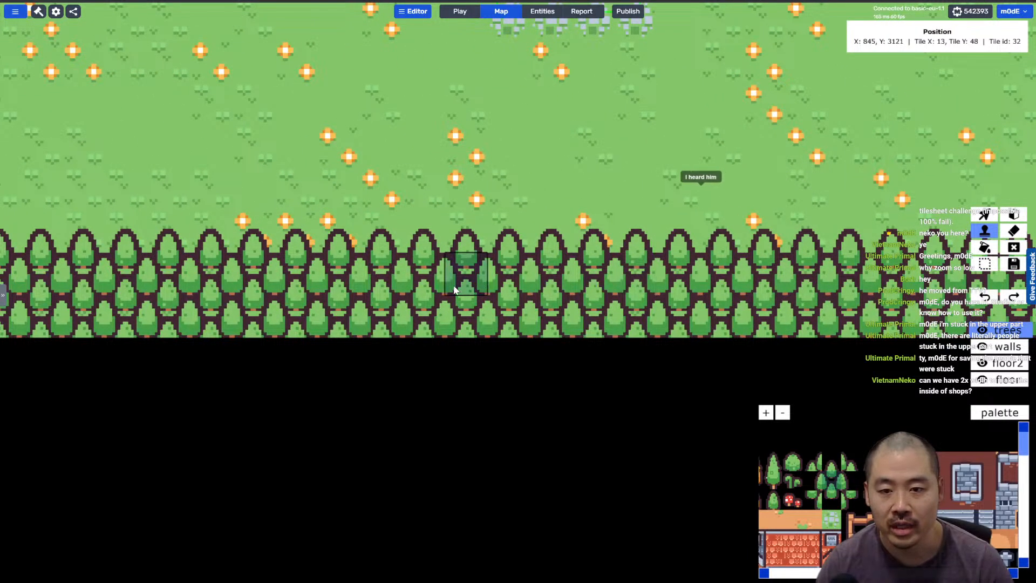
pyautogui.moveTo(455, 289); pyautogui.dragTo(781, 294, button='right')
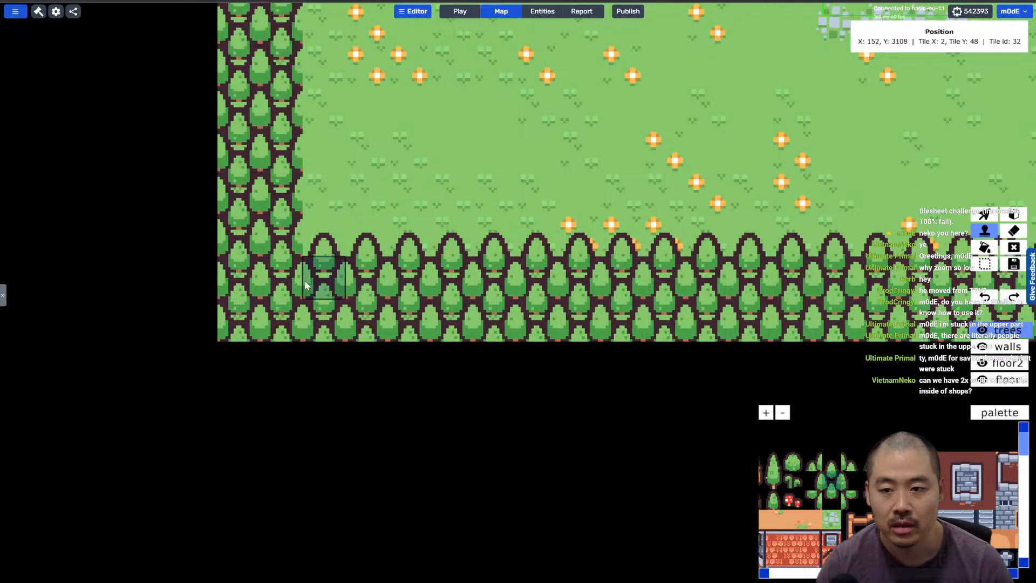
pyautogui.moveTo(413, 236); pyautogui.dragTo(390, 369, button='right')
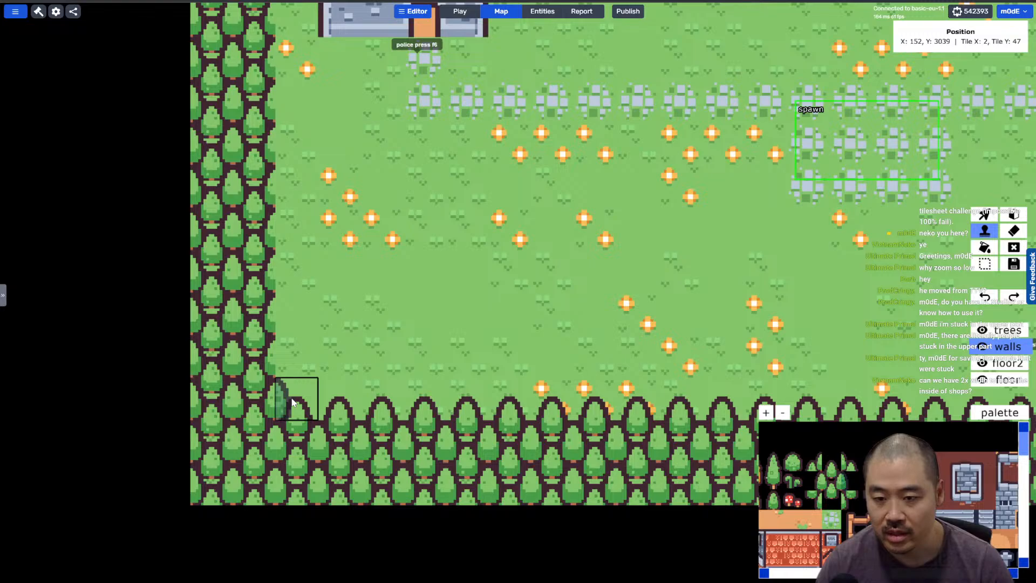
pyautogui.moveTo(290, 340); pyautogui.dragTo(290, 352, button='right')
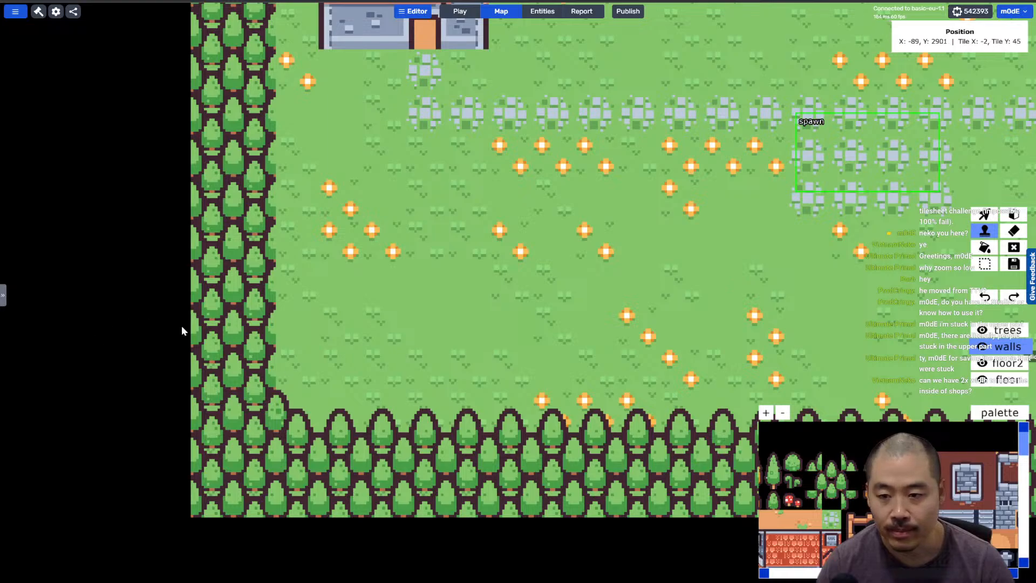
pyautogui.press('e')
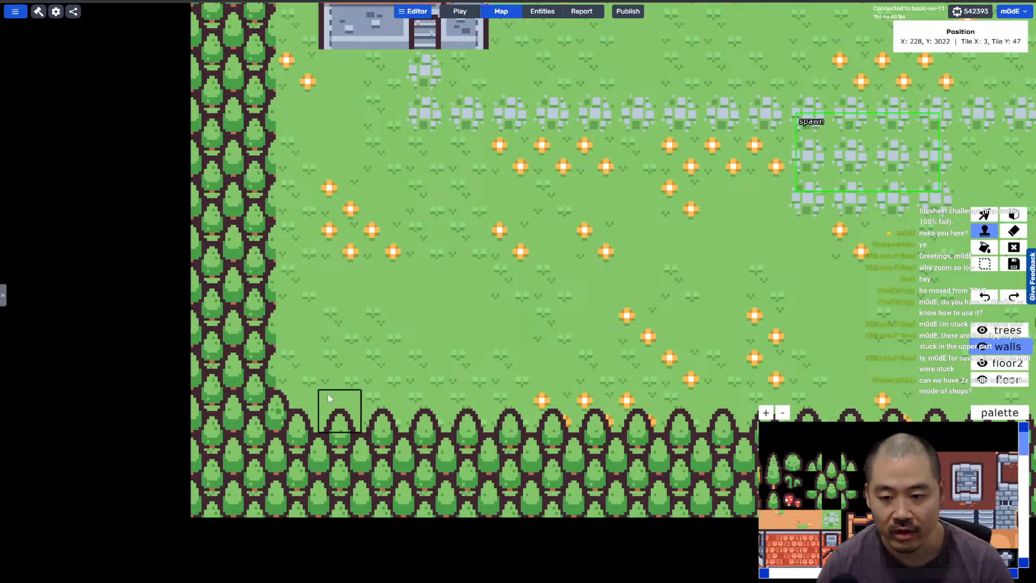
pyautogui.moveTo(324, 374); pyautogui.dragTo(356, 342, button='right')
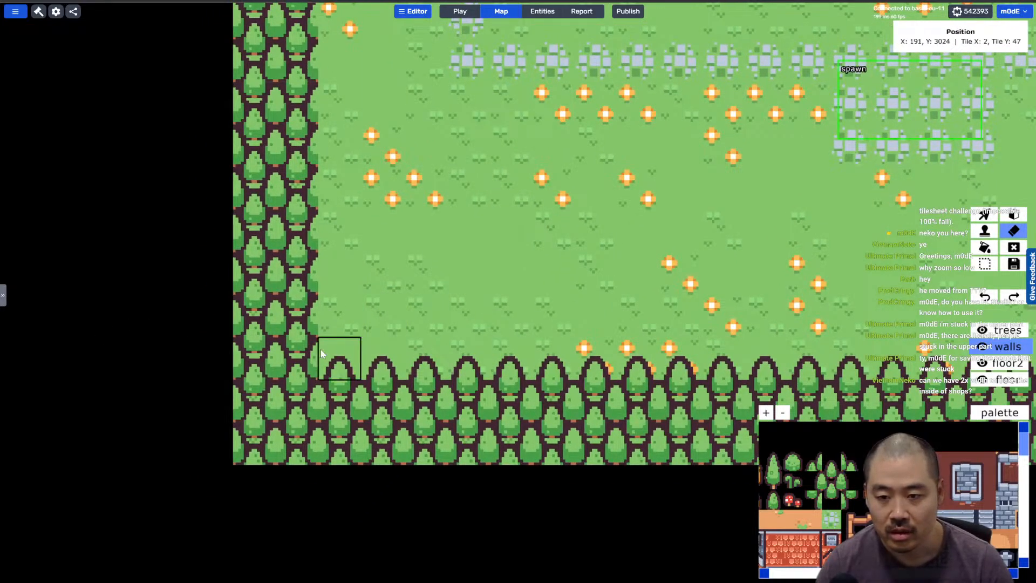
# Step: Edge the inner side of the western tree border with half-tree tiles on the walls layer, from the southern border up to the northern one
pyautogui.click(851, 481)
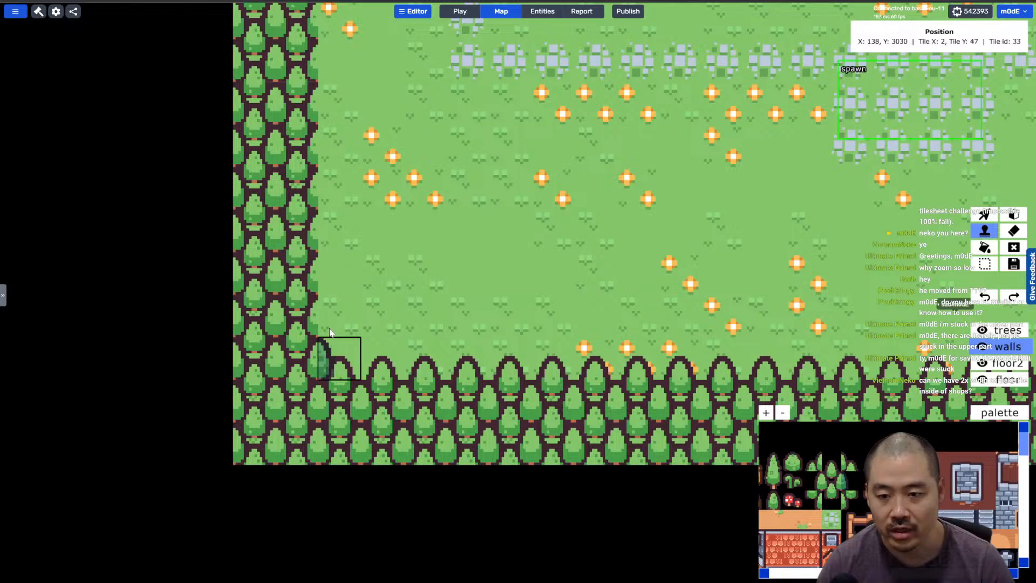
pyautogui.moveTo(333, 271); pyautogui.dragTo(314, 513, button='middle')
pyautogui.moveTo(314, 513); pyautogui.dragTo(313, 394)
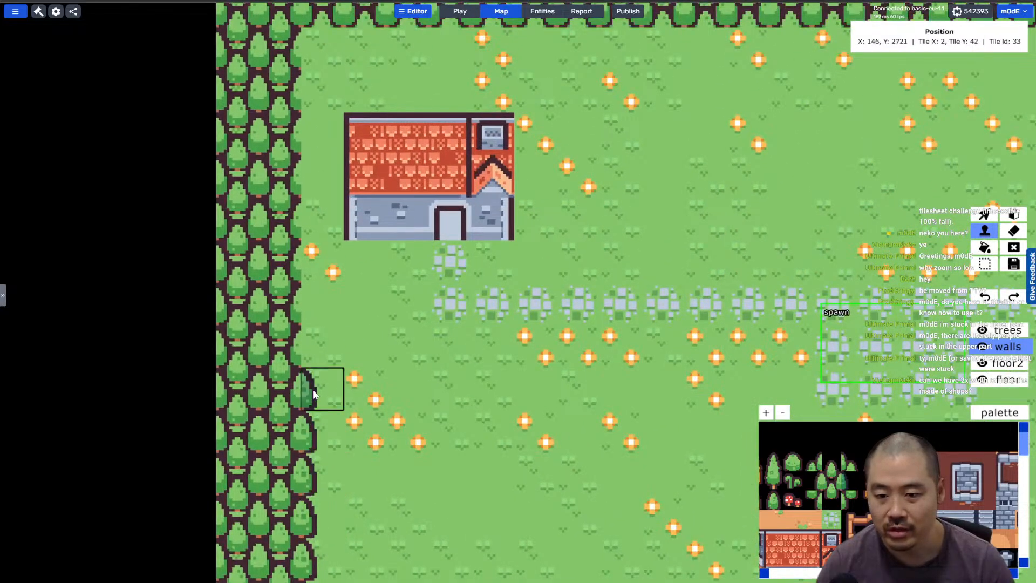
pyautogui.moveTo(313, 393); pyautogui.dragTo(313, 559, button='middle')
pyautogui.moveTo(313, 559); pyautogui.dragTo(317, 272)
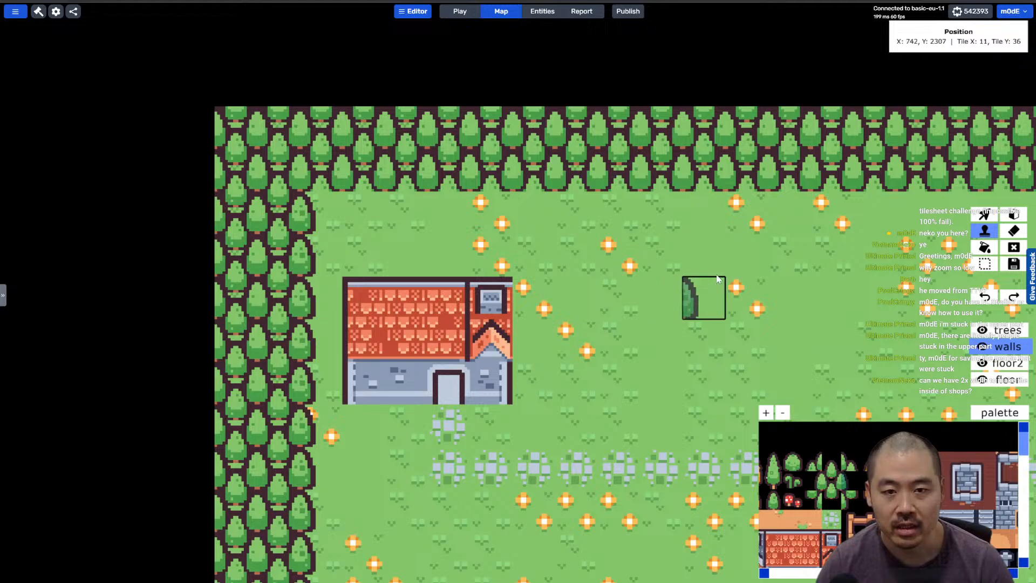
# Step: Add a row of tree-bottom tiles on the walls layer along the whole lower edge of the northern tree border
pyautogui.click(831, 505)
pyautogui.moveTo(323, 209); pyautogui.dragTo(416, 207)
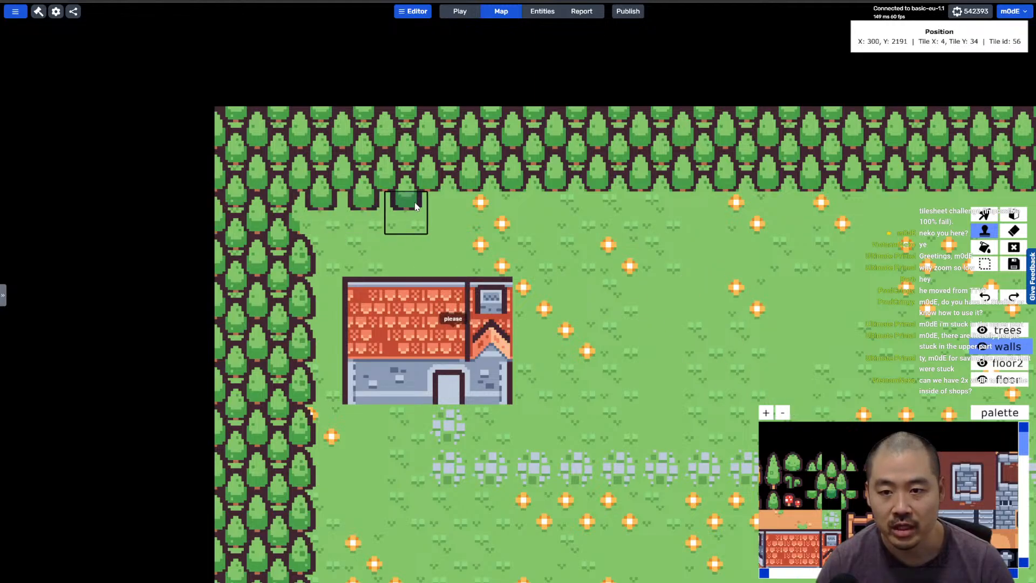
pyautogui.moveTo(611, 198); pyautogui.dragTo(393, 212, button='right')
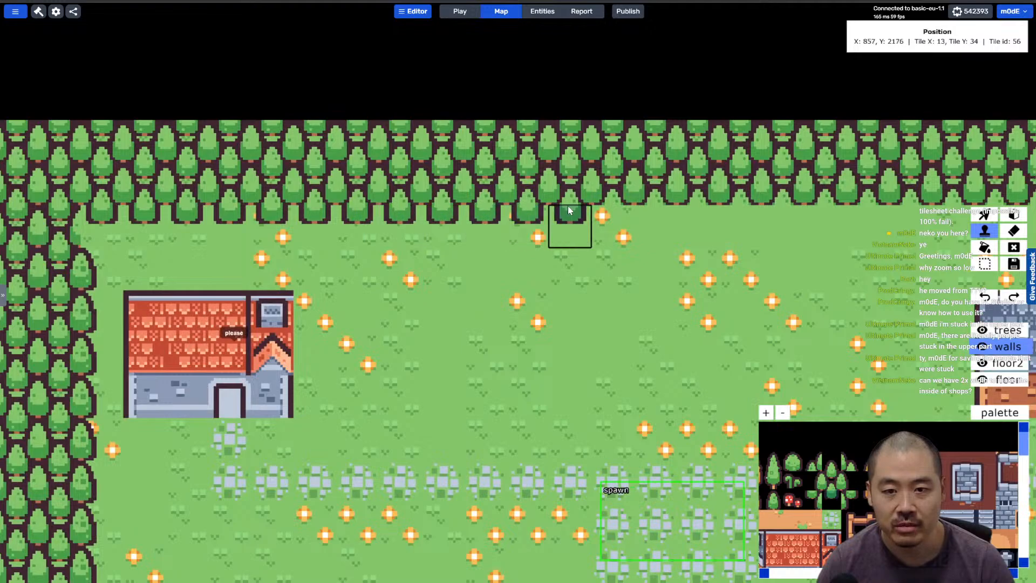
pyautogui.moveTo(569, 211); pyautogui.dragTo(324, 221, button='right')
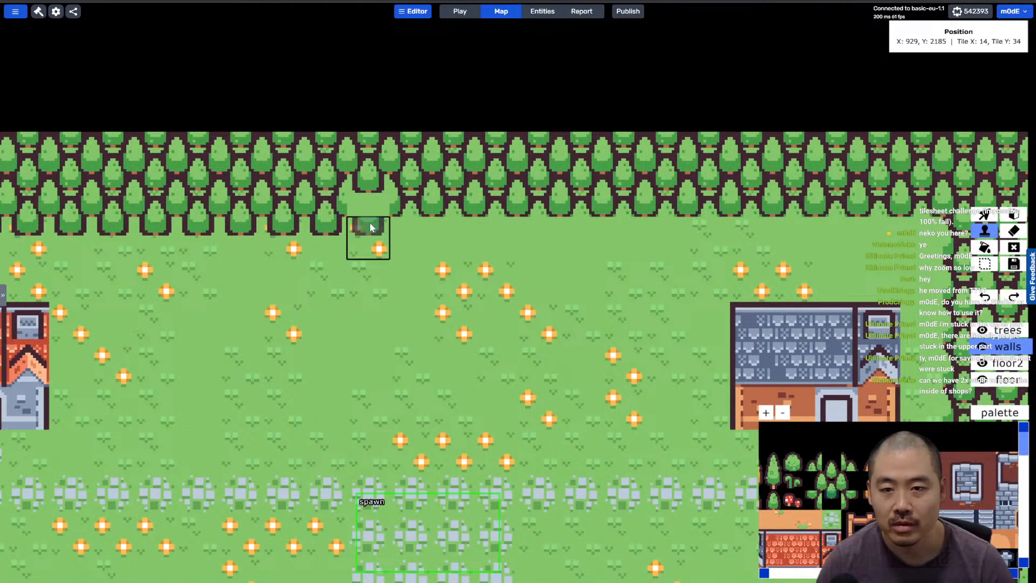
pyautogui.moveTo(370, 223); pyautogui.dragTo(563, 226)
pyautogui.moveTo(563, 226); pyautogui.dragTo(360, 229, button='right')
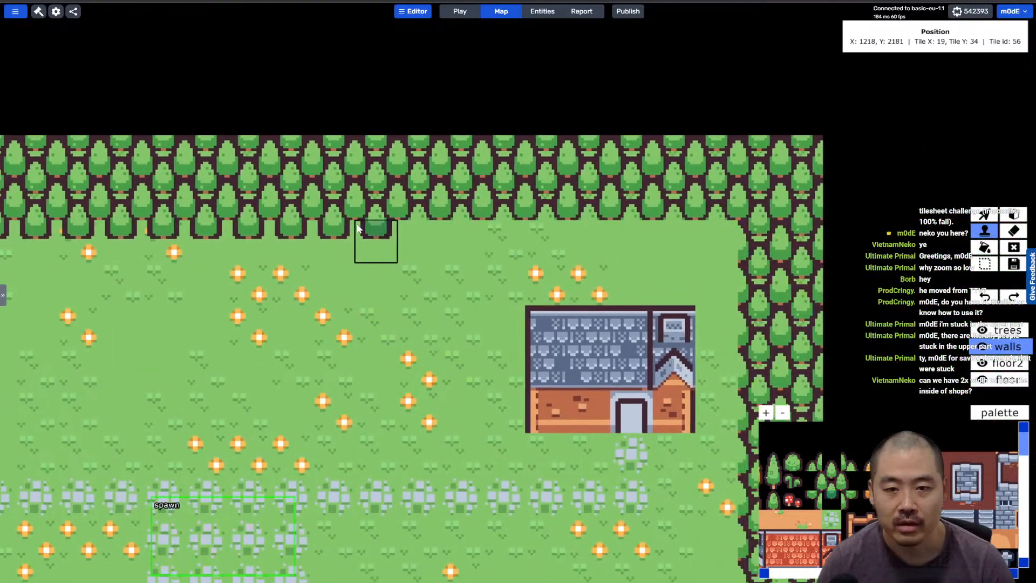
pyautogui.moveTo(633, 232); pyautogui.dragTo(547, 232, button='right')
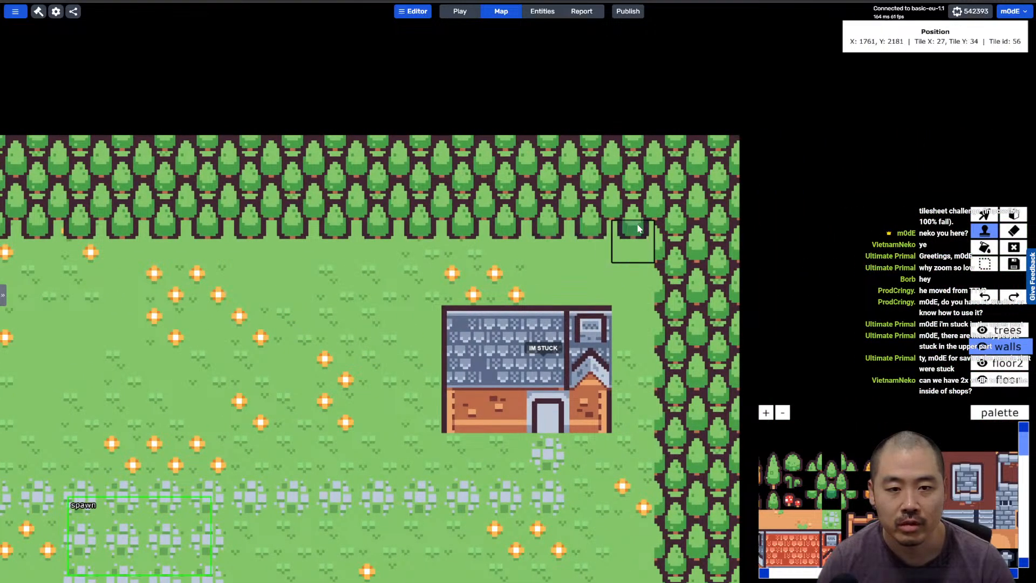
# Step: Edge the inner side of the eastern tree border with half-tree tiles on the walls layer, down to the southern border
pyautogui.click(830, 487)
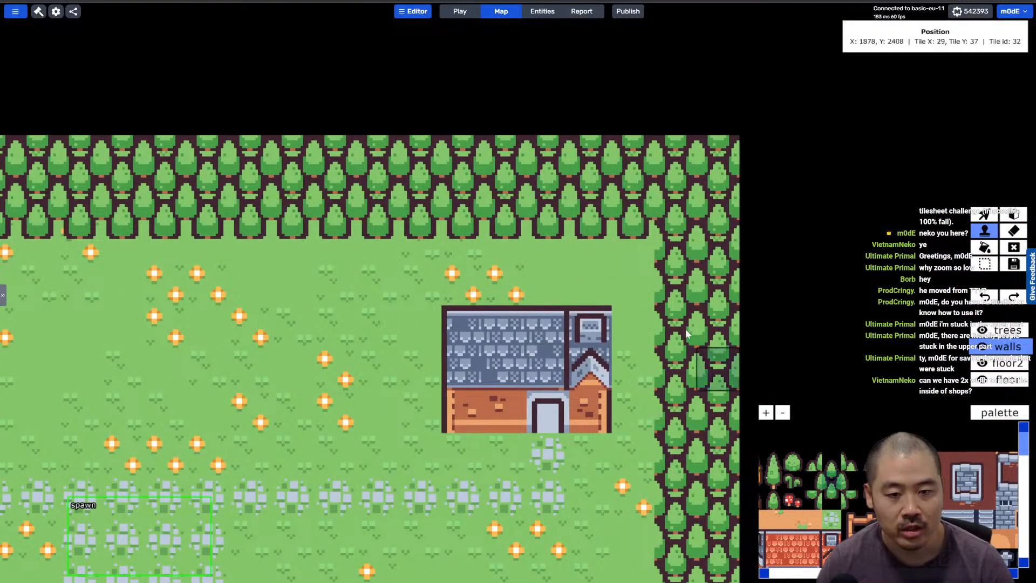
pyautogui.click(813, 479)
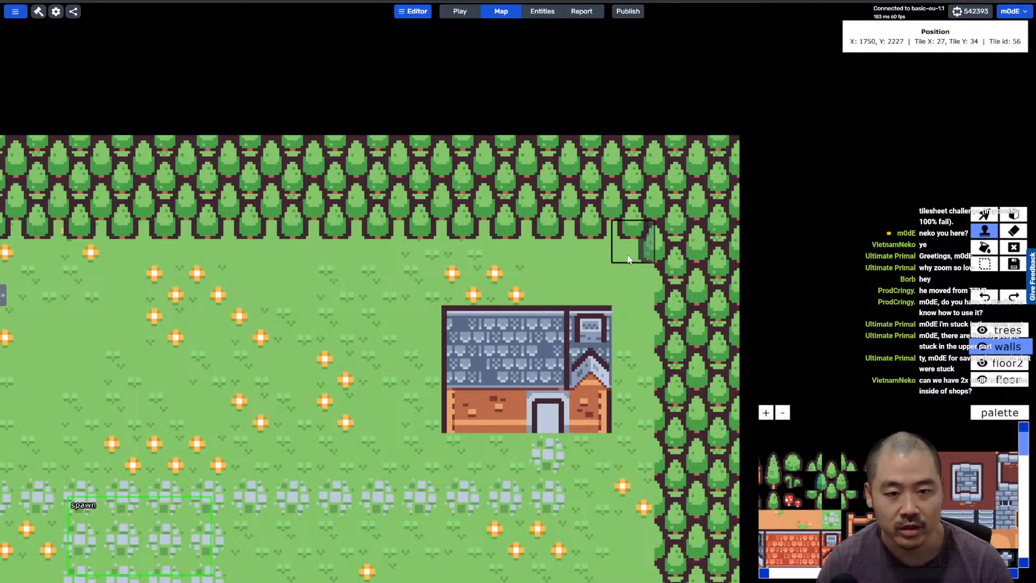
pyautogui.moveTo(645, 361); pyautogui.dragTo(633, 145, button='right')
pyautogui.moveTo(633, 145)
pyautogui.mouseDown()
pyautogui.moveTo(644, 326)
pyautogui.moveTo(618, 411)
pyautogui.mouseUp()
pyautogui.moveTo(618, 412); pyautogui.dragTo(614, 194, button='right')
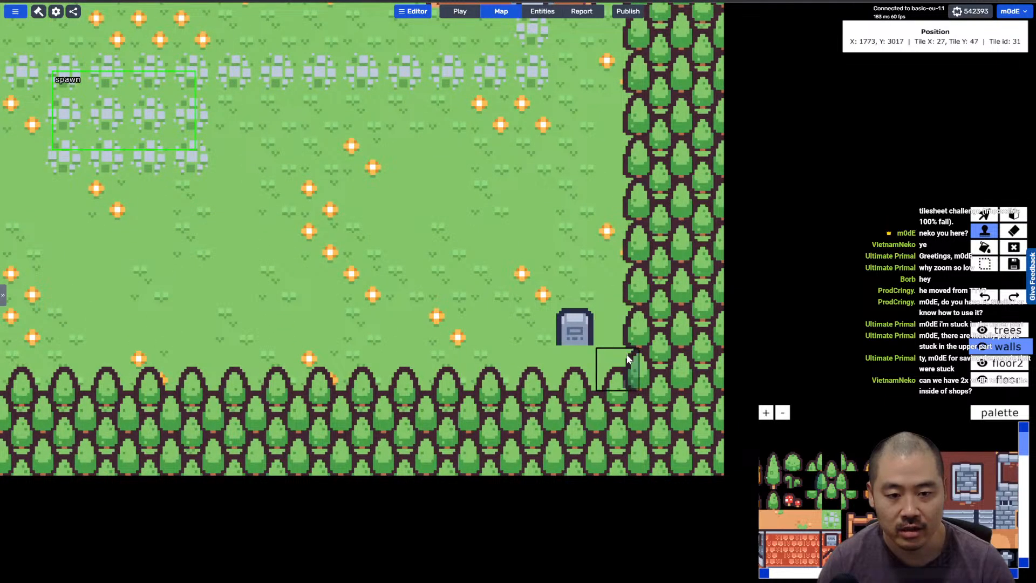
# Step: Save the map, switch to play mode and reload the game
pyautogui.moveTo(343, 244); pyautogui.dragTo(637, 270, button='middle')
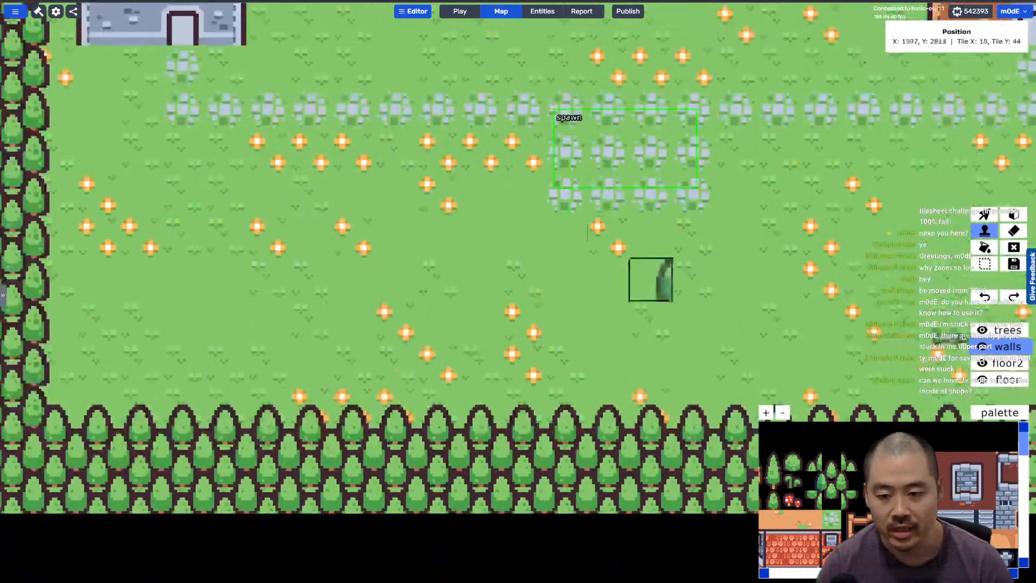
pyautogui.scroll(-2, 402, 240)
pyautogui.moveTo(402, 240); pyautogui.dragTo(443, 324, button='middle')
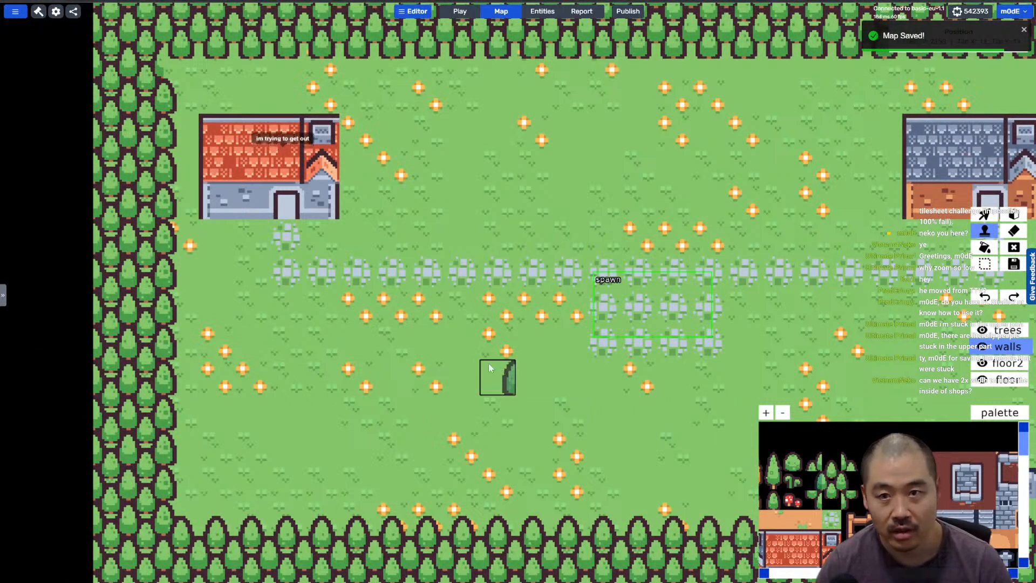
pyautogui.press('p')
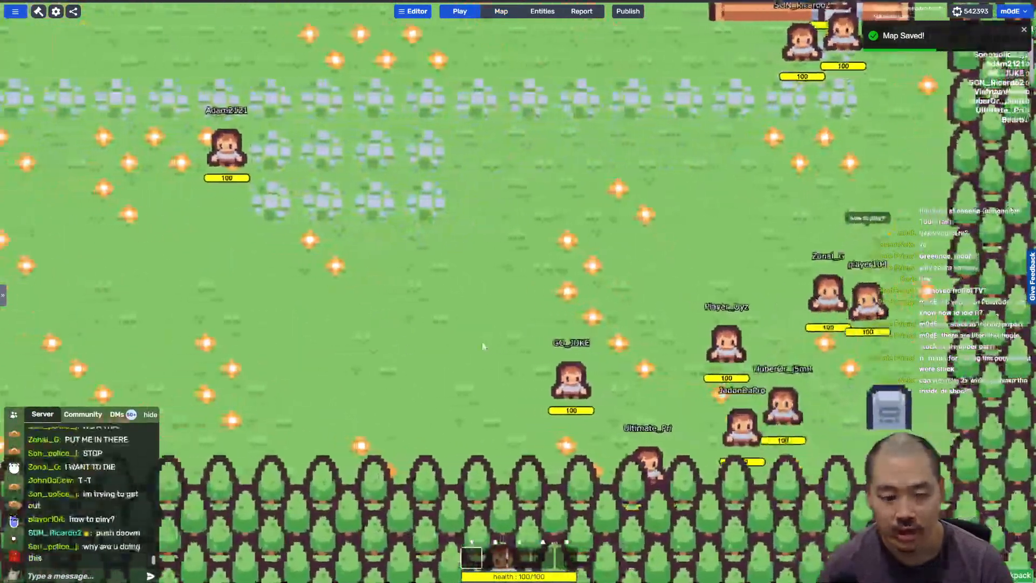
pyautogui.press('d')
pyautogui.press('a')
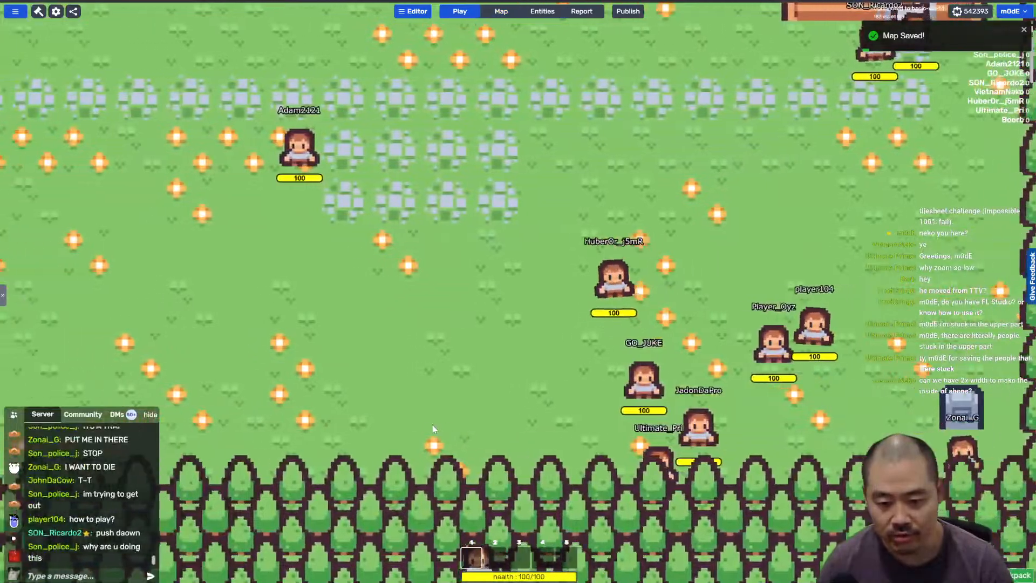
pyautogui.press('a')
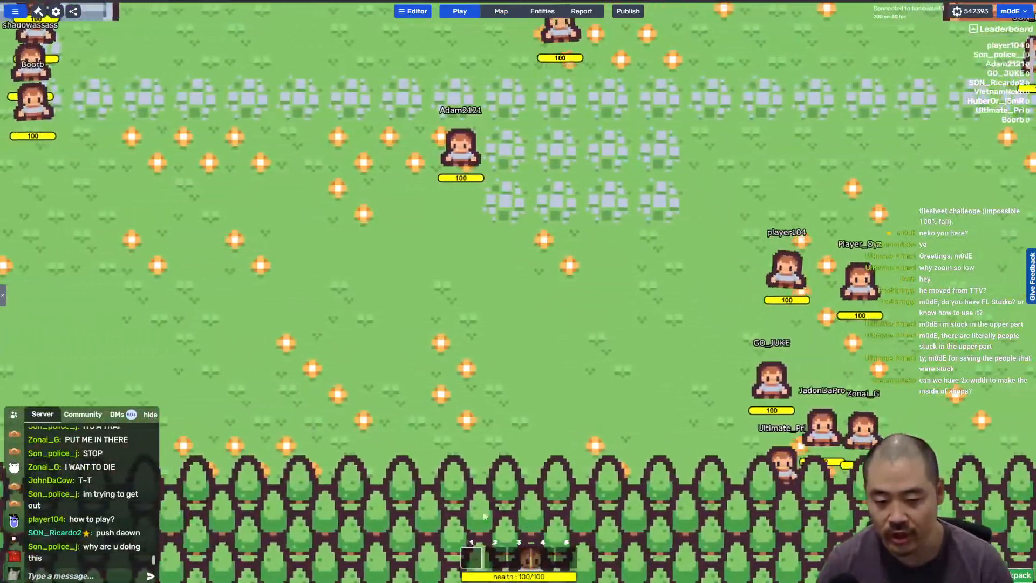
pyautogui.press('d')
pyautogui.press('F5')
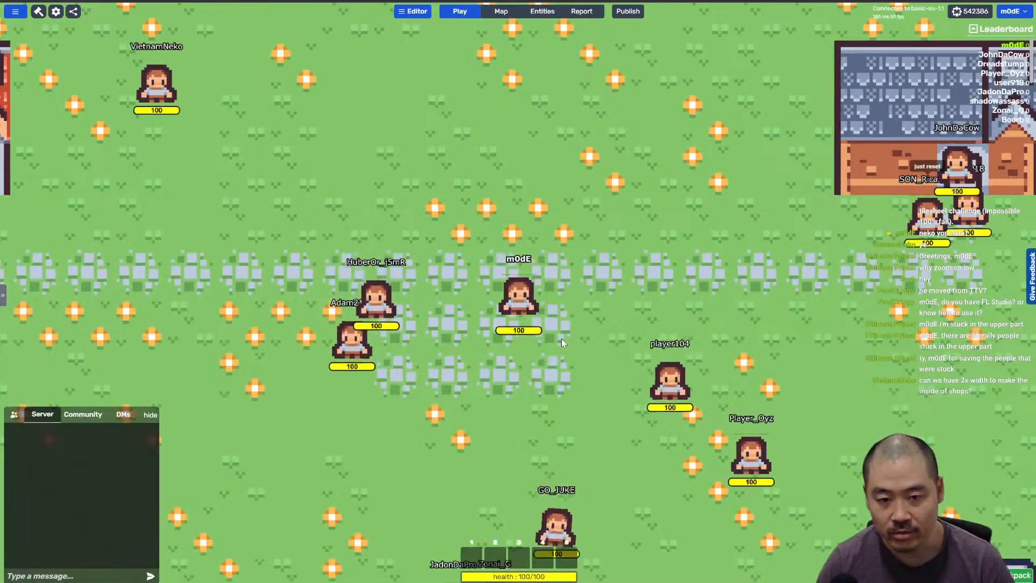
# Step: Playtest the map by walking the character past the red-roofed house, down to the southwest corner and east along the southern trees
pyautogui.press('w')
pyautogui.press('a')
pyautogui.press('s')
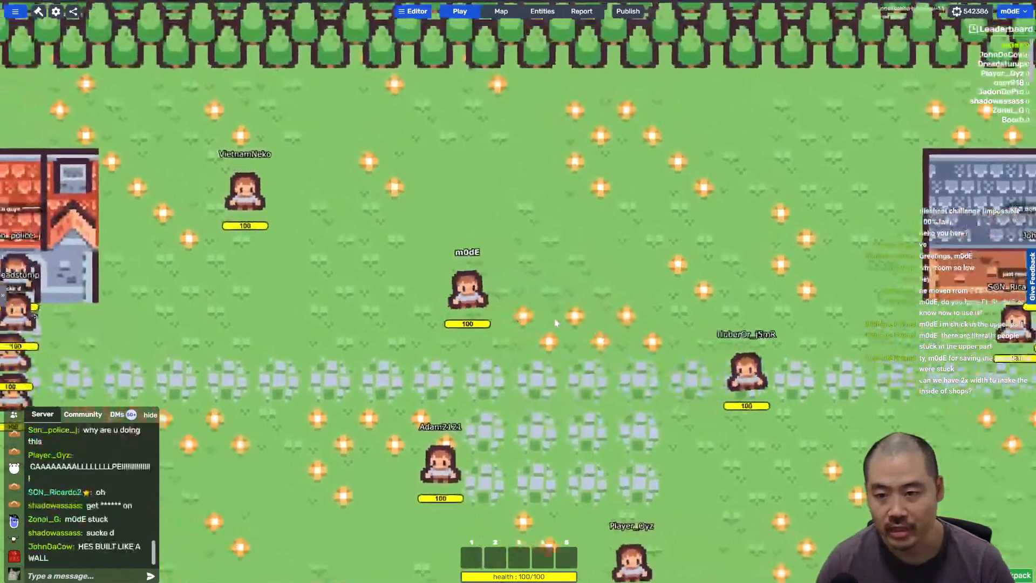
pyautogui.press('a')
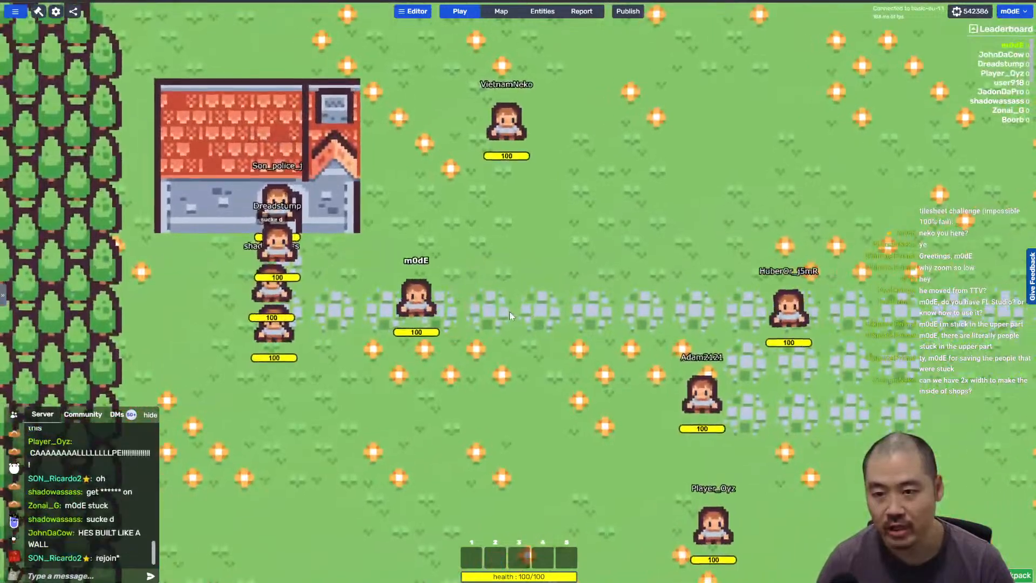
pyautogui.press('w')
pyautogui.press('s')
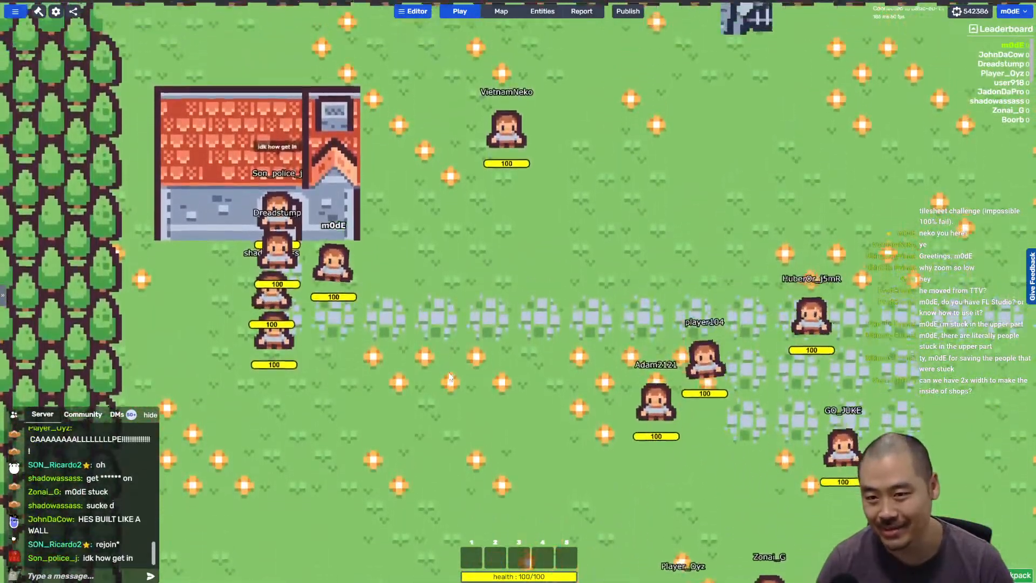
pyautogui.press('s')
pyautogui.press('a')
pyautogui.press('s')
pyautogui.press('a')
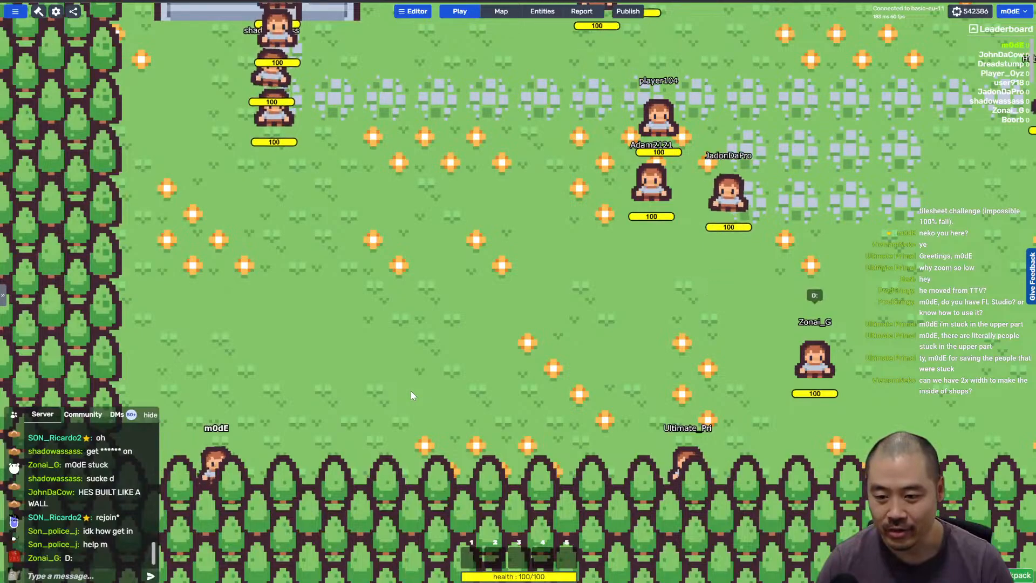
pyautogui.press('d')
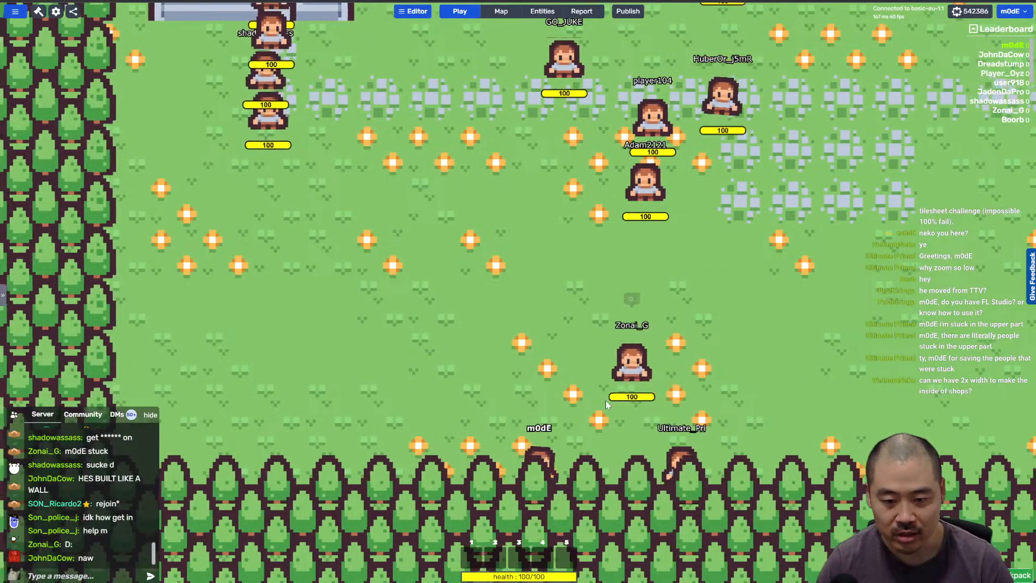
pyautogui.press('d')
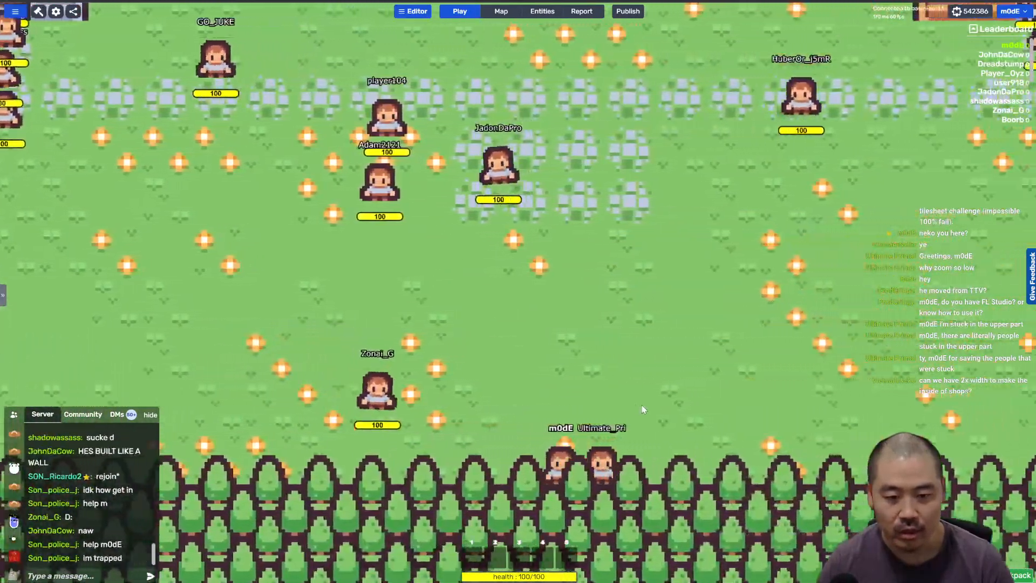
# Step: Playtest the eastern and northern areas by walking the character past the grey-roofed house and the stone gate, back to the stone path
pyautogui.press('w')
pyautogui.press('d')
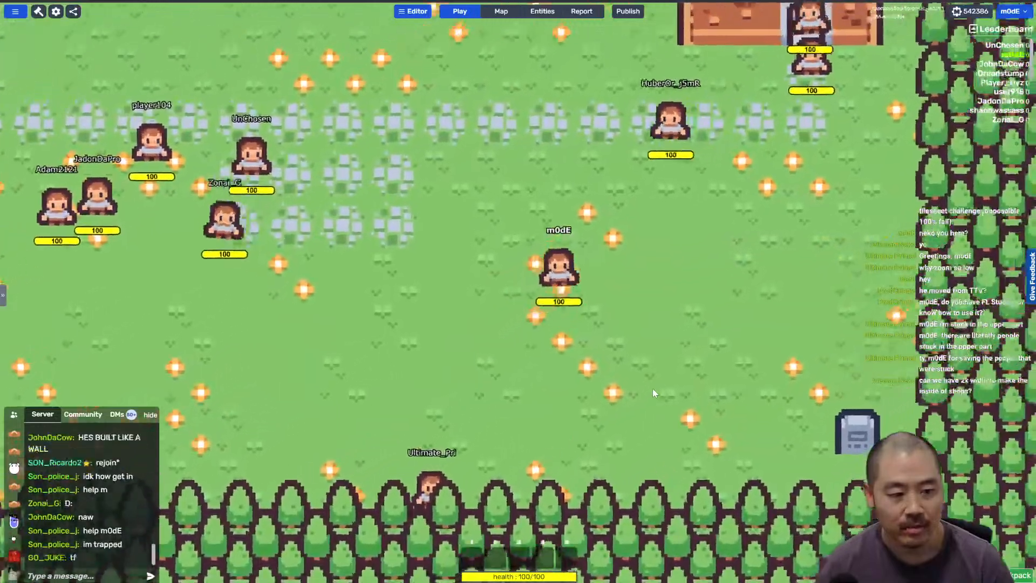
pyautogui.press('w')
pyautogui.press('d')
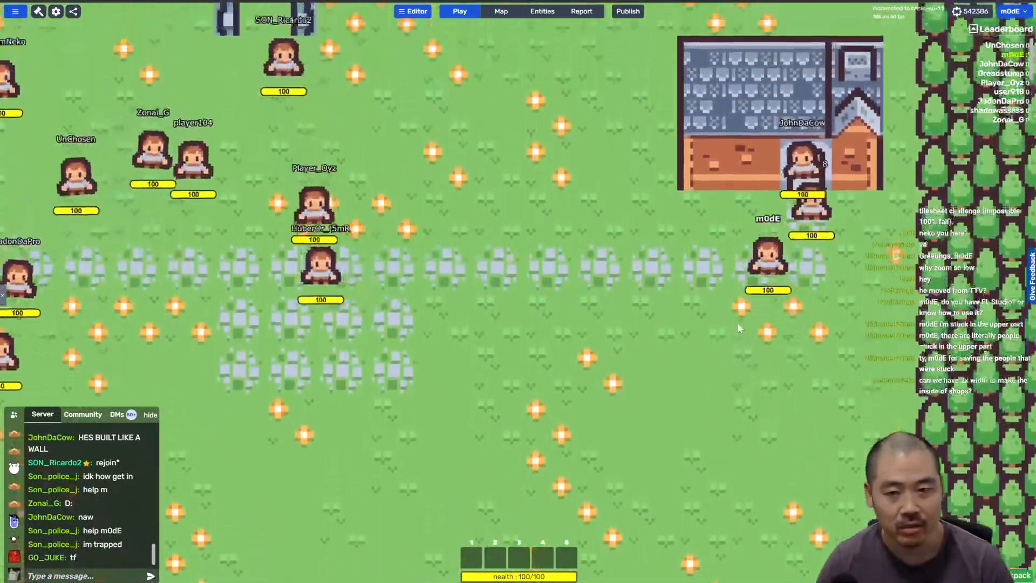
pyautogui.press('w')
pyautogui.press('a')
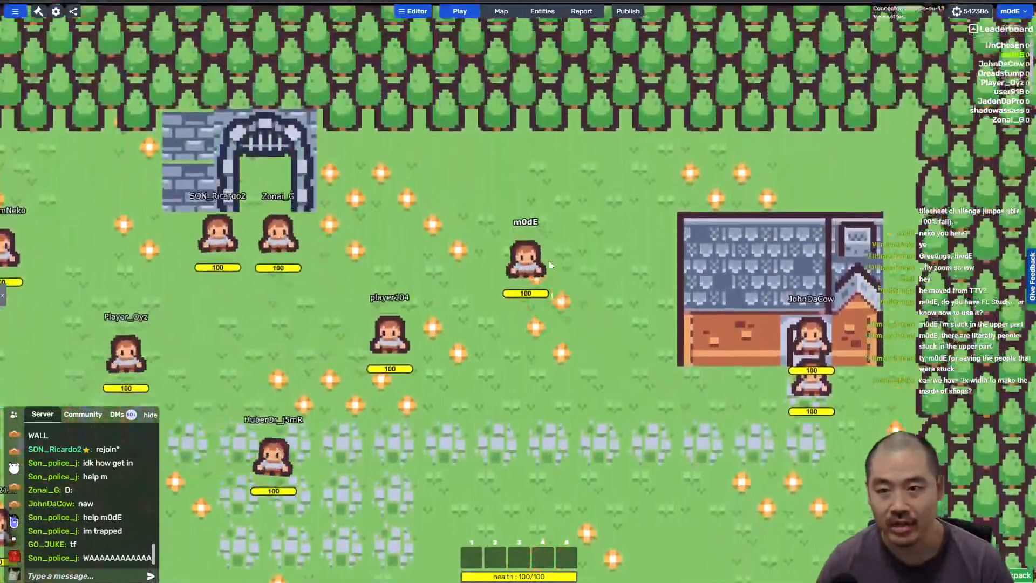
pyautogui.press('w')
pyautogui.press('a')
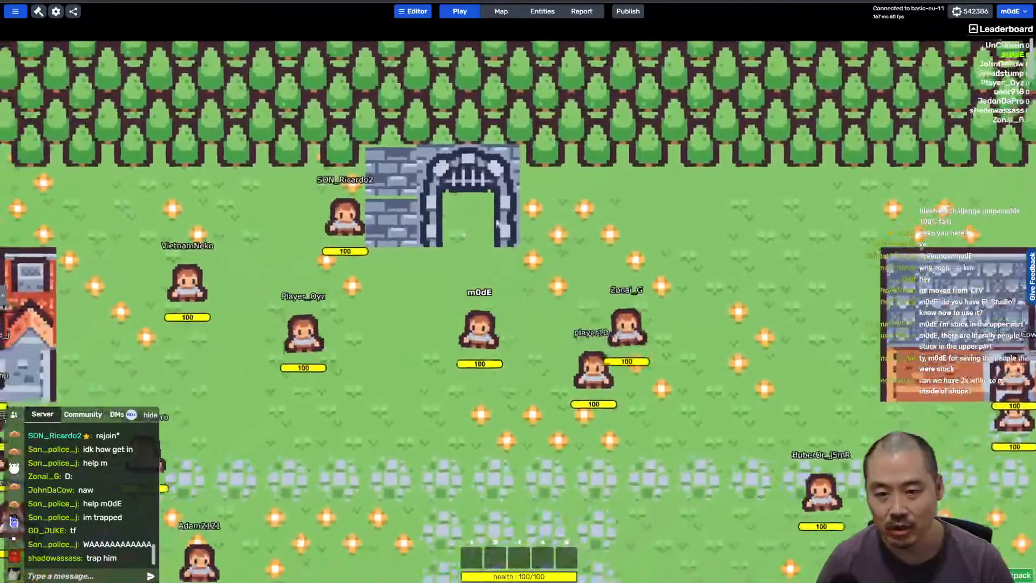
pyautogui.press('a')
pyautogui.press('w')
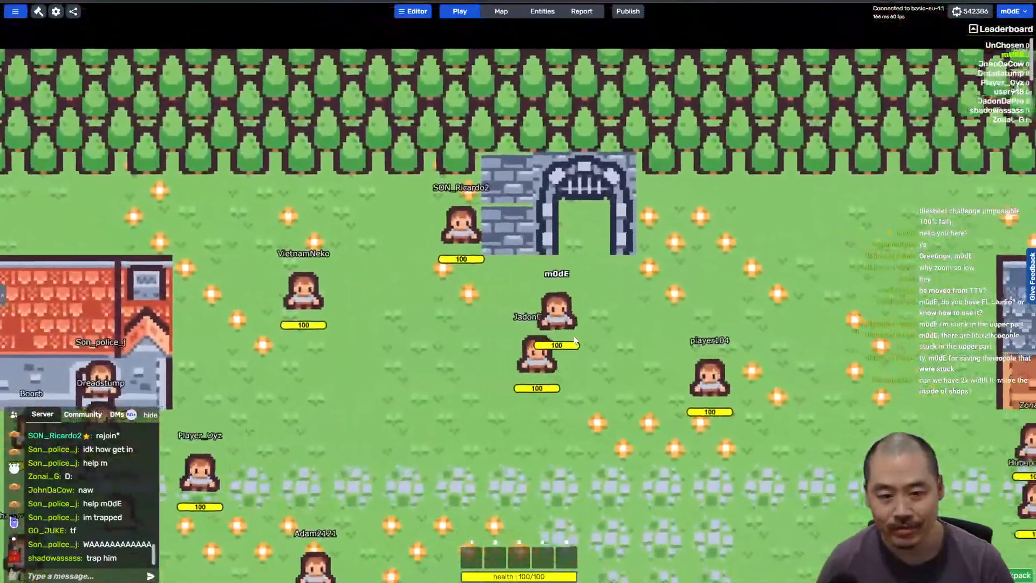
pyautogui.press('s')
pyautogui.press('a')
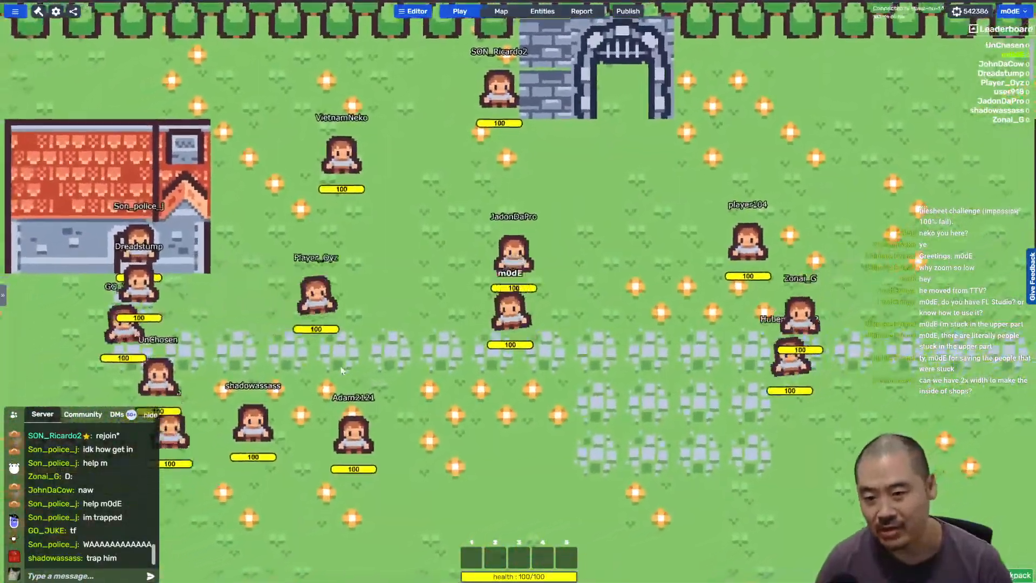
pyautogui.press('s')
pyautogui.press('a')
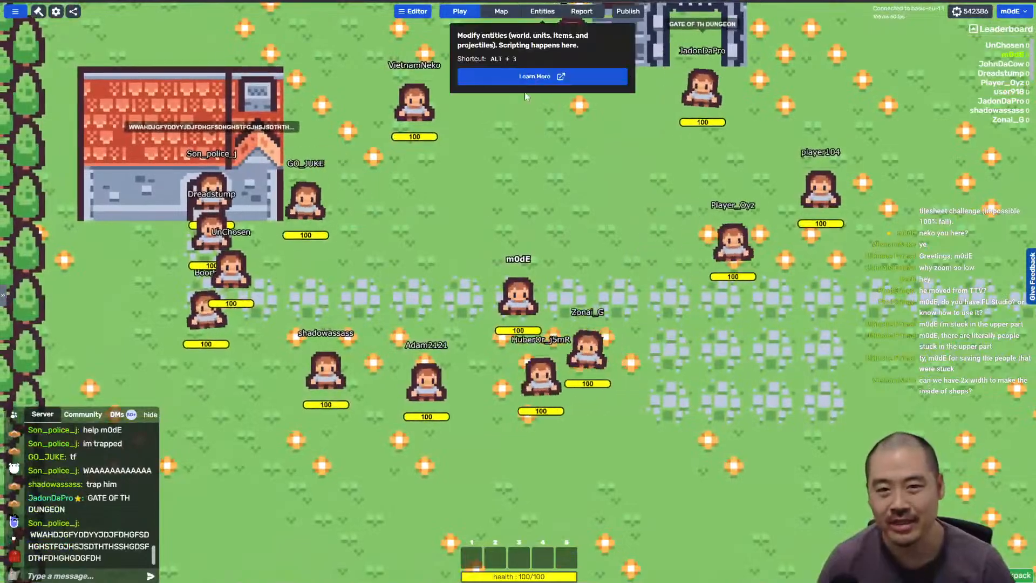
# Step: Set the Adventurer's health attribute to show only when the value changes, and save the attribute and the unit
pyautogui.click(543, 11)
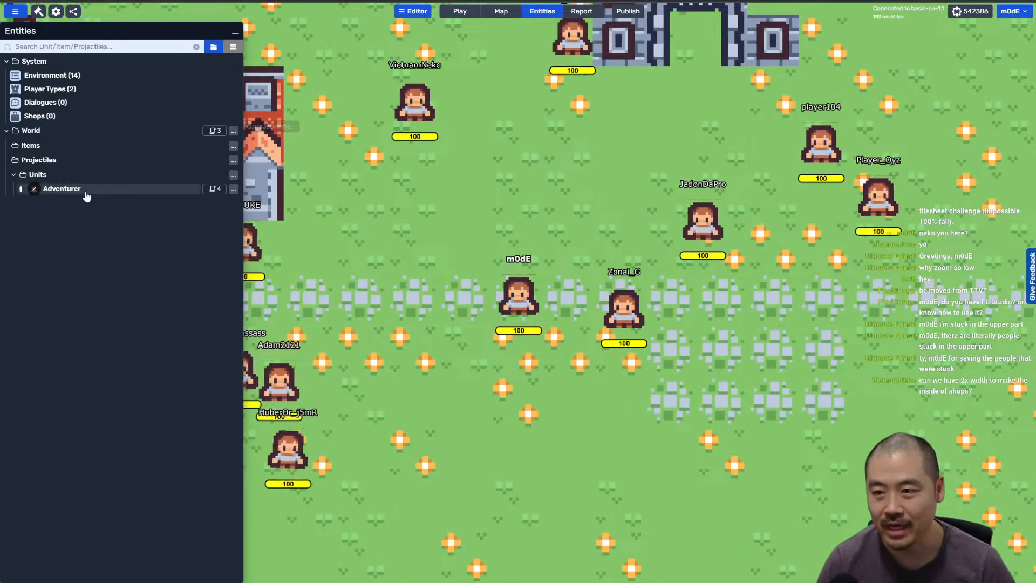
pyautogui.click(85, 190)
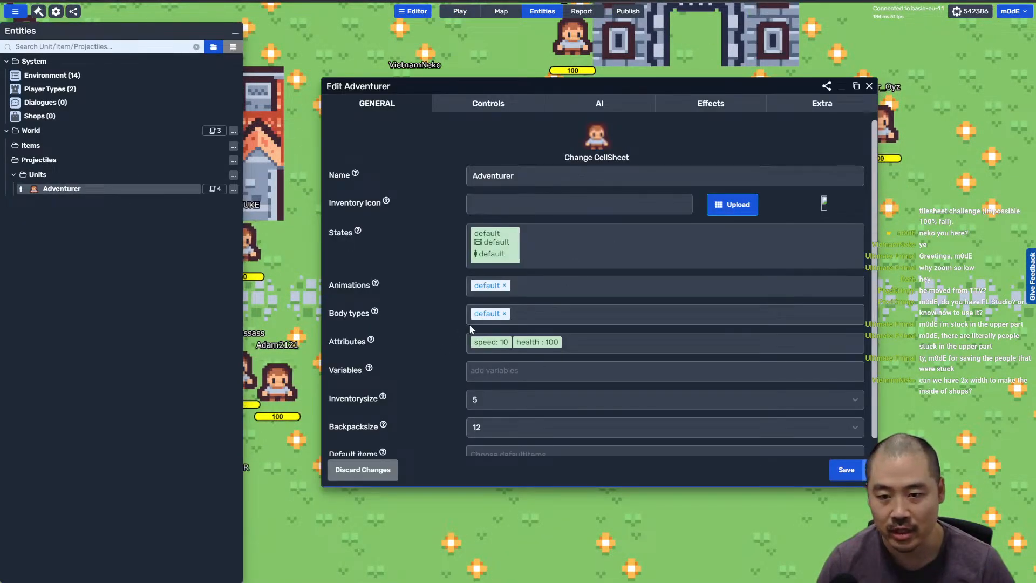
pyautogui.click(518, 342)
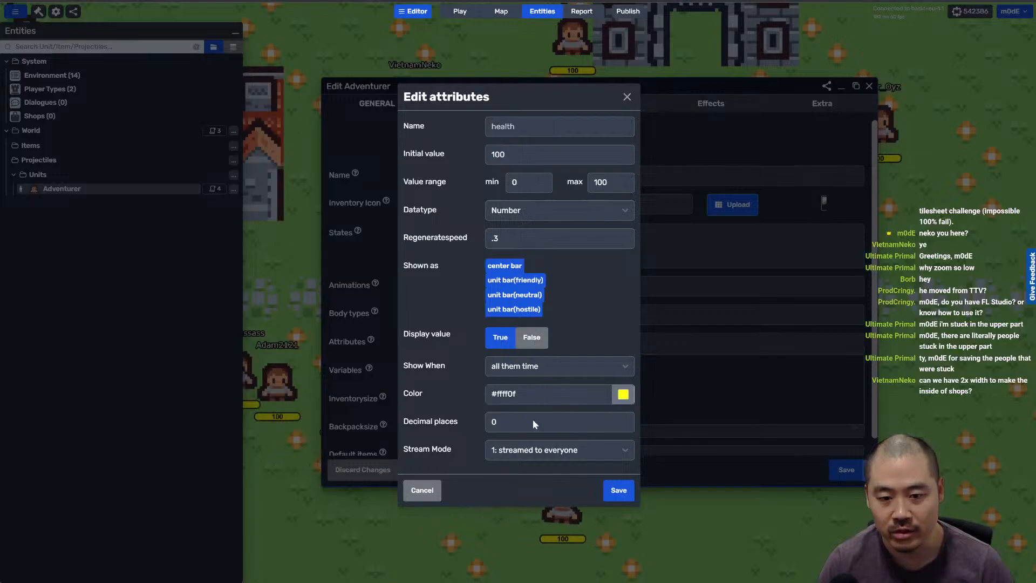
pyautogui.click(506, 368)
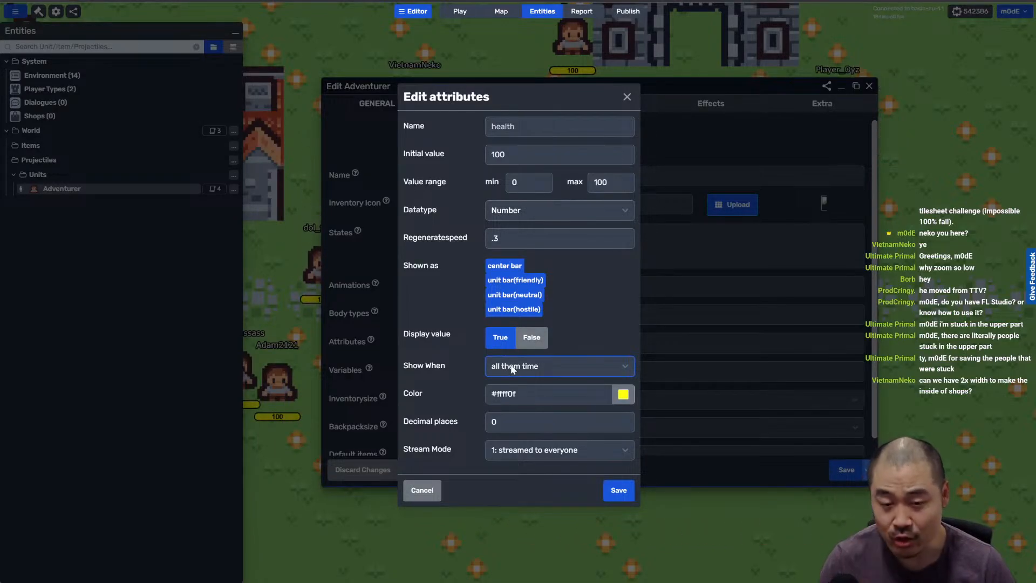
pyautogui.click(516, 391)
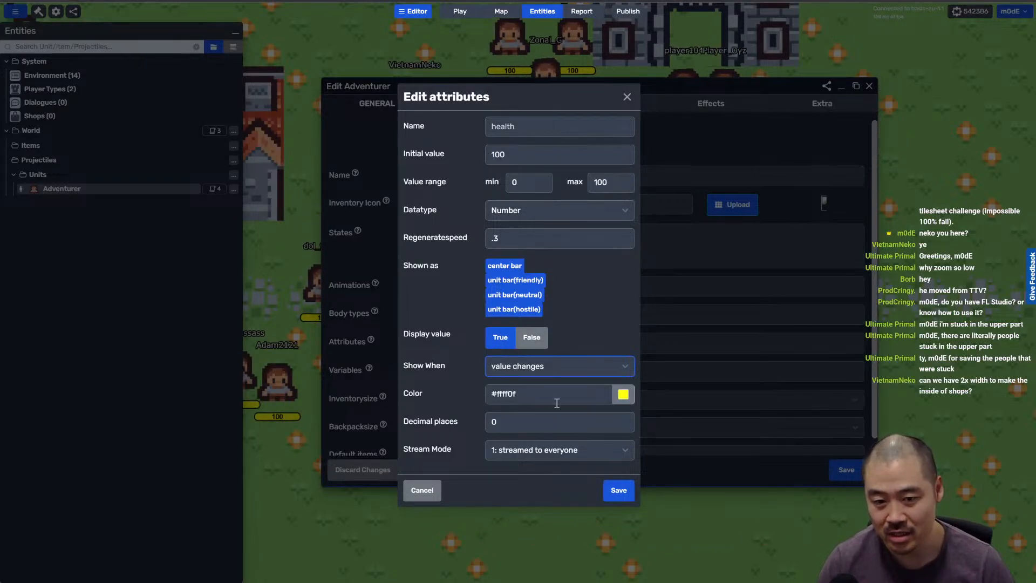
pyautogui.click(618, 490)
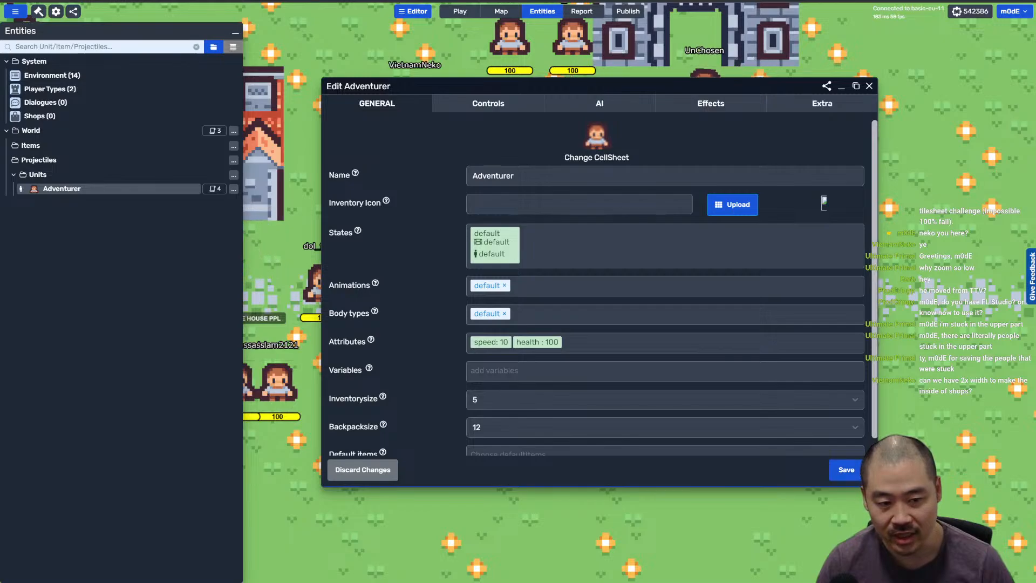
pyautogui.click(852, 492)
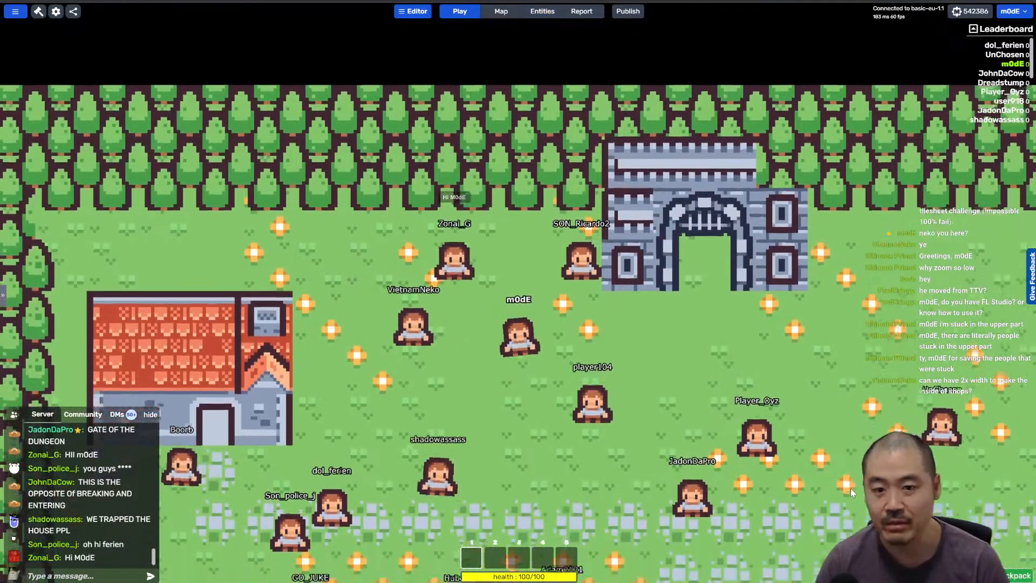
# Step: Playtest the health bar change by walking the character toward the red-roofed house, up to the stone gate and southeast across the stone path
pyautogui.press('s')
pyautogui.press('a')
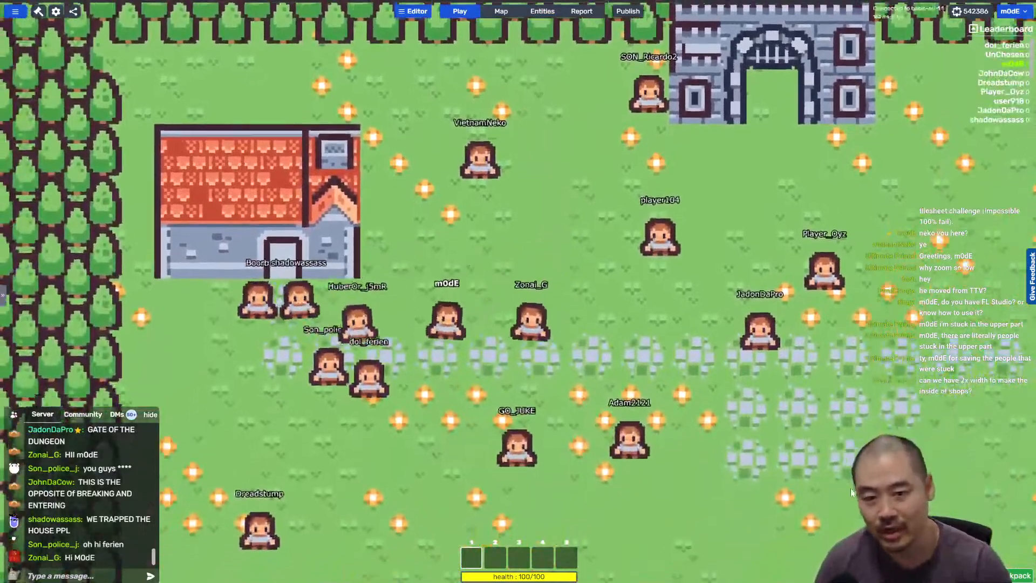
pyautogui.press('w')
pyautogui.press('d')
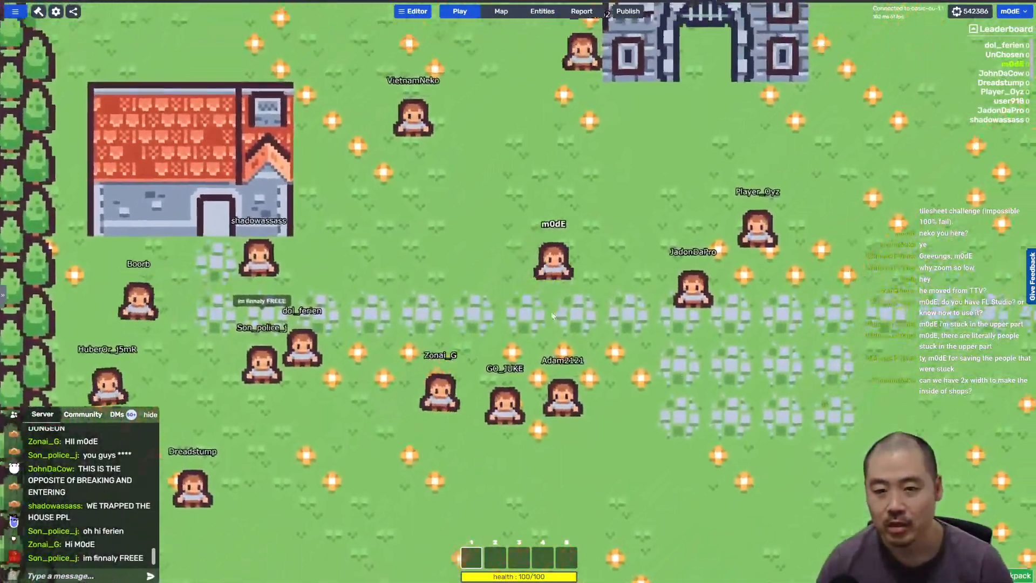
pyautogui.press('w')
pyautogui.press('a')
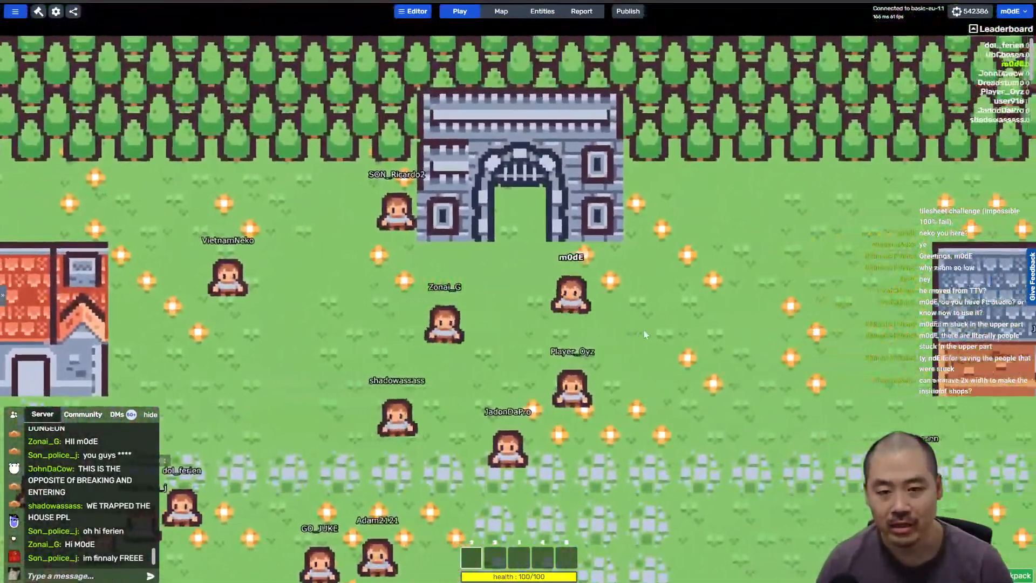
pyautogui.press('s')
pyautogui.press('d')
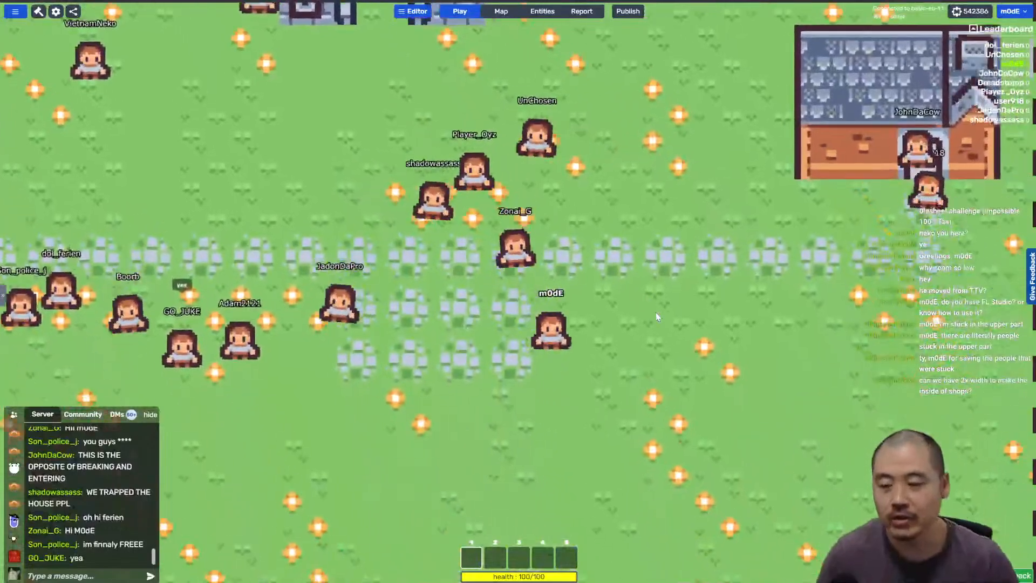
pyautogui.press('s')
pyautogui.press('d')
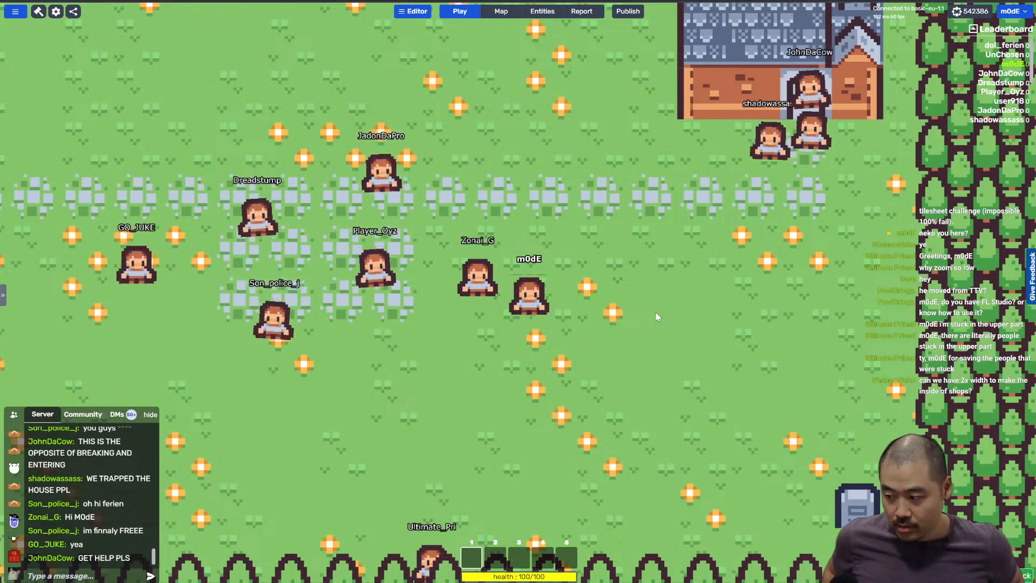
# Step: Playtest the eastern side by walking the character to the grey-roofed house and back southwest below the path
pyautogui.press('d')
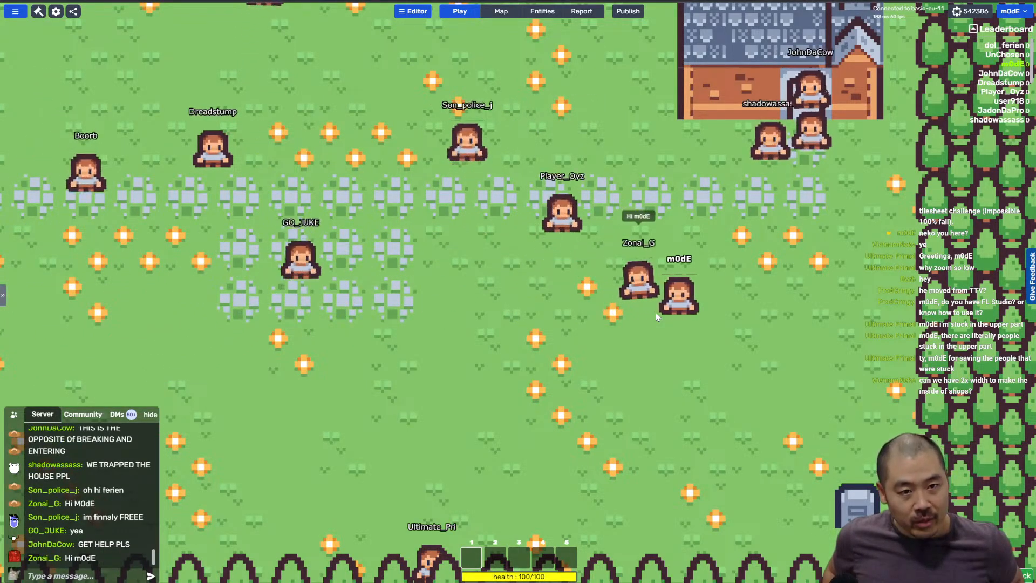
pyautogui.press('d')
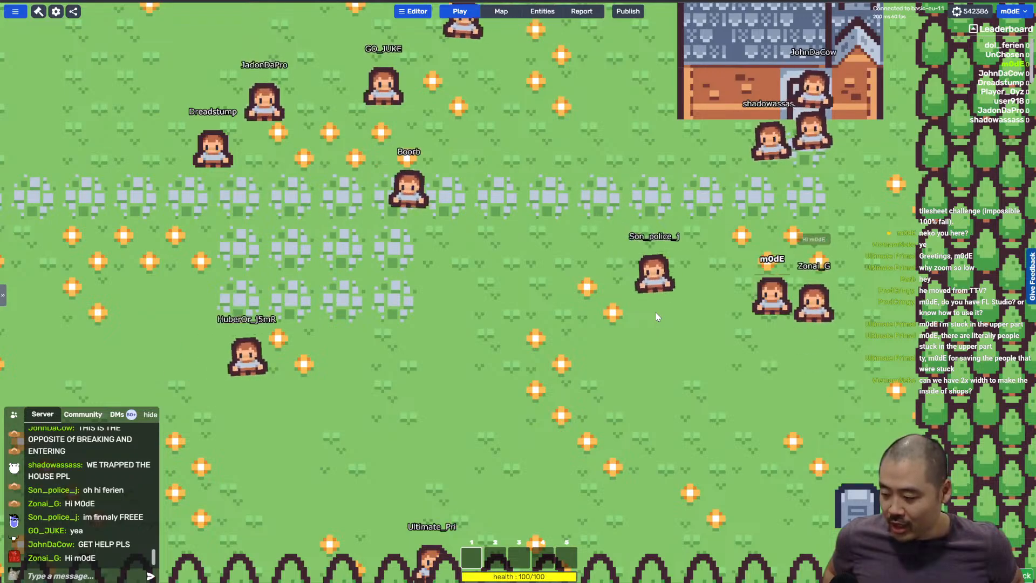
pyautogui.press('d')
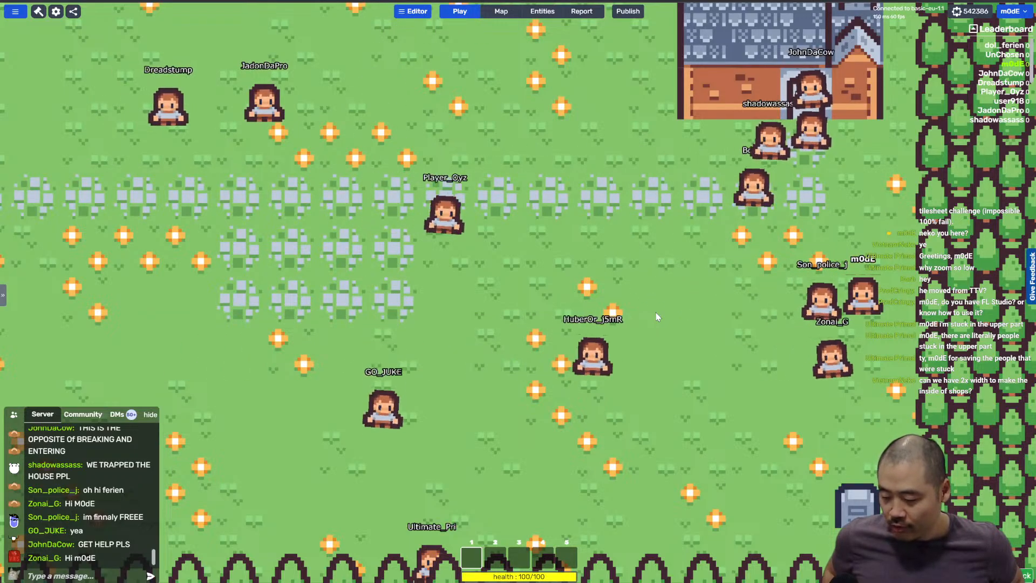
pyautogui.press('w')
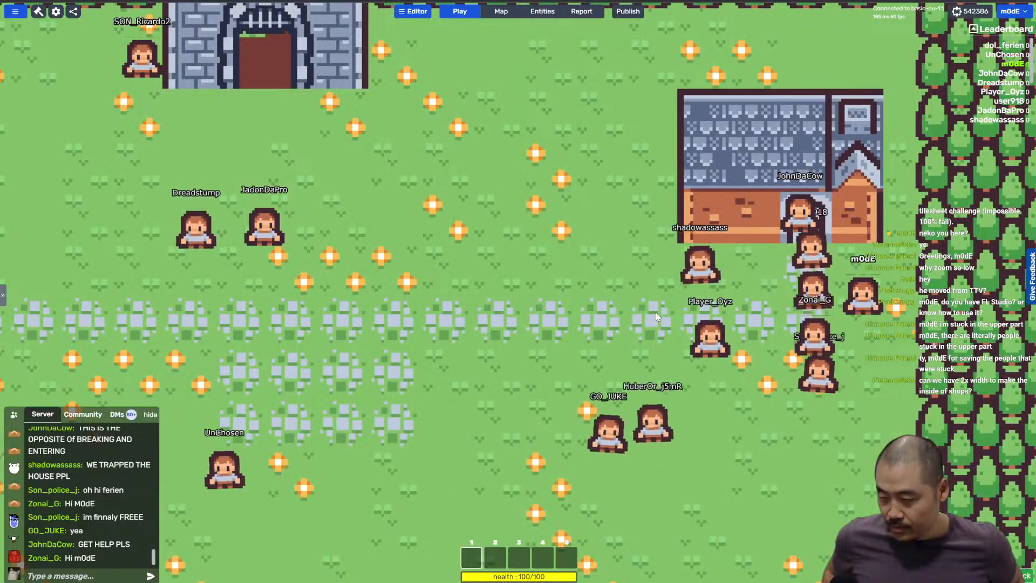
pyautogui.press('w')
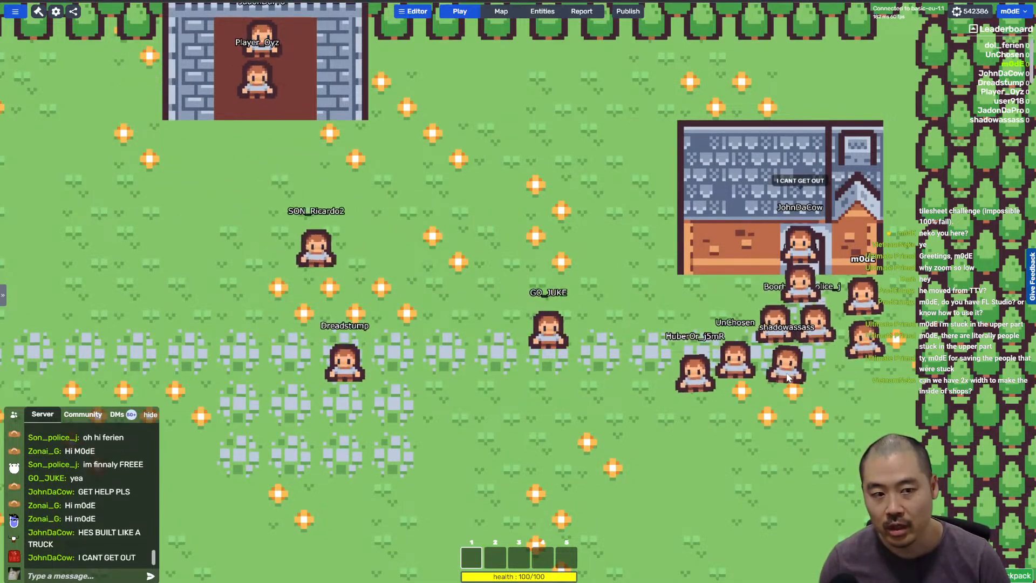
pyautogui.press('s')
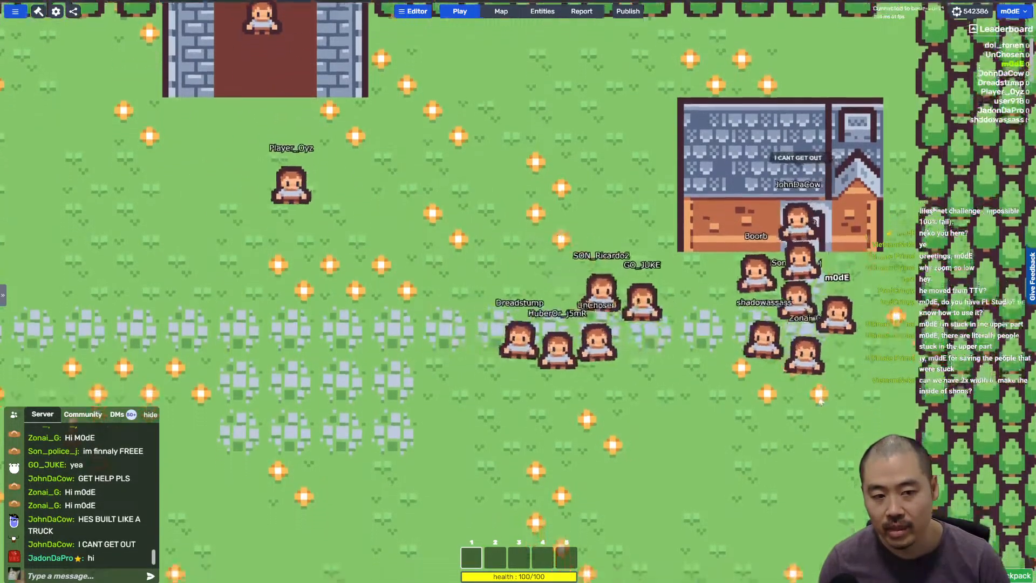
pyautogui.press('a')
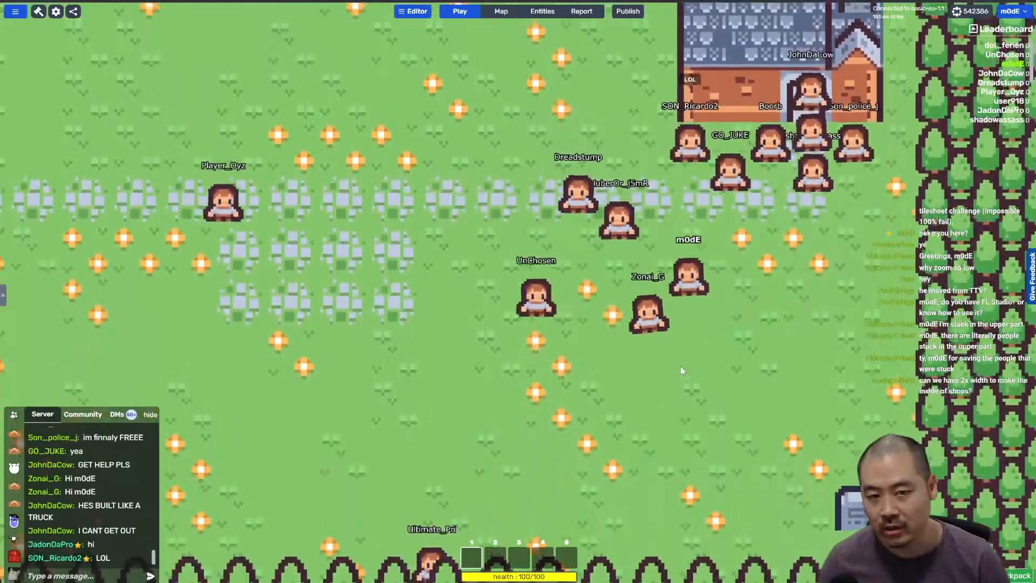
# Step: Playtest the central area by walking the character past the stone gate, across the path and into the southwest field
pyautogui.press('w')
pyautogui.press('a')
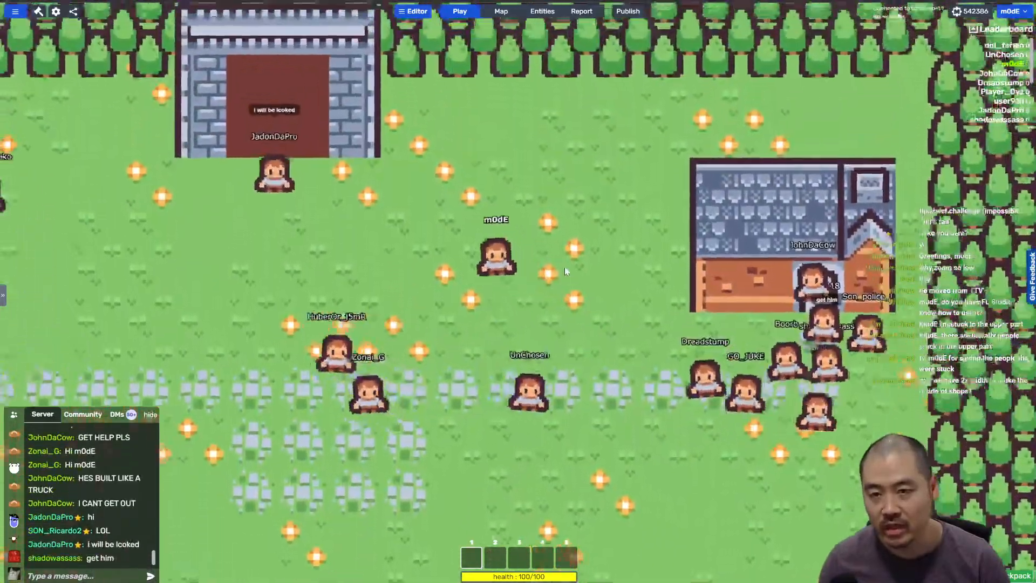
pyautogui.press('s')
pyautogui.press('a')
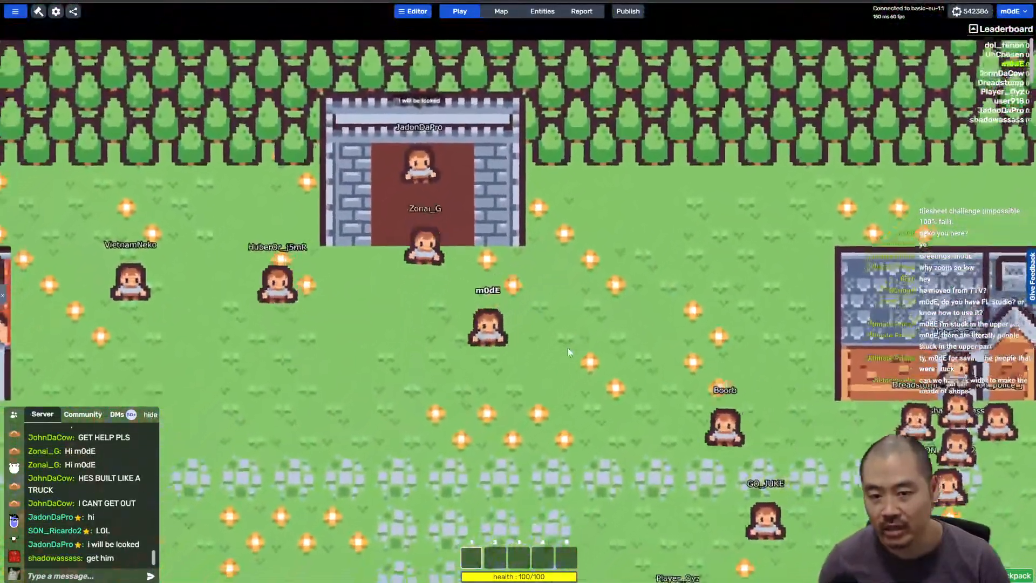
pyautogui.press('d')
pyautogui.press('a')
pyautogui.press('w')
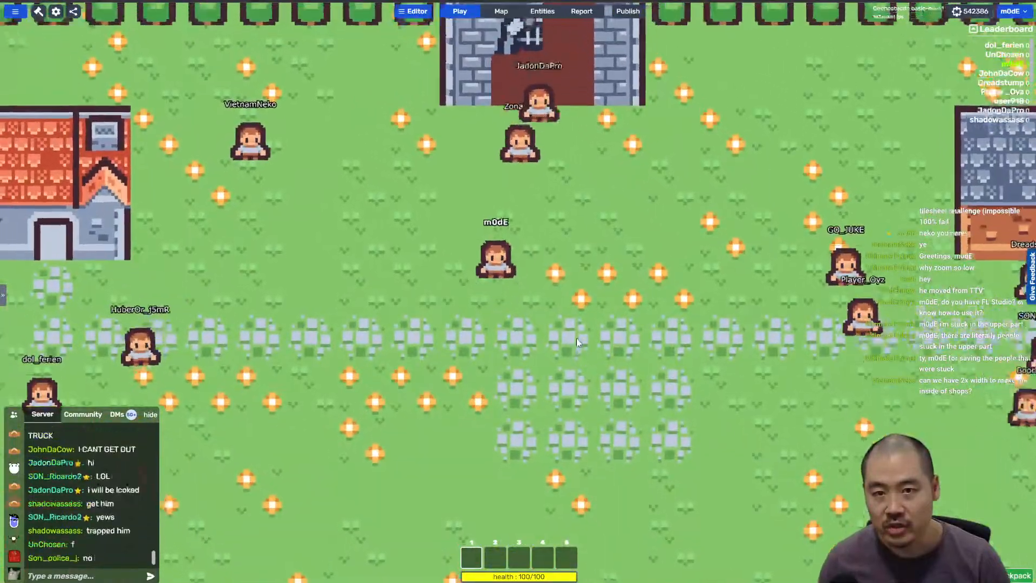
pyautogui.press('s')
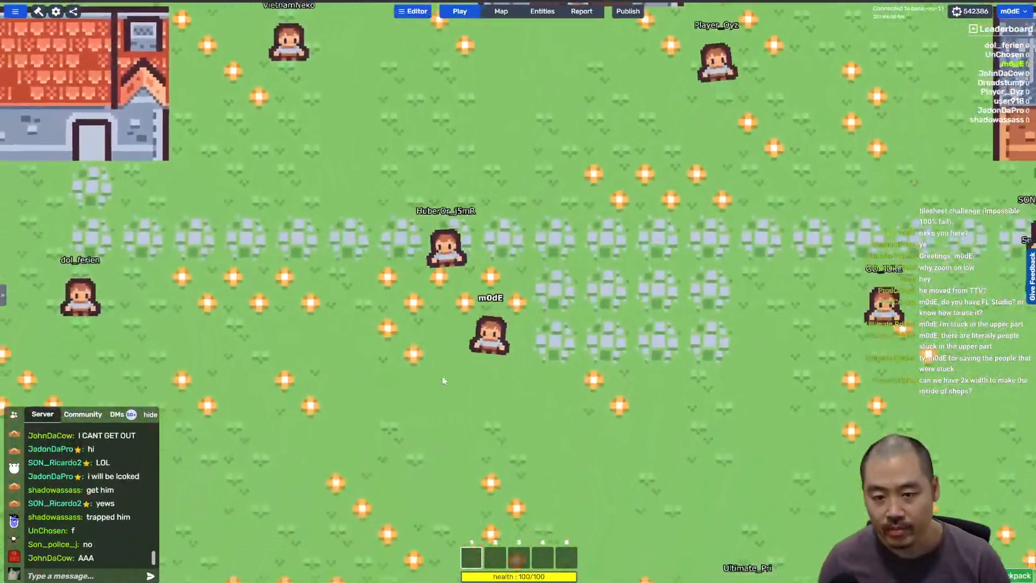
pyautogui.press('s')
pyautogui.press('a')
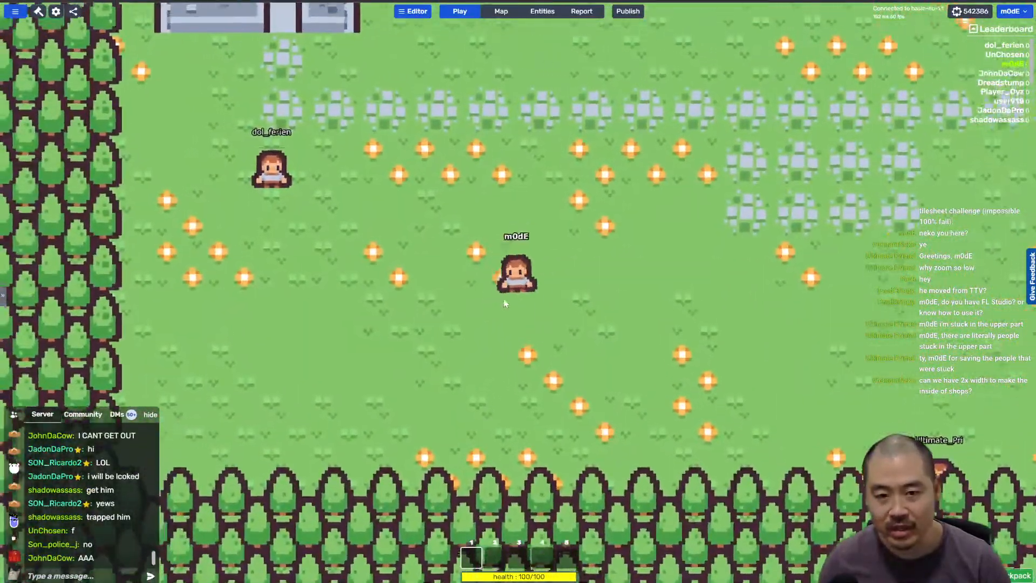
pyautogui.press('w')
# Step: Paint a dirt patch 6 tiles wide and 4 tiles high on the floor layer south of the red-roofed house, and save the map
pyautogui.click(500, 10)
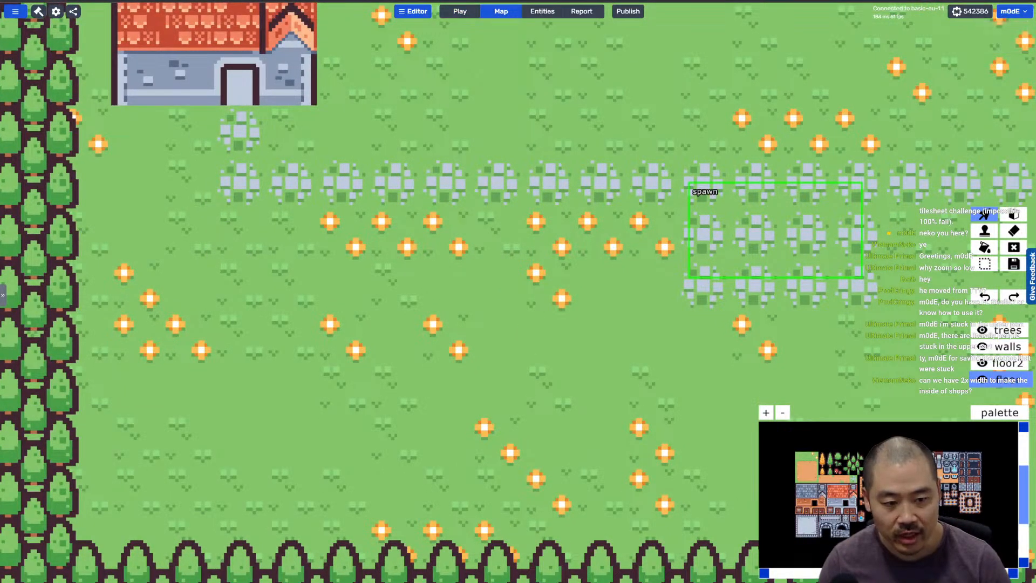
pyautogui.scroll(3, 819, 474)
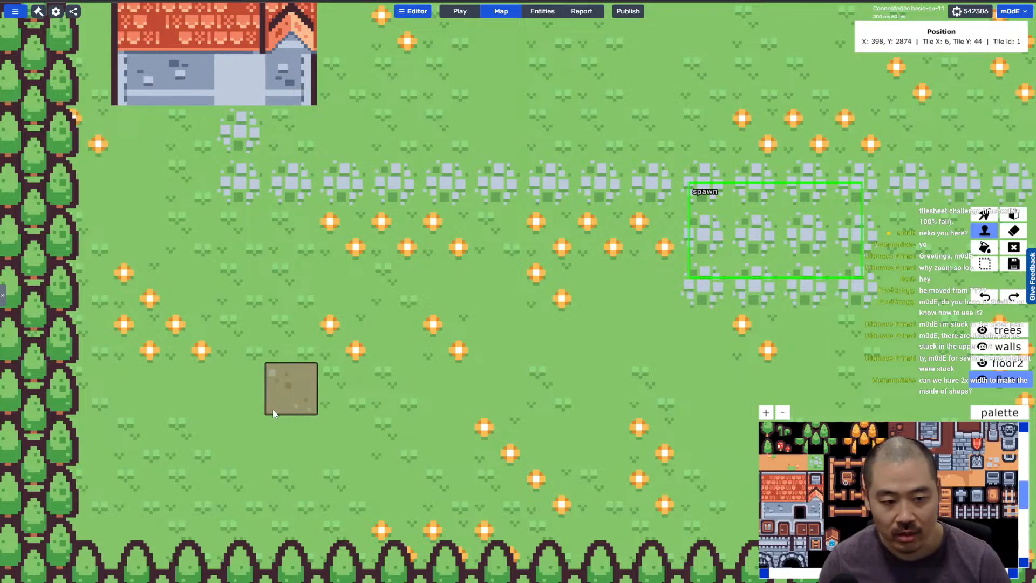
pyautogui.moveTo(300, 411); pyautogui.dragTo(423, 354, button='right')
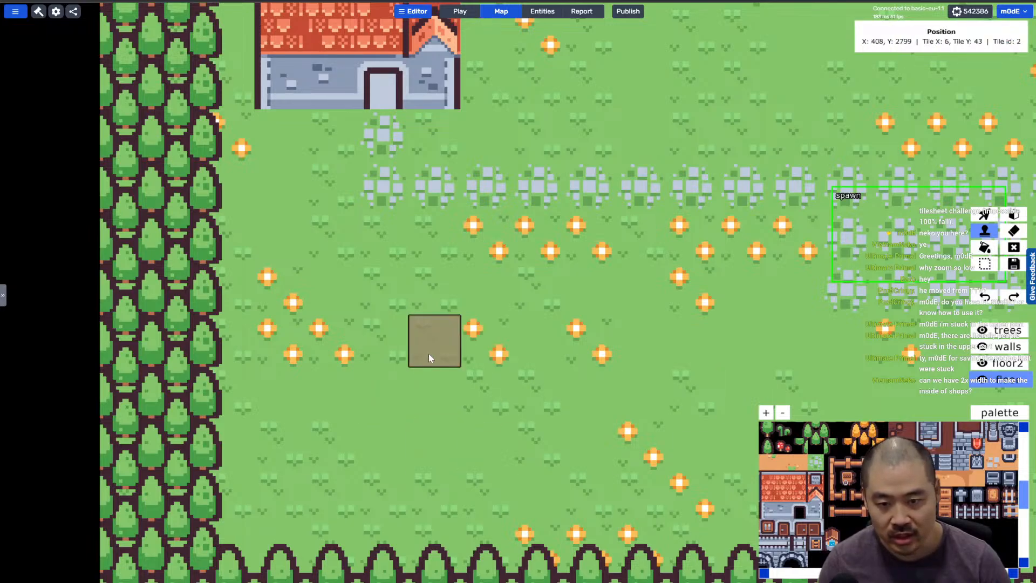
pyautogui.moveTo(426, 349)
pyautogui.mouseDown()
pyautogui.moveTo(444, 464)
pyautogui.moveTo(410, 453)
pyautogui.moveTo(481, 428)
pyautogui.mouseUp()
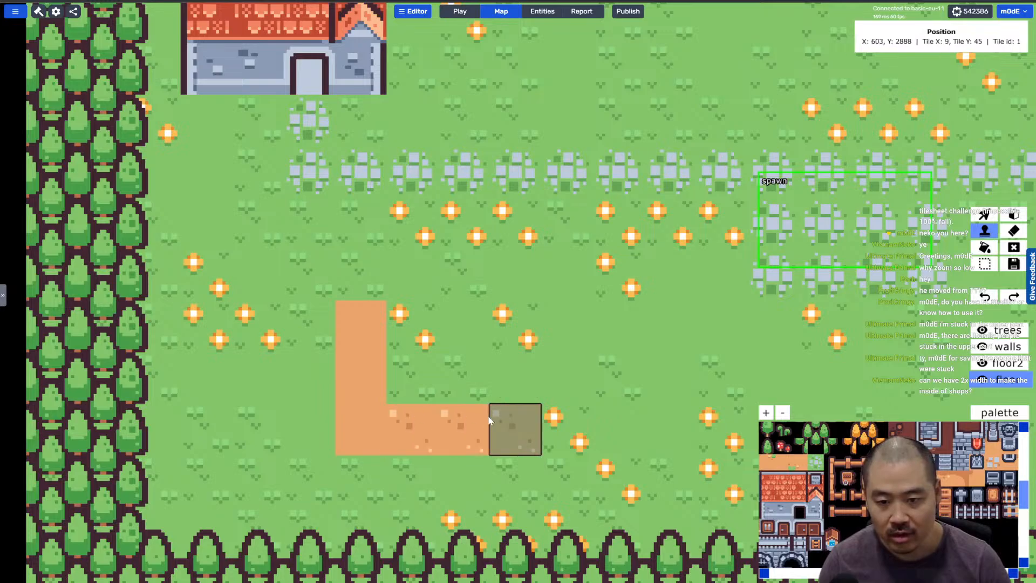
pyautogui.moveTo(546, 325); pyautogui.dragTo(402, 322)
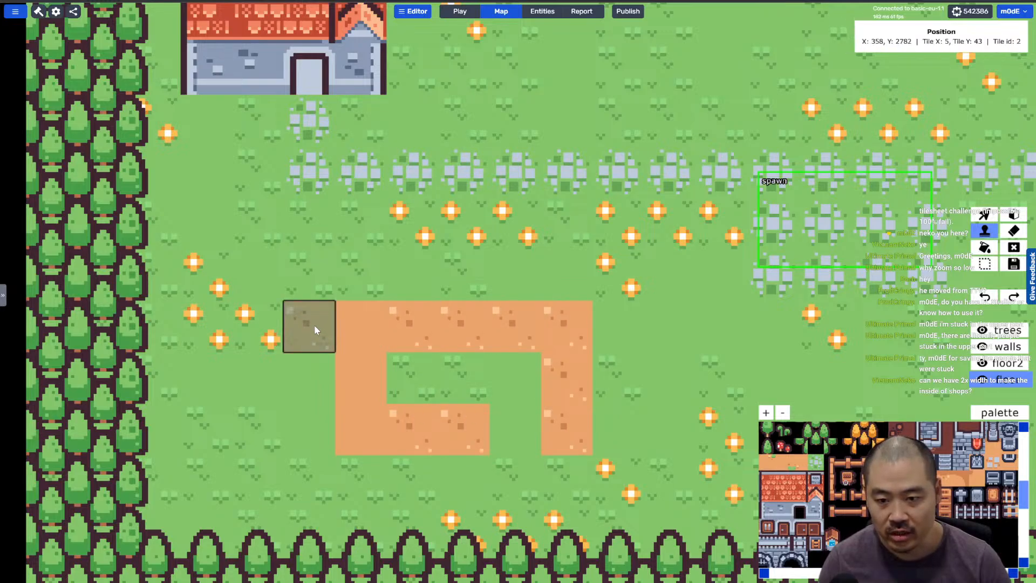
pyautogui.moveTo(316, 330)
pyautogui.mouseDown()
pyautogui.moveTo(323, 458)
pyautogui.moveTo(515, 467)
pyautogui.mouseUp()
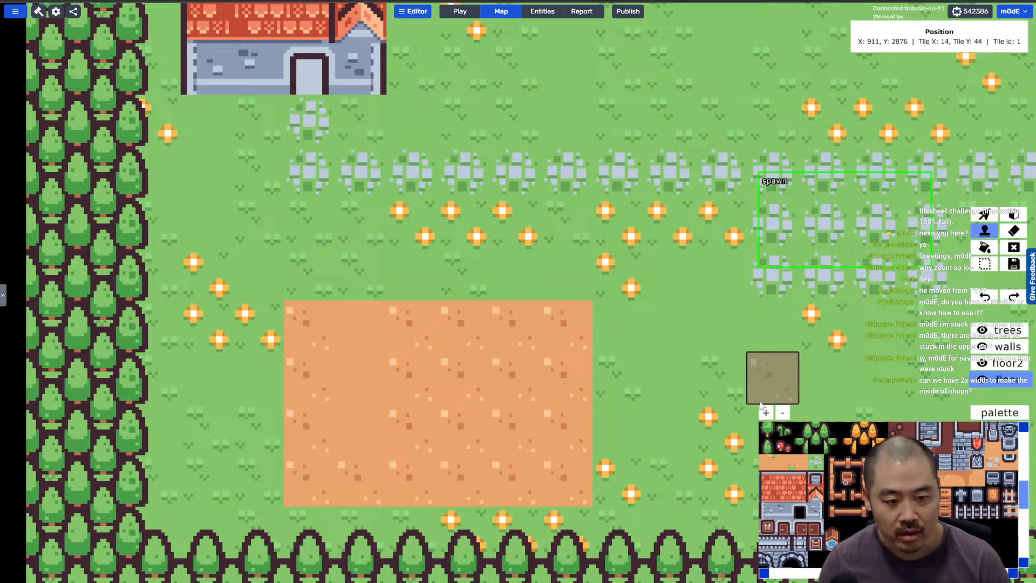
pyautogui.click(1017, 268)
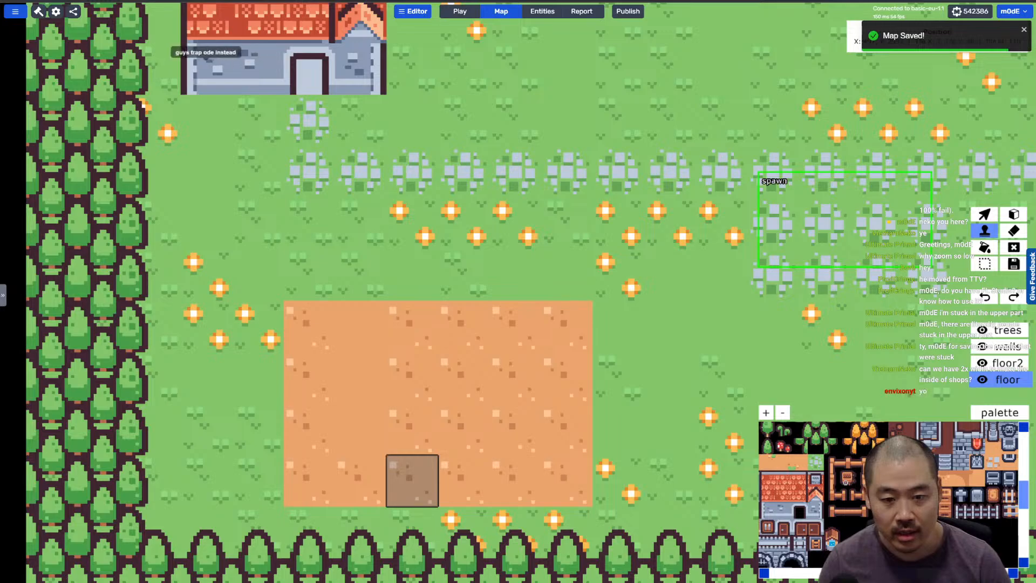
# Step: Switch to Aseprite, close hero.png and select the red-and-white target sprite in the Sprite-0002 sheet
pyautogui.hotkey('alt', 'Tab')
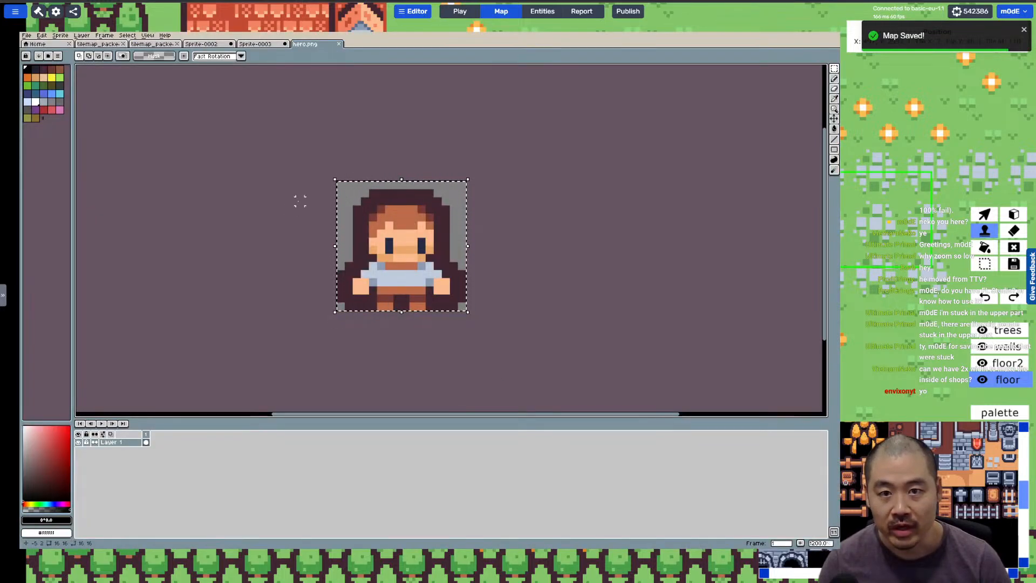
pyautogui.hotkey('ctrl', 'w')
pyautogui.hotkey('ctrl', 'shift', 'Tab')
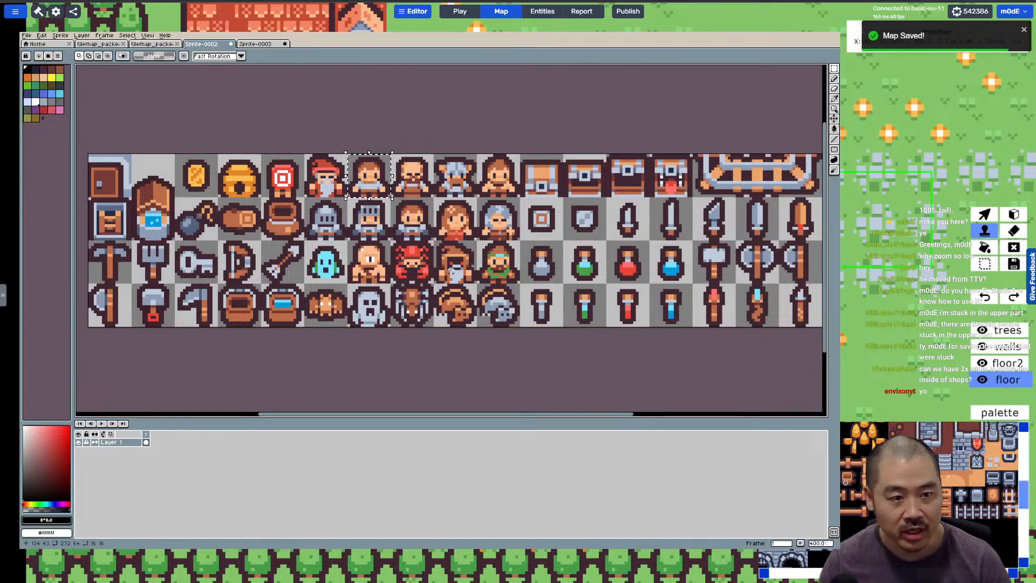
pyautogui.scroll(1, 522, 260)
pyautogui.scroll(-2, 574, 262)
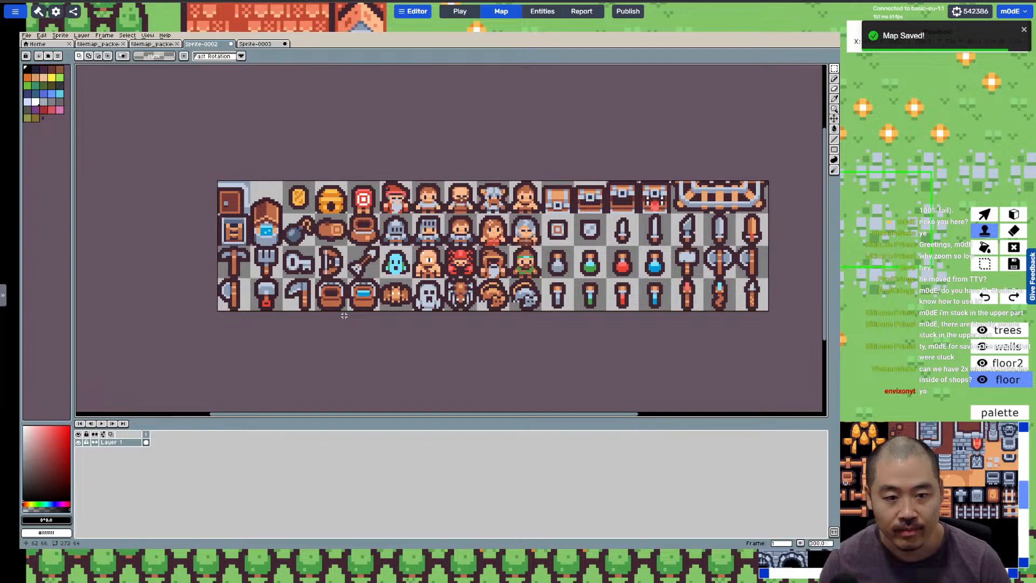
pyautogui.scroll(2, 363, 203)
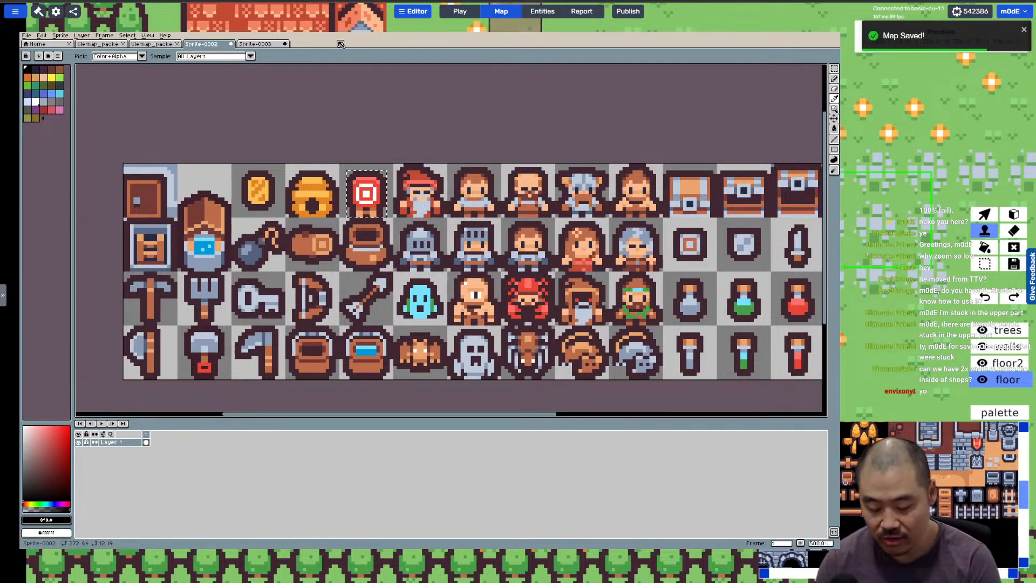
# Step: Paste the copied target into a new sprite and save it as target.png
pyautogui.hotkey('ctrl', 'n')
pyautogui.press('Return')
pyautogui.hotkey('ctrl', 'v')
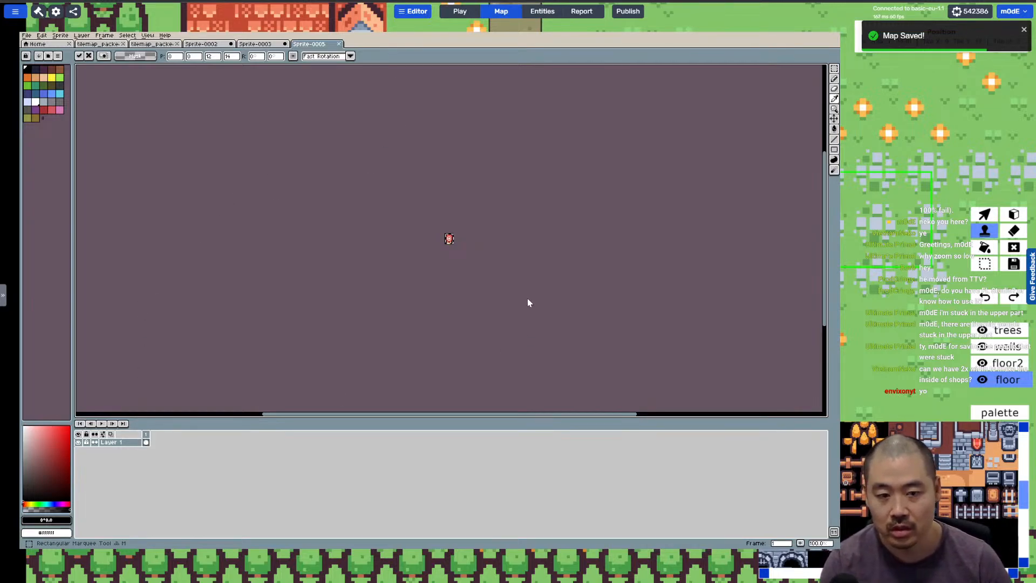
pyautogui.hotkey('ctrl', 's')
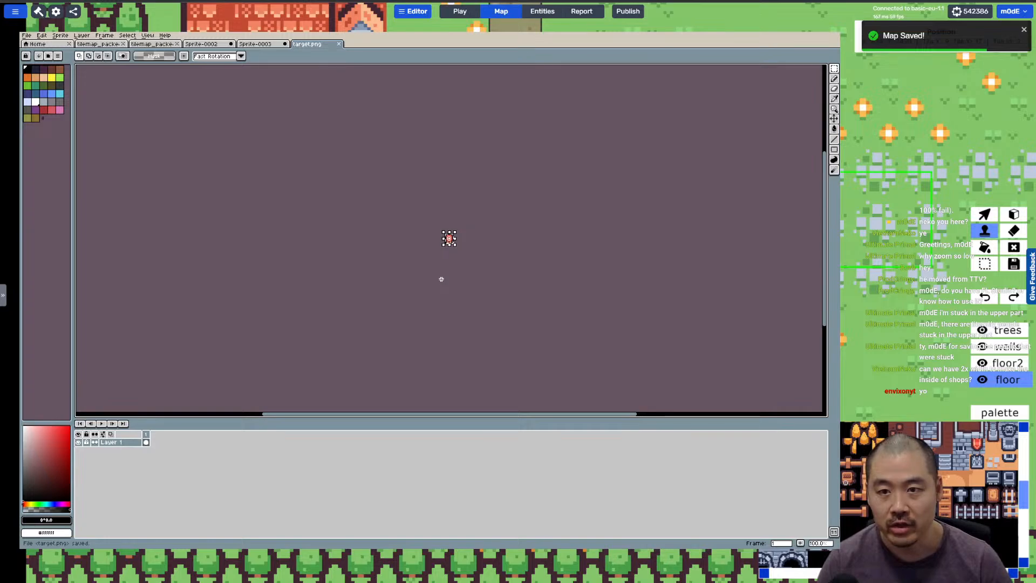
# Step: Switch to Moddio's entities and review the size, friction and restitution settings in the entity's body editor
pyautogui.click(543, 11)
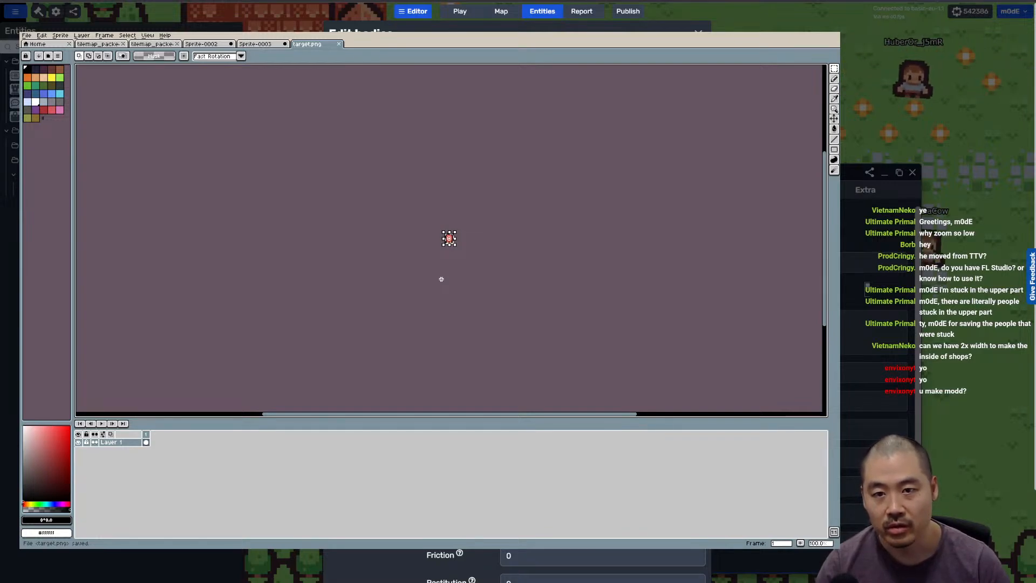
pyautogui.scroll(-2, 517, 561)
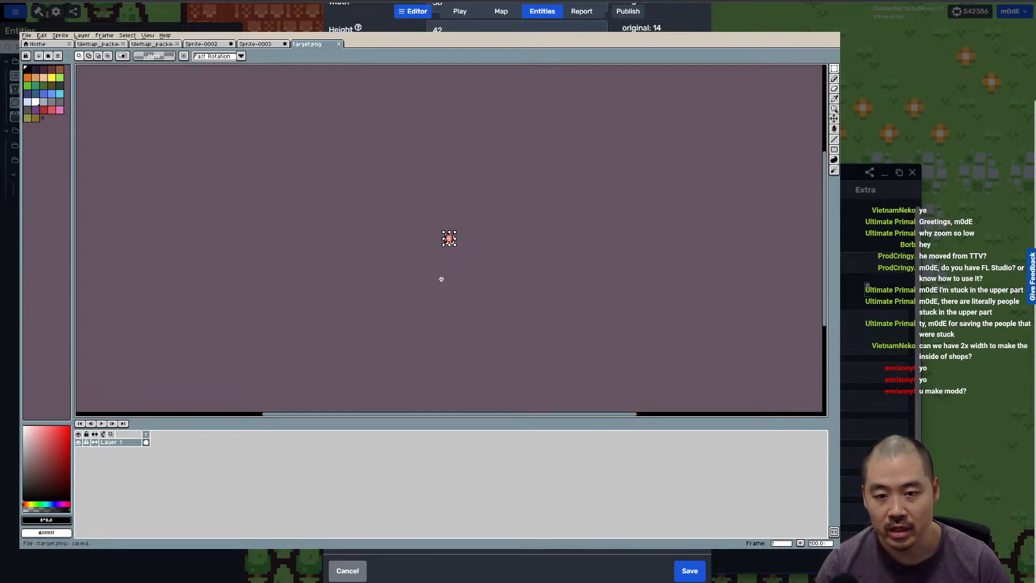
pyautogui.scroll(3, 516, 561)
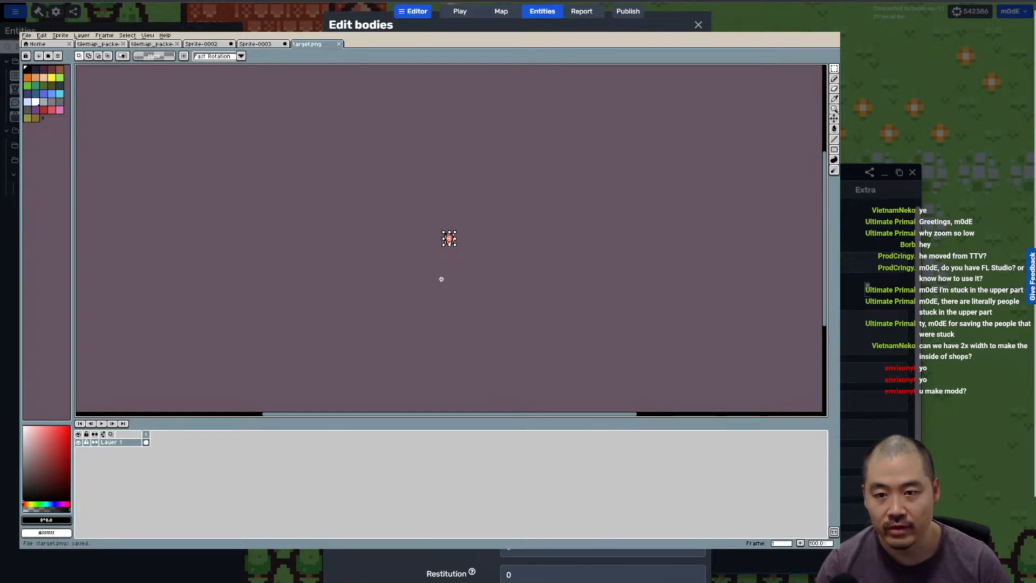
pyautogui.scroll(-1, 517, 562)
pyautogui.scroll(2, 516, 561)
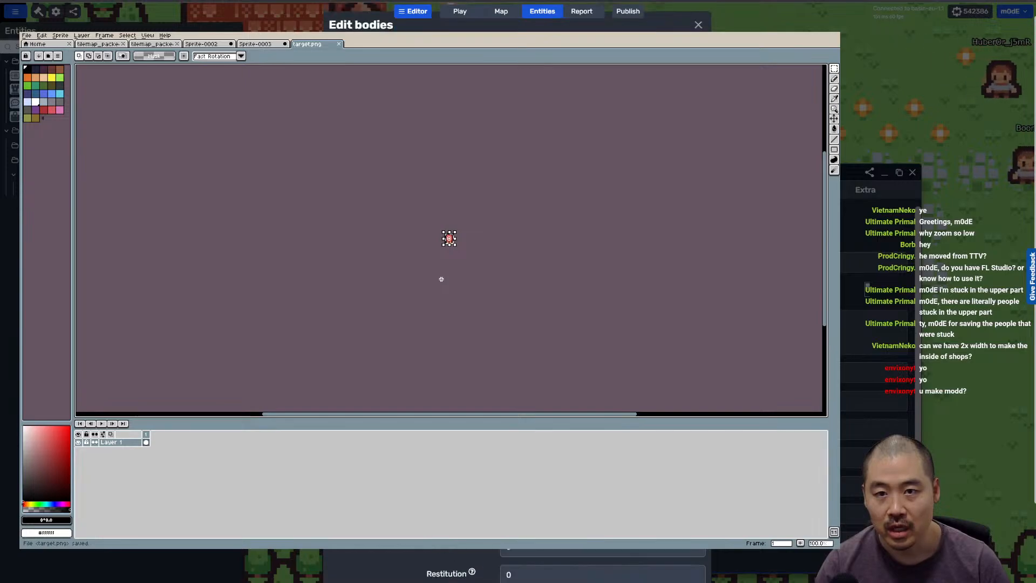
# Step: Save the Target unit's body settings and activate the Entities tool in the map editor
pyautogui.scroll(-2, 636, 572)
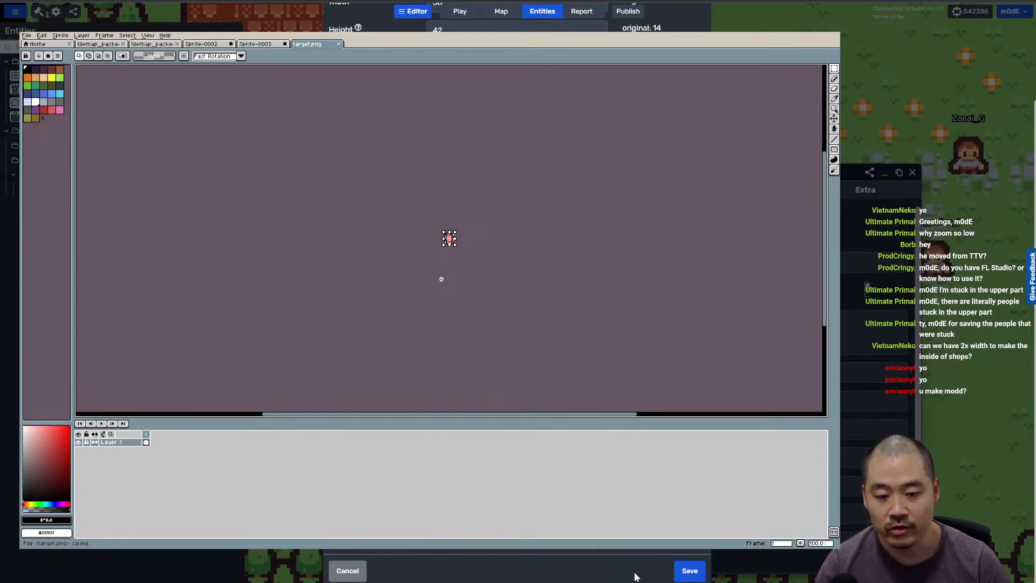
pyautogui.click(681, 571)
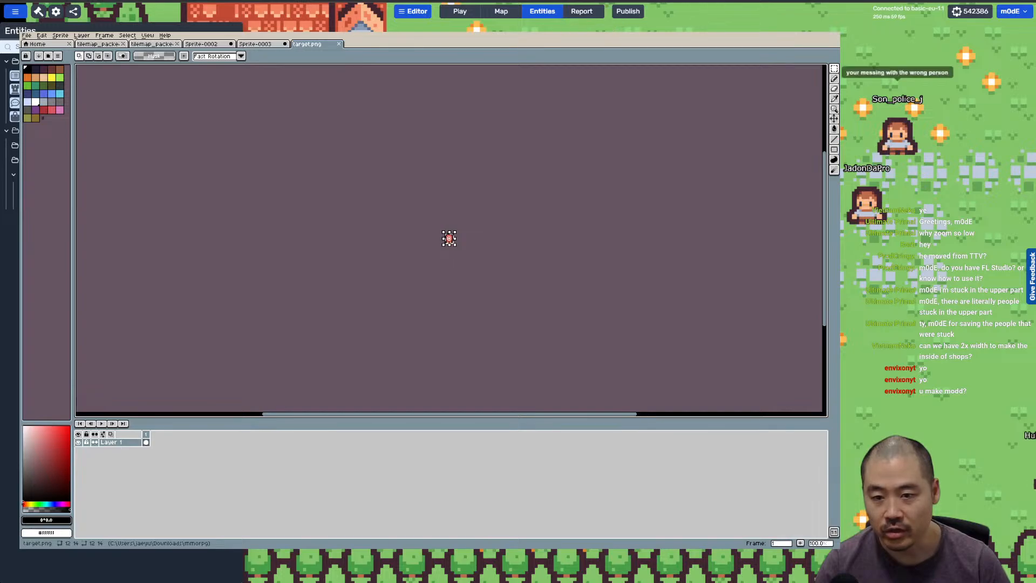
pyautogui.click(498, 13)
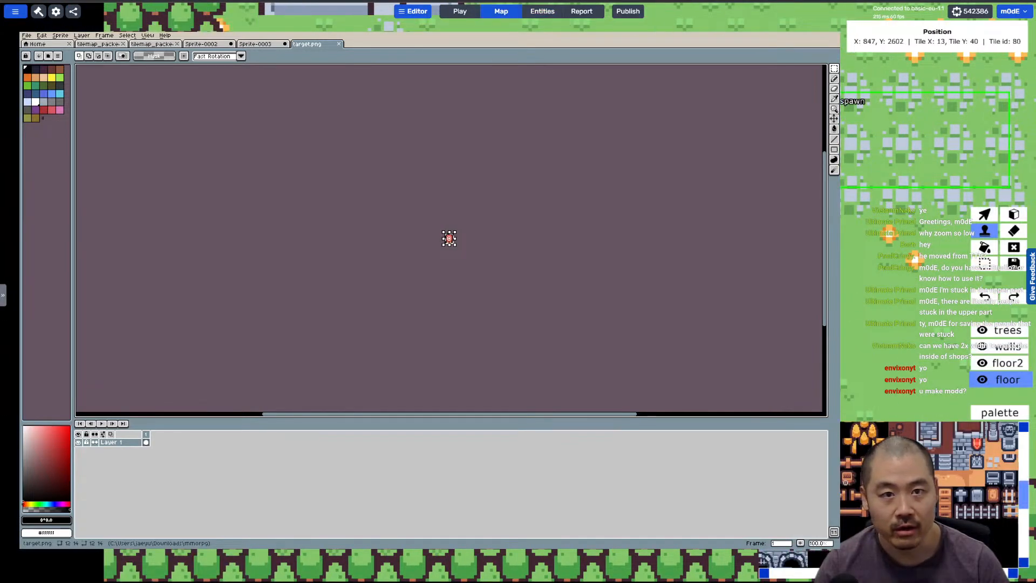
pyautogui.click(1014, 215)
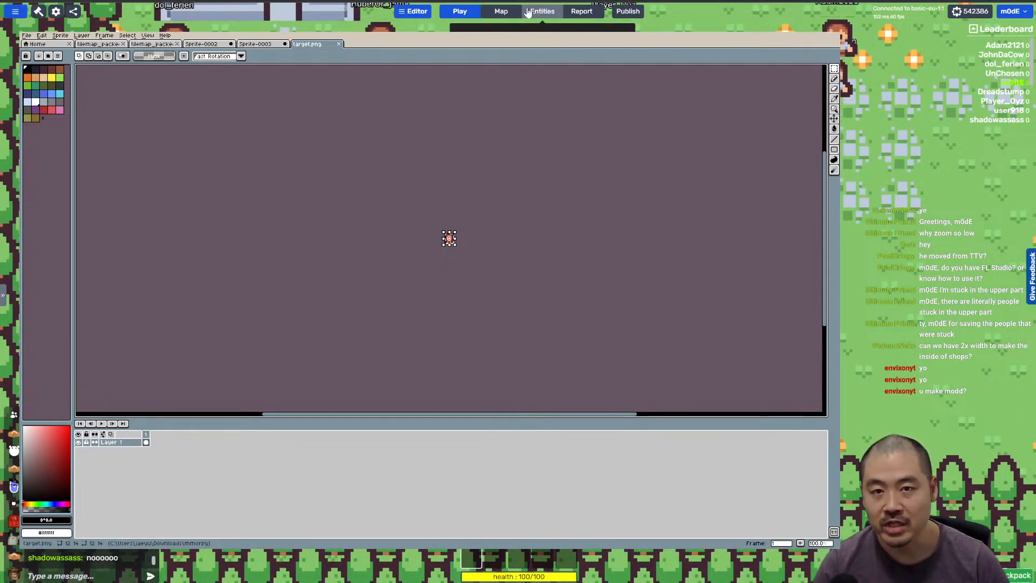
# Step: Return the game editor to the entities view and switch to its window from Aseprite
pyautogui.click(499, 13)
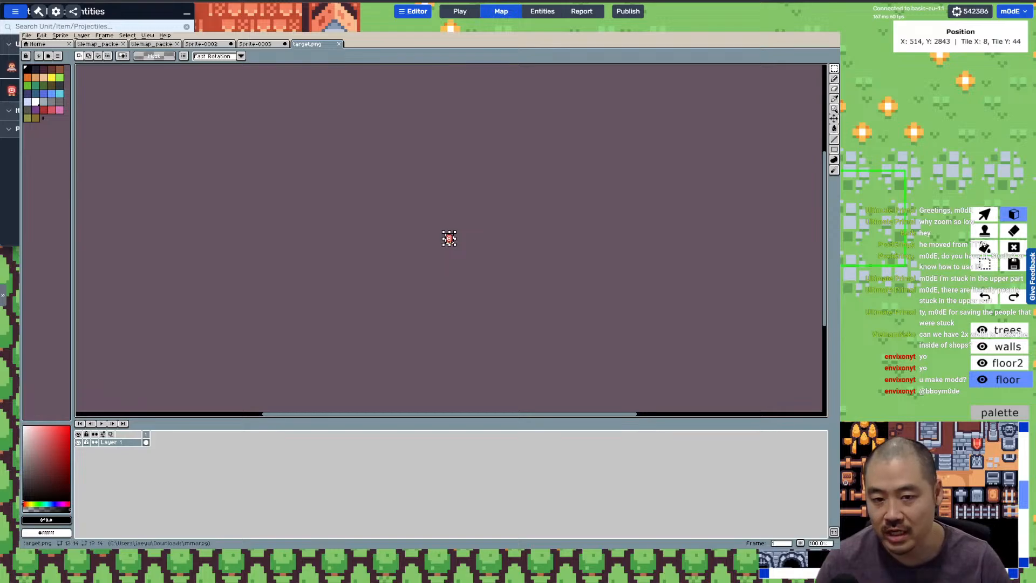
pyautogui.click(548, 15)
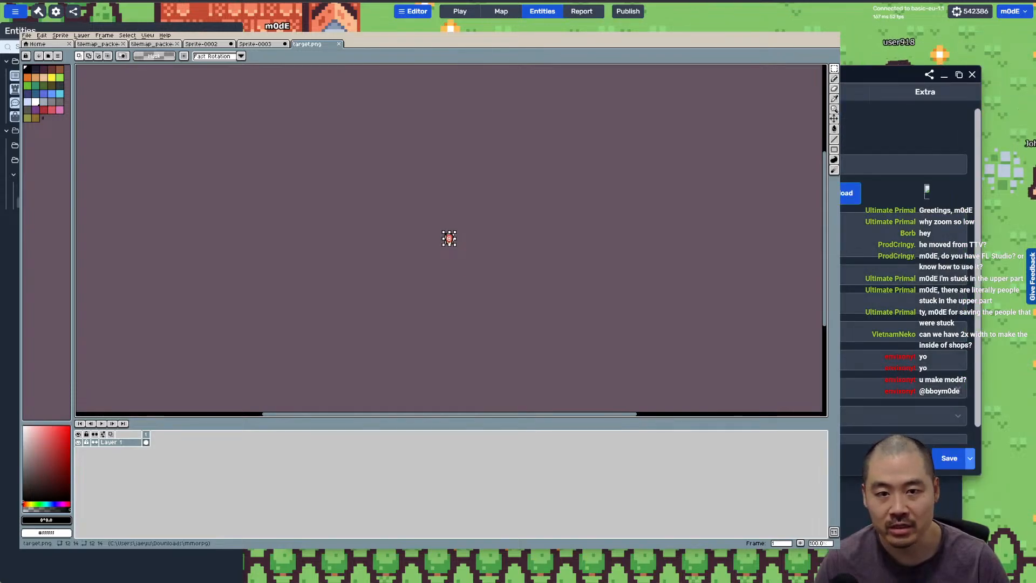
pyautogui.click(900, 164)
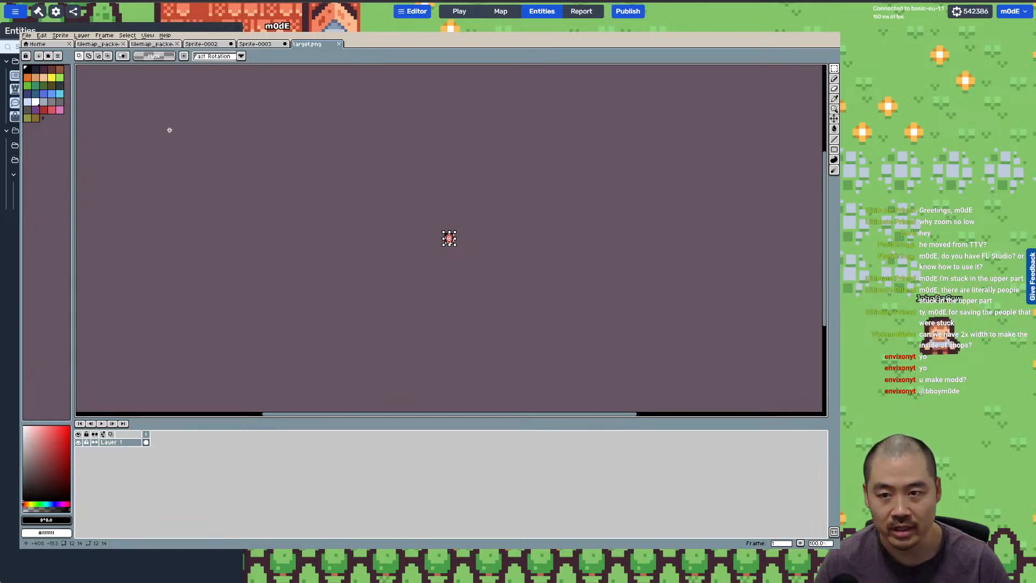
pyautogui.press('i')
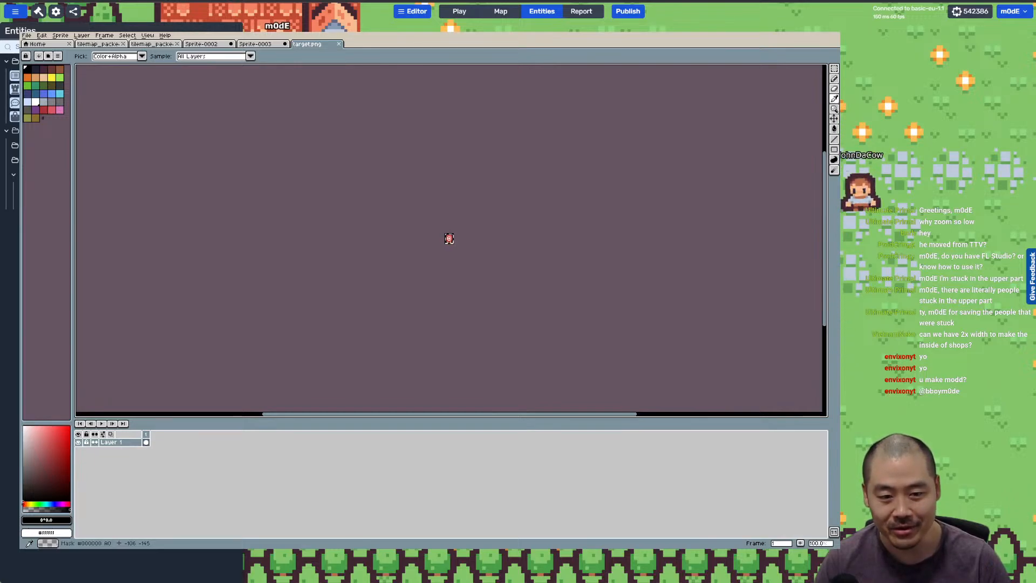
pyautogui.hotkey('alt', 'Tab')
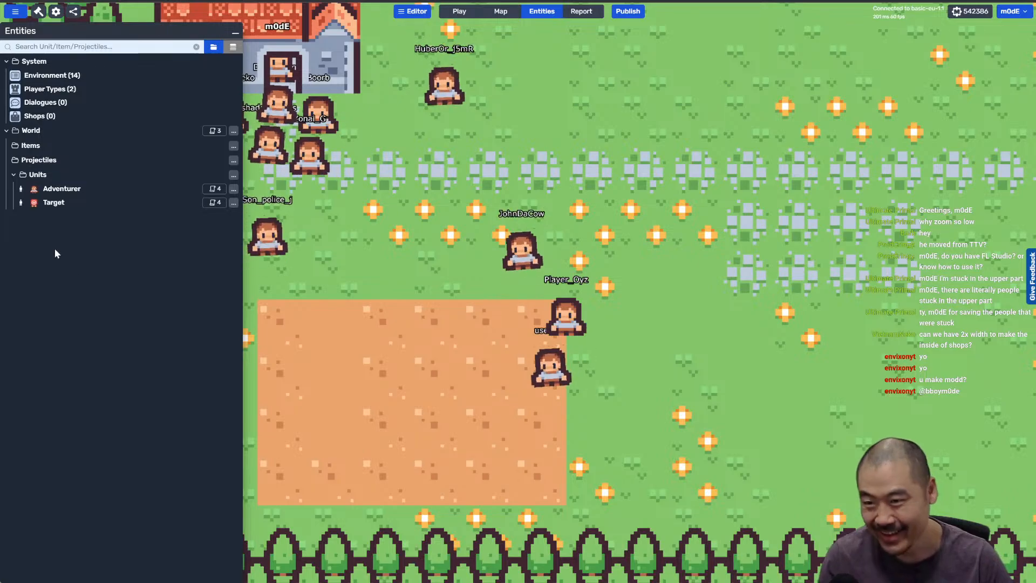
# Step: Open the existing Target unit's general properties for review and close them without changes
pyautogui.click(54, 203)
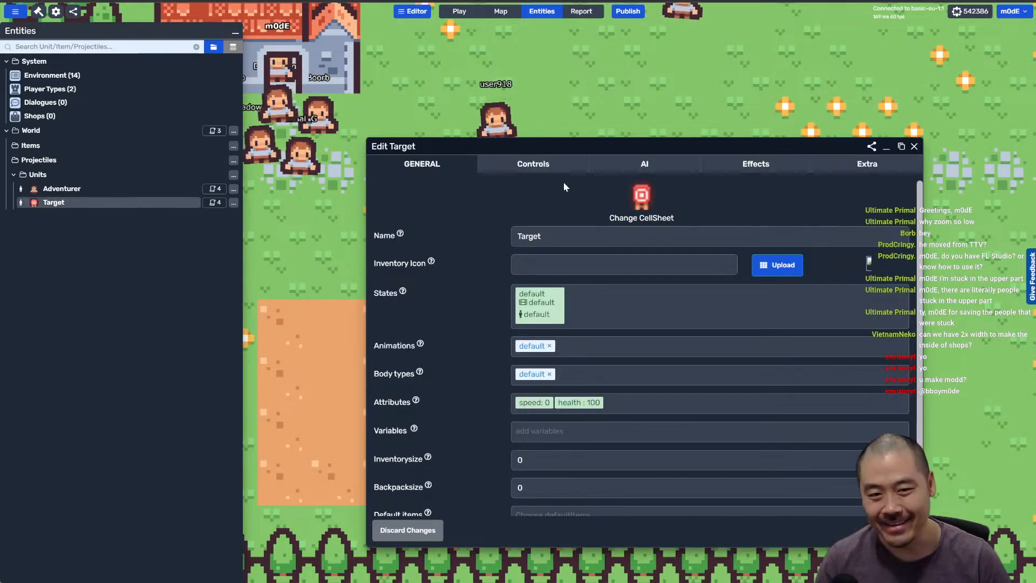
pyautogui.rightClick(63, 173)
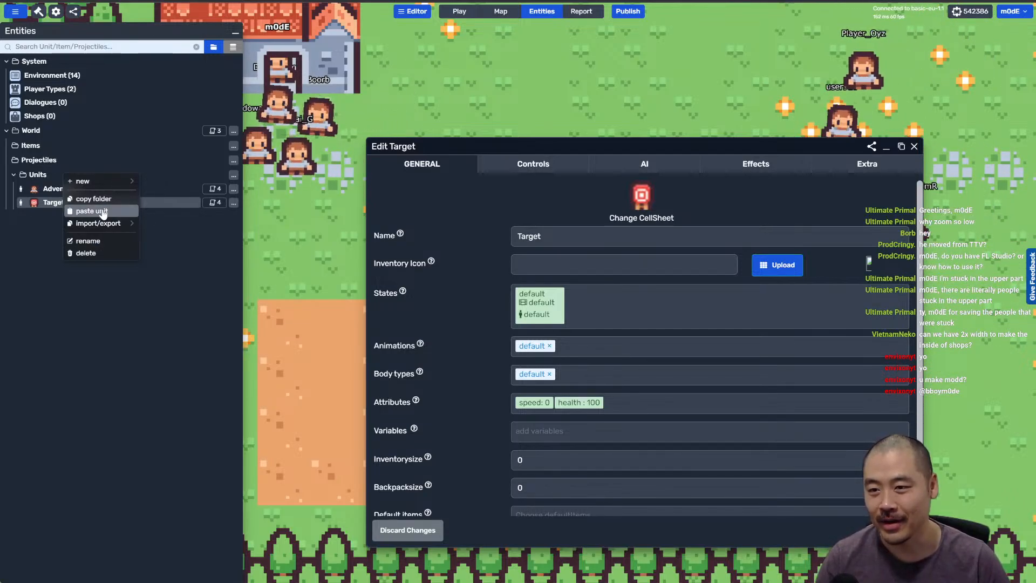
pyautogui.click(101, 358)
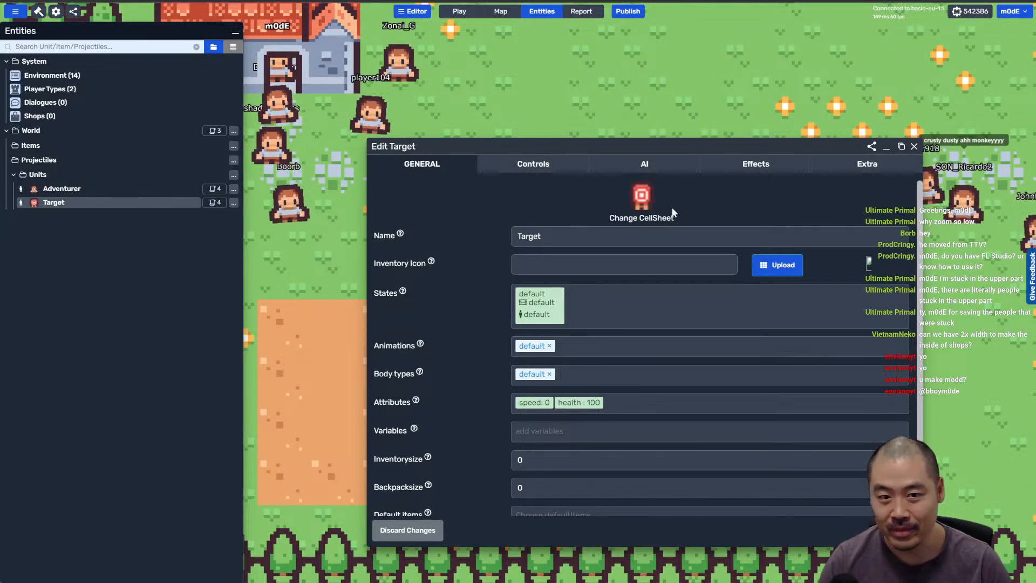
pyautogui.click(914, 147)
# Step: Delete the existing Target unit from the Units folder and confirm the deletion
pyautogui.rightClick(83, 209)
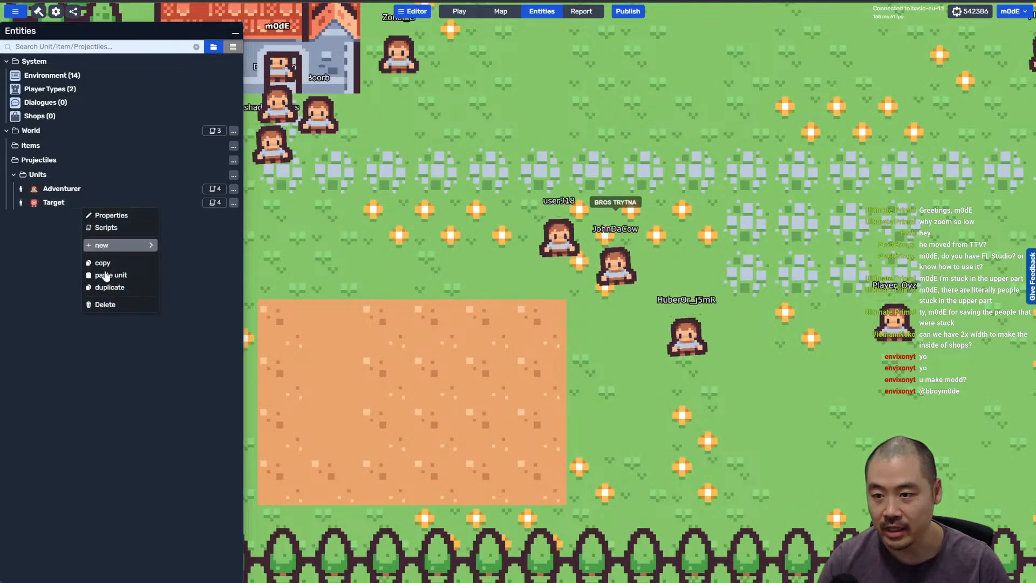
pyautogui.click(104, 305)
pyautogui.click(538, 319)
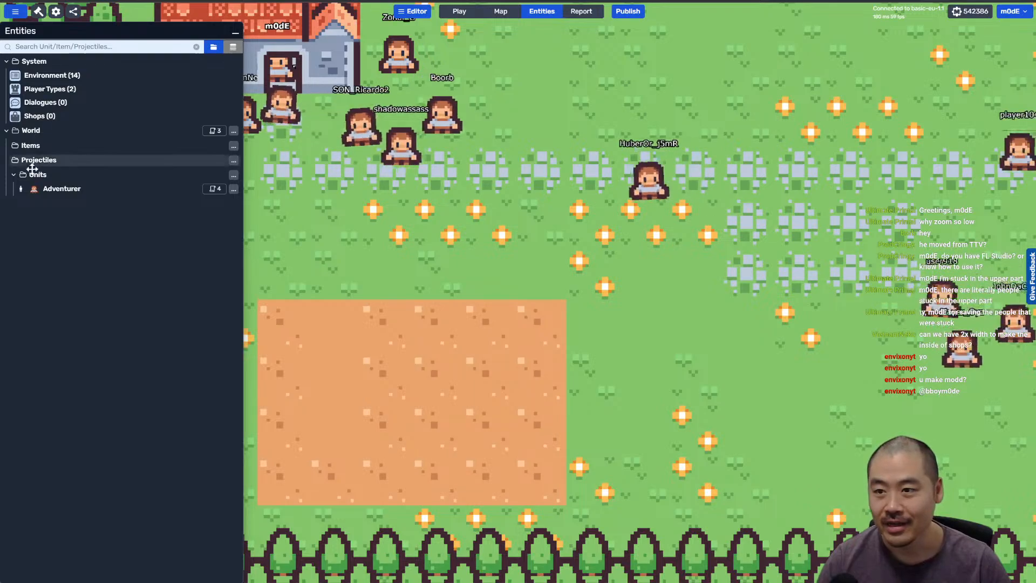
# Step: Create a new unit in the Units folder based on the Collider Object asset
pyautogui.rightClick(50, 176)
pyautogui.moveTo(59, 184)
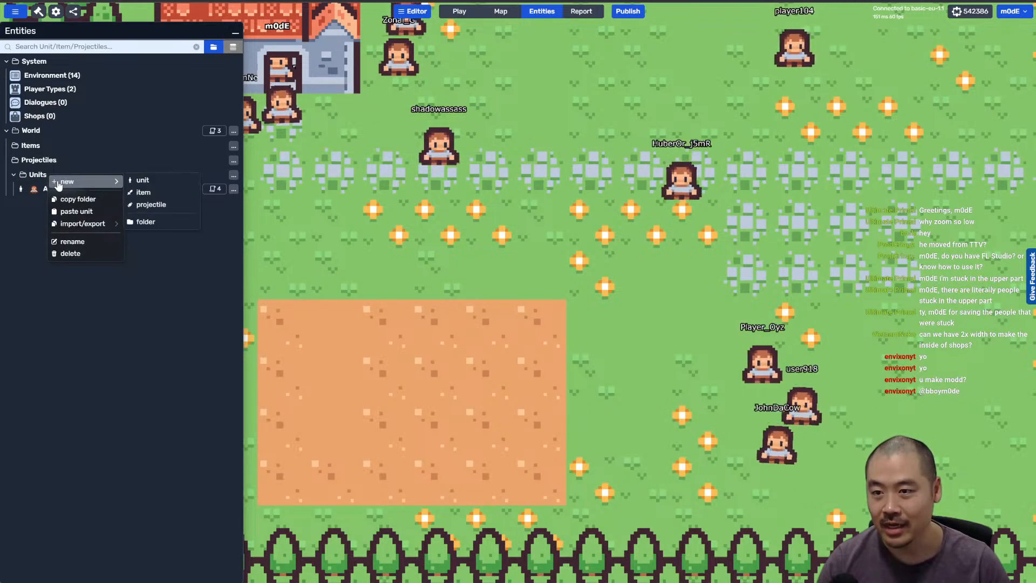
pyautogui.click(142, 181)
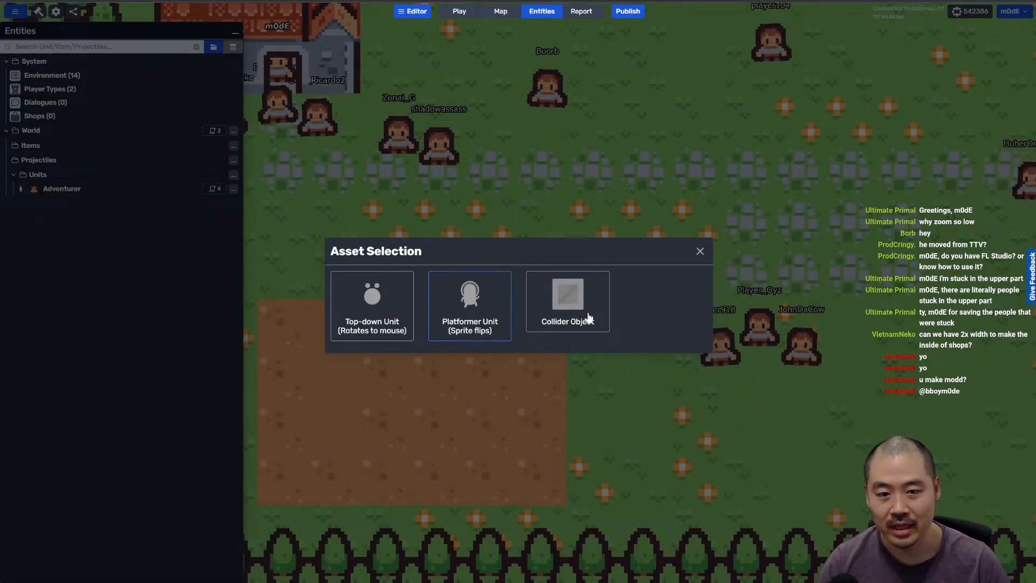
pyautogui.click(588, 318)
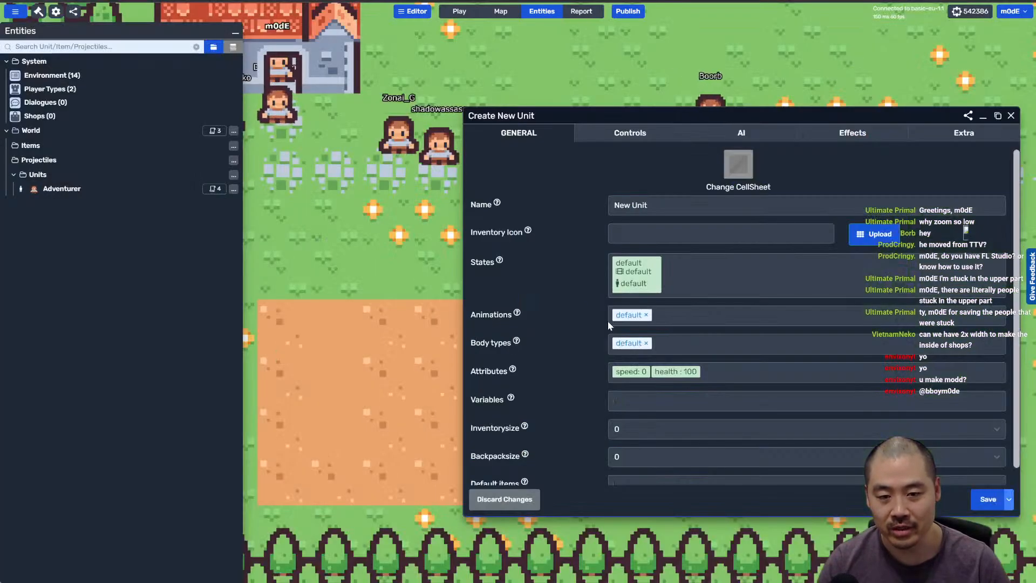
# Step: Upload the target sprite from the computer as the new unit's cell sheet, and name the unit "Target"
pyautogui.click(740, 188)
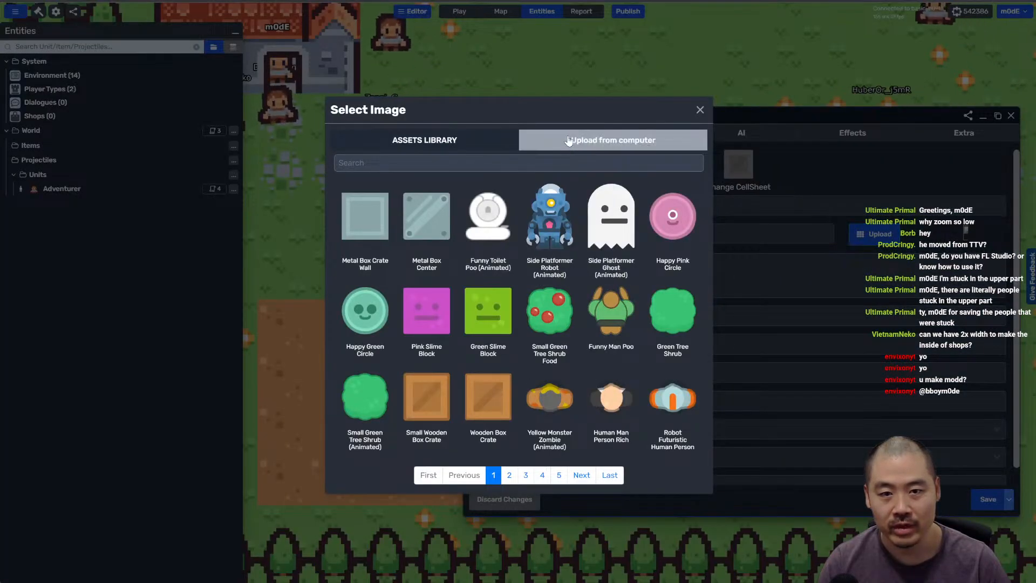
pyautogui.click(569, 141)
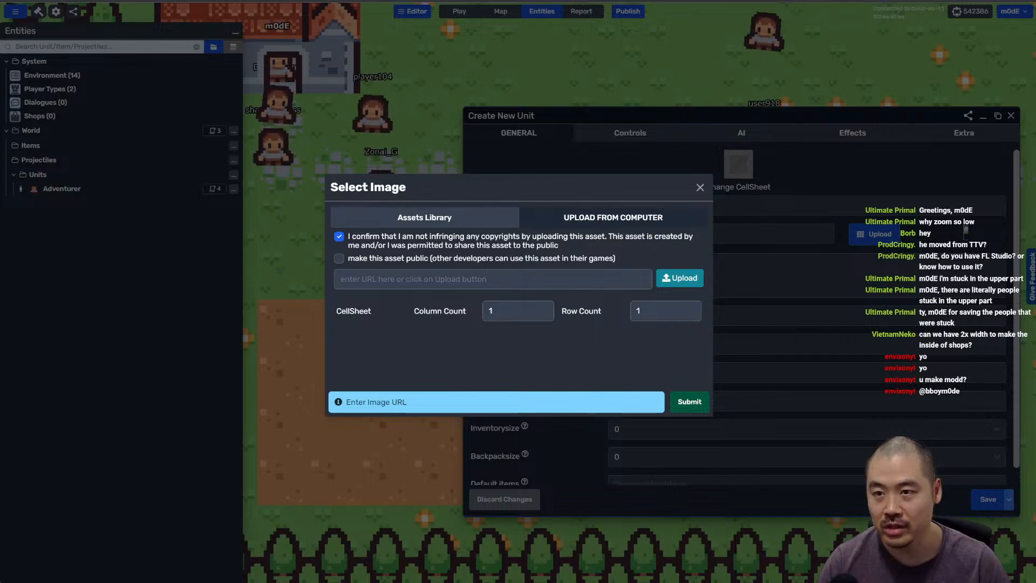
pyautogui.click(689, 402)
pyautogui.tripleClick(640, 204)
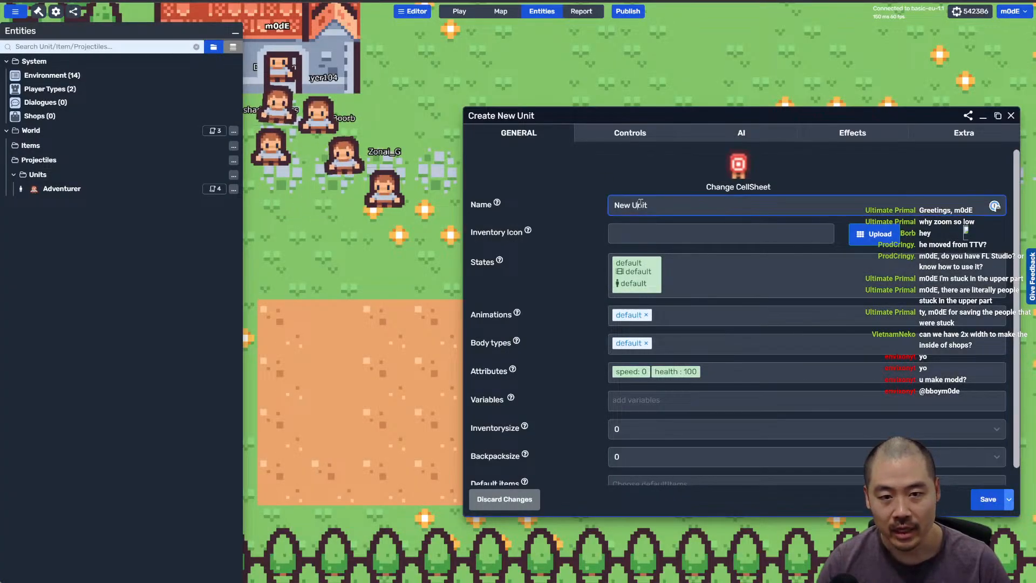
pyautogui.write('Target')
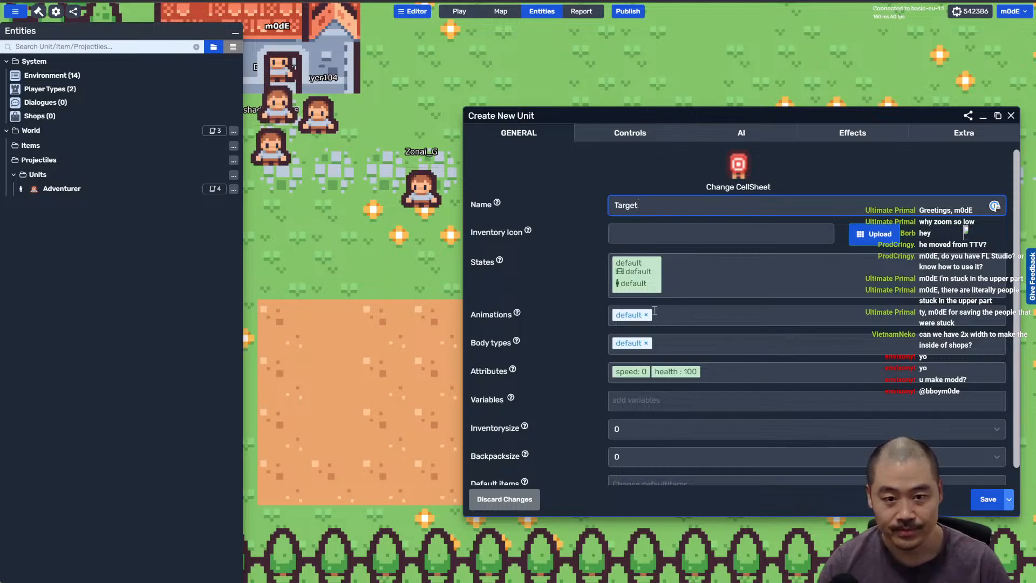
# Step: Set the default body's width to 36 and height to 42 with fixed rotation enabled, and save the new Target unit
pyautogui.click(628, 344)
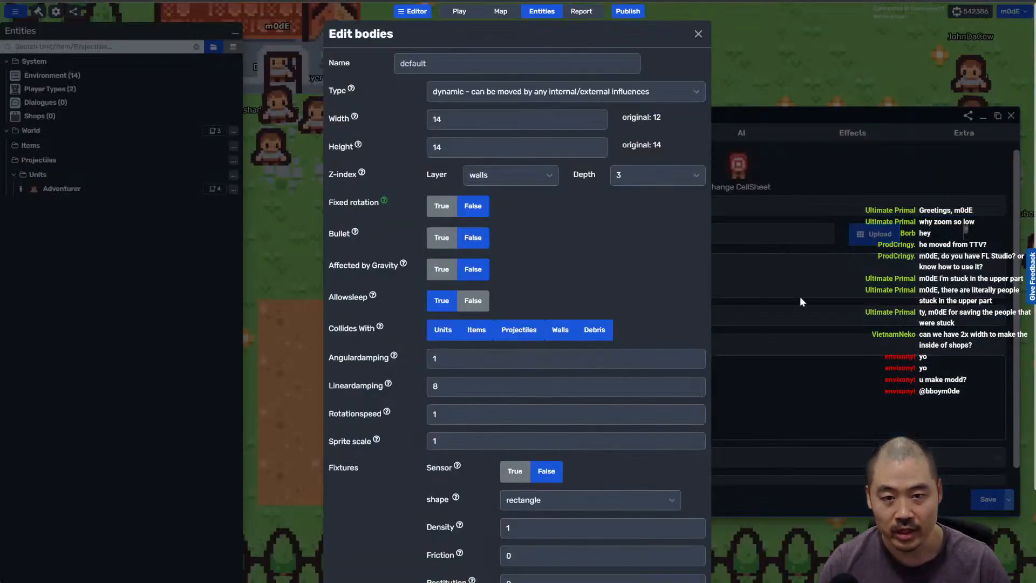
pyautogui.moveTo(454, 119); pyautogui.dragTo(407, 108)
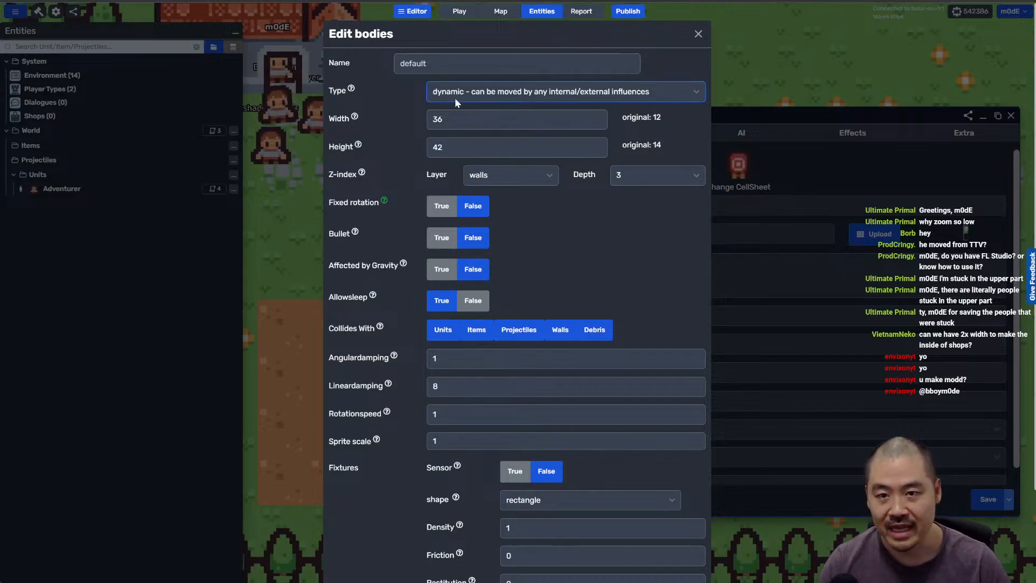
pyautogui.click(460, 118)
pyautogui.scroll(-3, 630, 271)
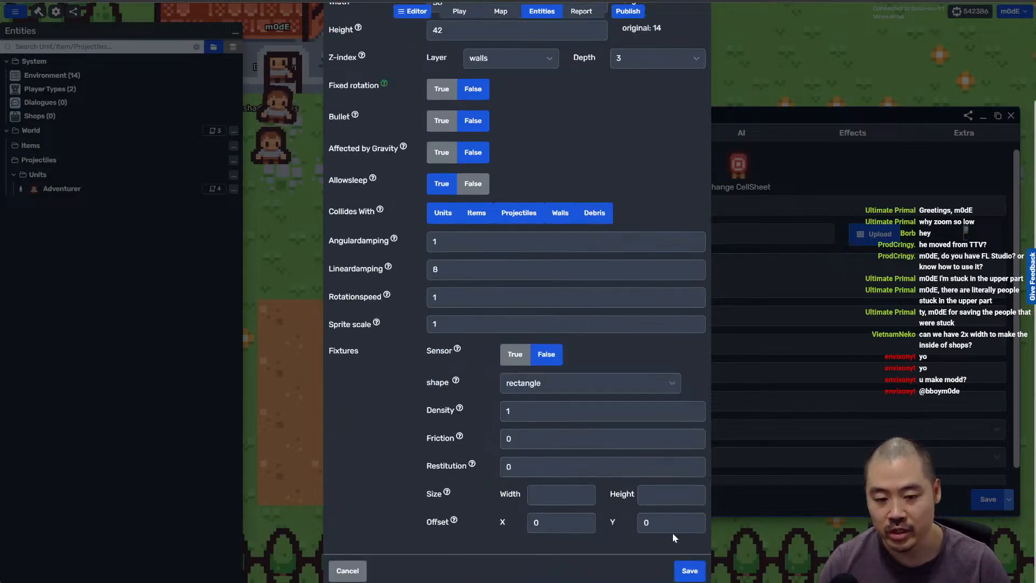
pyautogui.click(442, 89)
pyautogui.click(690, 570)
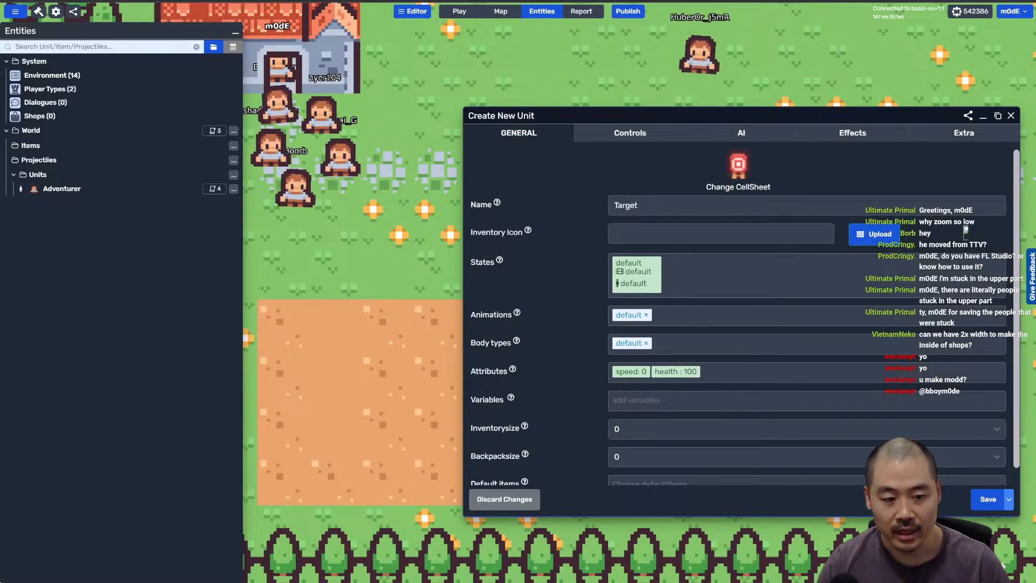
pyautogui.click(994, 507)
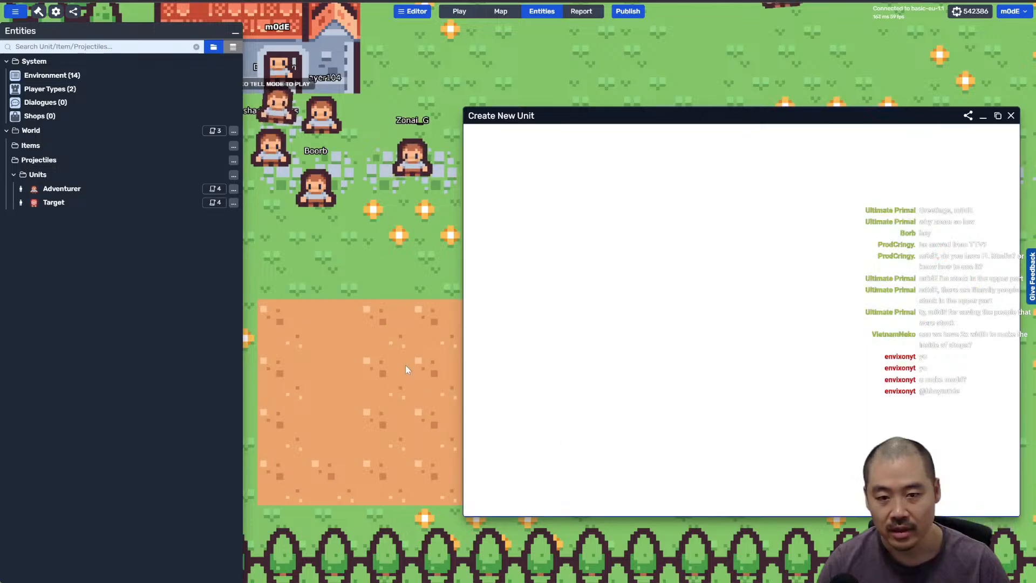
# Step: Delete the old black placeholder entity from the orange dirt patch on the map
pyautogui.click(500, 10)
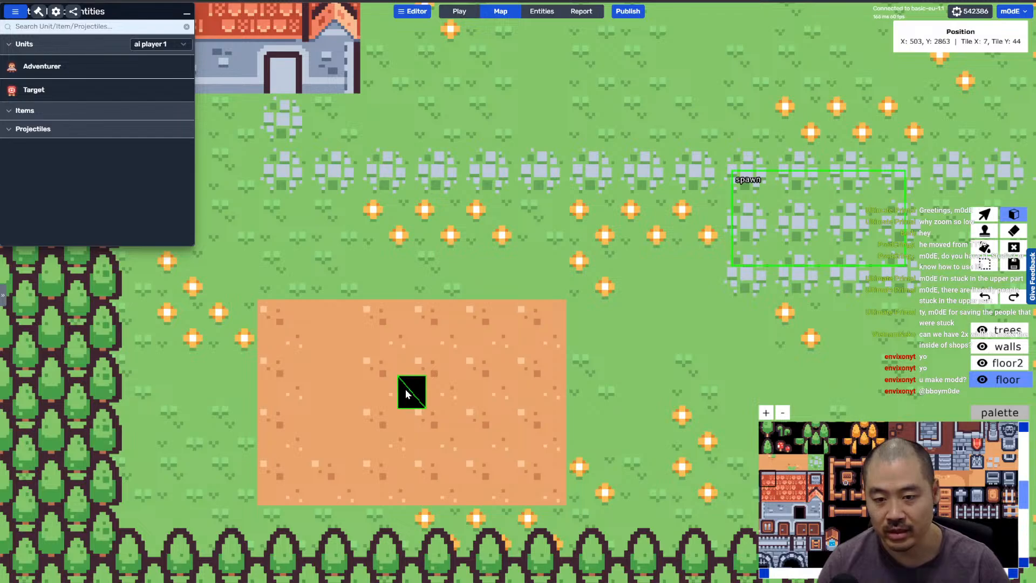
pyautogui.press('c')
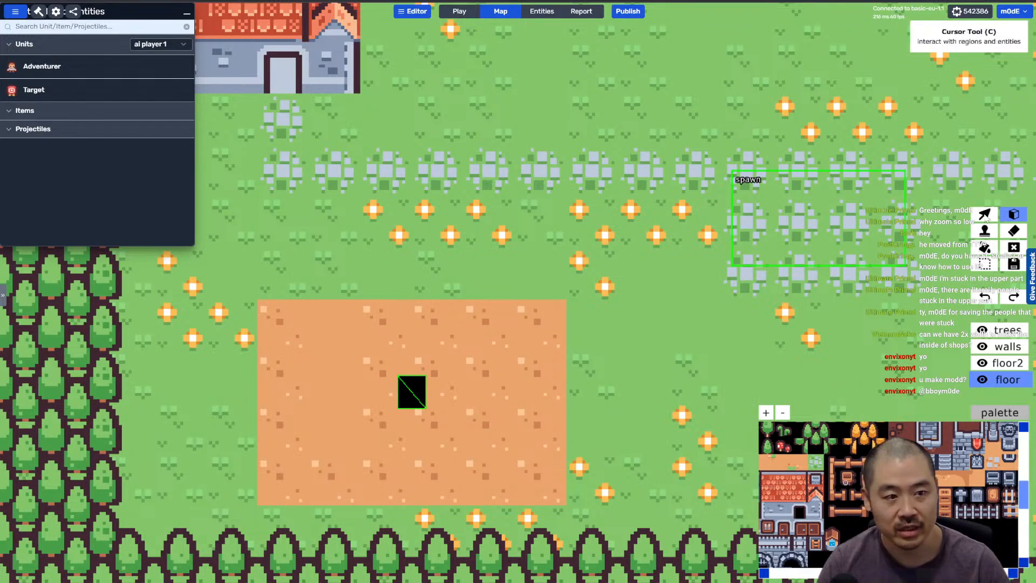
pyautogui.click(400, 398)
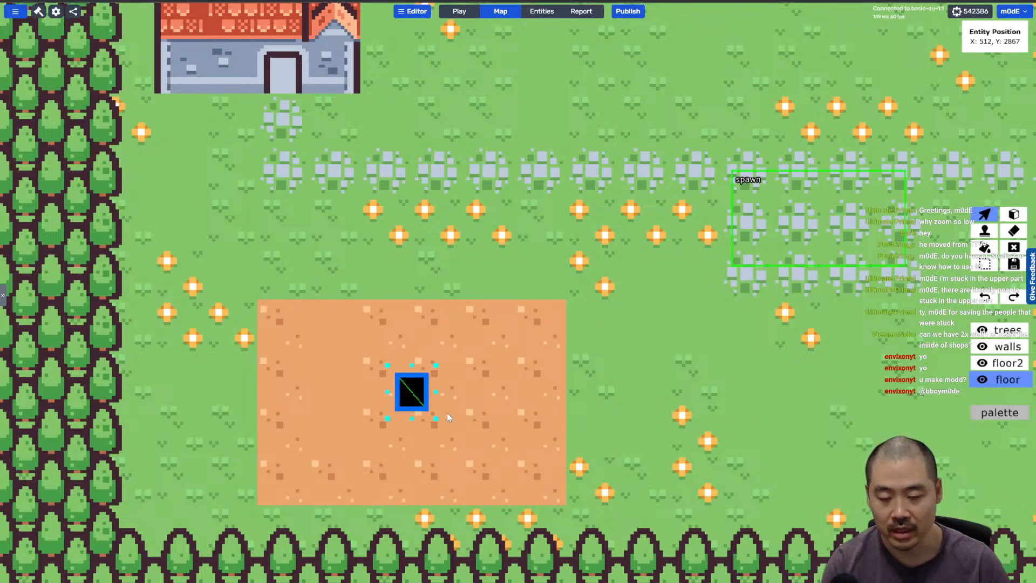
pyautogui.press('Delete')
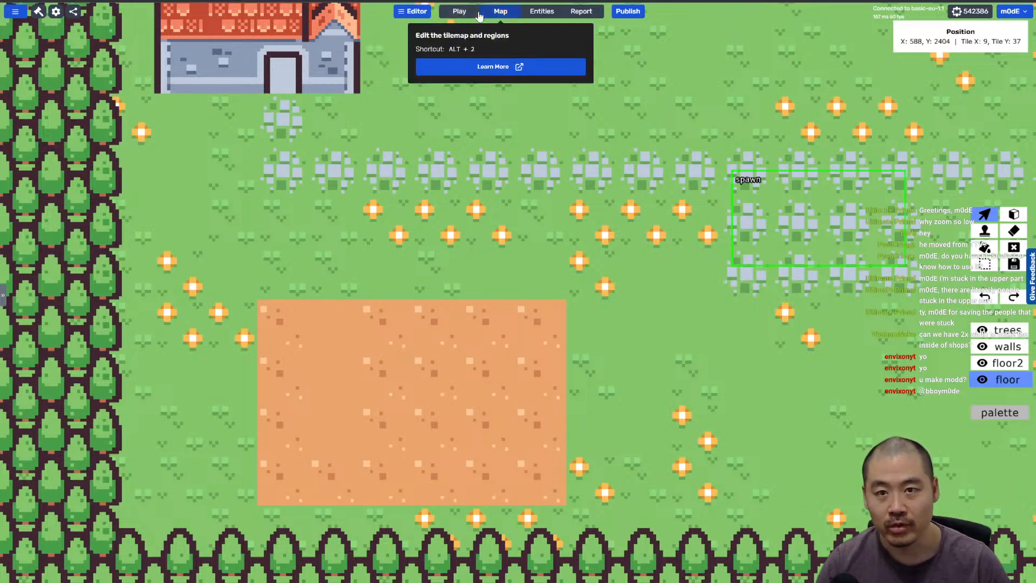
# Step: Place the new Target unit on the orange dirt patch at about X 514, Y 2884
pyautogui.click(500, 12)
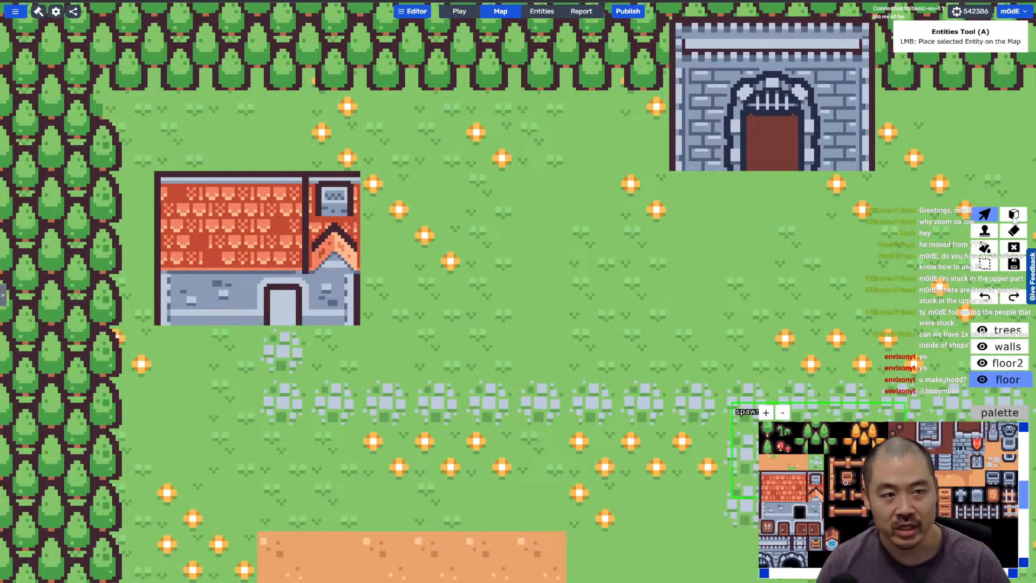
pyautogui.click(1013, 215)
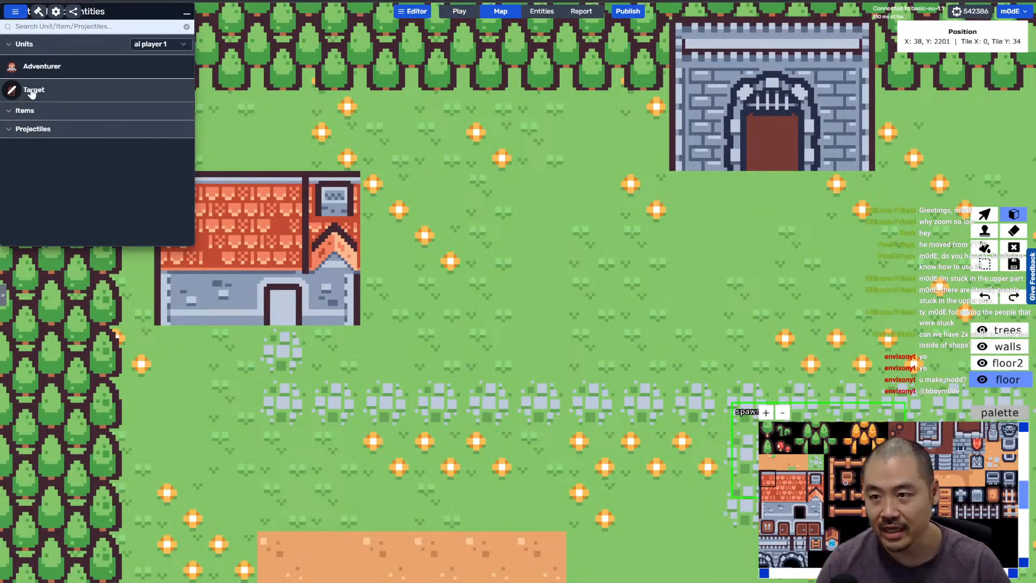
pyautogui.moveTo(360, 486); pyautogui.dragTo(358, 231, button='right')
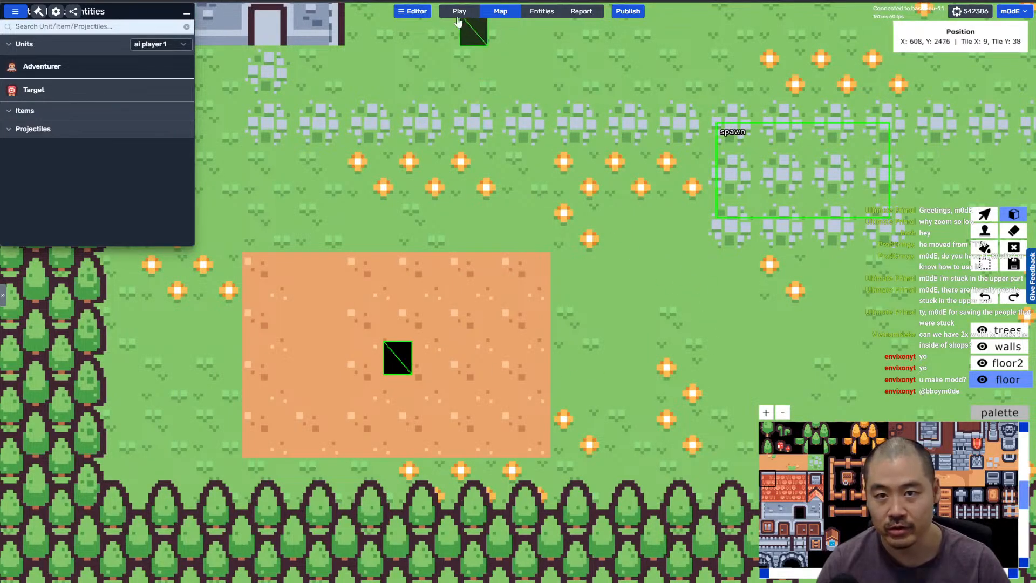
# Step: Open the World's global scripts to inspect the actions of the initialize script
pyautogui.click(530, 12)
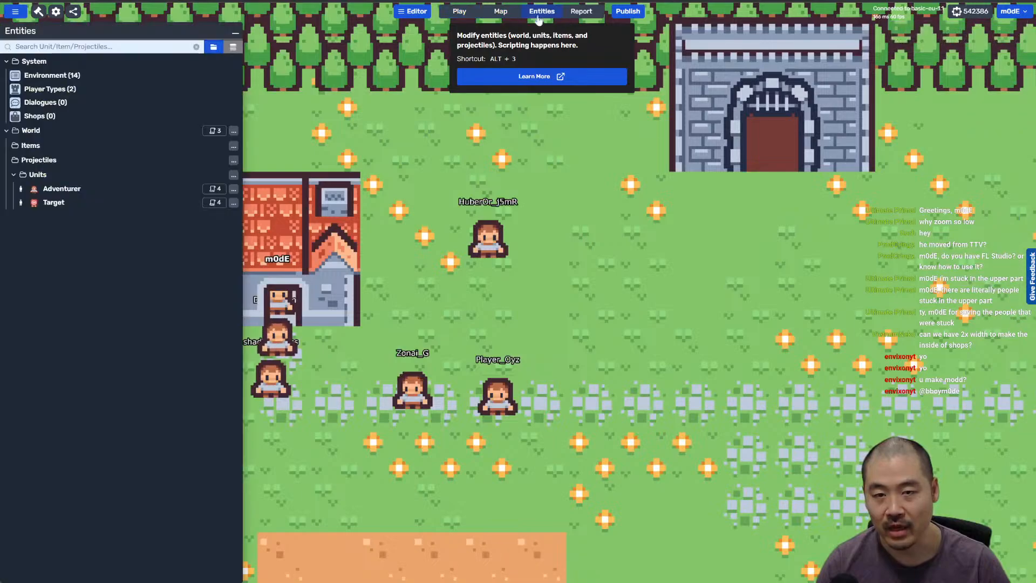
pyautogui.click(213, 131)
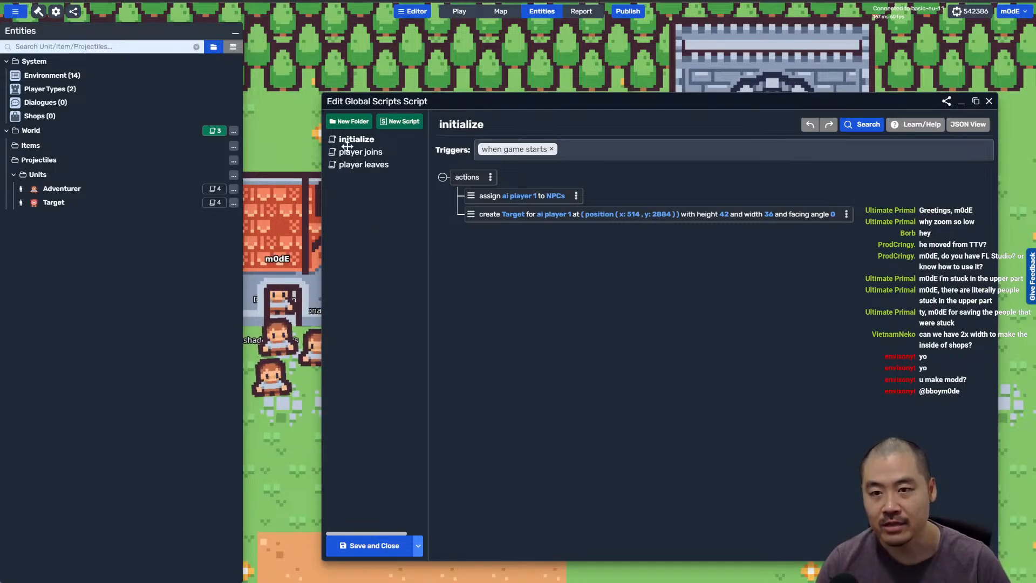
pyautogui.press('Escape')
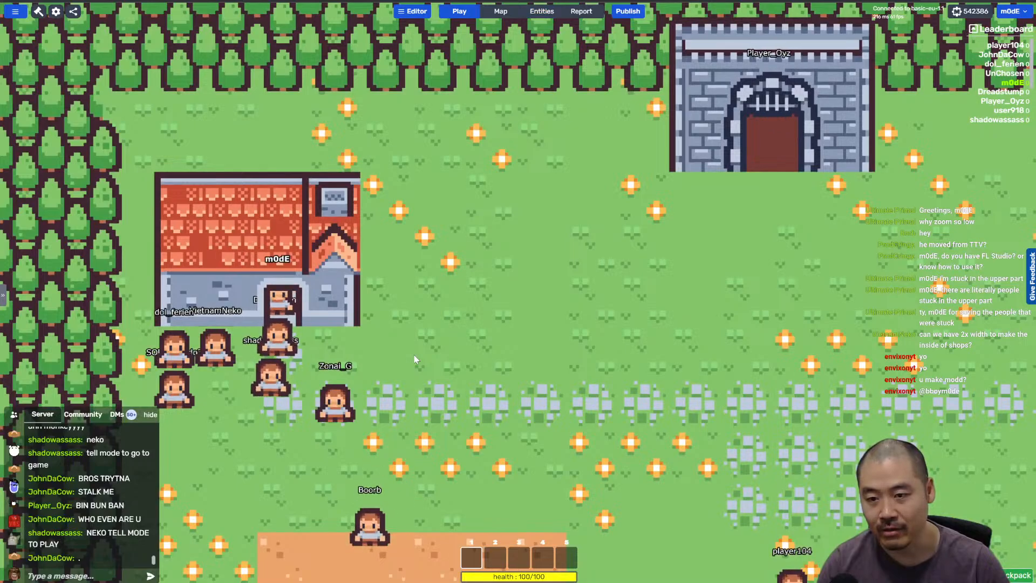
pyautogui.click(535, 14)
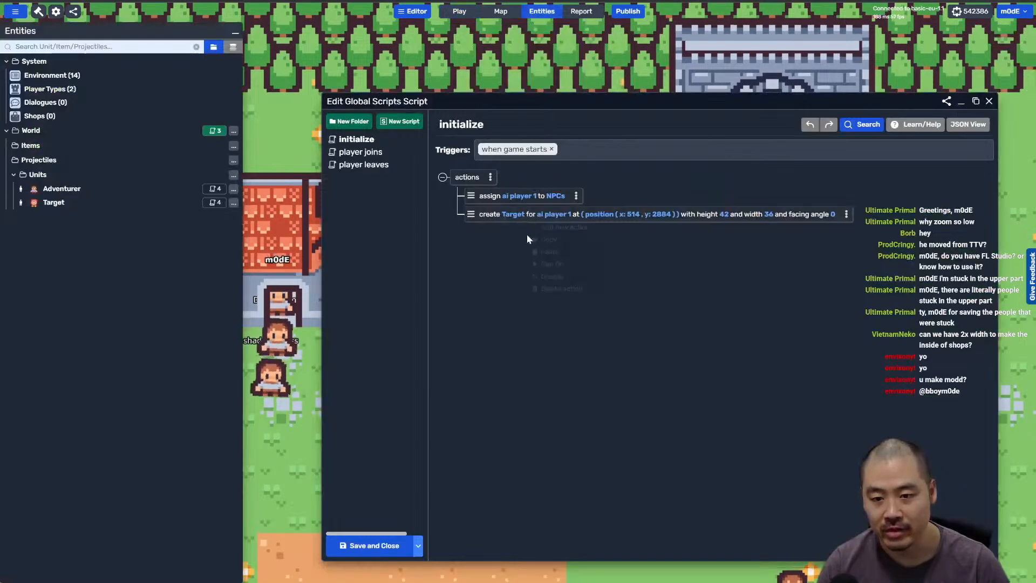
pyautogui.rightClick(536, 217)
pyautogui.press('Escape')
pyautogui.moveTo(464, 376); pyautogui.dragTo(546, 68, button='right')
# Step: Return to play mode, then save and republish the game with its current region and public listing
pyautogui.hotkey('alt', '1')
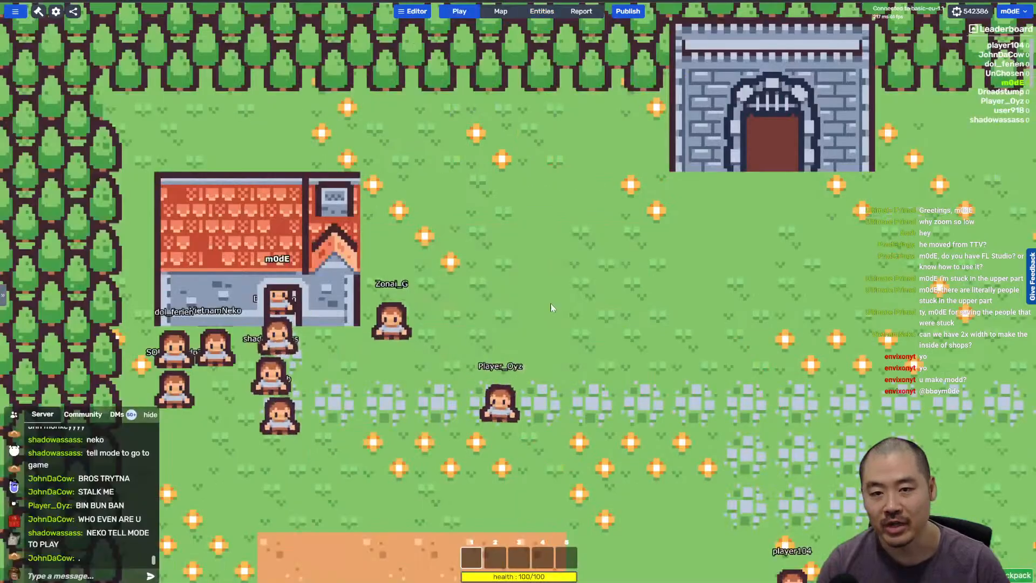
pyautogui.click(629, 12)
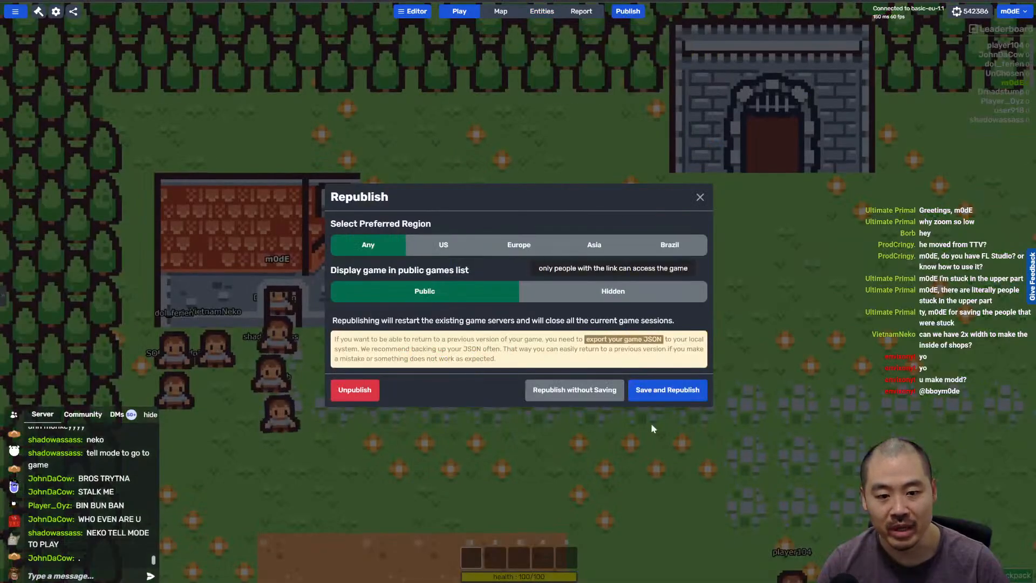
pyautogui.click(664, 390)
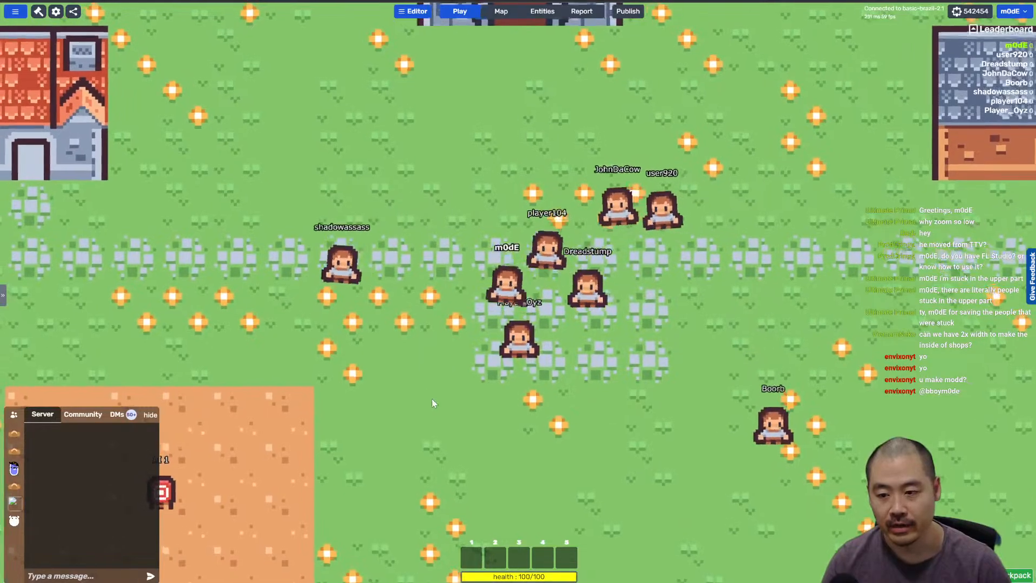
# Step: Walk the character to the orange dirt patch and around it to check the Target unit in the game
pyautogui.press('a')
pyautogui.press('s')
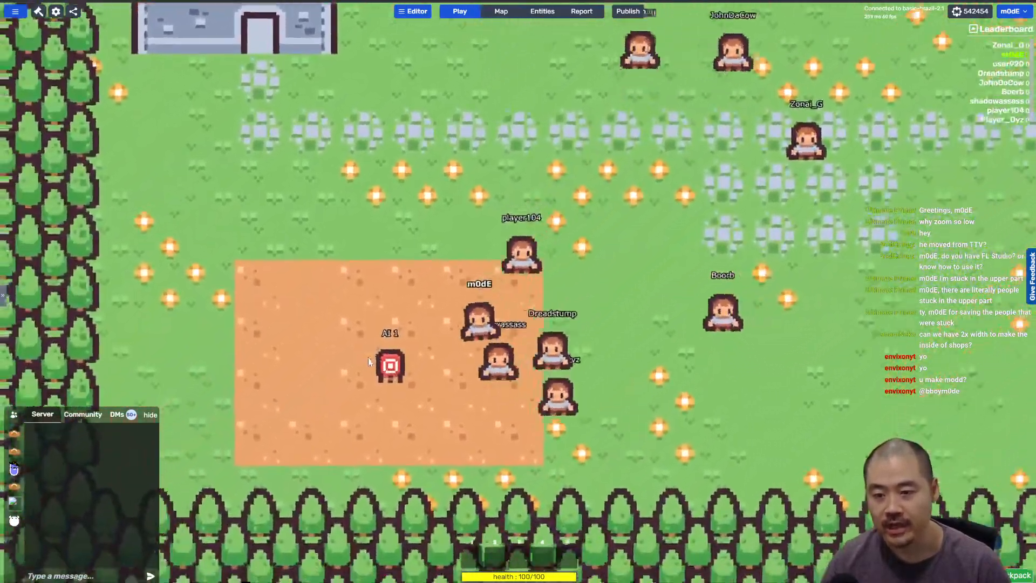
pyautogui.press('s')
pyautogui.press('d')
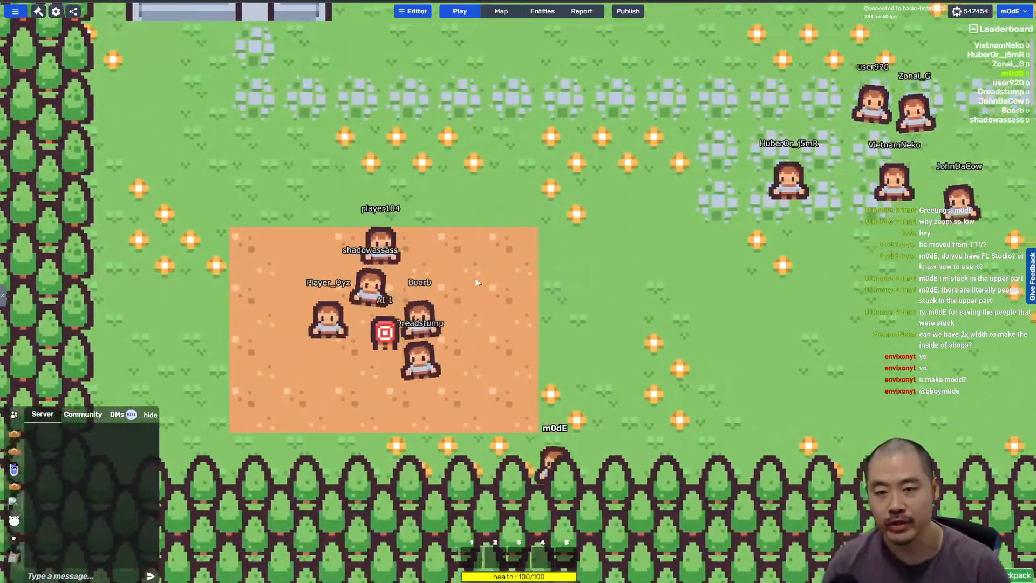
pyautogui.press('w')
pyautogui.press('w')
pyautogui.press('a')
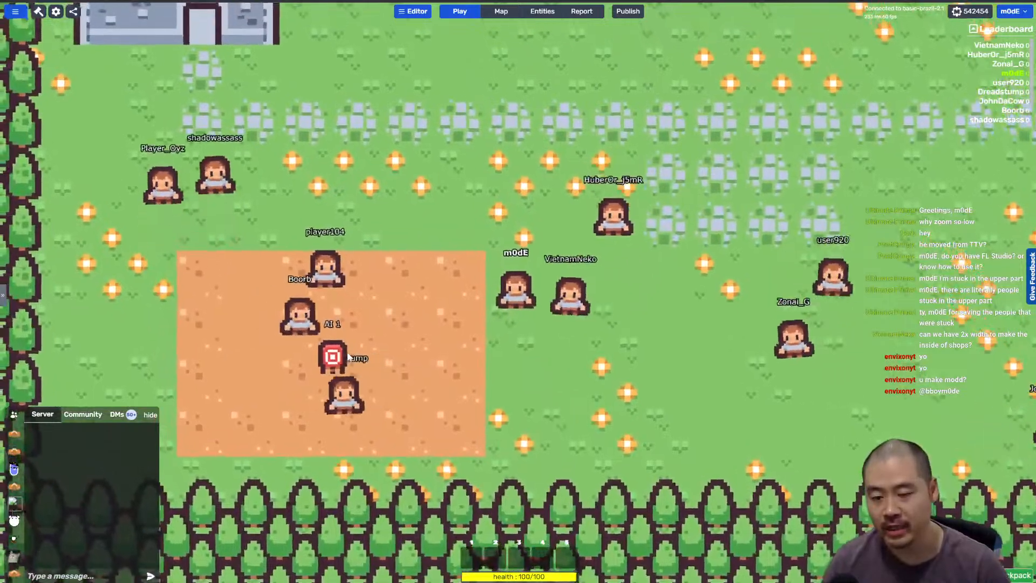
pyautogui.press('s')
pyautogui.press('d')
pyautogui.press('w')
pyautogui.press('a')
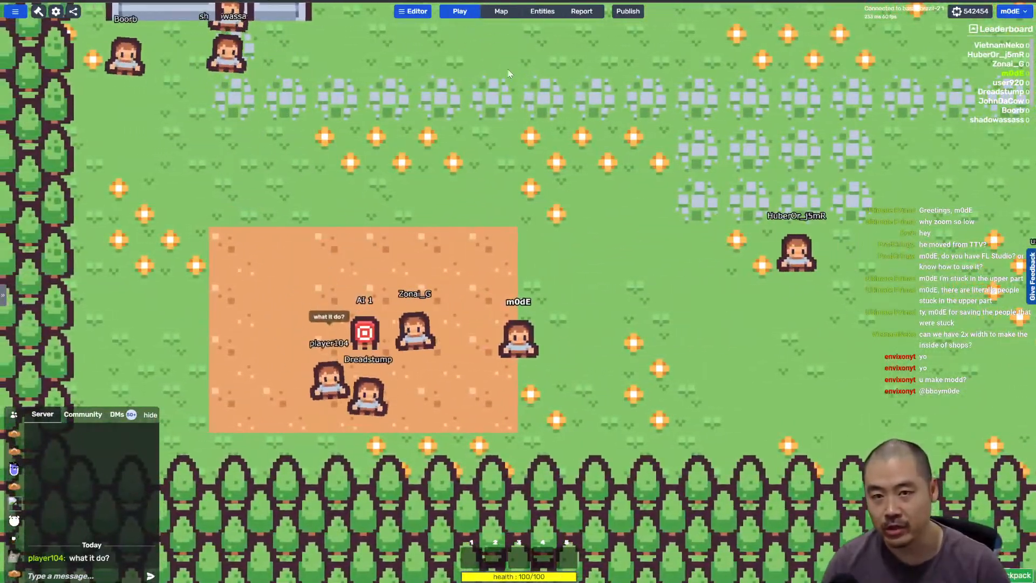
# Step: Rename the NPCs player type as "NPCs - Neutral", turn off its name label, and save it
pyautogui.click(542, 11)
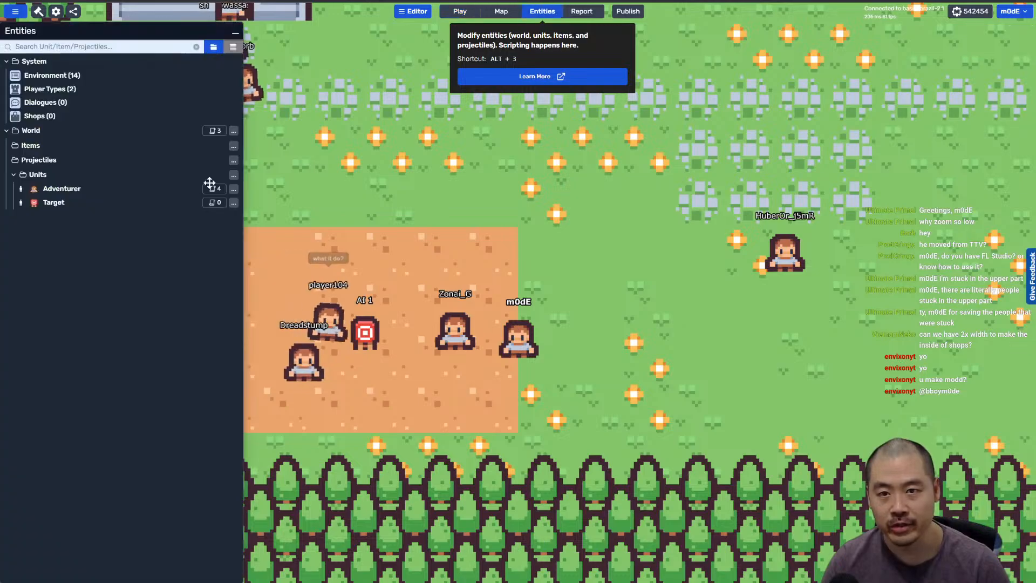
pyautogui.click(67, 89)
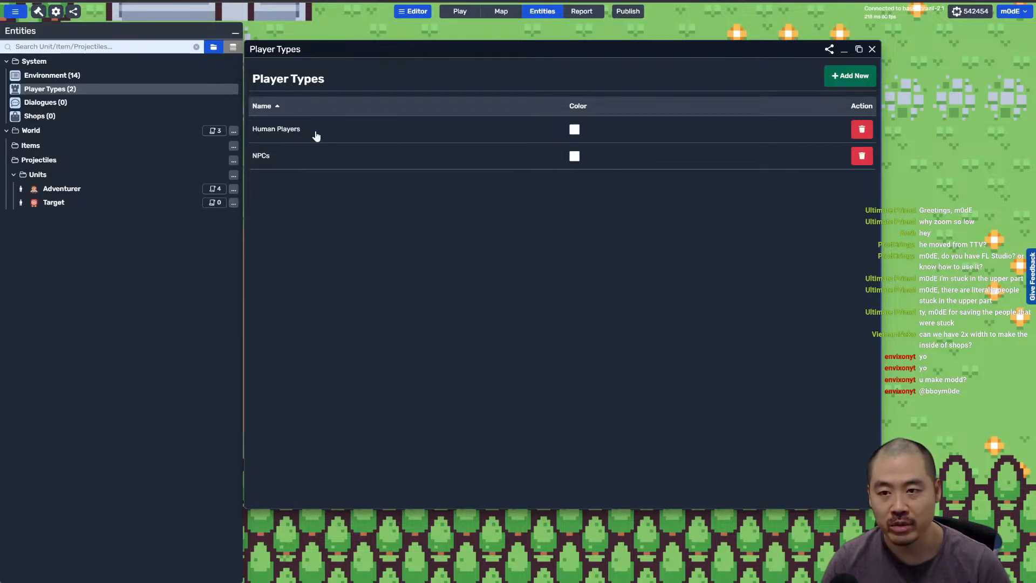
pyautogui.click(316, 159)
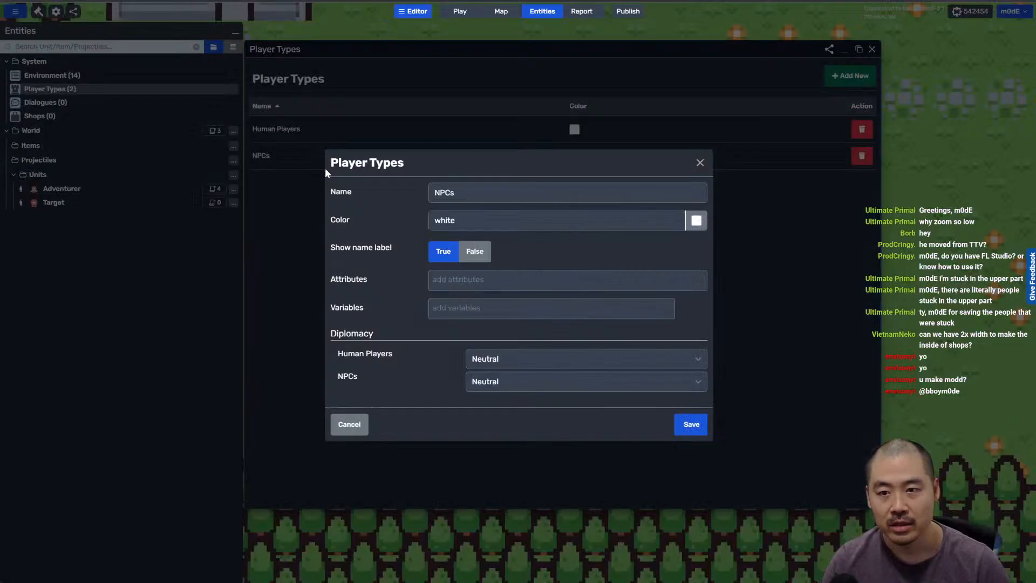
pyautogui.click(461, 190)
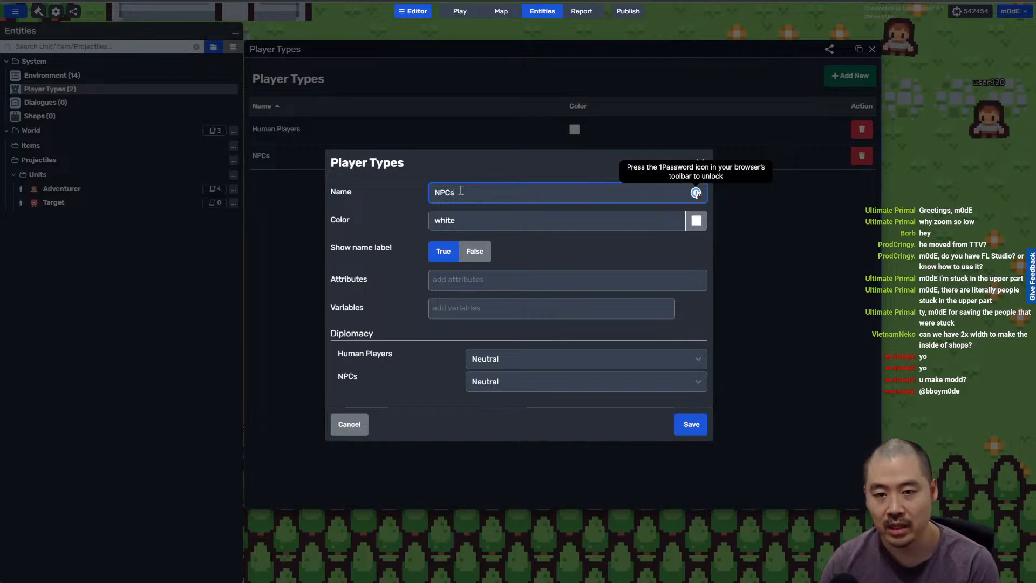
pyautogui.write('- Neutral')
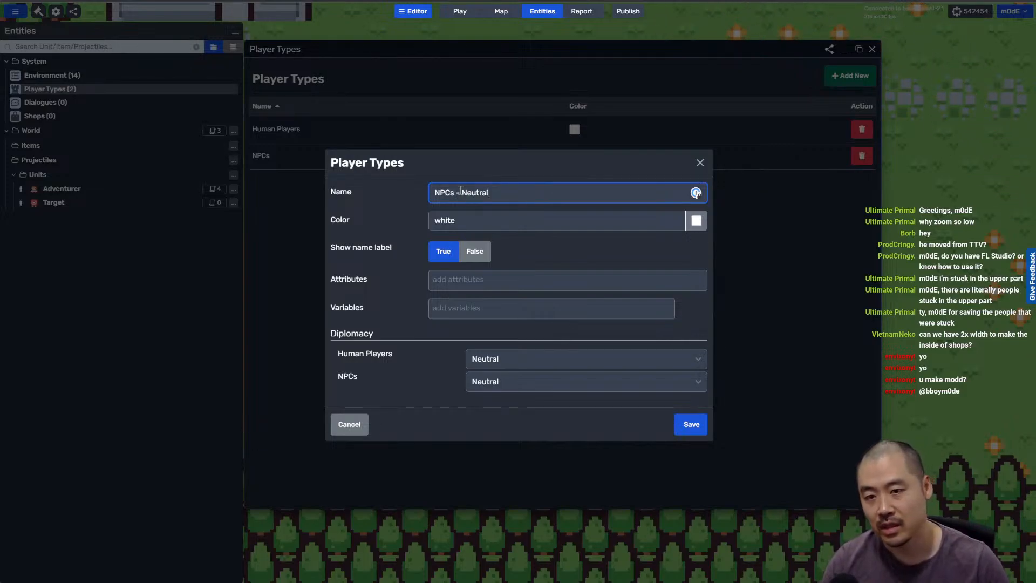
pyautogui.click(474, 253)
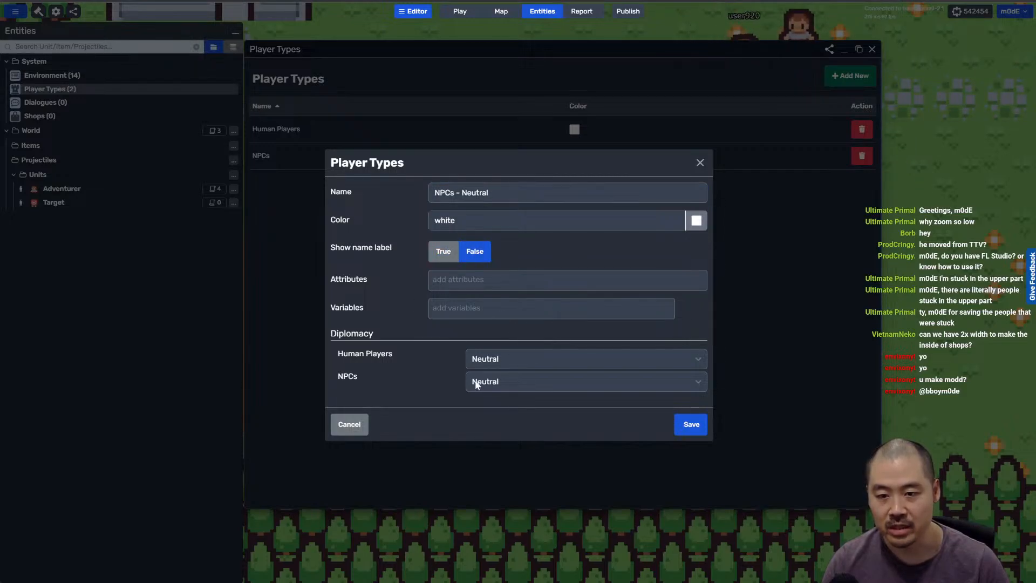
pyautogui.click(688, 425)
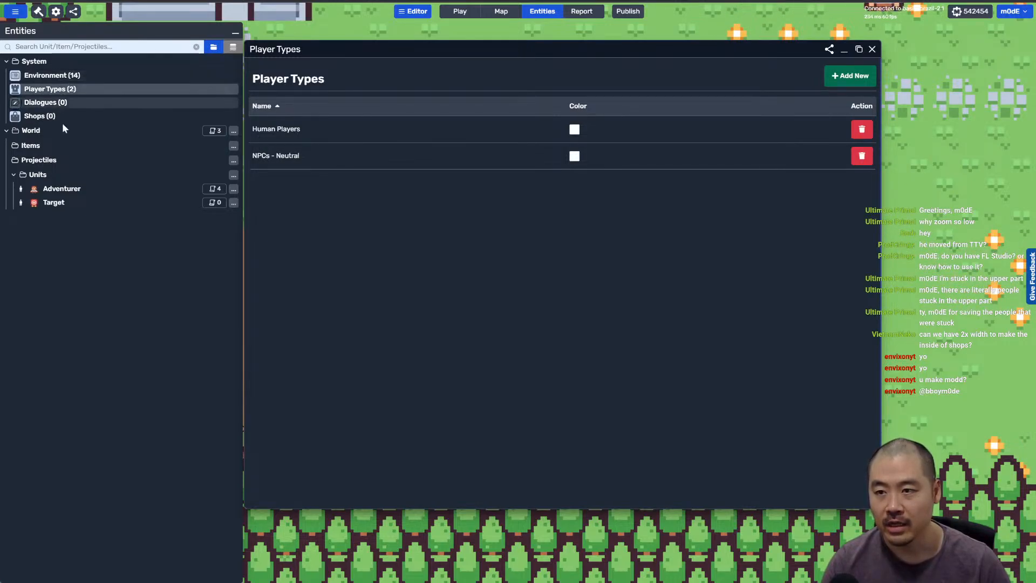
# Step: Examine which player variable the create Target action uses in the World's initialize script, leaving the action as it is
pyautogui.click(211, 131)
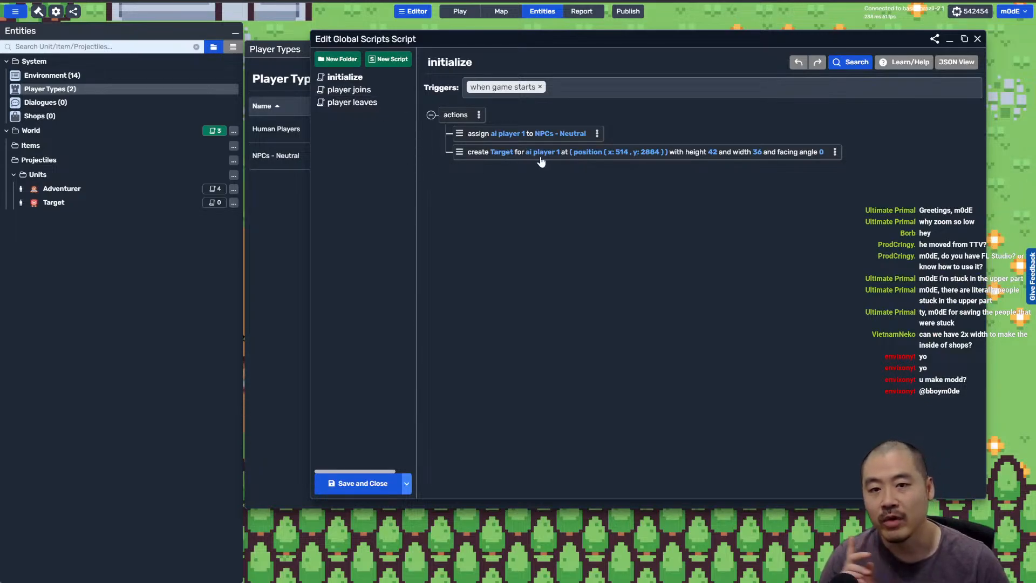
pyautogui.click(479, 153)
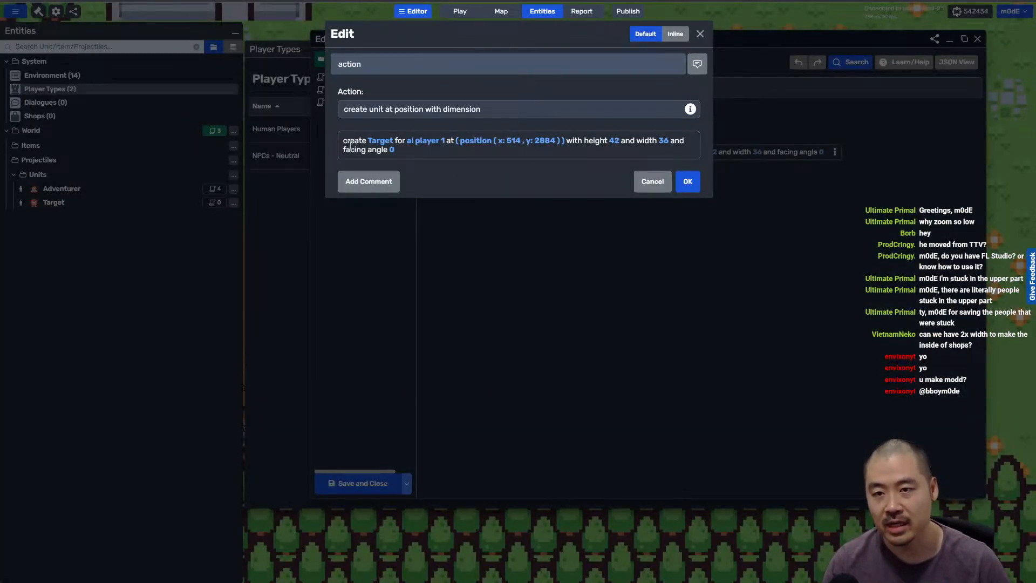
pyautogui.click(430, 142)
pyautogui.click(436, 91)
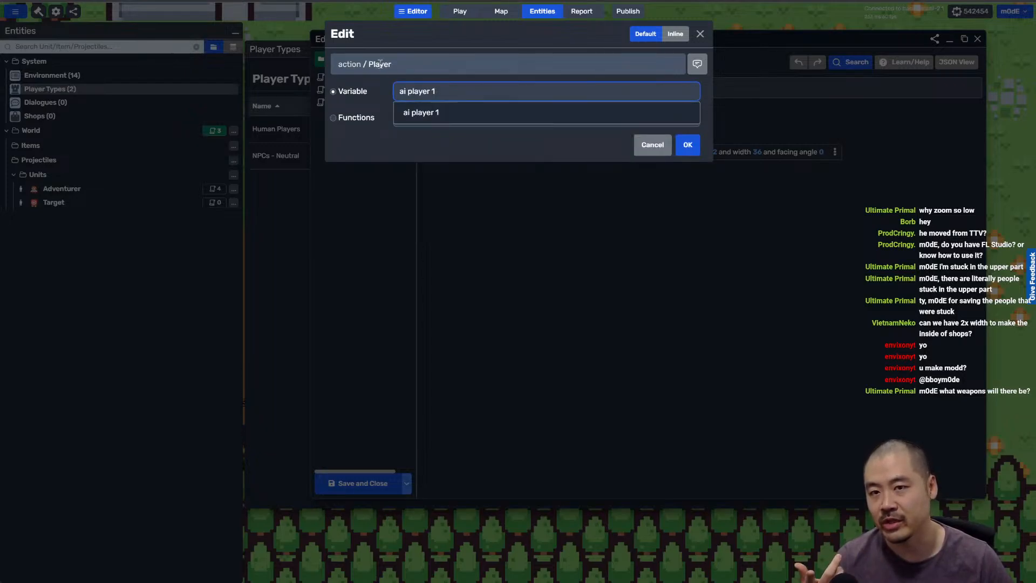
pyautogui.click(652, 144)
pyautogui.click(654, 182)
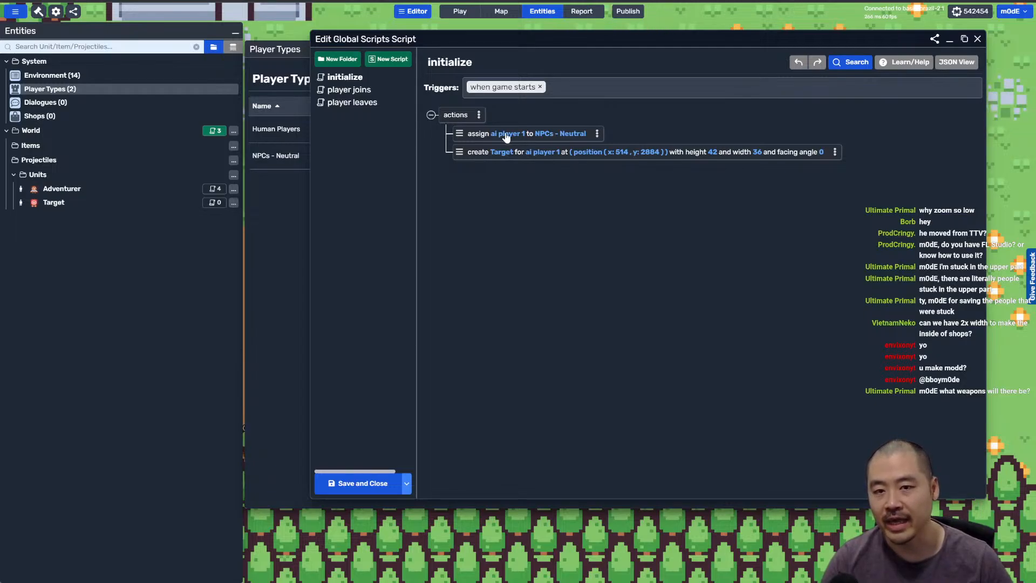
# Step: Rename the global variable "ai player 1" as "Netural AI Player" in the Environment settings
pyautogui.click(61, 78)
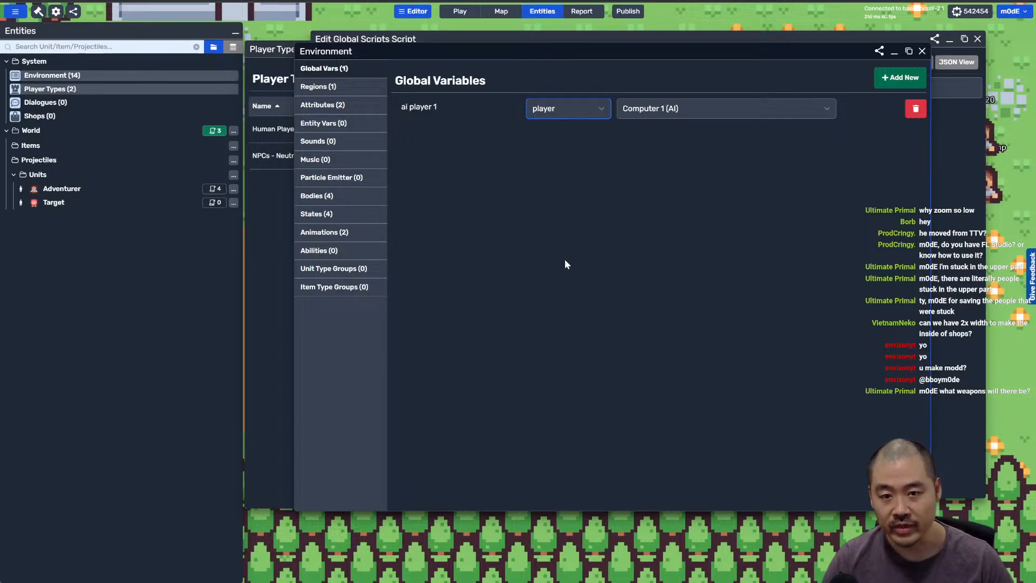
pyautogui.click(627, 110)
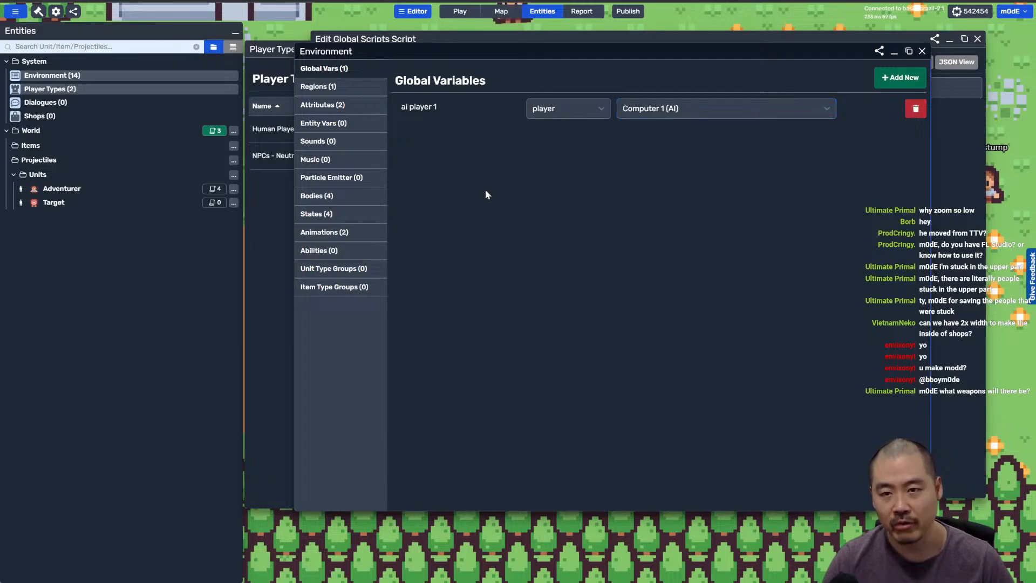
pyautogui.click(461, 109)
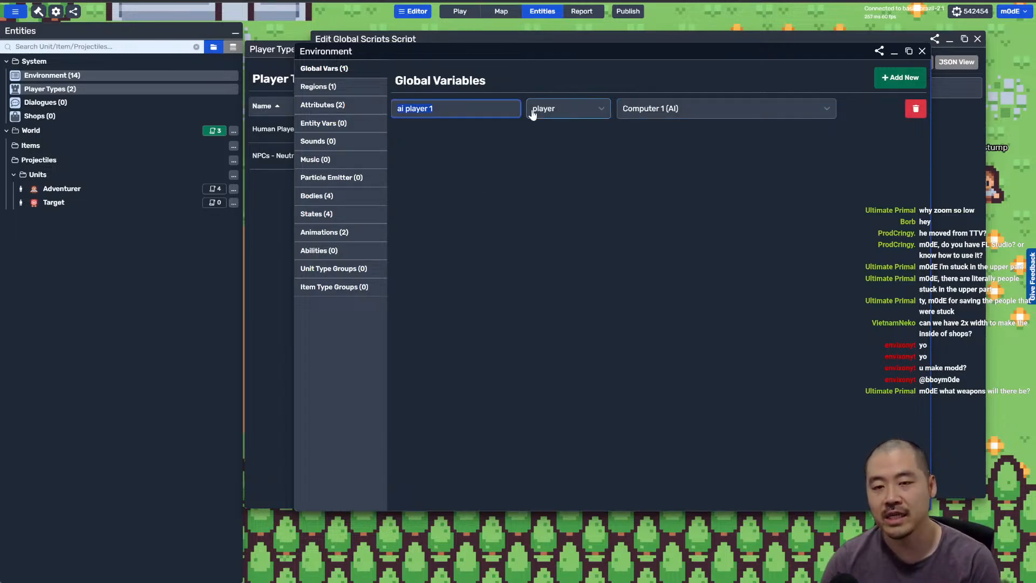
pyautogui.write('N')
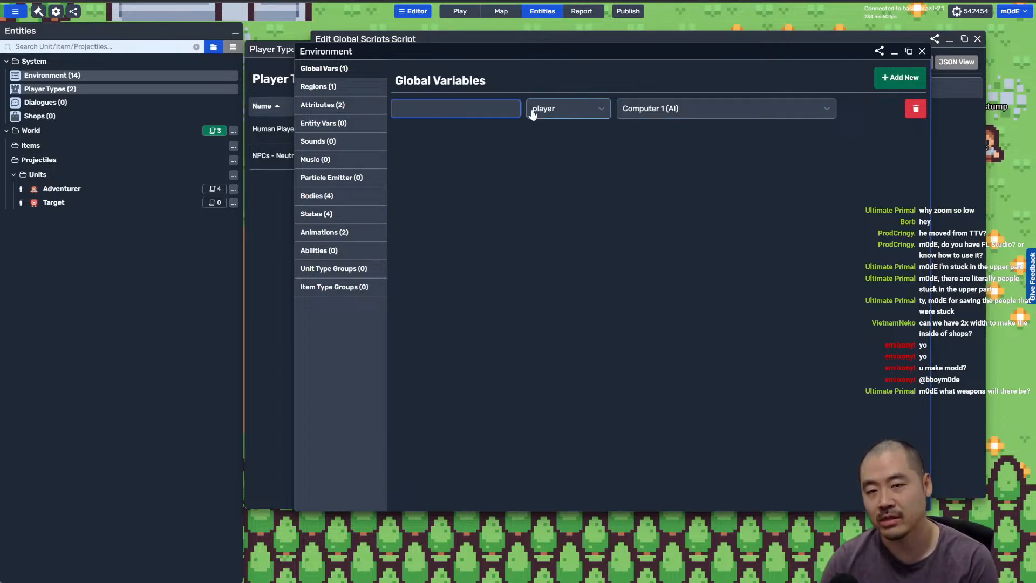
pyautogui.write('etural AI')
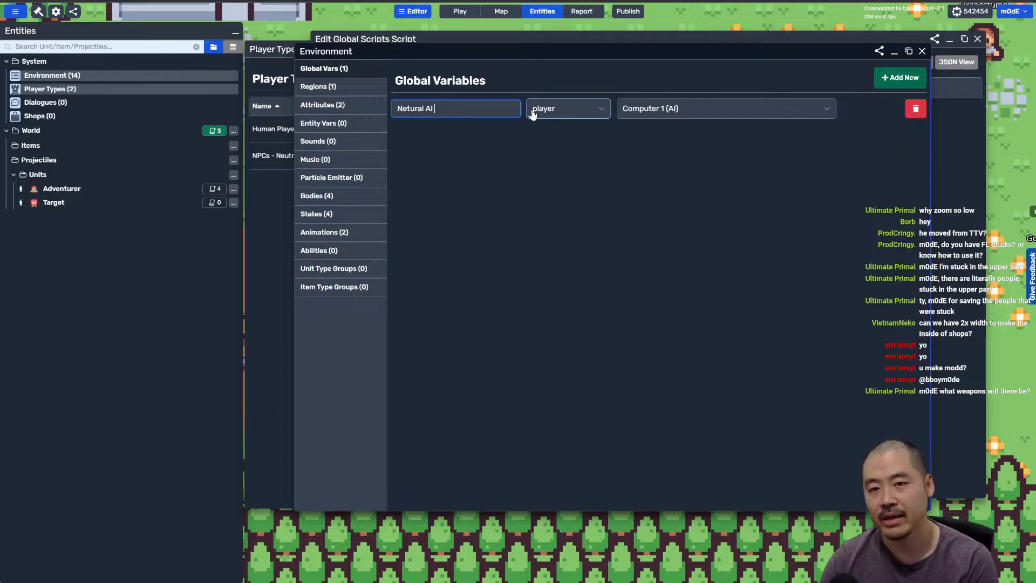
pyautogui.write(' Player')
pyautogui.press('Return')
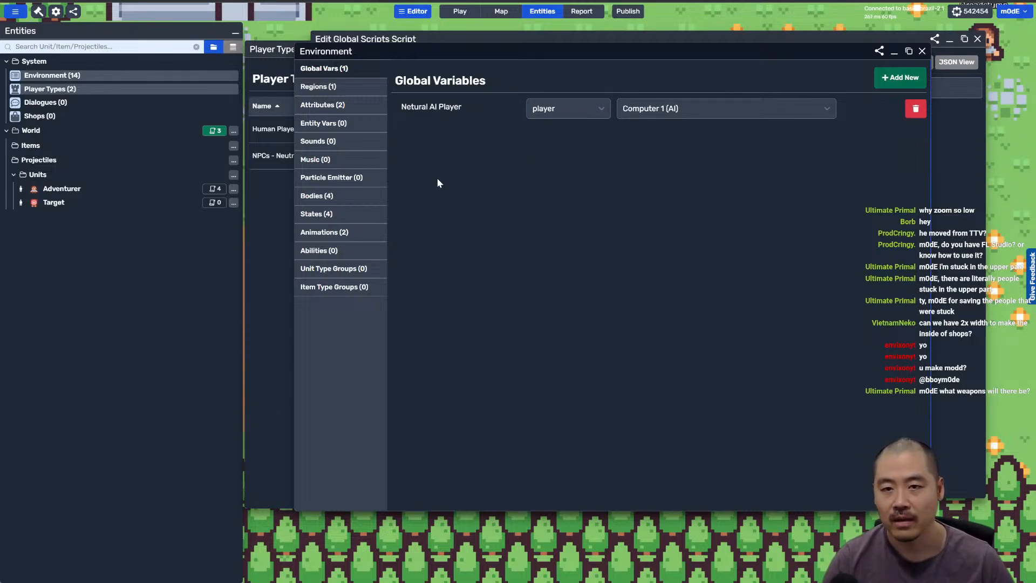
# Step: Close the Player Types and Environment windows, then save and reopen the World's global scripts
pyautogui.click(54, 89)
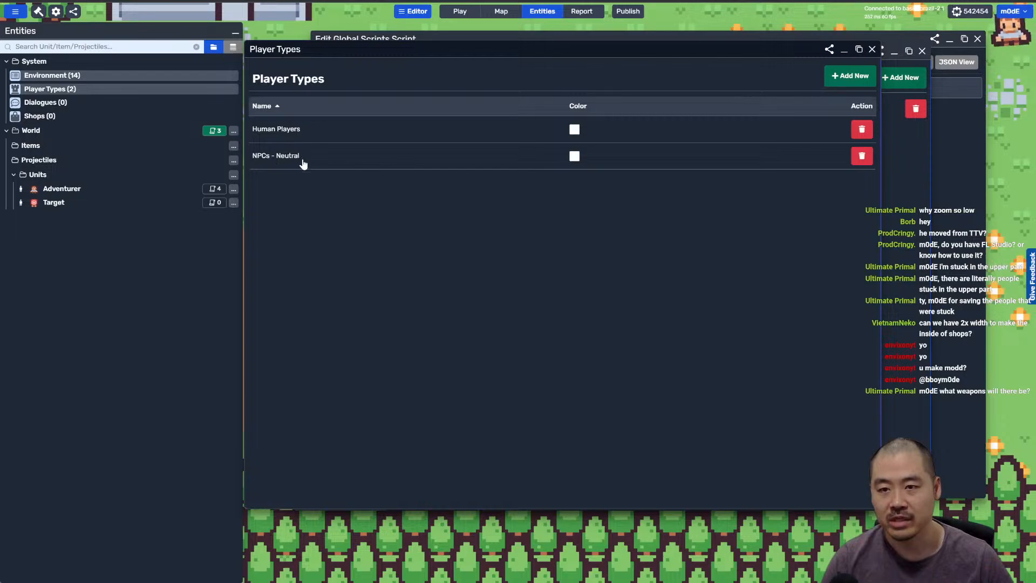
pyautogui.click(872, 50)
pyautogui.click(922, 52)
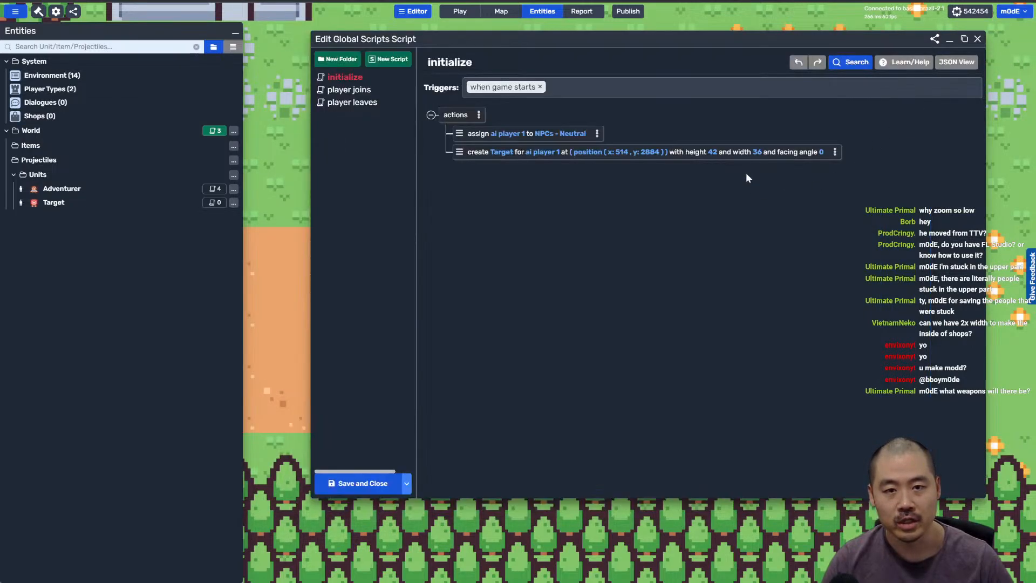
pyautogui.click(366, 482)
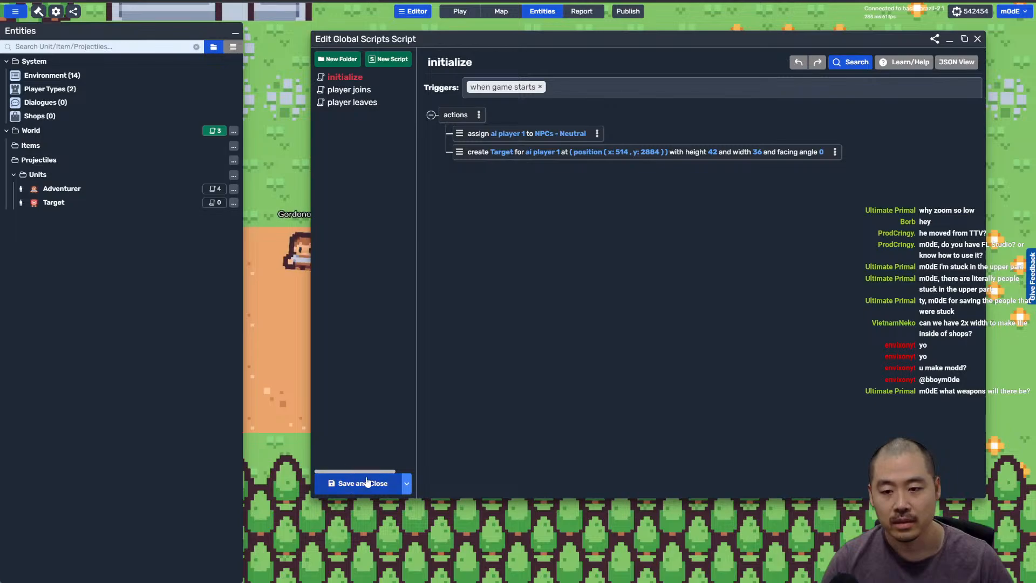
pyautogui.click(215, 131)
# Step: Set the player in the initialize script's assign action to Netural AI Player
pyautogui.click(519, 163)
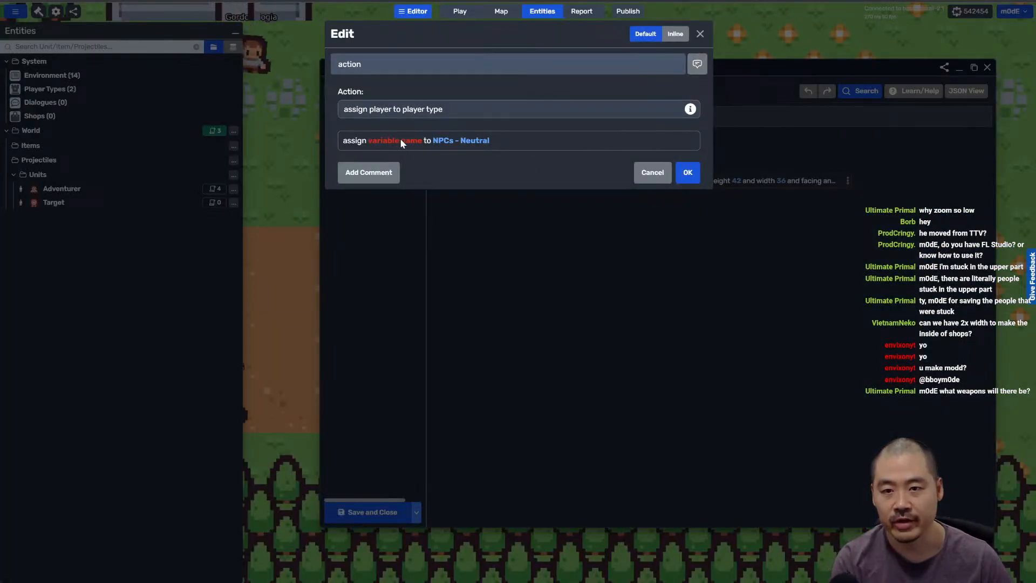
pyautogui.click(400, 140)
pyautogui.click(685, 143)
pyautogui.click(519, 183)
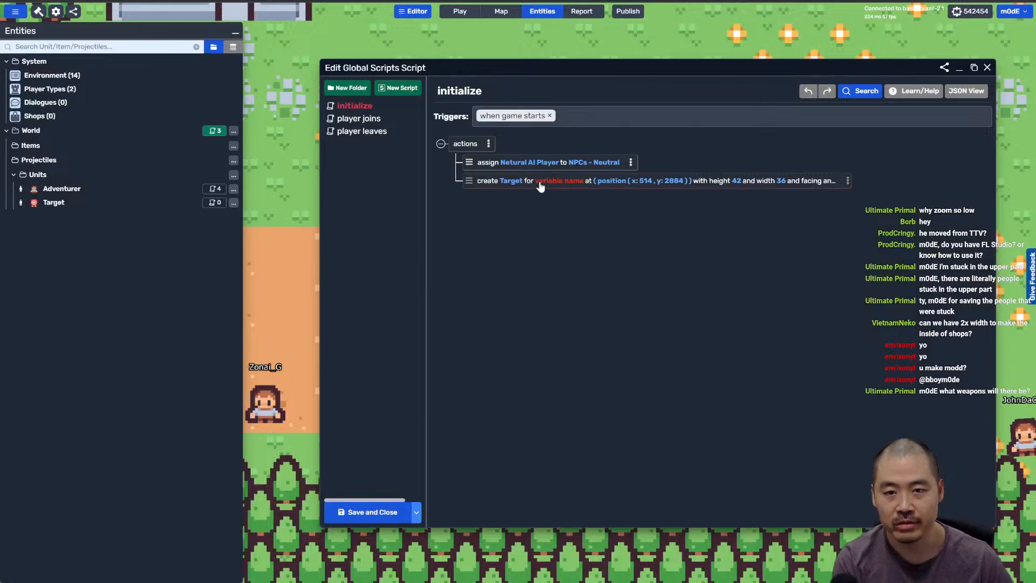
# Step: Set the player in the create Target action to Netural AI Player and save the global scripts
pyautogui.click(549, 183)
pyautogui.click(434, 145)
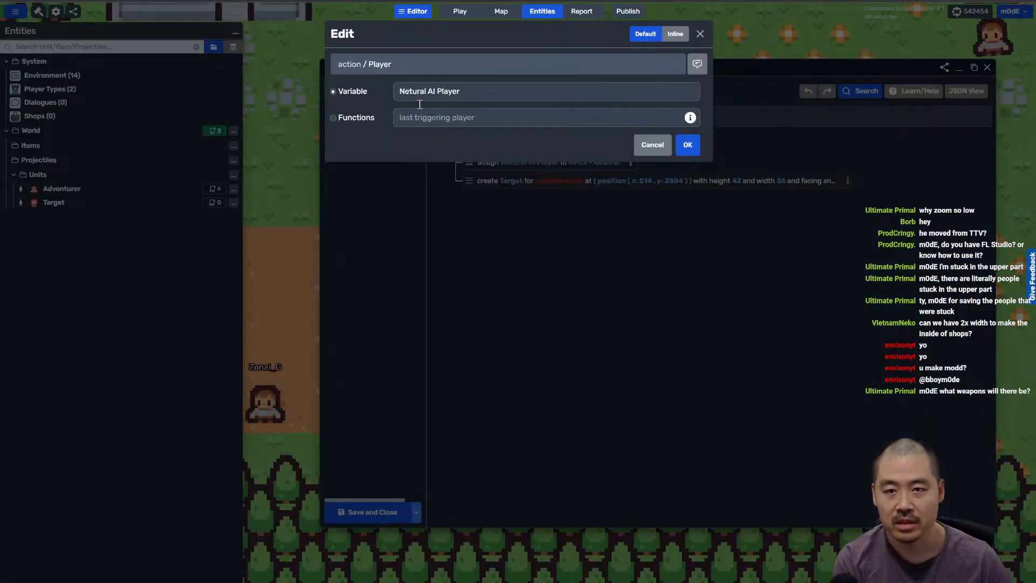
pyautogui.click(522, 175)
pyautogui.click(477, 328)
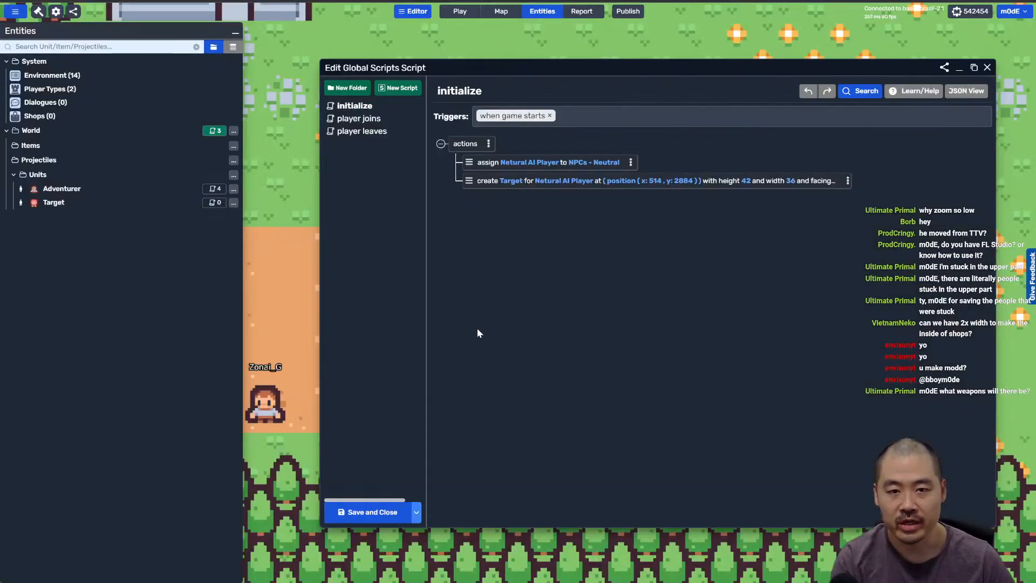
pyautogui.click(416, 512)
pyautogui.click(422, 529)
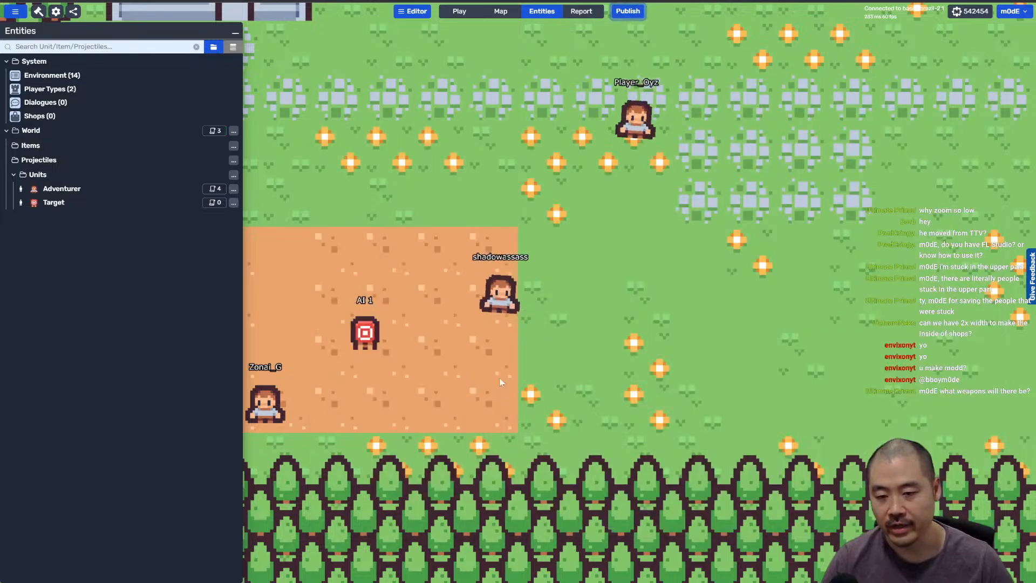
# Step: Walk the character around the Target on the dirt patch in play mode and examine its placement and name label
pyautogui.press('w')
pyautogui.press('d')
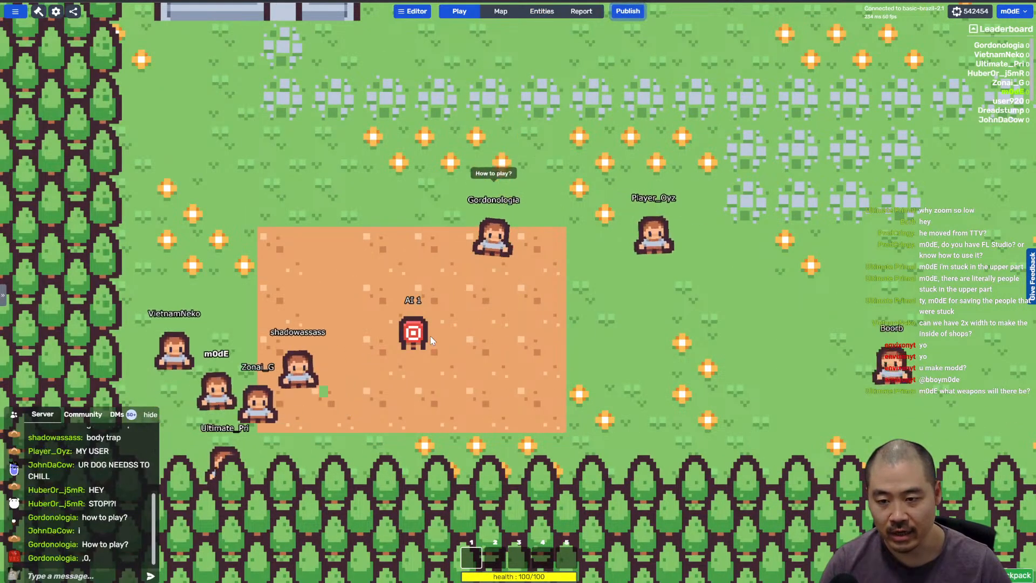
pyautogui.press('s')
pyautogui.press('d')
pyautogui.press('d')
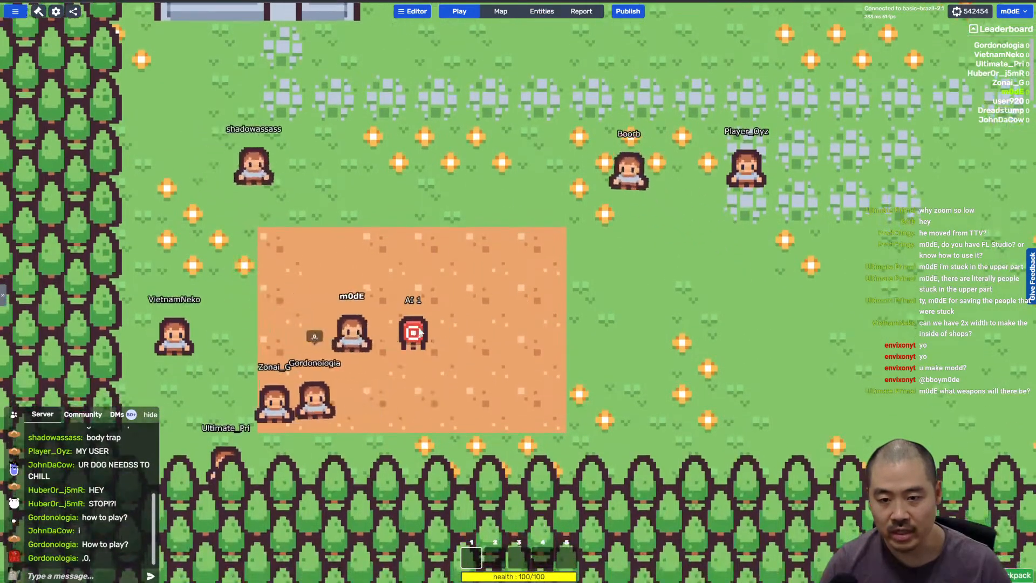
pyautogui.press('w')
pyautogui.press('s')
pyautogui.press('a')
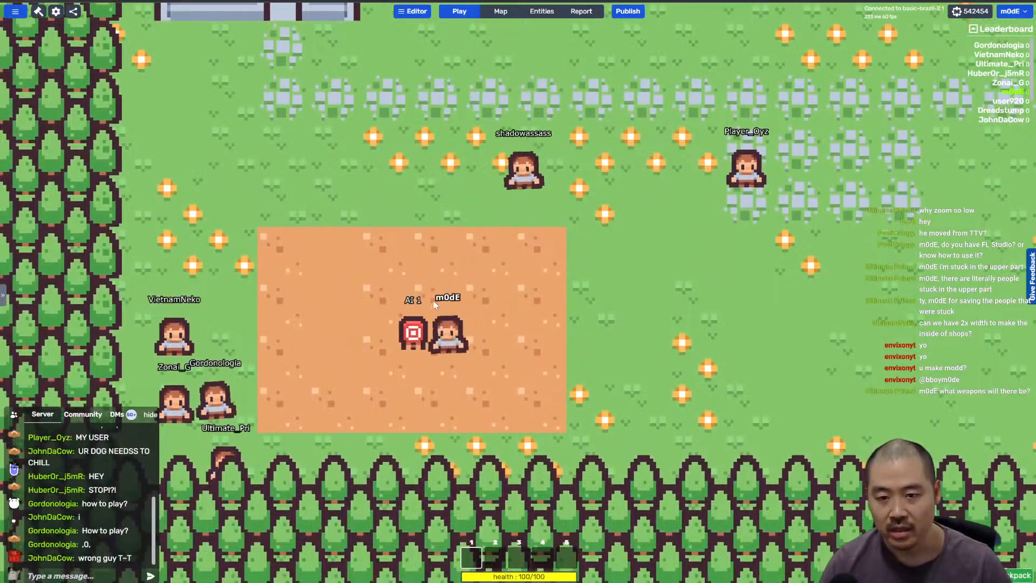
pyautogui.press('w')
pyautogui.press('d')
pyautogui.press('s')
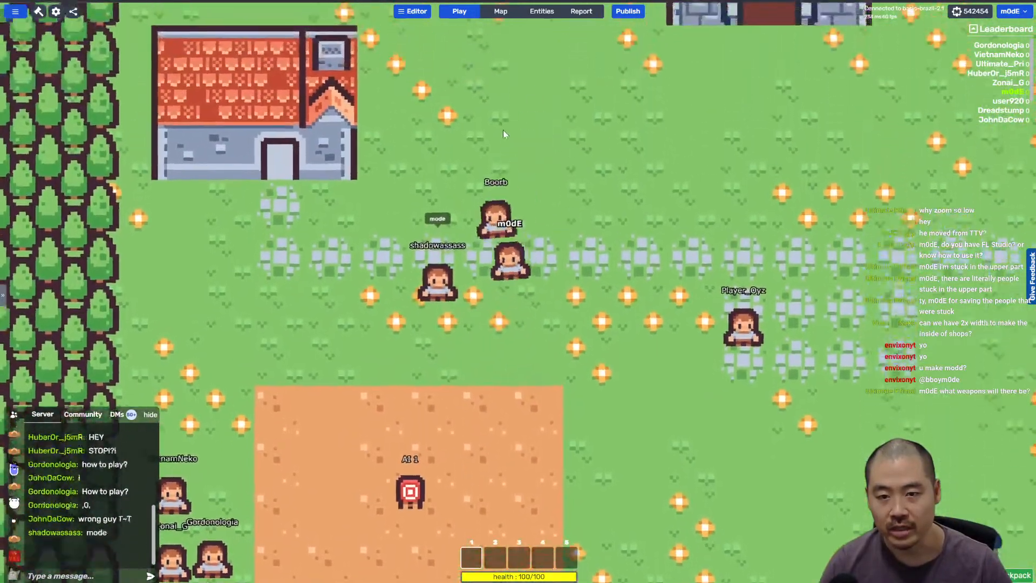
pyautogui.press('w')
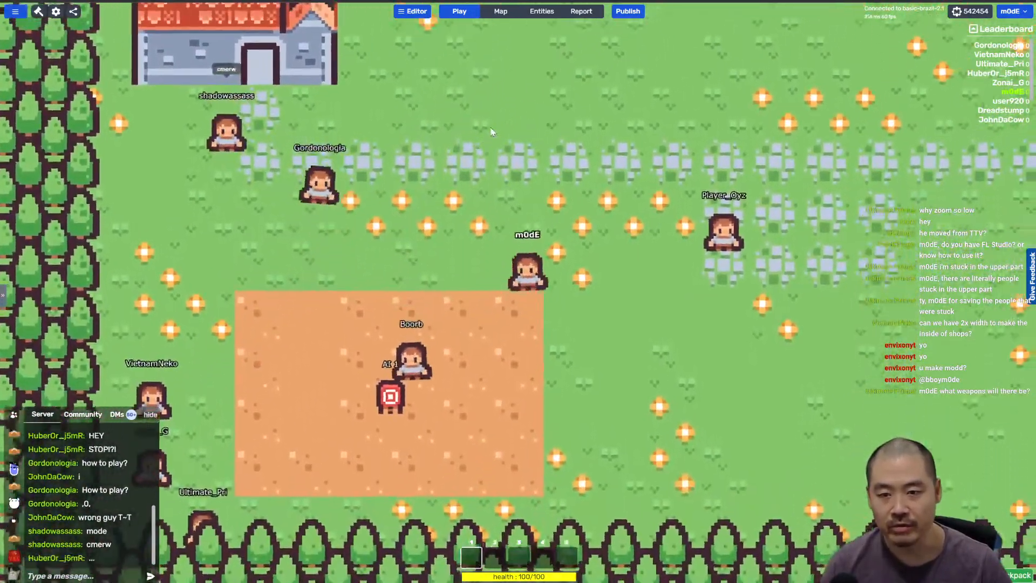
pyautogui.press('d')
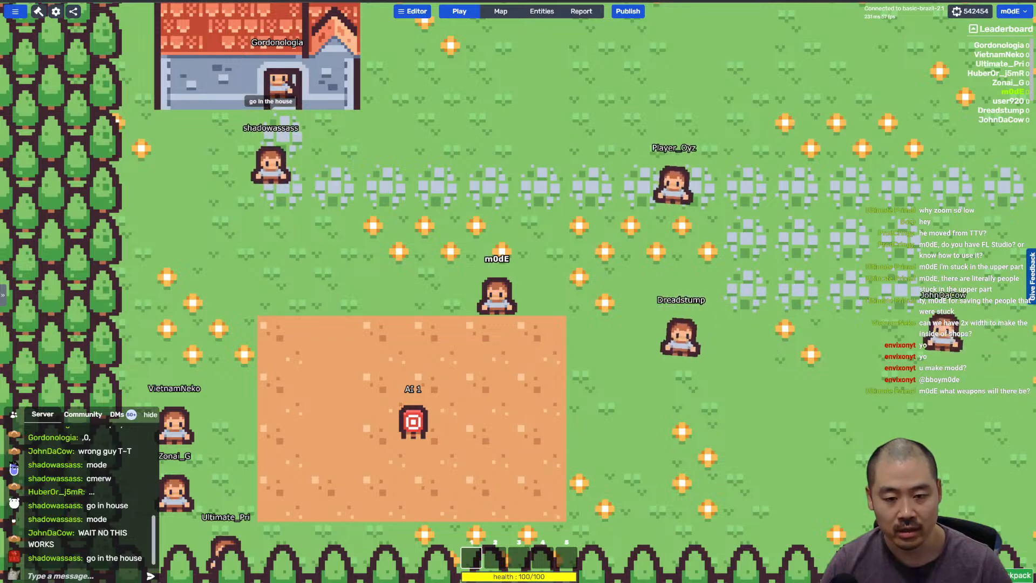
# Step: Switch to the pixel art editor, close Target.png and bring up the weapon sprites in Sprite-0002
pyautogui.hotkey('alt', 'Tab')
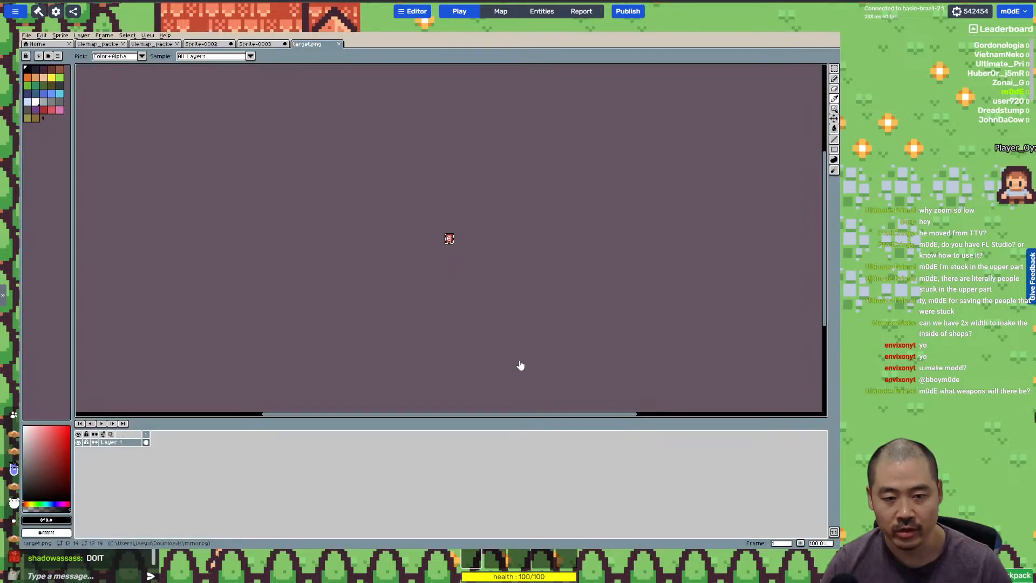
pyautogui.hotkey('ctrl', 'w')
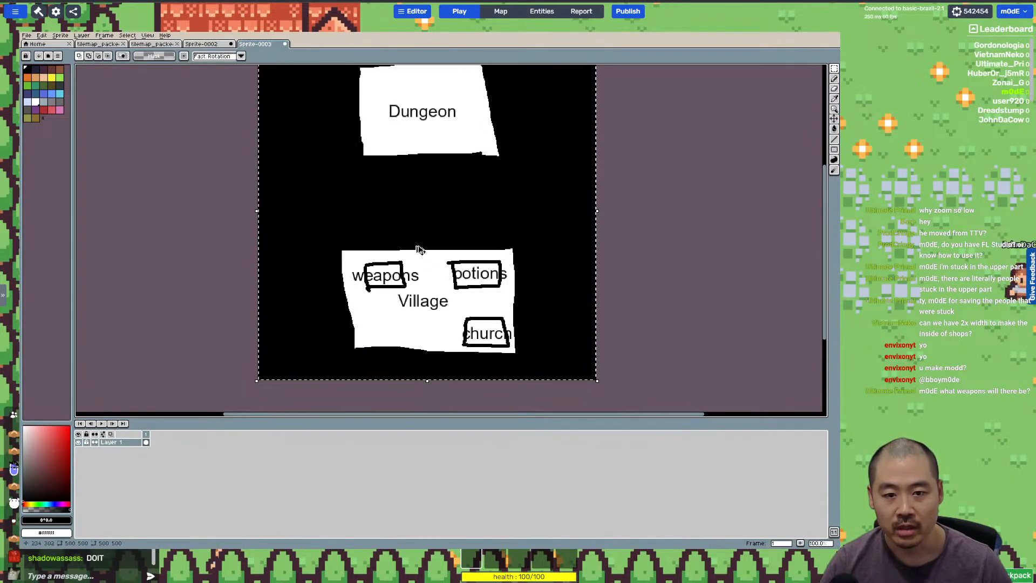
pyautogui.hotkey('ctrl', 'shift', 'Tab')
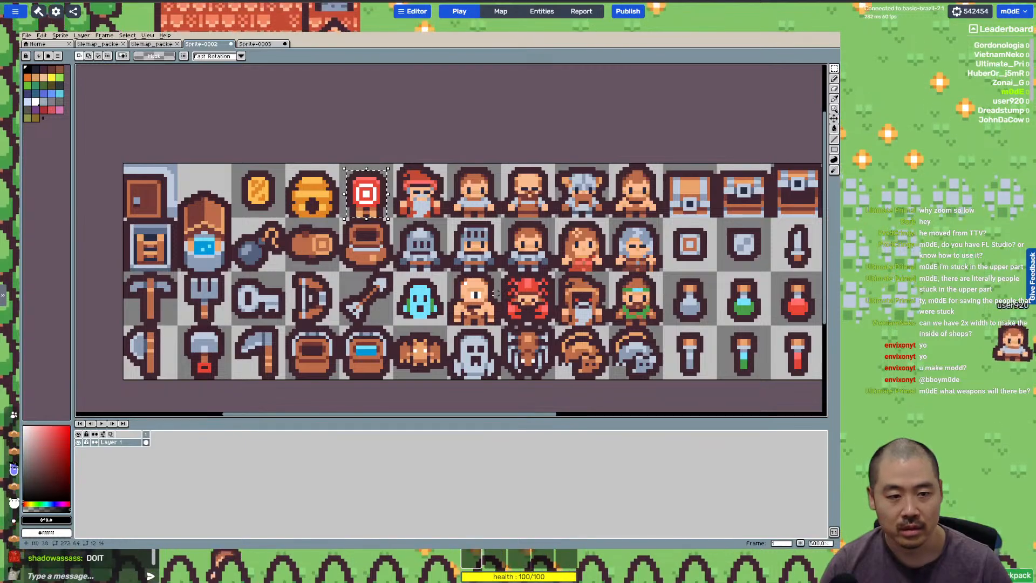
pyautogui.hscroll(5, 576, 276)
pyautogui.hscroll(1, 575, 275)
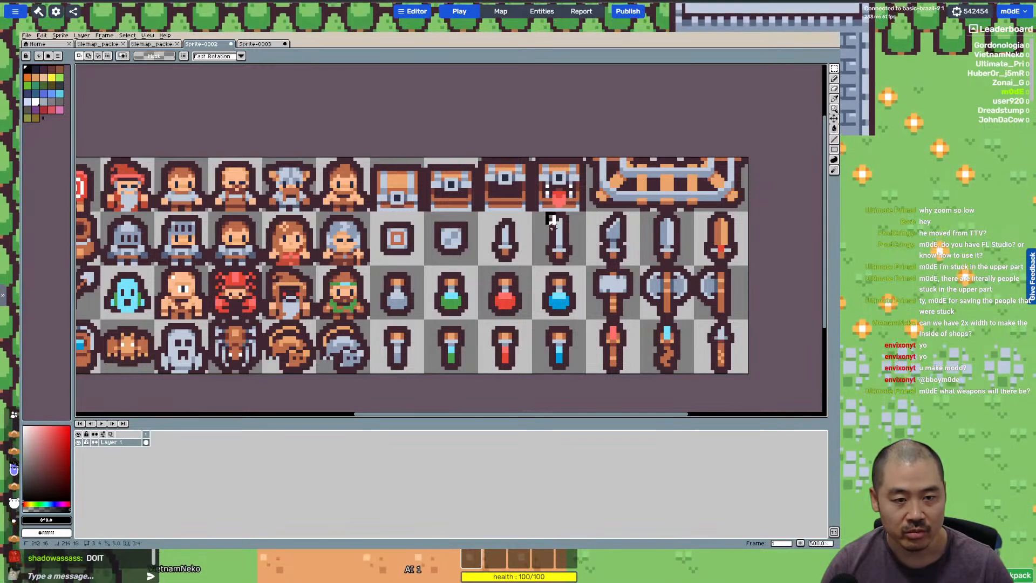
# Step: Copy the slim sword below the open-mouthed chest into a new 8 × 16 pixel sprite
pyautogui.moveTo(544, 210); pyautogui.dragTo(574, 266)
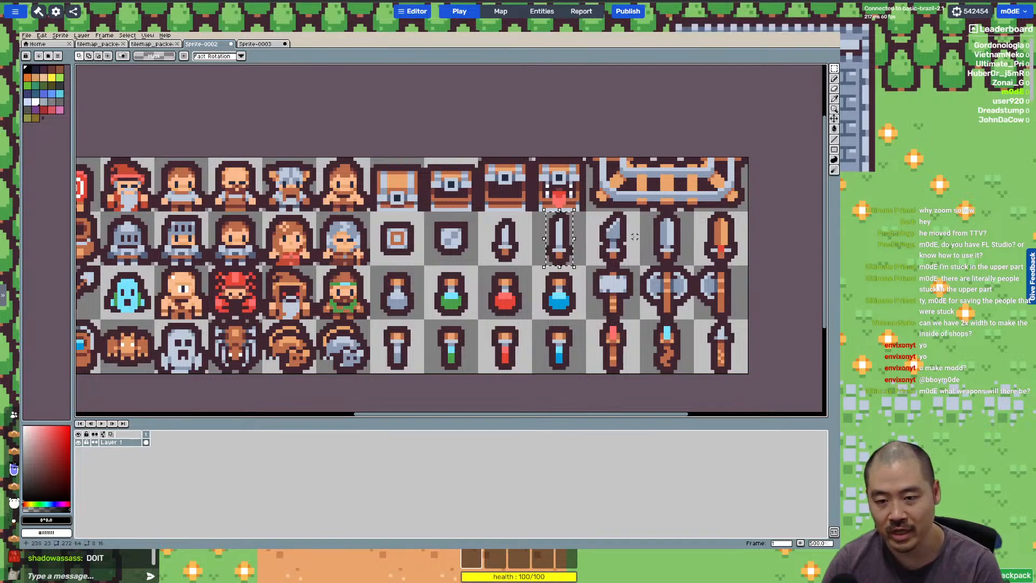
pyautogui.hotkey('ctrl', 'n')
pyautogui.press('Return')
pyautogui.hotkey('ctrl', 'v')
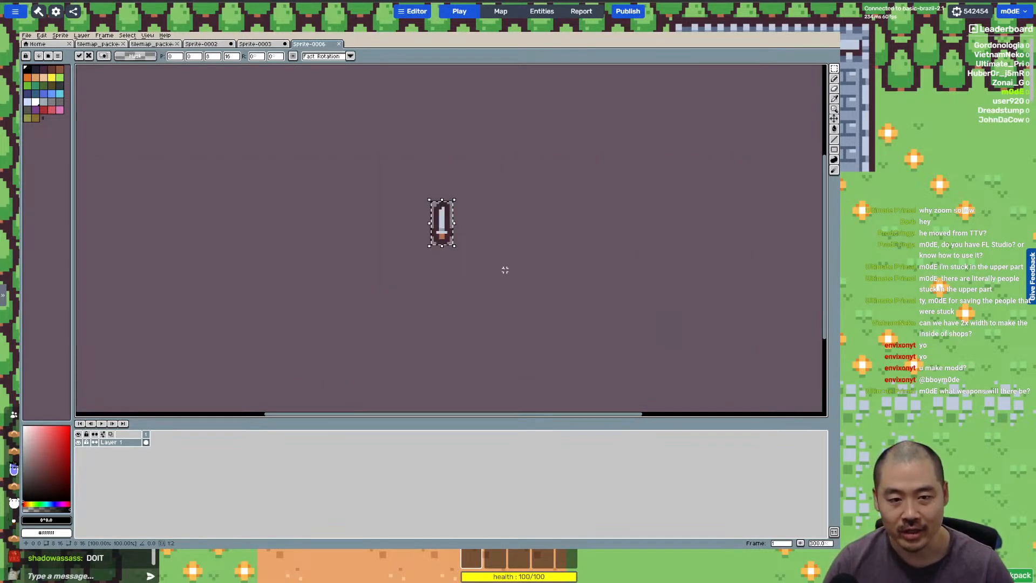
# Step: Recolour the sword's blade and guard in wooden browns and save the sprite as sword - wooden
pyautogui.scroll(2, 480, 252)
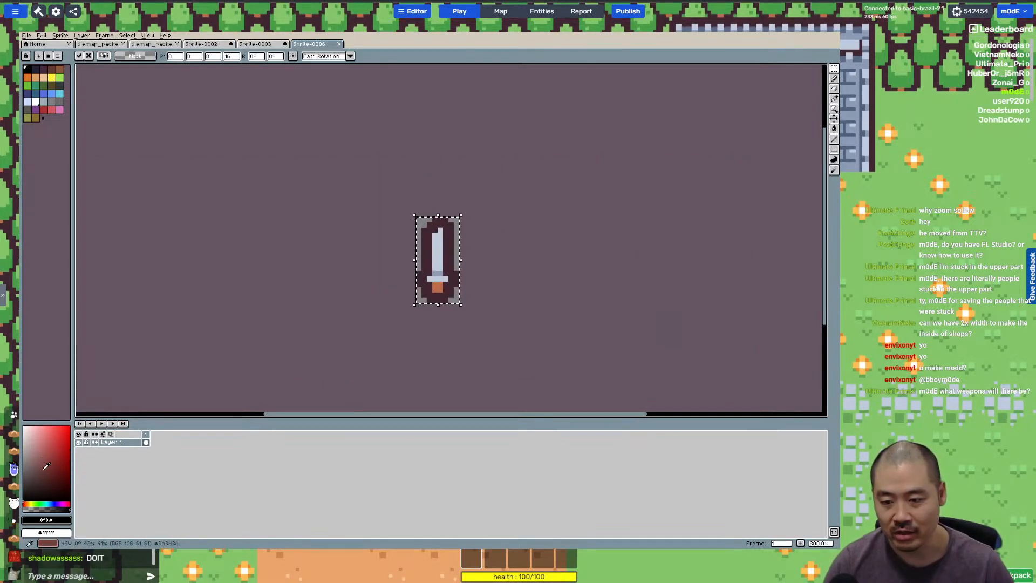
pyautogui.keyDown('alt'); pyautogui.click(435, 279); pyautogui.keyUp('alt')
pyautogui.press('g')
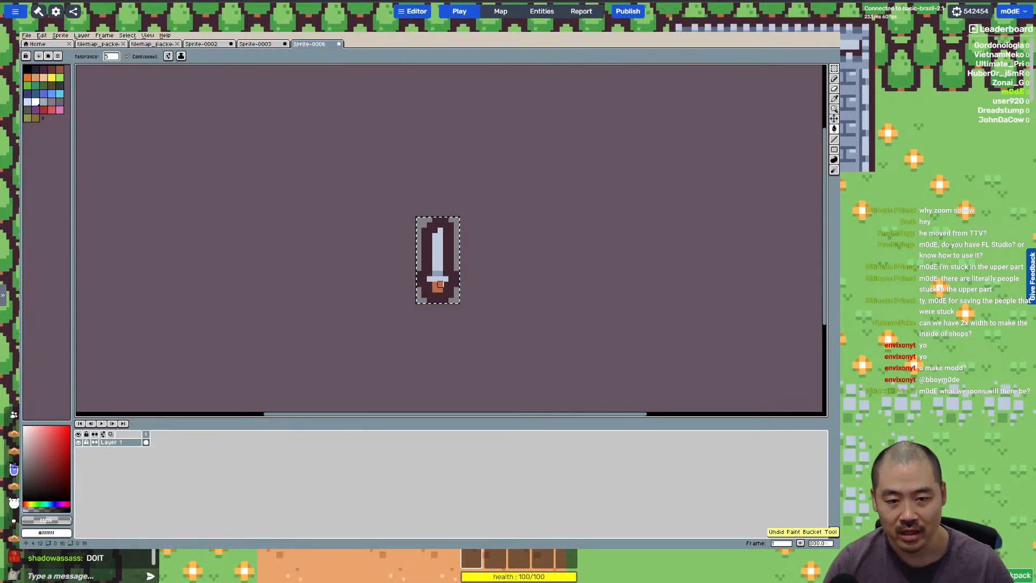
pyautogui.keyDown('alt'); pyautogui.click(439, 285); pyautogui.keyUp('alt')
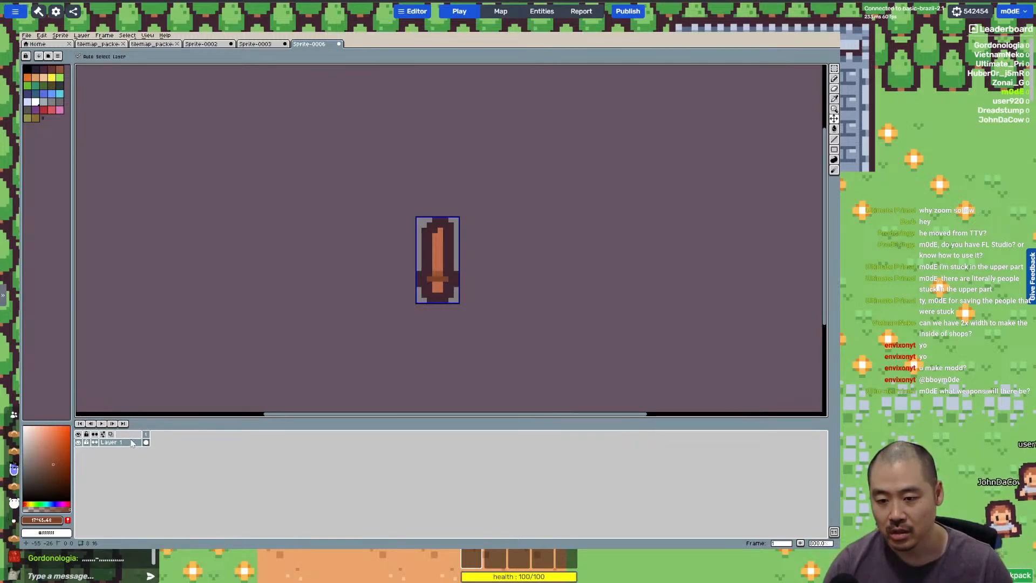
pyautogui.click(494, 325)
pyautogui.press('alt')
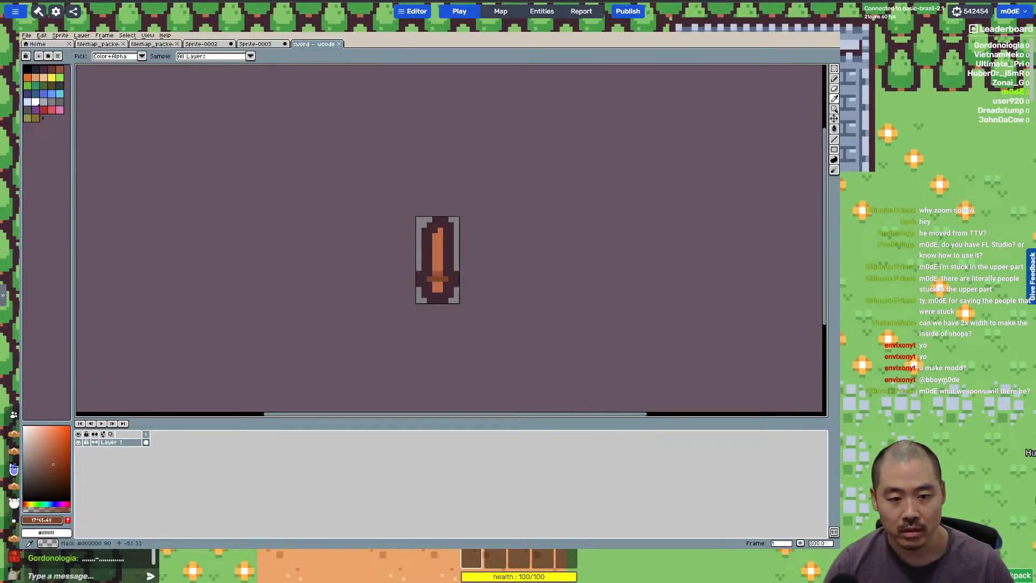
# Step: Switch back to the game editor and create a new item from the Melee Weapon template
pyautogui.hotkey('alt', 'Tab')
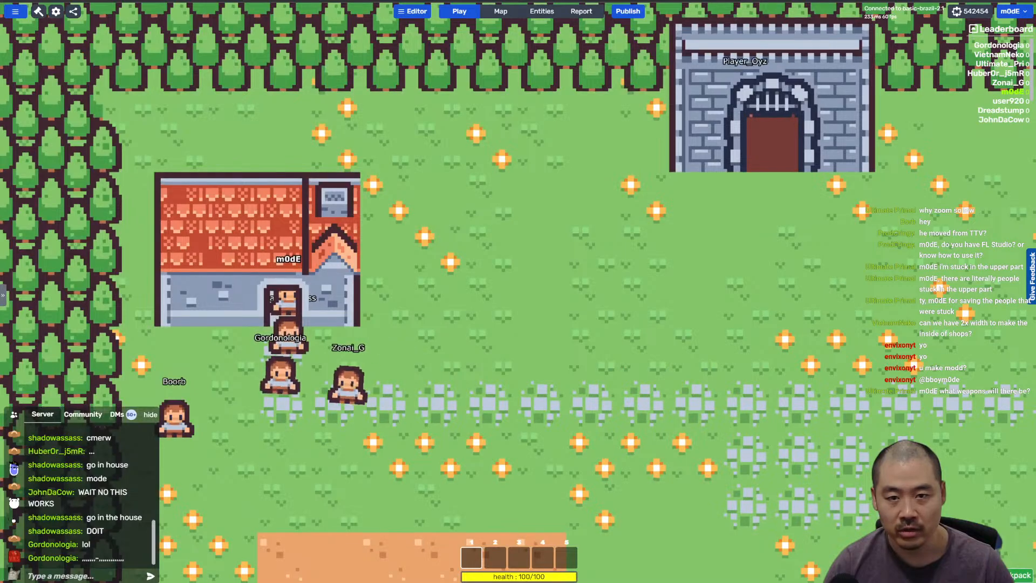
pyautogui.click(542, 11)
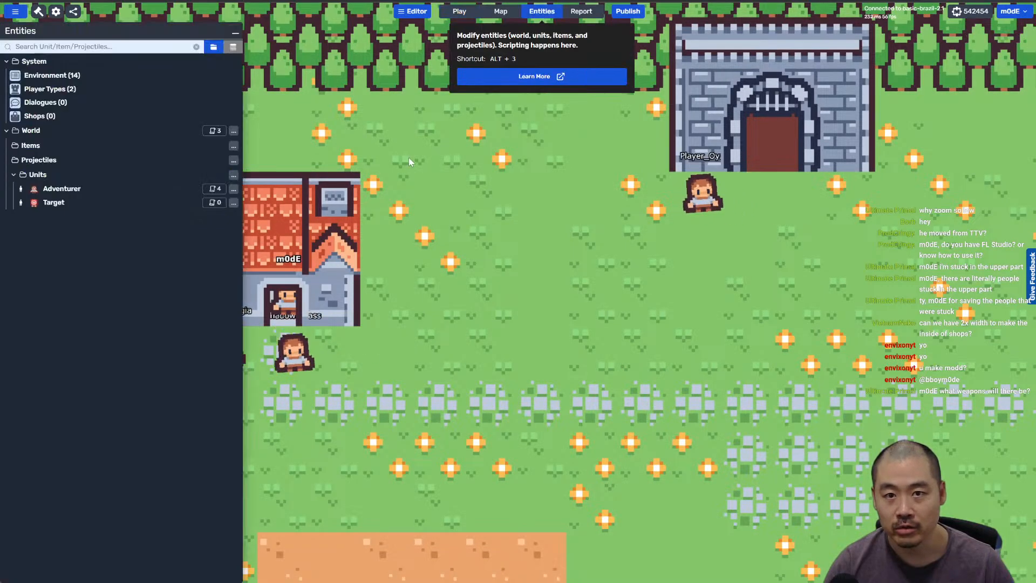
pyautogui.rightClick(54, 155)
pyautogui.moveTo(81, 155)
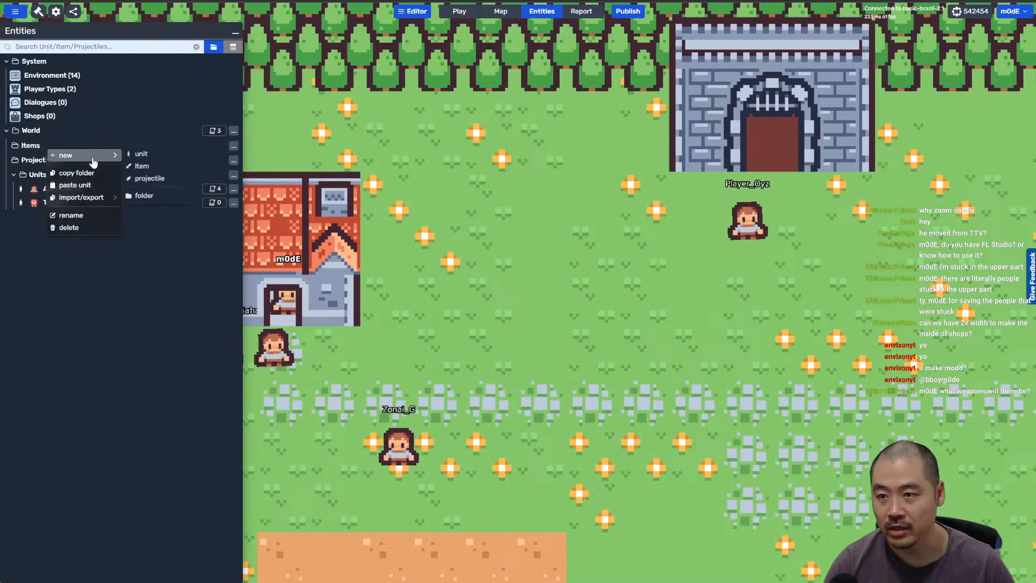
pyautogui.click(162, 166)
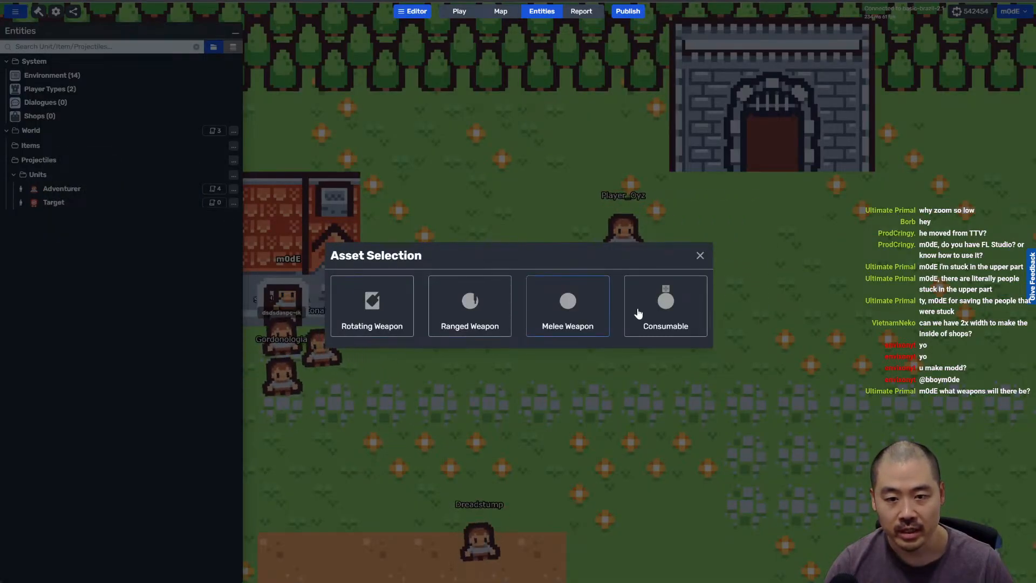
pyautogui.click(577, 320)
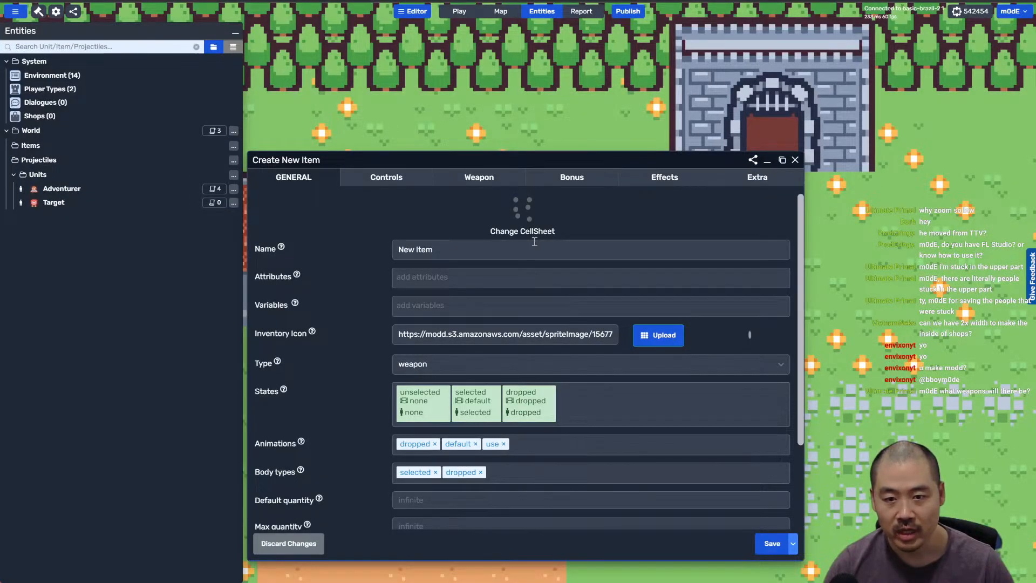
# Step: Upload the sword - wooden image as the item's cell sheet with 1 column and 1 row
pyautogui.click(533, 229)
pyautogui.click(578, 124)
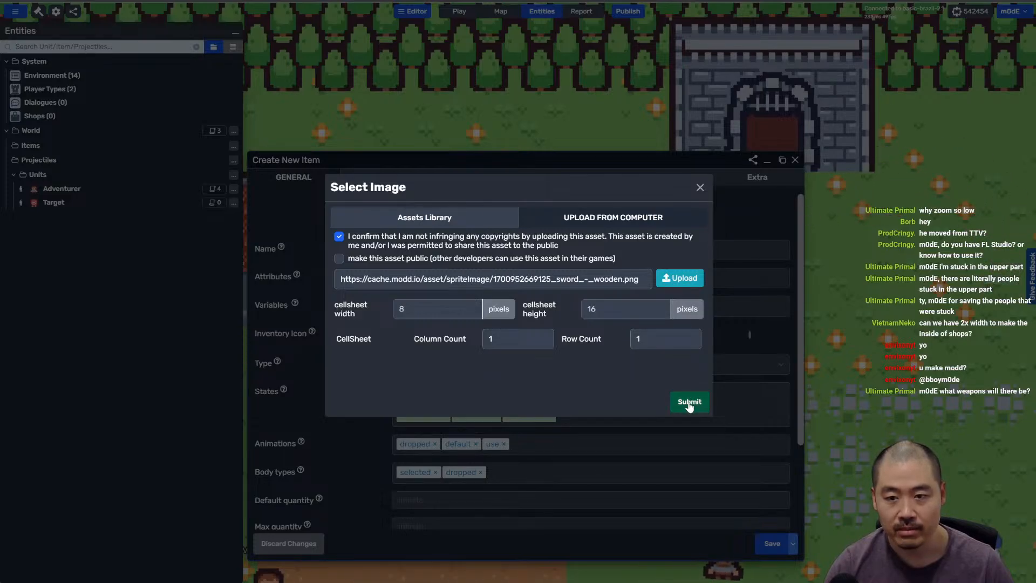
pyautogui.click(690, 402)
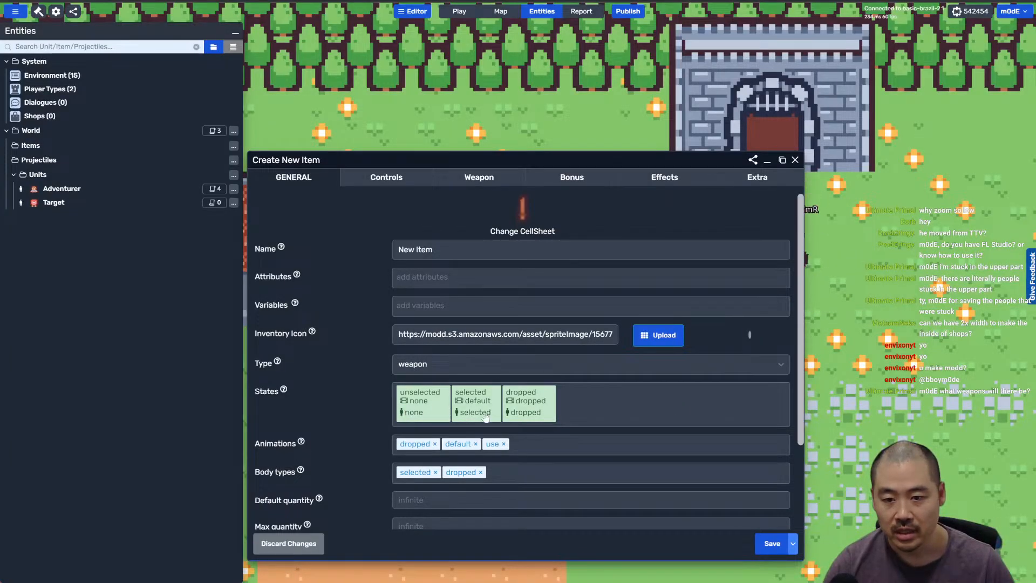
# Step: Set the item's selected body to width 24 and height 48, then save the new item
pyautogui.click(419, 474)
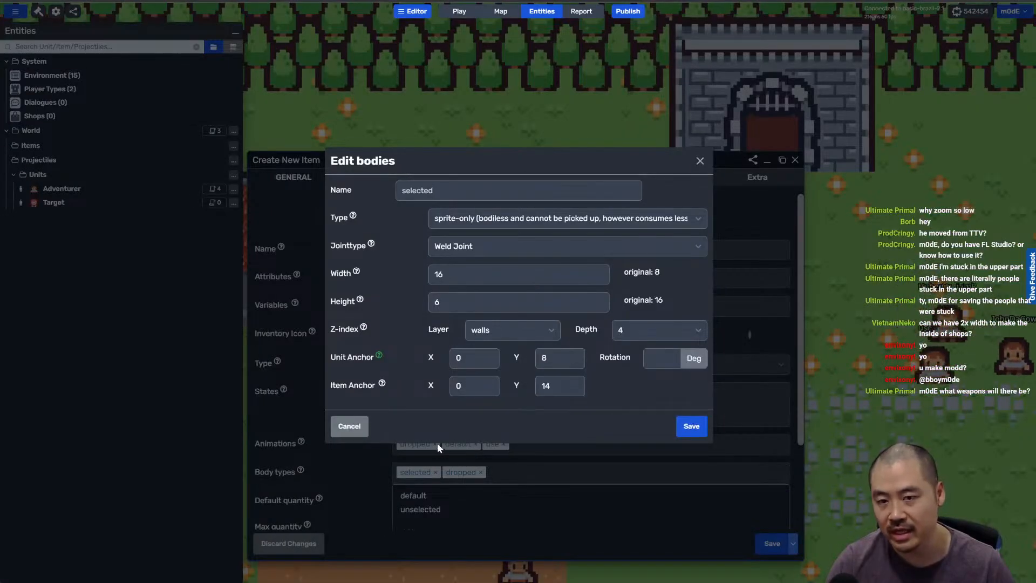
pyautogui.doubleClick(451, 271)
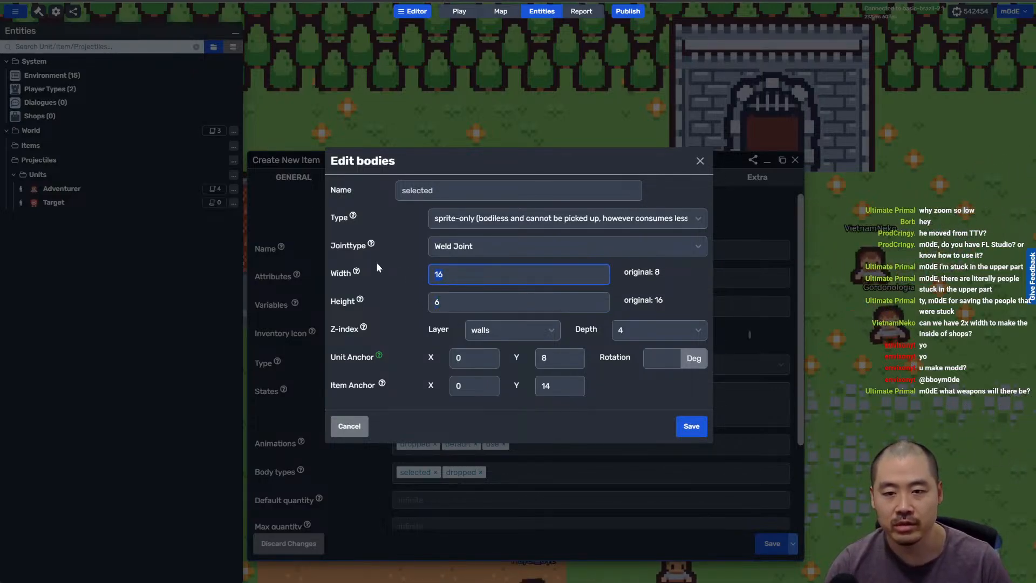
pyautogui.write('32')
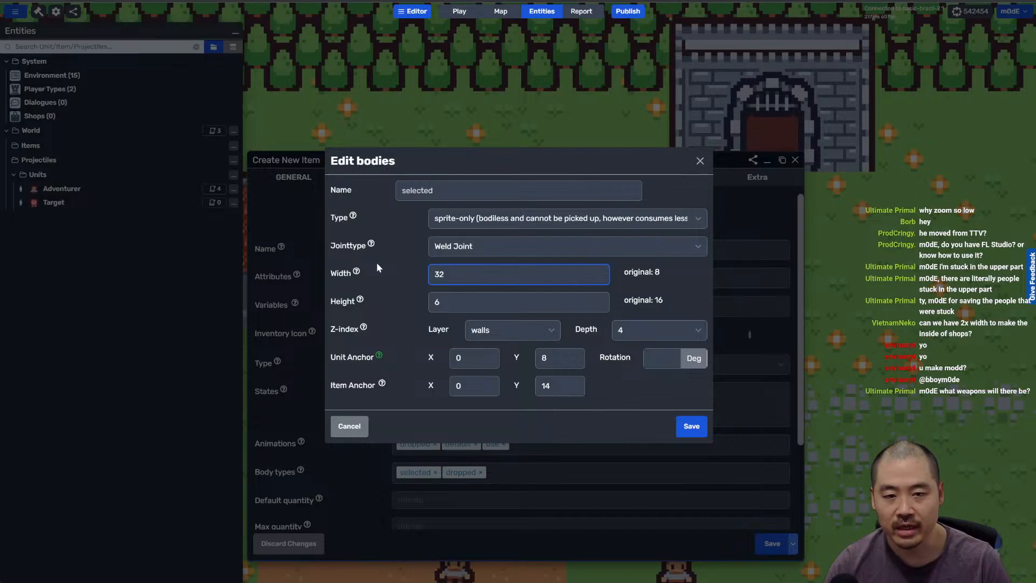
pyautogui.press('BackSpace')
pyautogui.press('BackSpace')
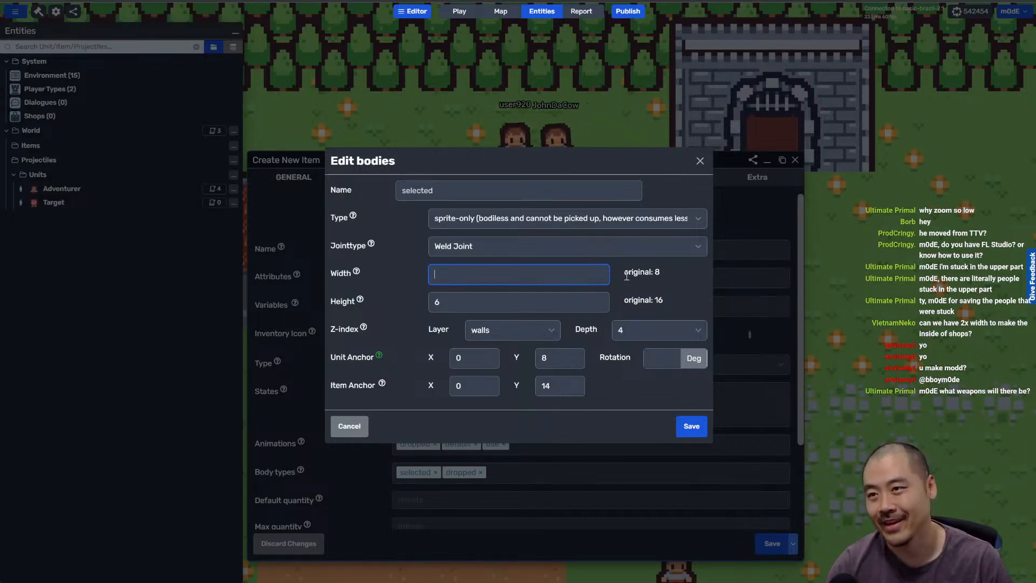
pyautogui.write('24')
pyautogui.press('Tab')
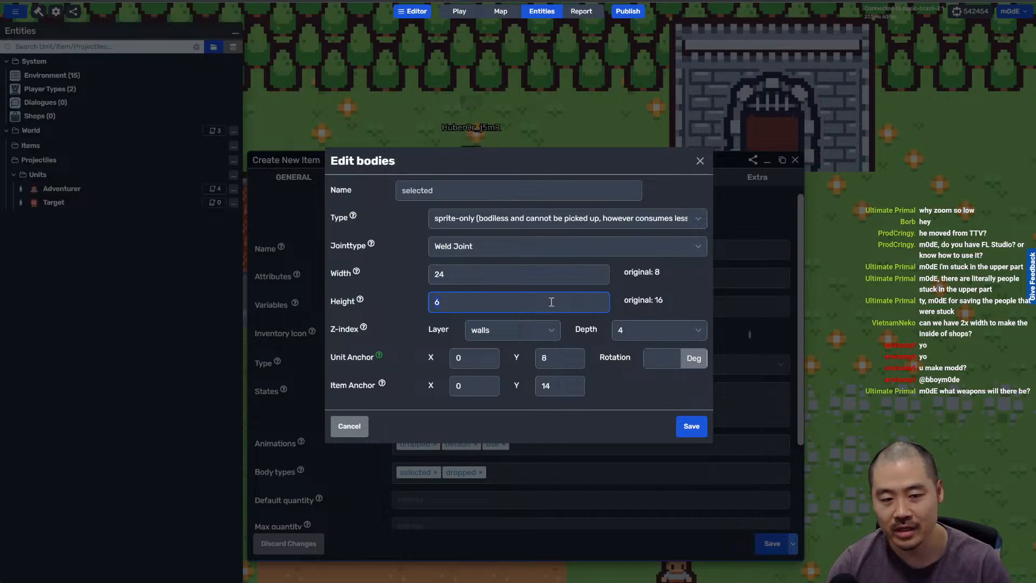
pyautogui.write('48')
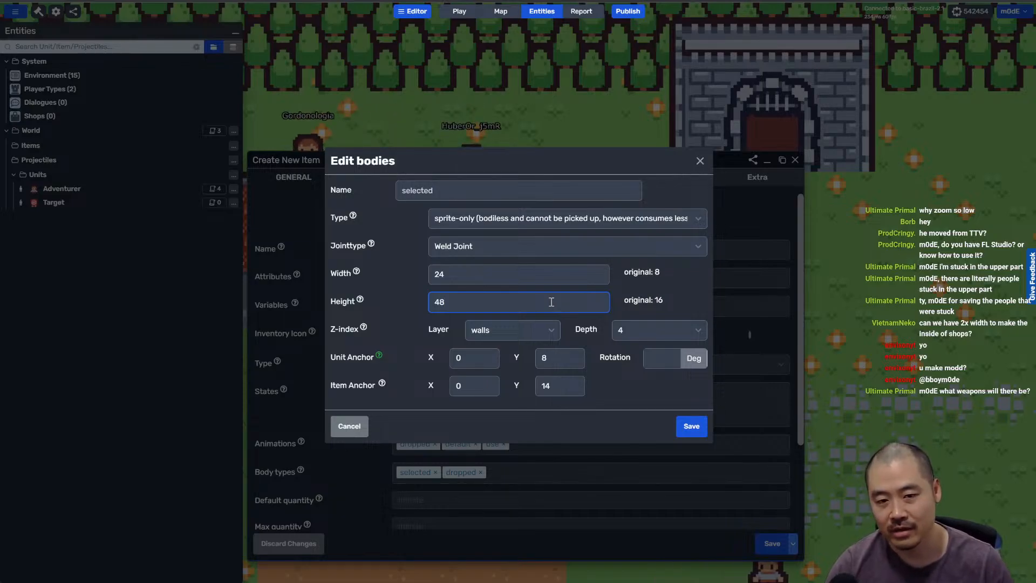
pyautogui.click(687, 427)
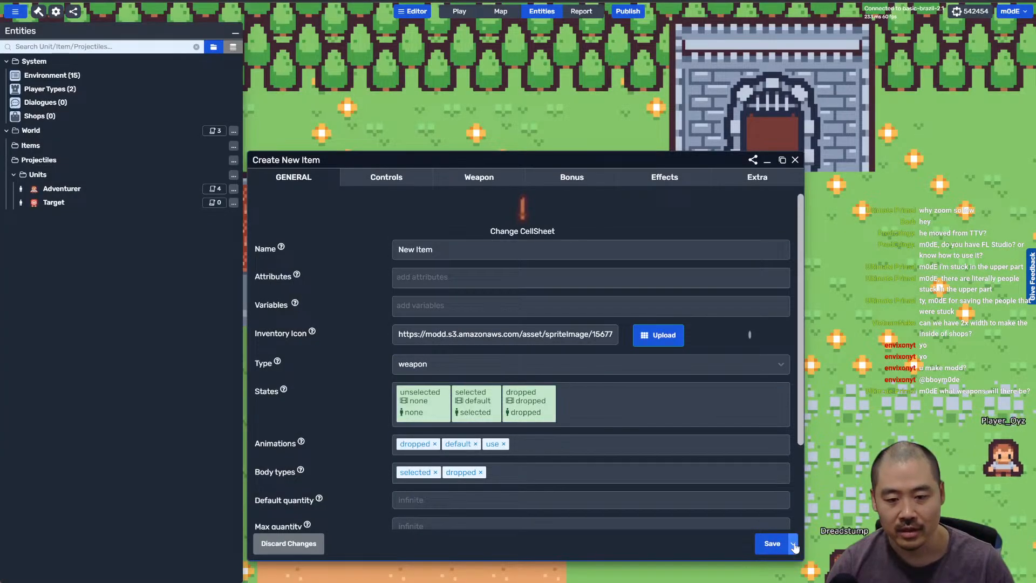
pyautogui.click(375, 179)
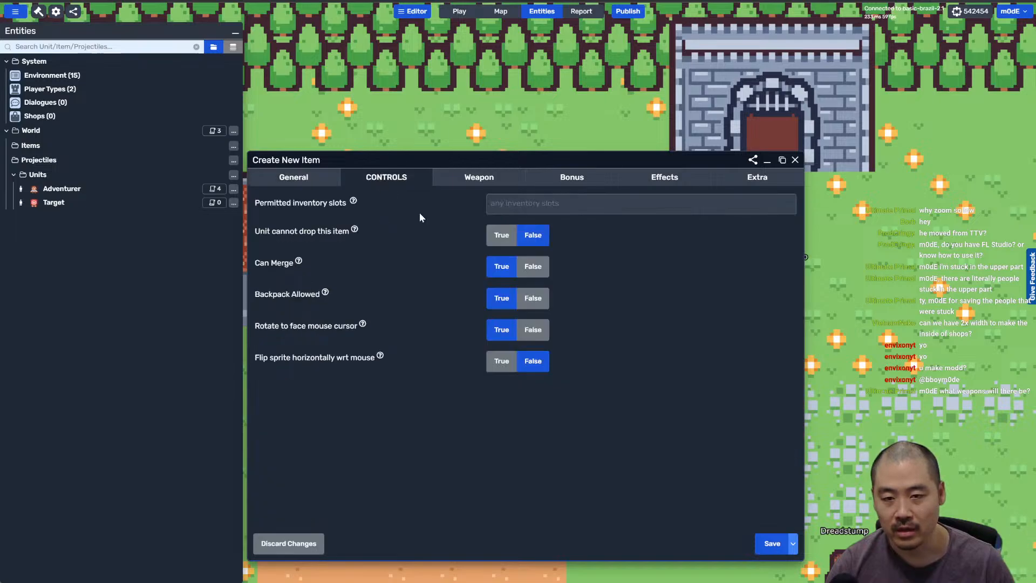
pyautogui.click(772, 543)
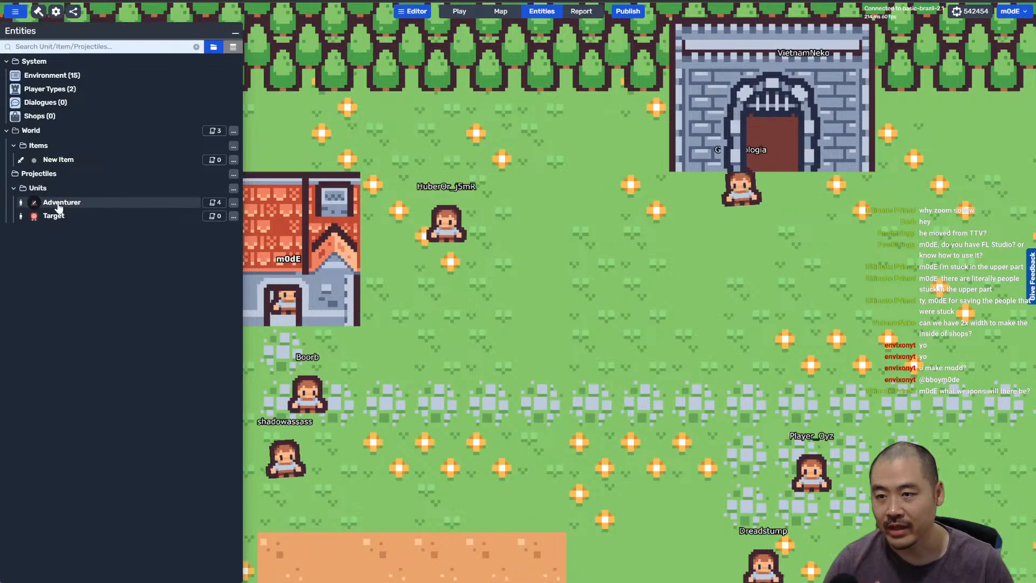
# Step: Add New Item to the Adventurer unit's default items and save the unit
pyautogui.click(62, 203)
pyautogui.scroll(-1, 623, 354)
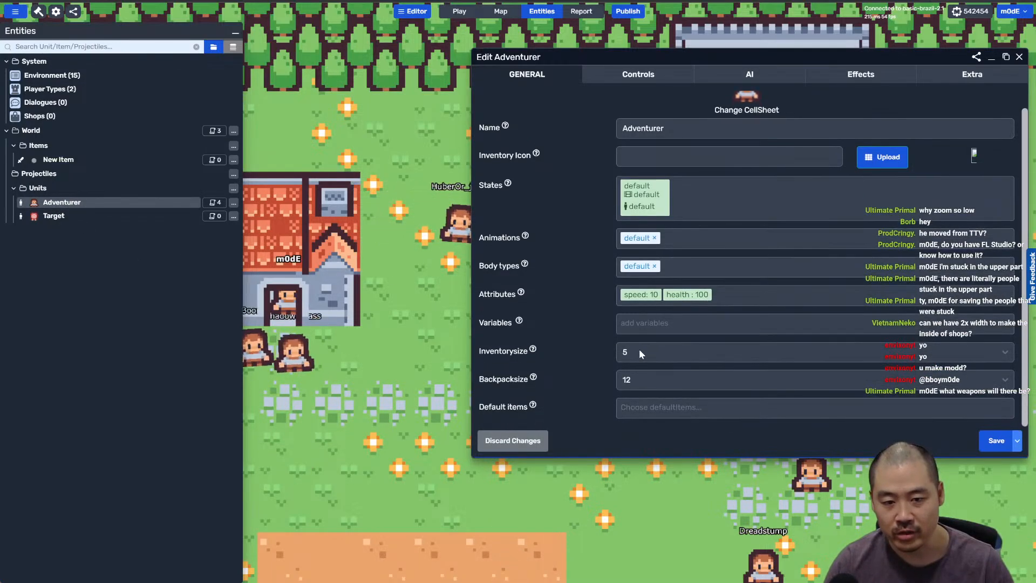
pyautogui.click(629, 415)
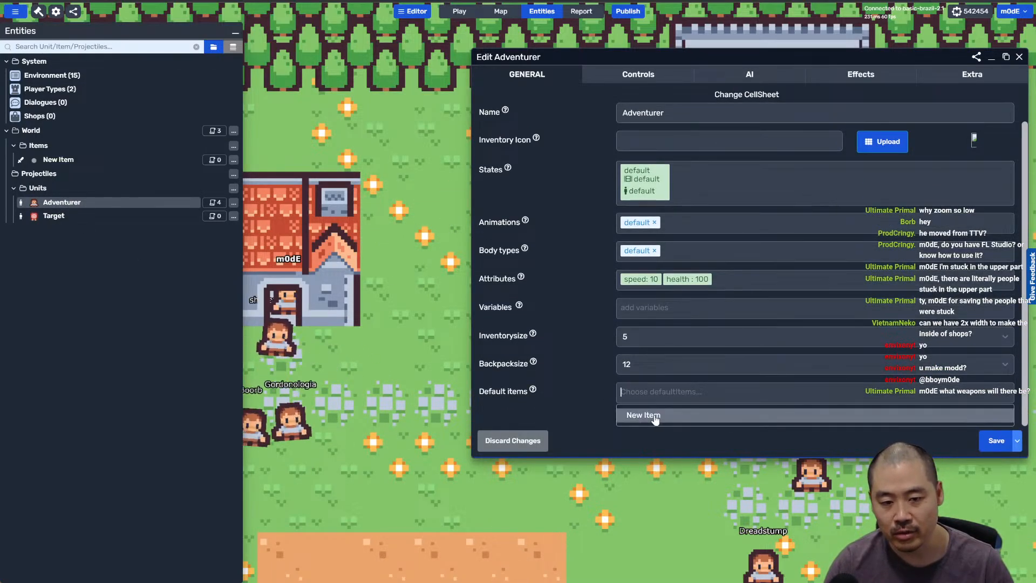
pyautogui.click(648, 418)
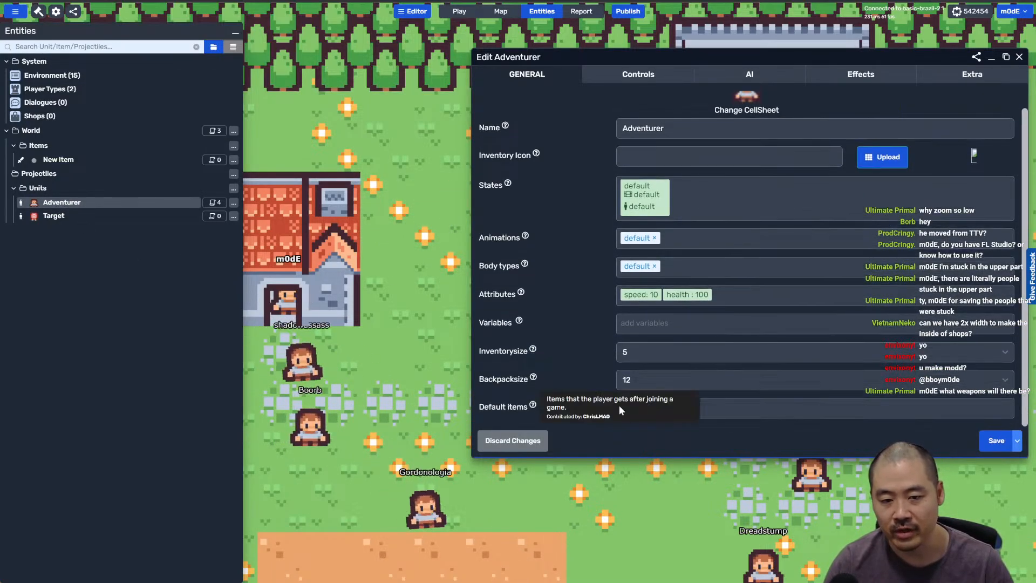
pyautogui.click(992, 446)
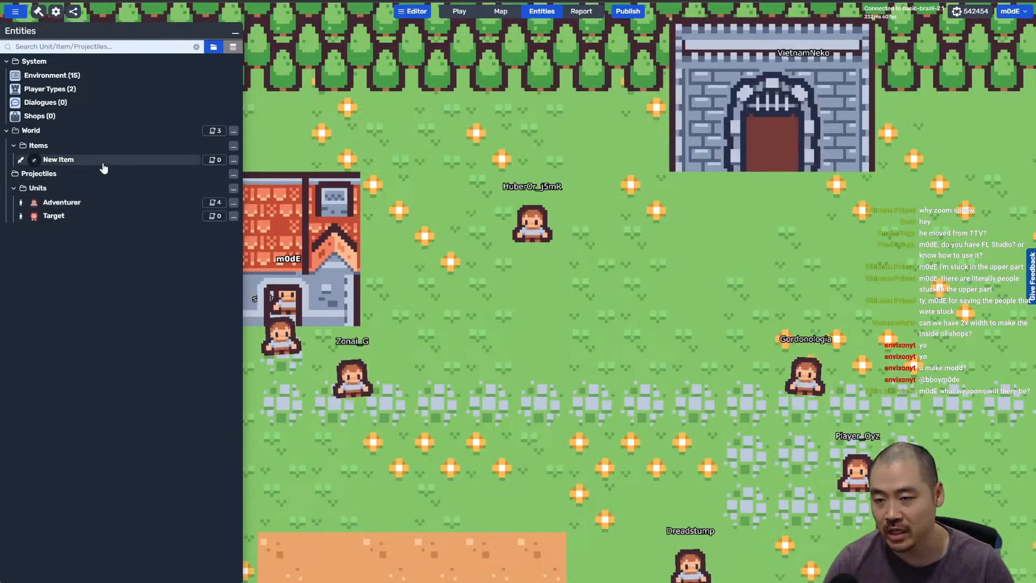
# Step: Rename the new melee item as Wooden Sword and save it
pyautogui.click(102, 162)
pyautogui.tripleClick(608, 139)
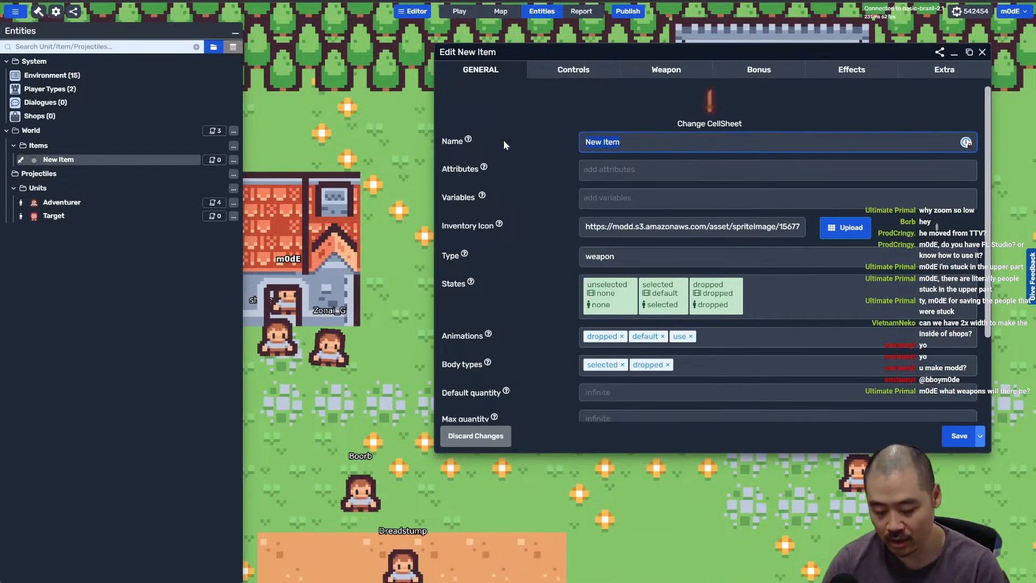
pyautogui.write('Sword -')
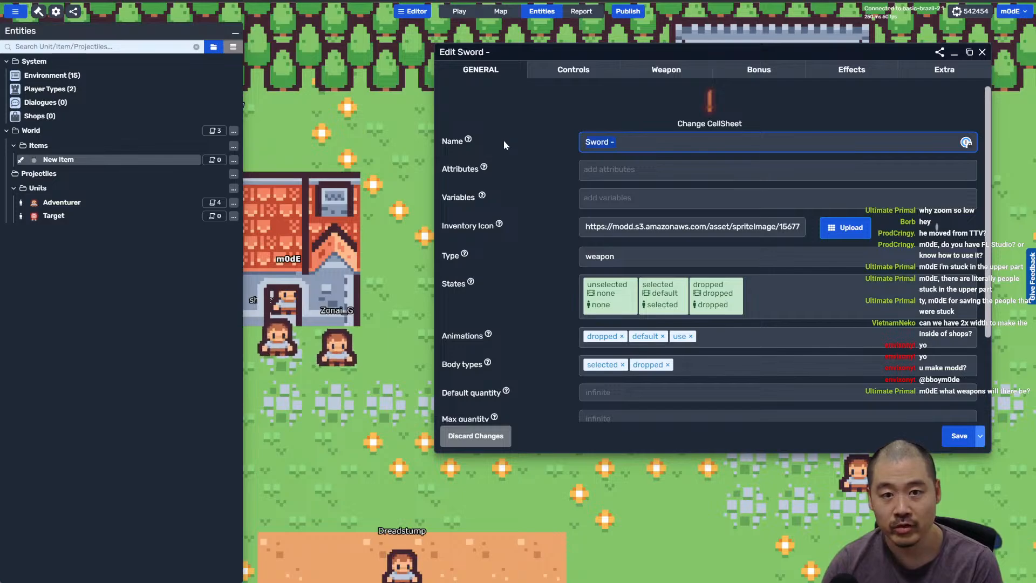
pyautogui.press('BackSpace')
pyautogui.press('BackSpace')
pyautogui.press('BackSpace')
pyautogui.press('BackSpace')
pyautogui.press('BackSpace')
pyautogui.press('BackSpace')
pyautogui.write('Wooden Sword')
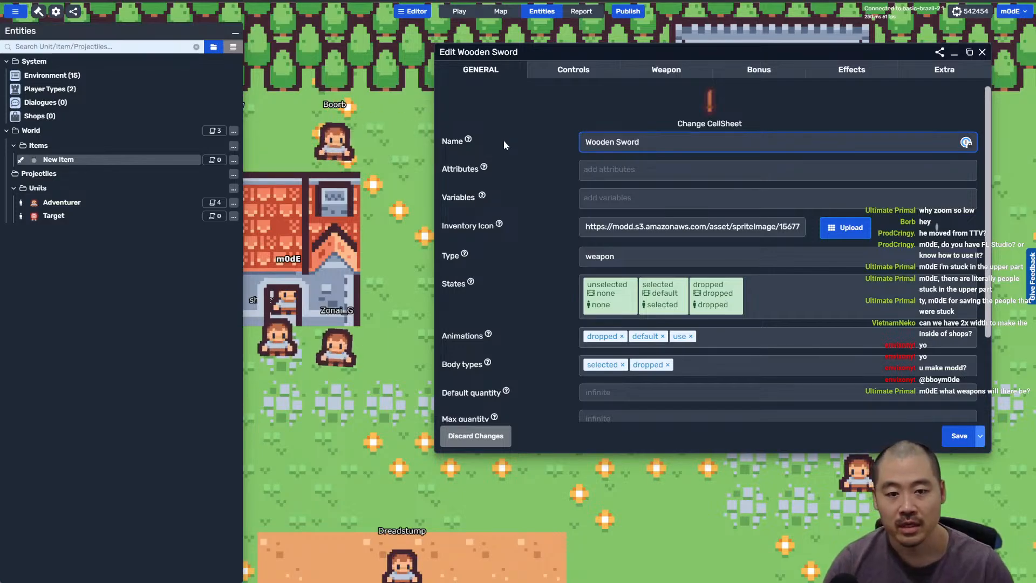
pyautogui.click(959, 436)
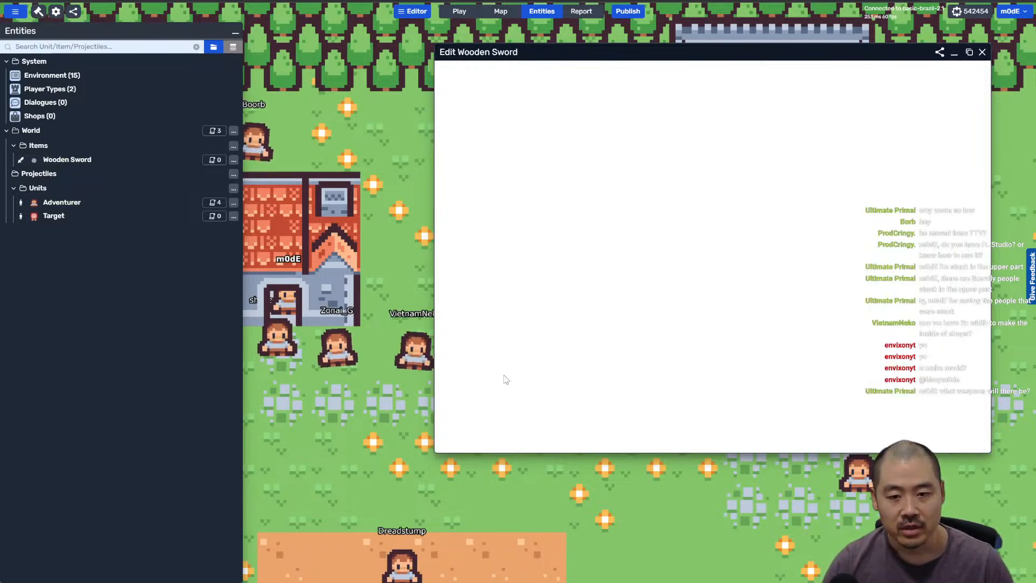
# Step: Save and republish the game with region Any and public listing
pyautogui.click(628, 11)
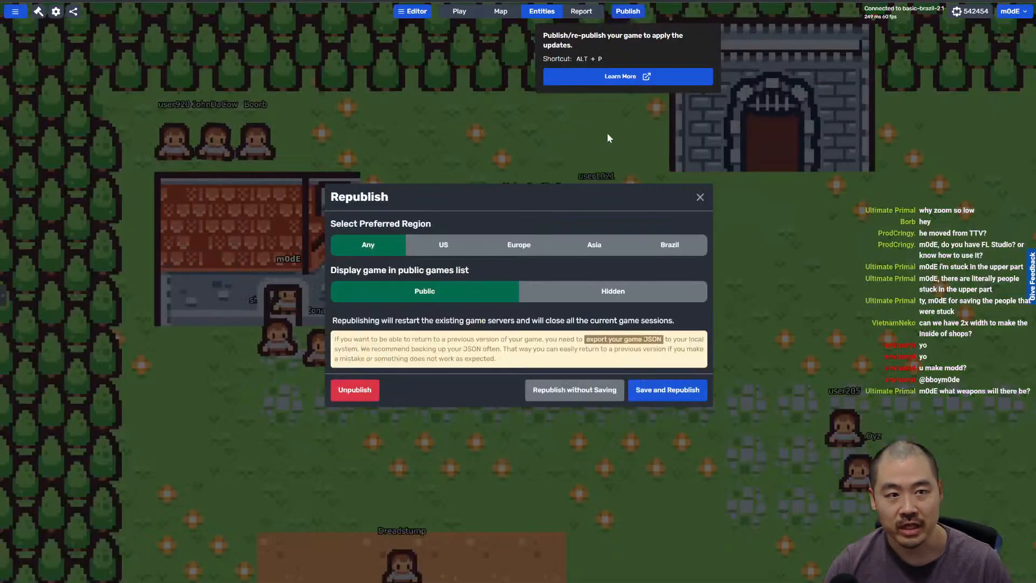
pyautogui.click(679, 395)
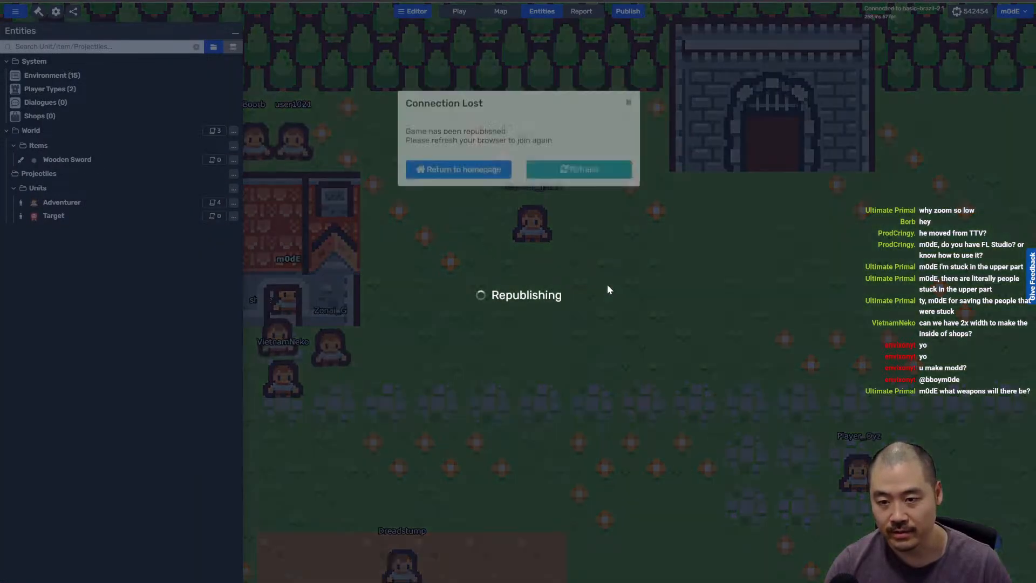
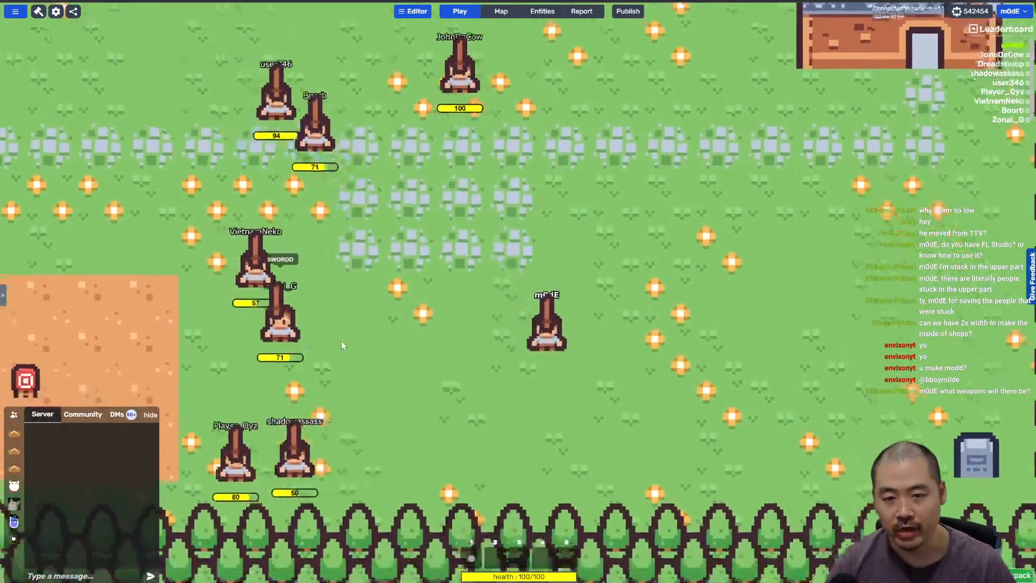
# Step: Play-test the republished game by walking the Adventurer around the map to examine how the wooden sword is held
pyautogui.press('a')
pyautogui.press('w')
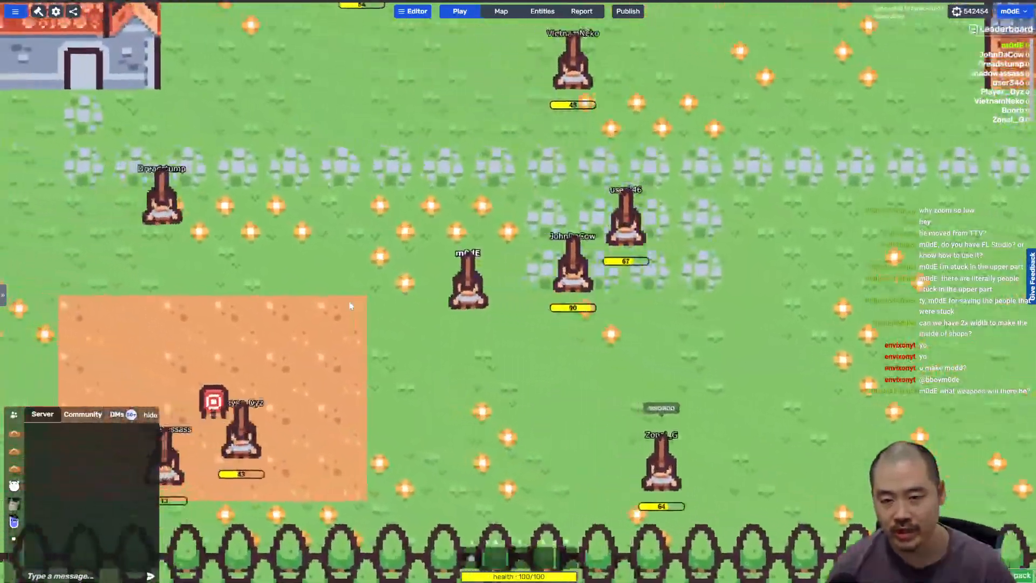
pyautogui.press('w')
pyautogui.press('a')
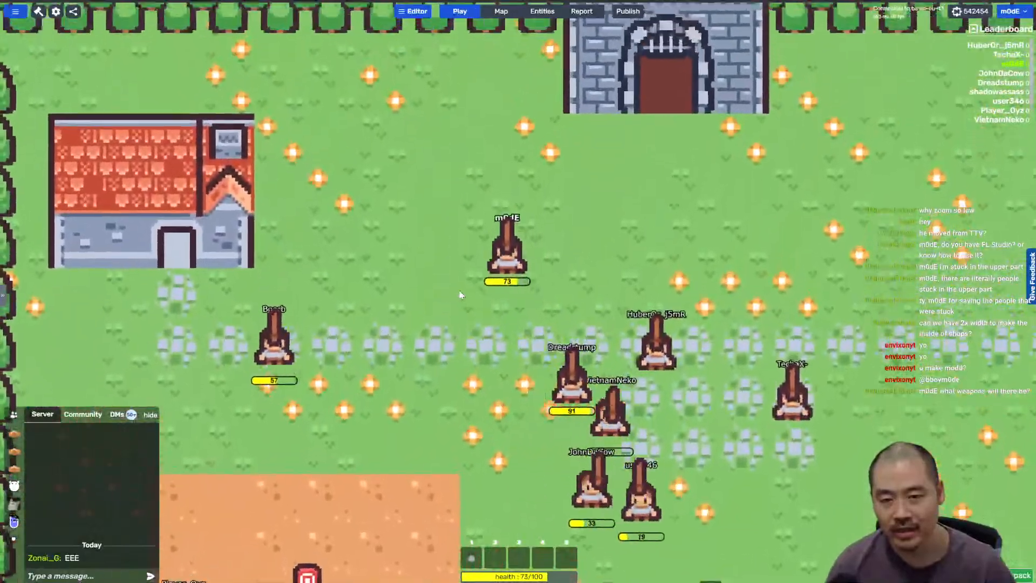
pyautogui.press('w')
pyautogui.press('a')
pyautogui.press('s')
pyautogui.press('d')
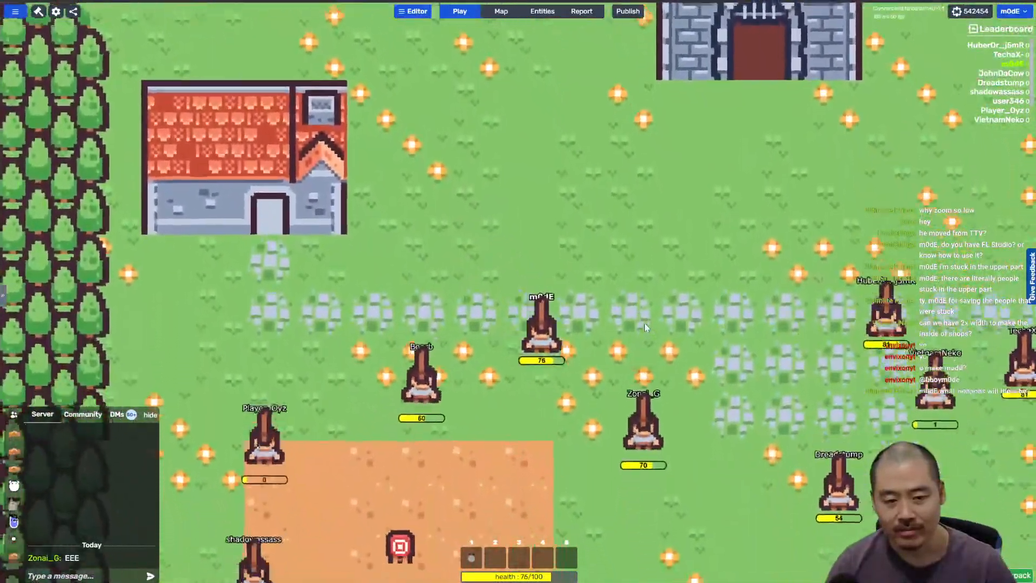
pyautogui.press('s')
pyautogui.press('d')
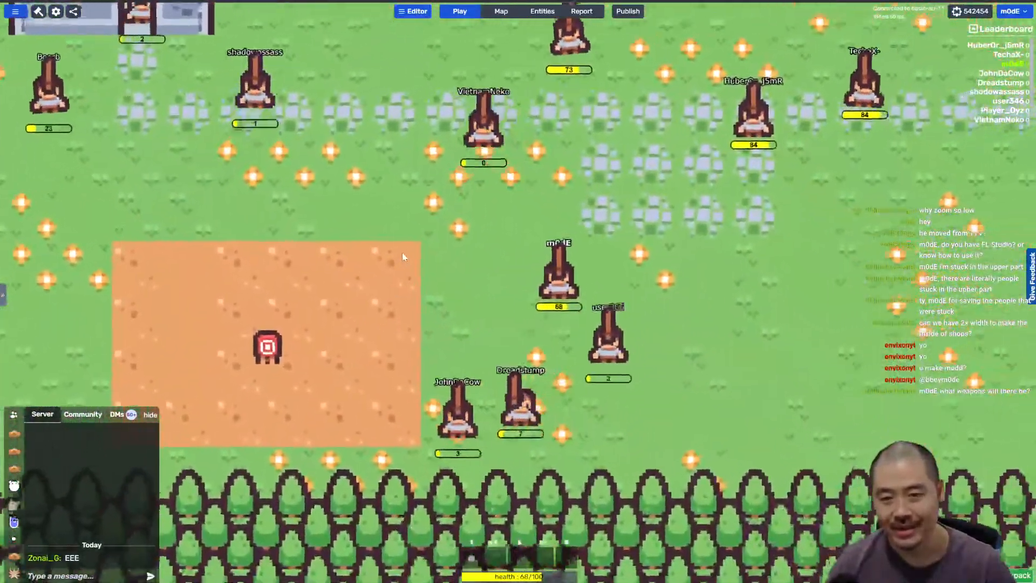
pyautogui.press('w')
pyautogui.press('d')
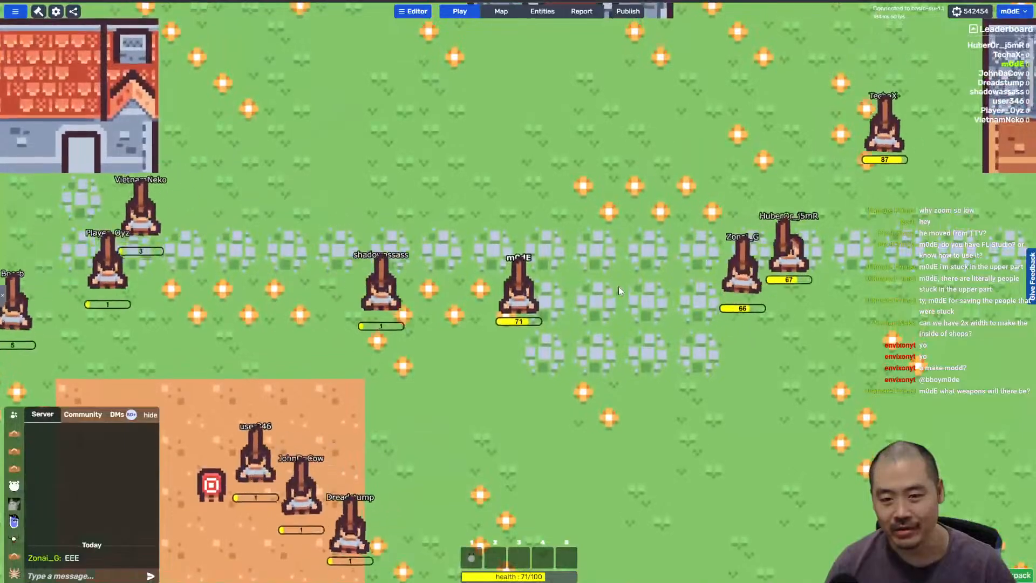
pyautogui.press('d')
pyautogui.press('s')
pyautogui.press('w')
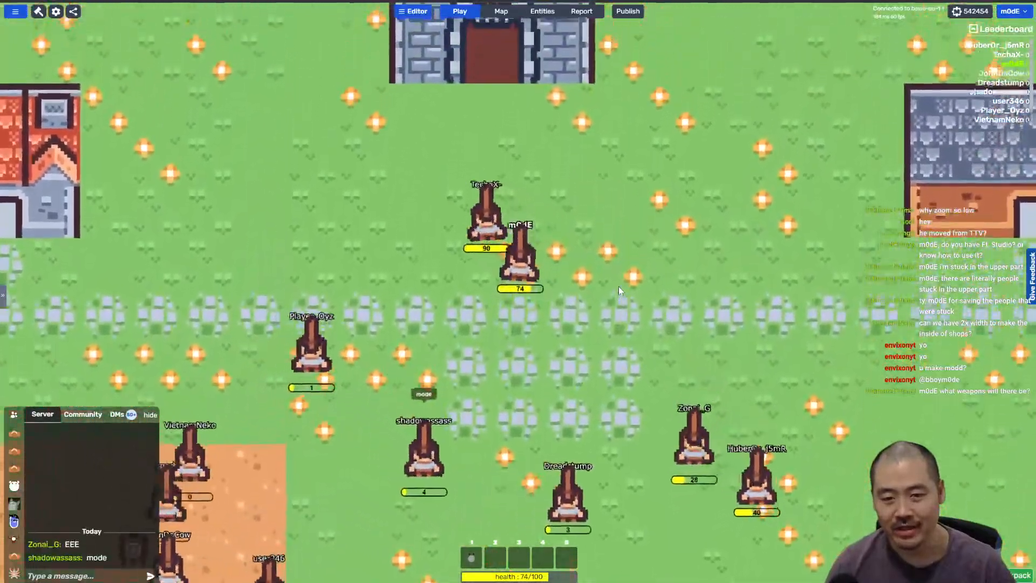
pyautogui.press('d')
pyautogui.press('w')
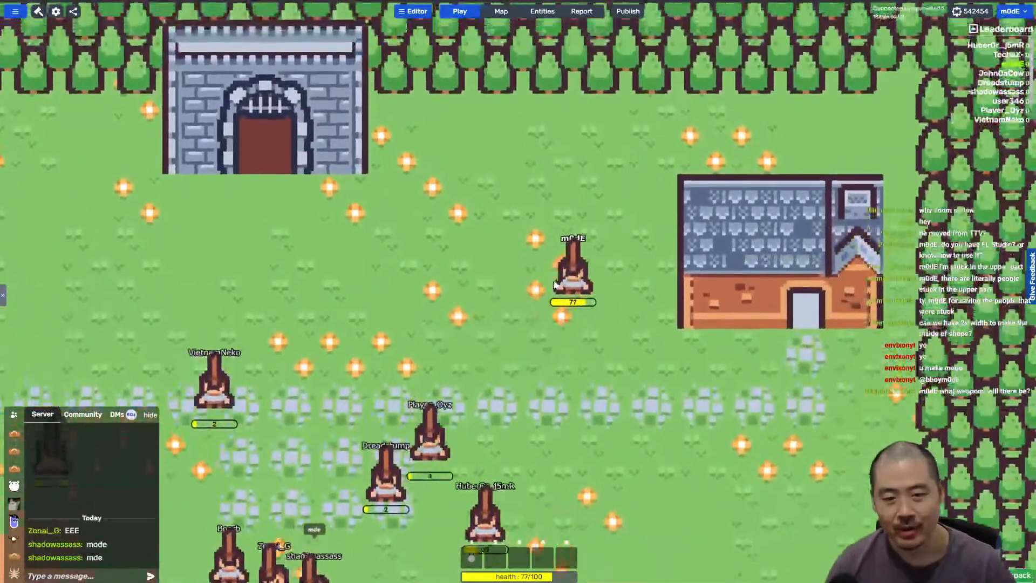
pyautogui.press('w')
# Step: Review the Adventurer's health attribute settings in the entity editor, leaving them as they are
pyautogui.click(542, 11)
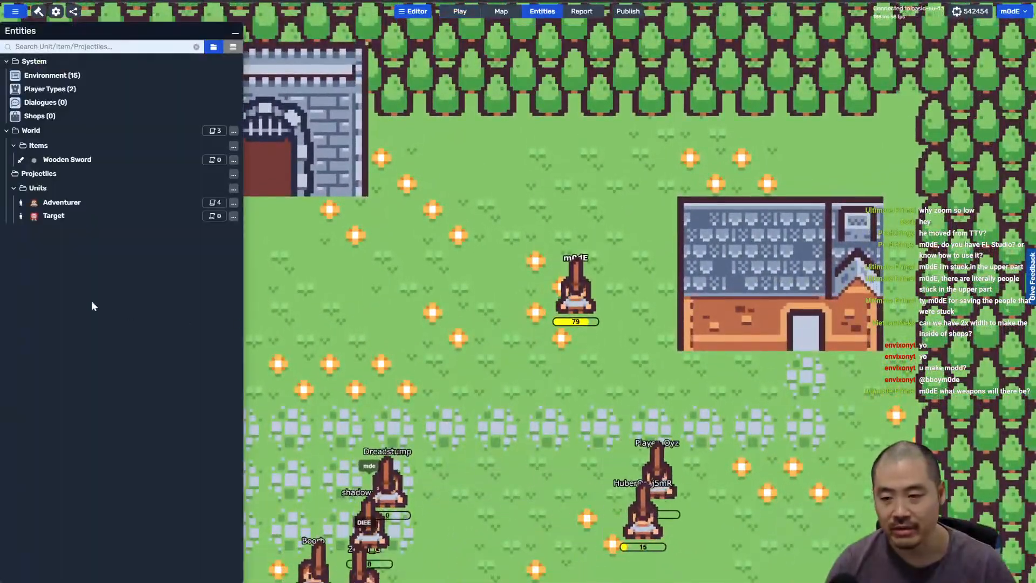
pyautogui.doubleClick(87, 203)
pyautogui.click(617, 370)
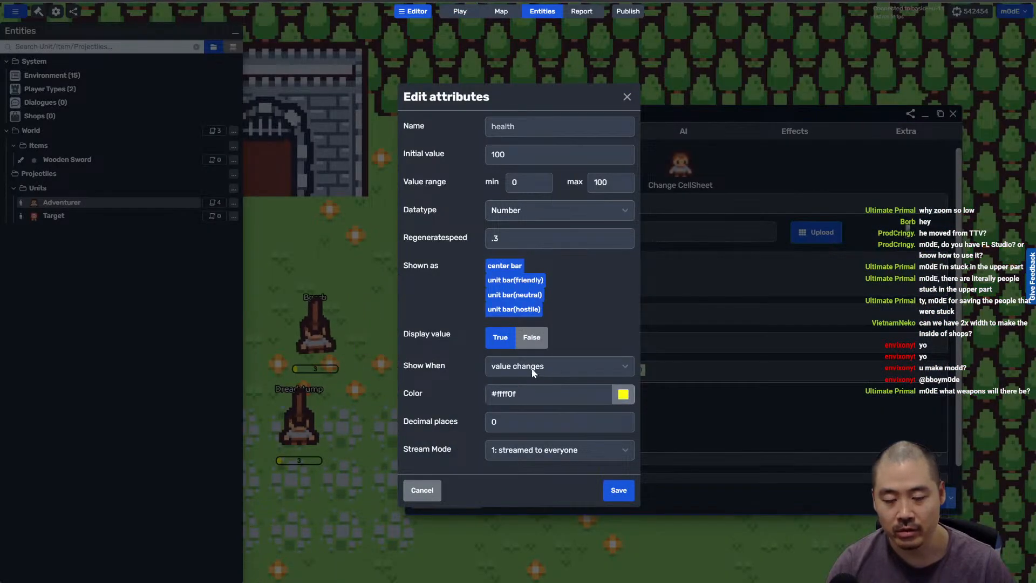
pyautogui.press('Escape')
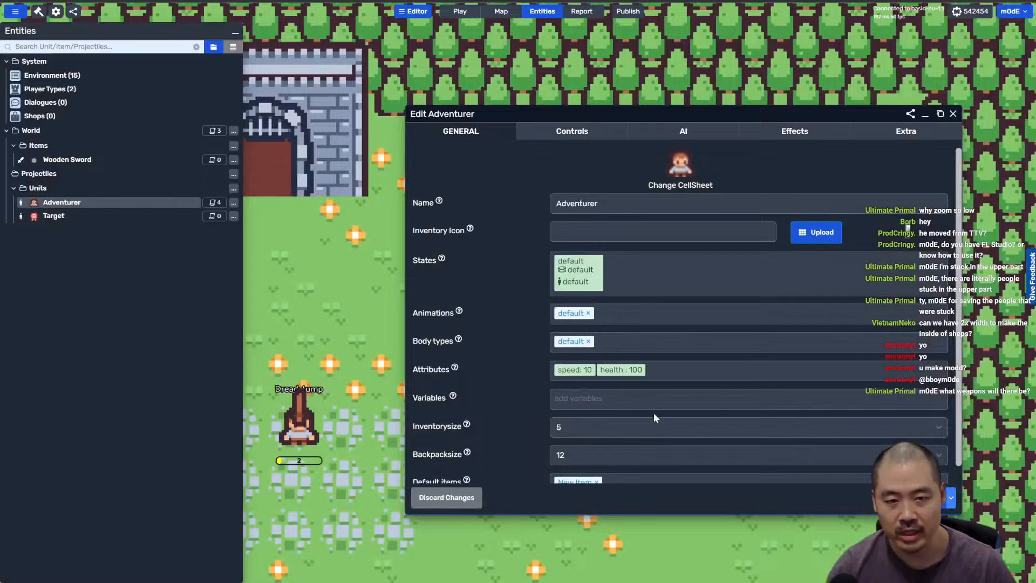
pyautogui.click(954, 115)
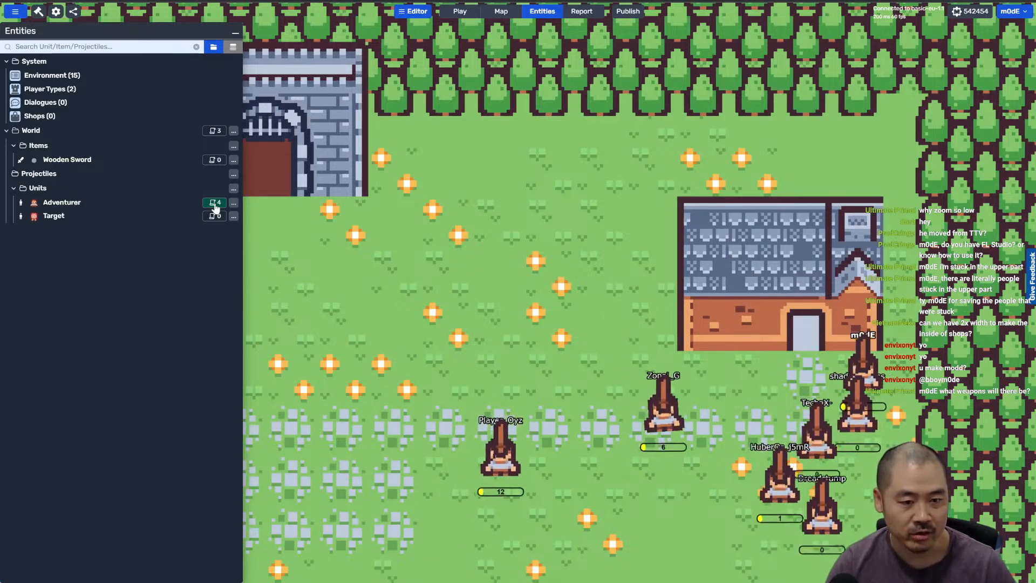
# Step: Set the joint type of the Wooden Sword's selected body to none and save the change
pyautogui.click(81, 160)
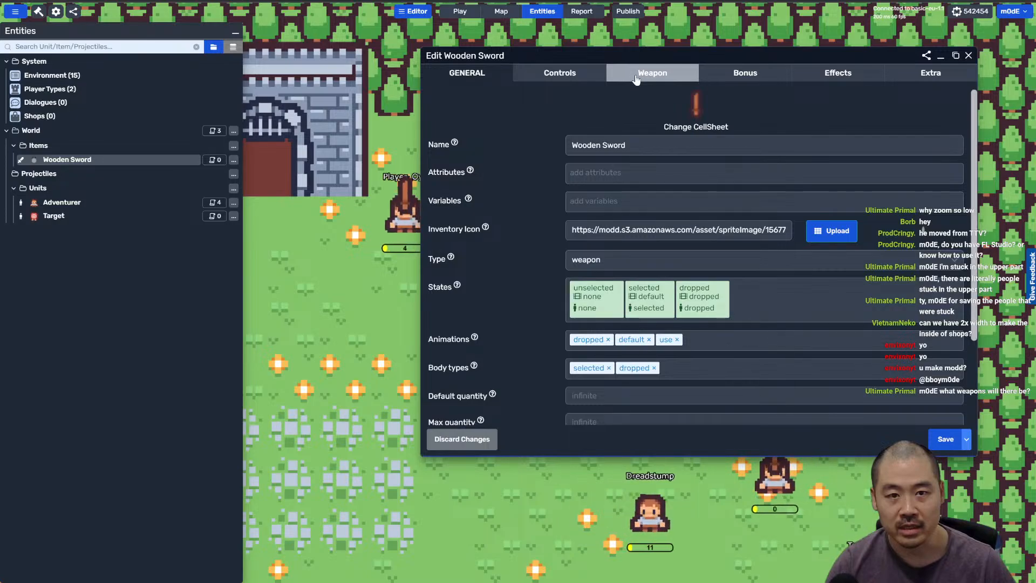
pyautogui.click(561, 77)
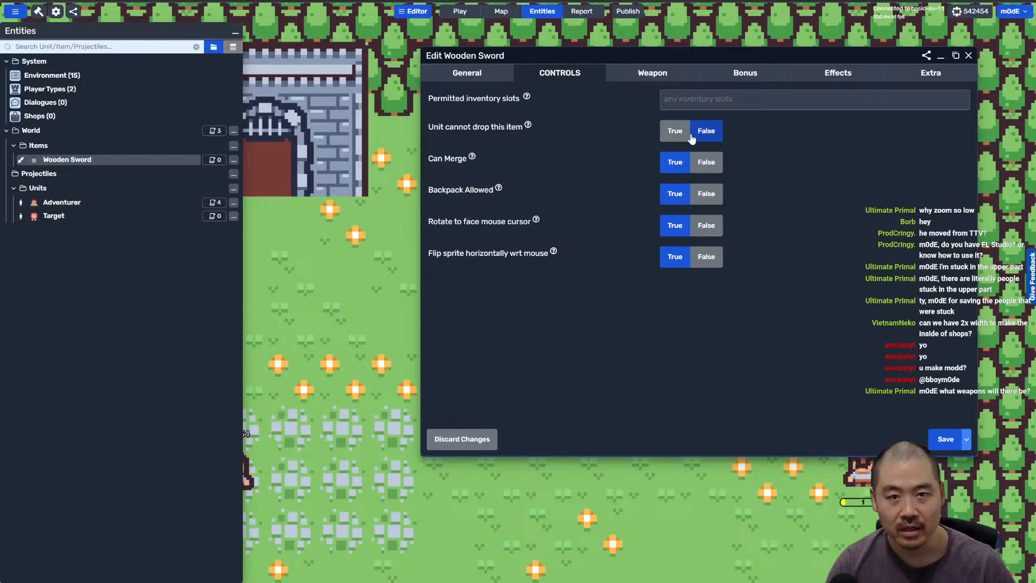
pyautogui.click(463, 74)
pyautogui.scroll(-1, 566, 375)
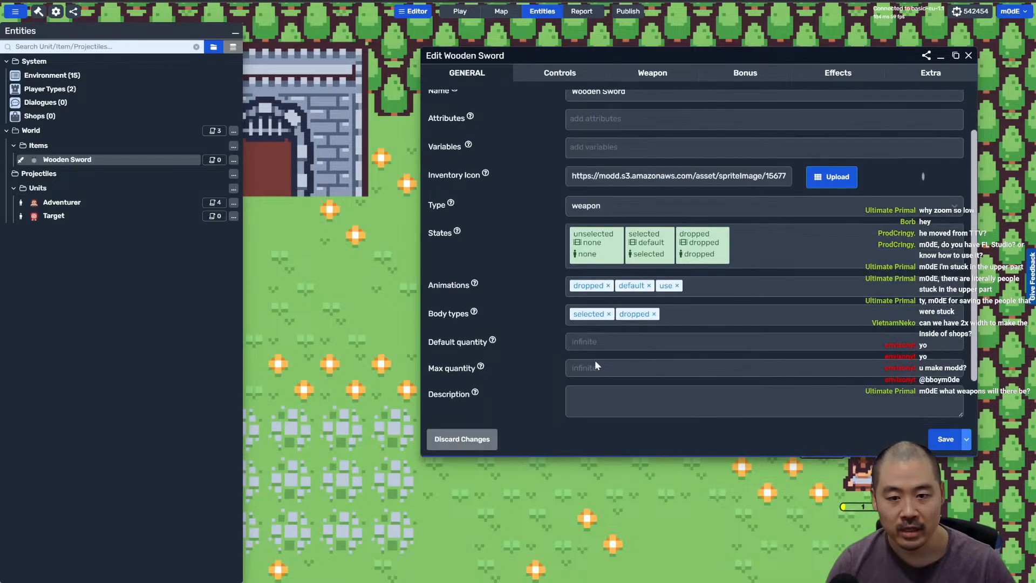
pyautogui.click(588, 314)
pyautogui.click(475, 246)
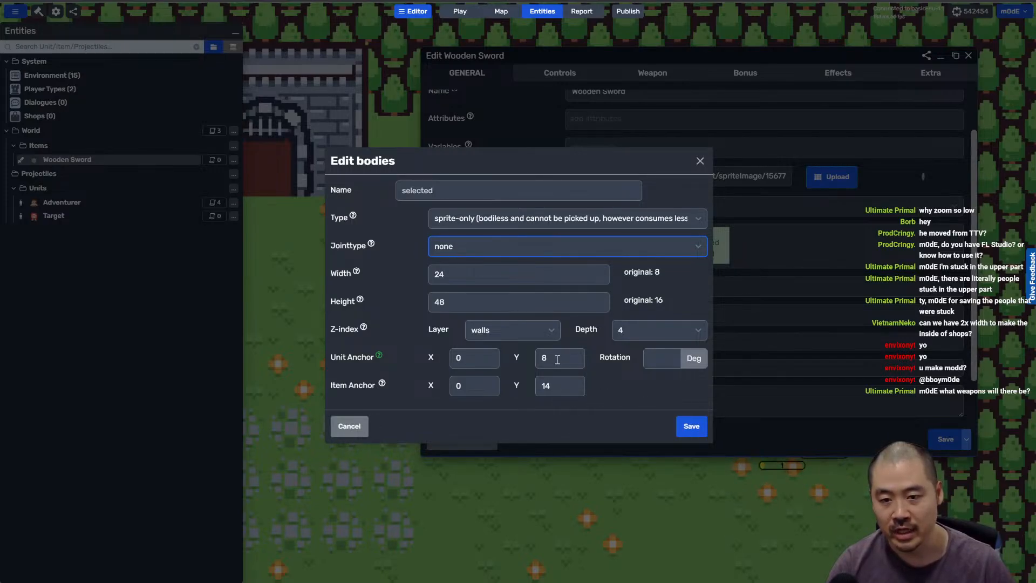
pyautogui.click(690, 426)
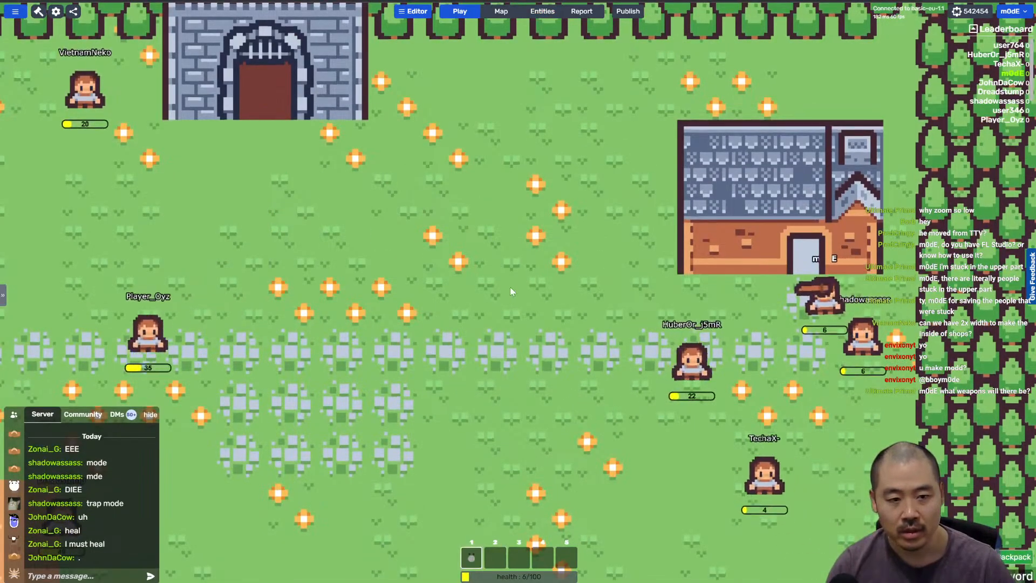
# Step: Move the Adventurer around the other players and swing the sword to test its rotation toward the cursor
pyautogui.press('a')
pyautogui.press('s')
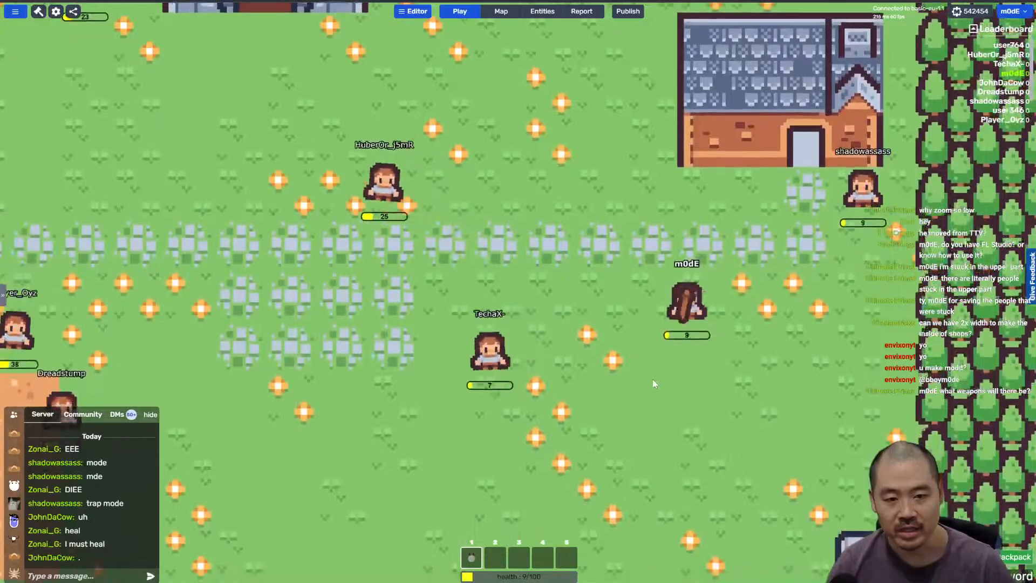
pyautogui.press('w')
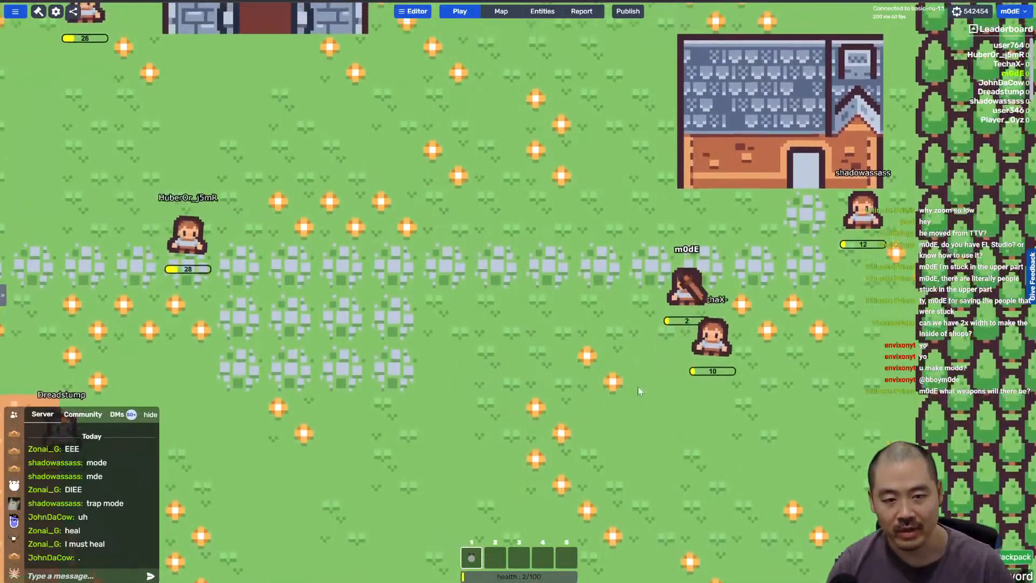
pyautogui.click(638, 390)
pyautogui.press('a')
pyautogui.press('s')
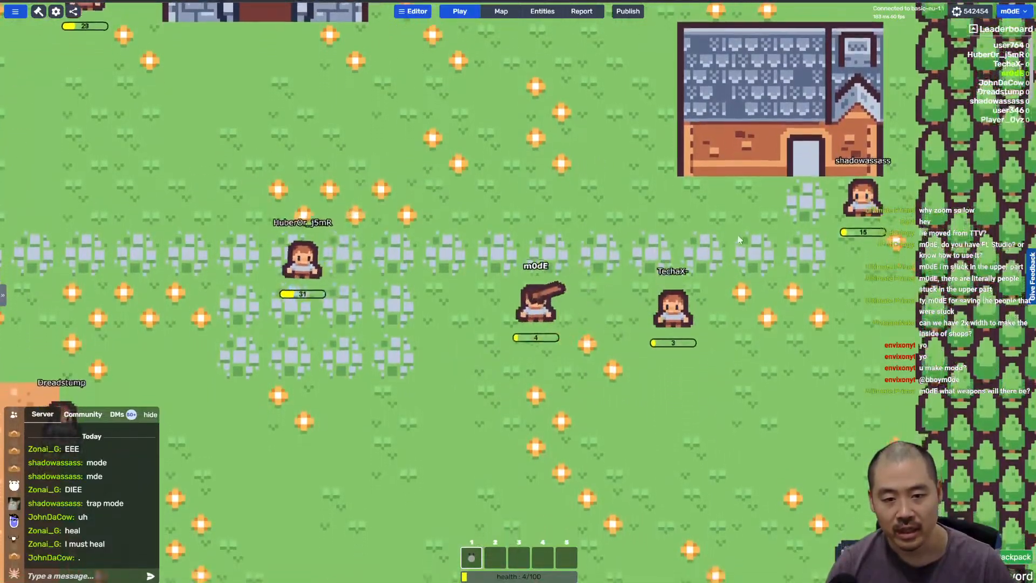
pyautogui.click(712, 384)
pyautogui.press('d')
pyautogui.press('s')
pyautogui.press('a')
pyautogui.press('w')
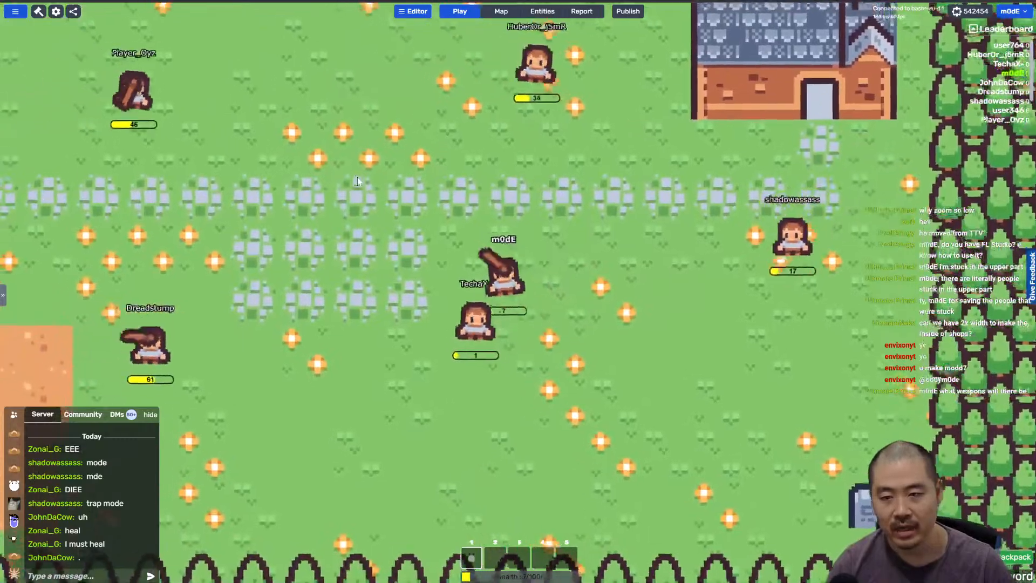
pyautogui.press('s')
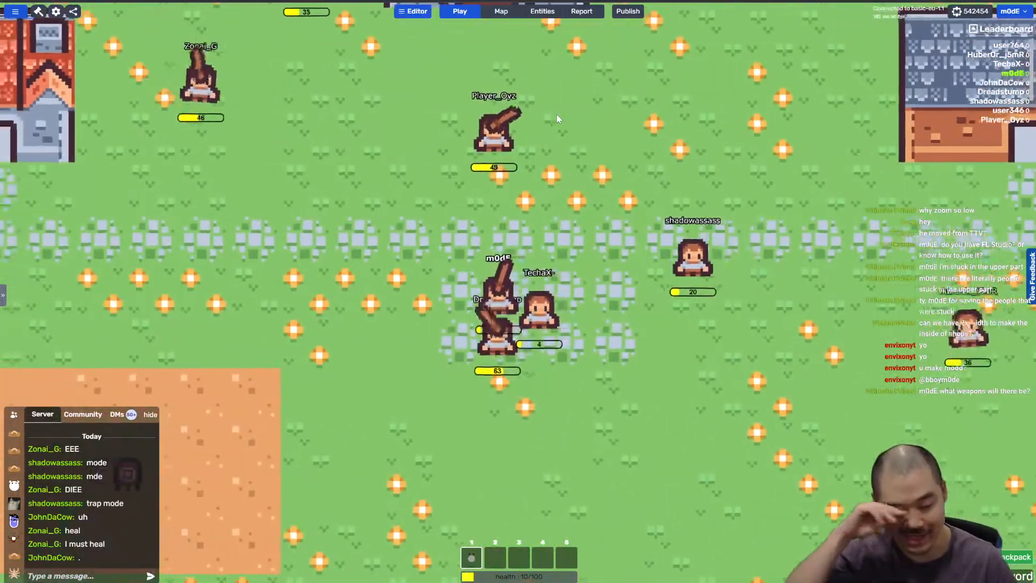
pyautogui.press('w')
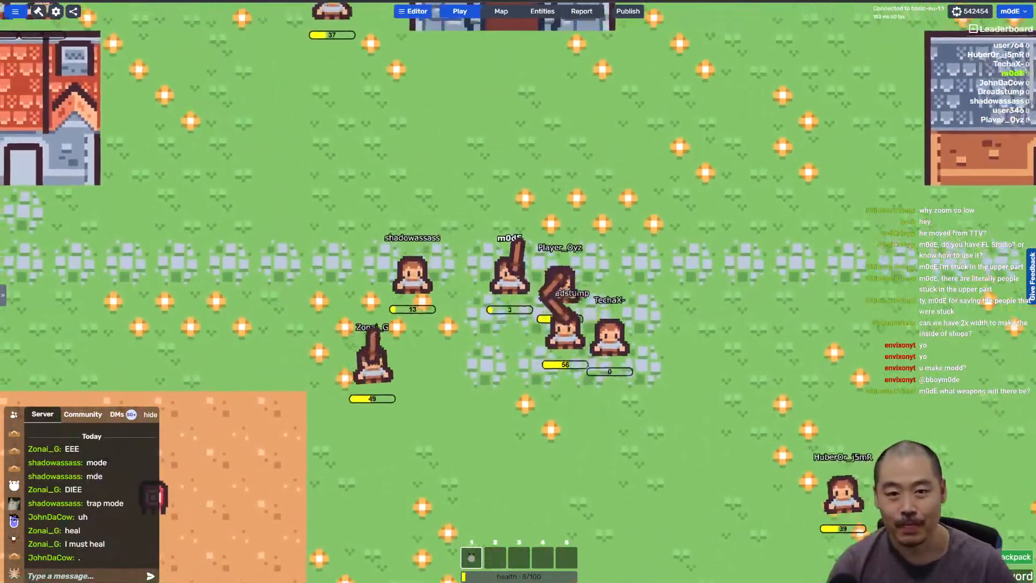
pyautogui.press('w')
pyautogui.press('a')
pyautogui.press('s')
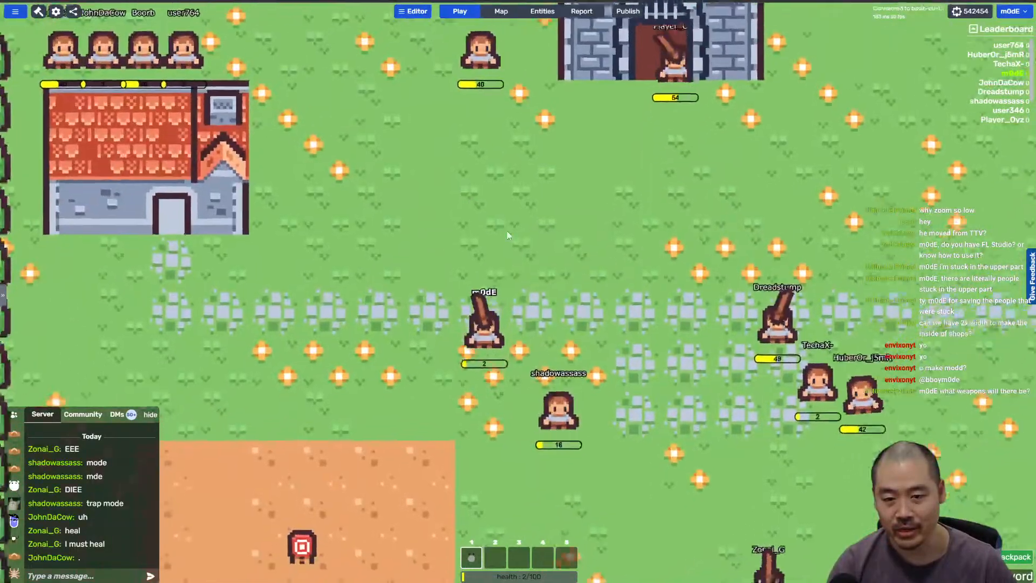
pyautogui.press('s')
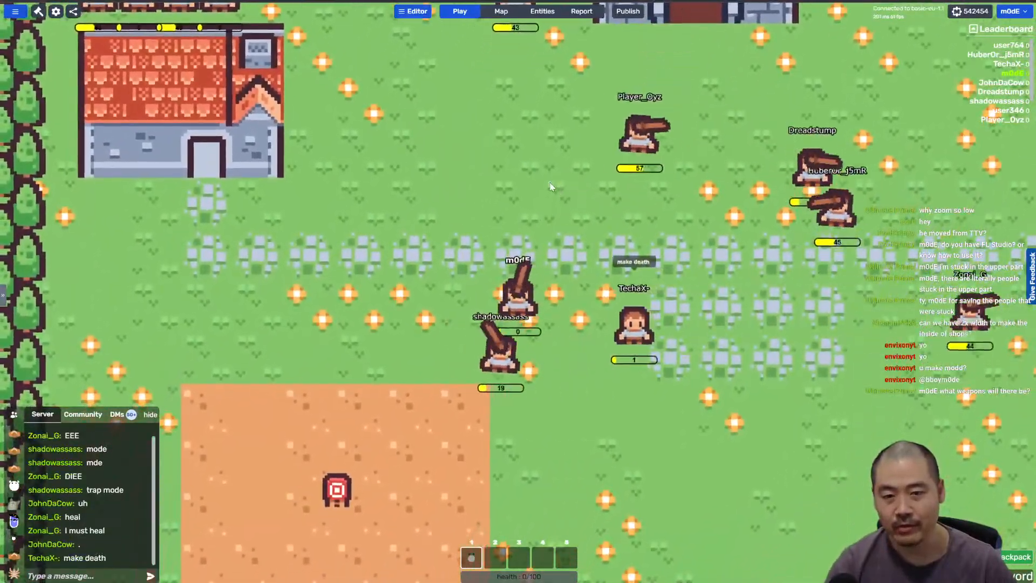
# Step: Walk the Adventurer around the house and stone path to examine how the wooden sword turns with the cursor
pyautogui.press('a')
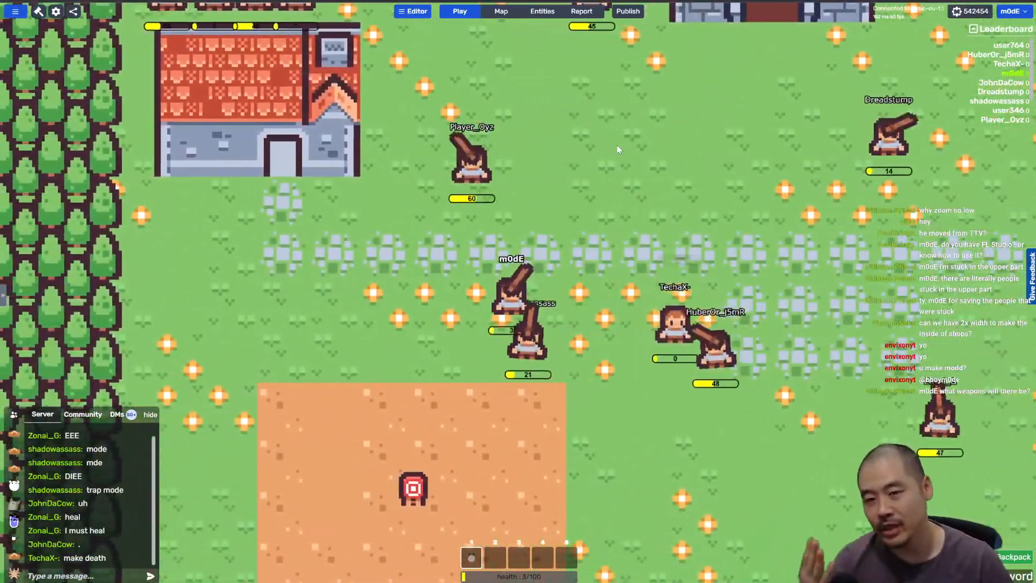
pyautogui.press('w')
pyautogui.press('a')
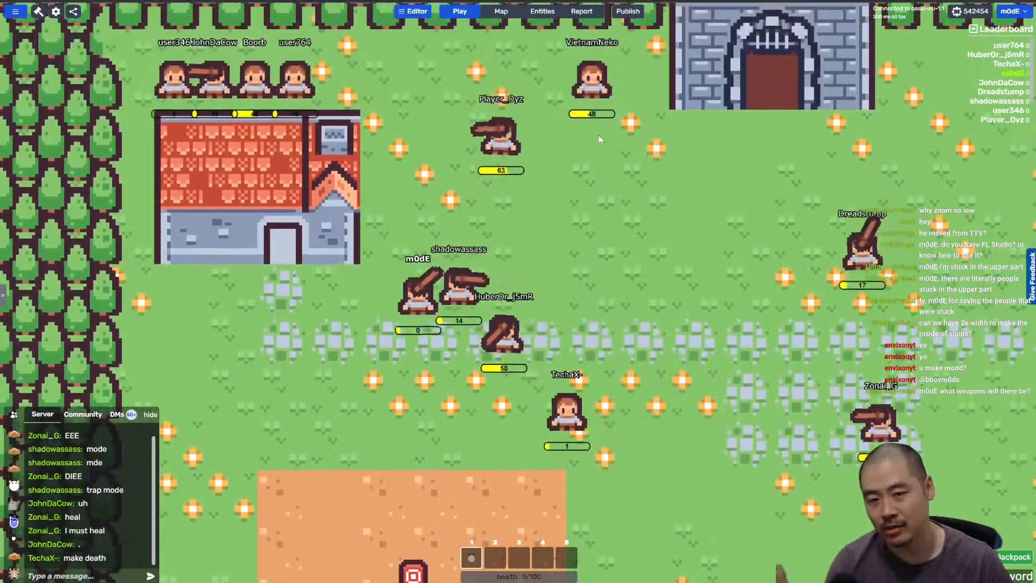
pyautogui.press('a')
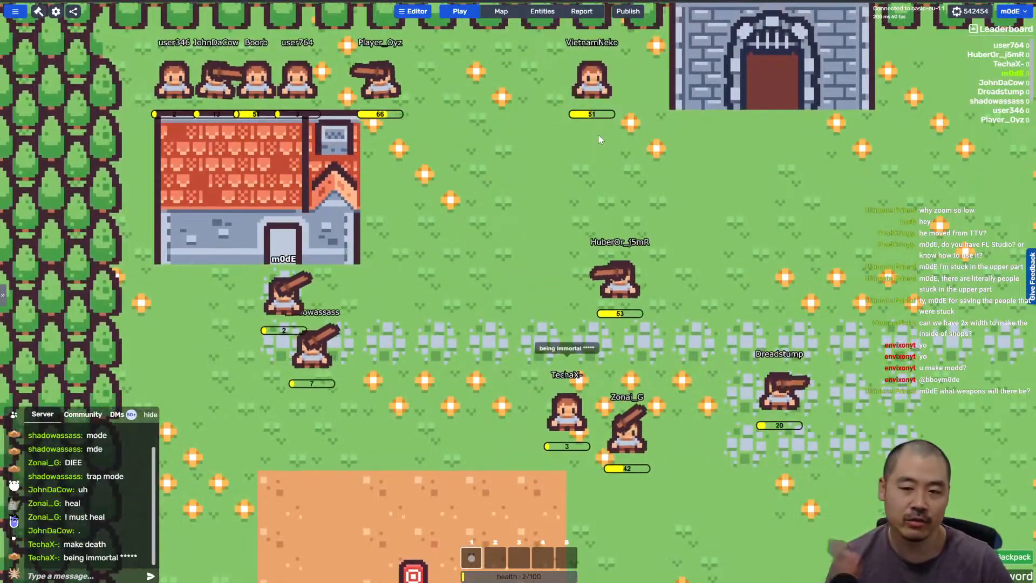
pyautogui.press('w')
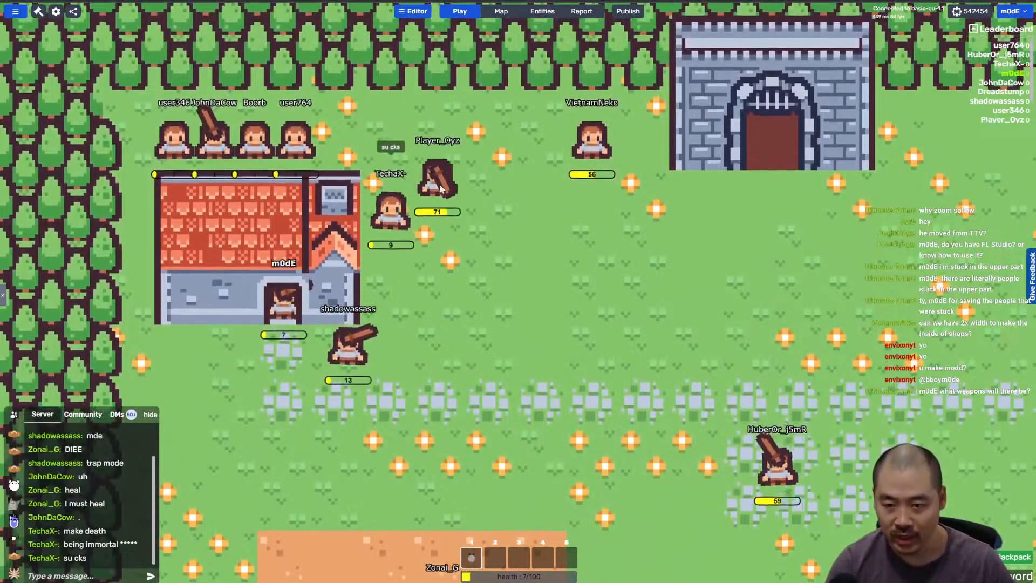
pyautogui.press('s')
pyautogui.press('d')
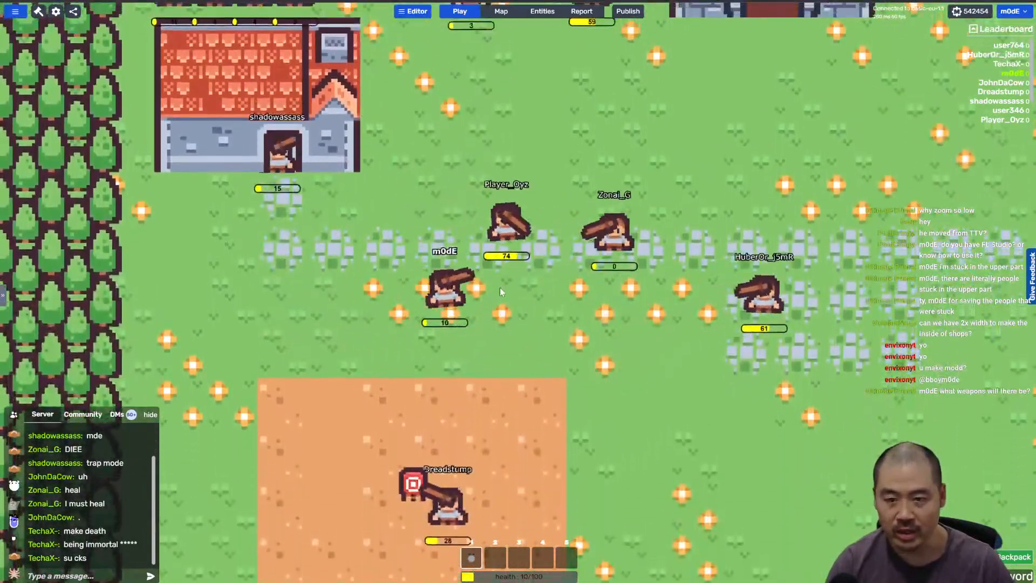
pyautogui.press('d')
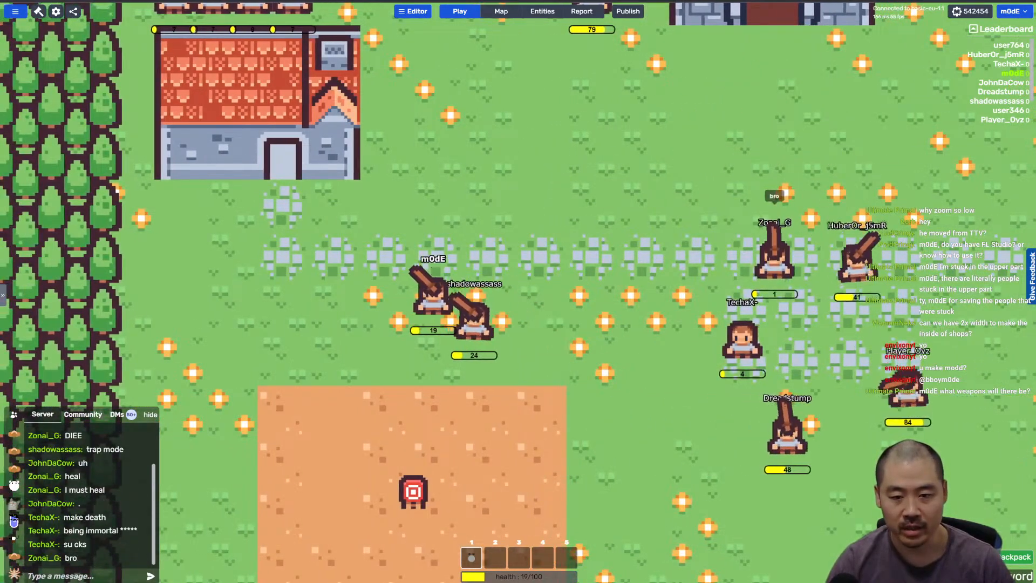
# Step: Switch to Aseprite, flip the wooden sword sprite's canvas horizontally and save the PNG file
pyautogui.hotkey('alt', 'Tab')
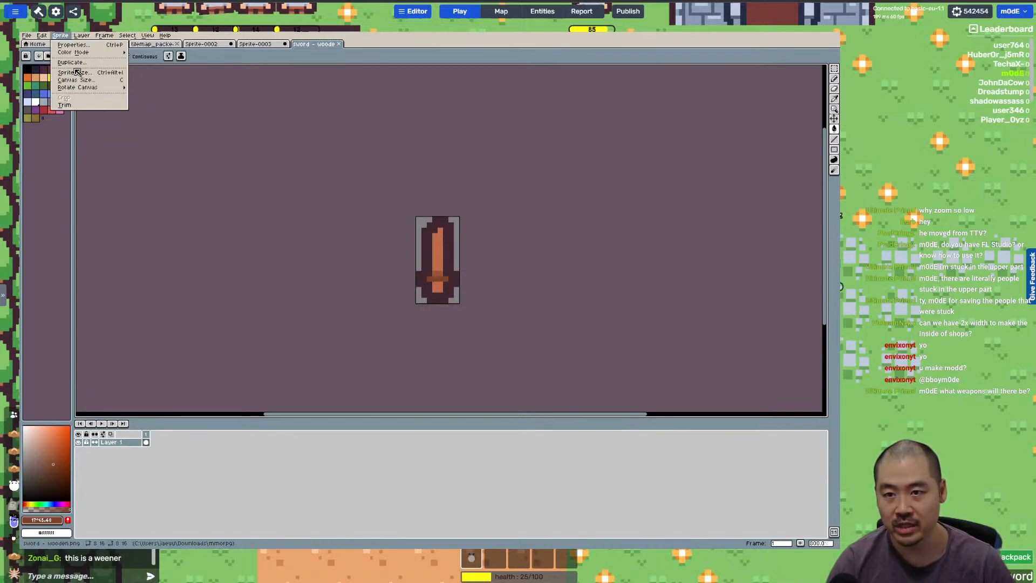
pyautogui.moveTo(81, 89)
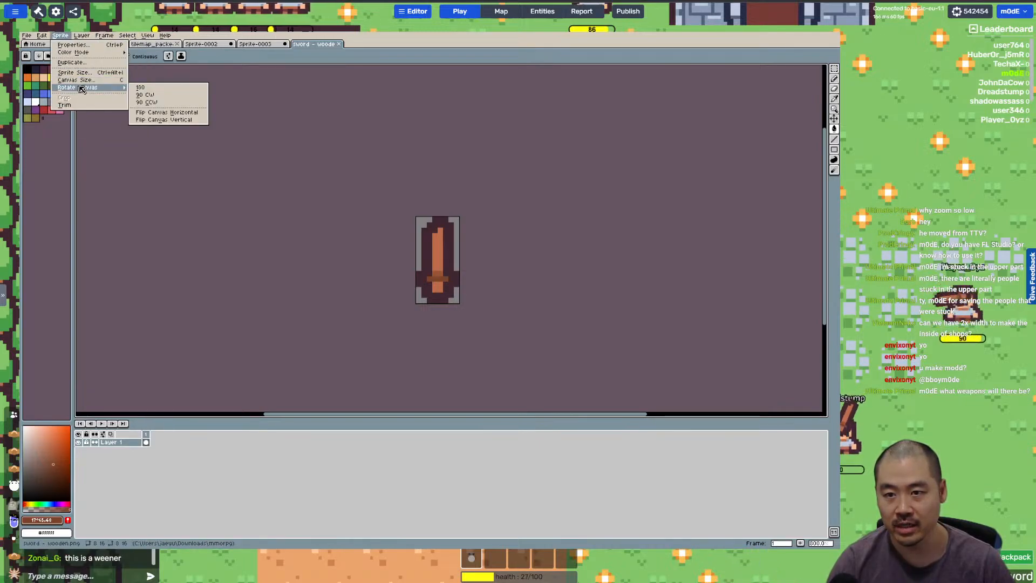
pyautogui.click(177, 114)
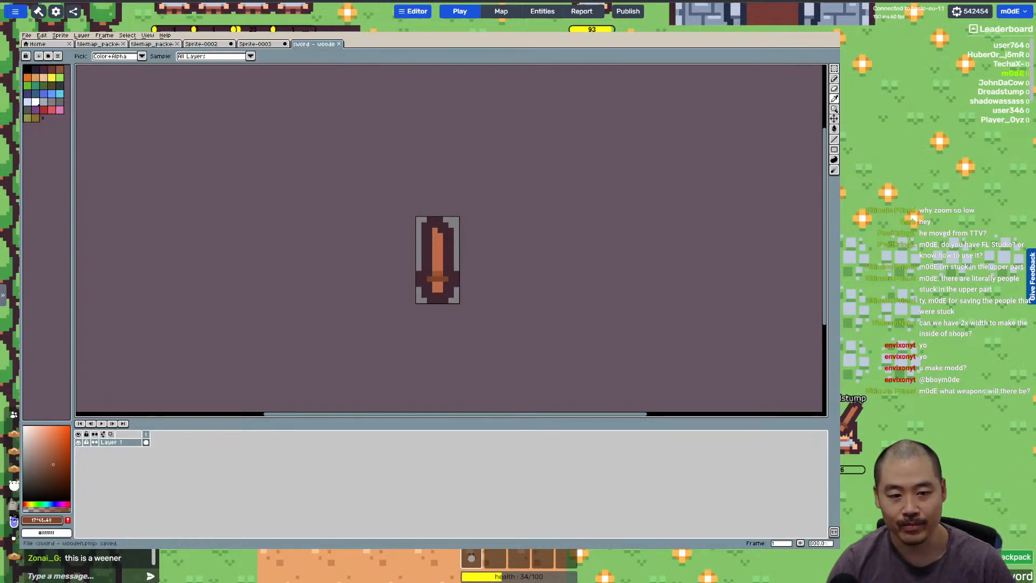
# Step: Return to the modd.io game editor and clear the Wooden Sword's inventory icon URL
pyautogui.hotkey('alt', 'Tab')
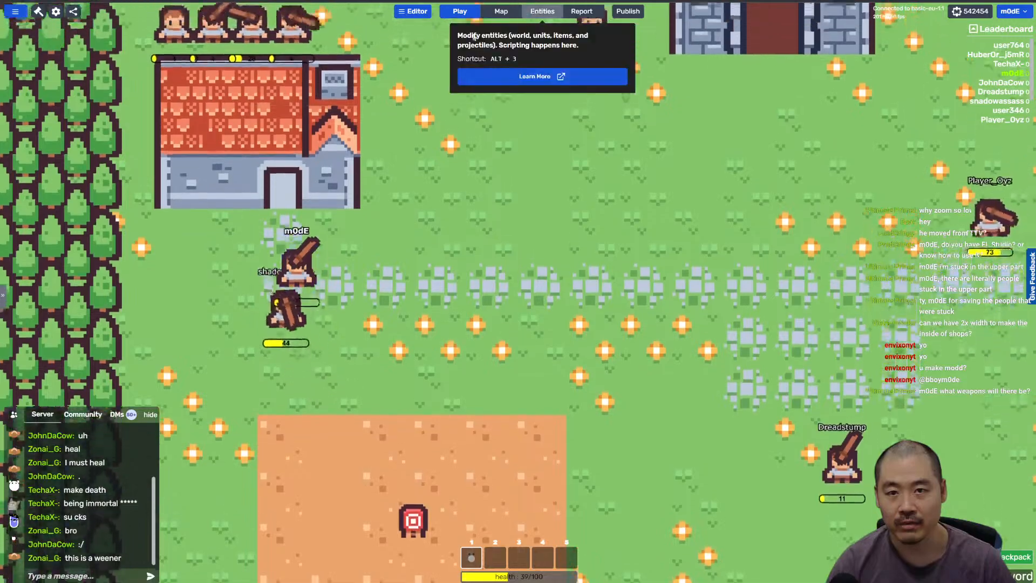
pyautogui.click(542, 11)
pyautogui.click(75, 160)
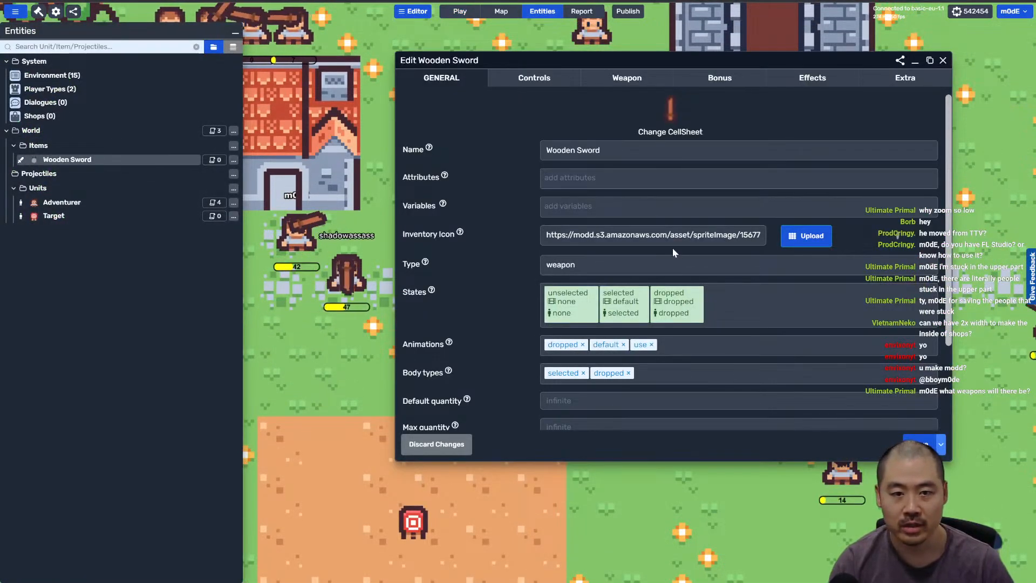
pyautogui.tripleClick(670, 231)
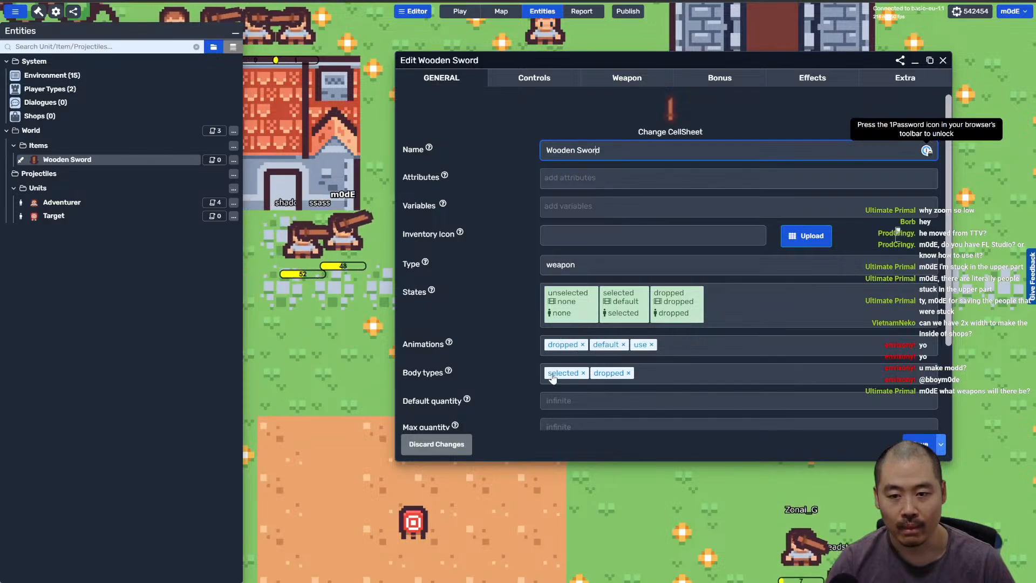
pyautogui.click(581, 231)
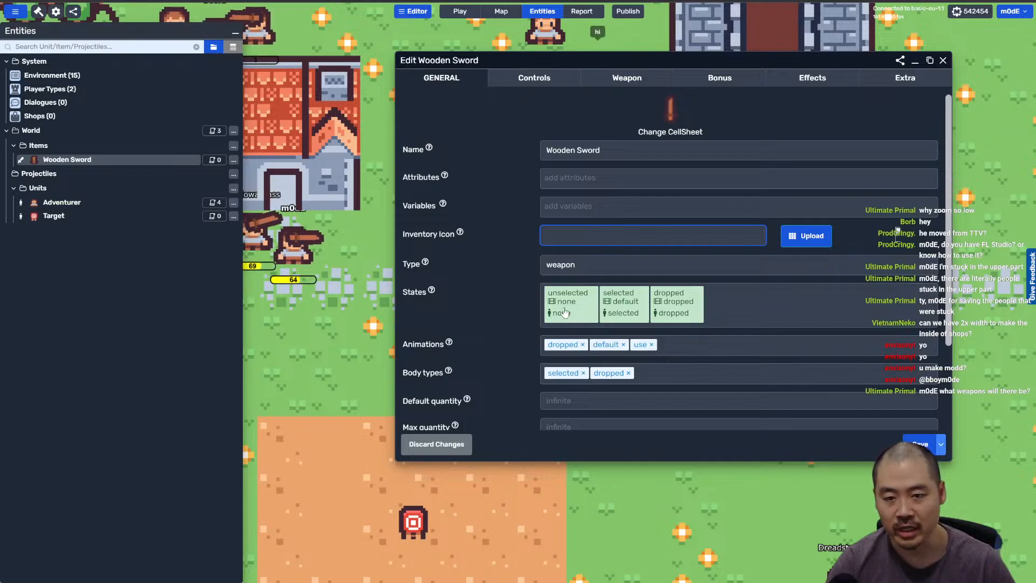
# Step: Set the unit anchor rotation of the Wooden Sword's selected body to -90 degrees and save the body
pyautogui.click(560, 377)
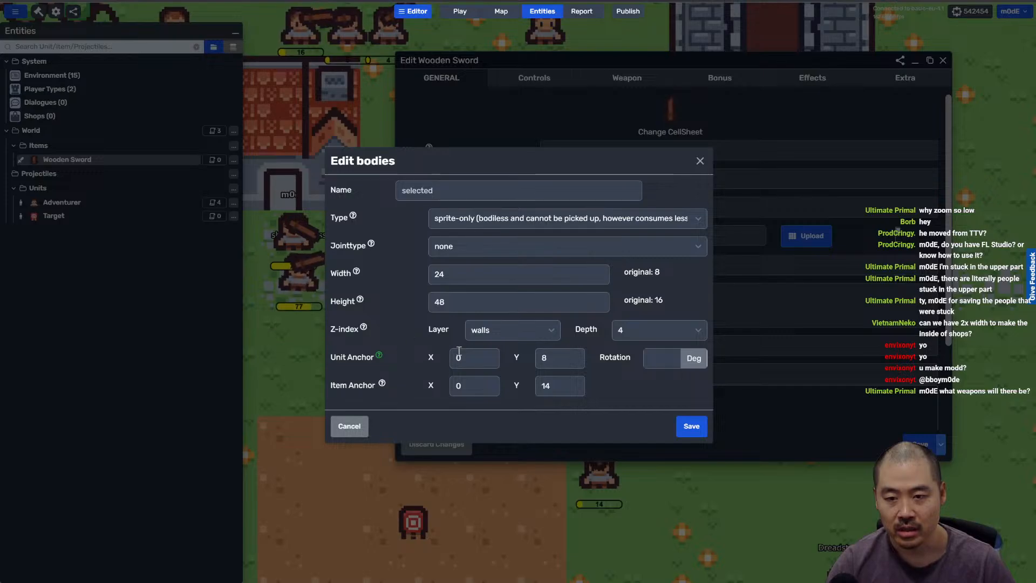
pyautogui.click(657, 359)
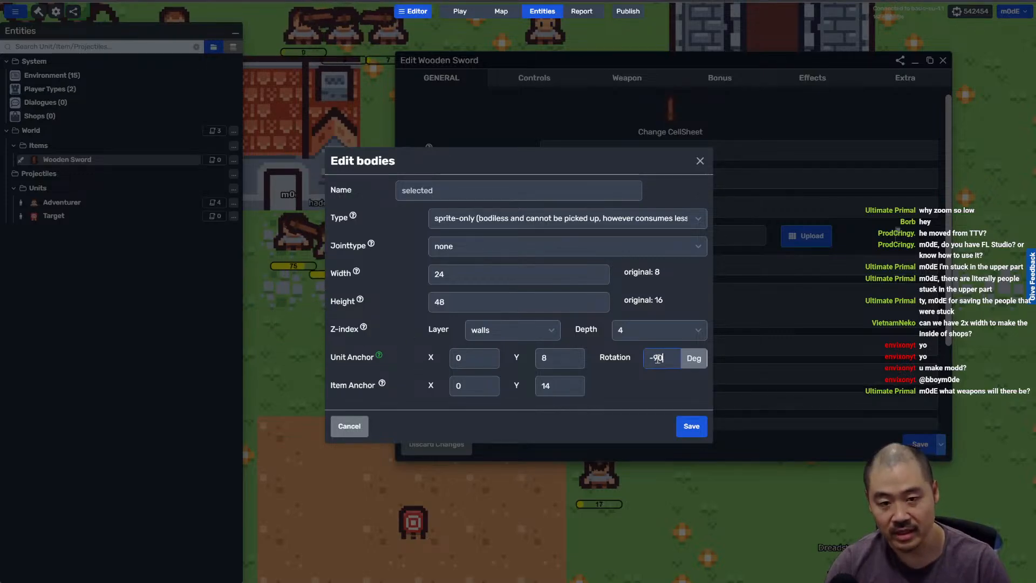
pyautogui.click(690, 427)
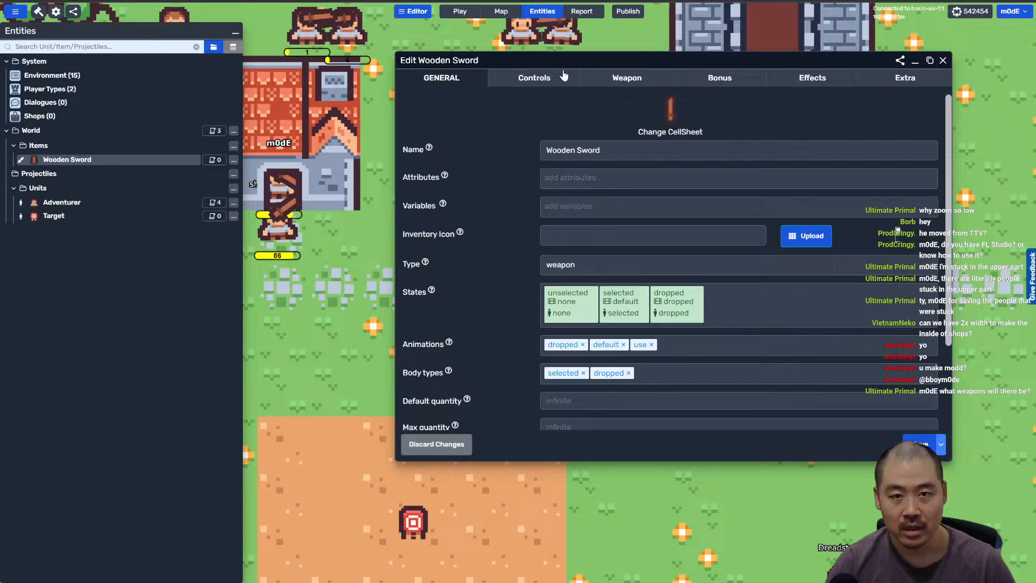
# Step: Upload the flipped sword image from the computer as the Wooden Sword's cell sheet with 1 column and 1 row
pyautogui.click(675, 137)
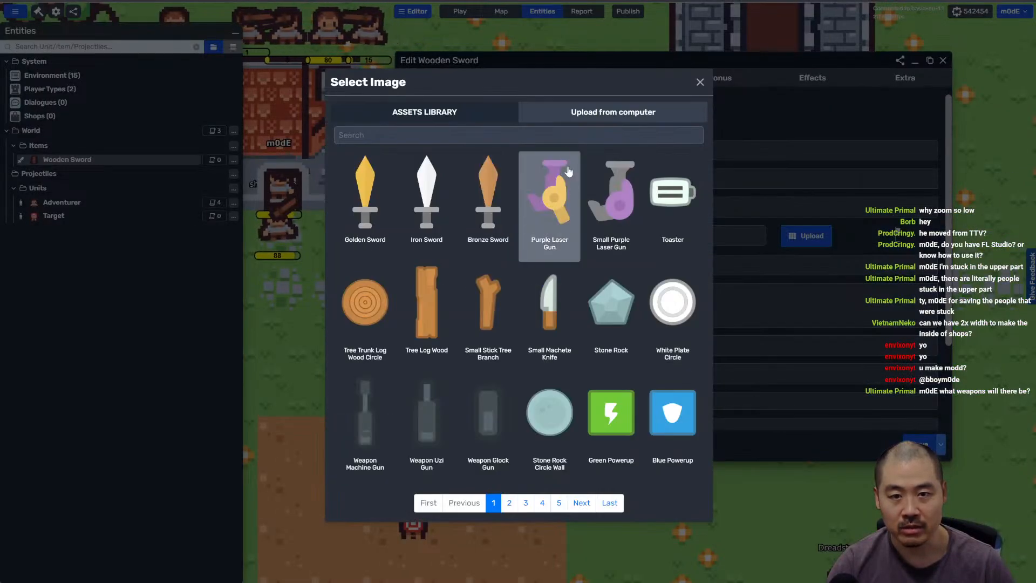
pyautogui.click(560, 115)
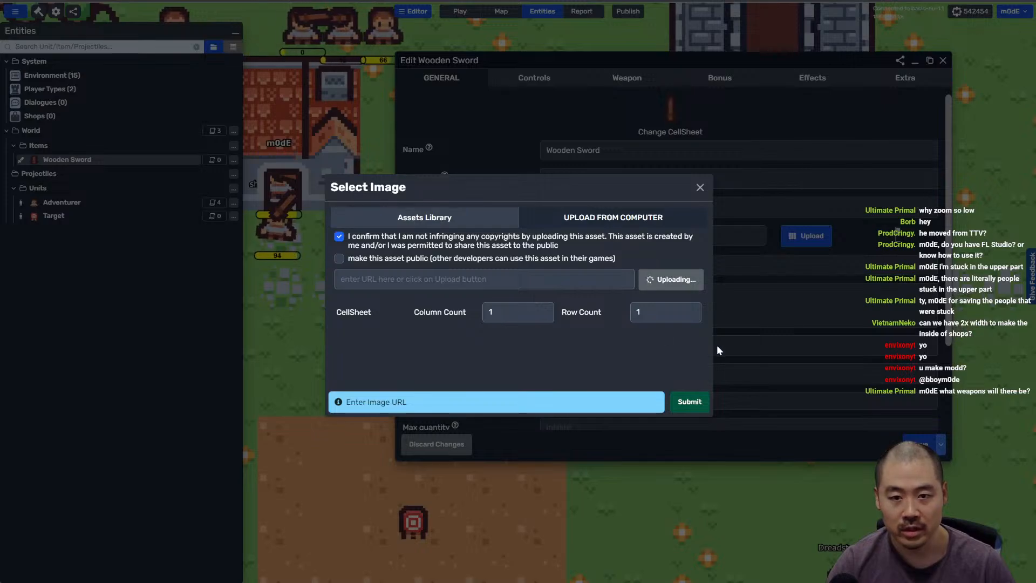
pyautogui.click(693, 403)
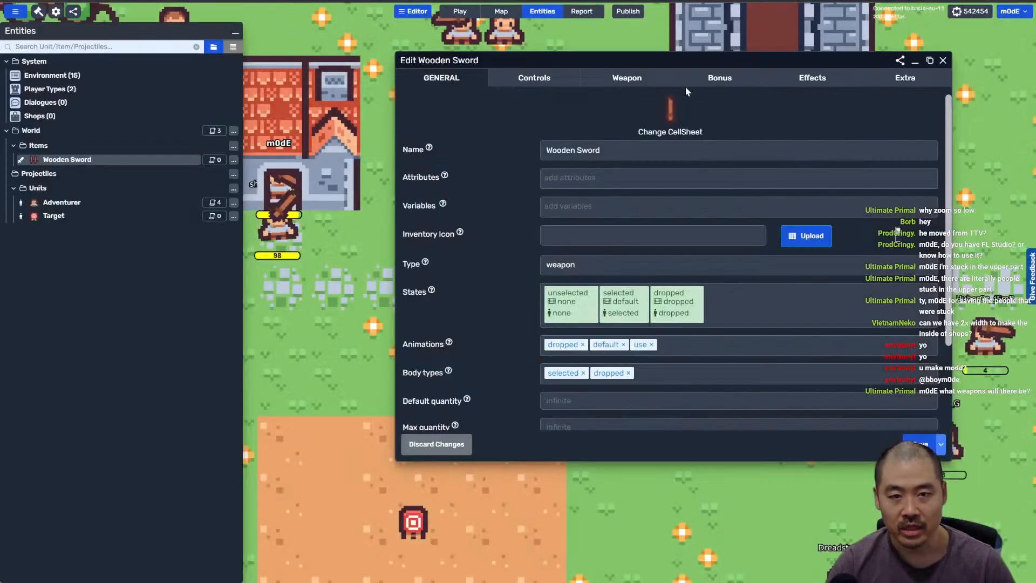
# Step: Set the Wooden Sword's on-use tween effect to SwingCW and save the item
pyautogui.click(812, 80)
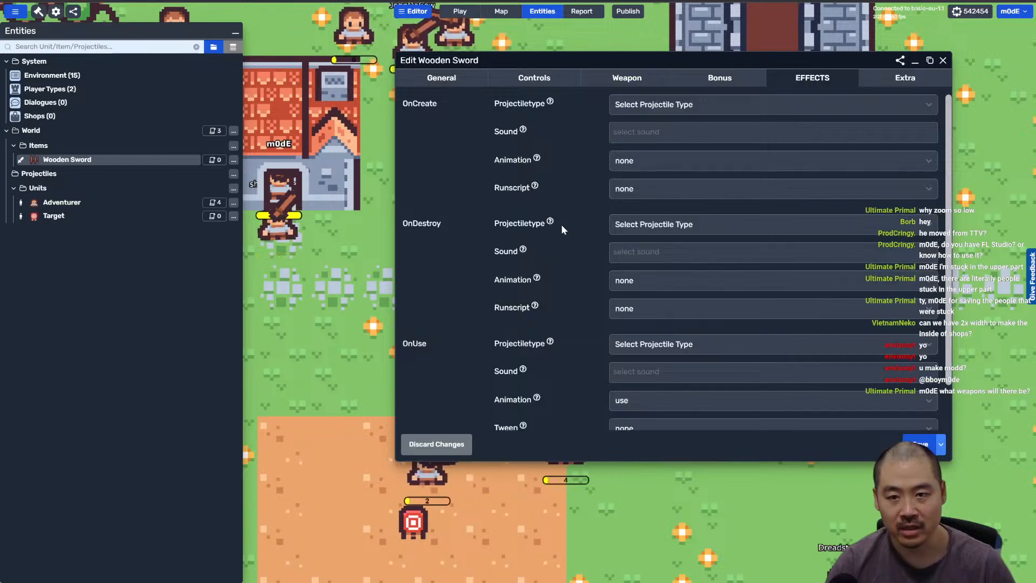
pyautogui.scroll(-1, 423, 319)
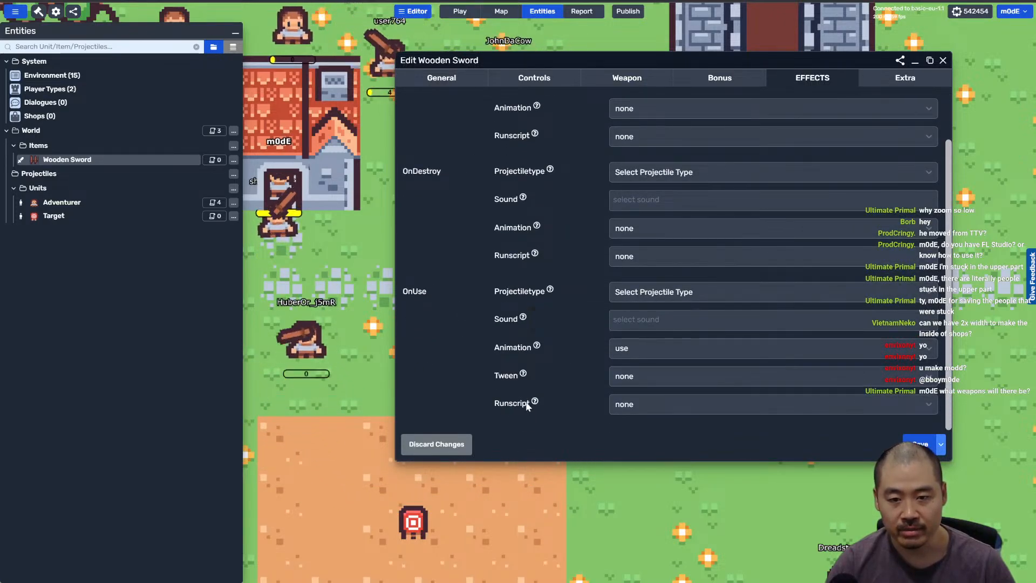
pyautogui.click(639, 381)
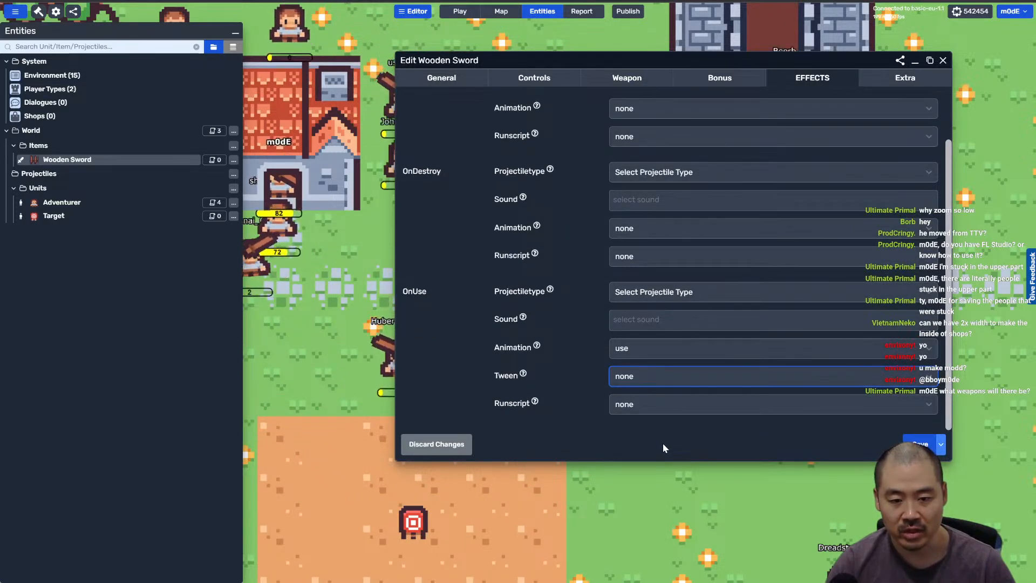
pyautogui.write('SwingCW')
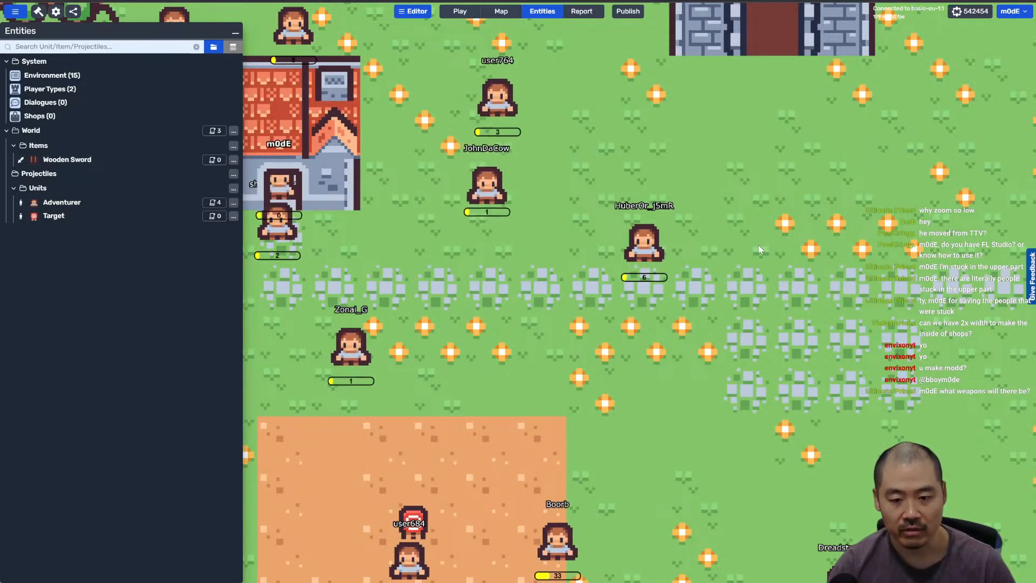
# Step: Return to play mode and kick the player blocking the house doorway
pyautogui.press('Escape')
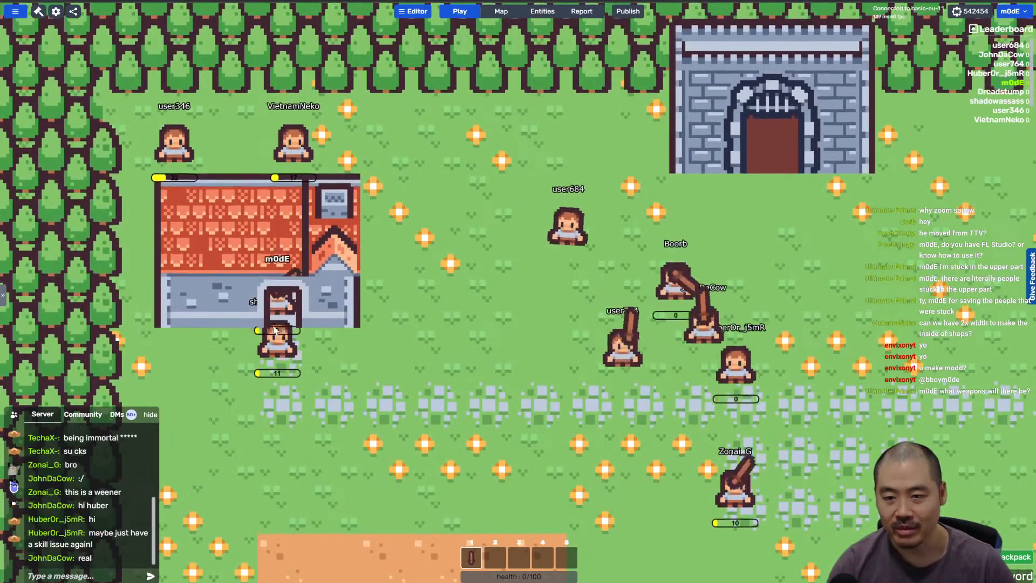
pyautogui.rightClick(280, 344)
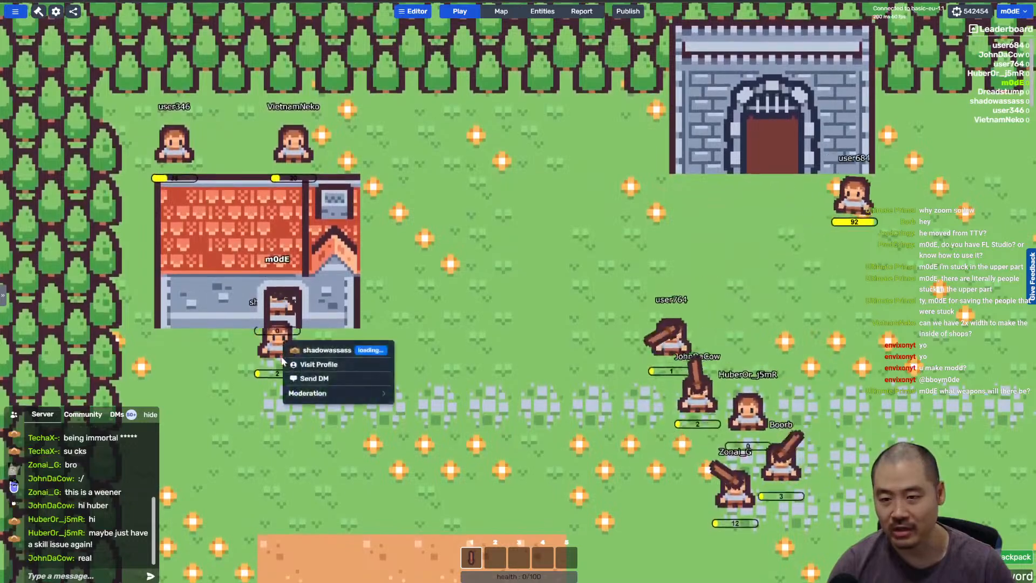
pyautogui.moveTo(347, 393)
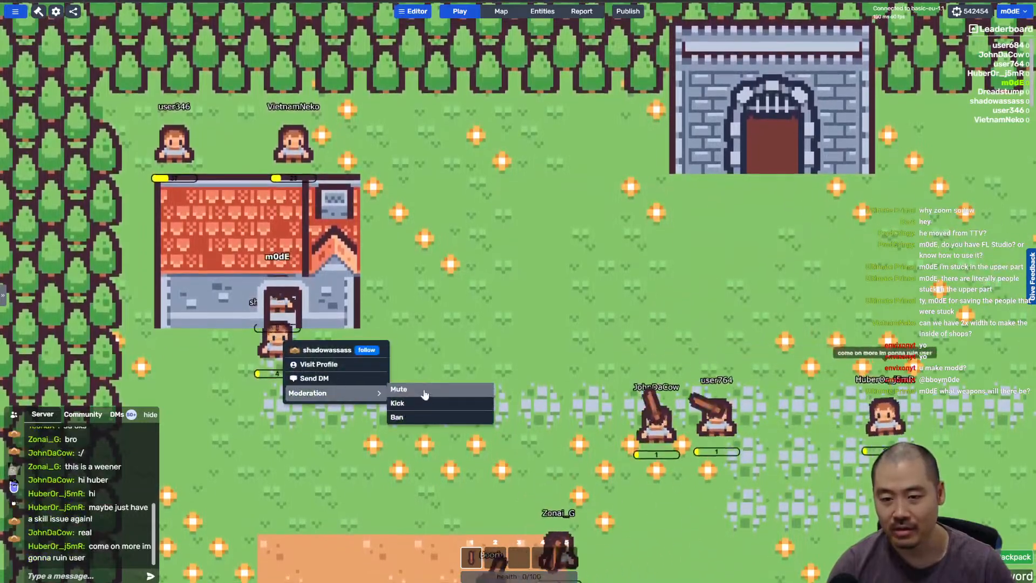
pyautogui.click(423, 410)
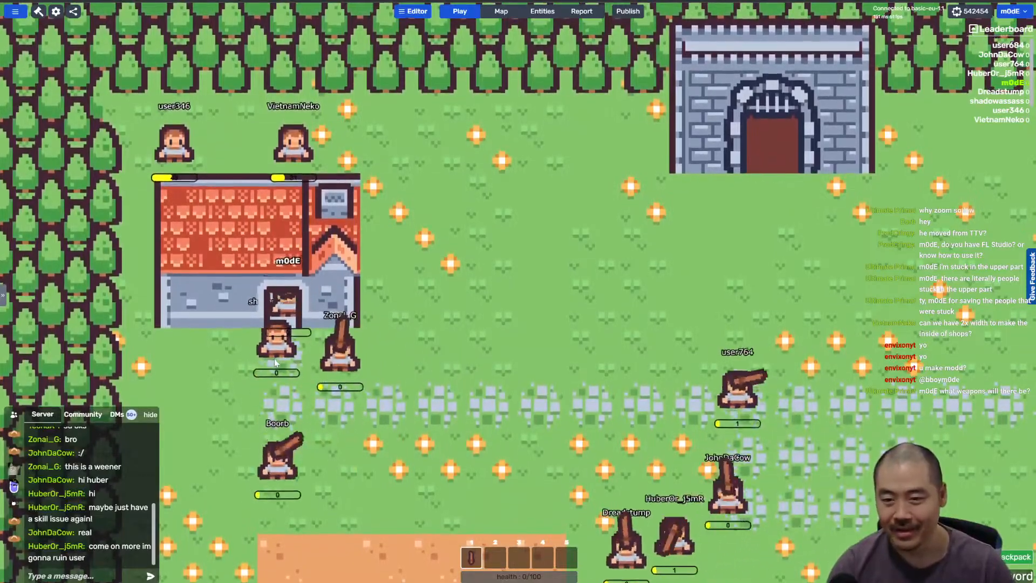
# Step: Walk the Adventurer out of the doorway across the field and swing the sword to test its rotation and swing
pyautogui.press('s')
pyautogui.press('d')
pyautogui.press('w')
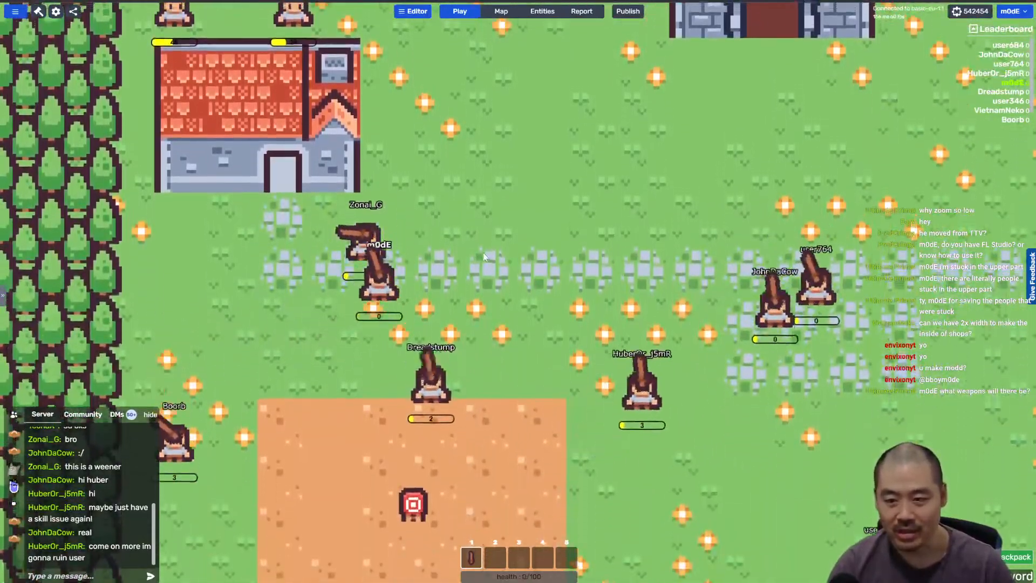
pyautogui.press('w')
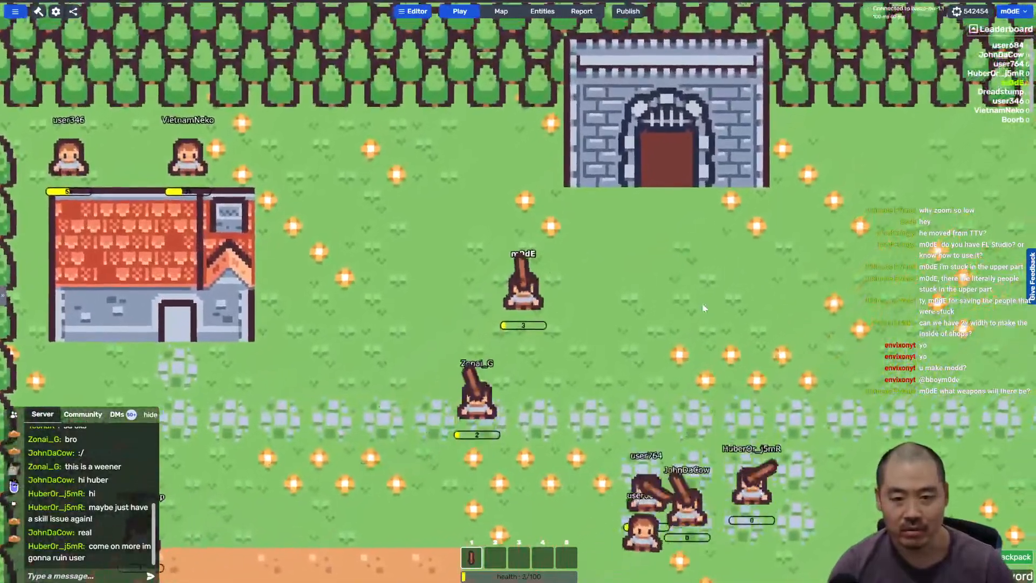
pyautogui.click(702, 300)
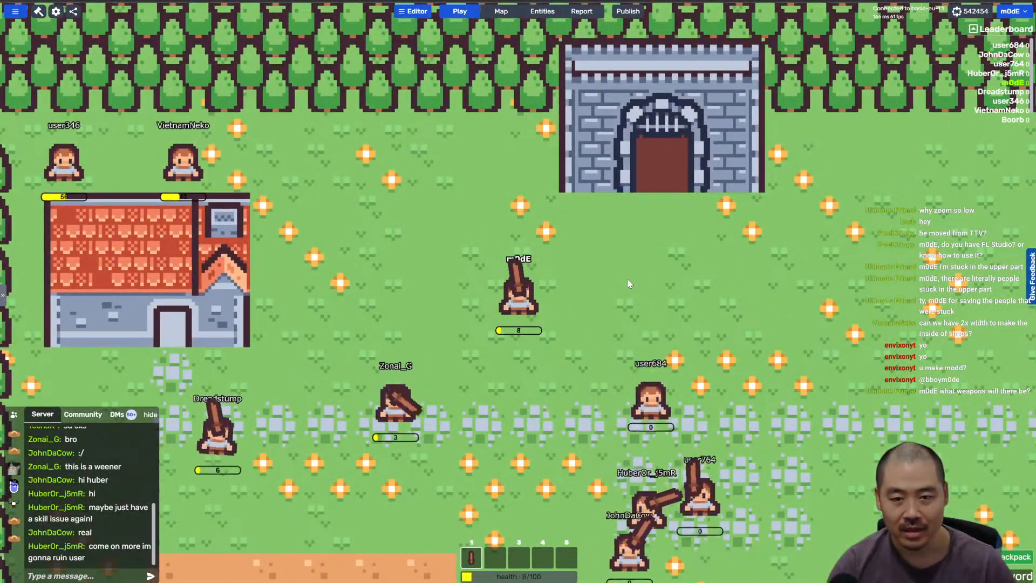
pyautogui.click(643, 295)
pyautogui.click(639, 299)
pyautogui.press('s')
pyautogui.press('d')
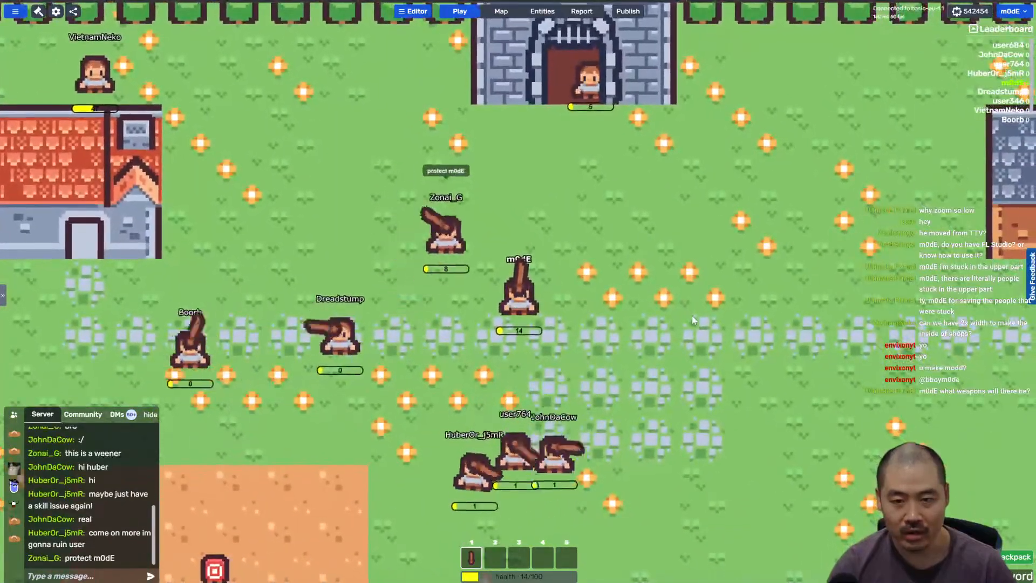
# Step: Set the unit anchor of the Wooden Sword's selected body to X 0, Y 0 and save the change
pyautogui.click(541, 11)
pyautogui.click(73, 202)
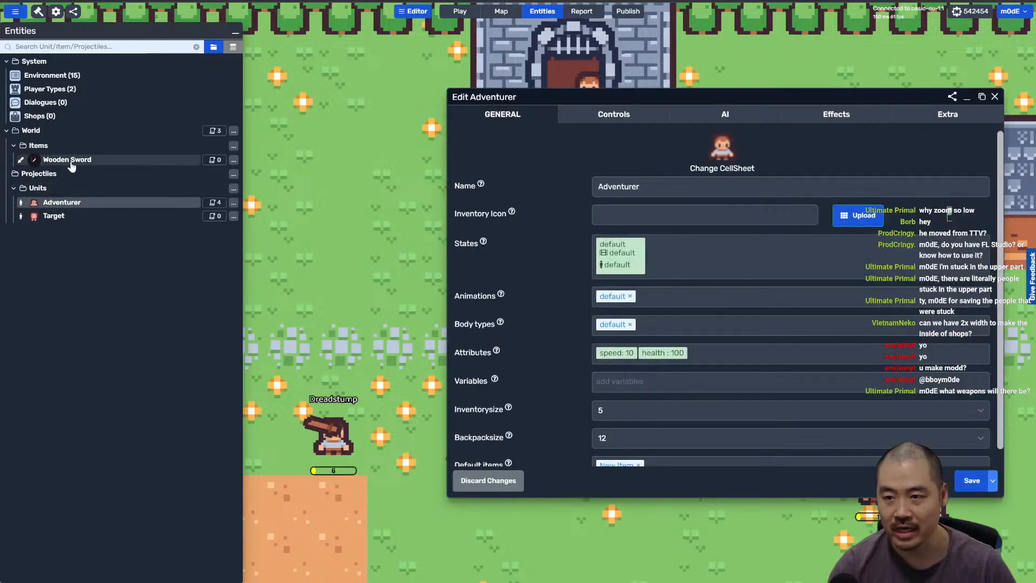
pyautogui.click(108, 160)
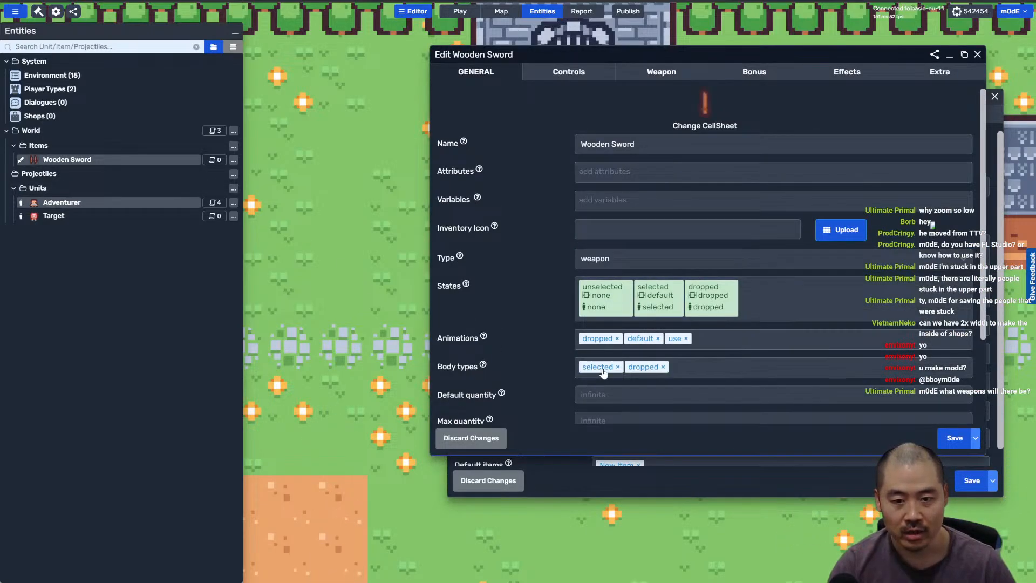
pyautogui.click(598, 367)
pyautogui.click(542, 365)
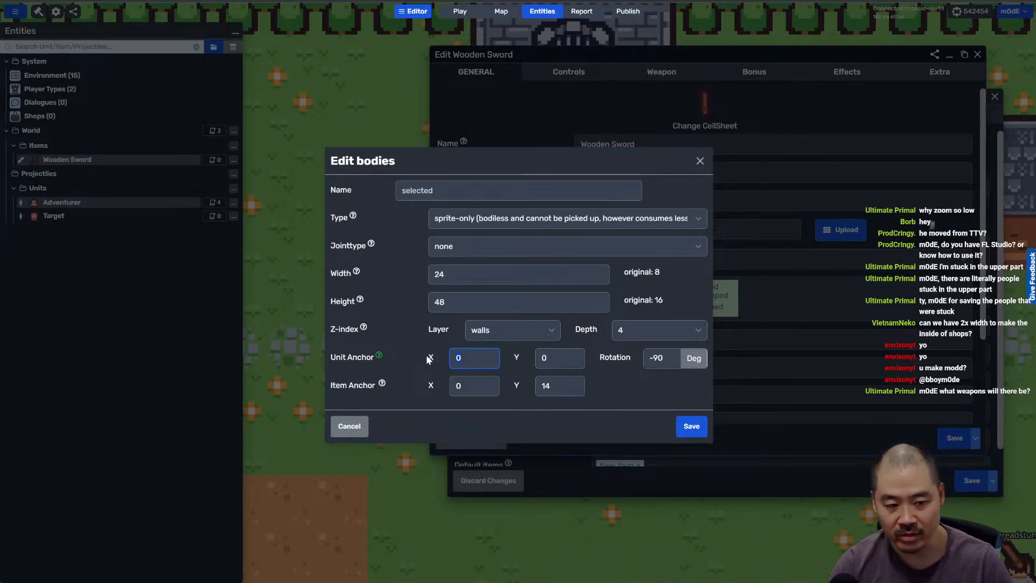
pyautogui.click(698, 429)
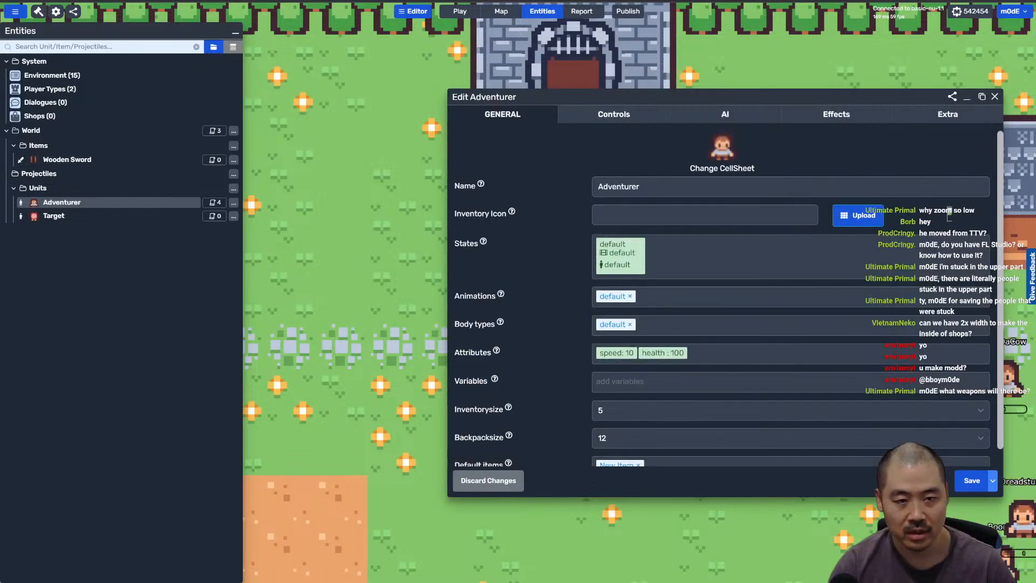
# Step: Return to play mode and walk the Adventurer around the field near the sand patch, swinging the sword to check its new anchor
pyautogui.click(460, 11)
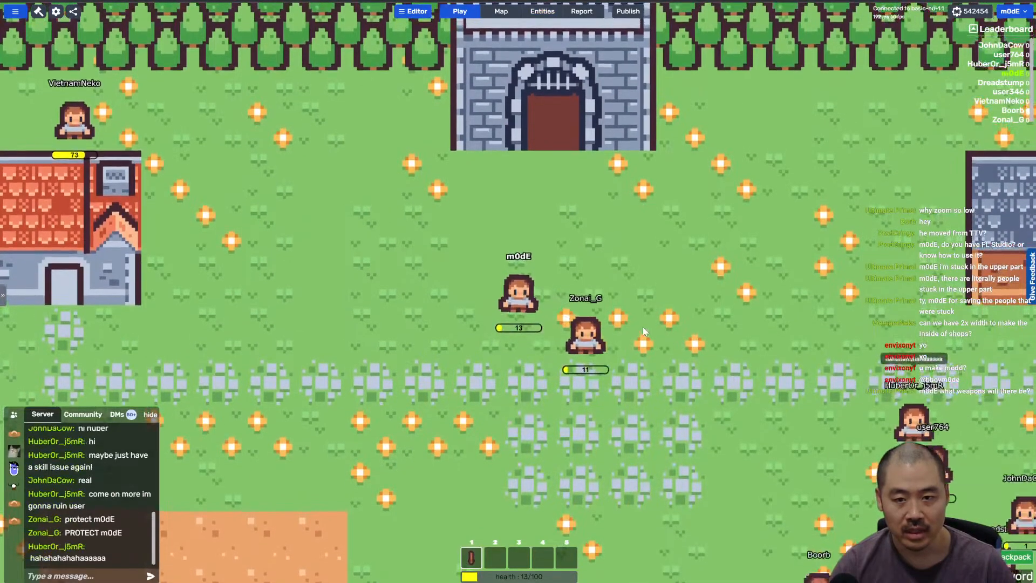
pyautogui.press('s')
pyautogui.press('a')
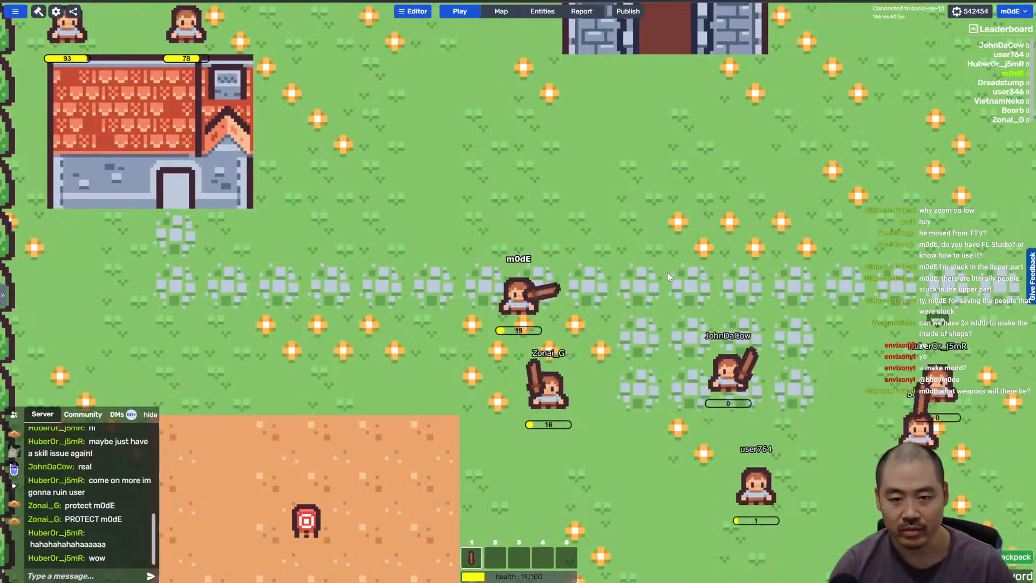
pyautogui.press('w')
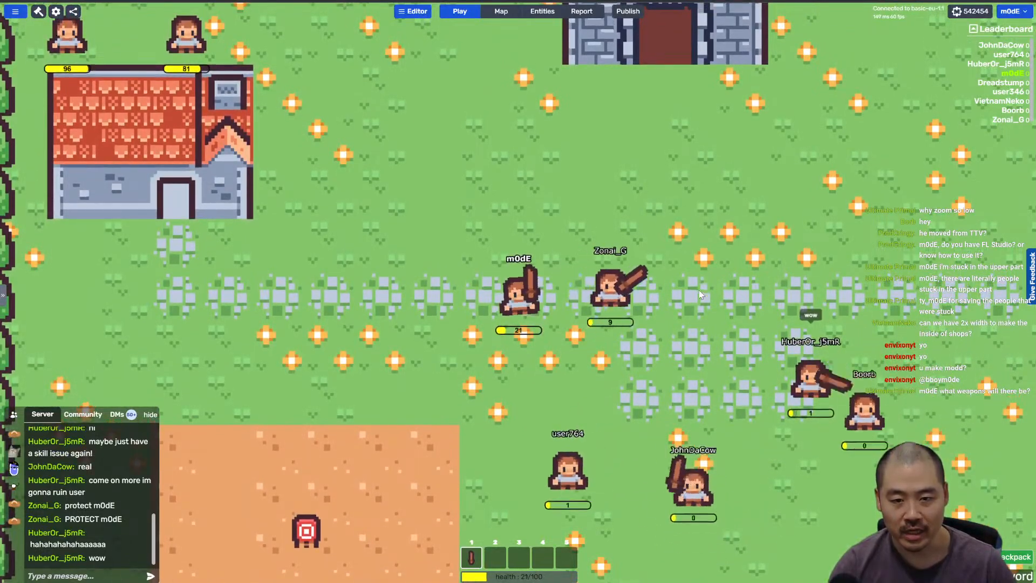
pyautogui.press('a')
pyautogui.press('s')
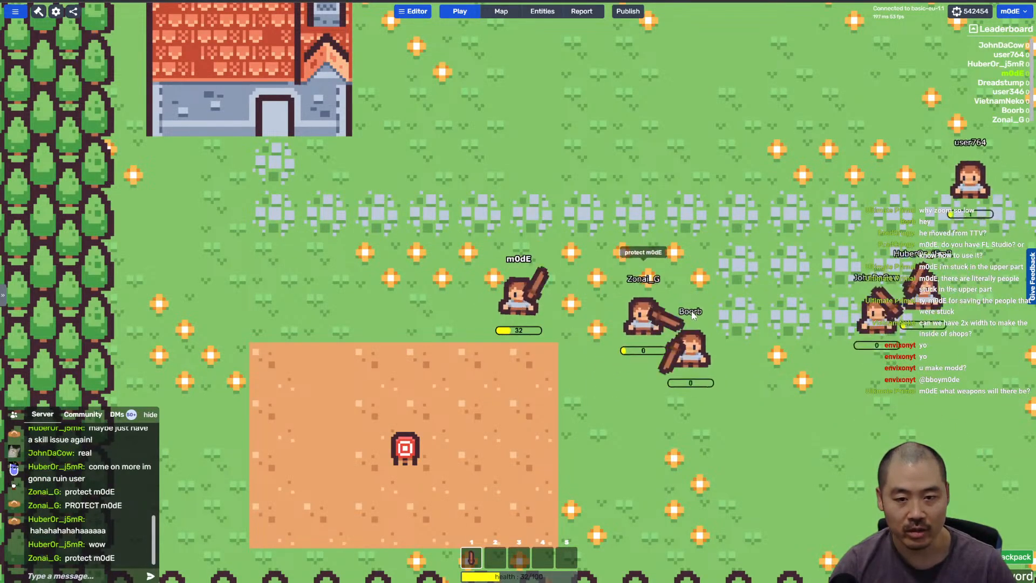
pyautogui.press('d')
pyautogui.press('w')
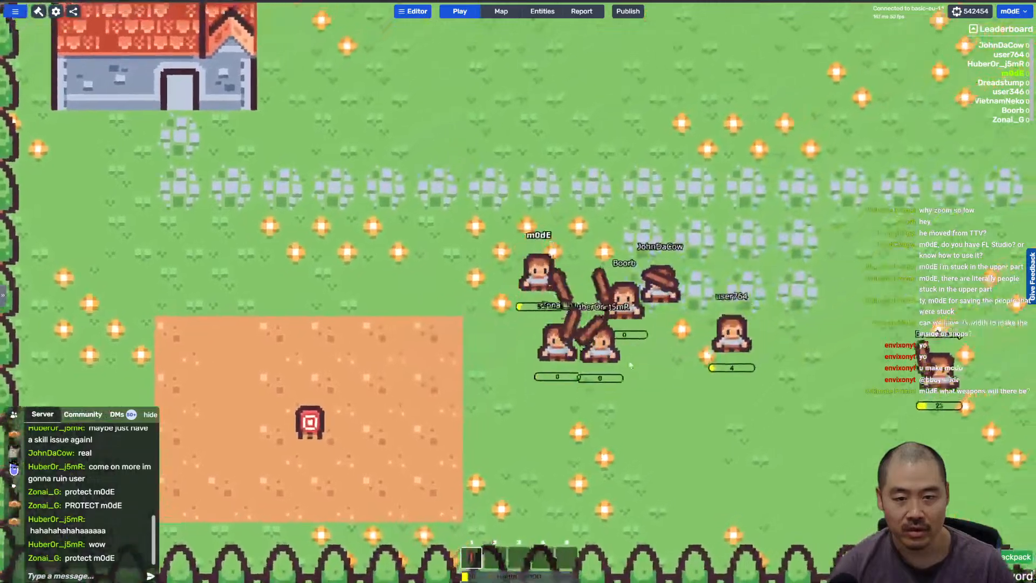
pyautogui.press('d')
pyautogui.press('w')
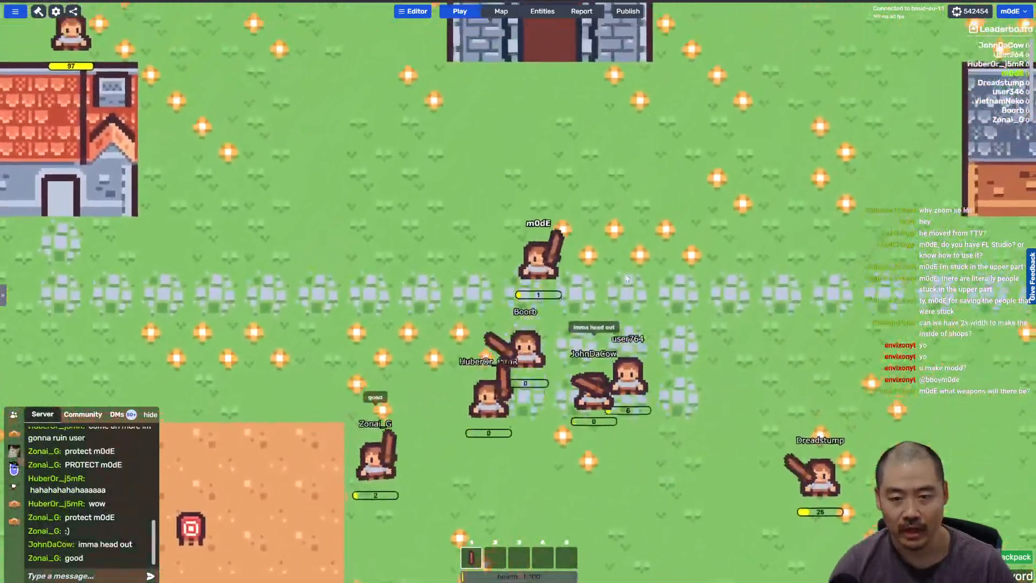
pyautogui.press('a')
pyautogui.press('s')
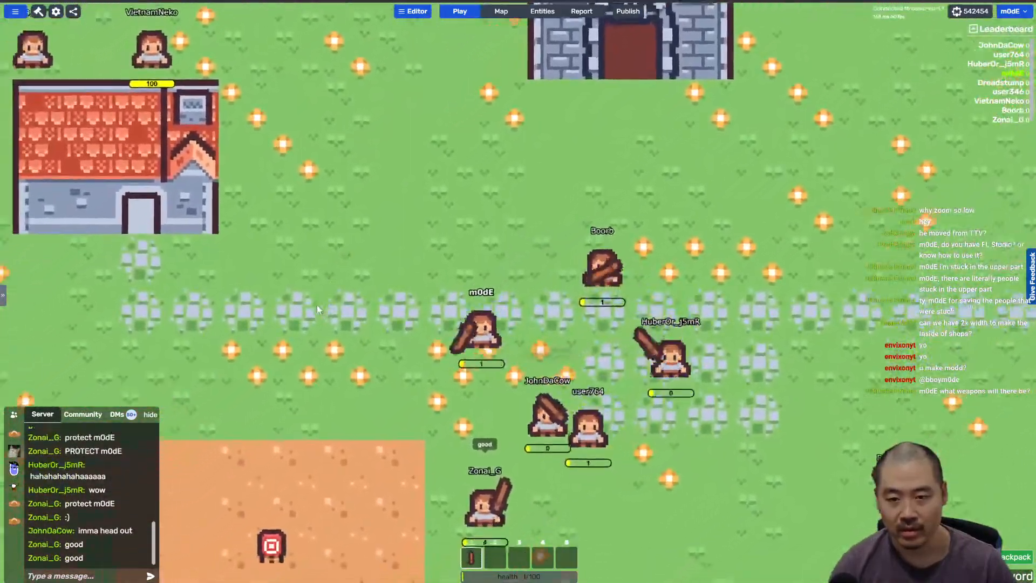
pyautogui.press('s')
pyautogui.press('a')
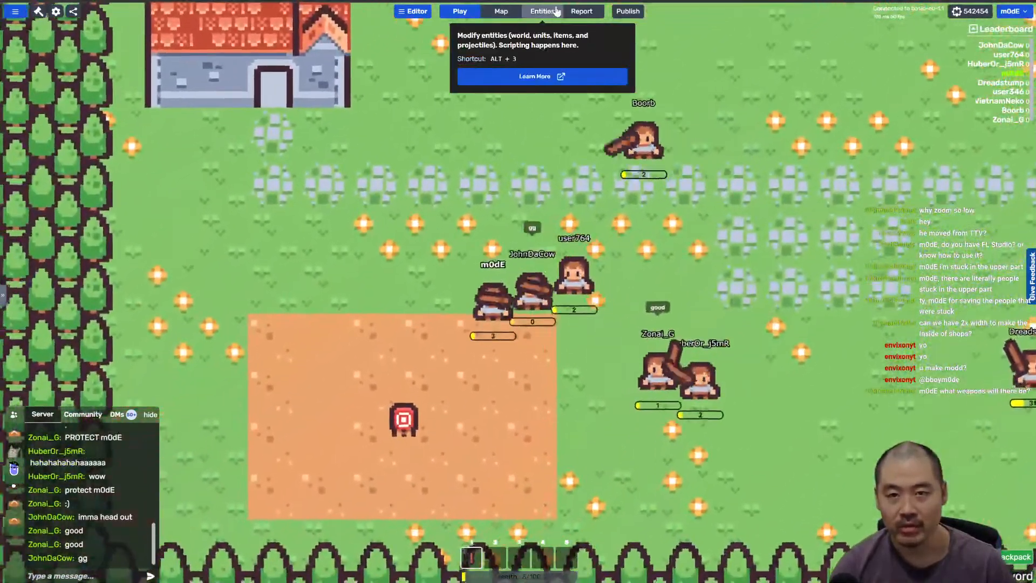
# Step: Change the unit anchor X of the Wooden Sword's selected body and save the item
pyautogui.click(553, 11)
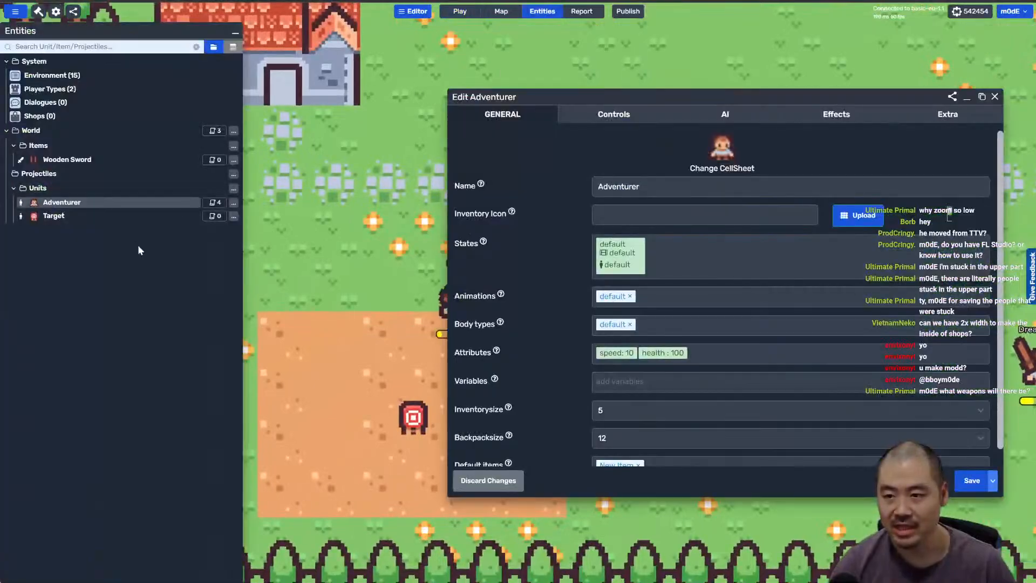
pyautogui.click(67, 159)
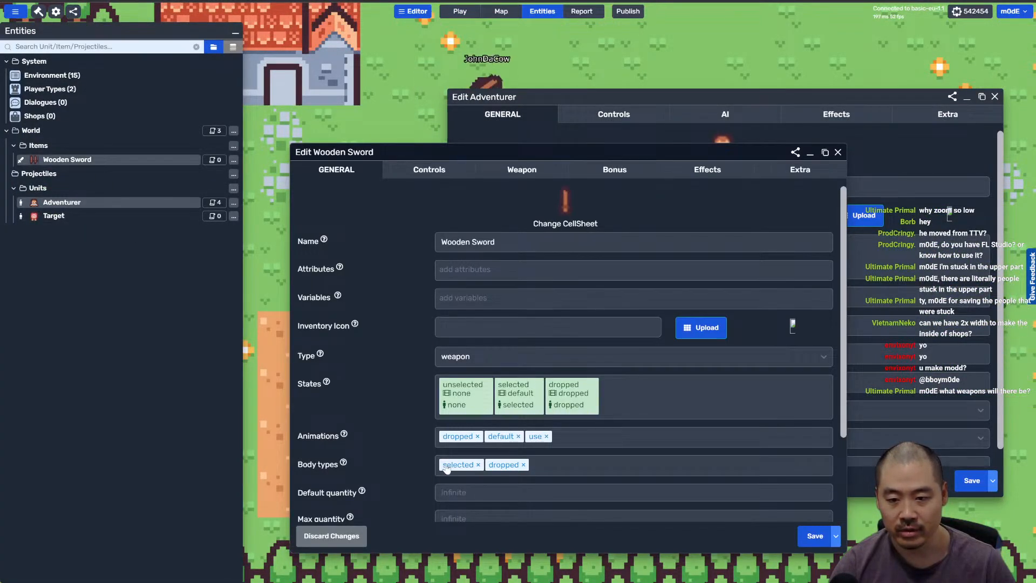
pyautogui.click(446, 466)
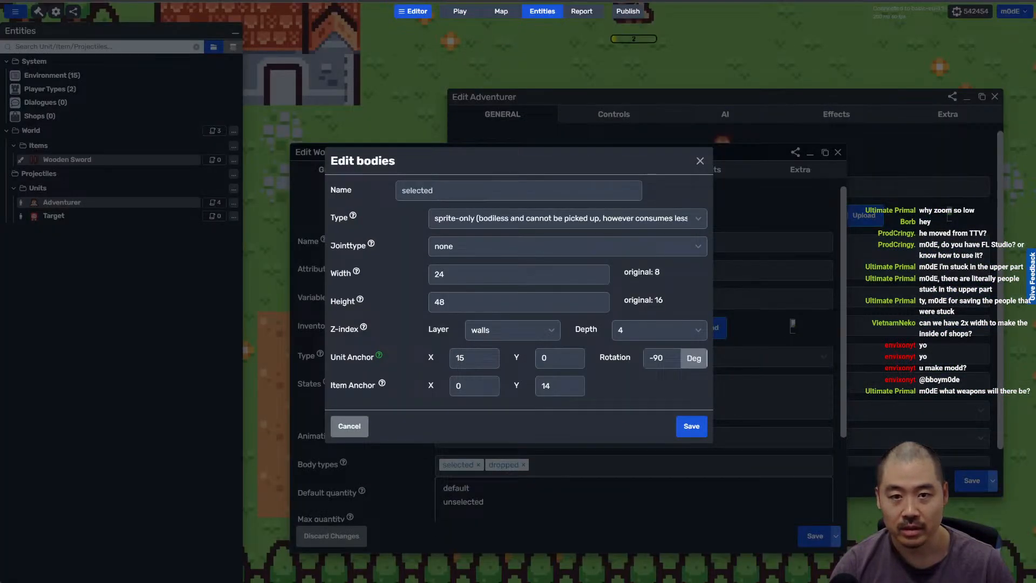
pyautogui.moveTo(477, 361); pyautogui.dragTo(438, 357)
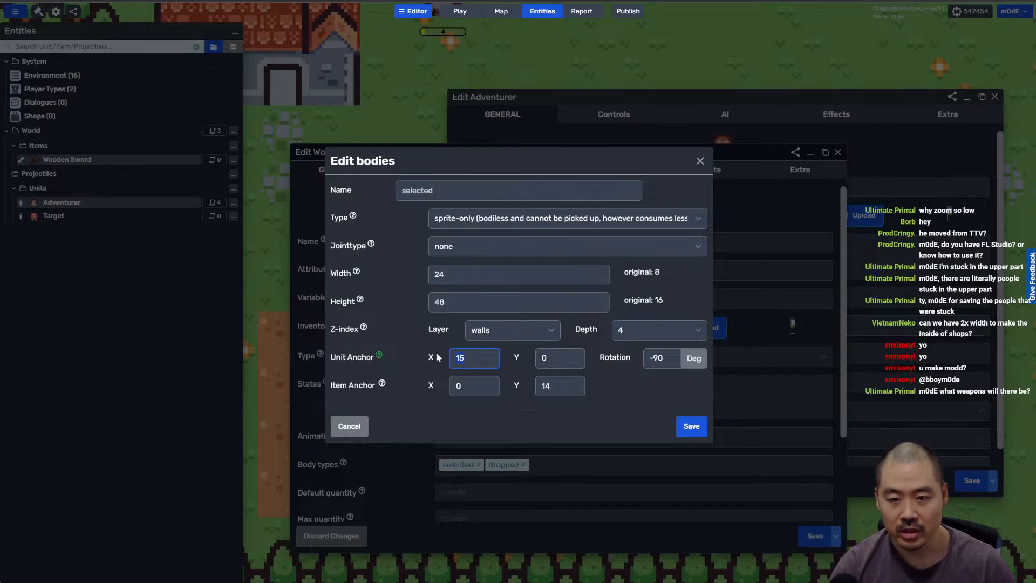
pyautogui.click(692, 427)
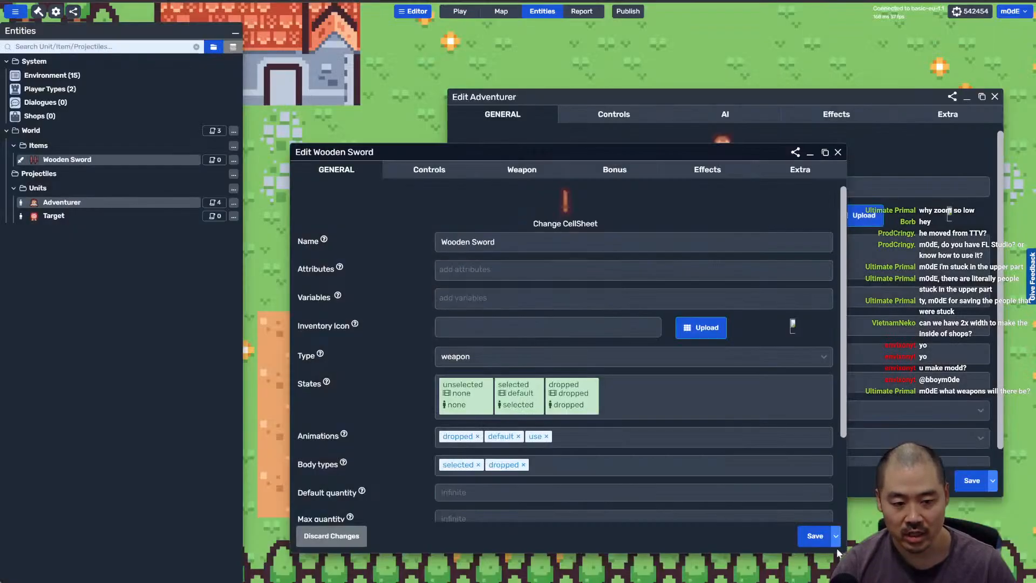
pyautogui.click(836, 536)
pyautogui.click(786, 557)
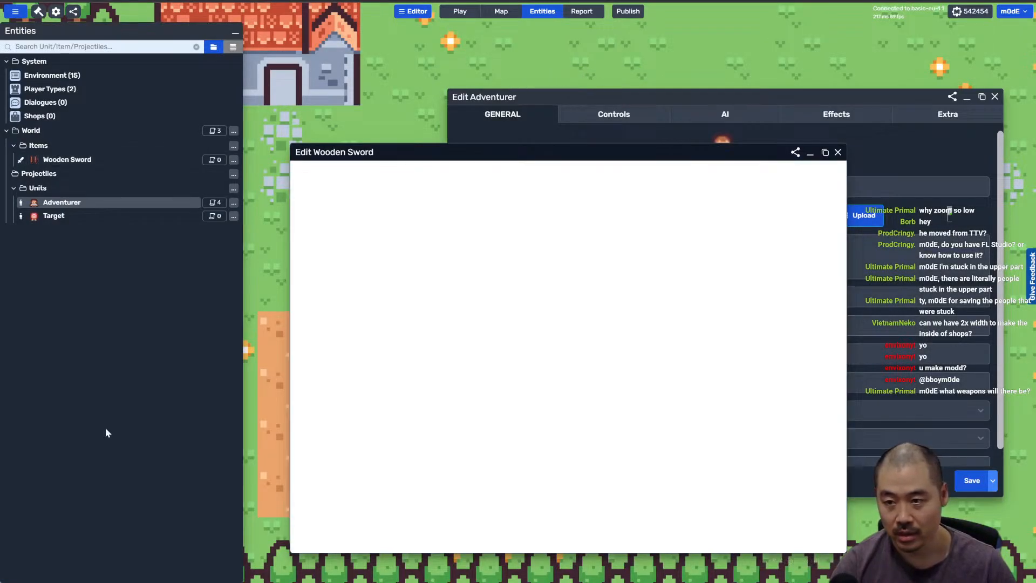
# Step: Walk the Adventurer across the field and back in play mode to test how the sword is held while turning and swinging
pyautogui.press('w')
pyautogui.press('d')
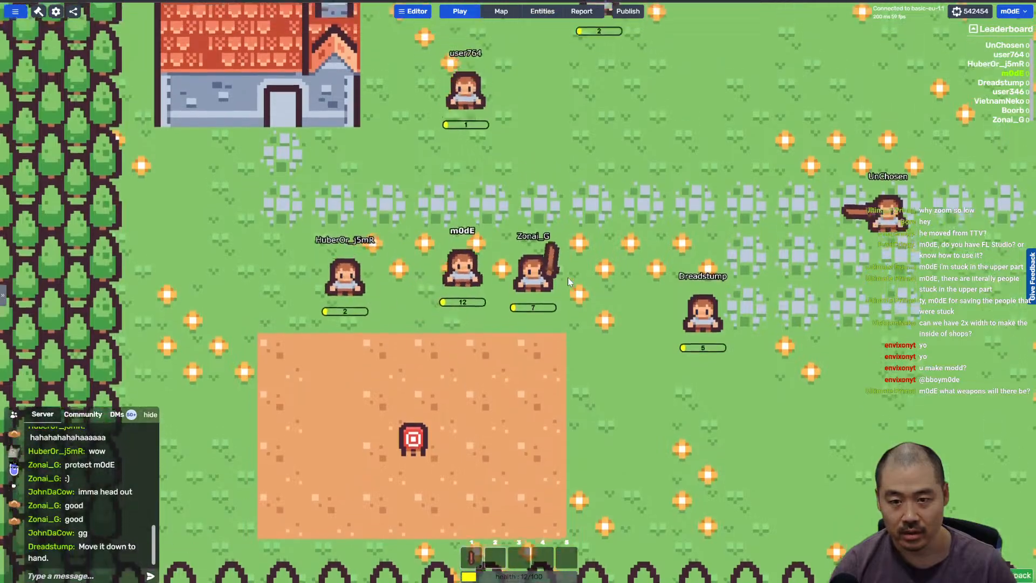
pyautogui.press('w')
pyautogui.press('d')
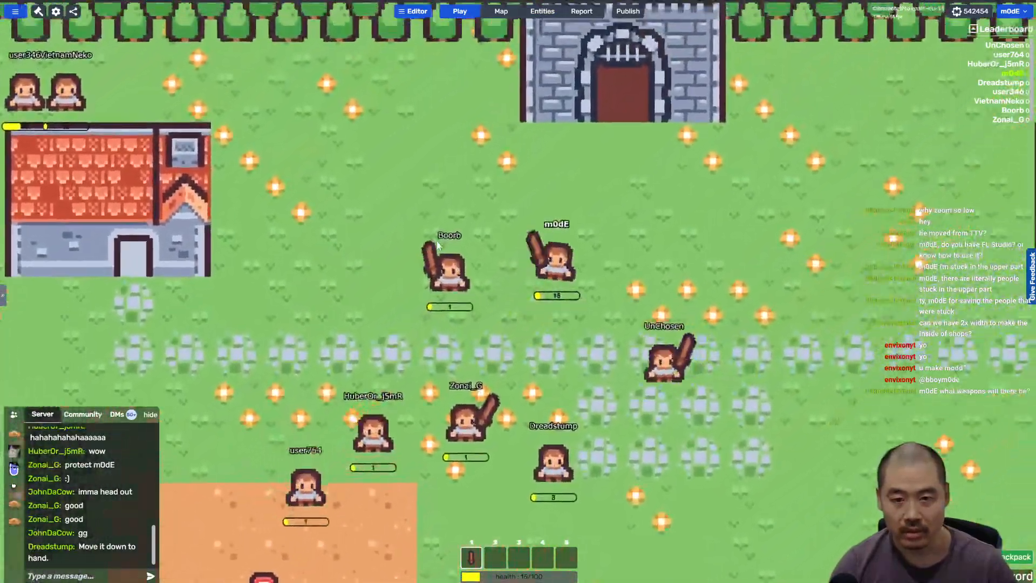
pyautogui.press('s')
pyautogui.press('d')
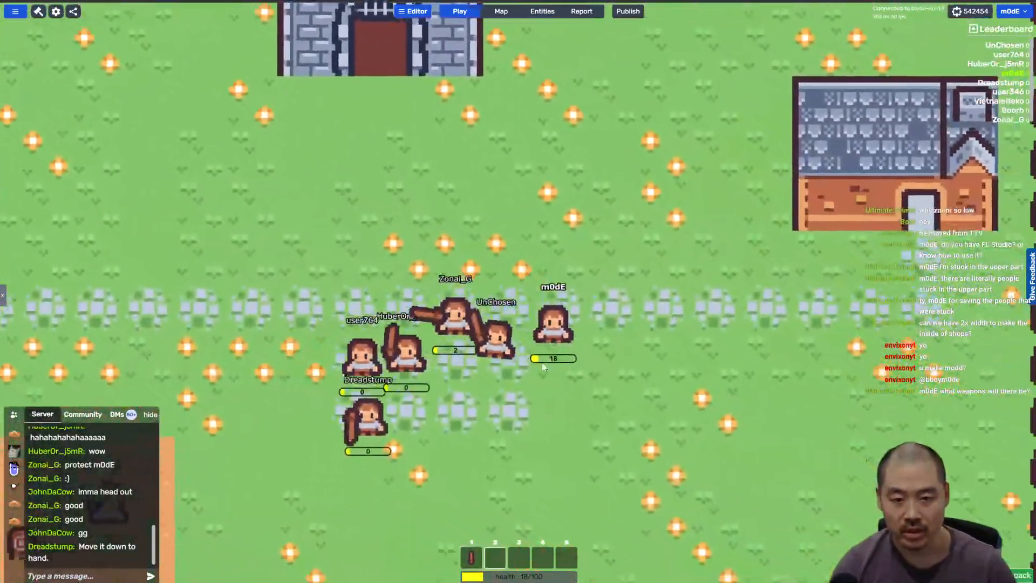
pyautogui.press('a')
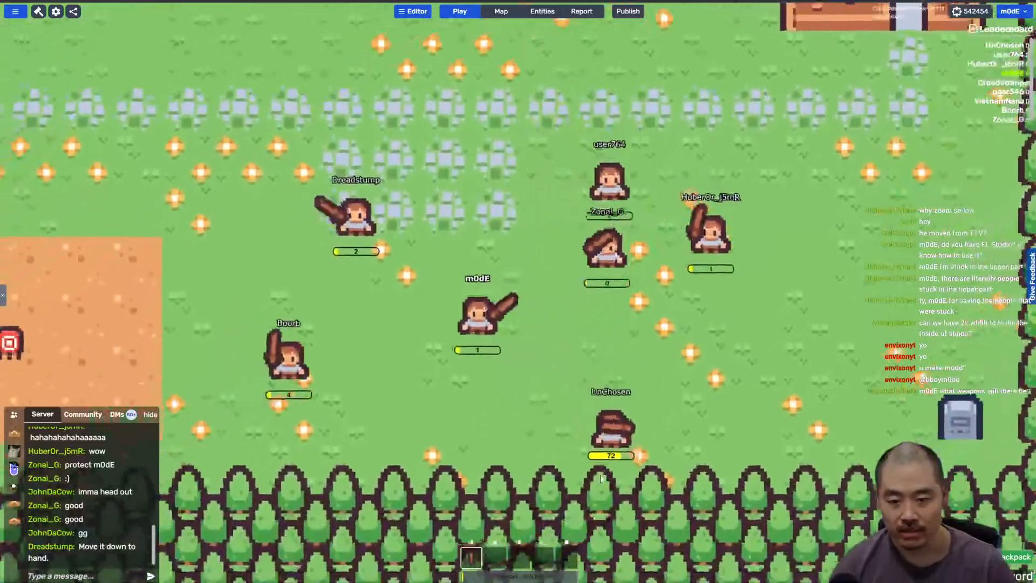
pyautogui.press('w')
pyautogui.press('w')
pyautogui.press('a')
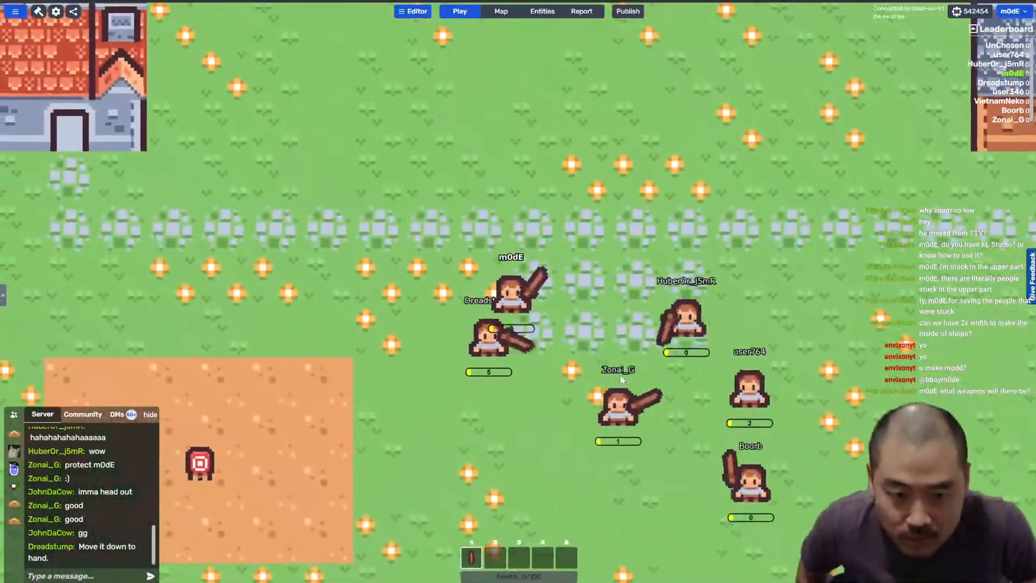
# Step: Move the Adventurer onto the sand patch and circle the Target while swinging the sword at it and the nearby players
pyautogui.press('s')
pyautogui.press('a')
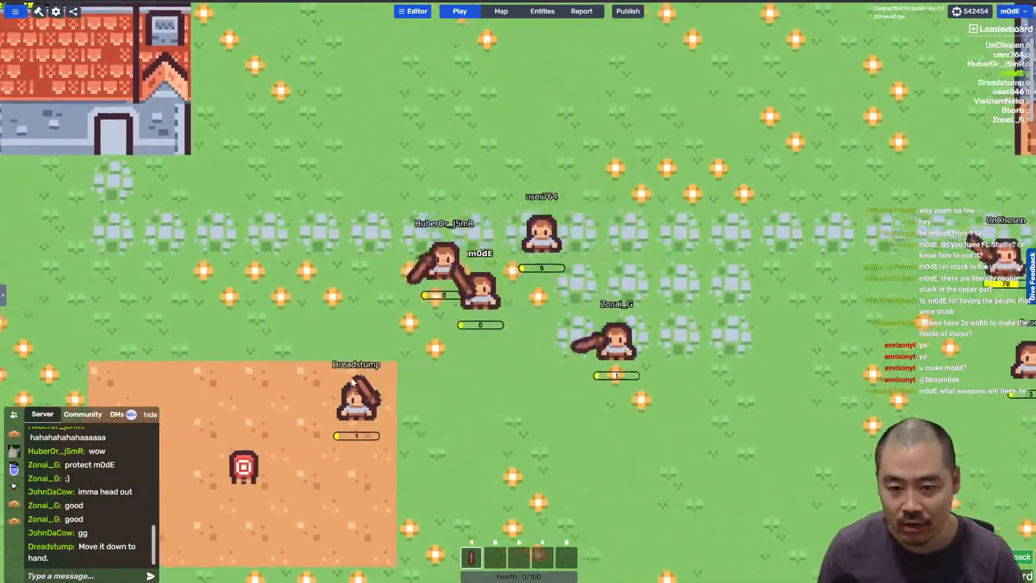
pyautogui.press('a')
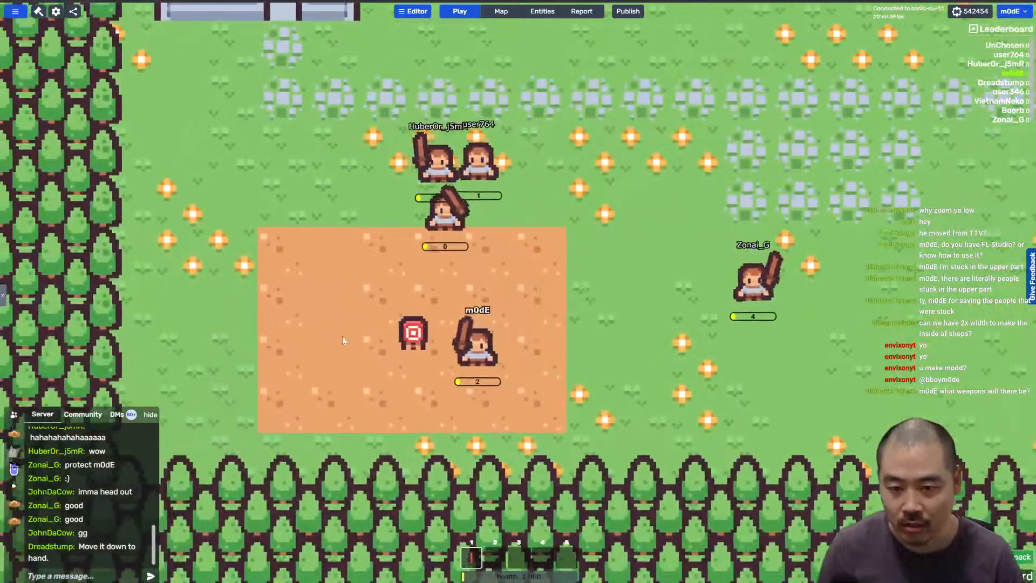
pyautogui.press('w')
pyautogui.press('s')
pyautogui.press('a')
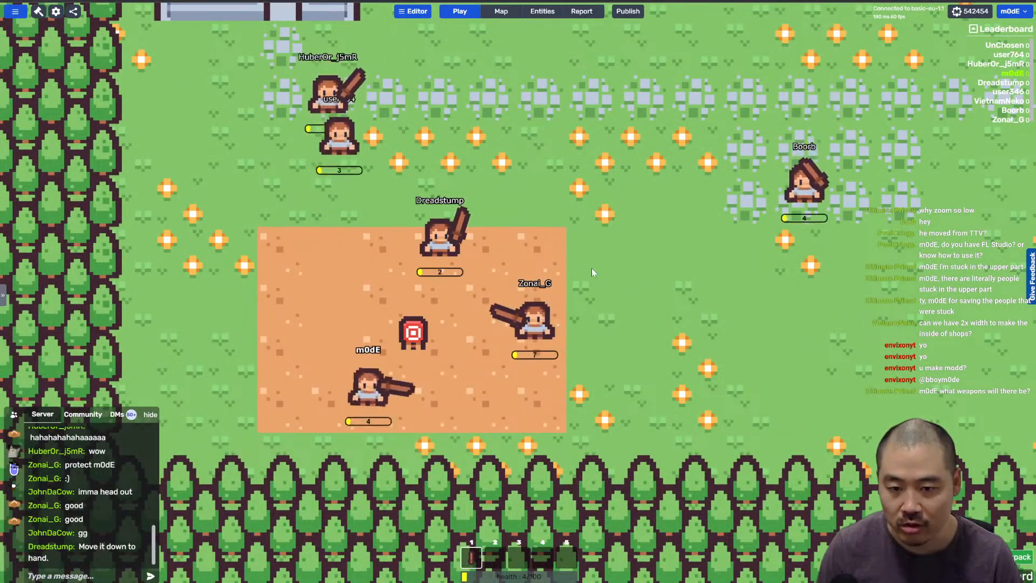
pyautogui.press('w')
pyautogui.click(597, 283)
pyautogui.press('s')
pyautogui.press('w')
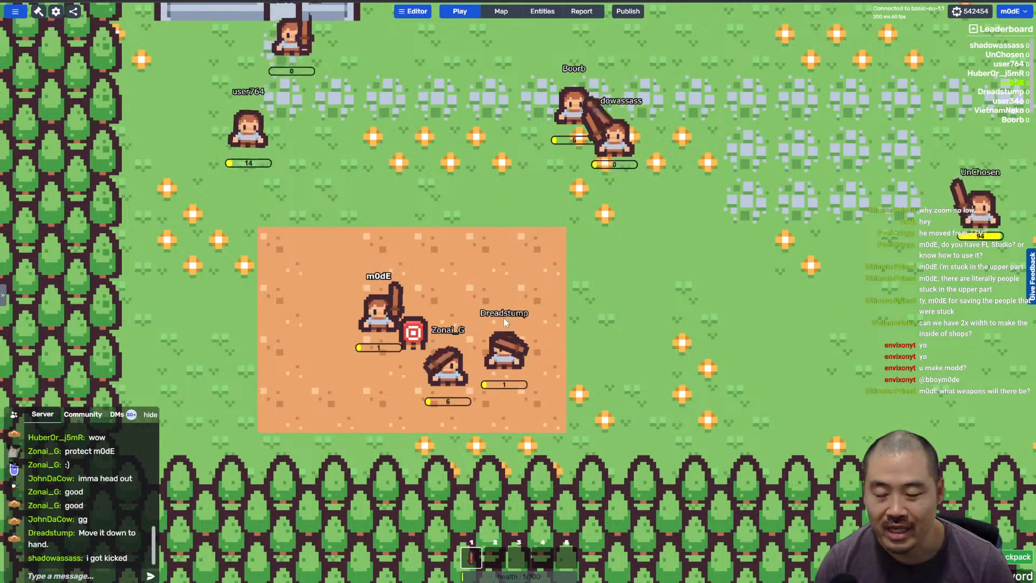
pyautogui.press('s')
pyautogui.press('a')
pyautogui.press('s')
pyautogui.press('d')
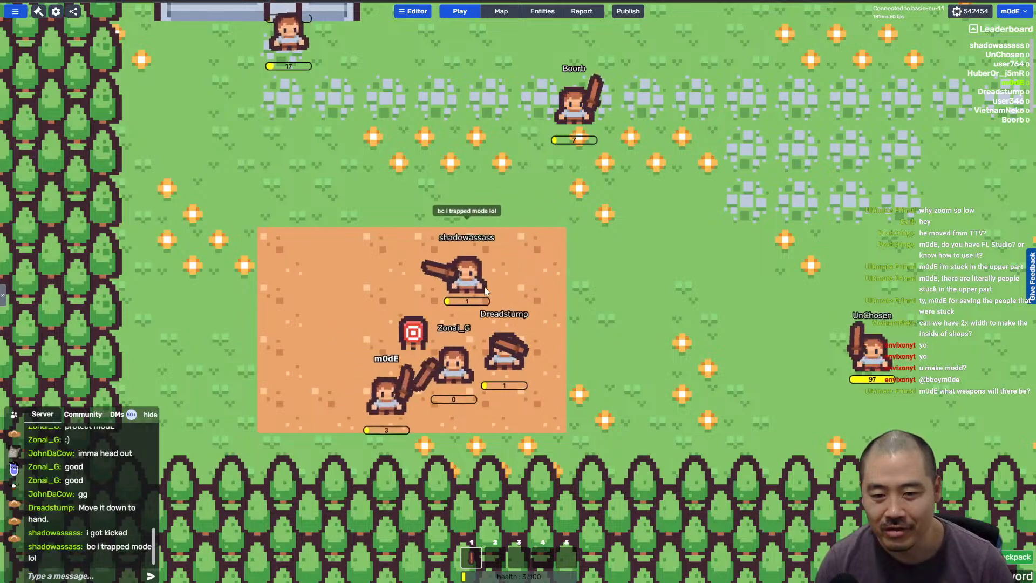
pyautogui.press('w')
pyautogui.press('a')
pyautogui.click(493, 284)
pyautogui.press('d')
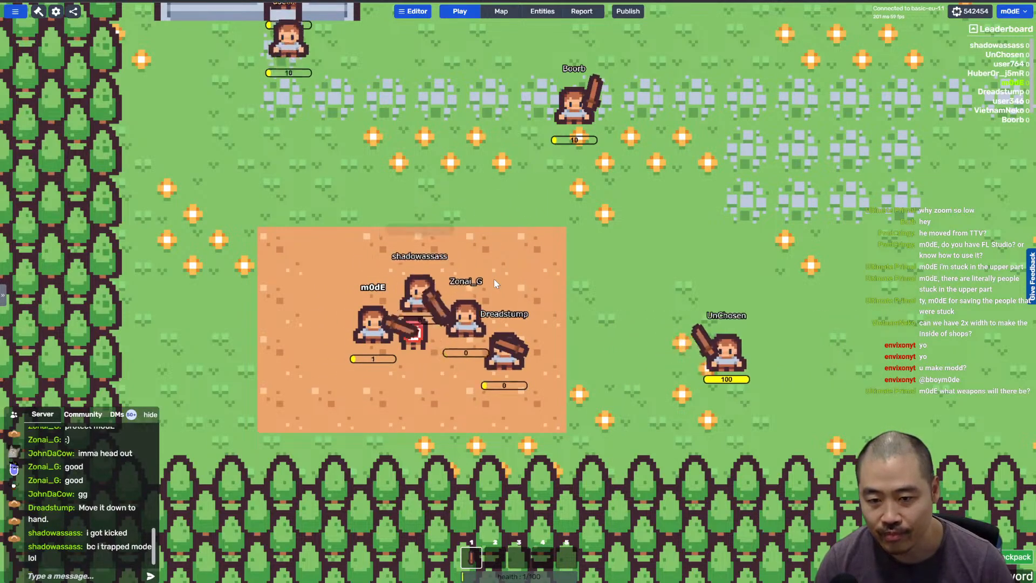
pyautogui.press('s')
pyautogui.press('a')
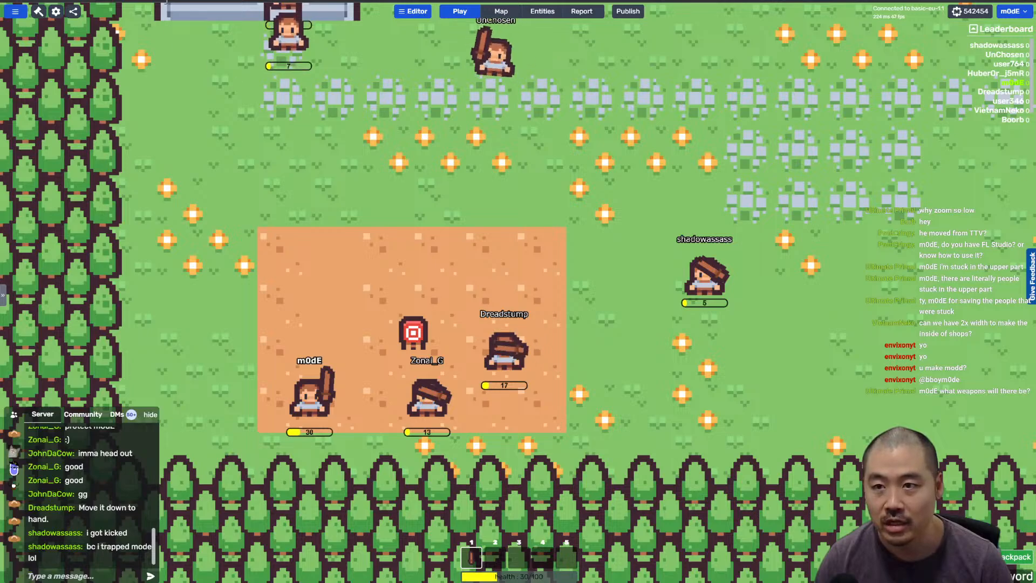
pyautogui.press('Return')
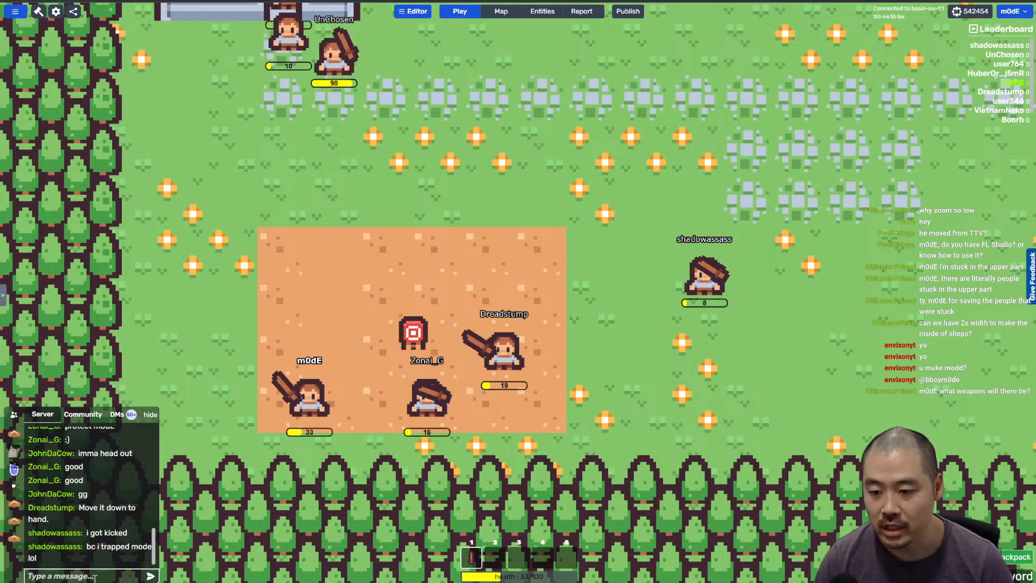
pyautogui.write('https://www.youtube.com/watch?v=oicxauUjA-0')
pyautogui.press('Return')
pyautogui.press('Return')
pyautogui.write('come join stream')
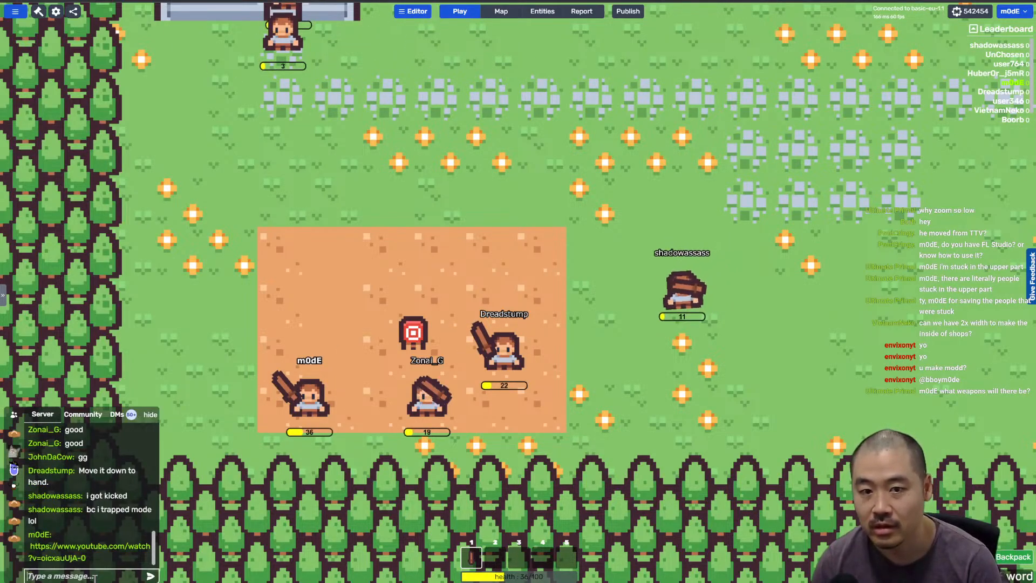
pyautogui.press('Return')
# Step: Walk the Adventurer up off the sand patch and back beside the Target to check the held sword
pyautogui.press('w')
pyautogui.press('a')
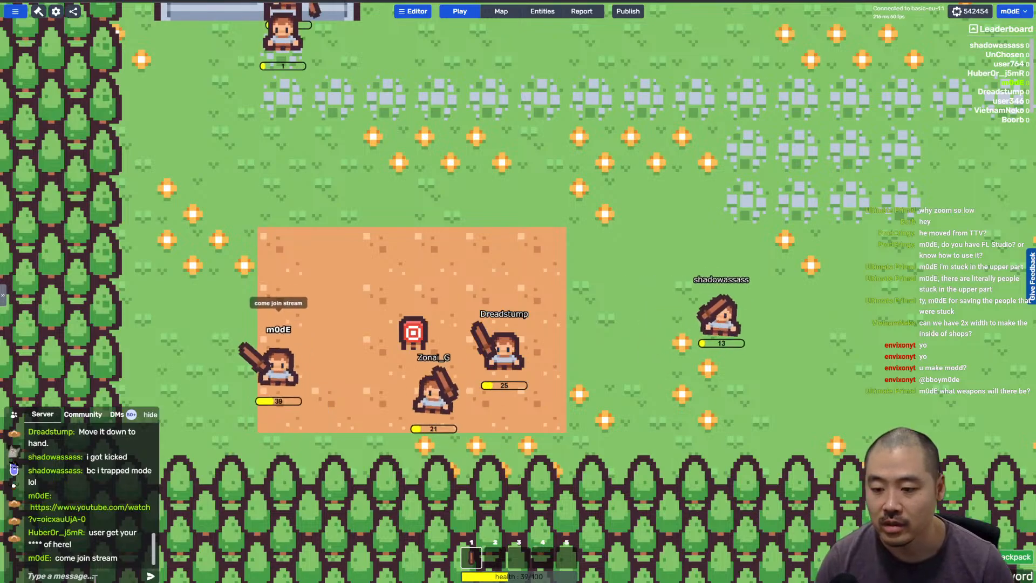
pyautogui.press('d')
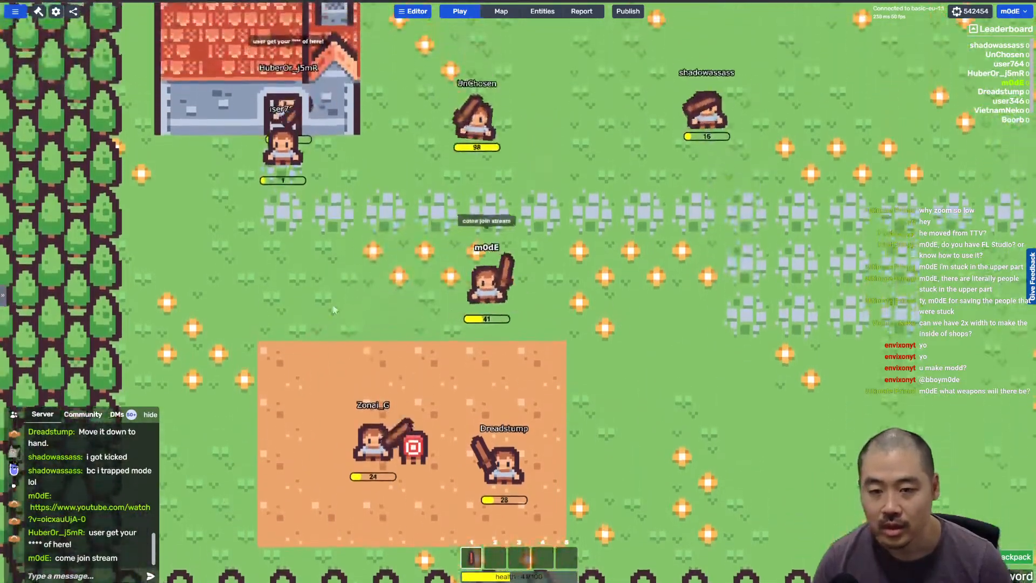
pyautogui.press('s')
pyautogui.press('a')
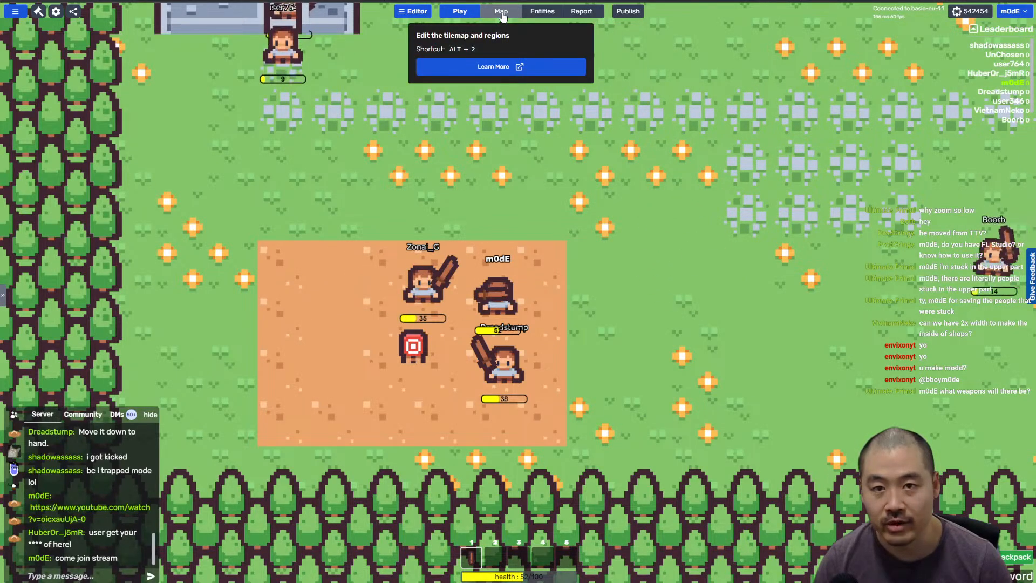
# Step: Limit the Wooden Sword's damage to units owned by hostile player and save the item
pyautogui.click(542, 12)
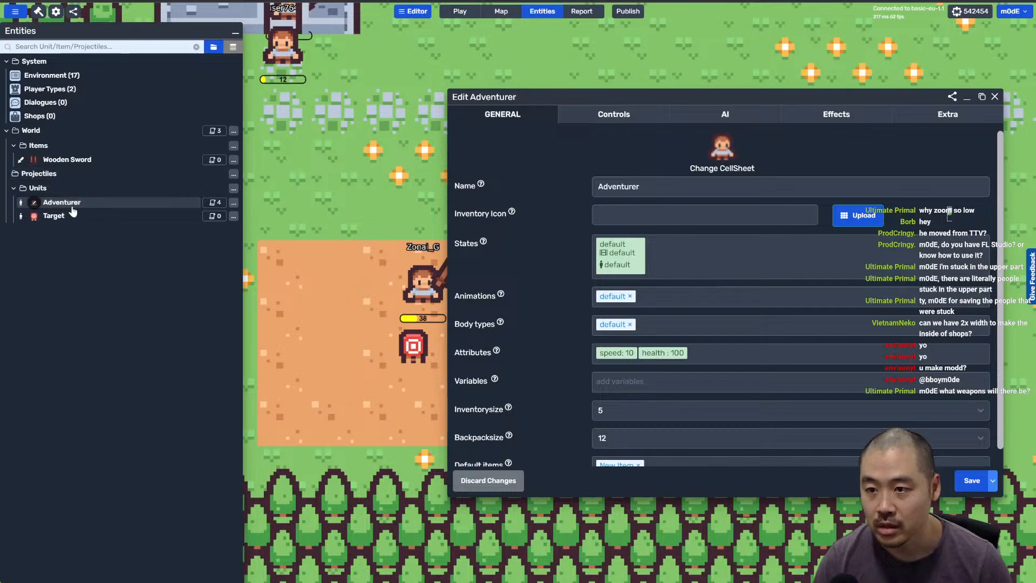
pyautogui.click(68, 160)
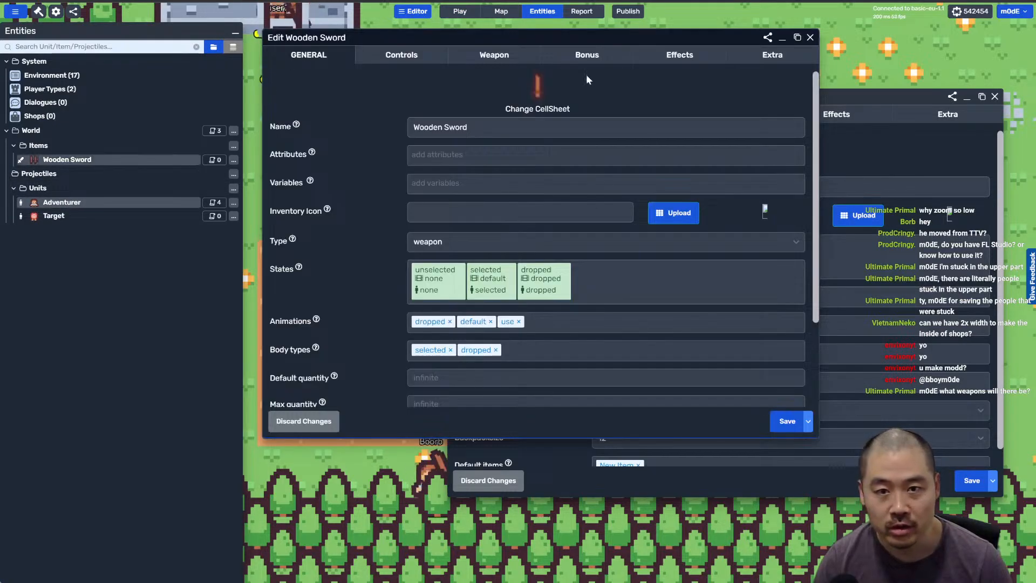
pyautogui.click(495, 56)
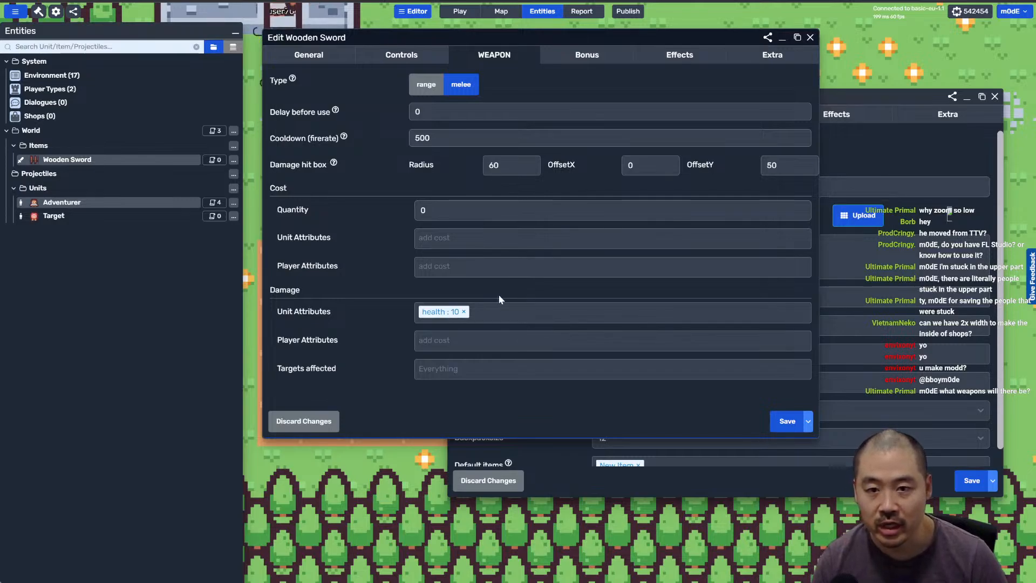
pyautogui.click(430, 368)
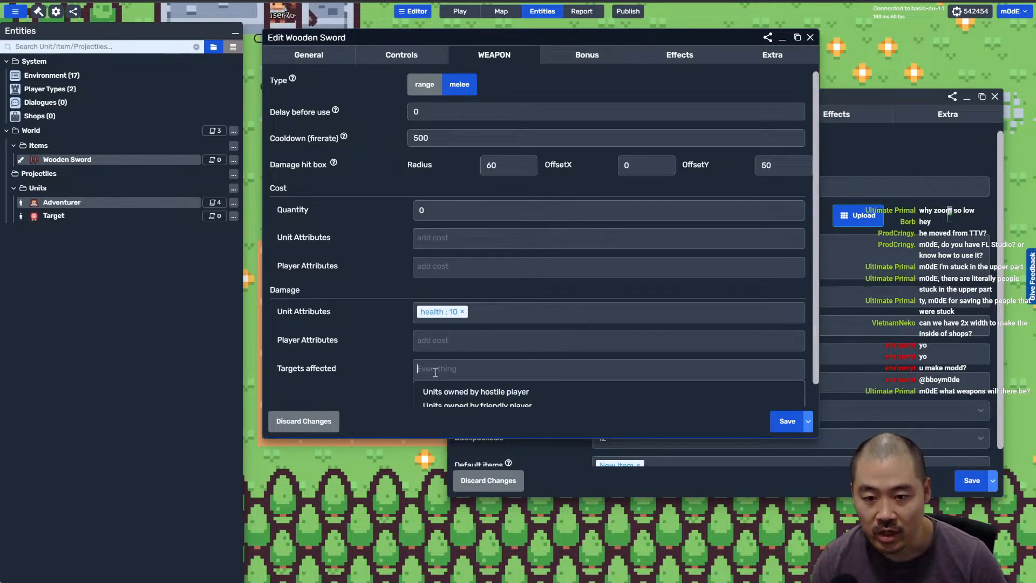
pyautogui.scroll(-1, 444, 367)
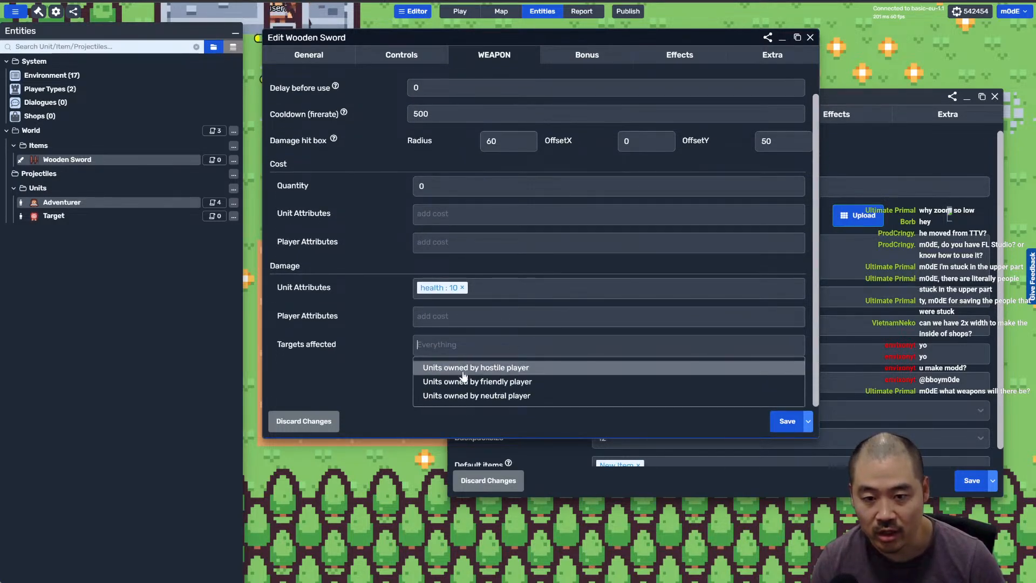
pyautogui.click(516, 369)
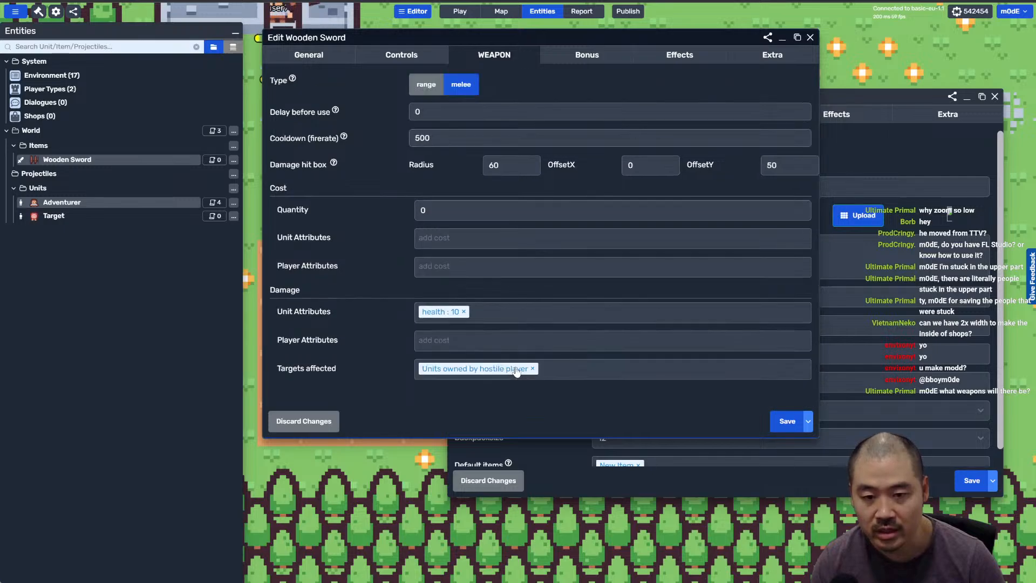
pyautogui.click(550, 365)
pyautogui.scroll(-1, 549, 402)
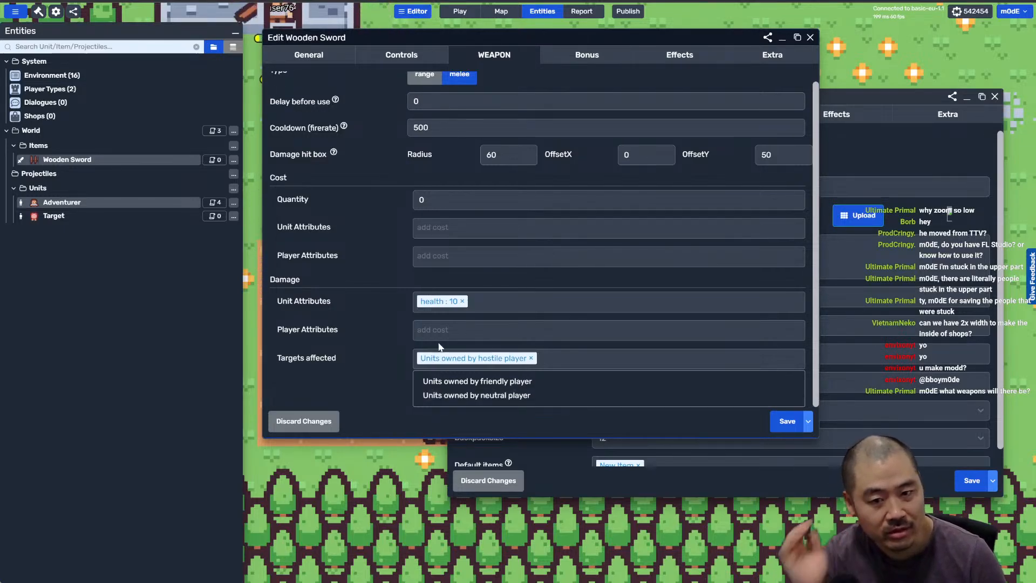
pyautogui.scroll(1, 618, 348)
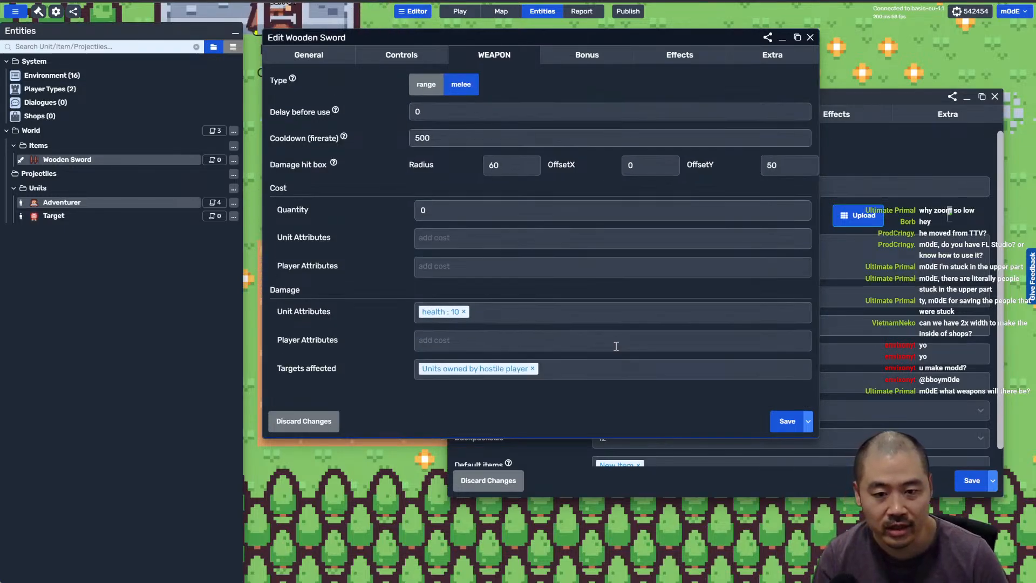
pyautogui.click(808, 422)
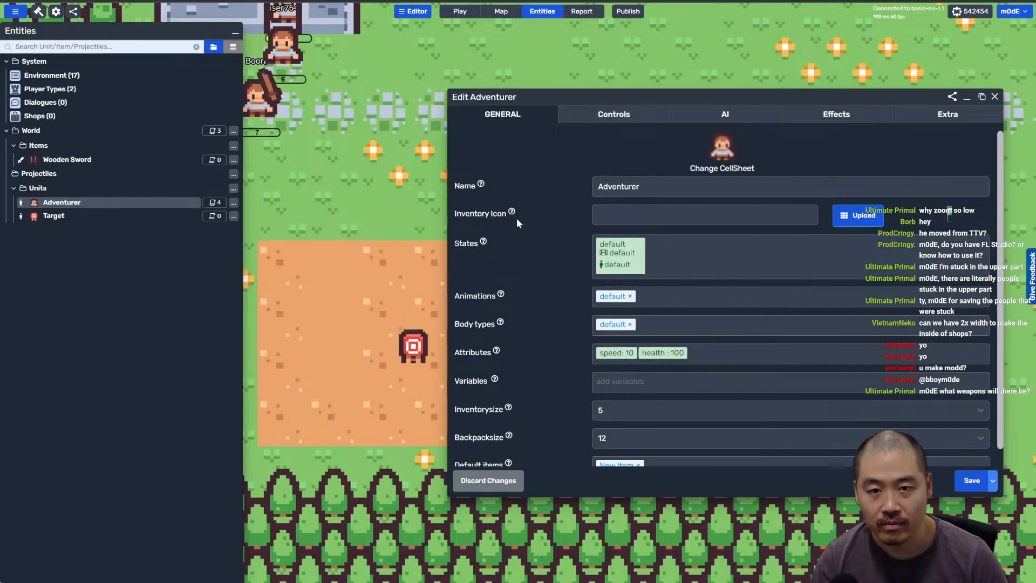
pyautogui.click(49, 216)
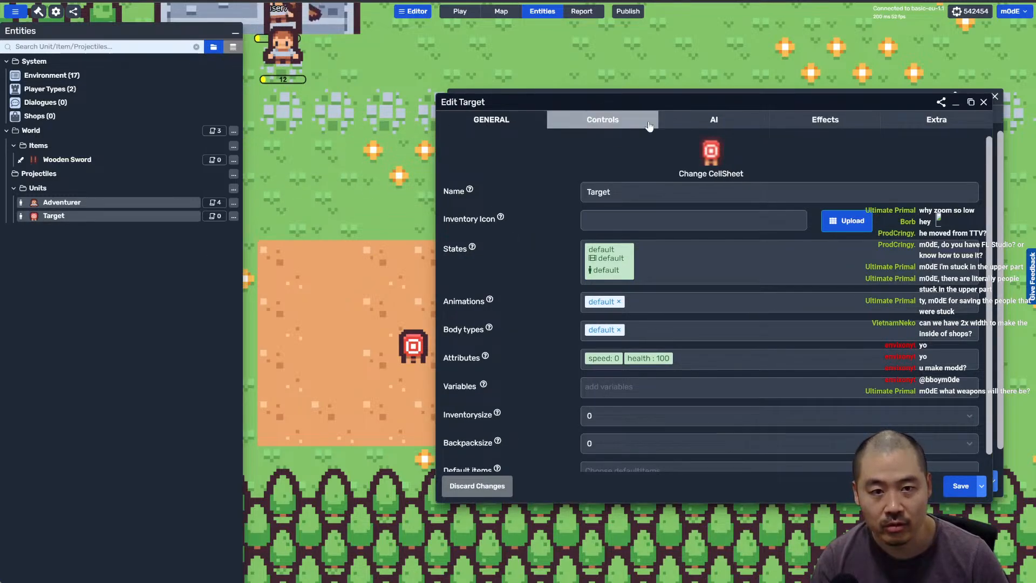
pyautogui.click(819, 121)
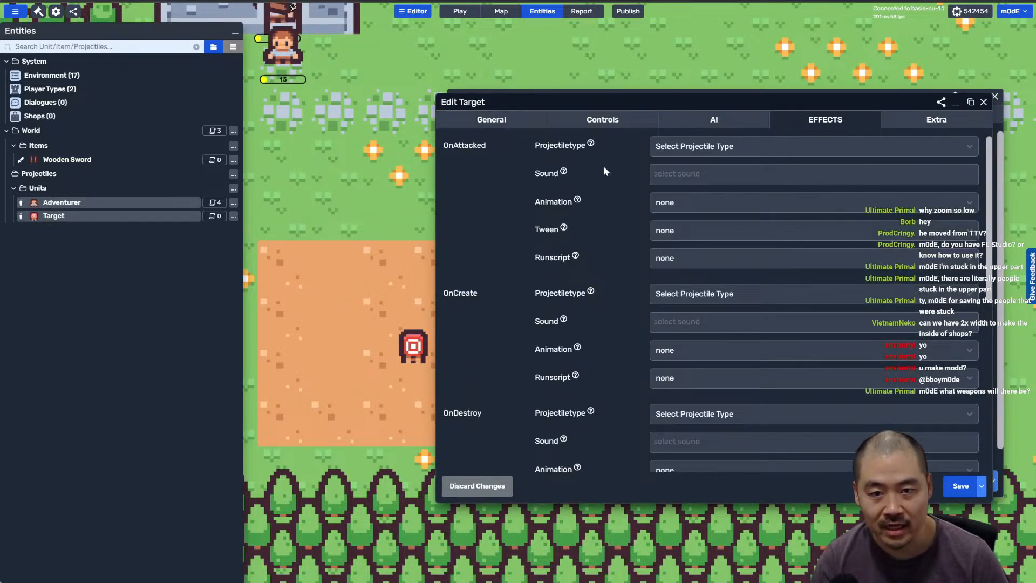
pyautogui.click(692, 231)
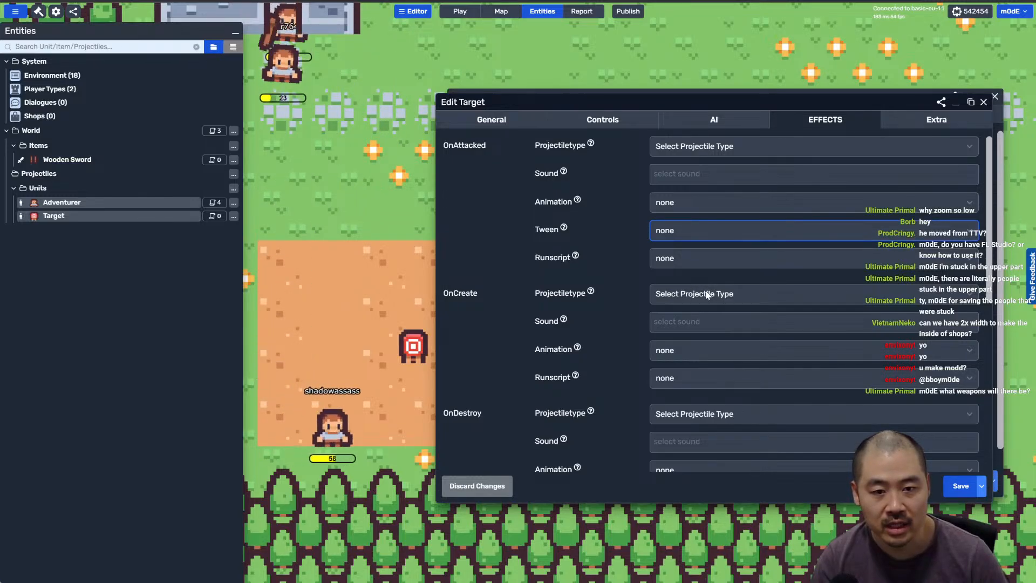
pyautogui.click(691, 230)
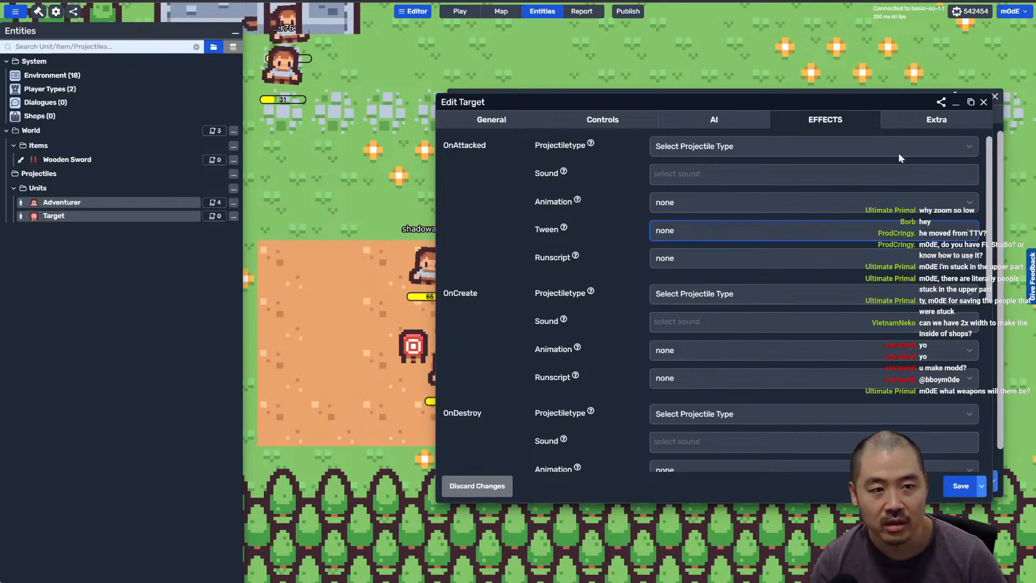
pyautogui.press('Escape')
pyautogui.click(619, 322)
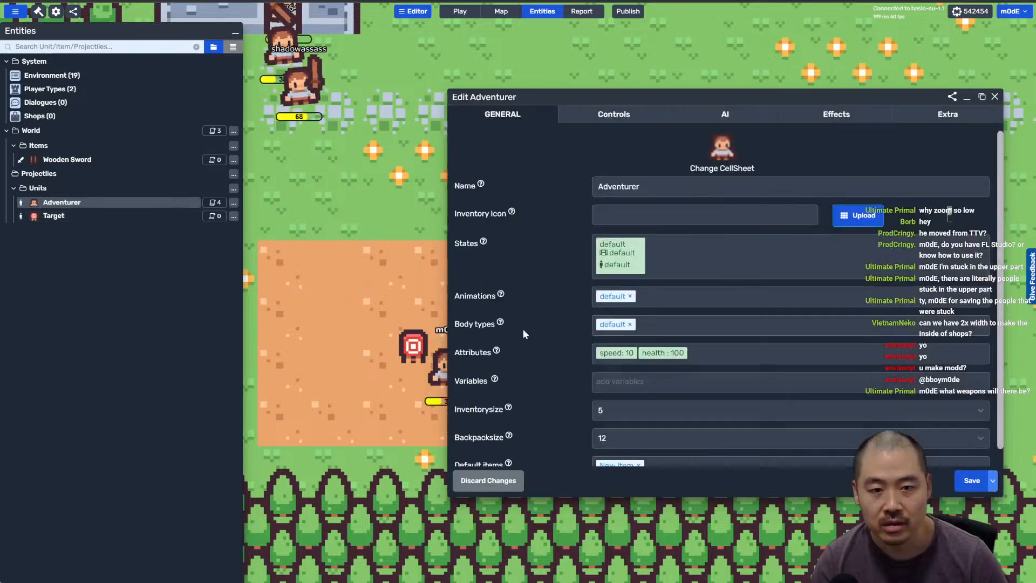
pyautogui.click(64, 160)
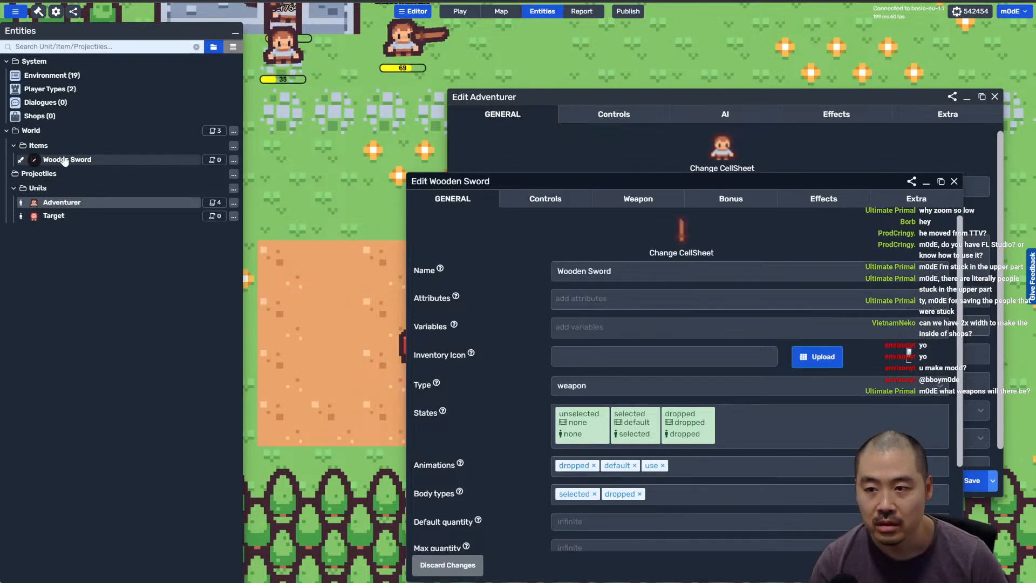
pyautogui.press('Escape')
# Step: Set the Target unit's OnAttacked tween to Recoil, save and apply it, and close the remaining Adventurer editor
pyautogui.click(54, 216)
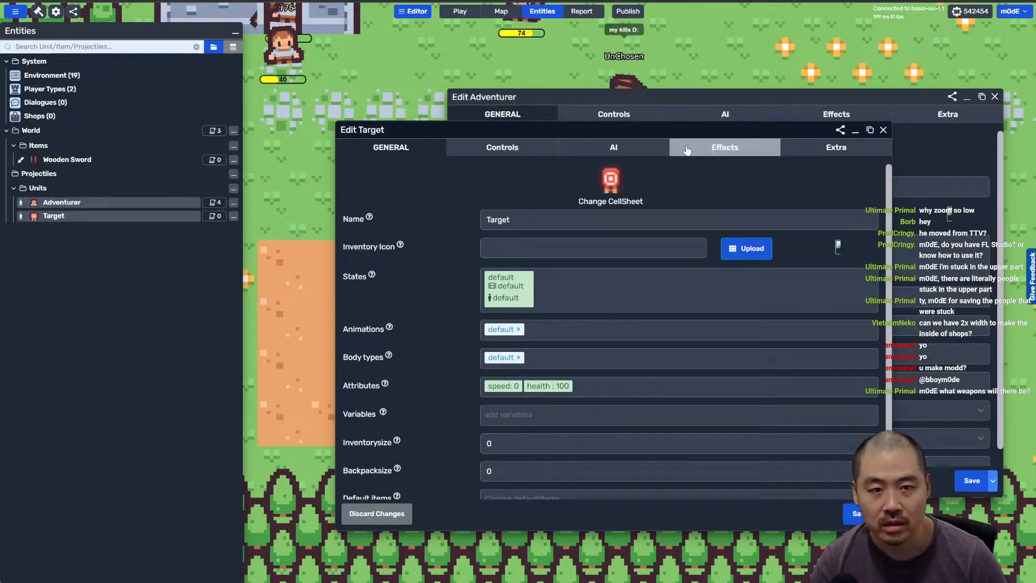
pyautogui.click(725, 147)
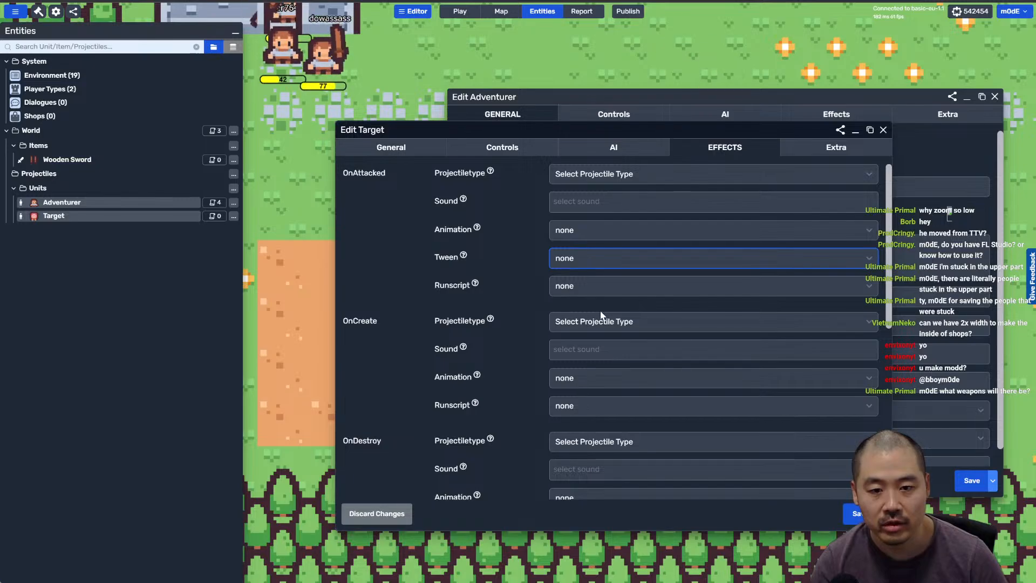
pyautogui.click(882, 513)
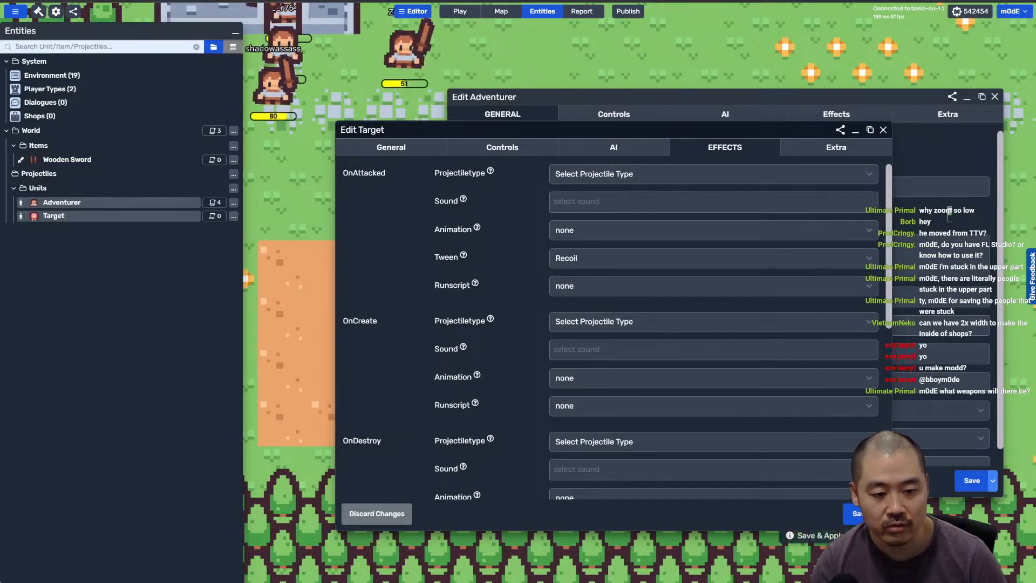
pyautogui.click(818, 535)
pyautogui.click(993, 98)
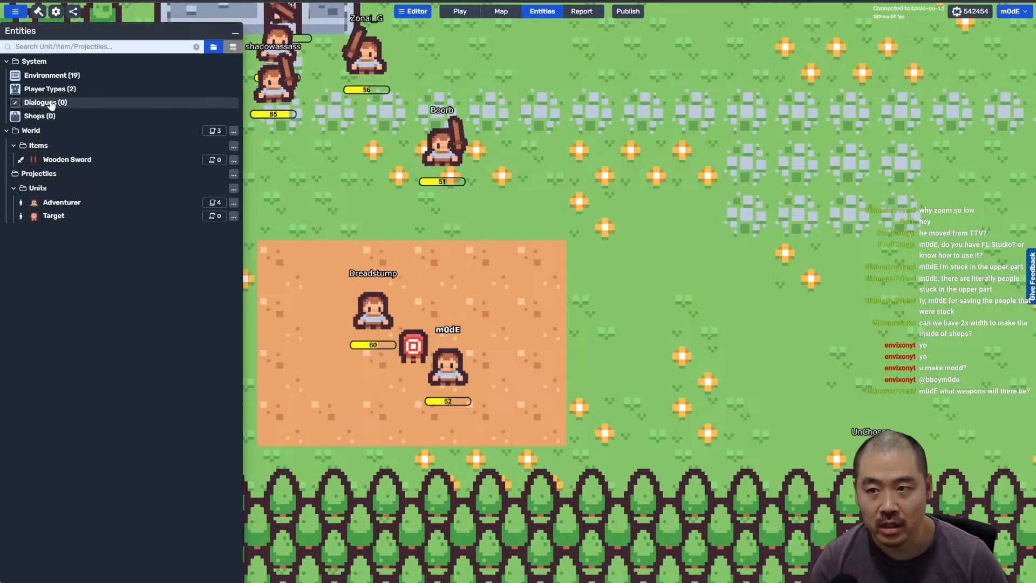
# Step: Start a new player type named AI Hostile with color #ff0000 and its name label hidden
pyautogui.click(64, 88)
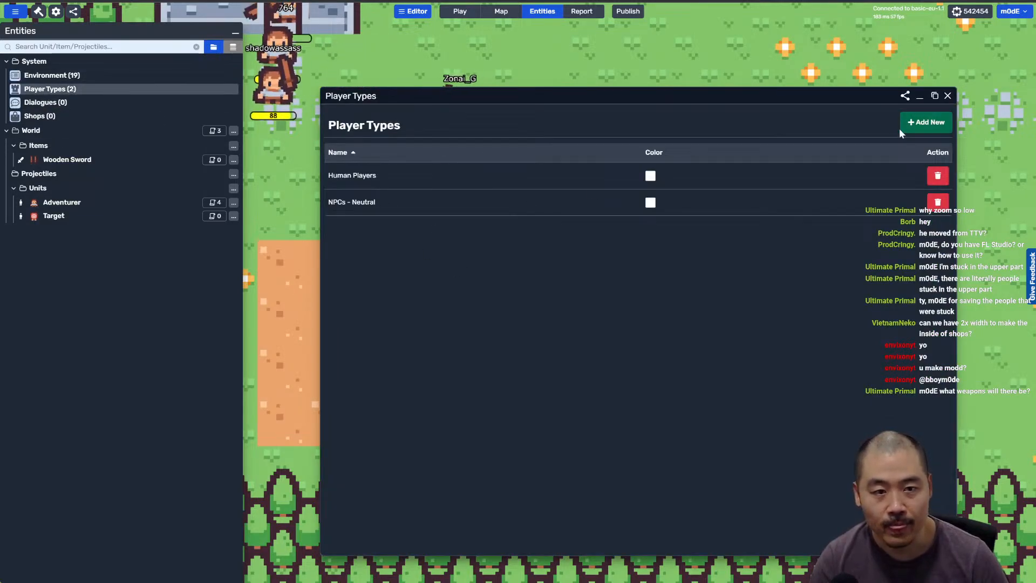
pyautogui.click(917, 123)
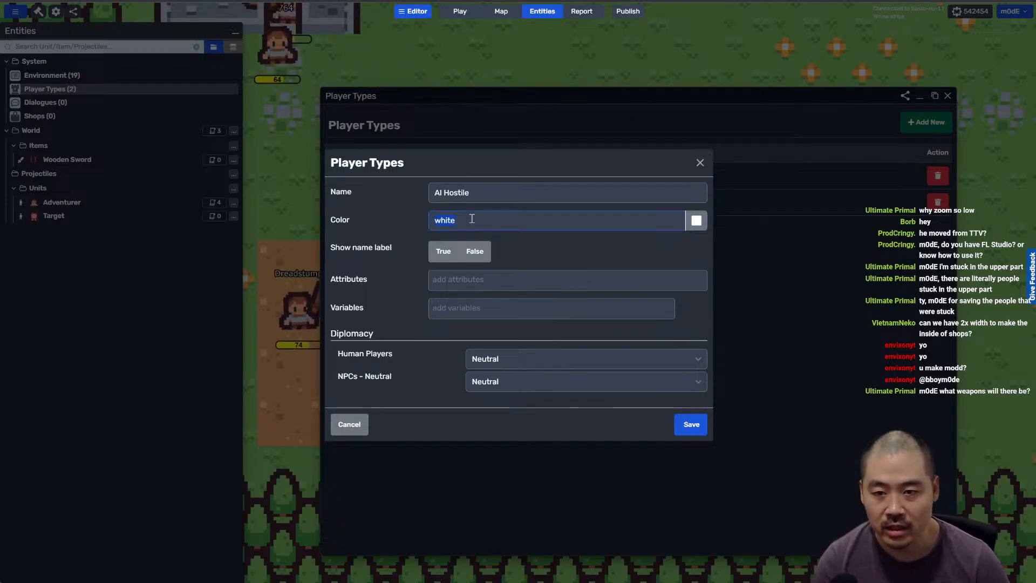
pyautogui.click(697, 221)
pyautogui.moveTo(660, 256); pyautogui.dragTo(717, 213)
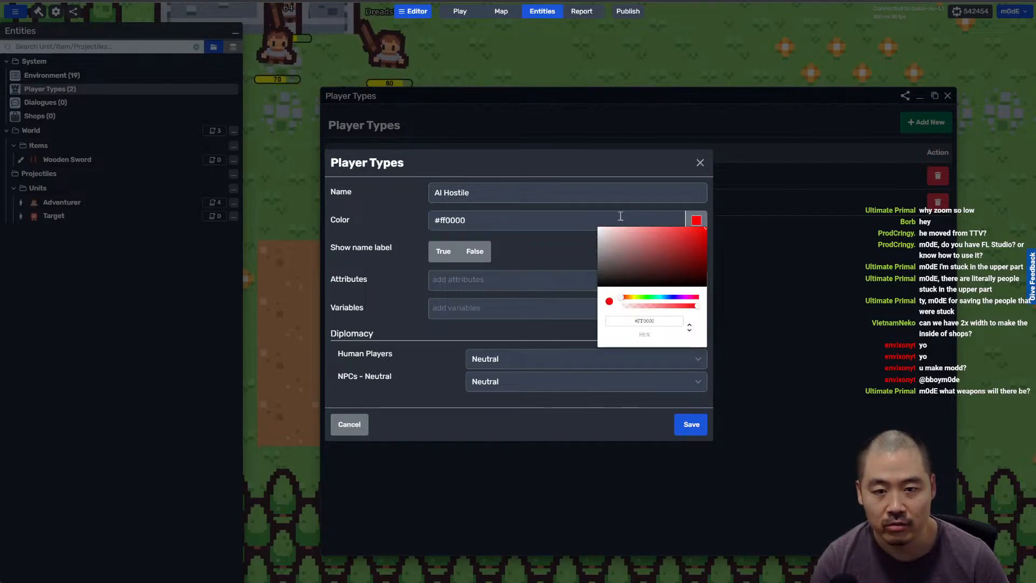
pyautogui.click(524, 254)
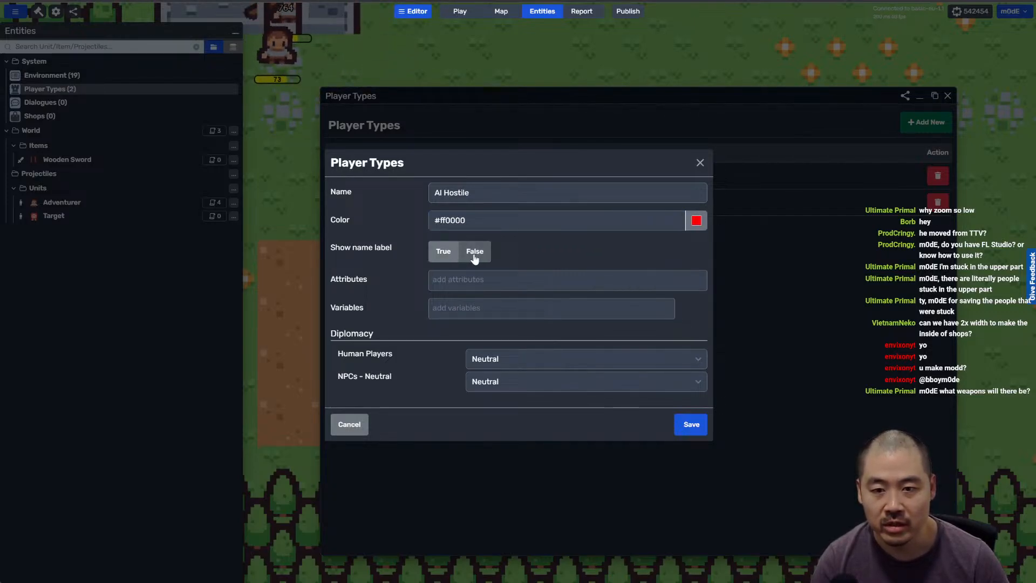
pyautogui.click(479, 276)
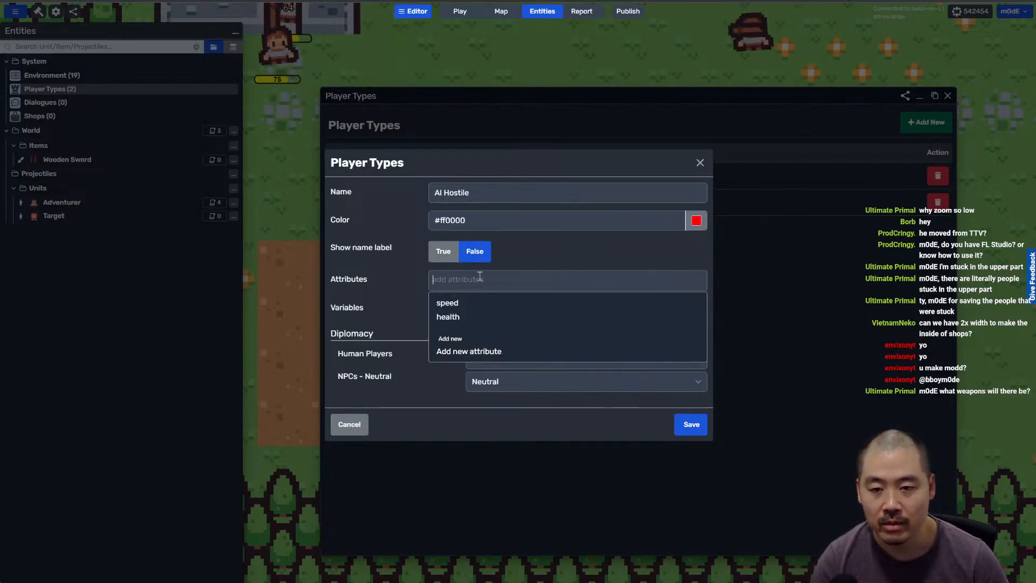
pyautogui.click(520, 249)
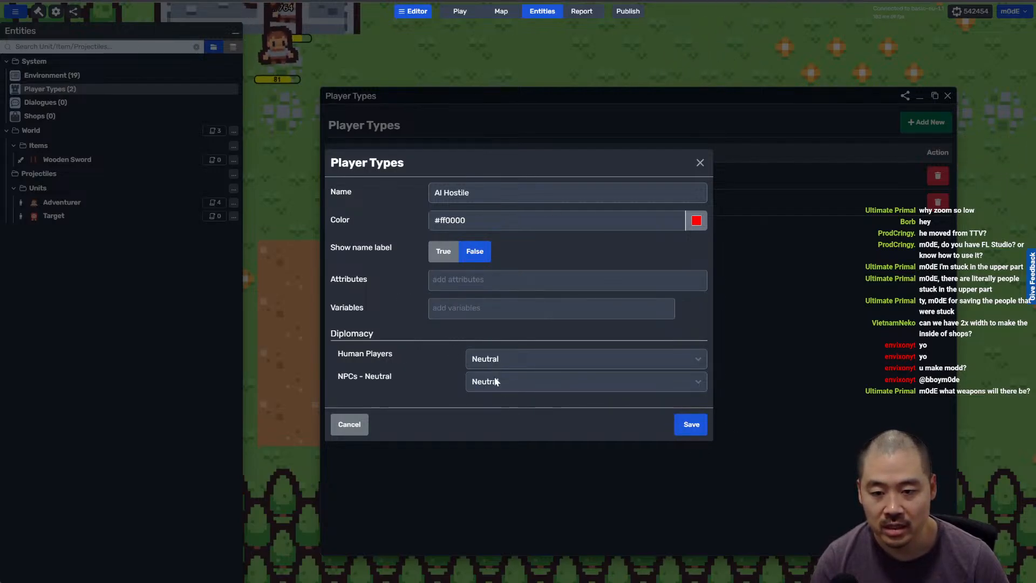
# Step: Make AI Hostile hostile toward Human Players, choose its diplomacy toward NPCs - Neutral, and save the player type
pyautogui.click(491, 394)
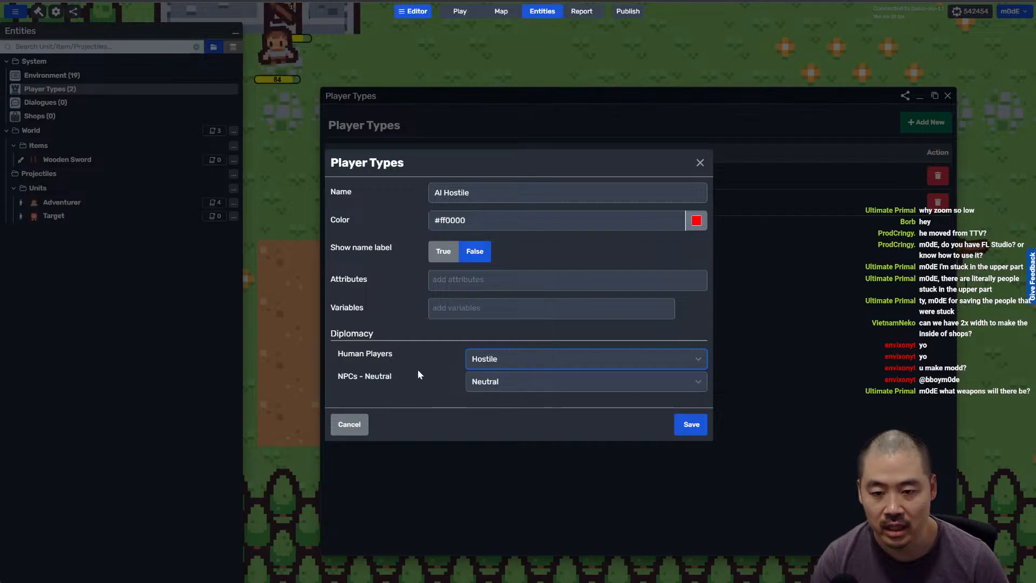
pyautogui.click(519, 418)
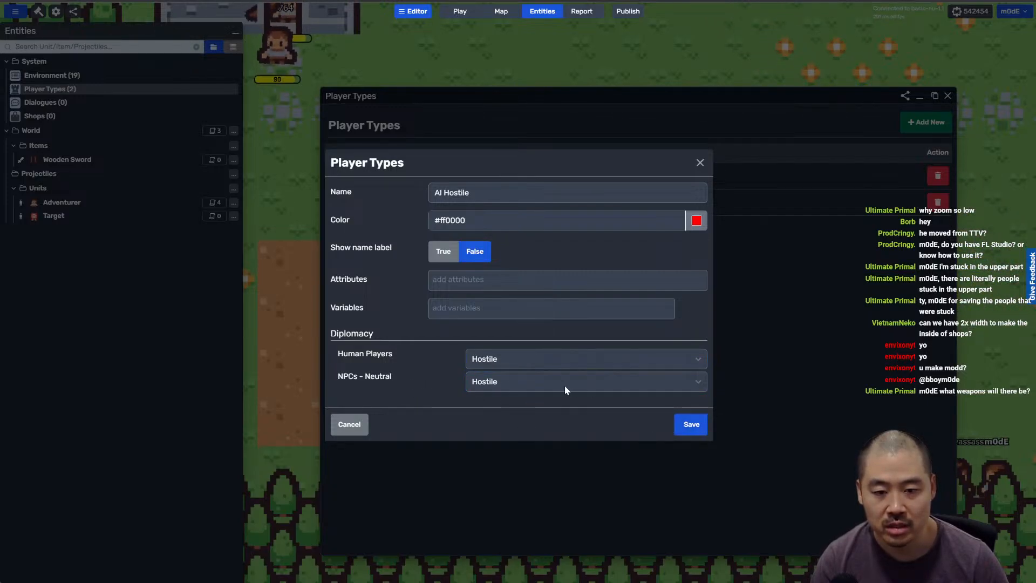
pyautogui.click(527, 400)
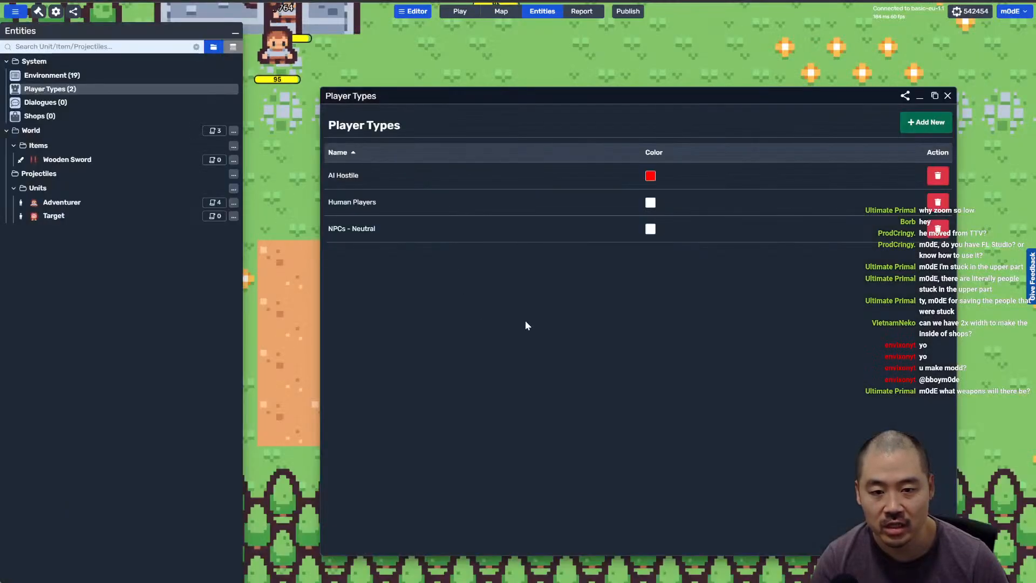
# Step: Rename the NPCs - Neutral player type as AI Neutral and check the player type assignment in the global initialize script
pyautogui.click(355, 234)
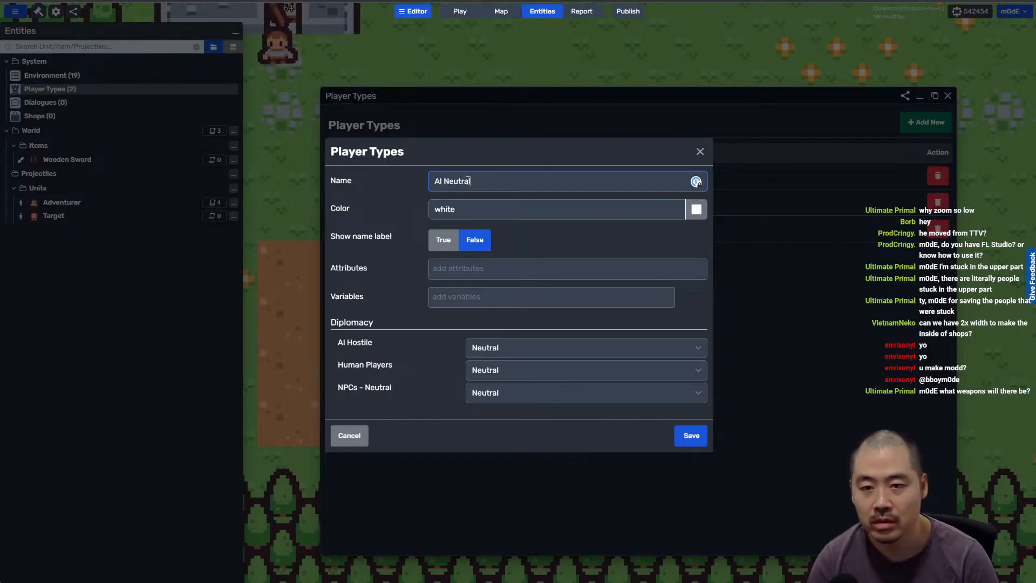
pyautogui.click(679, 436)
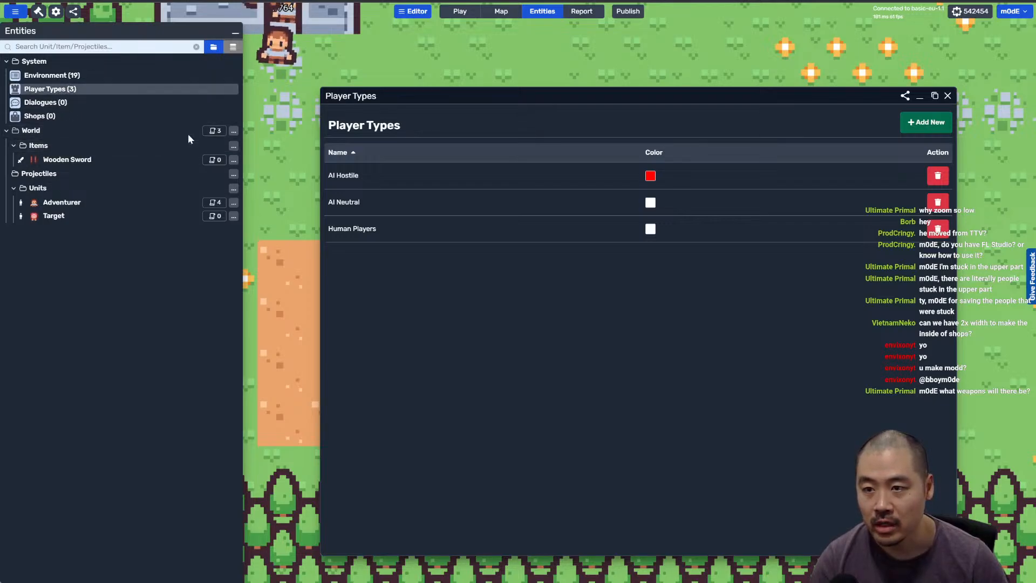
pyautogui.click(215, 132)
pyautogui.click(446, 142)
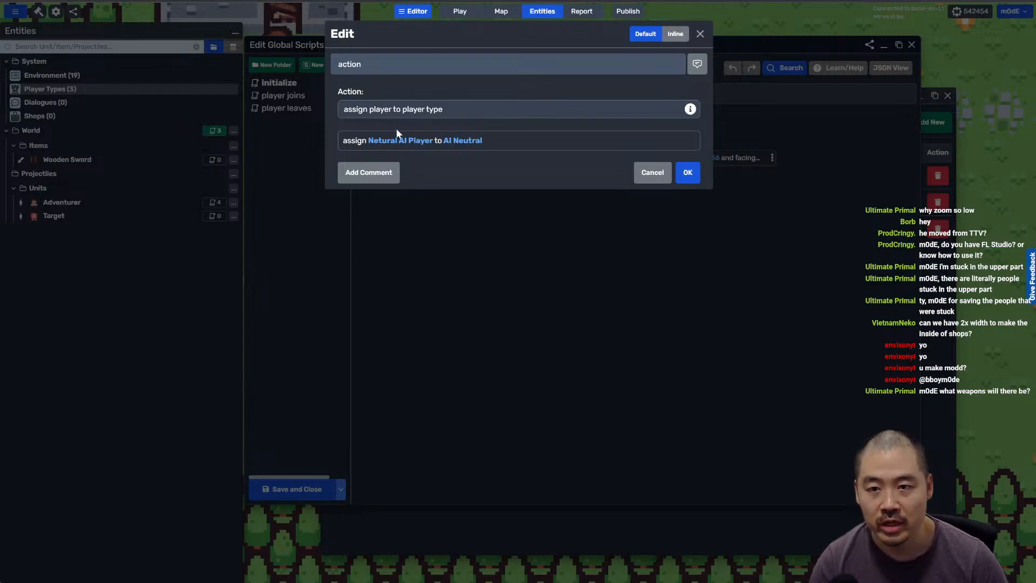
pyautogui.press('Escape')
# Step: Add a global player variable named AI Player (Hostile) with the value Computer 2 (AI)
pyautogui.click(161, 77)
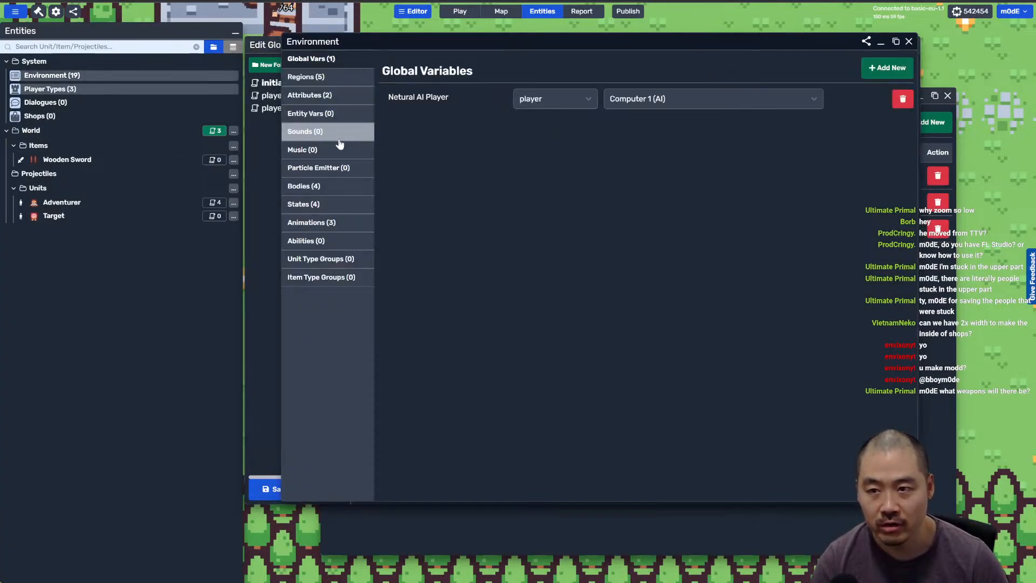
pyautogui.click(888, 68)
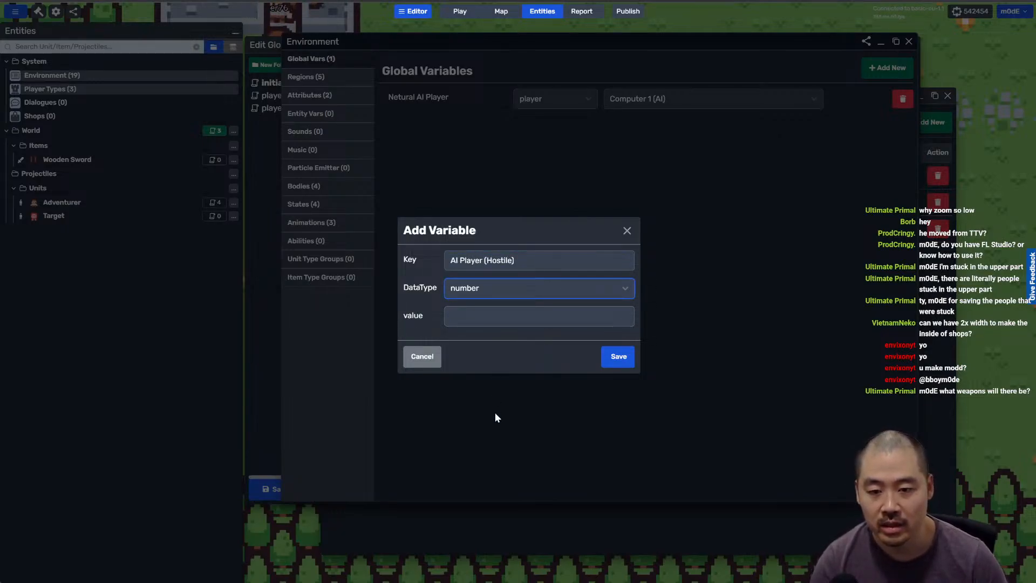
pyautogui.click(501, 390)
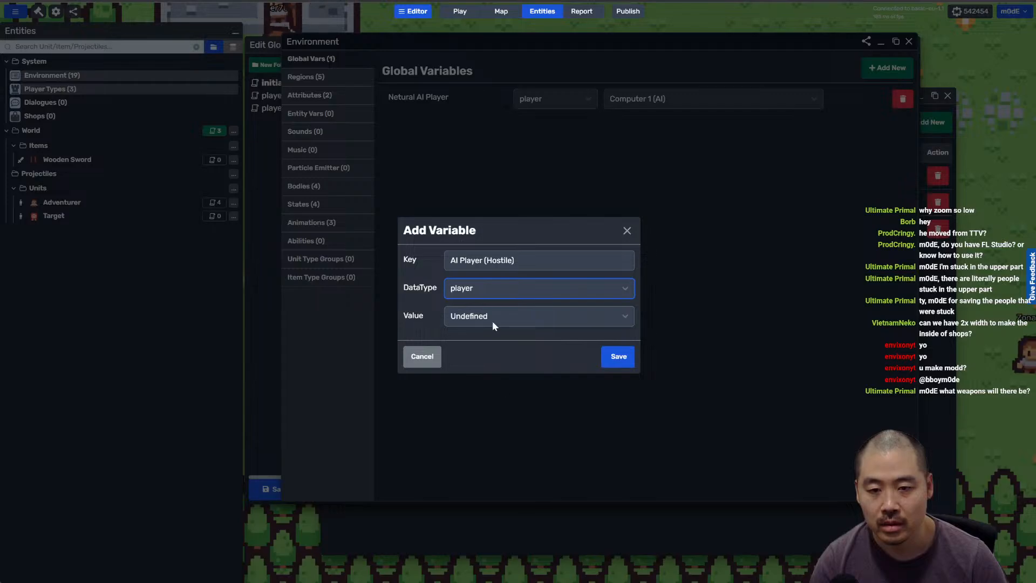
pyautogui.click(492, 321)
pyautogui.click(479, 351)
pyautogui.click(615, 356)
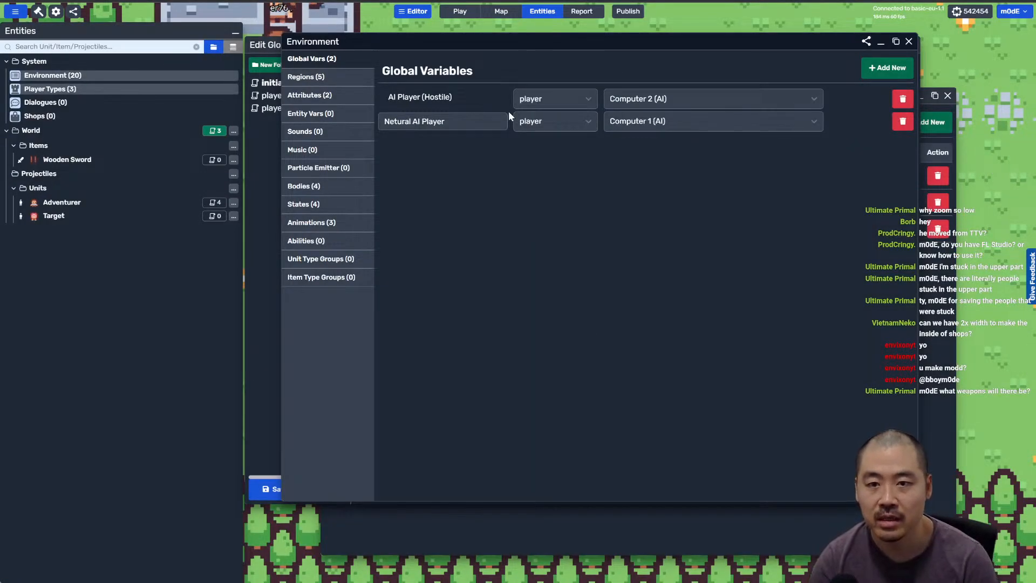
# Step: Rename the Netural AI Player global variable as AI Player (Neutral) and close the environment settings
pyautogui.tripleClick(466, 120)
pyautogui.write('AI')
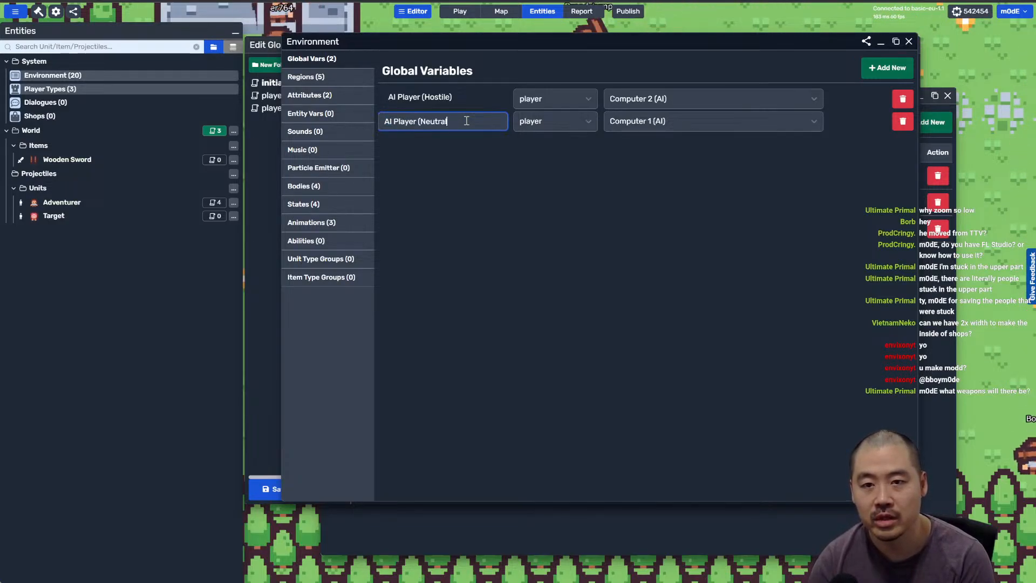
pyautogui.click(908, 42)
# Step: In the initialize script, set the AI Neutral assignment's player to the AI Player (Neutral) variable
pyautogui.click(281, 86)
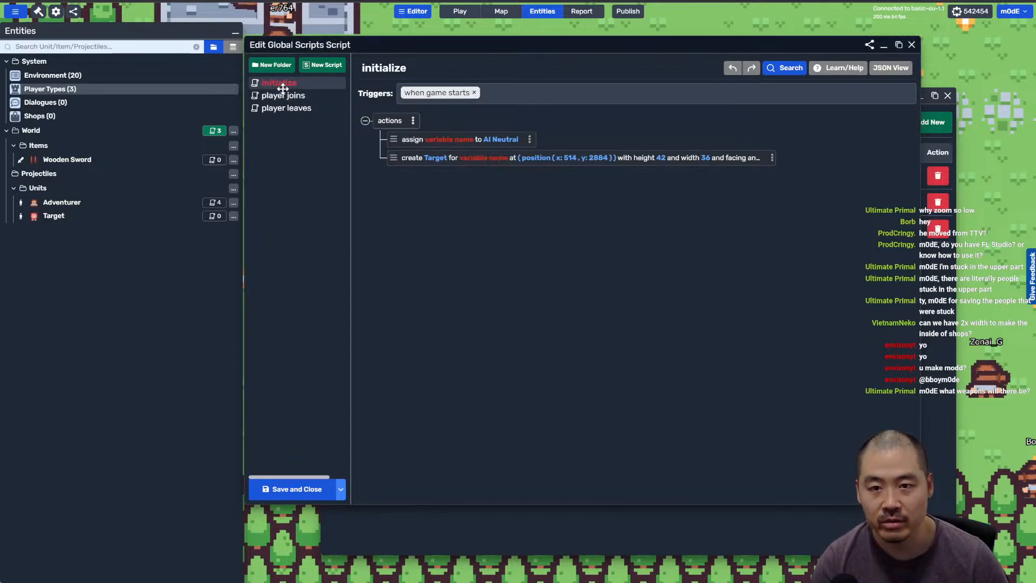
pyautogui.click(447, 142)
pyautogui.click(400, 143)
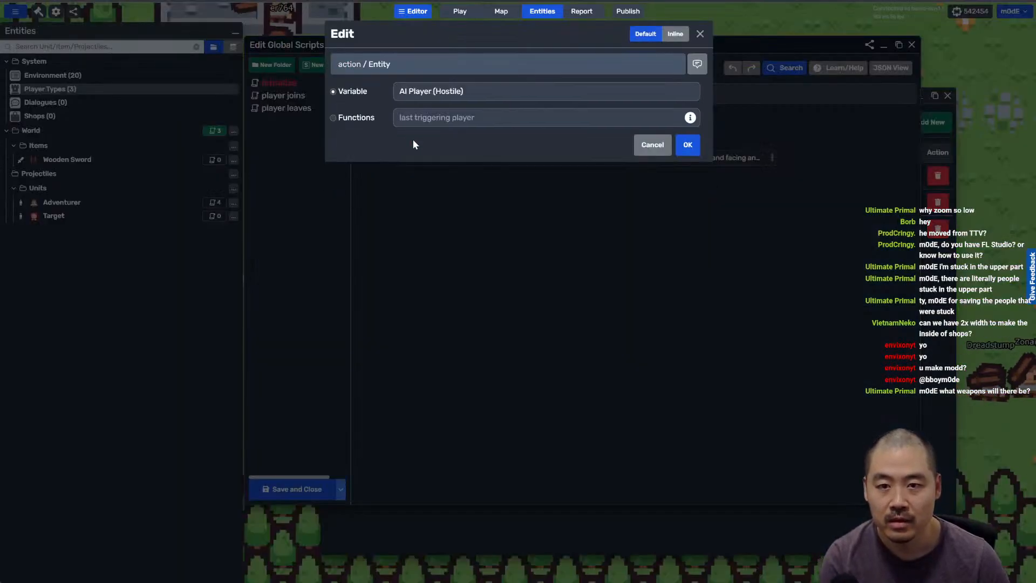
pyautogui.click(414, 91)
pyautogui.click(427, 114)
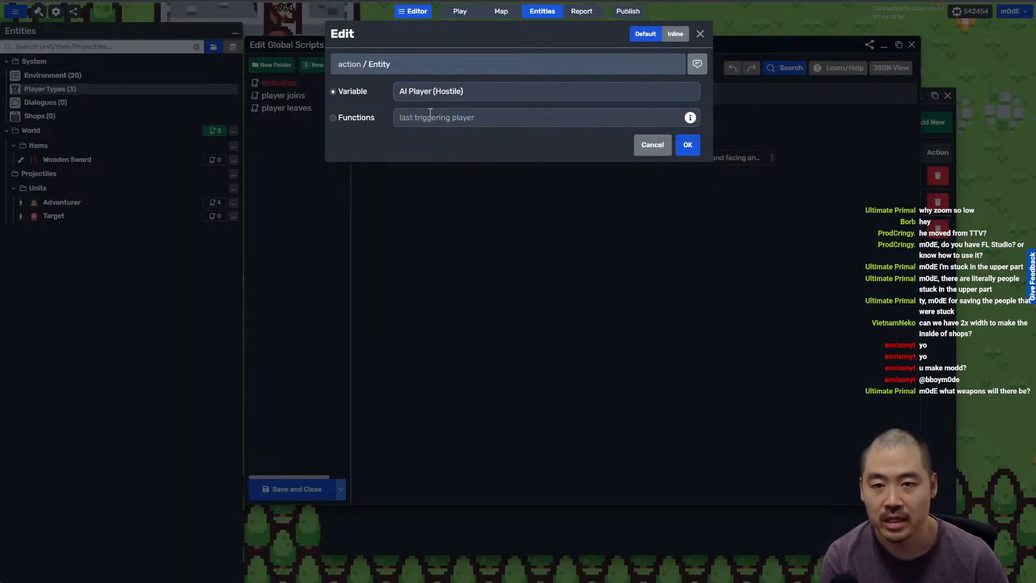
pyautogui.click(425, 91)
pyautogui.click(424, 129)
pyautogui.click(687, 172)
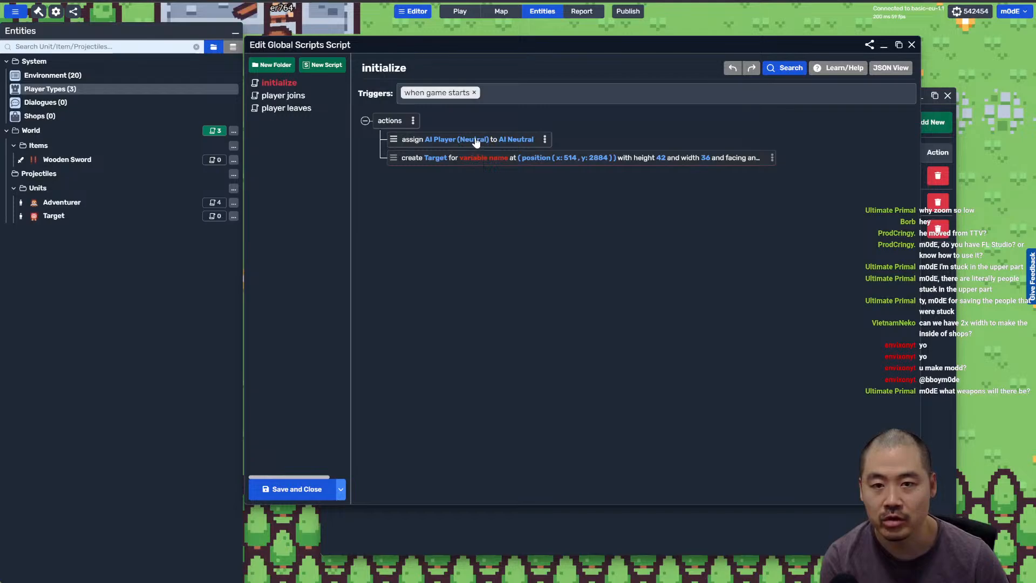
# Step: Duplicate the player type assignment in the initialize script and make the copy assign AI Player (Hostile) to AI Hostile
pyautogui.click(494, 158)
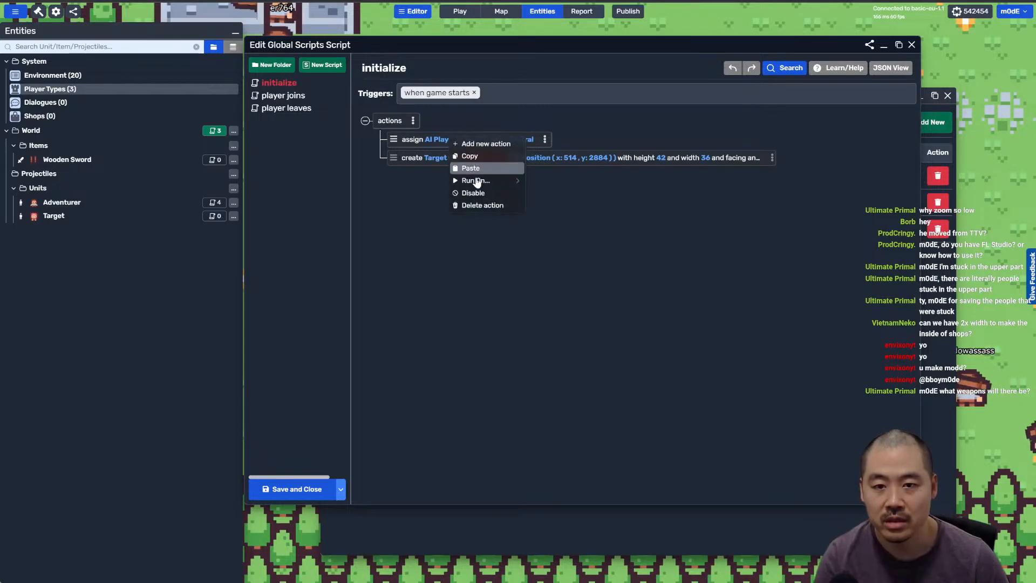
pyautogui.click(470, 168)
pyautogui.click(432, 157)
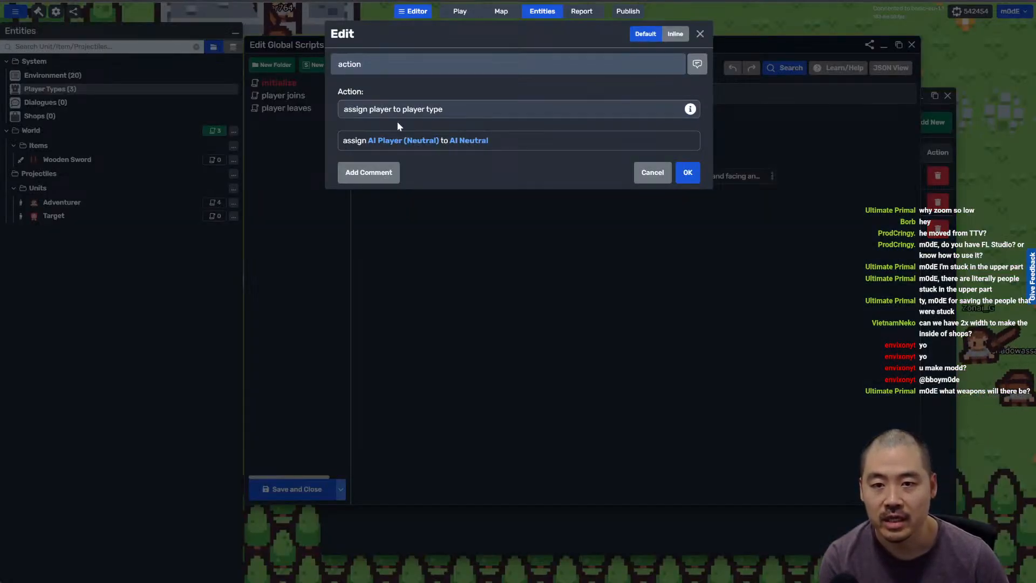
pyautogui.click(397, 142)
pyautogui.click(427, 91)
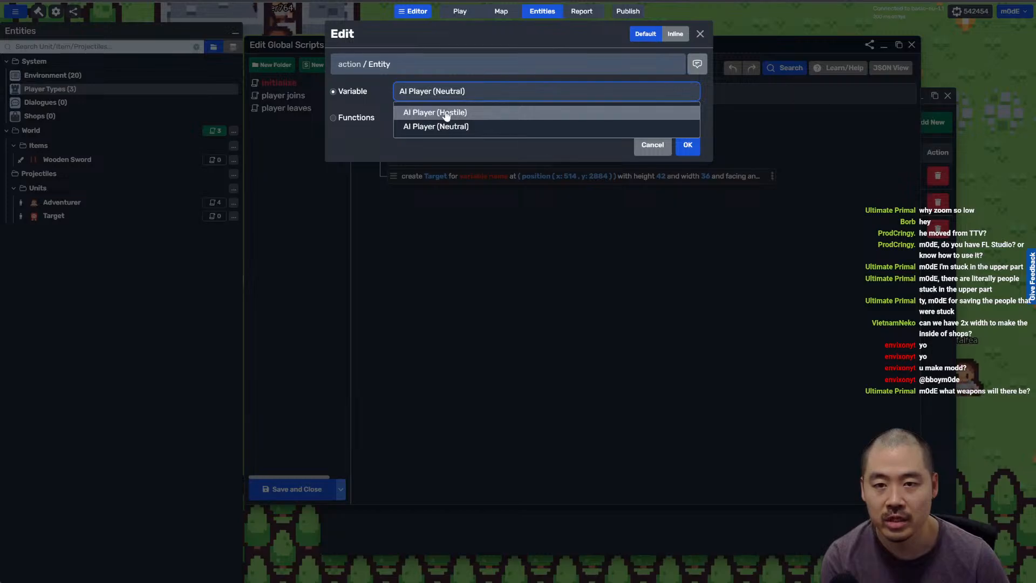
pyautogui.click(446, 113)
pyautogui.click(468, 140)
pyautogui.click(452, 92)
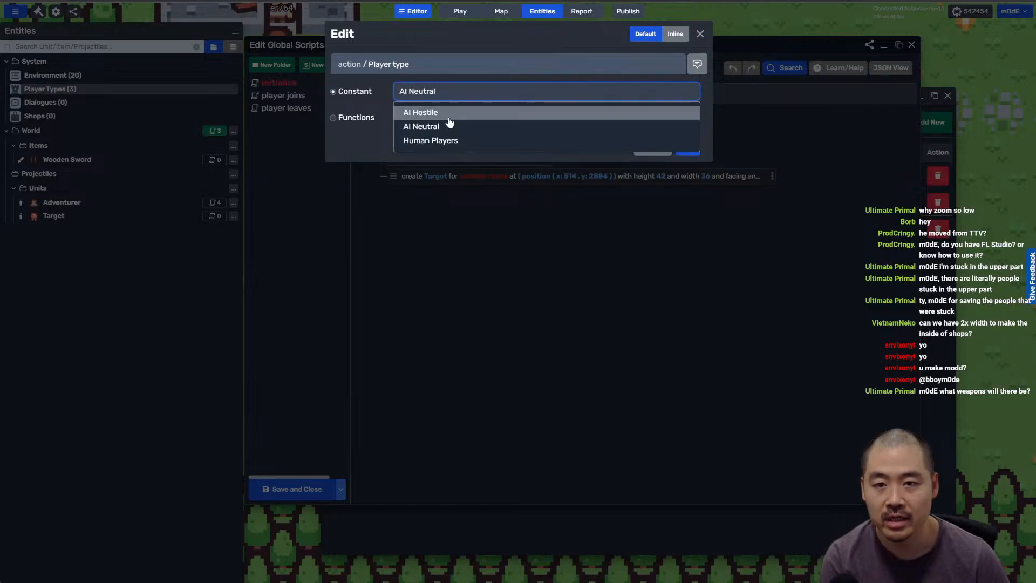
pyautogui.click(448, 117)
# Step: Make AI Player (Hostile) the owner of the Target created in the initialize script, then save the script and close the player types
pyautogui.click(473, 179)
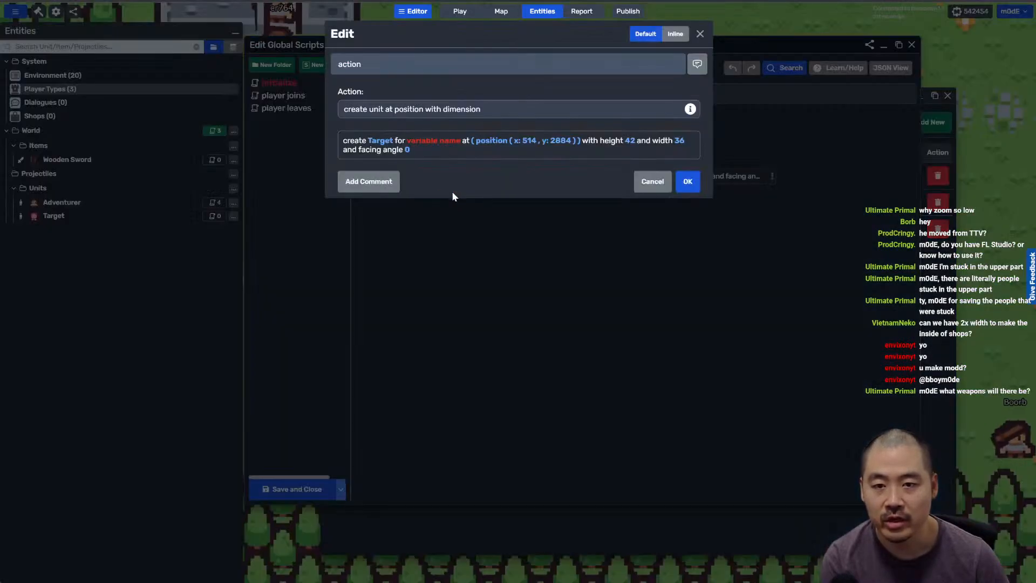
pyautogui.click(415, 142)
pyautogui.click(430, 91)
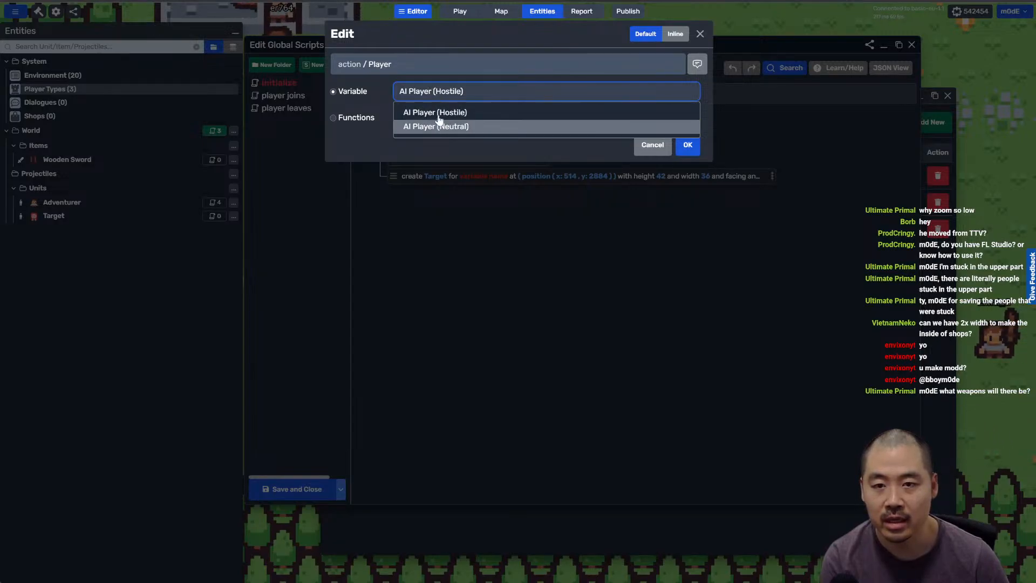
pyautogui.click(438, 113)
pyautogui.press('Return')
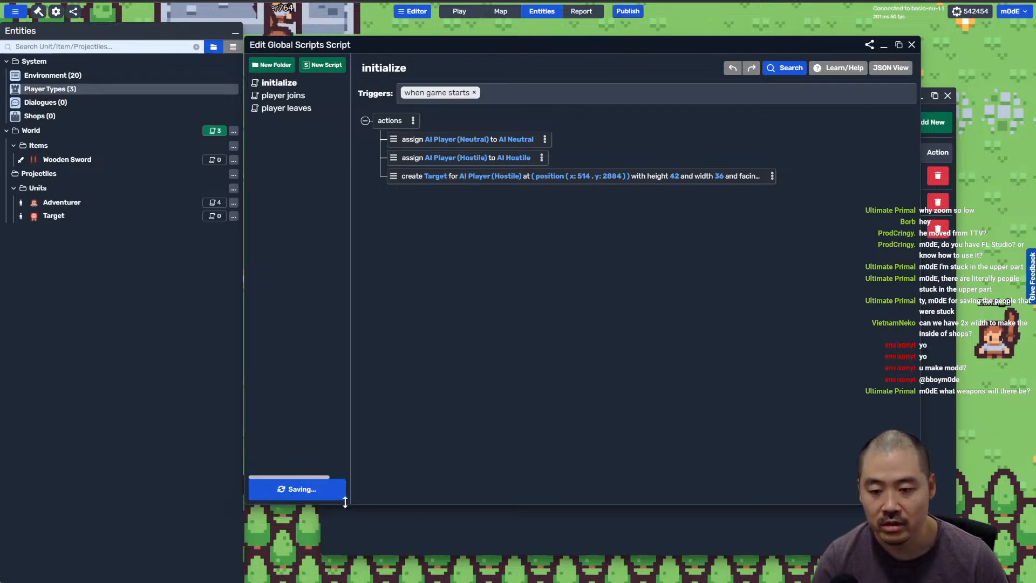
pyautogui.click(945, 97)
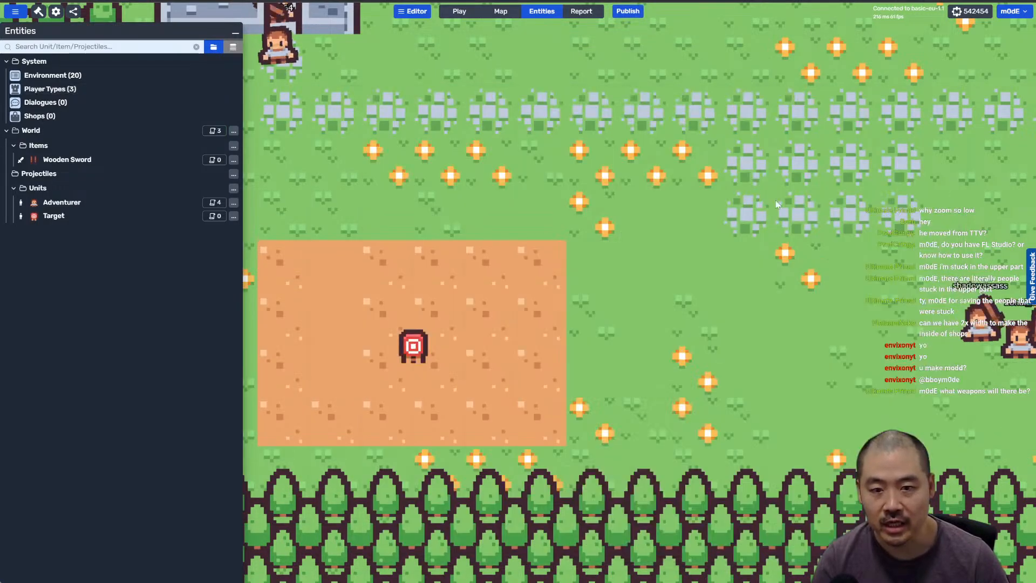
# Step: Announce "republishing" in the game's server chat and republish the game
pyautogui.click(459, 11)
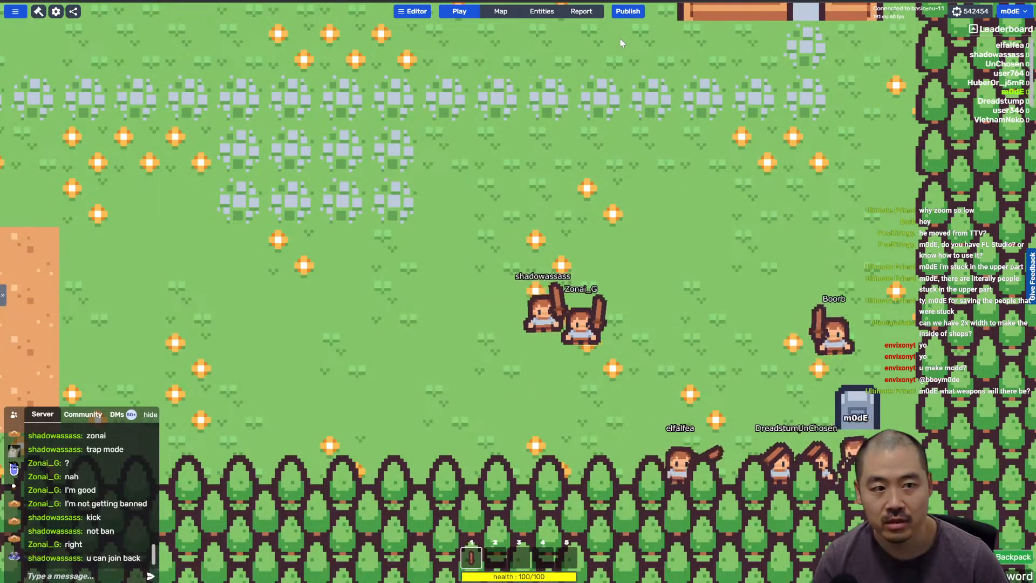
pyautogui.write('republishing')
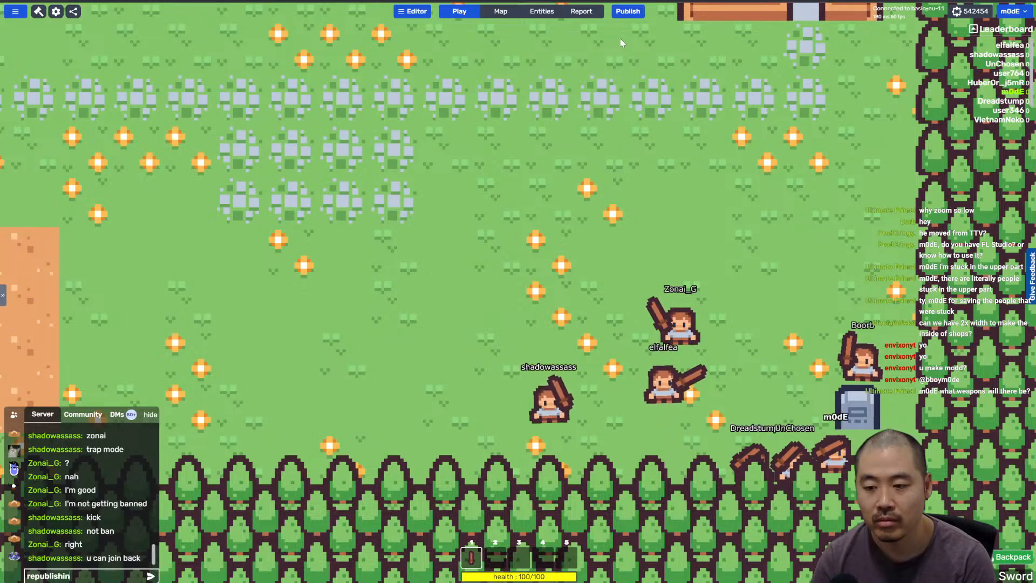
pyautogui.press('Return')
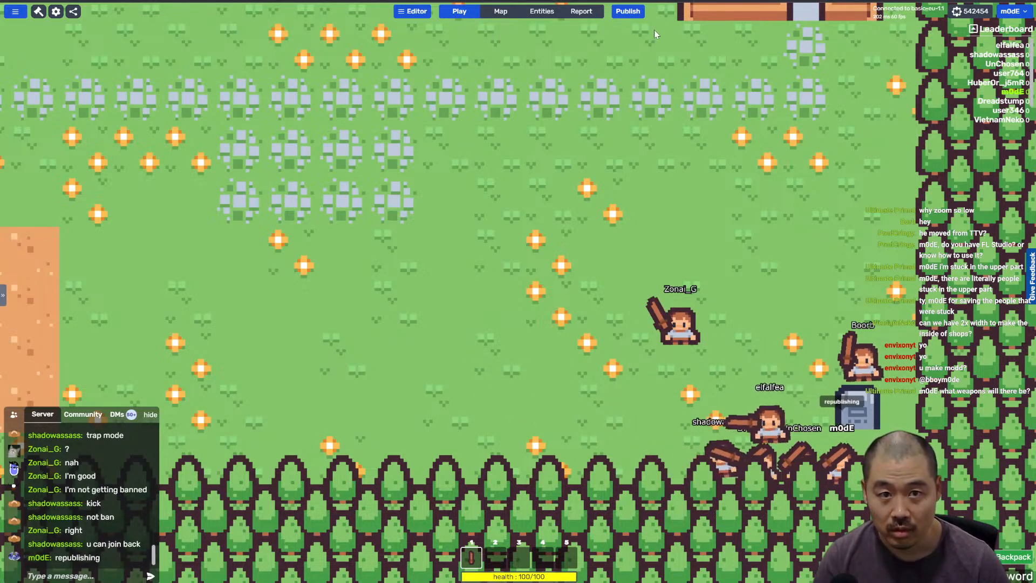
pyautogui.click(628, 11)
pyautogui.click(656, 391)
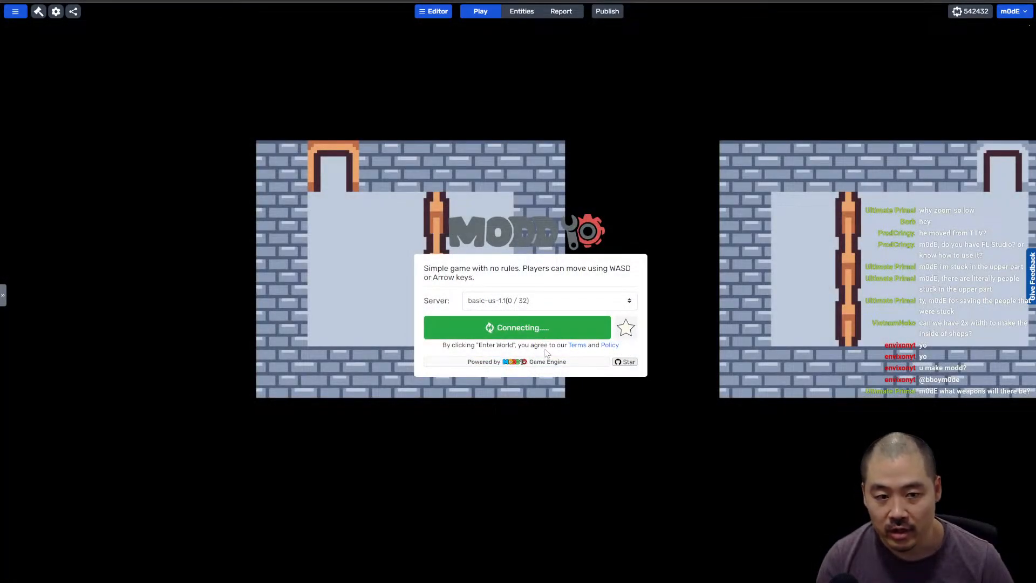
# Step: Walk the character to the Target on the orange dirt patch to test the hostile ownership
pyautogui.press('w')
pyautogui.press('a')
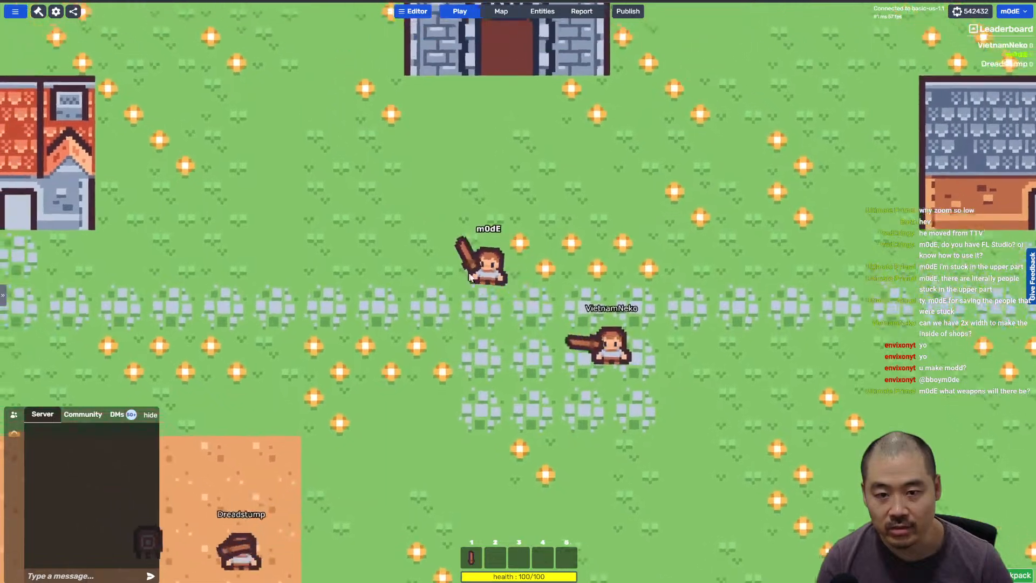
pyautogui.press('s')
pyautogui.press('s')
pyautogui.press('a')
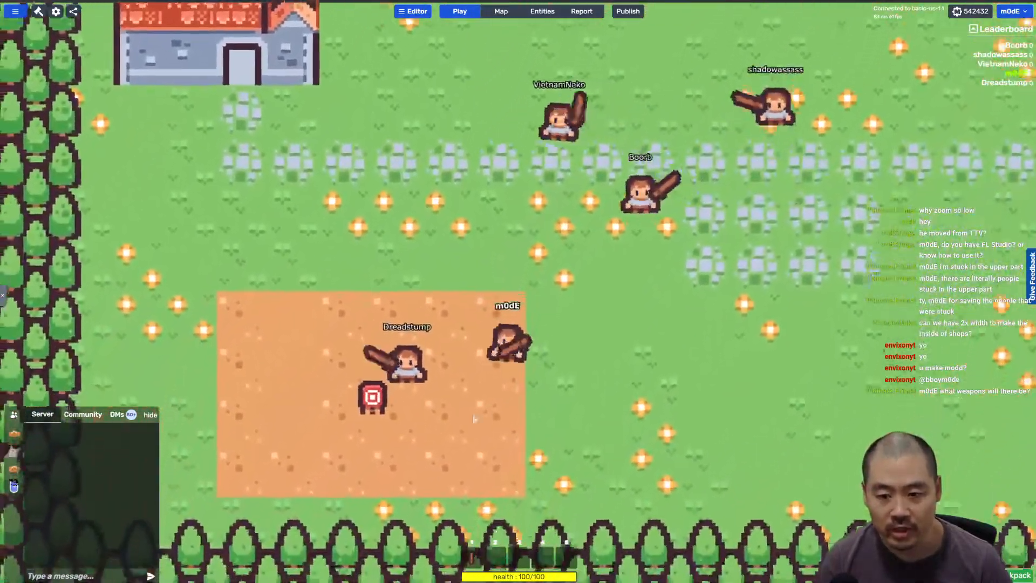
pyautogui.press('a')
pyautogui.press('w')
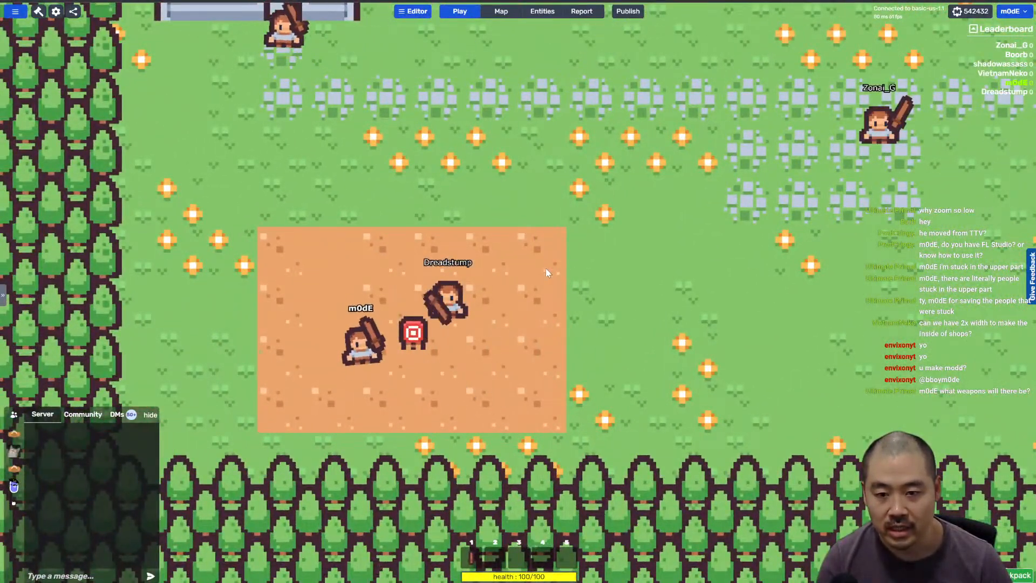
# Step: Set the Human Players diplomacy toward AI Hostile to Hostile and save the player type
pyautogui.click(536, 13)
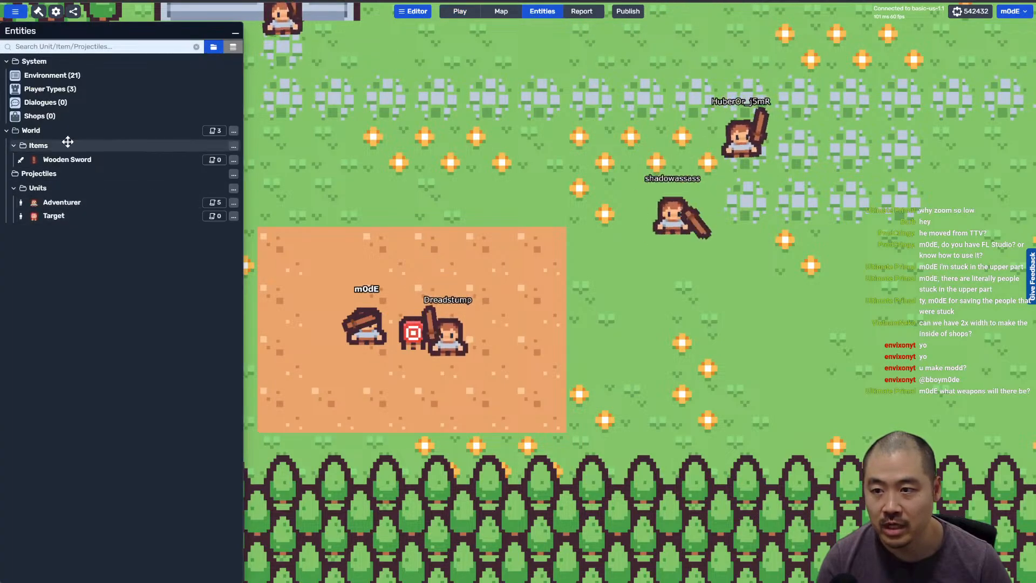
pyautogui.click(85, 90)
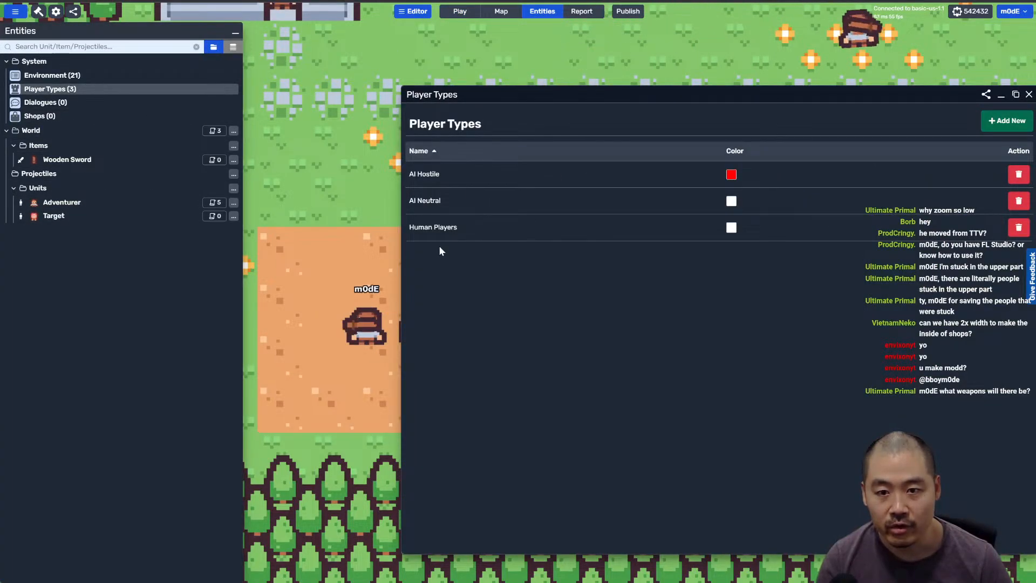
pyautogui.click(440, 231)
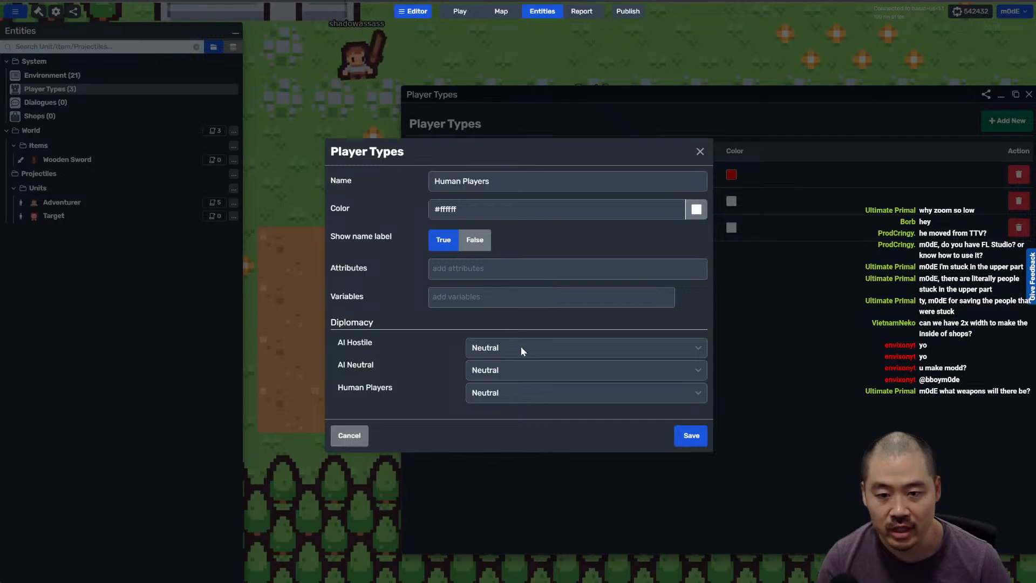
pyautogui.click(512, 384)
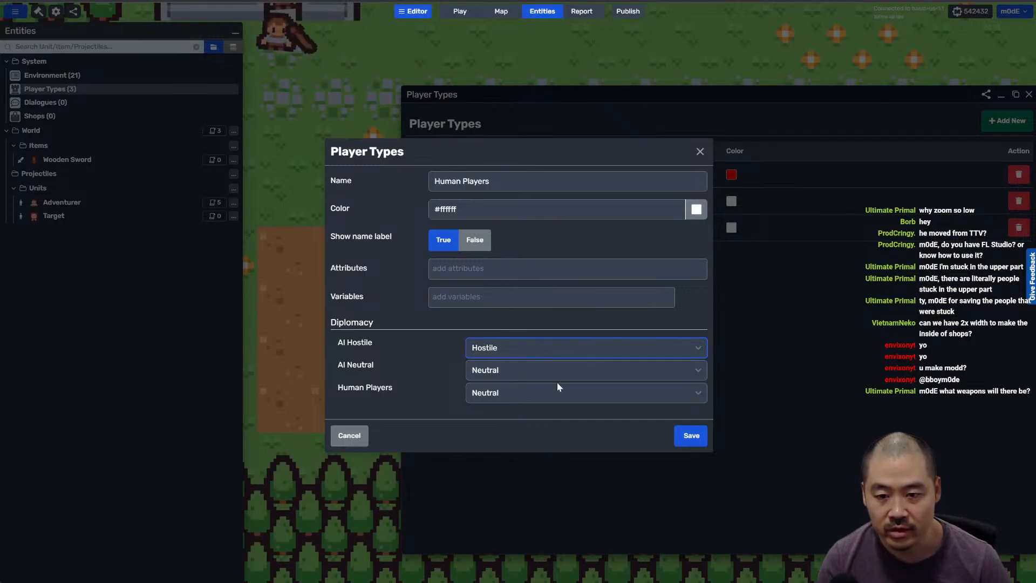
pyautogui.click(691, 435)
pyautogui.click(1028, 94)
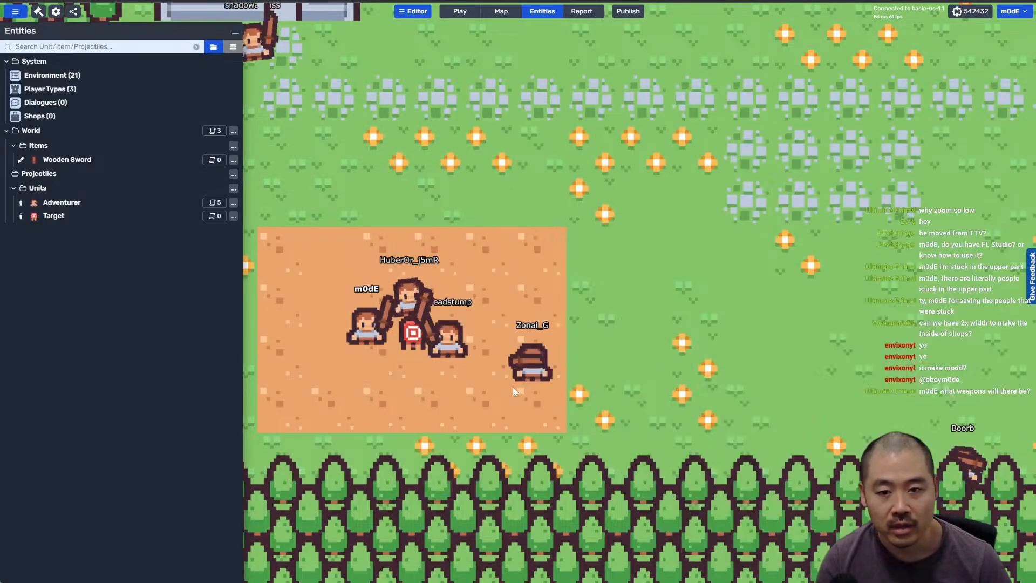
# Step: Republish the game with the new diplomacy setting and rejoin it
pyautogui.click(460, 11)
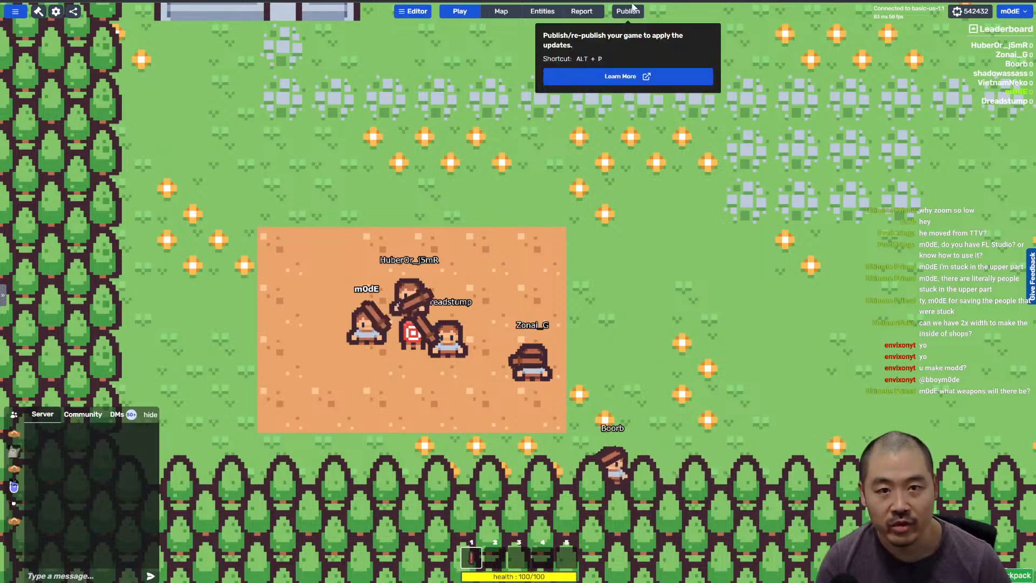
pyautogui.click(628, 11)
pyautogui.click(682, 396)
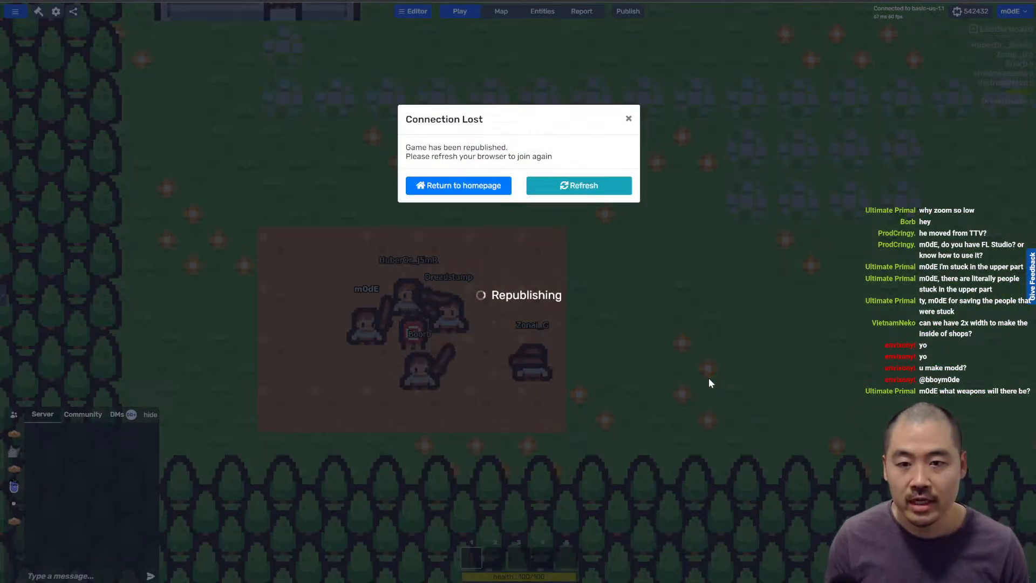
pyautogui.click(709, 379)
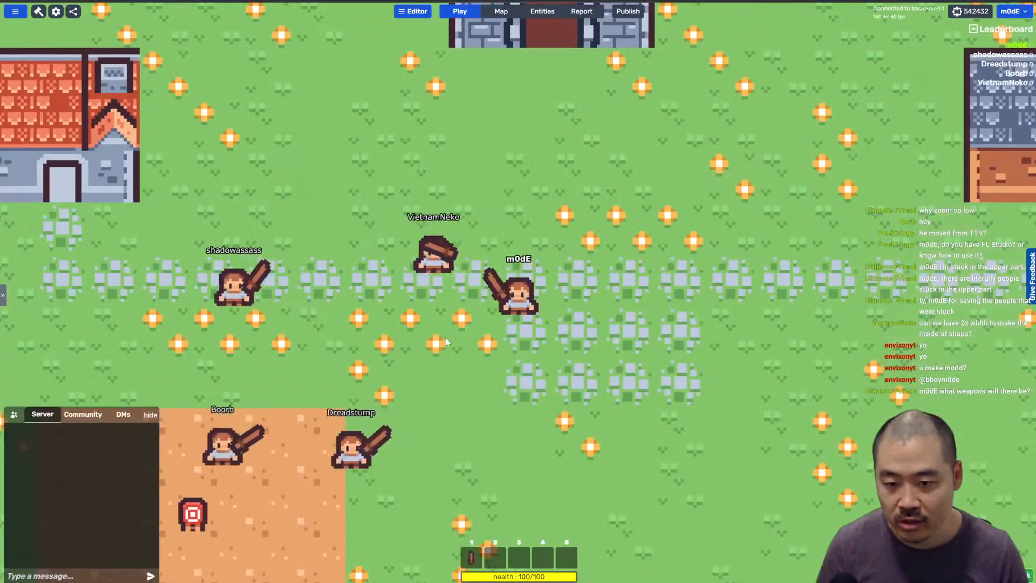
# Step: Walk to the Target and move around it with the Wooden Sword to test how it reacts to hits from different sides
pyautogui.press('s')
pyautogui.press('a')
pyautogui.press('s')
pyautogui.press('a')
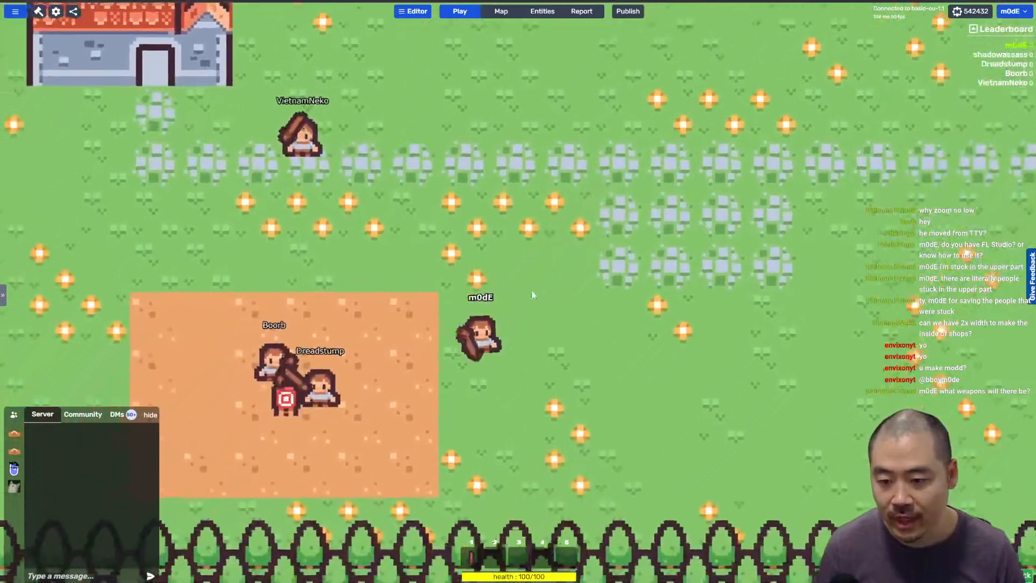
pyautogui.press('w')
pyautogui.press('a')
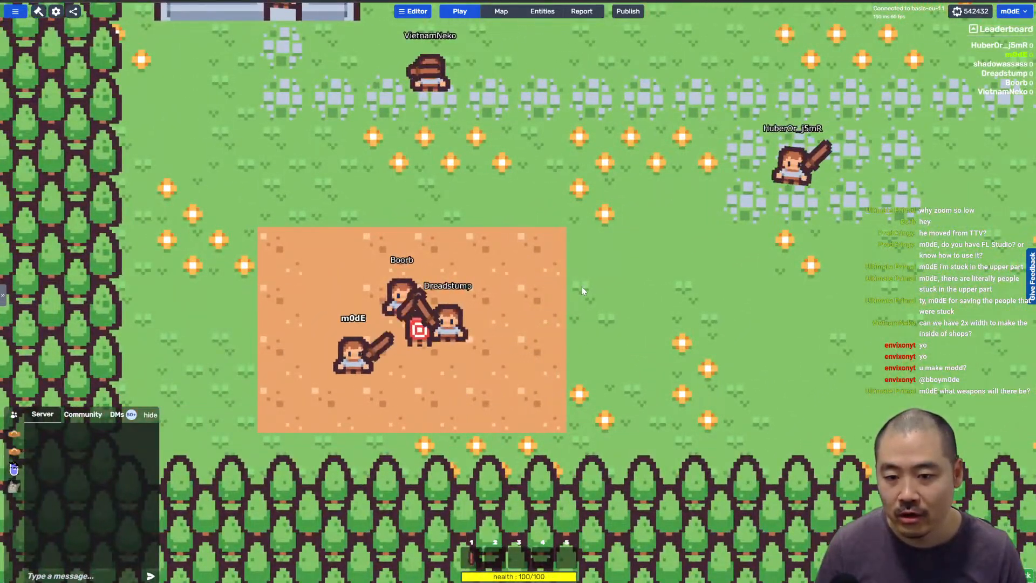
pyautogui.press('w')
pyautogui.press('d')
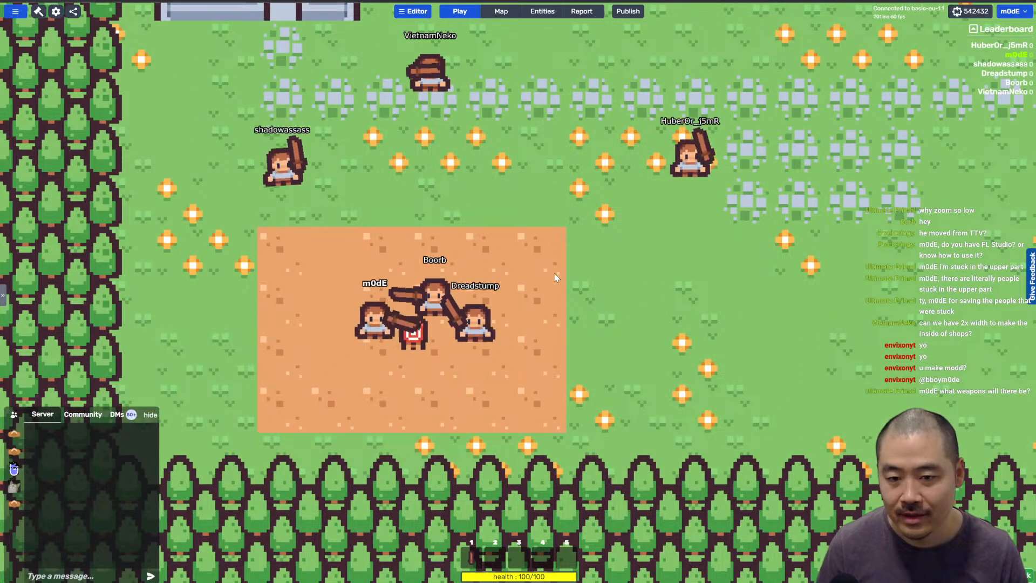
pyautogui.press('a')
pyautogui.press('s')
pyautogui.press('d')
pyautogui.press('s')
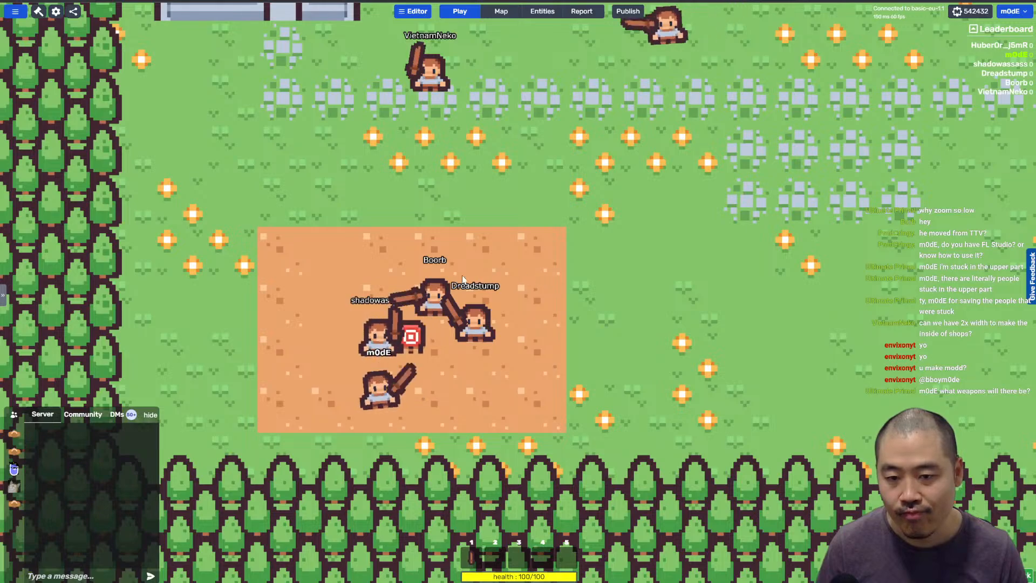
pyautogui.press('d')
pyautogui.press('w')
pyautogui.click(357, 277)
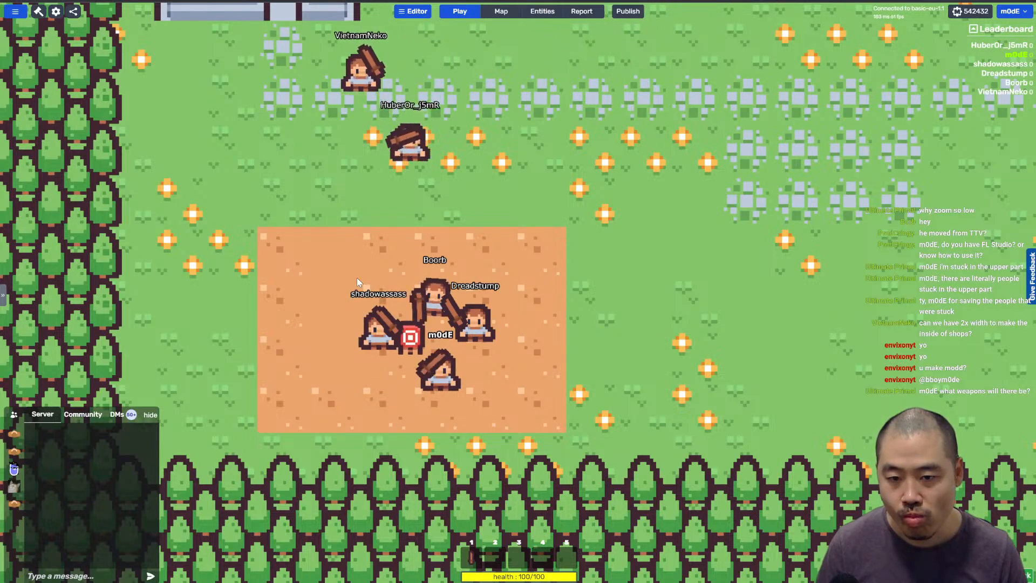
pyautogui.press('d')
pyautogui.press('w')
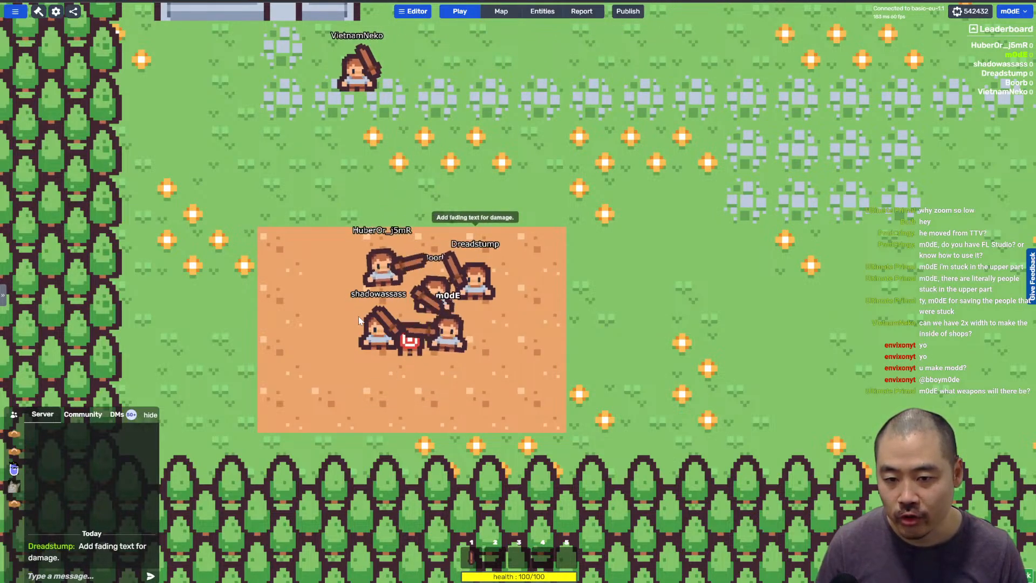
pyautogui.press('s')
pyautogui.press('a')
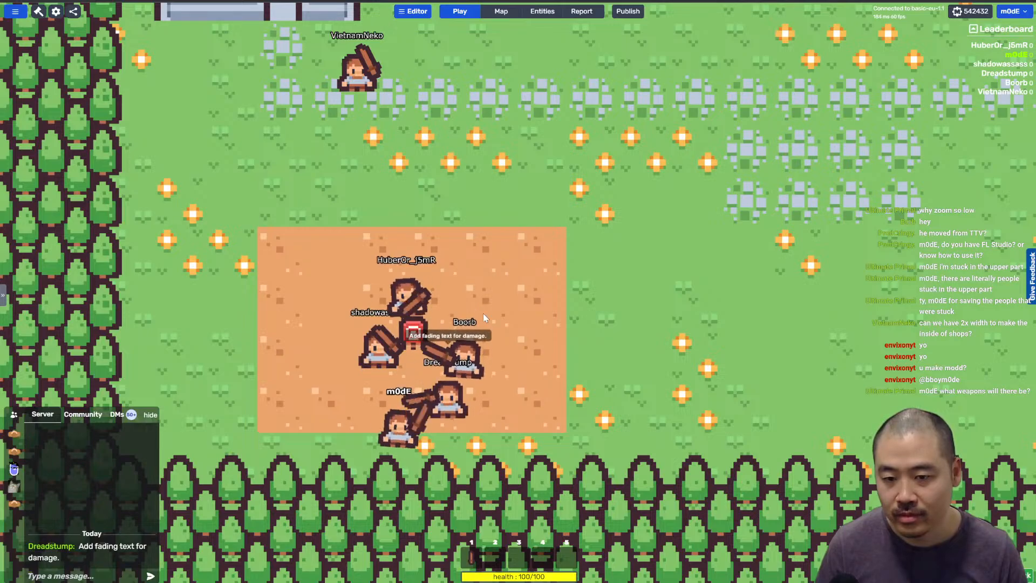
# Step: Circle the Target on the orange dirt patch to examine how it reacts to Wooden Sword hits
pyautogui.press('w')
pyautogui.press('d')
pyautogui.press('w')
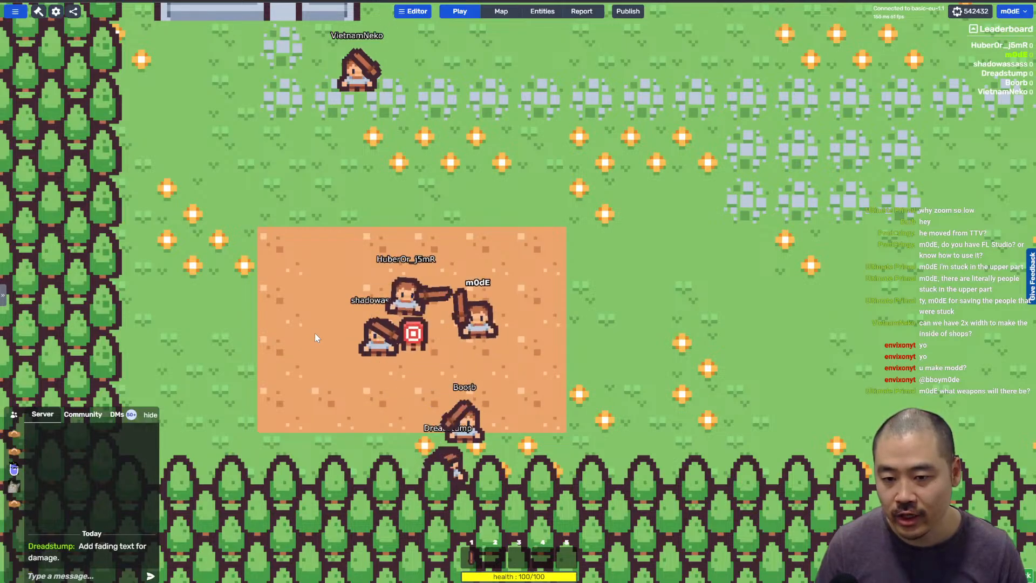
pyautogui.press('s')
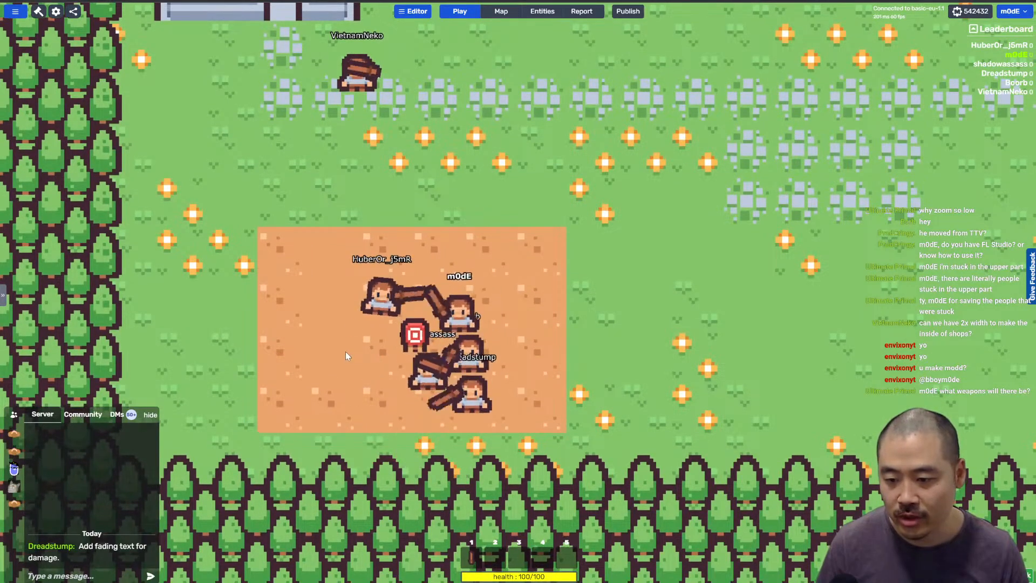
pyautogui.press('w')
pyautogui.press('a')
pyautogui.press('s')
pyautogui.press('d')
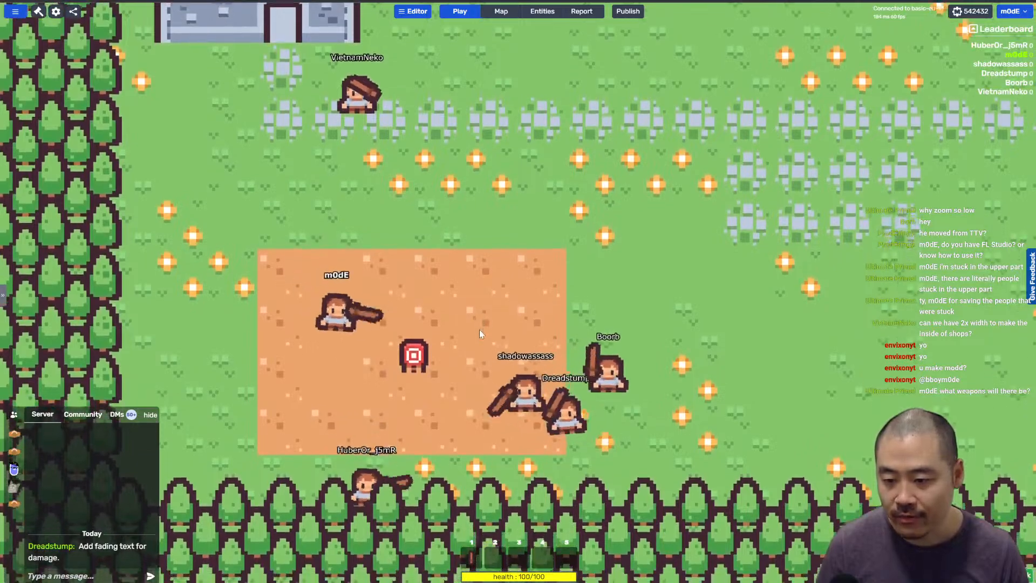
pyautogui.click(480, 330)
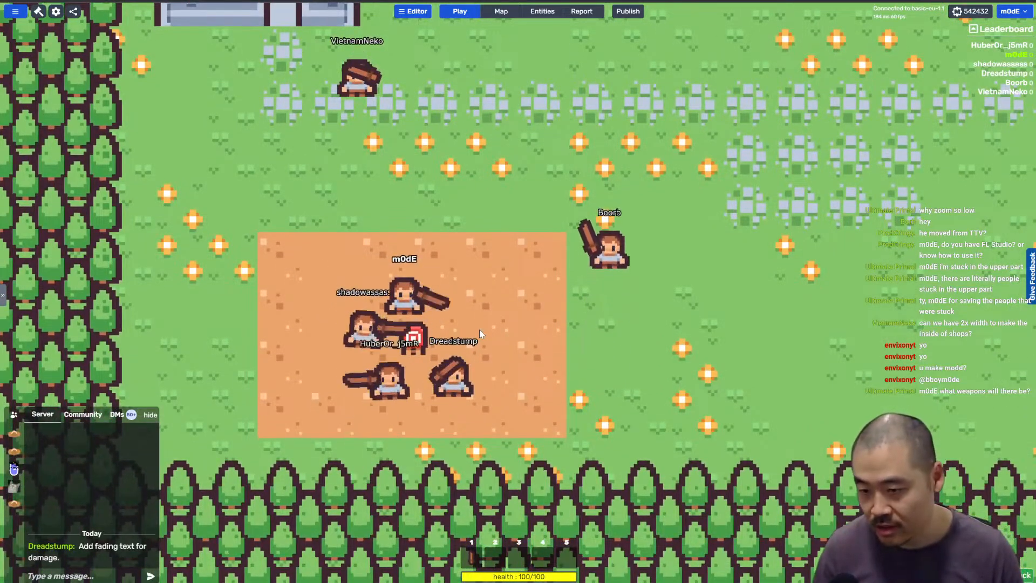
# Step: Send the message "are you watching my stream?" in the game chat
pyautogui.press('a')
pyautogui.write('a')
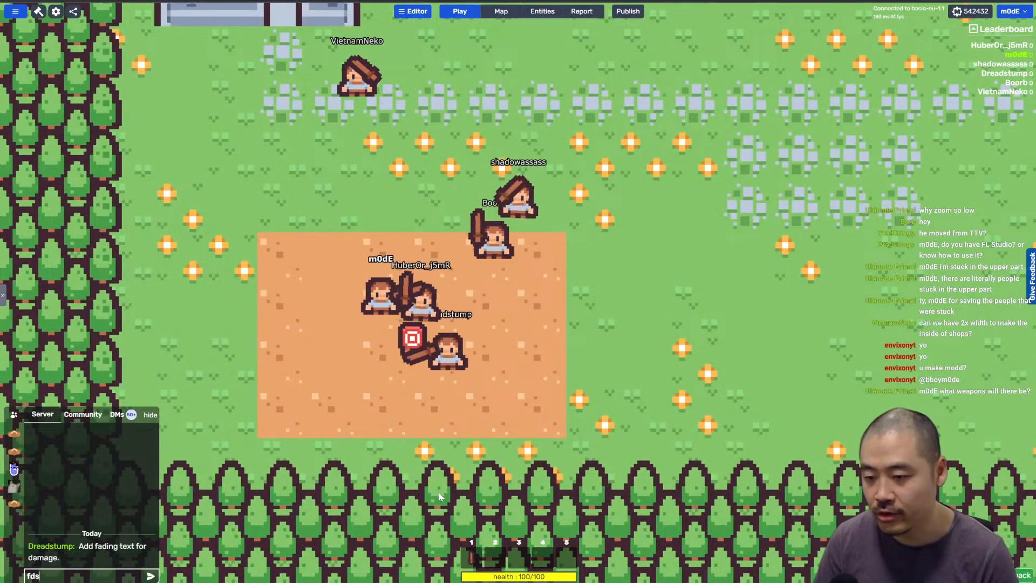
pyautogui.write('are you watch')
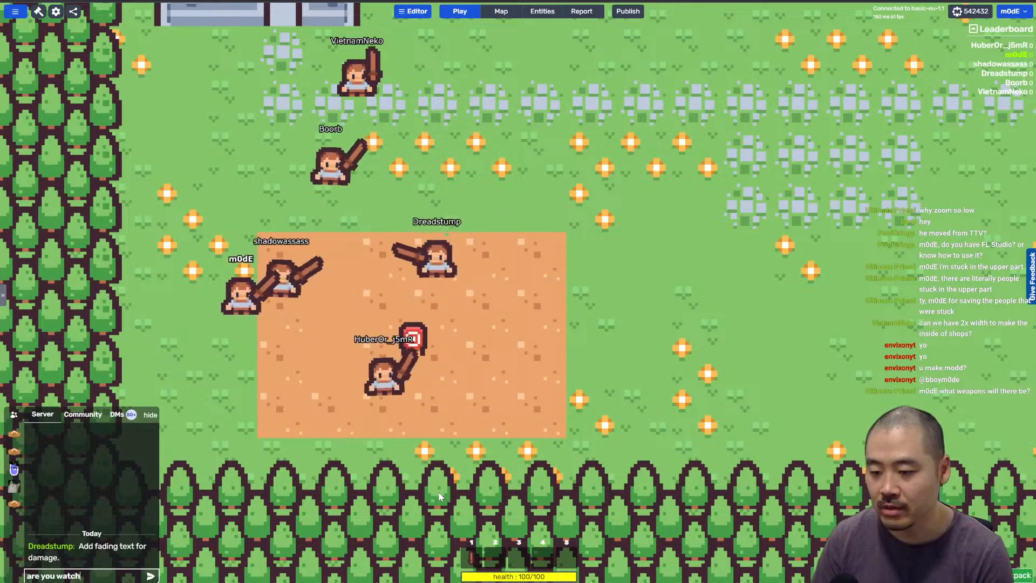
pyautogui.write('ing my stream?')
pyautogui.press('Return')
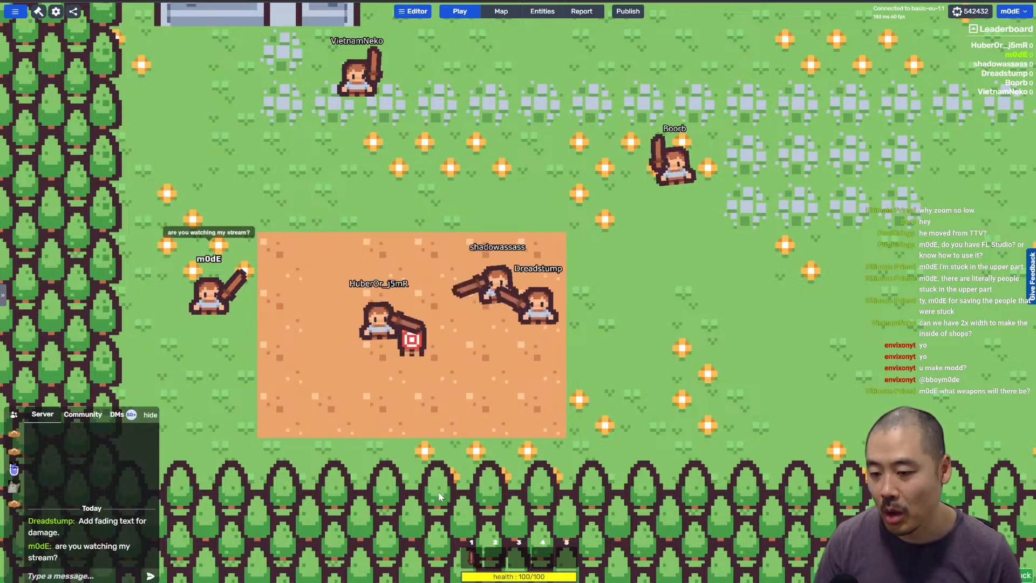
# Step: Walk across the dirt patch and send the chat message "send me messages there"
pyautogui.press('w')
pyautogui.press('d')
pyautogui.press('s')
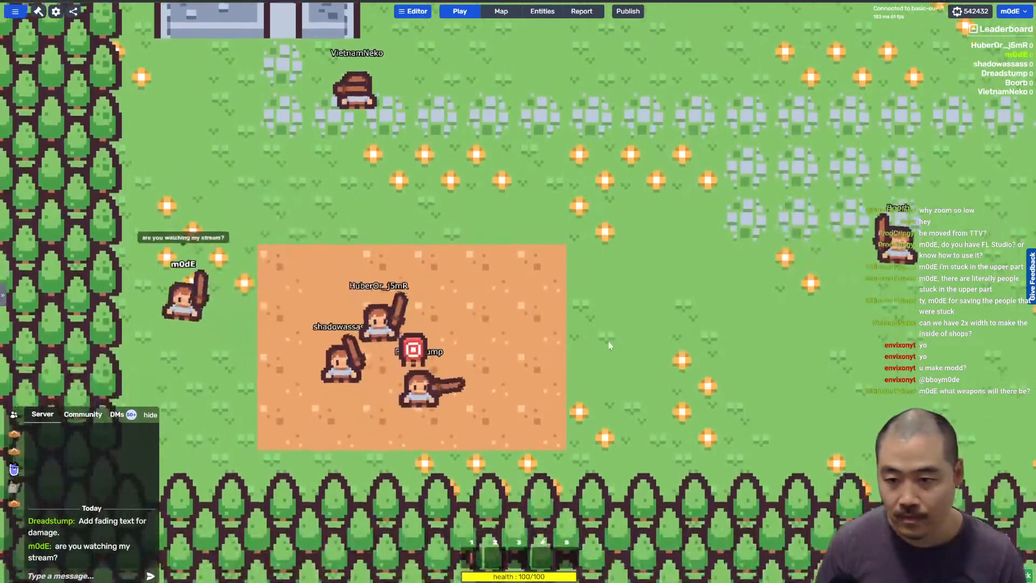
pyautogui.press('d')
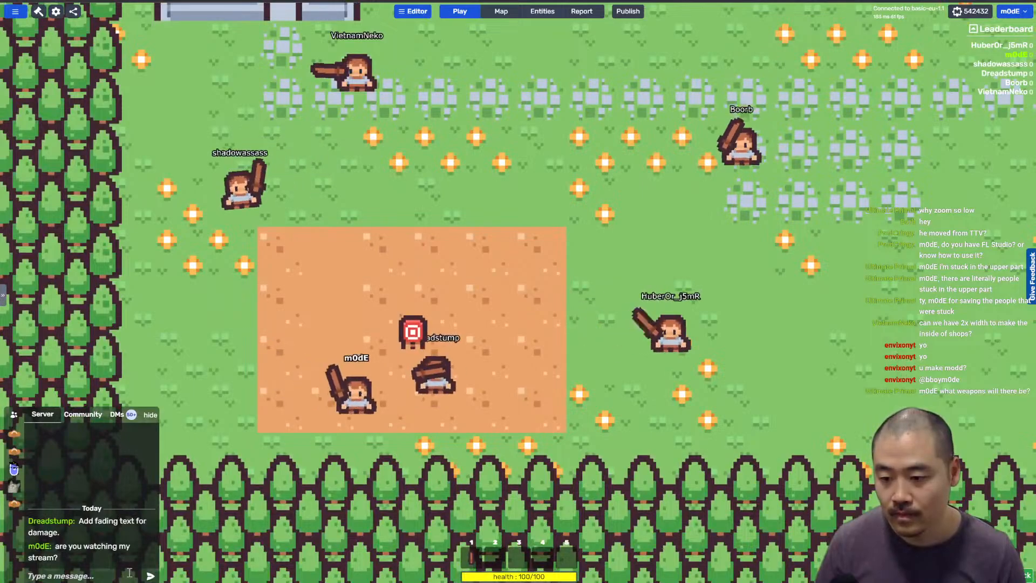
pyautogui.press('w')
pyautogui.press('a')
pyautogui.click(114, 576)
pyautogui.write('send me')
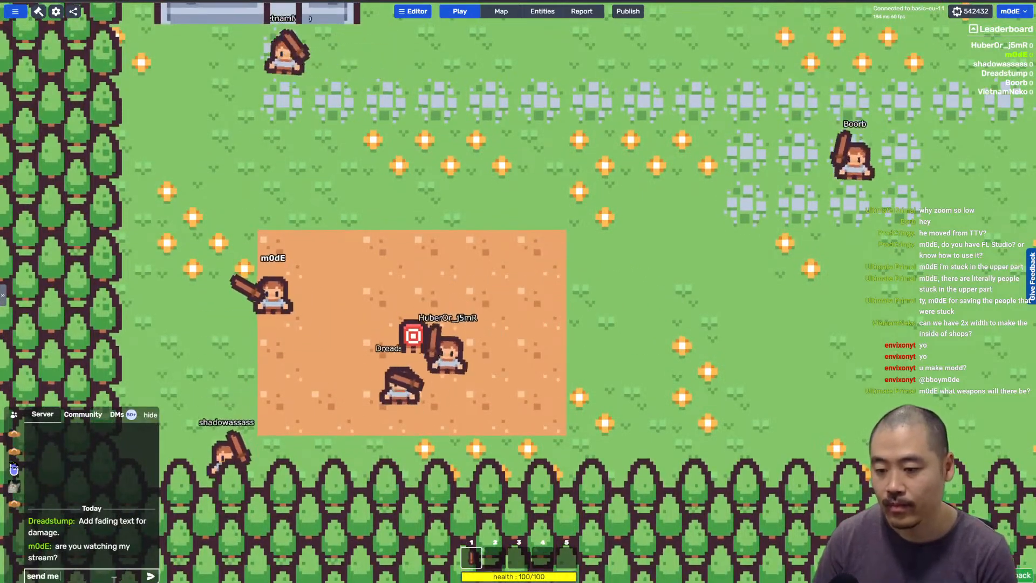
pyautogui.write(' messages there')
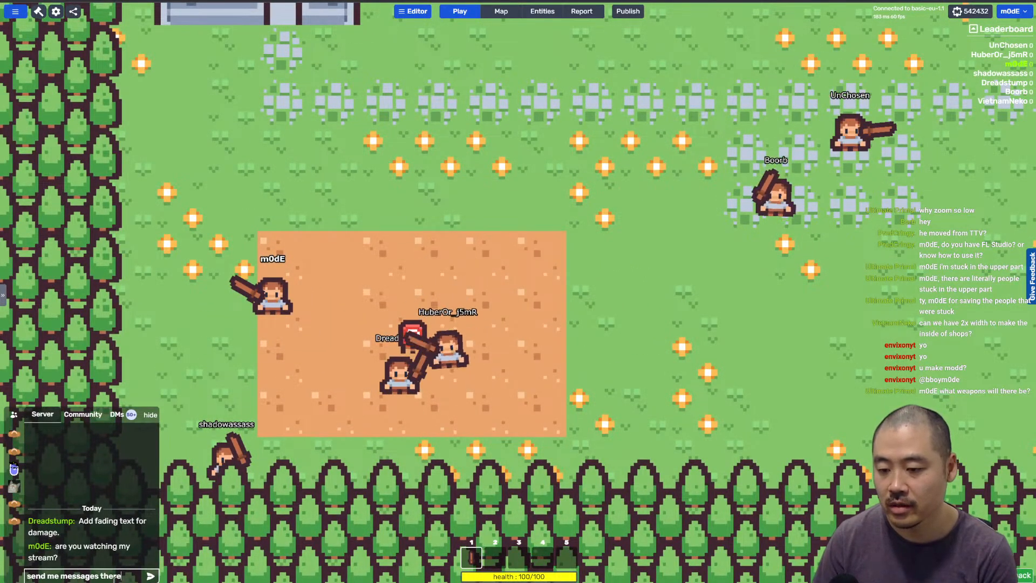
pyautogui.press('Return')
pyautogui.press('w')
pyautogui.press('d')
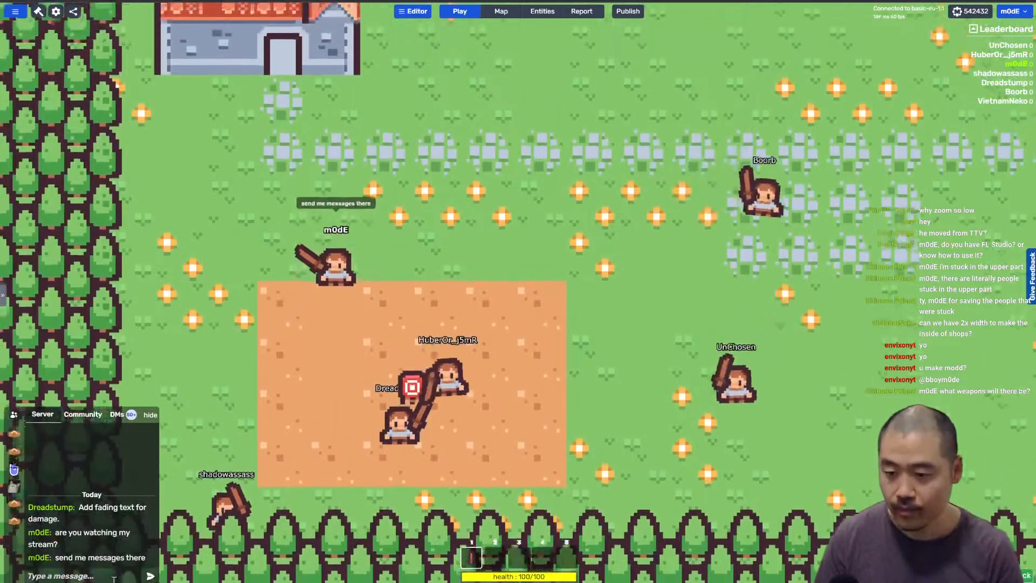
pyautogui.click(114, 578)
pyautogui.write('https://www.youtube.com/watch?v=oicxauUjA-0')
pyautogui.press('Return')
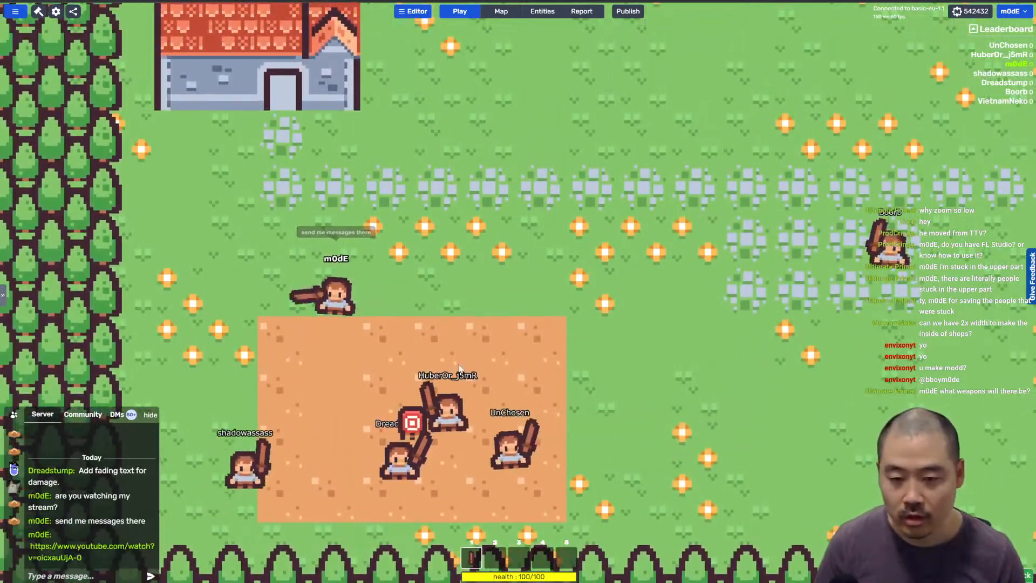
# Step: Walk back to the Target and around the dirt patch to observe its reaction to the players' hits
pyautogui.press('s')
pyautogui.press('a')
pyautogui.press('d')
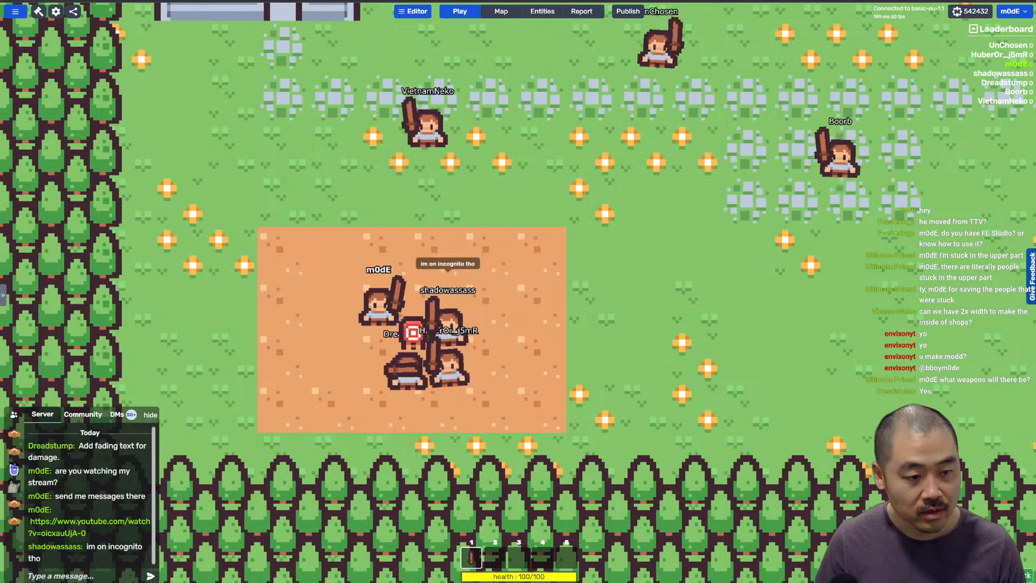
pyautogui.press('a')
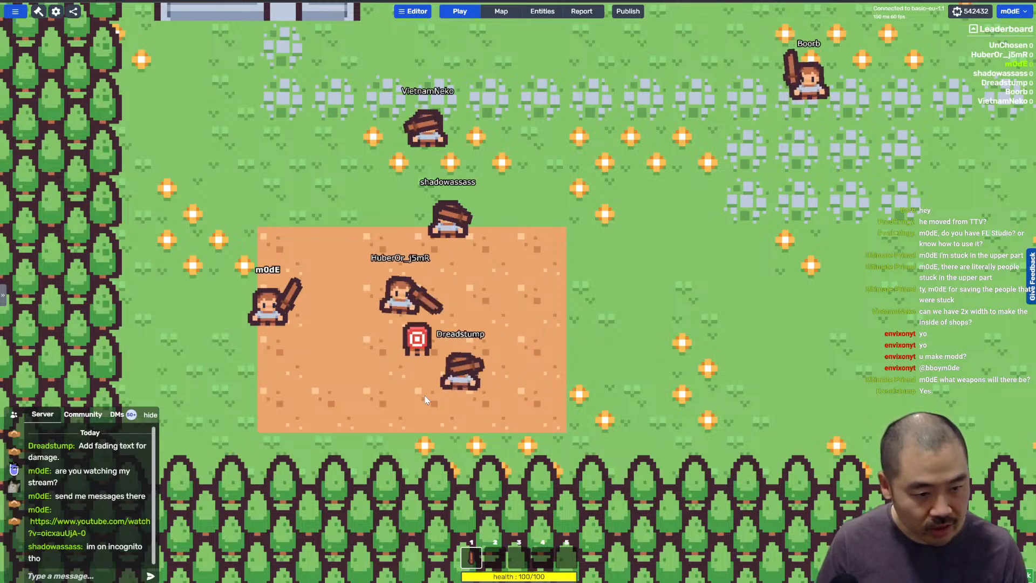
pyautogui.press('d')
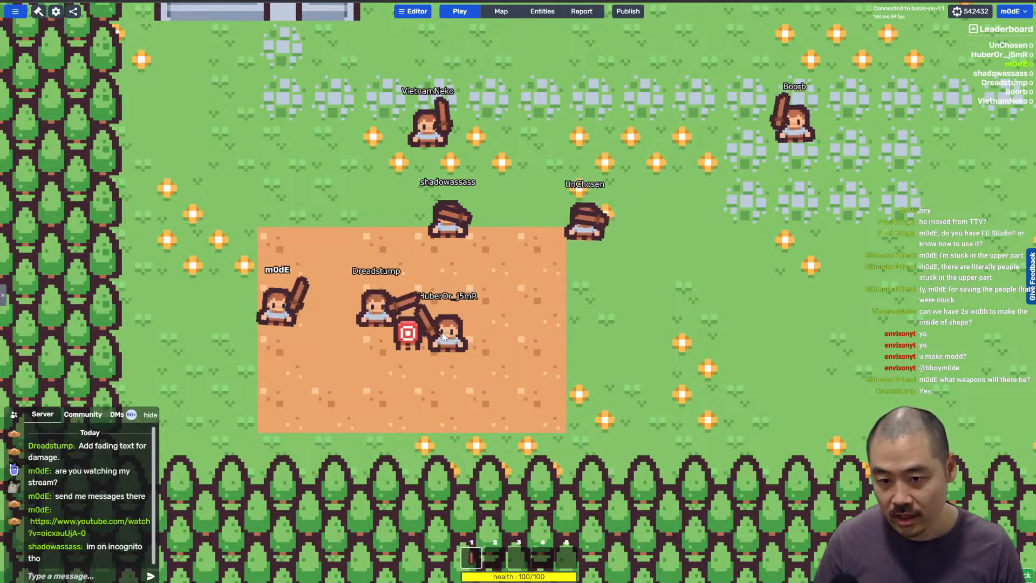
pyautogui.press('s')
pyautogui.press('a')
pyautogui.press('a')
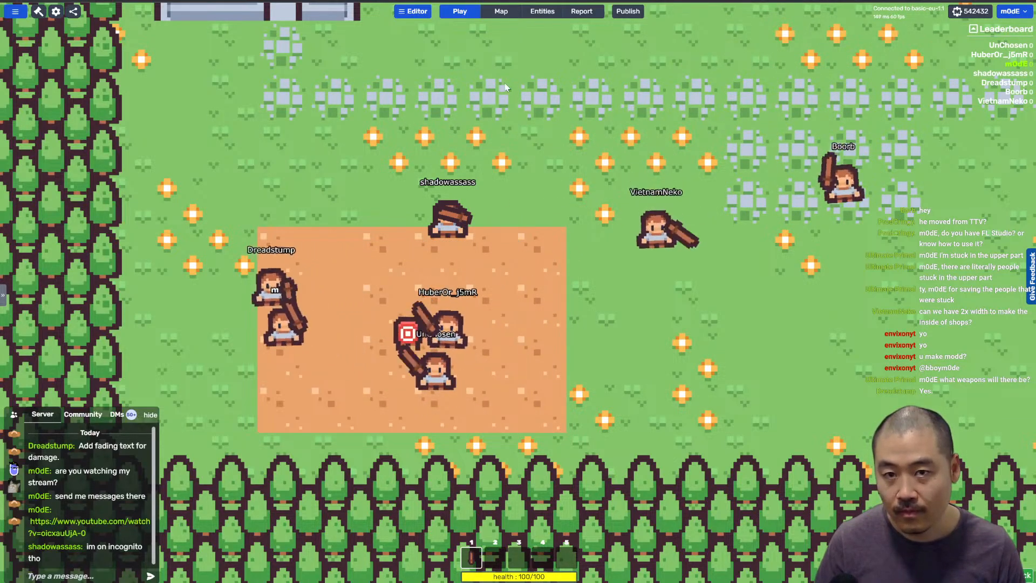
pyautogui.press('s')
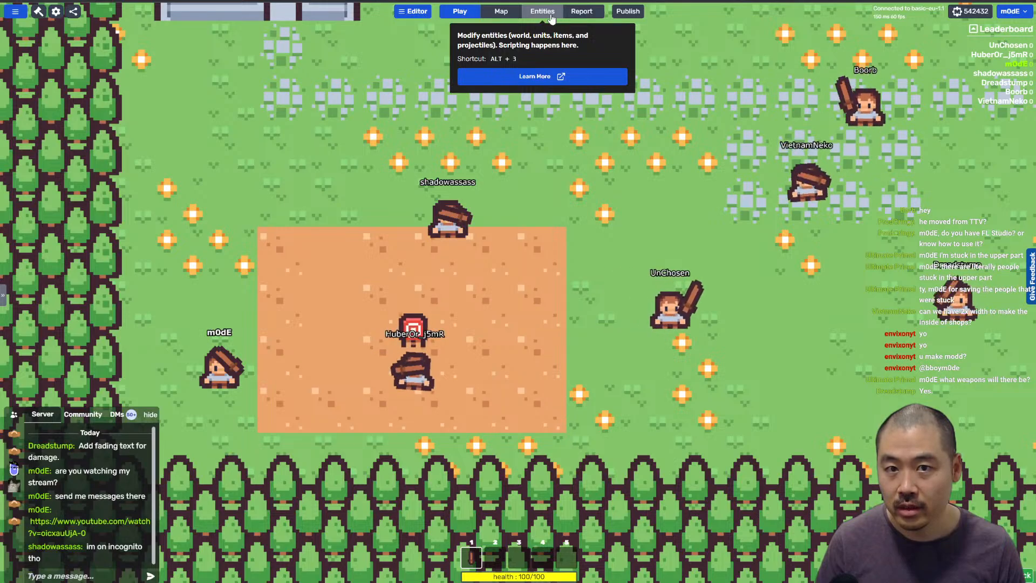
# Step: Add a script named attacked to the Target unit with the trigger "when this entity gets attacked"
pyautogui.click(550, 16)
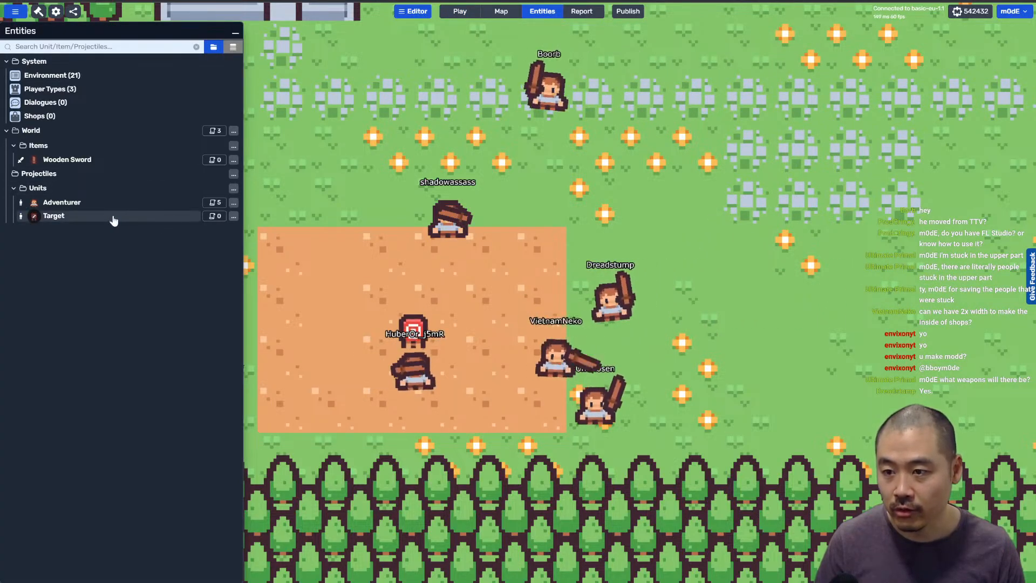
pyautogui.click(211, 216)
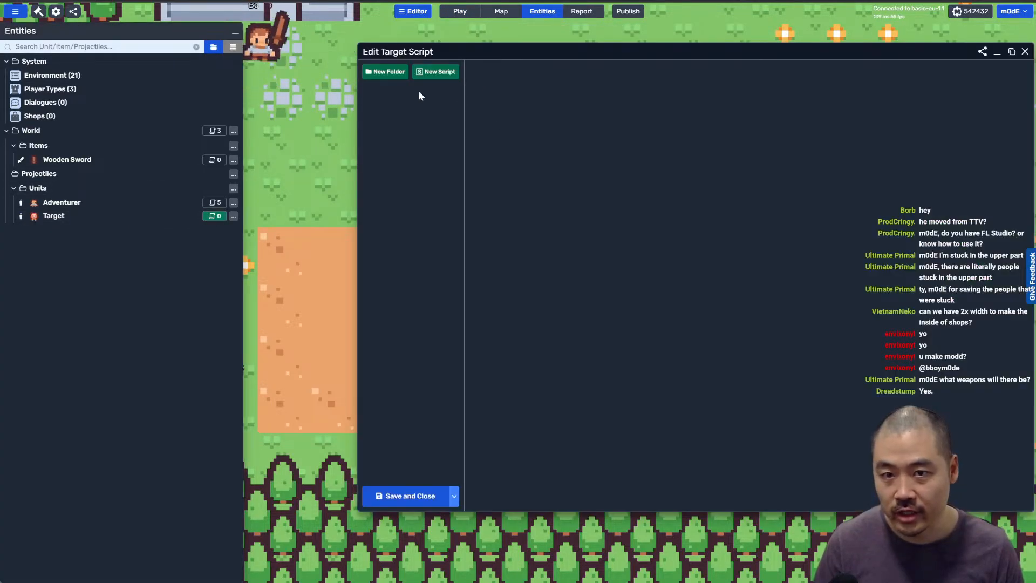
pyautogui.click(434, 71)
pyautogui.click(546, 99)
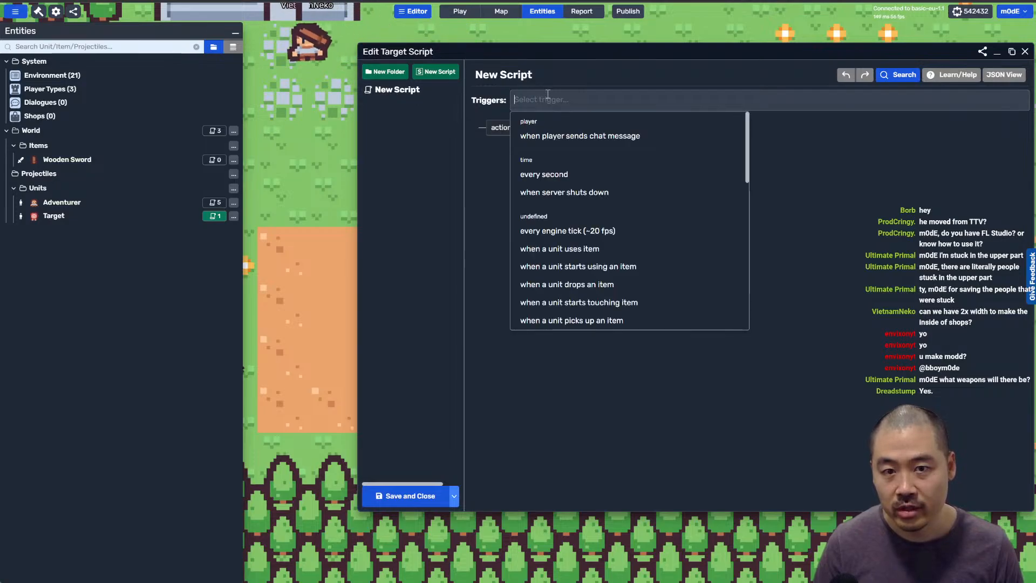
pyautogui.write('attack')
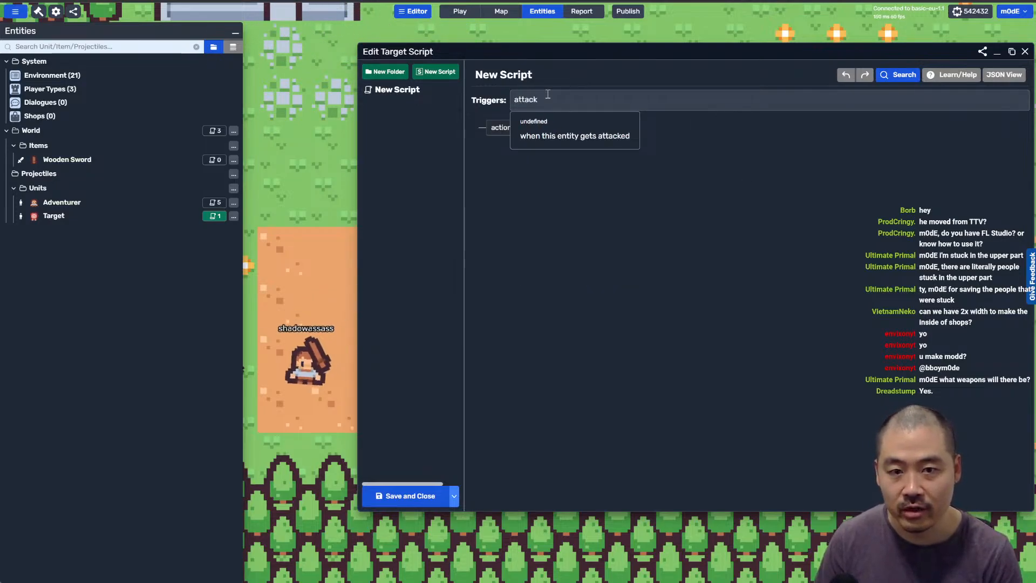
pyautogui.click(574, 135)
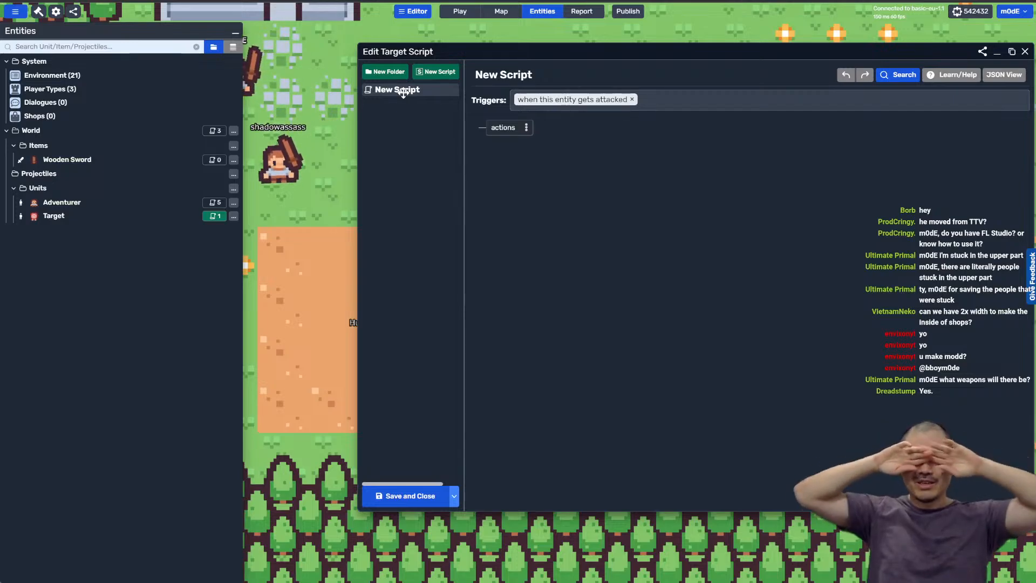
pyautogui.click(486, 75)
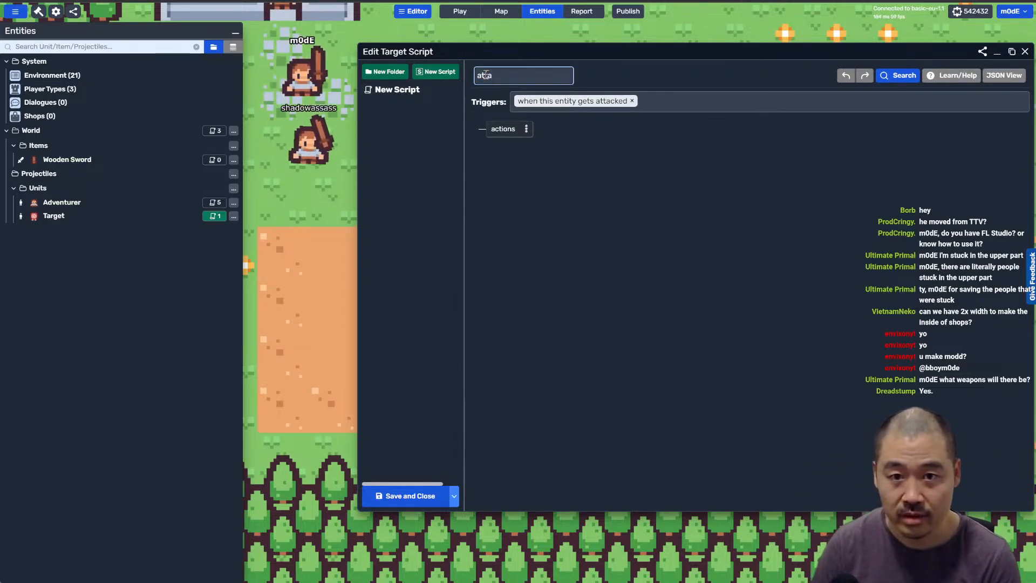
pyautogui.press('Return')
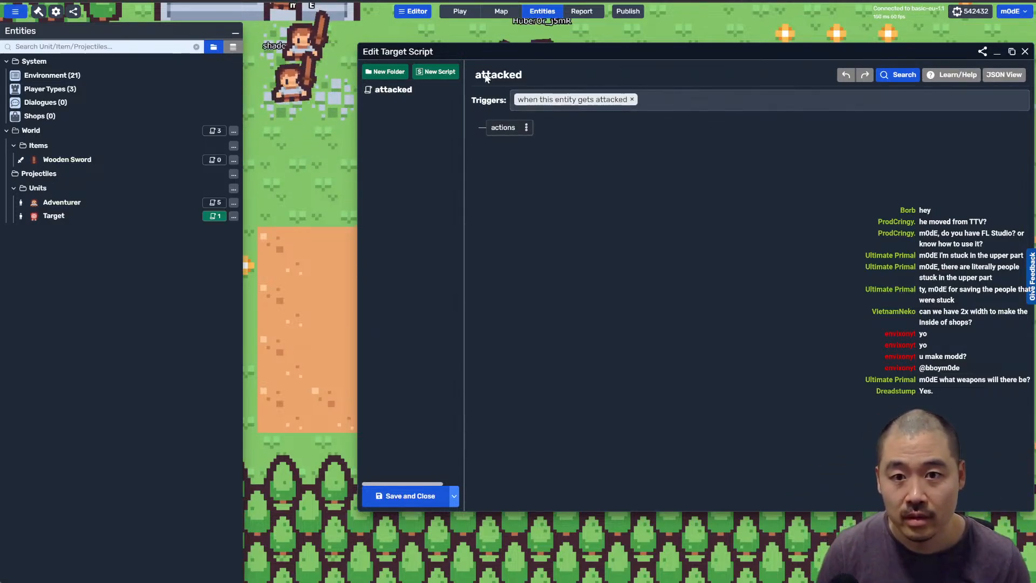
# Step: Add a "create floating text" action to the Target's attacked script
pyautogui.click(524, 128)
pyautogui.click(542, 133)
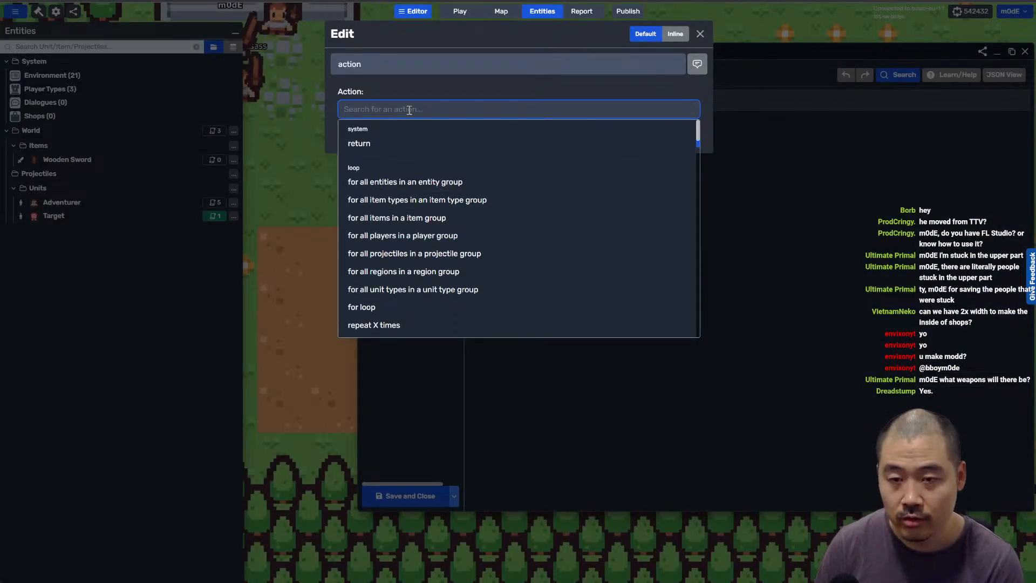
pyautogui.write('float')
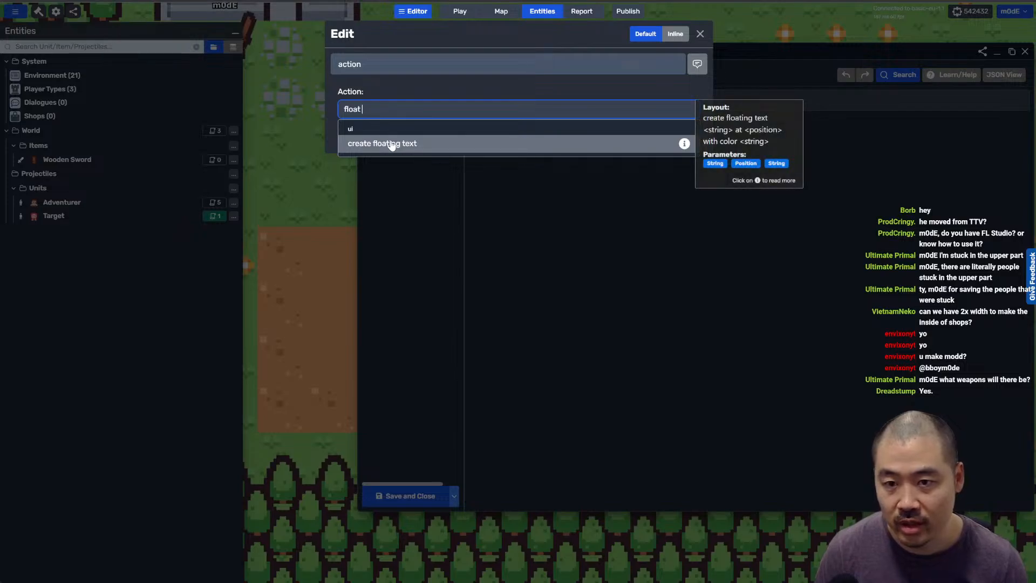
pyautogui.click(392, 144)
# Step: Set the floating text's content to a string converted from number with the value 10
pyautogui.click(424, 141)
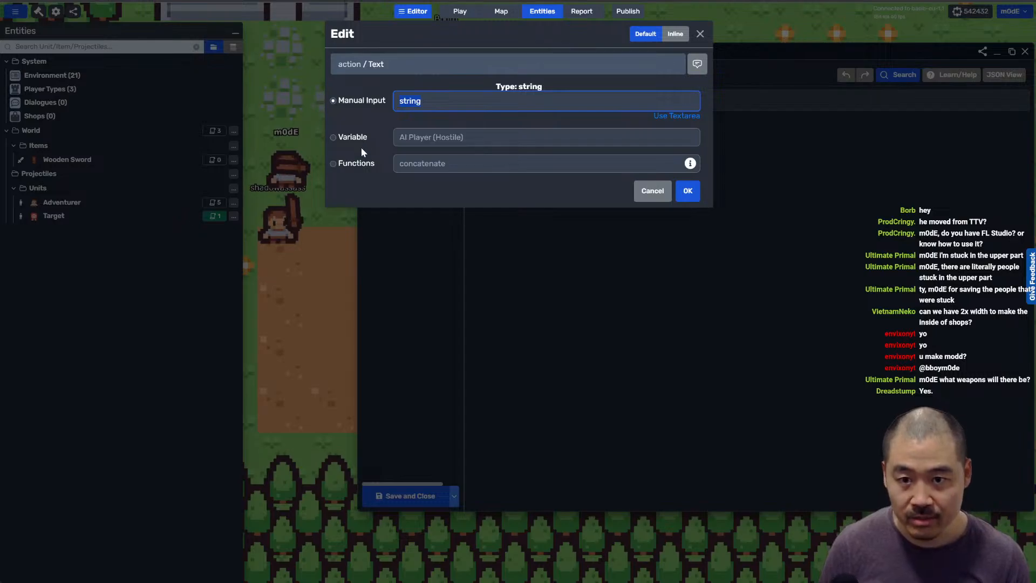
pyautogui.click(450, 164)
pyautogui.write('numb')
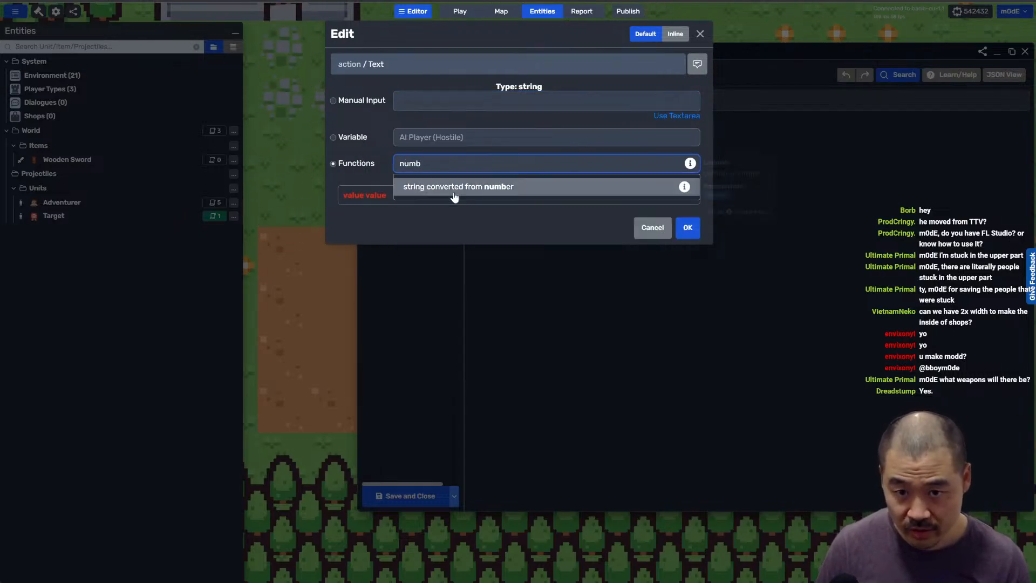
pyautogui.click(453, 193)
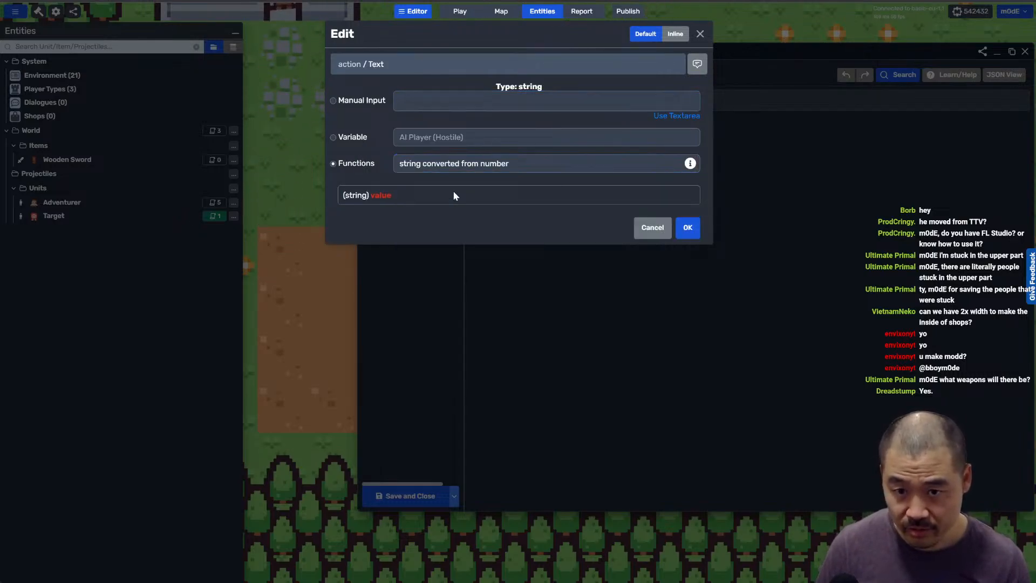
pyautogui.click(377, 195)
pyautogui.write('10')
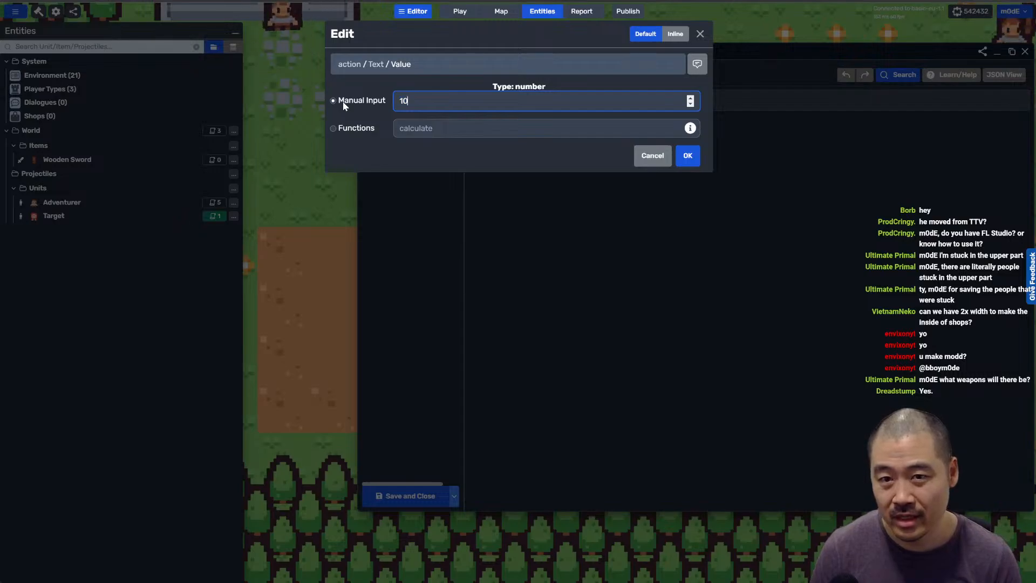
pyautogui.press('Return')
pyautogui.press('Return')
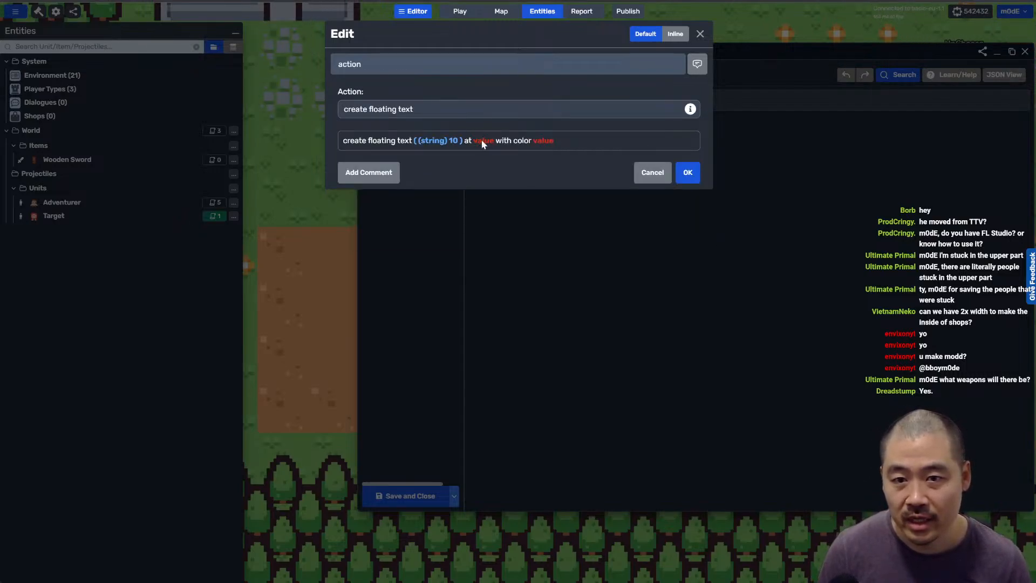
# Step: Set the floating text's location to the entity position of this entity
pyautogui.click(483, 142)
pyautogui.click(357, 101)
pyautogui.click(469, 98)
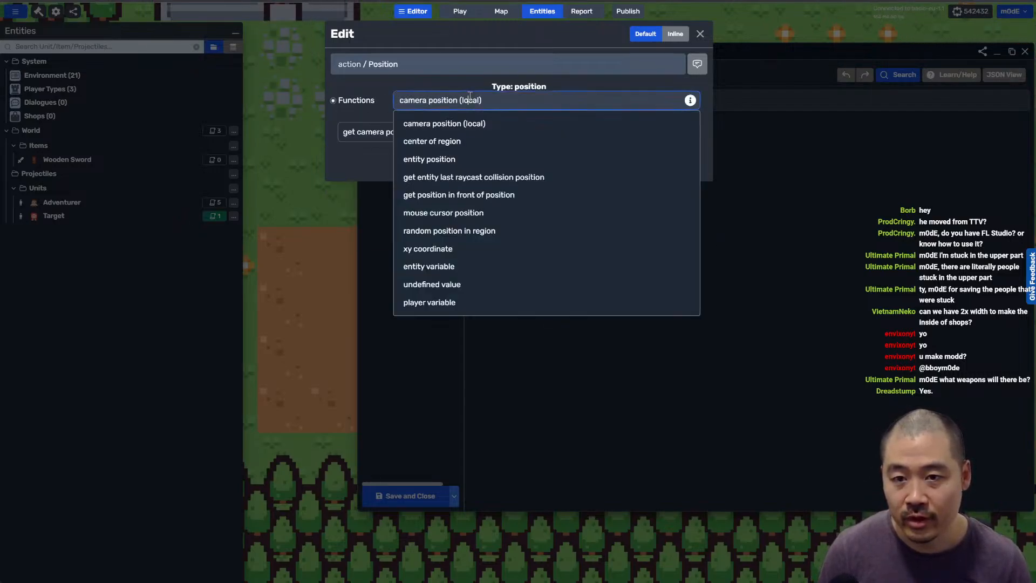
pyautogui.click(437, 160)
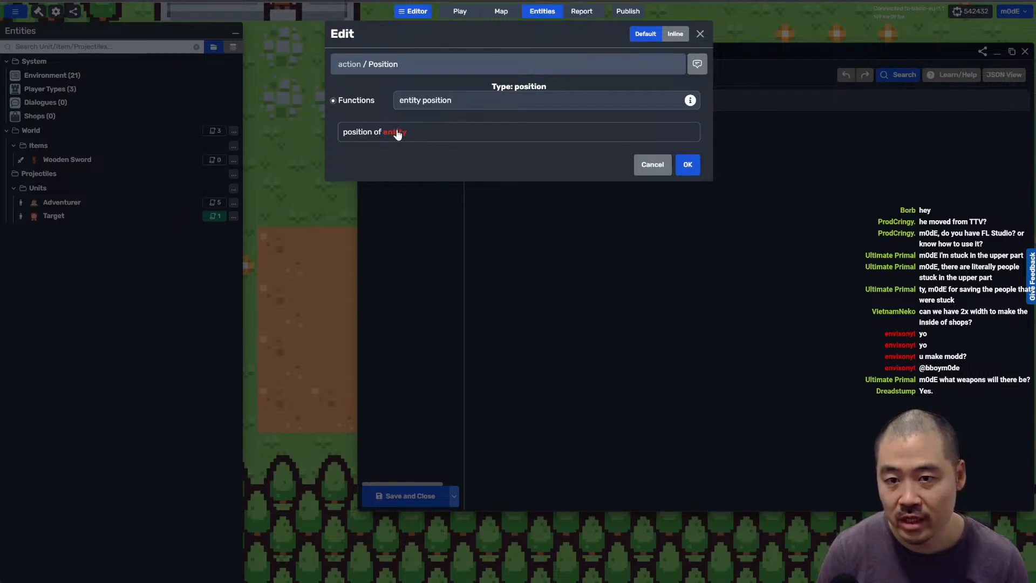
pyautogui.click(397, 135)
pyautogui.click(441, 143)
pyautogui.scroll(-3, 440, 237)
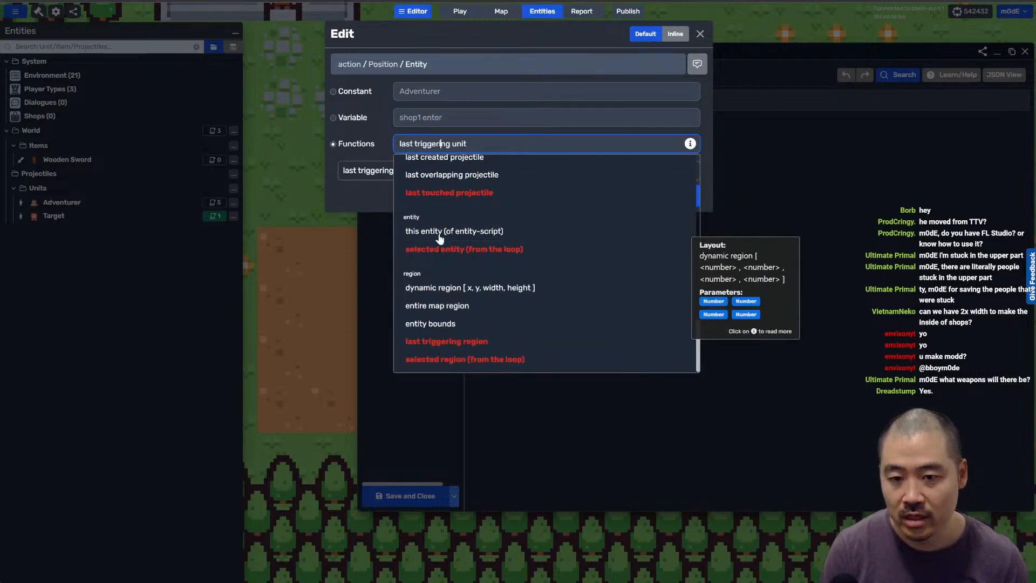
pyautogui.click(440, 232)
# Step: Set the floating text's color to red, then save and close the Target's attacked script
pyautogui.click(618, 141)
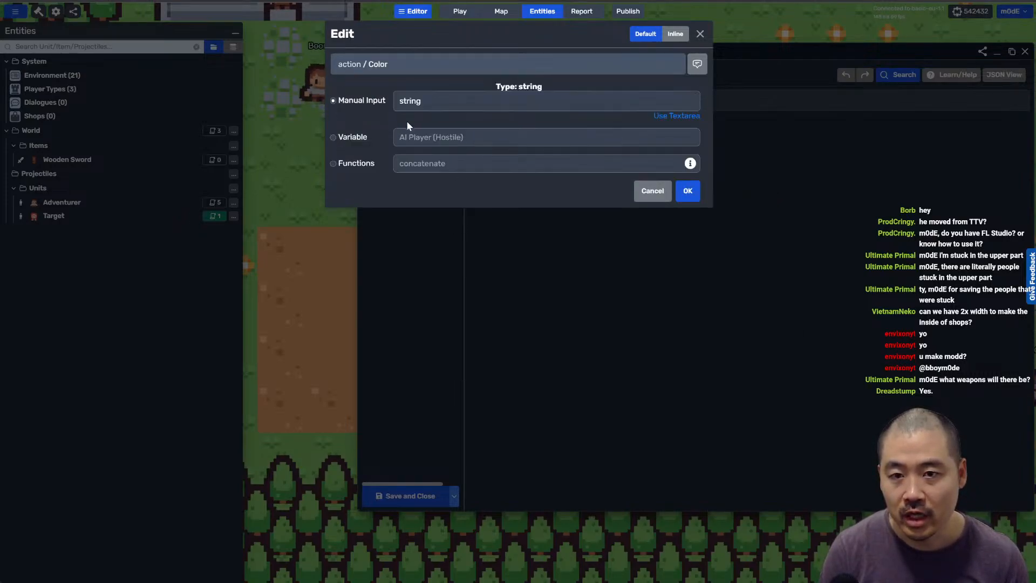
pyautogui.write('red')
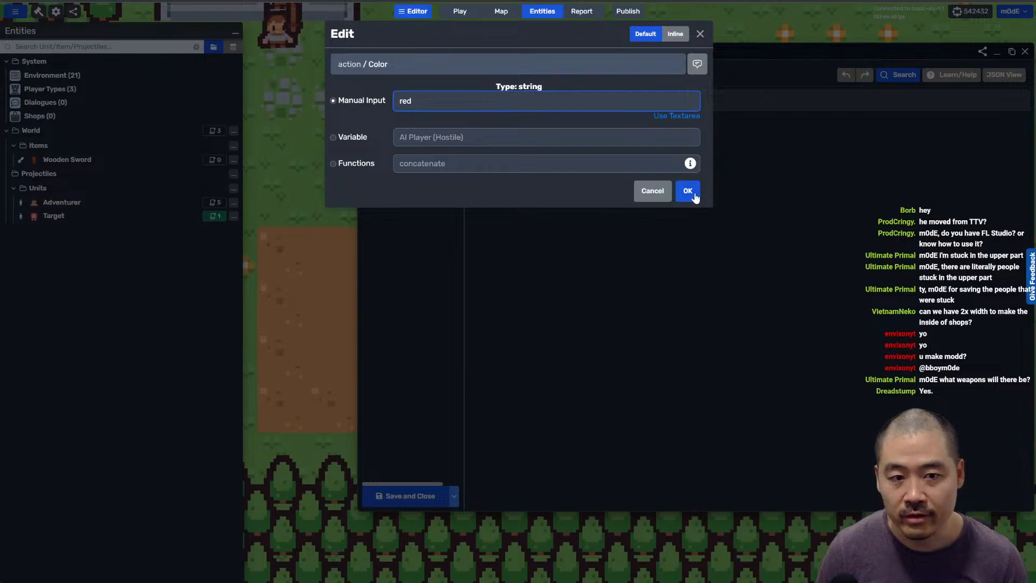
pyautogui.click(687, 189)
pyautogui.click(685, 178)
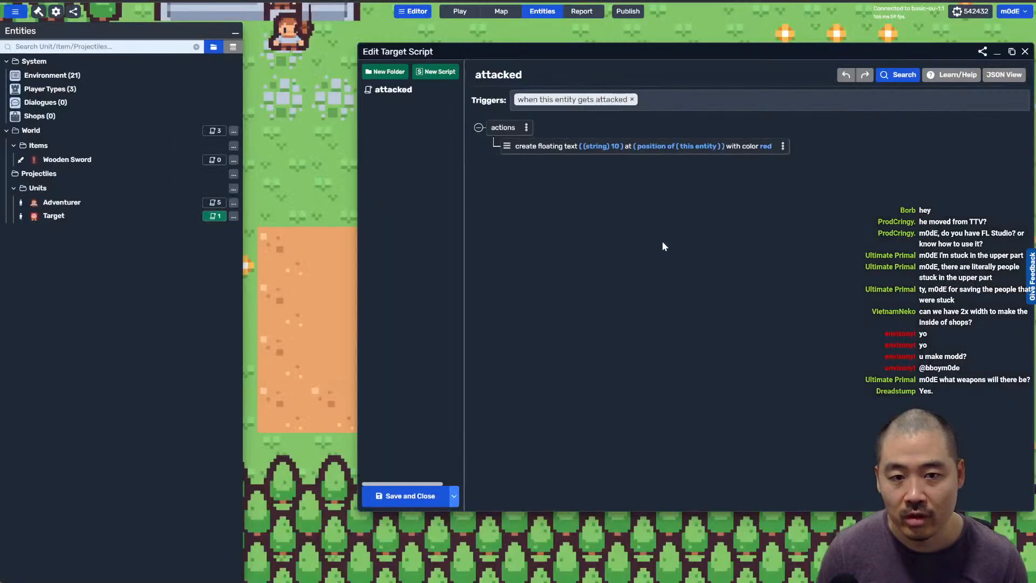
pyautogui.click(427, 497)
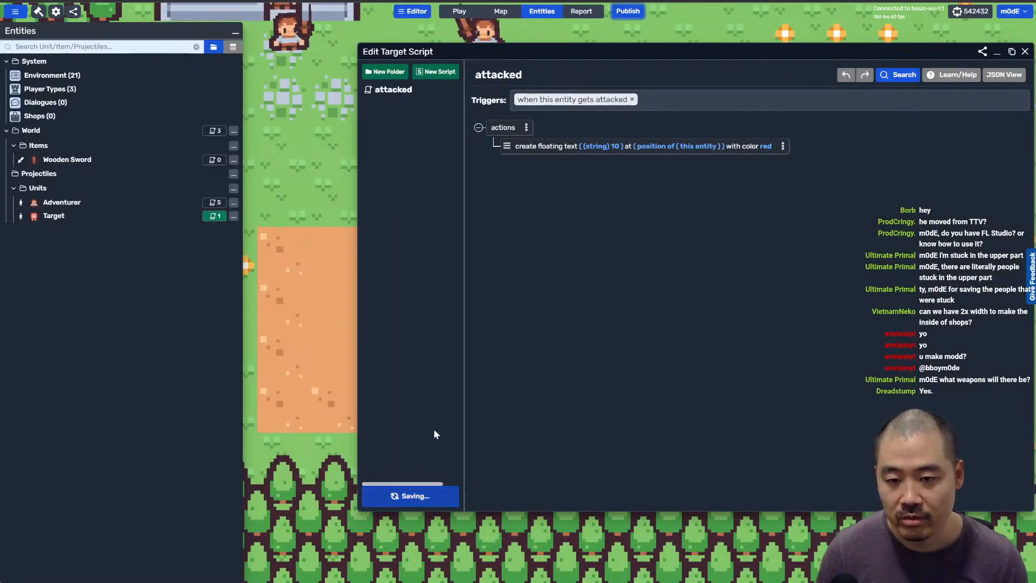
# Step: Walk the character out of the shop interior through its doorway and onto the outdoor map
pyautogui.press('a')
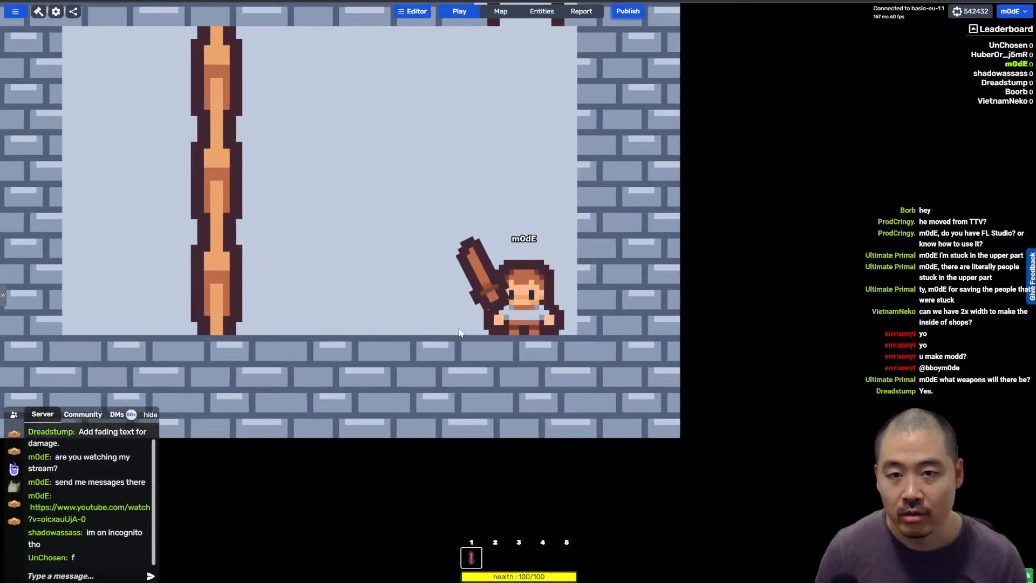
pyautogui.press('w')
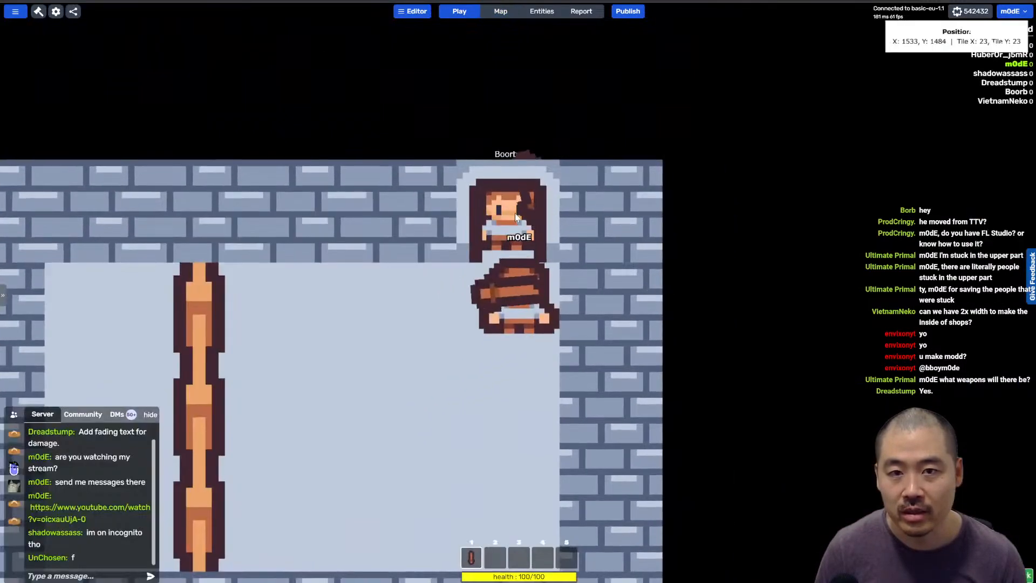
pyautogui.press('w')
pyautogui.press('a')
pyautogui.press('Tab')
pyautogui.press('Tab')
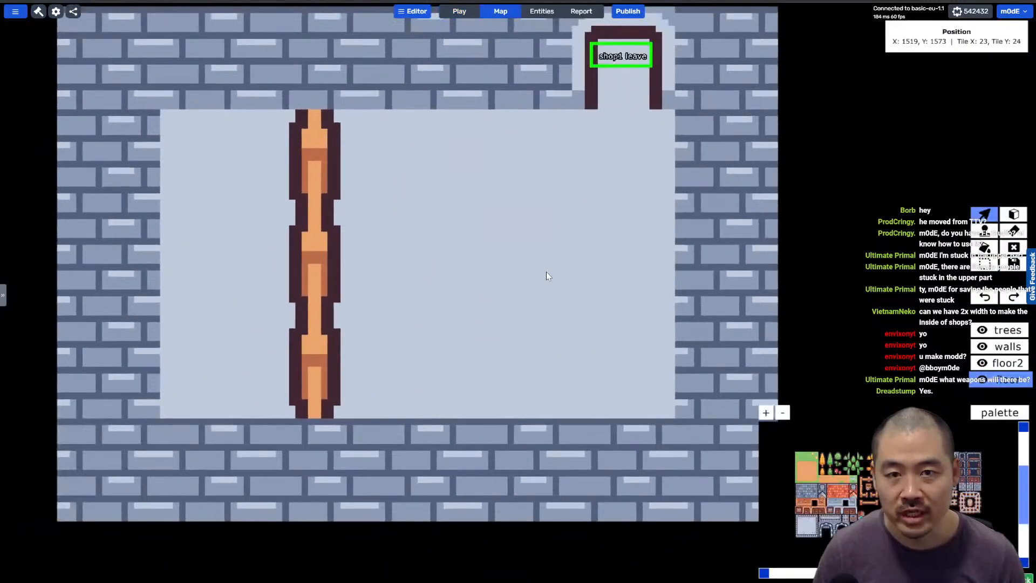
pyautogui.press('d')
pyautogui.press('w')
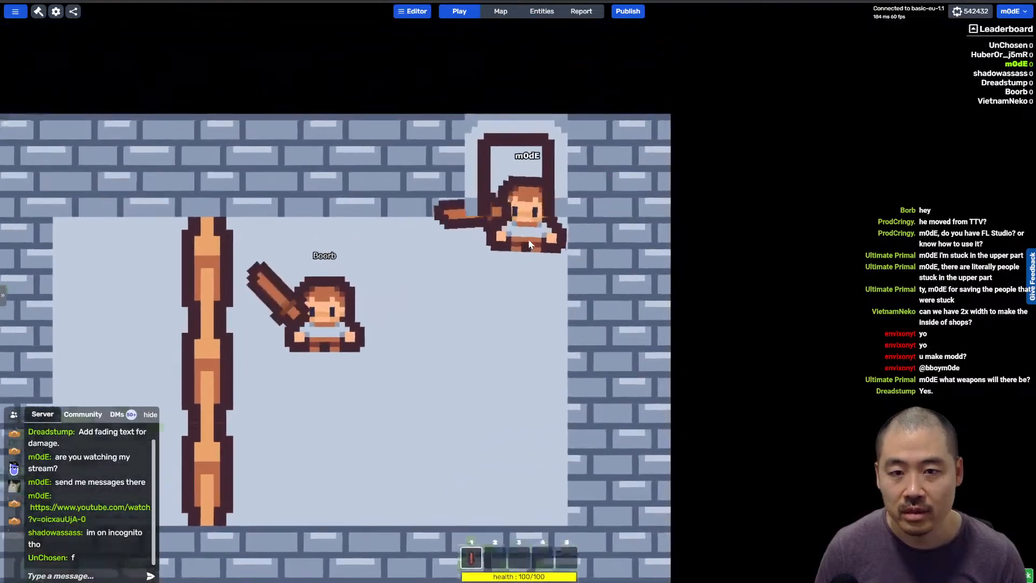
pyautogui.press('s')
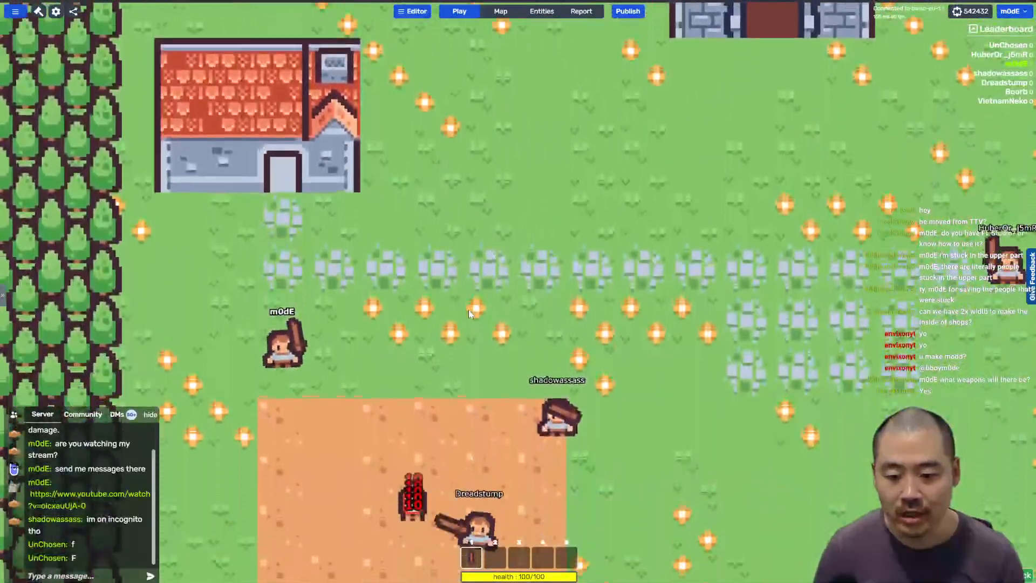
# Step: Walk around the Target on the dirt patch and strike it with the sword to test the floating damage text
pyautogui.press('d')
pyautogui.press('s')
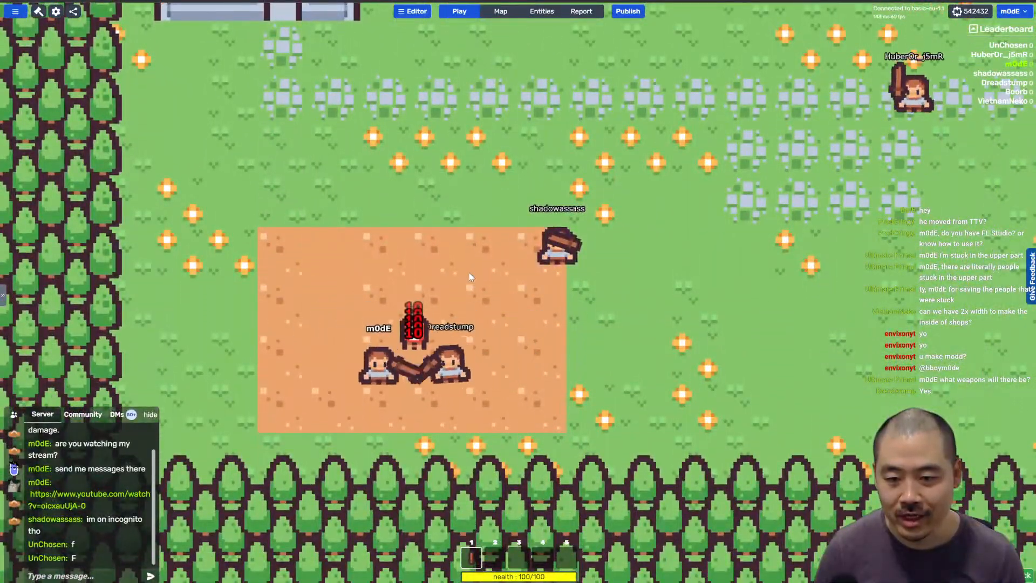
pyautogui.press('w')
pyautogui.click(494, 332)
pyautogui.press('s')
pyautogui.press('a')
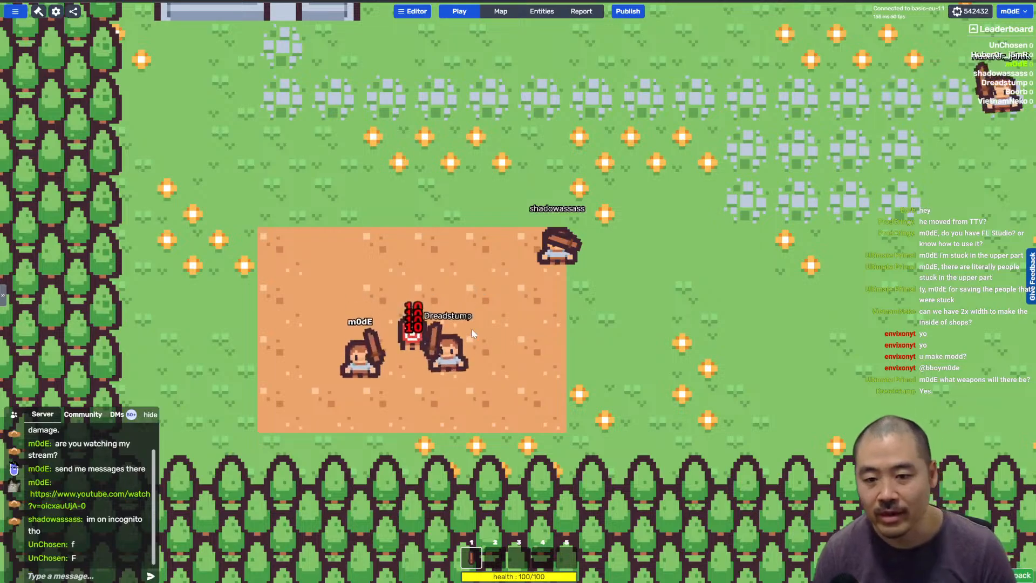
pyautogui.press('d')
pyautogui.press('w')
pyautogui.click(471, 329)
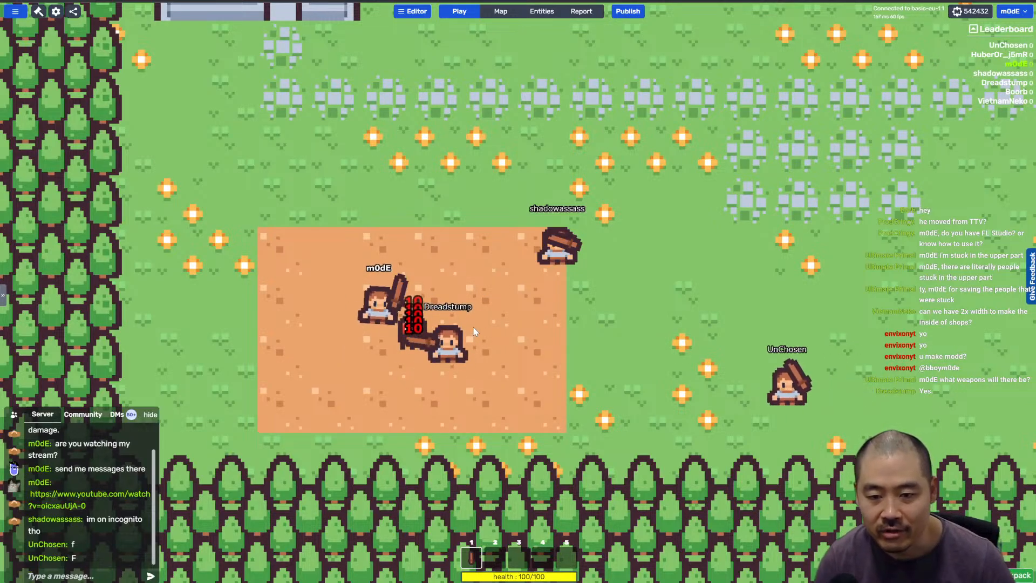
pyautogui.press('a')
pyautogui.press('s')
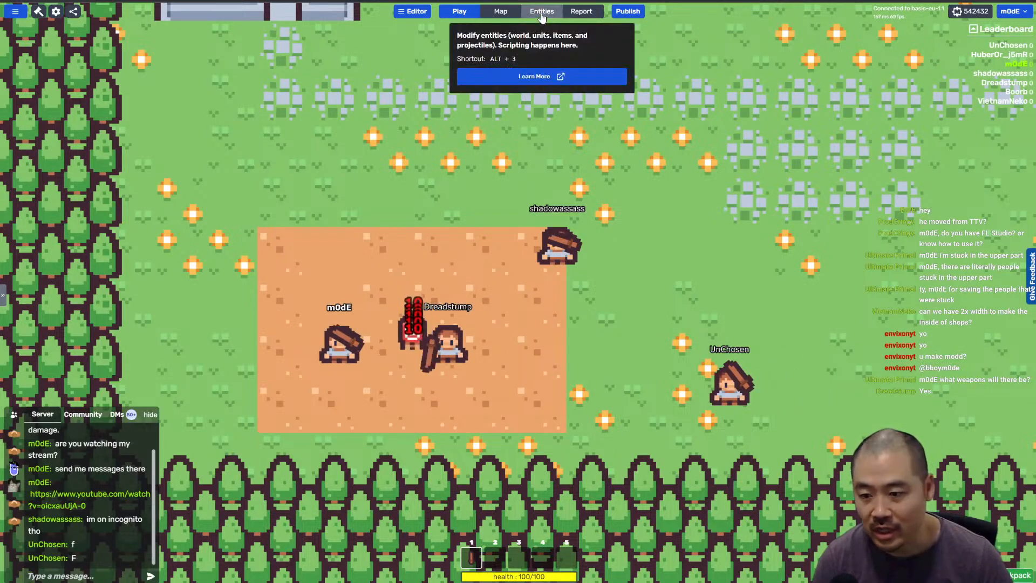
# Step: Reopen the Target's attacked script and search the functions for the floating text's number value for damage
pyautogui.click(542, 11)
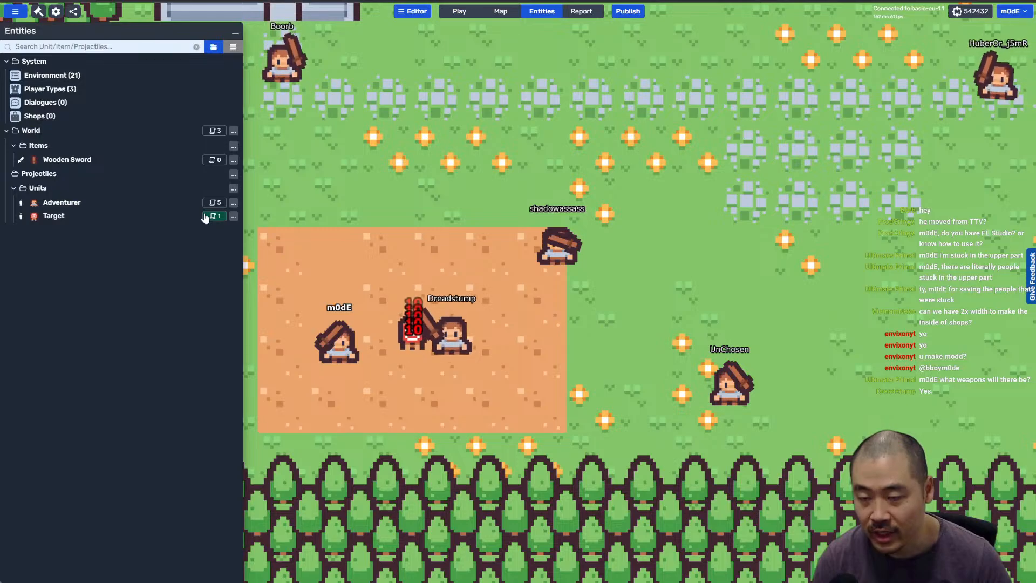
pyautogui.click(212, 216)
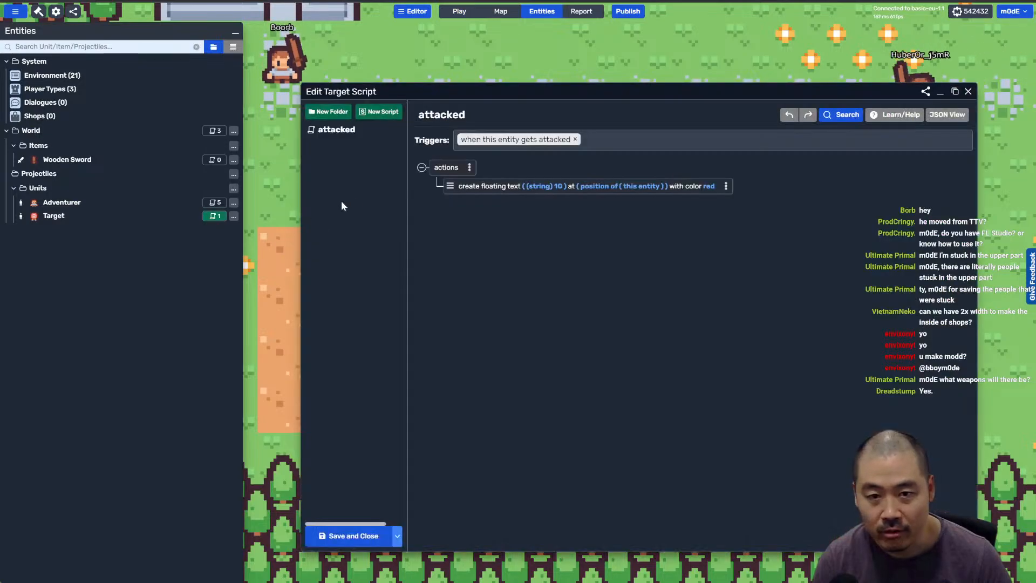
pyautogui.click(532, 187)
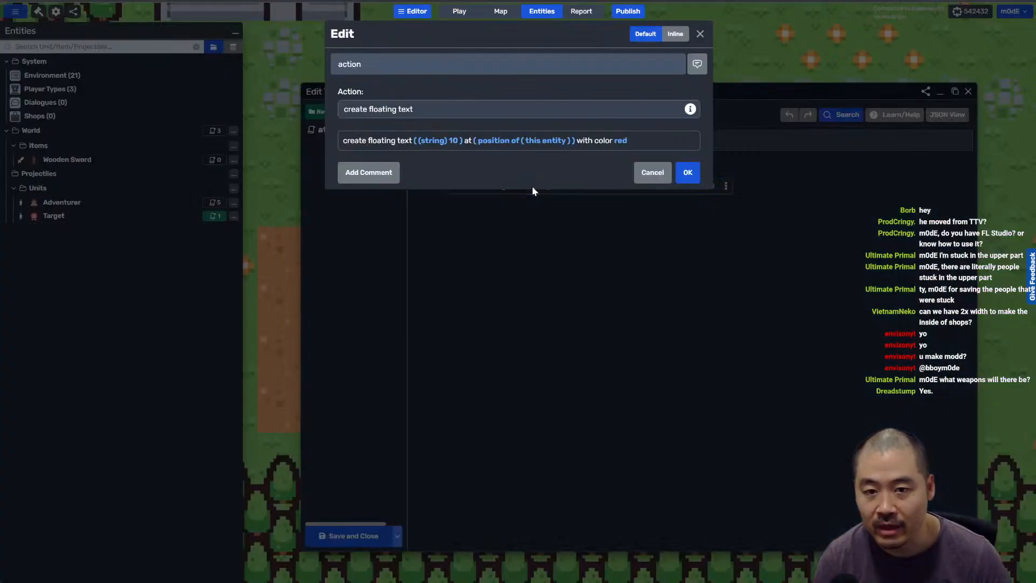
pyautogui.click(455, 140)
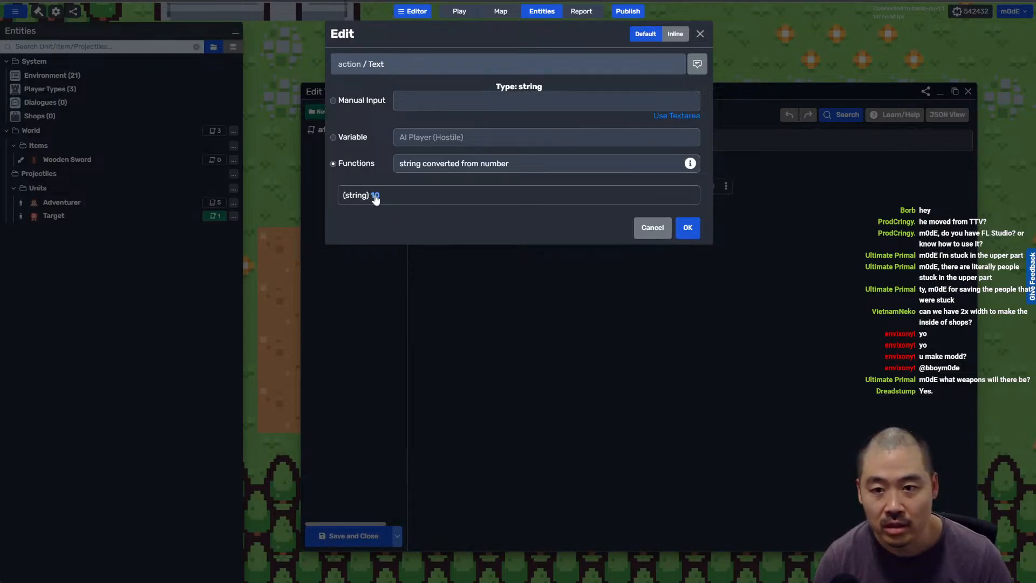
pyautogui.click(375, 196)
pyautogui.click(437, 129)
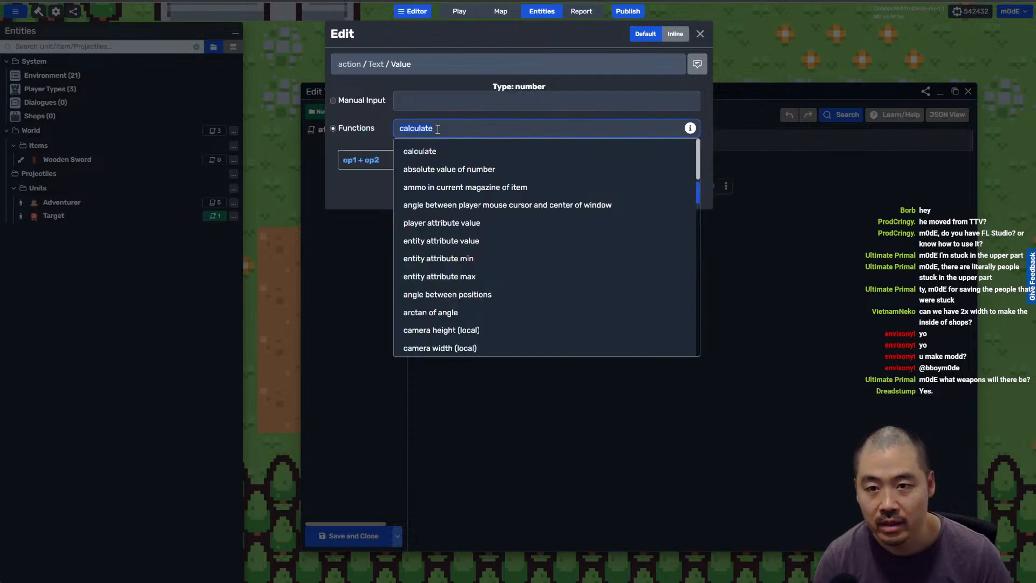
pyautogui.write('damage')
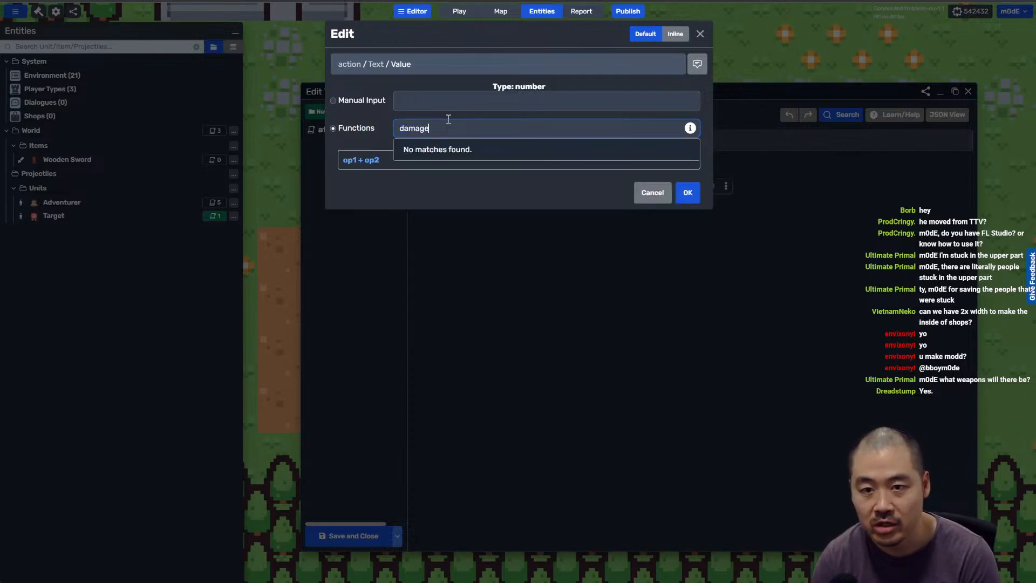
pyautogui.press('BackSpace')
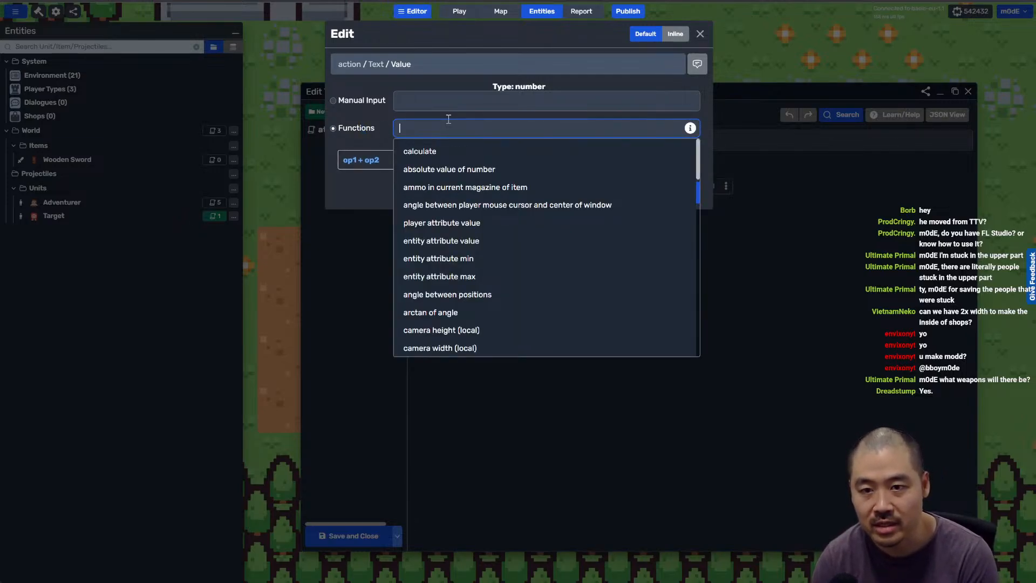
# Step: Search the number functions for last and discard the edits to the floating text action
pyautogui.write('last')
pyautogui.press('BackSpace')
pyautogui.press('BackSpace')
pyautogui.press('BackSpace')
pyautogui.press('BackSpace')
pyautogui.press('Escape')
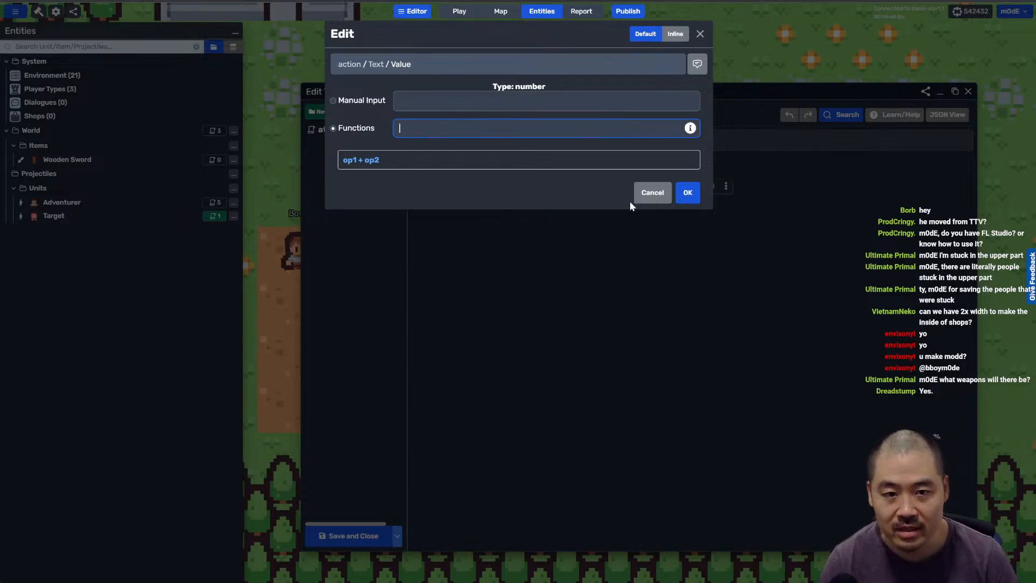
pyautogui.click(649, 195)
pyautogui.click(645, 227)
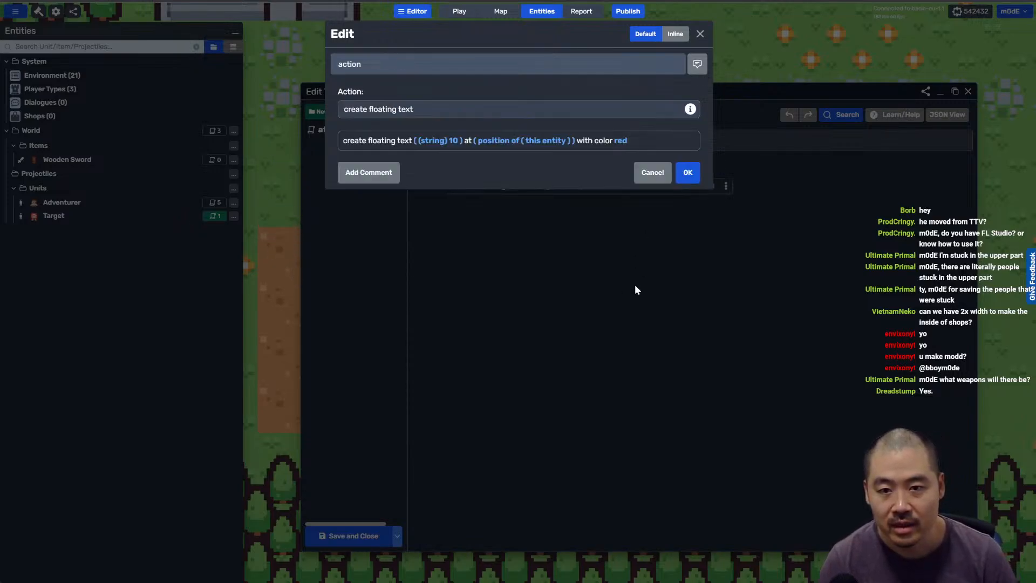
pyautogui.click(654, 181)
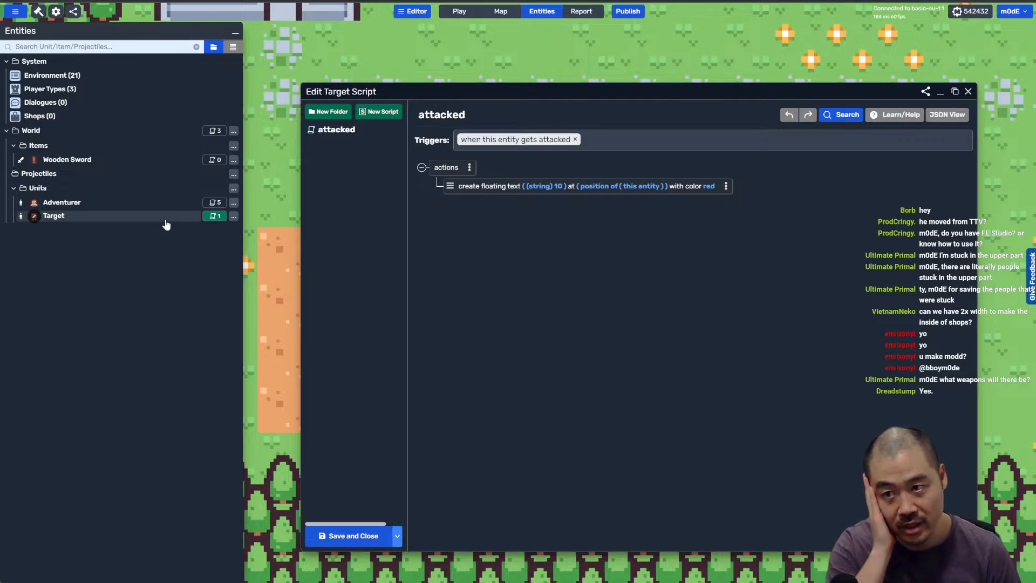
# Step: Examine the Wooden Sword's weapon settings and the attributes available for its unit damage, then close its editor
pyautogui.click(93, 161)
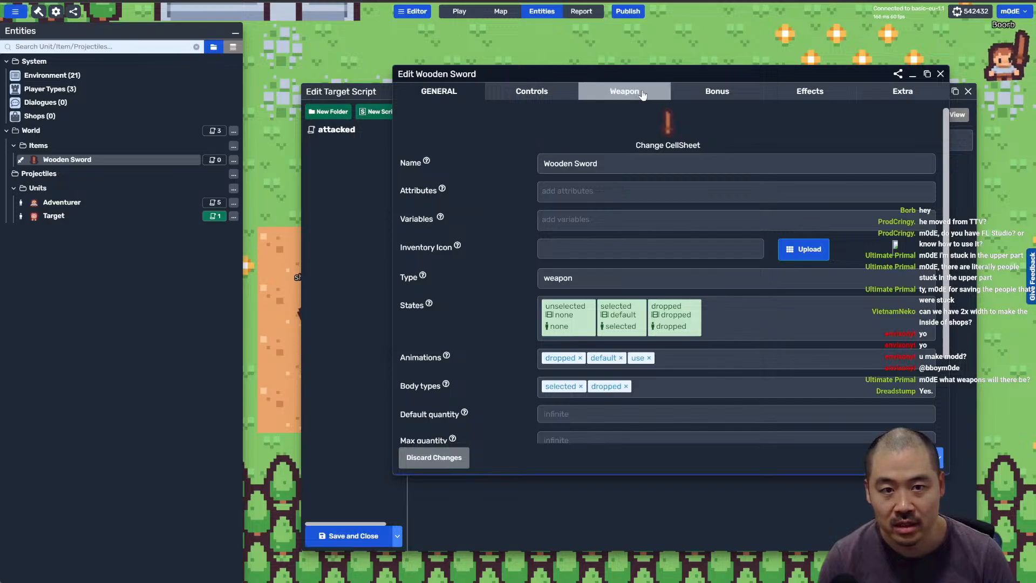
pyautogui.click(612, 97)
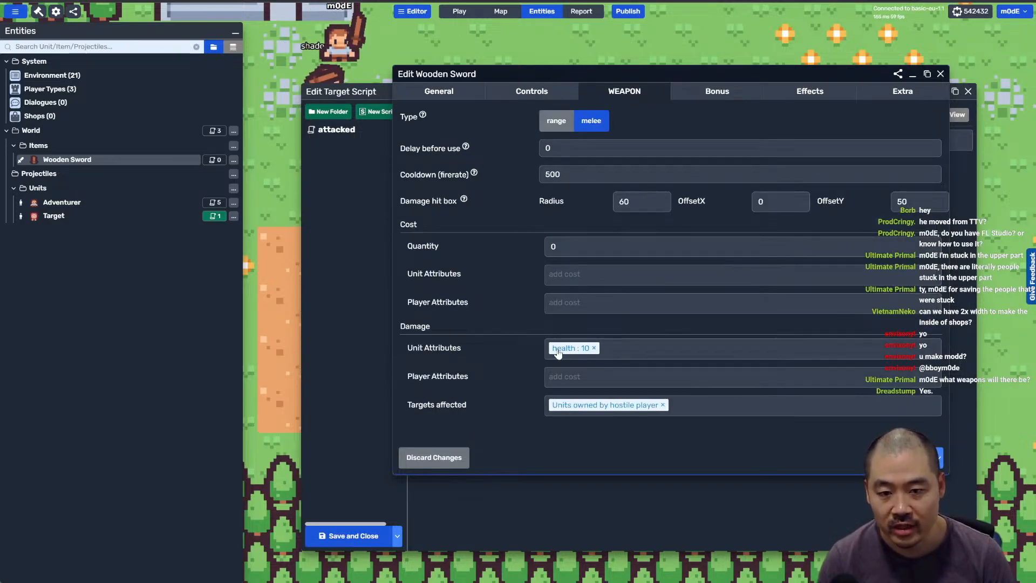
pyautogui.click(655, 346)
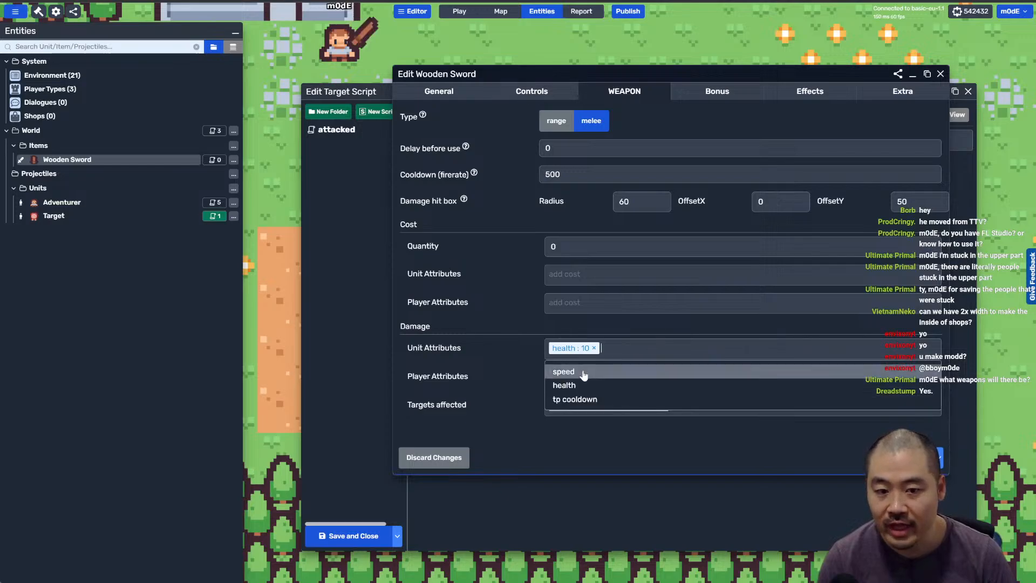
pyautogui.click(507, 343)
pyautogui.click(664, 344)
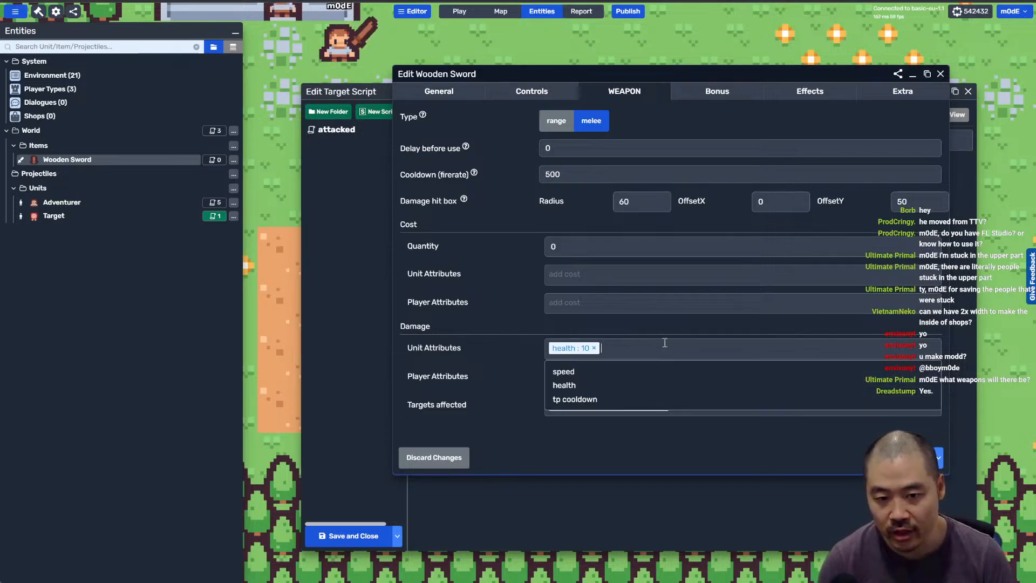
pyautogui.click(493, 366)
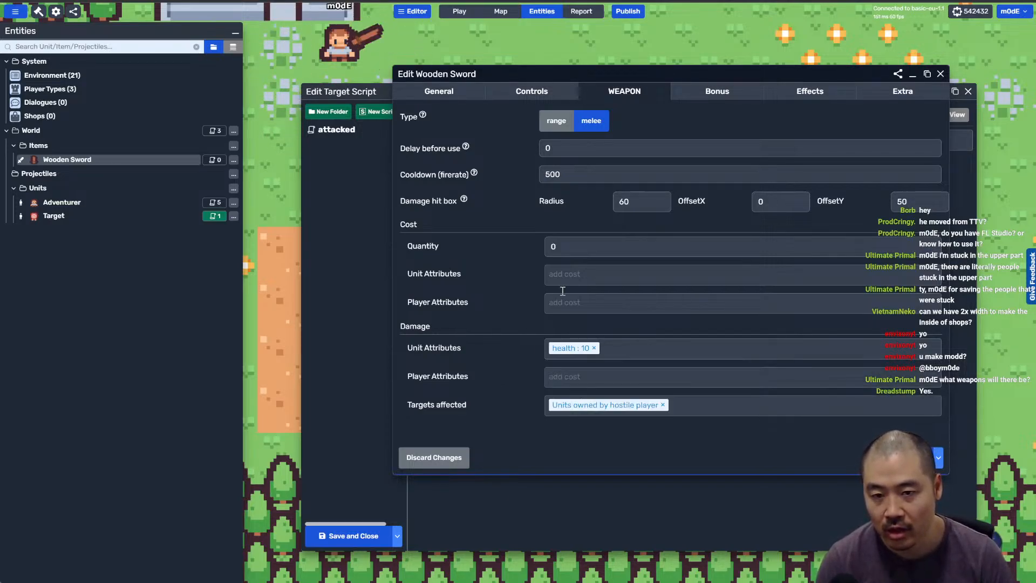
pyautogui.click(940, 74)
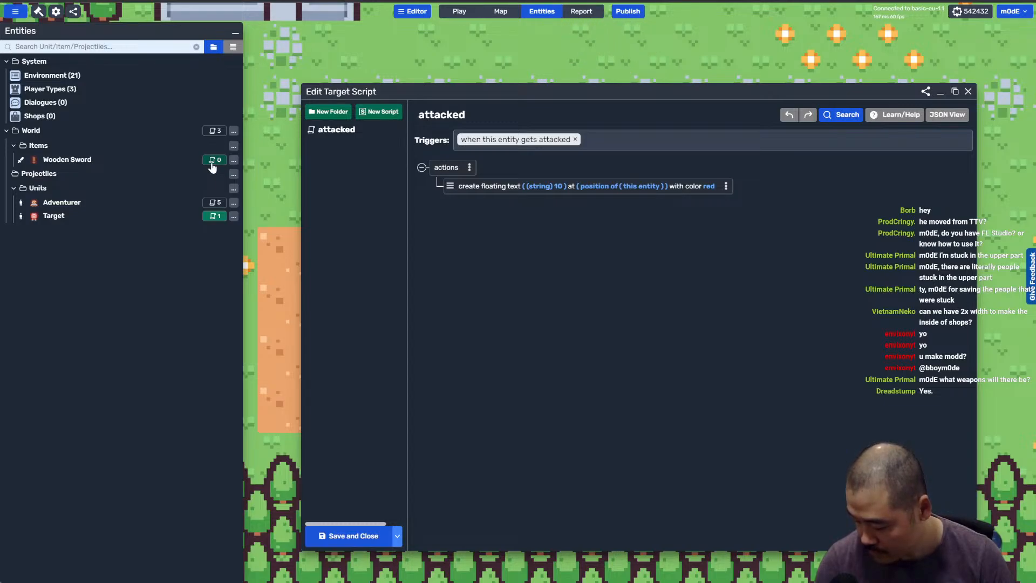
# Step: Add a new attribute named damage to the Wooden Sword's general settings
pyautogui.click(95, 158)
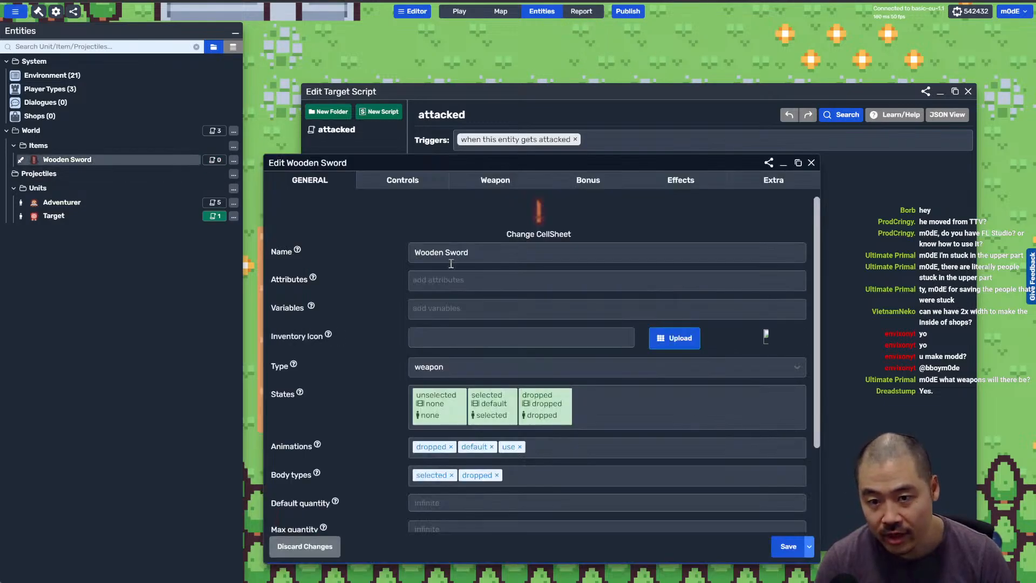
pyautogui.click(463, 185)
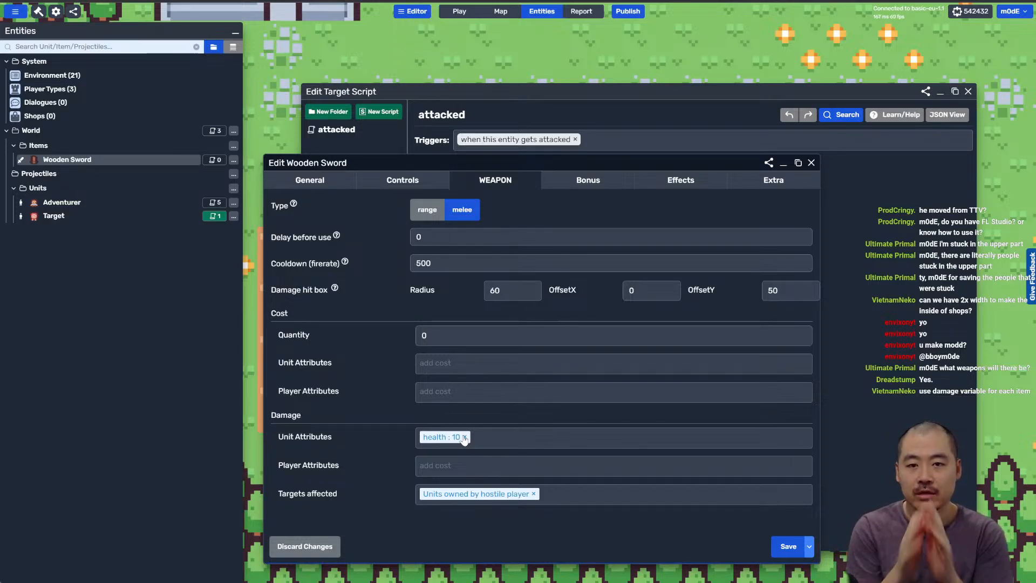
pyautogui.click(309, 180)
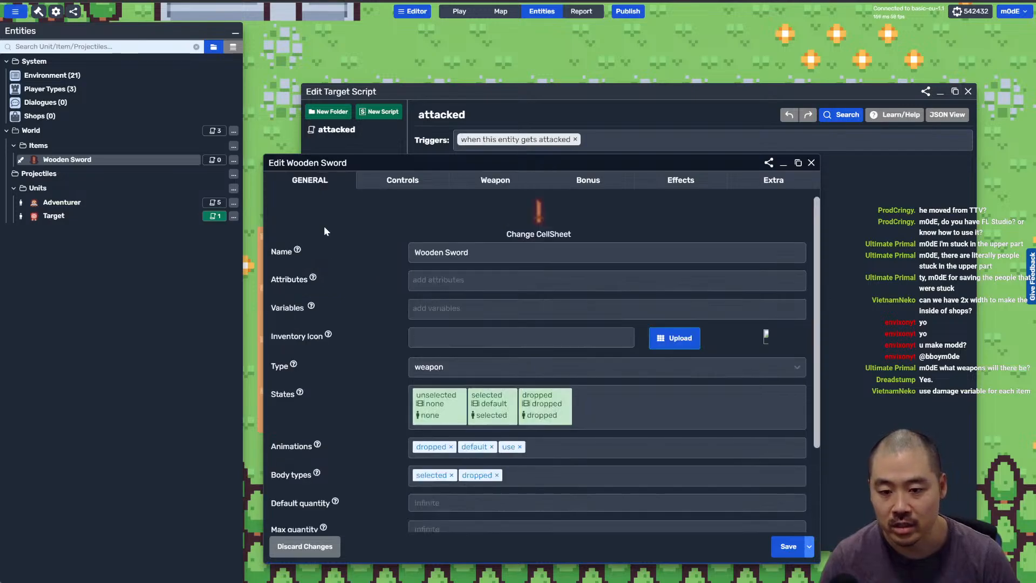
pyautogui.scroll(-1, 450, 502)
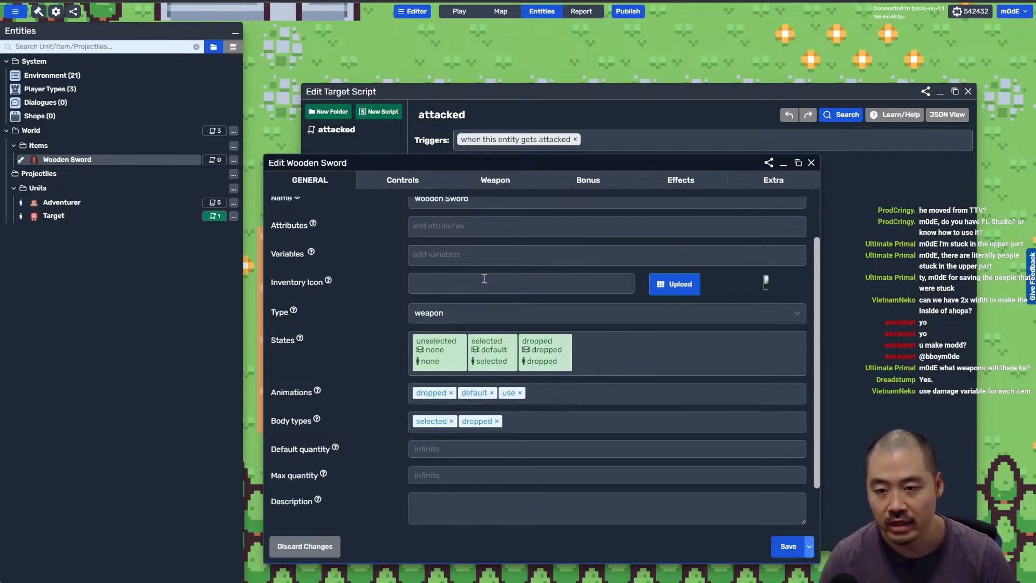
pyautogui.click(446, 230)
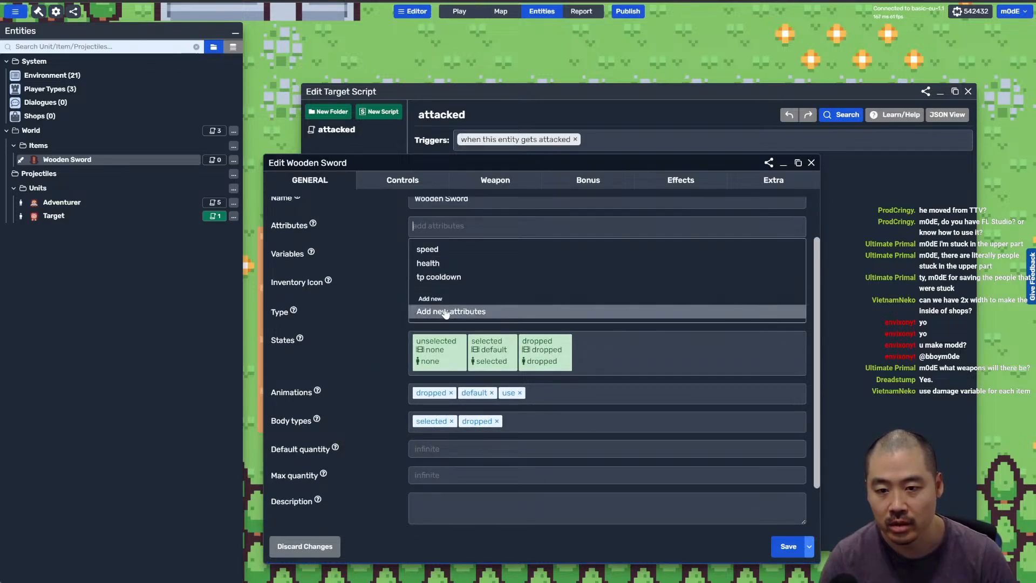
pyautogui.click(464, 306)
pyautogui.tripleClick(568, 113)
pyautogui.write('damage')
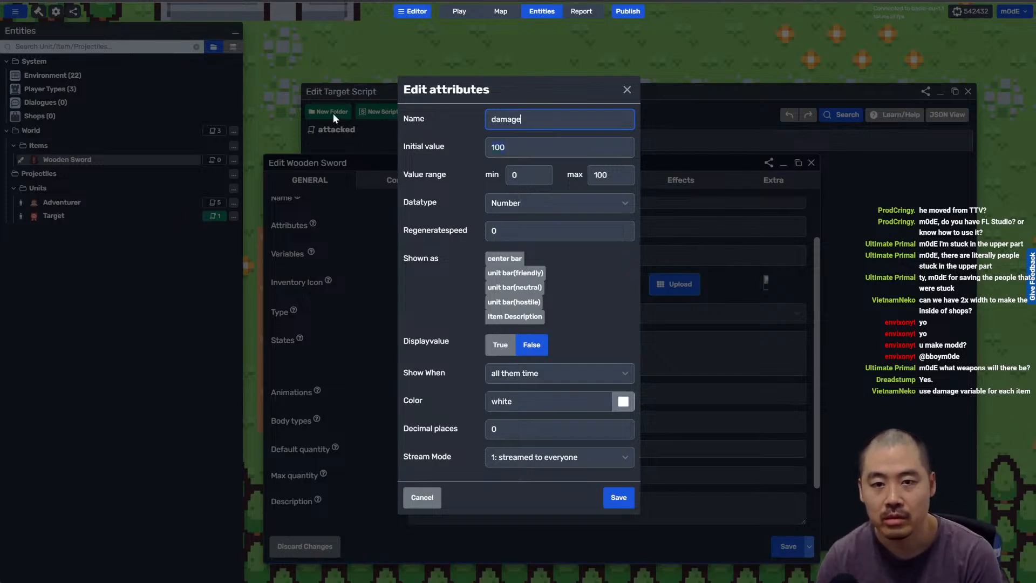
# Step: Give the damage attribute an initial value of 5, then save the attribute and the Wooden Sword
pyautogui.press('Tab')
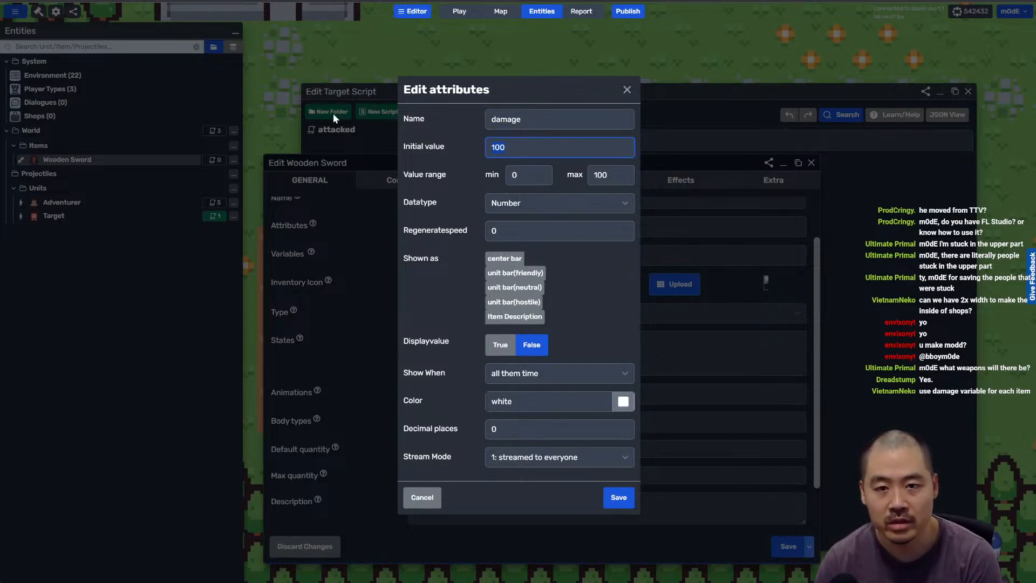
pyautogui.write('5')
pyautogui.click(529, 175)
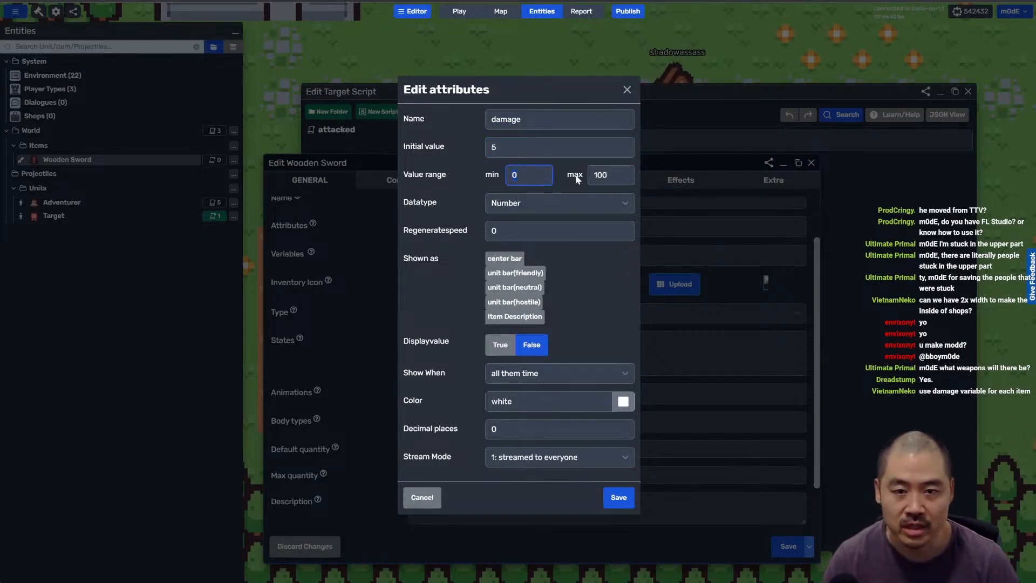
pyautogui.click(575, 176)
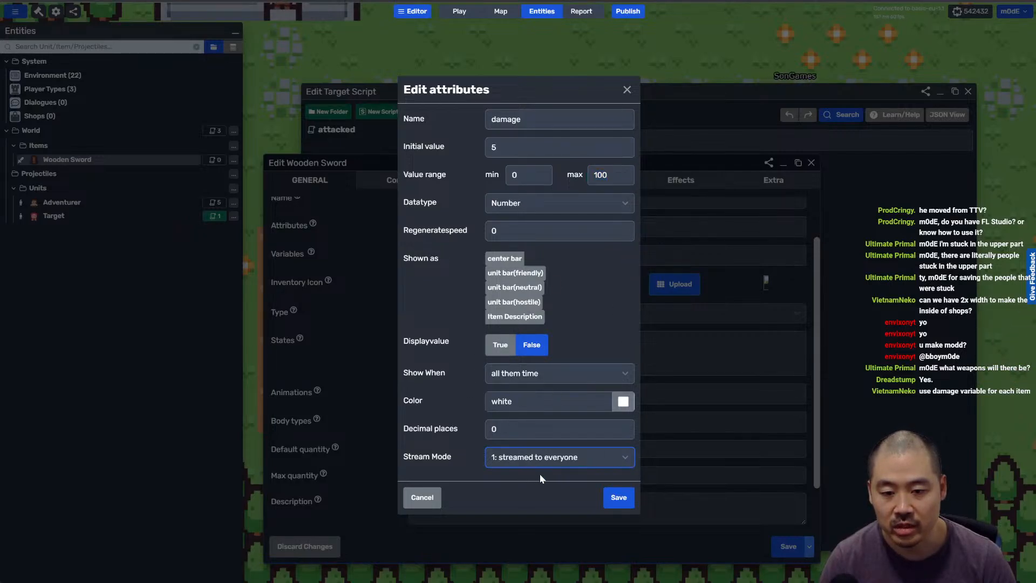
pyautogui.click(619, 499)
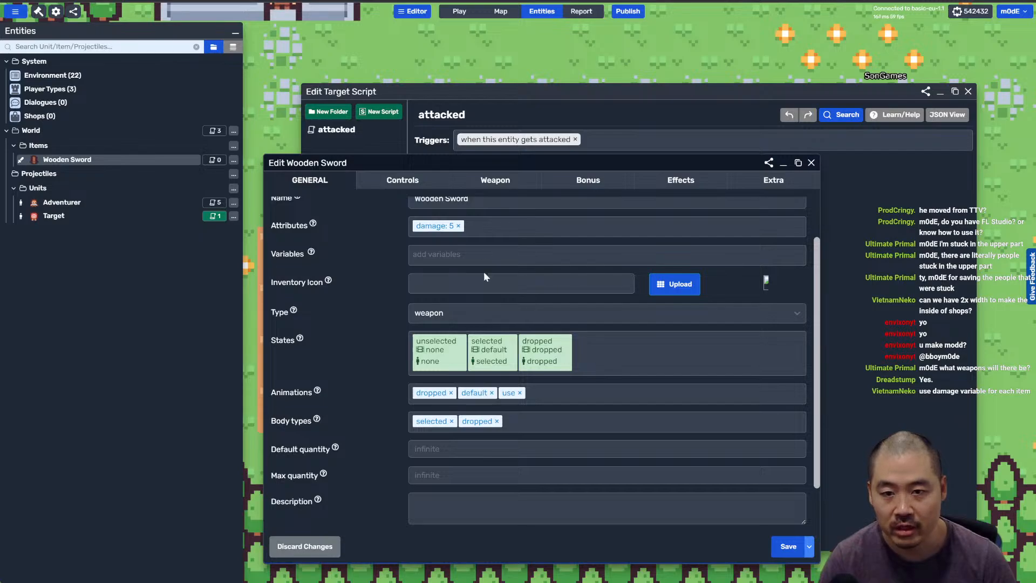
pyautogui.scroll(2, 484, 275)
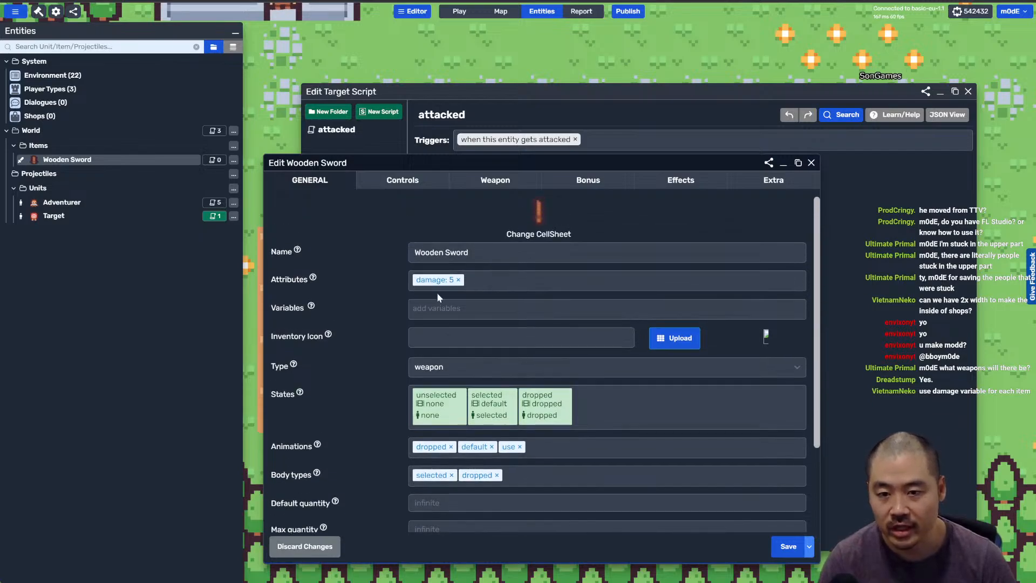
pyautogui.click(789, 546)
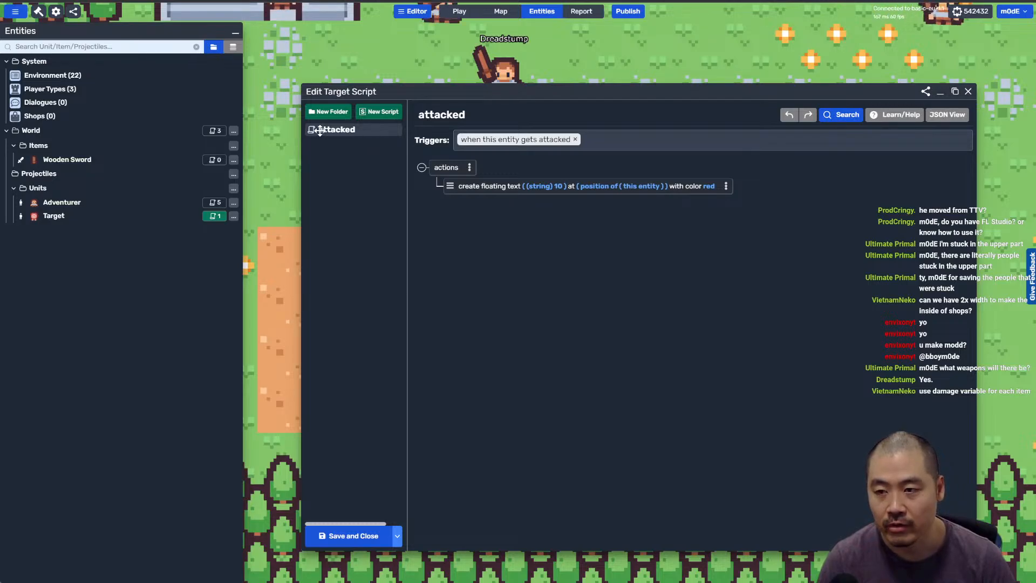
# Step: Create a new script in the World's global scripts with the trigger "when a unit uses item"
pyautogui.click(215, 132)
pyautogui.moveTo(339, 117); pyautogui.dragTo(175, 119)
pyautogui.click(181, 141)
pyautogui.click(350, 173)
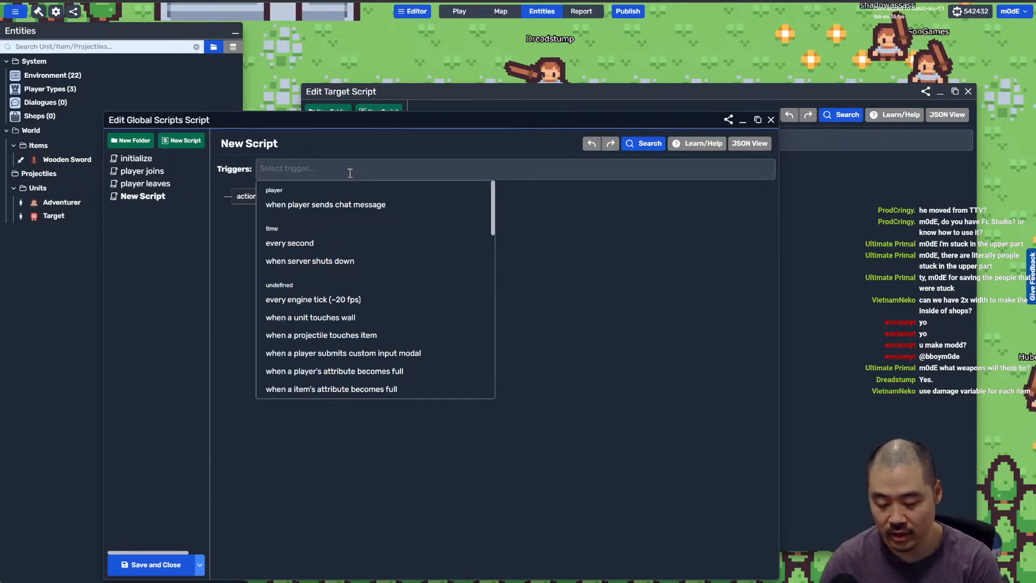
pyautogui.write('item')
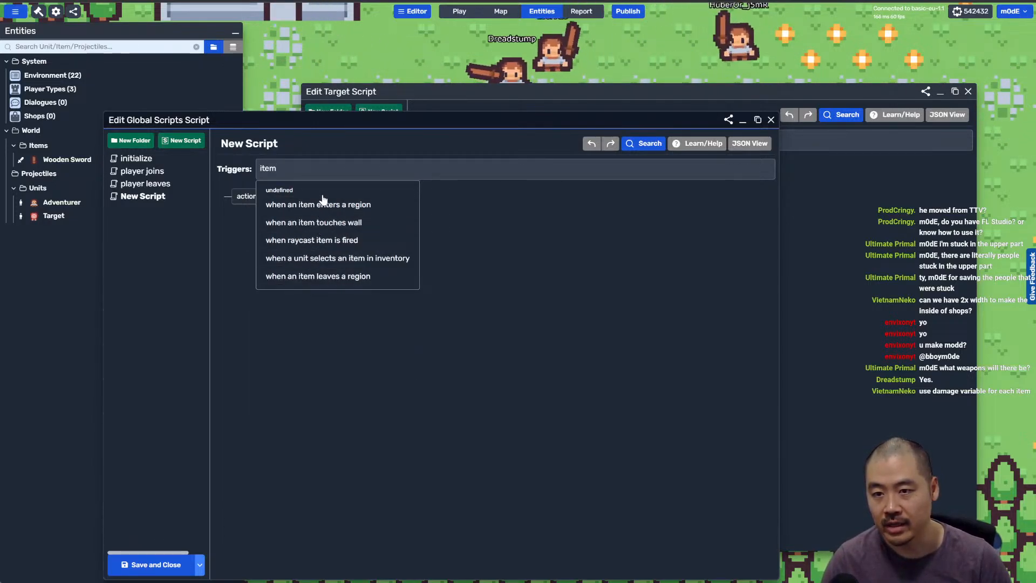
pyautogui.press('BackSpace')
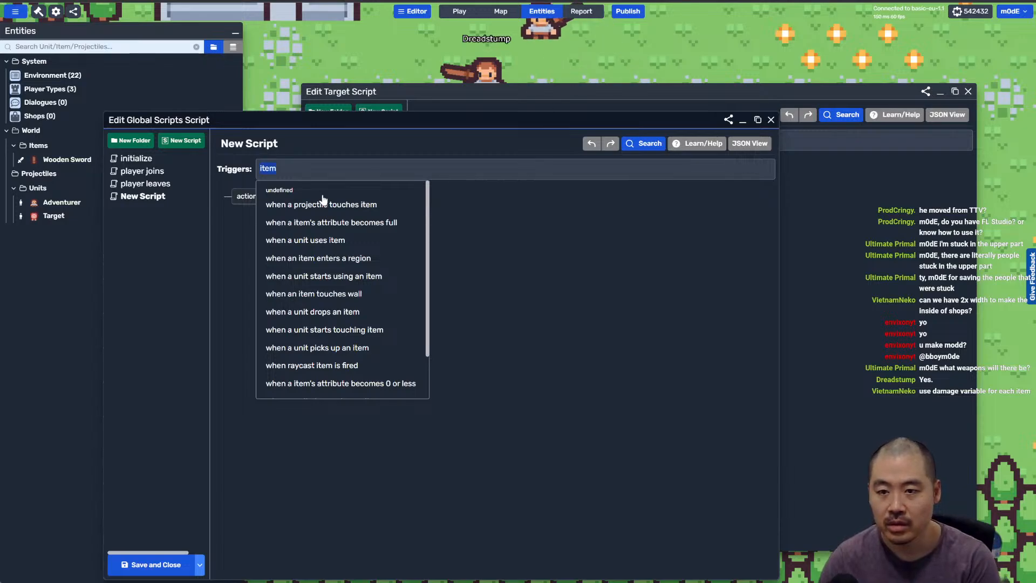
pyautogui.click(306, 240)
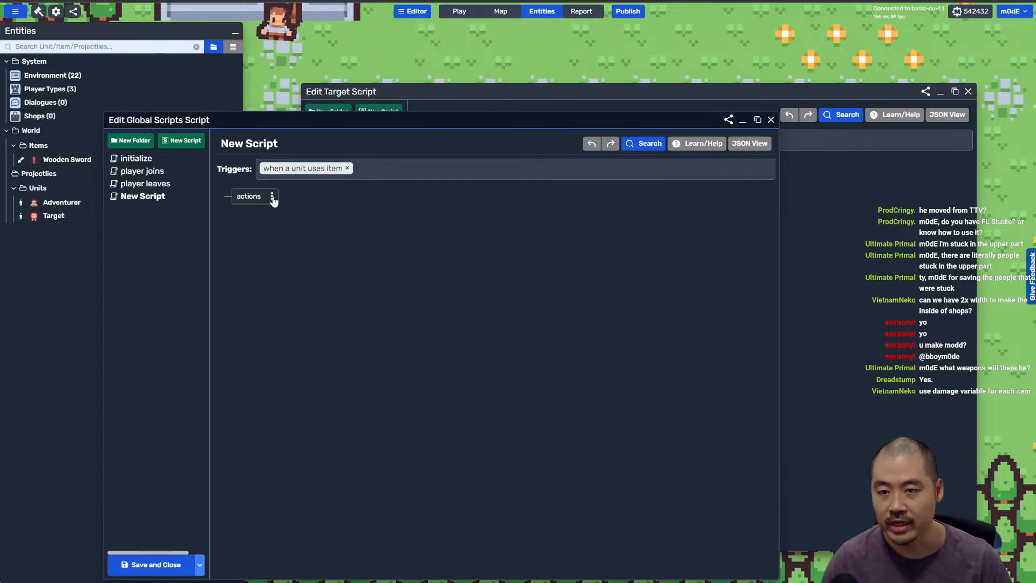
# Step: Add an if condition action to the new script and start editing its condition
pyautogui.click(272, 196)
pyautogui.click(313, 202)
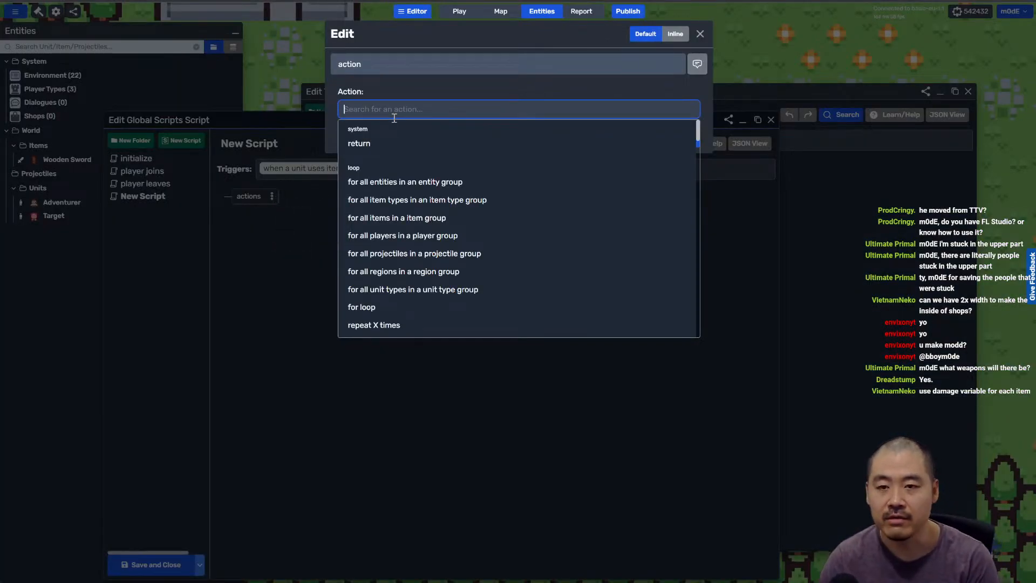
pyautogui.write('if')
pyautogui.click(400, 141)
pyautogui.click(371, 137)
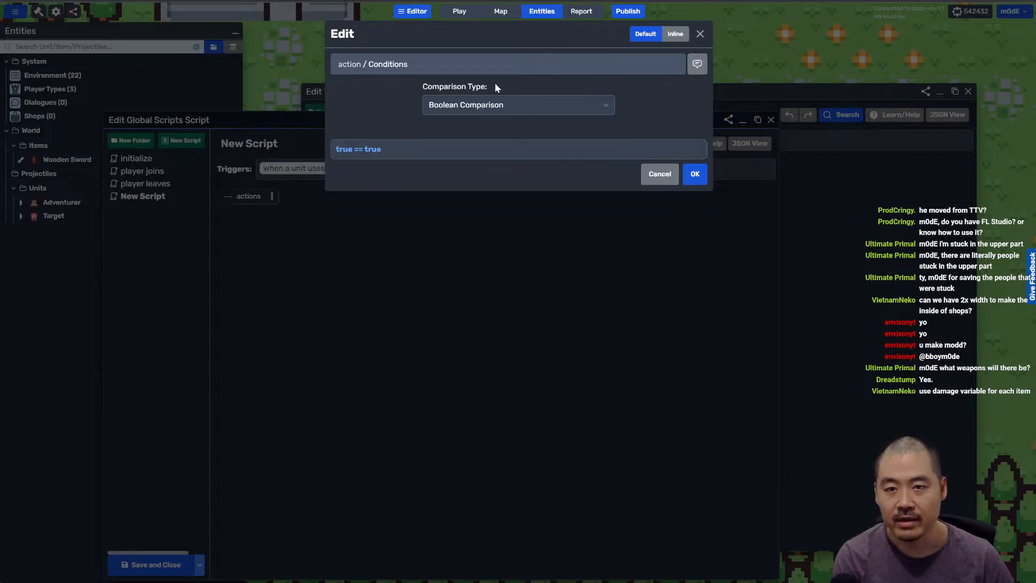
# Step: Search the condition's boolean functions for entity, attribute and variable options, then discard the boolean operand edit
pyautogui.click(344, 151)
pyautogui.click(333, 130)
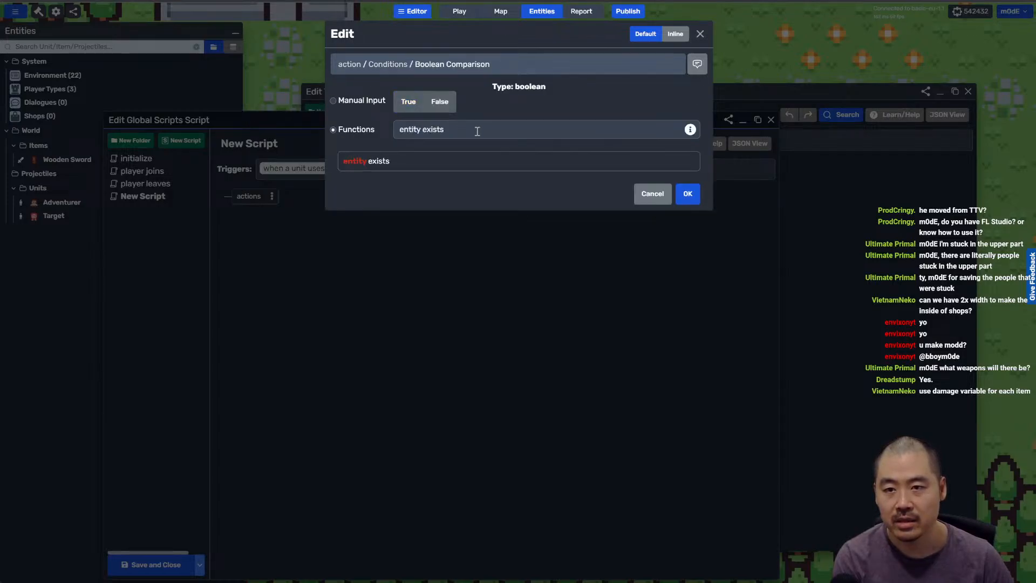
pyautogui.click(459, 130)
pyautogui.write('e')
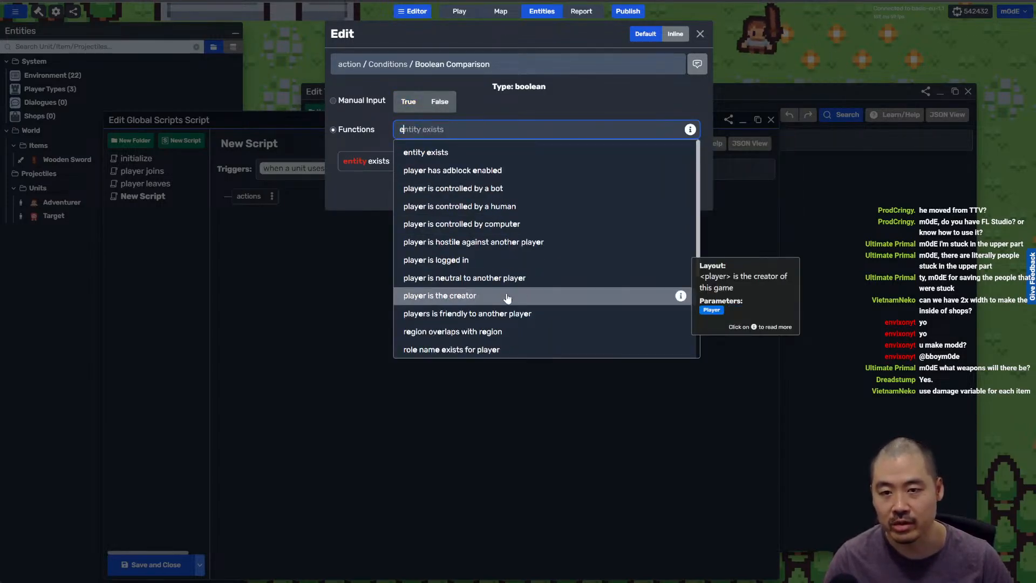
pyautogui.write('ntity')
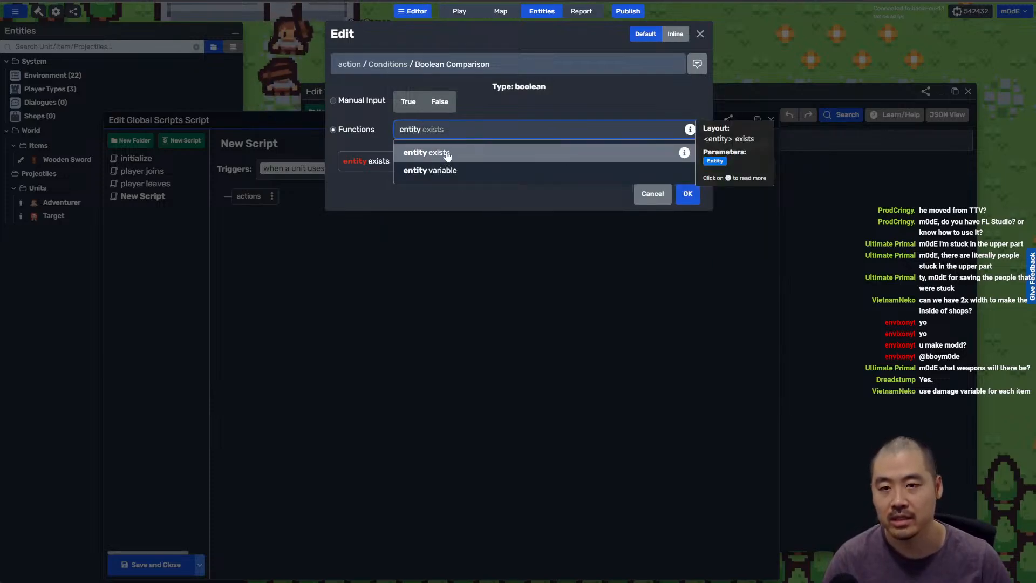
pyautogui.press('BackSpace')
pyautogui.press('BackSpace')
pyautogui.press('BackSpace')
pyautogui.press('BackSpace')
pyautogui.press('BackSpace')
pyautogui.press('BackSpace')
pyautogui.write('attribuy')
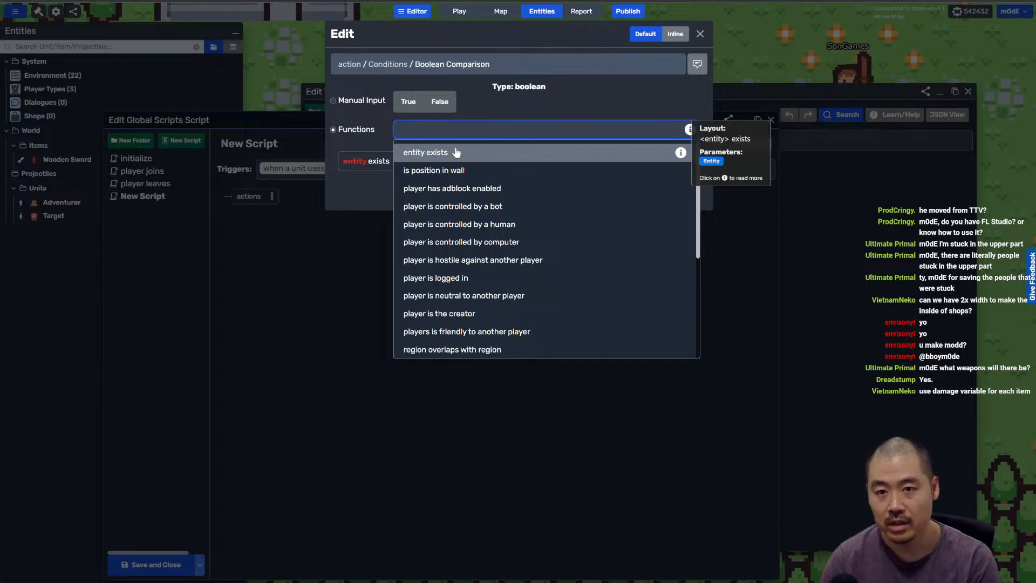
pyautogui.write('attr')
pyautogui.press('BackSpace')
pyautogui.press('BackSpace')
pyautogui.press('BackSpace')
pyautogui.press('BackSpace')
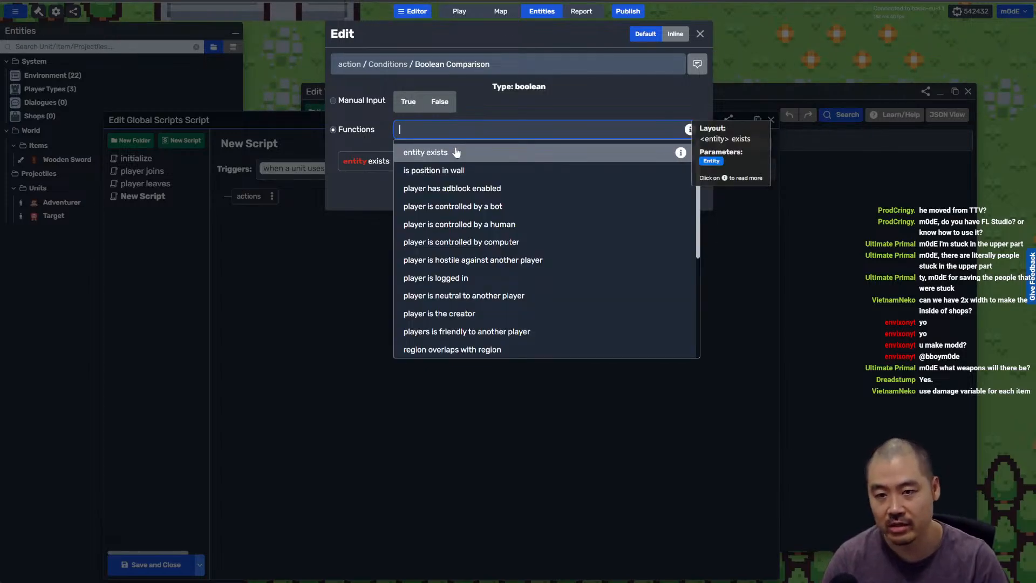
pyautogui.write('att')
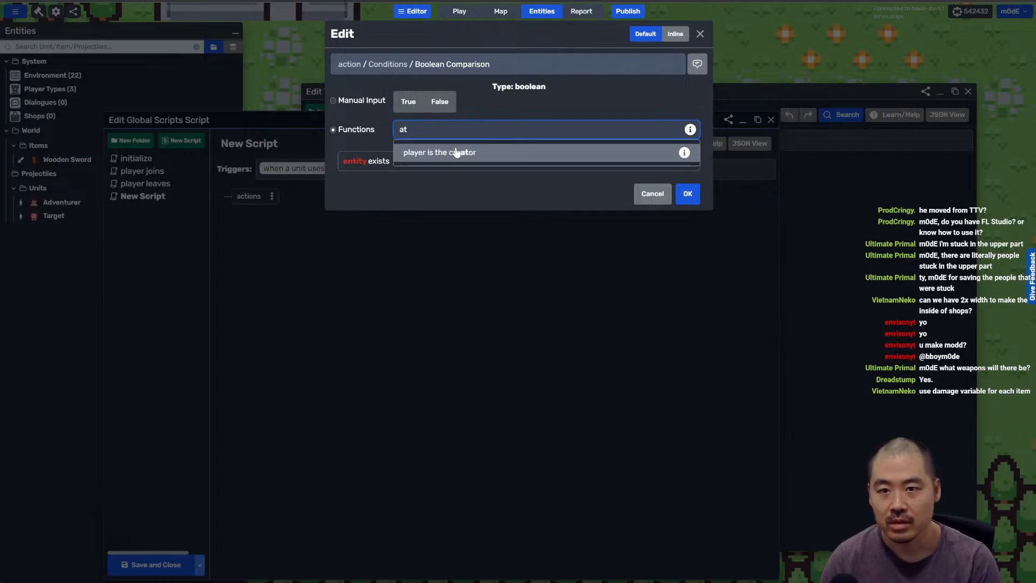
pyautogui.press('BackSpace')
pyautogui.press('BackSpace')
pyautogui.press('BackSpace')
pyautogui.write('vari')
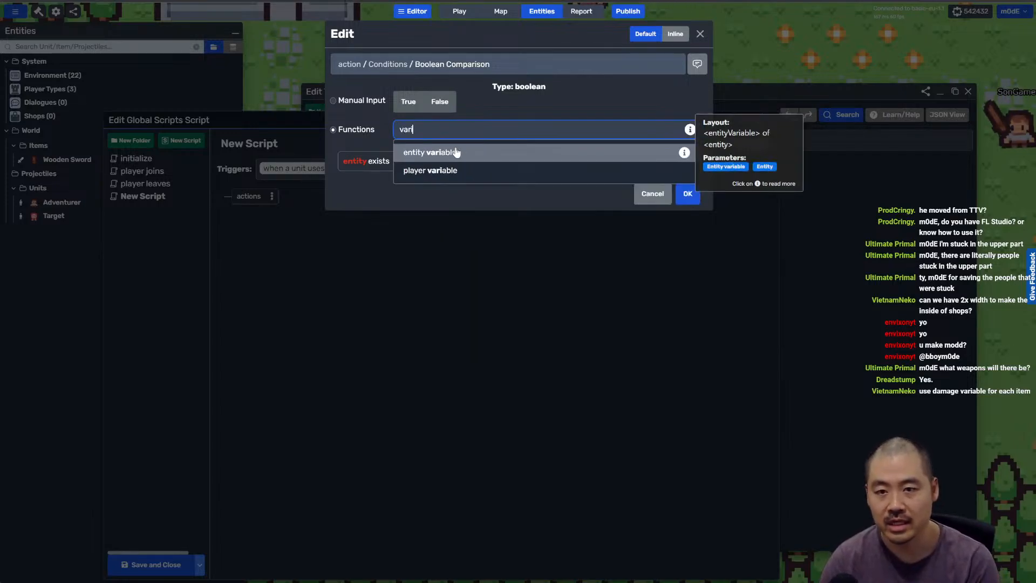
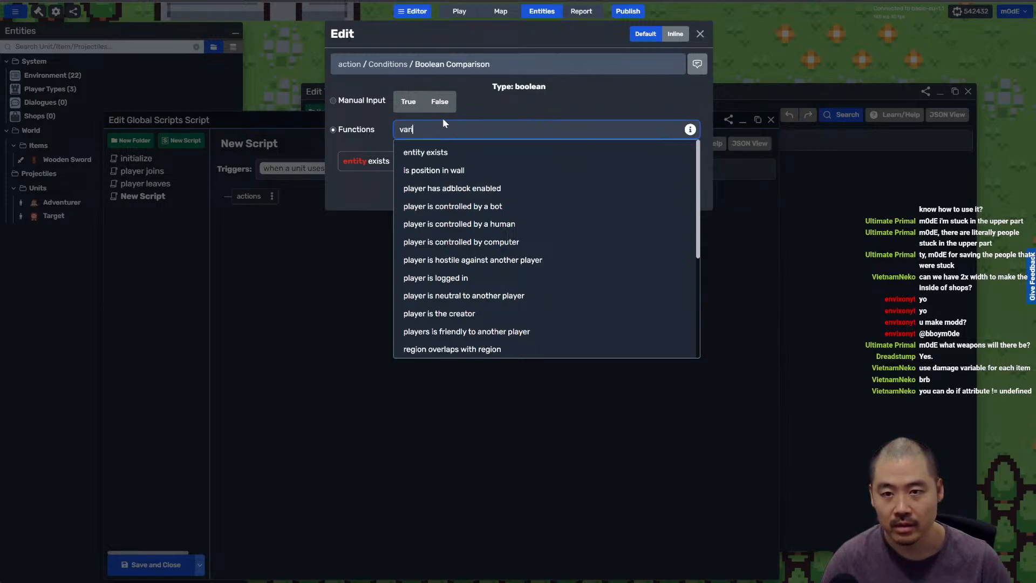
pyautogui.press('Escape')
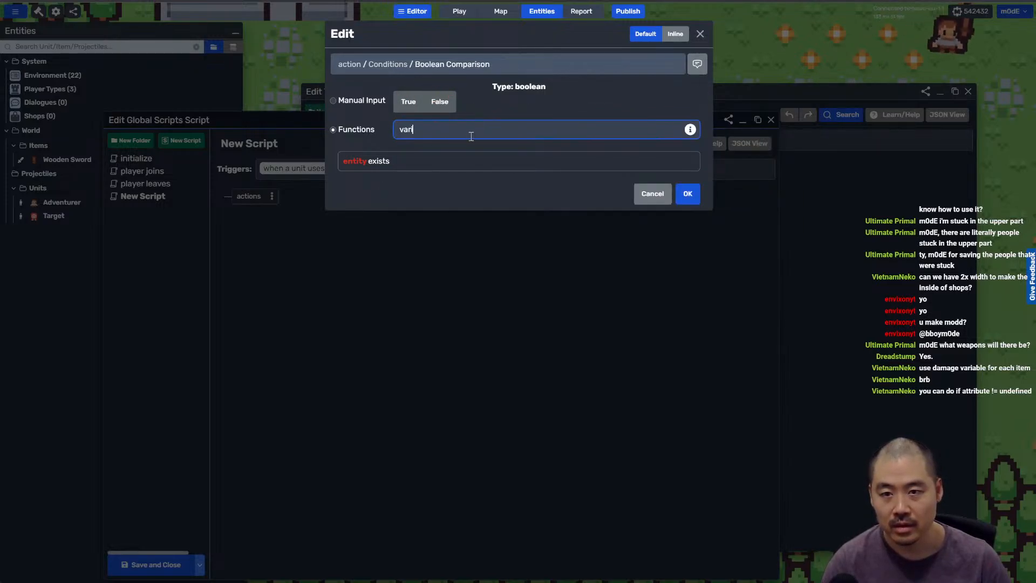
pyautogui.click(653, 195)
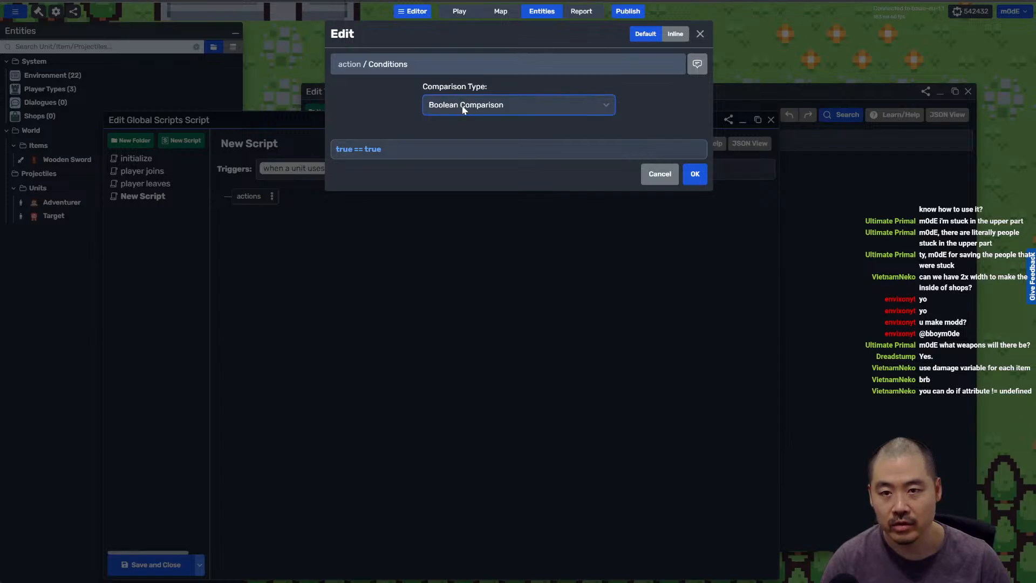
# Step: Change the condition to a Number Comparison and use the entity attribute value function as its first operand
pyautogui.press('Down')
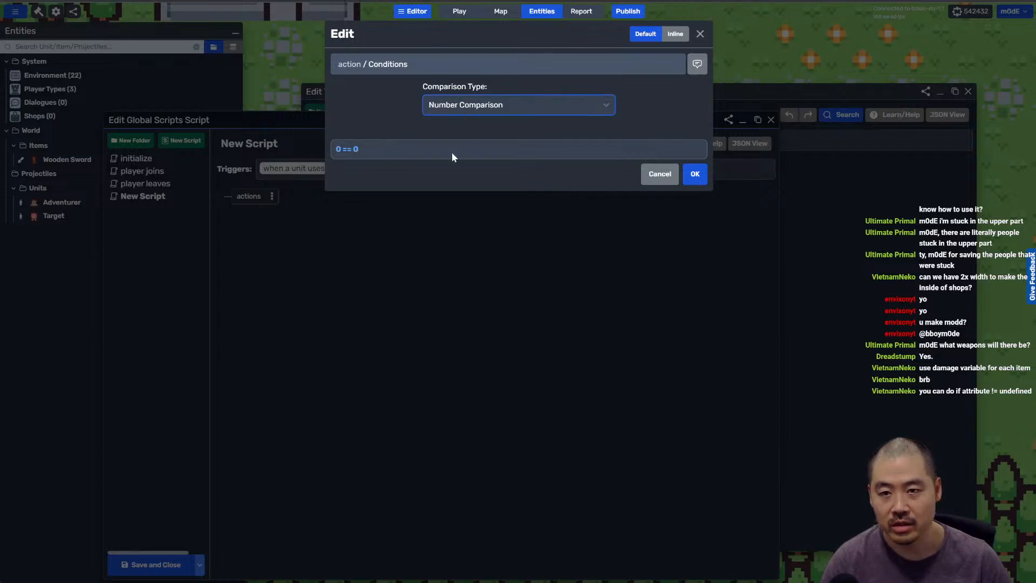
pyautogui.click(339, 150)
pyautogui.click(348, 129)
pyautogui.click(488, 128)
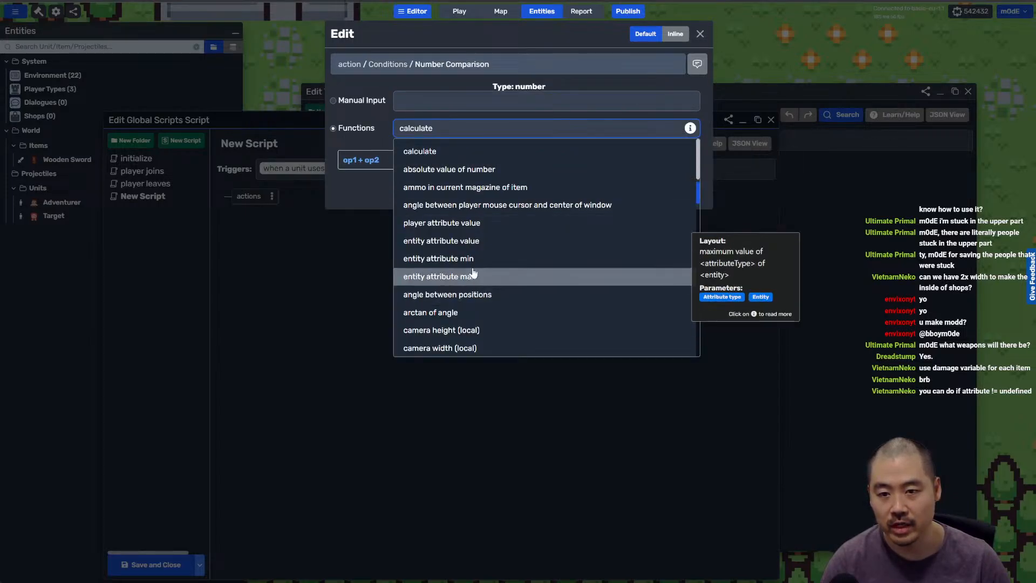
pyautogui.click(477, 243)
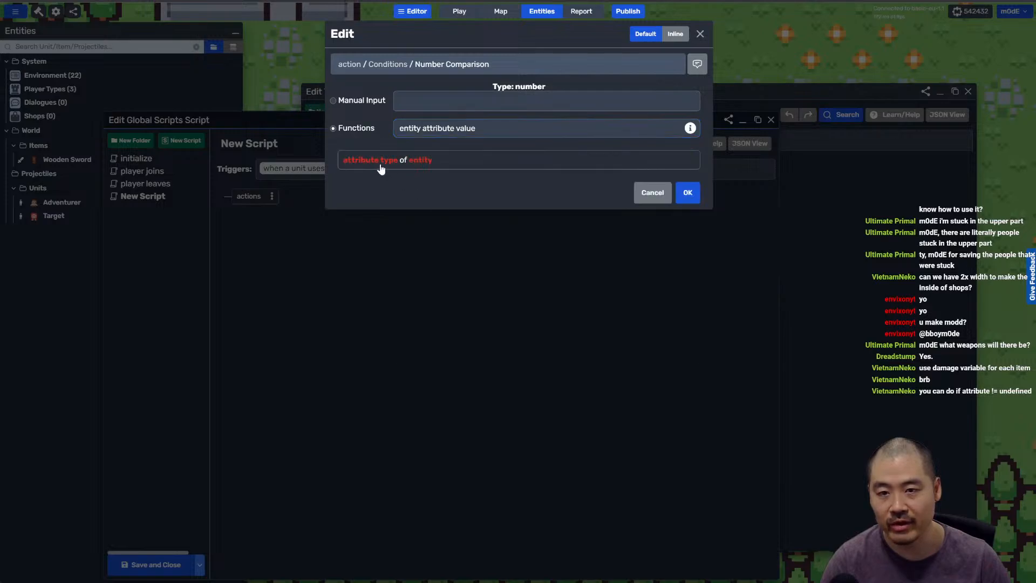
# Step: Set the first operand to the damage attribute of the last triggering item and confirm it
pyautogui.click(365, 165)
pyautogui.press('Return')
pyautogui.click(394, 161)
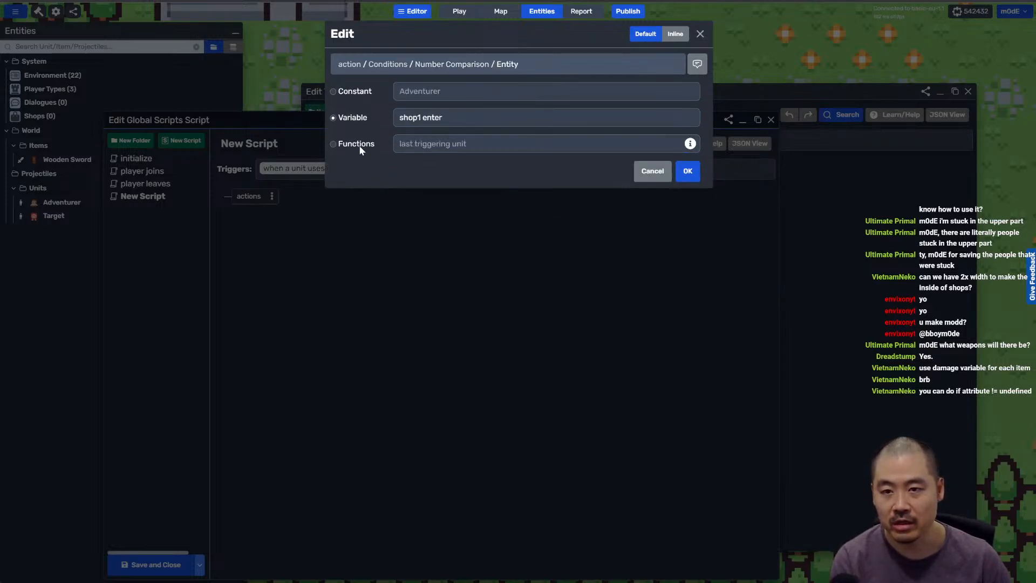
pyautogui.click(358, 144)
pyautogui.write('item')
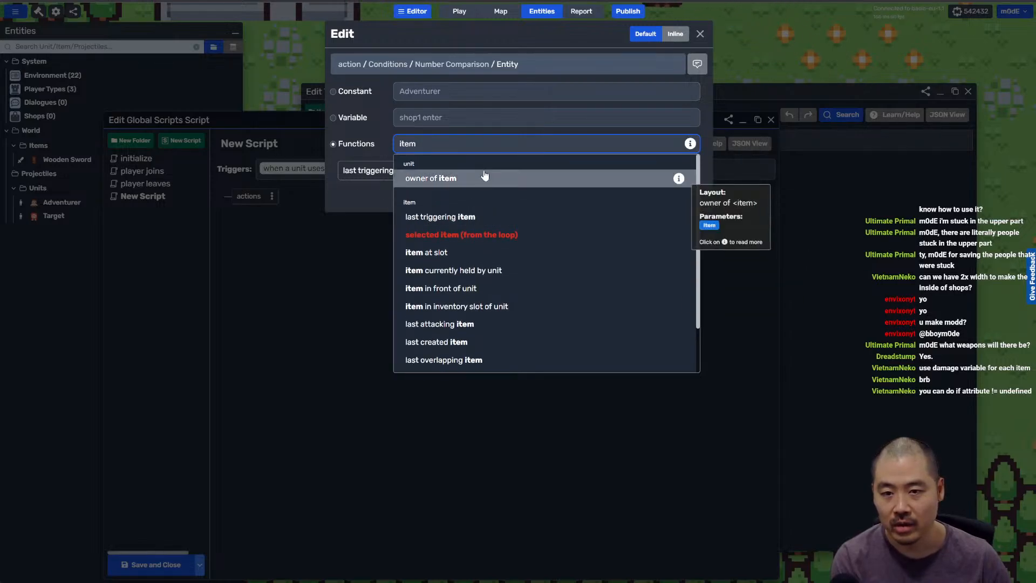
pyautogui.click(479, 218)
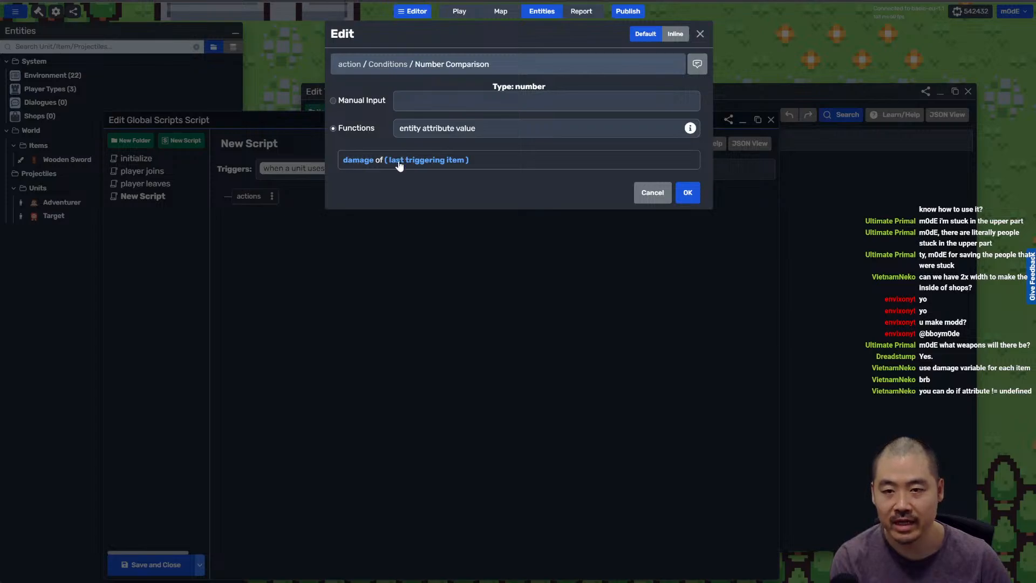
pyautogui.press('Return')
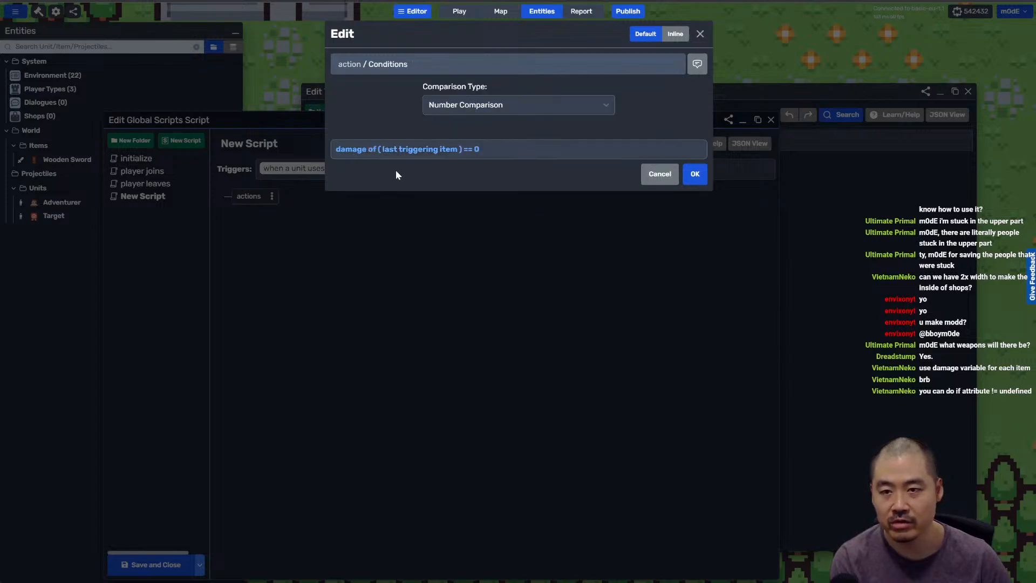
# Step: Set the condition's operator to != and its second operand to the undefined value function, and confirm the condition
pyautogui.click(469, 151)
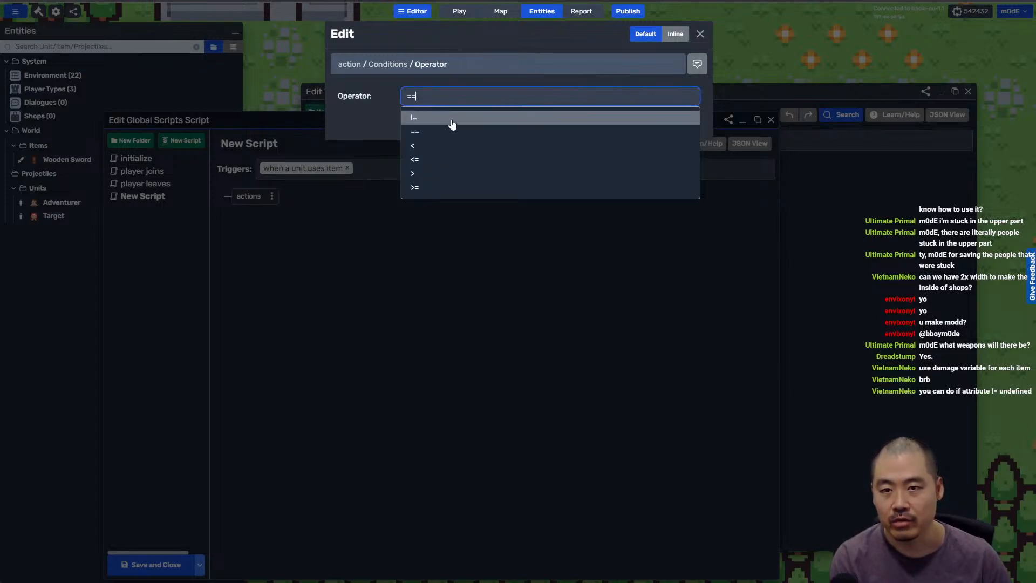
pyautogui.click(451, 119)
pyautogui.click(473, 151)
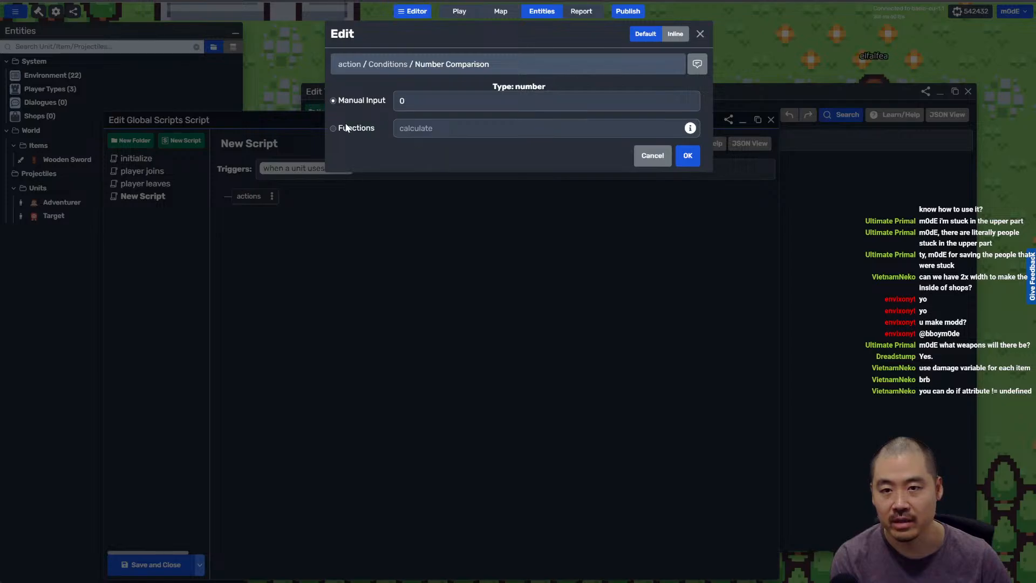
pyautogui.click(351, 128)
pyautogui.click(440, 127)
pyautogui.write('unde')
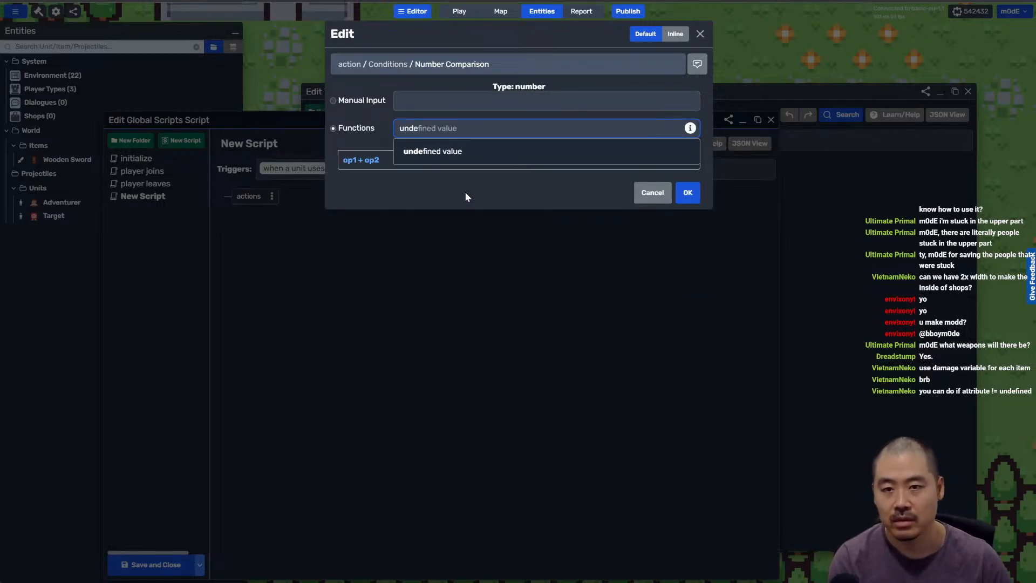
pyautogui.click(462, 152)
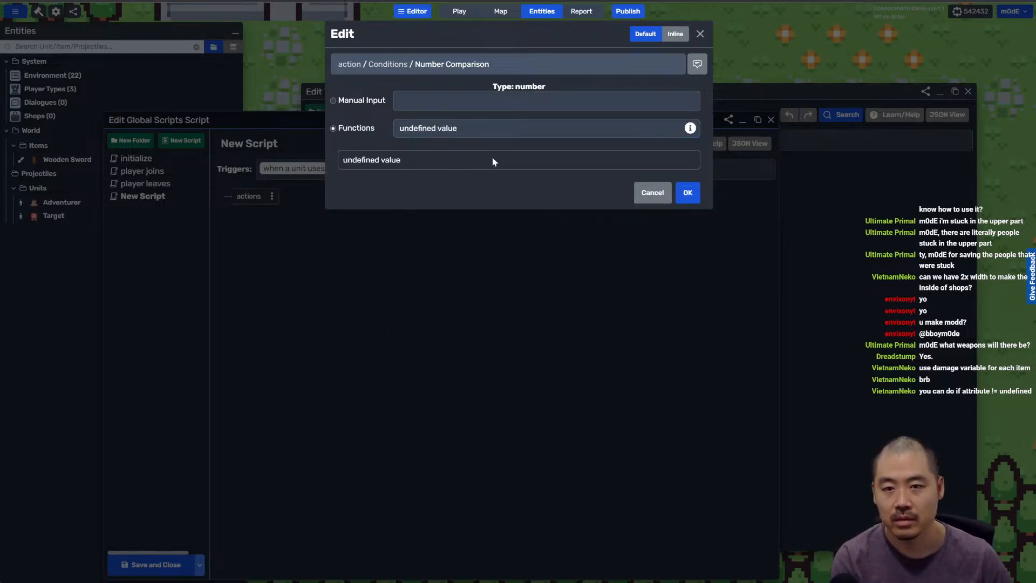
pyautogui.press('Return')
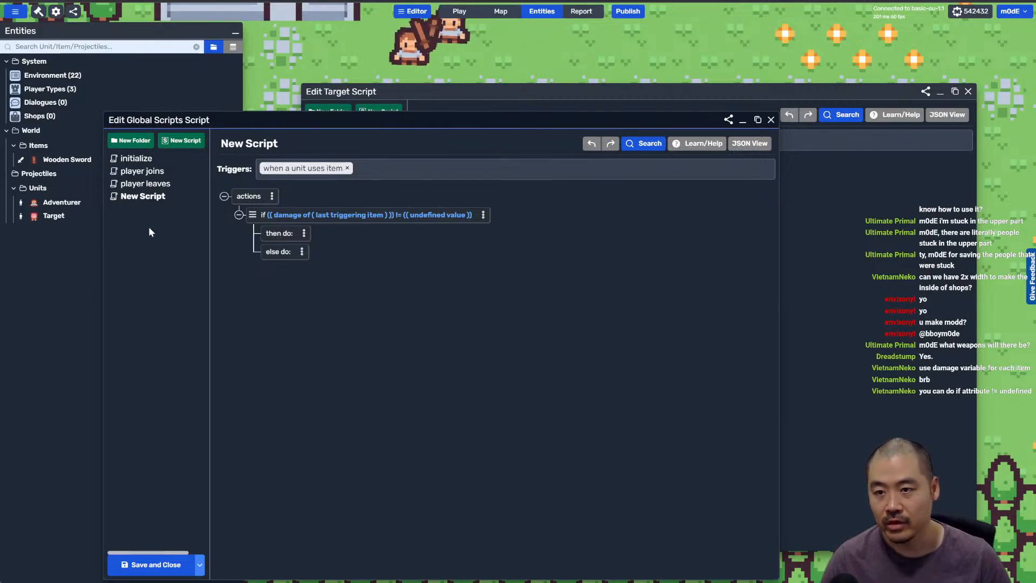
# Step: Add a new global number variable in the Environment with the key lastInflictedDamage
pyautogui.click(41, 77)
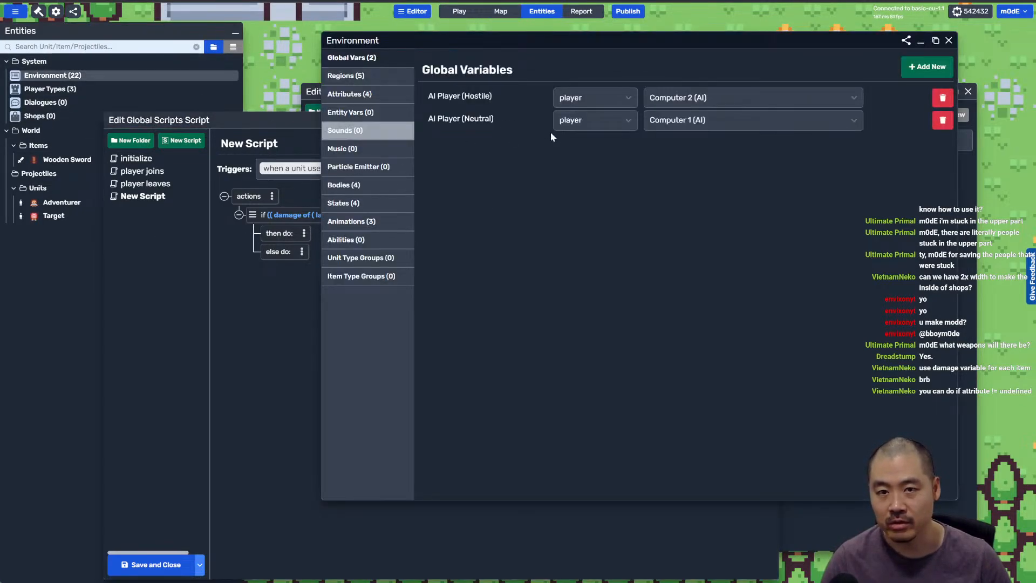
pyautogui.click(927, 66)
pyautogui.click(510, 260)
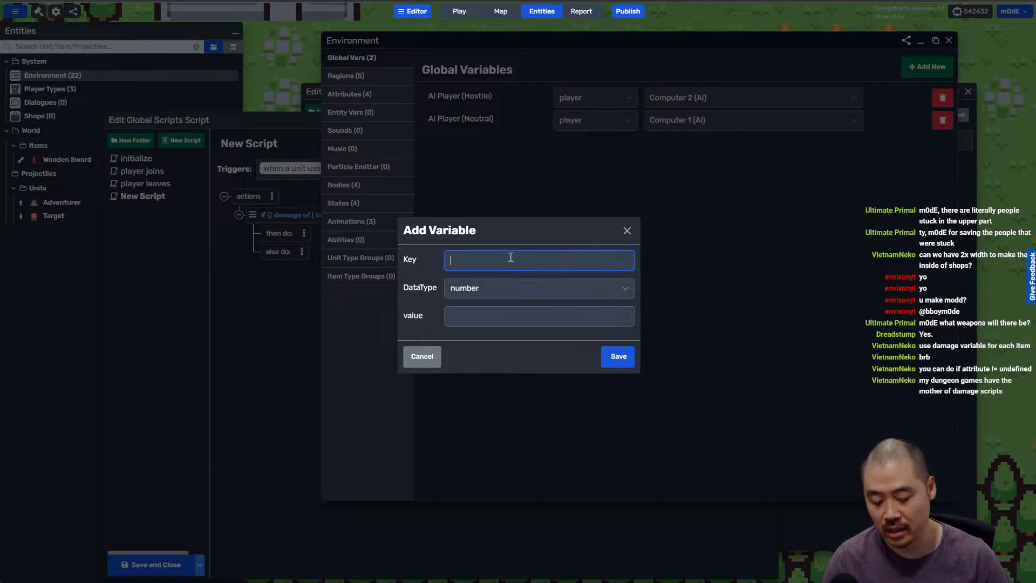
pyautogui.write('lastInflictedDamage')
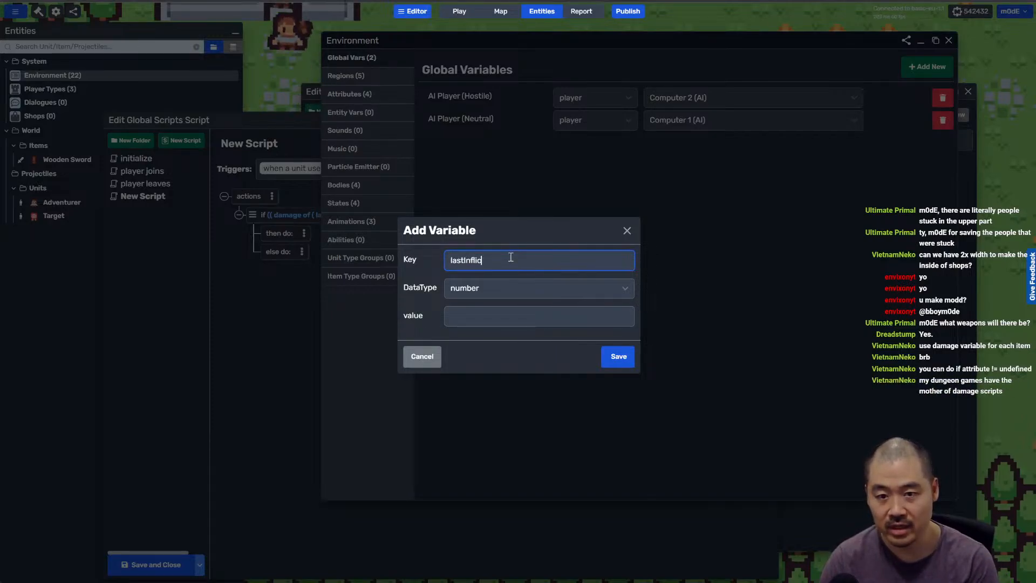
# Step: Add a global number variable with the key lastInflictedDamage and value 0, and close the Environment settings
pyautogui.press('Tab')
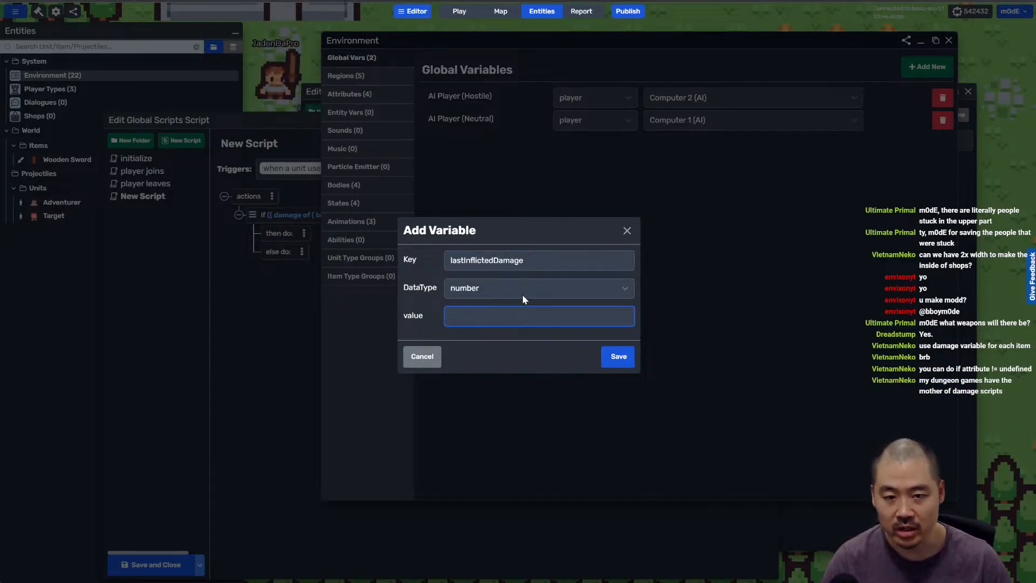
pyautogui.write('0')
pyautogui.click(610, 356)
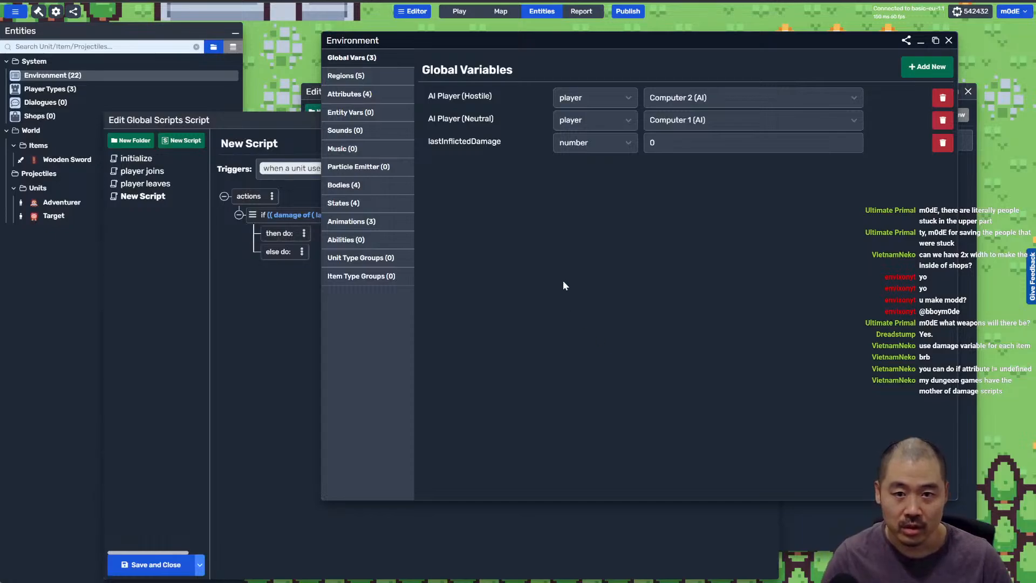
pyautogui.click(948, 40)
# Step: Add a set variable action to the condition's then branch, targeting the variable lastInflictedDamage
pyautogui.click(304, 233)
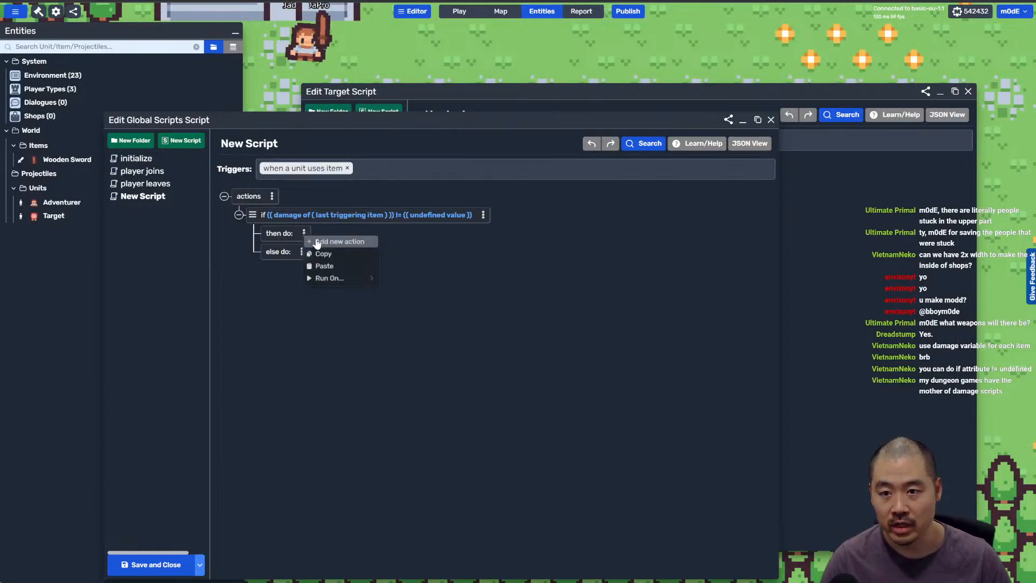
pyautogui.click(324, 241)
pyautogui.write('set')
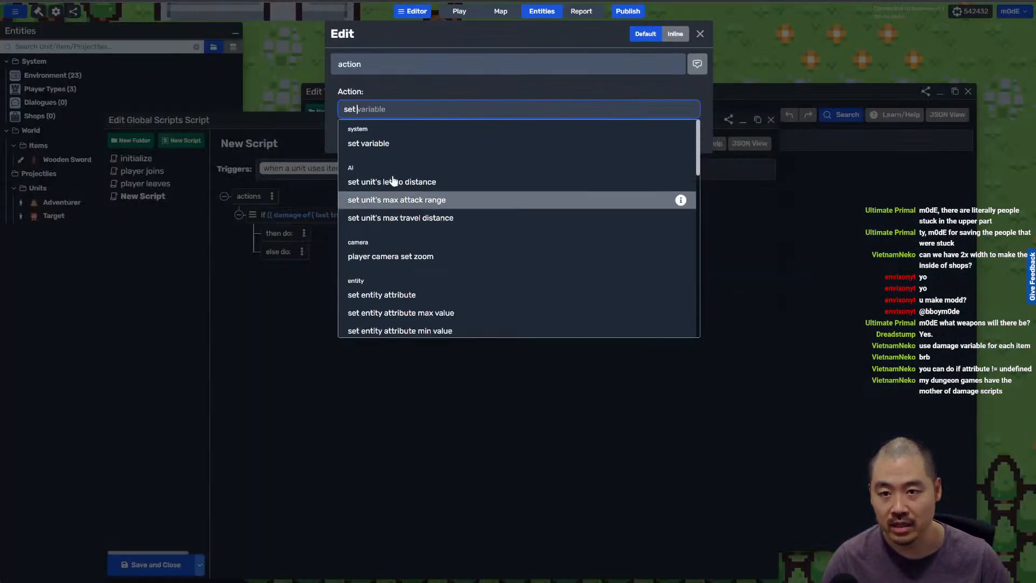
pyautogui.click(397, 143)
pyautogui.click(400, 145)
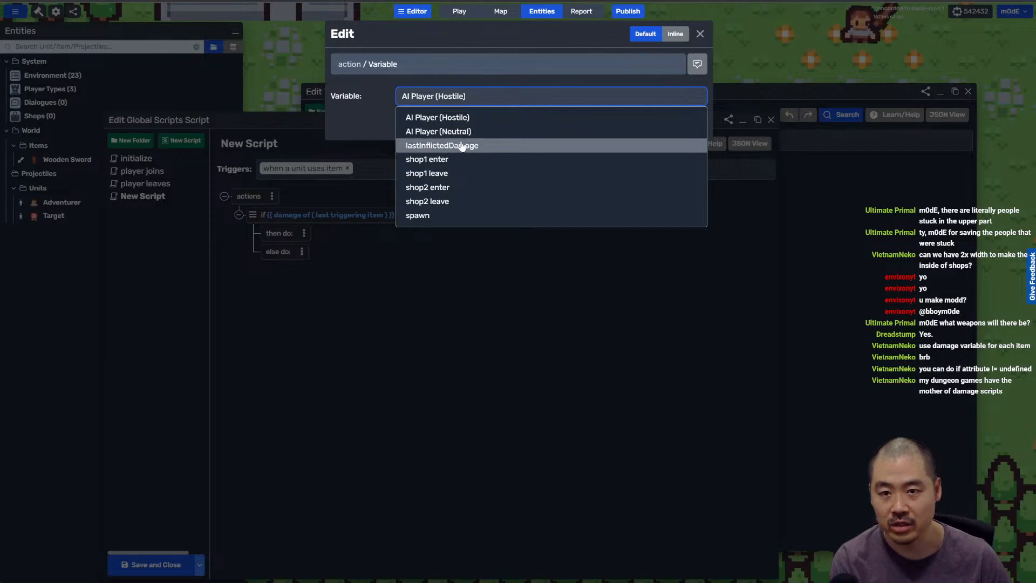
pyautogui.click(442, 145)
# Step: Set the variable's value to the entity attribute value damage of the last triggering item and confirm the action
pyautogui.click(486, 142)
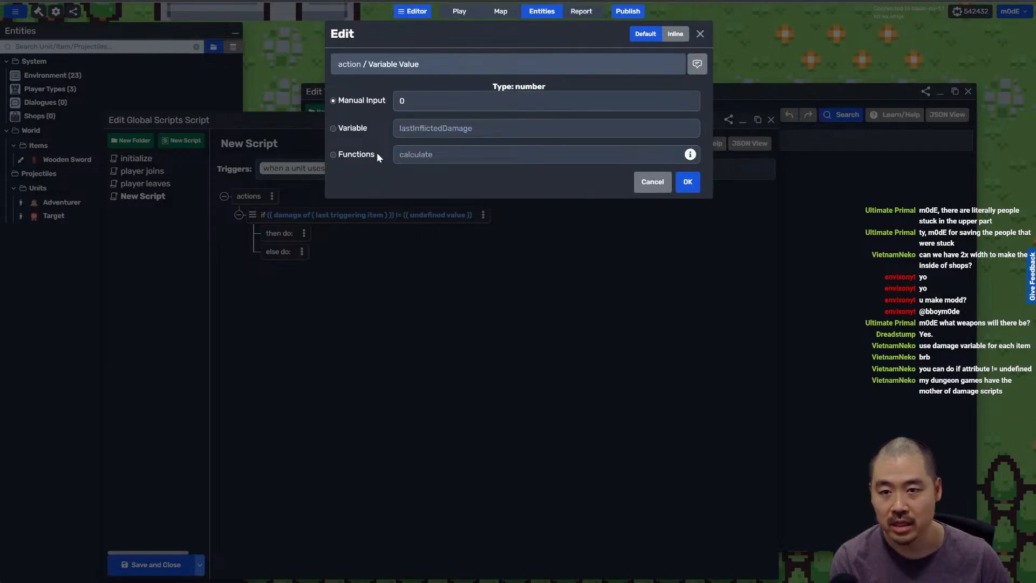
pyautogui.click(360, 155)
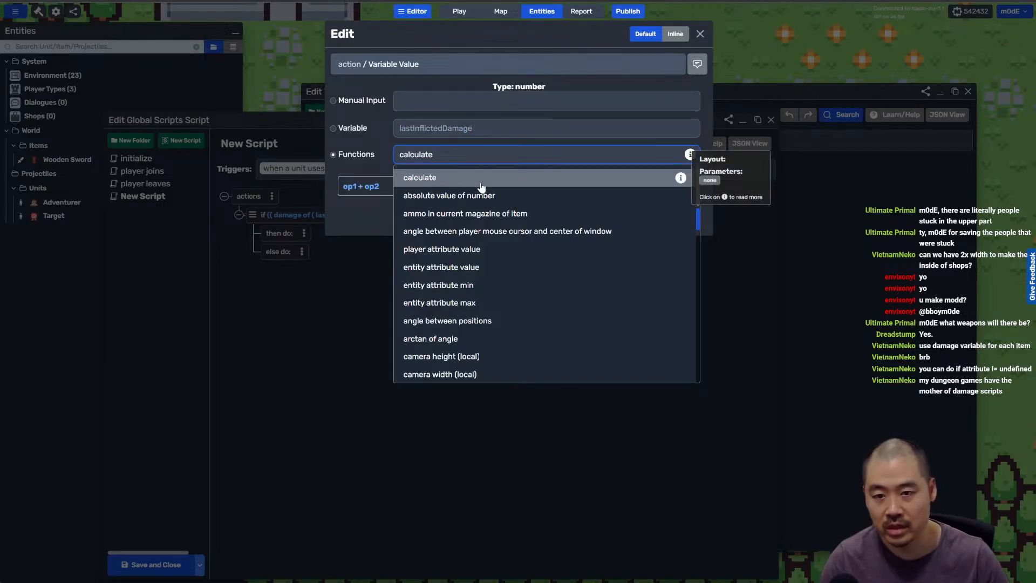
pyautogui.click(511, 269)
pyautogui.click(369, 187)
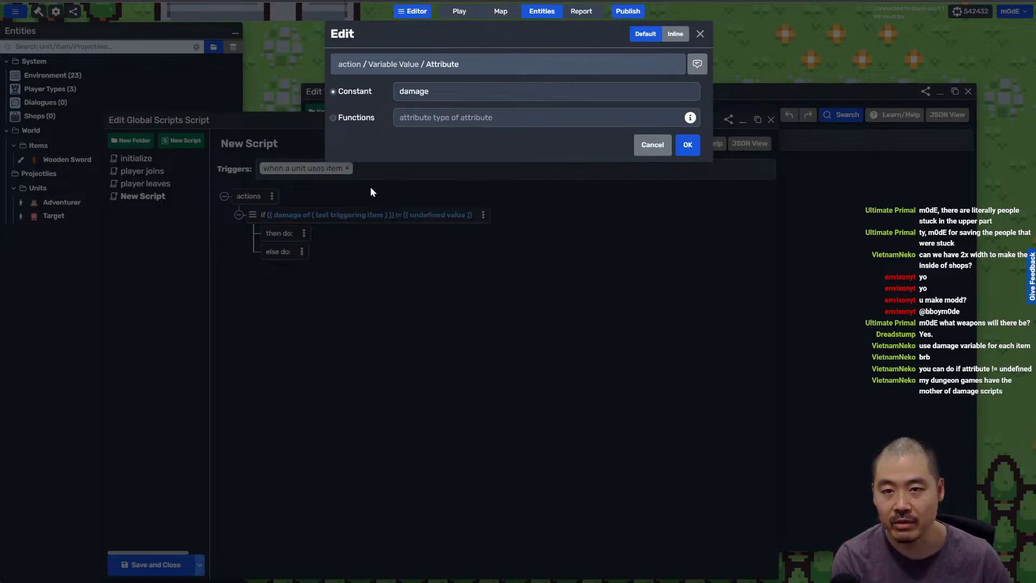
pyautogui.press('Return')
pyautogui.click(397, 187)
pyautogui.click(359, 144)
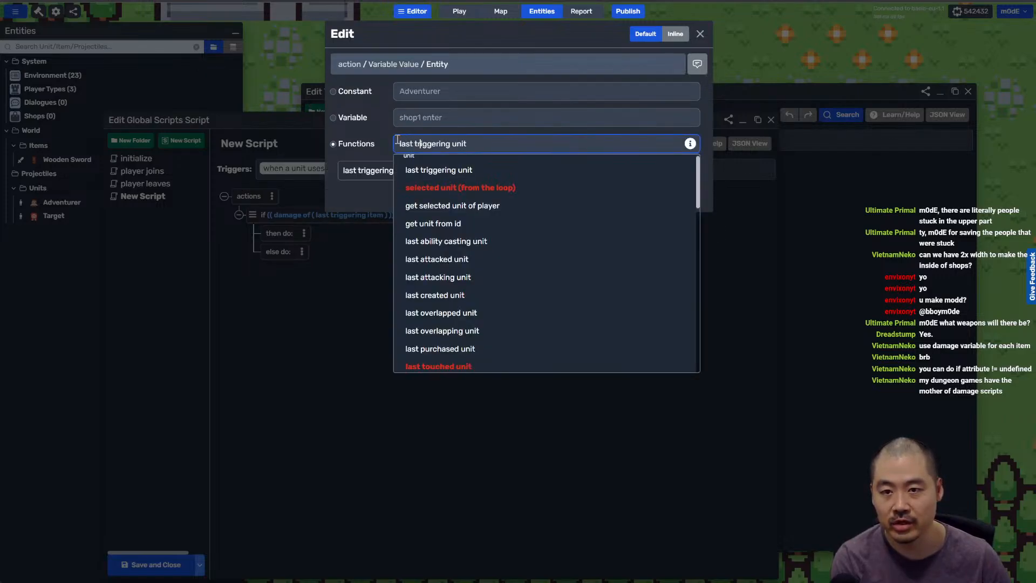
pyautogui.scroll(-5, 499, 231)
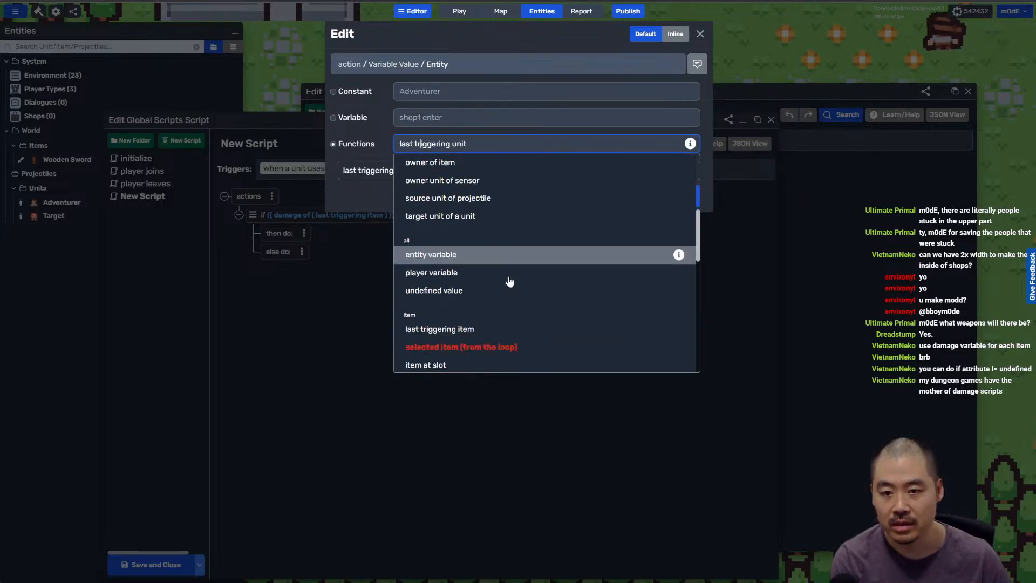
pyautogui.click(487, 297)
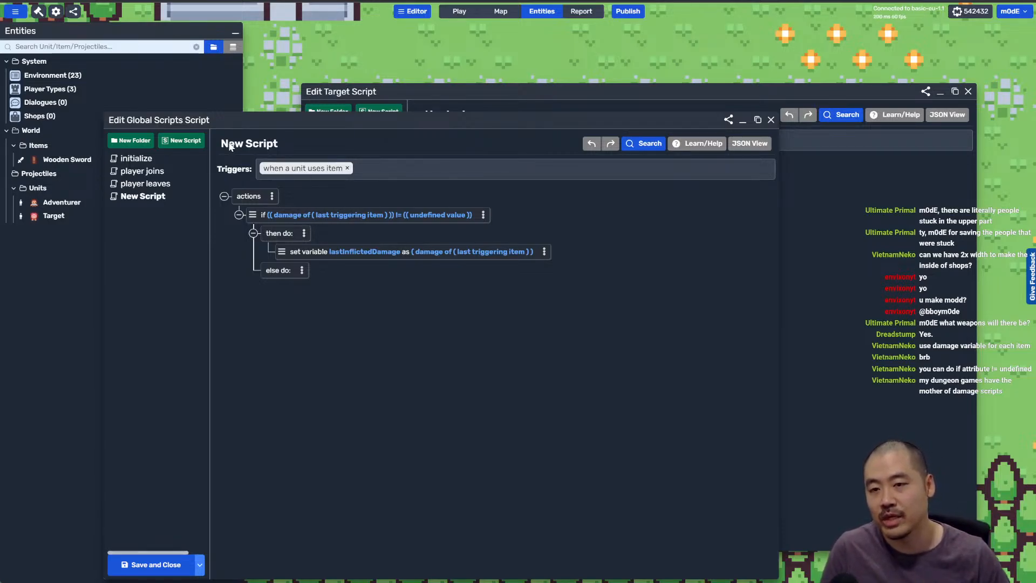
# Step: Replace the script's trigger with "when a unit gets attacked"
pyautogui.click(348, 169)
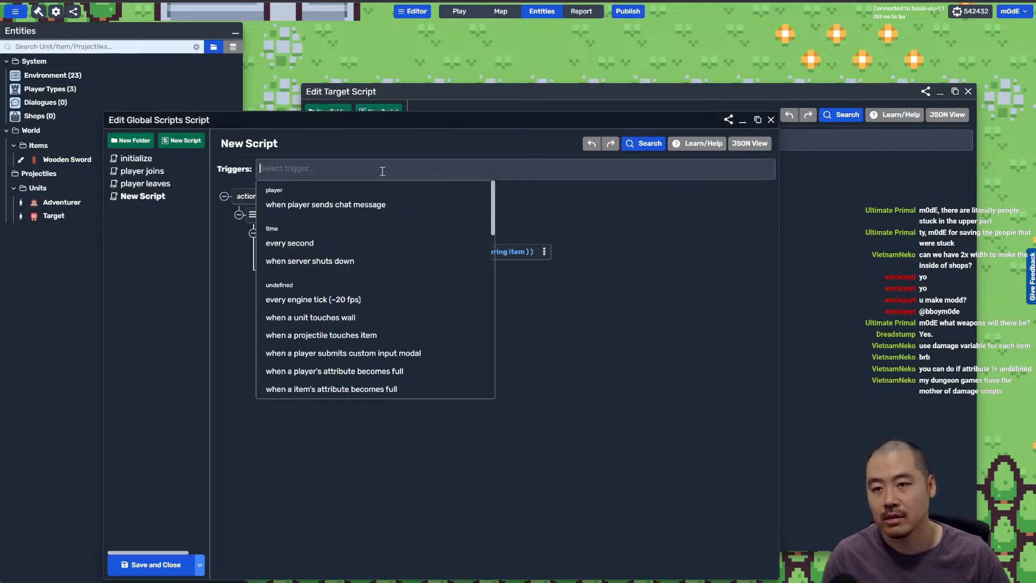
pyautogui.write('attack')
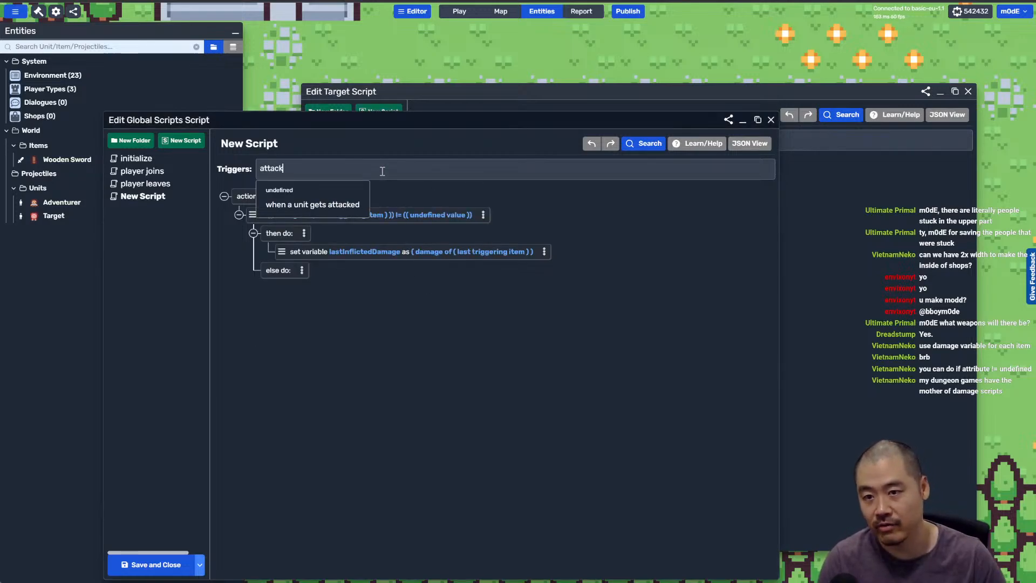
pyautogui.click(338, 204)
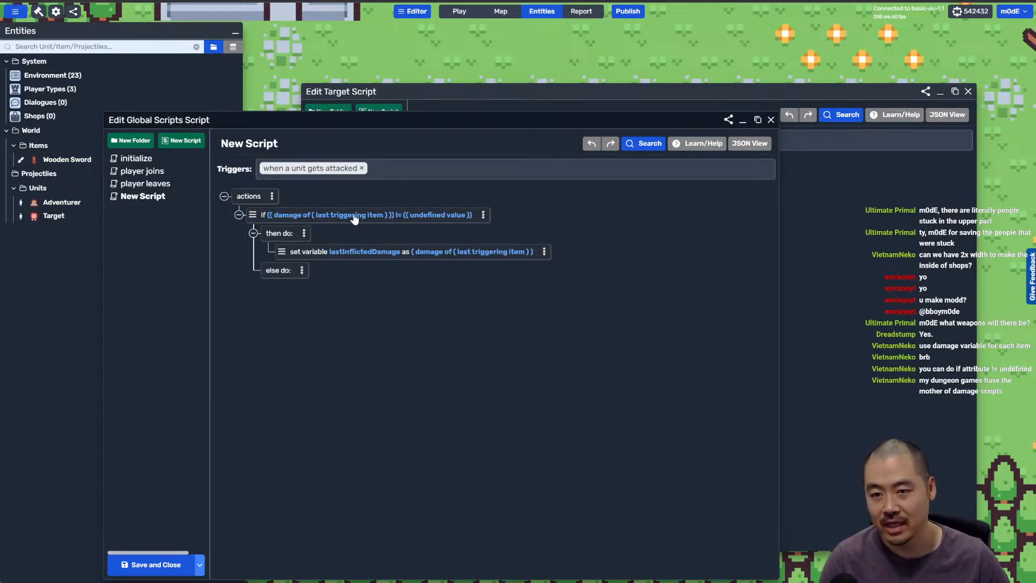
# Step: Change the entity in the if condition's damage comparison to the last used item
pyautogui.click(354, 216)
pyautogui.click(405, 142)
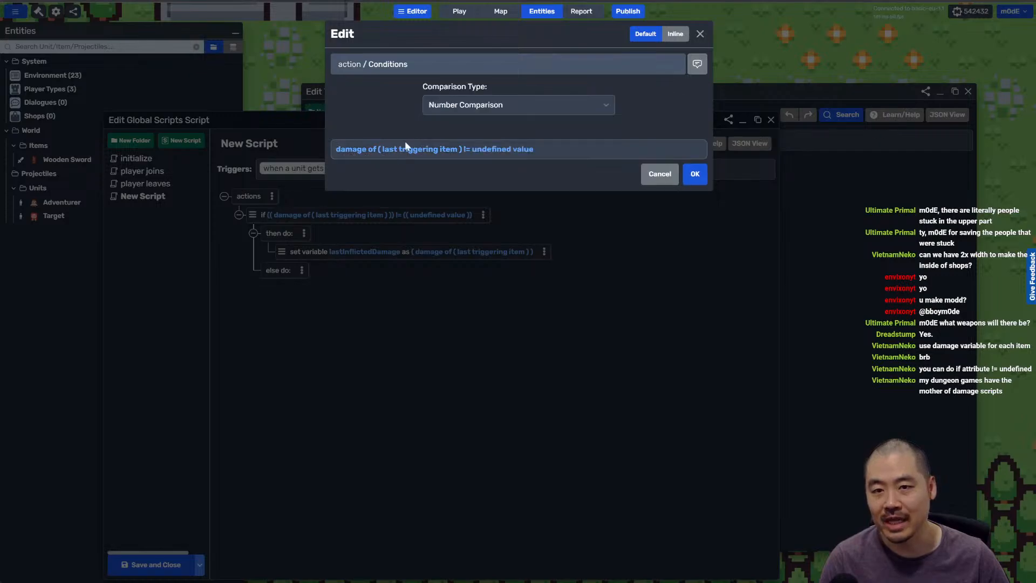
pyautogui.click(405, 155)
pyautogui.click(410, 186)
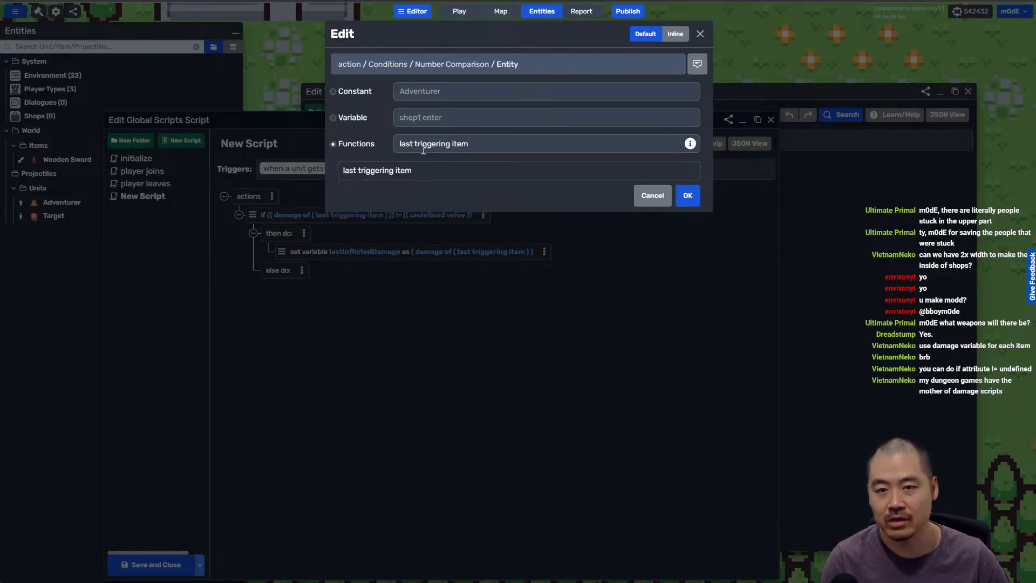
pyautogui.click(486, 143)
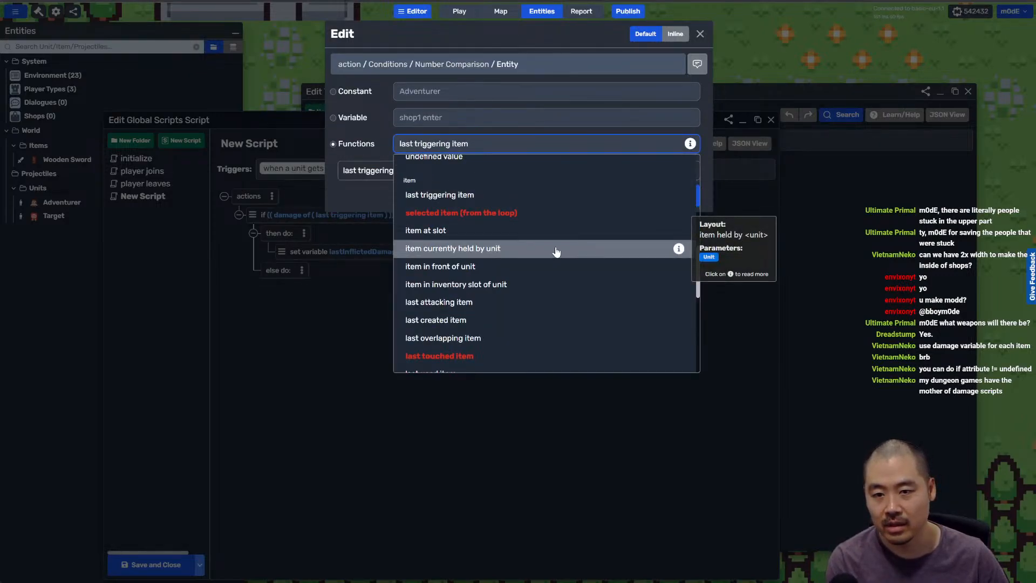
pyautogui.write('used')
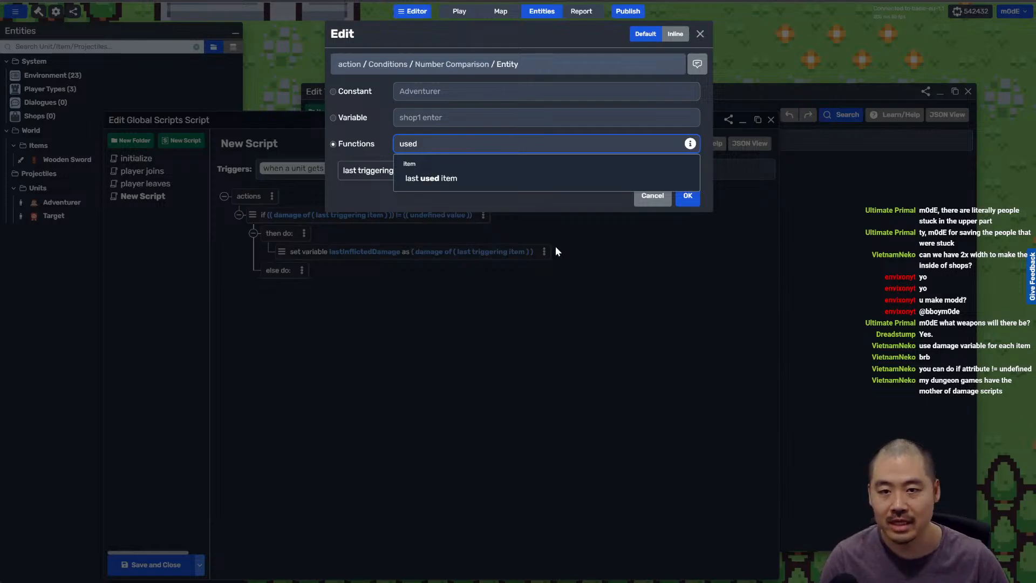
pyautogui.click(522, 179)
pyautogui.press('Return')
pyautogui.press('Return')
pyautogui.press('Return')
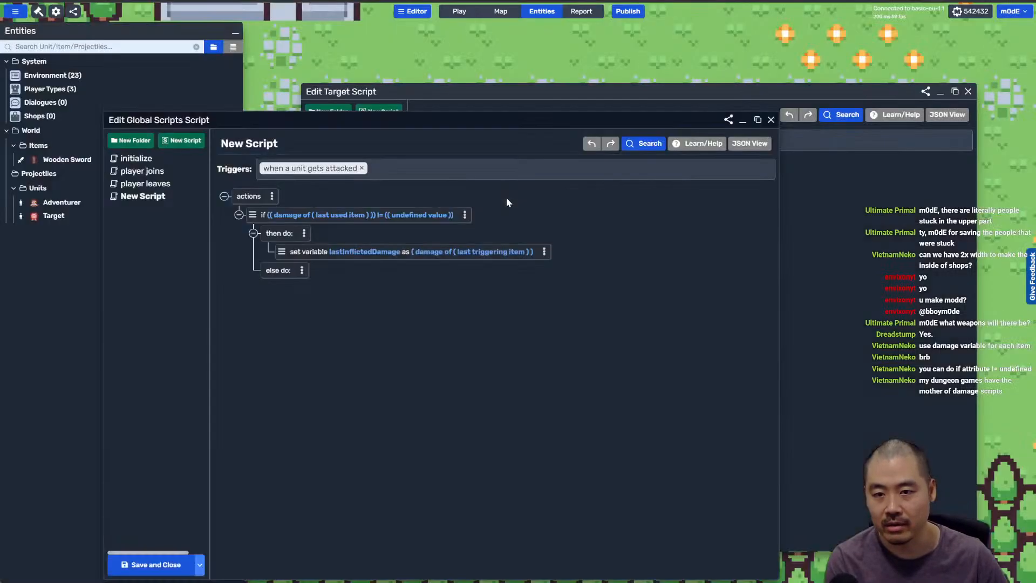
# Step: Change the set variable action so lastInflictedDamage takes the damage of the last used item
pyautogui.click(386, 251)
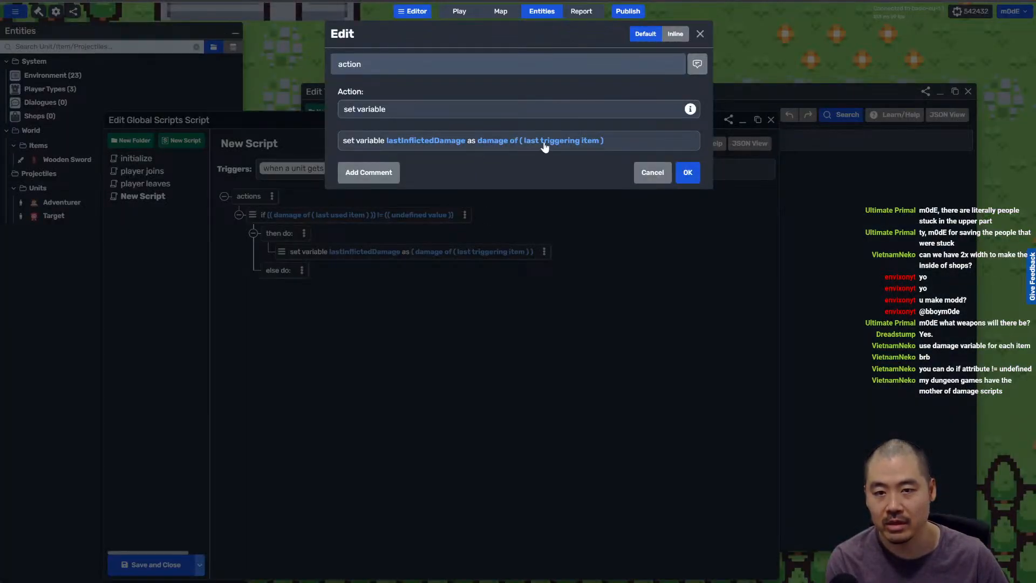
pyautogui.click(545, 143)
pyautogui.click(449, 182)
pyautogui.click(420, 145)
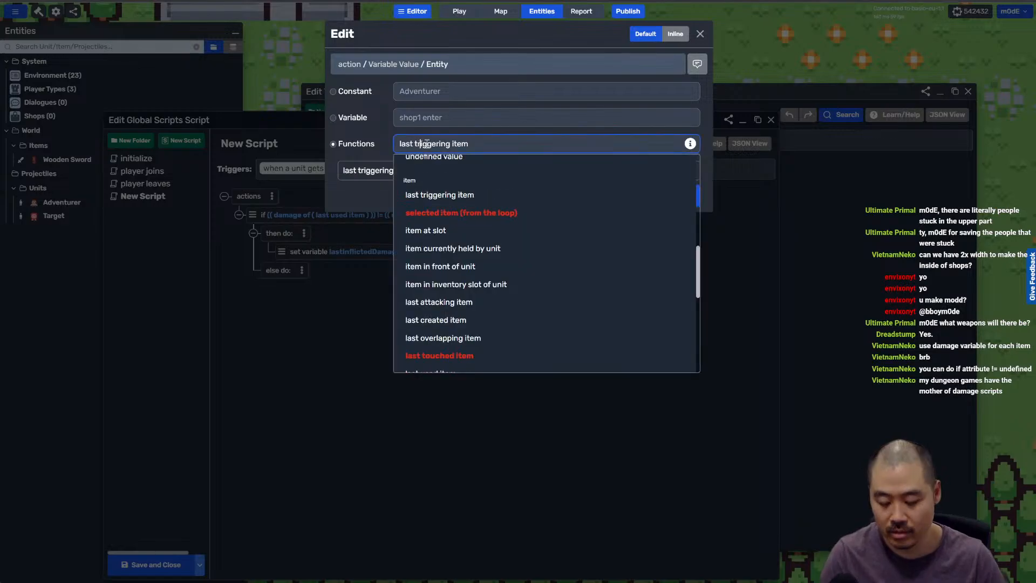
pyautogui.write('used')
pyautogui.click(431, 178)
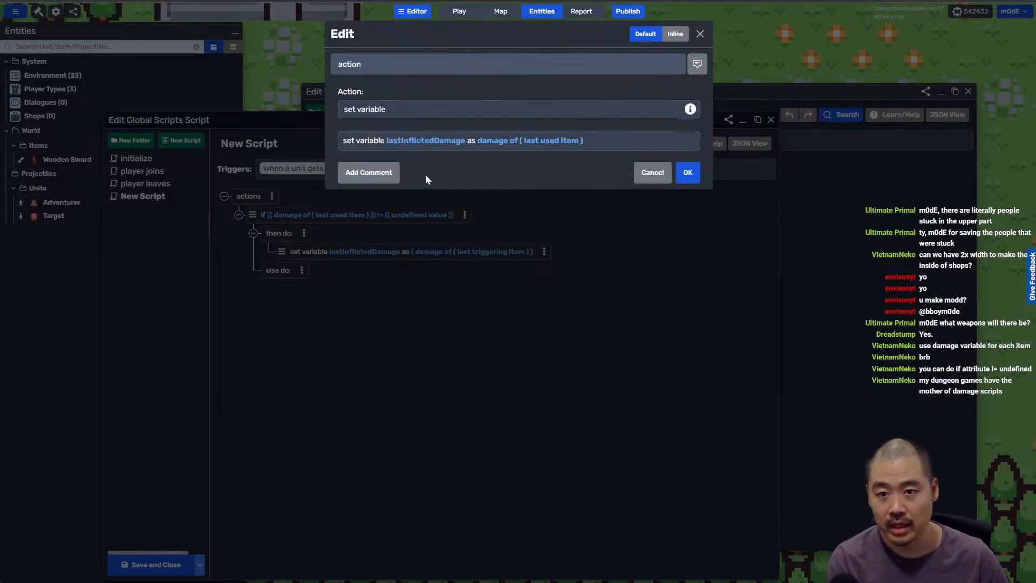
pyautogui.press('Return')
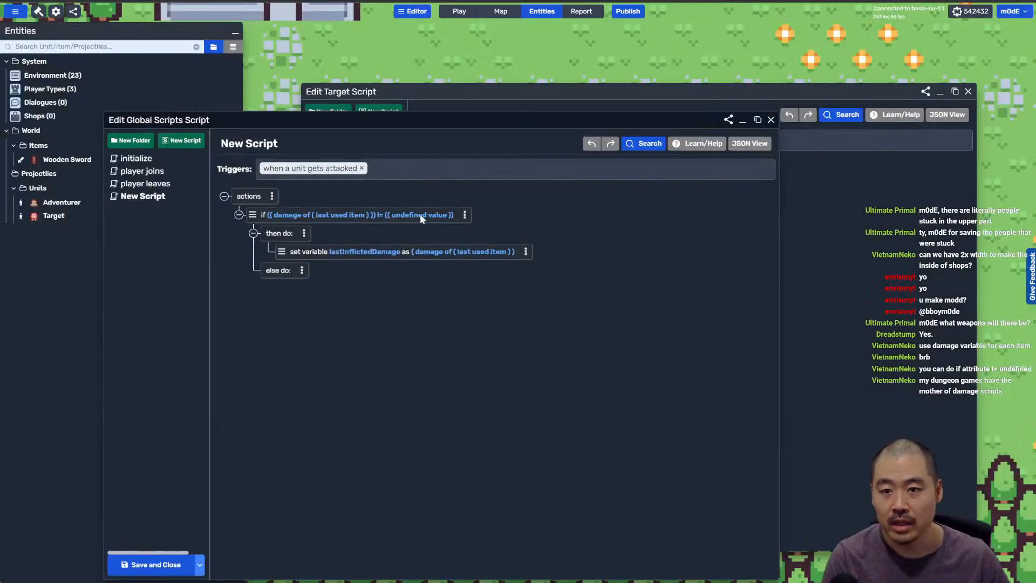
pyautogui.click(327, 259)
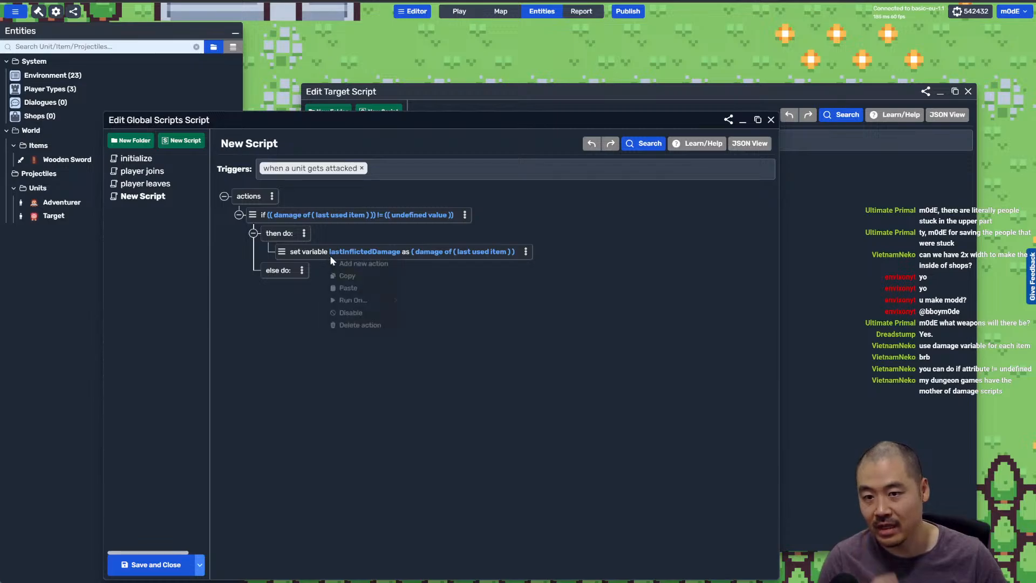
pyautogui.click(340, 262)
pyautogui.click(209, 271)
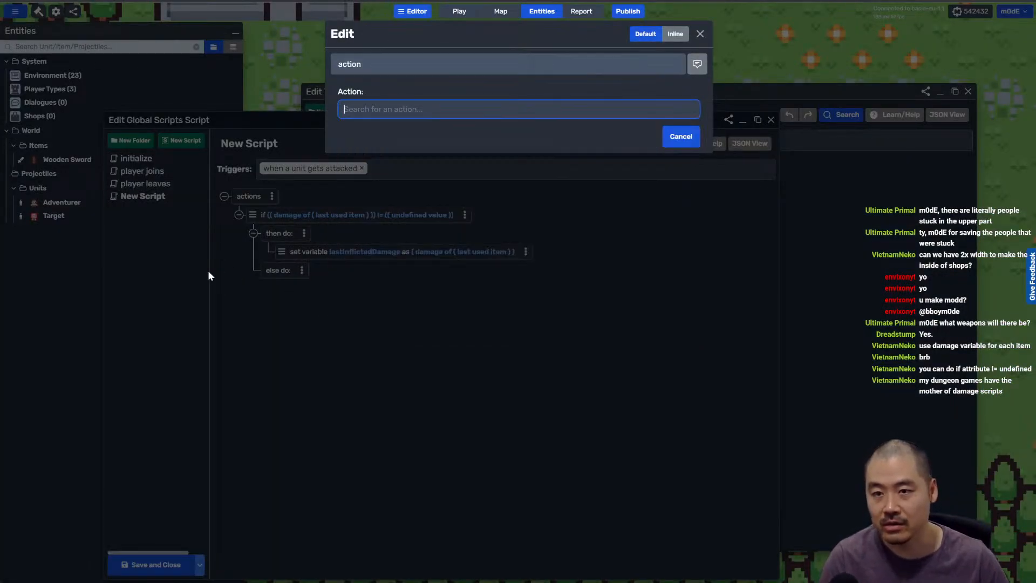
pyautogui.click(378, 109)
pyautogui.click(263, 213)
pyautogui.click(447, 318)
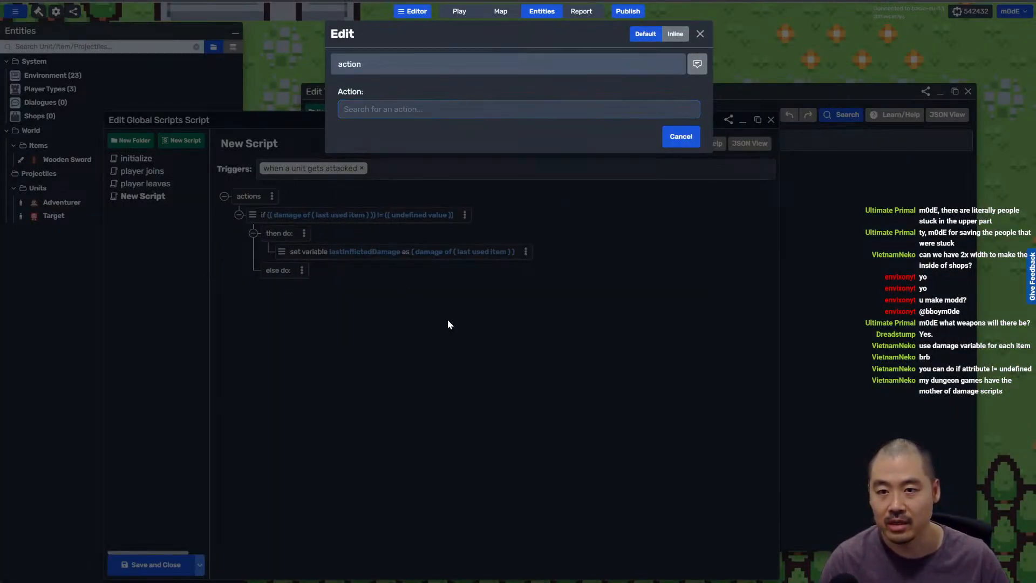
# Step: Copy the create floating text action from the Target's attacked script and paste it after the set variable action in New Script
pyautogui.click(439, 89)
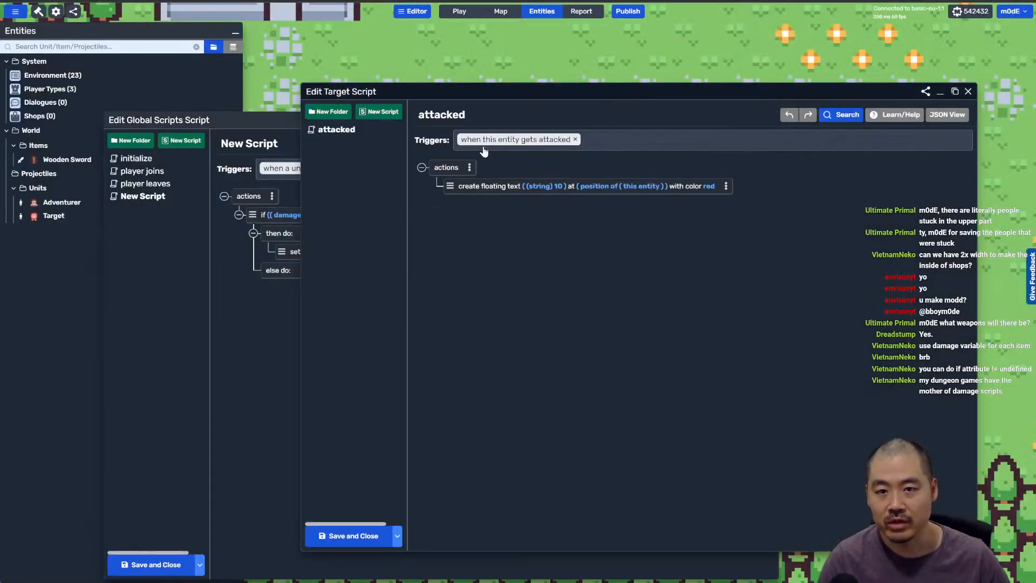
pyautogui.click(486, 185)
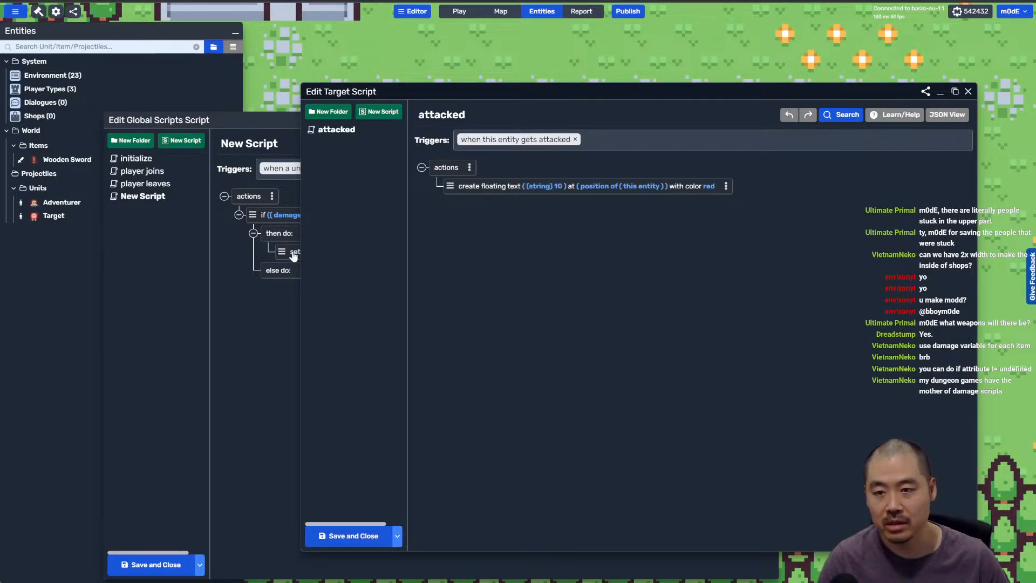
pyautogui.click(294, 255)
pyautogui.click(324, 283)
pyautogui.click(268, 326)
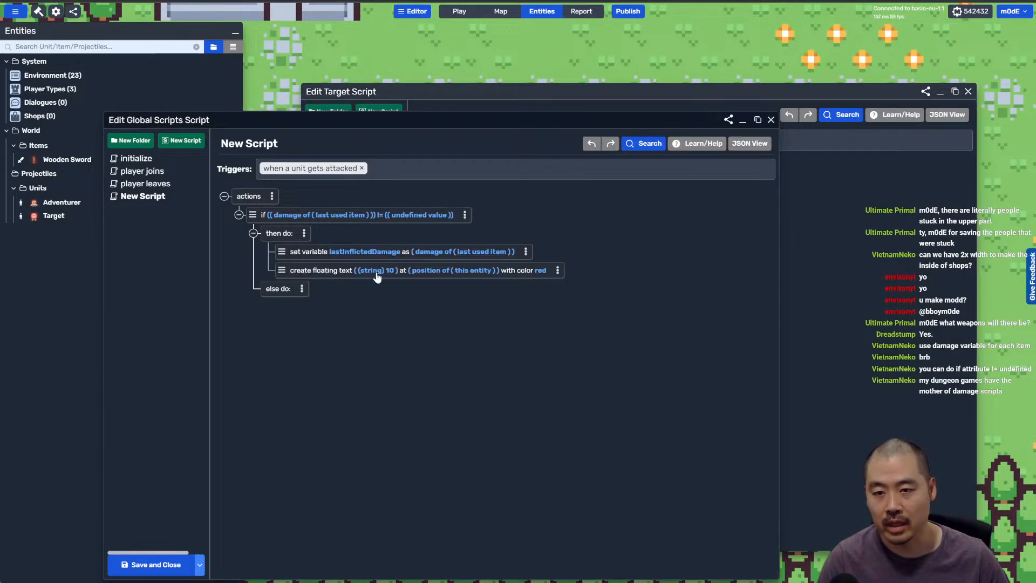
# Step: Set the number converted to string in the pasted floating text action to the variable lastInflictedDamage
pyautogui.click(376, 275)
pyautogui.click(445, 140)
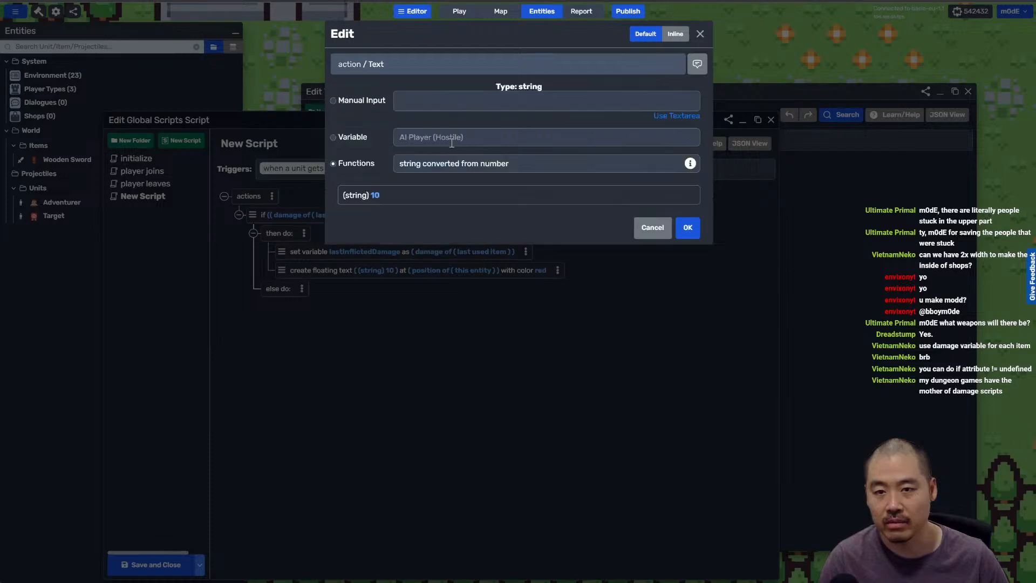
pyautogui.click(385, 196)
pyautogui.click(429, 154)
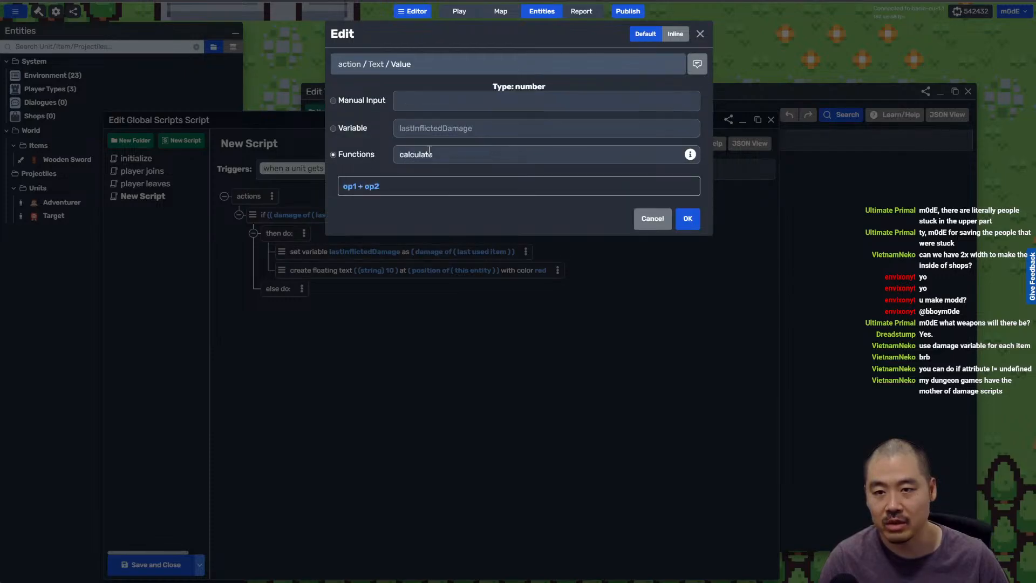
pyautogui.click(333, 128)
pyautogui.press('Return')
pyautogui.press('Return')
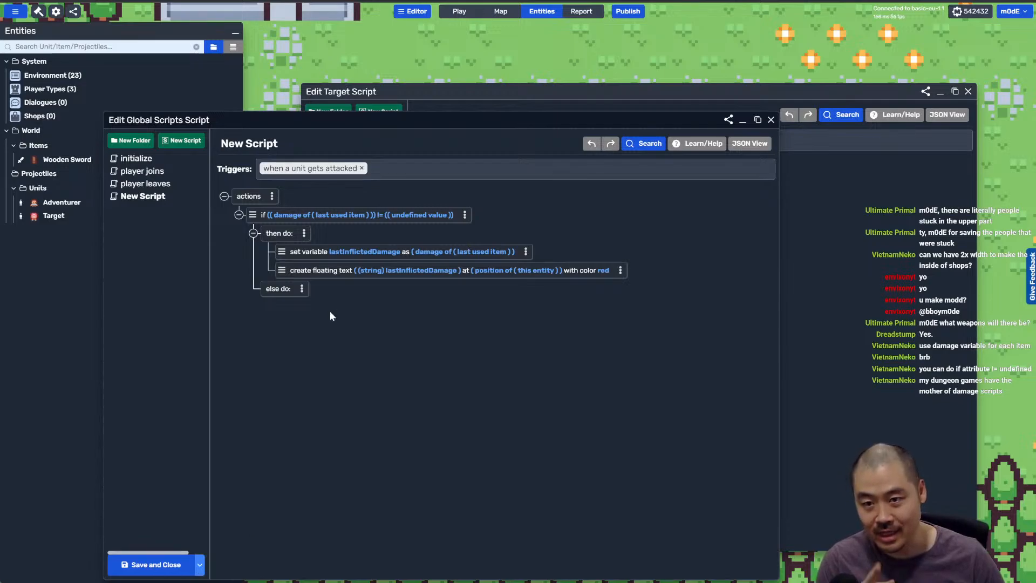
# Step: Add a set entity attribute action after the create floating text action in New Script
pyautogui.rightClick(318, 272)
pyautogui.click(337, 275)
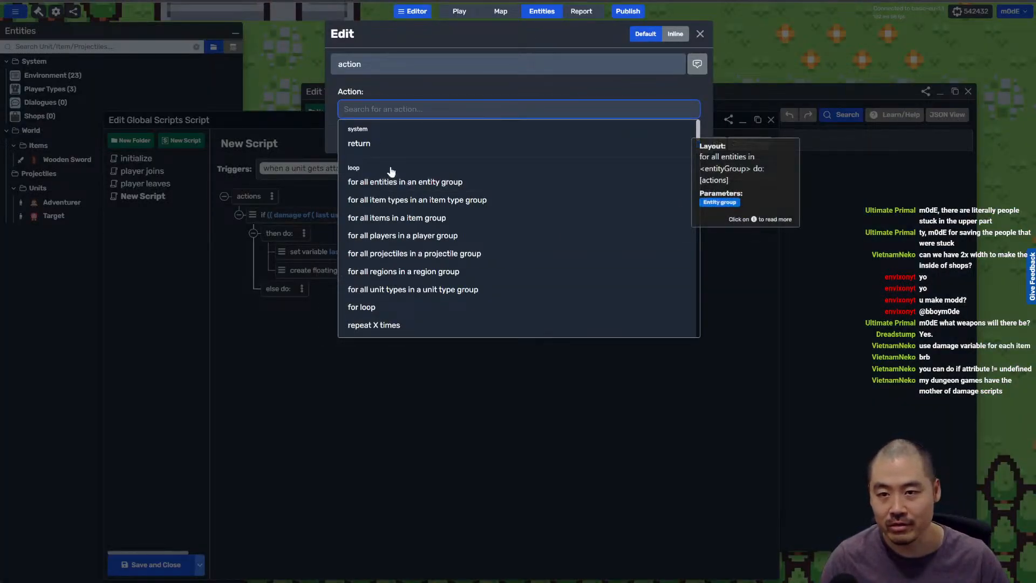
pyautogui.write('damage')
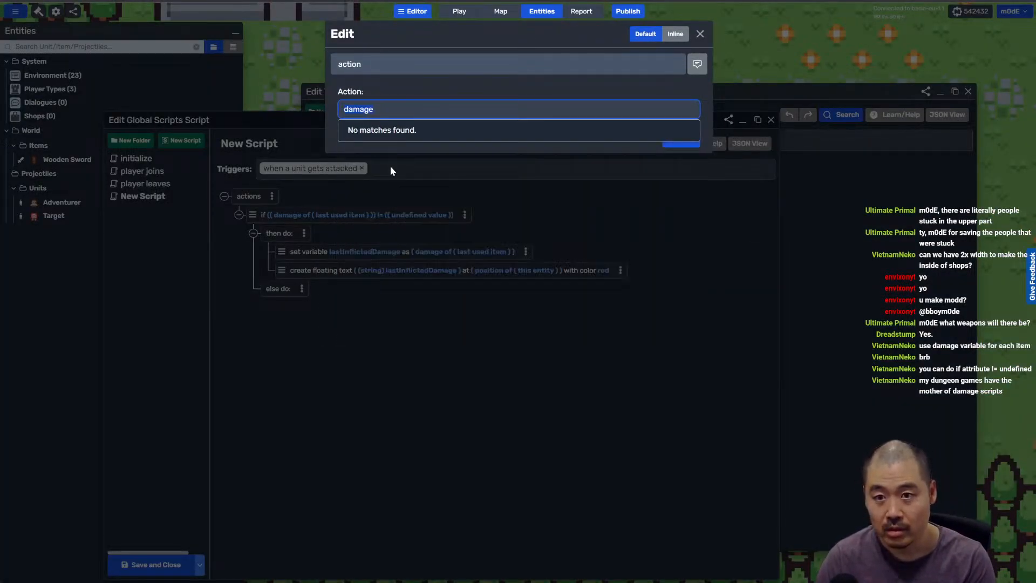
pyautogui.press('BackSpace')
pyautogui.write('infl')
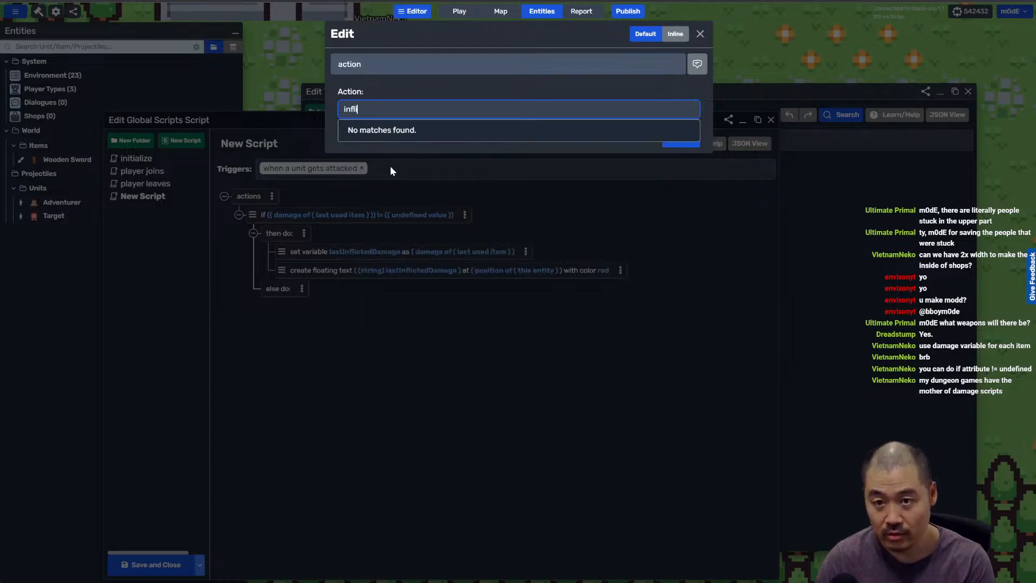
pyautogui.press('BackSpace')
pyautogui.press('BackSpace')
pyautogui.press('BackSpace')
pyautogui.press('BackSpace')
pyautogui.write('set ent')
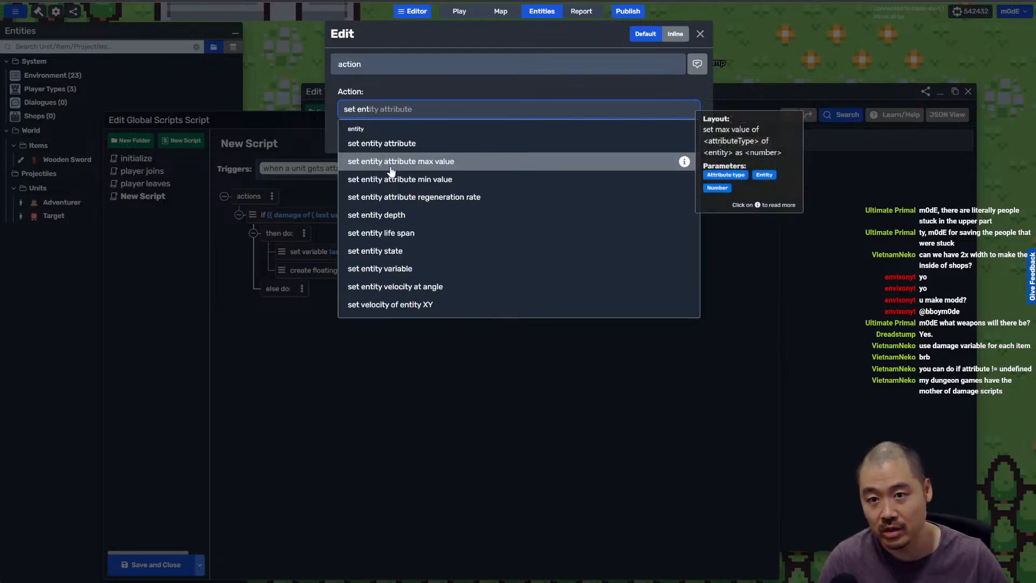
pyautogui.click(383, 143)
# Step: Set the new action's attribute type to health and its entity to the last attacked unit
pyautogui.click(402, 140)
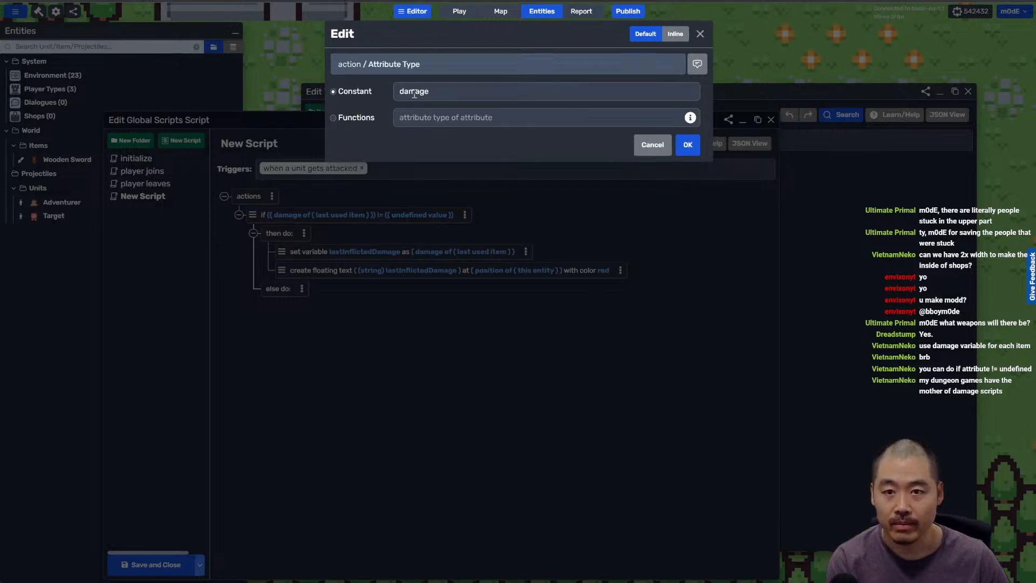
pyautogui.click(432, 88)
pyautogui.click(427, 128)
pyautogui.click(435, 140)
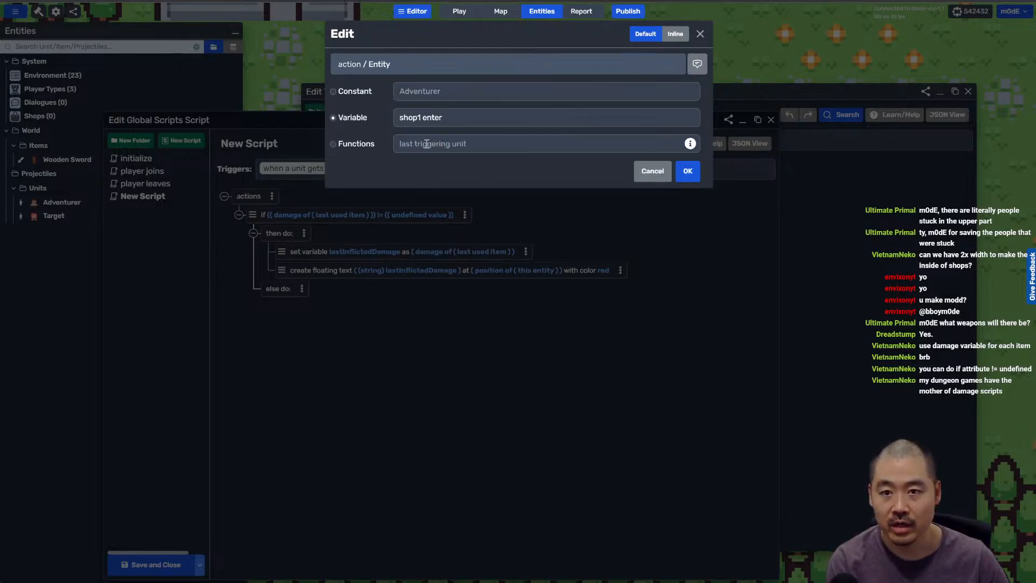
pyautogui.click(349, 146)
pyautogui.click(473, 144)
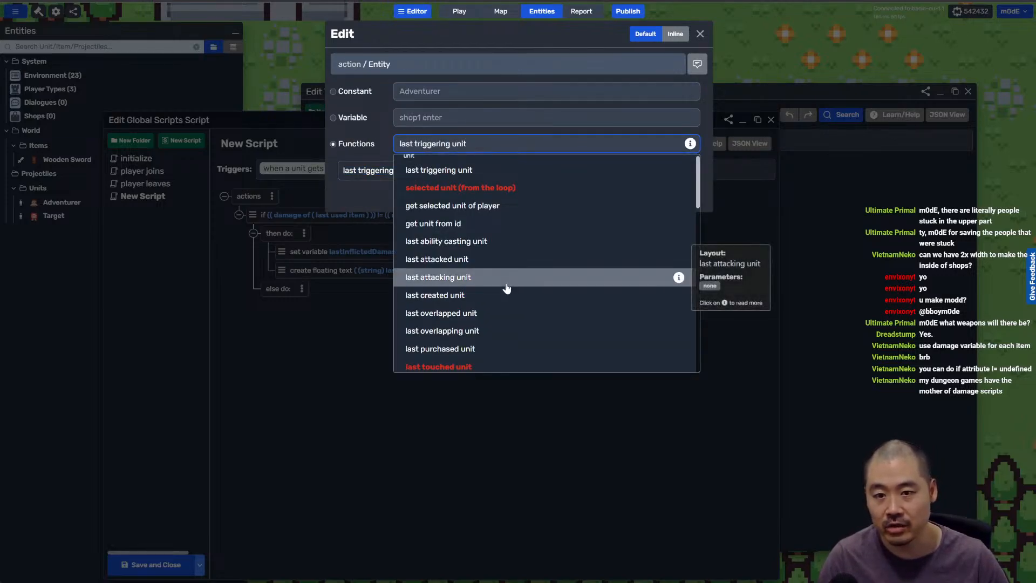
pyautogui.click(500, 264)
# Step: Make the action's value a calculation whose first operand is an entity attribute value using the health attribute
pyautogui.click(521, 141)
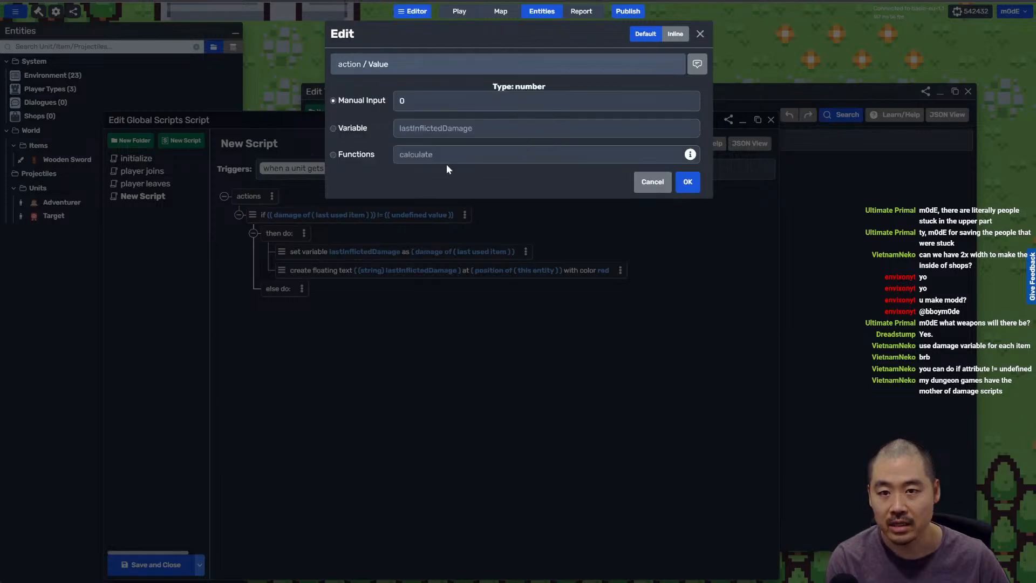
pyautogui.click(356, 155)
pyautogui.click(348, 189)
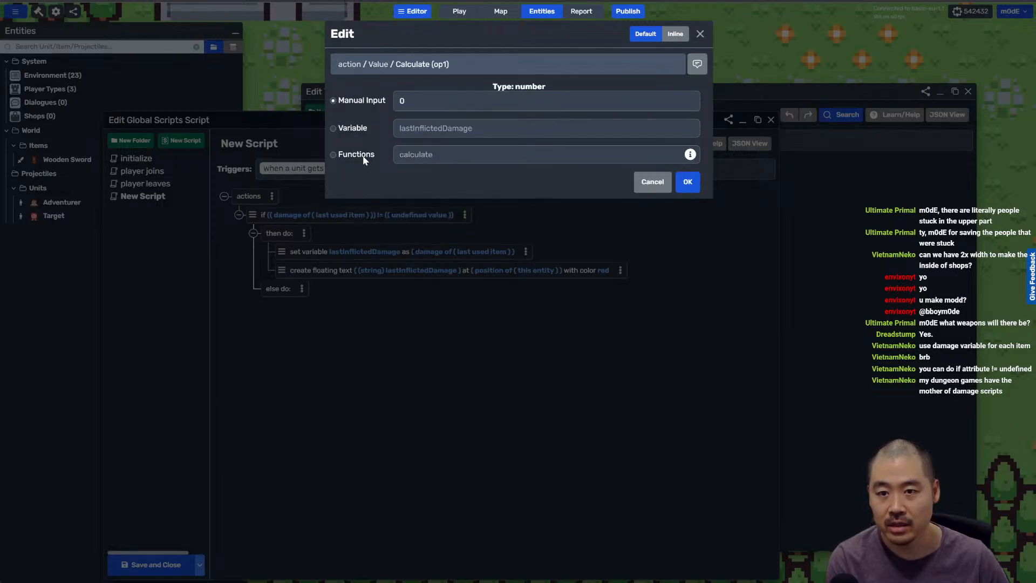
pyautogui.click(453, 154)
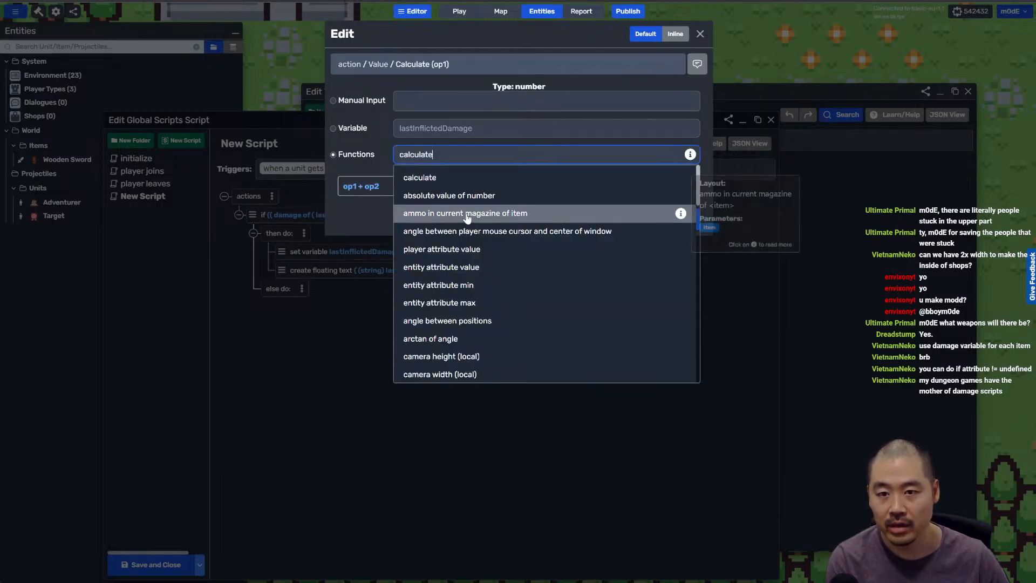
pyautogui.click(475, 266)
pyautogui.click(400, 189)
pyautogui.click(421, 93)
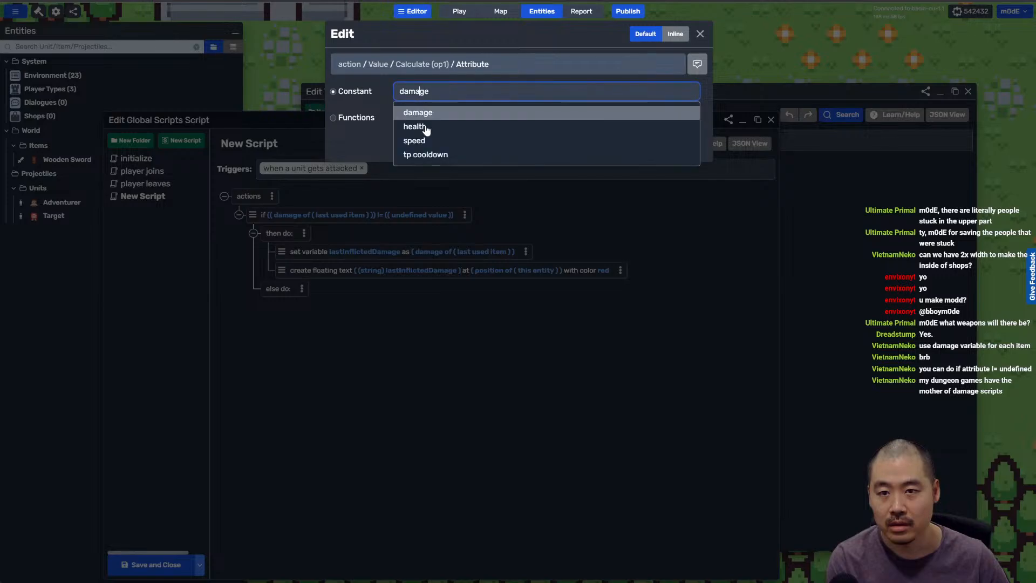
pyautogui.click(425, 126)
# Step: Set the entity of the first operand's health attribute to the last attacked unit
pyautogui.click(402, 185)
pyautogui.click(452, 143)
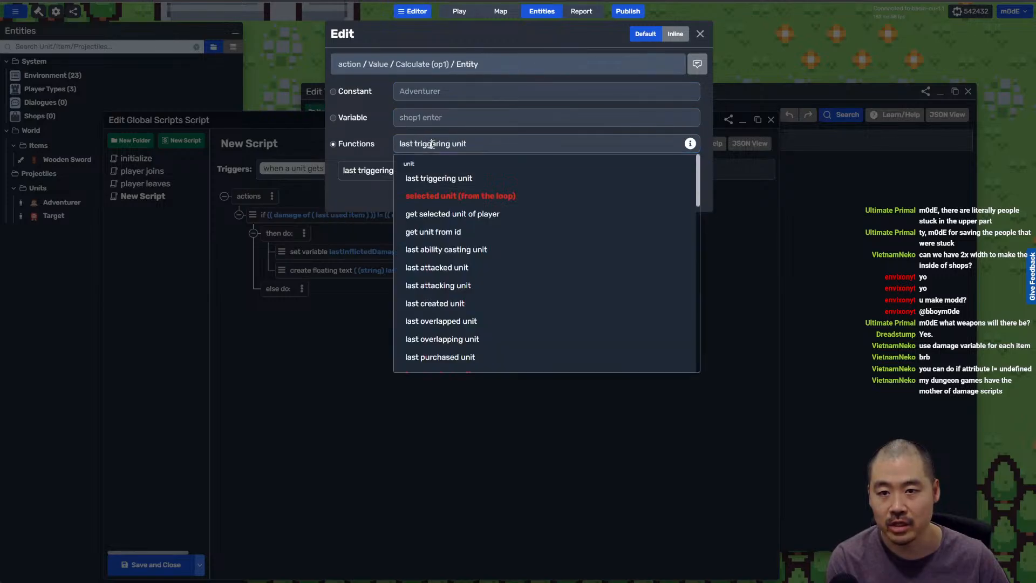
pyautogui.click(439, 259)
pyautogui.press('Return')
pyautogui.press('Return')
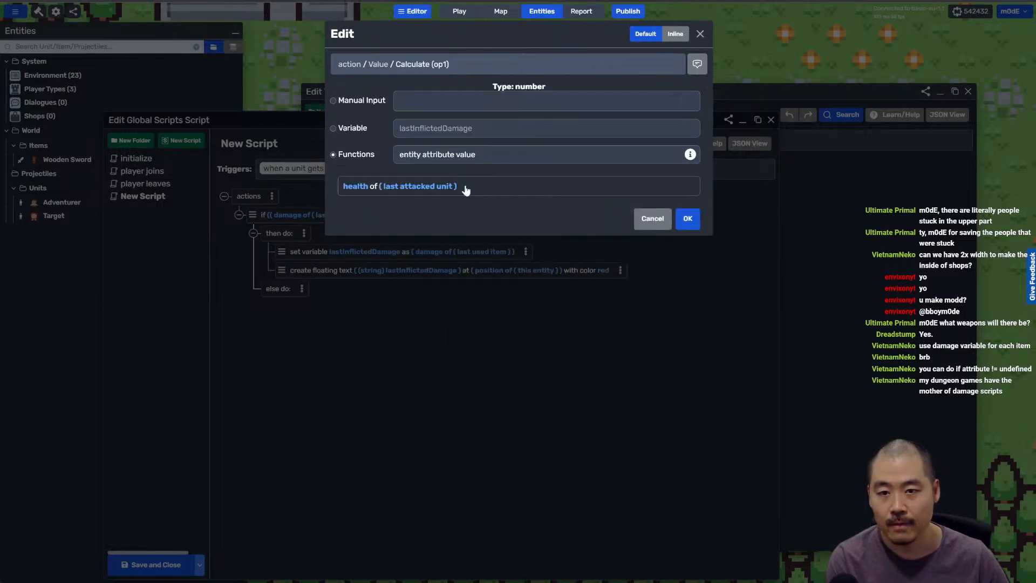
pyautogui.click(458, 190)
pyautogui.press('Return')
# Step: Change the calculation's operator to minus (-)
pyautogui.click(463, 189)
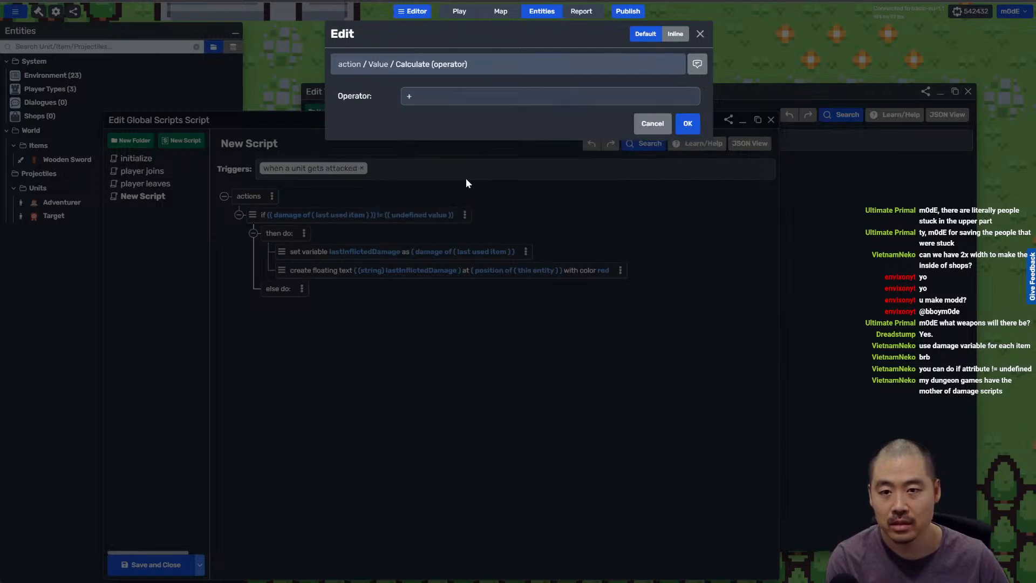
pyautogui.click(451, 103)
pyautogui.click(453, 136)
# Step: Set the calculation's second operand to the damage attribute value of the last used item and confirm the action
pyautogui.click(469, 186)
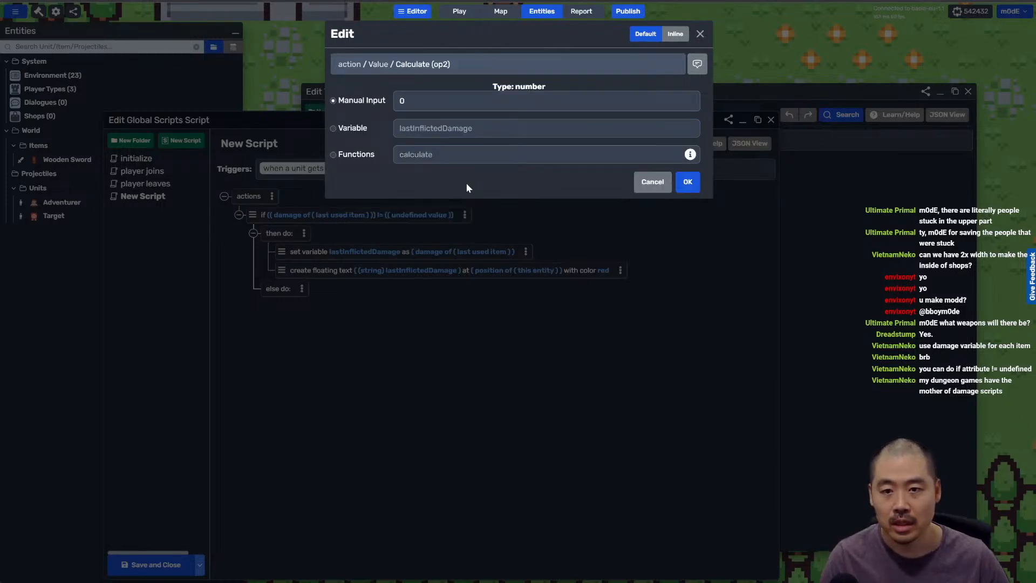
pyautogui.click(355, 156)
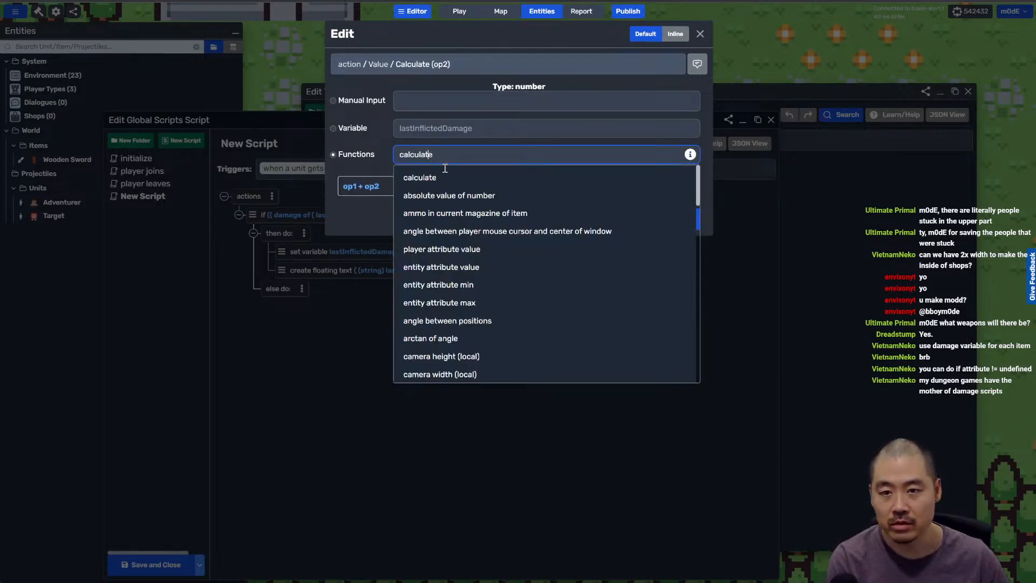
pyautogui.click(471, 271)
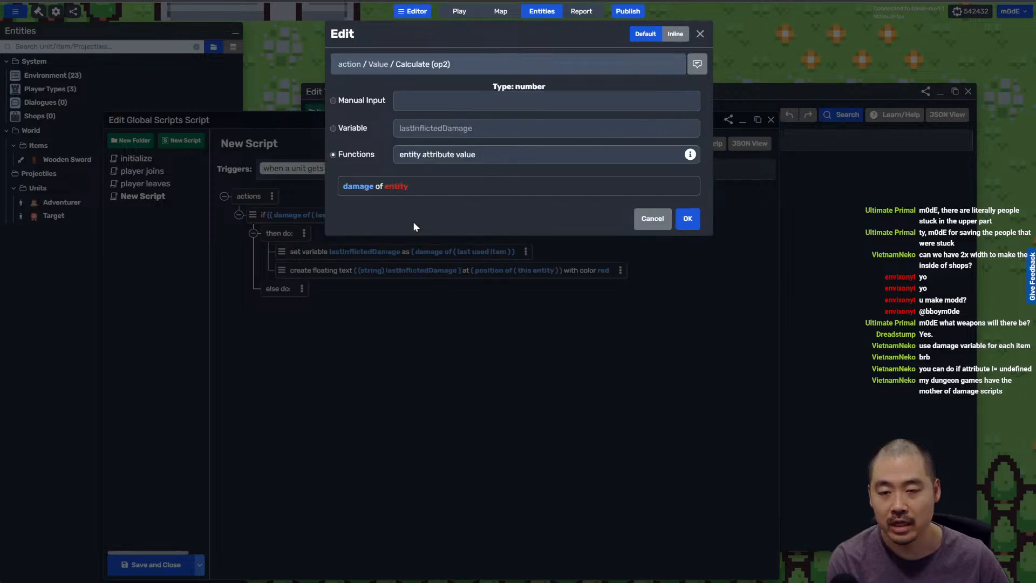
pyautogui.click(399, 187)
pyautogui.click(481, 141)
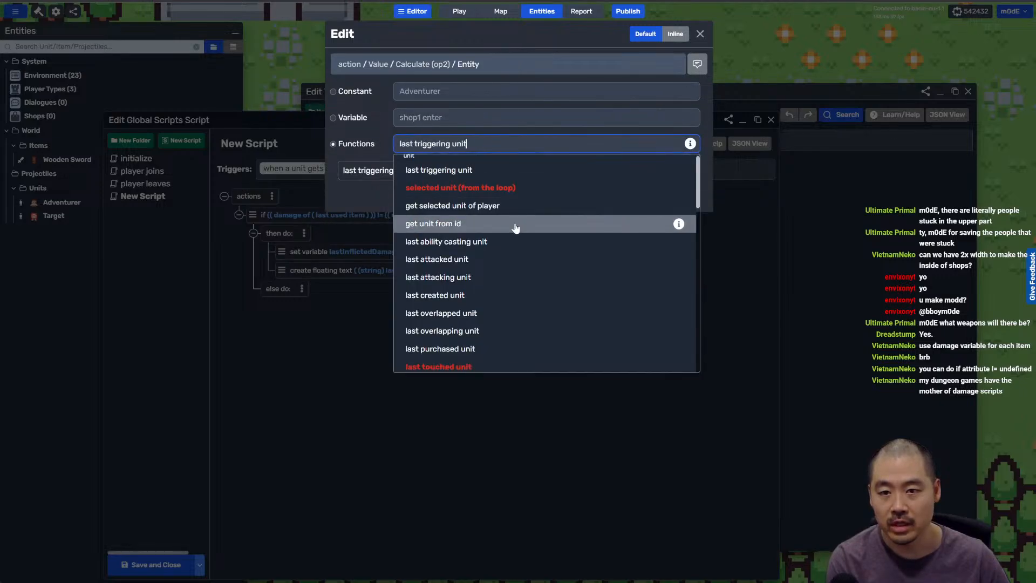
pyautogui.scroll(-3, 516, 228)
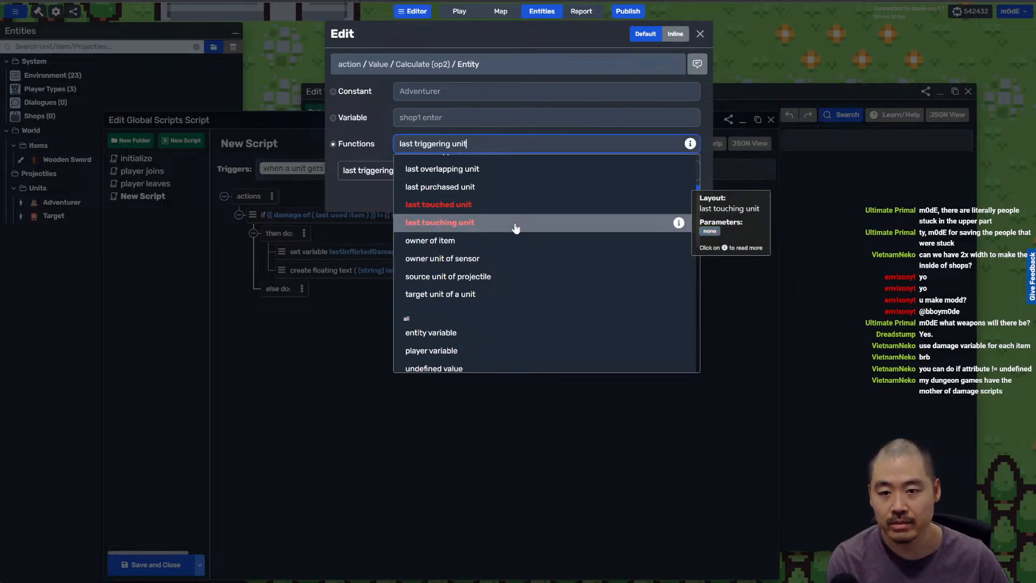
pyautogui.scroll(-3, 516, 228)
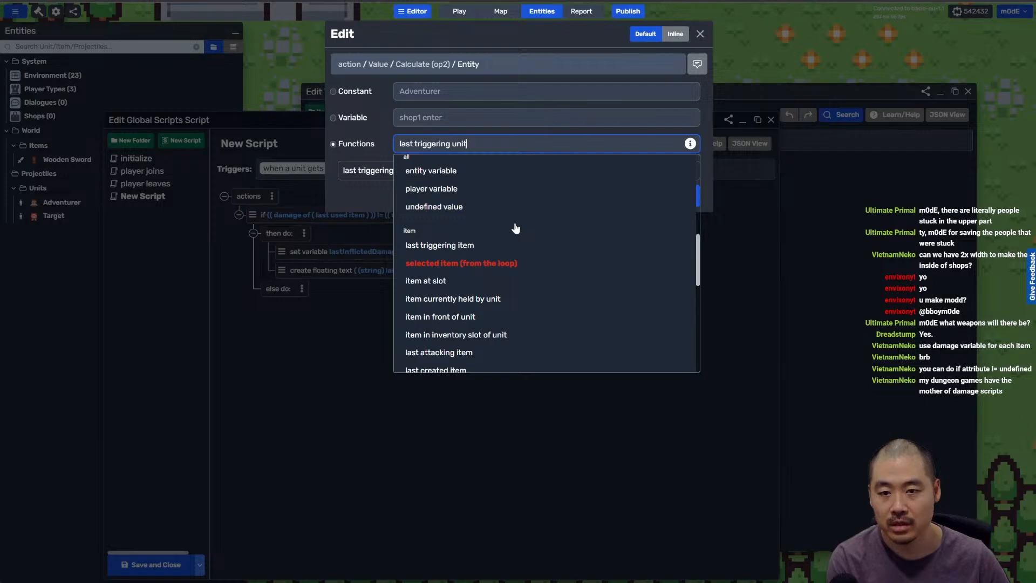
pyautogui.scroll(-2, 516, 227)
pyautogui.hotkey('ctrl', 'a')
pyautogui.write('used')
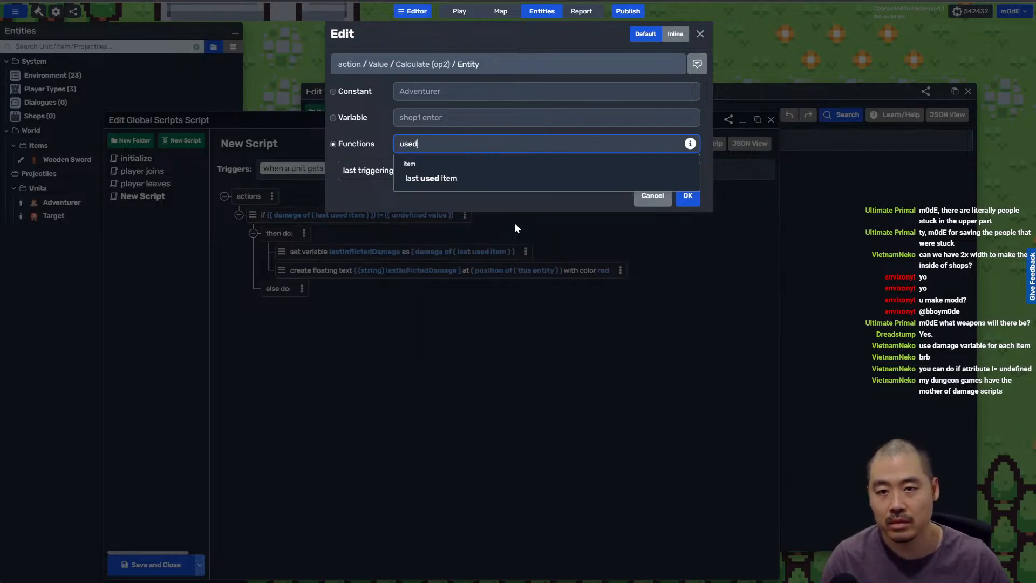
pyautogui.click(504, 183)
pyautogui.press('Return')
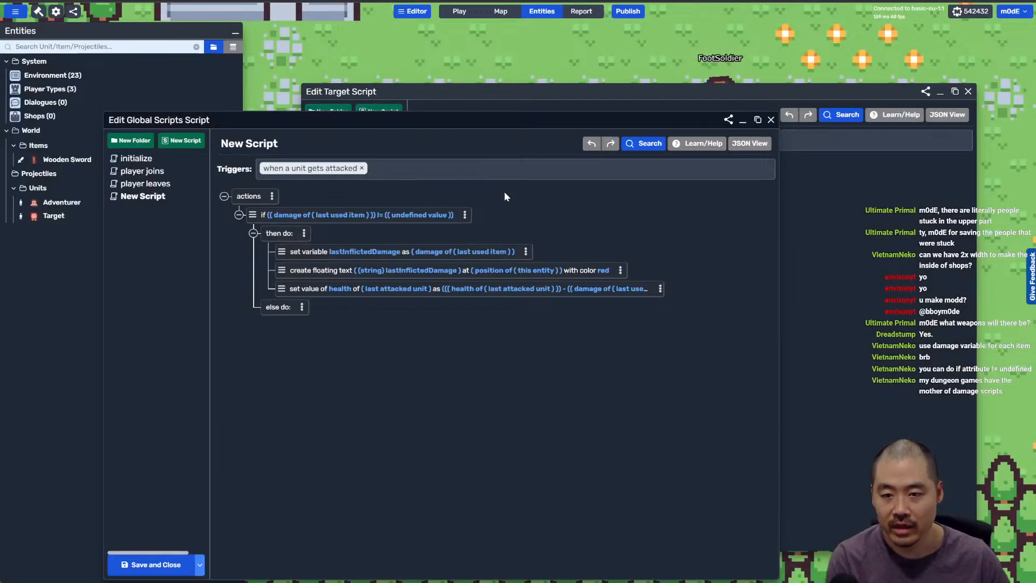
# Step: Rename the New Script to "inflict damage" and save and close the global scripts
pyautogui.click(248, 144)
pyautogui.write('inflict d')
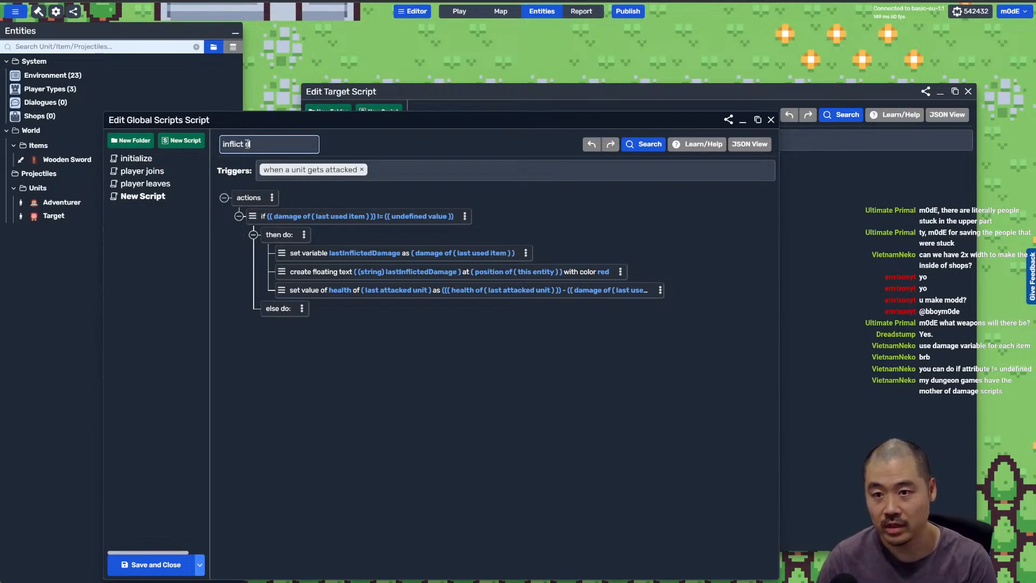
pyautogui.write('amage')
pyautogui.press('Return')
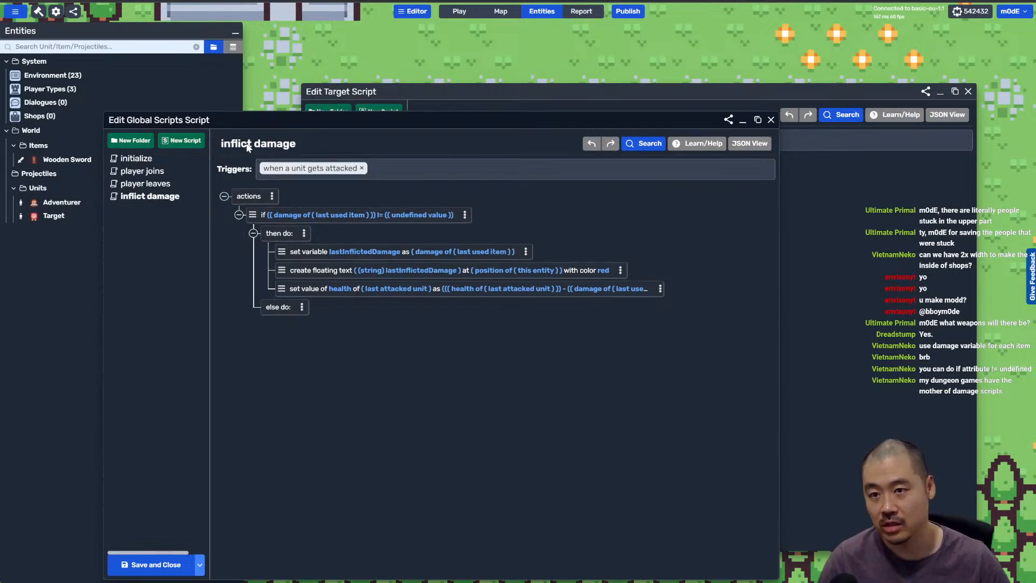
pyautogui.click(168, 564)
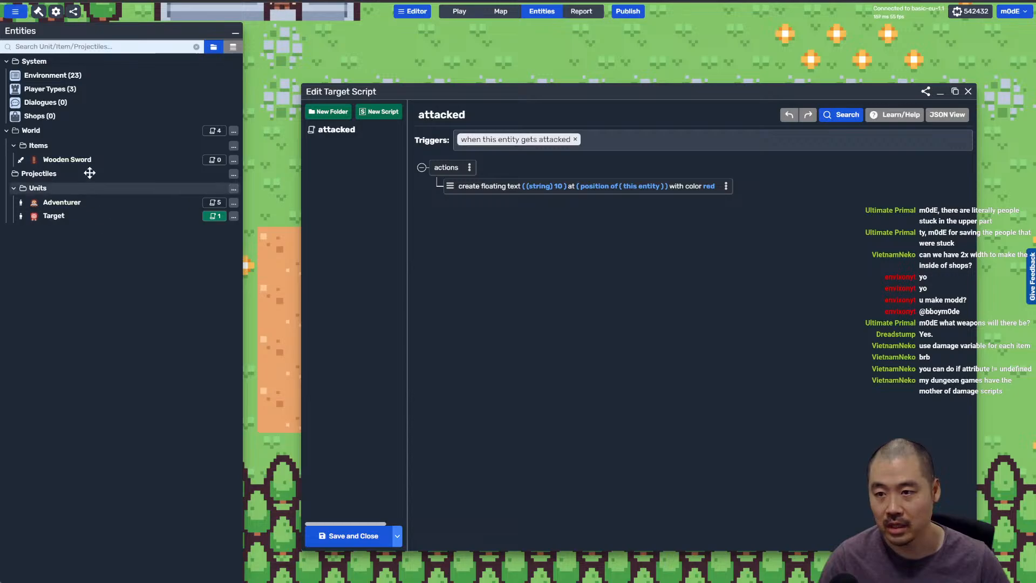
# Step: Remove the health : 10 unit attribute damage from the Wooden Sword's weapon settings and save the item
pyautogui.click(92, 160)
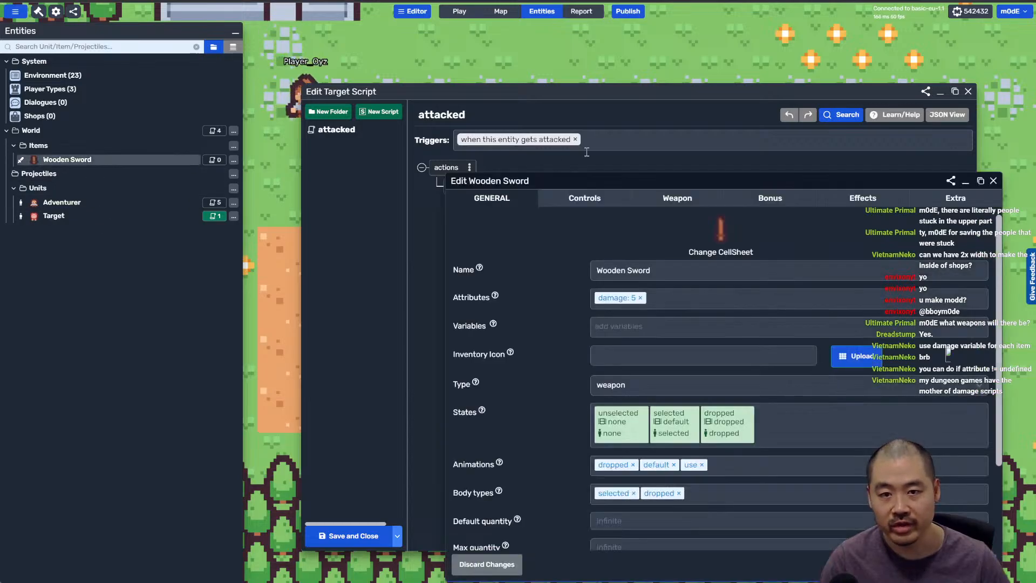
pyautogui.click(773, 201)
pyautogui.click(681, 200)
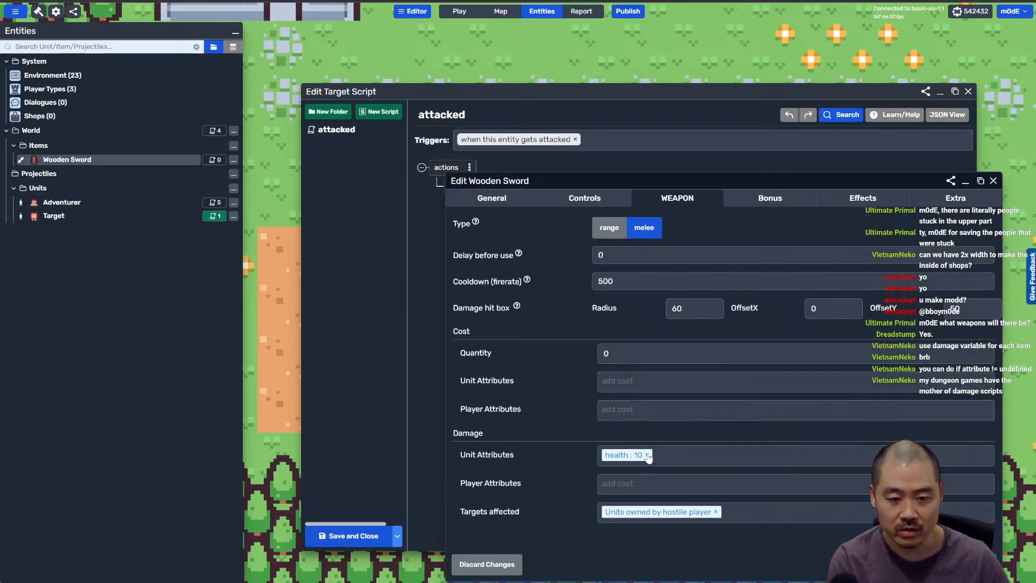
pyautogui.click(647, 455)
pyautogui.click(568, 480)
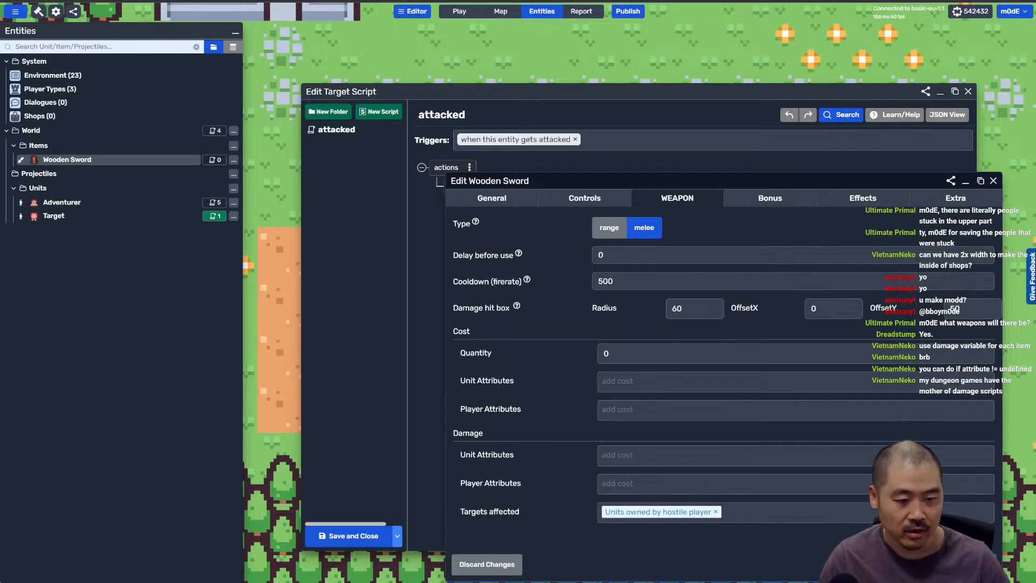
pyautogui.click(964, 564)
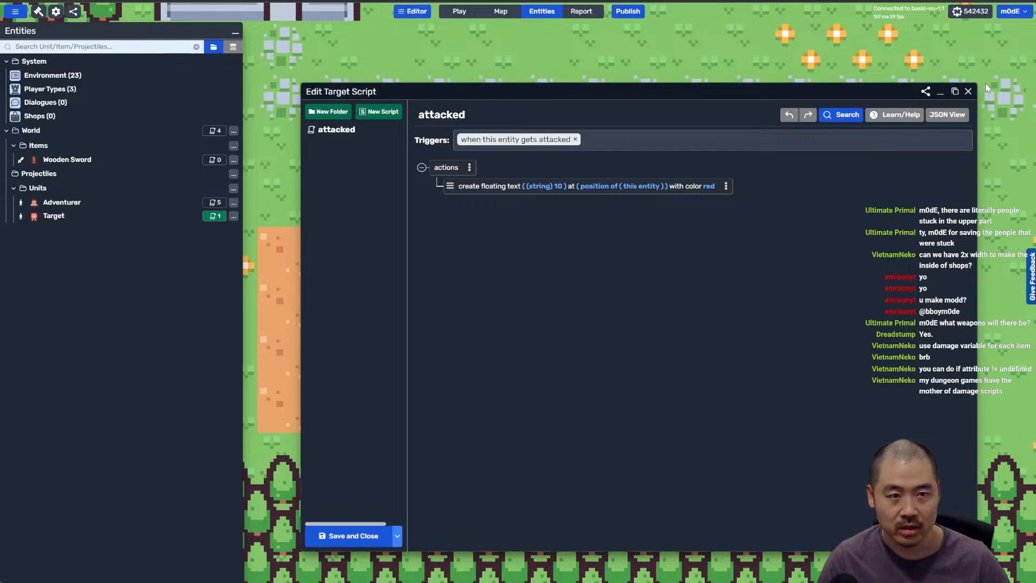
# Step: Close the Target script editor, switch to play mode and post "restarting" in the game chat
pyautogui.click(969, 92)
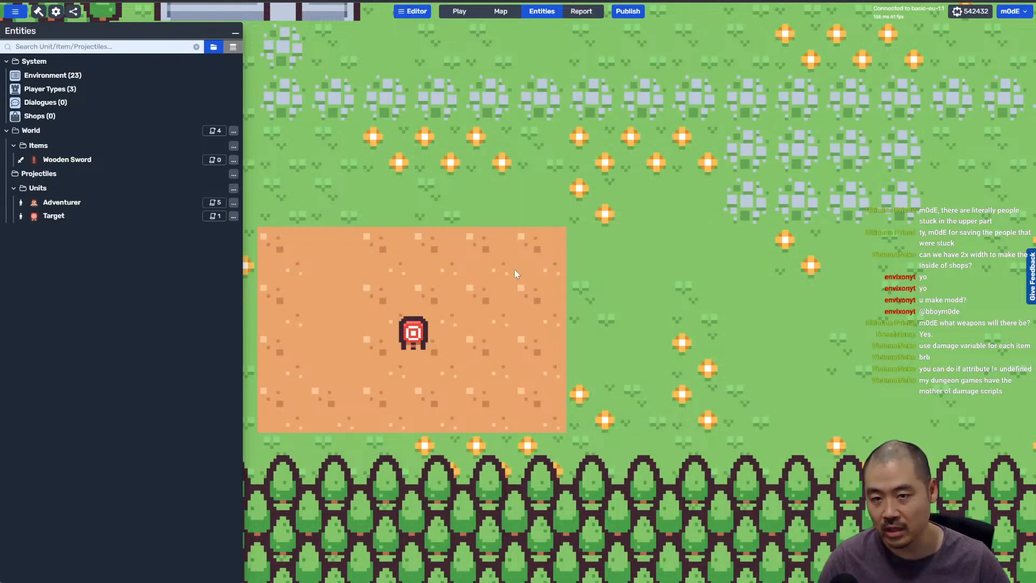
pyautogui.click(459, 11)
pyautogui.press('Return')
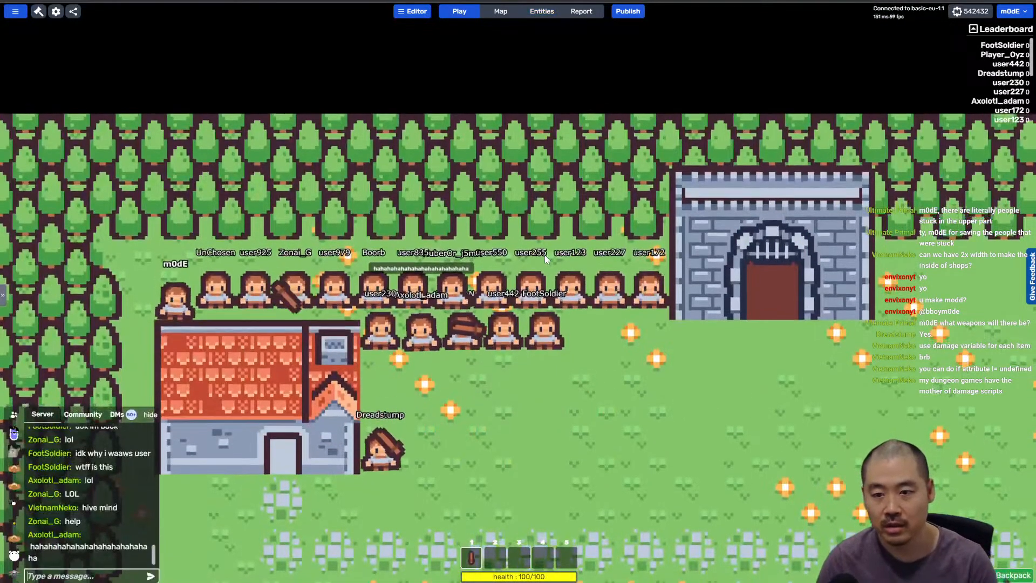
pyautogui.write('restarting')
pyautogui.press('Return')
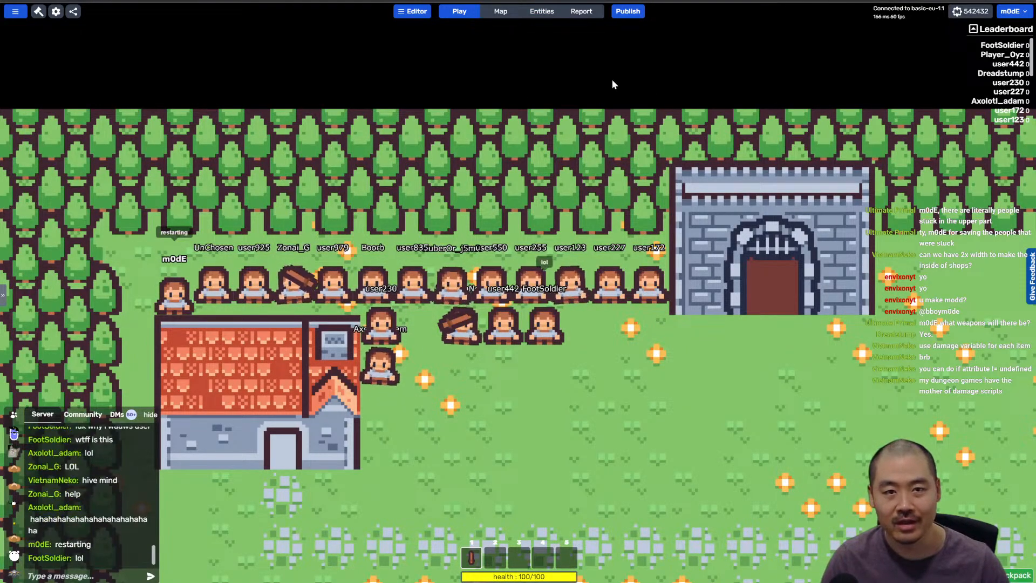
# Step: Save and republish the game, and enter its world again
pyautogui.click(638, 12)
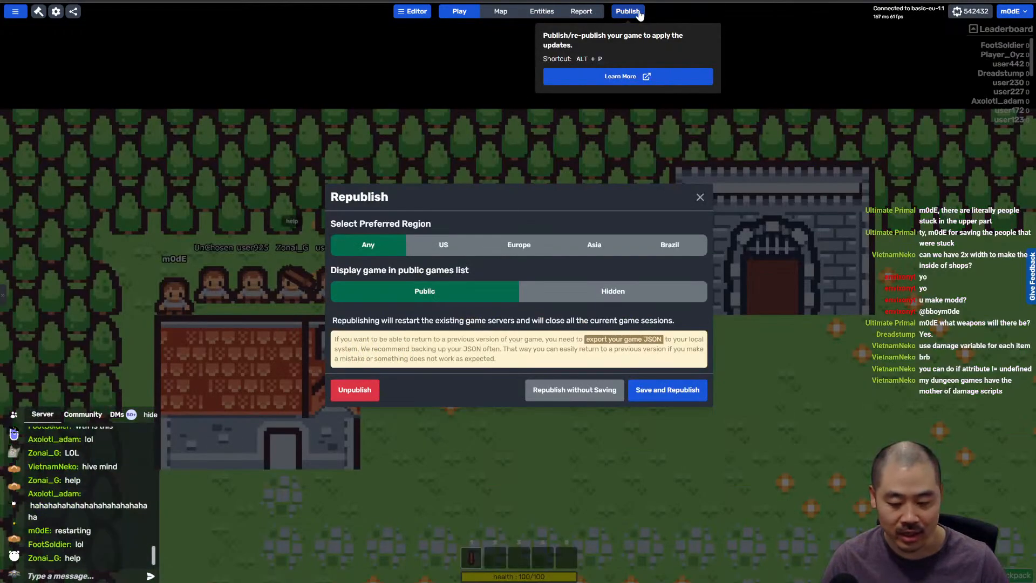
pyautogui.click(667, 391)
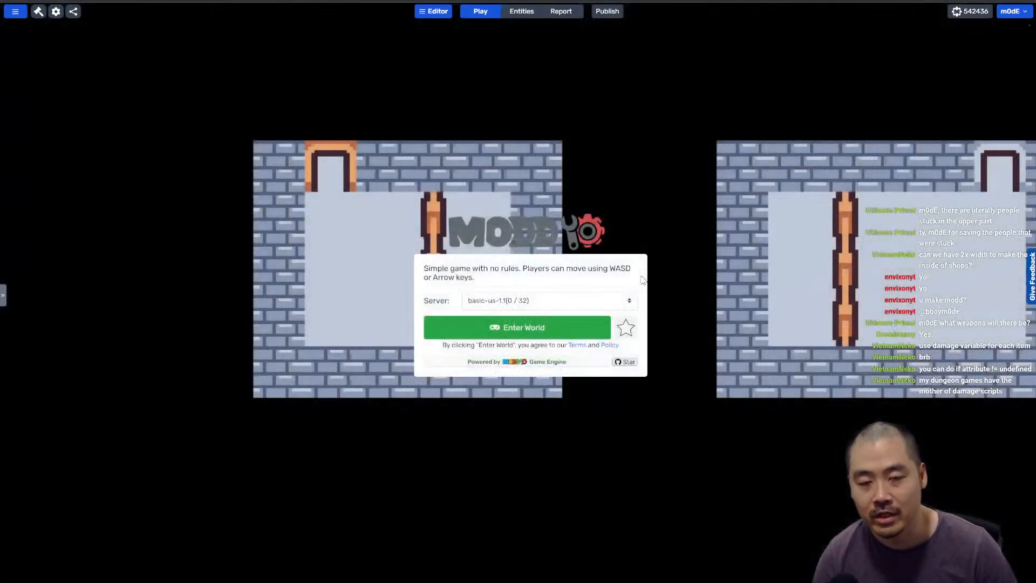
pyautogui.click(538, 330)
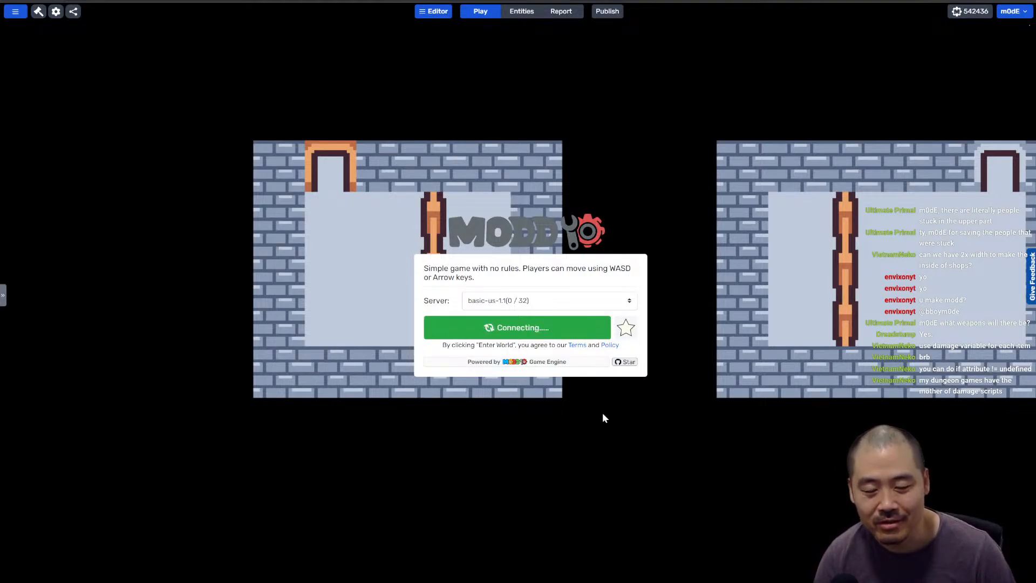
# Step: Move the character around the Target in the dirt area and attack it to test the damage shown as floating text
pyautogui.press('a')
pyautogui.press('s')
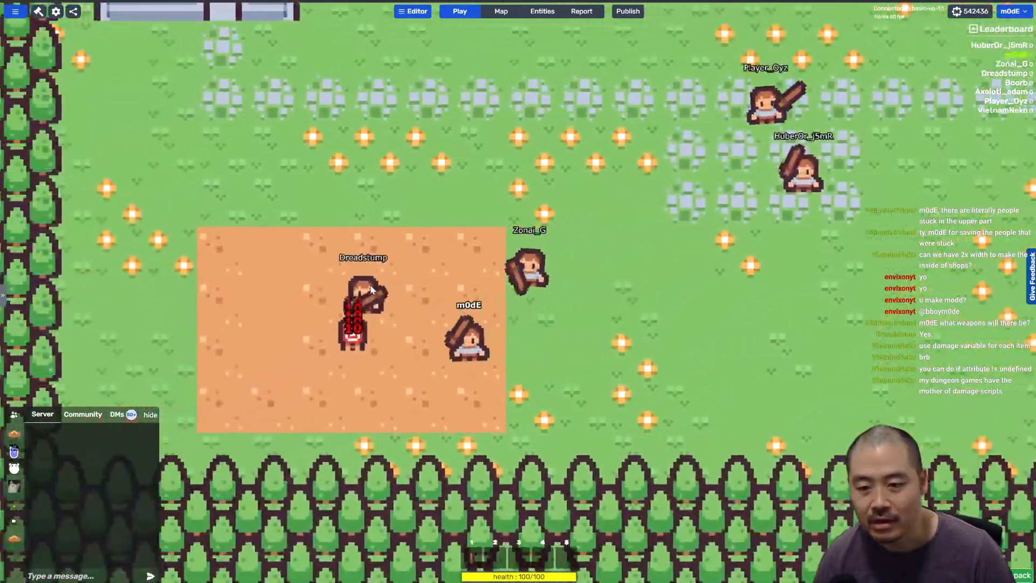
pyautogui.click(351, 287)
pyautogui.press('s')
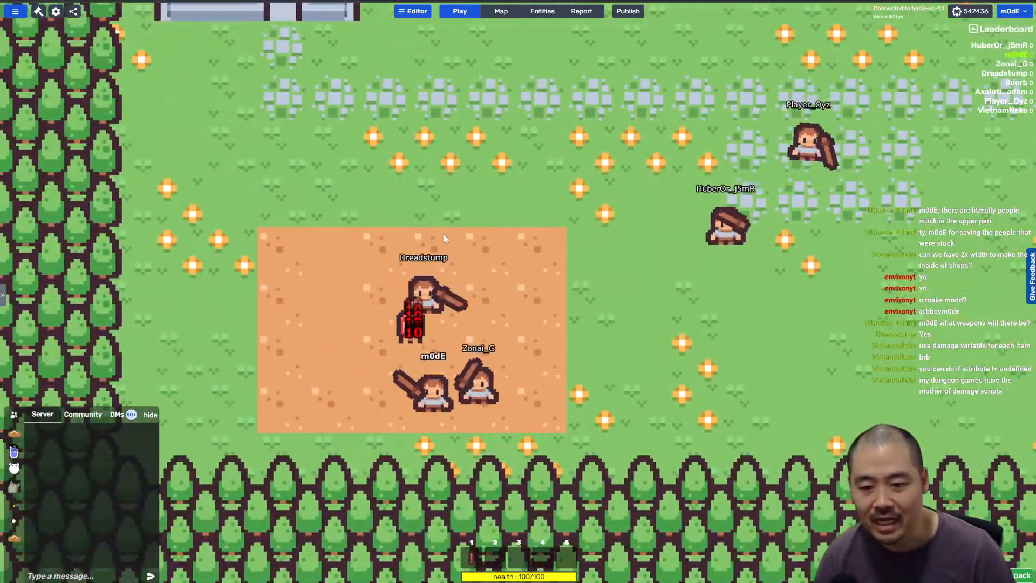
pyautogui.press('a')
pyautogui.click(567, 225)
pyautogui.press('w')
pyautogui.press('s')
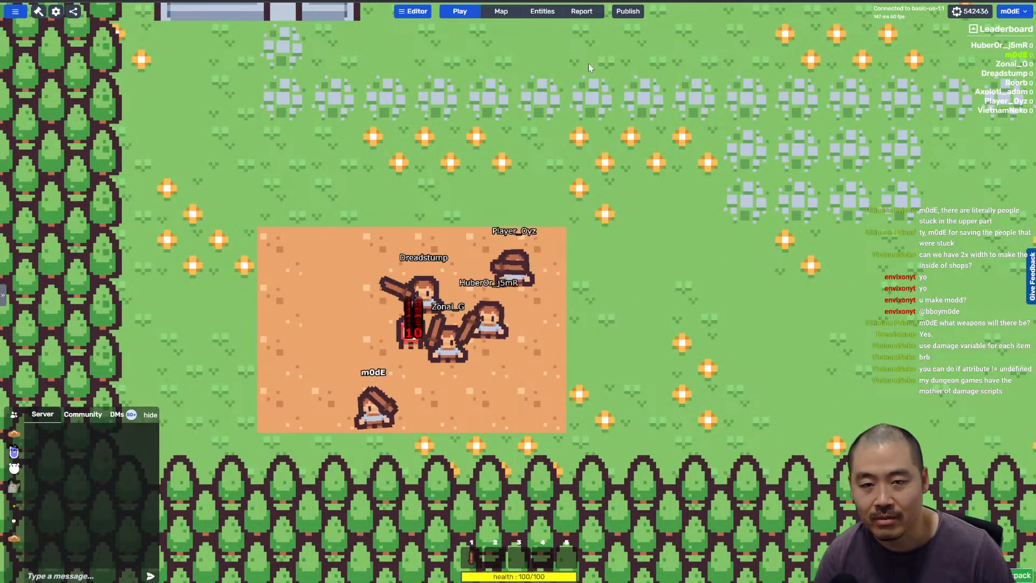
pyautogui.press('a')
pyautogui.press('w')
# Step: Remove the trigger from the Target's attacked script, save and close it, and return to play mode
pyautogui.click(545, 13)
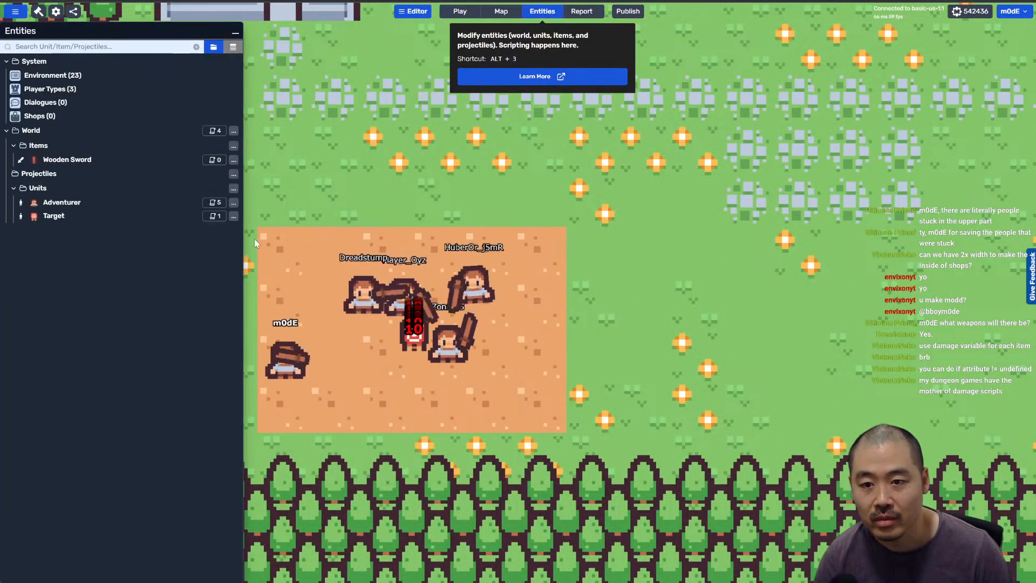
pyautogui.click(84, 160)
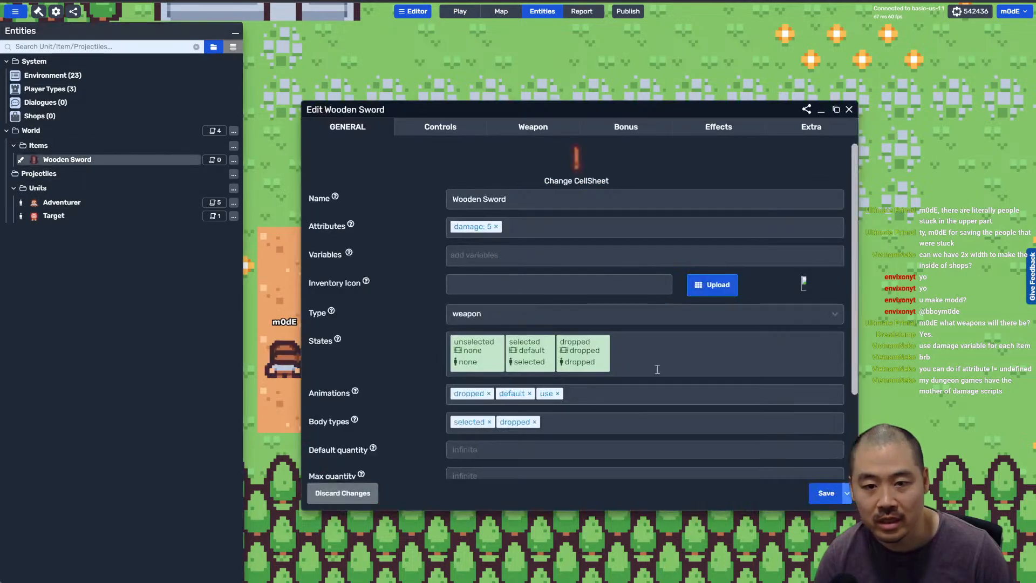
pyautogui.click(215, 215)
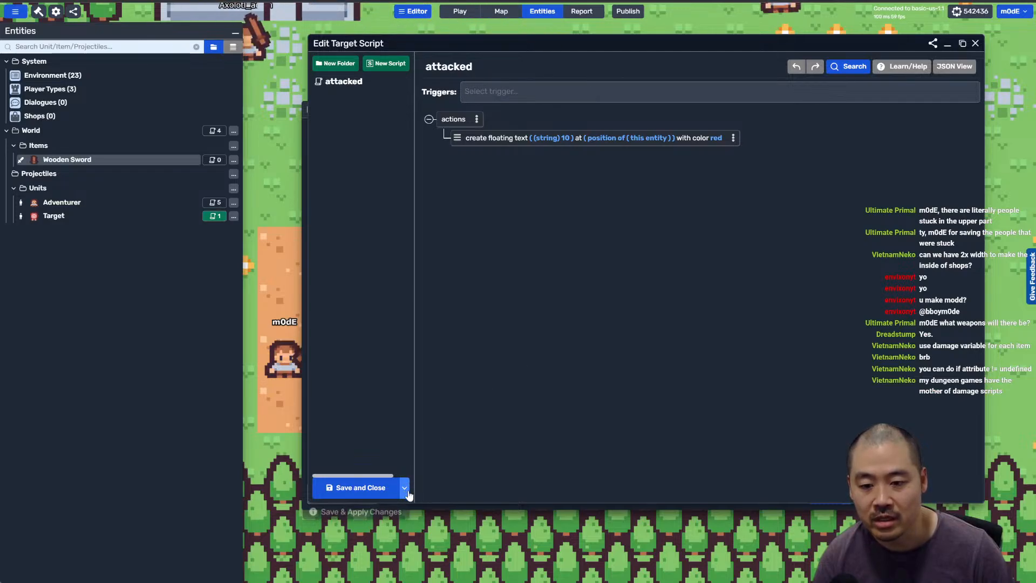
pyautogui.click(377, 488)
pyautogui.press('Escape')
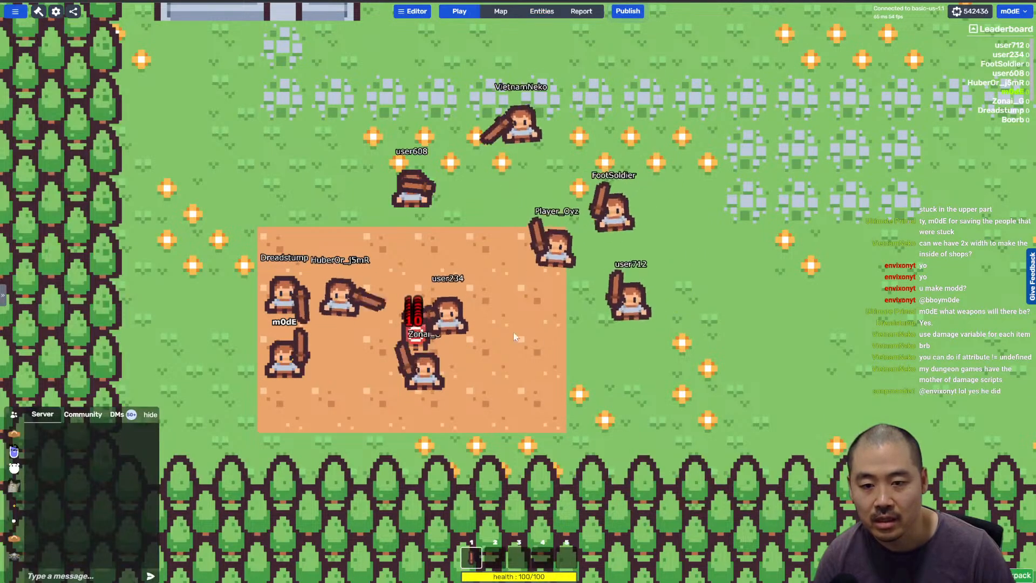
# Step: Move the character next to the Target and check which floating text its hits produce
pyautogui.press('s')
pyautogui.press('a')
pyautogui.press('d')
pyautogui.press('d')
pyautogui.press('w')
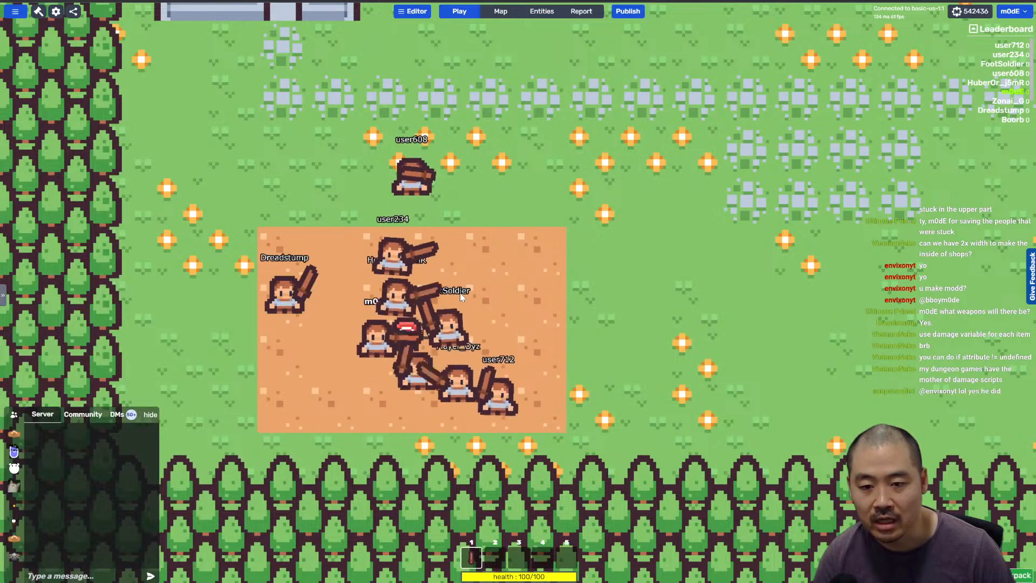
pyautogui.press('a')
pyautogui.press('s')
# Step: Open the inflict damage script in the global scripts
pyautogui.click(542, 11)
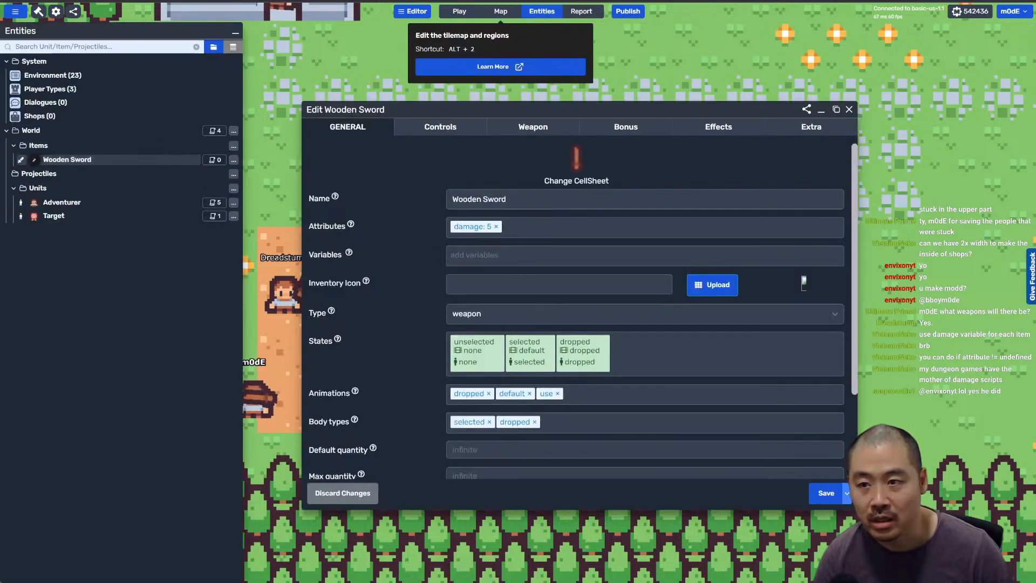
pyautogui.click(214, 131)
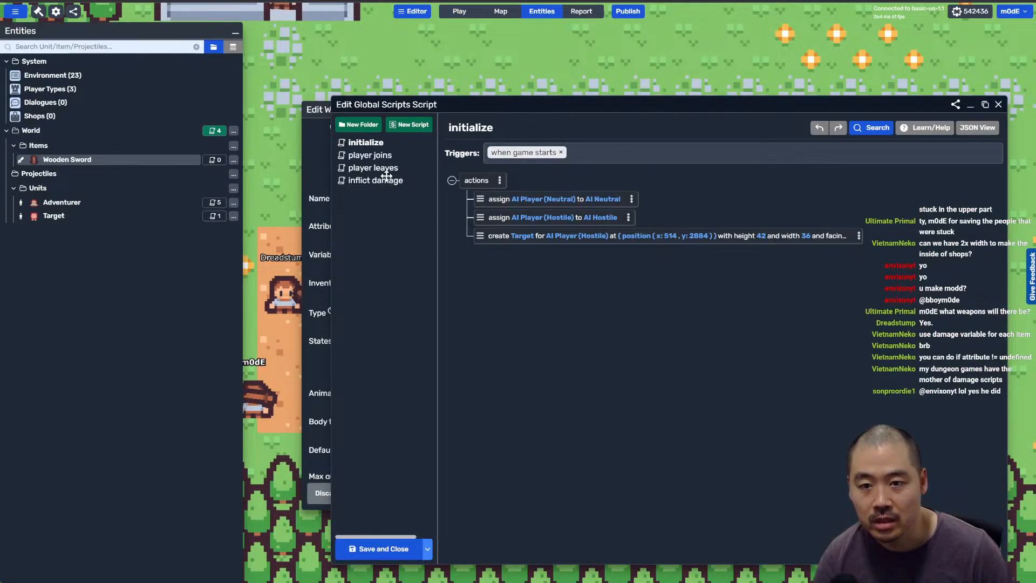
pyautogui.click(372, 168)
pyautogui.click(376, 180)
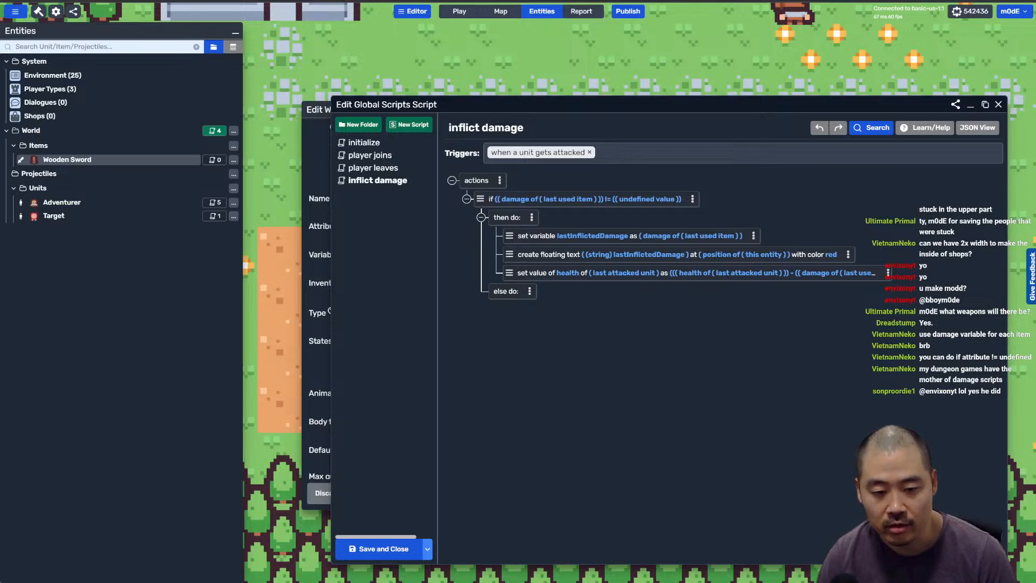
pyautogui.hotkey('alt', 'Tab')
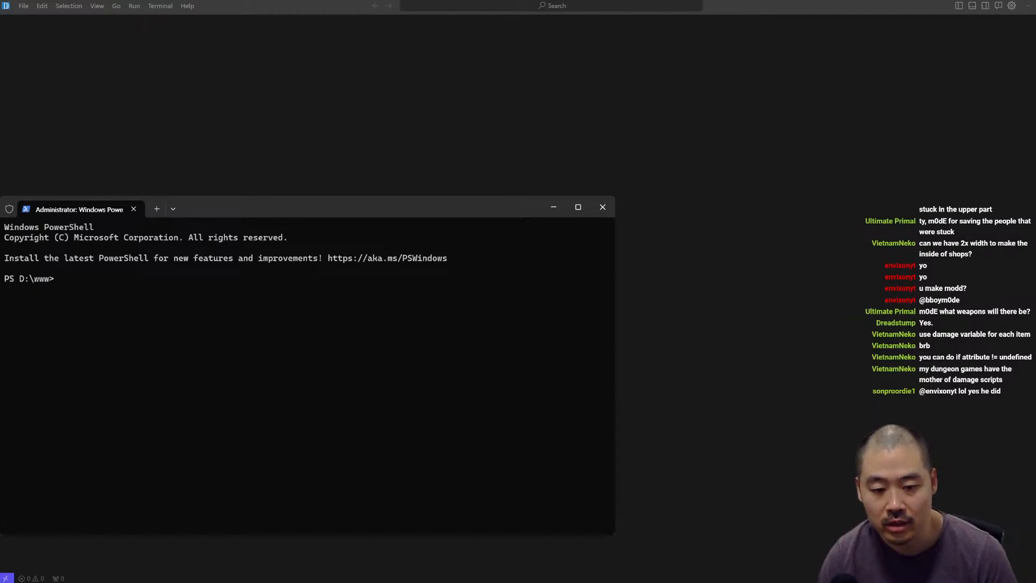
pyautogui.hotkey('alt', 'Tab')
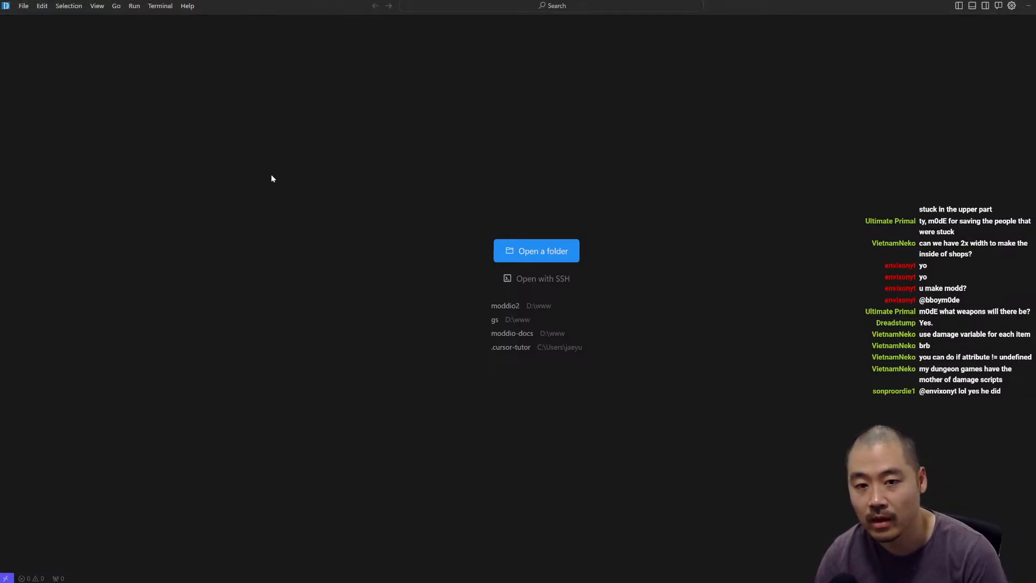
pyautogui.click(491, 305)
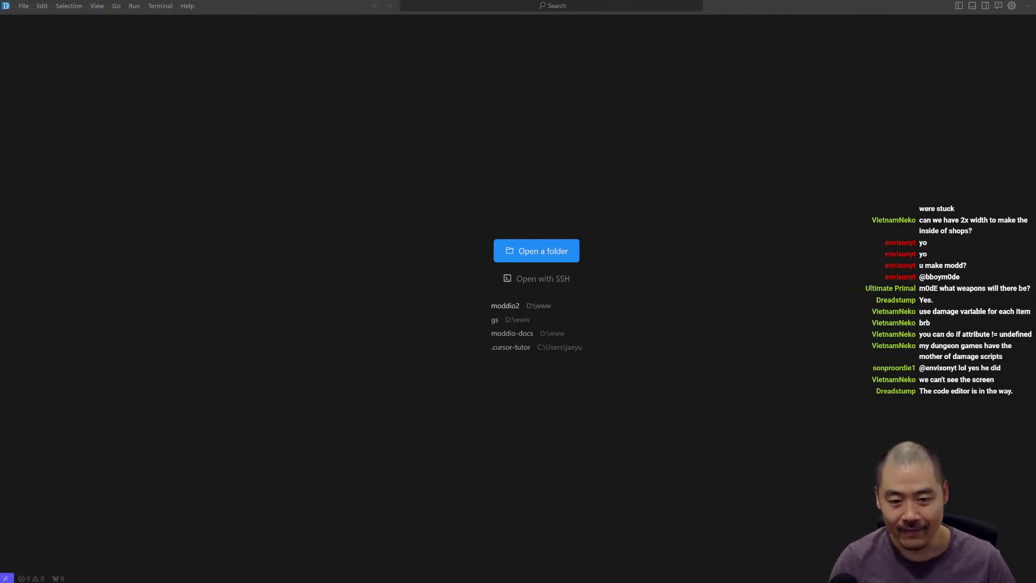
pyautogui.hotkey('alt', 'Tab')
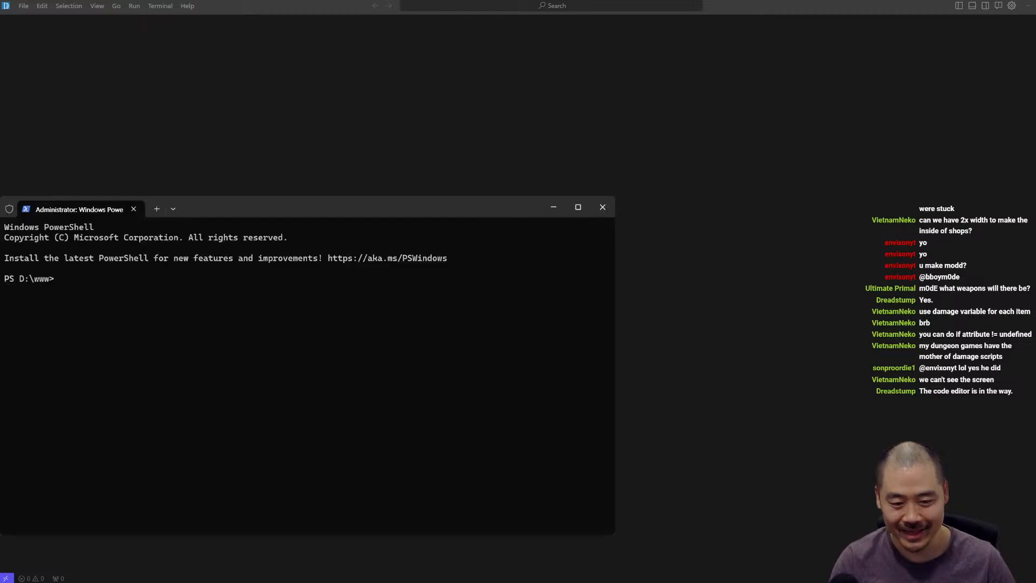
pyautogui.hotkey('alt', 'Tab')
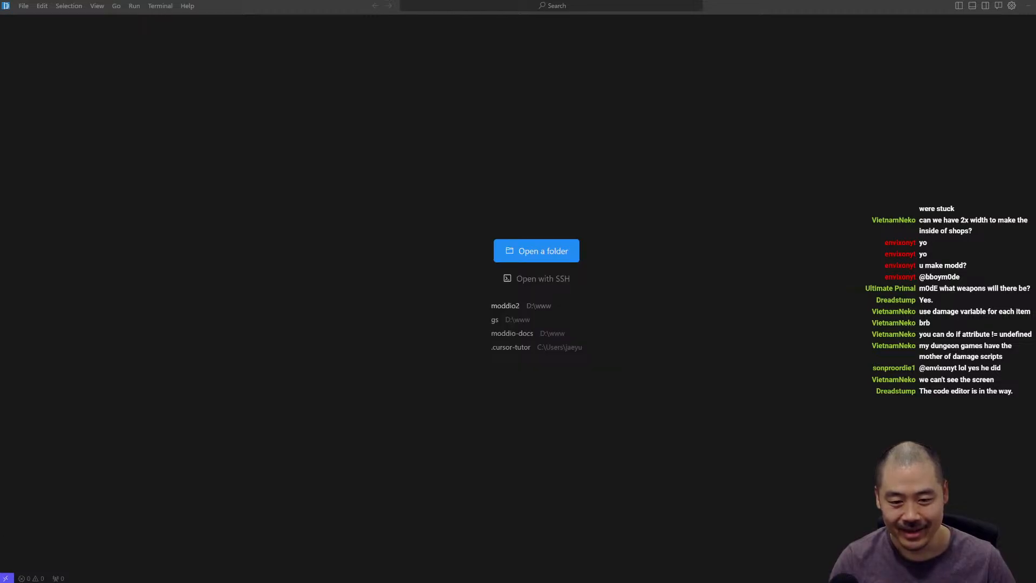
pyautogui.hotkey('alt', 'Tab')
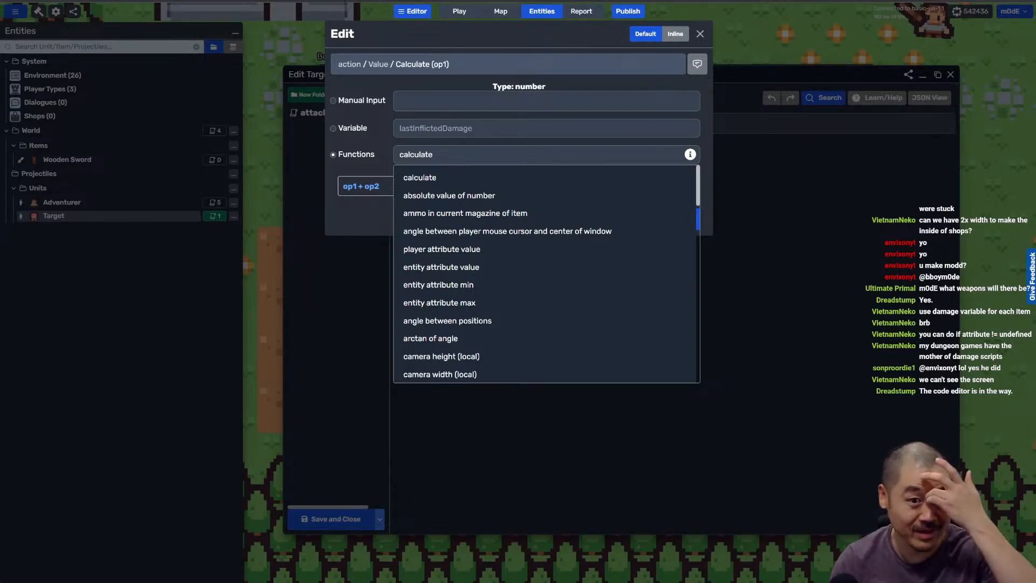
pyautogui.click(420, 177)
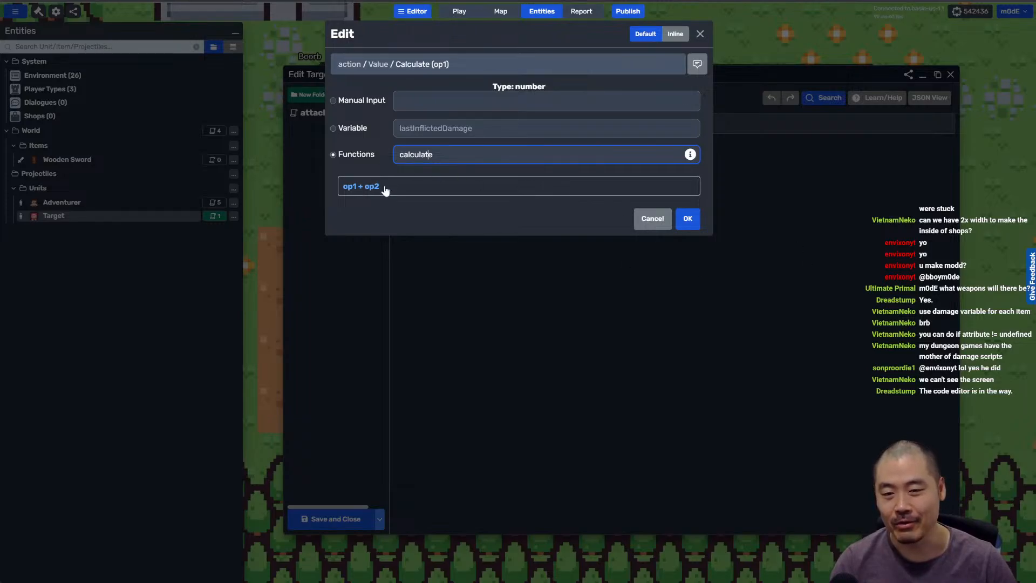
pyautogui.click(683, 280)
pyautogui.click(663, 217)
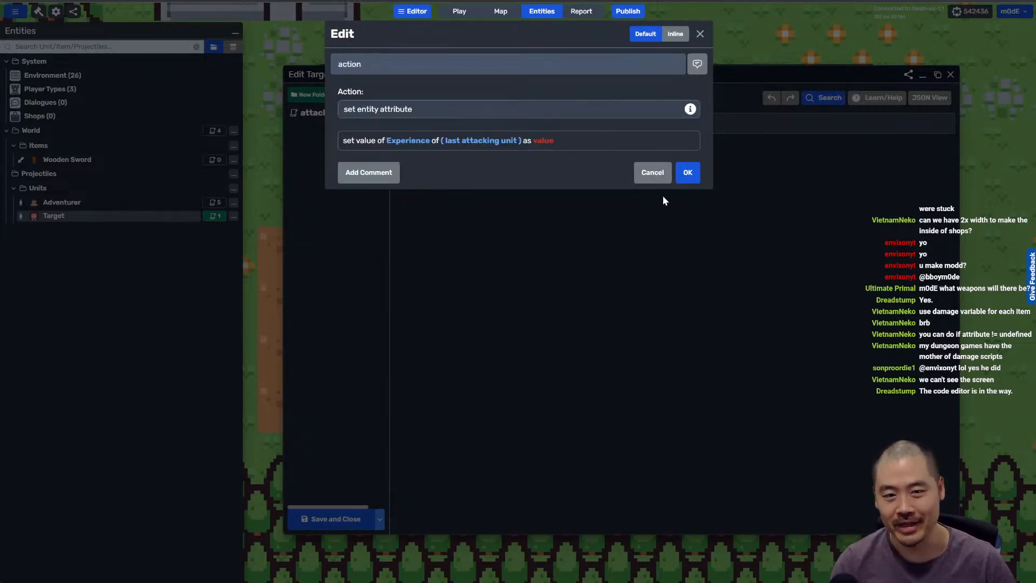
pyautogui.click(656, 174)
# Step: Walk the character to the Target in play mode and circle it to check the floating damage text
pyautogui.click(459, 11)
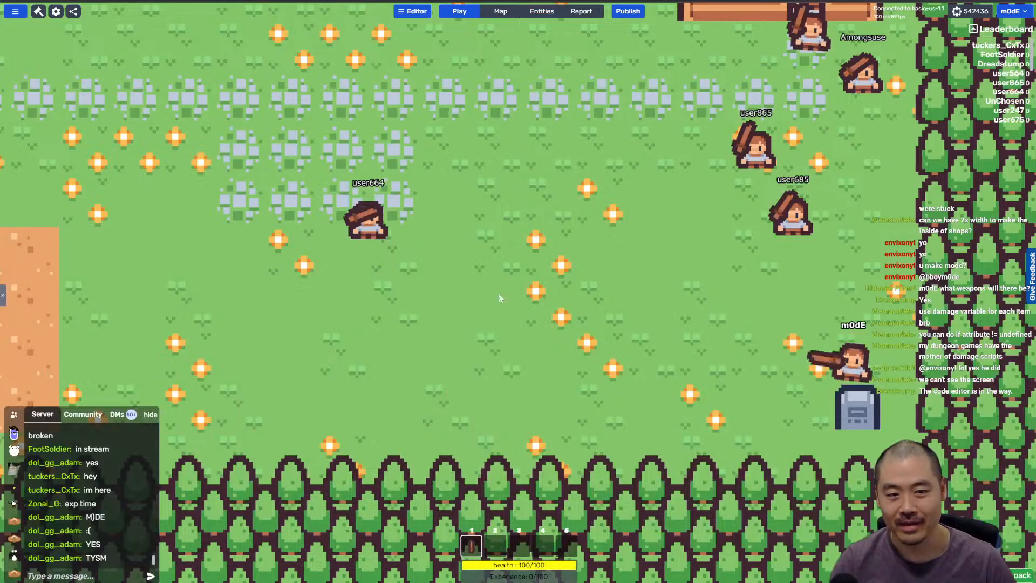
pyautogui.press('a')
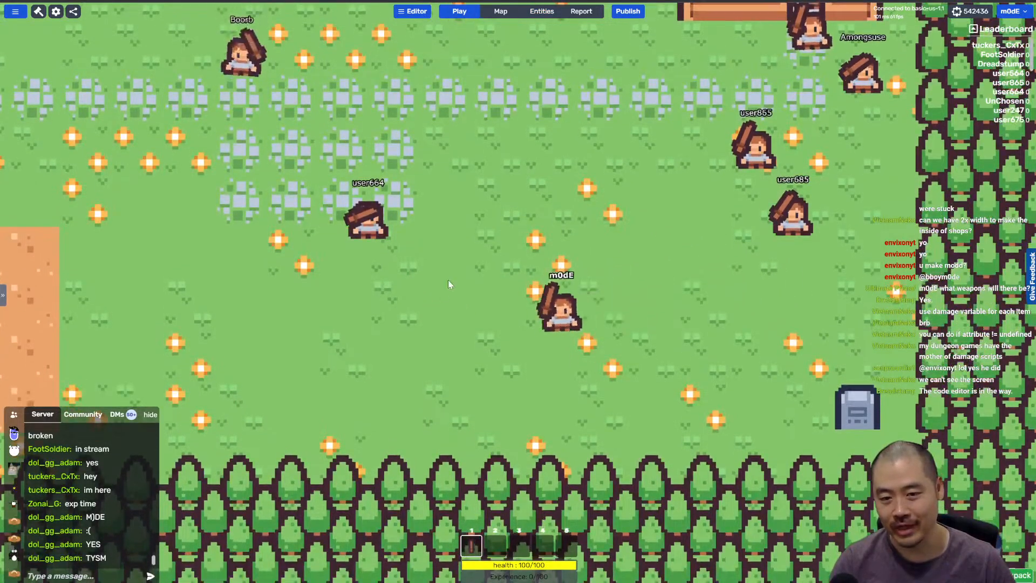
pyautogui.press('a')
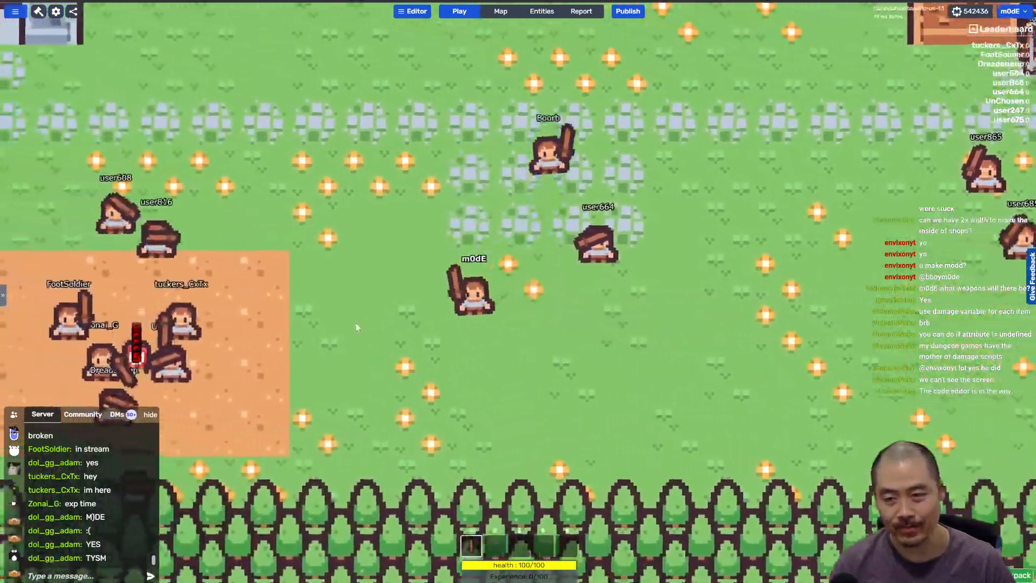
pyautogui.press('a')
pyautogui.press('s')
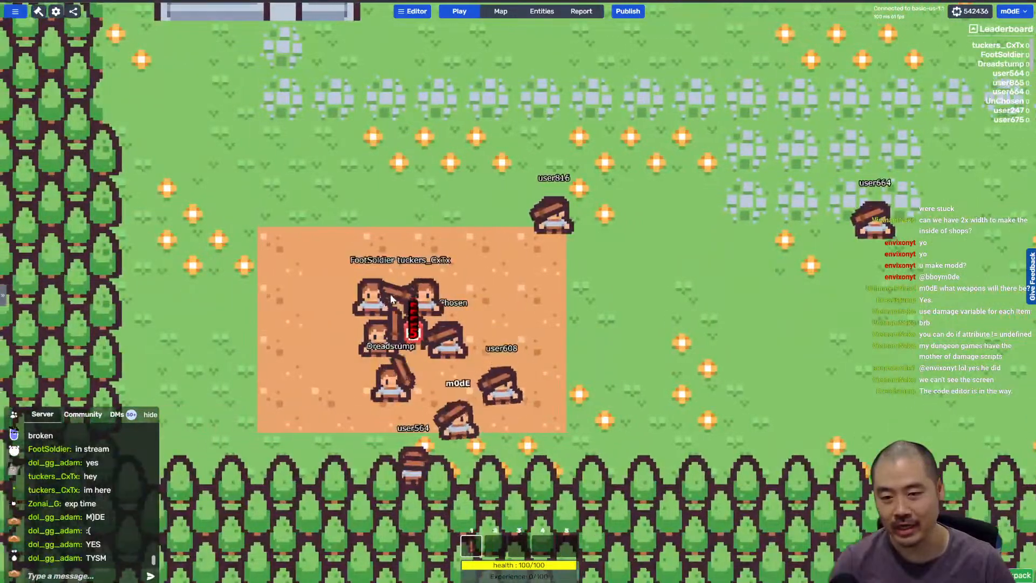
pyautogui.press('w')
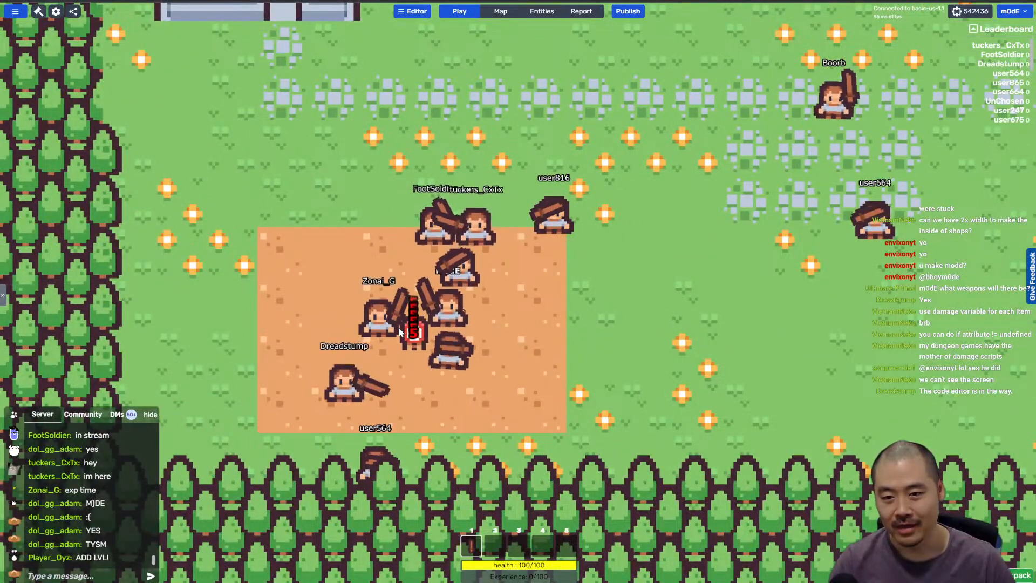
pyautogui.press('d')
pyautogui.press('s')
pyautogui.press('a')
pyautogui.press('w')
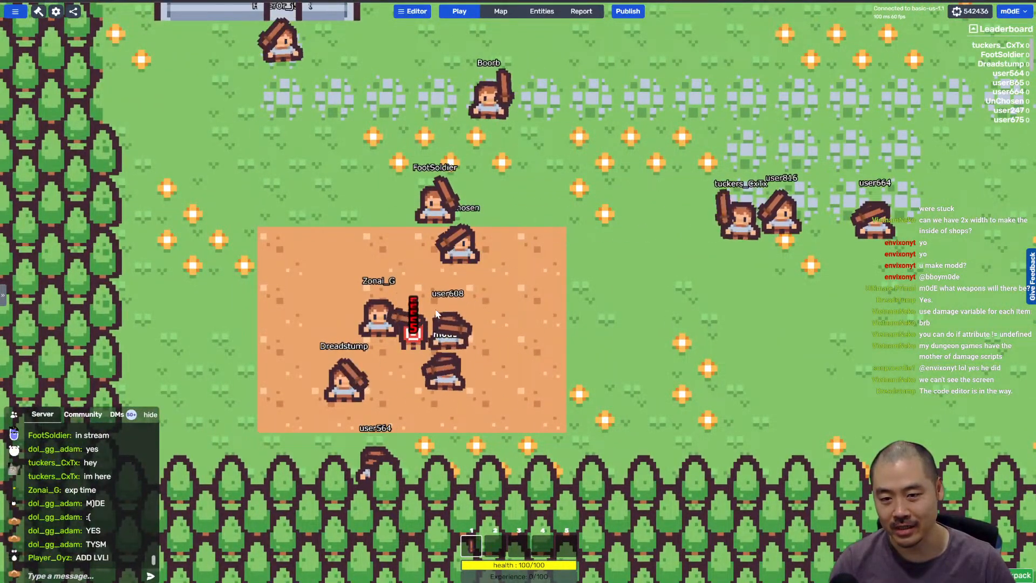
pyautogui.press('d')
pyautogui.press('w')
pyautogui.press('s')
pyautogui.press('a')
pyautogui.press('w')
pyautogui.press('d')
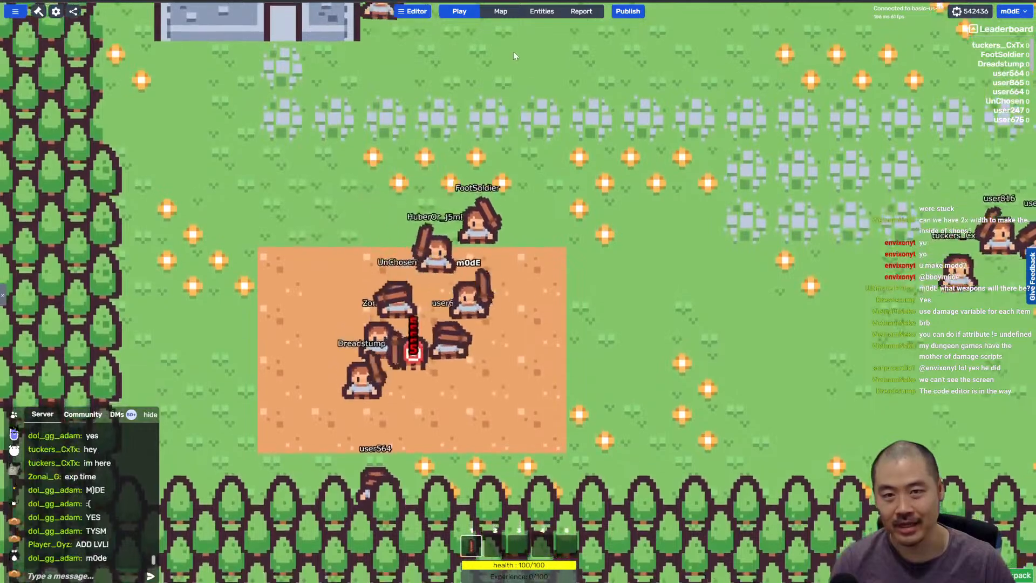
pyautogui.press('s')
# Step: Review the global inflict damage script and its create floating text action without changing anything
pyautogui.click(541, 11)
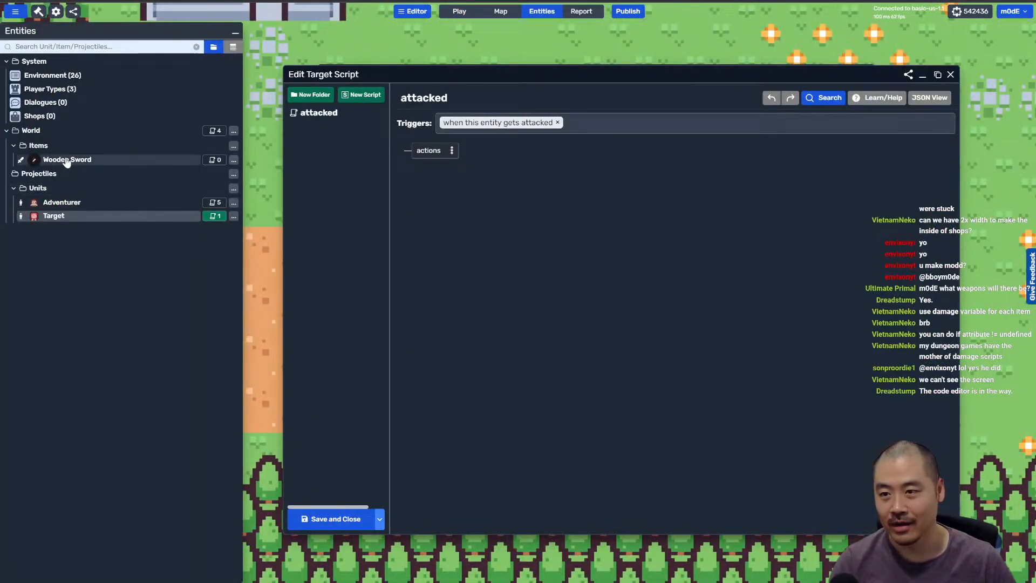
pyautogui.click(213, 132)
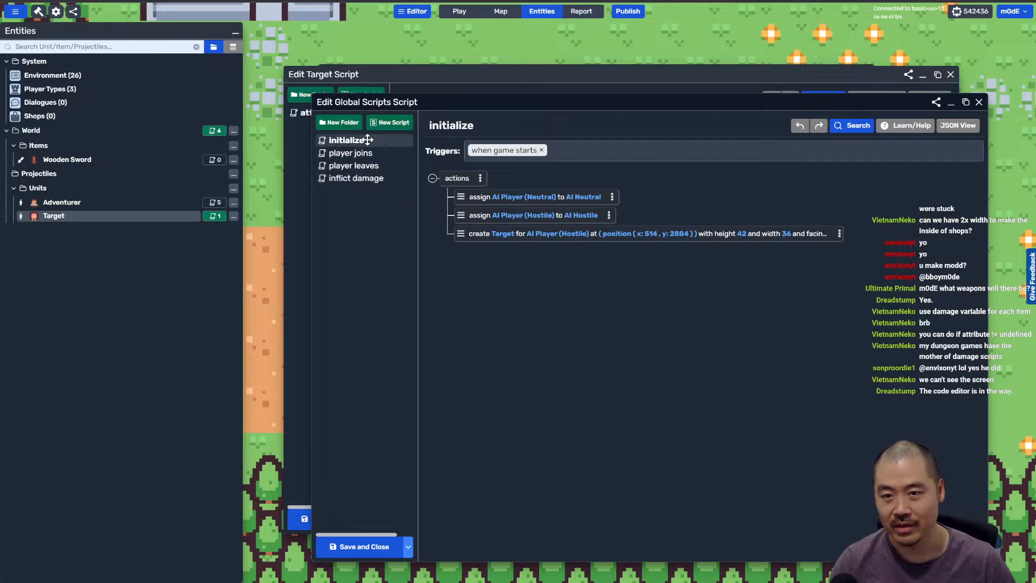
pyautogui.click(379, 178)
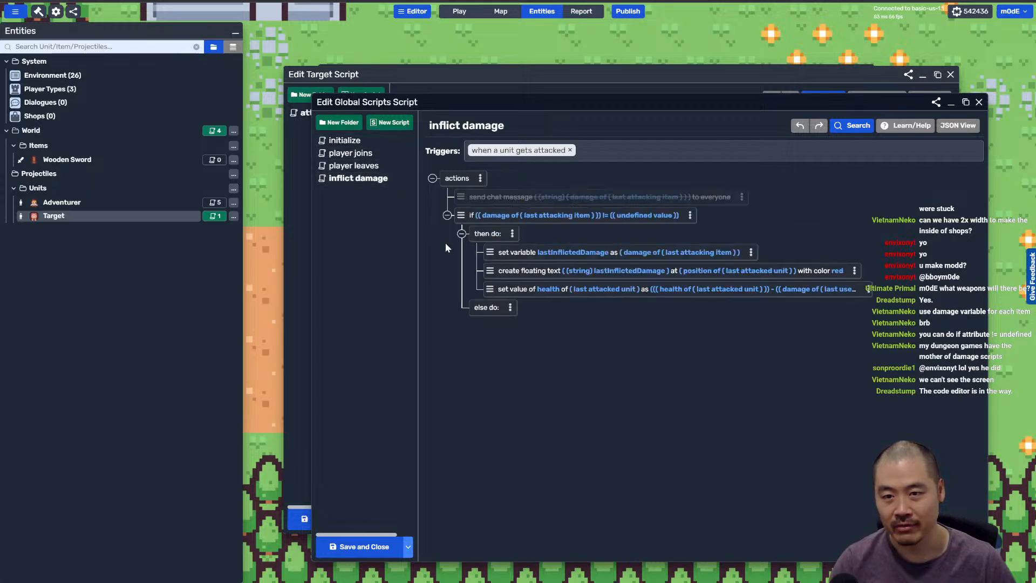
pyautogui.click(652, 273)
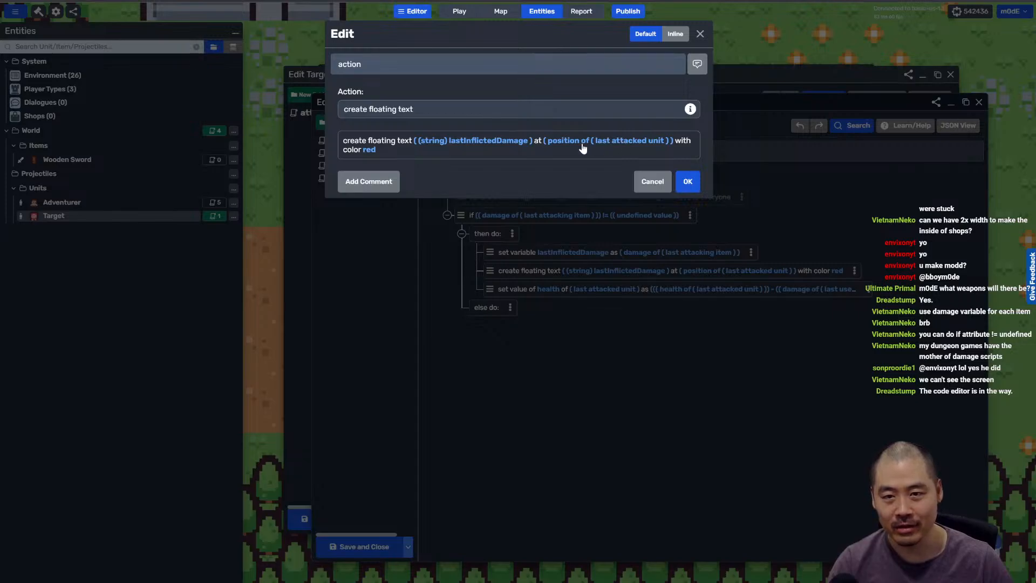
pyautogui.click(650, 189)
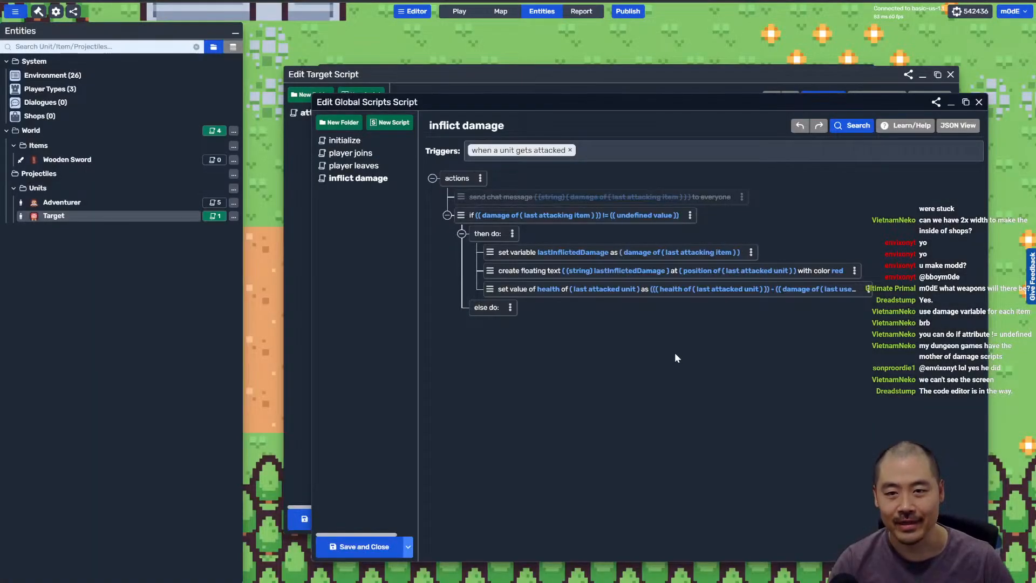
# Step: Check the area behind the shop building in play mode and switch to map editing
pyautogui.press('Tab')
pyautogui.press('a')
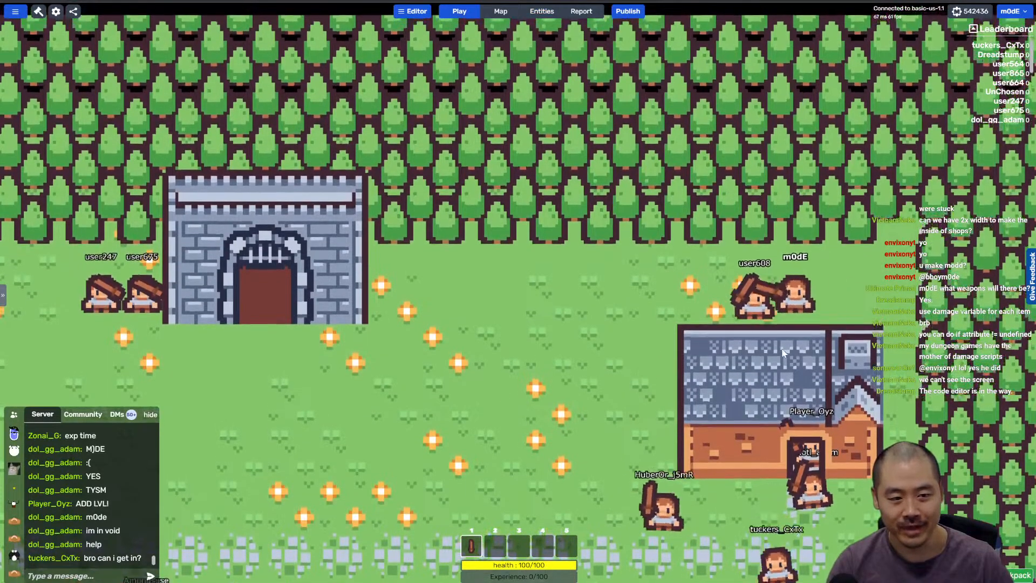
pyautogui.press('d')
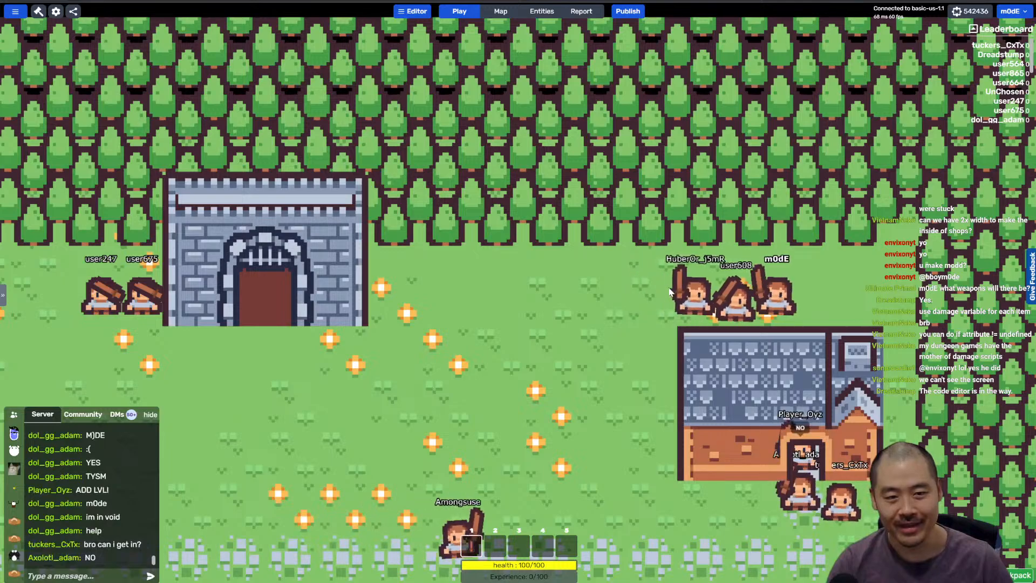
pyautogui.press('s')
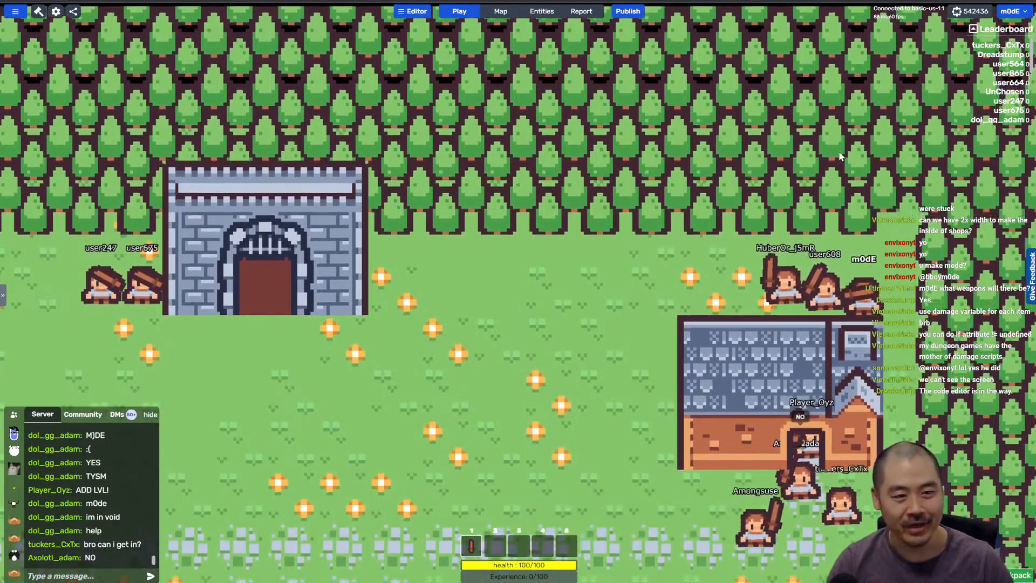
pyautogui.click(501, 11)
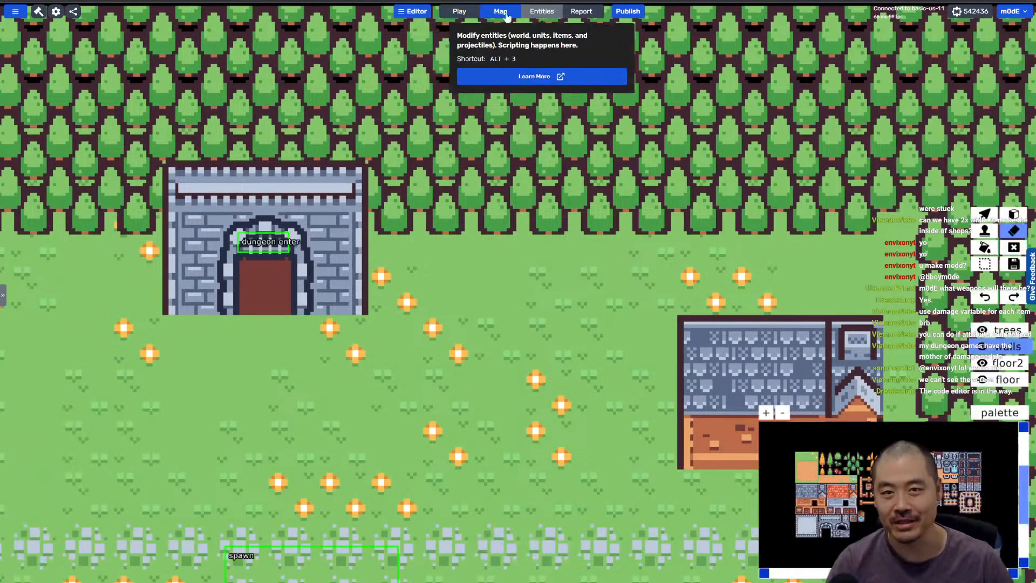
# Step: Turn off collision with units in the Adventurer's default body type and return to play mode
pyautogui.click(550, 11)
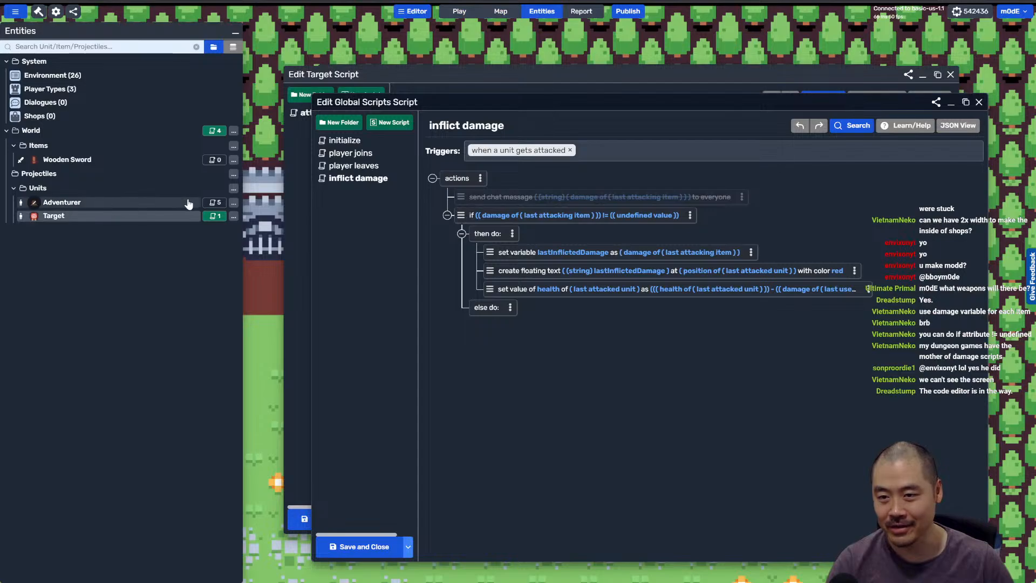
pyautogui.click(189, 204)
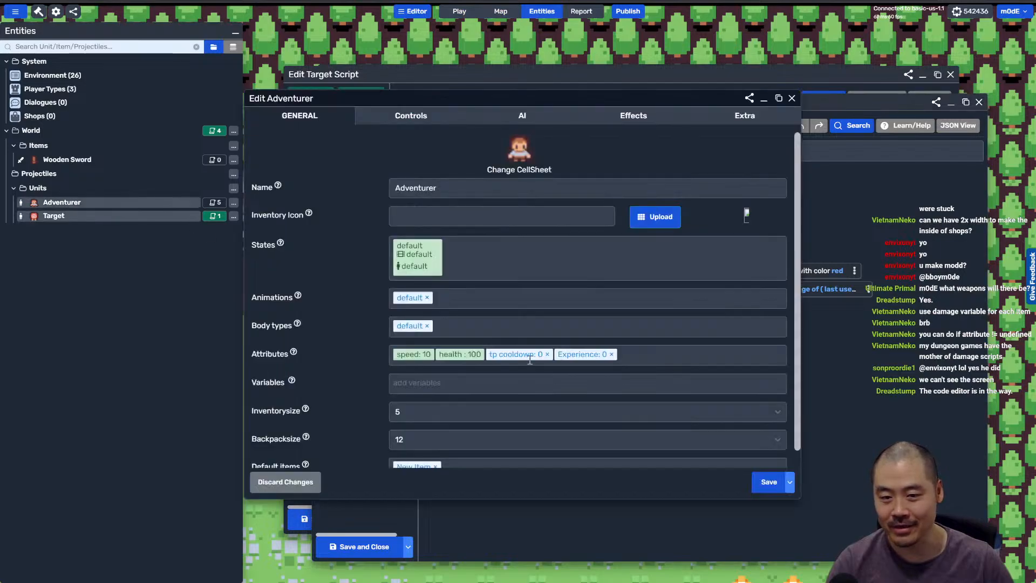
pyautogui.click(403, 325)
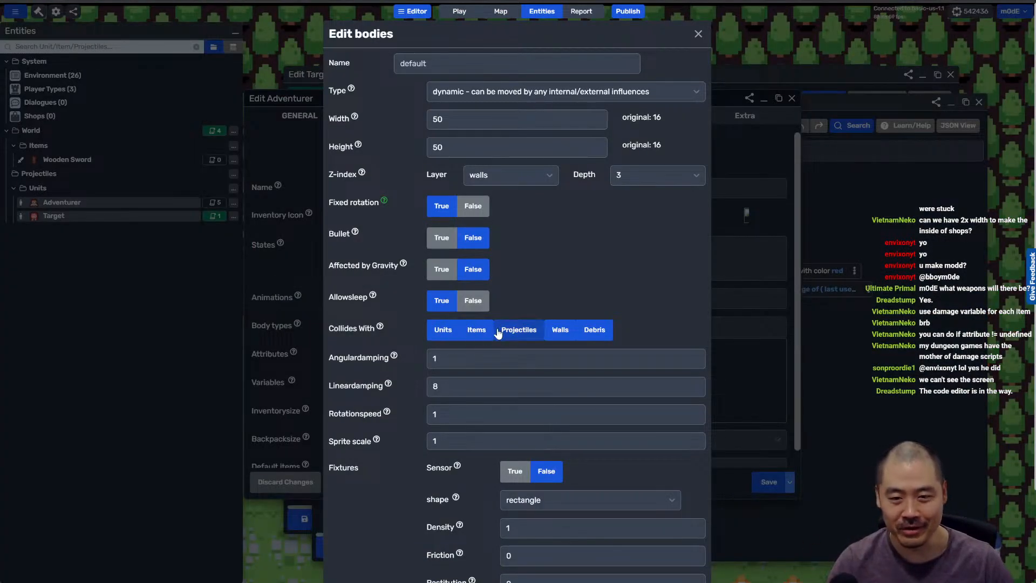
pyautogui.click(443, 330)
pyautogui.scroll(-3, 675, 356)
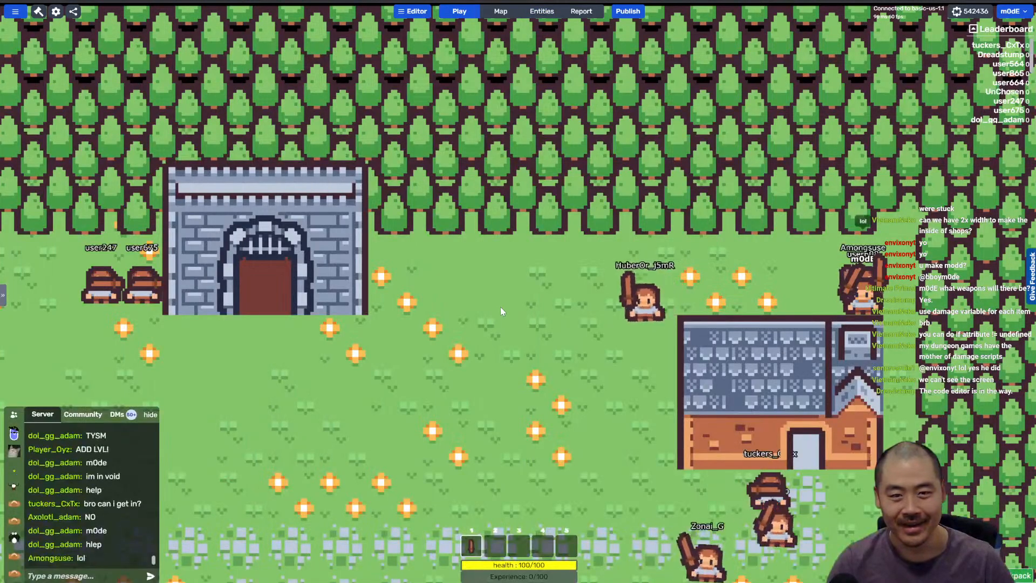
# Step: Walk the character from the shop to the Target's sand area and back to check movement through other units
pyautogui.press('a')
pyautogui.press('s')
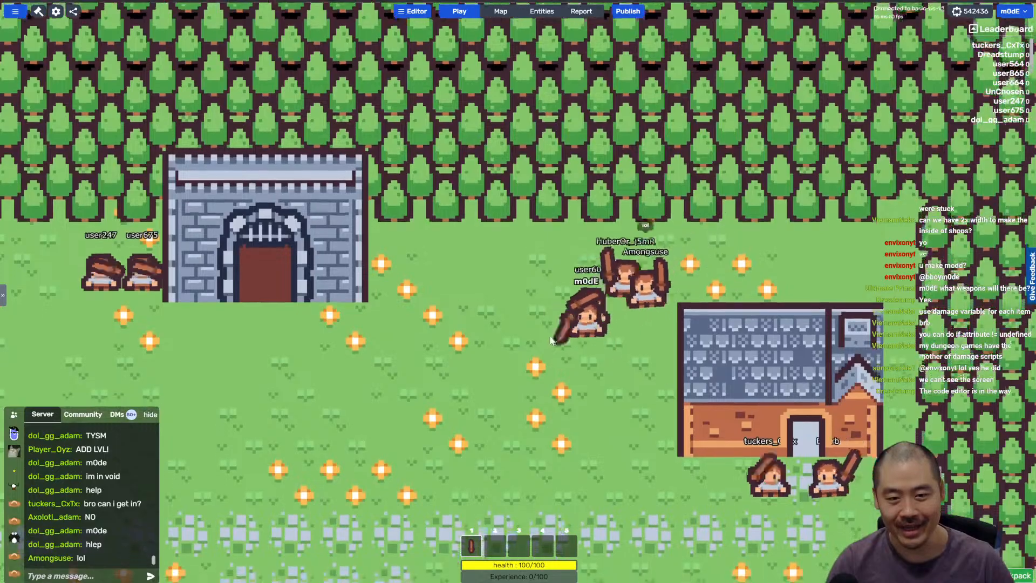
pyautogui.press('s')
pyautogui.press('a')
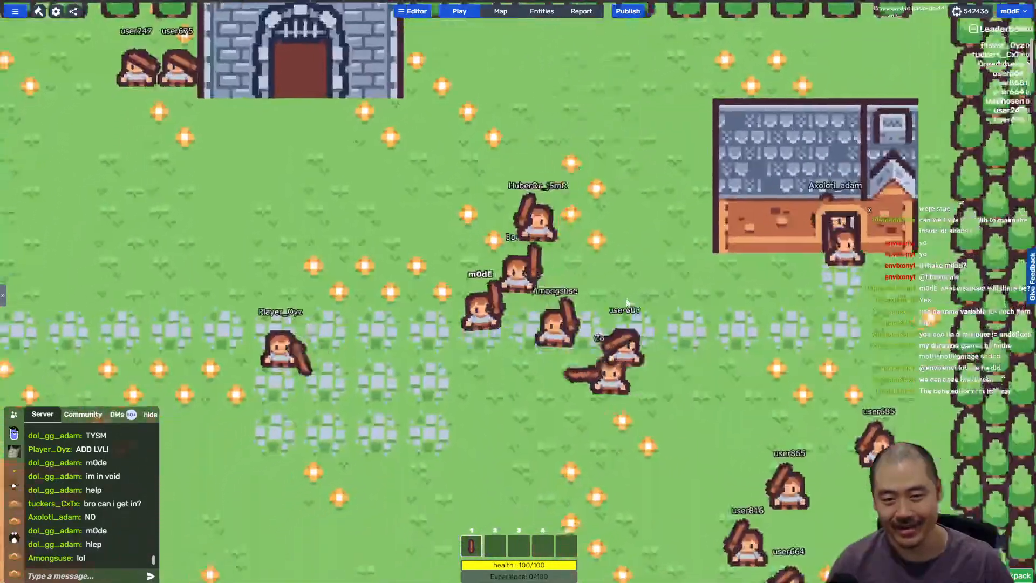
pyautogui.press('s')
pyautogui.press('a')
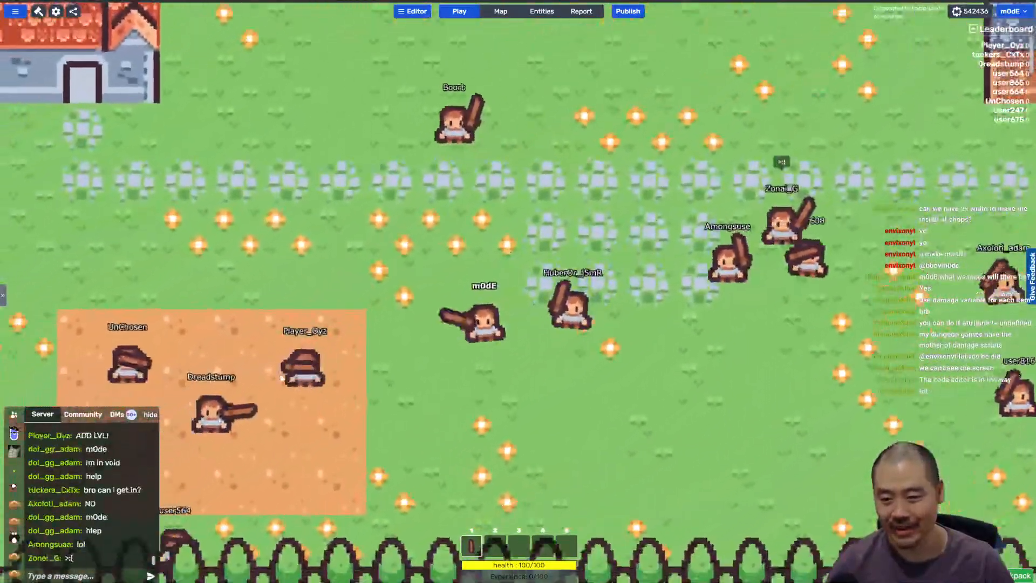
pyautogui.press('a')
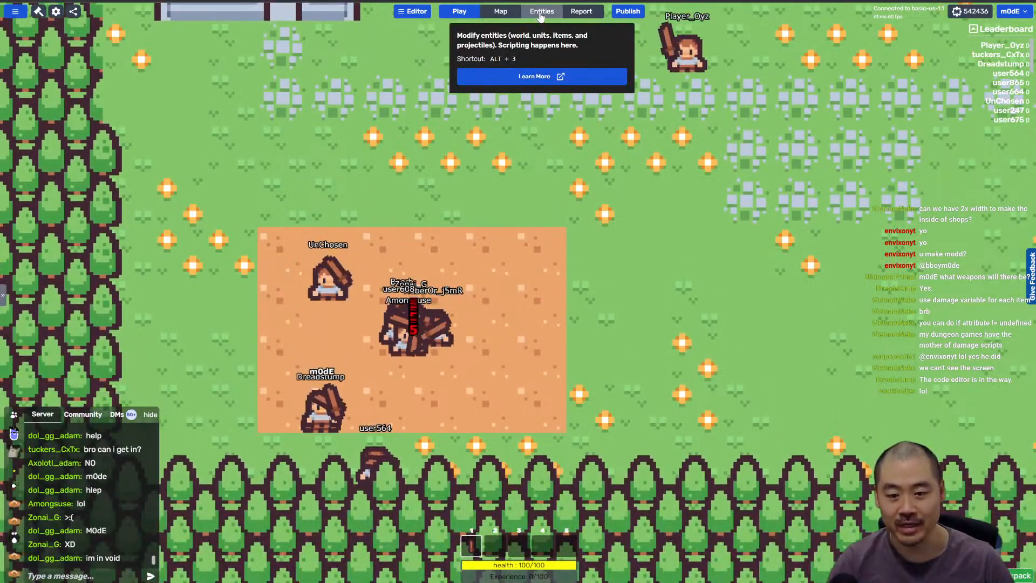
pyautogui.press('w')
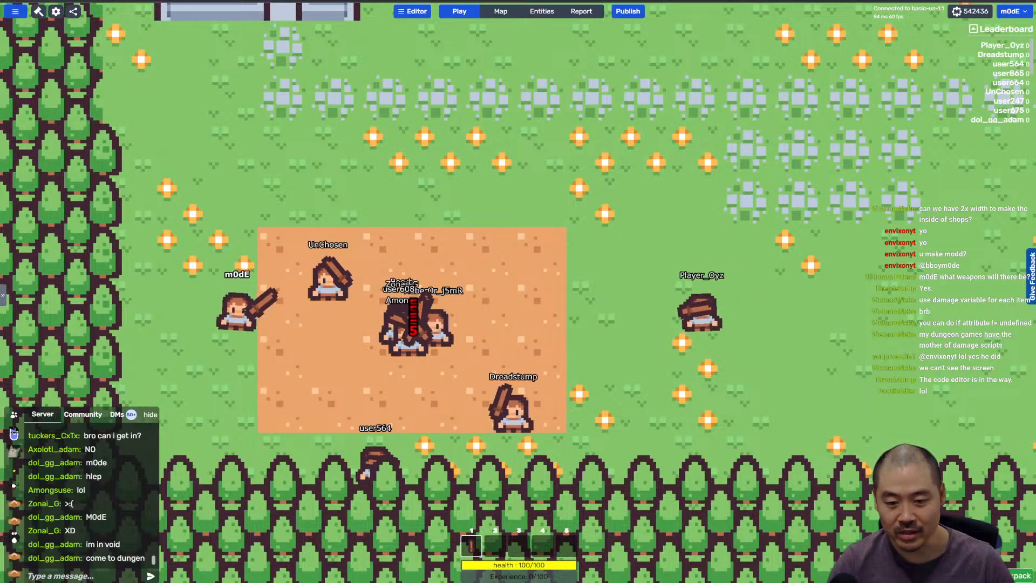
pyautogui.press('d')
pyautogui.press('w')
pyautogui.press('d')
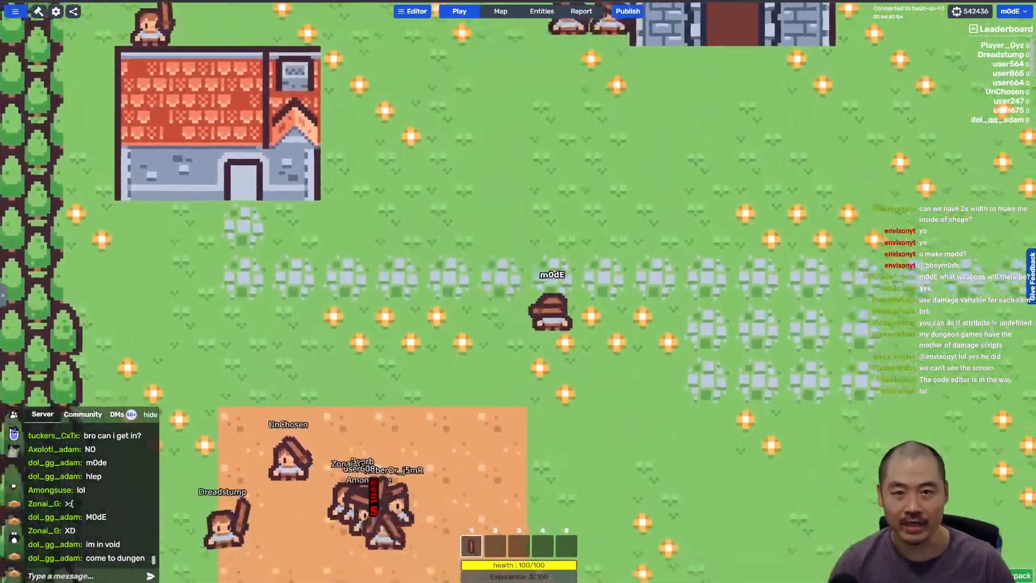
# Step: Review the settings of the Adventurer's Experience attribute, including its stream mode, and return to play mode
pyautogui.click(542, 11)
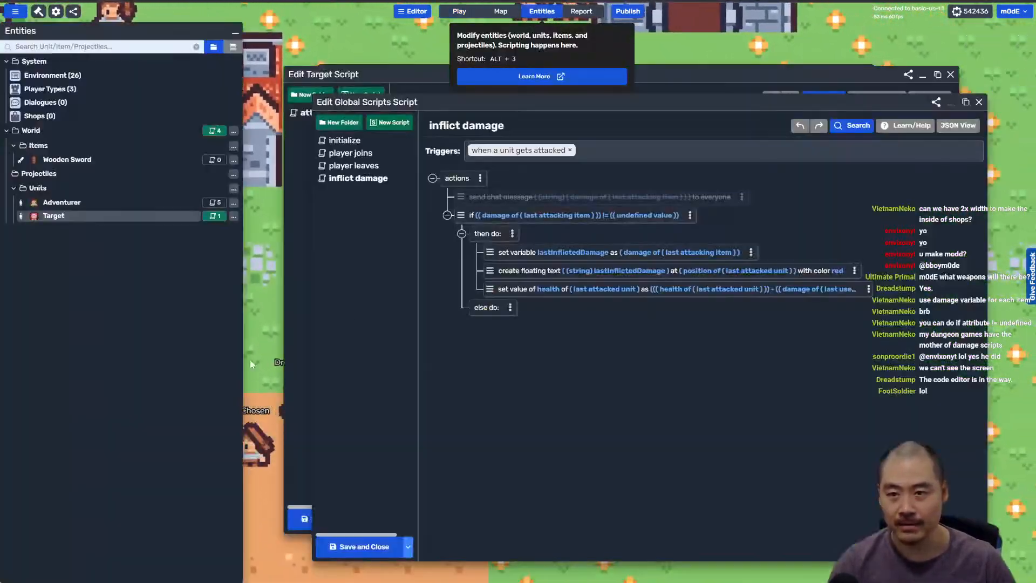
pyautogui.click(85, 203)
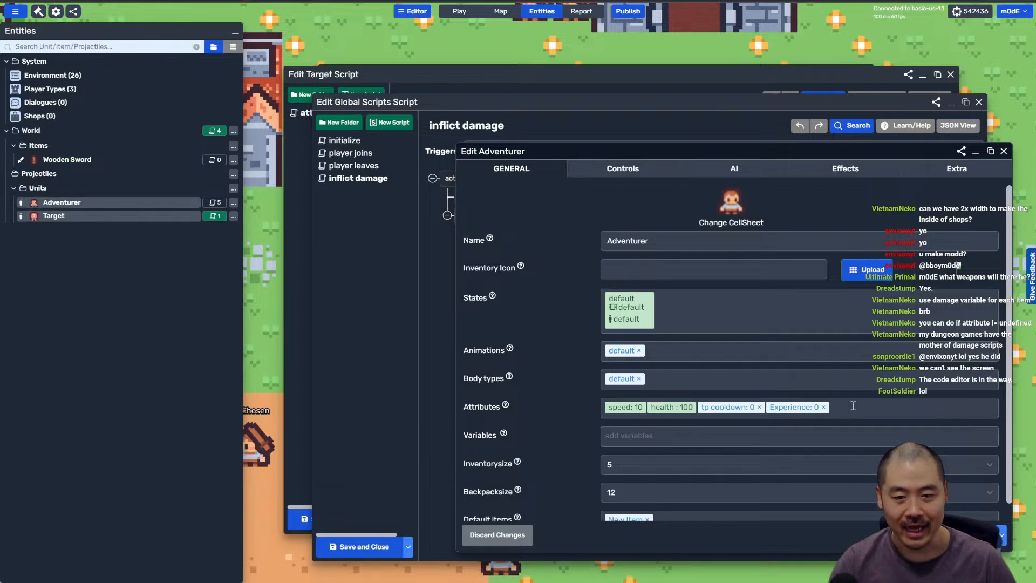
pyautogui.click(909, 406)
pyautogui.click(799, 408)
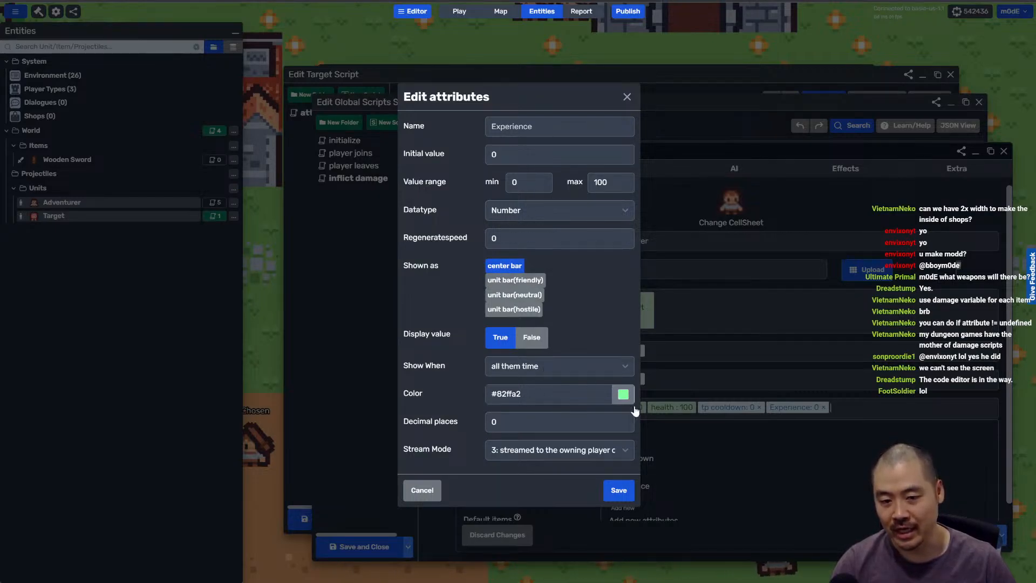
pyautogui.click(514, 455)
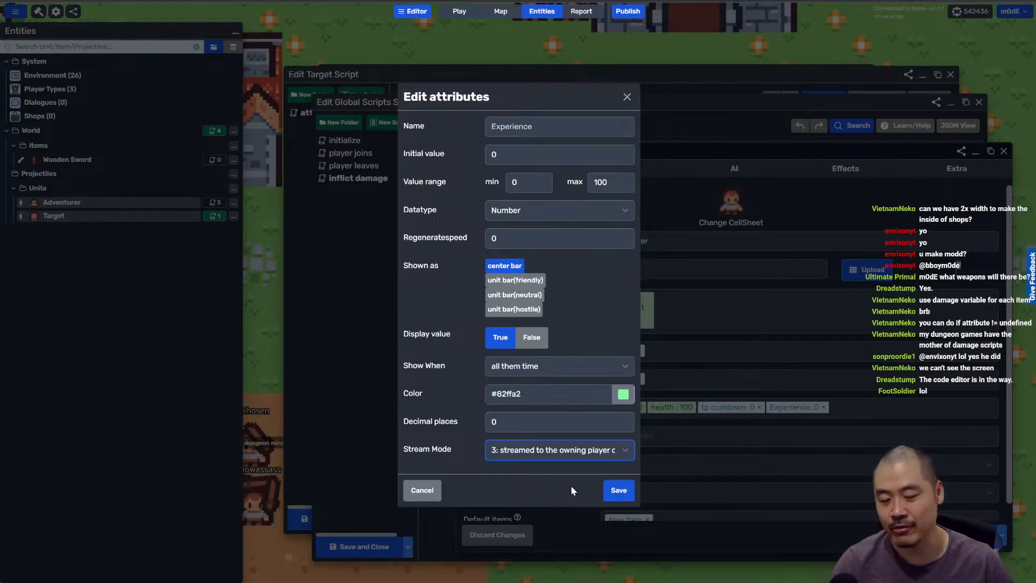
pyautogui.click(618, 491)
pyautogui.press('Escape')
pyautogui.press('Escape')
pyautogui.press('Escape')
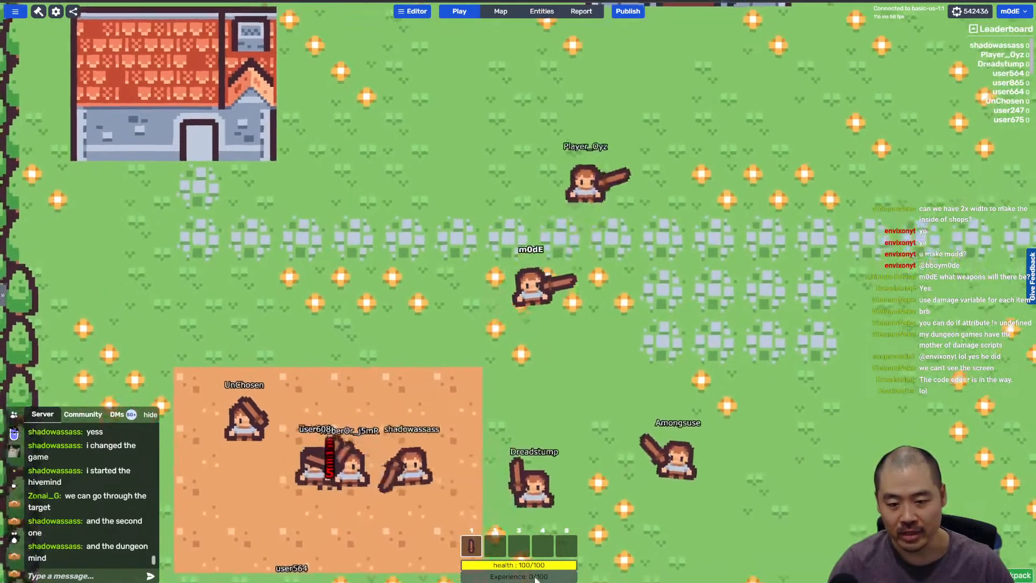
# Step: Walk the character onto the sand area and around the Target in play mode
pyautogui.press('a')
pyautogui.press('s')
pyautogui.press('a')
pyautogui.press('s')
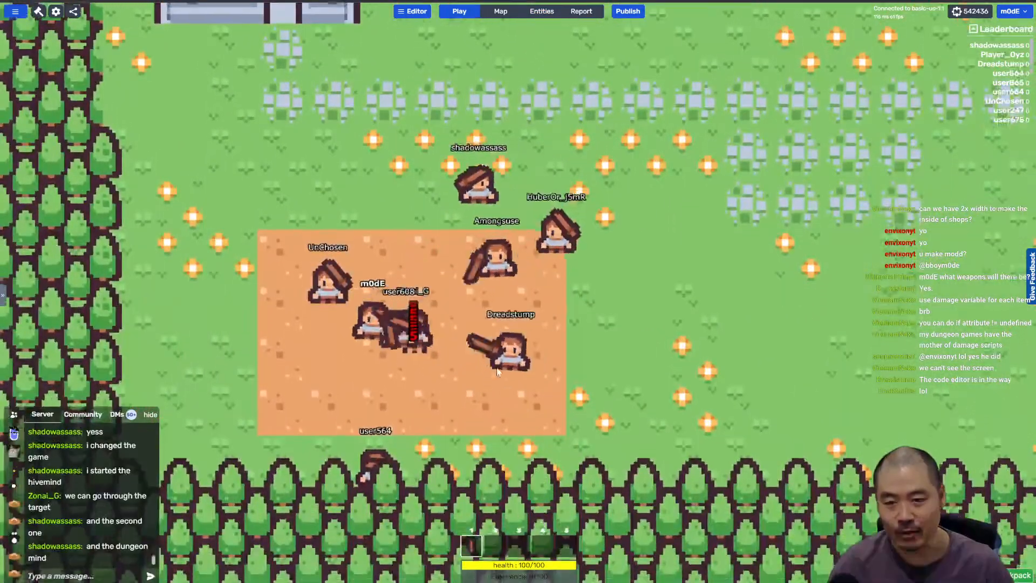
pyautogui.press('w')
pyautogui.press('d')
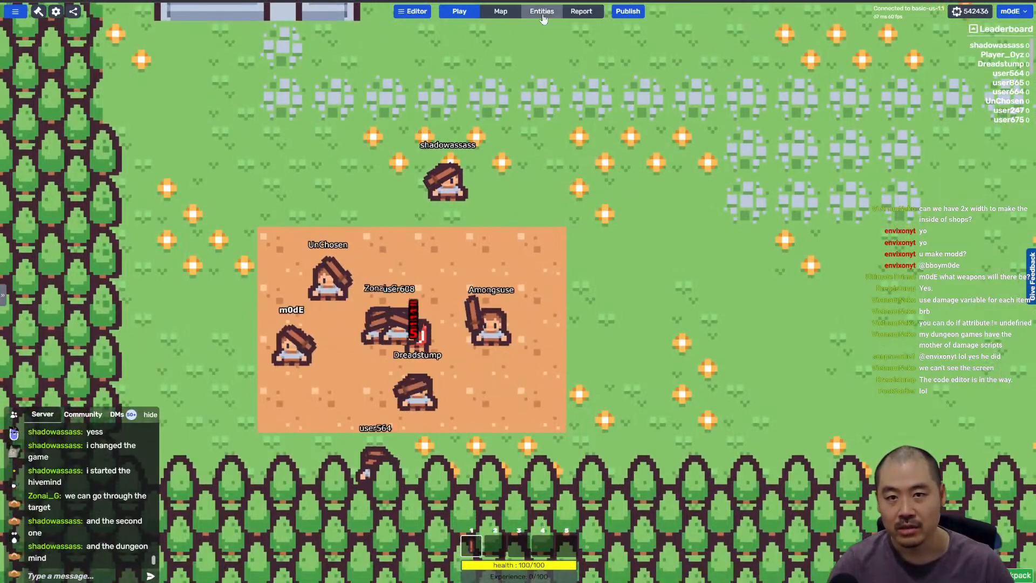
# Step: Add a set entity attribute action to the Target's attacked script for Experience of the last attacked unit
pyautogui.click(540, 17)
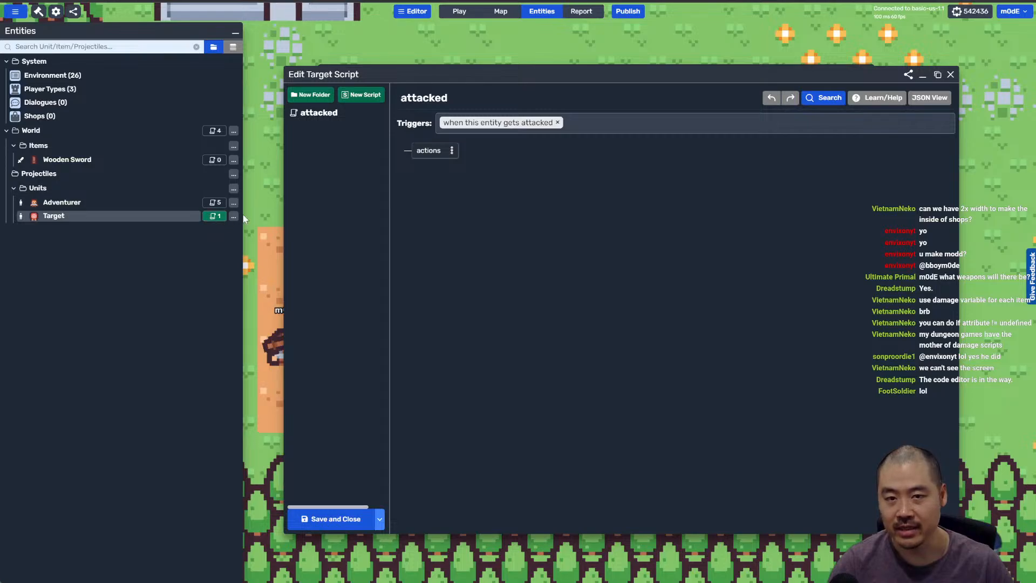
pyautogui.click(486, 158)
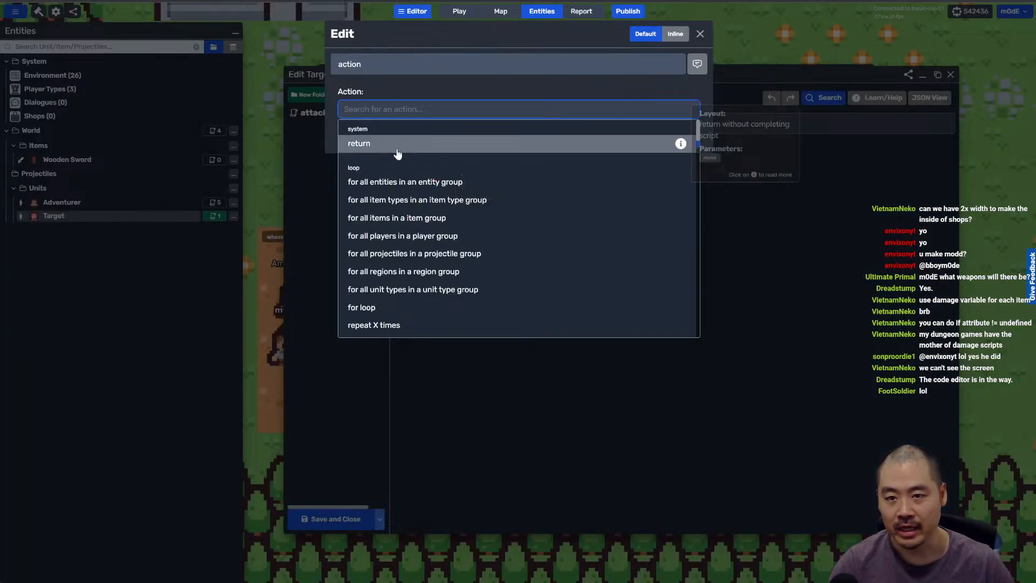
pyautogui.write('set en')
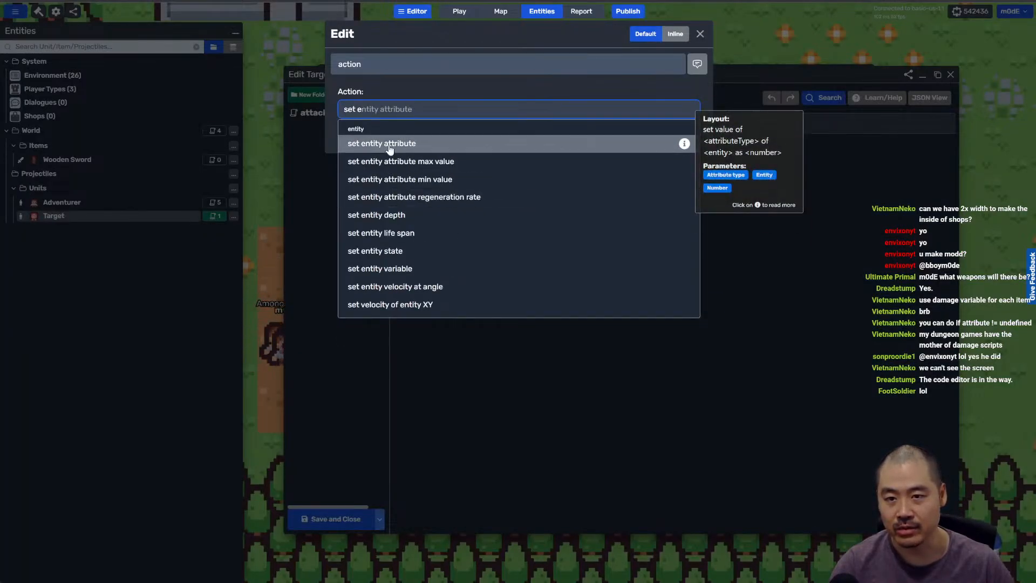
pyautogui.click(387, 146)
pyautogui.click(405, 139)
pyautogui.press('Return')
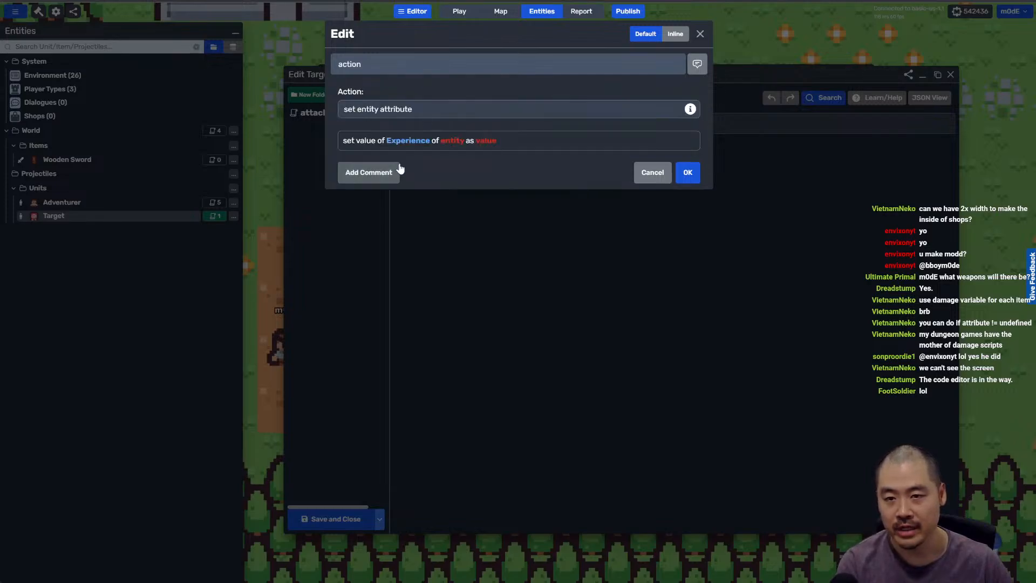
pyautogui.click(455, 145)
pyautogui.click(348, 143)
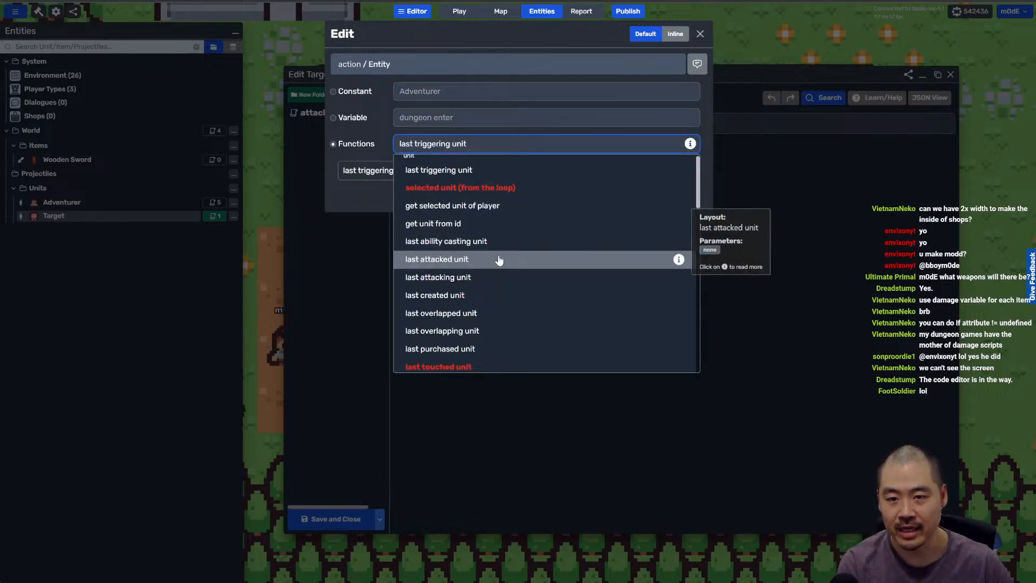
pyautogui.click(497, 259)
# Step: Make the action's value a calculated sum with 10 as the second operand
pyautogui.click(540, 141)
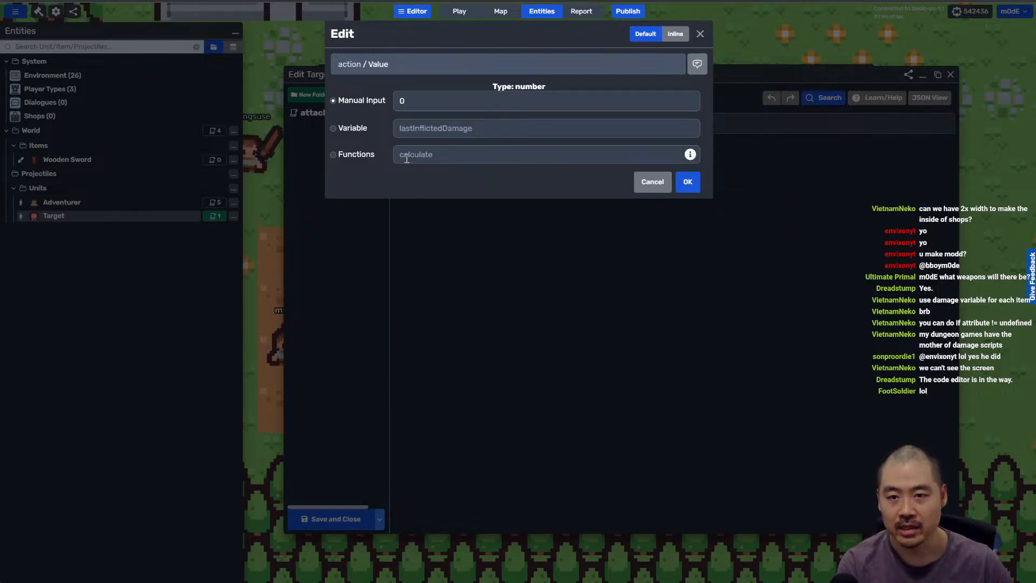
pyautogui.click(344, 157)
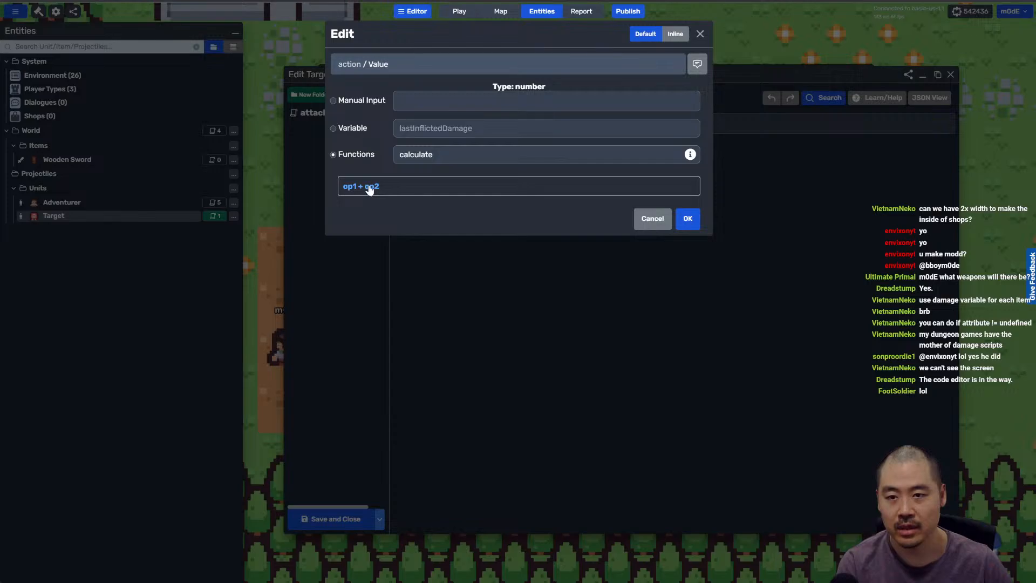
pyautogui.press('Return')
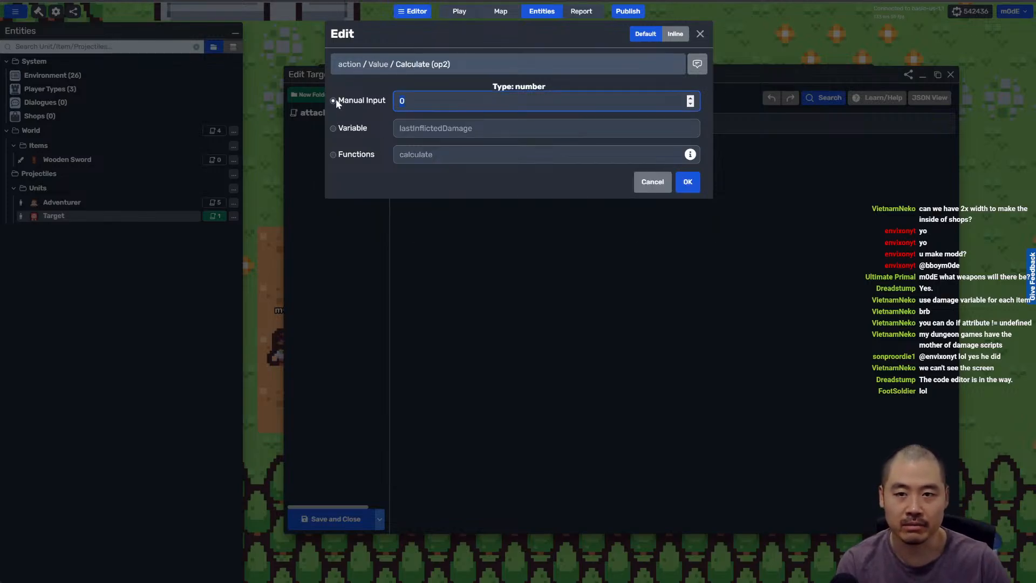
pyautogui.write('10')
pyautogui.press('Return')
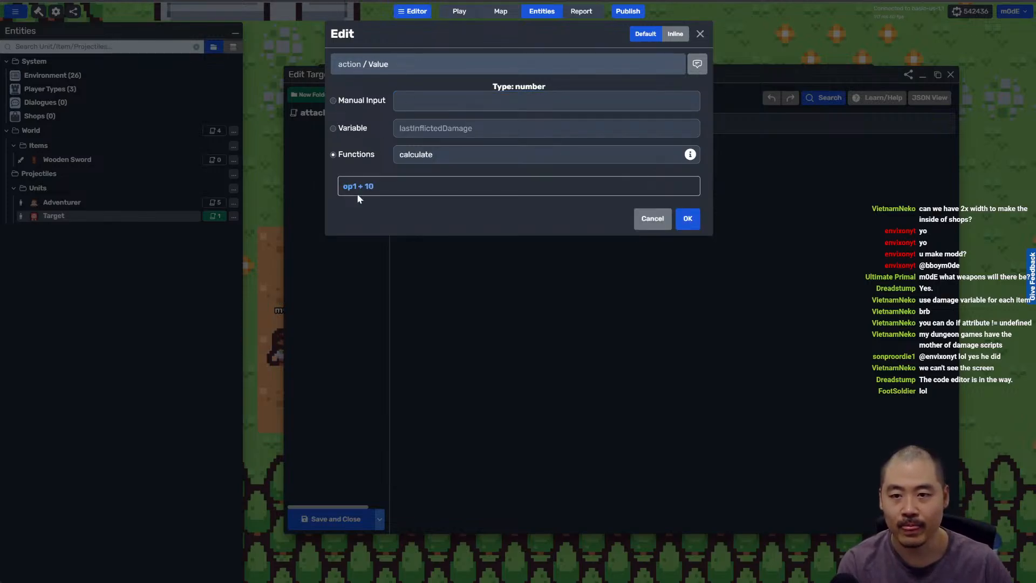
# Step: Set the sum's first operand to the Experience attribute value of the last attacked unit and save the script
pyautogui.click(350, 188)
pyautogui.click(357, 154)
pyautogui.click(429, 154)
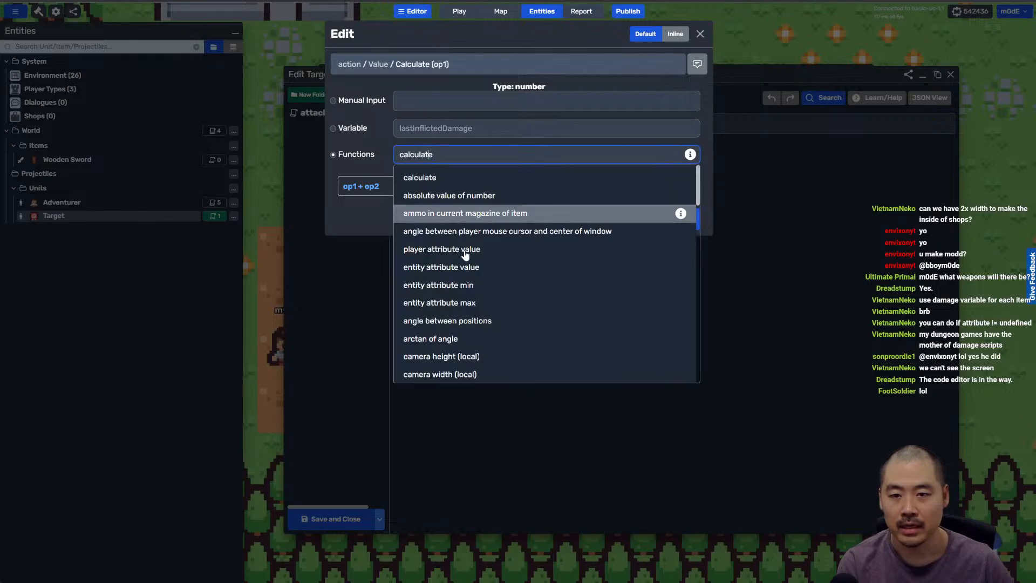
pyautogui.click(478, 266)
pyautogui.click(361, 184)
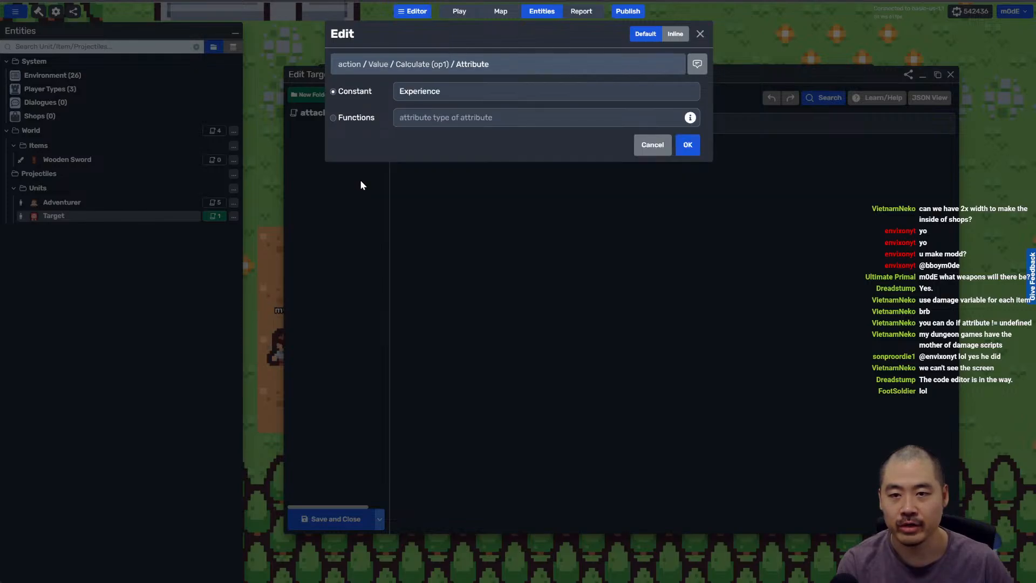
pyautogui.press('Return')
pyautogui.click(405, 187)
pyautogui.click(370, 144)
pyautogui.click(443, 143)
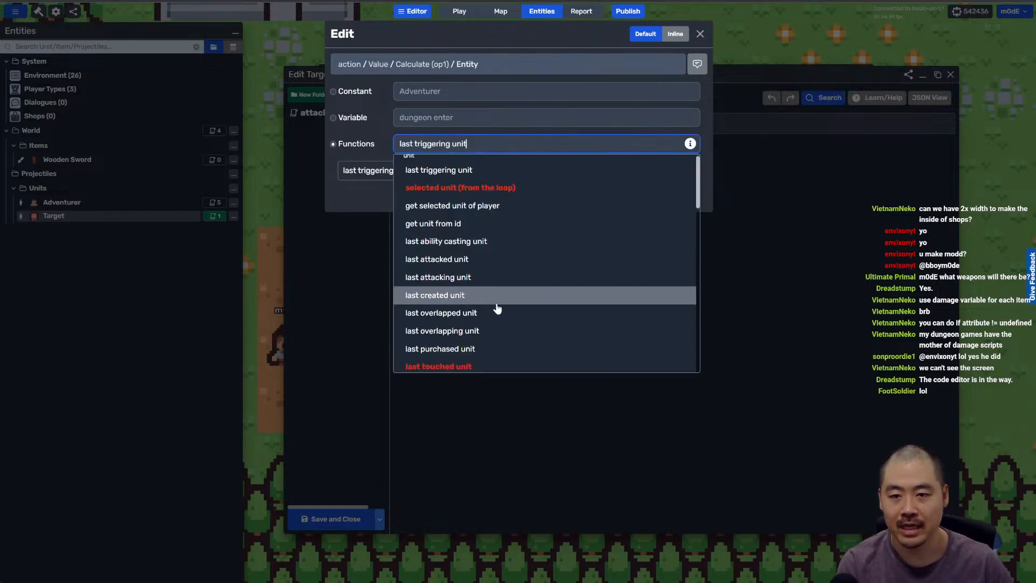
pyautogui.click(489, 260)
pyautogui.press('Return')
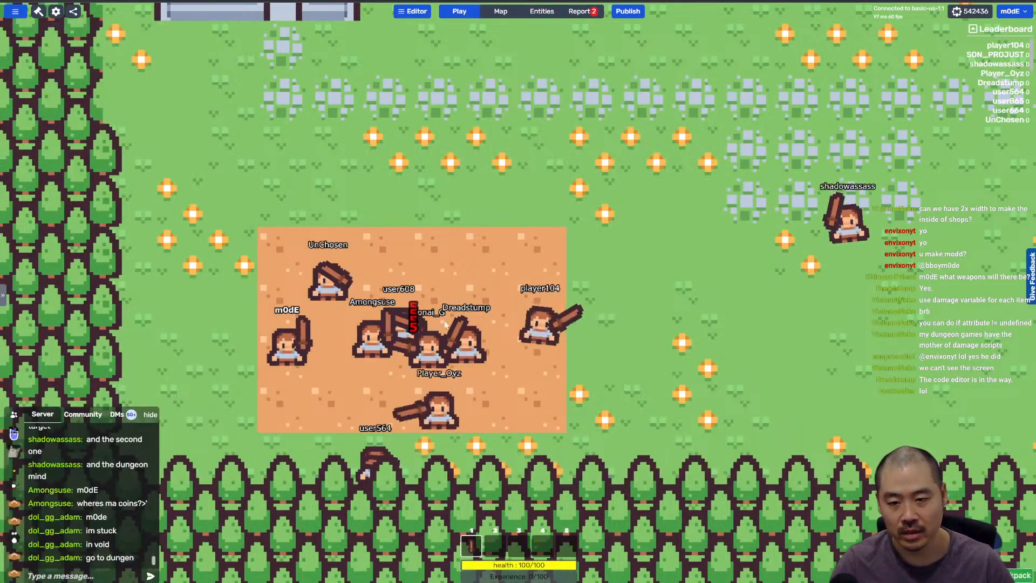
# Step: Move the character around the Target in play mode to test the experience gain
pyautogui.press('w')
pyautogui.press('d')
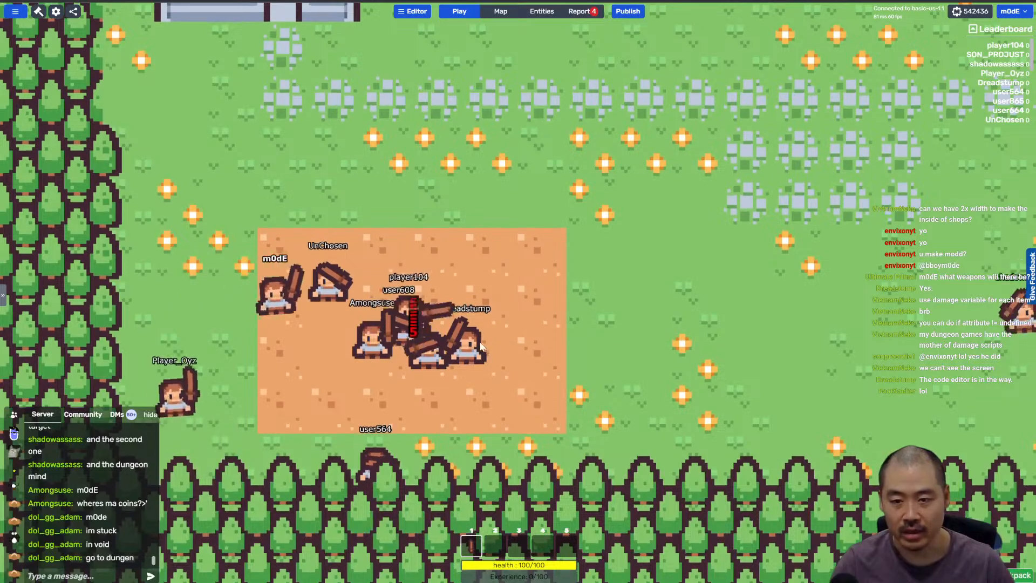
pyautogui.press('s')
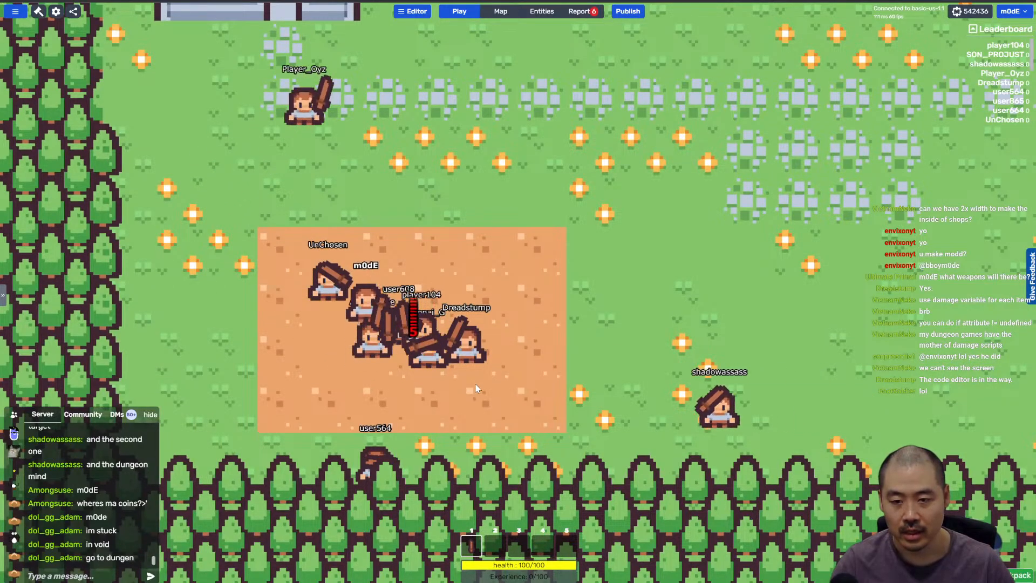
pyautogui.press('w')
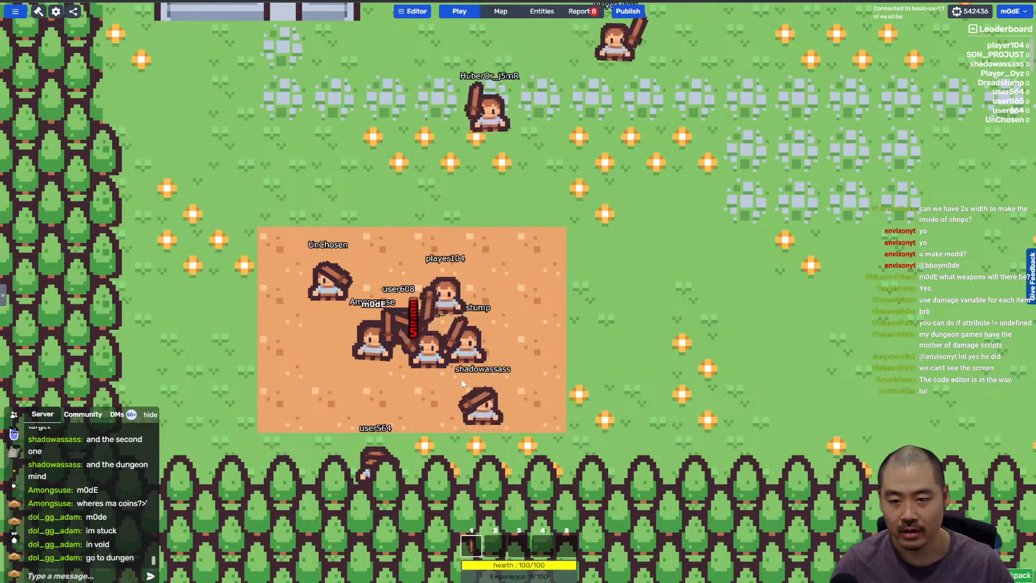
pyautogui.press('a')
pyautogui.press('s')
pyautogui.press('d')
# Step: In the Target's attacked script, change the entity whose Experience is set to the last attacking unit
pyautogui.click(541, 11)
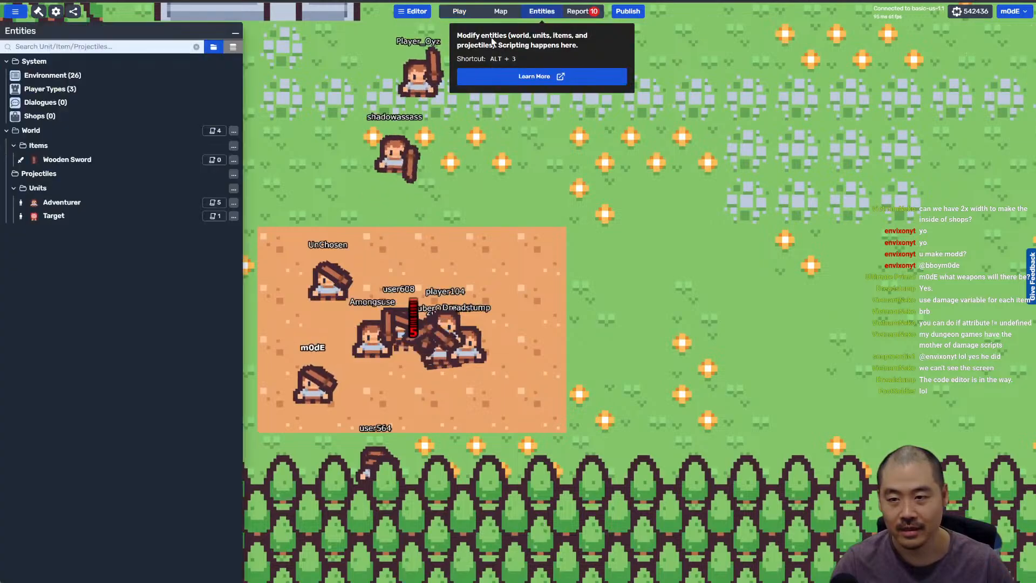
pyautogui.click(215, 216)
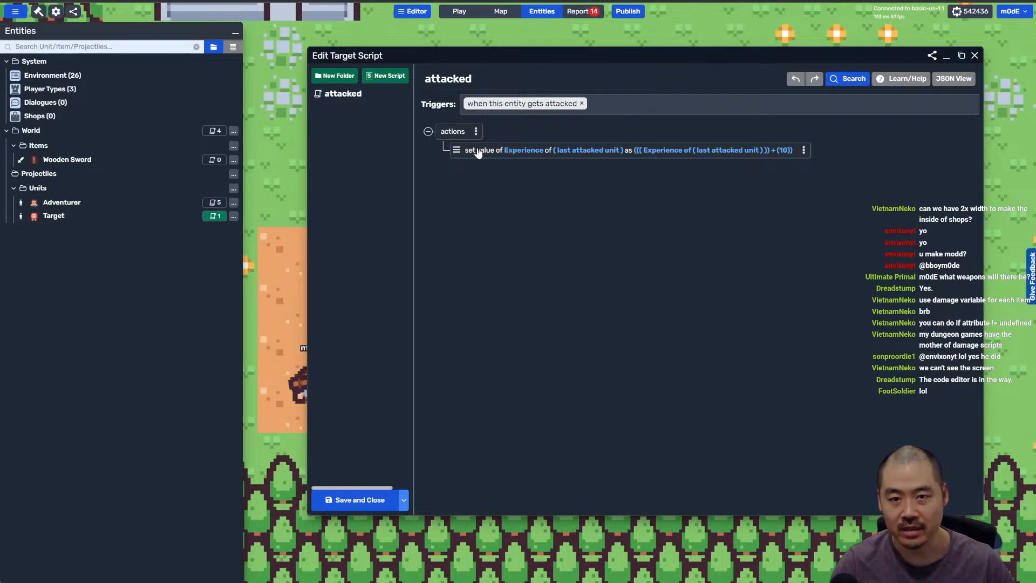
pyautogui.click(578, 150)
pyautogui.click(482, 144)
pyautogui.click(421, 144)
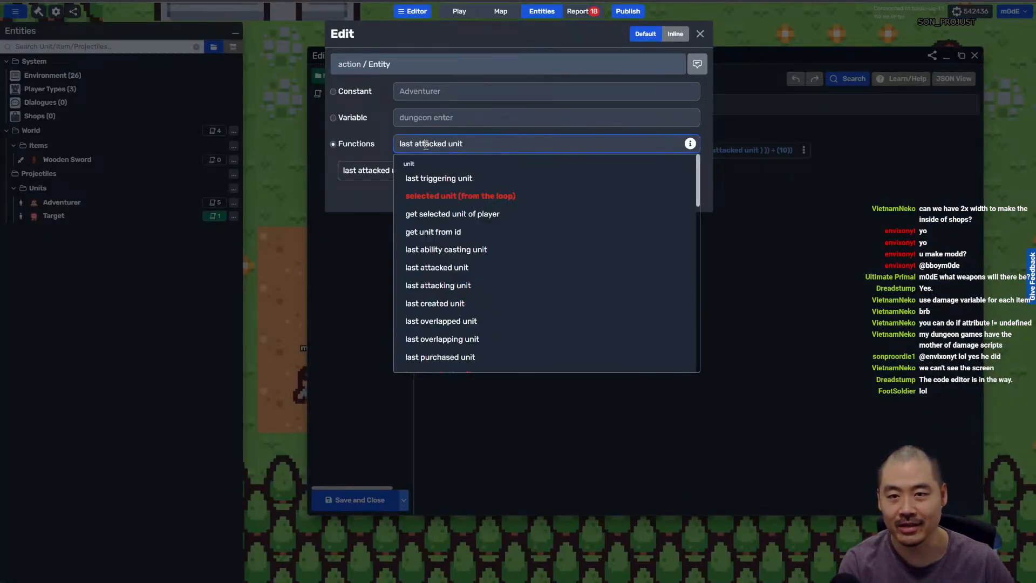
pyautogui.scroll(-2, 481, 176)
pyautogui.scroll(1, 523, 291)
pyautogui.scroll(2, 523, 291)
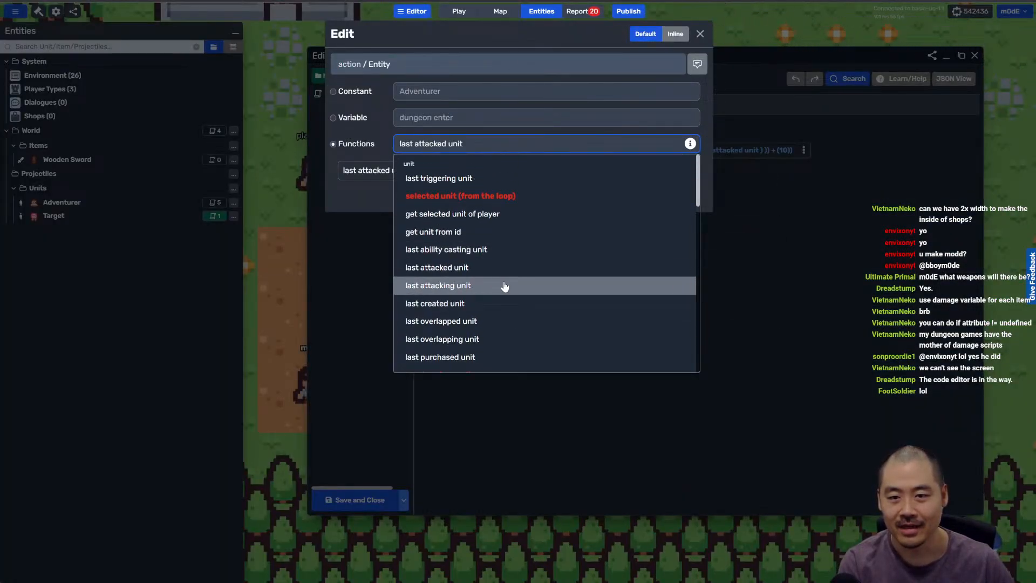
pyautogui.click(504, 286)
pyautogui.click(560, 250)
# Step: Change the sum's first operand to the Experience of the last attacking unit and save the Target's script
pyautogui.click(614, 150)
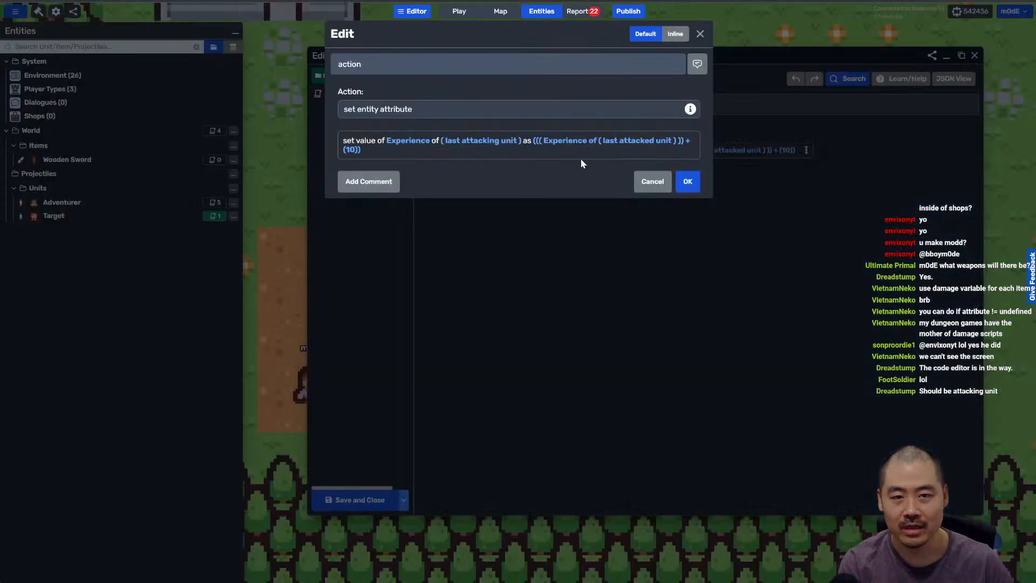
pyautogui.click(581, 145)
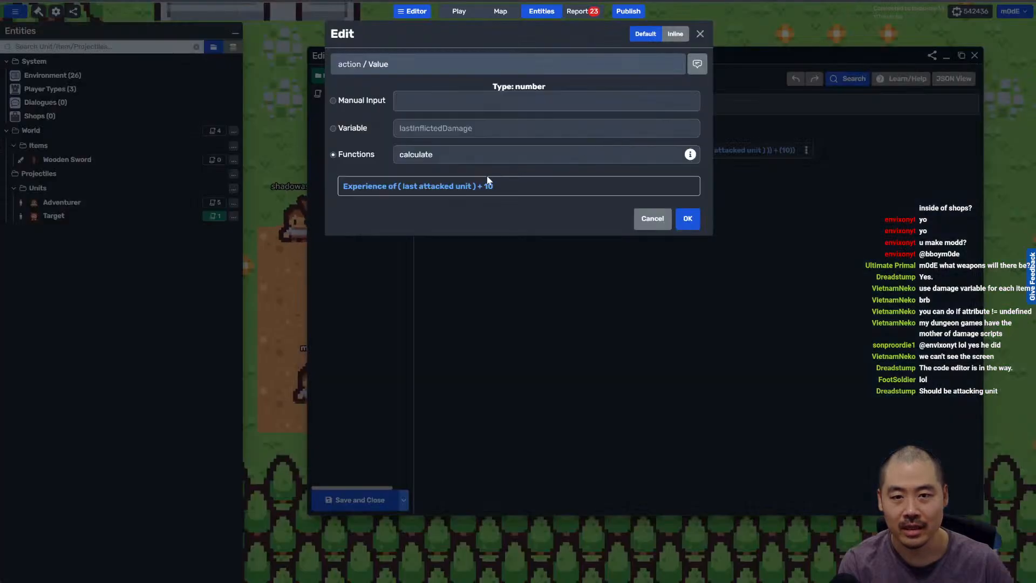
pyautogui.click(439, 188)
pyautogui.click(438, 144)
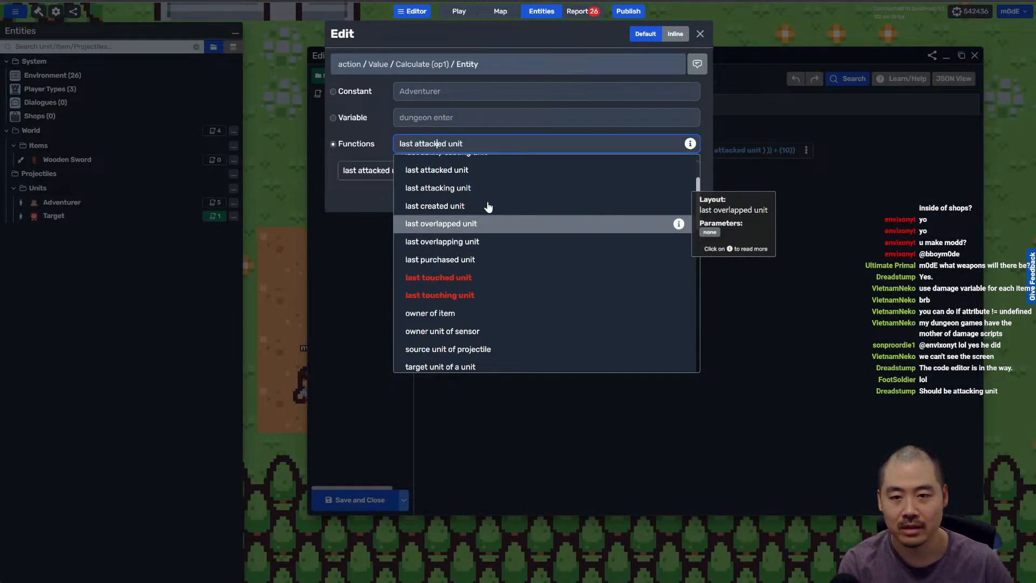
pyautogui.click(500, 189)
pyautogui.click(687, 195)
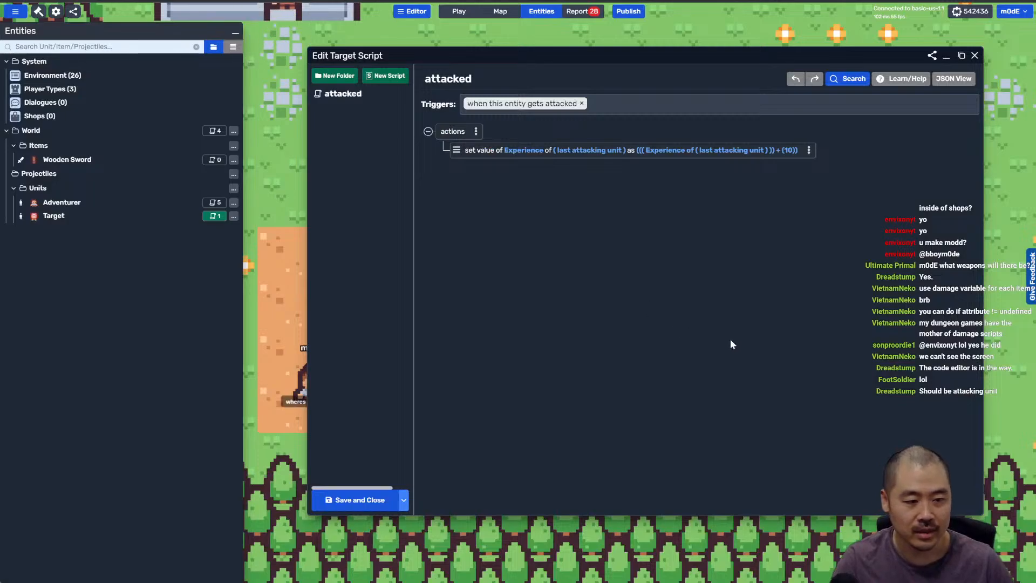
pyautogui.click(403, 499)
pyautogui.click(359, 522)
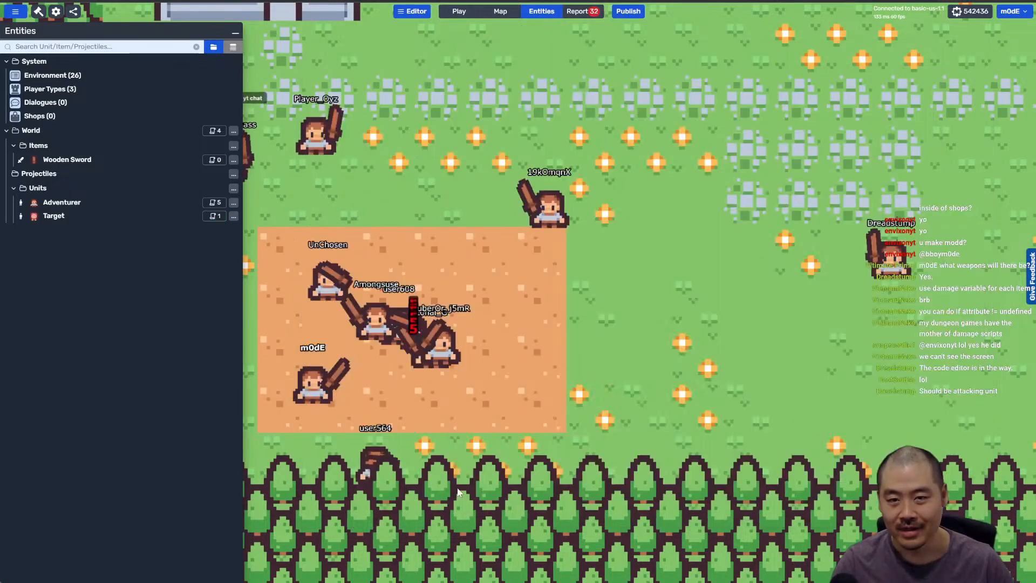
# Step: Move the character around and attack the Target in play mode to test the experience gain up to the maximum
pyautogui.press('d')
pyautogui.press('w')
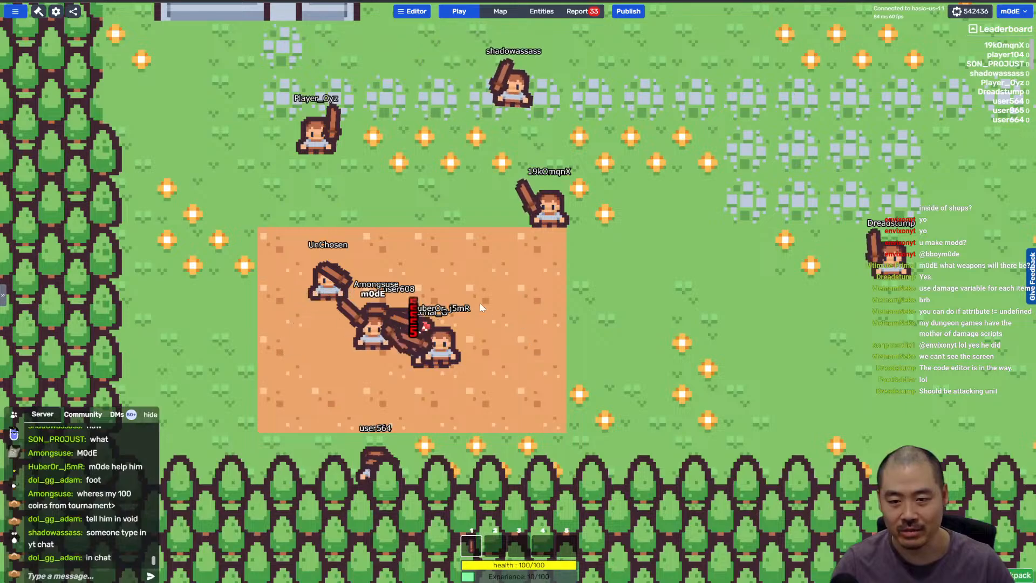
pyautogui.click(483, 371)
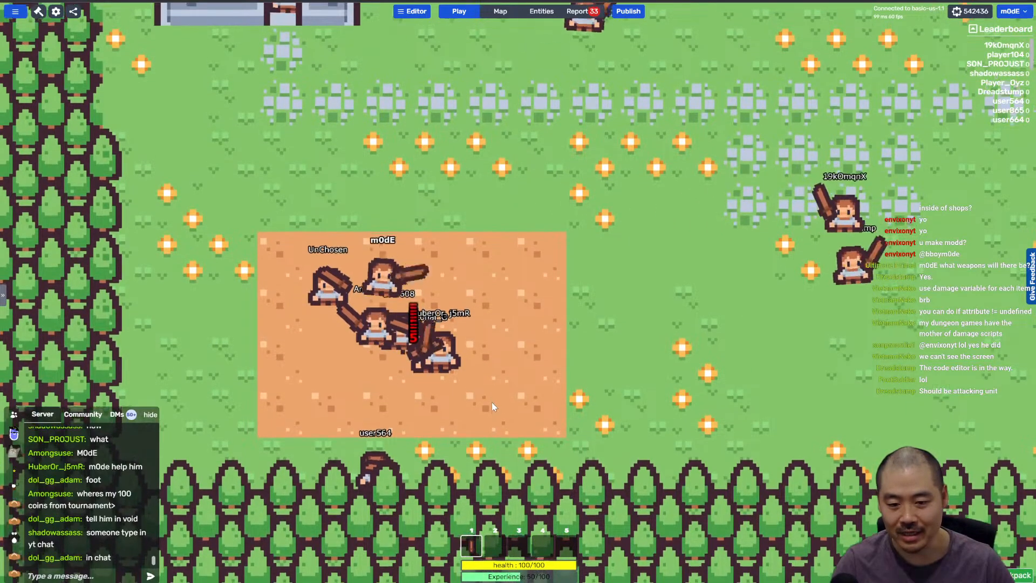
pyautogui.press('w')
pyautogui.press('s')
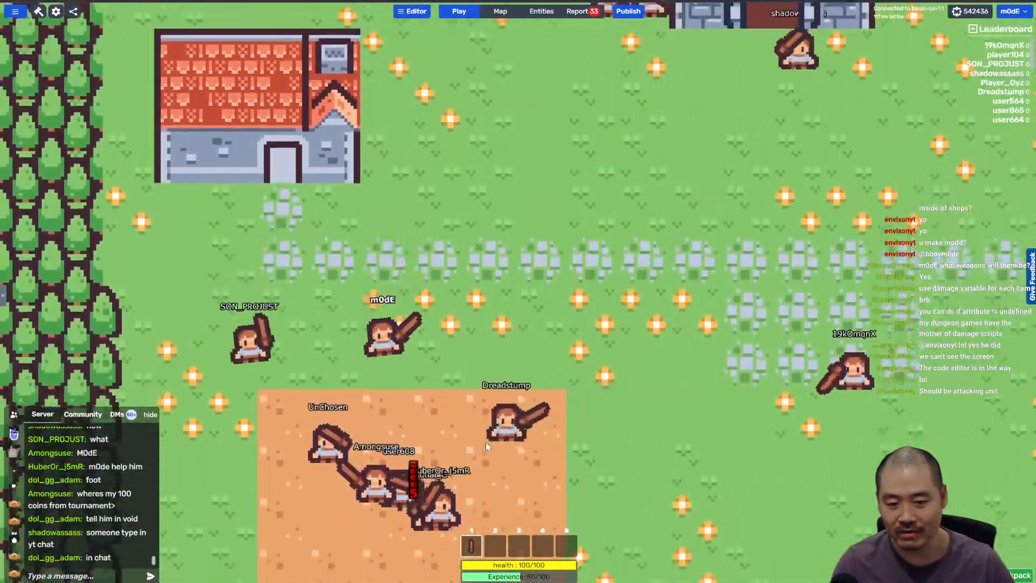
pyautogui.click(485, 442)
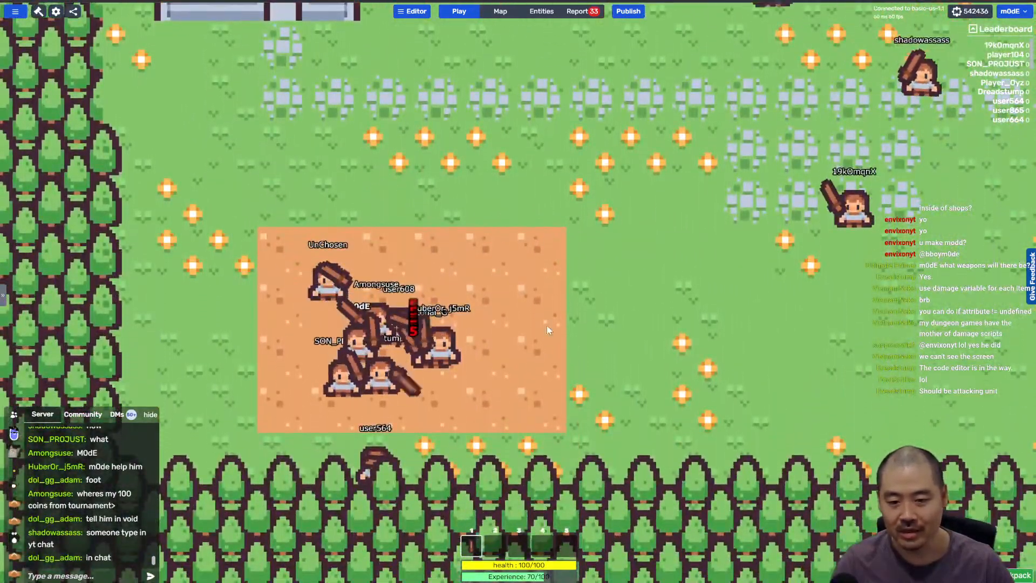
pyautogui.click(548, 330)
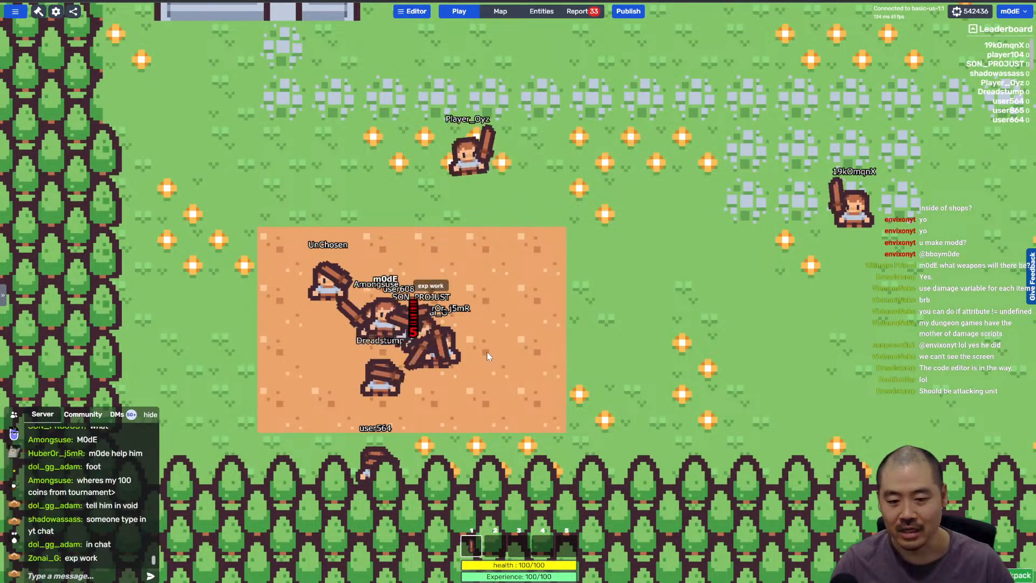
pyautogui.press('w')
pyautogui.press('w')
pyautogui.press('d')
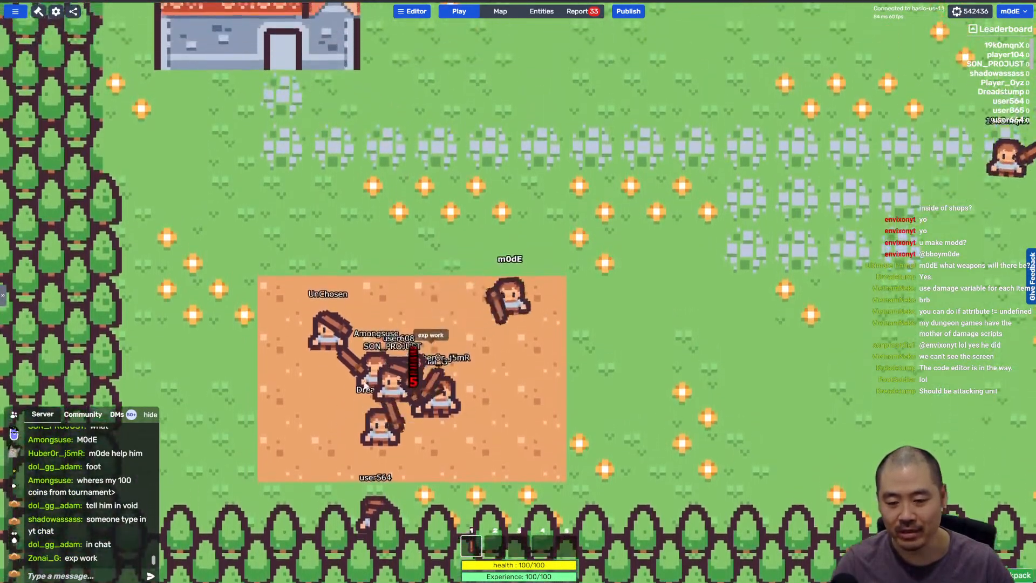
pyautogui.press('s')
pyautogui.press('a')
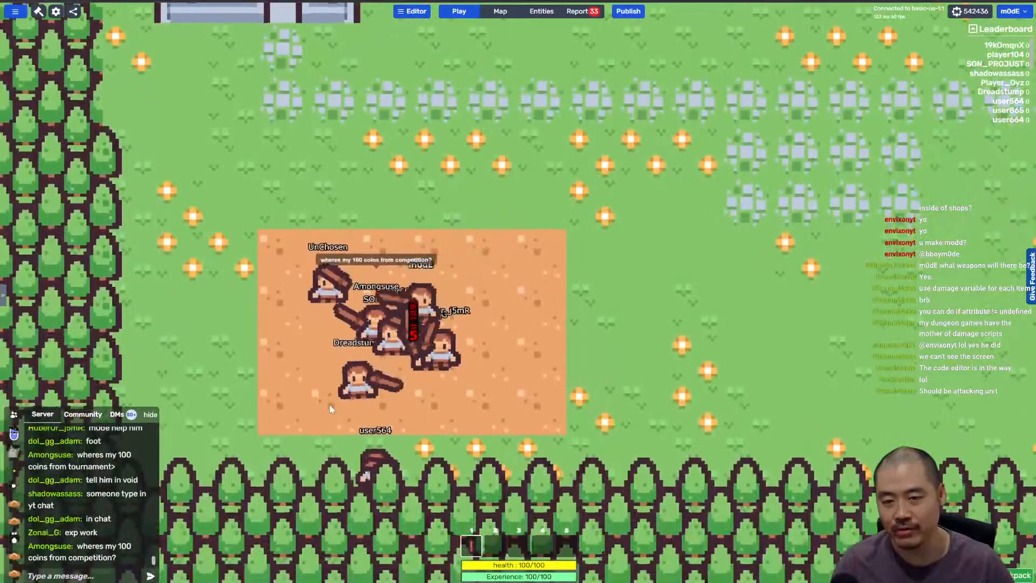
pyautogui.press('w')
pyautogui.press('d')
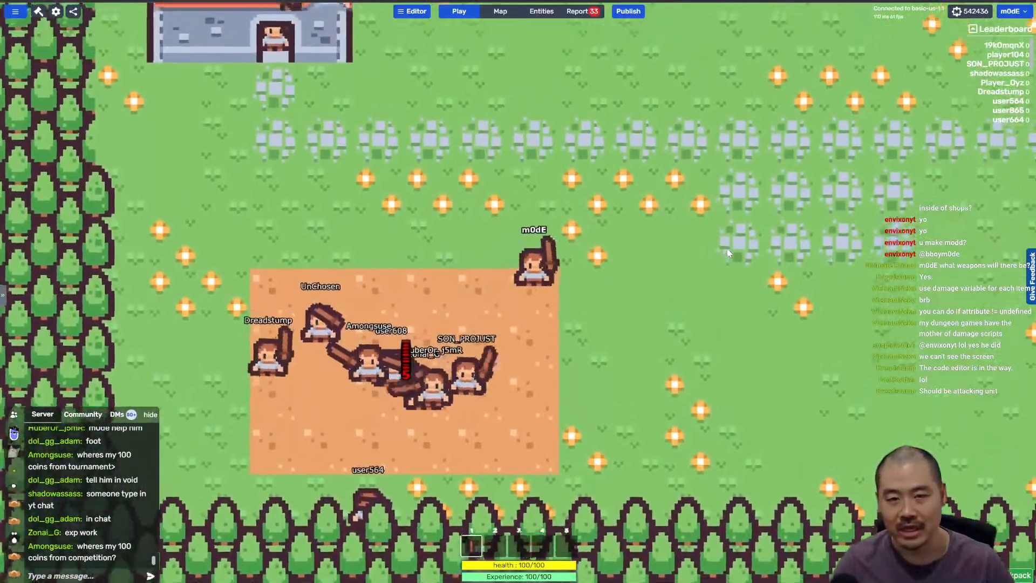
pyautogui.press('a')
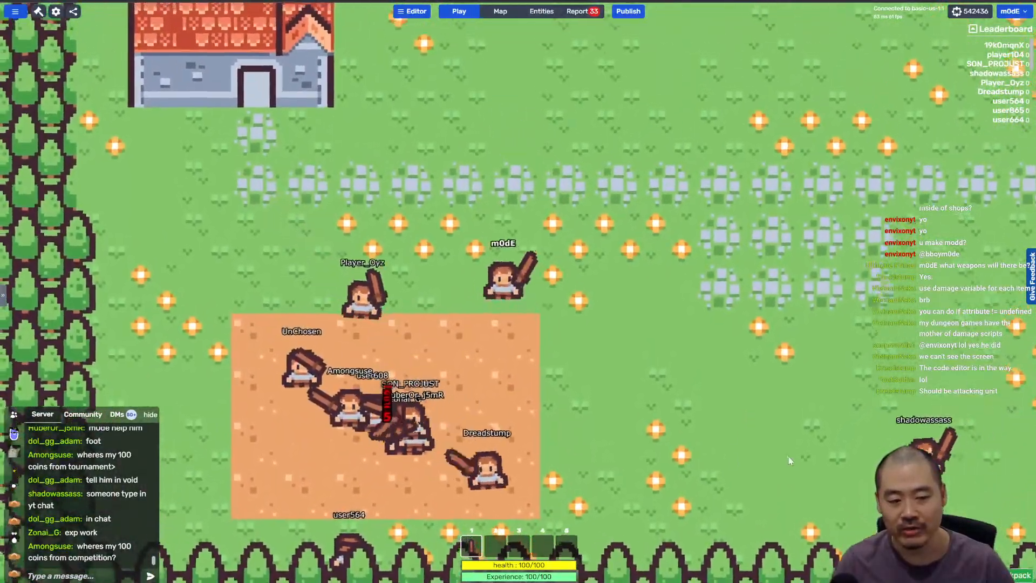
pyautogui.press('s')
pyautogui.press('a')
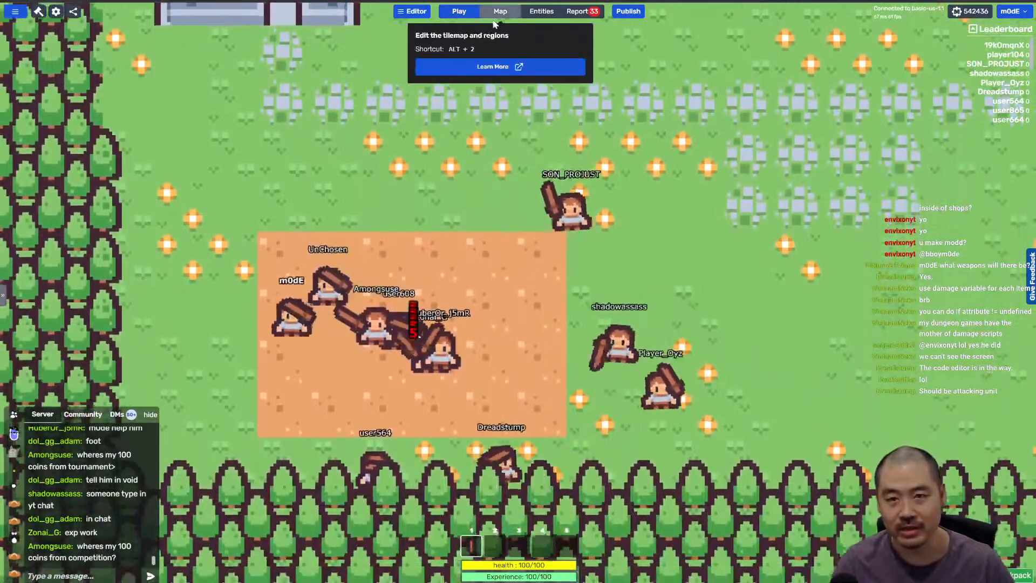
pyautogui.press('w')
pyautogui.press('d')
pyautogui.press('w')
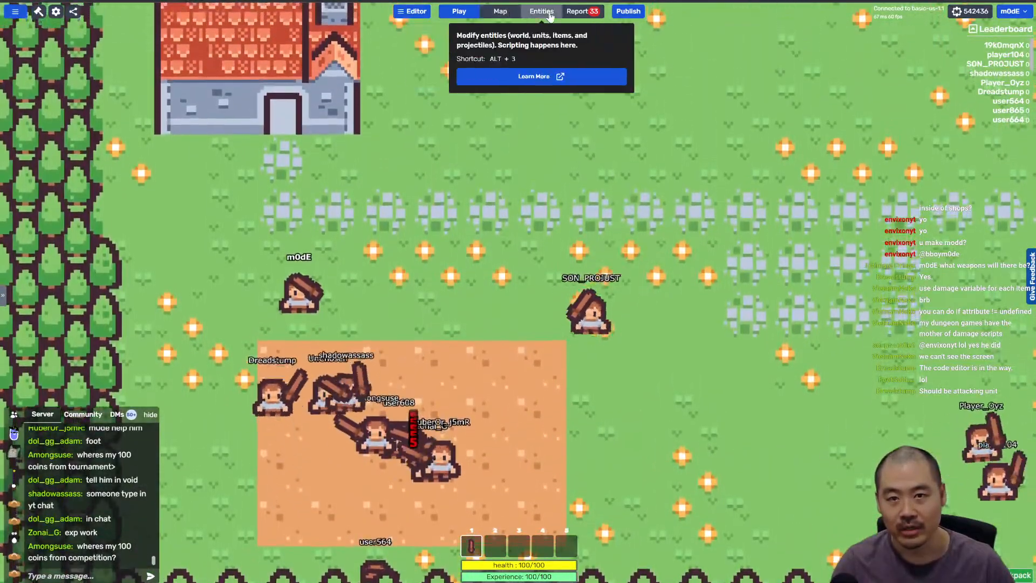
# Step: Add a new attribute to the Human Players player type
pyautogui.click(541, 11)
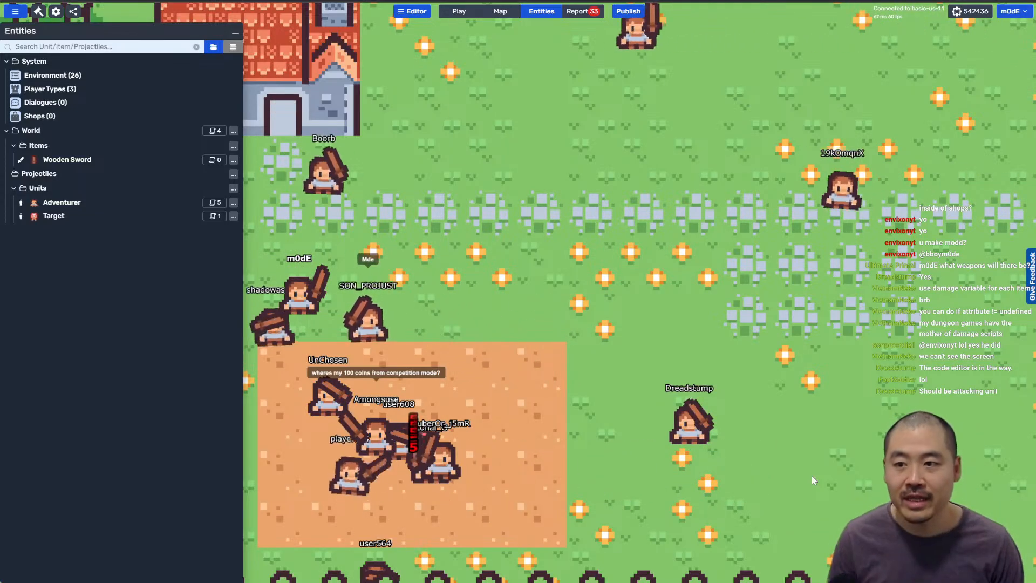
pyautogui.click(57, 89)
pyautogui.click(437, 253)
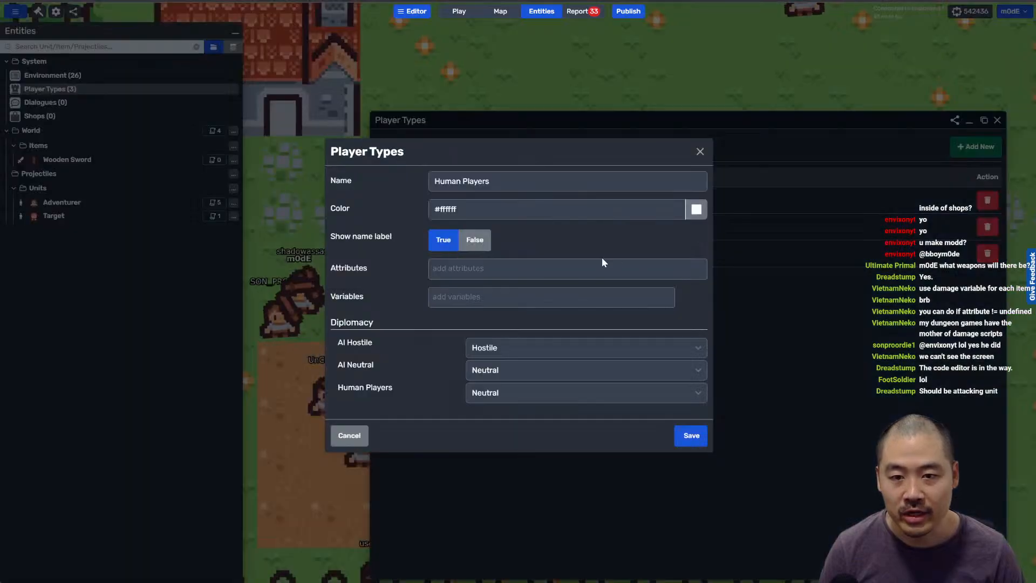
pyautogui.click(446, 267)
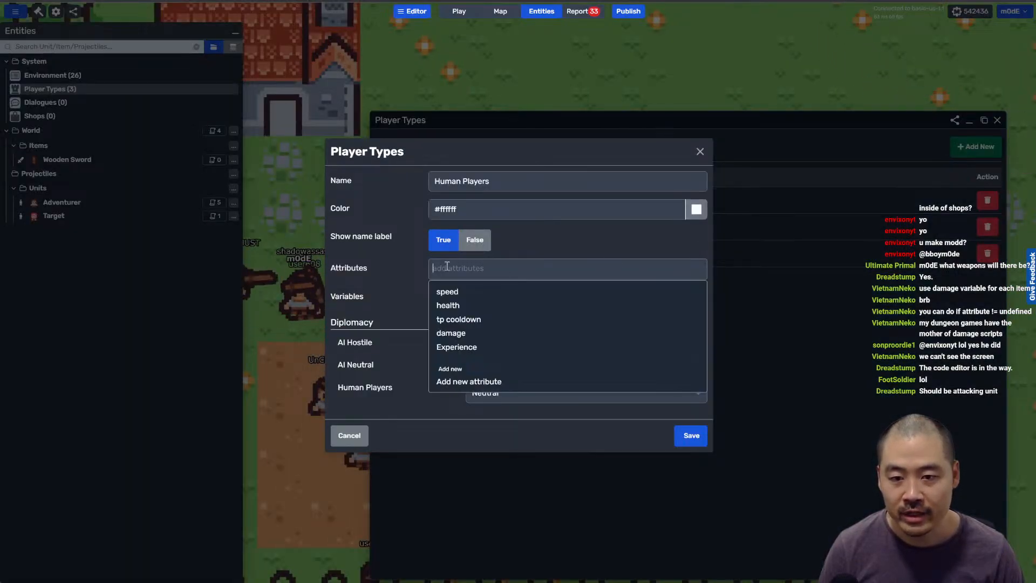
pyautogui.click(478, 382)
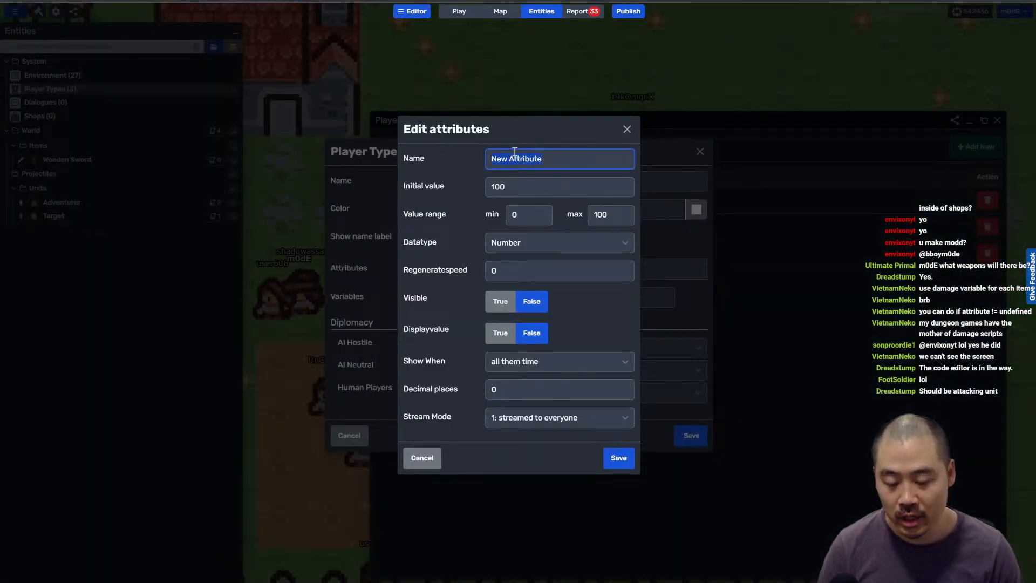
# Step: Name the attribute Level with initial value 1, visible and value displayed, stream mode 3 (owning player), and save the player type
pyautogui.tripleClick(551, 159)
pyautogui.write('Level')
pyautogui.press('Tab')
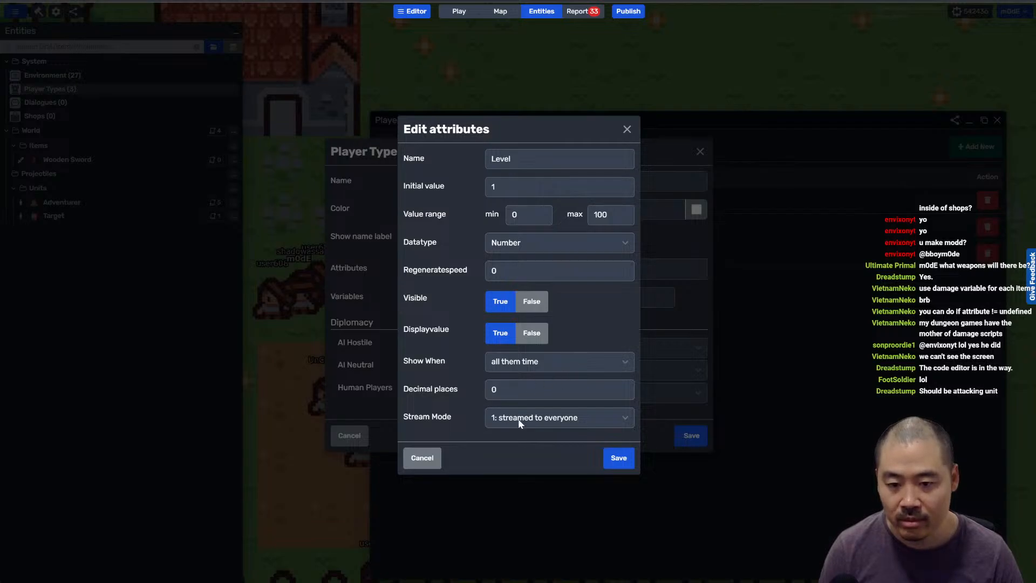
pyautogui.click(542, 454)
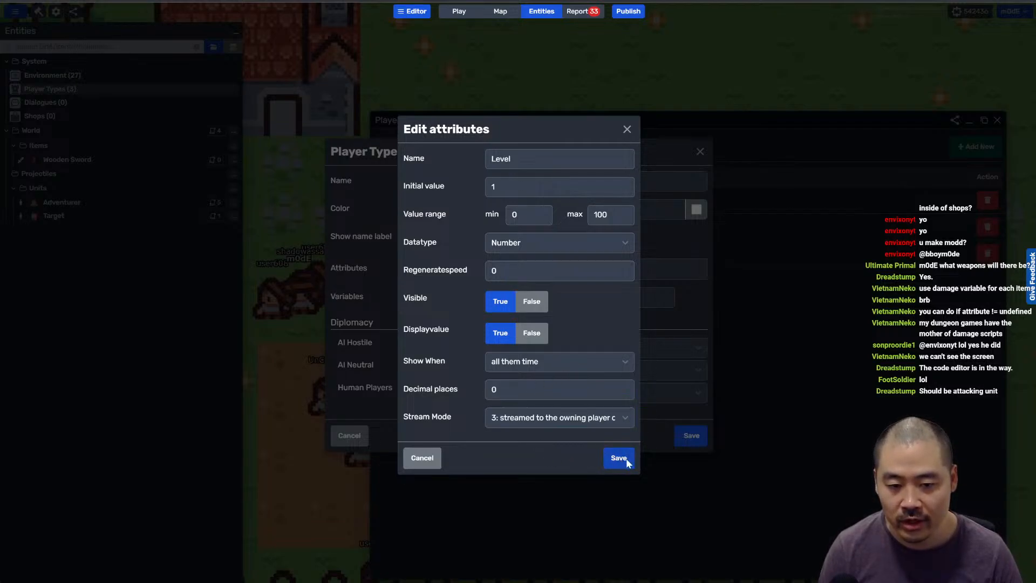
pyautogui.click(625, 458)
pyautogui.click(685, 436)
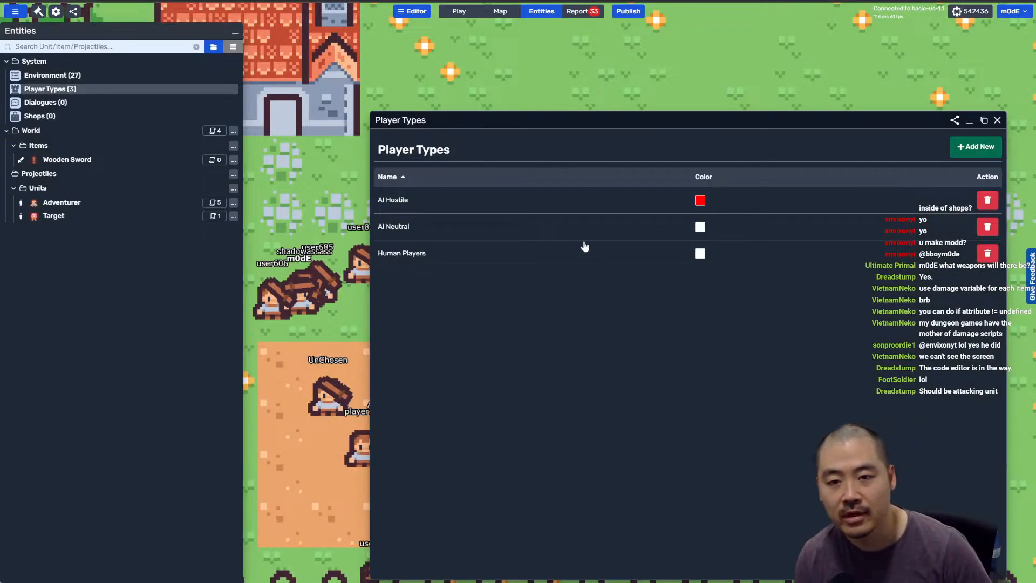
pyautogui.click(998, 120)
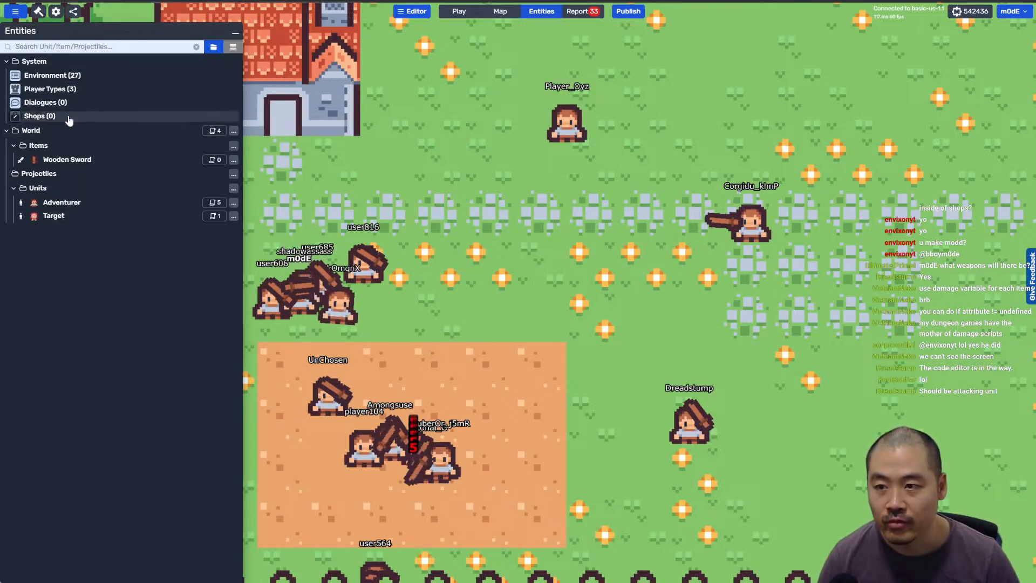
# Step: Create a new script named Level Up for the Adventurer unit
pyautogui.click(215, 202)
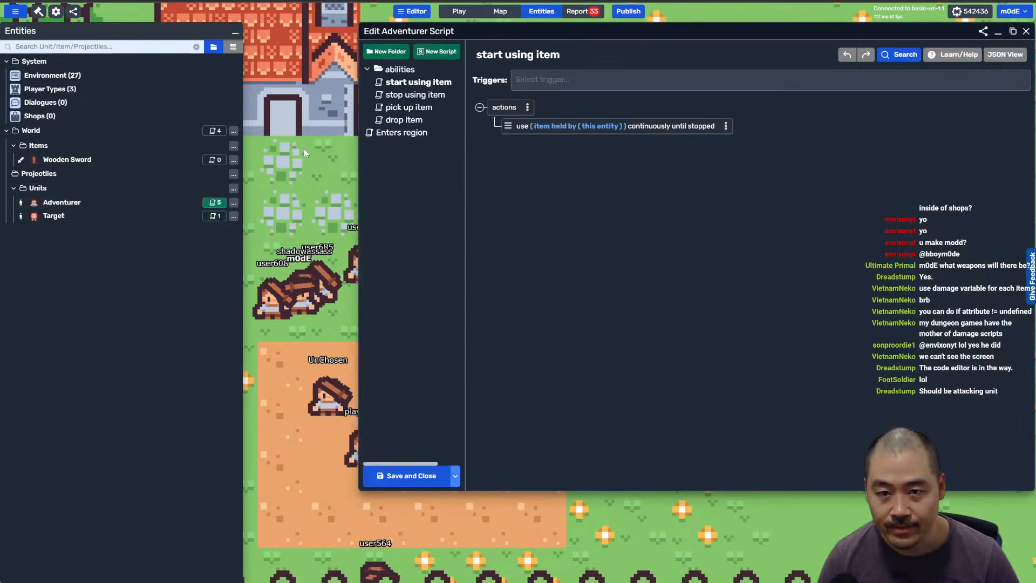
pyautogui.click(436, 52)
pyautogui.click(512, 55)
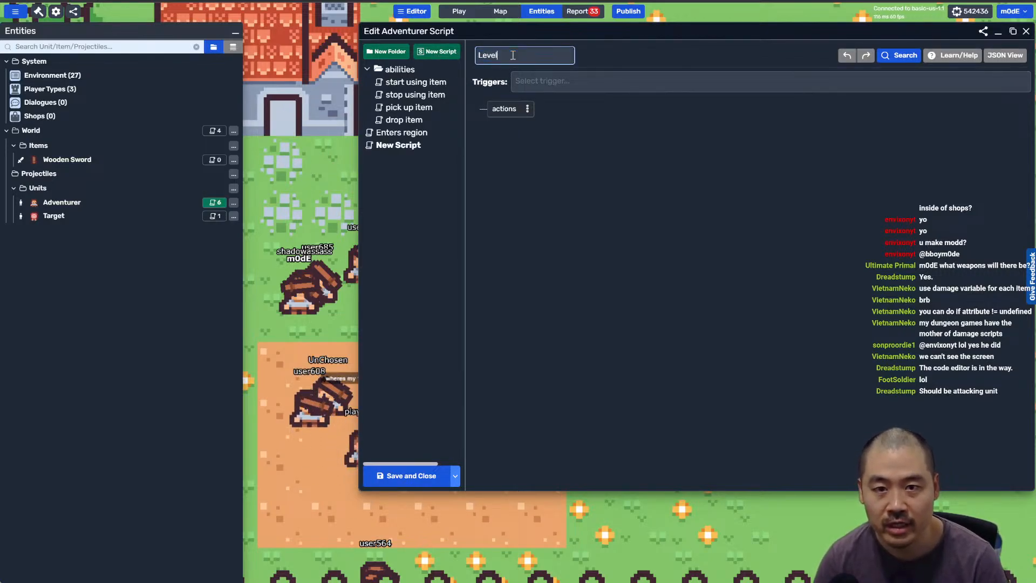
pyautogui.write('Level Up')
pyautogui.press('Return')
# Step: Trigger the Level Up script when this entity's attribute becomes full
pyautogui.click(539, 81)
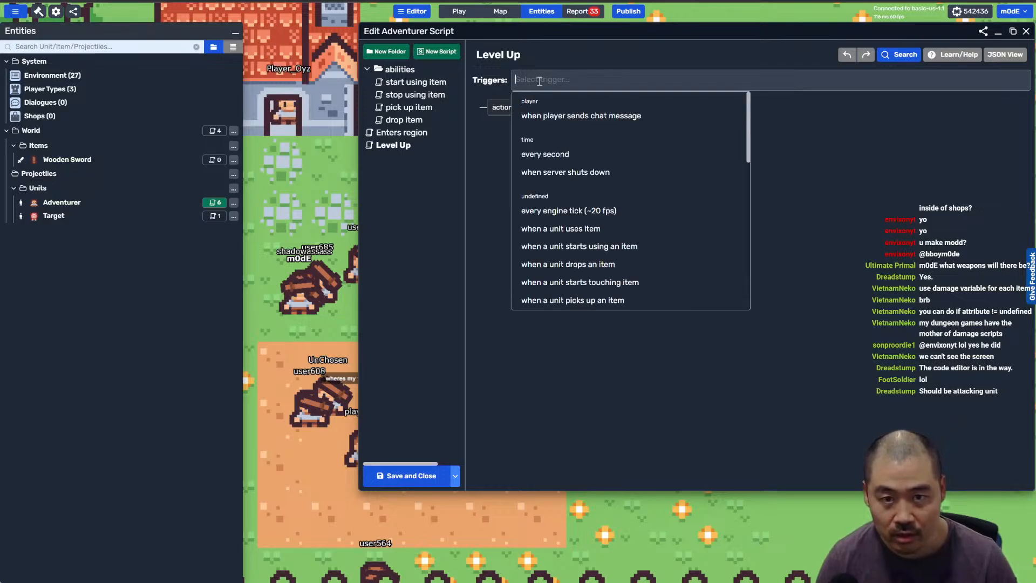
pyautogui.write('att')
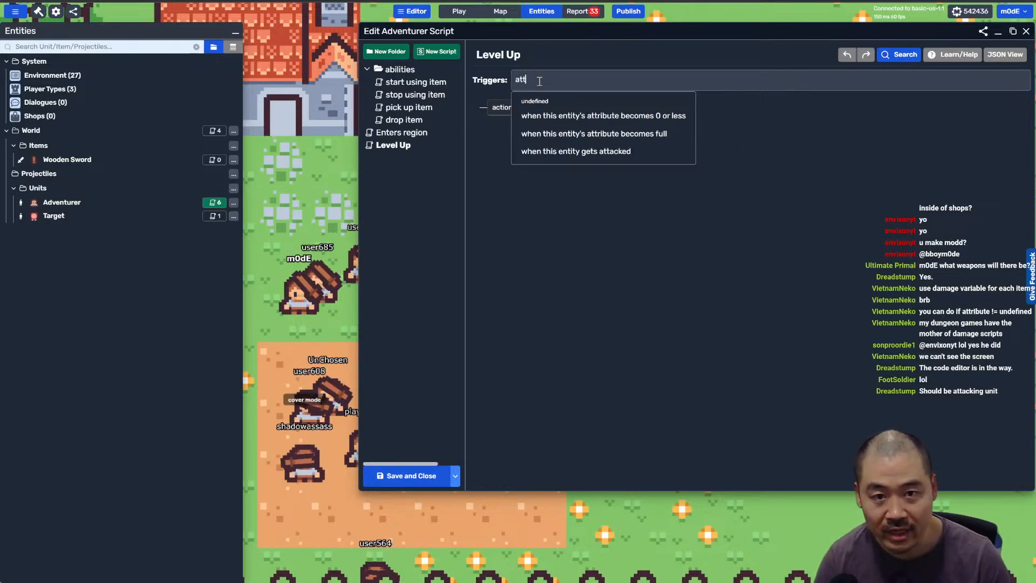
pyautogui.click(550, 131)
# Step: Add an if / else / then action to the Level Up script
pyautogui.click(528, 107)
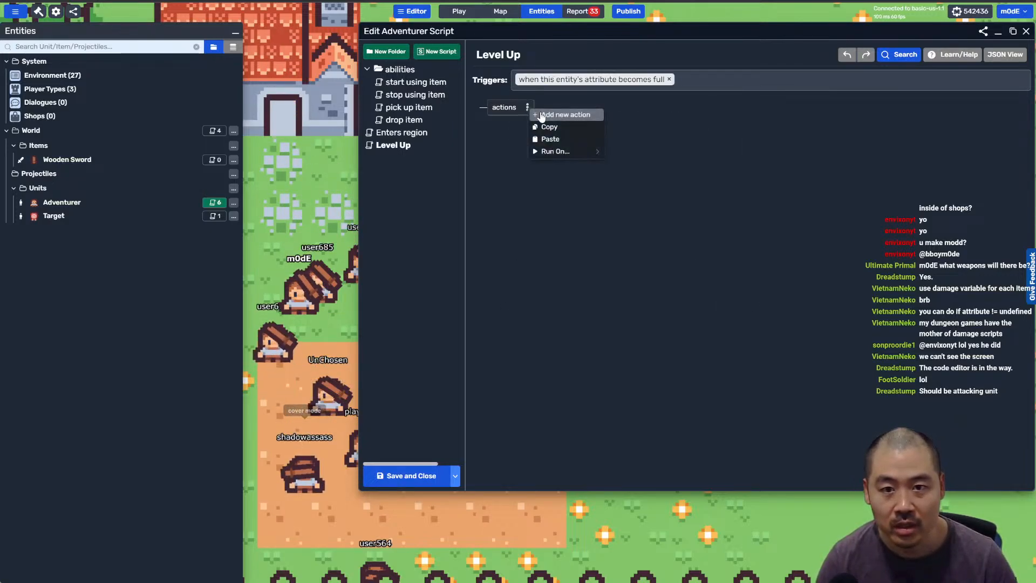
pyautogui.click(550, 112)
pyautogui.write('if')
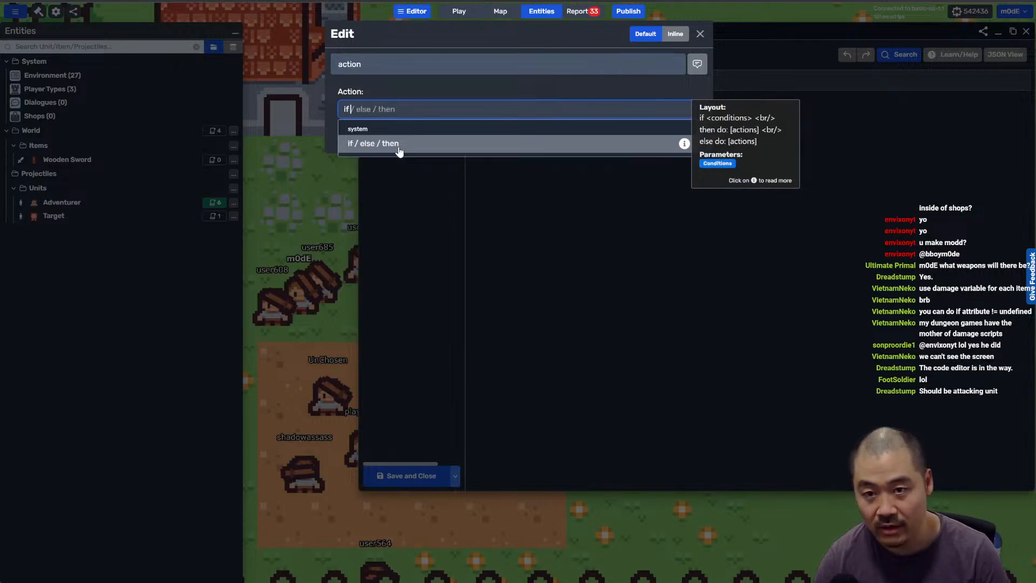
pyautogui.click(399, 147)
# Step: Make the condition an Attribute Type Comparison checking that the attribute type of the last triggering attribute equals Experience
pyautogui.click(367, 140)
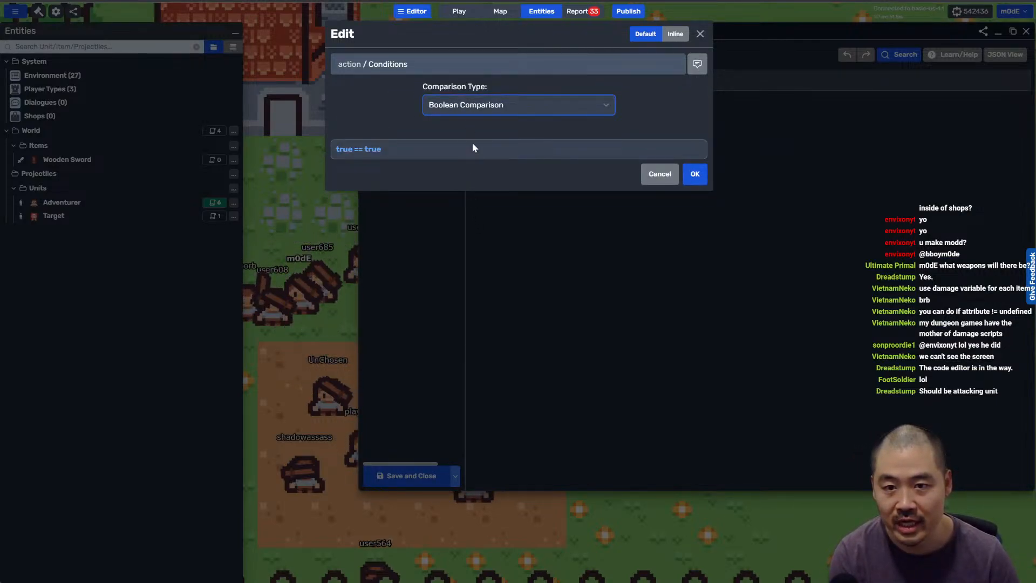
pyautogui.press('Down')
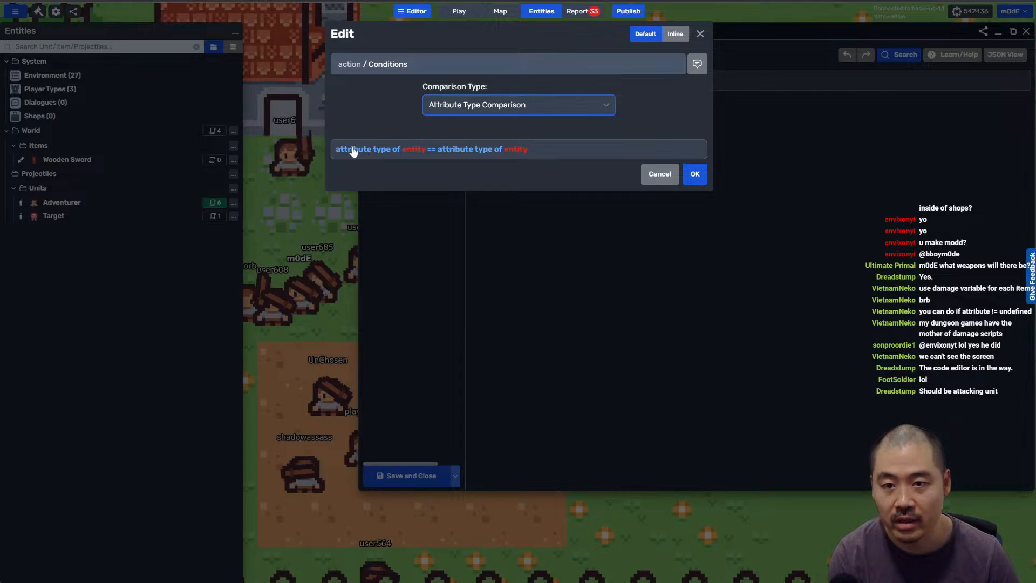
pyautogui.click(353, 150)
pyautogui.click(408, 148)
pyautogui.click(687, 143)
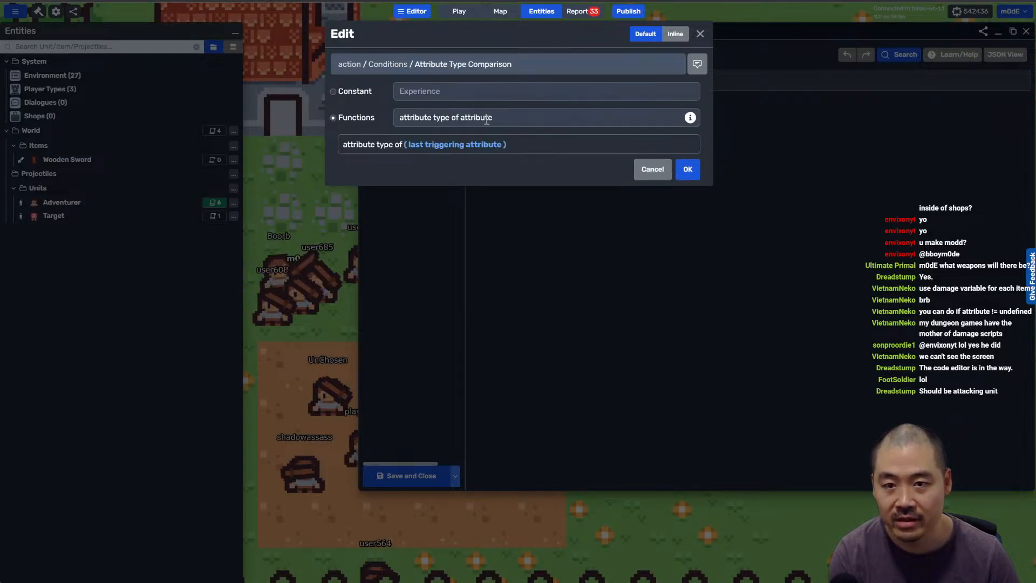
pyautogui.click(688, 169)
pyautogui.click(562, 155)
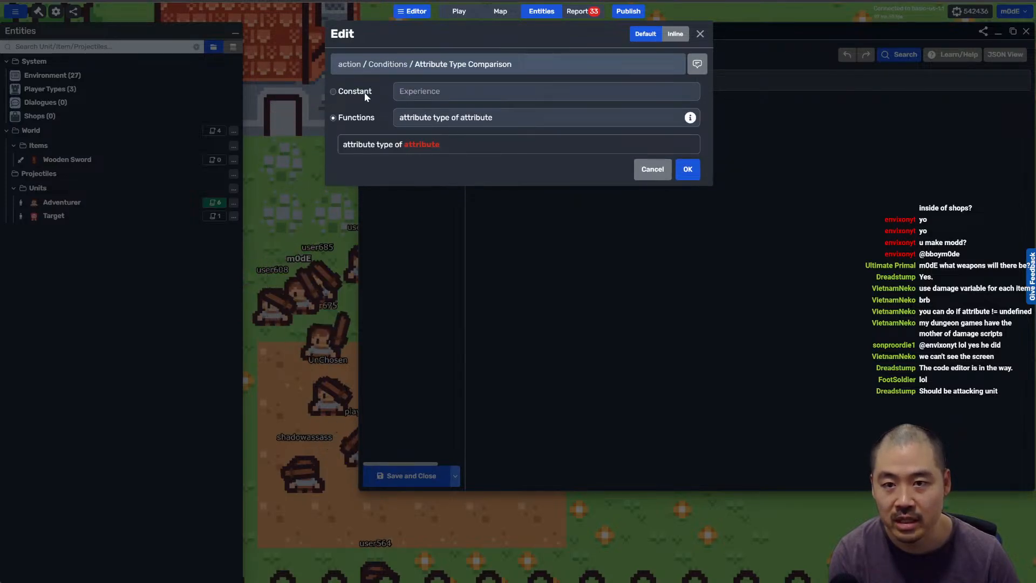
pyautogui.click(333, 91)
pyautogui.click(687, 169)
pyautogui.click(687, 172)
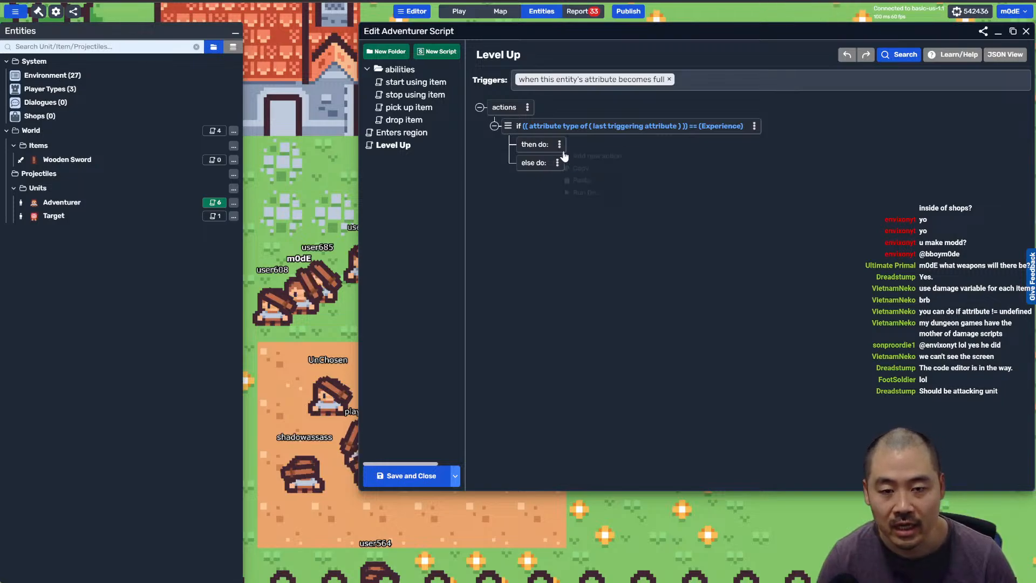
# Step: Add a set player attribute action under the condition's then branch and choose Level as its attribute type
pyautogui.click(568, 156)
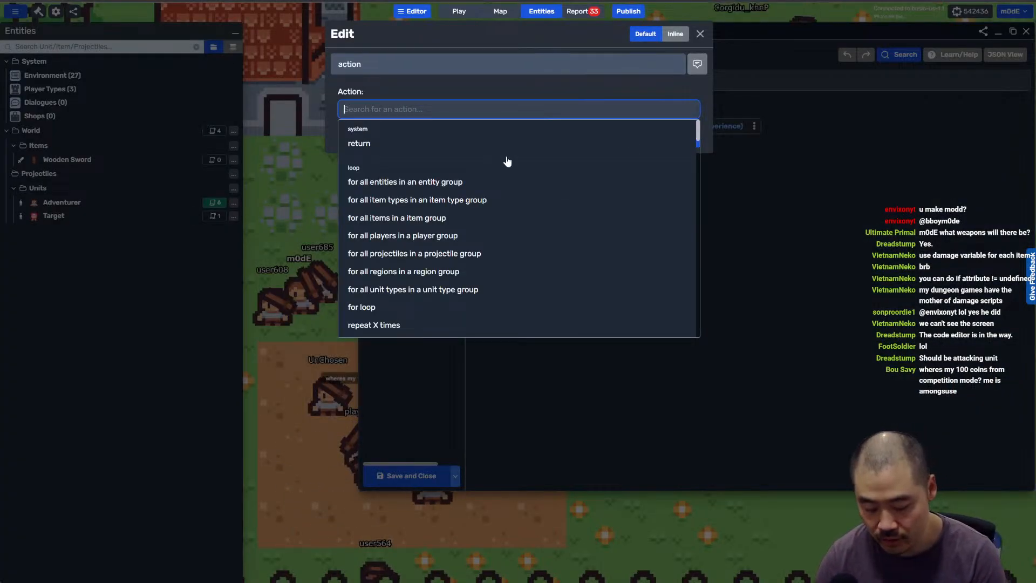
pyautogui.write('set pla')
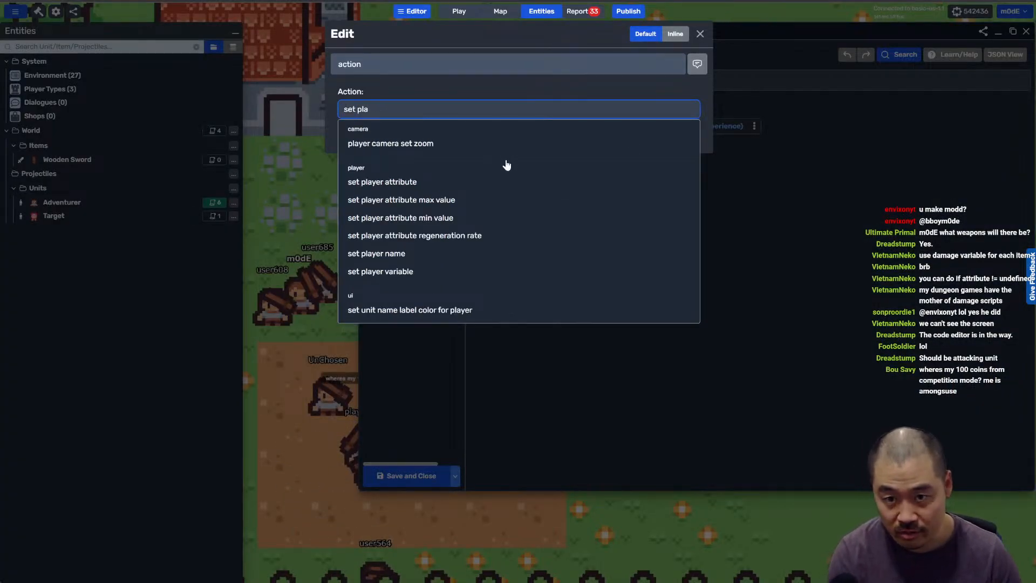
pyautogui.click(490, 181)
pyautogui.click(381, 143)
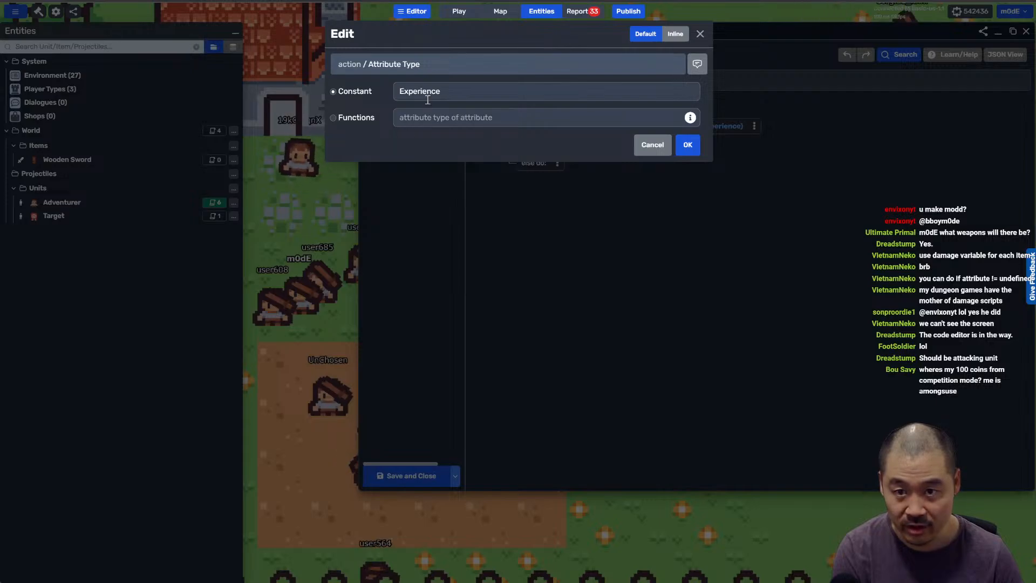
pyautogui.click(428, 93)
pyautogui.click(425, 130)
# Step: Set the action's player to the owner of this entity
pyautogui.click(401, 142)
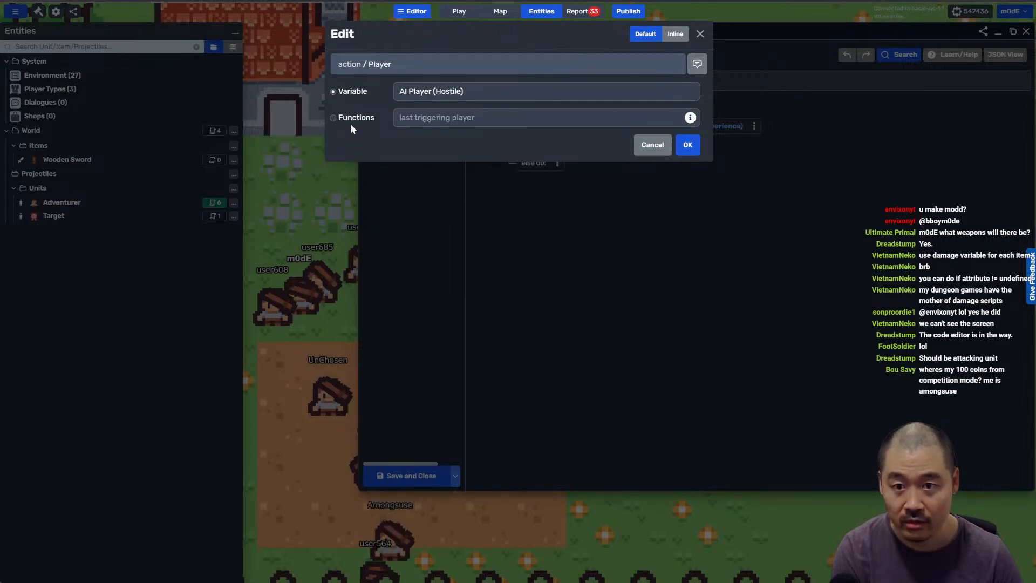
pyautogui.click(431, 117)
pyautogui.click(420, 238)
pyautogui.click(384, 144)
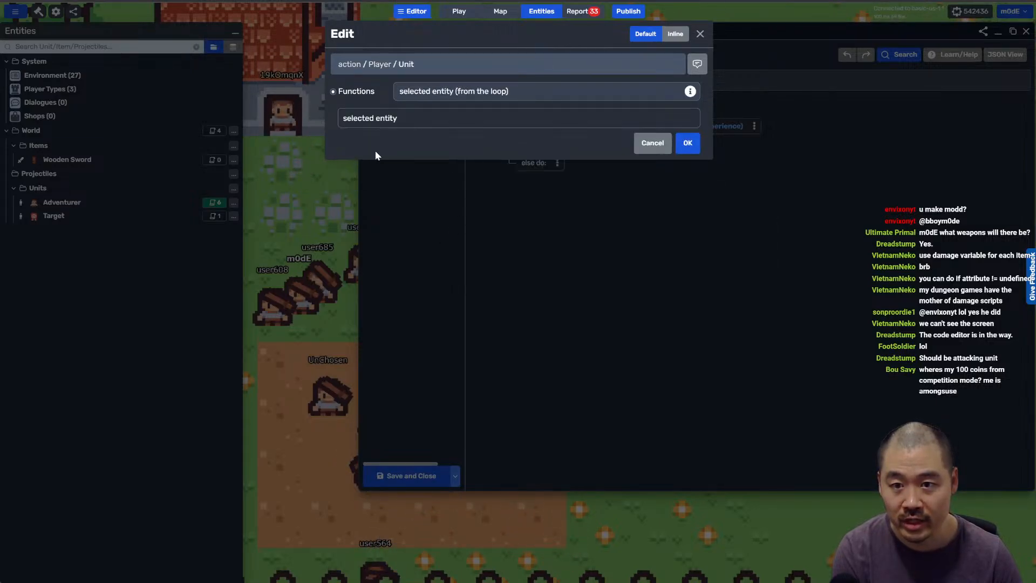
pyautogui.click(453, 90)
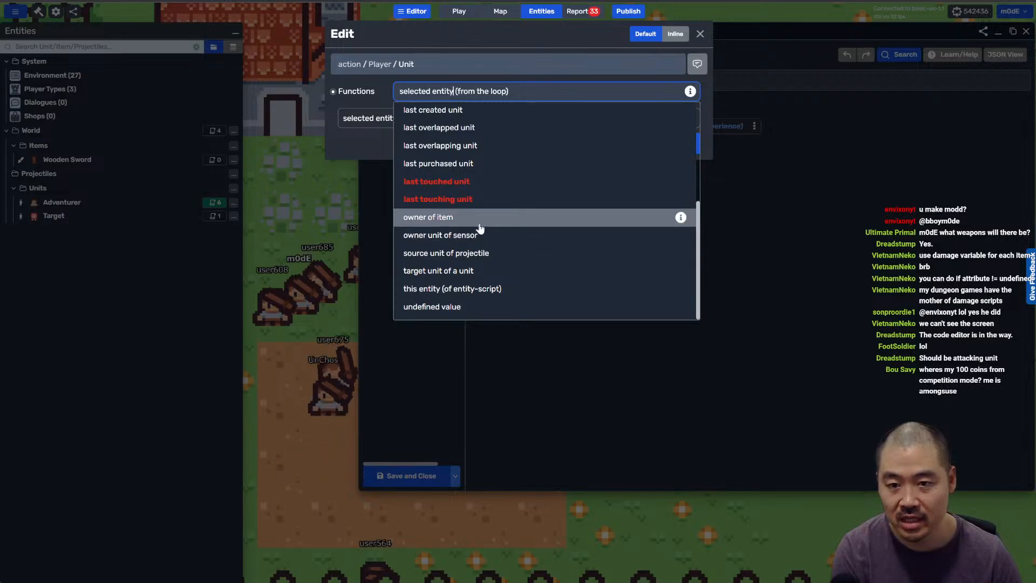
pyautogui.click(453, 288)
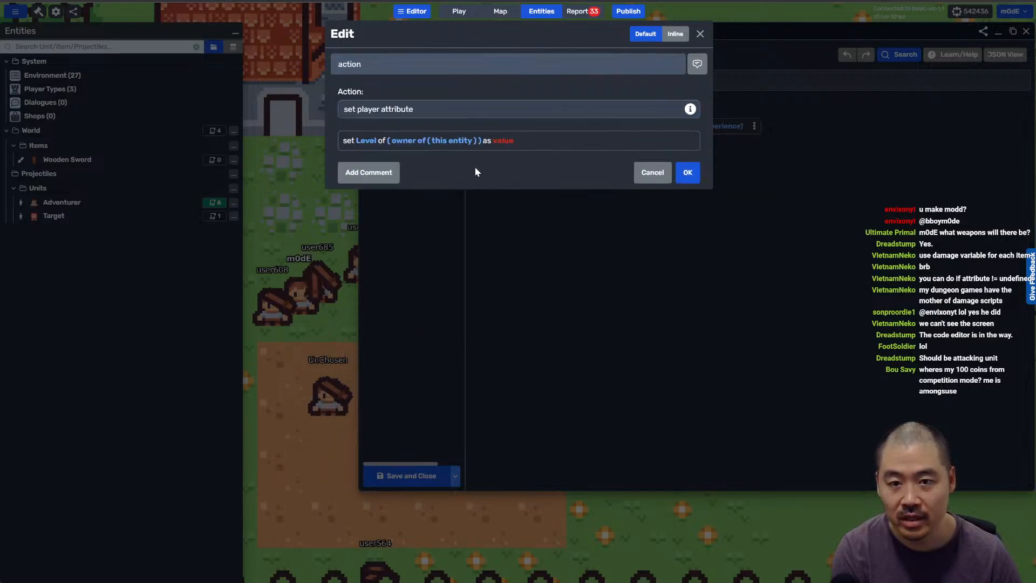
# Step: Make the new Level value a calculated sum with 1 as its second operand
pyautogui.click(502, 141)
pyautogui.click(372, 188)
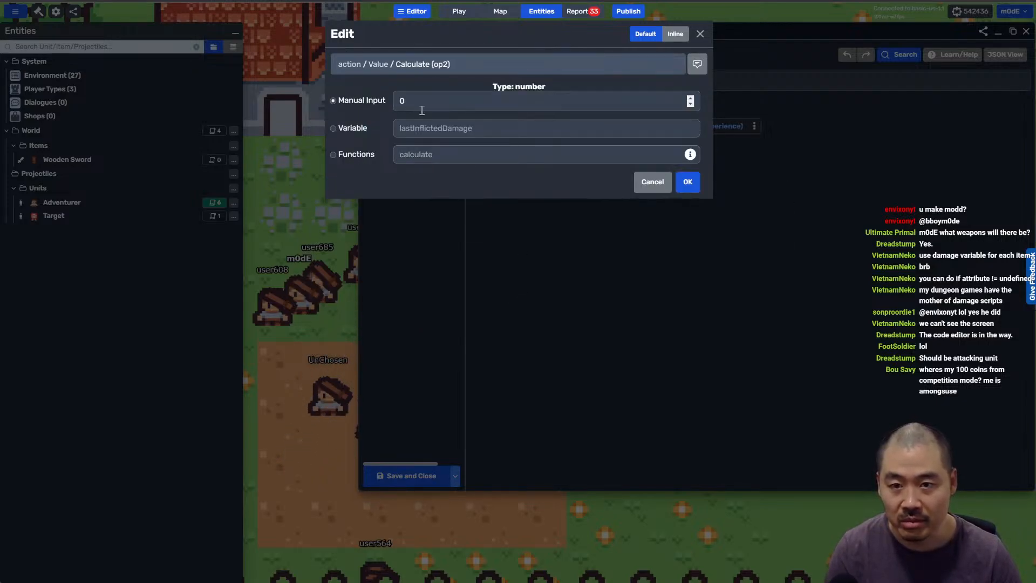
pyautogui.press('Return')
# Step: Set the sum's first operand to the player attribute value function with Level as its attribute
pyautogui.click(348, 186)
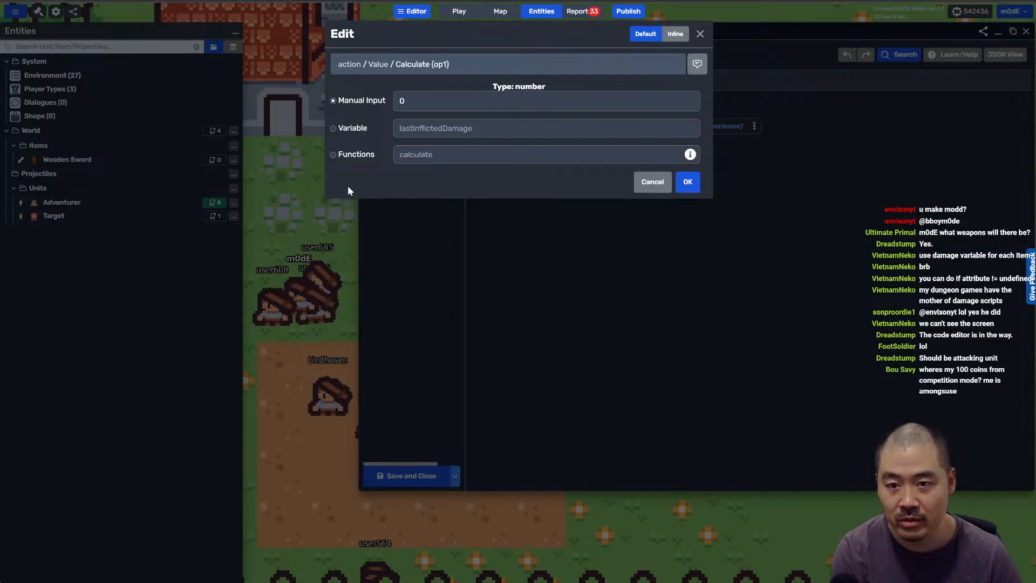
pyautogui.click(354, 156)
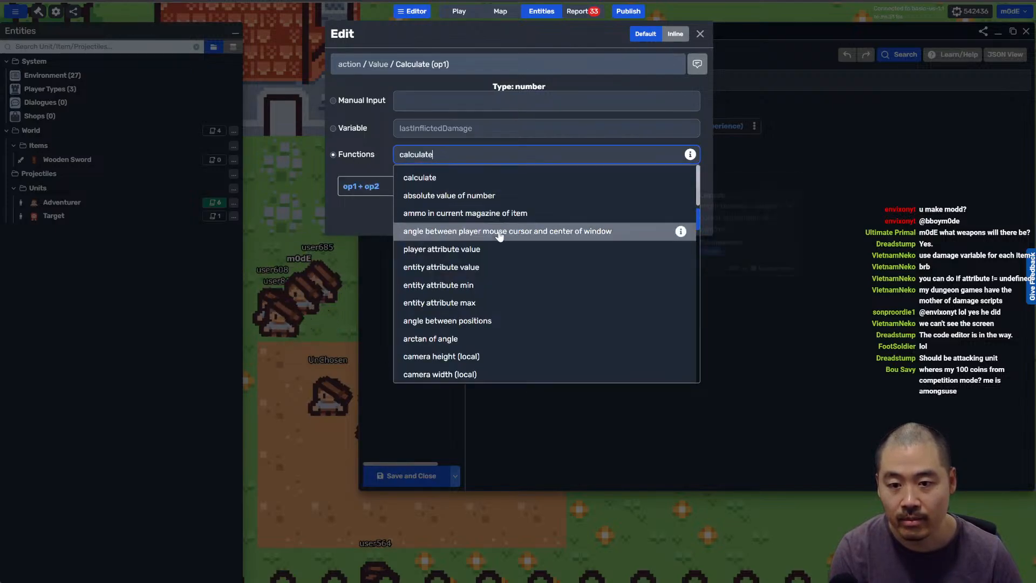
pyautogui.write('player')
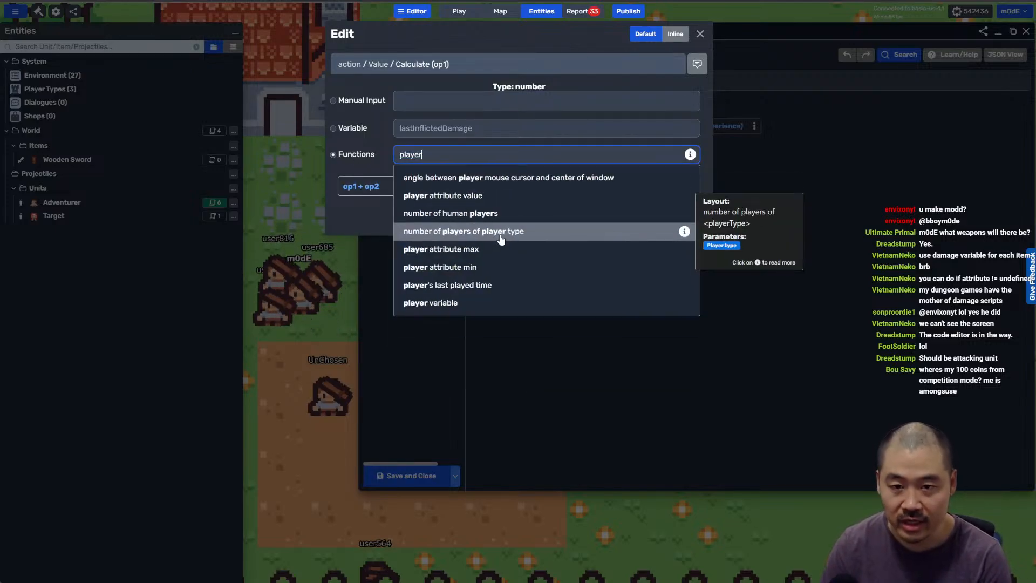
pyautogui.click(443, 195)
pyautogui.click(402, 190)
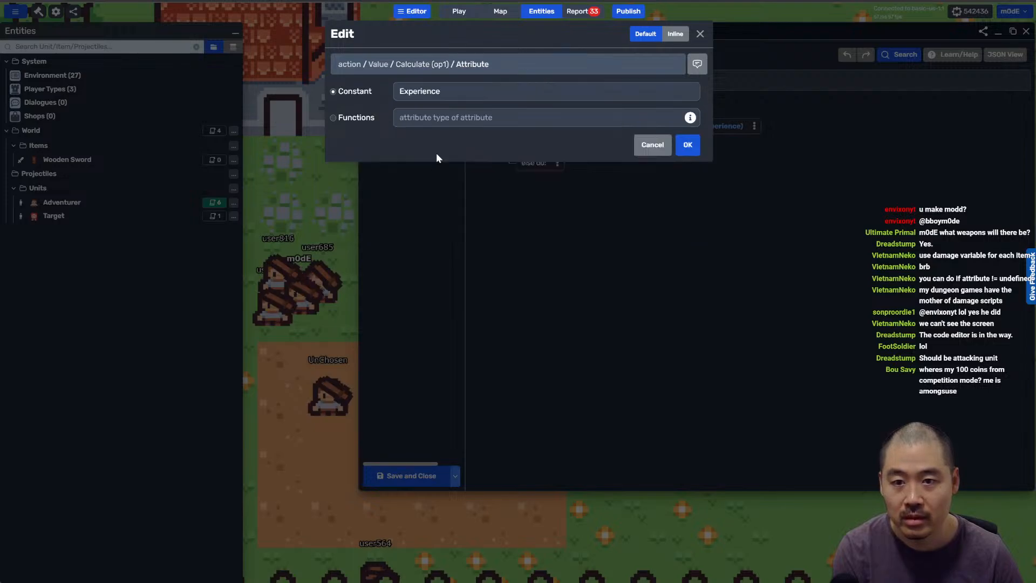
pyautogui.click(442, 93)
pyautogui.click(424, 129)
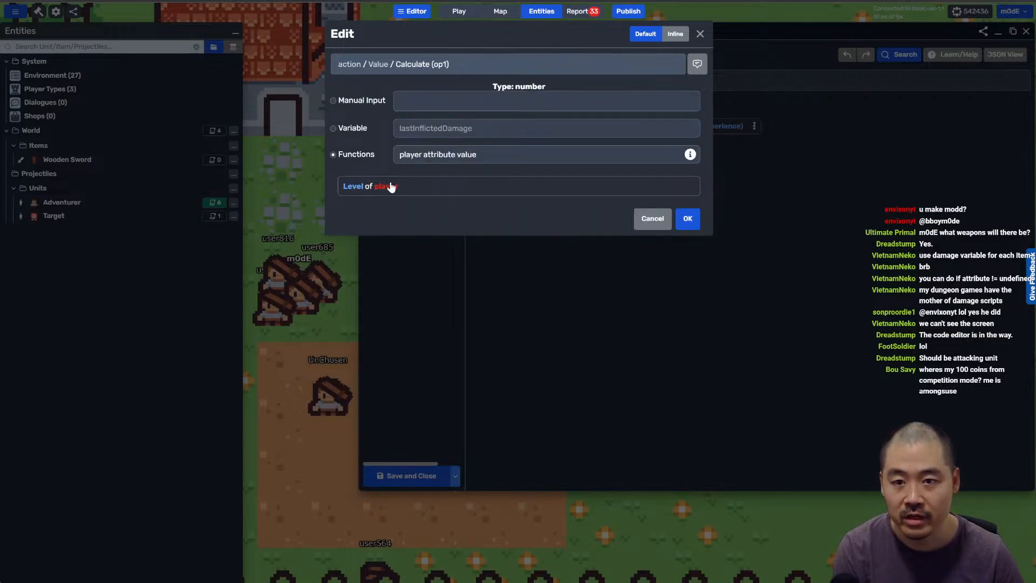
# Step: Read that Level value from the owner of this entity and save the level increase action
pyautogui.click(391, 187)
pyautogui.click(431, 117)
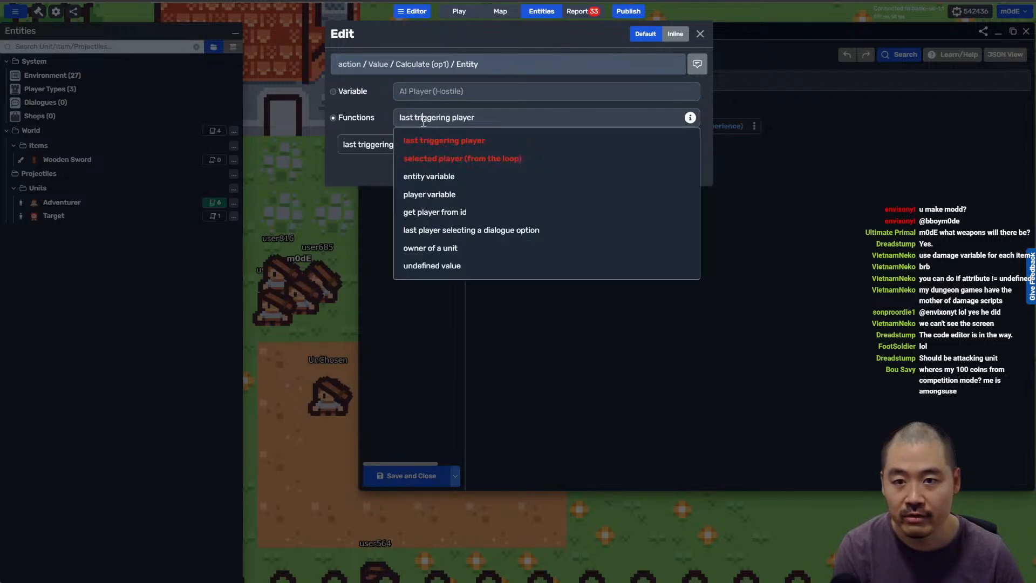
pyautogui.click(458, 249)
pyautogui.click(393, 143)
pyautogui.click(449, 91)
pyautogui.scroll(-3, 449, 217)
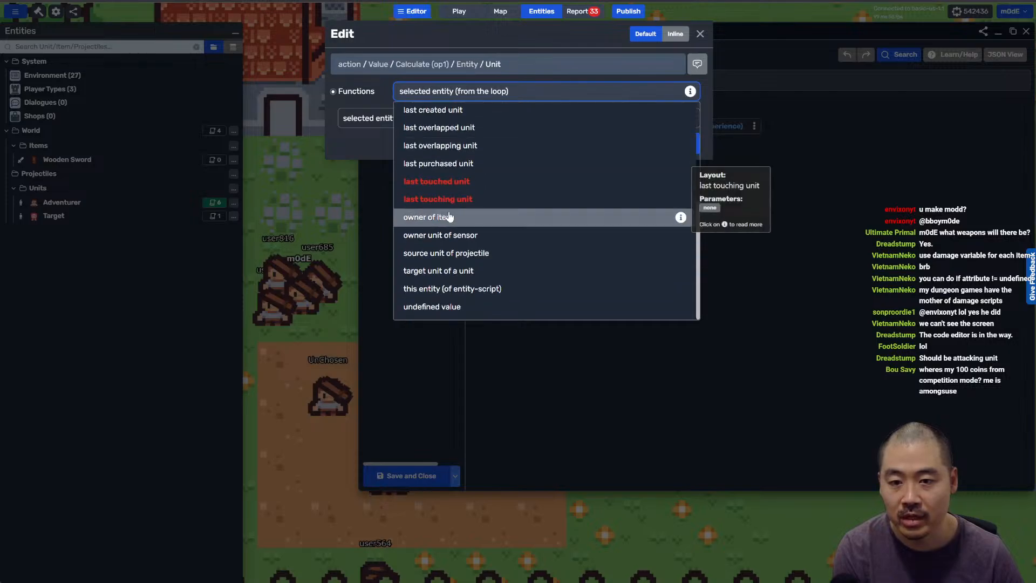
pyautogui.click(461, 288)
pyautogui.press('Return')
pyautogui.press('Return')
pyautogui.press('Return')
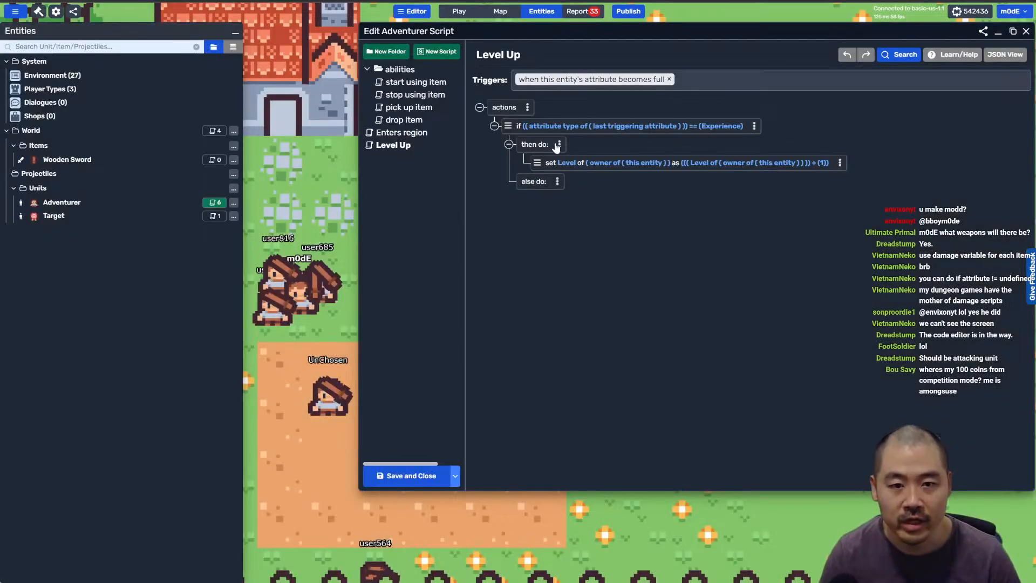
# Step: Add a set entity attribute action after the level increase, with Experience as its attribute type
pyautogui.rightClick(575, 165)
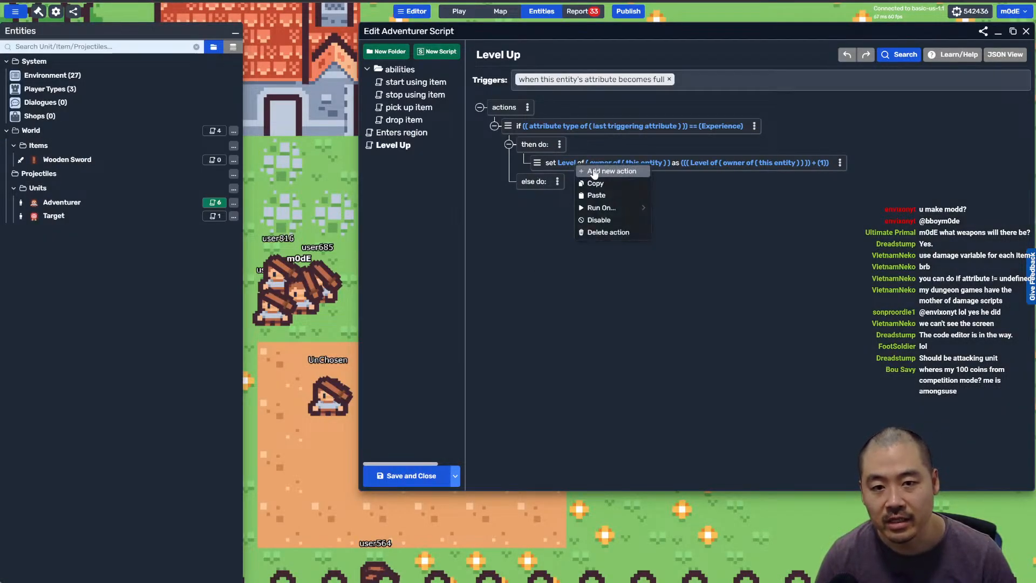
pyautogui.click(604, 169)
pyautogui.write('set en')
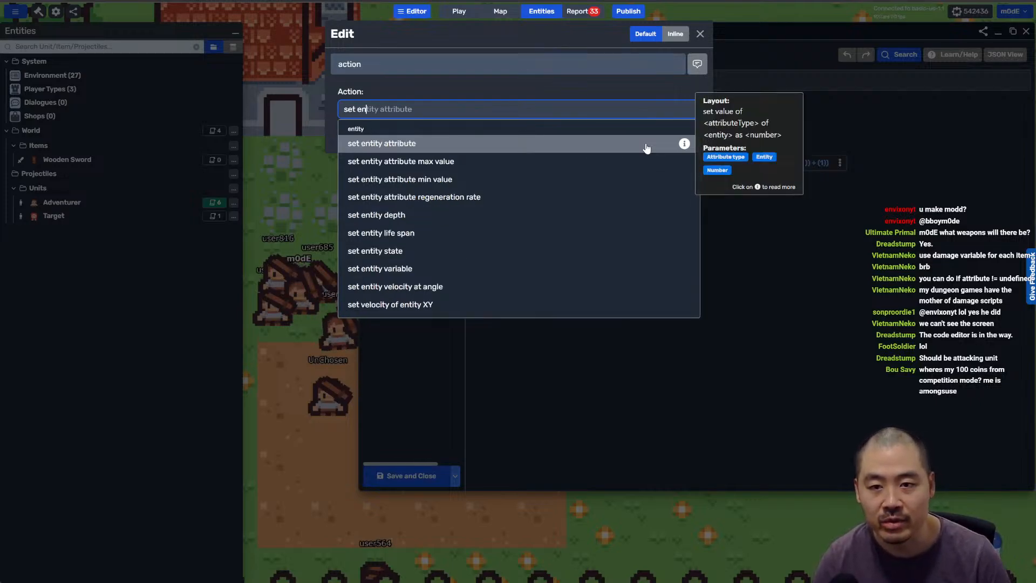
pyautogui.click(646, 144)
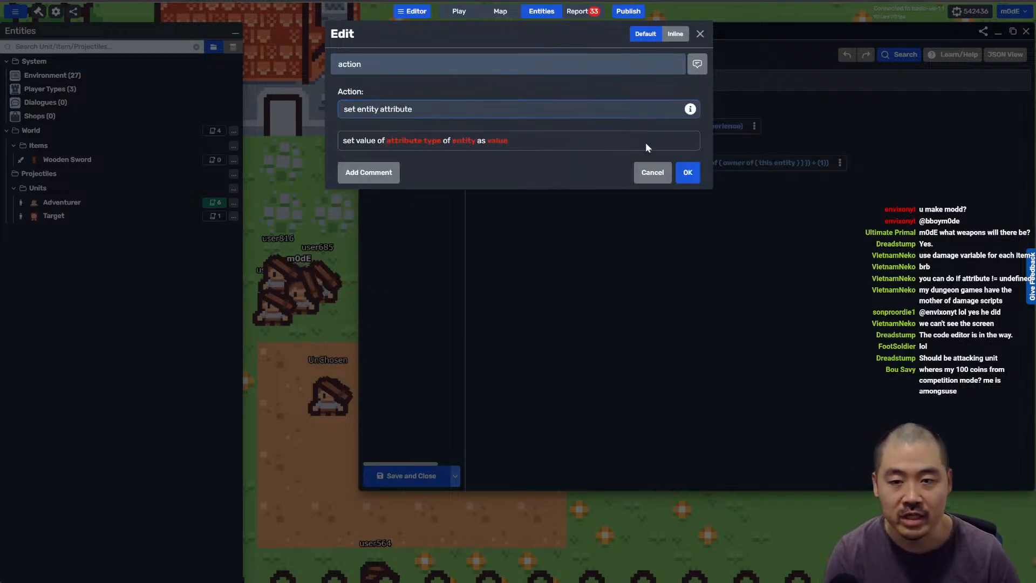
pyautogui.click(412, 141)
pyautogui.press('Return')
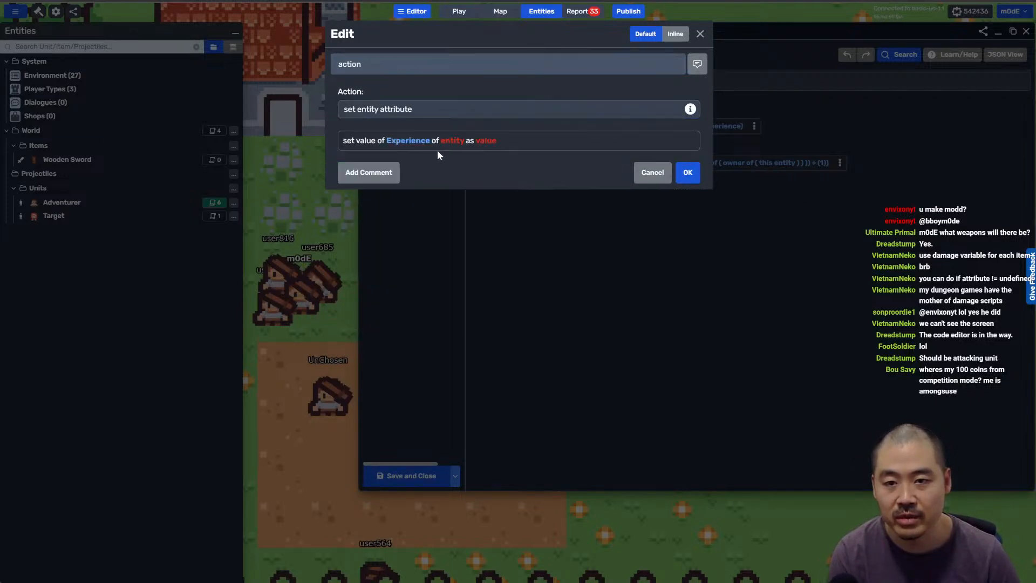
# Step: Apply the Experience action to this entity with a value of 0 and save it
pyautogui.click(450, 142)
pyautogui.click(351, 143)
pyautogui.click(480, 141)
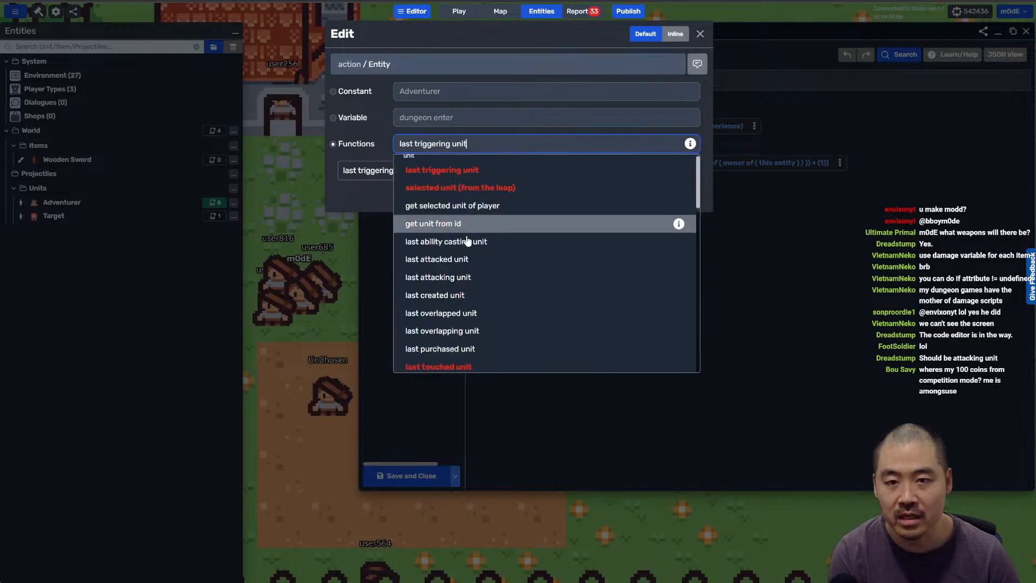
pyautogui.scroll(-5, 475, 259)
pyautogui.click(467, 231)
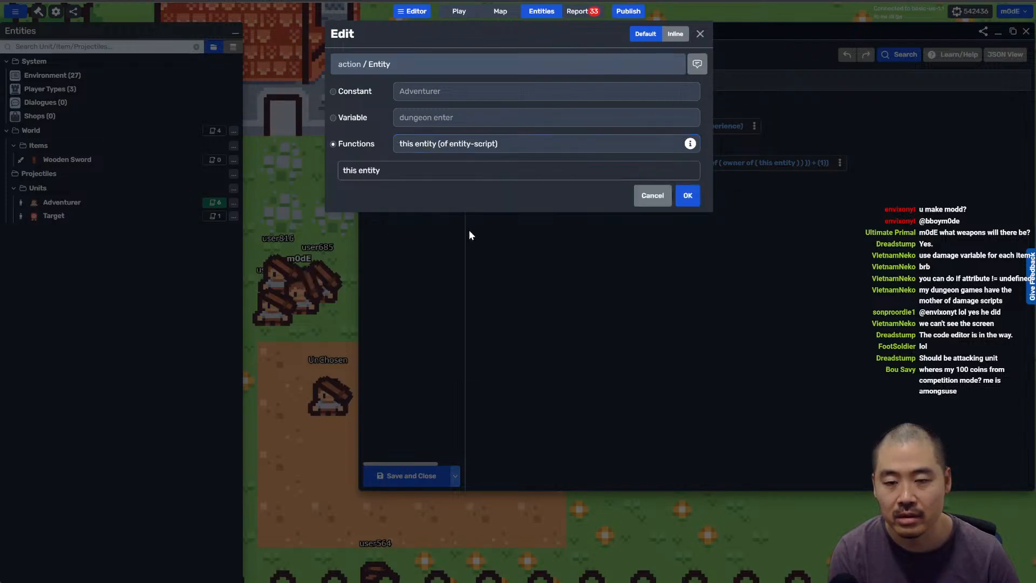
pyautogui.press('Return')
pyautogui.click(508, 142)
pyautogui.press('Return')
pyautogui.press('Return')
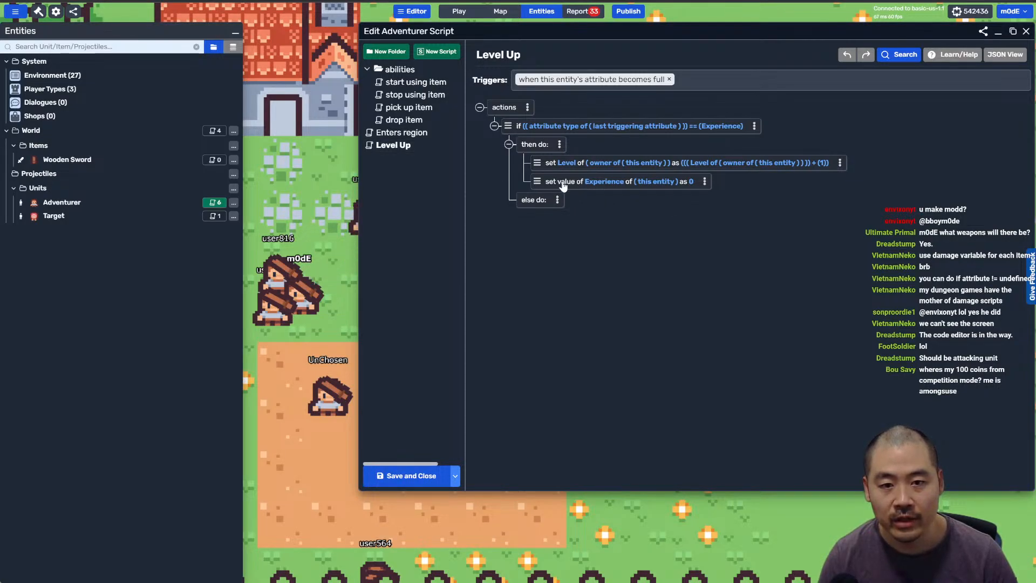
# Step: Add a set entity attribute max value action after the Experience reset
pyautogui.rightClick(590, 195)
pyautogui.click(594, 193)
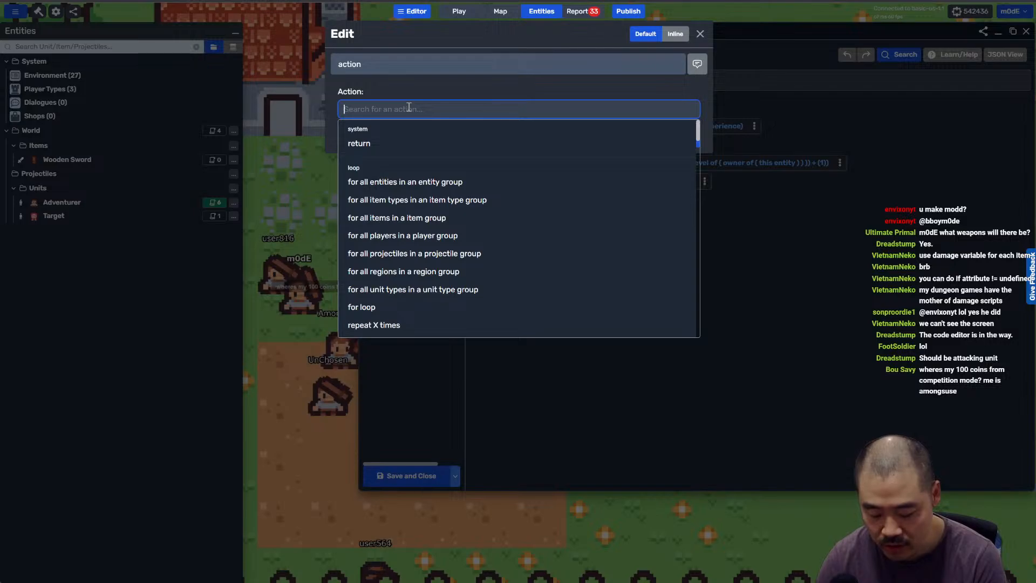
pyautogui.write('set ')
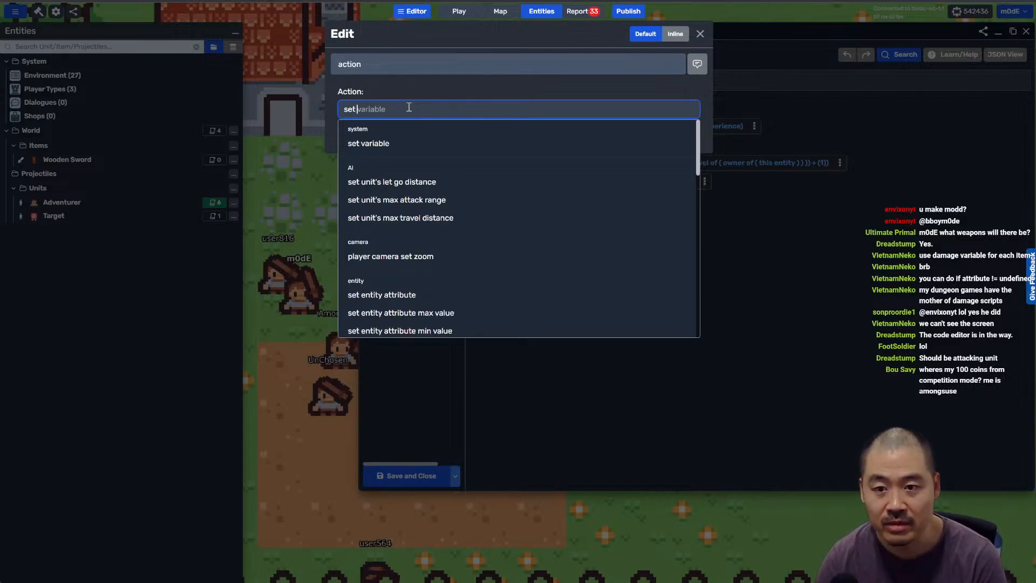
pyautogui.write('ene')
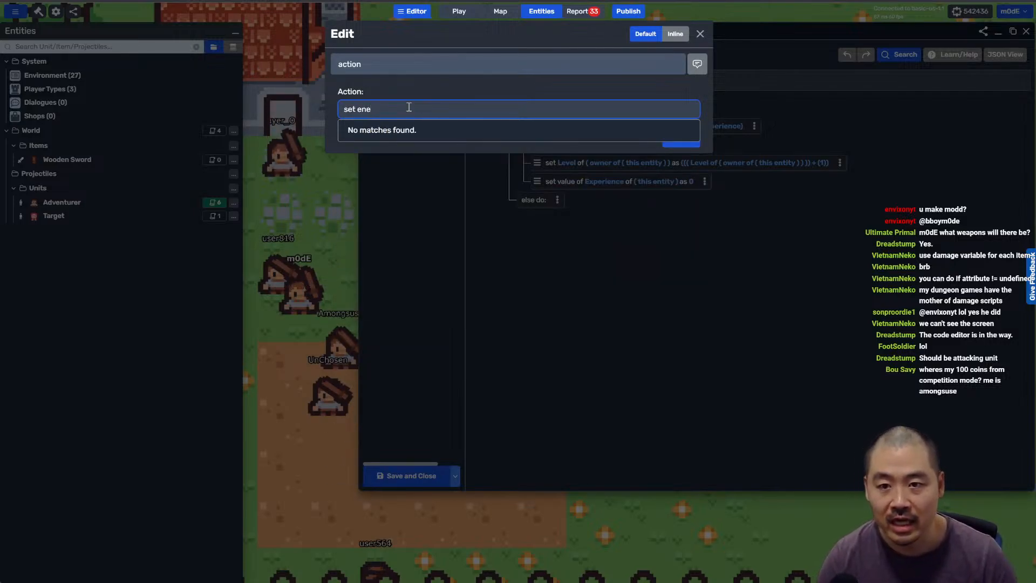
pyautogui.press('BackSpace')
pyautogui.write('t')
pyautogui.click(416, 159)
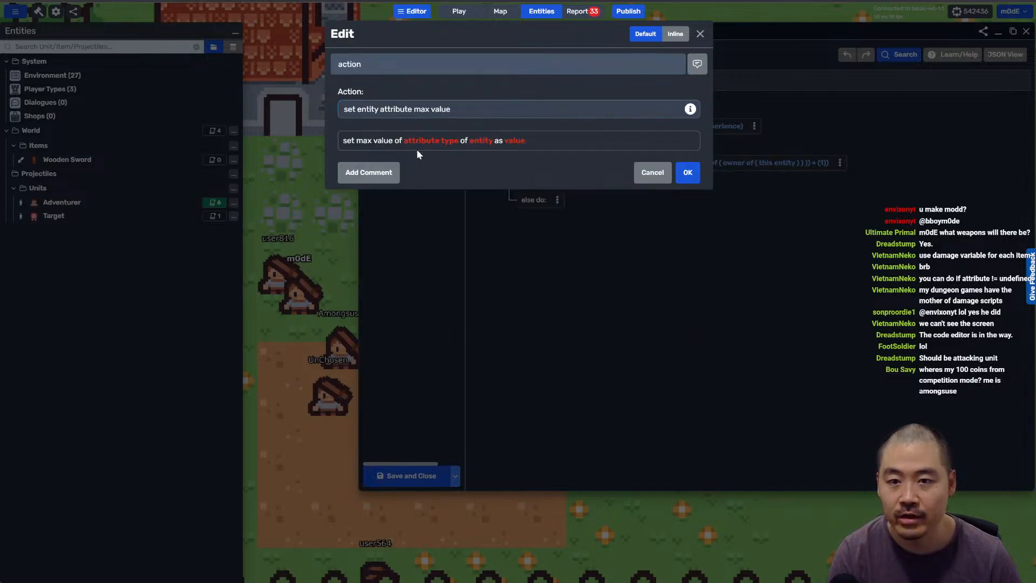
# Step: Set the max value action's attribute type to Experience and its entity to this entity, and save it
pyautogui.click(424, 141)
pyautogui.press('Return')
pyautogui.click(464, 144)
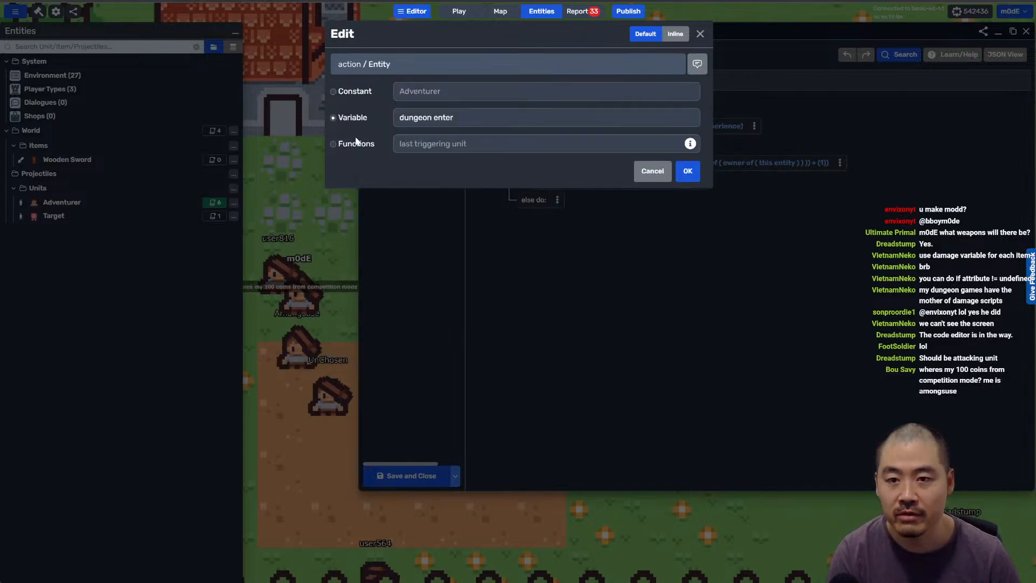
pyautogui.click(451, 144)
pyautogui.scroll(-7, 469, 343)
pyautogui.scroll(-3, 469, 344)
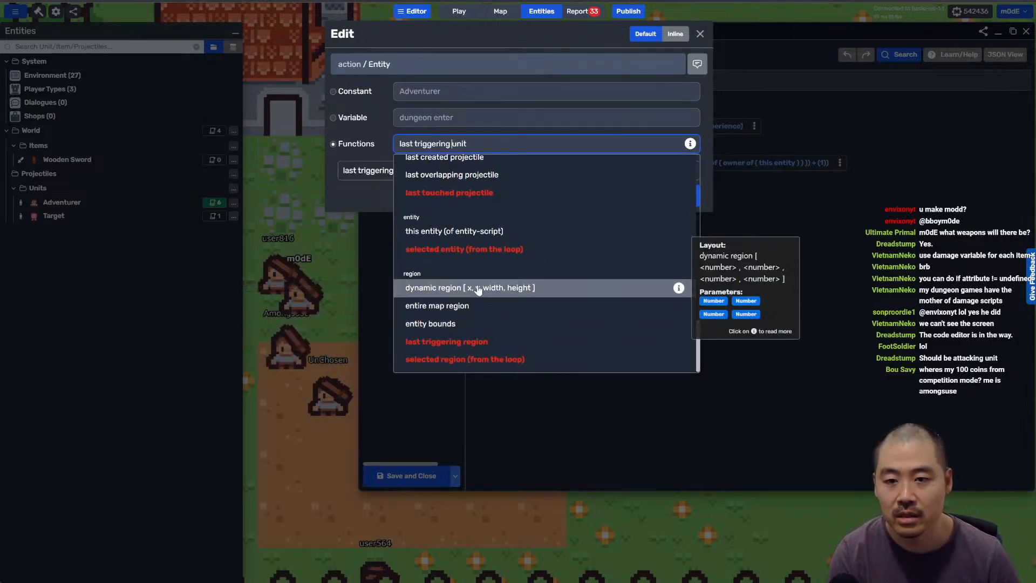
pyautogui.click(474, 230)
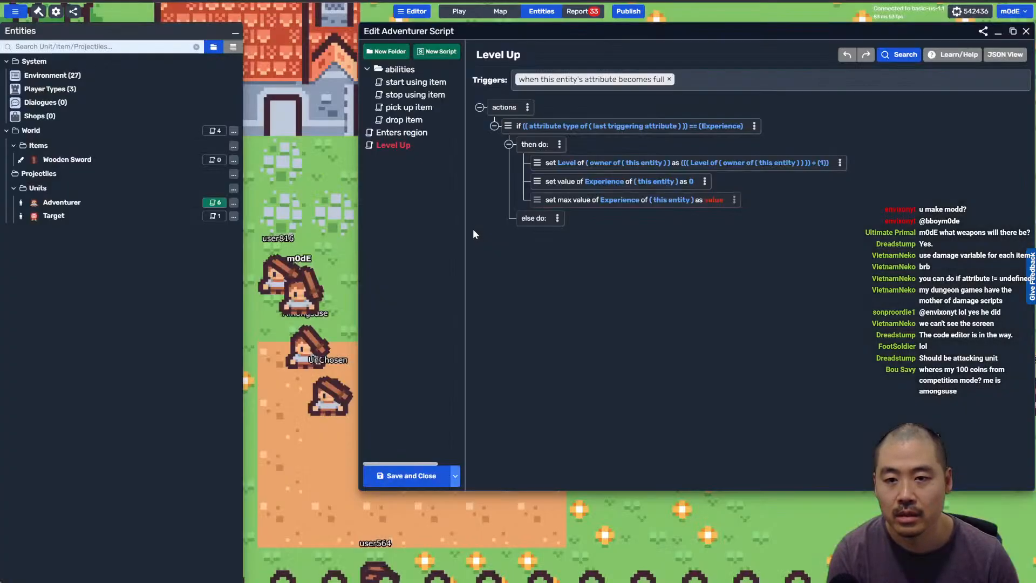
# Step: Make the action's value a calculation whose first operand is the entity attribute max function
pyautogui.click(693, 200)
pyautogui.click(528, 142)
pyautogui.click(388, 158)
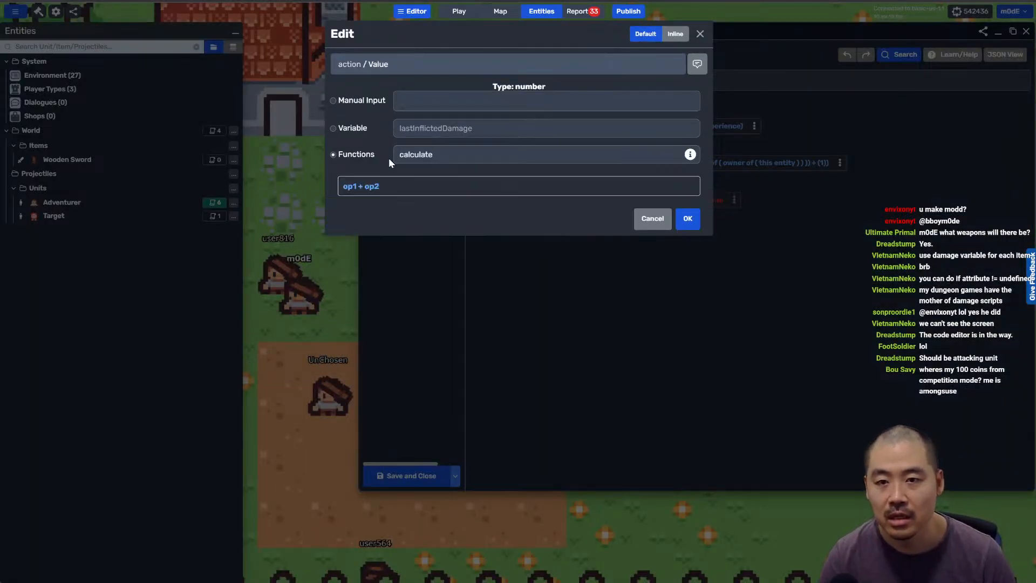
pyautogui.click(346, 186)
pyautogui.click(348, 154)
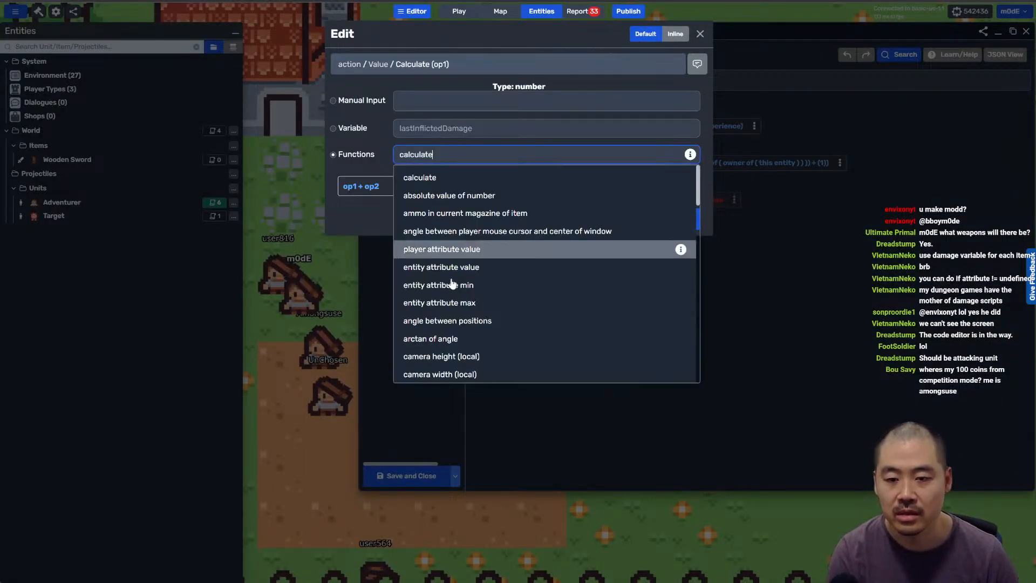
pyautogui.scroll(-10, 453, 285)
pyautogui.write('att')
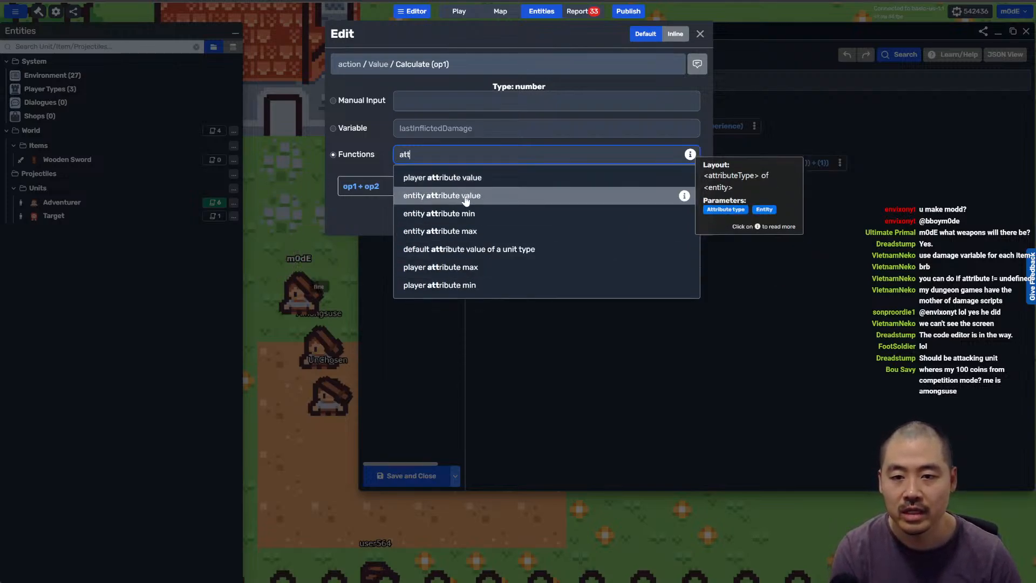
pyautogui.click(427, 196)
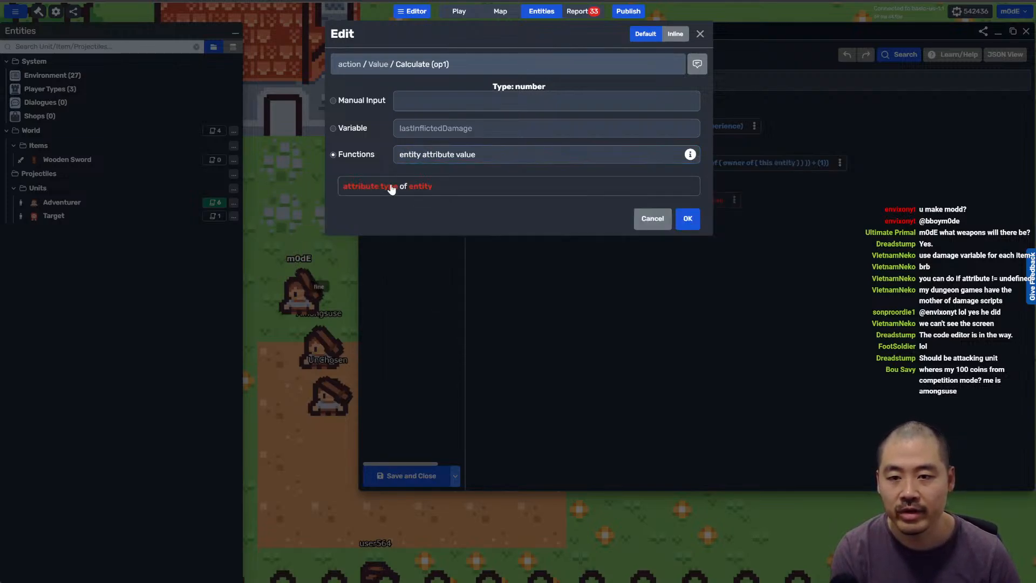
pyautogui.click(419, 155)
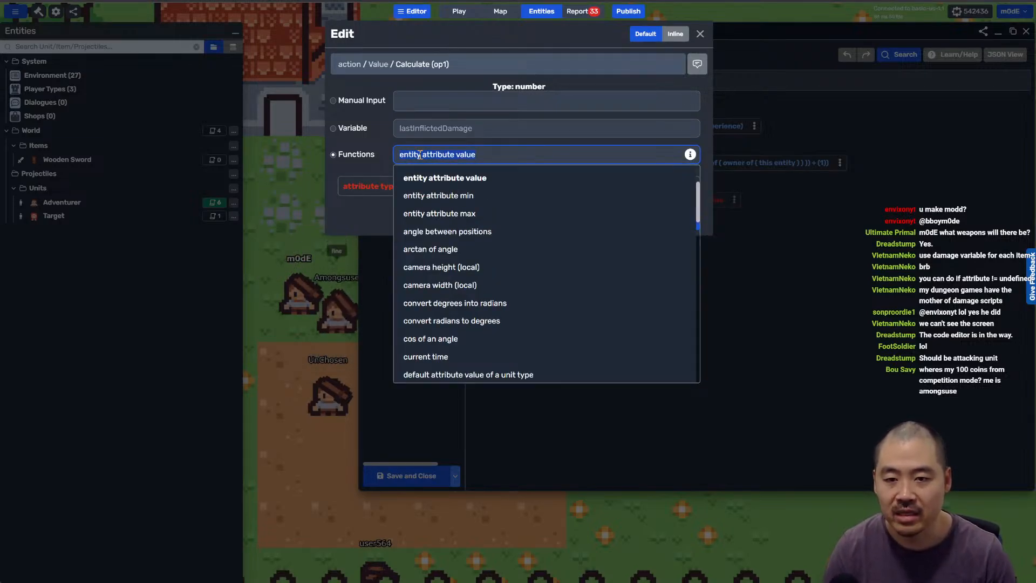
pyautogui.click(432, 214)
# Step: Have the first operand read the maximum of Experience from this entity
pyautogui.click(428, 187)
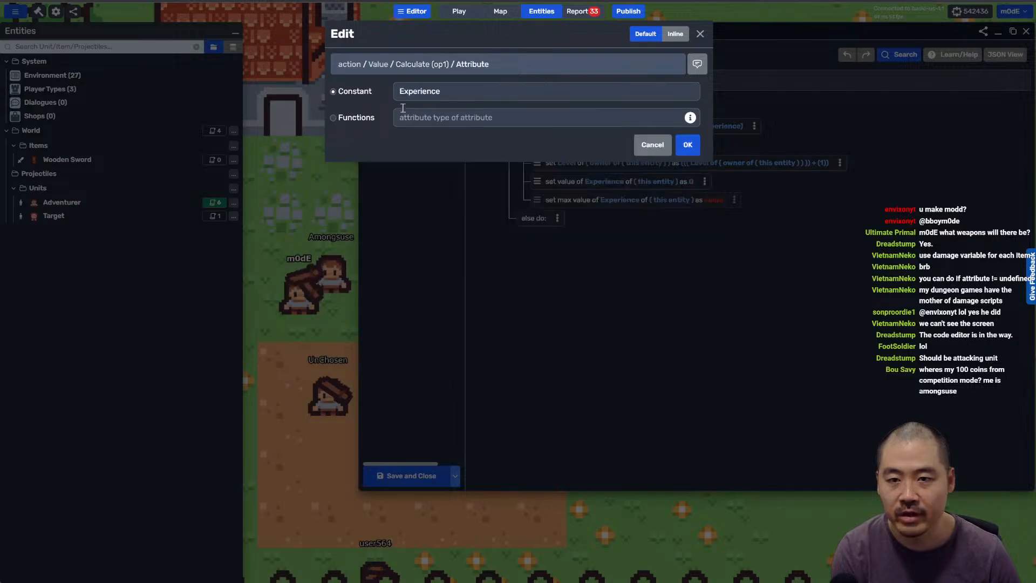
pyautogui.press('Return')
pyautogui.click(486, 186)
pyautogui.click(462, 143)
pyautogui.click(463, 144)
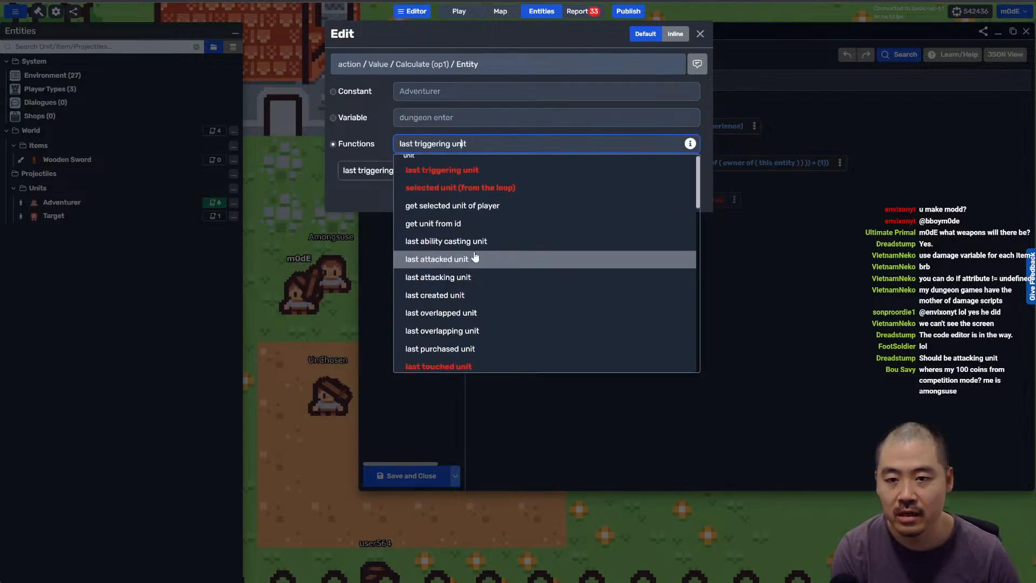
pyautogui.scroll(-10, 472, 300)
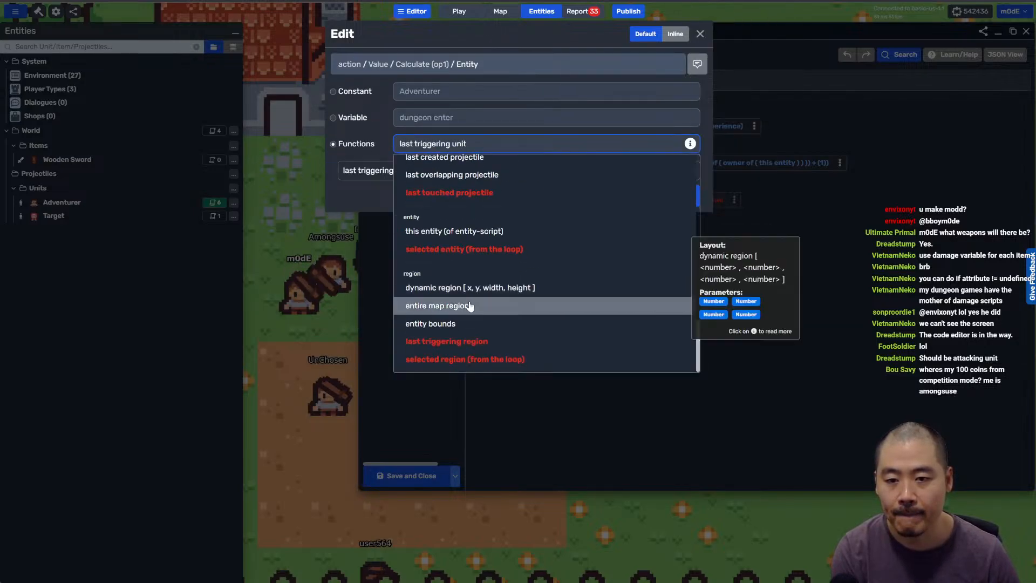
pyautogui.click(462, 231)
pyautogui.press('Return')
# Step: Set the calculation to multiply by 1.4 and save the Experience max value action
pyautogui.click(522, 189)
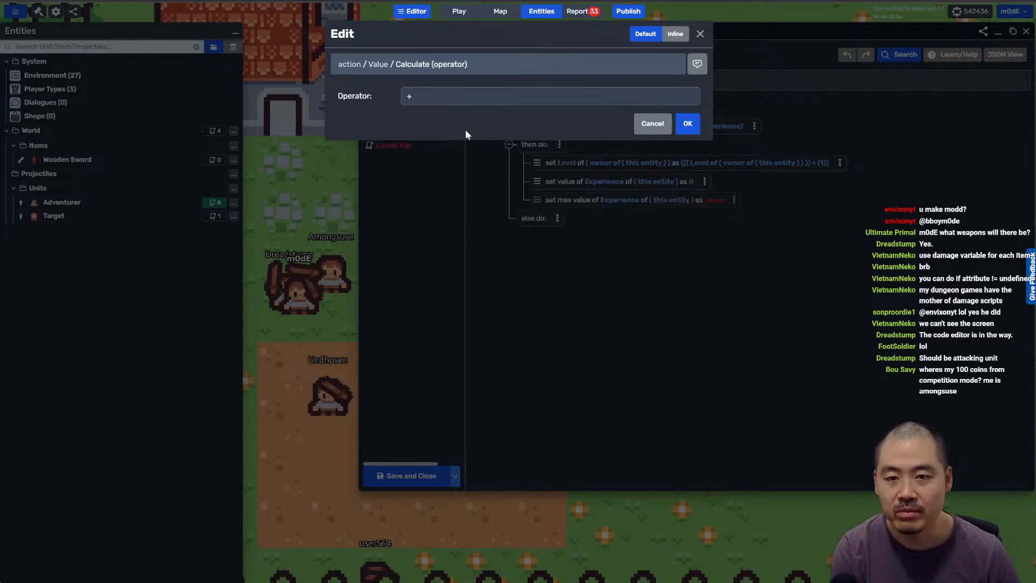
pyautogui.click(458, 103)
pyautogui.click(464, 162)
pyautogui.press('Return')
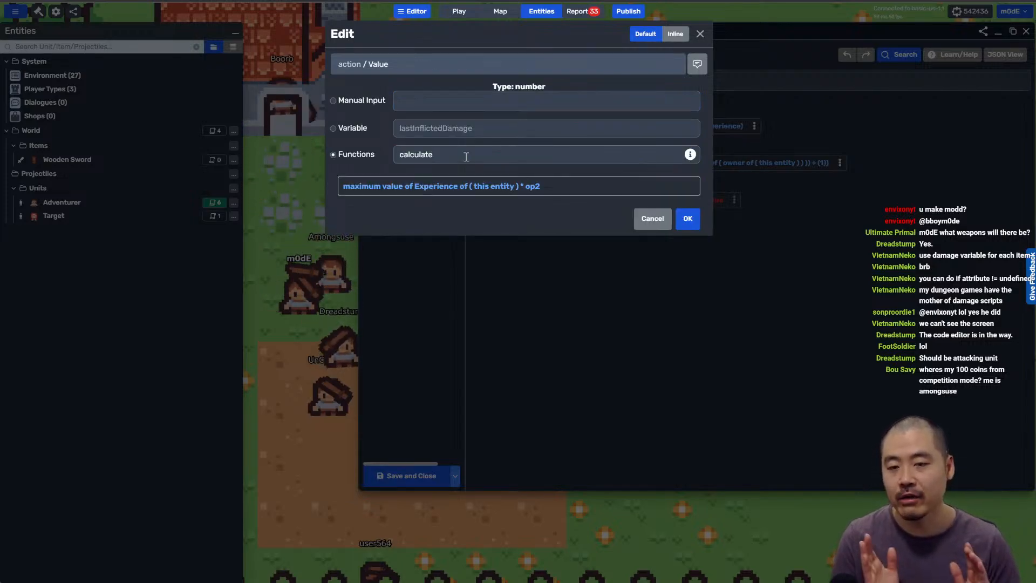
pyautogui.click(534, 186)
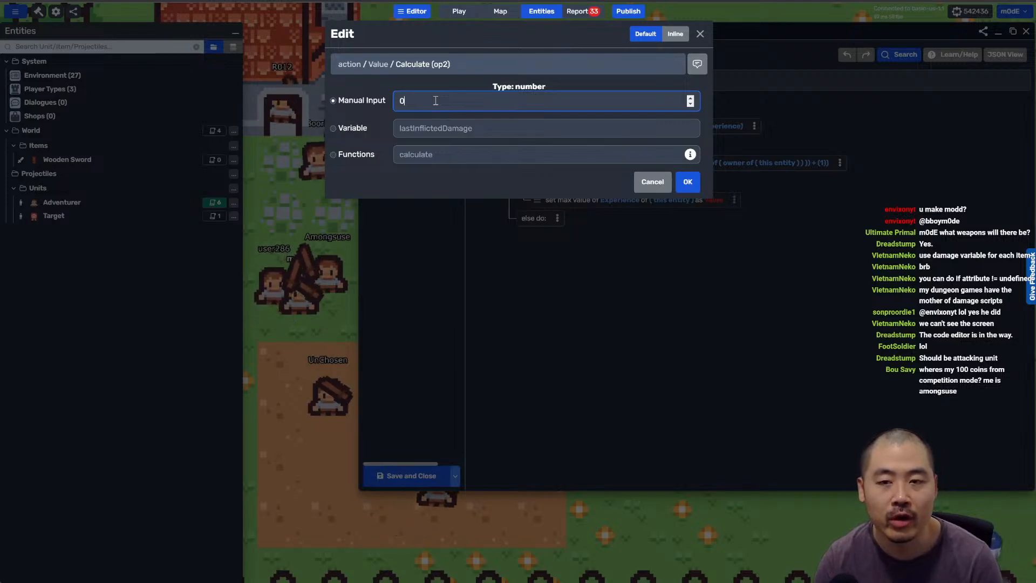
pyautogui.press('BackSpace')
pyautogui.write('1.4')
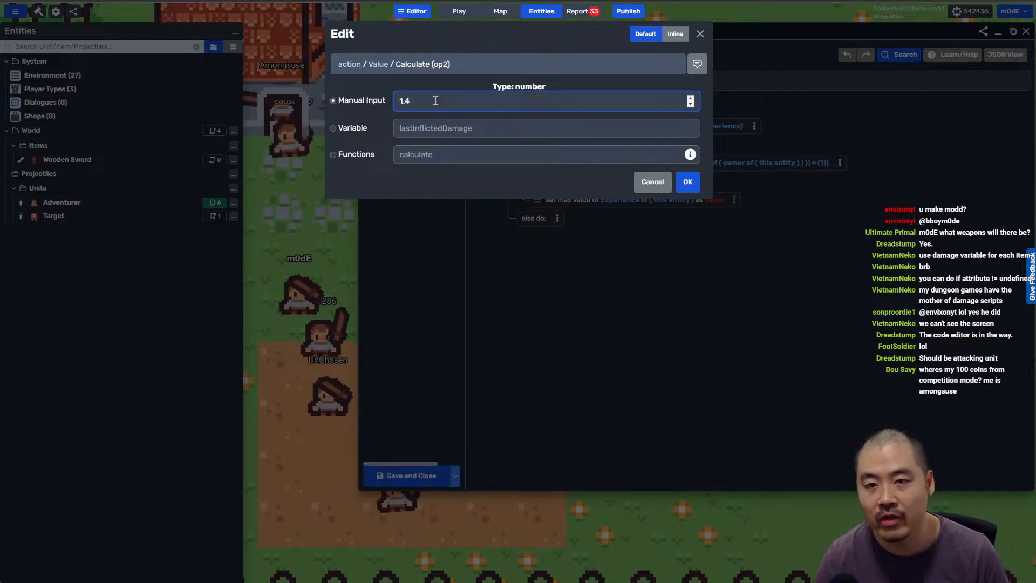
pyautogui.press('Return')
pyautogui.press('Return')
pyautogui.press('Return')
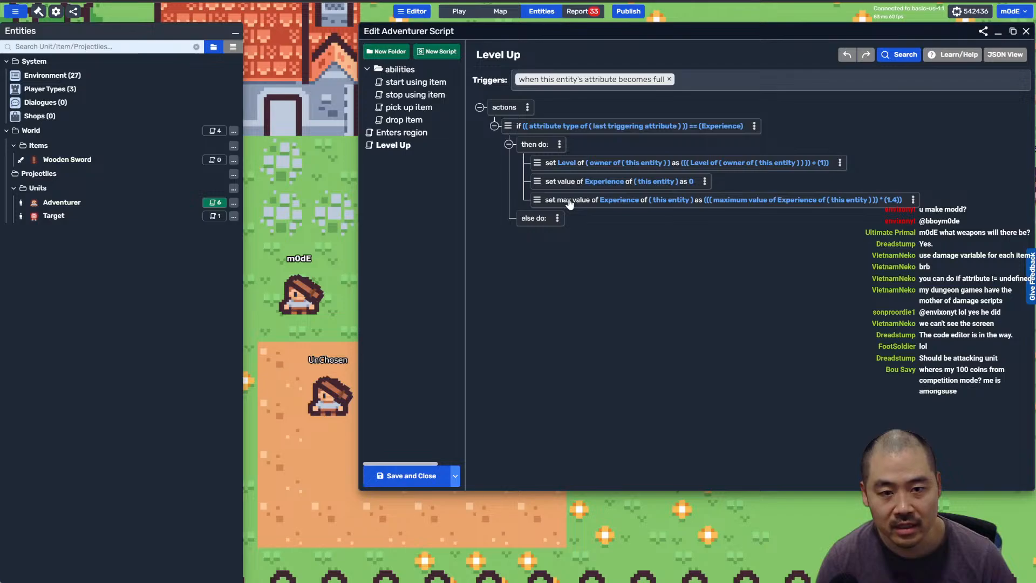
# Step: Save and apply the Adventurer script changes, leaving the republish dialog without republishing
pyautogui.click(455, 476)
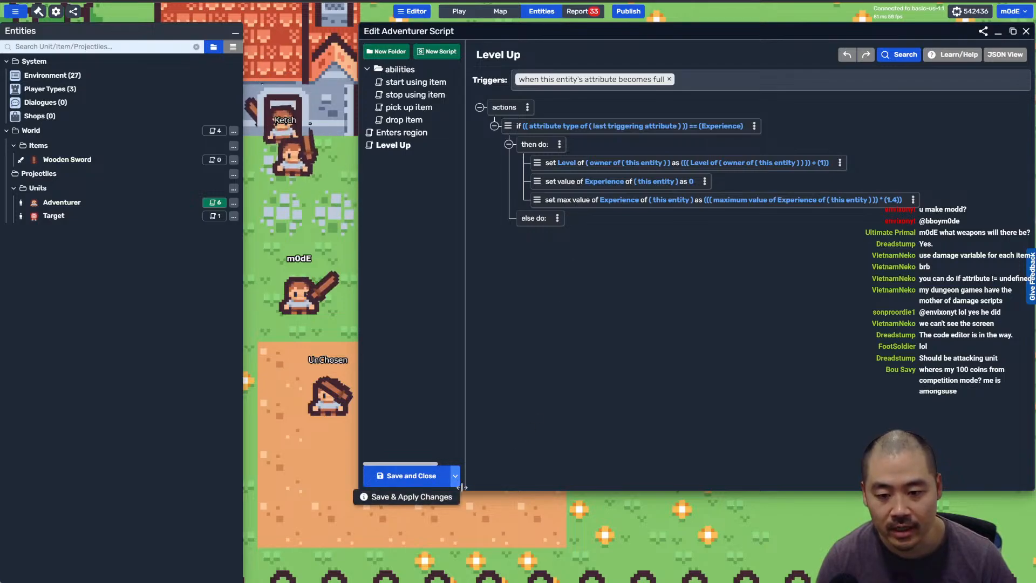
pyautogui.click(406, 494)
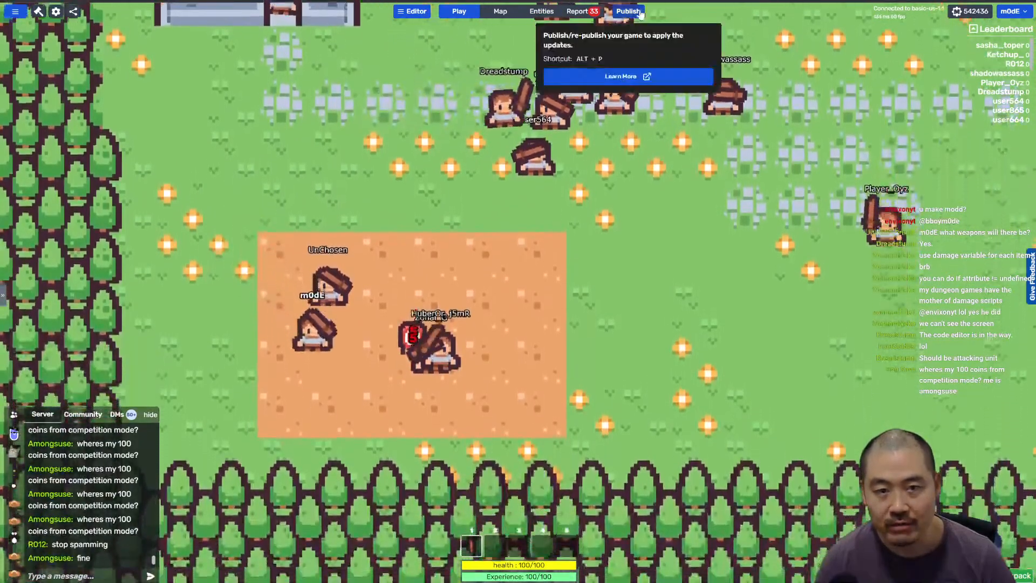
pyautogui.click(629, 11)
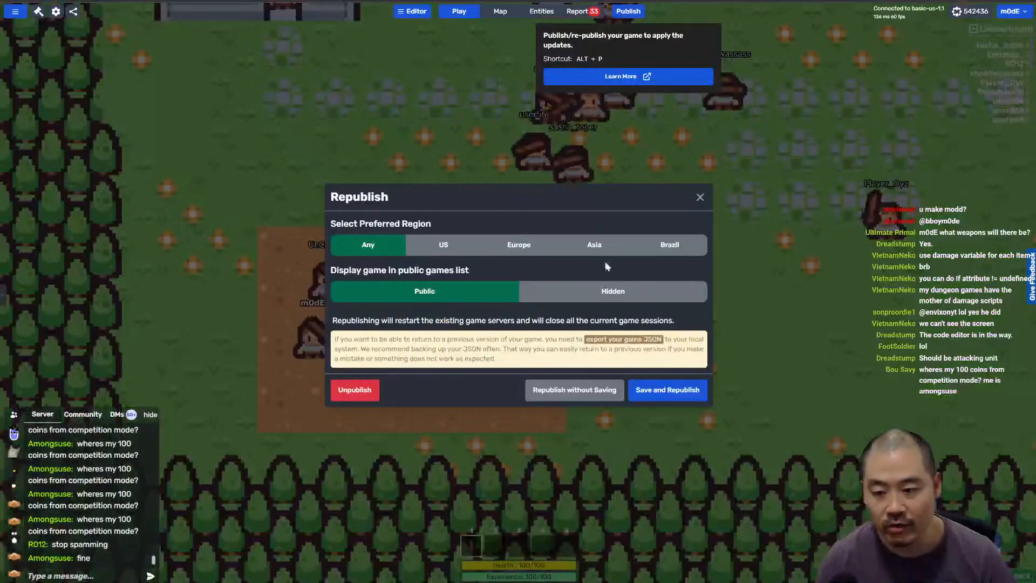
pyautogui.click(428, 484)
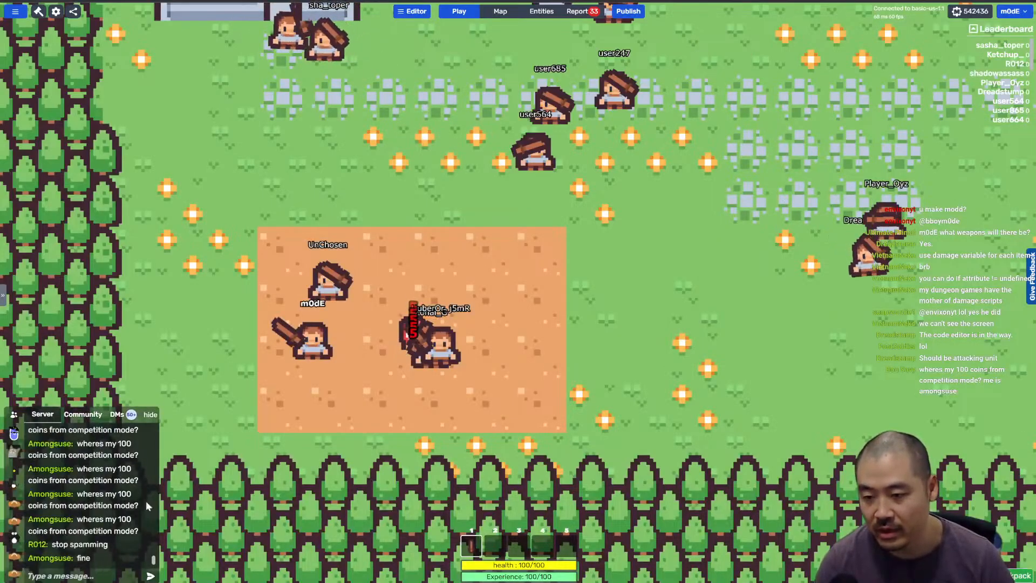
# Step: Kick the player spamming the server chat using the moderation options on one of their messages
pyautogui.click(54, 499)
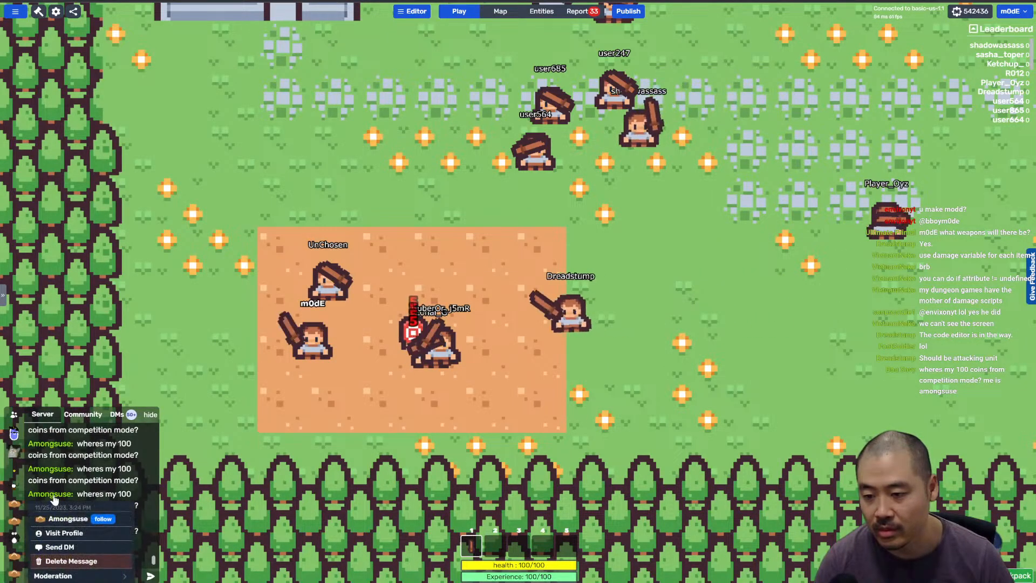
pyautogui.moveTo(108, 576)
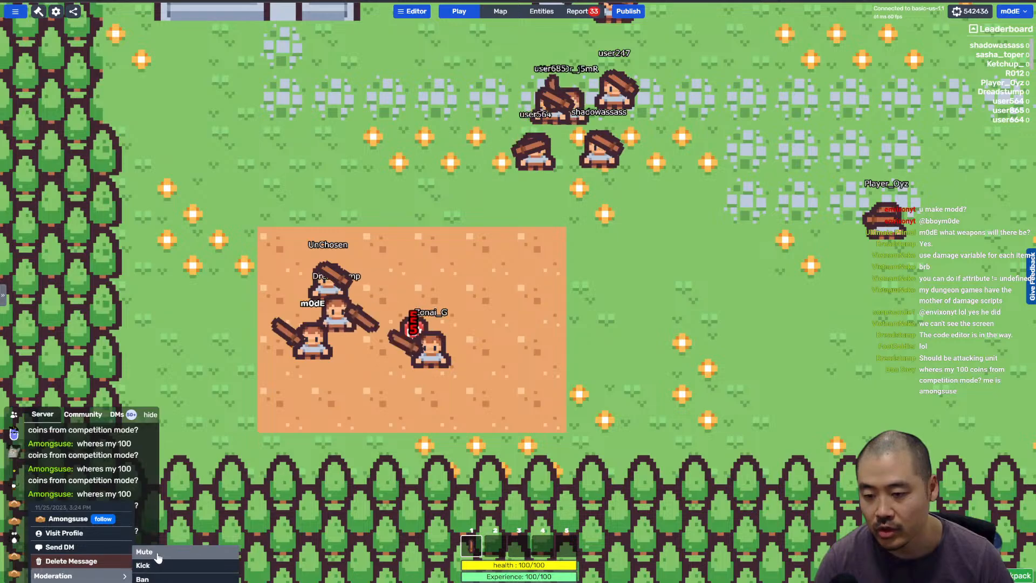
pyautogui.click(144, 565)
# Step: Save and republish the game for any region in the public games list
pyautogui.click(633, 14)
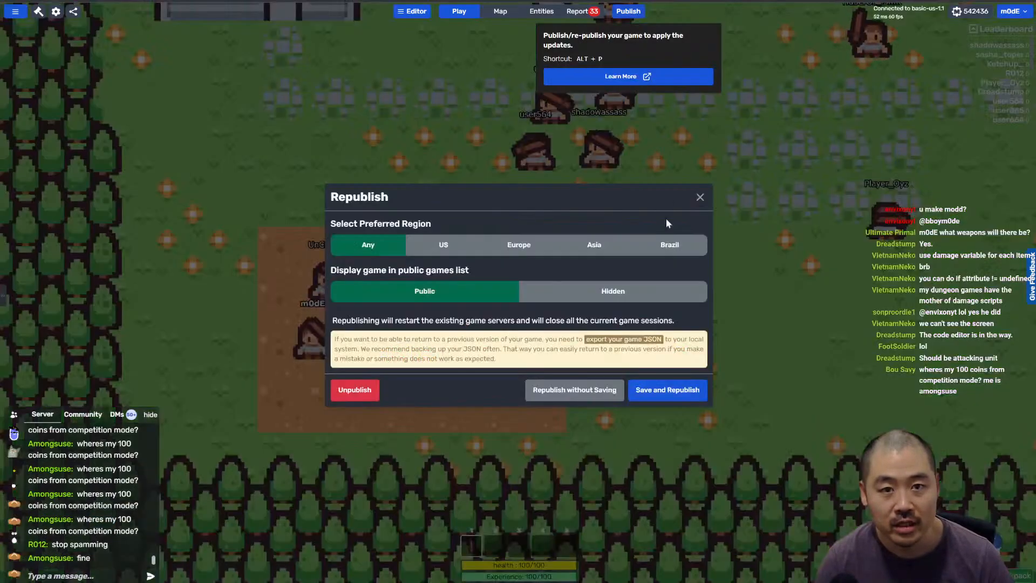
pyautogui.click(688, 390)
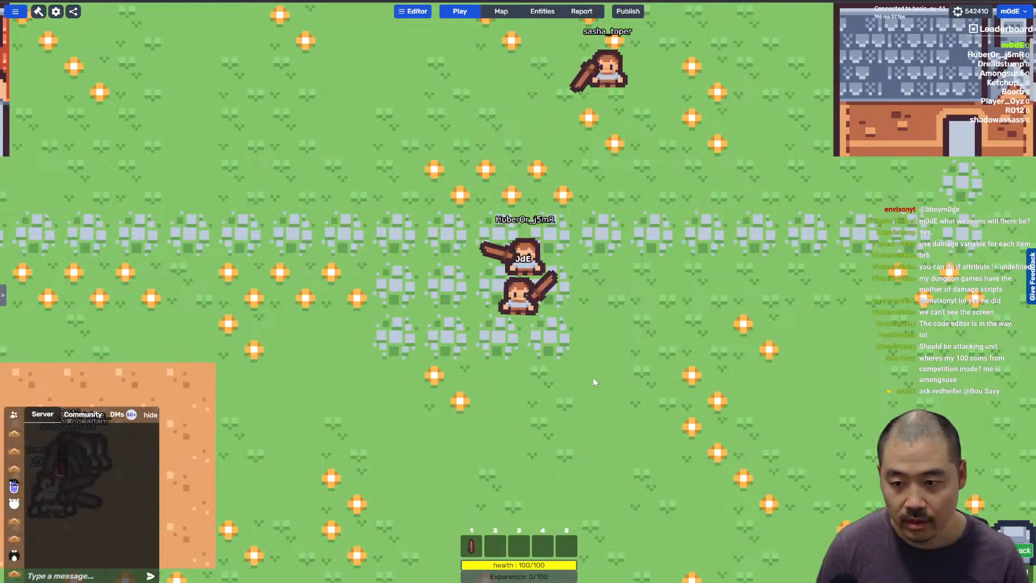
# Step: Test the level-up by walking the character to the target on the dirt area and filling Experience
pyautogui.press('a')
pyautogui.press('s')
pyautogui.press('s')
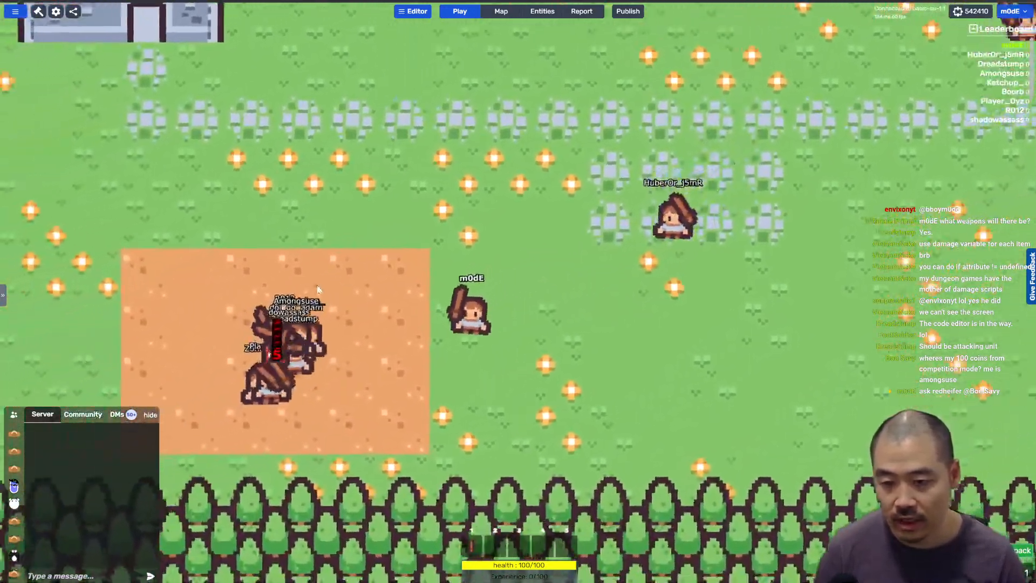
pyautogui.press('a')
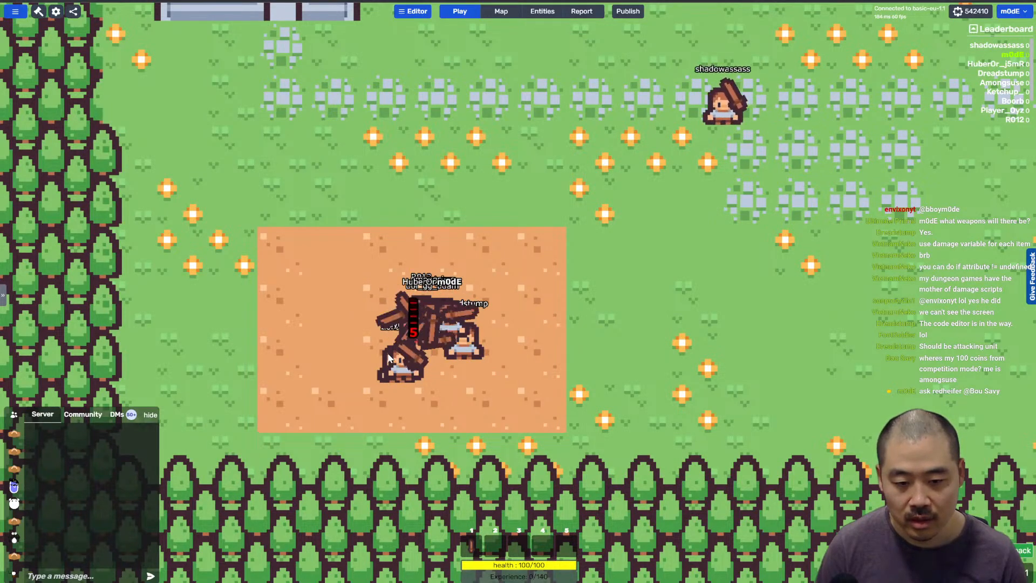
# Step: Walk the character up to the house and back to the target to fill Experience a second time
pyautogui.press('w')
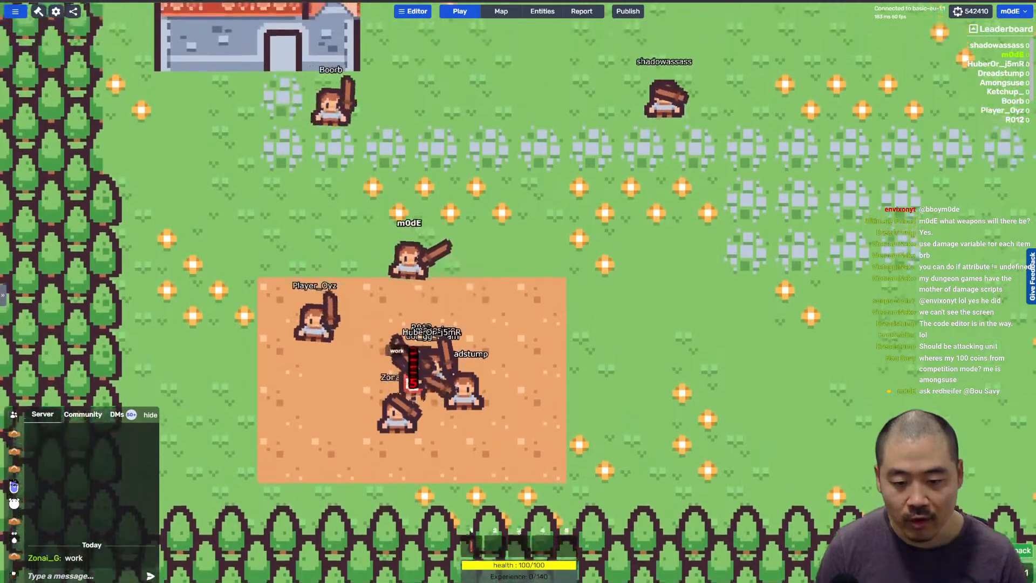
pyautogui.press('a')
pyautogui.press('s')
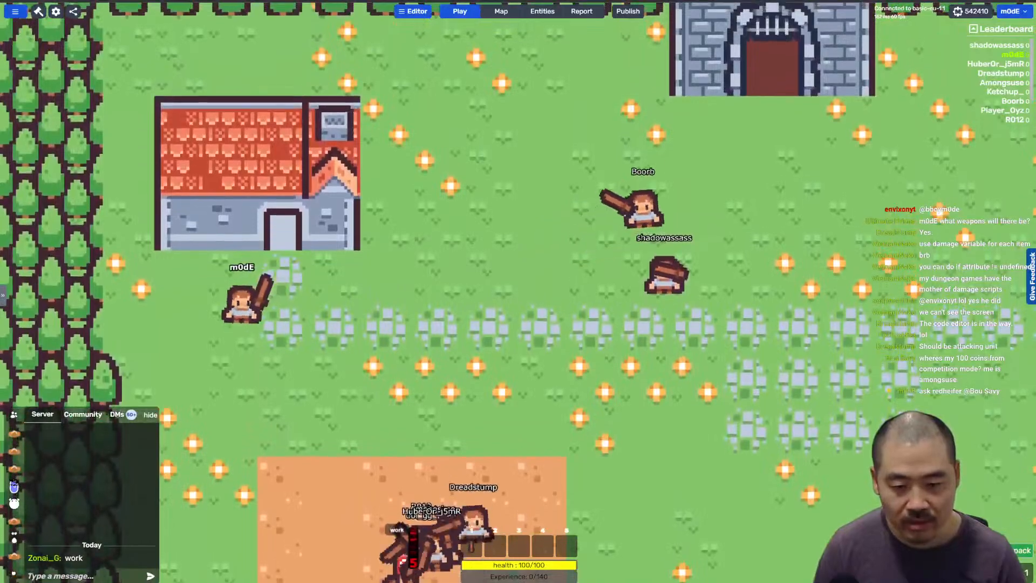
pyautogui.press('s')
pyautogui.press('d')
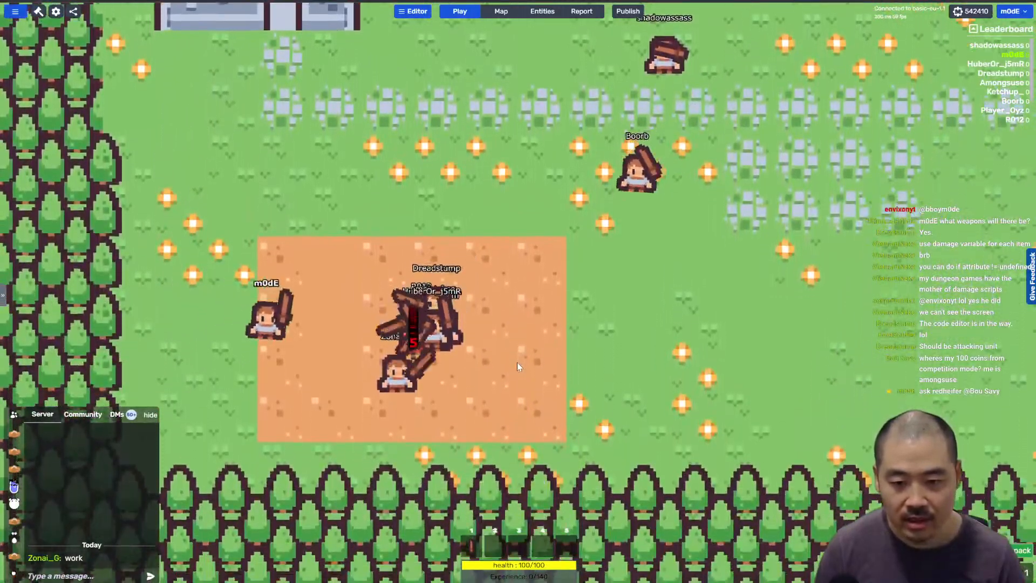
pyautogui.press('d')
pyautogui.press('s')
pyautogui.press('a')
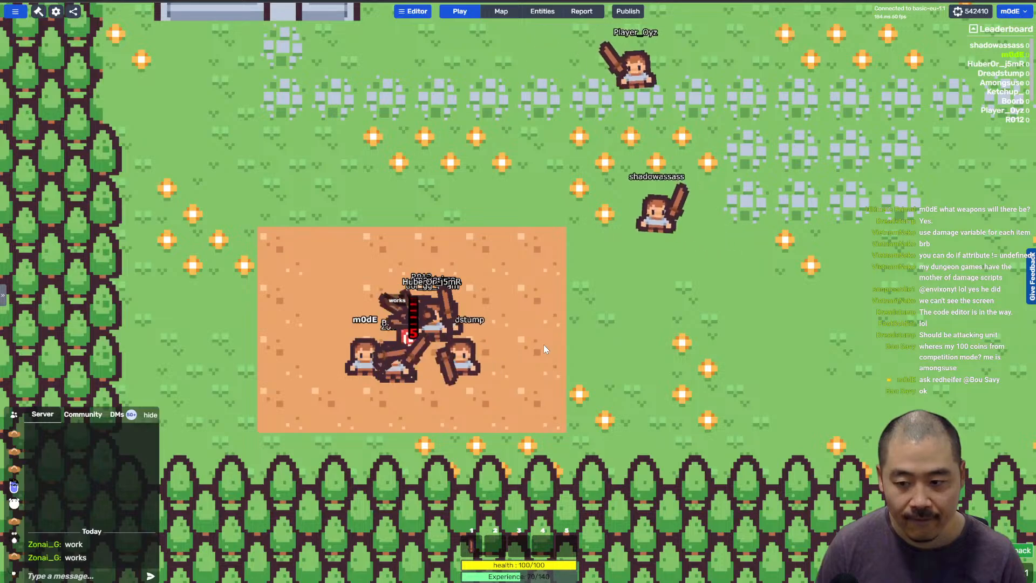
# Step: Walk the character away from the target to the front of the red-roofed house
pyautogui.press('w')
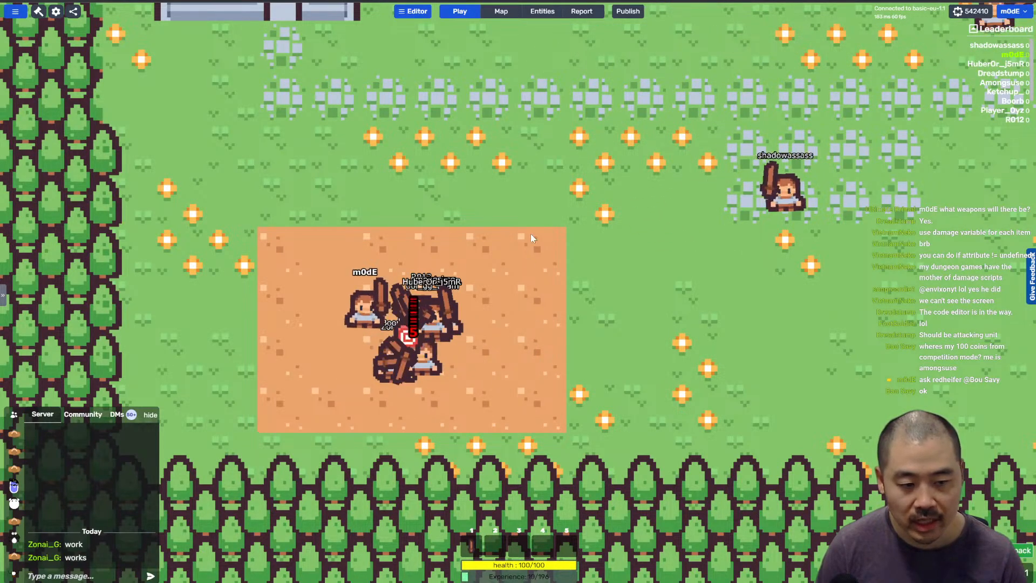
pyautogui.press('w')
pyautogui.press('a')
pyautogui.press('a')
pyautogui.press('w')
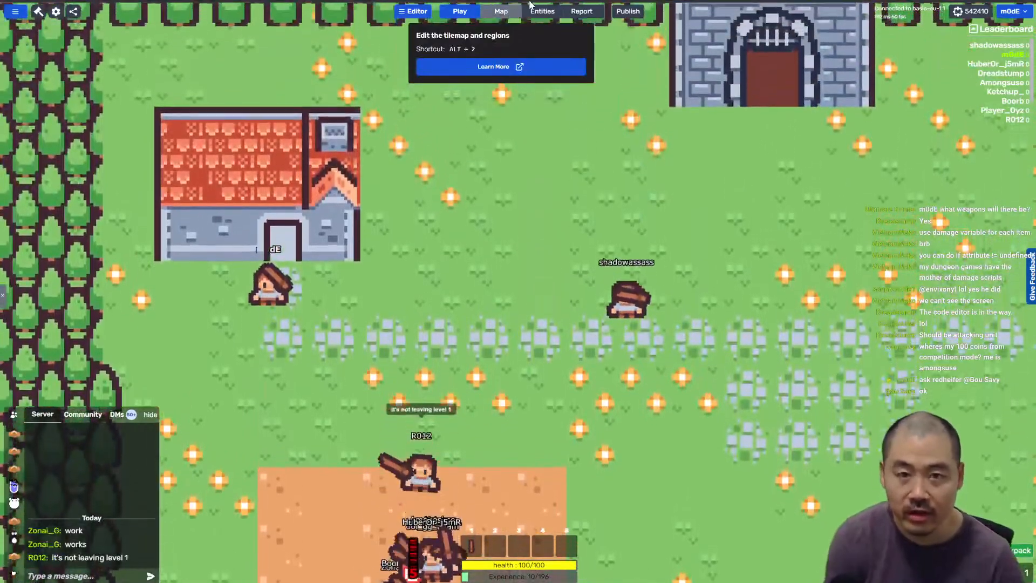
# Step: Open the Adventurer's Level Up script and review its level increase action
pyautogui.click(536, 10)
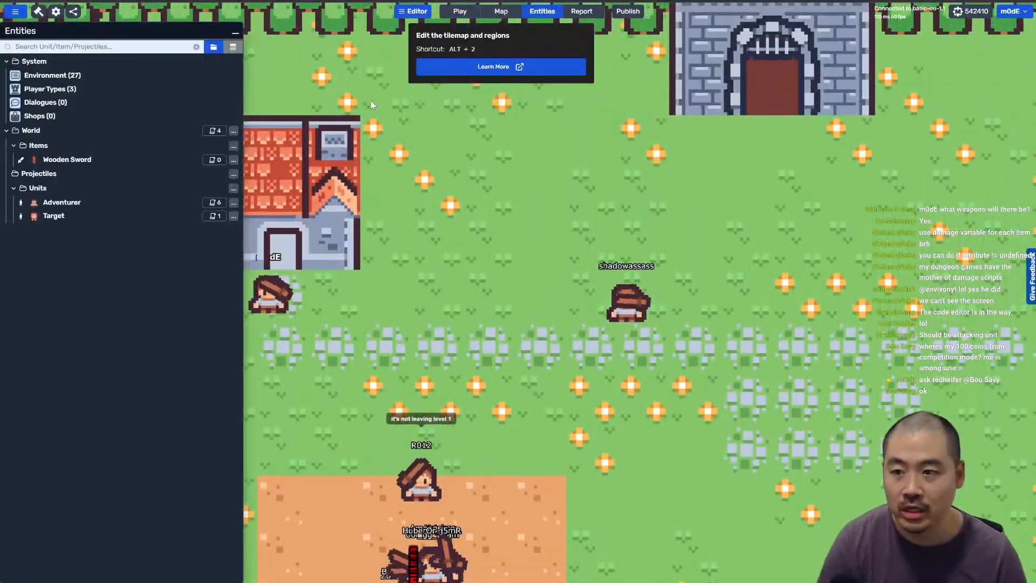
pyautogui.click(215, 203)
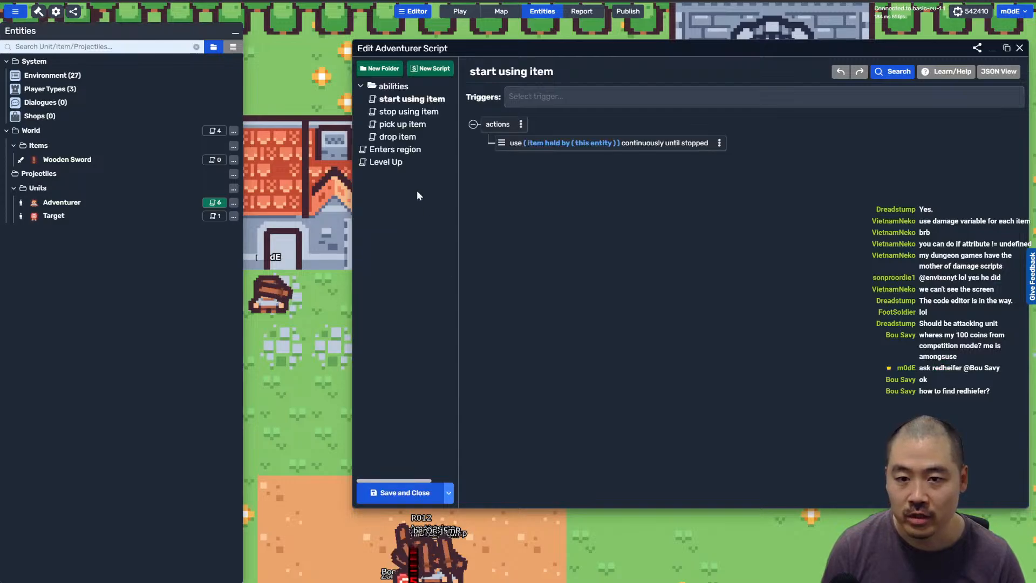
pyautogui.click(386, 162)
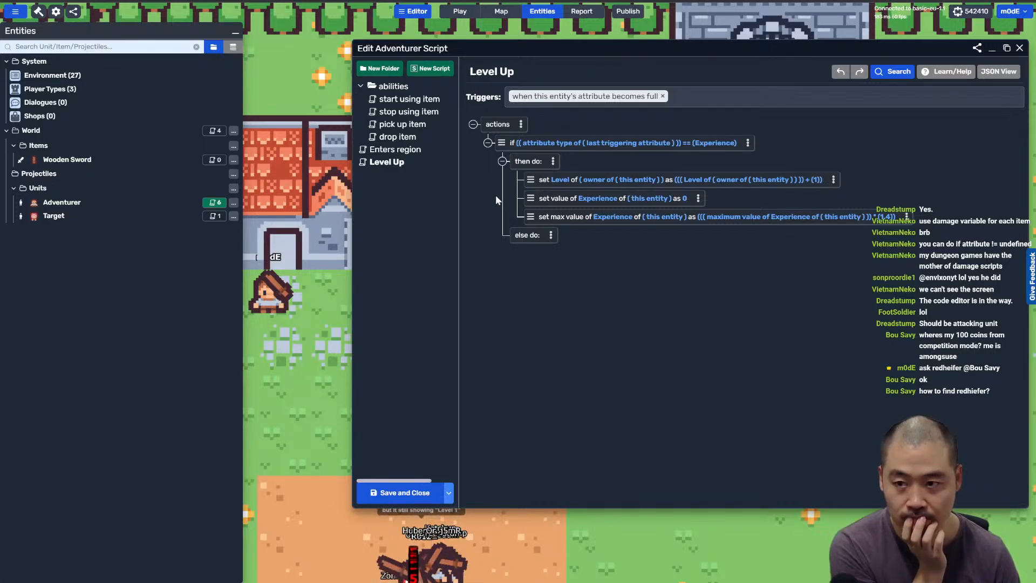
# Step: Review the Player Types list, the global initialize and player joins scripts, and the Environment's global variables
pyautogui.click(52, 89)
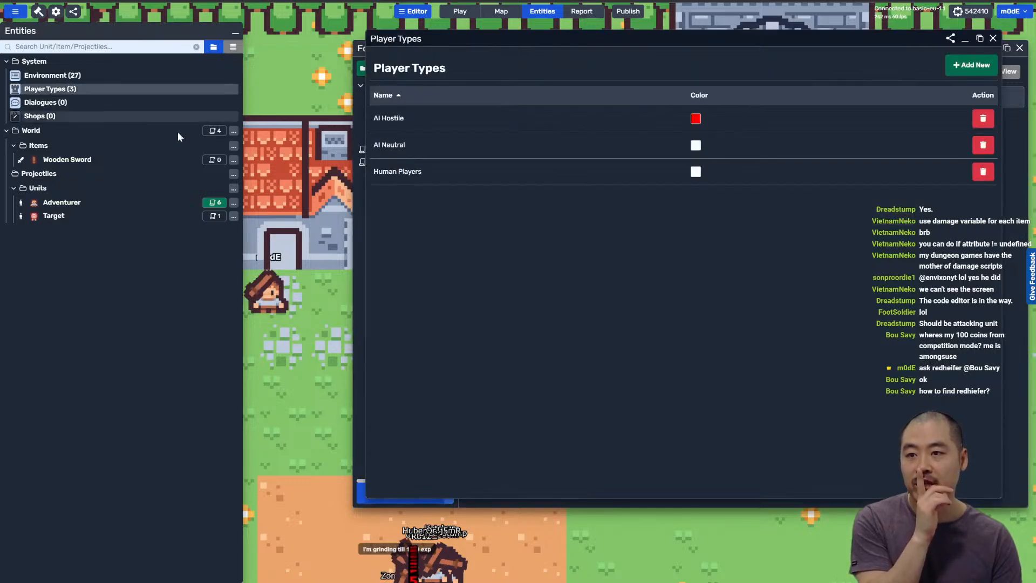
pyautogui.click(214, 132)
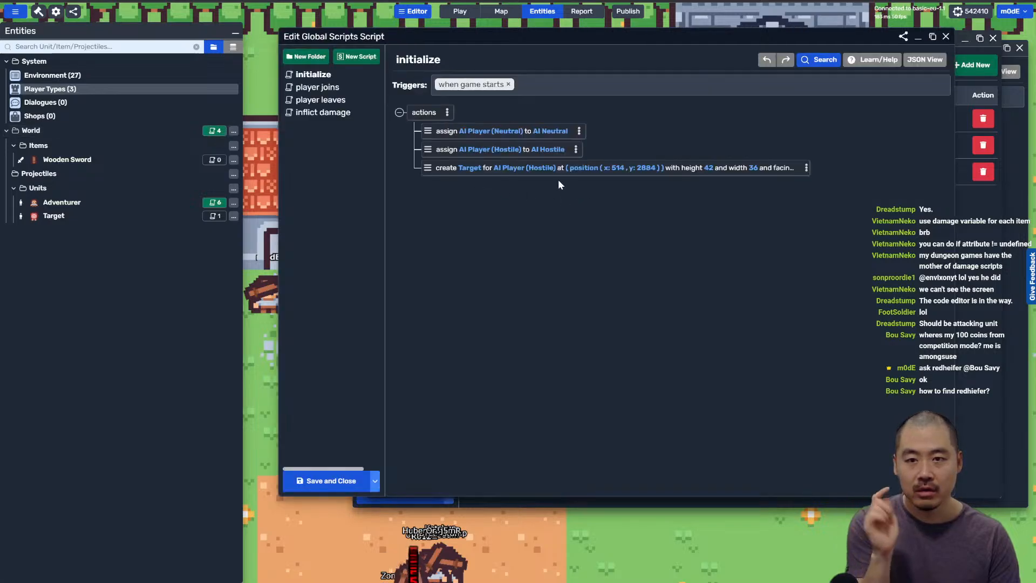
pyautogui.click(319, 87)
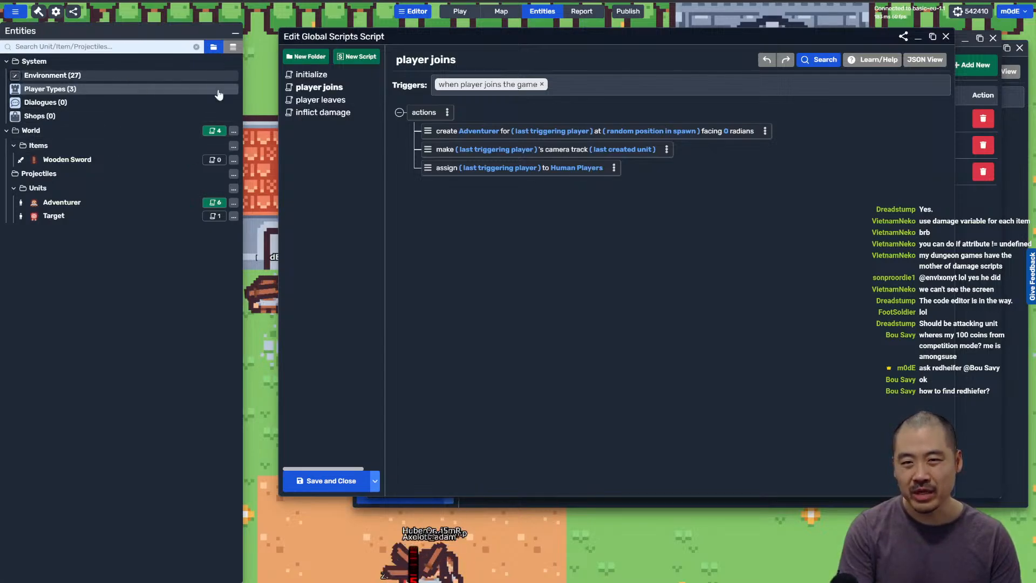
pyautogui.click(125, 76)
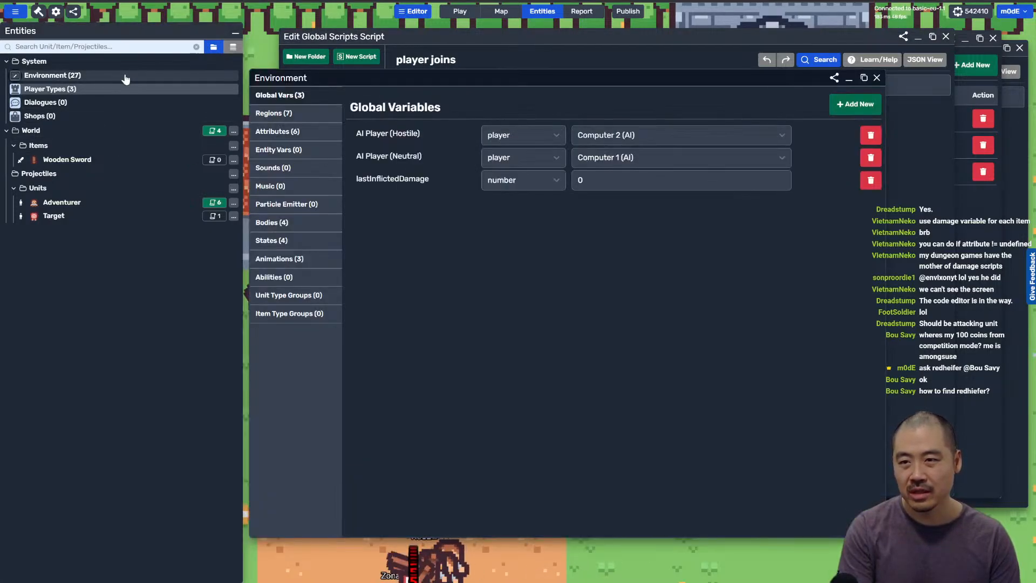
# Step: Set the stream mode of the Human Players type's Level attribute to "1: streamed to everyone" and save it
pyautogui.click(149, 90)
pyautogui.click(437, 173)
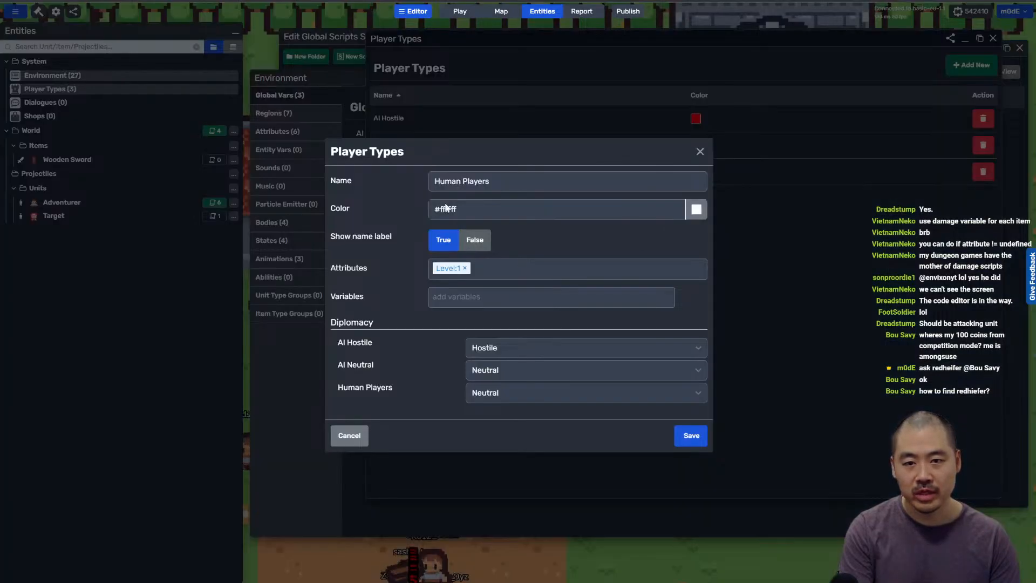
pyautogui.click(446, 268)
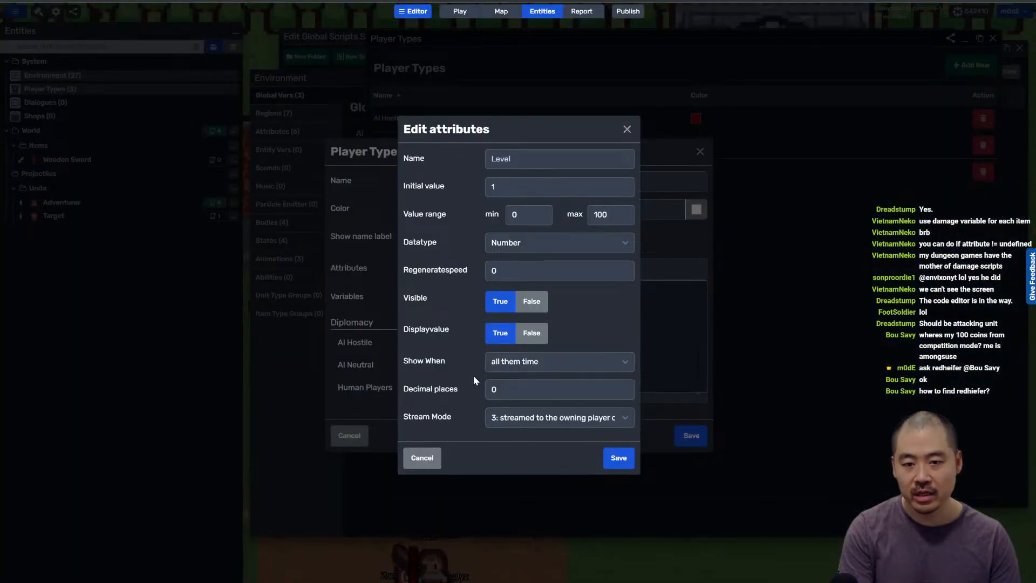
pyautogui.click(538, 444)
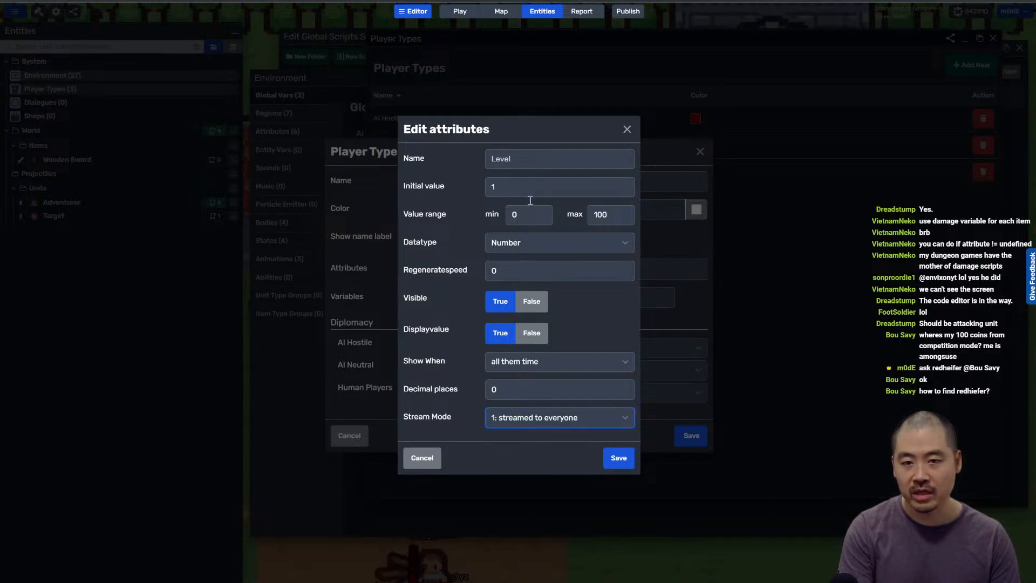
pyautogui.click(619, 458)
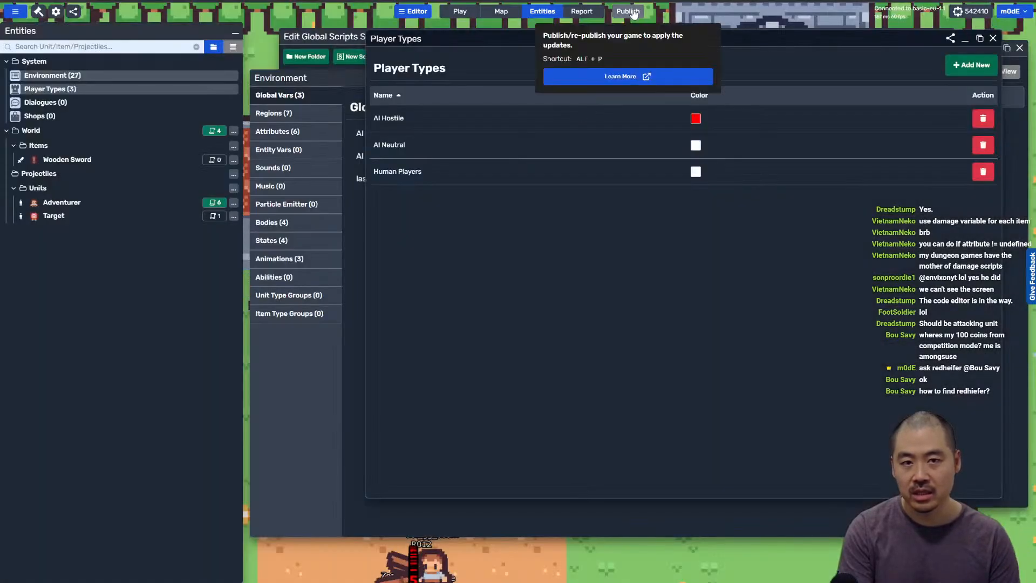
# Step: Save and republish the game, close the World Properties window and switch to play mode
pyautogui.click(627, 12)
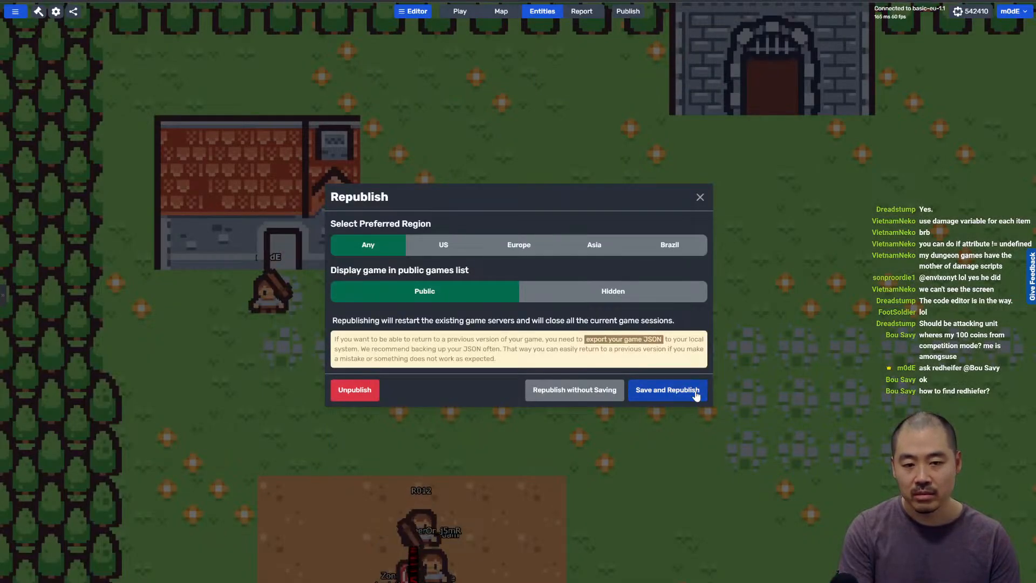
pyautogui.click(694, 392)
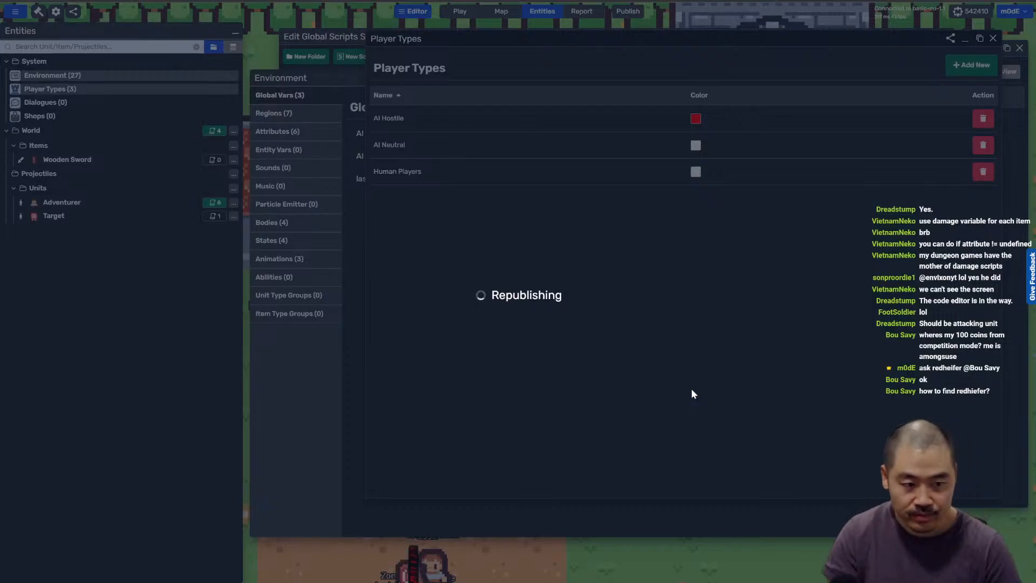
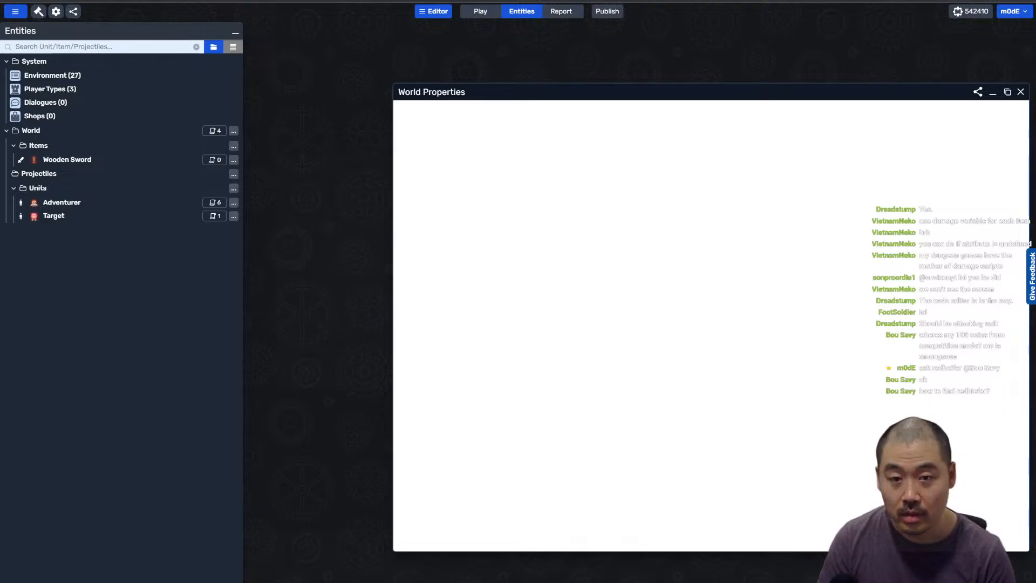
pyautogui.click(1020, 91)
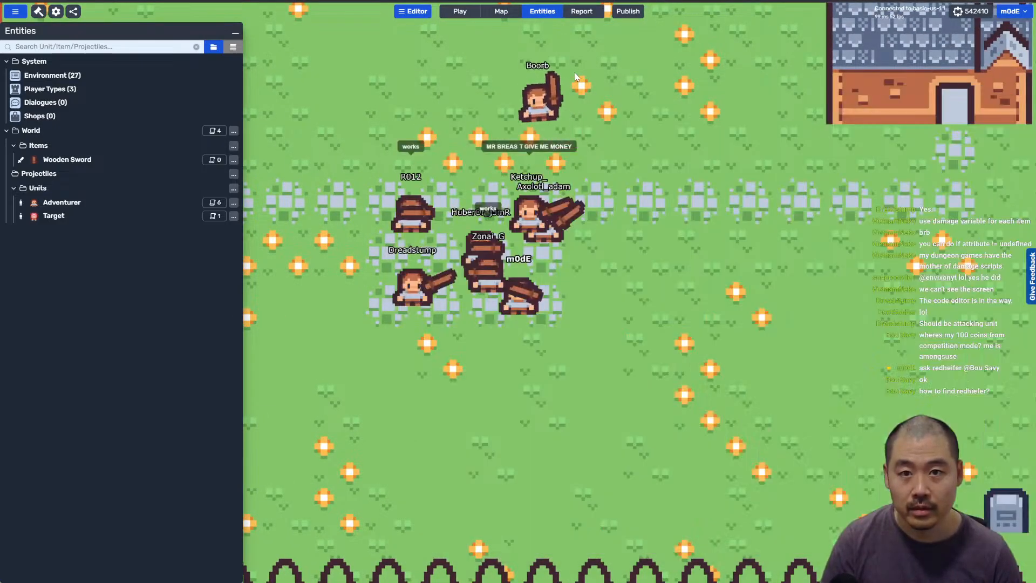
pyautogui.click(460, 11)
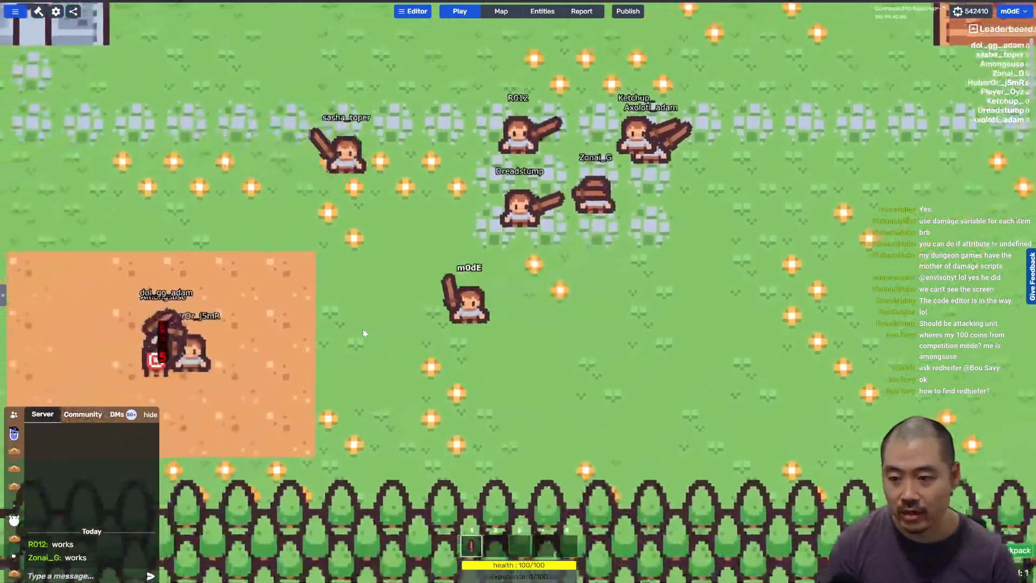
# Step: Walk the character onto the dirt area and start hitting the target with the wooden sword
pyautogui.press('a')
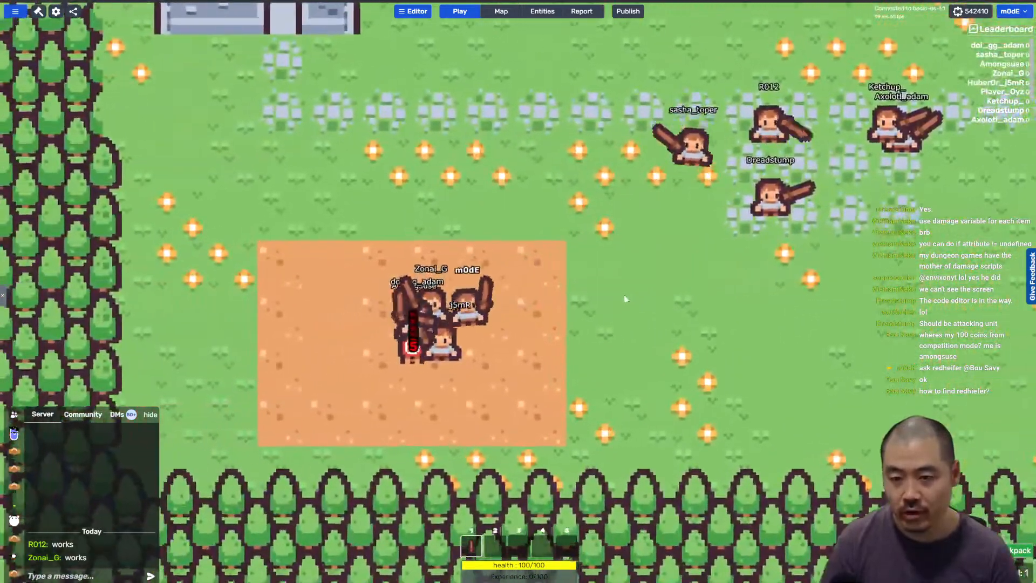
pyautogui.press('s')
pyautogui.click(622, 238)
pyautogui.press('a')
pyautogui.click(631, 240)
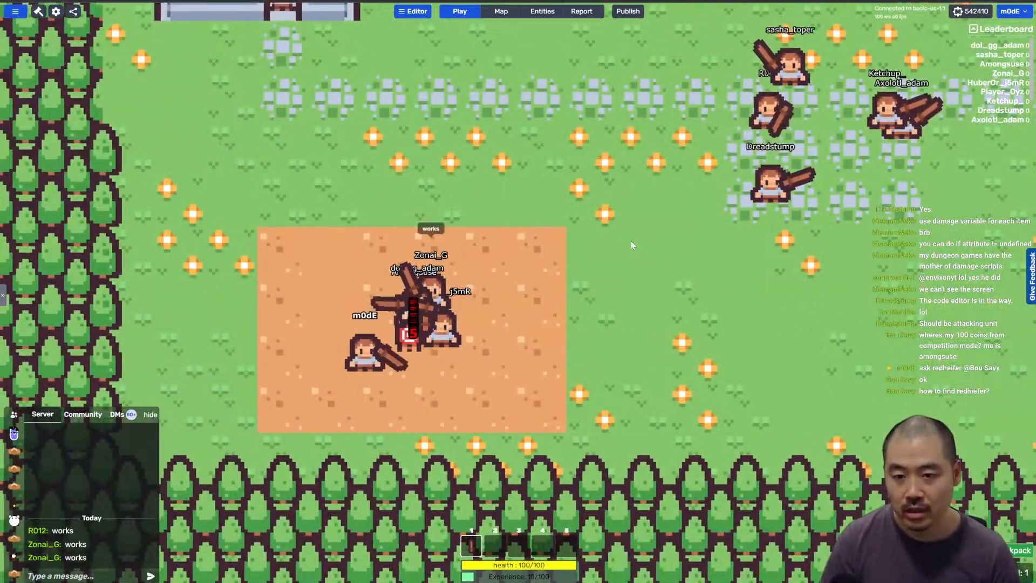
# Step: Keep attacking the target from beside it until Experience fills and the character reaches Level 2
pyautogui.click(612, 261)
pyautogui.press('d')
pyautogui.press('w')
pyautogui.click(611, 266)
pyautogui.press('s')
pyautogui.click(613, 267)
pyautogui.click(613, 263)
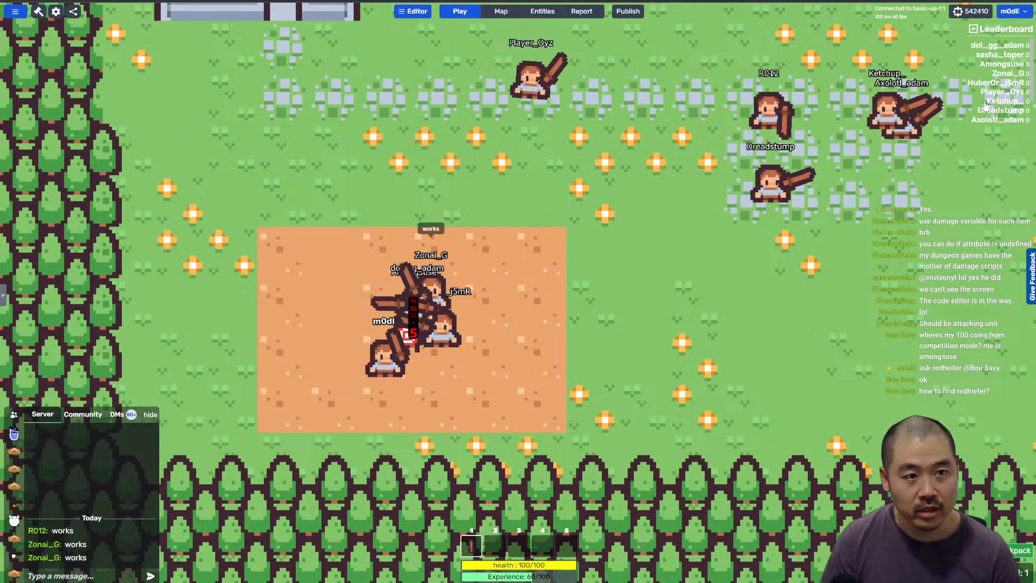
pyautogui.click(568, 276)
pyautogui.click(525, 289)
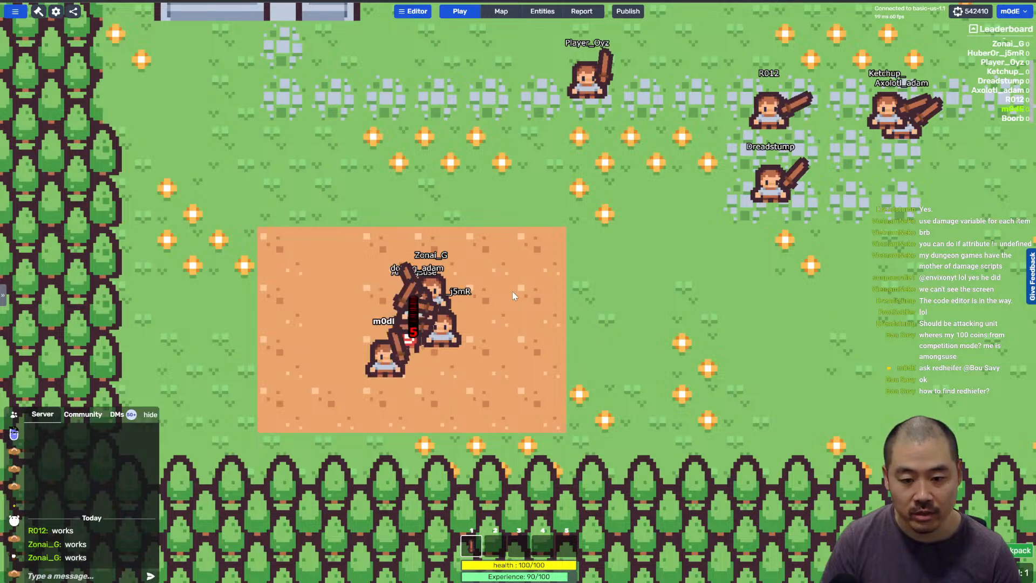
pyautogui.click(513, 290)
pyautogui.click(513, 292)
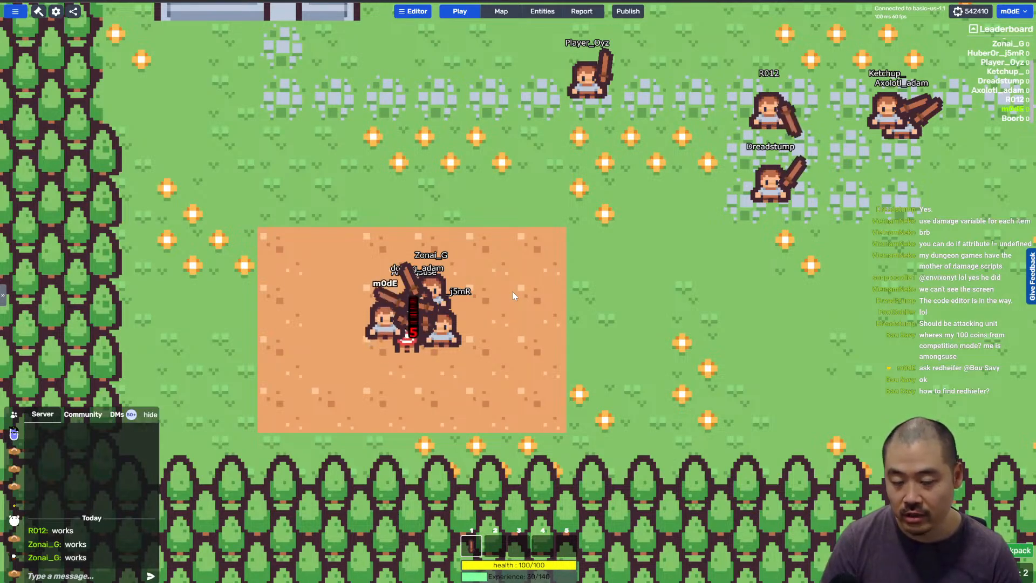
# Step: Circle the target and attack it until the character reaches Level 3
pyautogui.press('a')
pyautogui.press('s')
pyautogui.press('d')
pyautogui.click(509, 293)
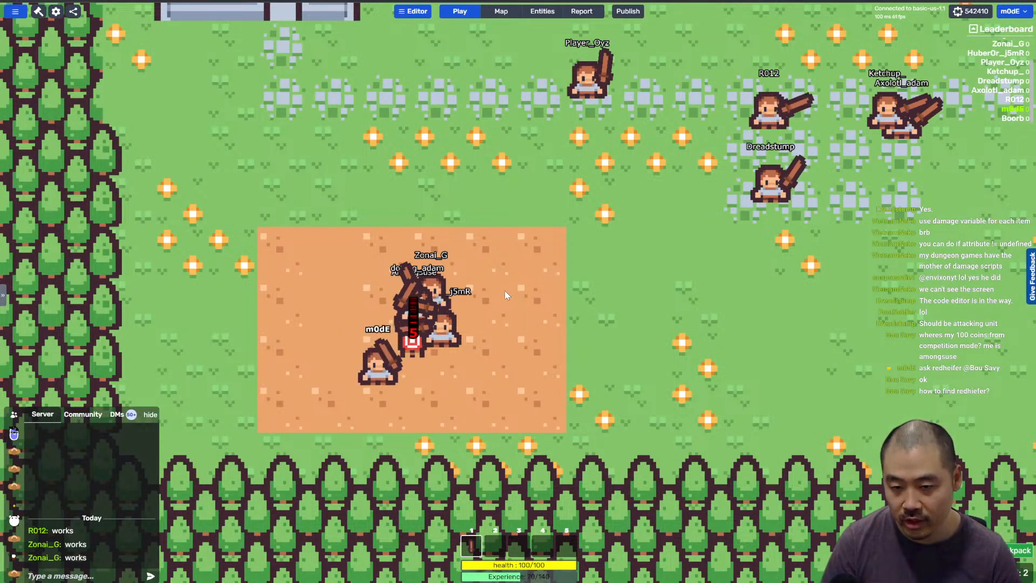
pyautogui.press('w')
pyautogui.click(512, 317)
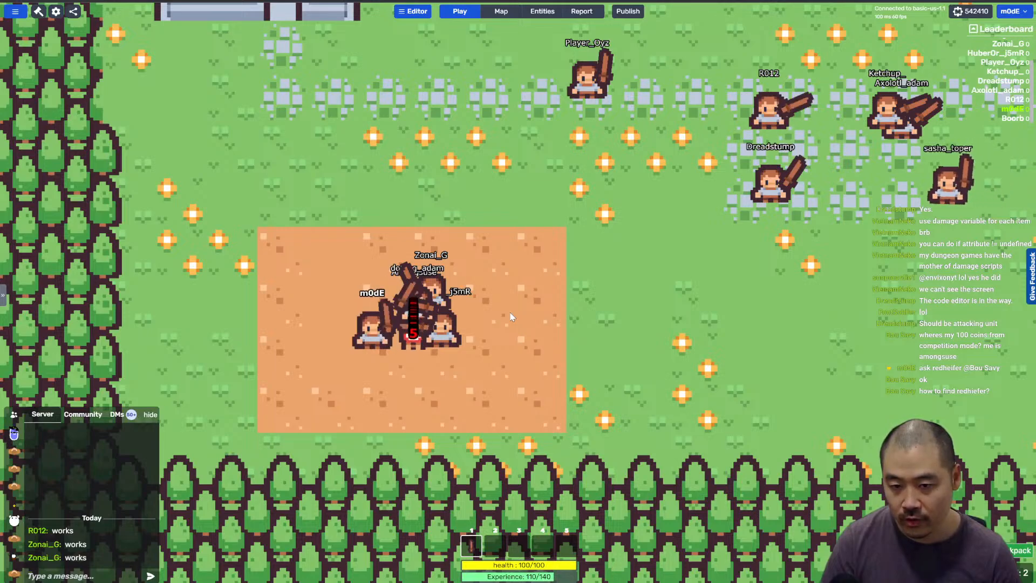
pyautogui.press('s')
pyautogui.click(510, 280)
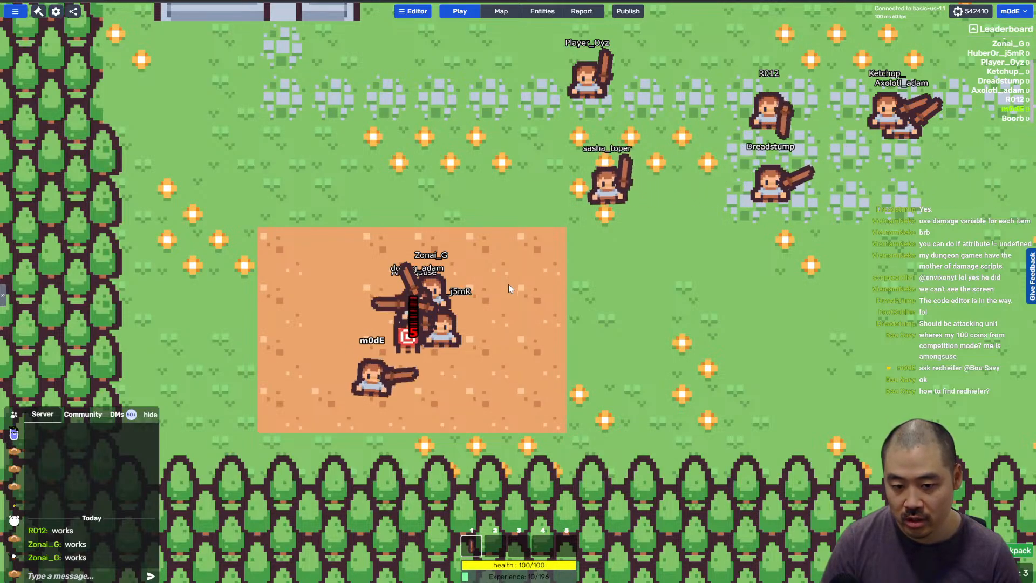
# Step: Attack the target while moving up and down beside it until the character reaches Level 4
pyautogui.press('w')
pyautogui.click(508, 294)
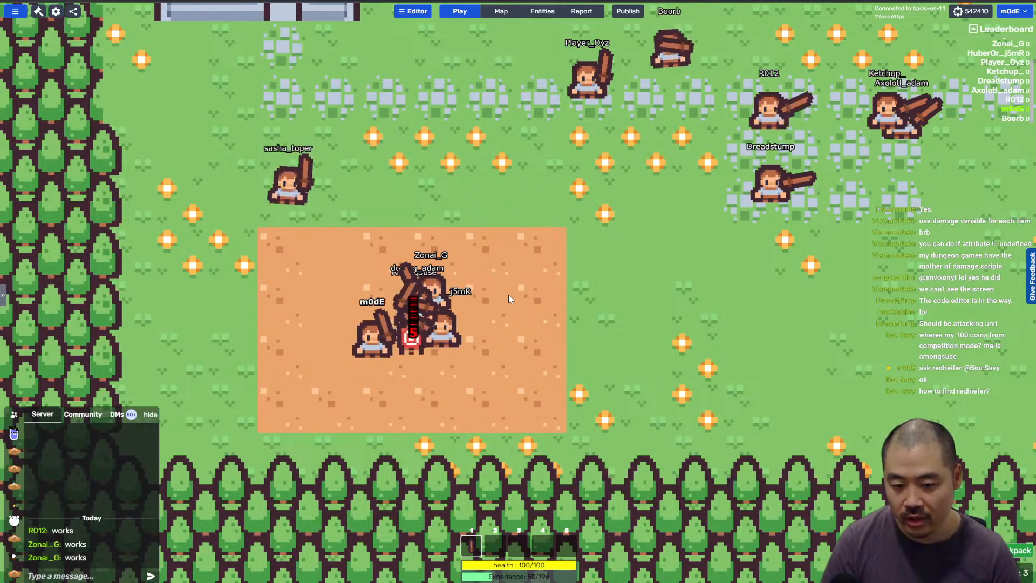
pyautogui.press('w')
pyautogui.click(507, 312)
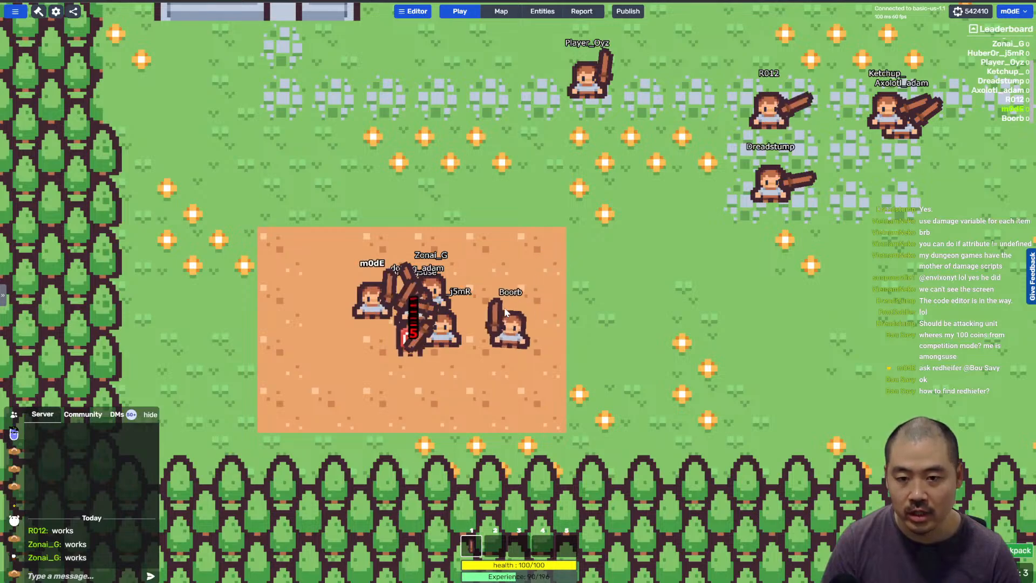
pyautogui.press('s')
pyautogui.click(506, 313)
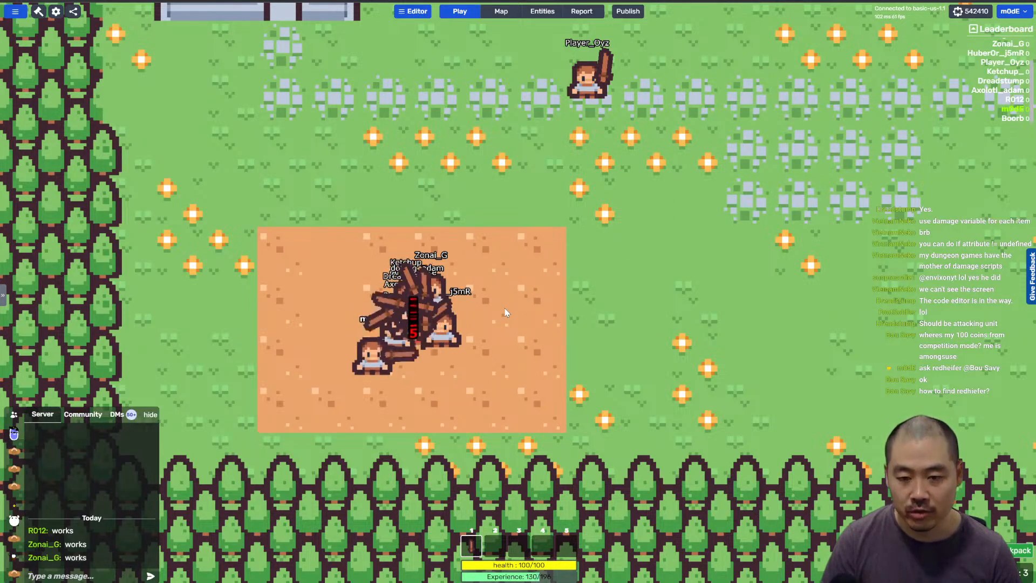
pyautogui.click(506, 313)
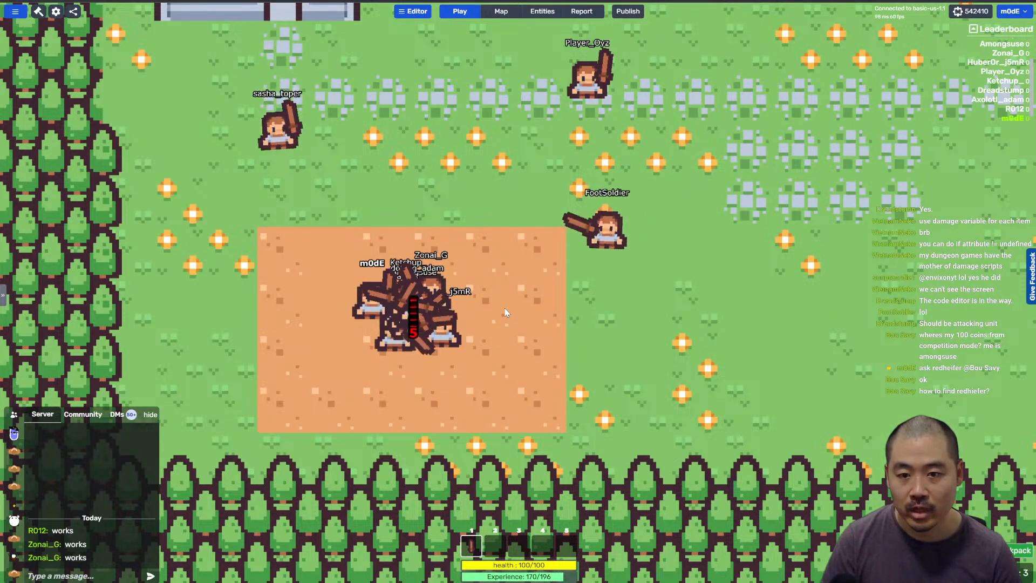
pyautogui.click(506, 312)
# Step: Walk the character from the target up into the red-roofed house's doorway and back out
pyautogui.press('w')
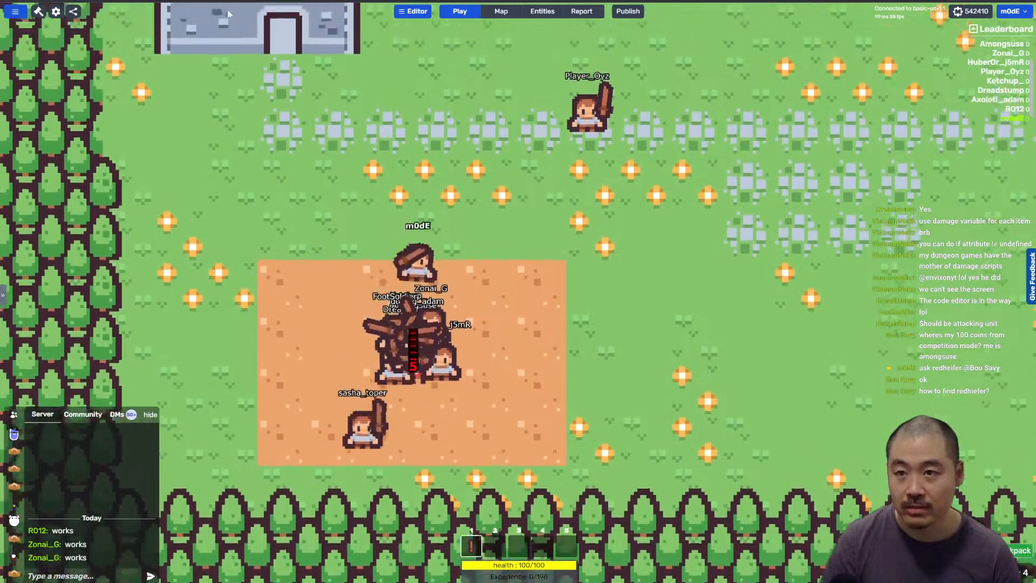
pyautogui.press('w')
pyautogui.press('a')
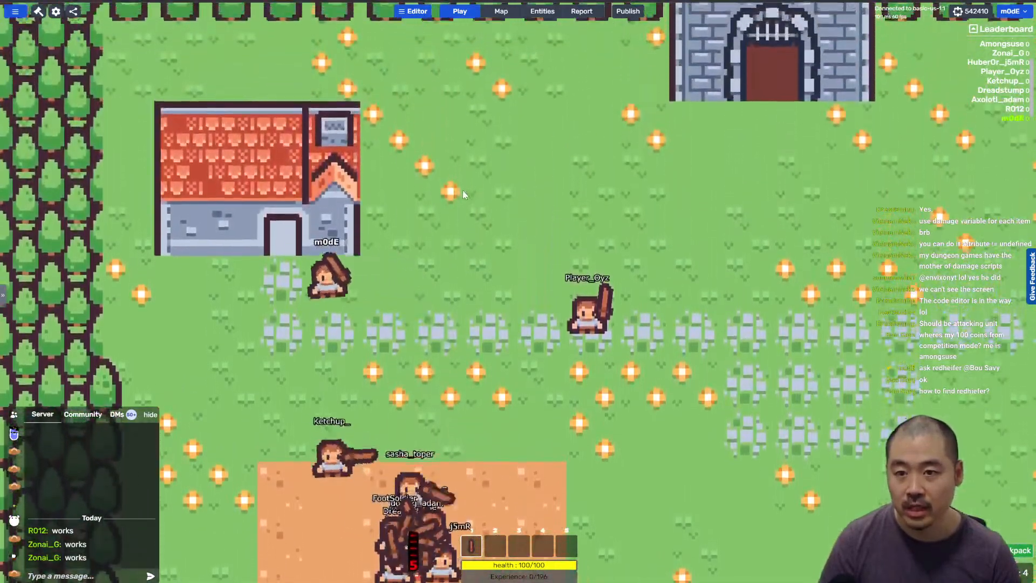
pyautogui.press('s')
pyautogui.press('a')
pyautogui.press('w')
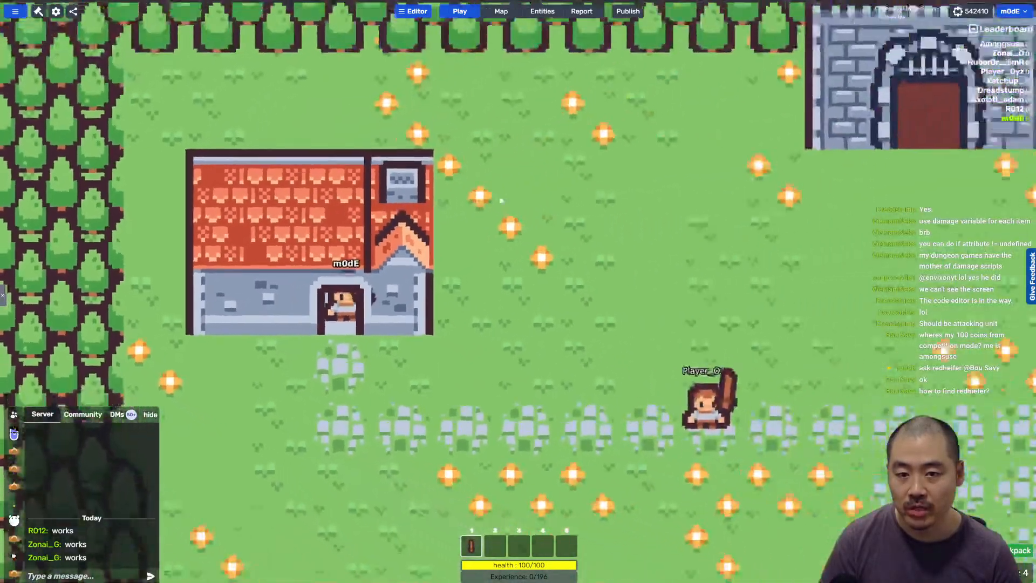
pyautogui.press('s')
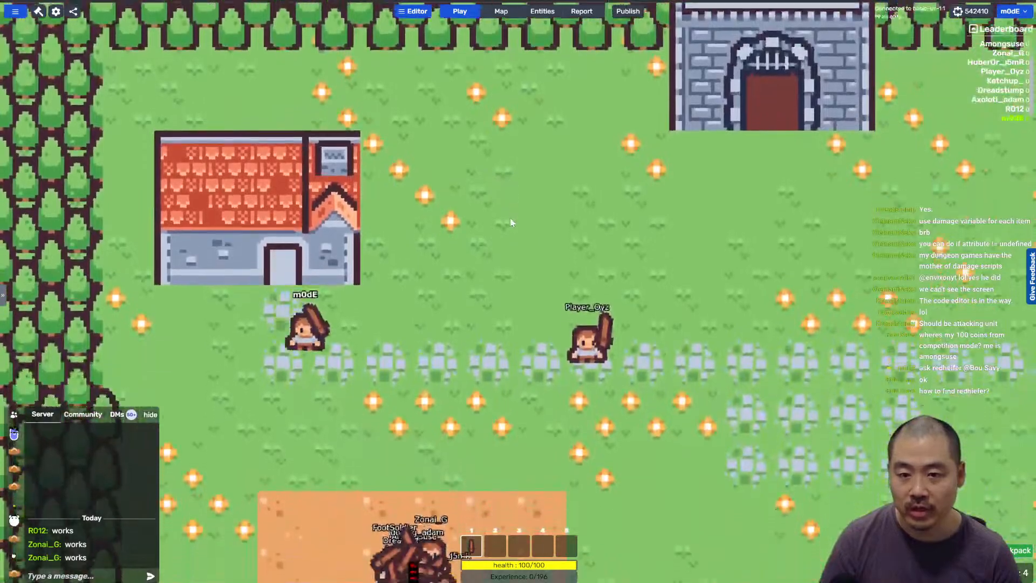
# Step: Walk the character across the grass into the stone castle and back outside through its gate
pyautogui.press('d')
pyautogui.press('w')
pyautogui.press('w')
pyautogui.press('d')
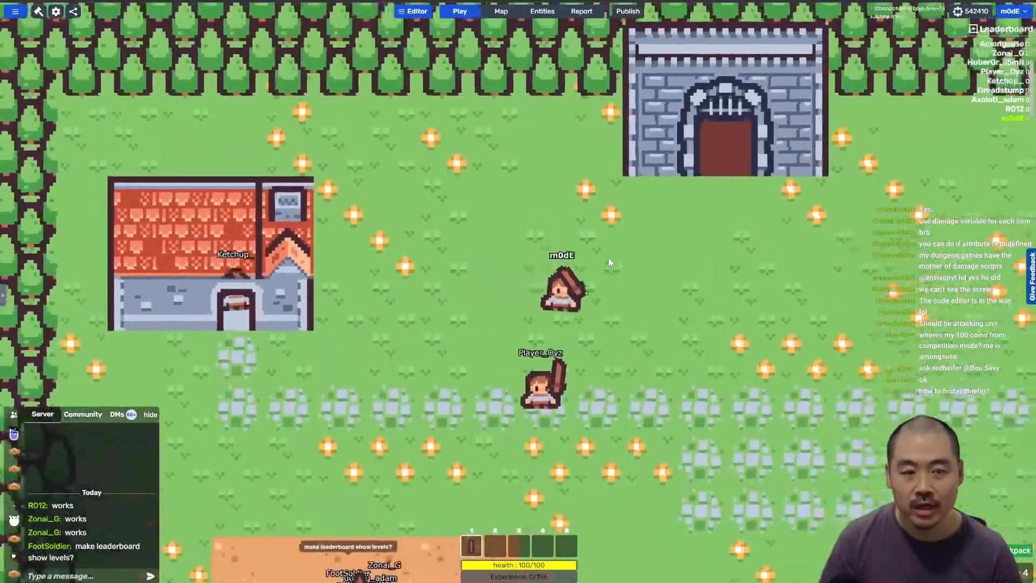
pyautogui.press('w')
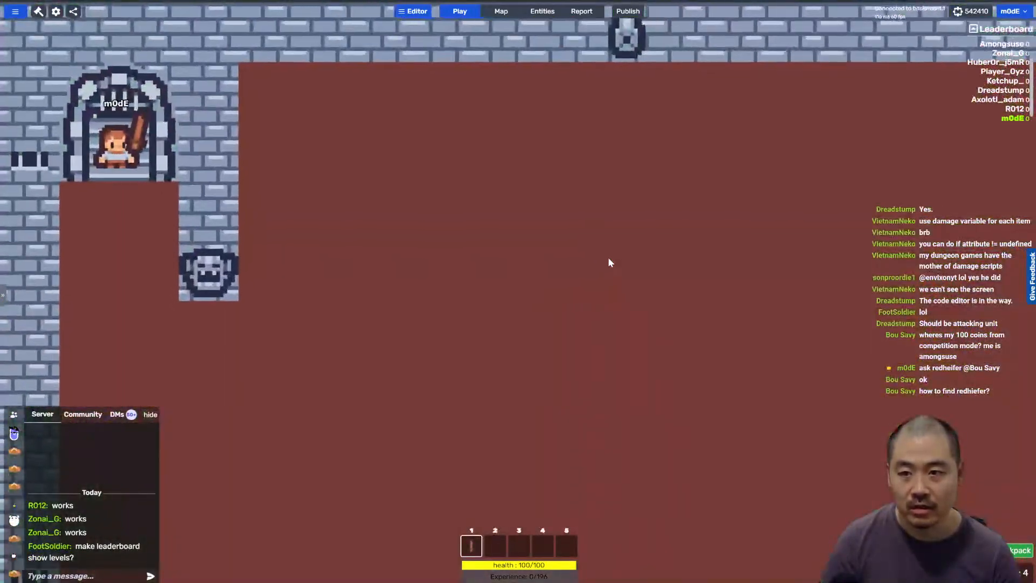
pyautogui.press('s')
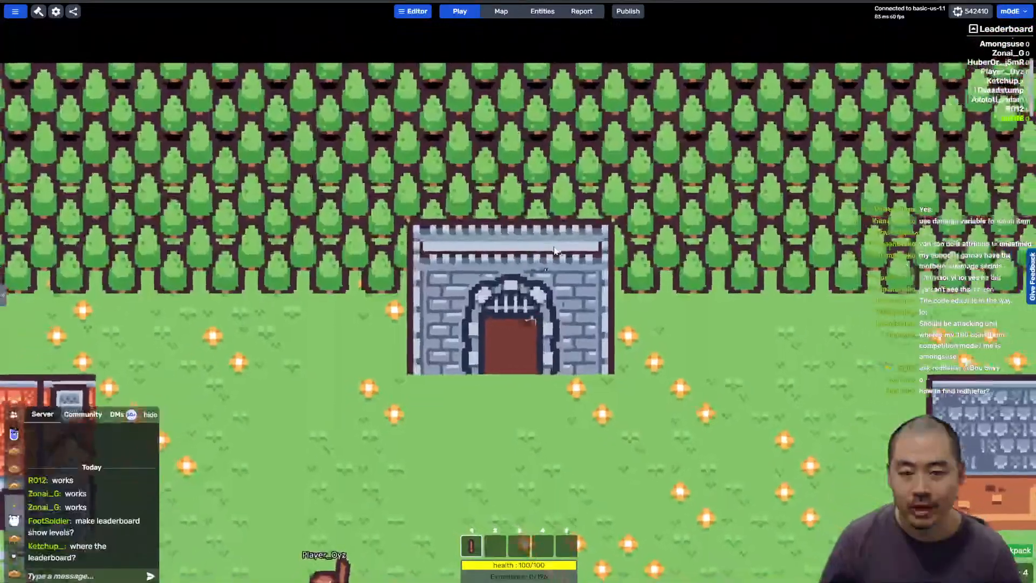
# Step: Walk the character from the castle to the blue-roofed house, enter it and approach the wooden divider
pyautogui.press('s')
pyautogui.press('d')
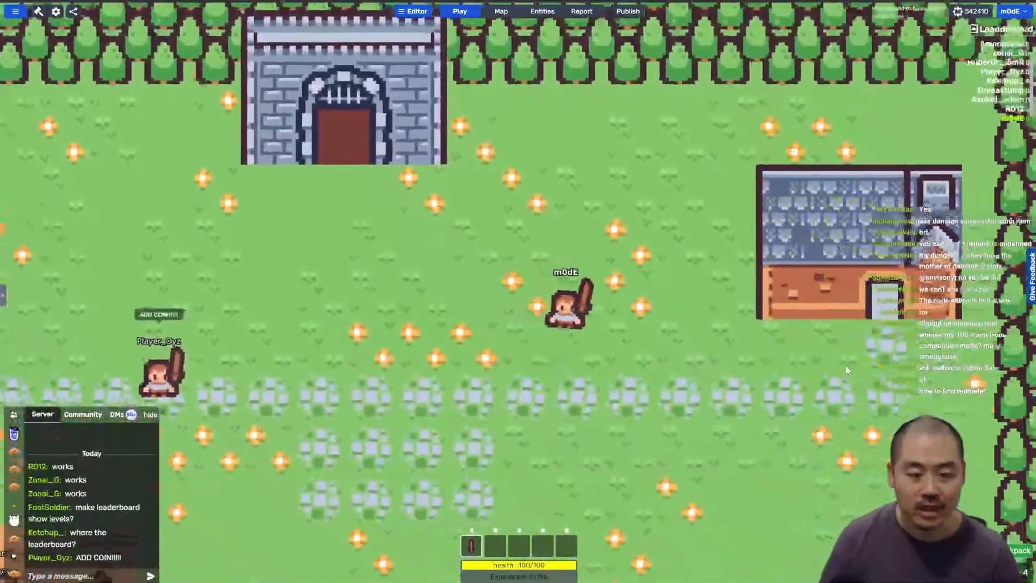
pyautogui.press('s')
pyautogui.press('d')
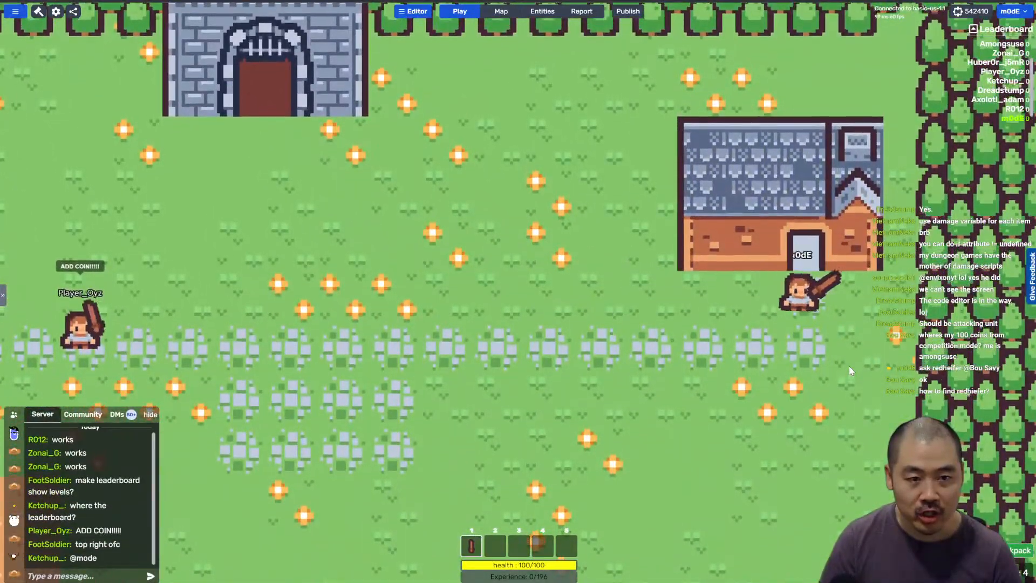
pyautogui.press('w')
pyautogui.press('s')
pyautogui.press('d')
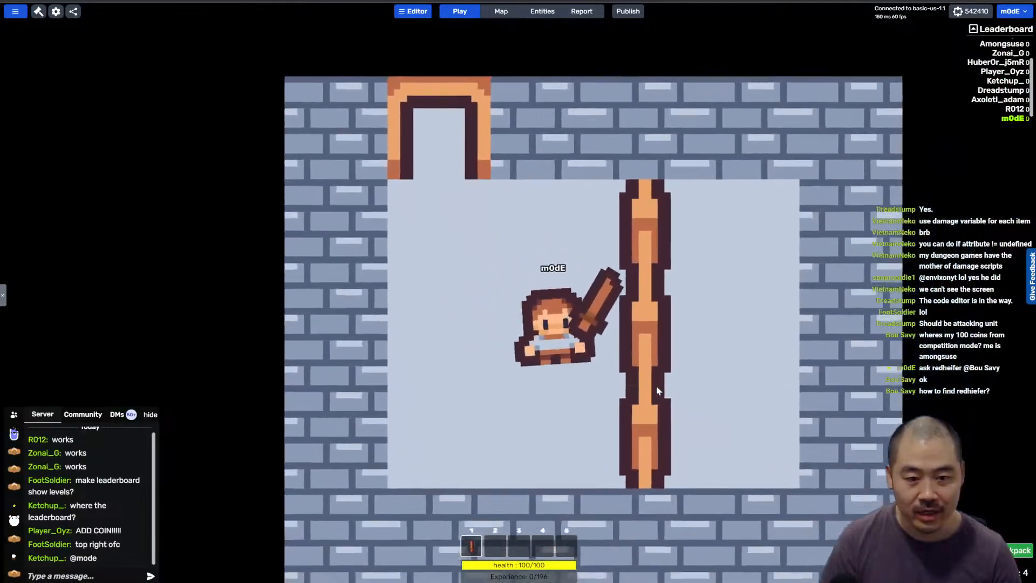
# Step: Walk the character out of the blue-roofed house and down across the grass to the gravestone
pyautogui.press('a')
pyautogui.press('w')
pyautogui.press('d')
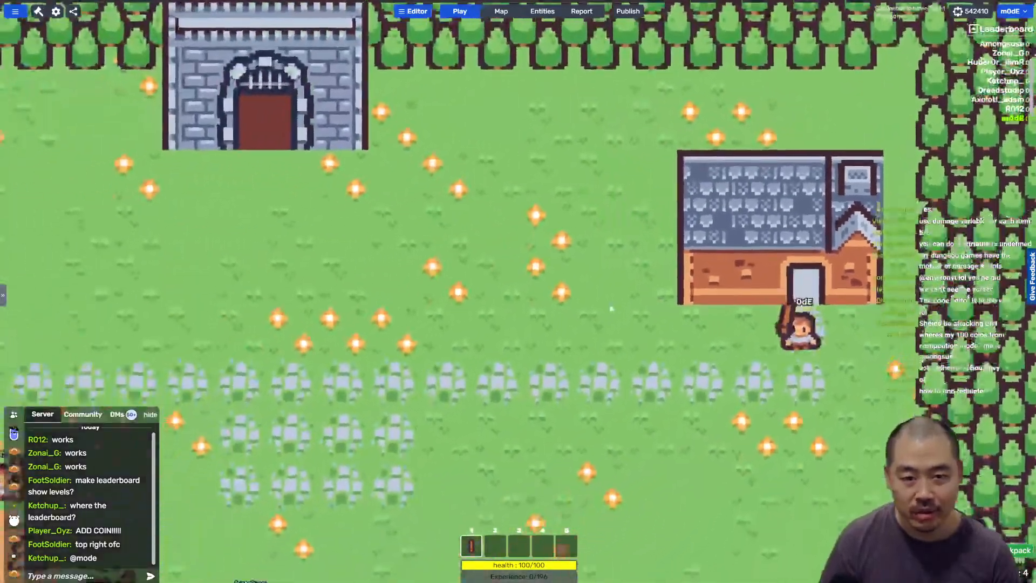
pyautogui.press('s')
pyautogui.press('a')
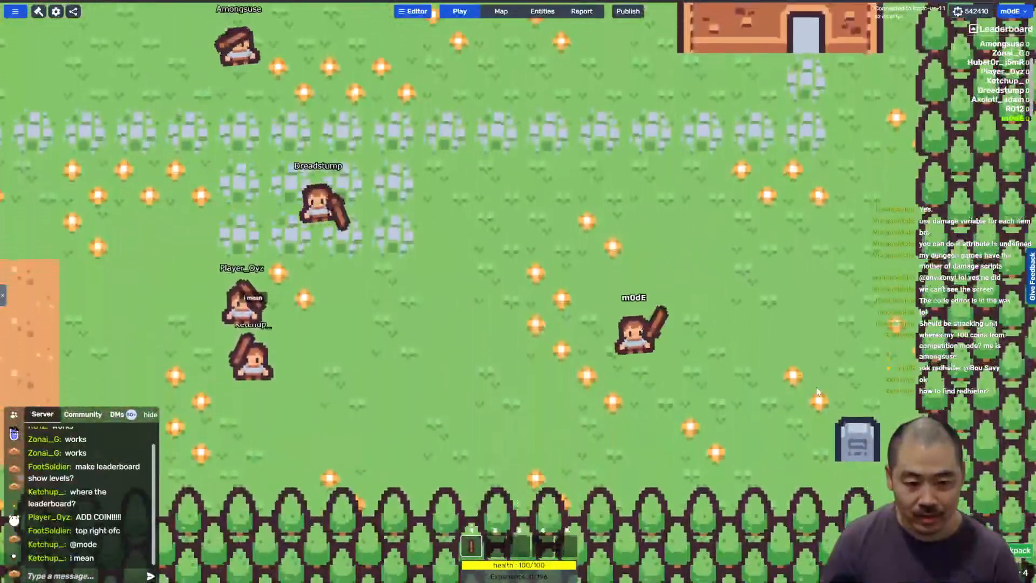
pyautogui.press('s')
pyautogui.press('d')
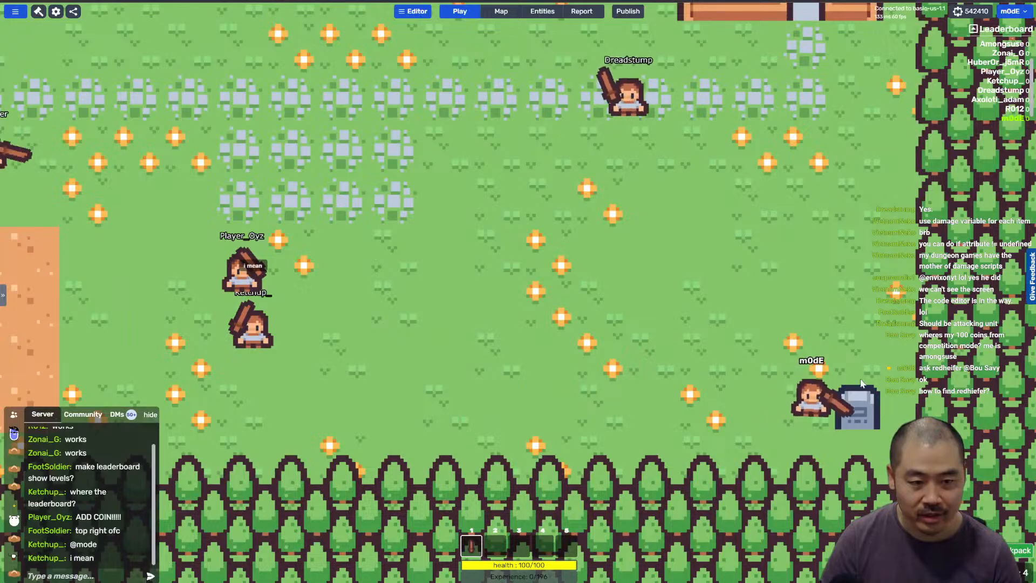
# Step: Walk the character from the gravestone up to the grass between the red-roofed house and the castle
pyautogui.press('a')
pyautogui.press('w')
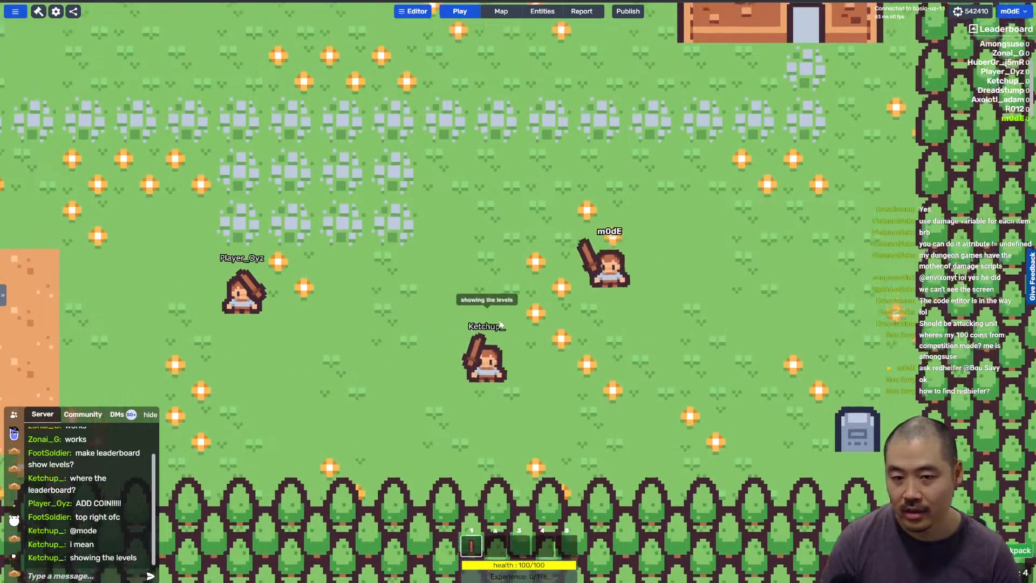
pyautogui.press('w')
pyautogui.press('a')
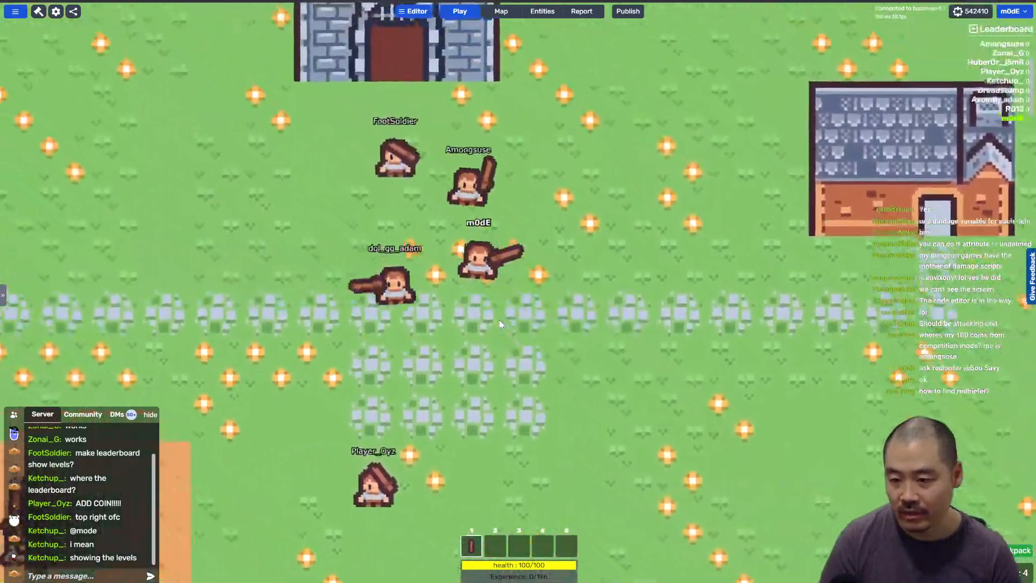
pyautogui.press('w')
pyautogui.press('a')
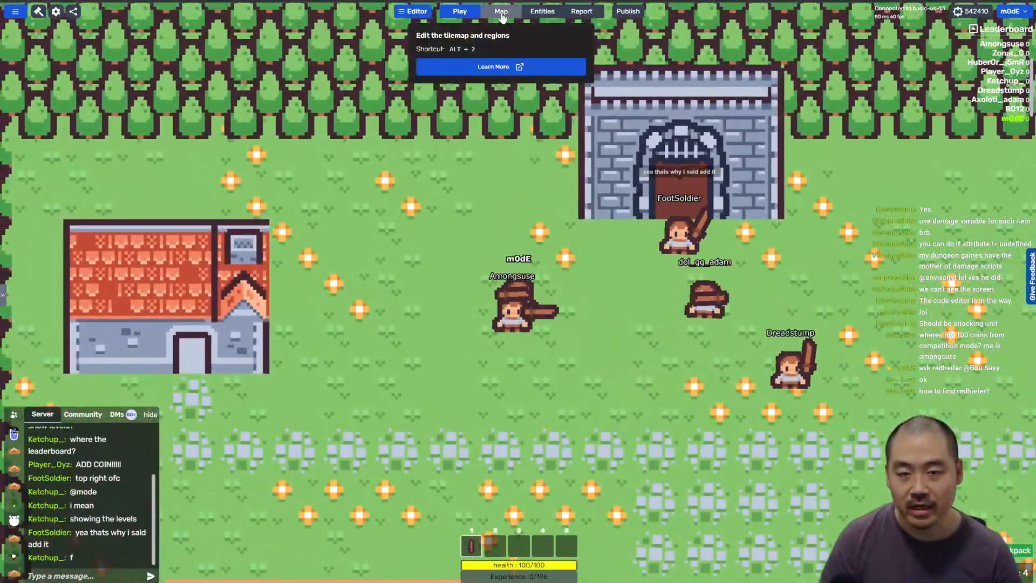
# Step: Open the Target unit's attacked script and add an if / else / then action to it
pyautogui.click(501, 15)
pyautogui.click(543, 12)
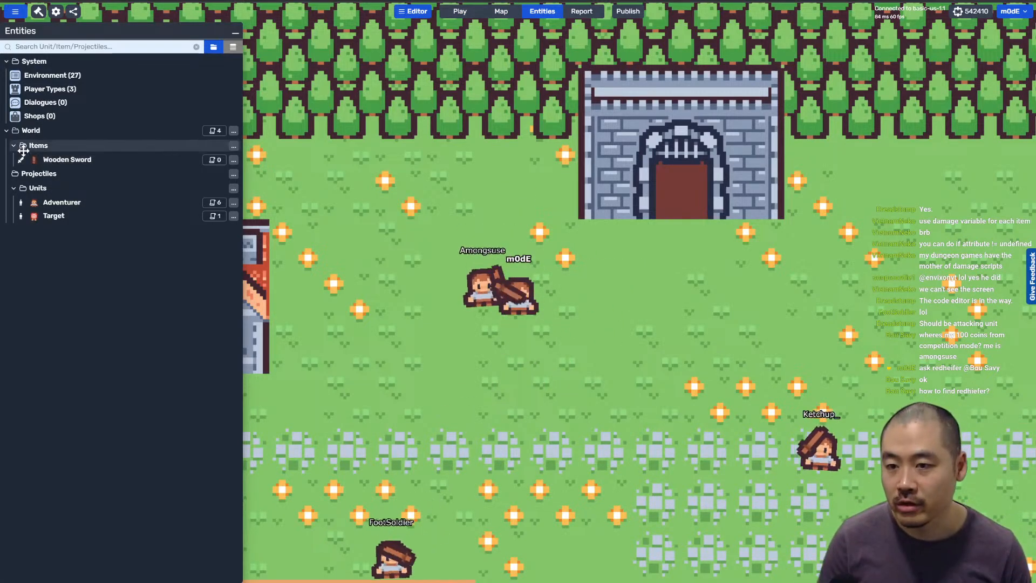
pyautogui.click(214, 216)
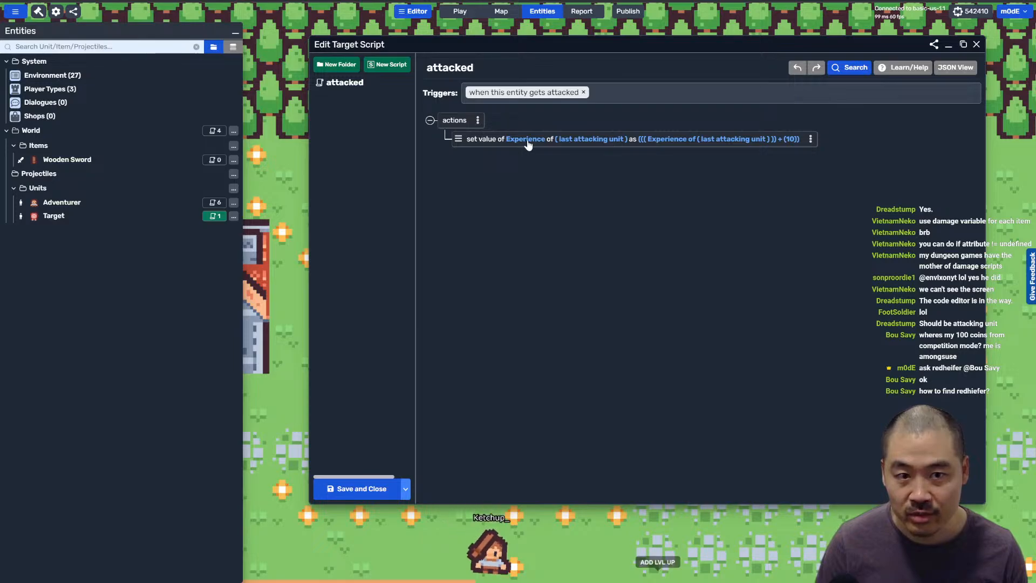
pyautogui.click(477, 121)
pyautogui.click(502, 123)
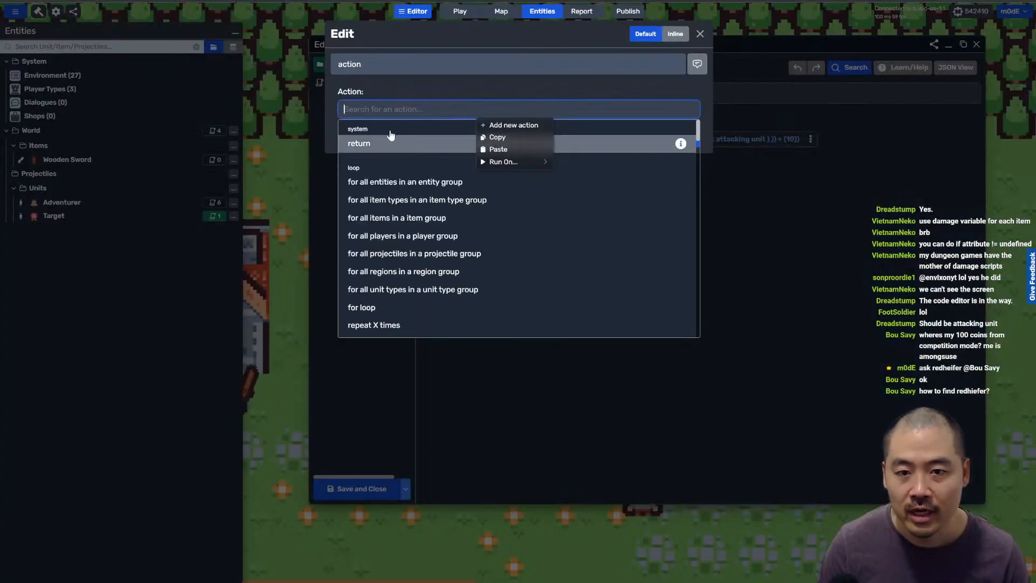
pyautogui.write('if')
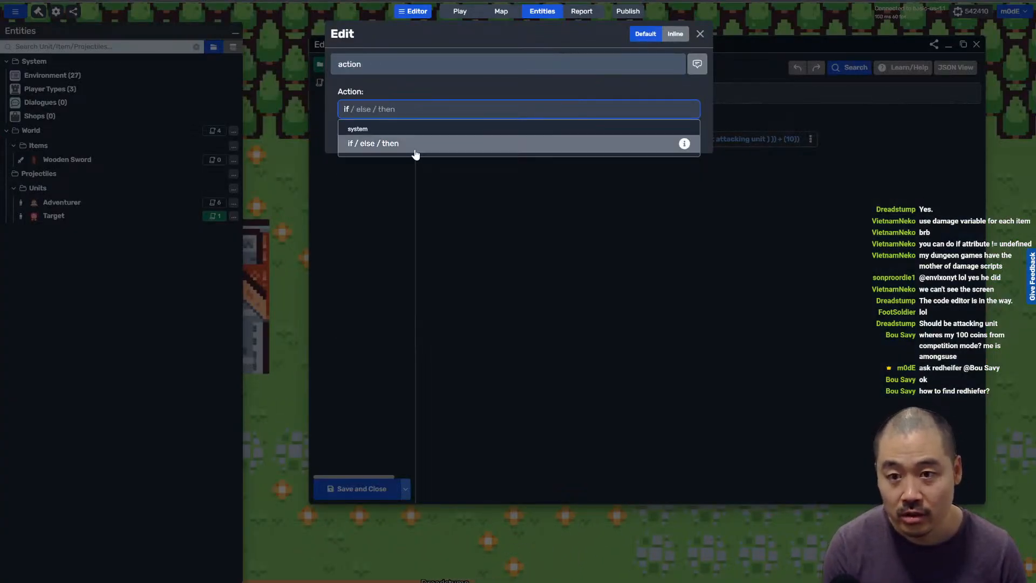
pyautogui.click(417, 144)
# Step: Make the condition a Number Comparison whose first operand is the player attribute value of Level
pyautogui.click(390, 142)
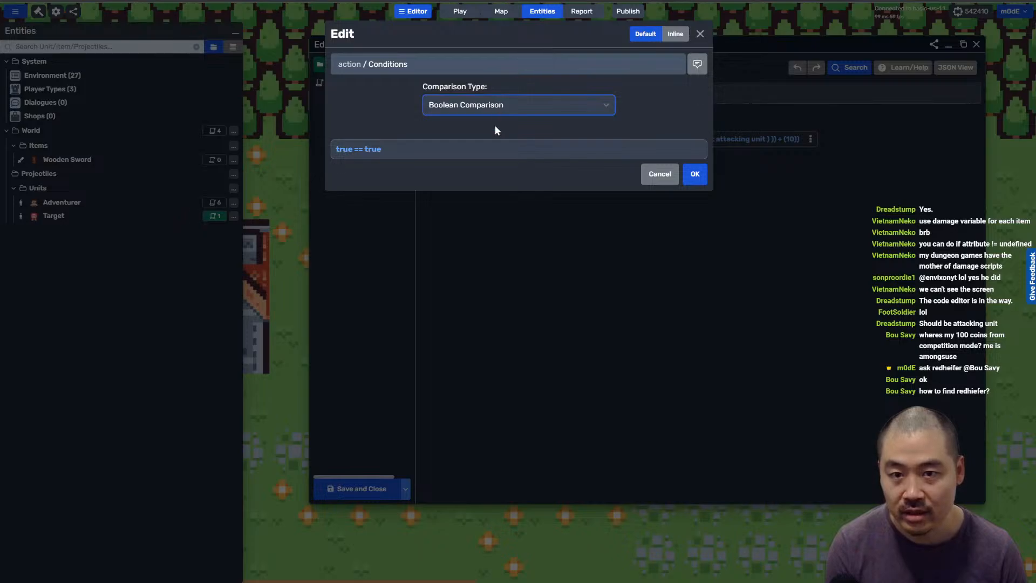
pyautogui.press('Down')
pyautogui.click(337, 150)
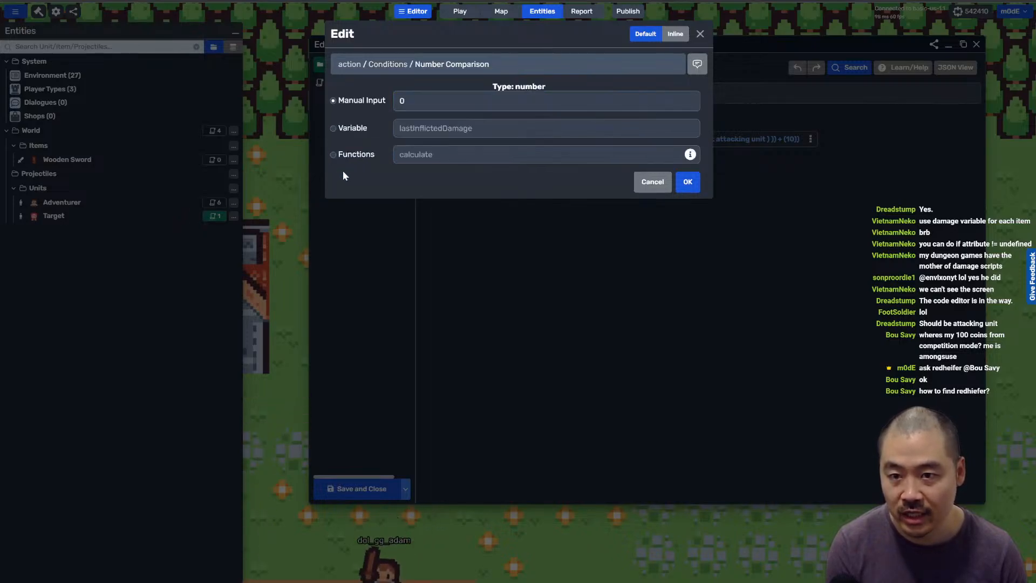
pyautogui.click(353, 155)
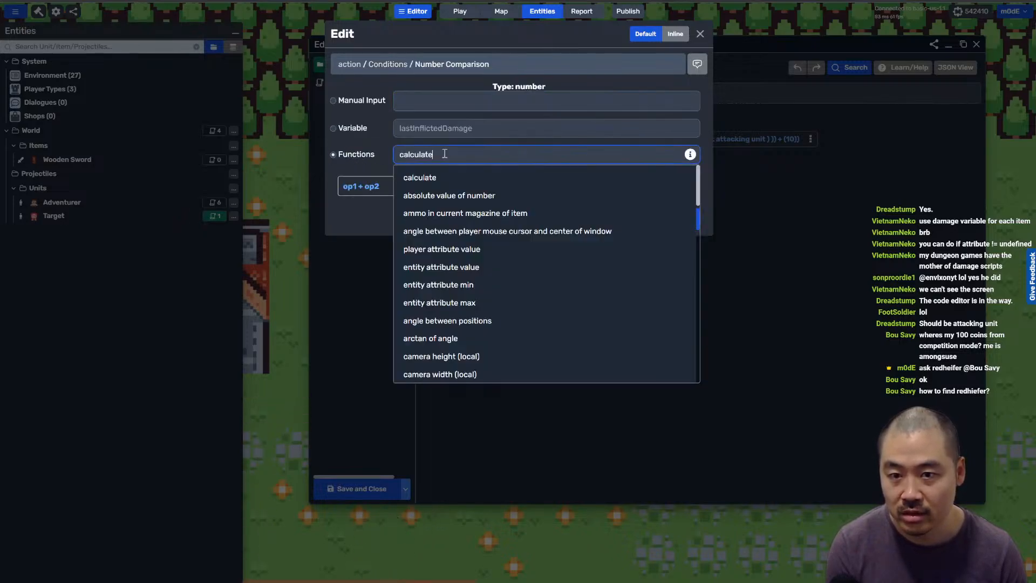
pyautogui.click(464, 276)
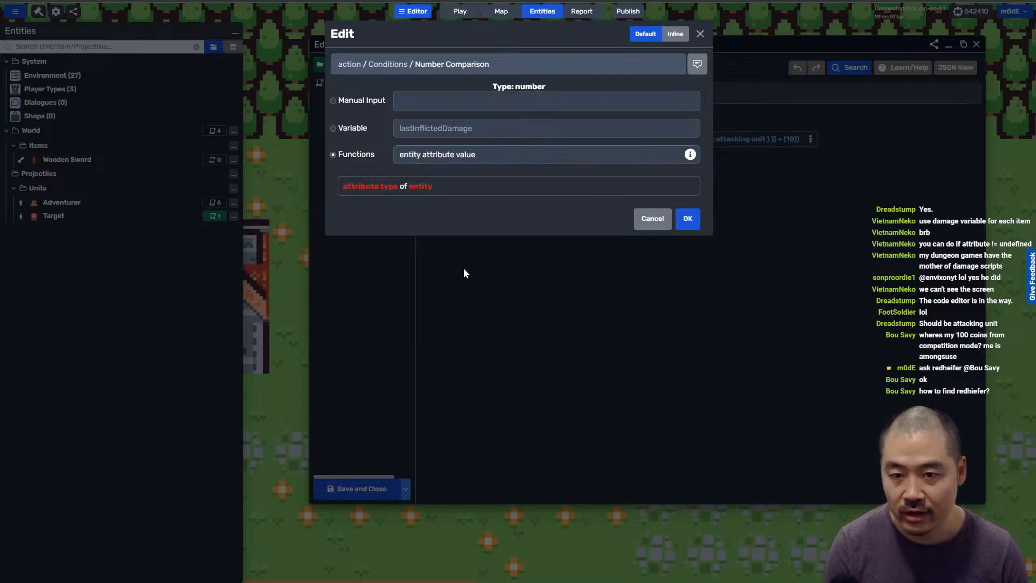
pyautogui.click(426, 155)
pyautogui.write('player')
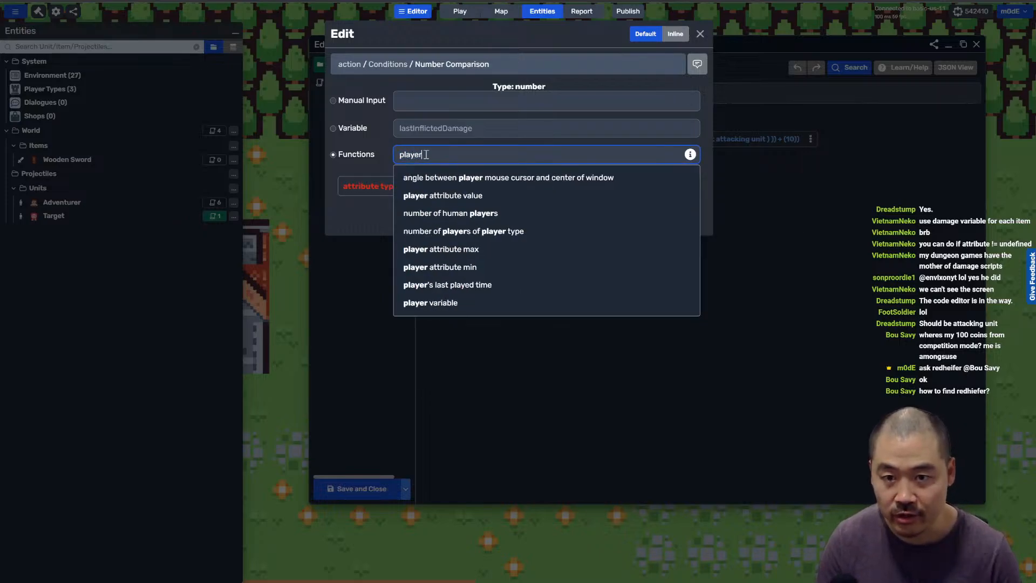
pyautogui.click(416, 195)
pyautogui.click(384, 186)
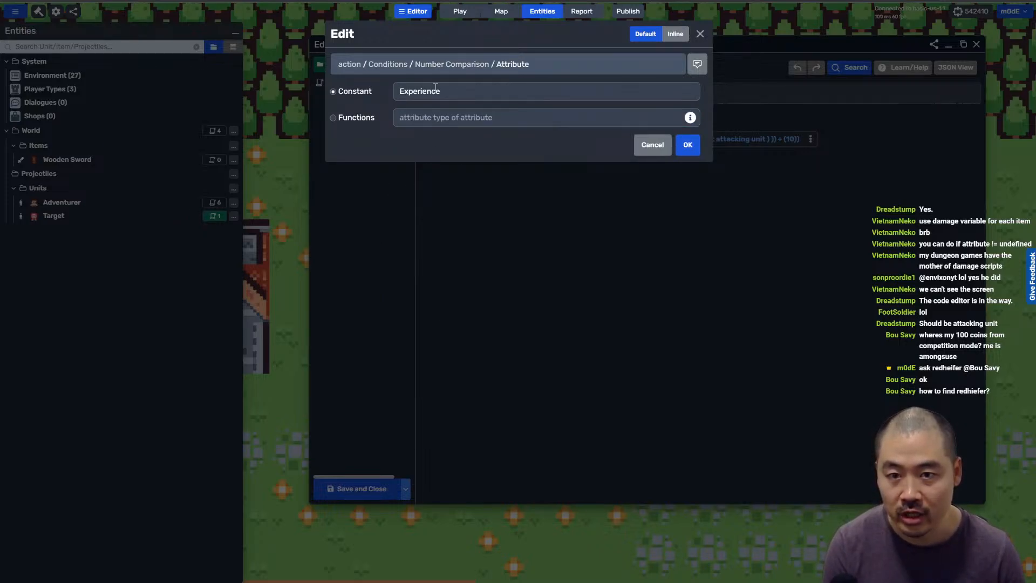
pyautogui.click(435, 91)
pyautogui.click(432, 128)
# Step: Read the Level from the owner of the last attacking unit and compare it with 1
pyautogui.click(387, 186)
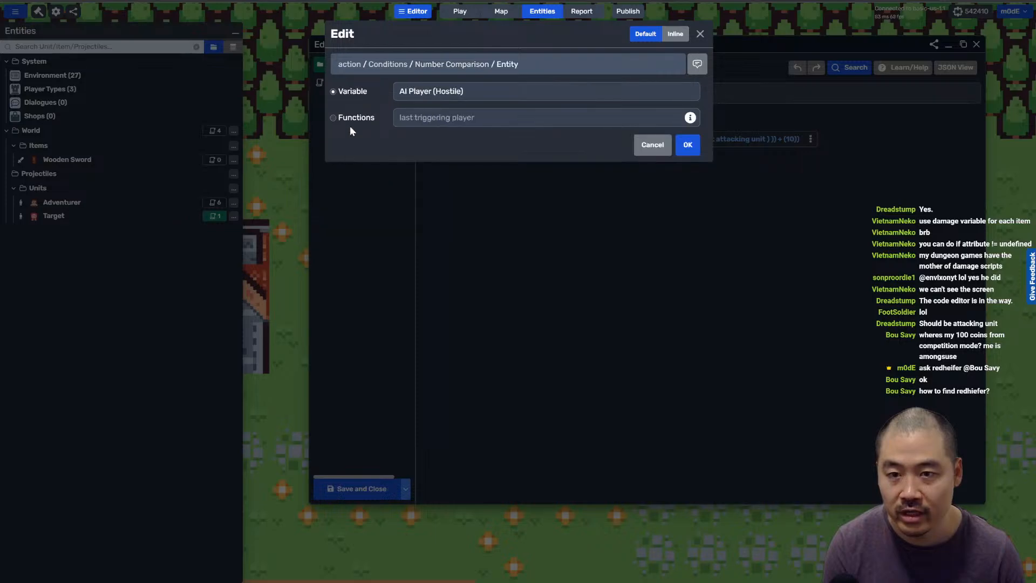
pyautogui.click(426, 117)
pyautogui.click(485, 246)
pyautogui.click(487, 244)
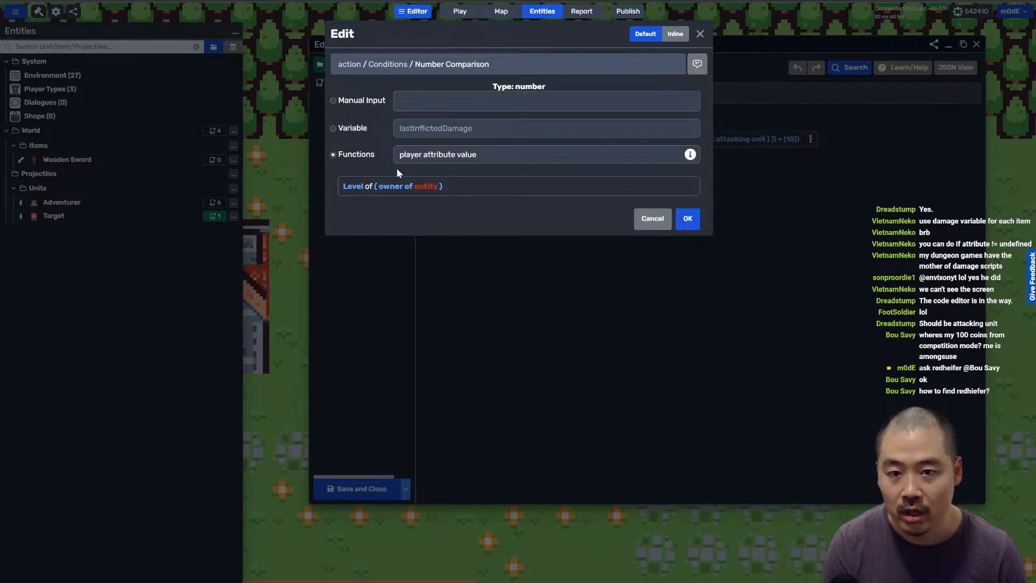
pyautogui.click(423, 180)
pyautogui.click(384, 146)
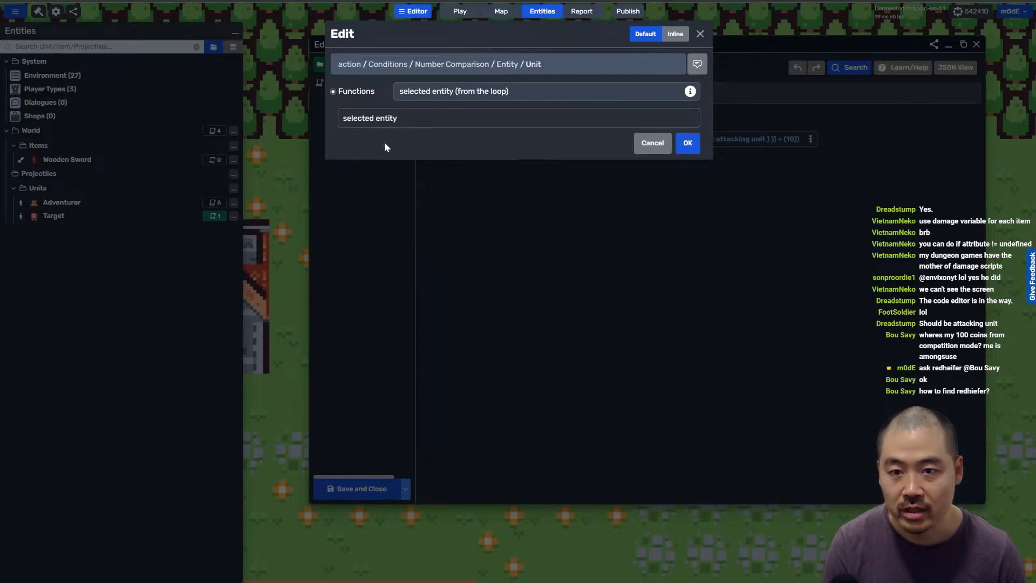
pyautogui.click(456, 91)
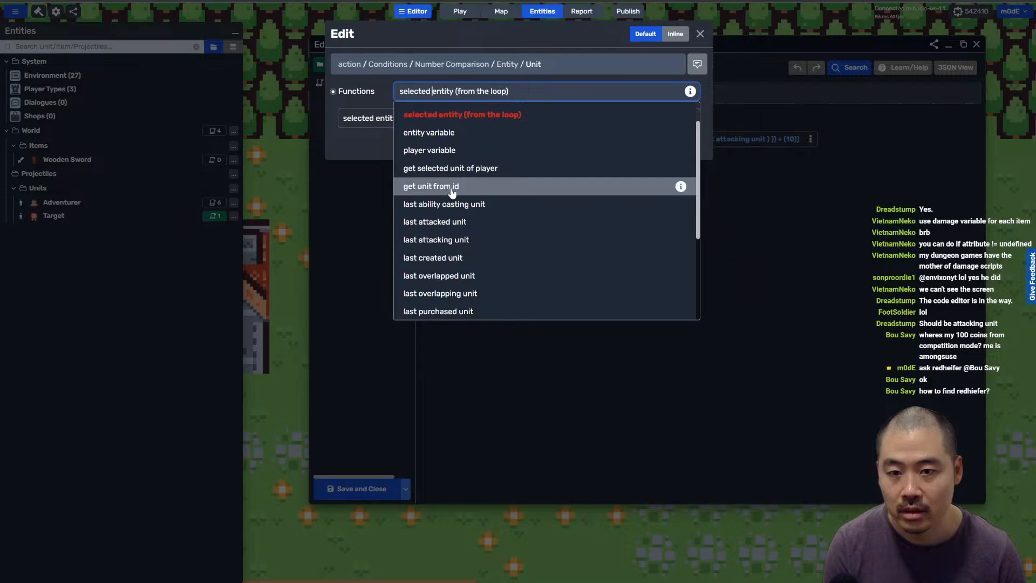
pyautogui.click(460, 240)
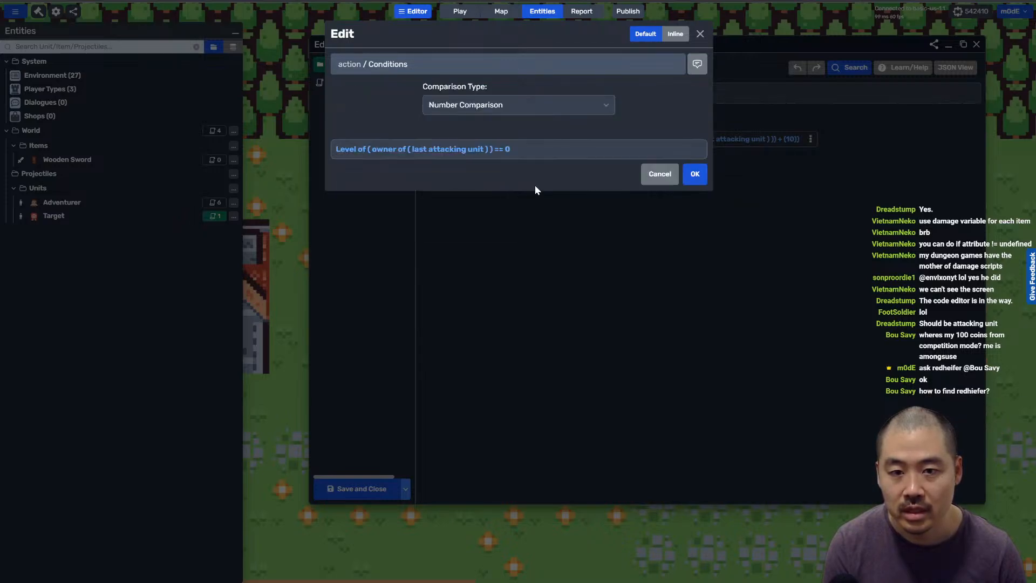
pyautogui.click(507, 151)
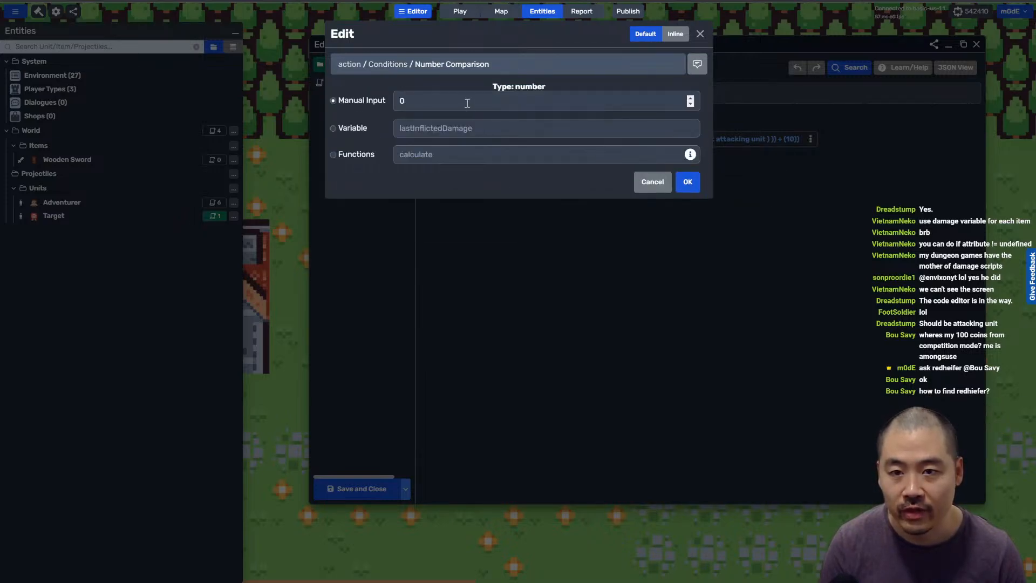
pyautogui.write('1')
pyautogui.press('Return')
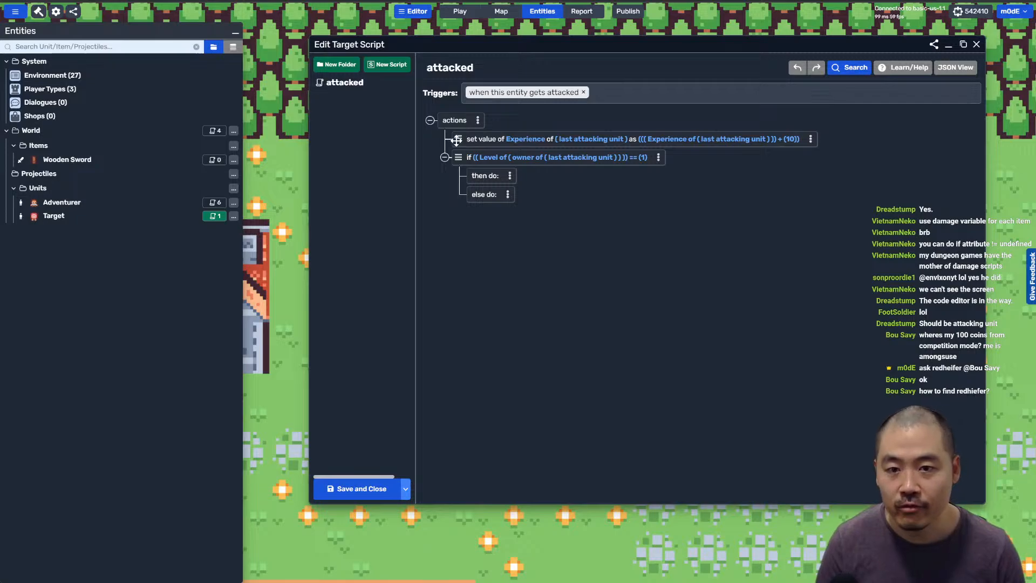
# Step: Move the action that sets Experience into the condition's then do branch and save the Target script
pyautogui.moveTo(456, 141); pyautogui.dragTo(487, 175)
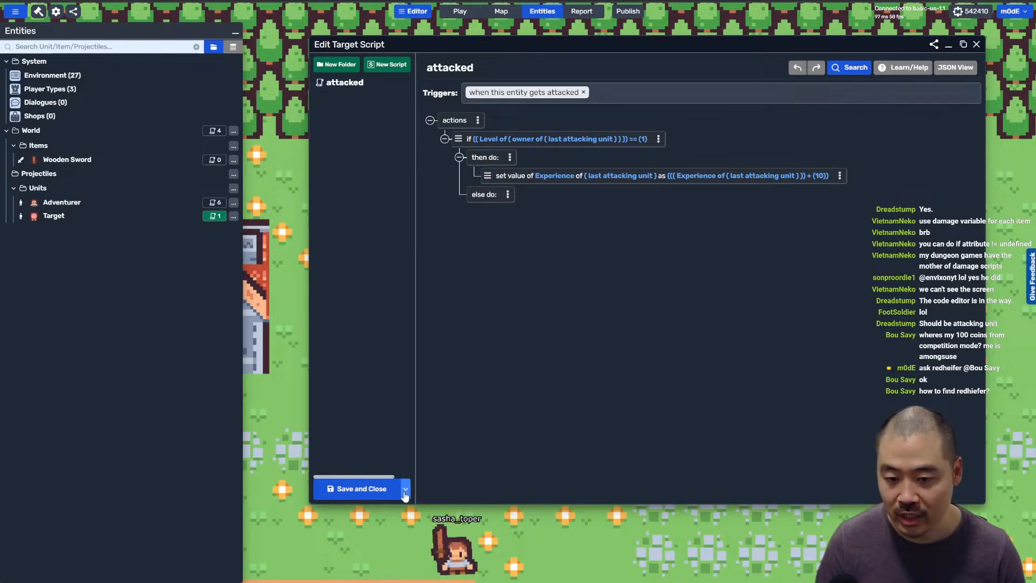
pyautogui.click(360, 488)
# Step: Return to play mode and walk the character toward the target's dirt patch, then back up near the castle
pyautogui.click(459, 11)
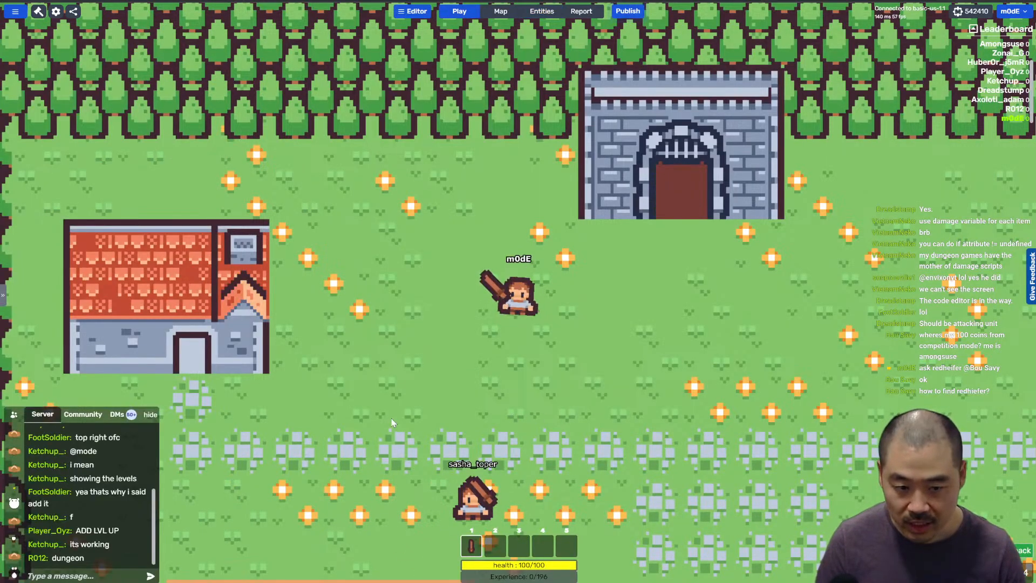
pyautogui.press('a')
pyautogui.press('s')
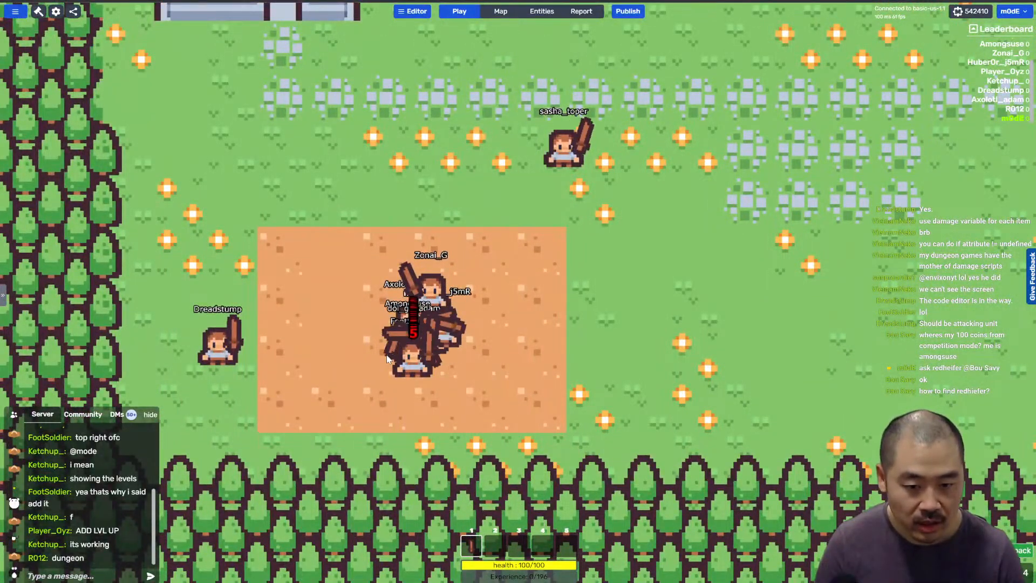
pyautogui.press('w')
pyautogui.press('d')
pyautogui.press('w')
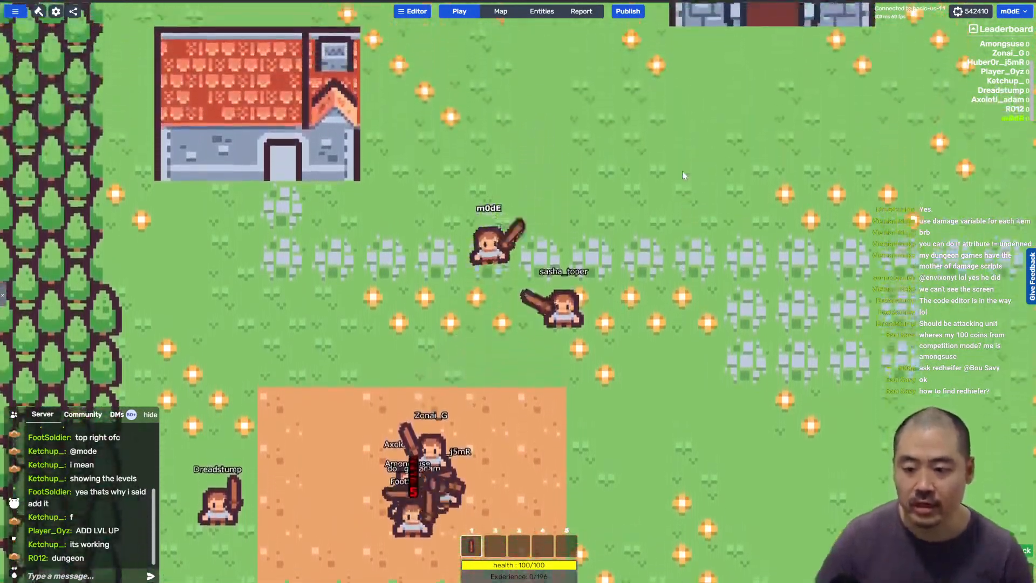
pyautogui.press('d')
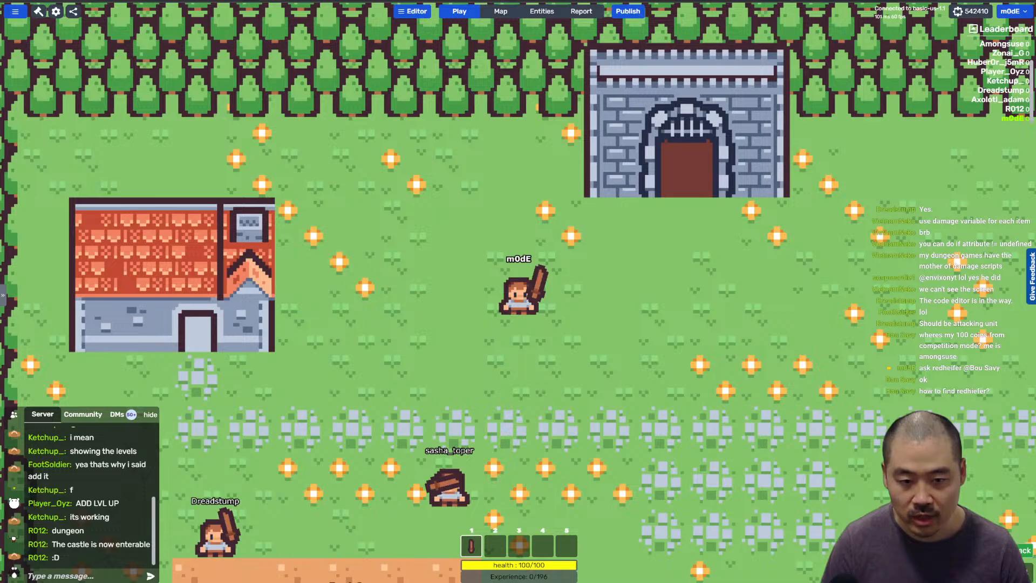
# Step: Switch to Aseprite and examine the character and monster sprites in the Sprite-0002 sheet
pyautogui.hotkey('alt', 'Tab')
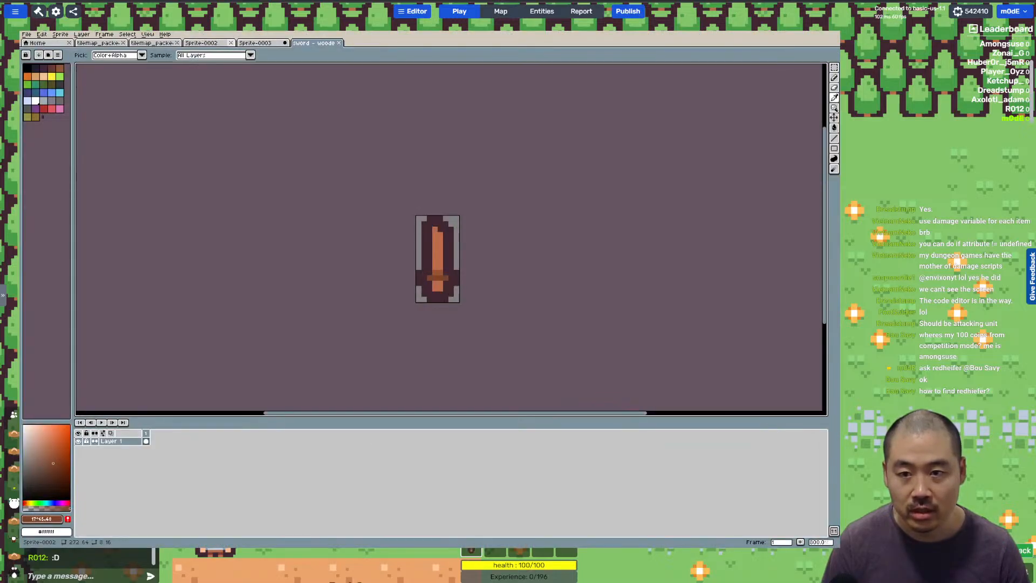
pyautogui.hotkey('ctrl', 'shift', 'Tab')
pyautogui.hotkey('ctrl', 'shift', 'Tab')
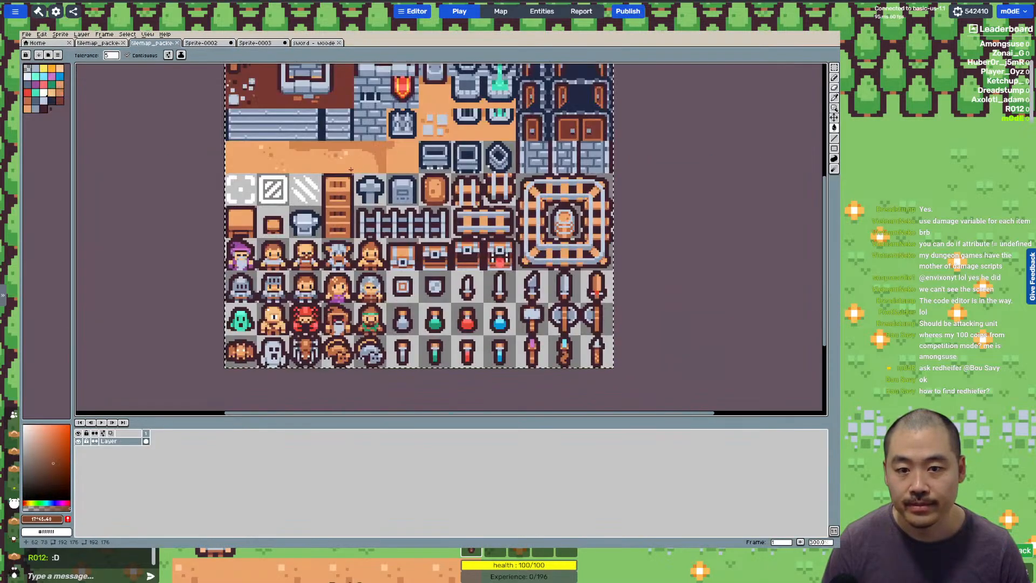
pyautogui.scroll(2, 295, 238)
pyautogui.hscroll(-3, 295, 238)
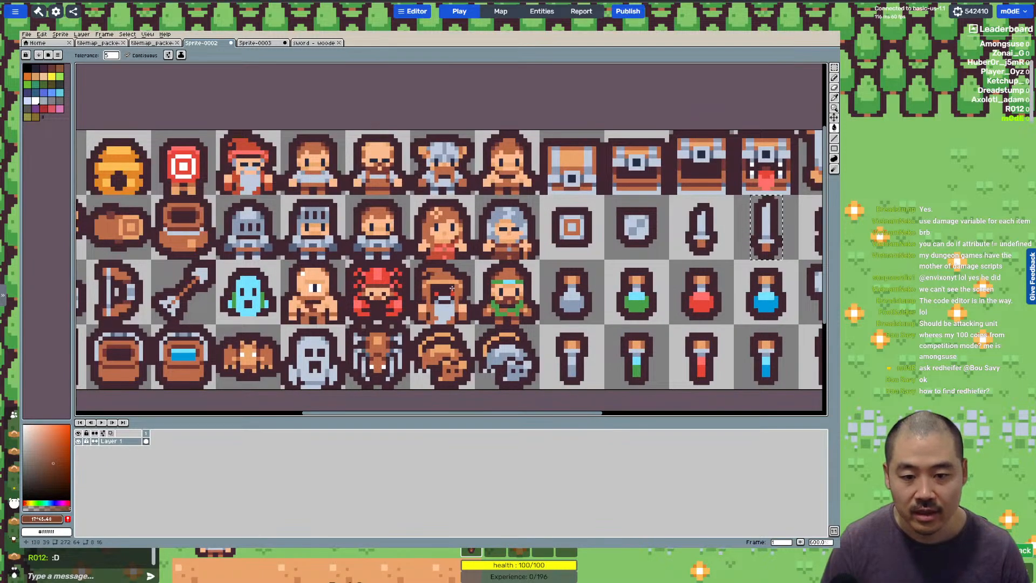
pyautogui.moveTo(237, 326); pyautogui.dragTo(258, 286, button='middle')
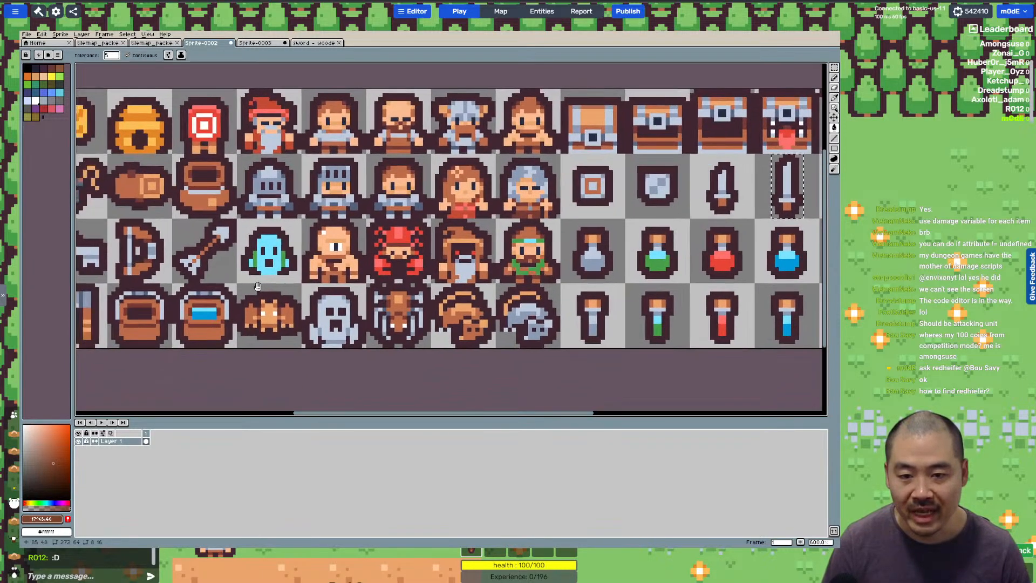
# Step: Select the grey rat sprite in the sheet's bottom row with a rectangular marquee
pyautogui.press('m')
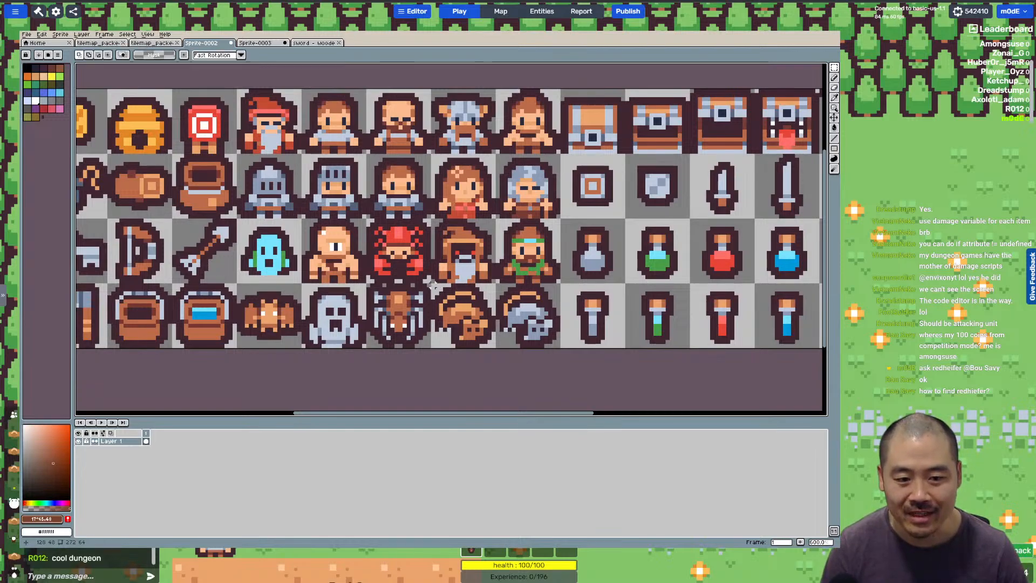
pyautogui.moveTo(522, 337); pyautogui.dragTo(558, 358)
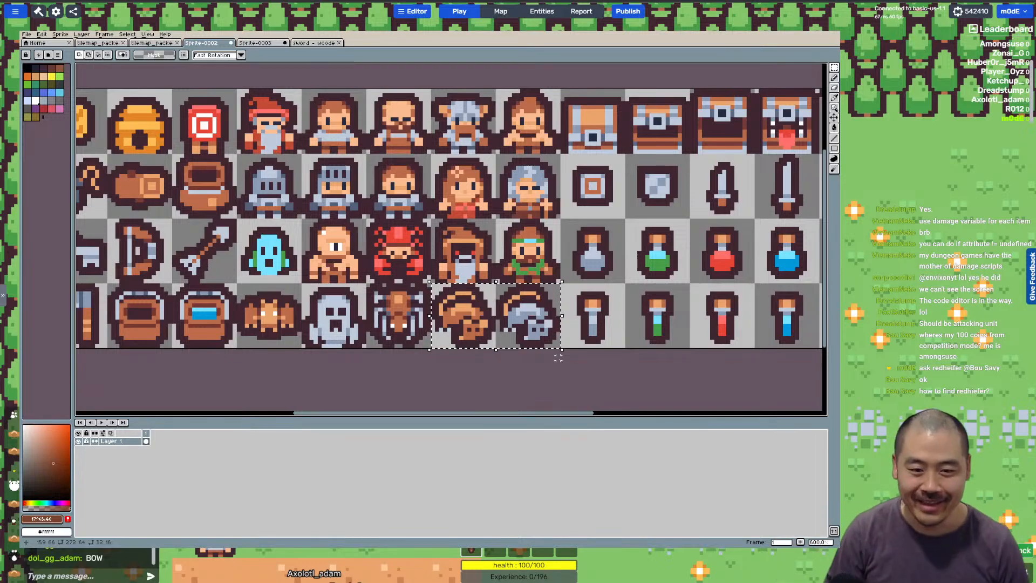
pyautogui.click(466, 296)
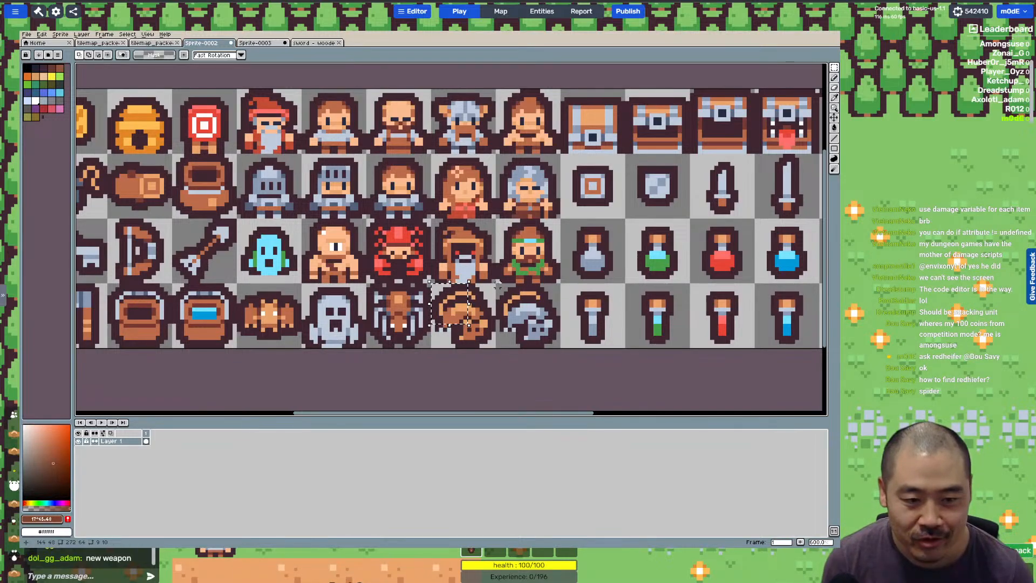
pyautogui.moveTo(495, 281); pyautogui.dragTo(563, 350)
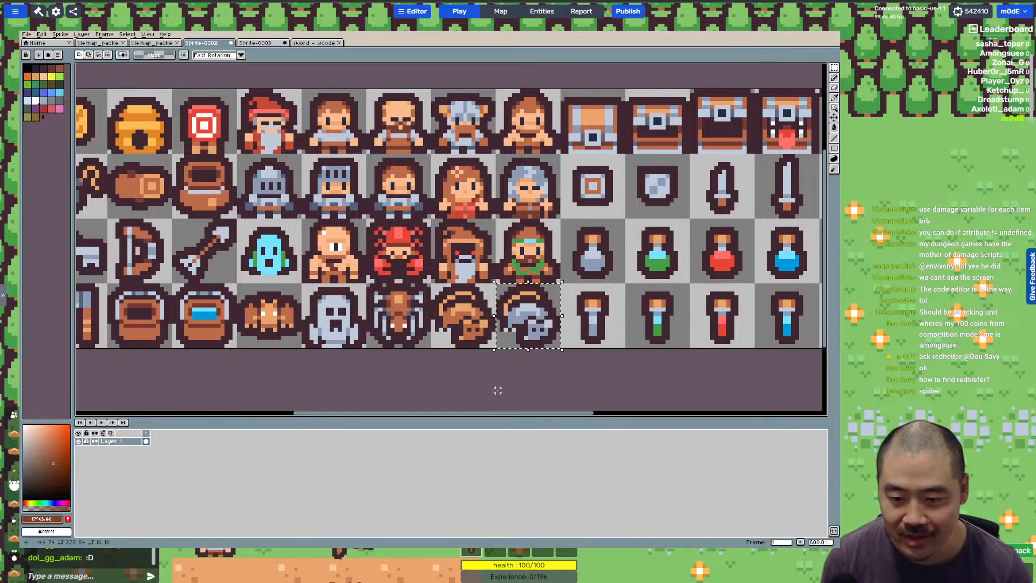
# Step: Copy the grey rat into a new 16 × 16 sprite and save it as rat.png
pyautogui.hotkey('ctrl', 'c')
pyautogui.hotkey('ctrl', 'n')
pyautogui.press('Return')
pyautogui.hotkey('ctrl', 'v')
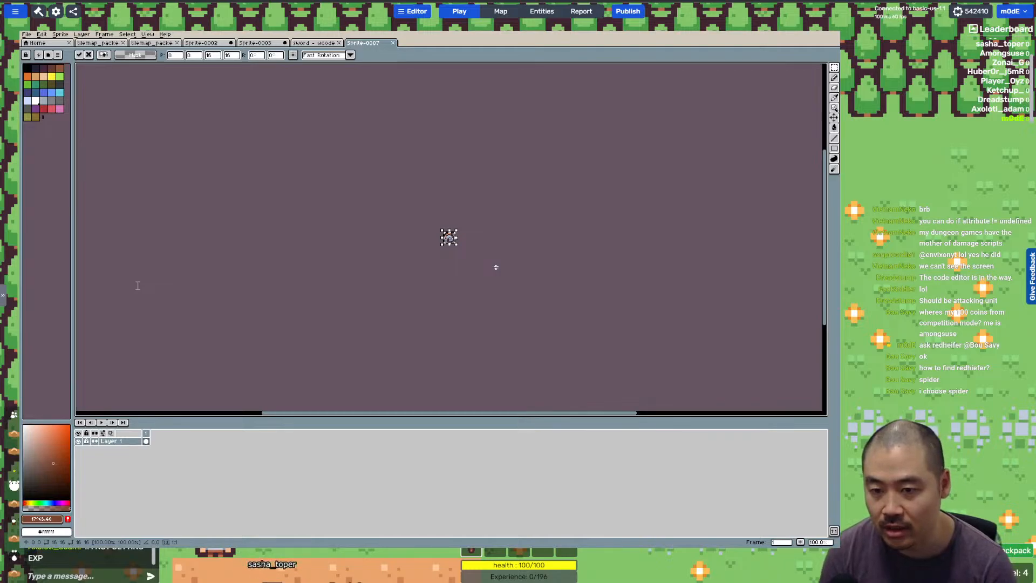
pyautogui.press('Return')
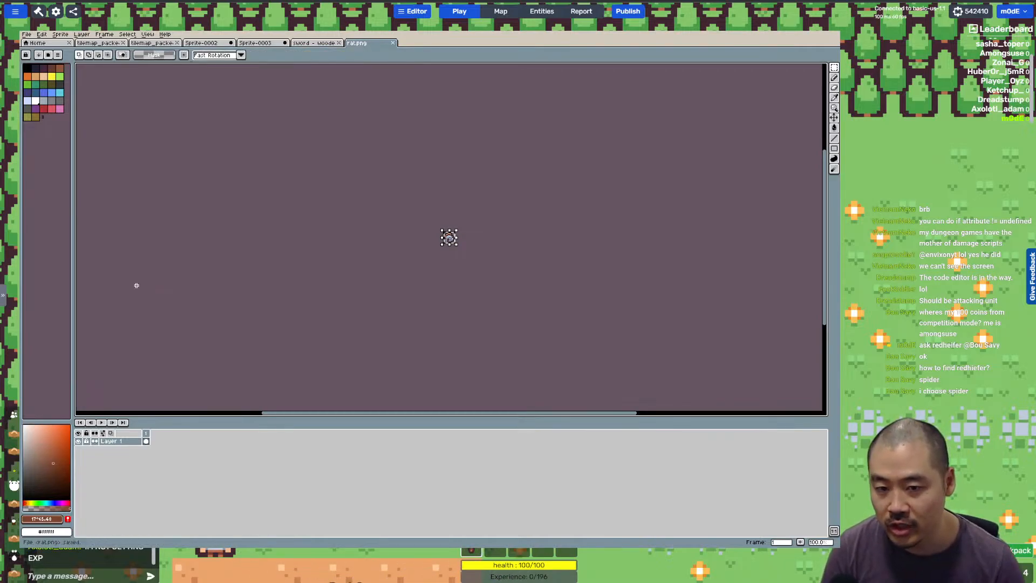
# Step: Switch to the browser game editor and create a new top-down unit in the Units folder
pyautogui.hotkey('alt', 'Tab')
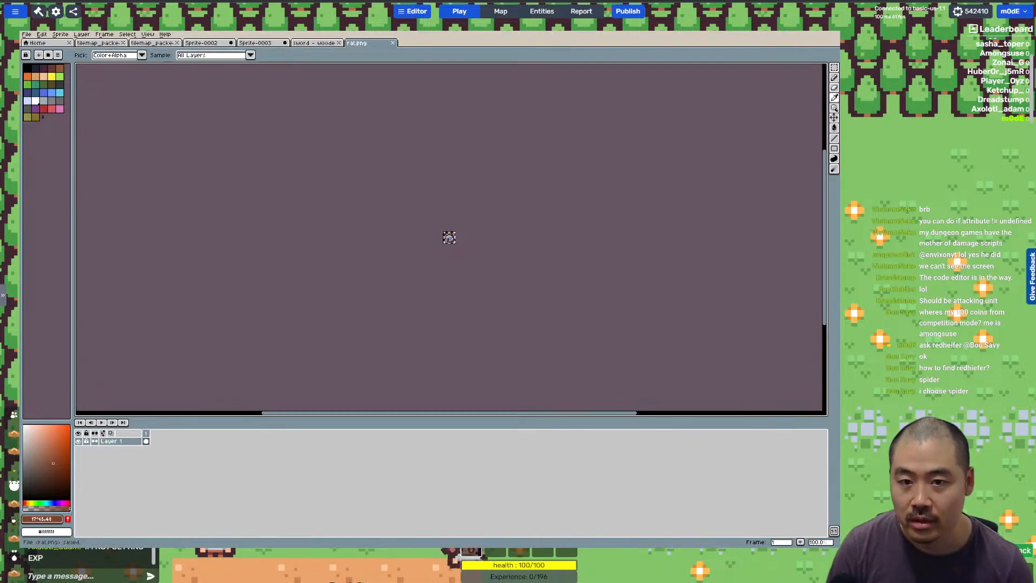
pyautogui.hotkey('alt', 'Tab')
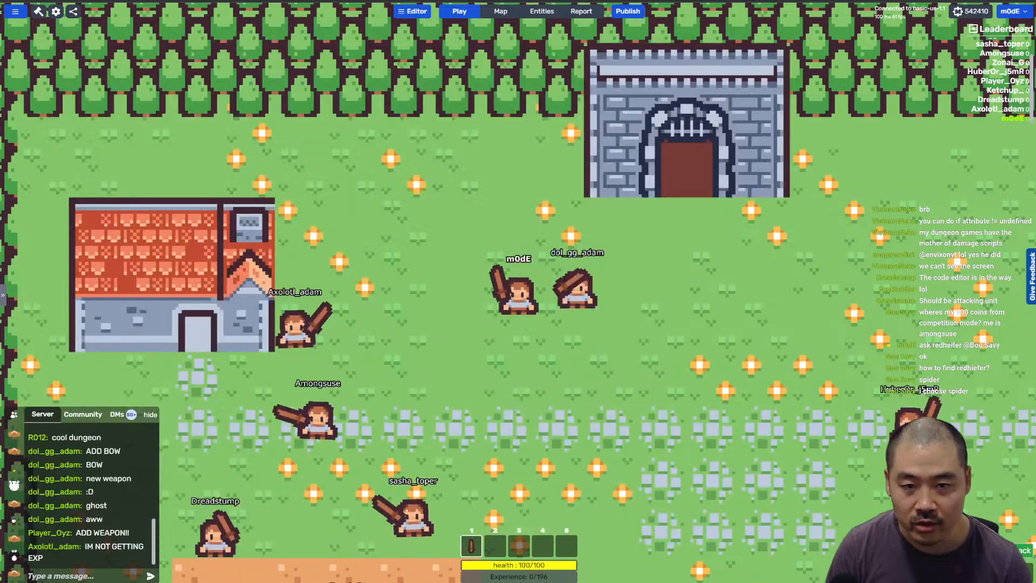
pyautogui.click(541, 11)
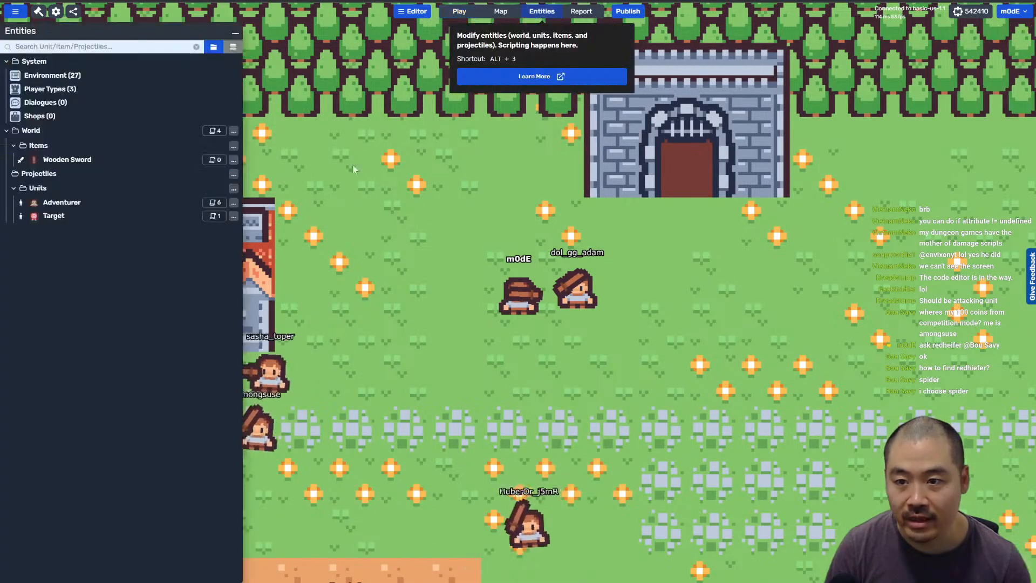
pyautogui.rightClick(59, 188)
pyautogui.moveTo(100, 199)
pyautogui.click(154, 195)
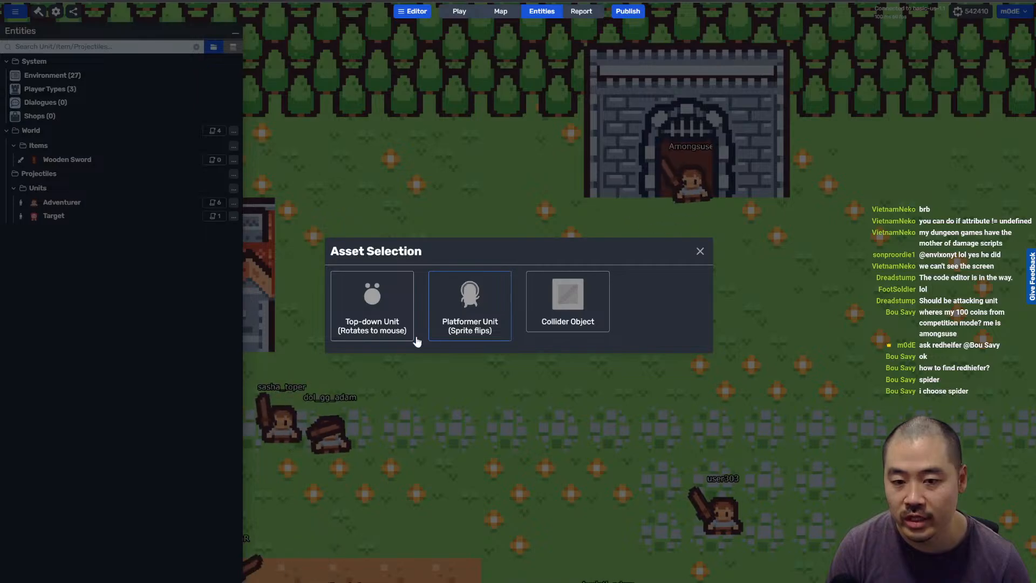
pyautogui.click(385, 322)
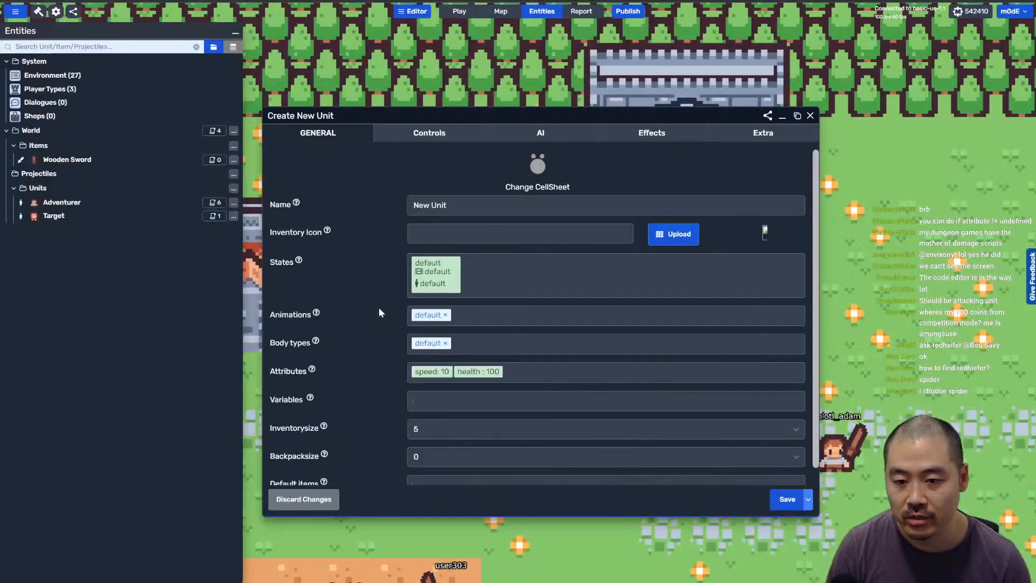
# Step: Name the new unit Rat and upload rat.png as its cell sheet with 1 column and 1 row
pyautogui.tripleClick(487, 204)
pyautogui.write('Rat')
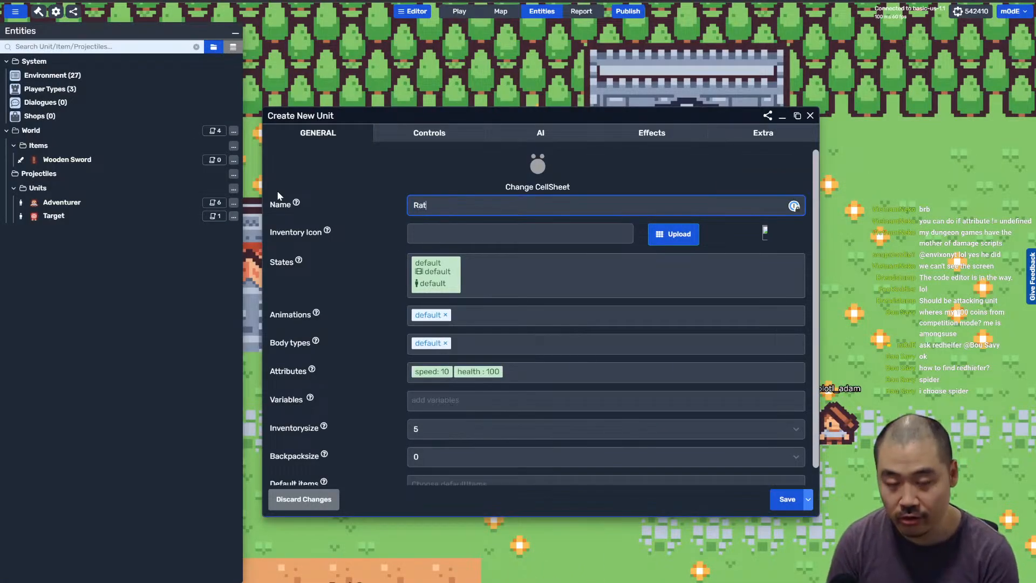
pyautogui.click(526, 190)
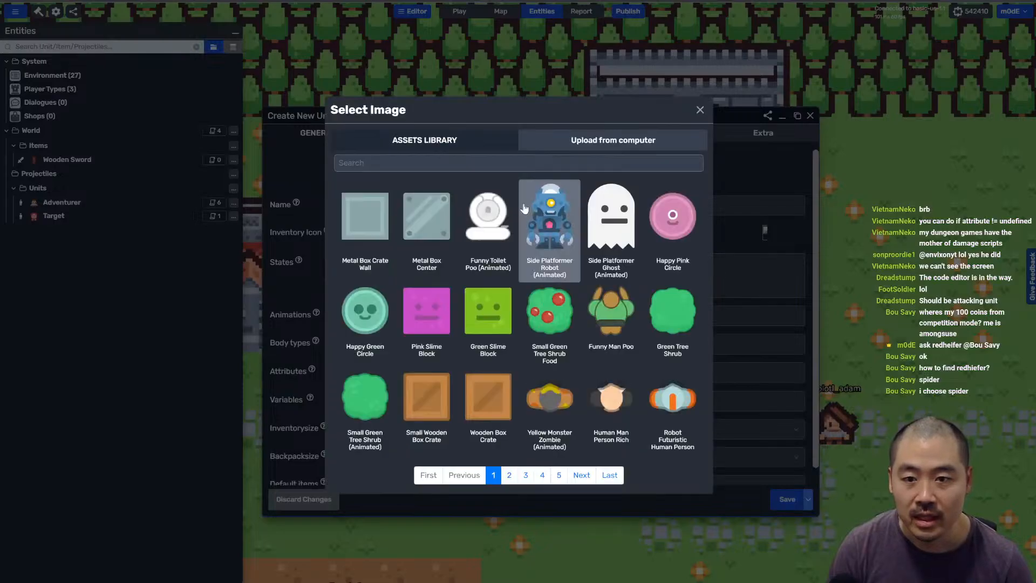
pyautogui.click(567, 141)
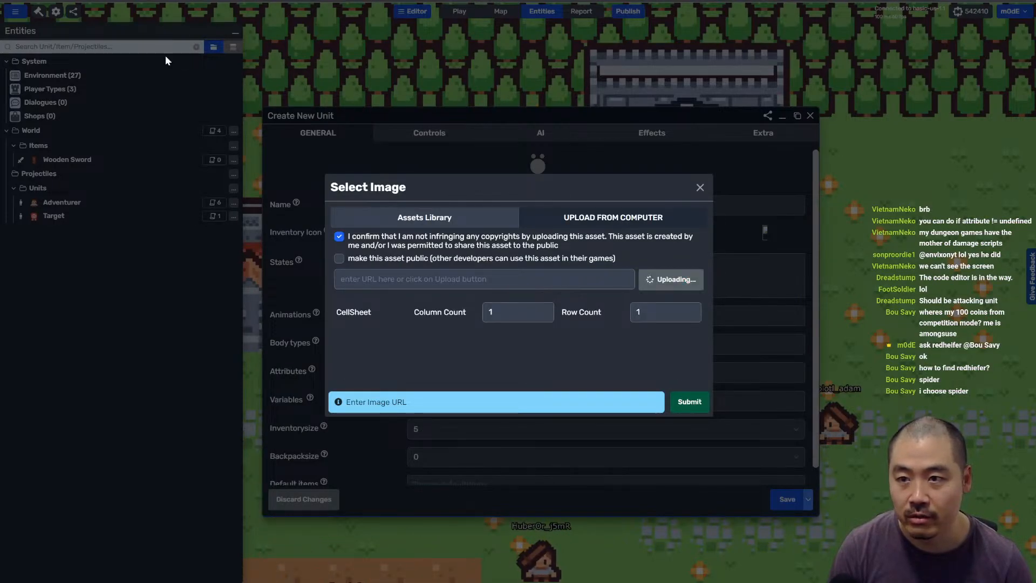
pyautogui.click(689, 402)
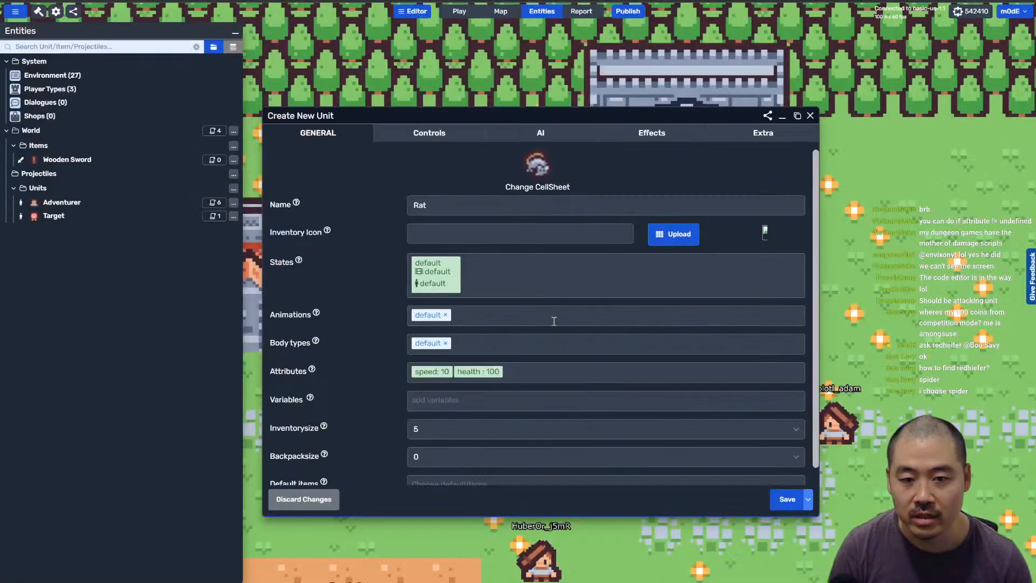
# Step: Set the Rat's default body to 40 wide and 40 high with fixed rotation enabled, and save it
pyautogui.click(427, 344)
pyautogui.doubleClick(457, 118)
pyautogui.write('50')
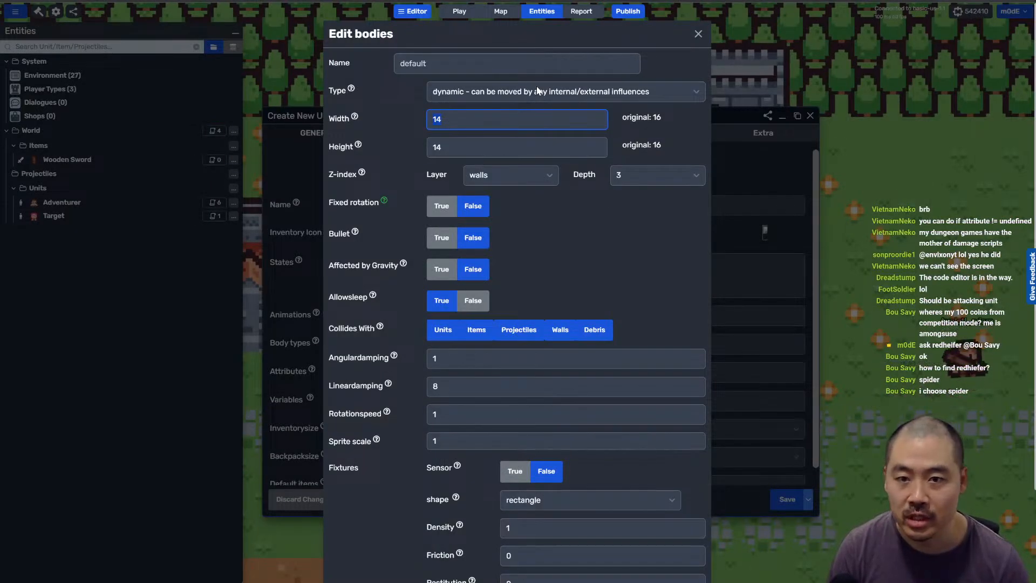
pyautogui.press('Tab')
pyautogui.write('50')
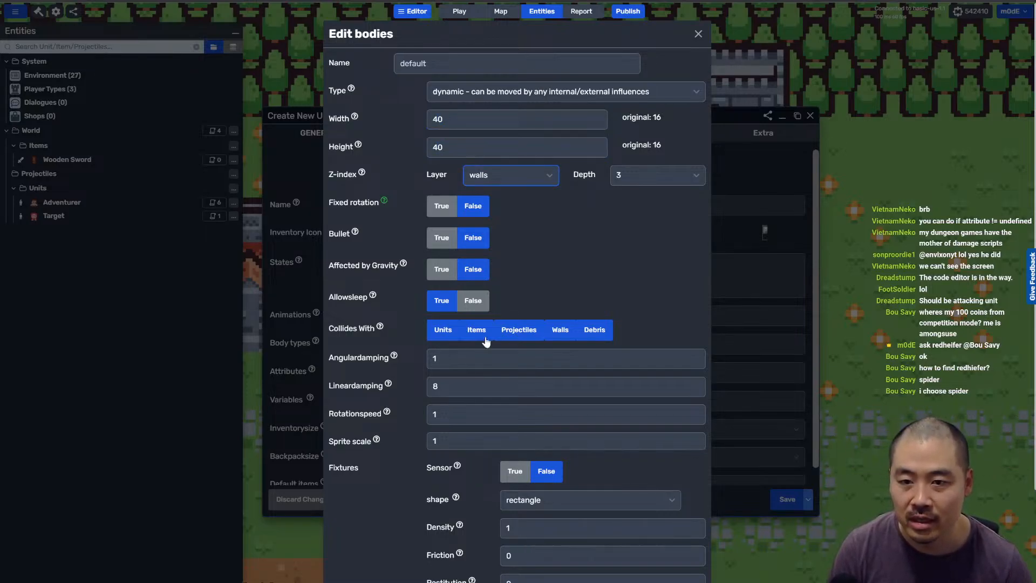
pyautogui.click(437, 205)
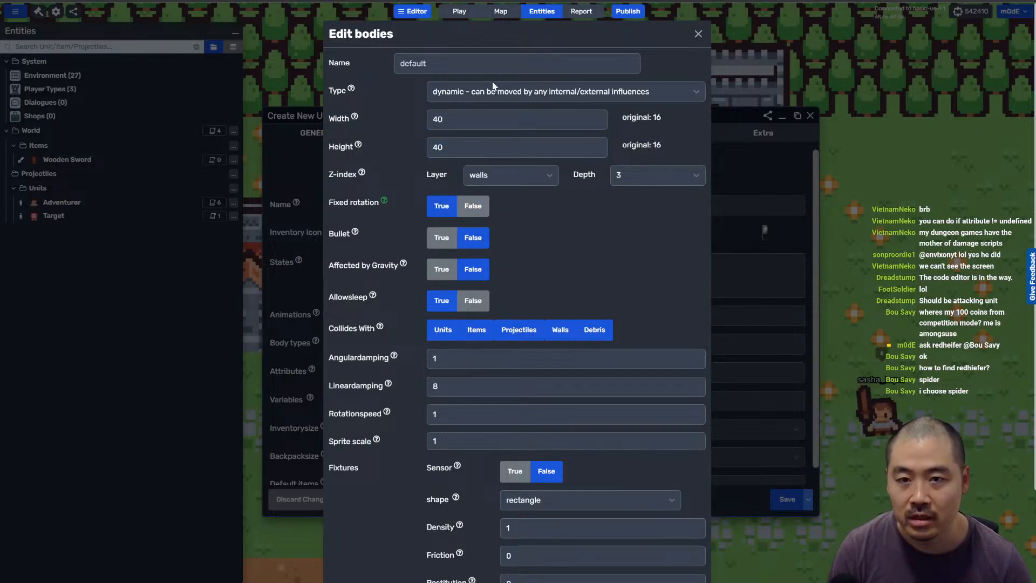
pyautogui.scroll(-1, 584, 297)
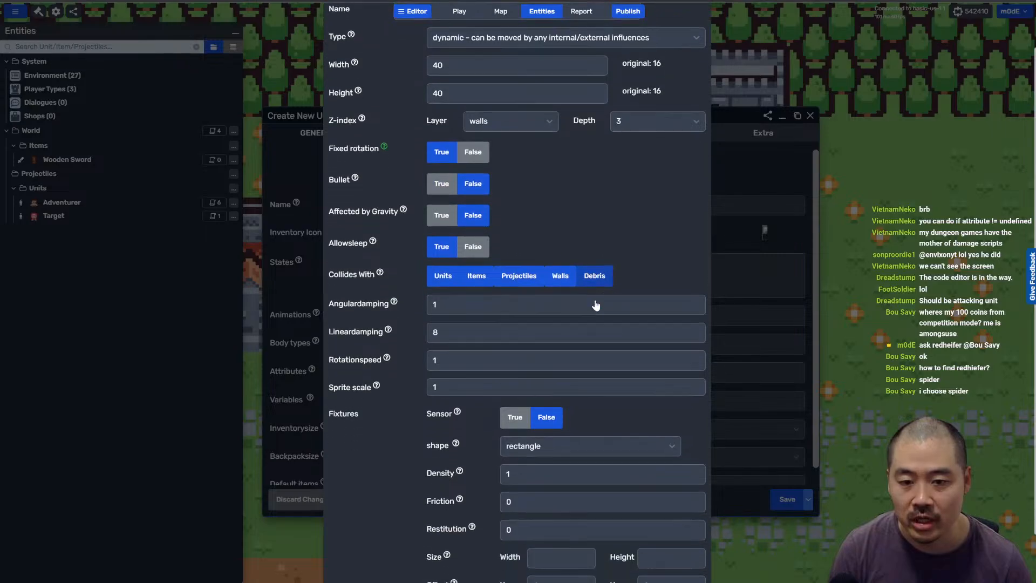
pyautogui.scroll(-1, 547, 364)
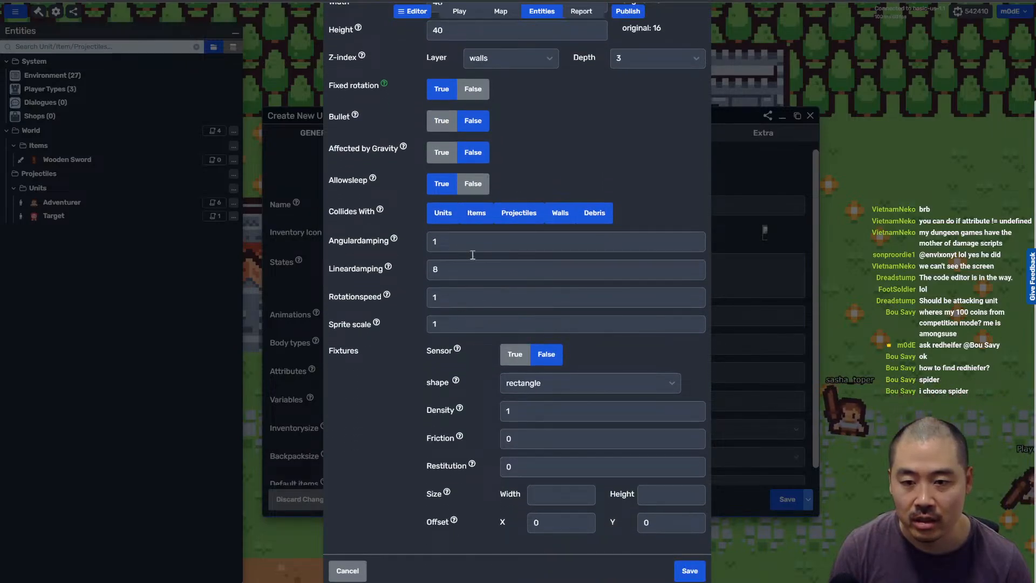
pyautogui.moveTo(457, 349)
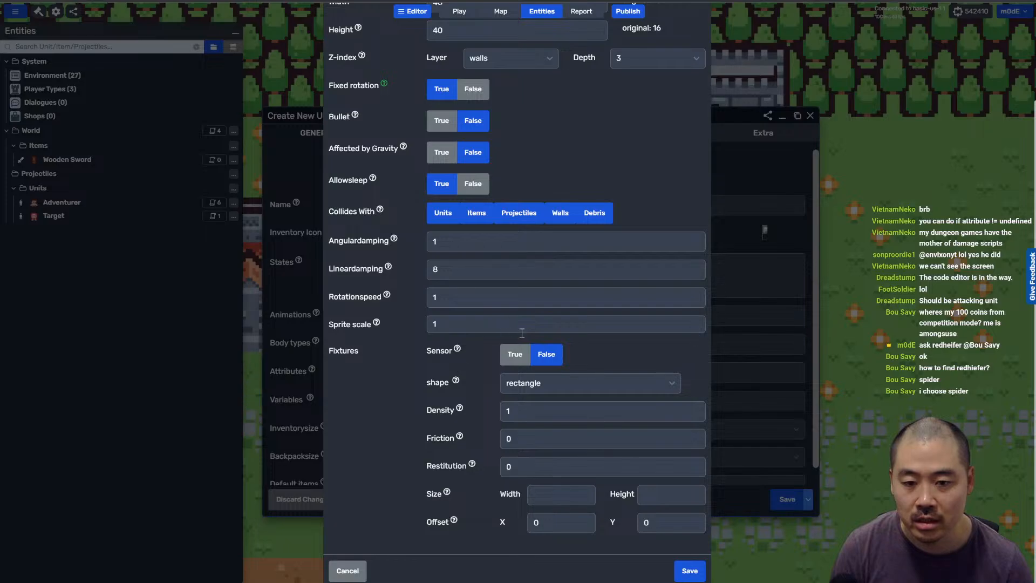
pyautogui.click(690, 571)
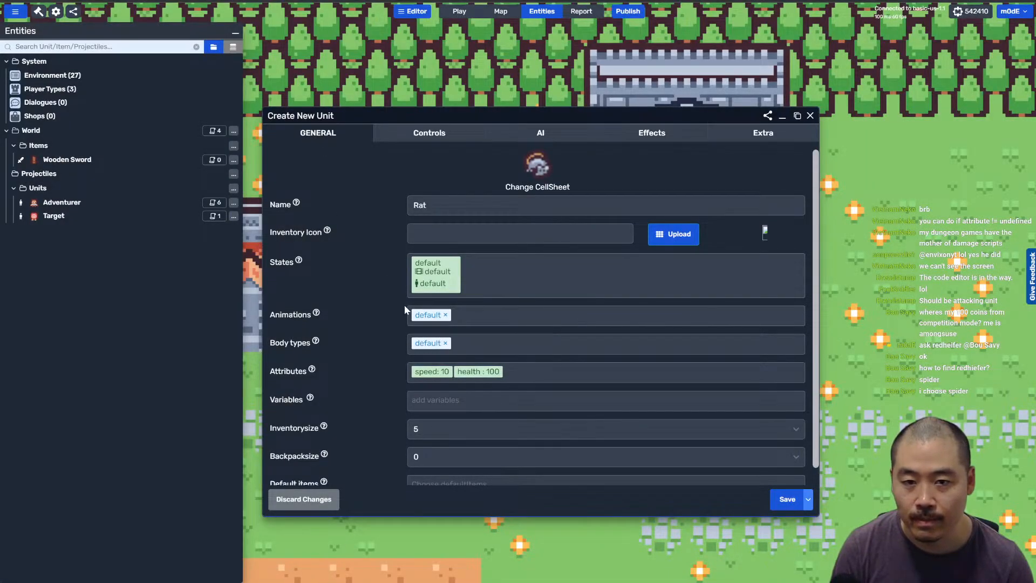
# Step: Set the Rat's health attribute to an initial value of 50 and a maximum of 50
pyautogui.click(479, 371)
pyautogui.click(497, 156)
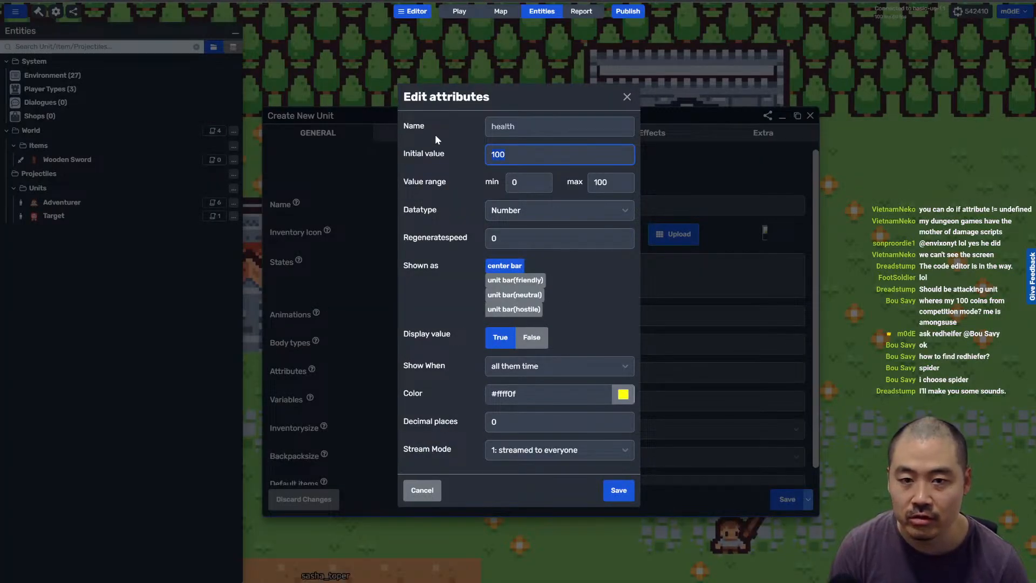
pyautogui.hotkey('ctrl', 'a')
pyautogui.write('50')
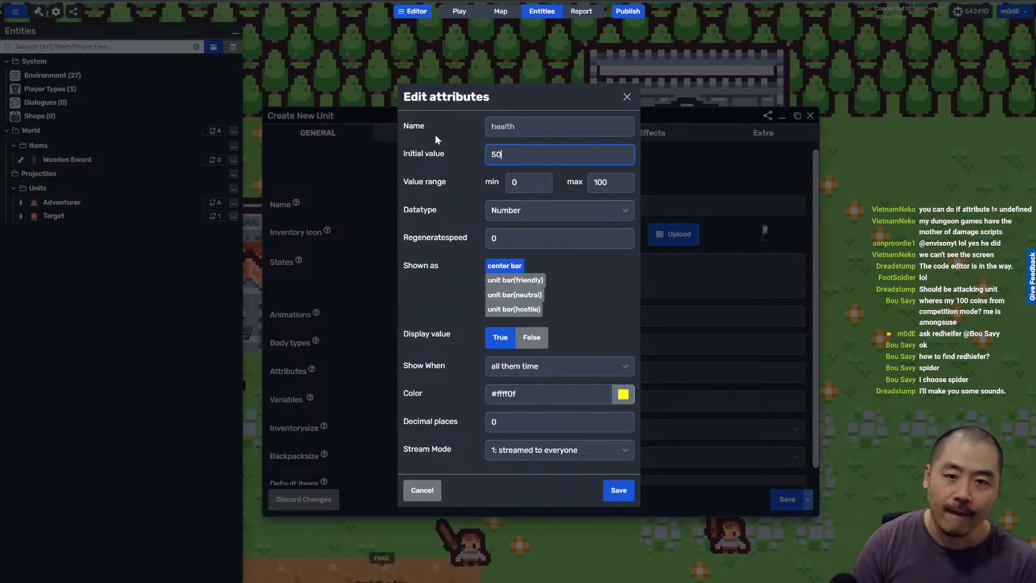
pyautogui.press('Tab')
pyautogui.press('Tab')
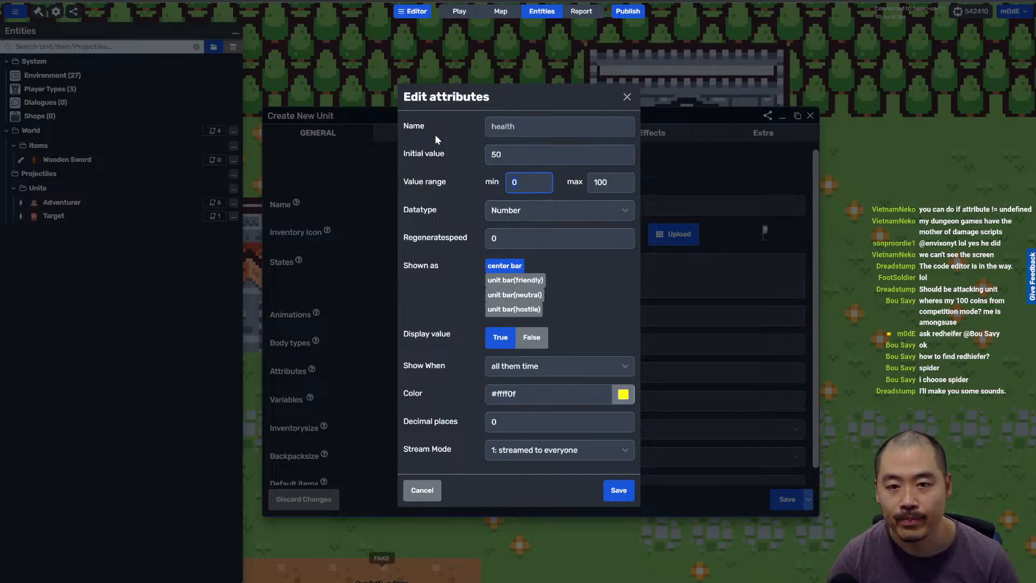
pyautogui.write('50')
# Step: Show health as friendly, neutral and hostile unit bars instead of the center bar, then save the attribute and the Rat unit
pyautogui.click(519, 270)
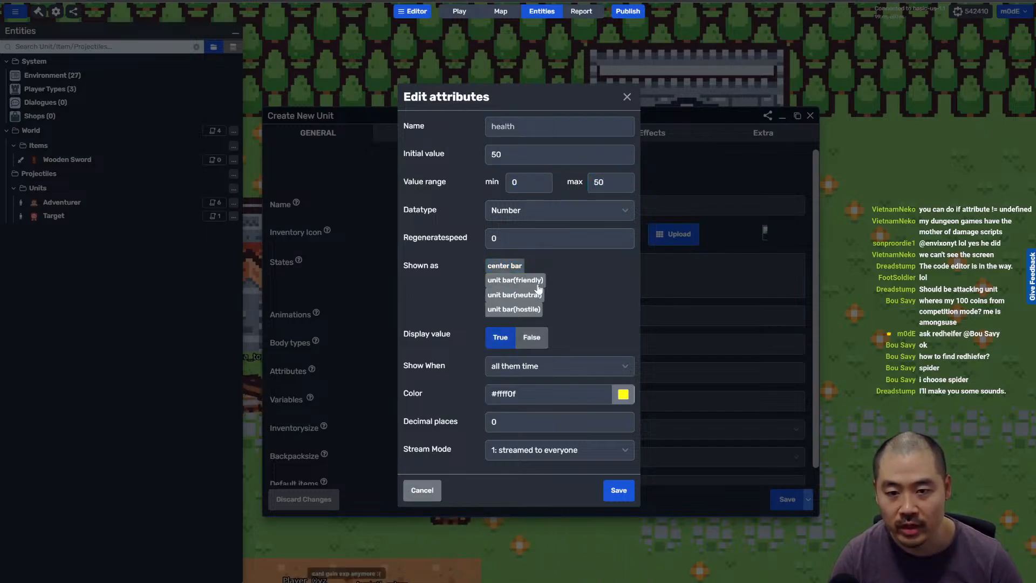
pyautogui.click(512, 282)
pyautogui.click(513, 296)
pyautogui.click(515, 311)
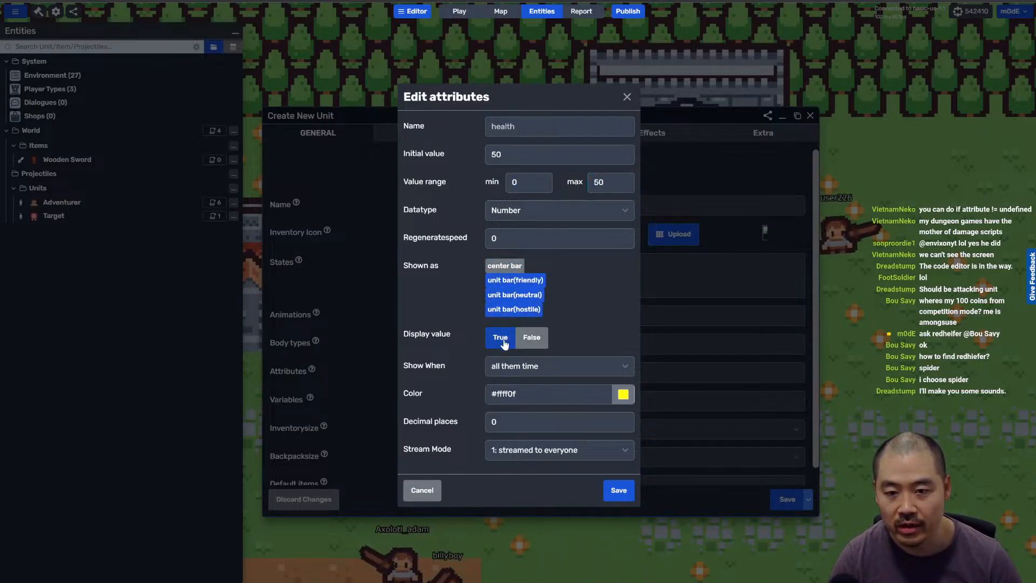
pyautogui.click(533, 336)
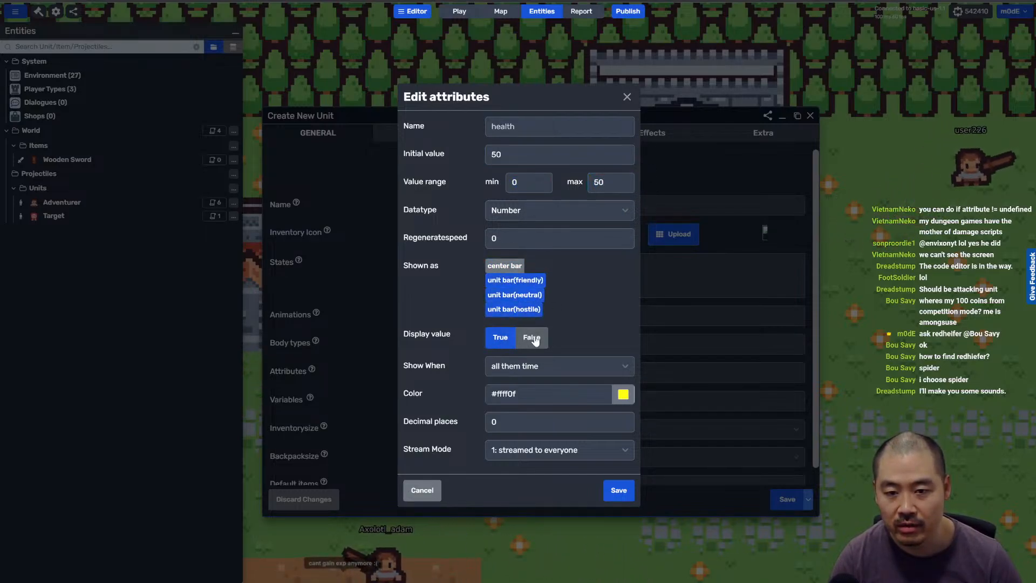
pyautogui.click(499, 338)
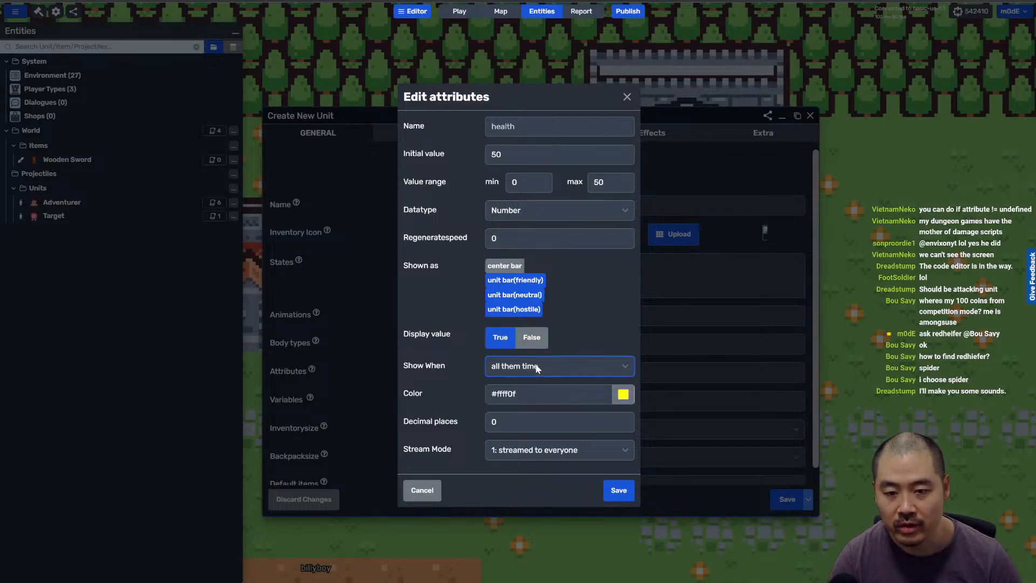
pyautogui.click(530, 391)
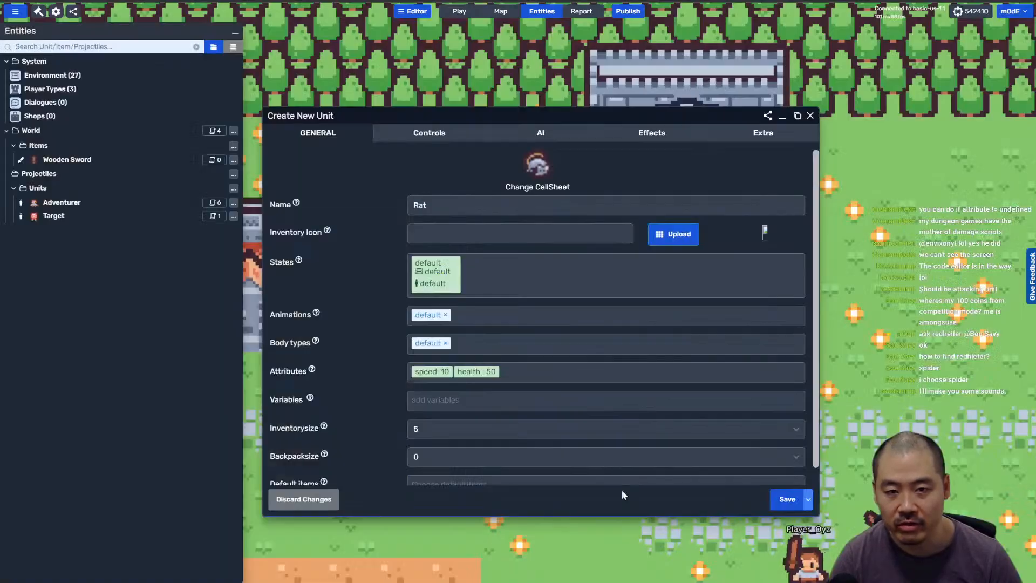
pyautogui.click(619, 489)
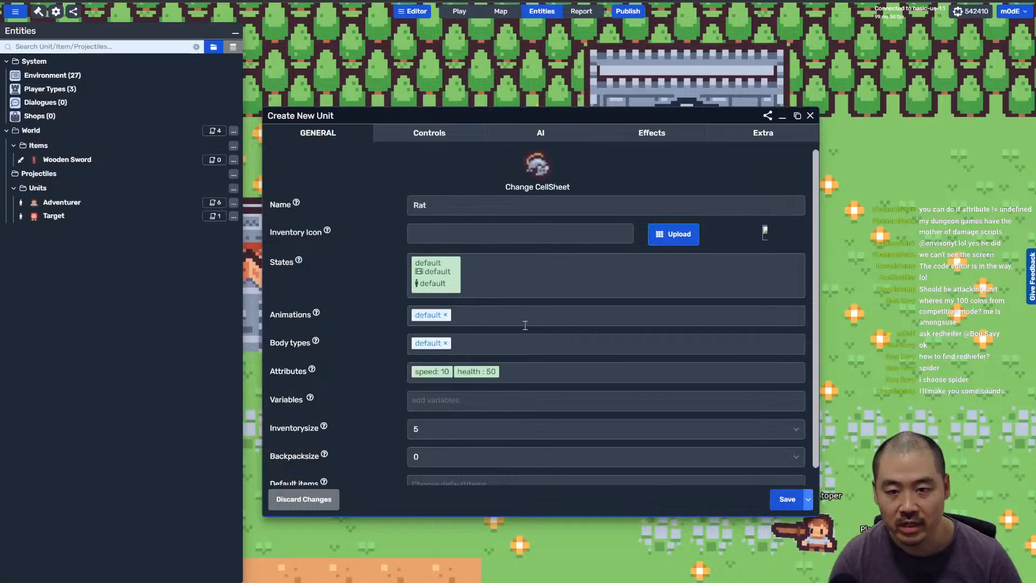
pyautogui.click(788, 501)
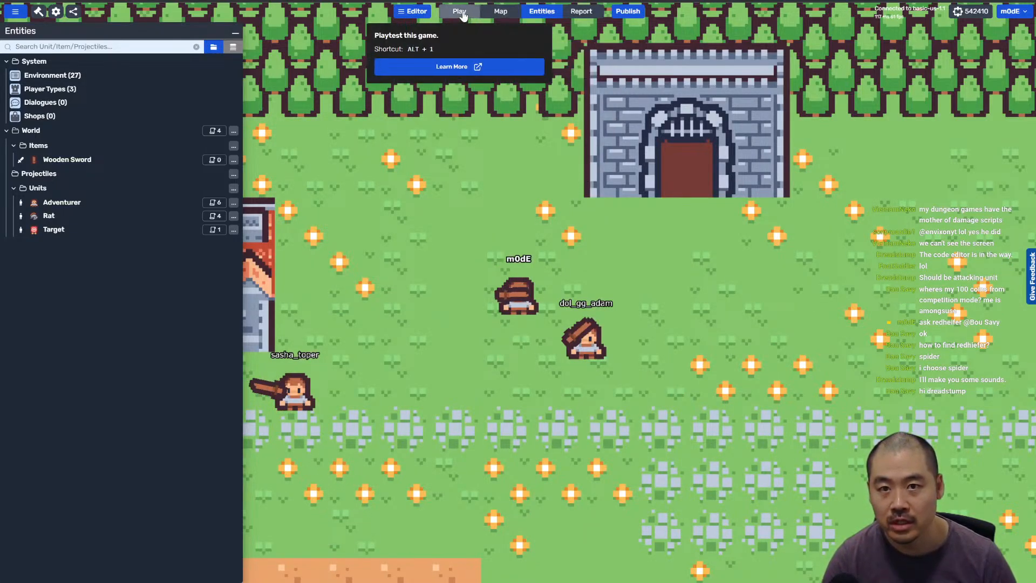
# Step: Draw a region about 1324 wide and 636 high across the dungeon floor, name it dungeon, and save the map
pyautogui.click(500, 10)
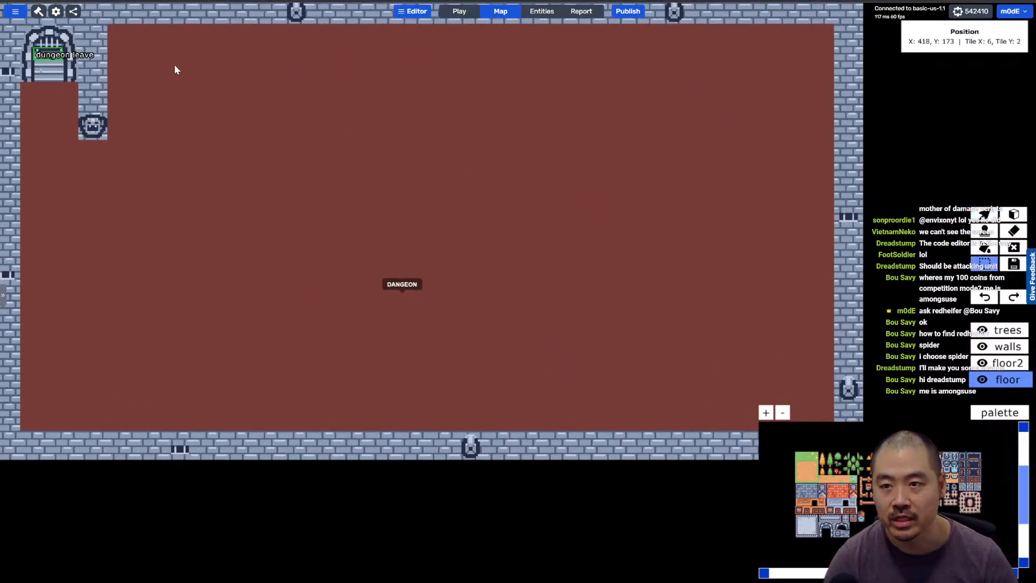
pyautogui.keyDown('shift'); pyautogui.moveTo(172, 60); pyautogui.dragTo(799, 409); pyautogui.keyUp('shift')
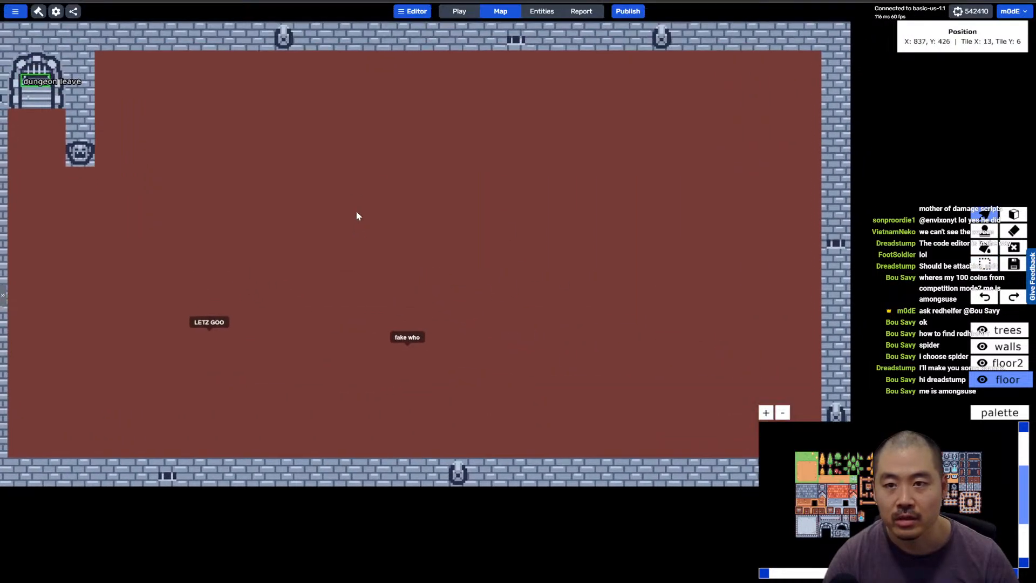
pyautogui.keyDown('shift'); pyautogui.moveTo(164, 90); pyautogui.dragTo(763, 376); pyautogui.keyUp('shift')
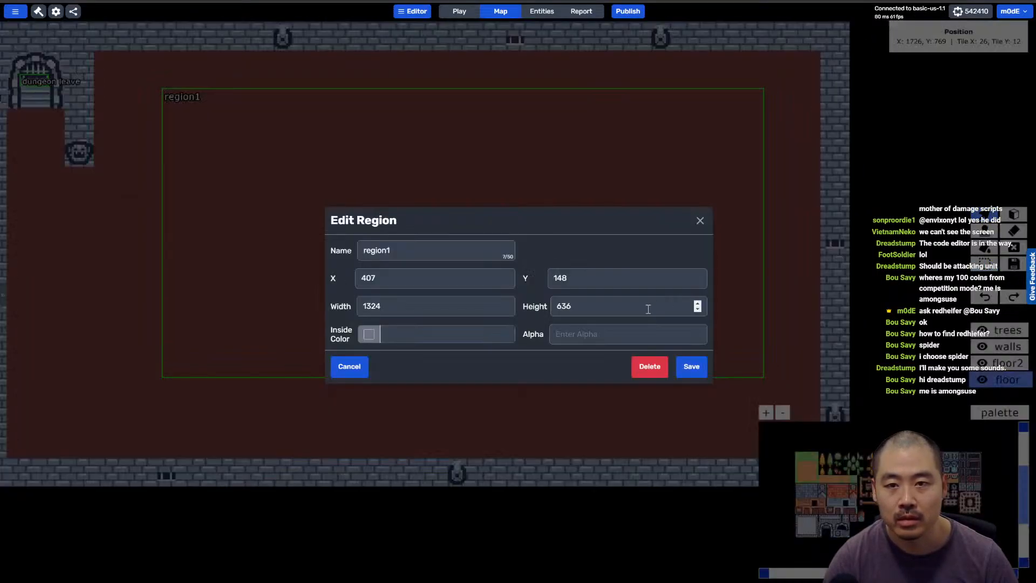
pyautogui.write('dungeon')
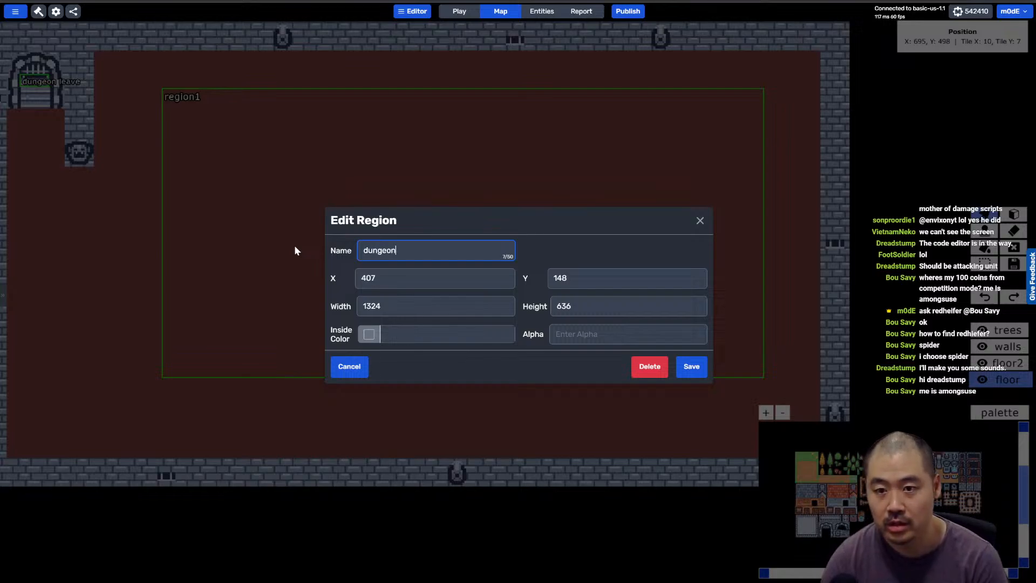
pyautogui.press('Return')
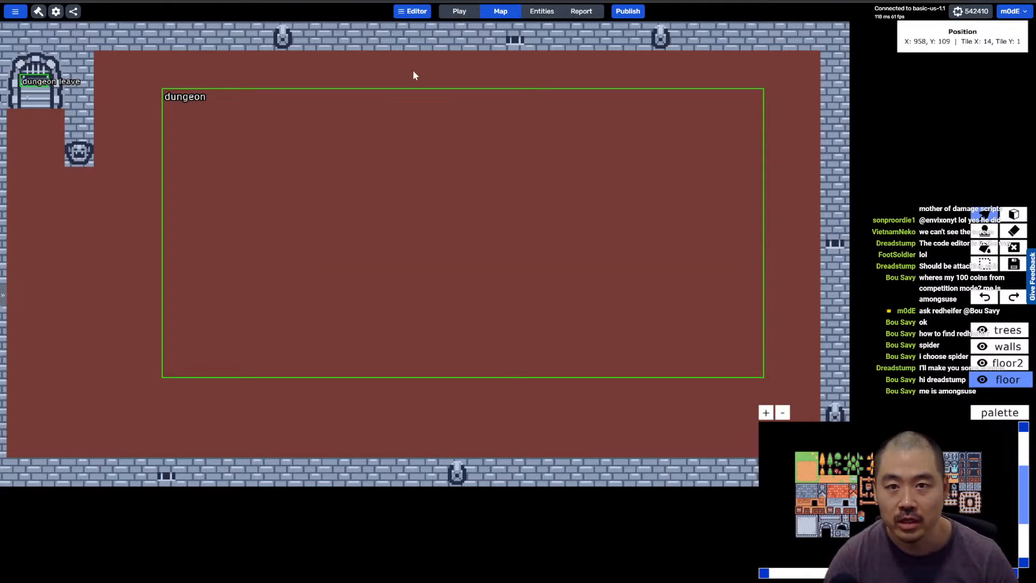
pyautogui.click(1013, 263)
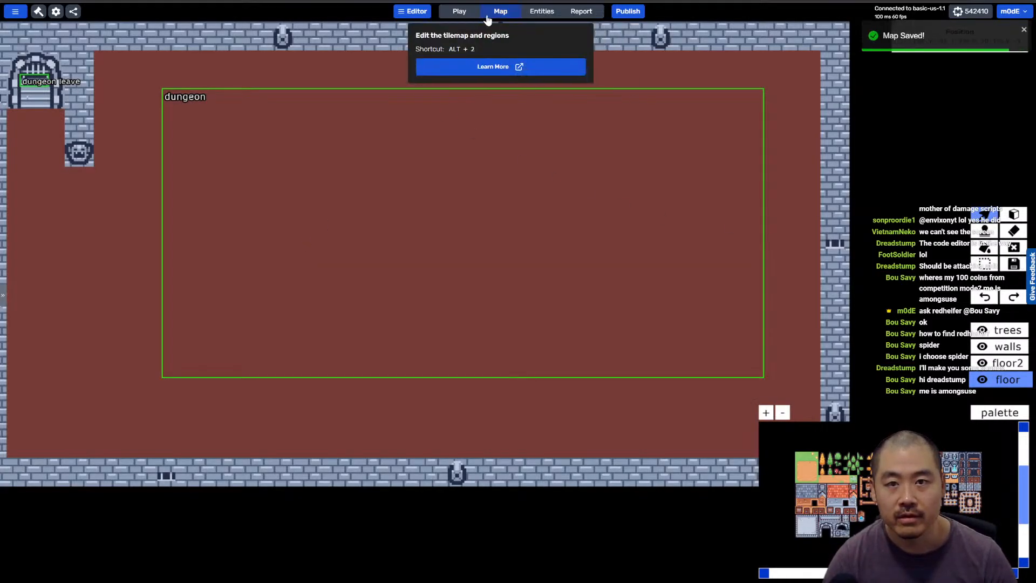
# Step: Create a new global script in the World scripts and name it spawn rats
pyautogui.click(541, 11)
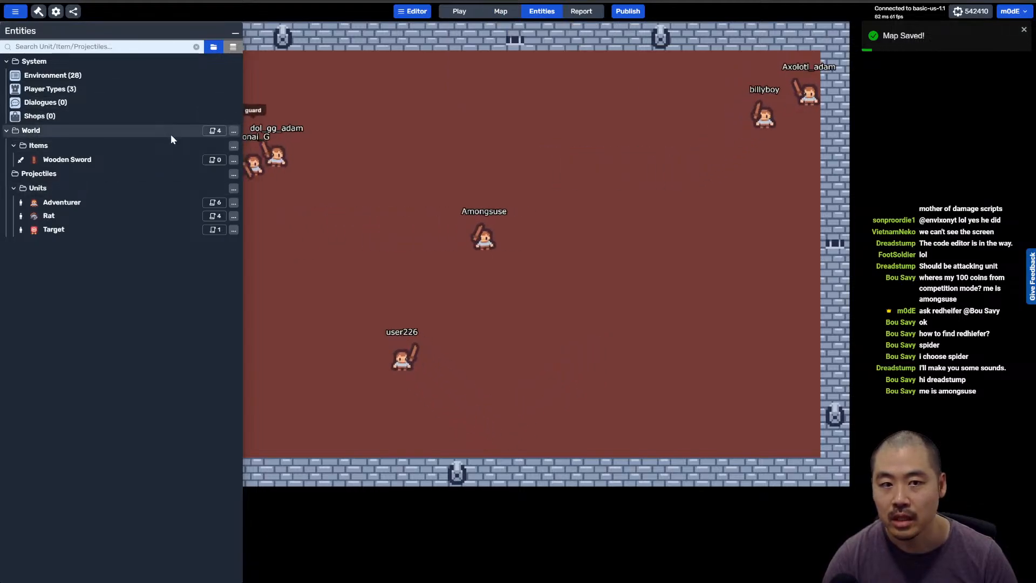
pyautogui.moveTo(416, 261); pyautogui.dragTo(636, 269, button='right')
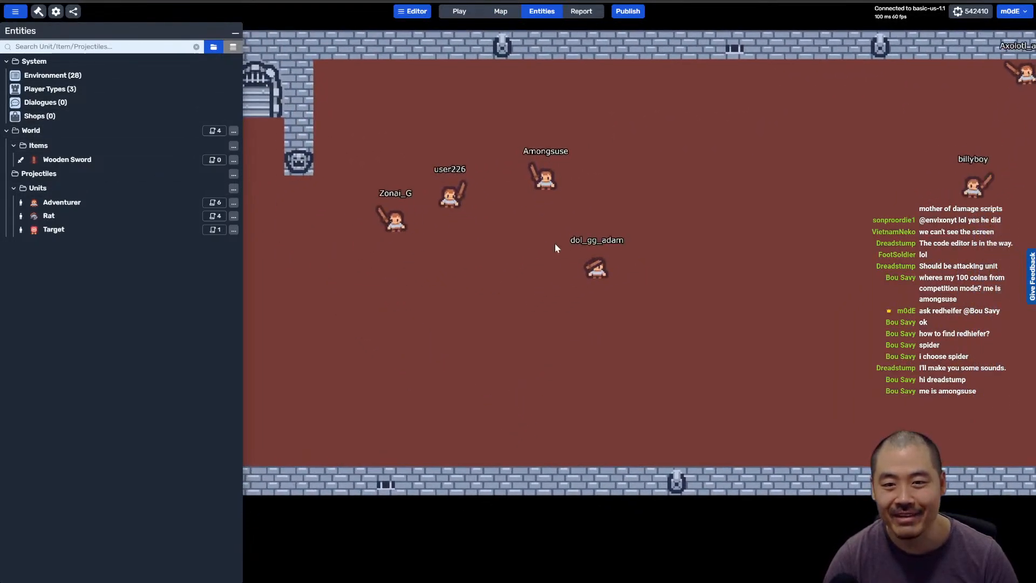
pyautogui.click(214, 130)
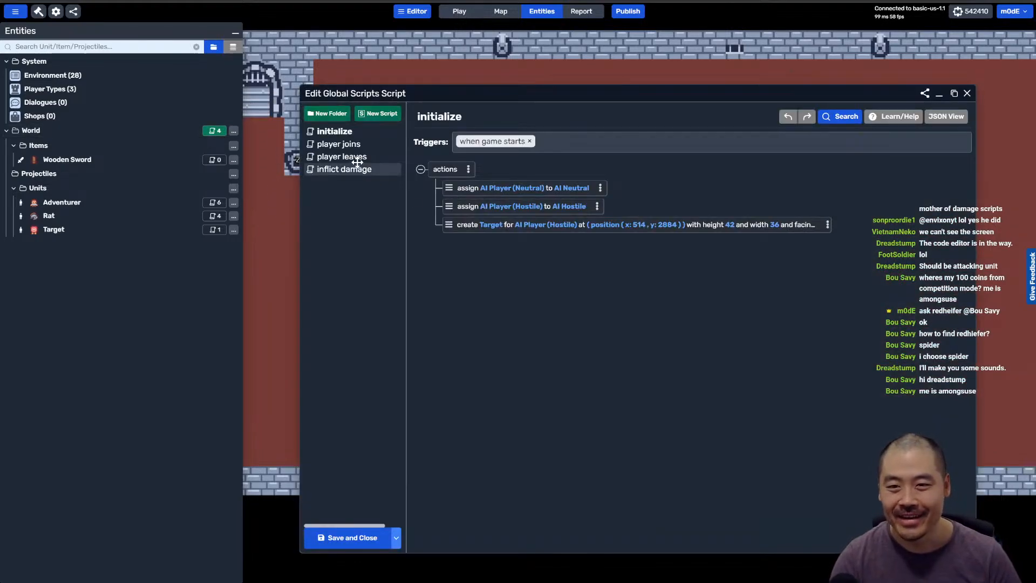
pyautogui.click(363, 113)
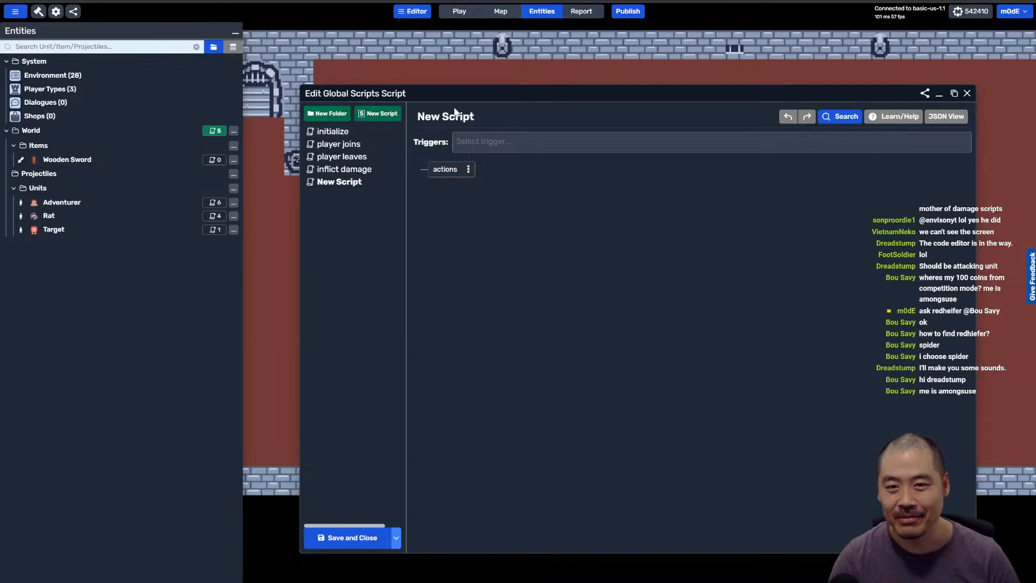
pyautogui.click(456, 116)
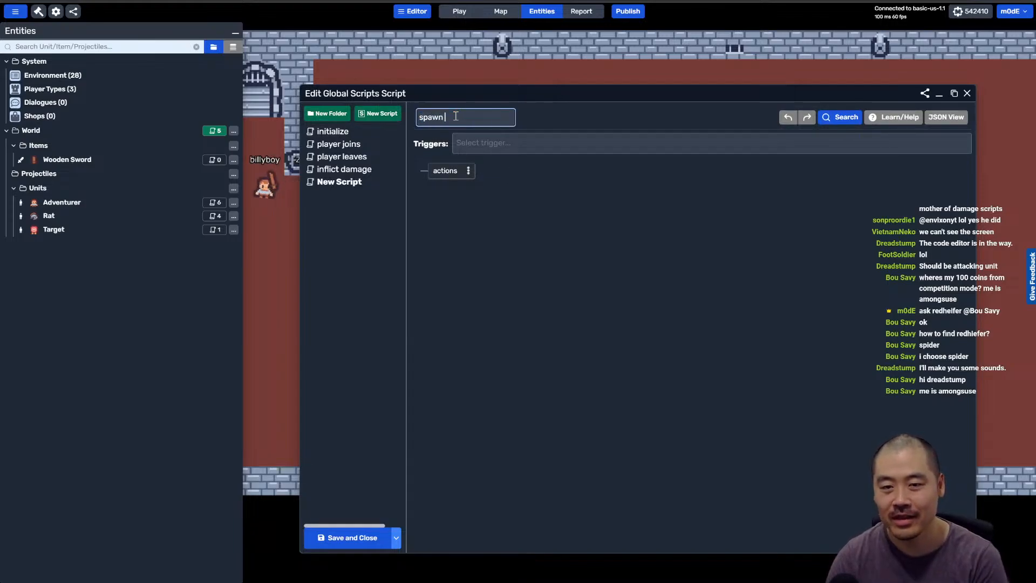
pyautogui.write('spawn rats')
pyautogui.press('Return')
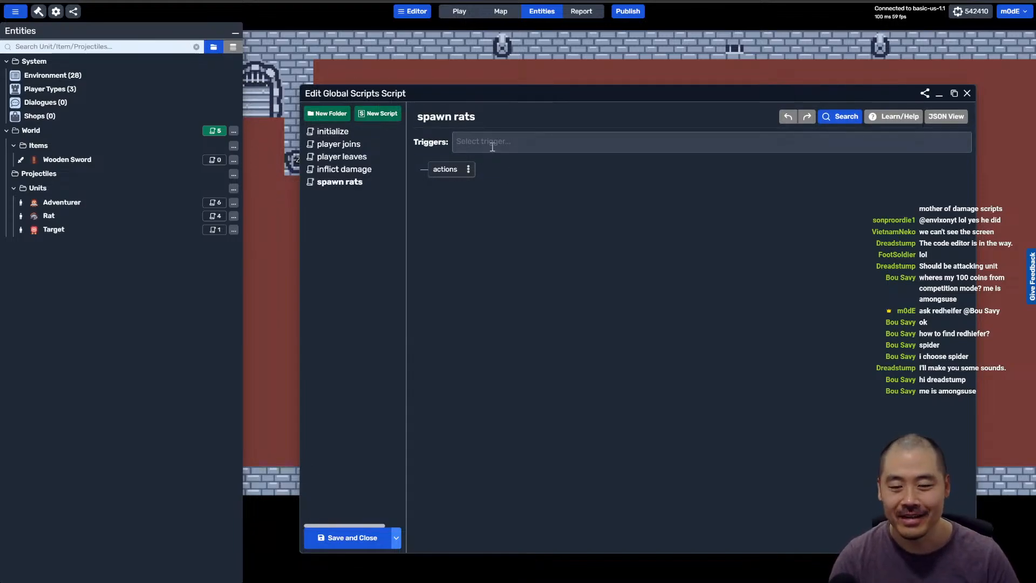
# Step: Set the spawn rats script to trigger every second and add a while loop action to it
pyautogui.click(492, 145)
pyautogui.write('seco')
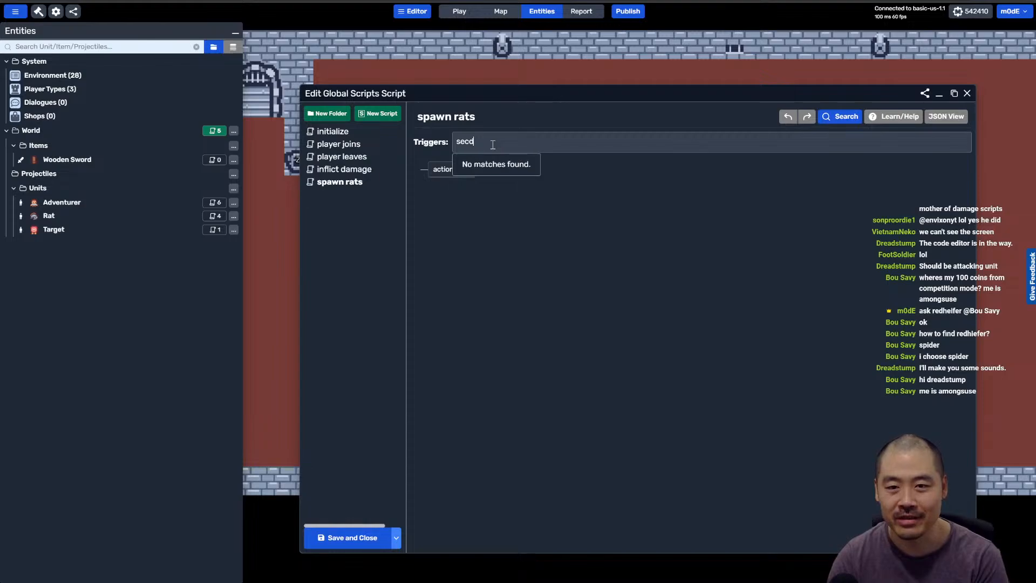
pyautogui.click(502, 183)
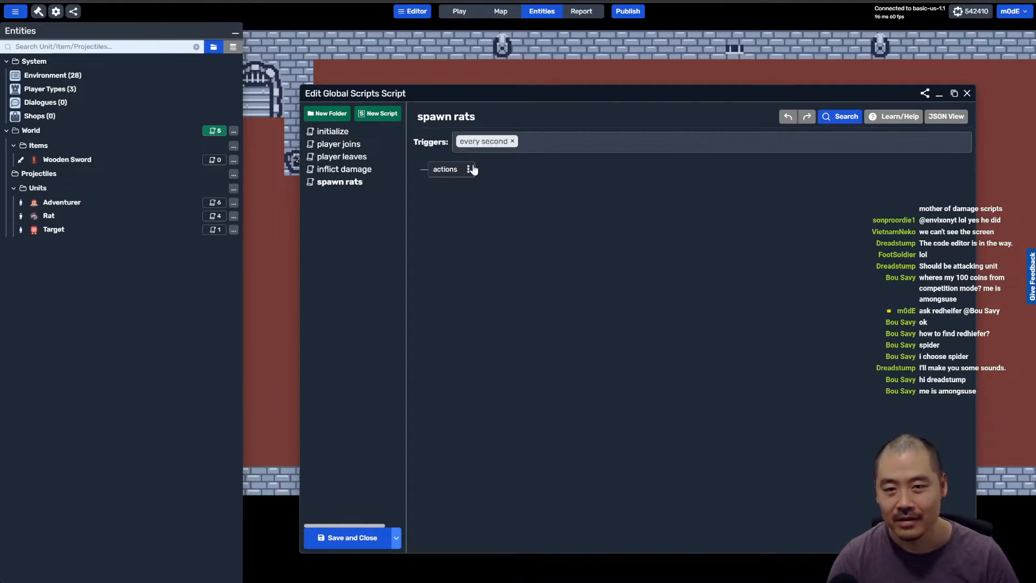
pyautogui.click(489, 177)
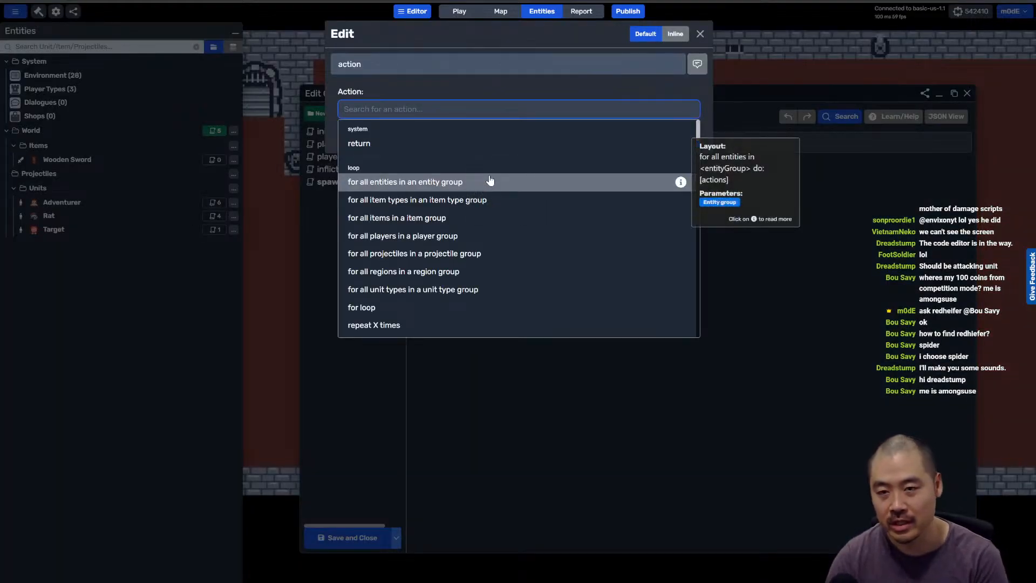
pyautogui.write('while')
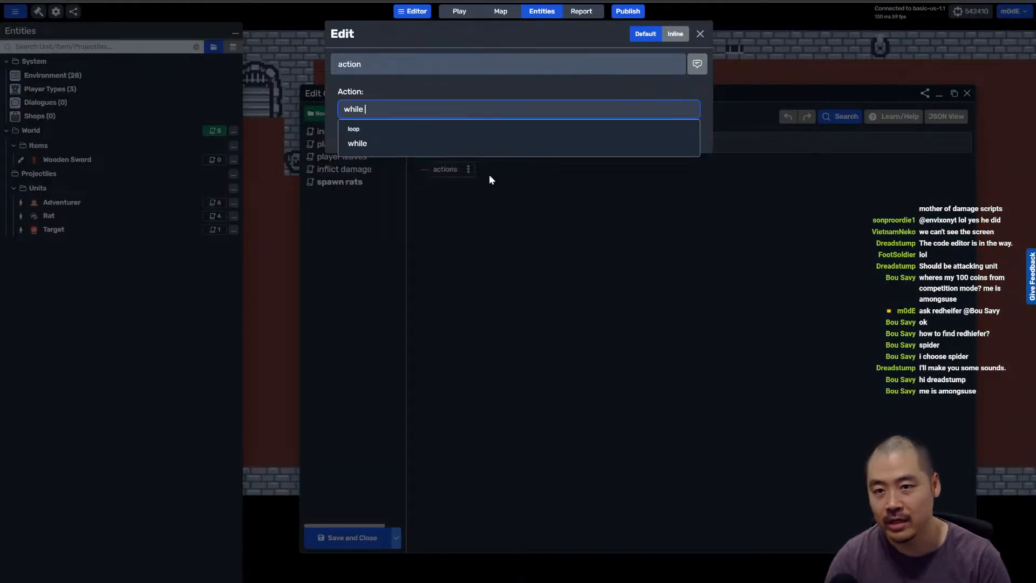
pyautogui.click(432, 146)
# Step: Make the while condition a number comparison whose first operand is the number of units of unit type Rat
pyautogui.click(387, 142)
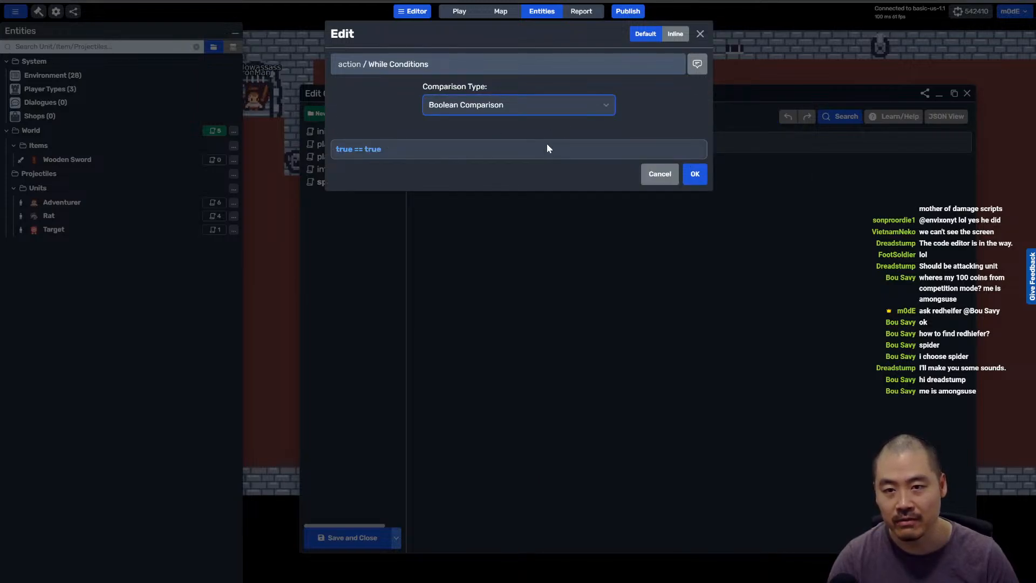
pyautogui.click(458, 157)
pyautogui.click(341, 150)
pyautogui.click(354, 157)
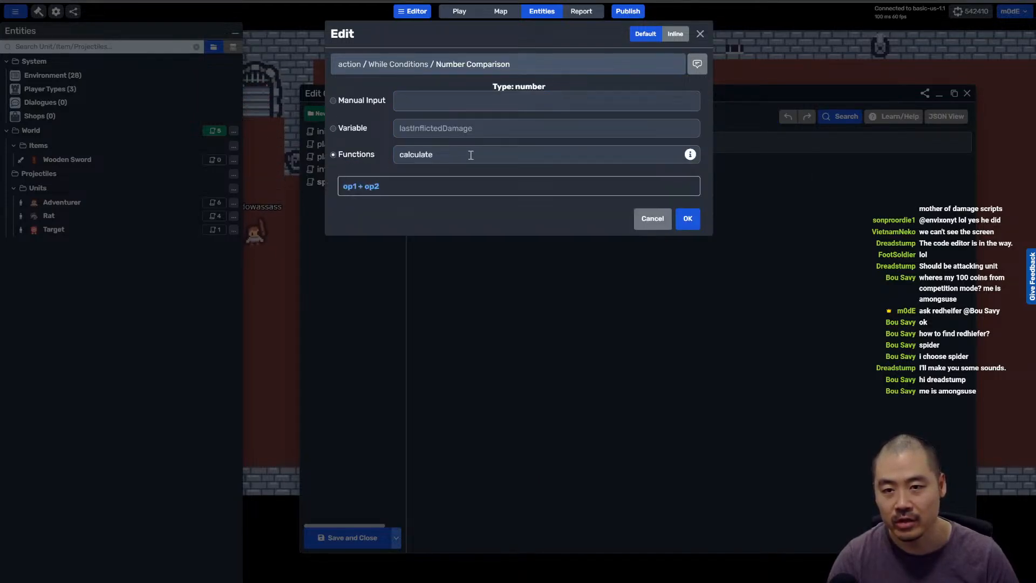
pyautogui.click(471, 155)
pyautogui.write('number of')
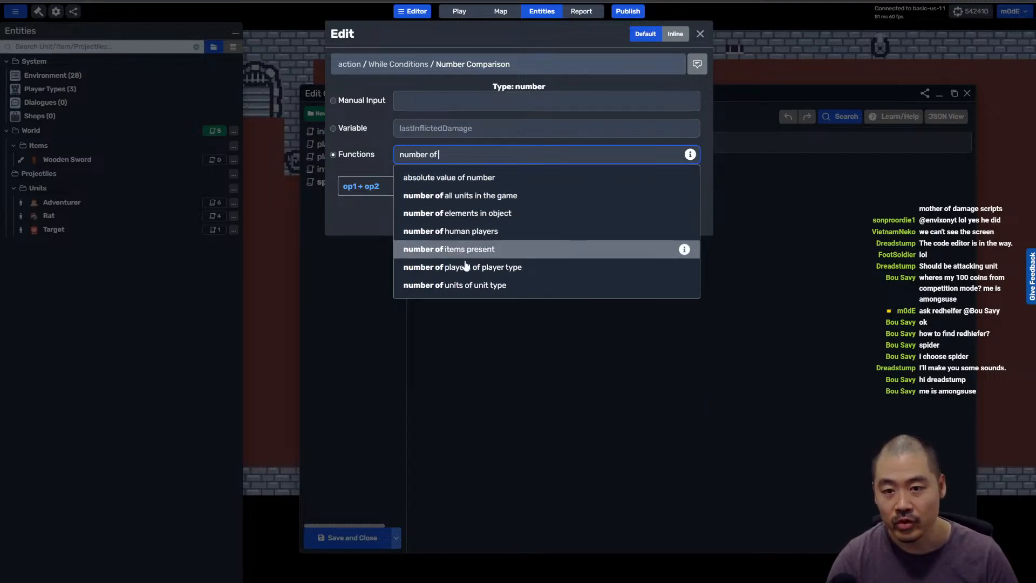
pyautogui.click(463, 286)
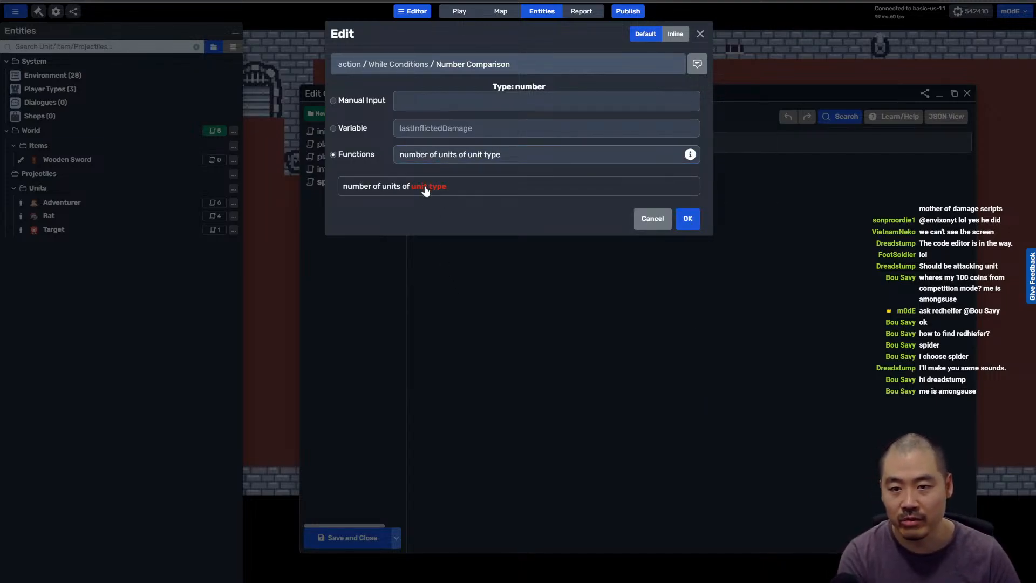
pyautogui.click(426, 186)
pyautogui.click(420, 88)
pyautogui.click(440, 125)
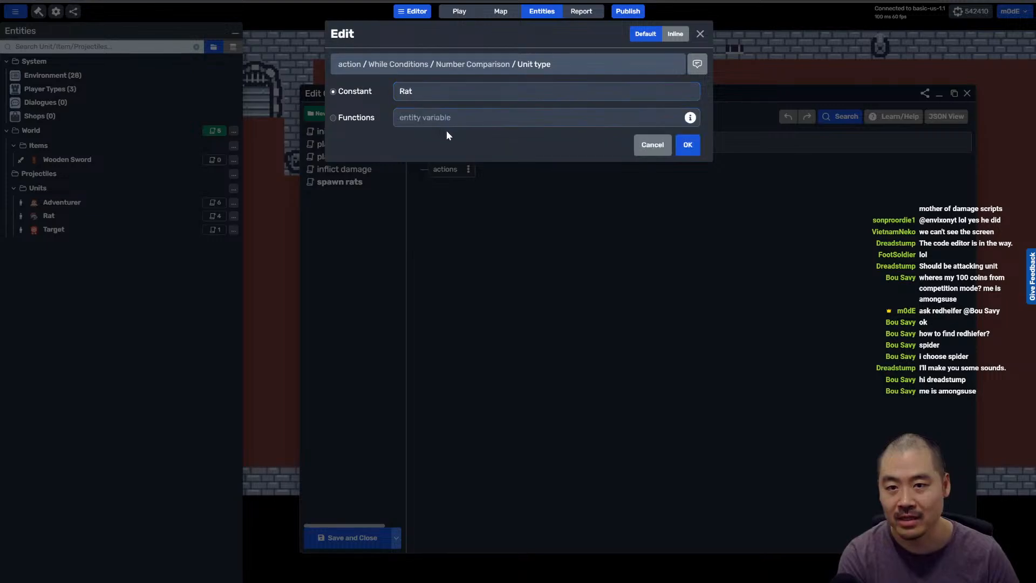
pyautogui.press('Return')
# Step: Complete the loop condition with the < operator and the value 5, and add the loop to the script
pyautogui.click(426, 149)
pyautogui.click(453, 97)
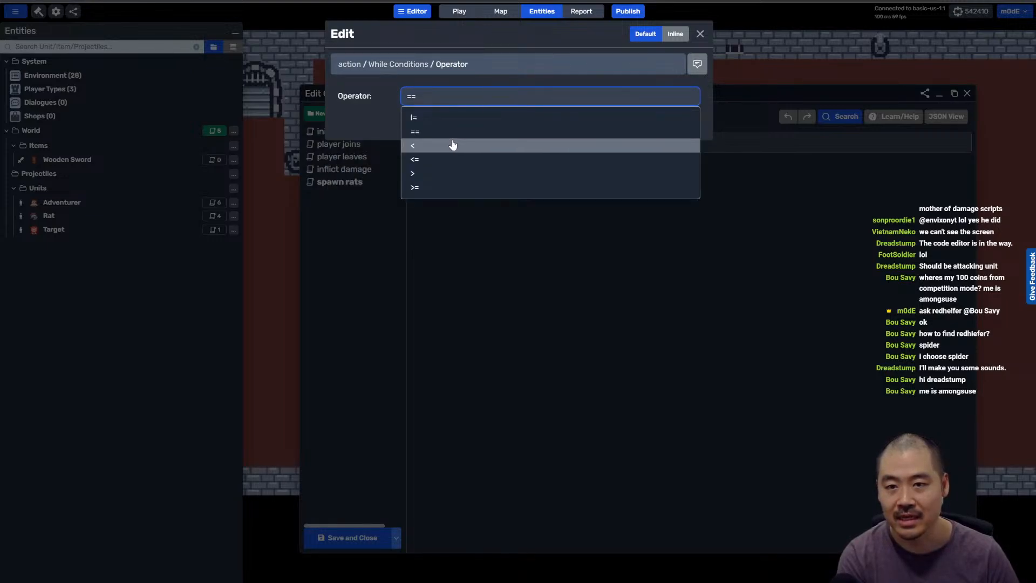
pyautogui.click(452, 145)
pyautogui.click(433, 152)
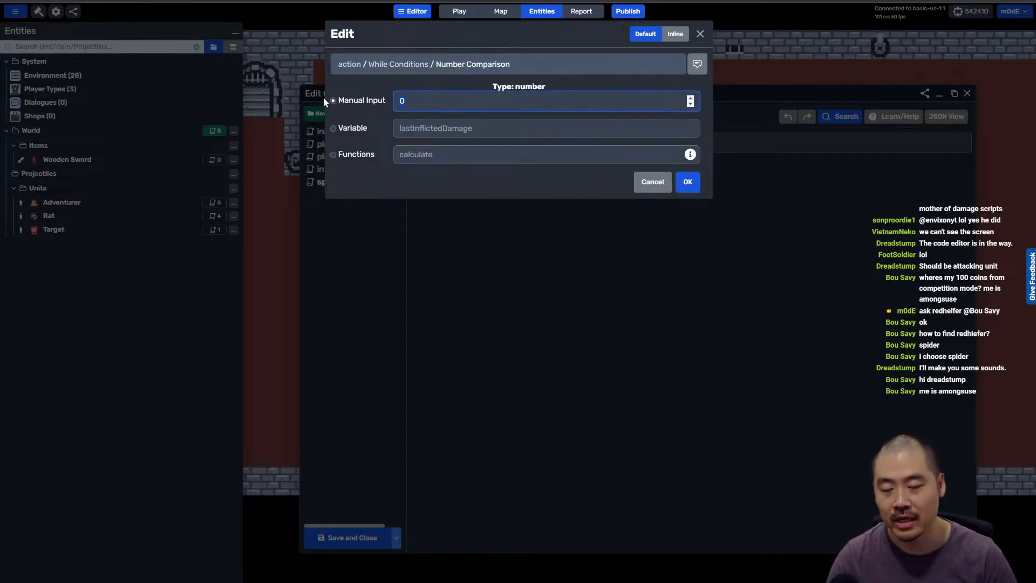
pyautogui.write('5')
pyautogui.press('Return')
pyautogui.press('Return')
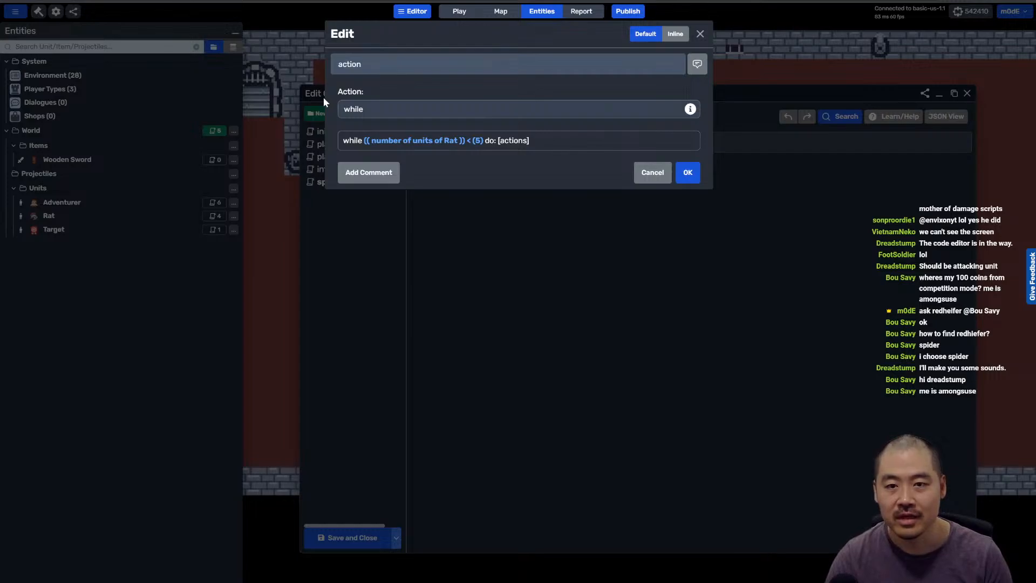
pyautogui.press('Return')
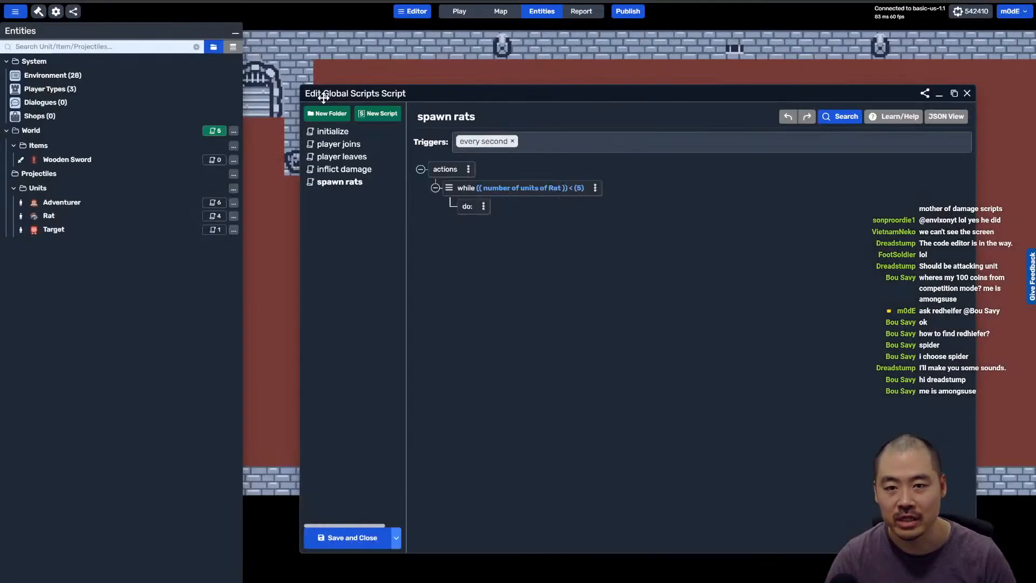
# Step: Start a create unit at position action inside the while loop
pyautogui.click(483, 208)
pyautogui.click(489, 215)
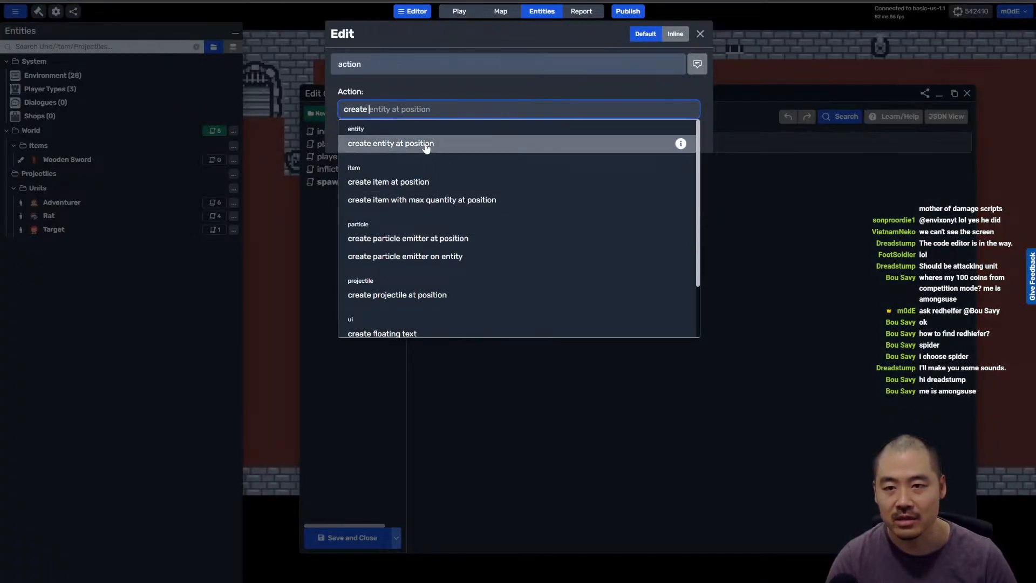
pyautogui.scroll(-1, 444, 279)
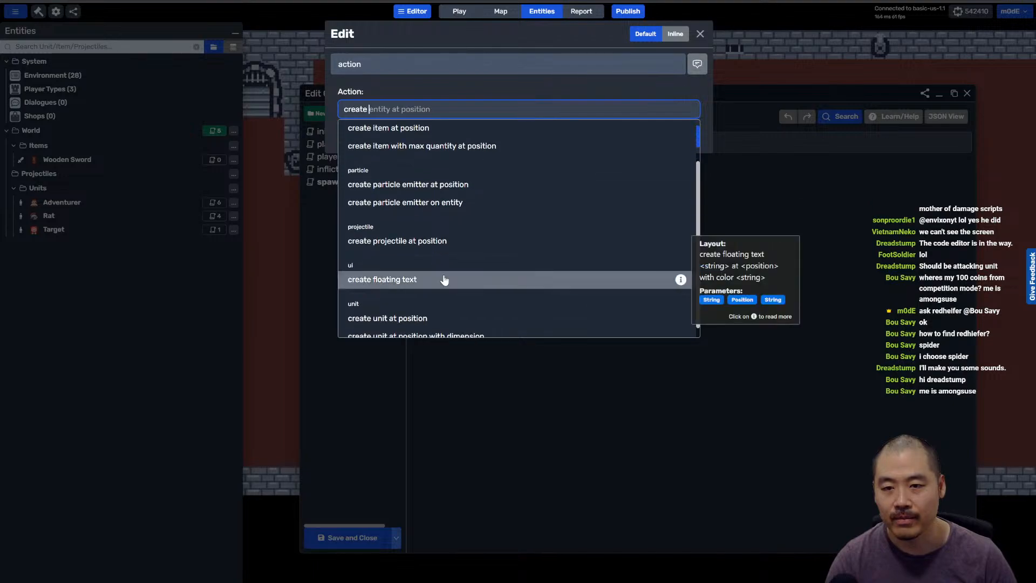
pyautogui.click(461, 319)
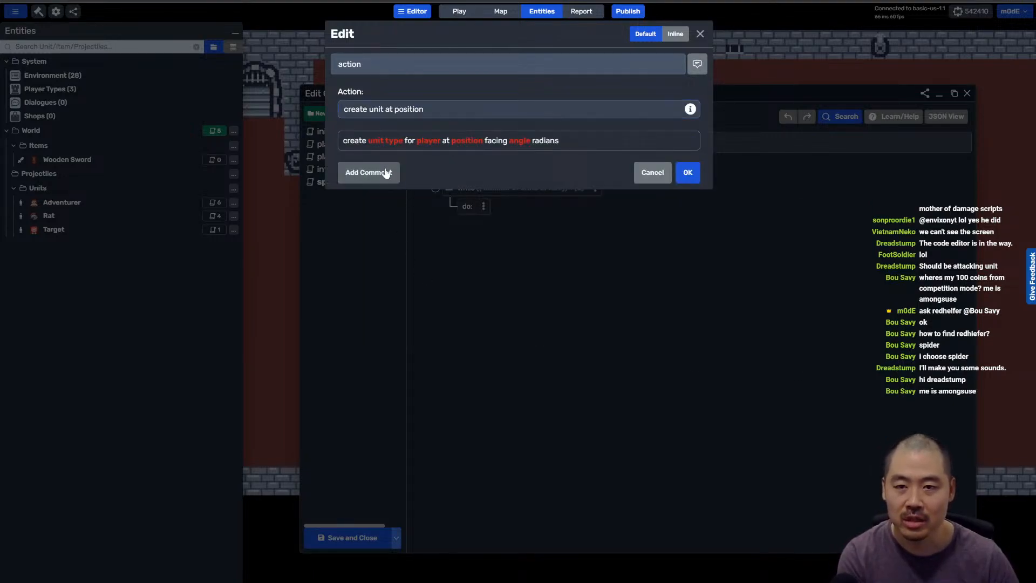
# Step: Set the created unit's type to Rat and its owner to AI Player (Hostile)
pyautogui.click(387, 140)
pyautogui.click(404, 86)
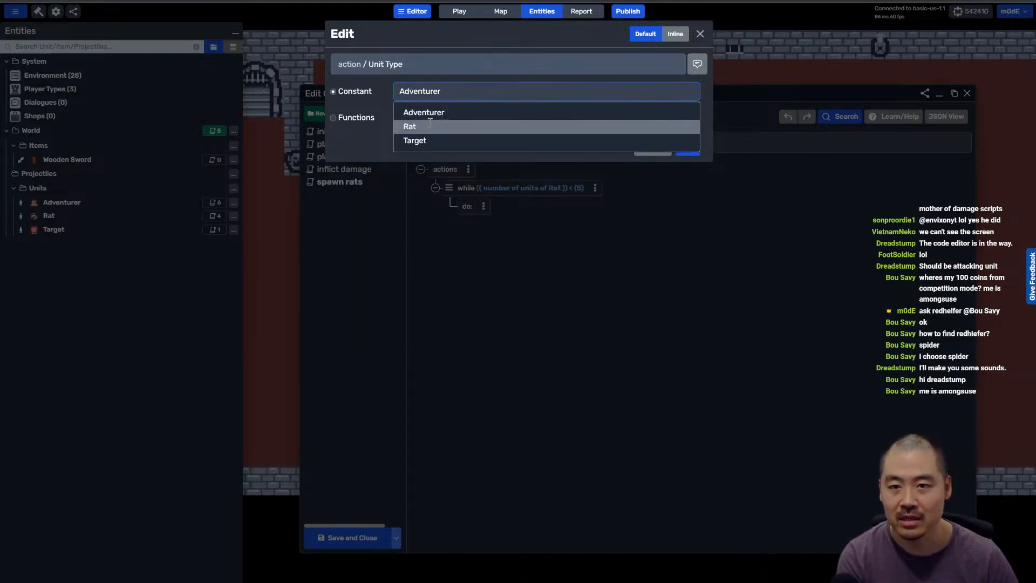
pyautogui.click(407, 128)
pyautogui.click(399, 144)
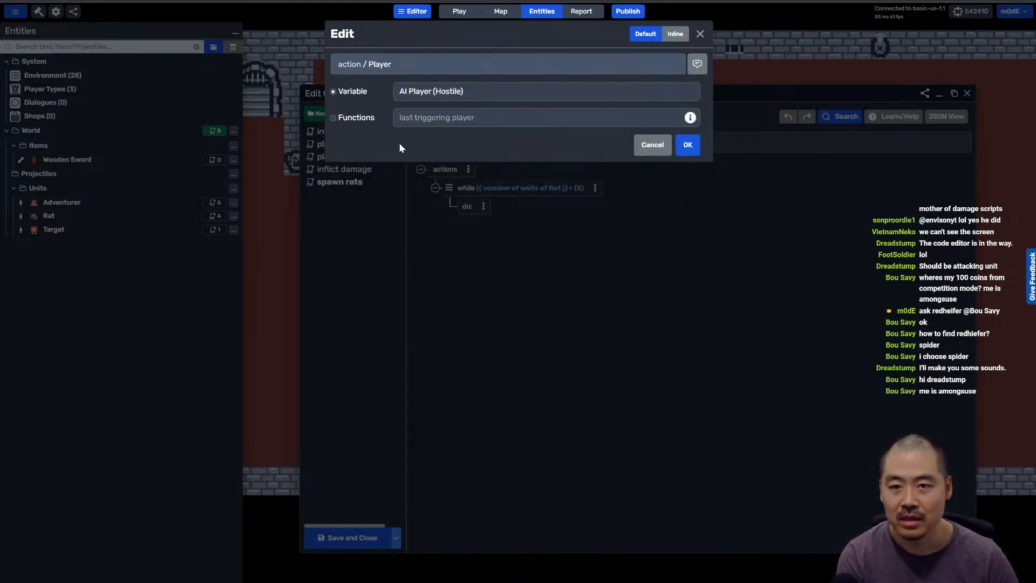
pyautogui.click(424, 95)
pyautogui.click(427, 113)
# Step: Set the spawn position to a random position in the dungeon region
pyautogui.click(487, 141)
pyautogui.click(409, 106)
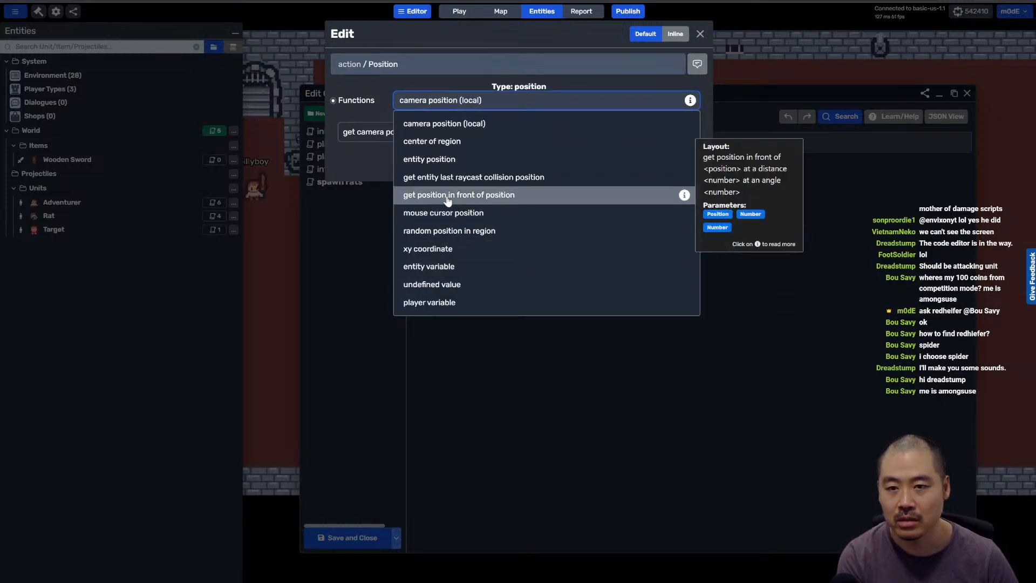
pyautogui.click(449, 231)
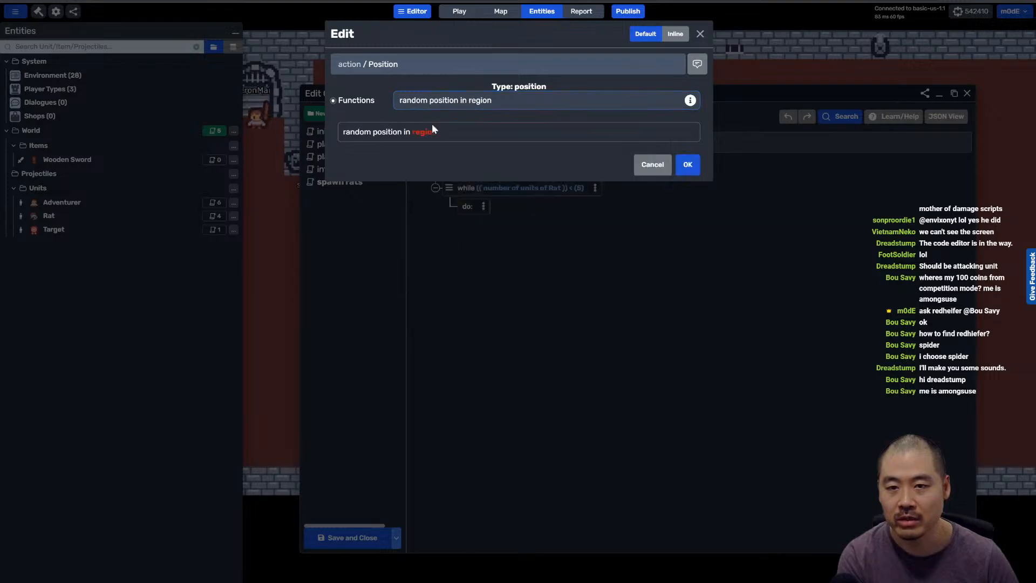
pyautogui.click(427, 131)
pyautogui.press('Return')
pyautogui.press('Return')
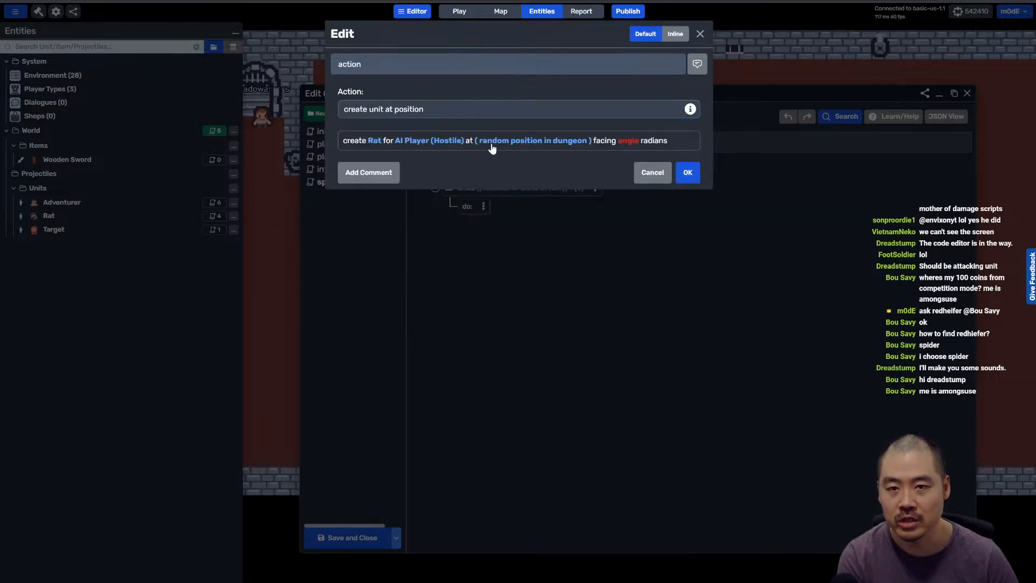
# Step: Accept the default facing angle for the Rat and confirm the create unit action
pyautogui.click(628, 141)
pyautogui.press('Return')
pyautogui.press('Return')
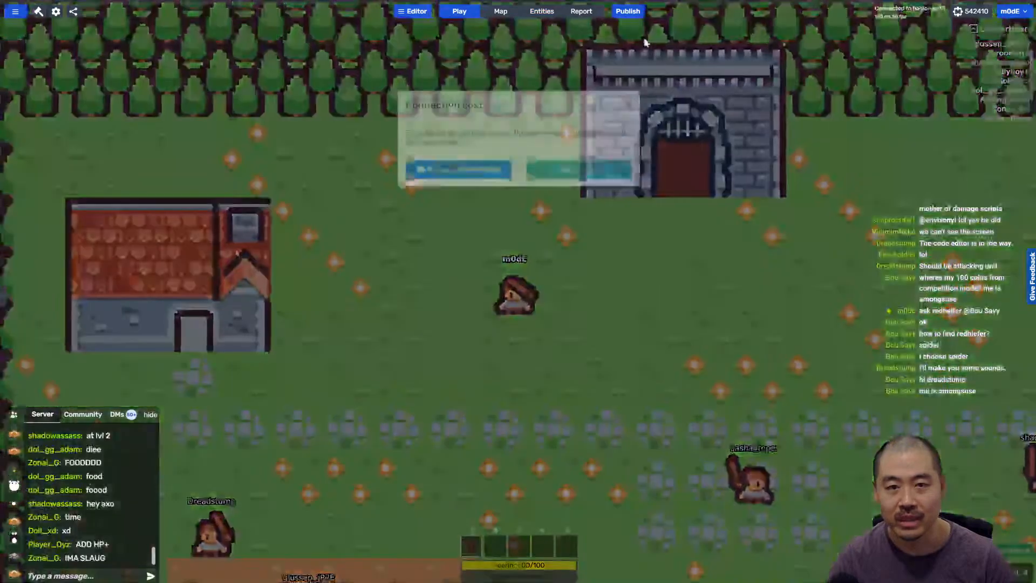
# Step: Save and republish the game with the current region and public listing settings, dismissing the connection-lost dialog
pyautogui.click(627, 10)
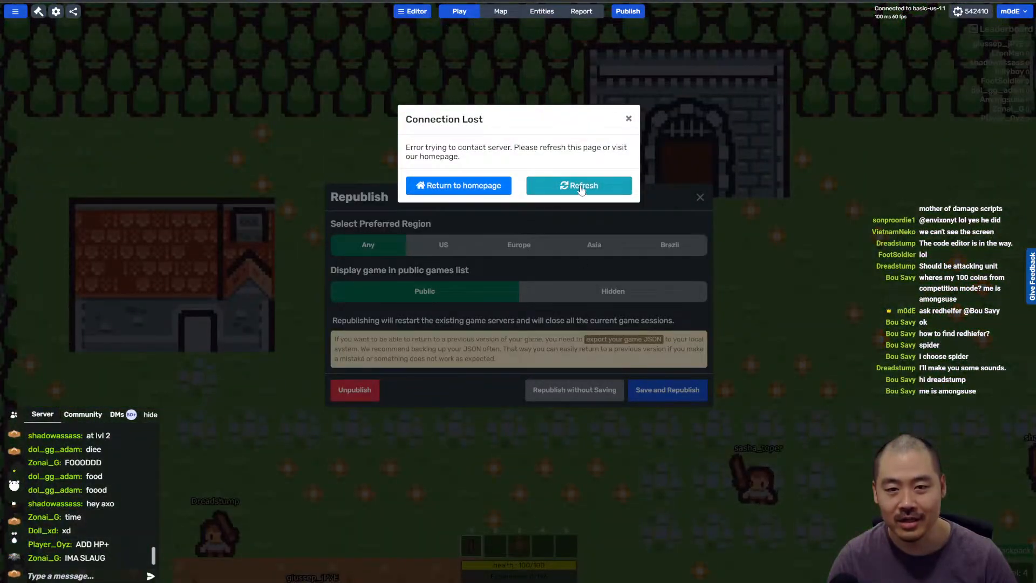
pyautogui.click(629, 119)
pyautogui.click(668, 390)
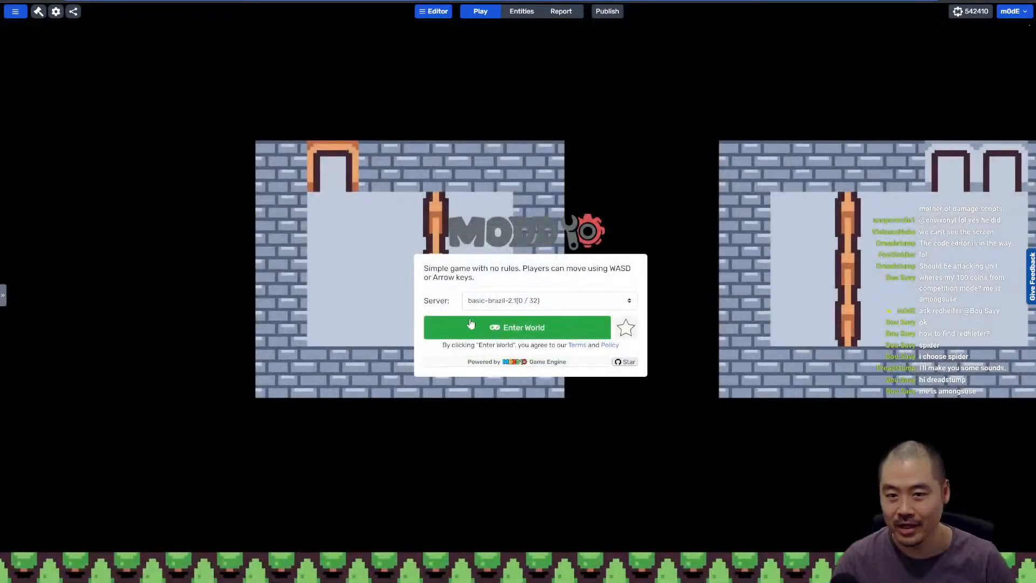
# Step: Enter the republished game world and walk the character through the stone gate into the dungeon
pyautogui.click(488, 336)
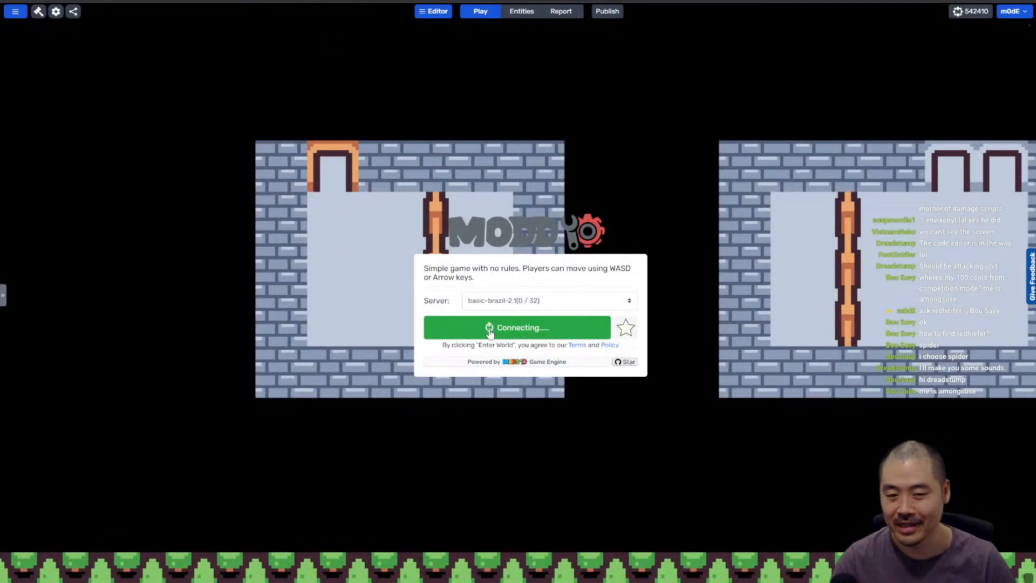
pyautogui.press('a')
pyautogui.press('w')
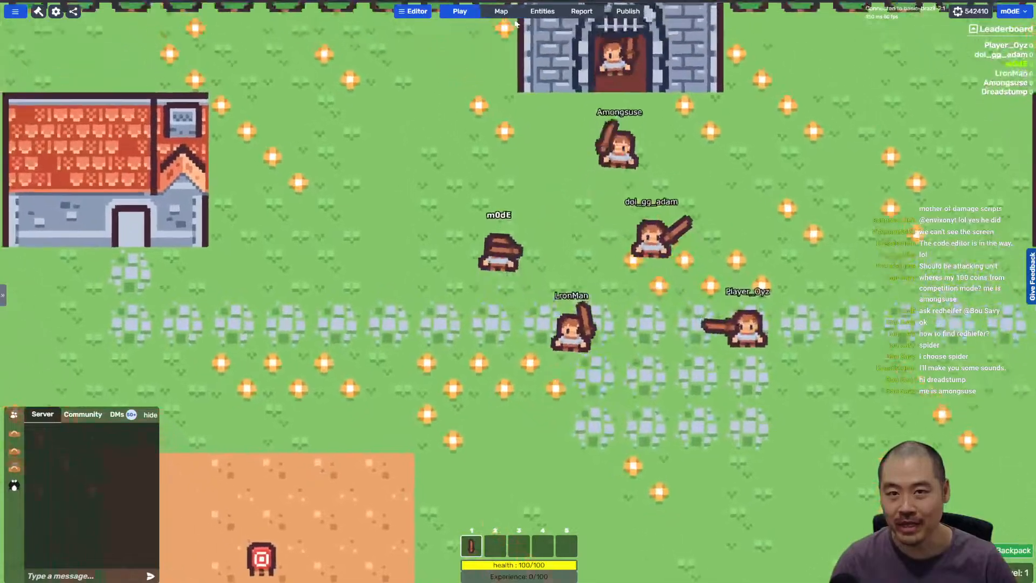
pyautogui.press('w')
pyautogui.press('d')
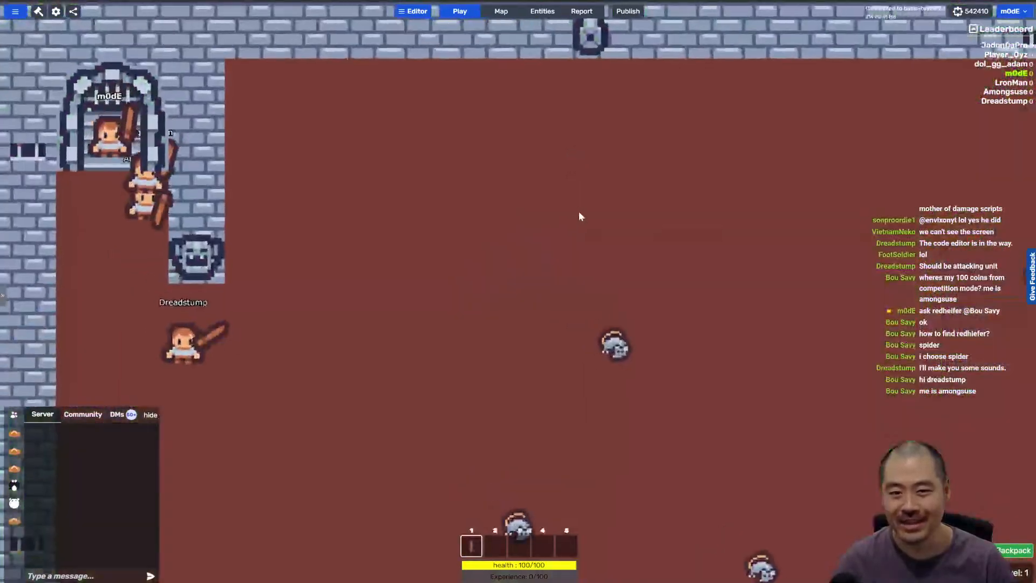
# Step: Playtest the dungeon by moving the character among the rats and attacking, to check their spawning and damage
pyautogui.press('s')
pyautogui.press('d')
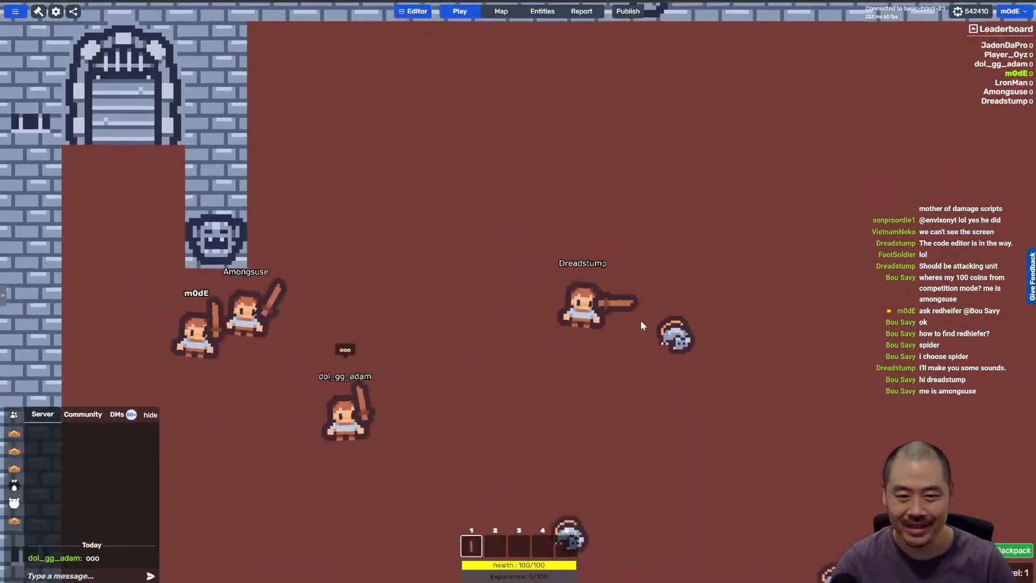
pyautogui.press('d')
pyautogui.press('s')
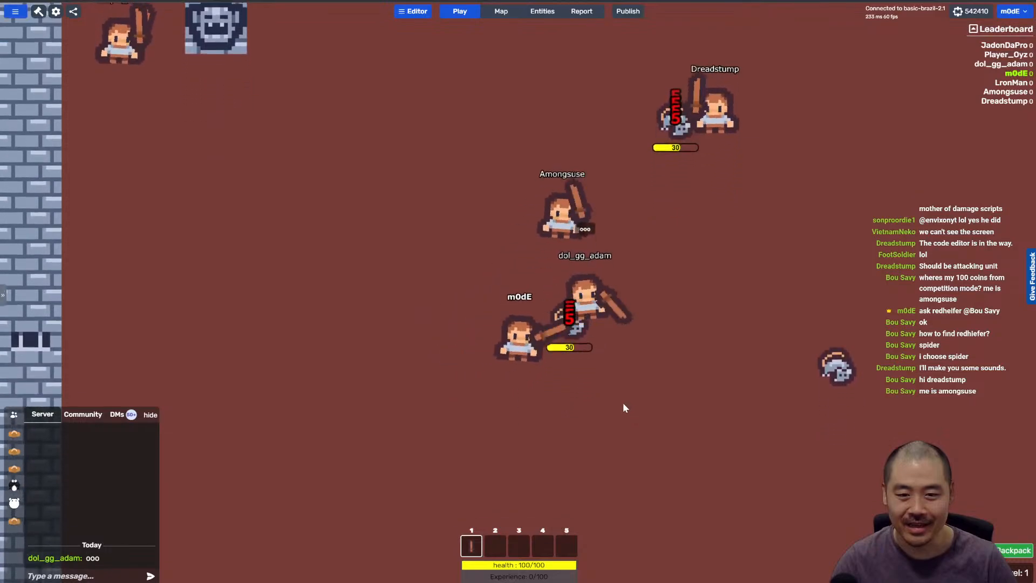
pyautogui.press('d')
pyautogui.press('s')
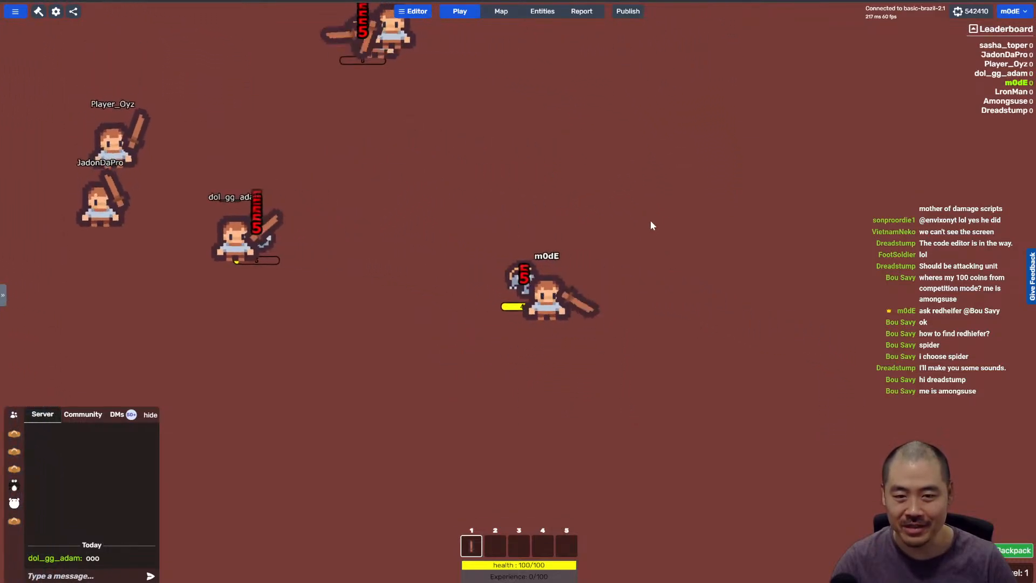
pyautogui.press('a')
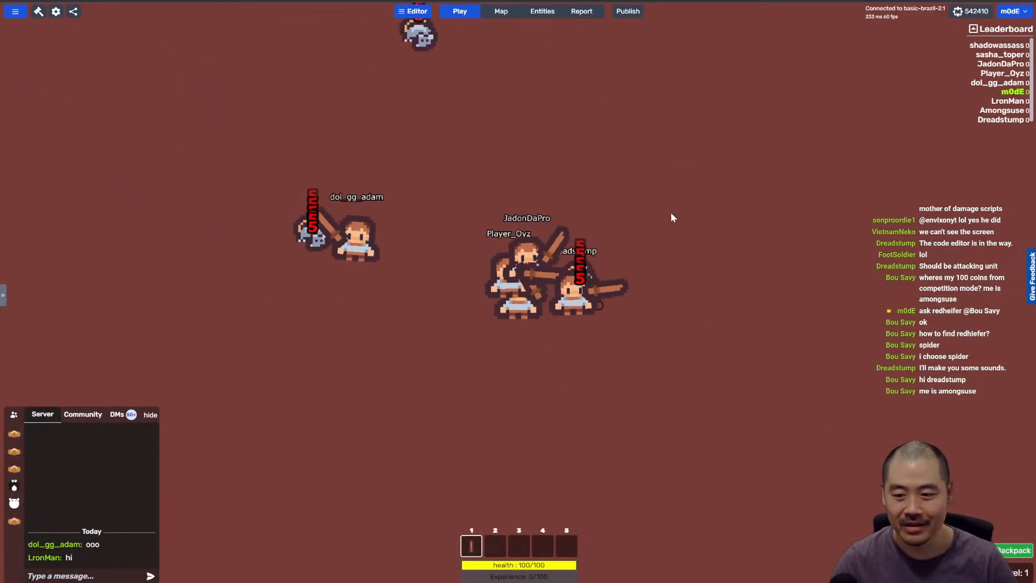
pyautogui.press('w')
pyautogui.press('d')
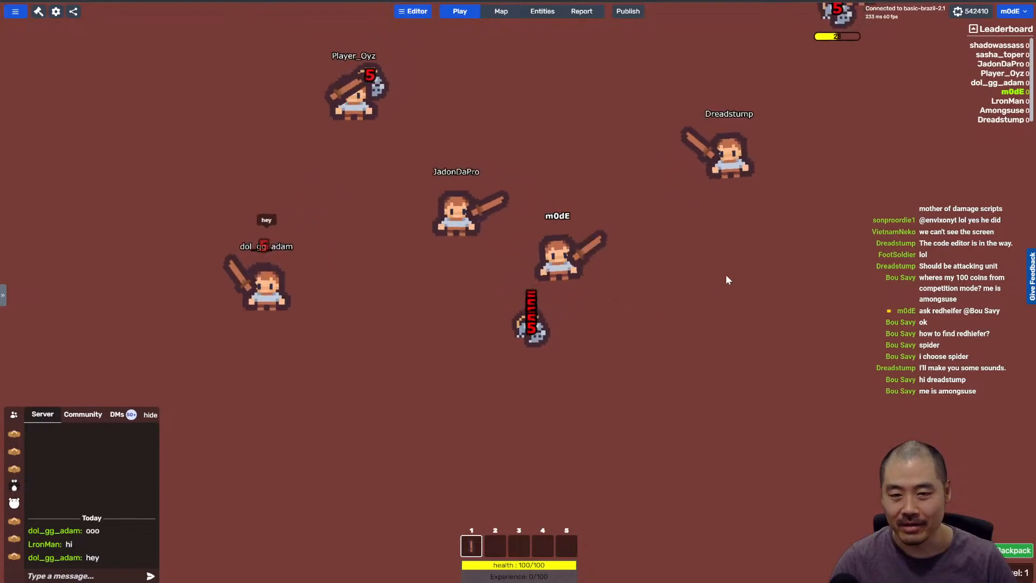
pyautogui.click(564, 245)
pyautogui.press('s')
pyautogui.press('a')
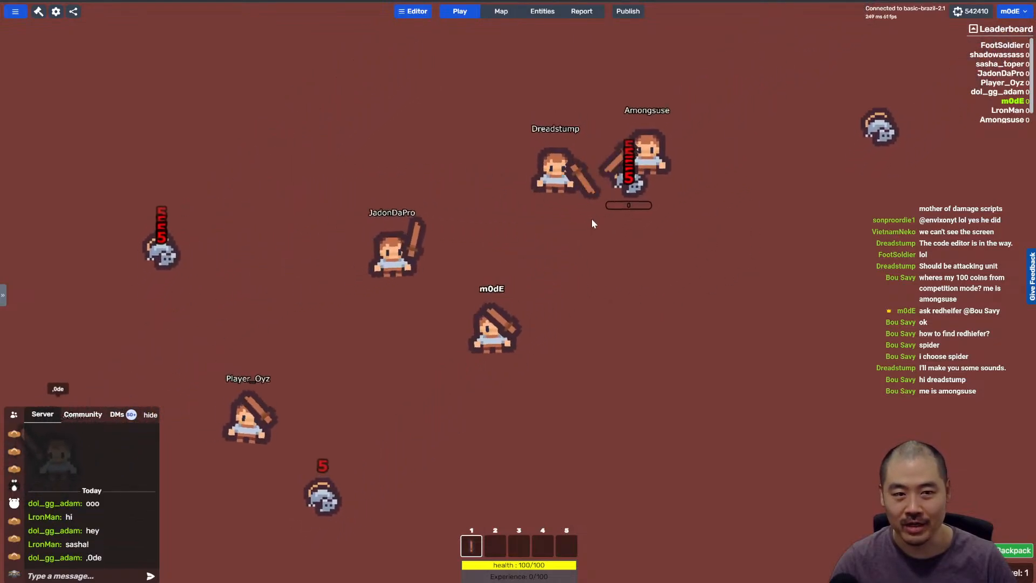
# Step: Open the Rat unit's AI settings and enable its AI
pyautogui.press('w')
pyautogui.press('s')
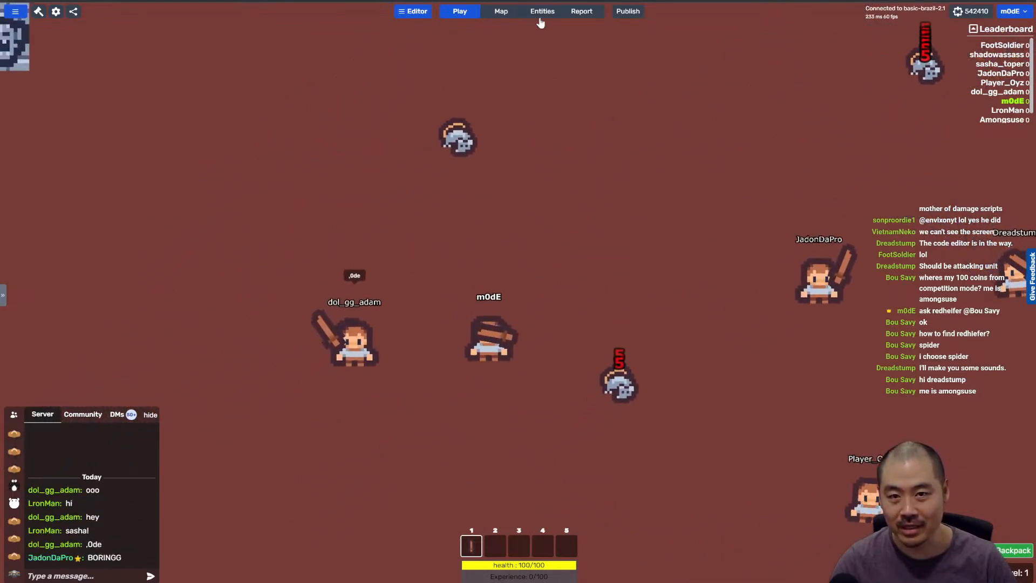
pyautogui.click(541, 13)
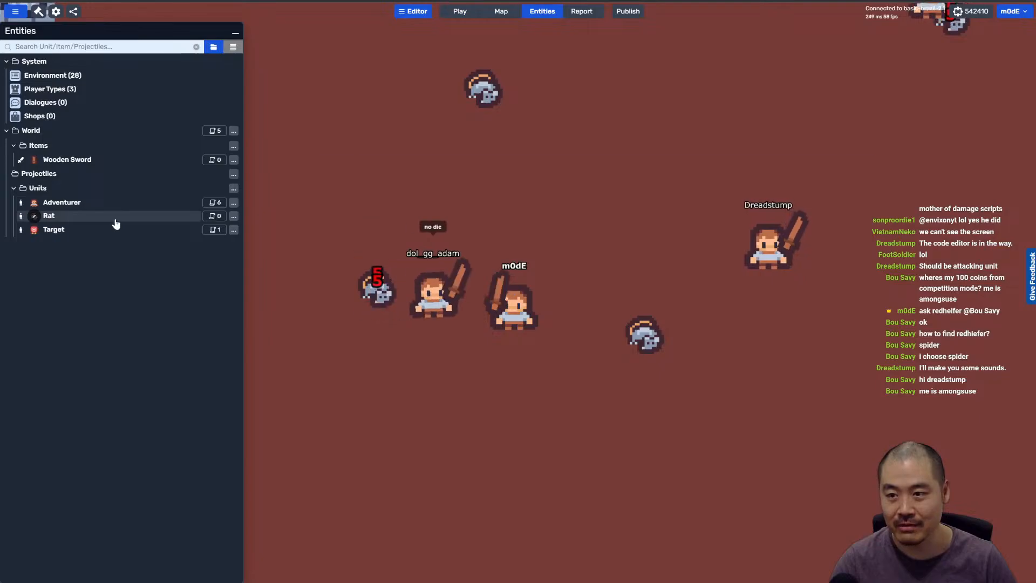
pyautogui.click(115, 222)
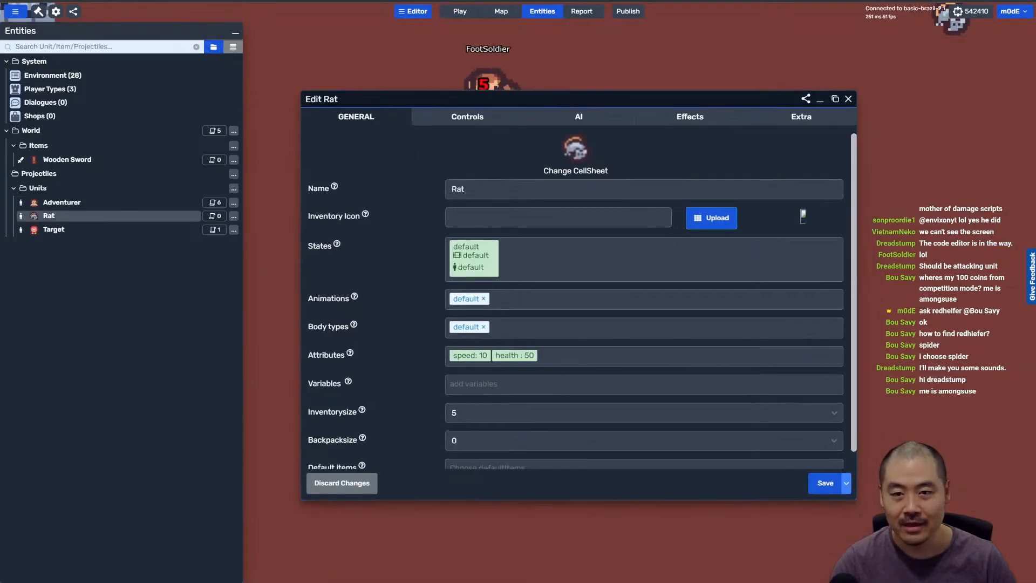
pyautogui.click(583, 118)
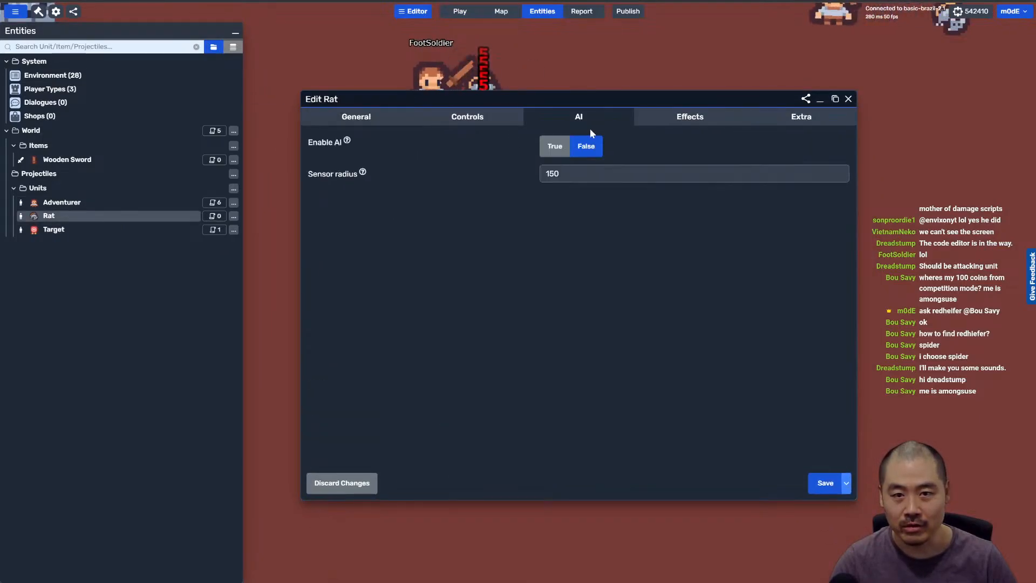
pyautogui.click(554, 148)
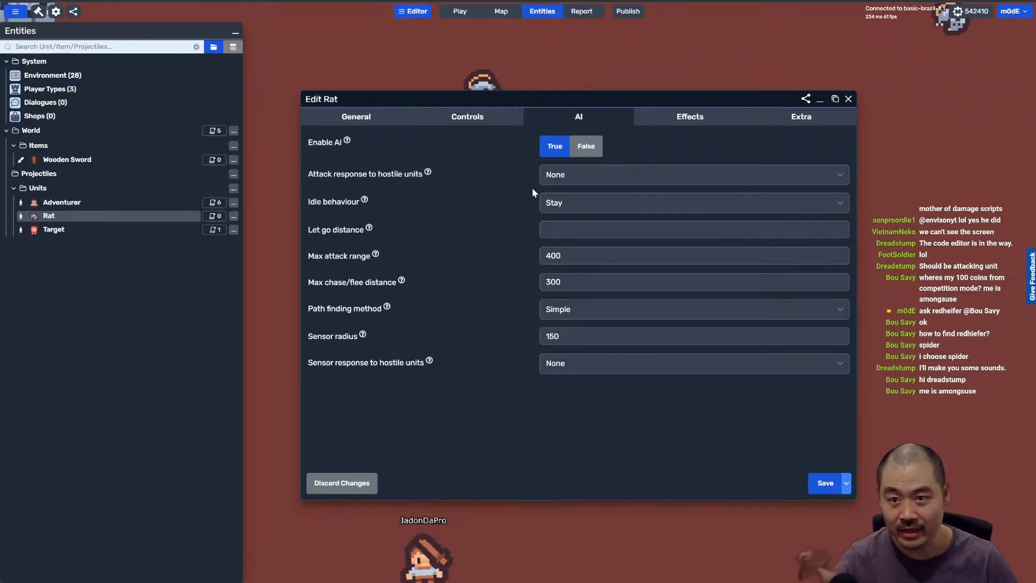
# Step: Set the Rat's attack and sensor responses to Fight, idle behaviour to Wander, let go distance to 600 and max attack range to 200
pyautogui.click(571, 199)
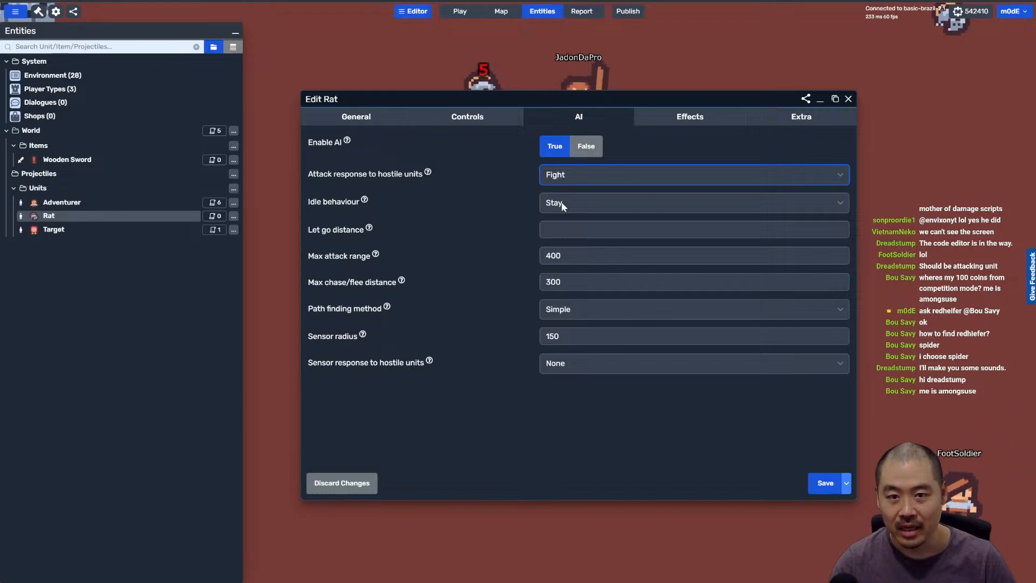
pyautogui.click(561, 202)
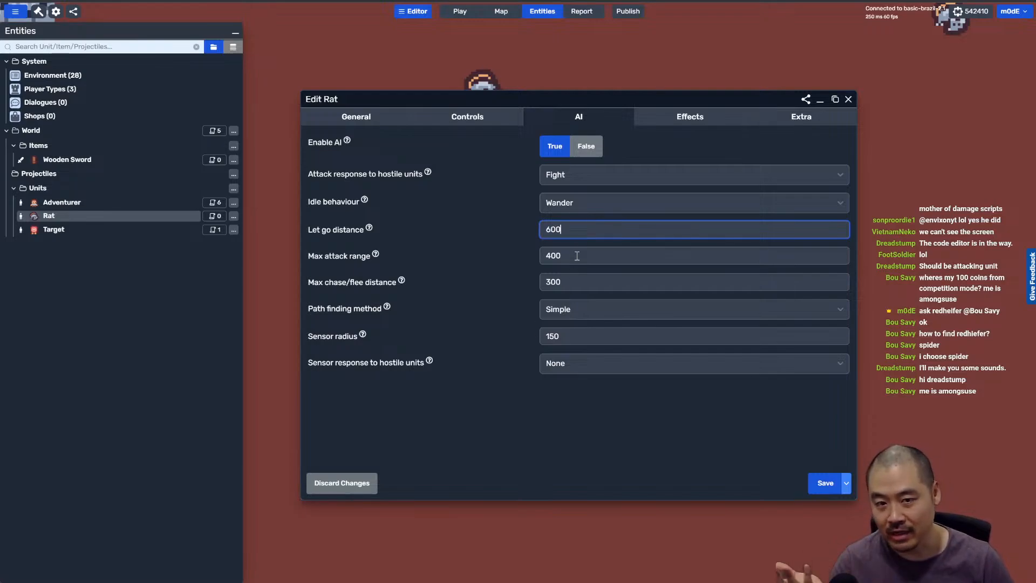
pyautogui.press('Tab')
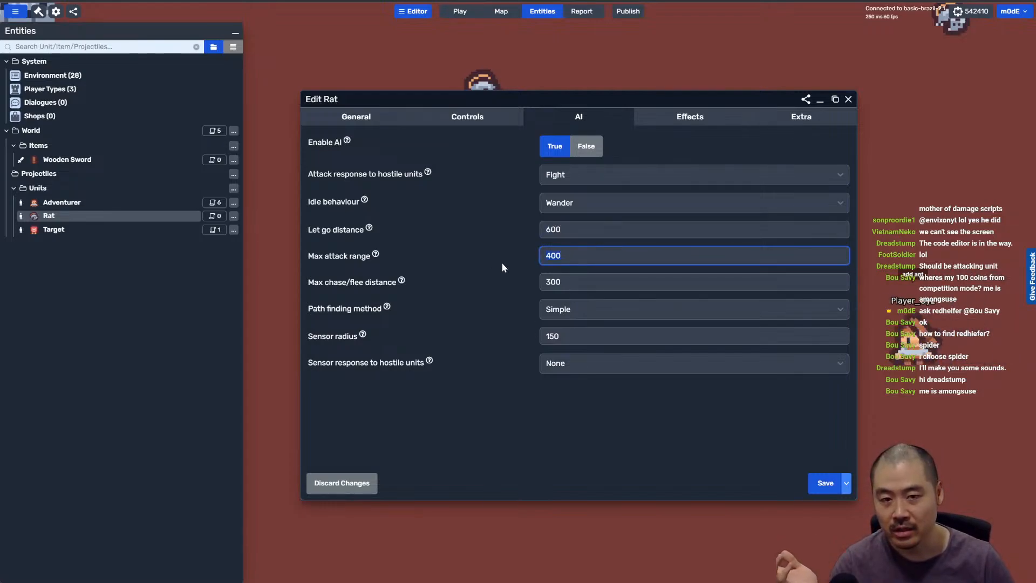
pyautogui.write('200')
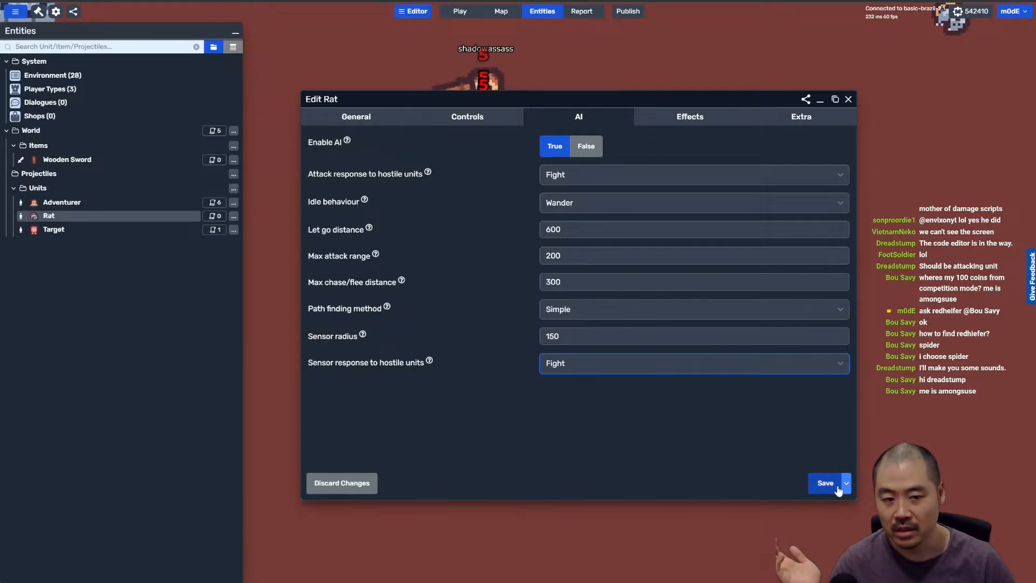
# Step: Set the Rat's OnMove tween effect to Wobble and save the unit
pyautogui.click(690, 116)
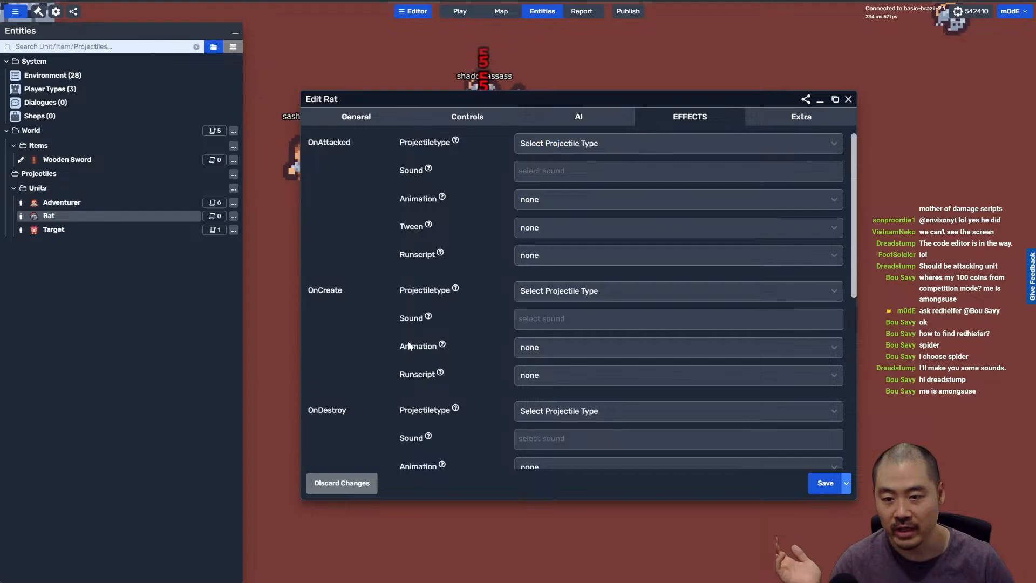
pyautogui.scroll(-7, 416, 342)
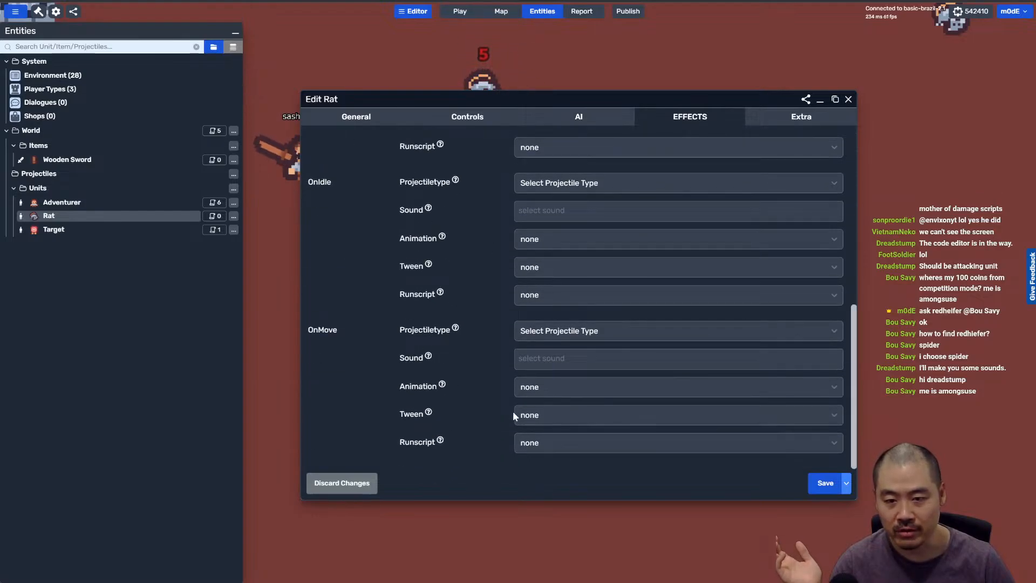
pyautogui.click(554, 451)
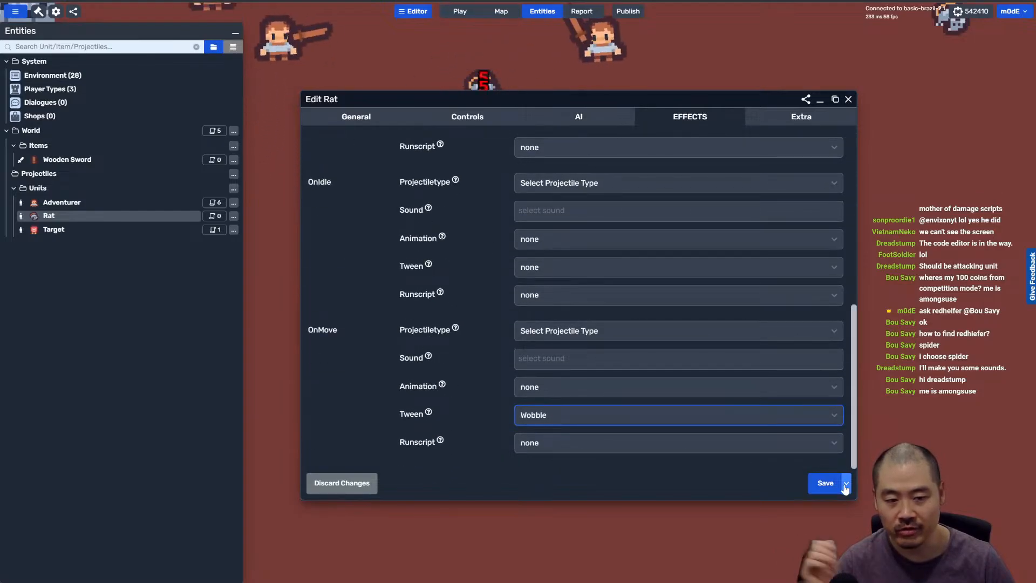
pyautogui.click(820, 482)
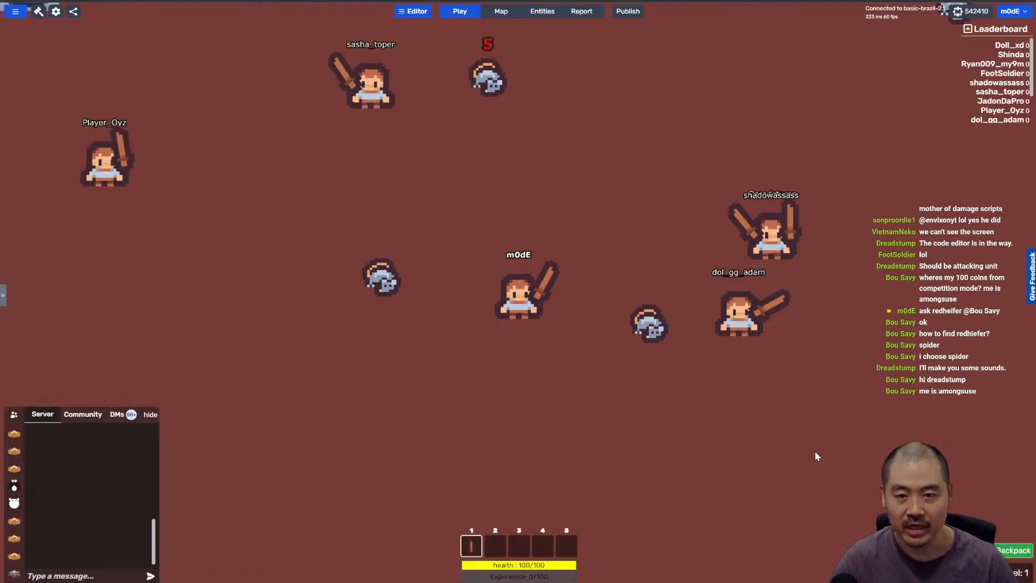
# Step: Playtest the game by walking the character around the arena and examine how the rats move and respond to attacks
pyautogui.press('w')
pyautogui.press('a')
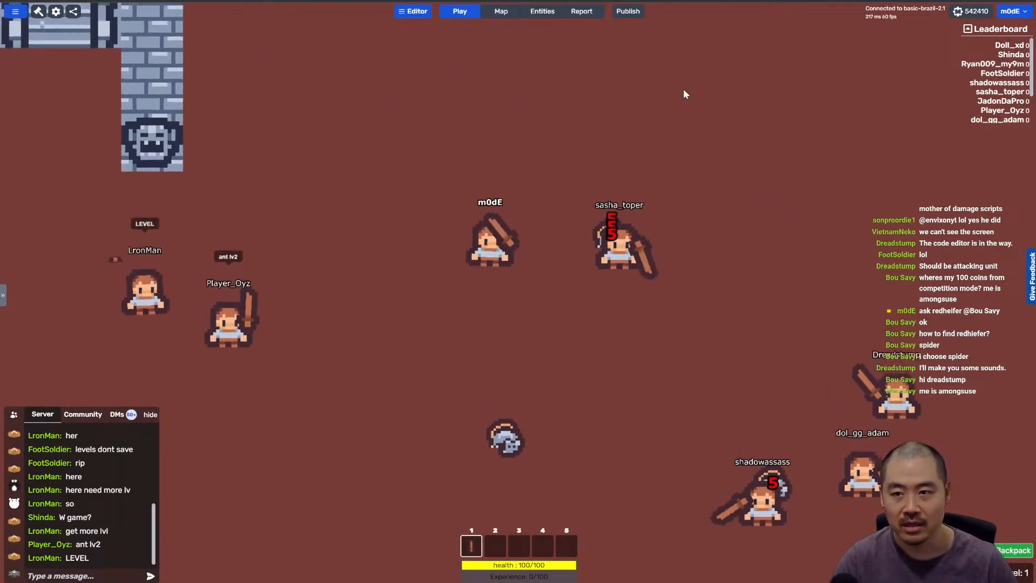
pyautogui.press('a')
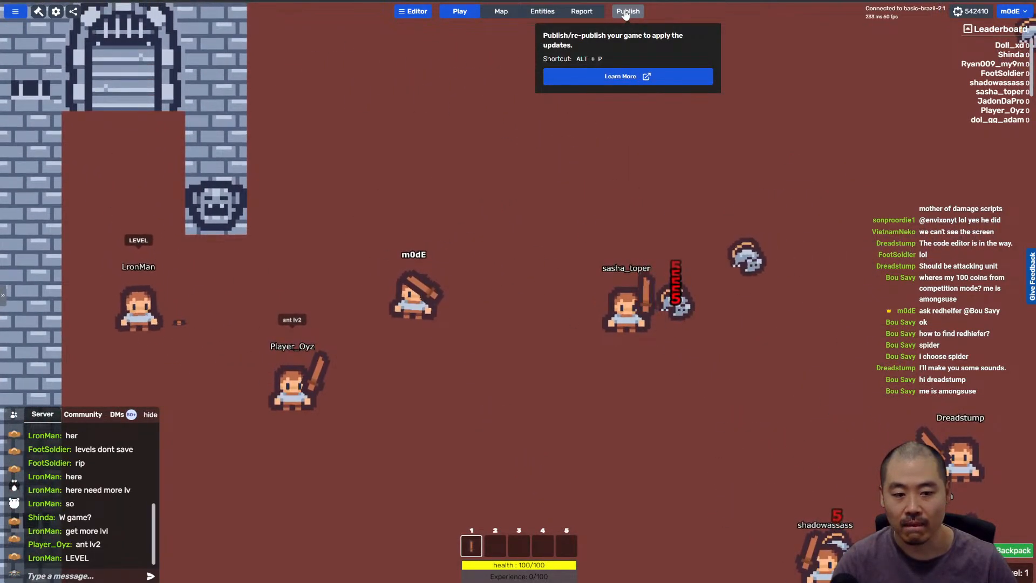
pyautogui.press('s')
pyautogui.press('d')
pyautogui.press('s')
pyautogui.press('d')
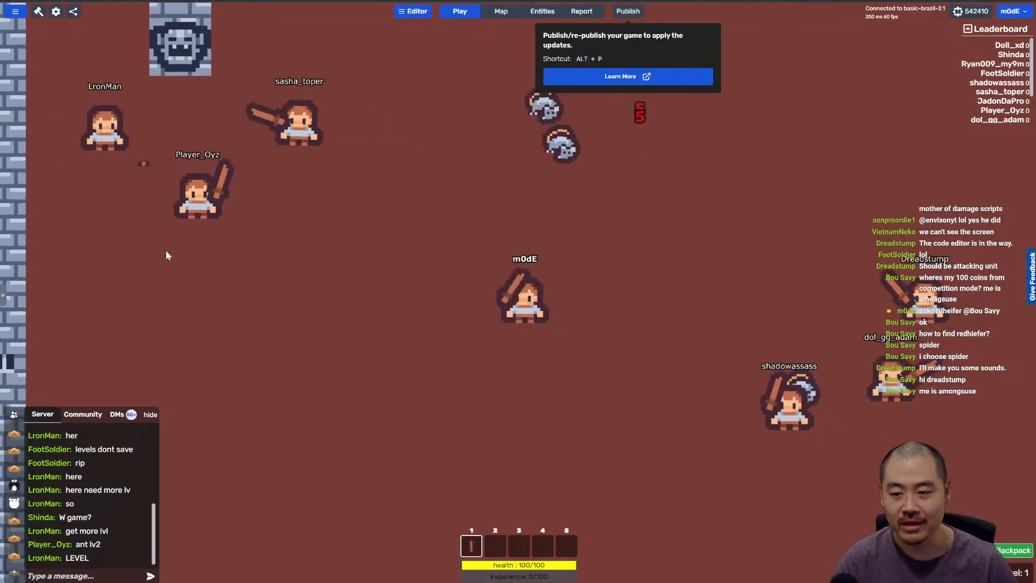
pyautogui.click(529, 13)
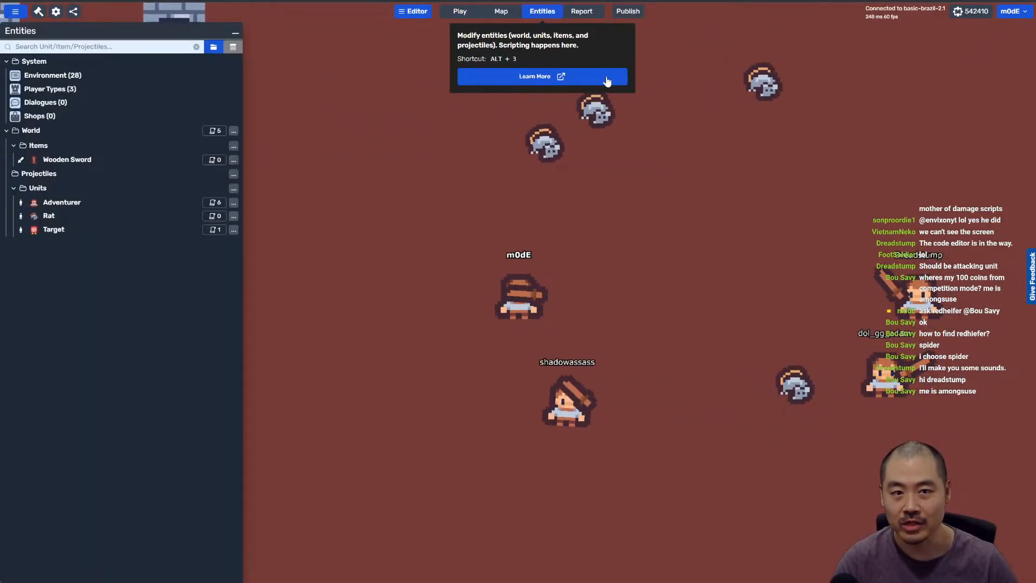
pyautogui.hotkey('alt', '1')
pyautogui.press('w')
pyautogui.press('d')
pyautogui.click(545, 240)
pyautogui.press('w')
pyautogui.press('d')
pyautogui.moveTo(550, 238)
pyautogui.mouseDown()
pyautogui.moveTo(423, 249)
pyautogui.moveTo(397, 316)
pyautogui.moveTo(508, 228)
pyautogui.moveTo(449, 96)
pyautogui.moveTo(532, 21)
pyautogui.mouseUp()
pyautogui.press('a')
pyautogui.press('s')
pyautogui.press('w')
pyautogui.press('d')
pyautogui.press('w')
pyautogui.press('a')
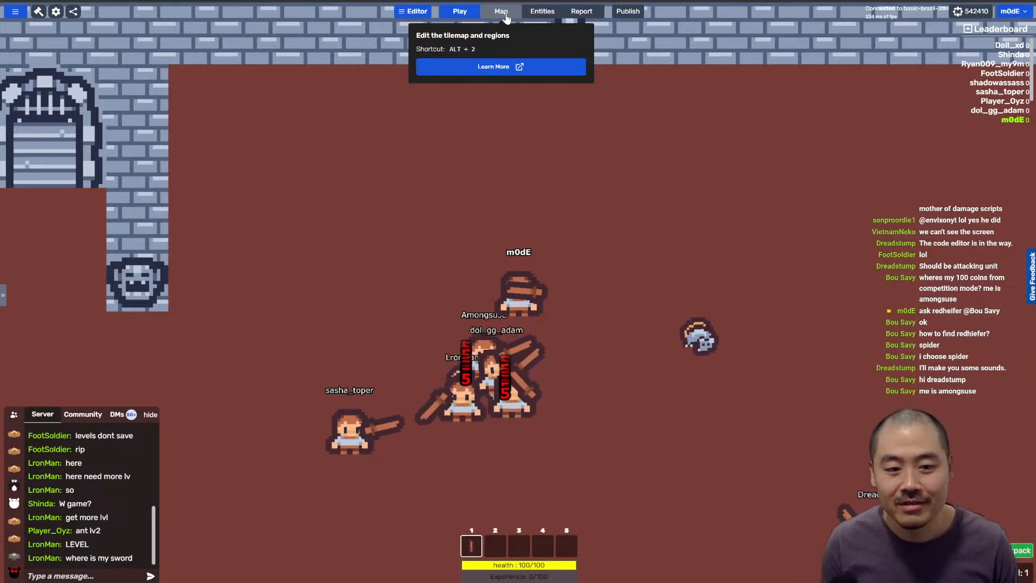
pyautogui.press('d')
pyautogui.press('s')
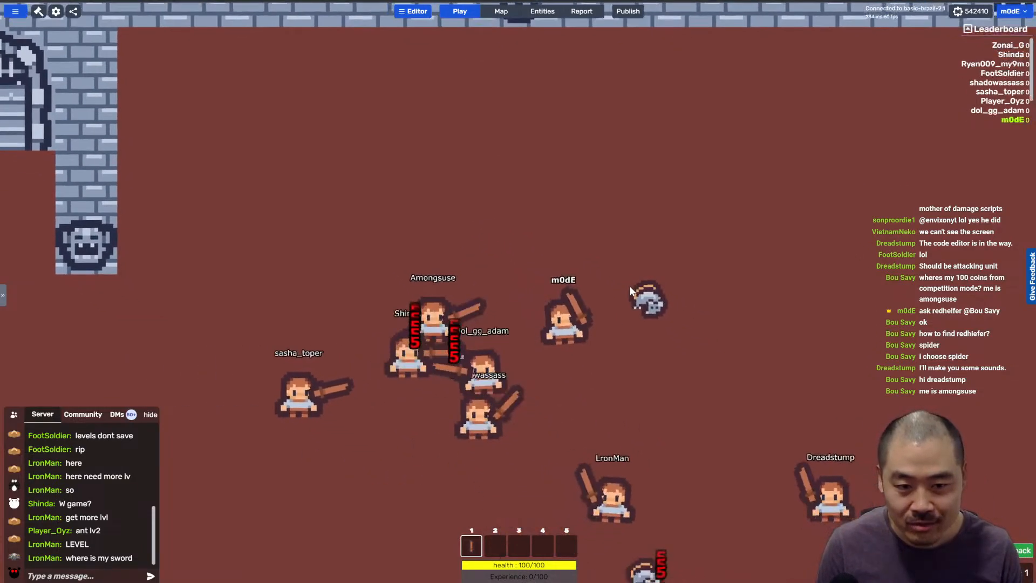
pyautogui.press('a')
pyautogui.press('s')
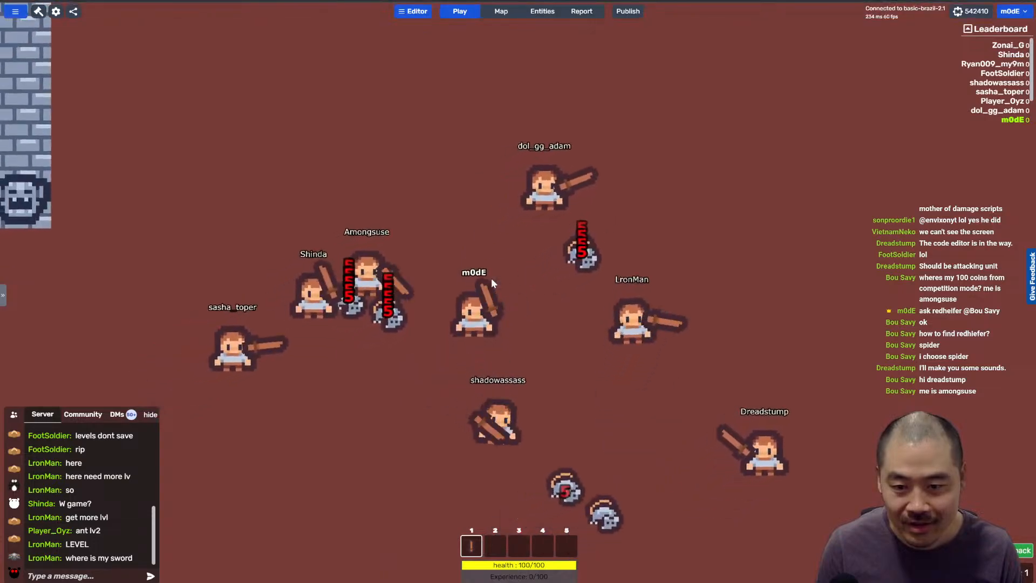
pyautogui.press('a')
pyautogui.press('s')
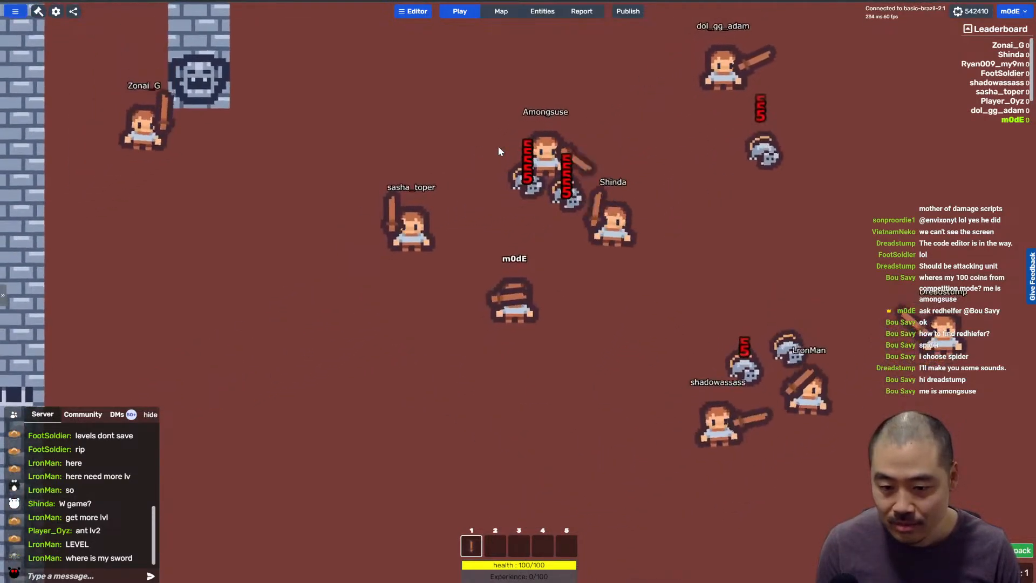
# Step: Create a new script for the Rat unit and name it death
pyautogui.click(542, 12)
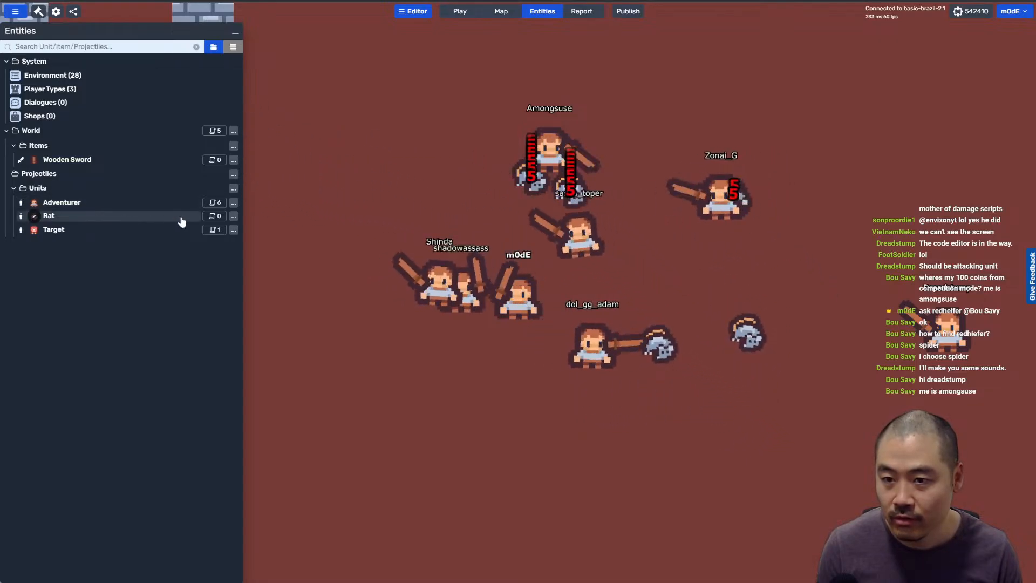
pyautogui.click(215, 216)
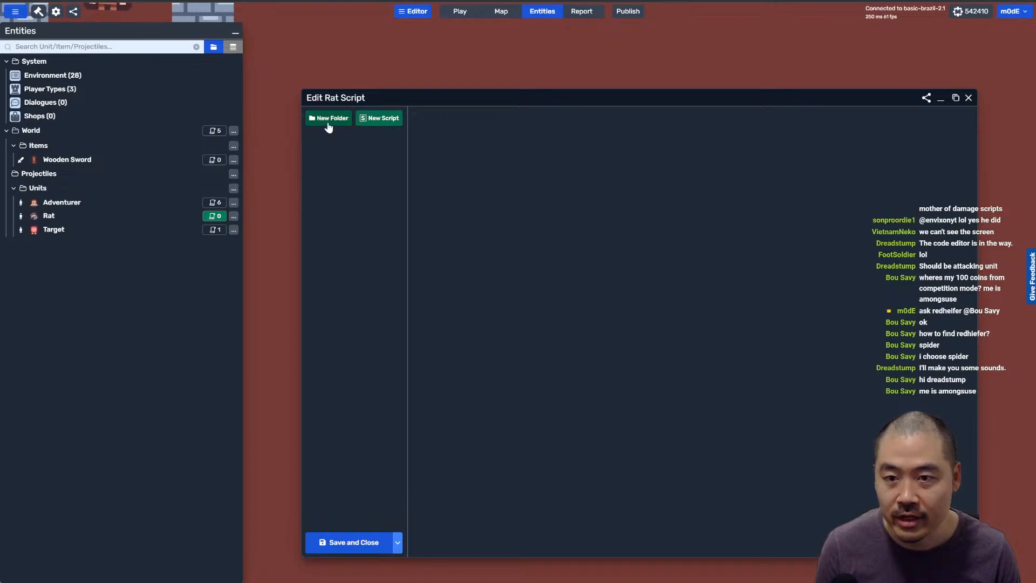
pyautogui.click(379, 118)
pyautogui.click(465, 121)
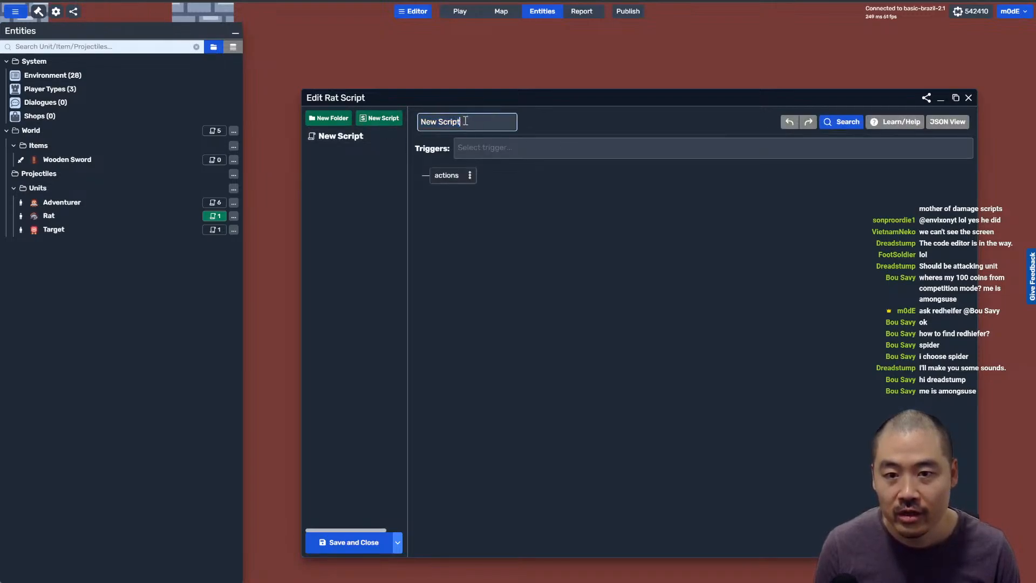
pyautogui.write('death')
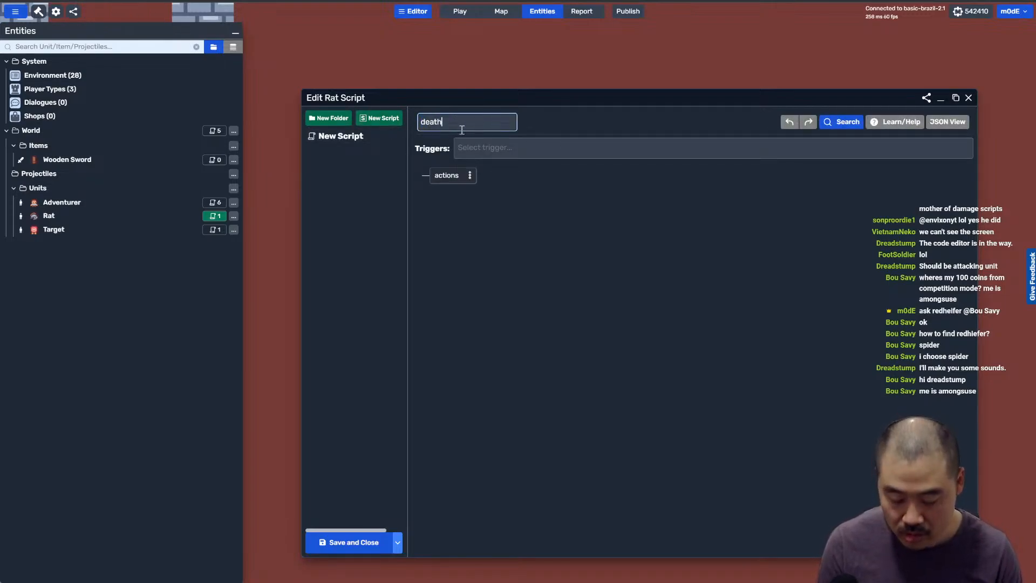
pyautogui.press('Return')
# Step: Set the death script's trigger to "when this entity's attribute becomes 0 or less"
pyautogui.click(470, 147)
pyautogui.write('hp')
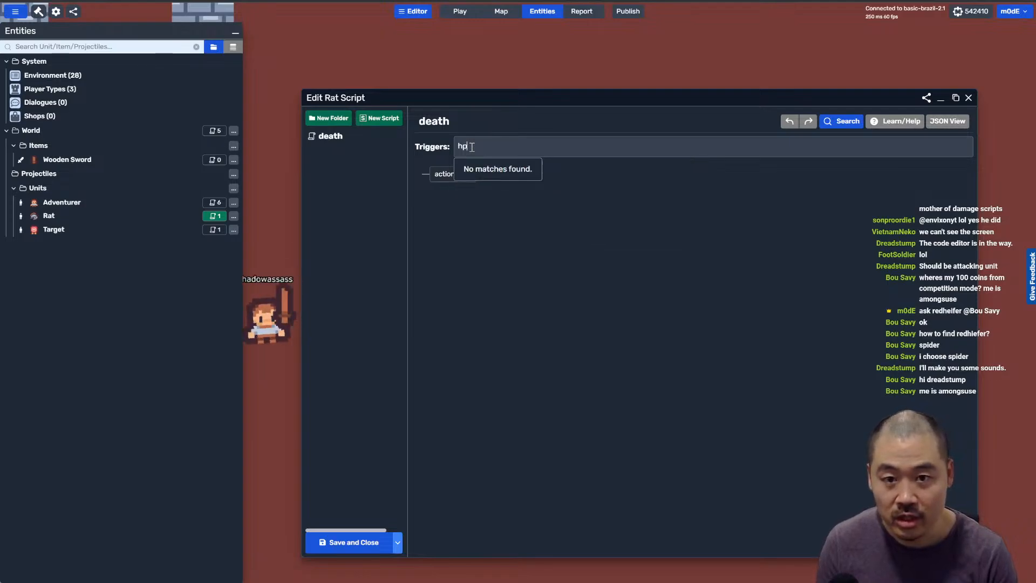
pyautogui.press('BackSpace')
pyautogui.press('BackSpace')
pyautogui.write('att')
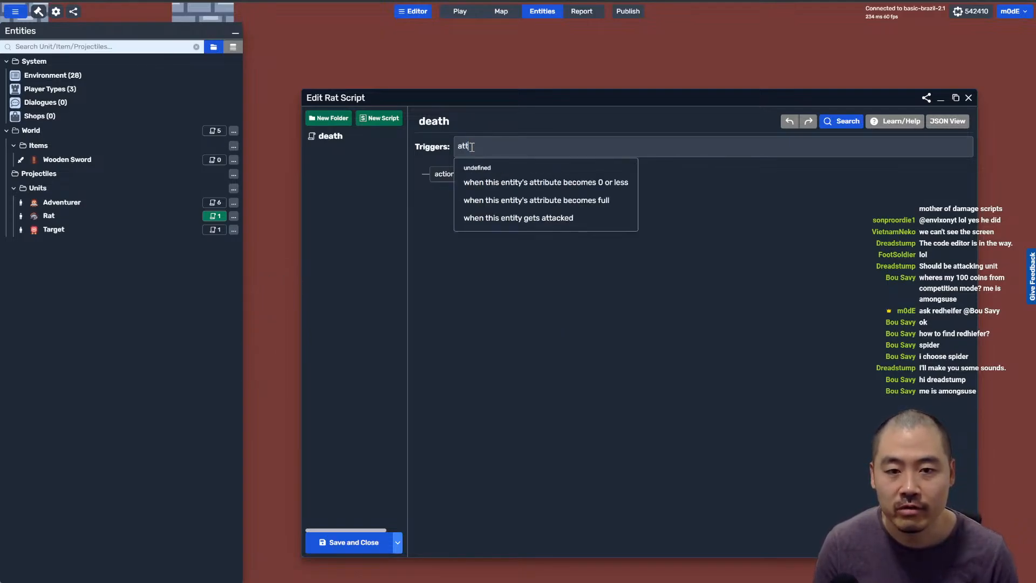
pyautogui.click(482, 182)
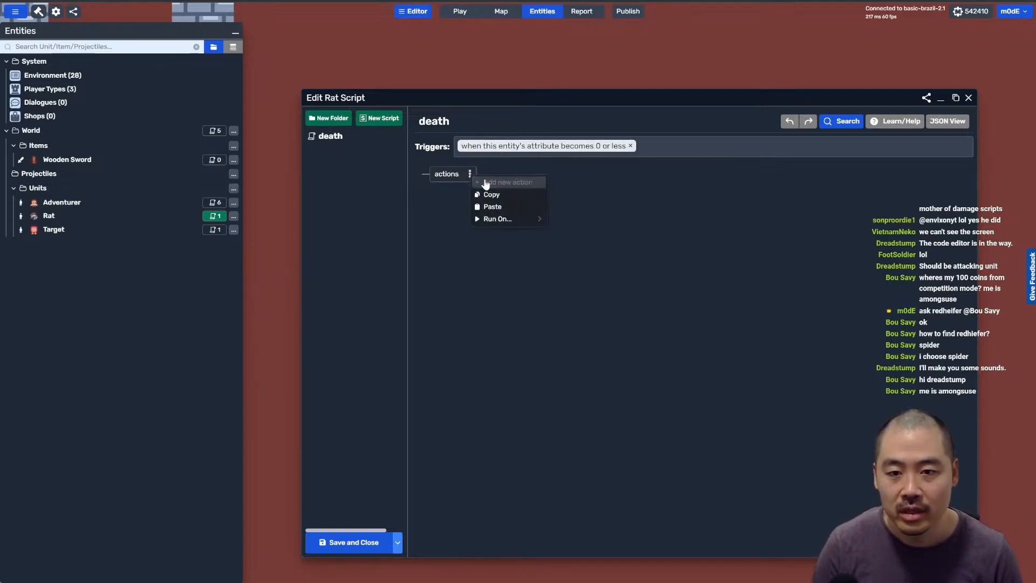
# Step: Add an if / else / then action to the death script with an Attribute Type Comparison as its condition
pyautogui.click(485, 183)
pyautogui.write('if')
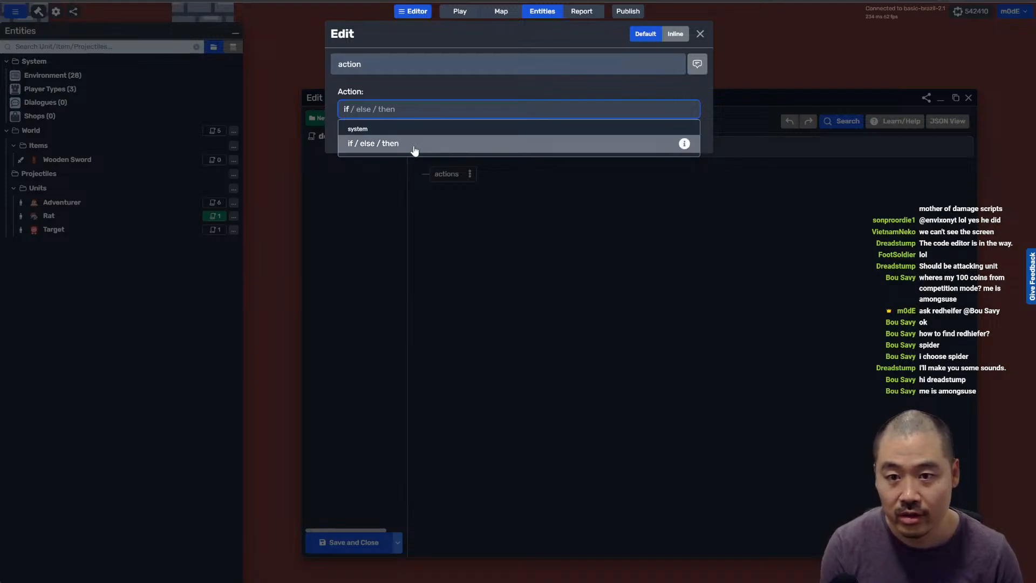
pyautogui.click(414, 147)
pyautogui.click(354, 143)
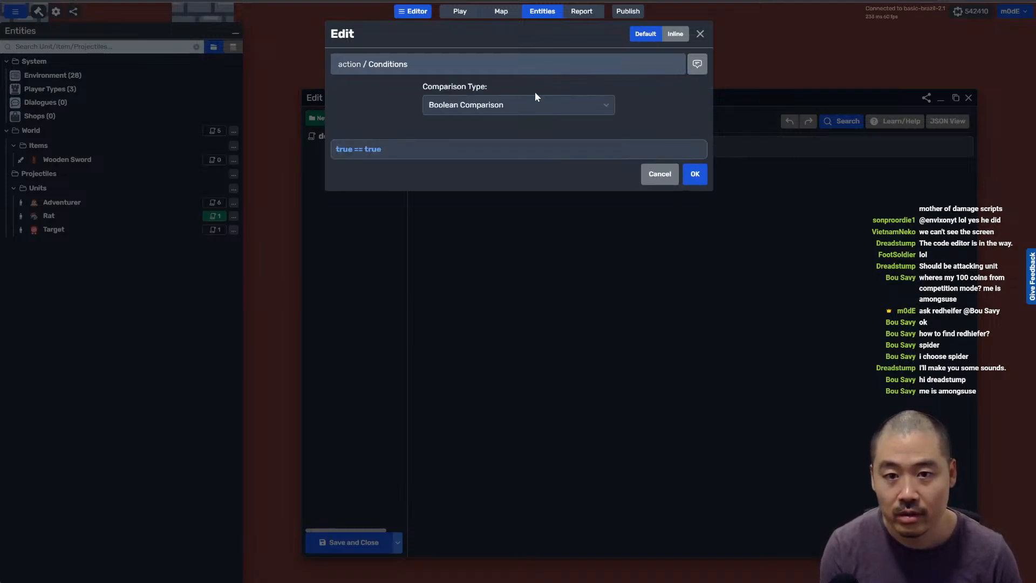
pyautogui.click(531, 222)
# Step: Set the condition's first operand to the attribute type of the last triggering attribute
pyautogui.click(395, 146)
pyautogui.click(415, 141)
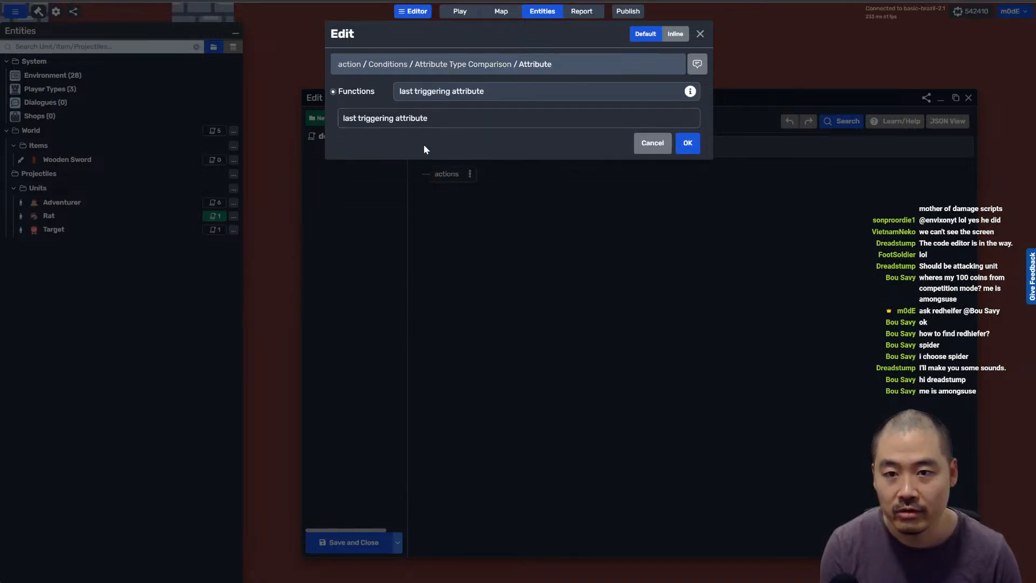
pyautogui.press('Return')
pyautogui.press('Return')
# Step: Set the condition's second operand to the constant health and confirm the if action
pyautogui.click(522, 148)
pyautogui.click(372, 92)
pyautogui.click(475, 92)
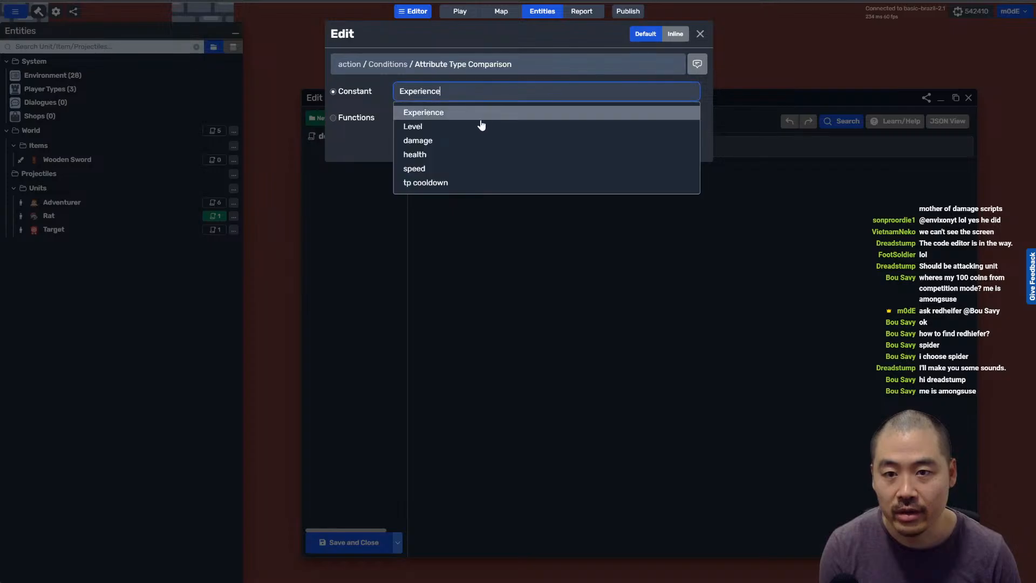
pyautogui.click(475, 155)
pyautogui.press('Return')
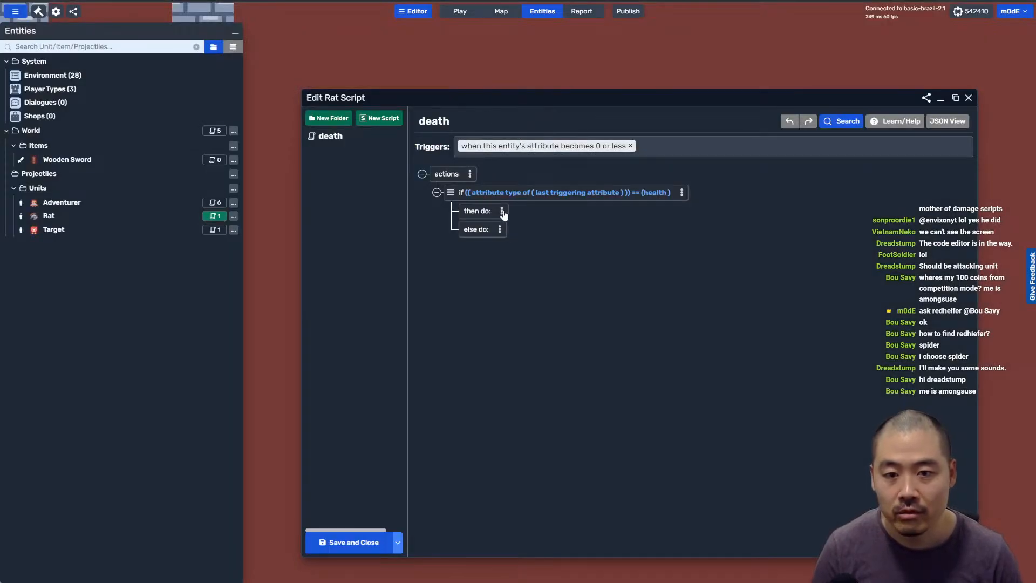
# Step: Add a destroy entity action for this entity to the then branch of the Rat's death script
pyautogui.click(525, 218)
pyautogui.write('dest')
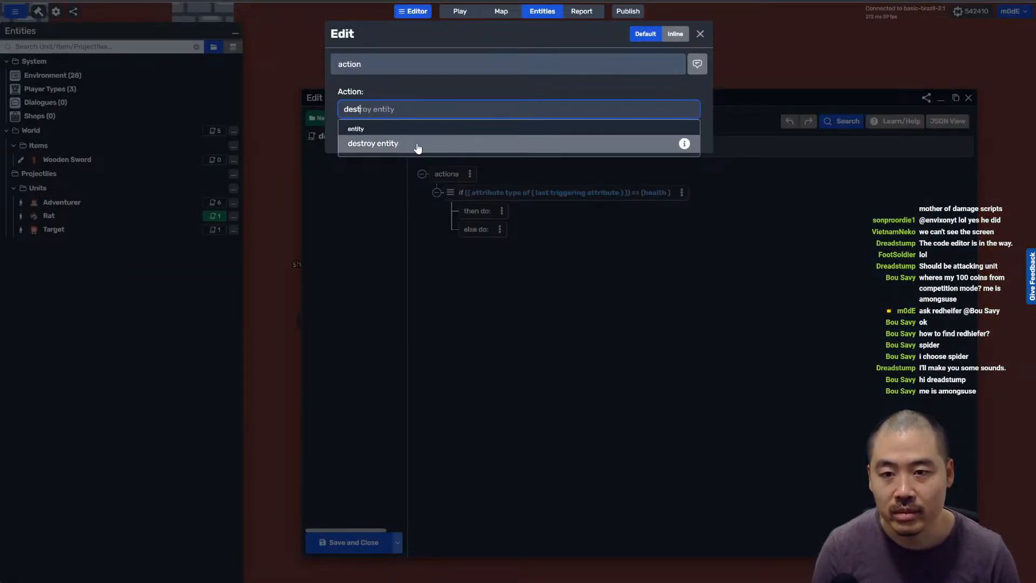
pyautogui.click(419, 141)
pyautogui.click(502, 231)
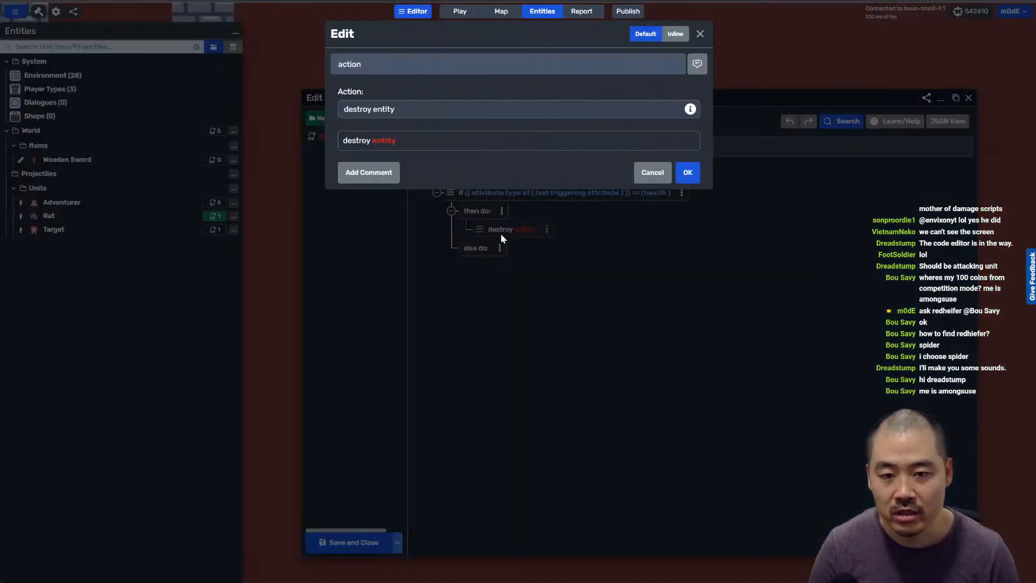
pyautogui.click(384, 141)
pyautogui.click(375, 145)
pyautogui.scroll(-5, 473, 231)
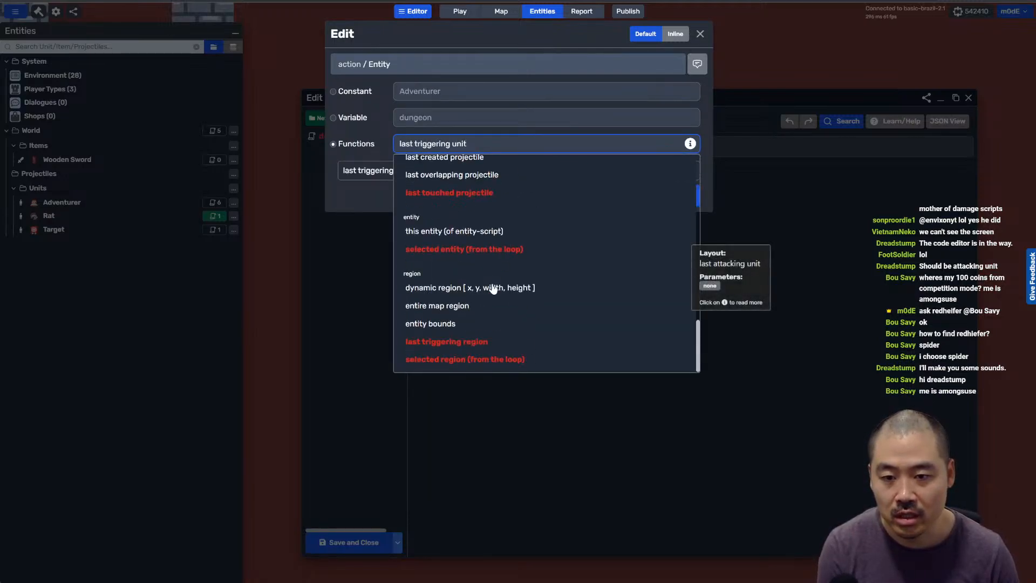
pyautogui.click(473, 231)
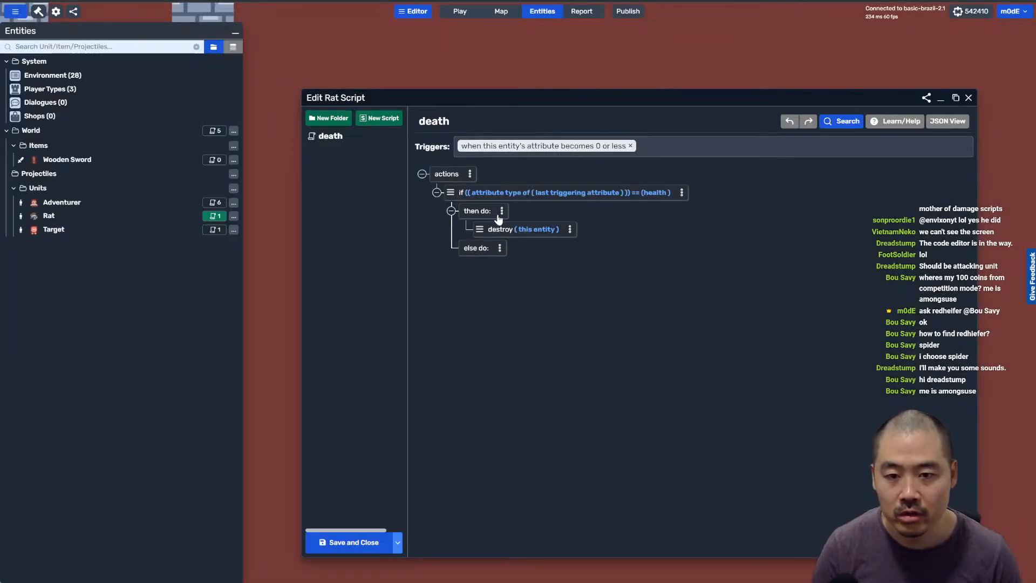
pyautogui.click(517, 219)
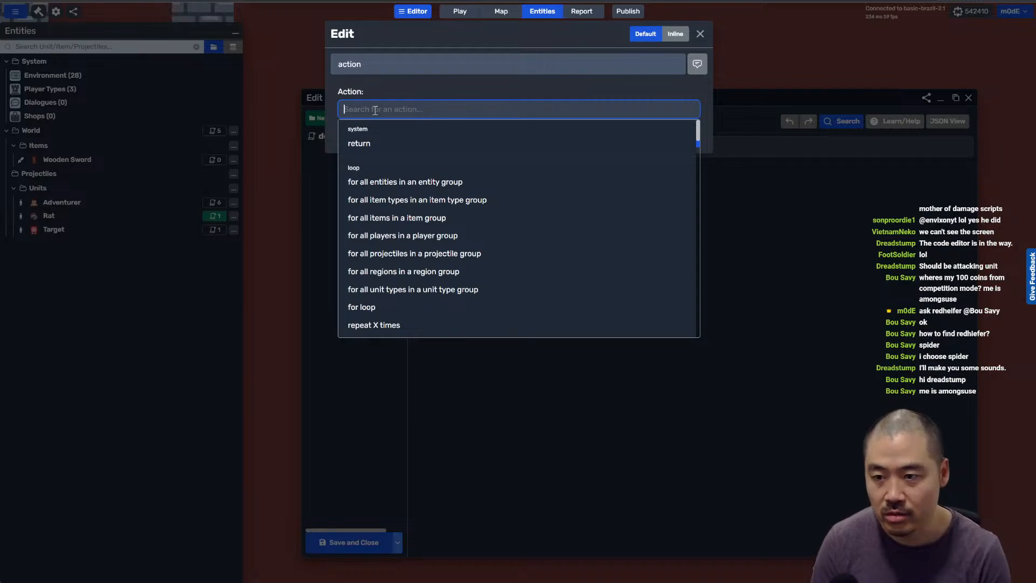
pyautogui.click(393, 109)
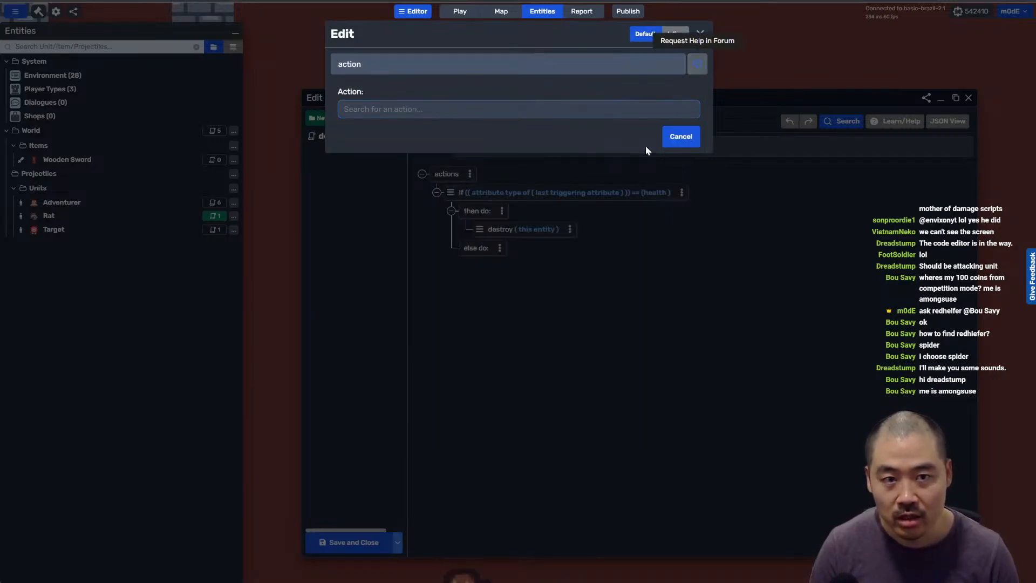
pyautogui.click(678, 139)
# Step: Save the Rat's death script and copy the set-Experience action from the Target's attacked script
pyautogui.click(386, 554)
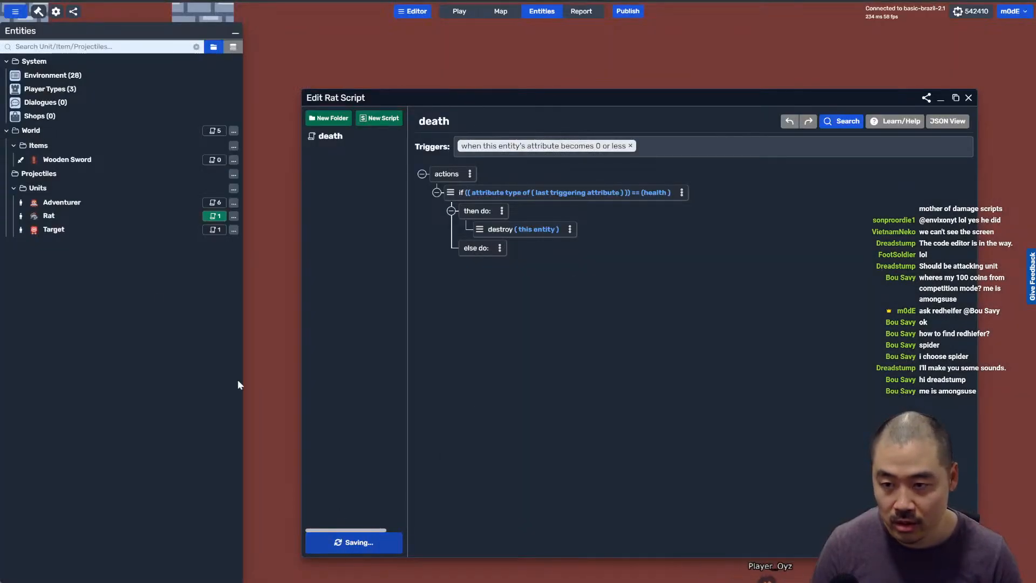
pyautogui.click(214, 230)
pyautogui.rightClick(473, 217)
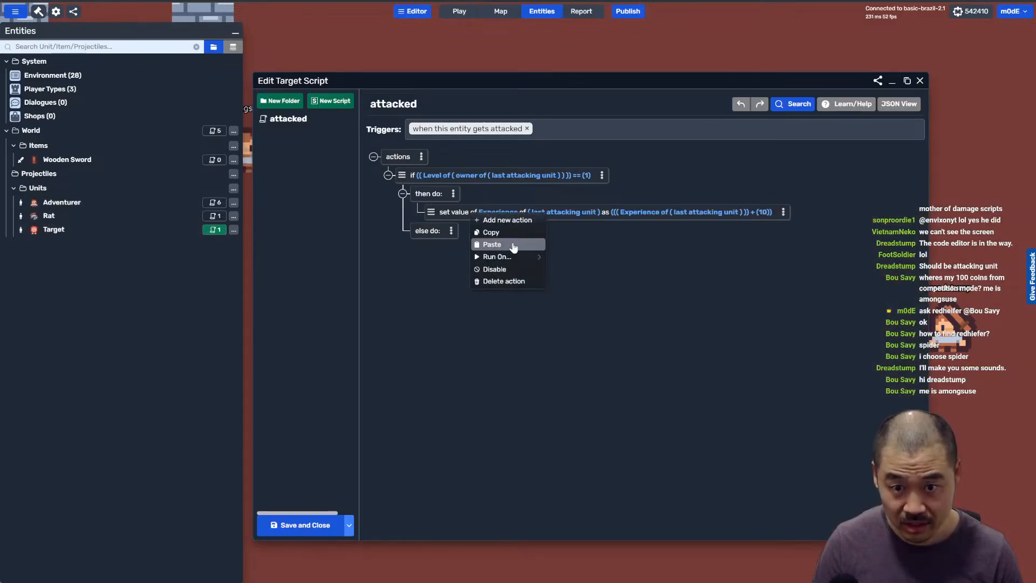
pyautogui.click(511, 236)
# Step: Paste the set-Experience action into the then branch of the Rat's death script and move it above the destroy action
pyautogui.click(214, 216)
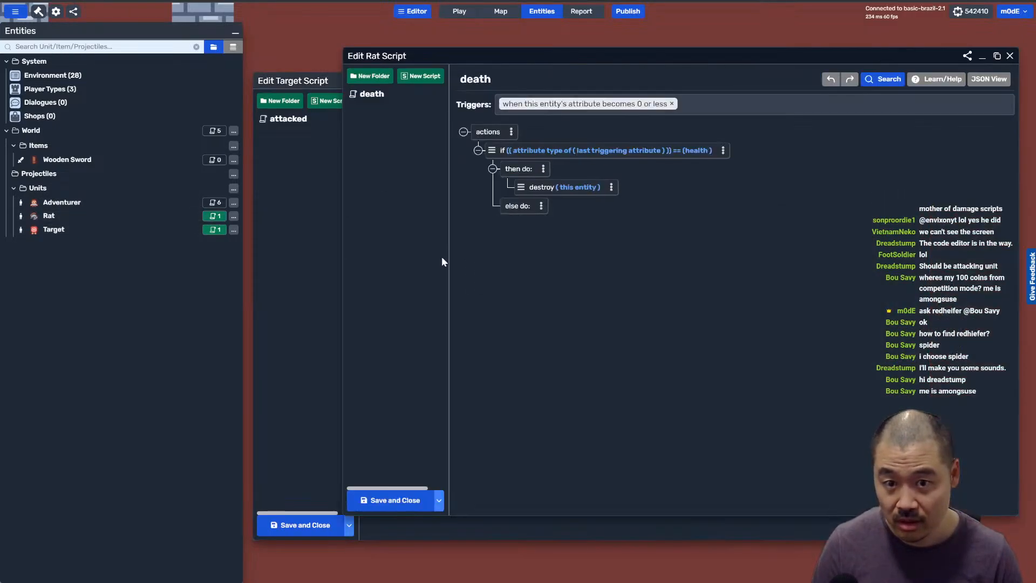
pyautogui.click(543, 169)
pyautogui.click(577, 201)
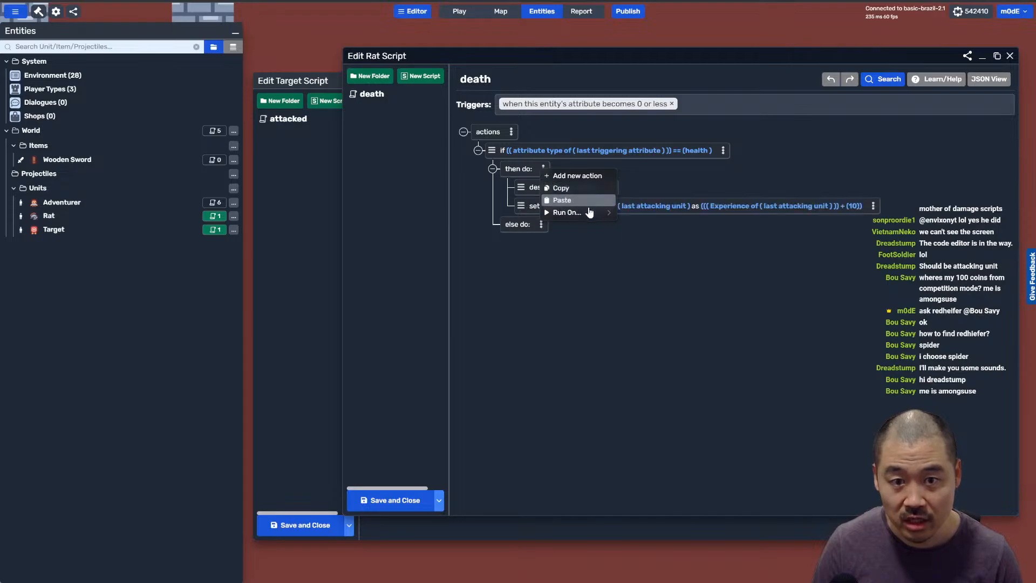
pyautogui.moveTo(523, 209); pyautogui.dragTo(522, 196)
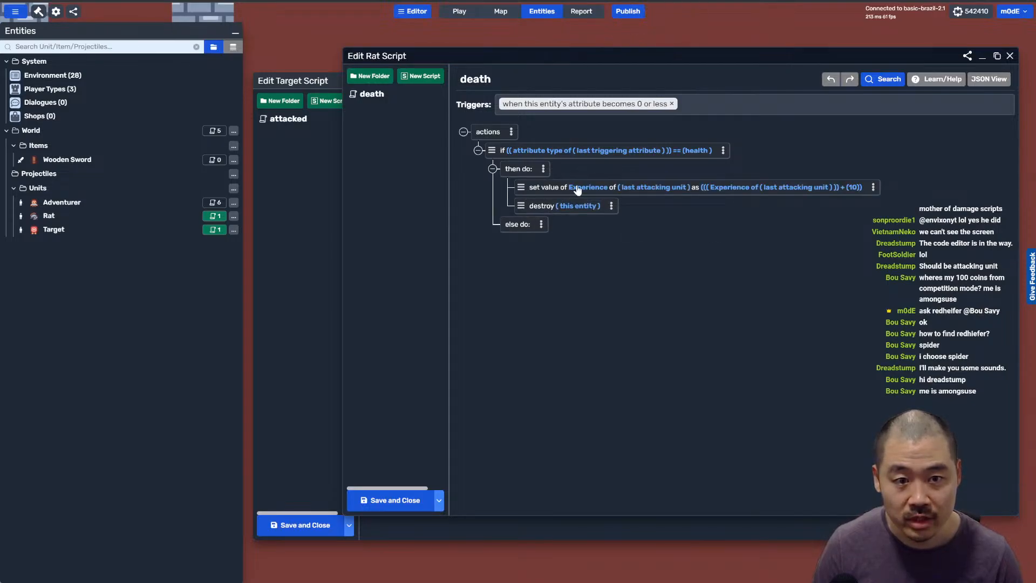
# Step: Set the Experience added to the last attacking unit in the Rat's death script to 20
pyautogui.click(576, 189)
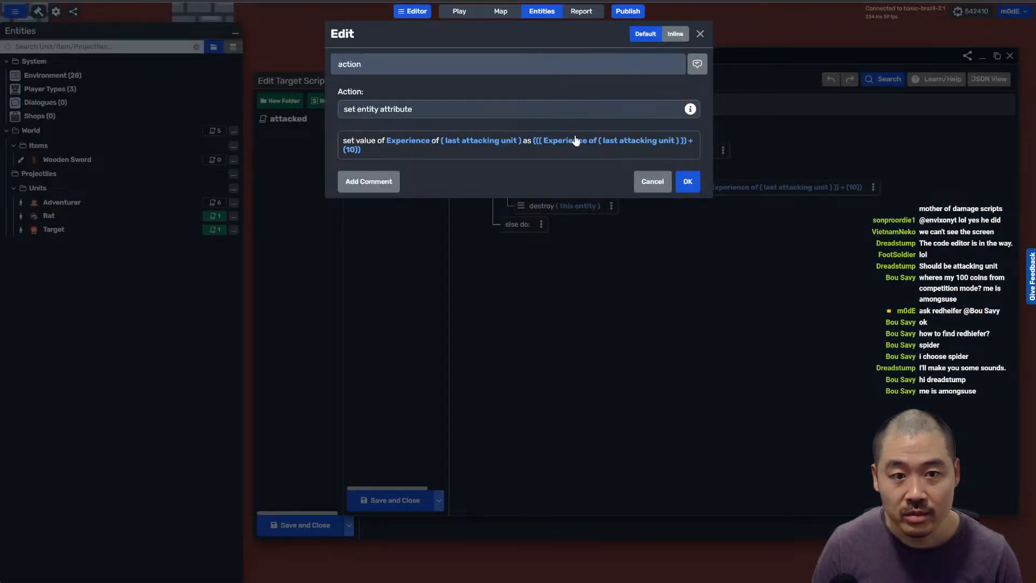
pyautogui.click(352, 151)
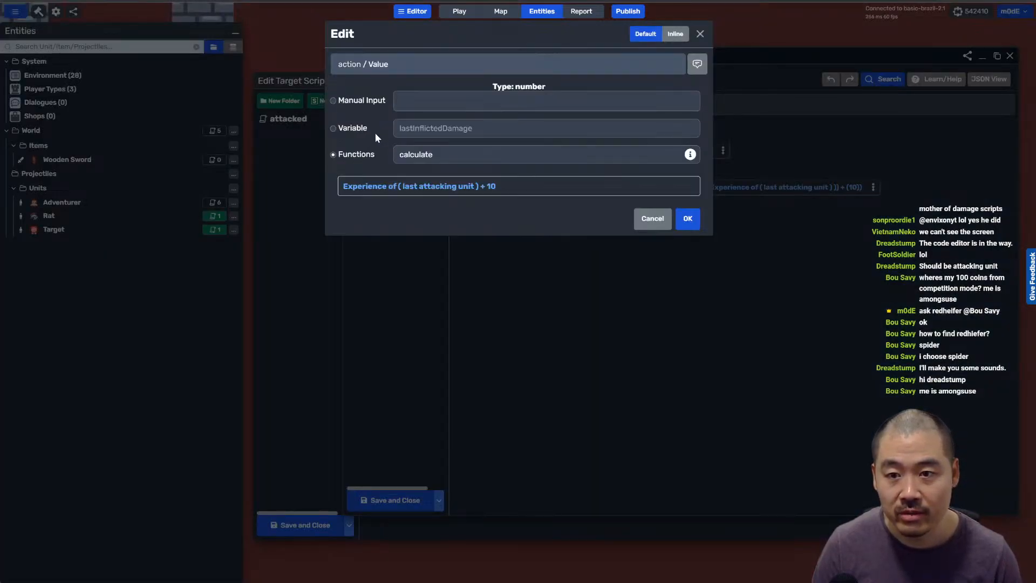
pyautogui.click(491, 186)
pyautogui.press('BackSpace')
pyautogui.write('20')
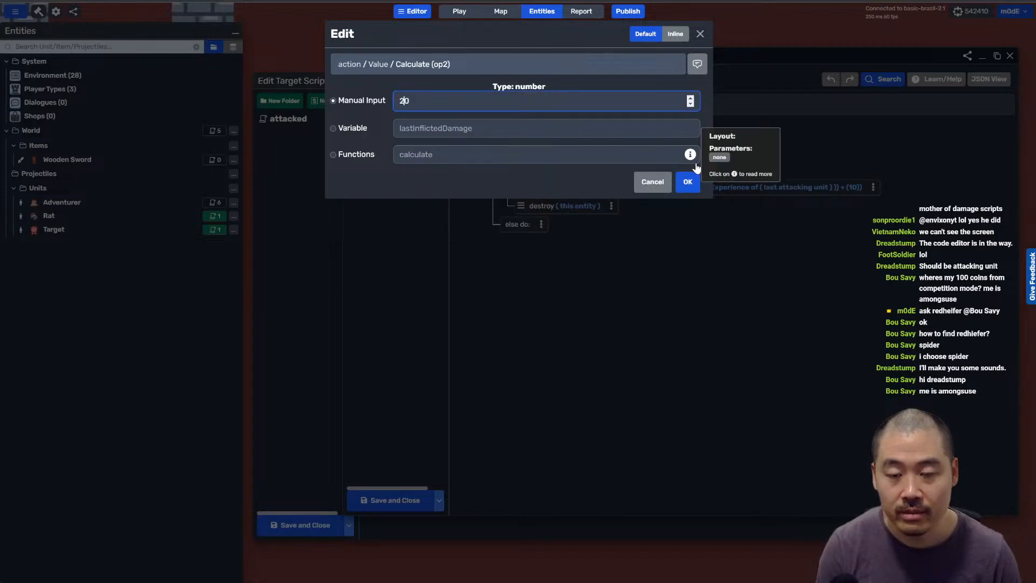
pyautogui.click(688, 182)
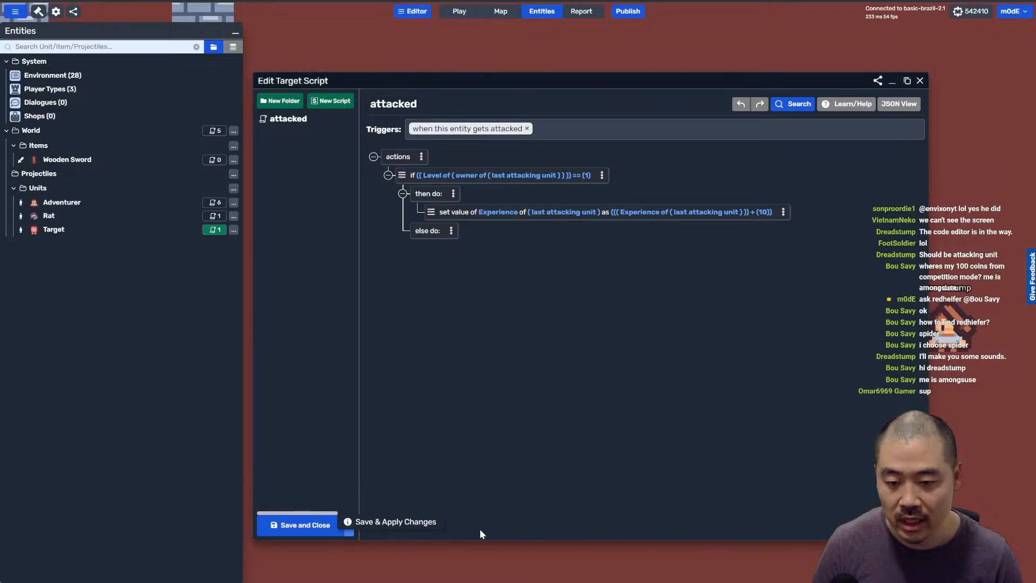
# Step: Save and close the Target script and playtest attacking the rats in the dungeon with the sword
pyautogui.click(348, 531)
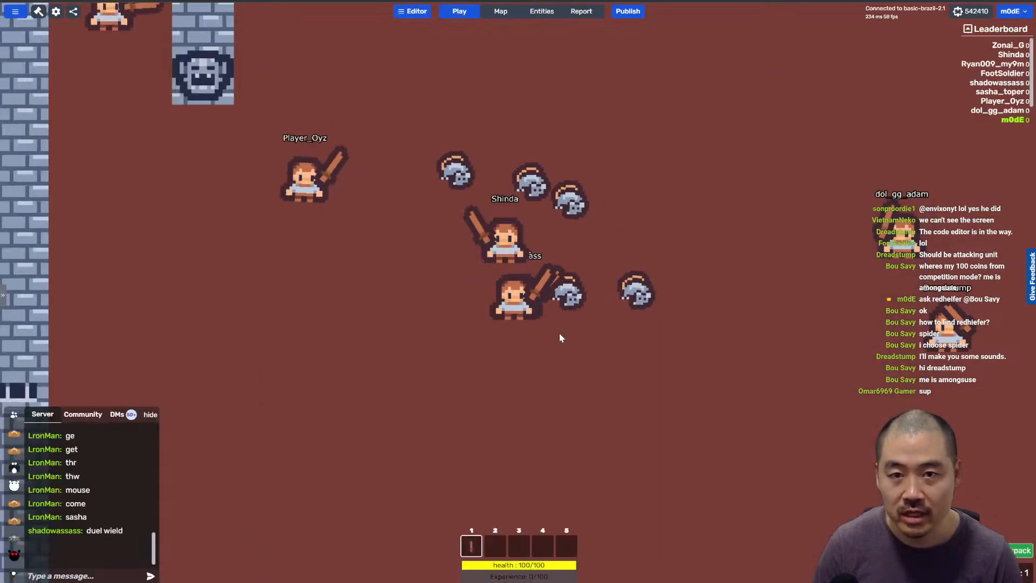
pyautogui.press('d')
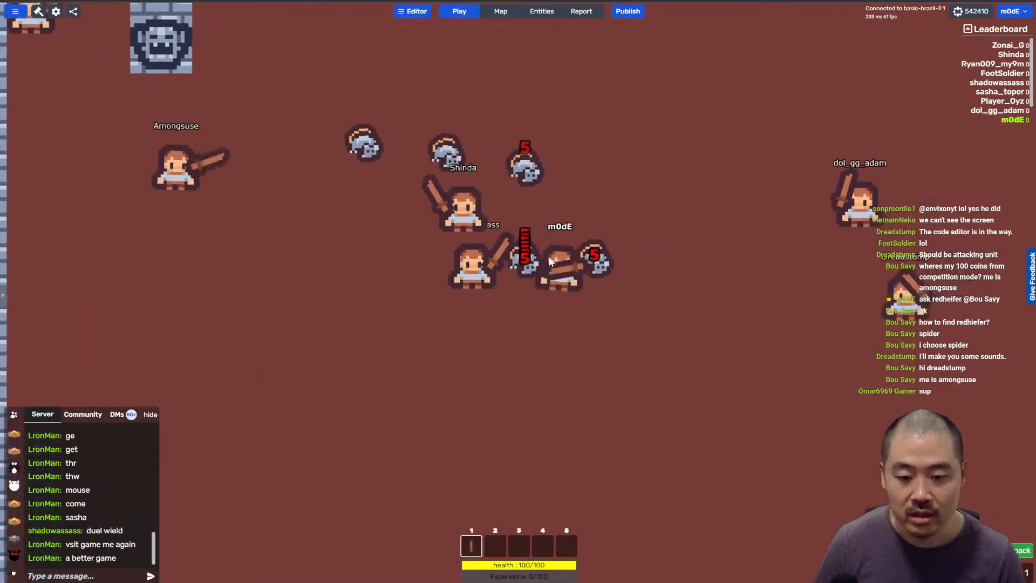
pyautogui.press('s')
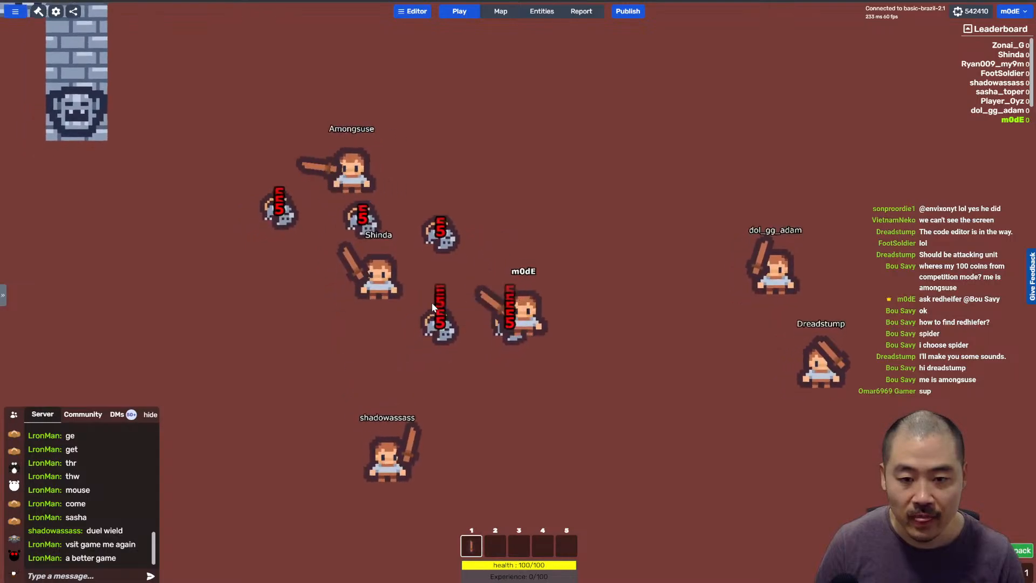
pyautogui.press('w')
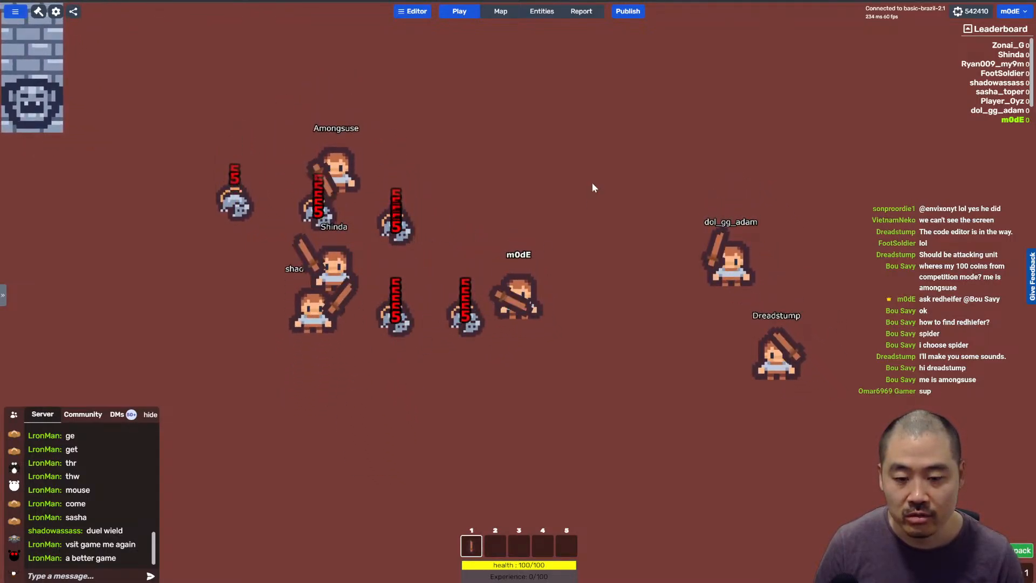
# Step: Check the Rat's death script and the settings of its health attribute
pyautogui.click(538, 15)
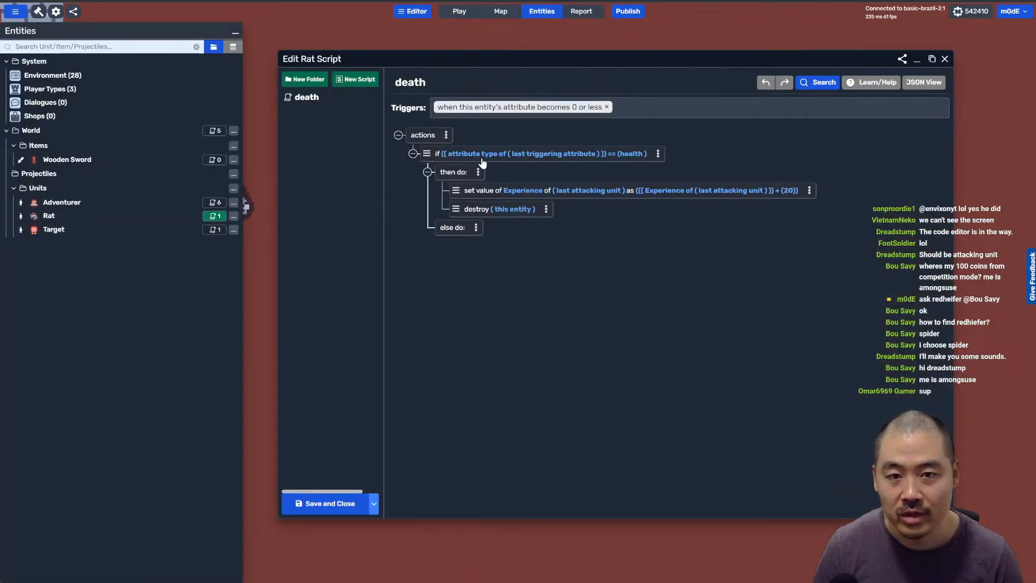
pyautogui.click(133, 219)
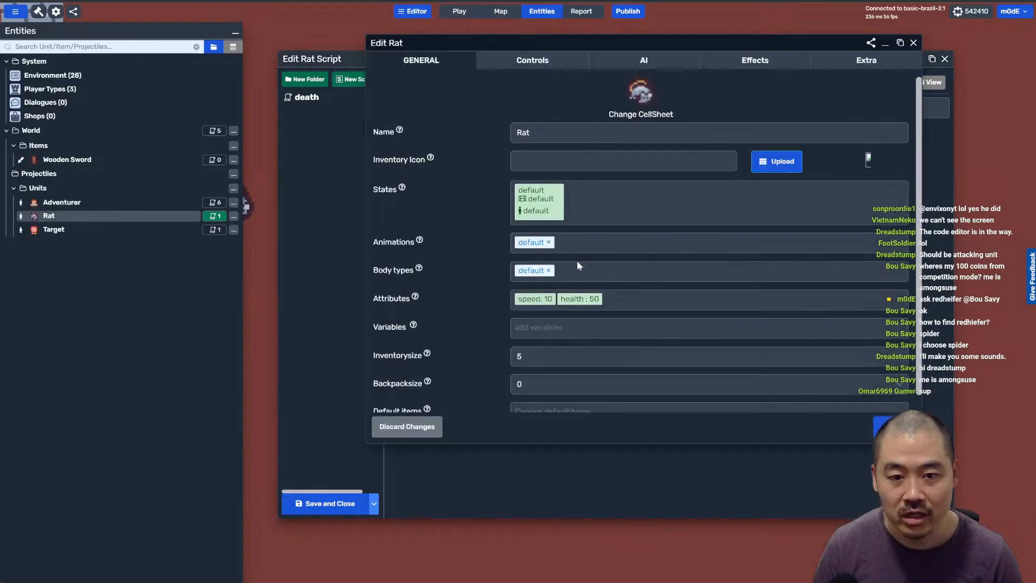
pyautogui.click(579, 299)
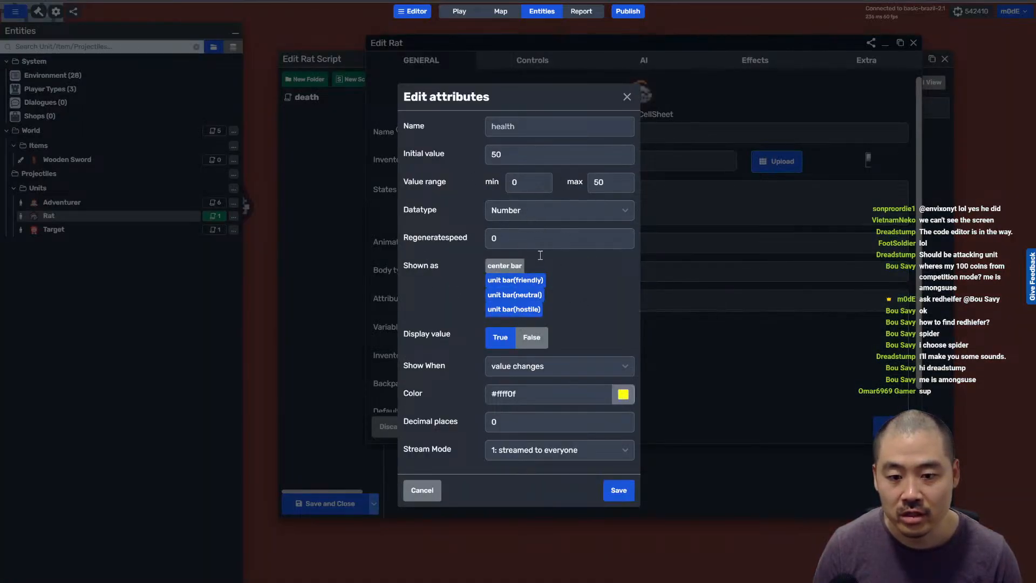
pyautogui.click(715, 134)
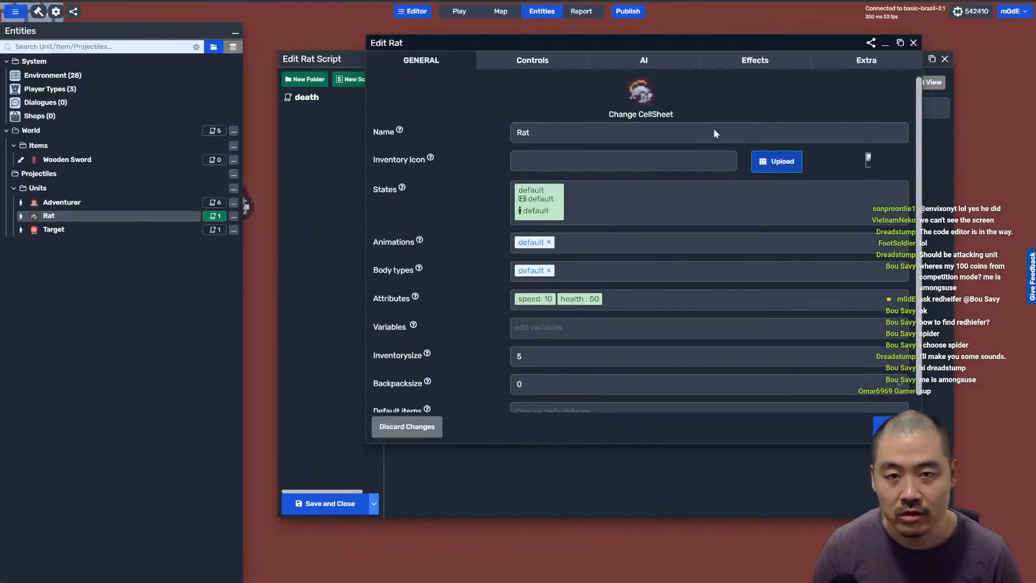
# Step: Publish the game changes, rejoin the world and walk the character through the gate into the dungeon
pyautogui.click(628, 11)
pyautogui.click(656, 390)
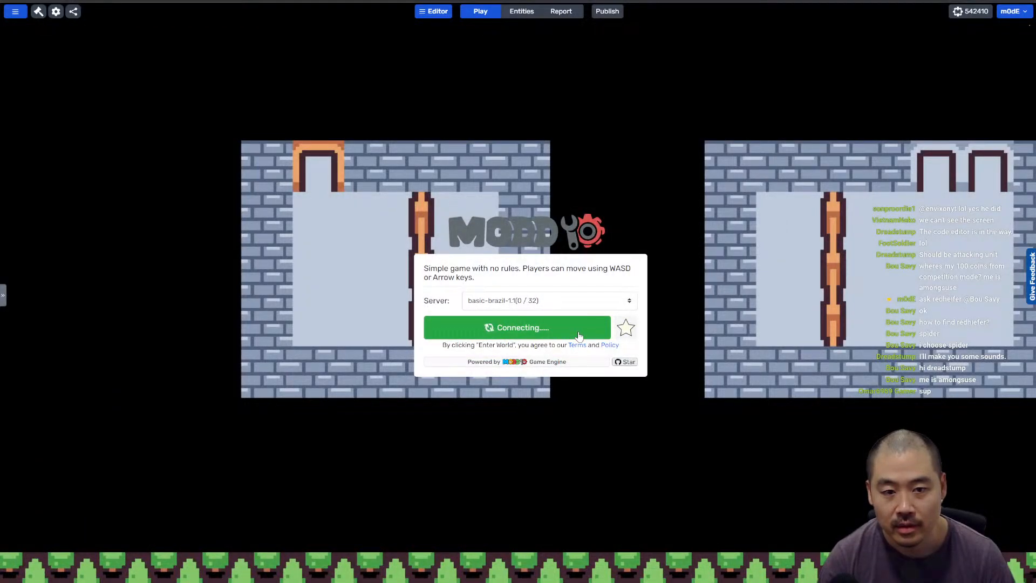
pyautogui.press('w')
pyautogui.press('d')
pyautogui.press('a')
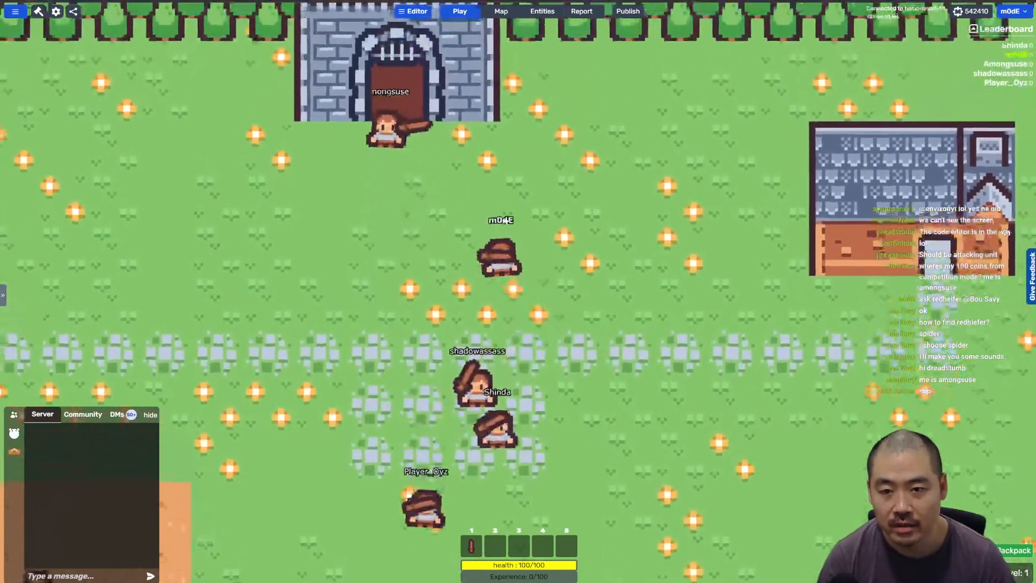
pyautogui.press('w')
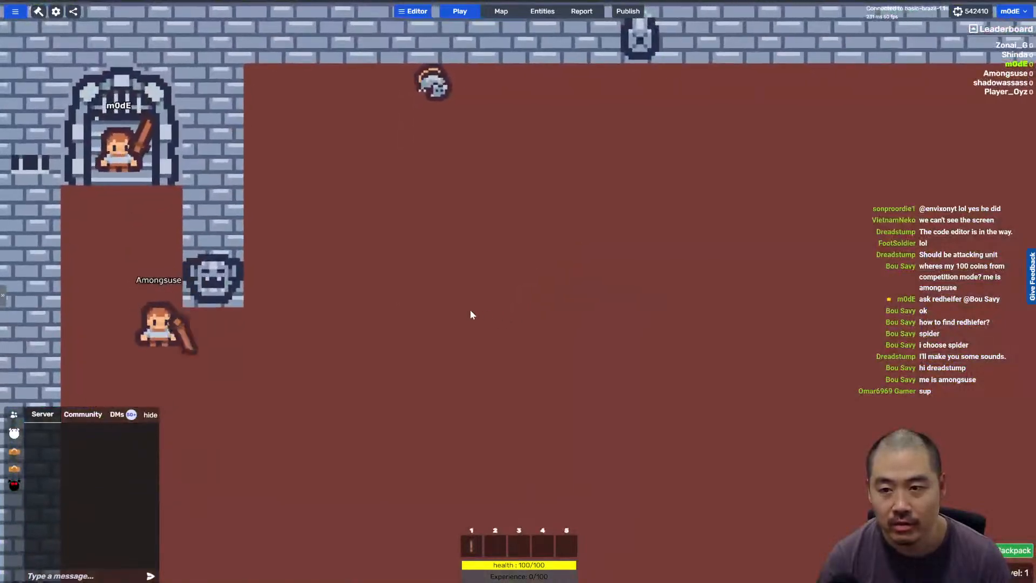
# Step: Walk the character through the dungeon to the rat near the upper wall and attack it
pyautogui.press('s')
pyautogui.press('d')
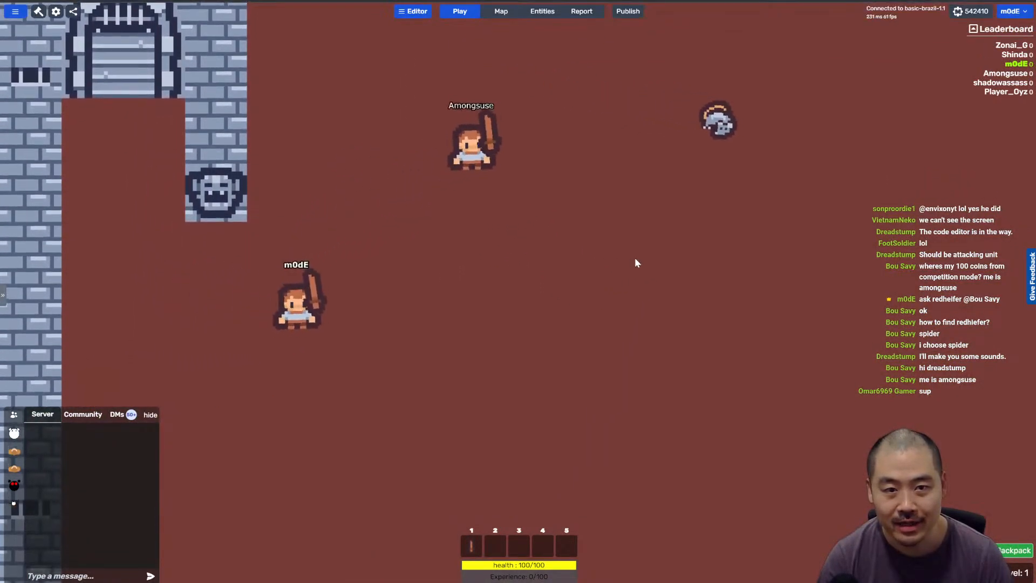
pyautogui.press('d')
pyautogui.press('s')
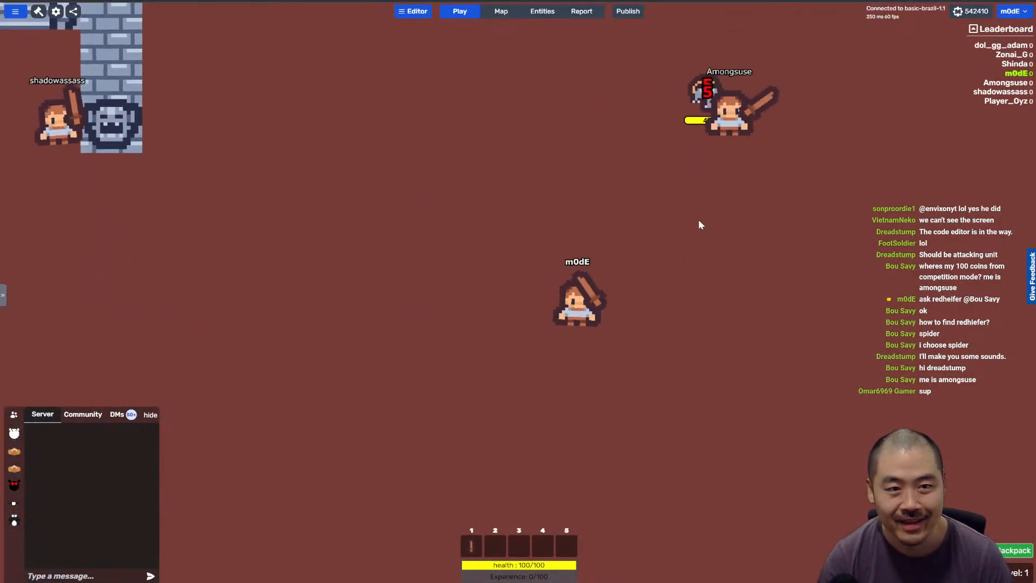
pyautogui.press('w')
pyautogui.press('a')
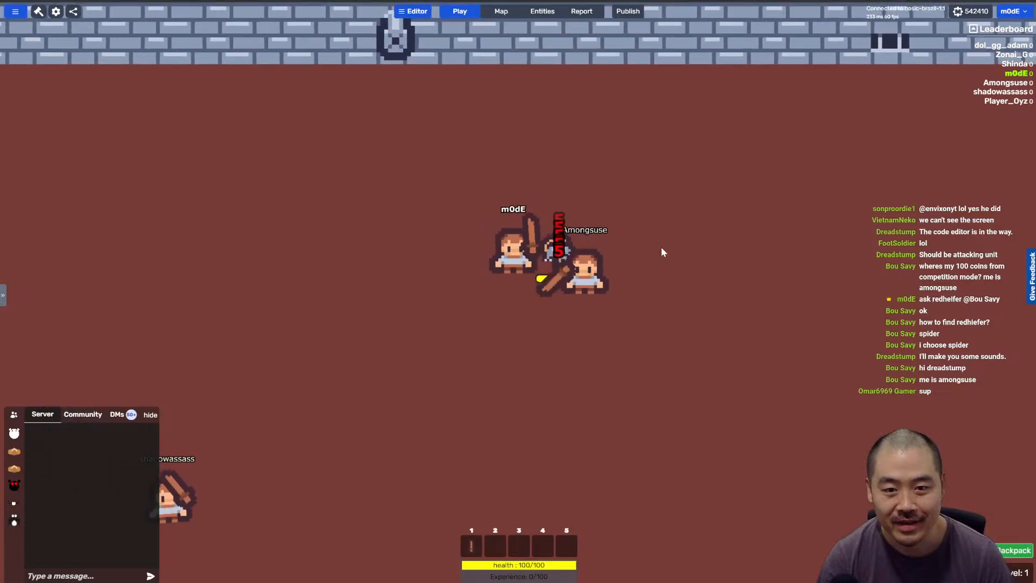
pyautogui.click(662, 247)
pyautogui.press('s')
pyautogui.press('d')
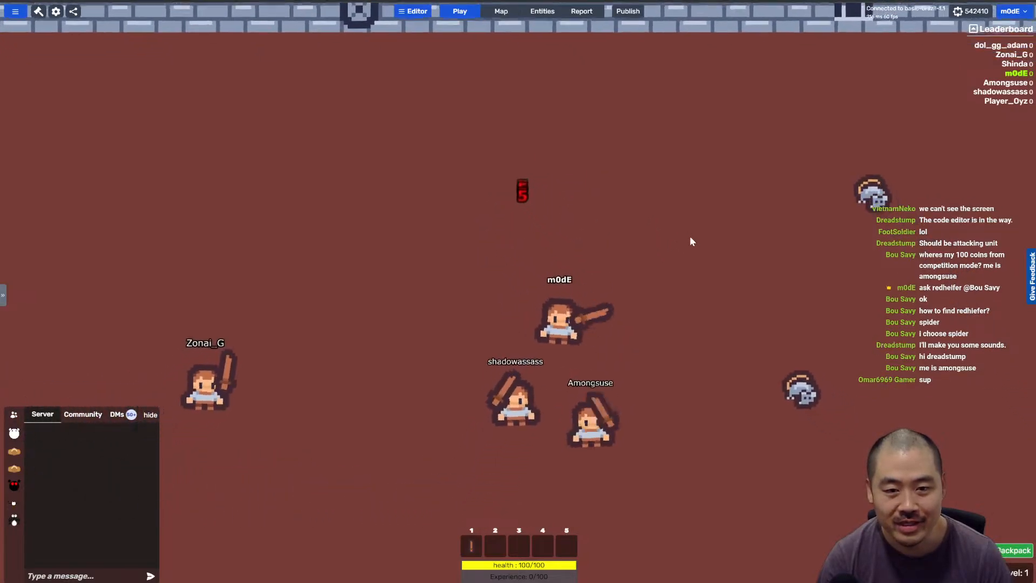
# Step: Attack the next rat with the sword until its health runs out, to test the death script
pyautogui.click(689, 236)
pyautogui.press('w')
pyautogui.click(645, 231)
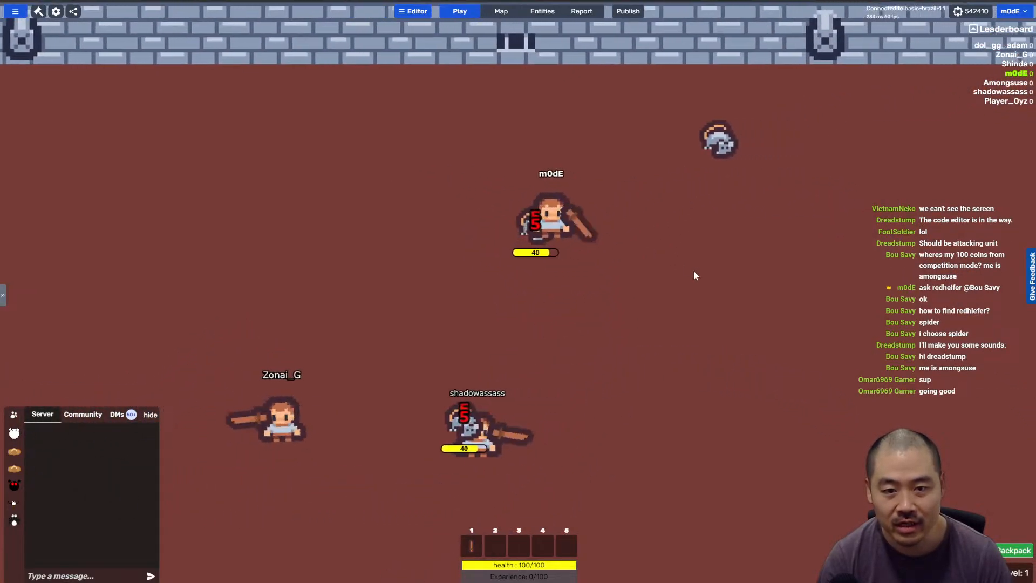
pyautogui.press('s')
pyautogui.press('a')
pyautogui.click(688, 232)
pyautogui.press('w')
pyautogui.click(696, 220)
pyautogui.press('d')
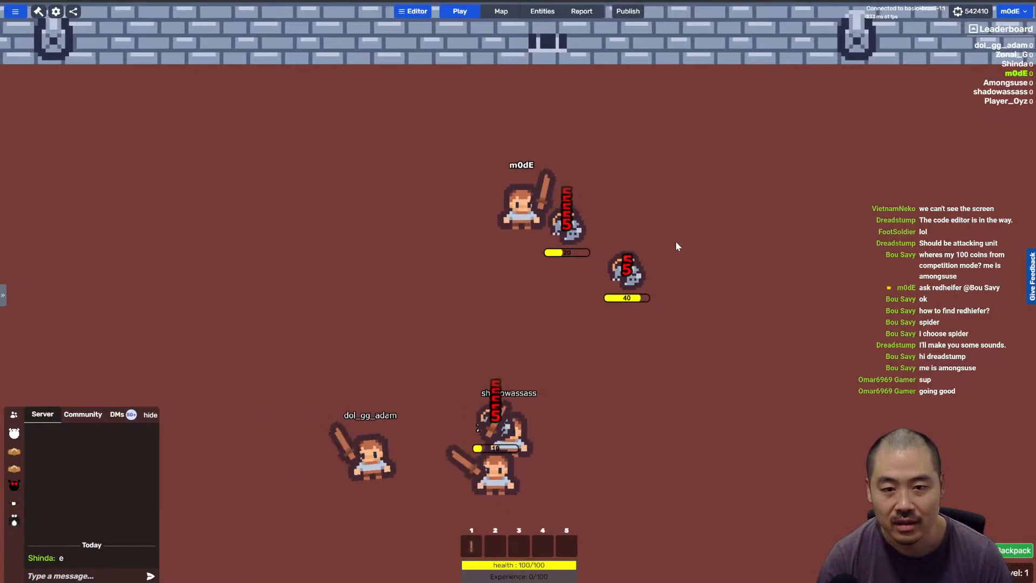
pyautogui.click(676, 242)
pyautogui.click(676, 242)
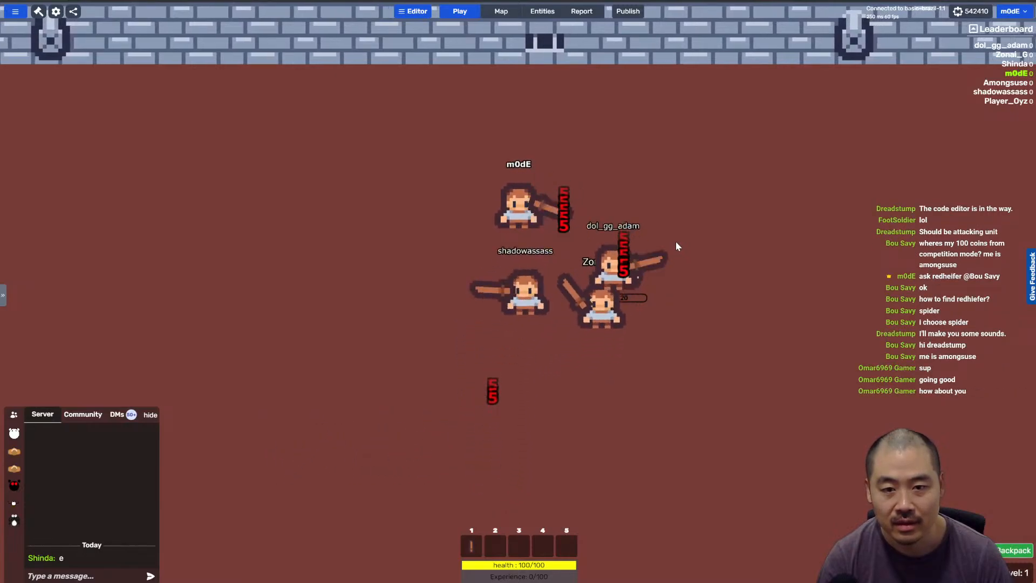
pyautogui.click(676, 247)
# Step: Walk the character down from the upper wall to the rats in the middle of the dungeon and attack them
pyautogui.press('s')
pyautogui.press('a')
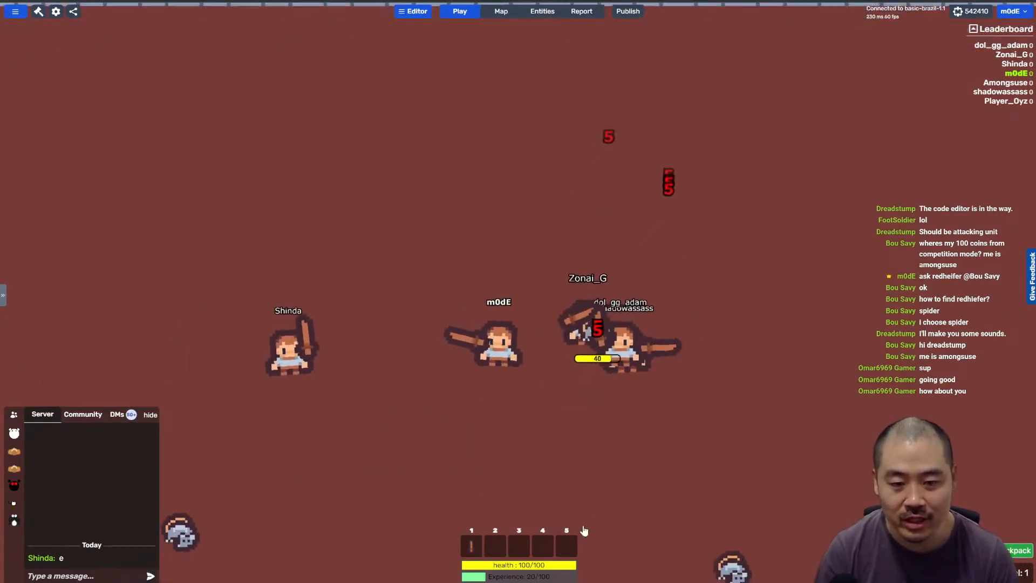
pyautogui.press('s')
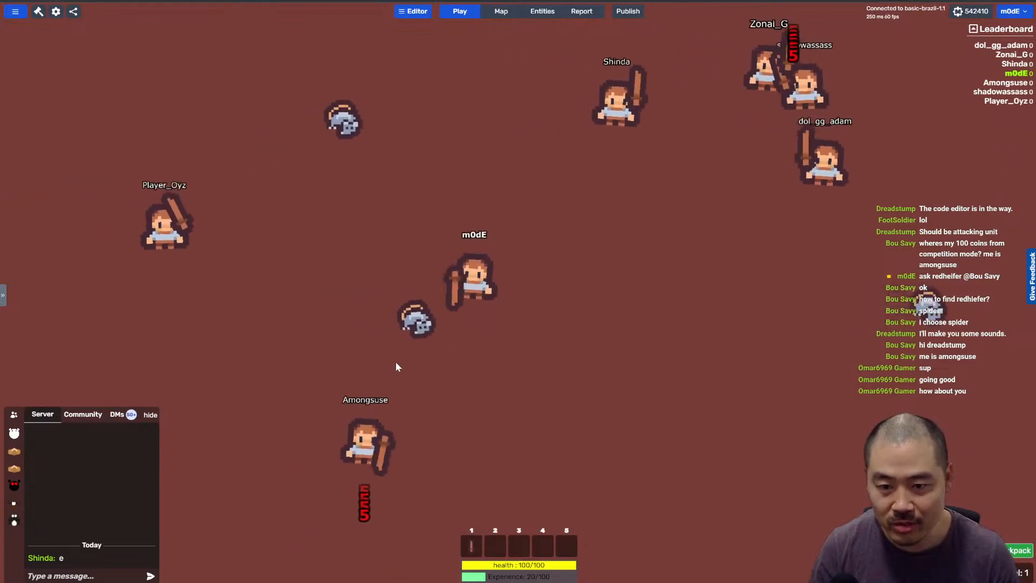
pyautogui.press('a')
pyautogui.click(454, 378)
pyautogui.press('s')
pyautogui.click(620, 269)
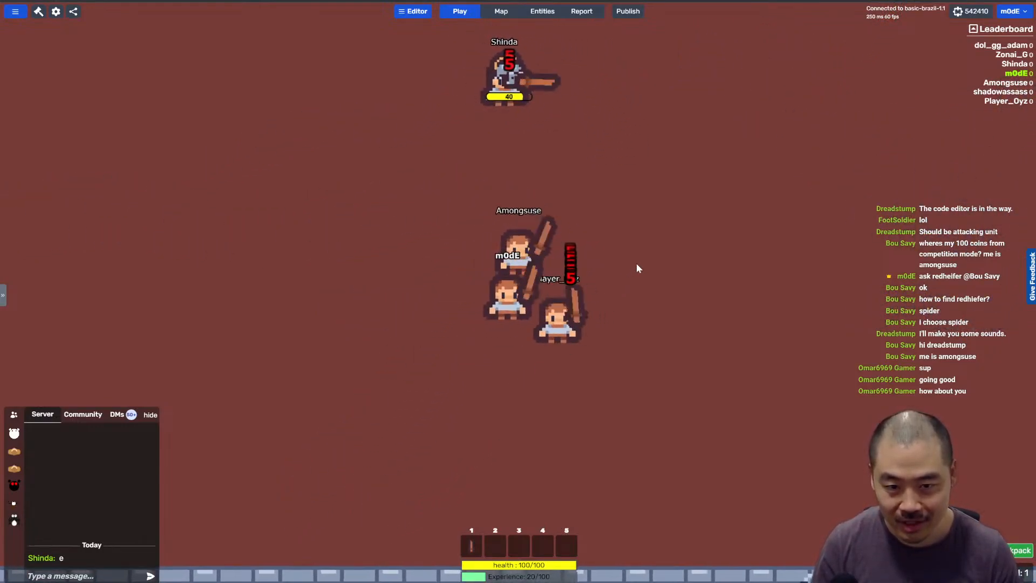
# Step: Chase the lone rat in the lower part of the dungeon and strike it with the wooden sword
pyautogui.press('w')
pyautogui.press('d')
pyautogui.click(641, 378)
pyautogui.press('s')
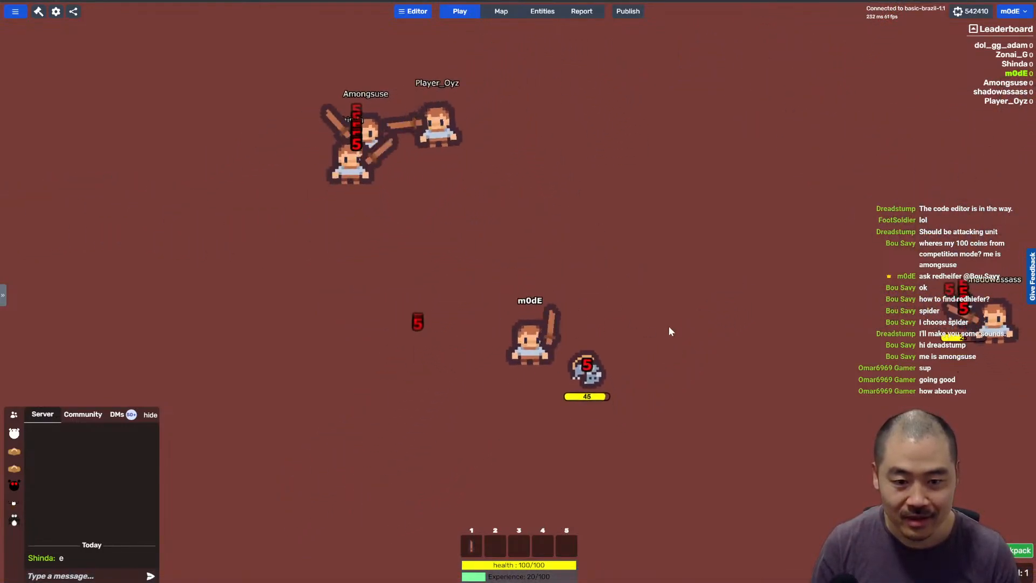
pyautogui.click(669, 327)
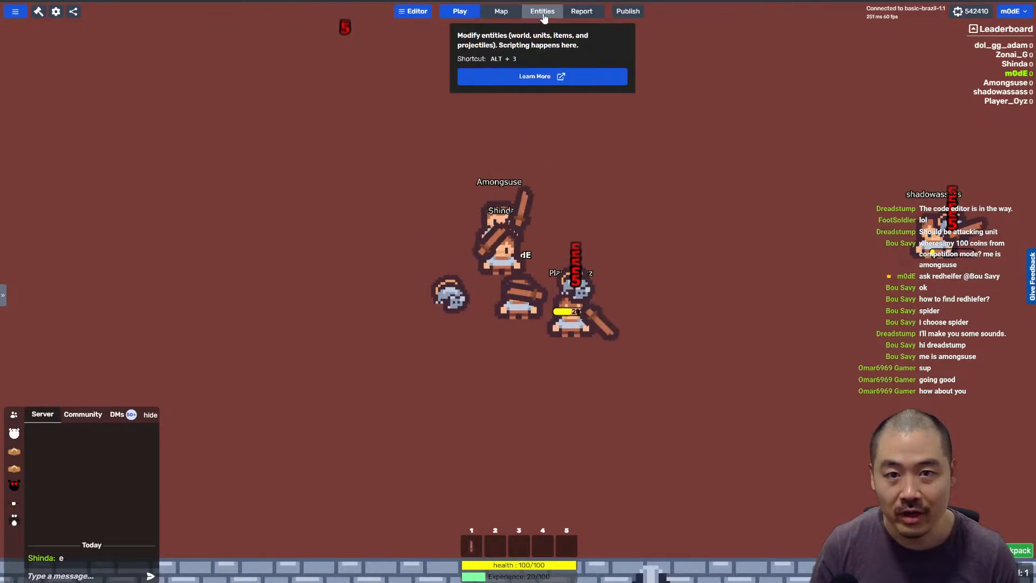
# Step: Open the Tween options of the OnAttacked effect for the Rat unit
pyautogui.click(544, 14)
pyautogui.click(68, 215)
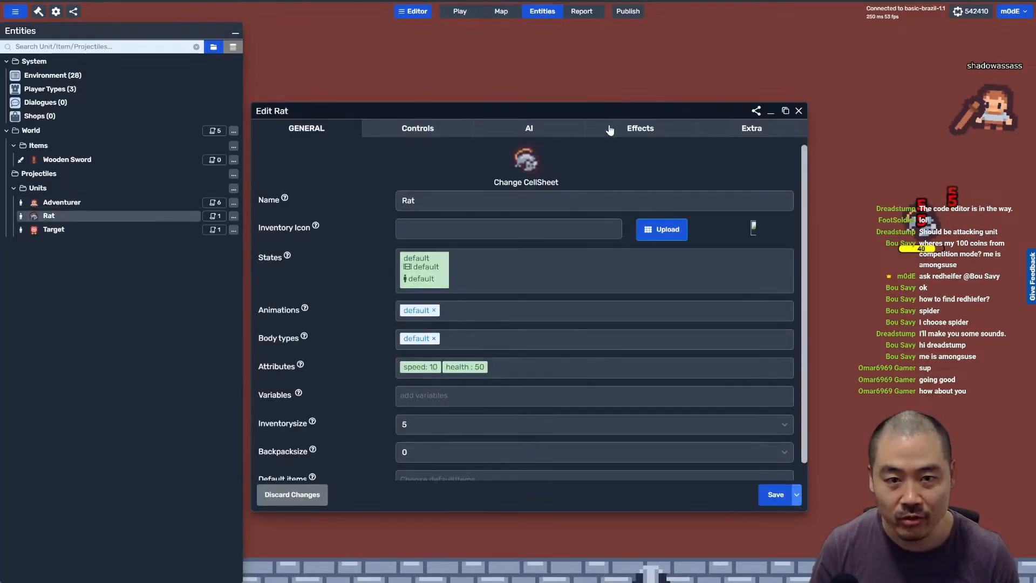
pyautogui.click(609, 133)
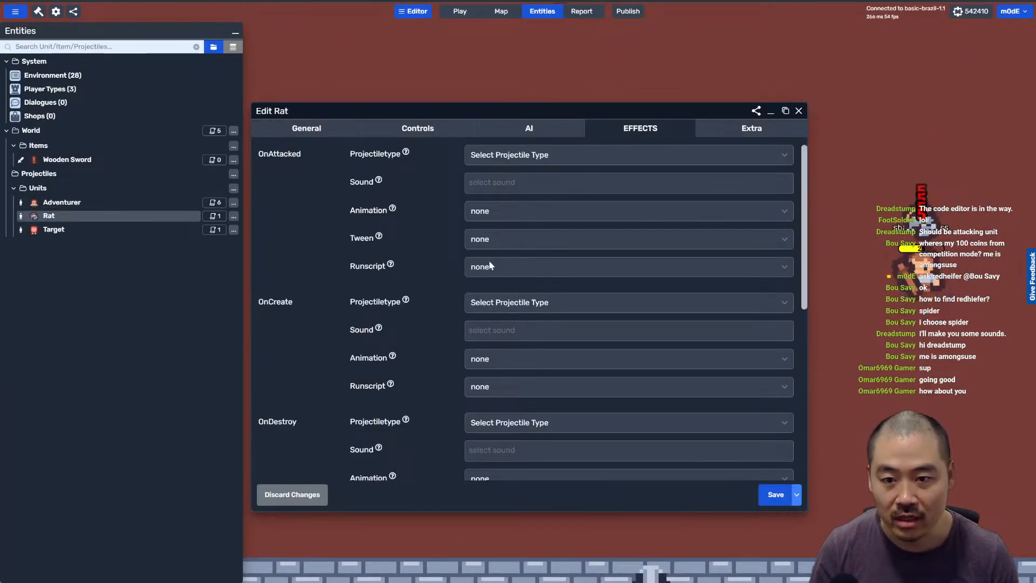
pyautogui.click(486, 241)
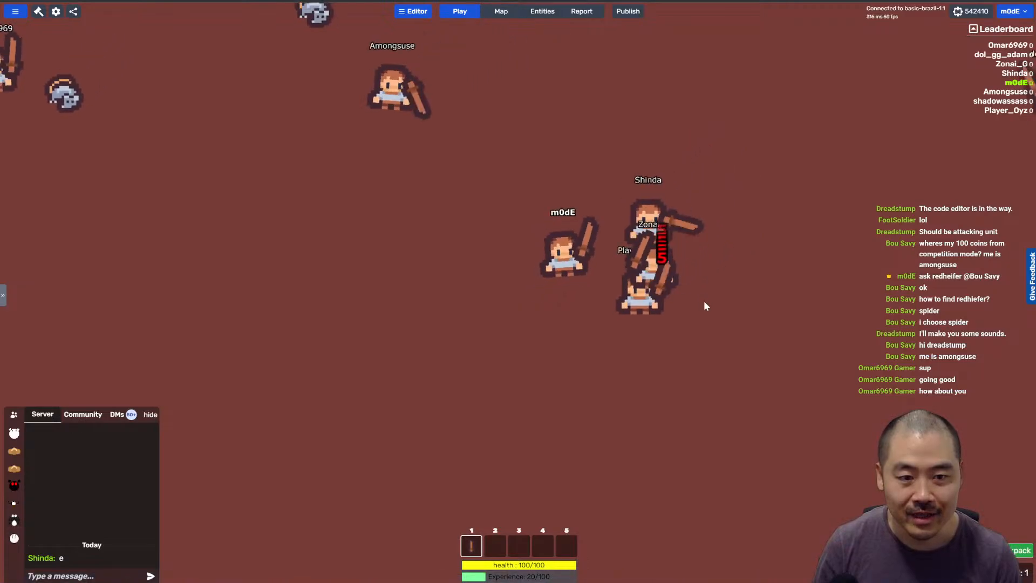
# Step: Fight the rats near the upper wall with the sword to test the Experience reward for kills
pyautogui.press('w')
pyautogui.press('d')
pyautogui.press('a')
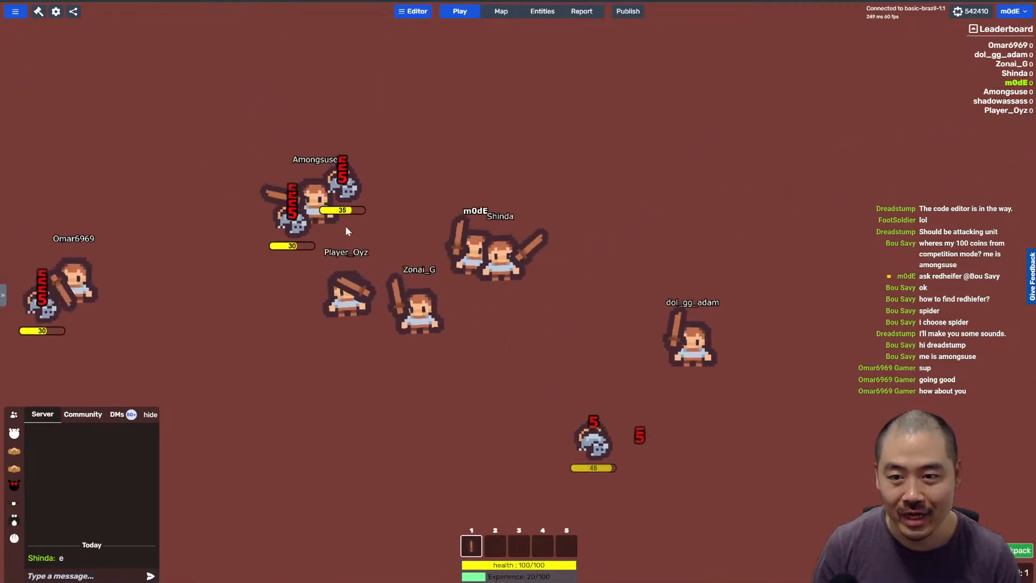
pyautogui.press('w')
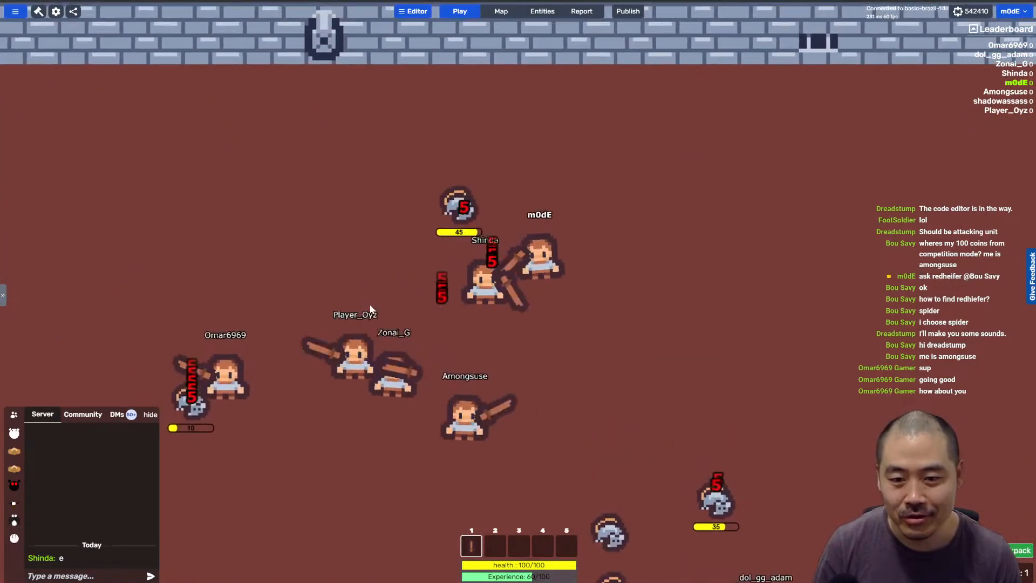
pyautogui.press('w')
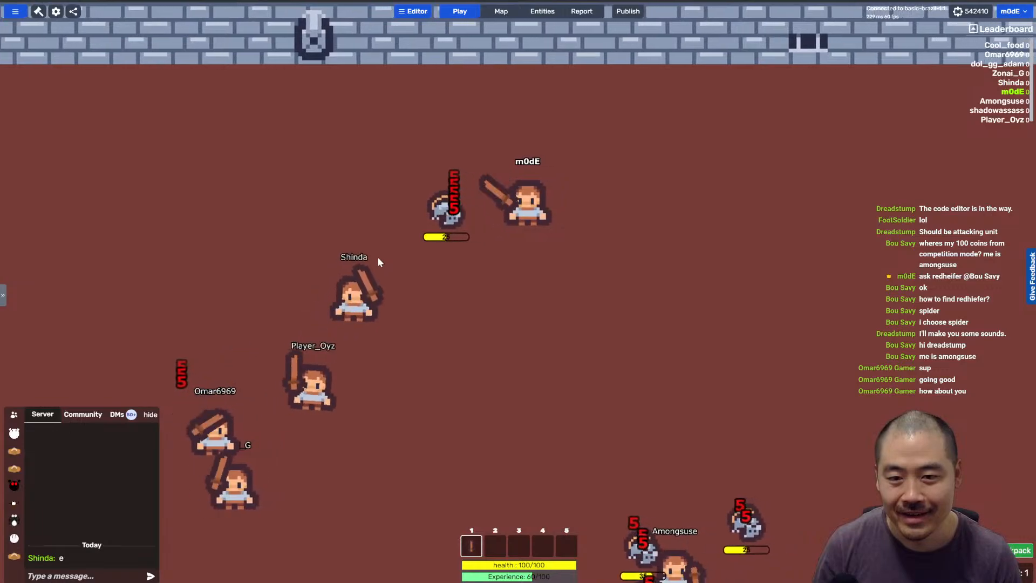
pyautogui.press('s')
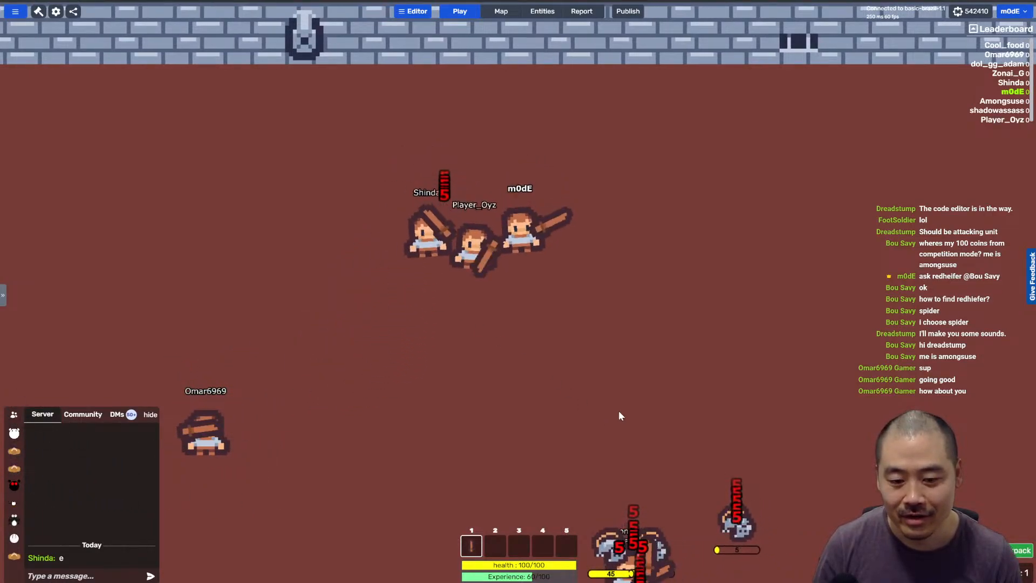
# Step: Walk the character down toward the lower wall and attack the rats among the other players
pyautogui.press('s')
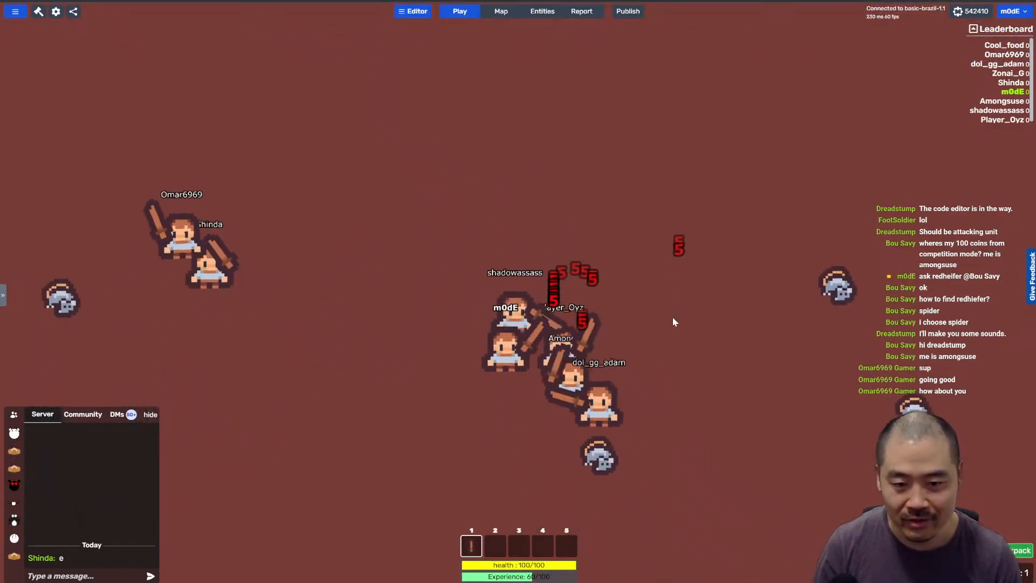
pyautogui.press('s')
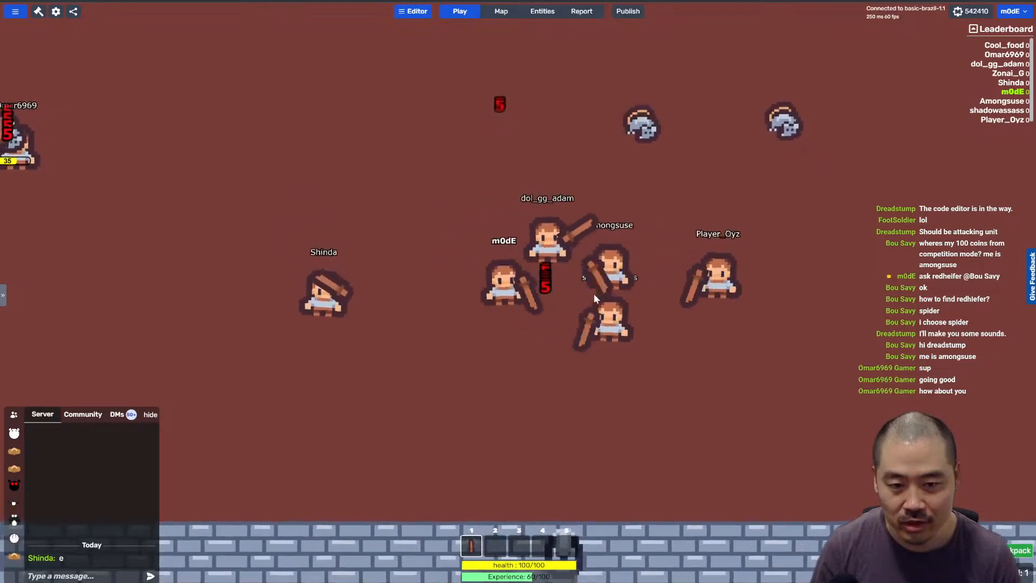
pyautogui.press('w')
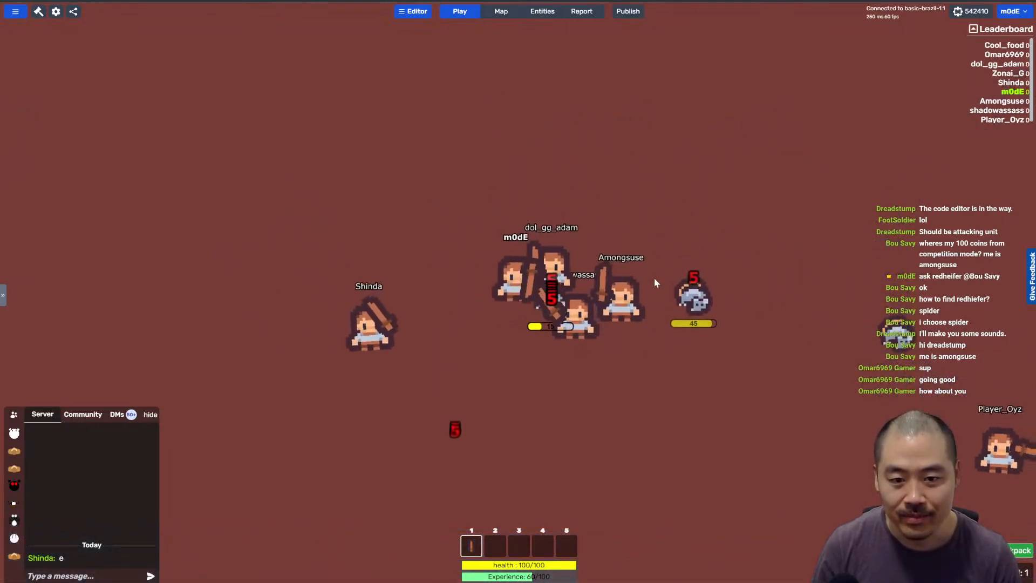
pyautogui.press('s')
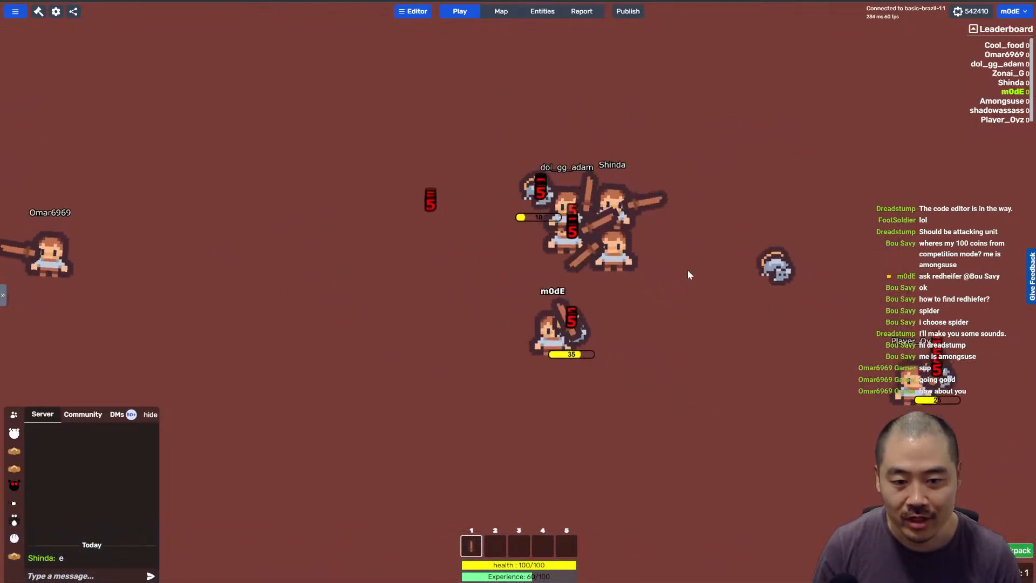
pyautogui.press('a')
pyautogui.click(718, 266)
pyautogui.press('w')
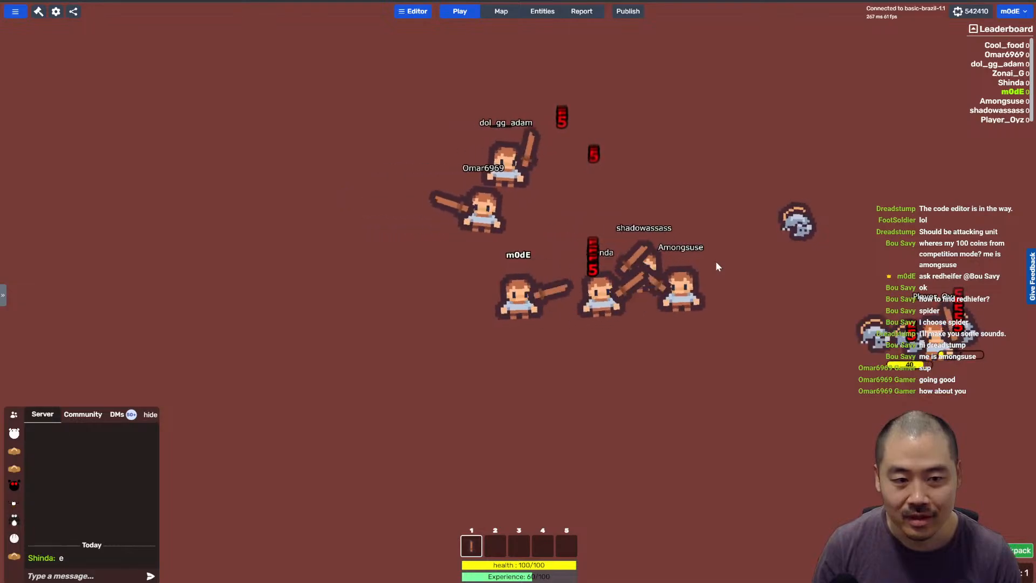
# Step: Move the character toward the dungeon's right-hand wall and attack the rats there with the group
pyautogui.press('d')
pyautogui.click(716, 262)
pyautogui.press('w')
pyautogui.press('a')
pyautogui.press('s')
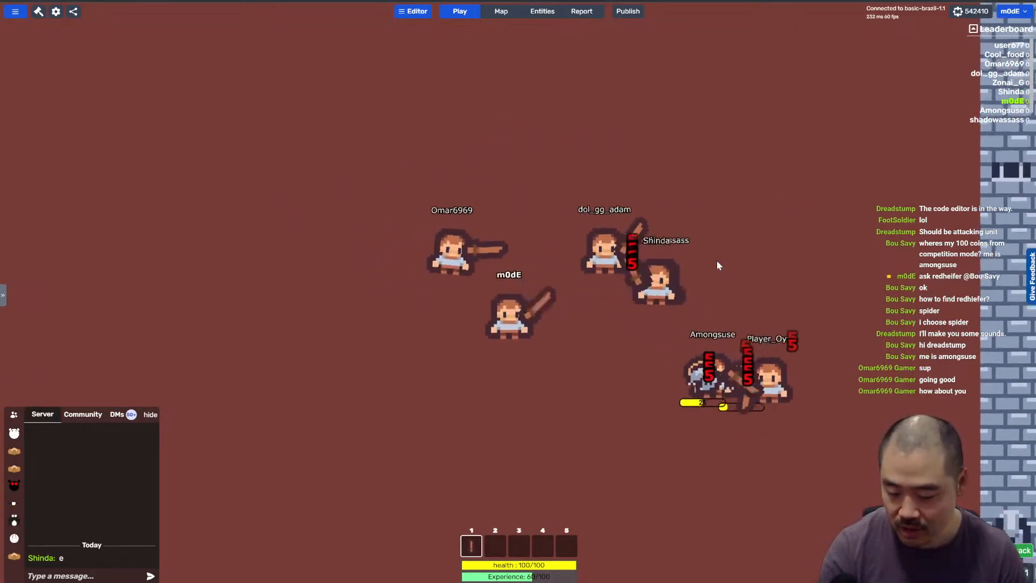
pyautogui.click(665, 215)
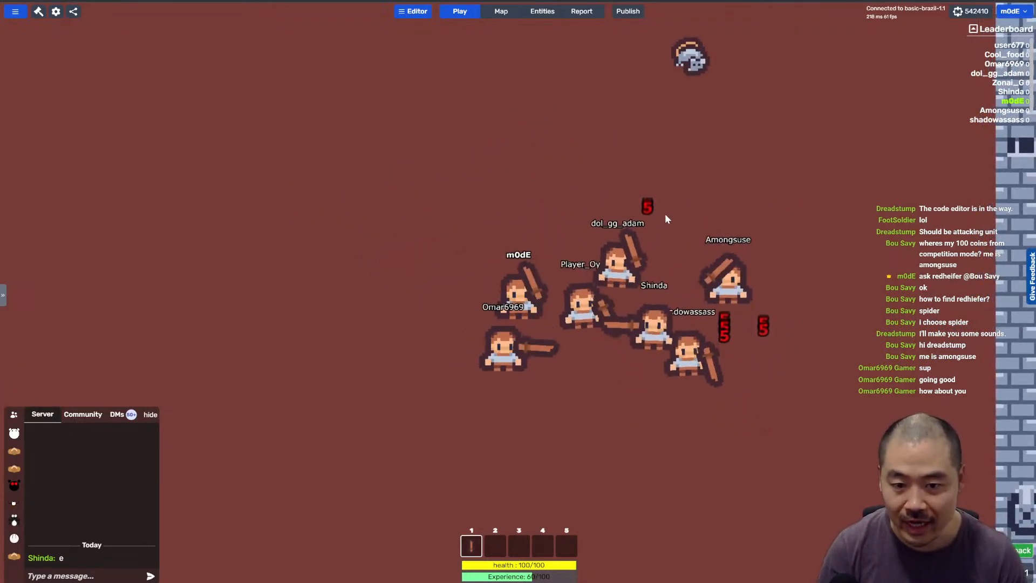
pyautogui.press('w')
pyautogui.press('d')
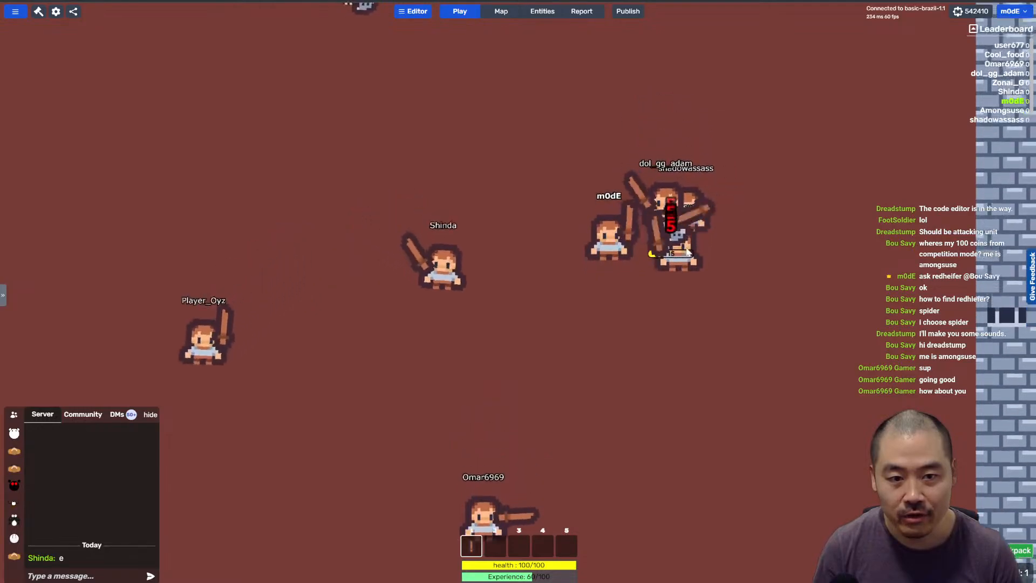
# Step: Walk the character left below the upper wall to the rat standing alone and attack it
pyautogui.press('w')
pyautogui.press('a')
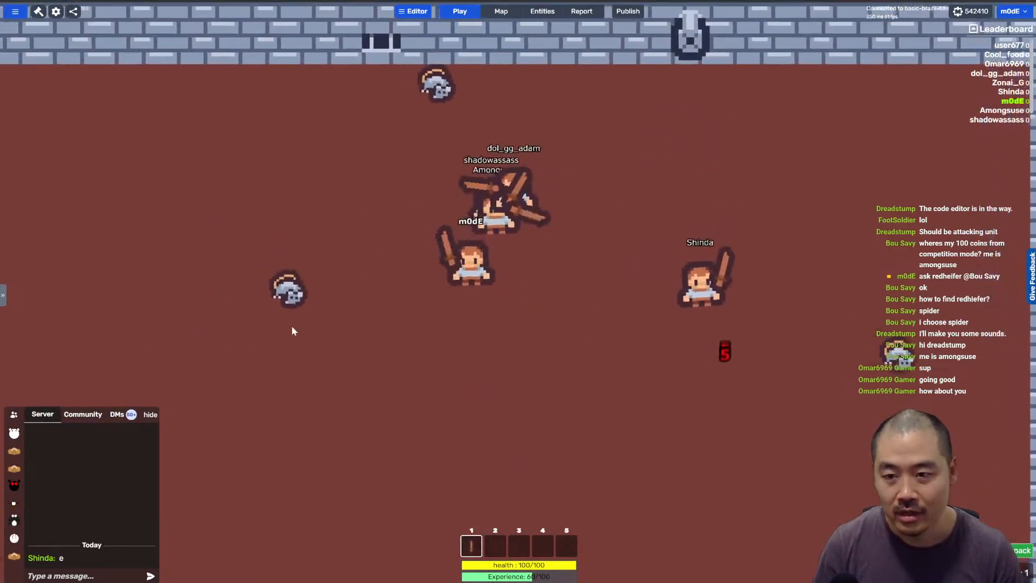
pyautogui.press('a')
pyautogui.press('s')
pyautogui.click(388, 364)
pyautogui.press('d')
pyautogui.click(363, 264)
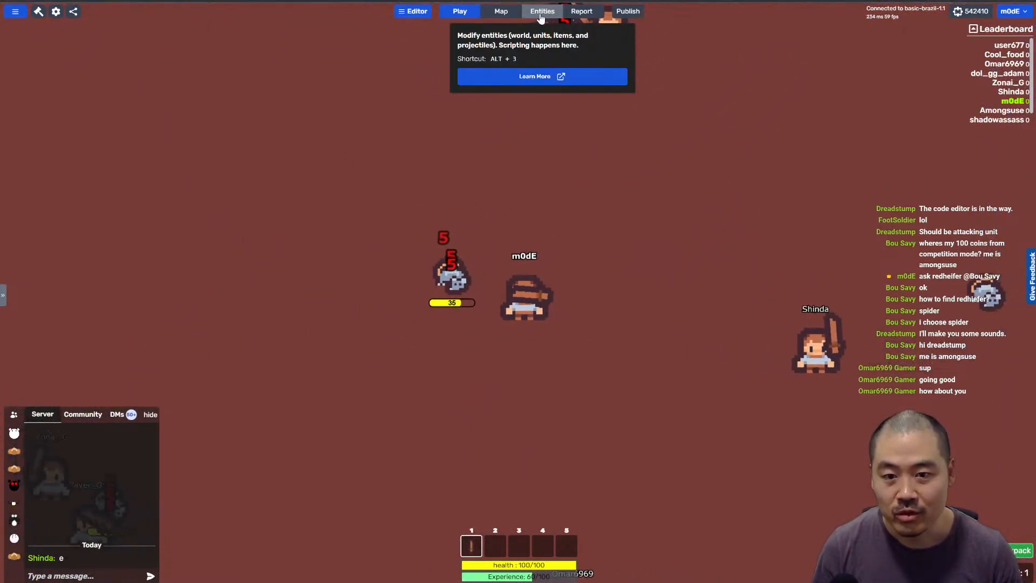
# Step: Keep striking the already damaged rat while the other players join the attack
pyautogui.click(469, 303)
pyautogui.press('a')
pyautogui.press('w')
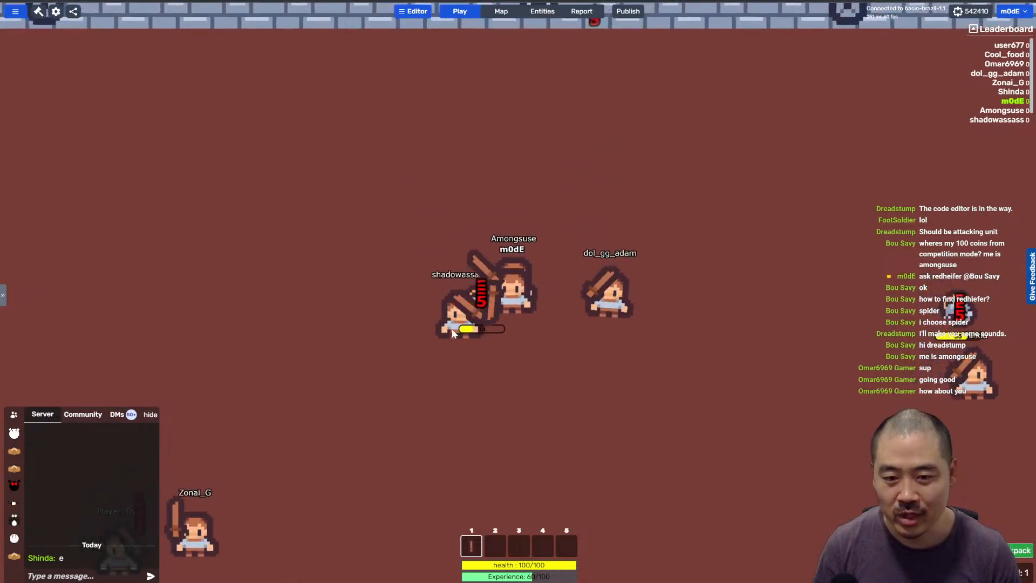
pyautogui.press('a')
pyautogui.press('s')
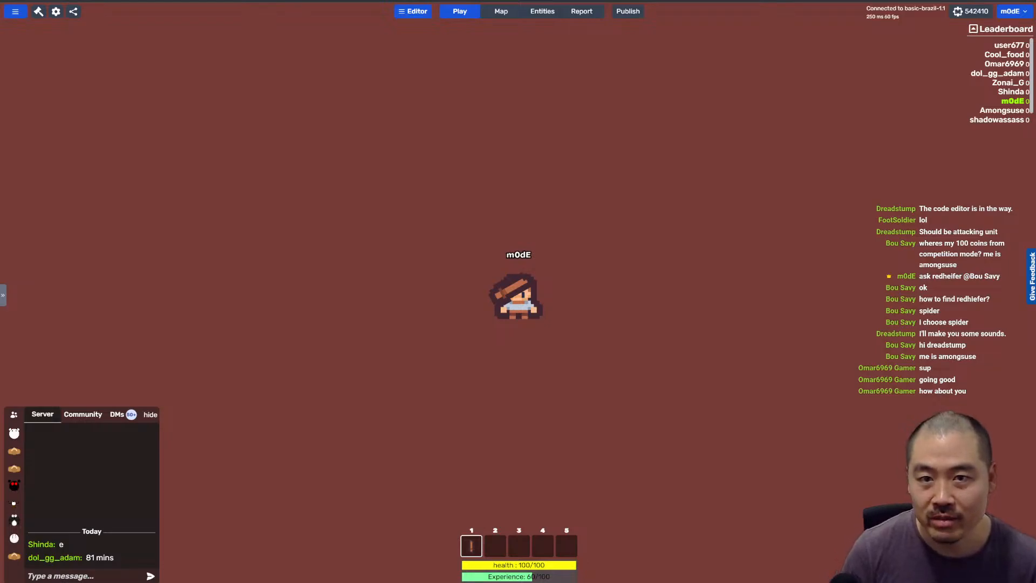
# Step: Walk the character down to the pair of rats near the lower wall and hit both with the sword
pyautogui.press('d')
pyautogui.press('s')
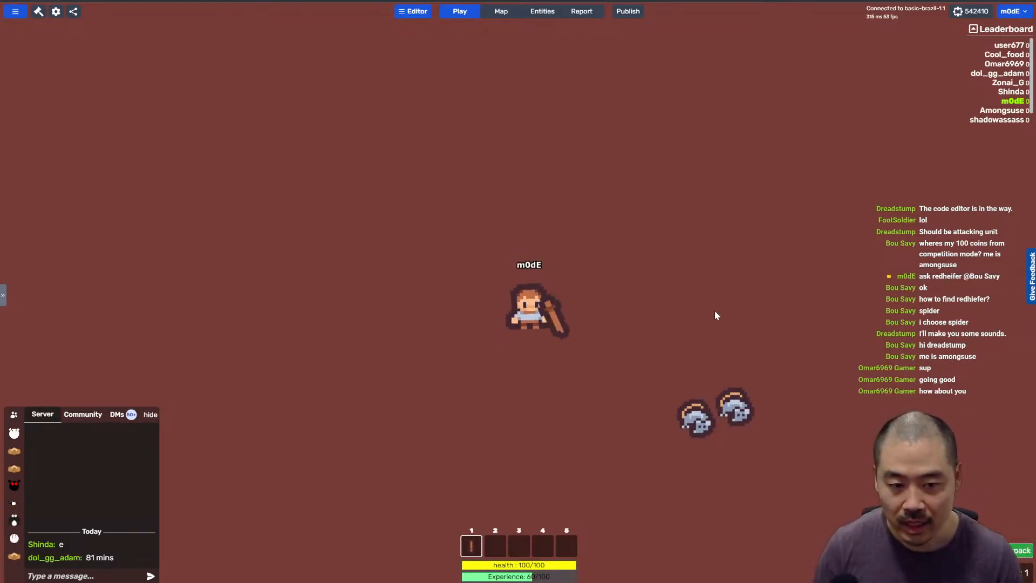
pyautogui.press('d')
pyautogui.press('s')
pyautogui.click(698, 325)
pyautogui.press('w')
pyautogui.click(694, 328)
pyautogui.click(669, 345)
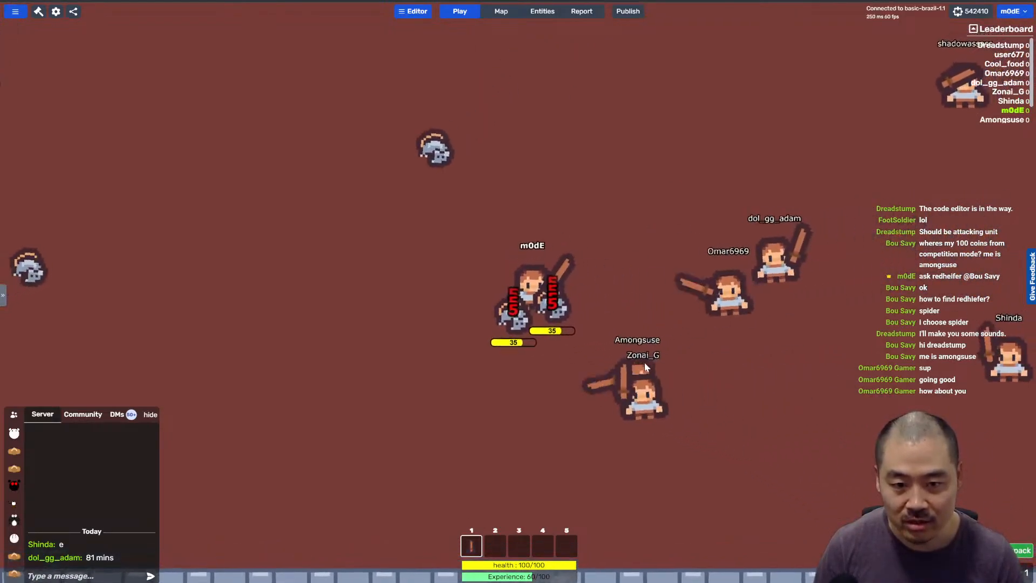
# Step: Continue attacking the two rats near the lower wall until their health runs out
pyautogui.press('a')
pyautogui.click(645, 365)
pyautogui.click(649, 373)
pyautogui.press('d')
pyautogui.click(495, 248)
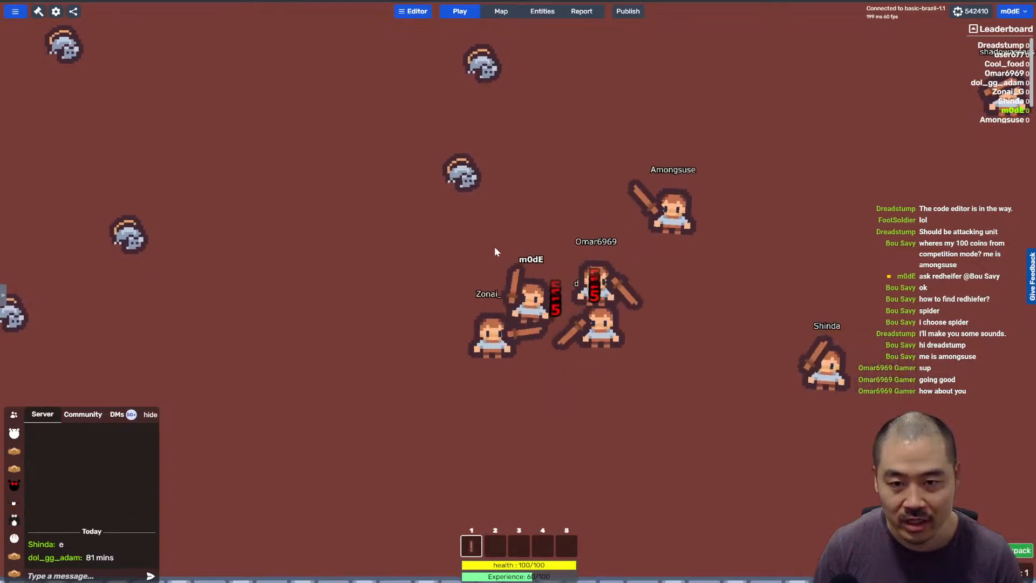
# Step: Pursue rats up to the dungeon's upper-left corner and attack them to earn more Experience
pyautogui.press('w')
pyautogui.click(425, 336)
pyautogui.click(477, 234)
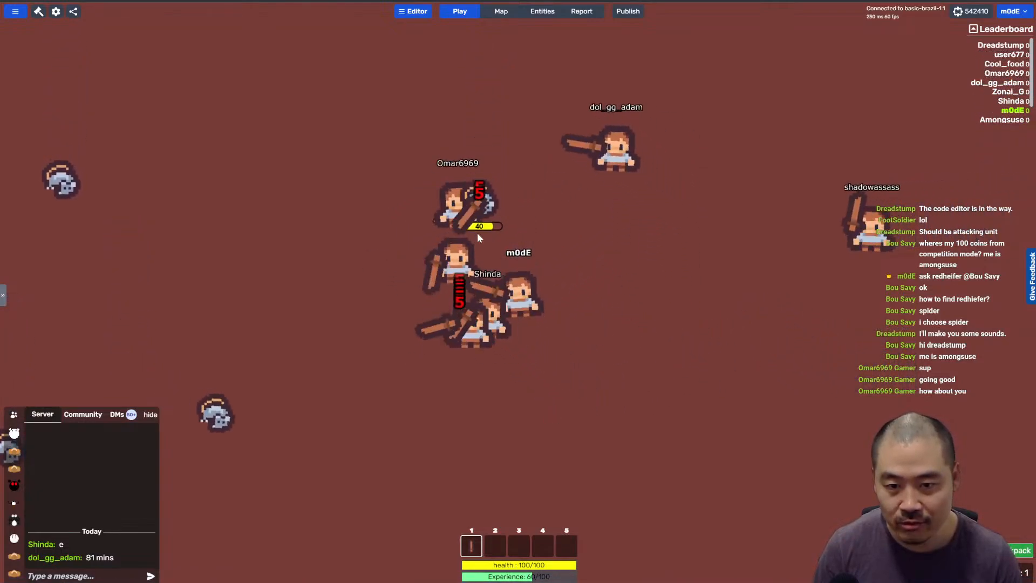
pyautogui.press('w')
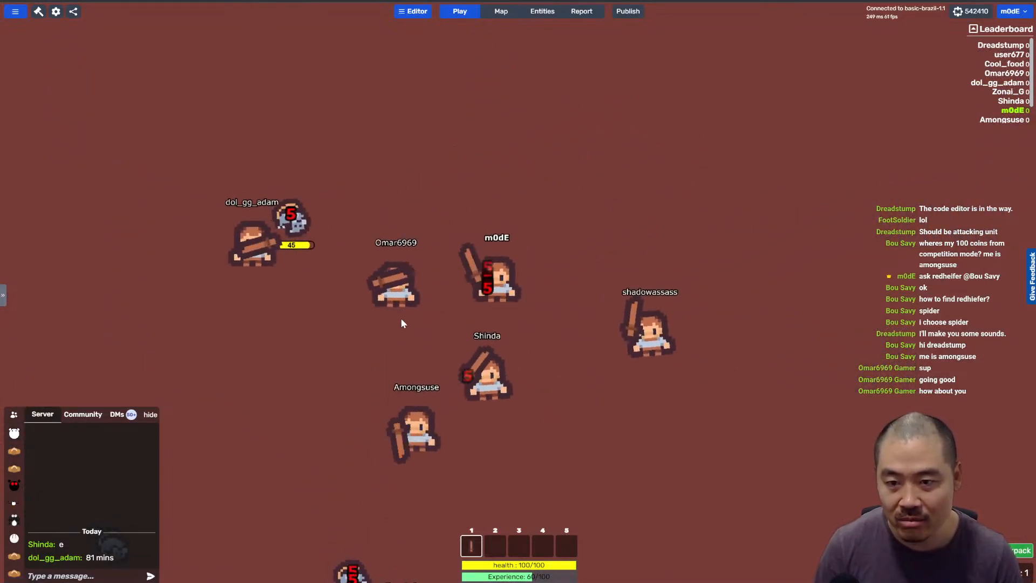
pyautogui.press('w')
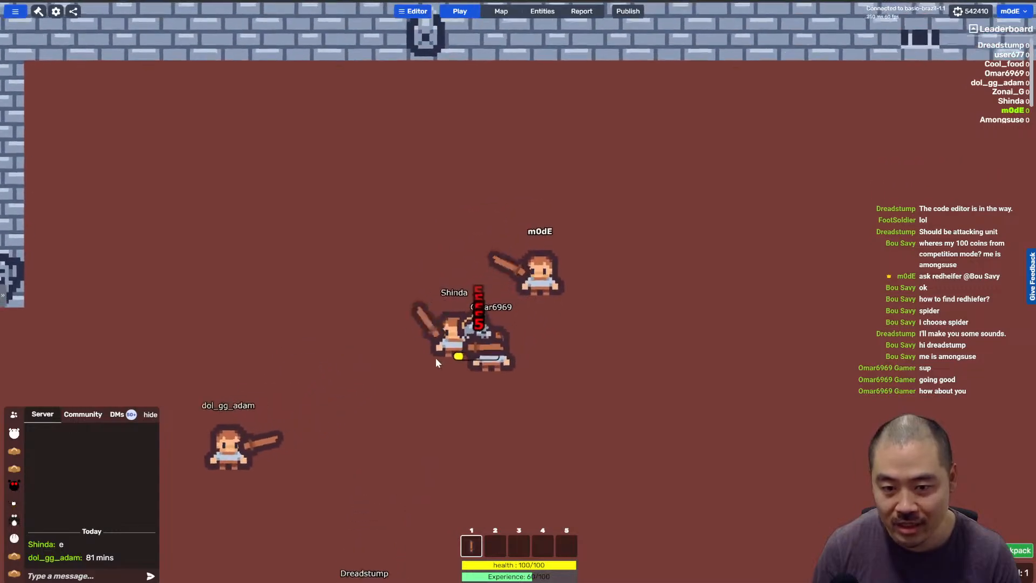
pyautogui.press('s')
pyautogui.press('a')
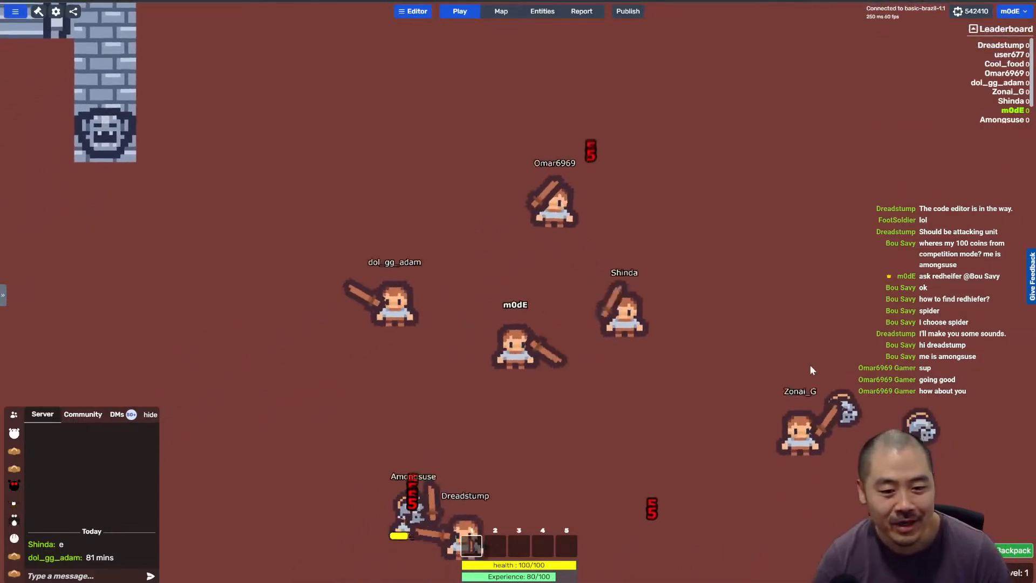
# Step: Chase the remaining rats back across the dungeon and attack them until the character reaches level 2
pyautogui.press('s')
pyautogui.press('d')
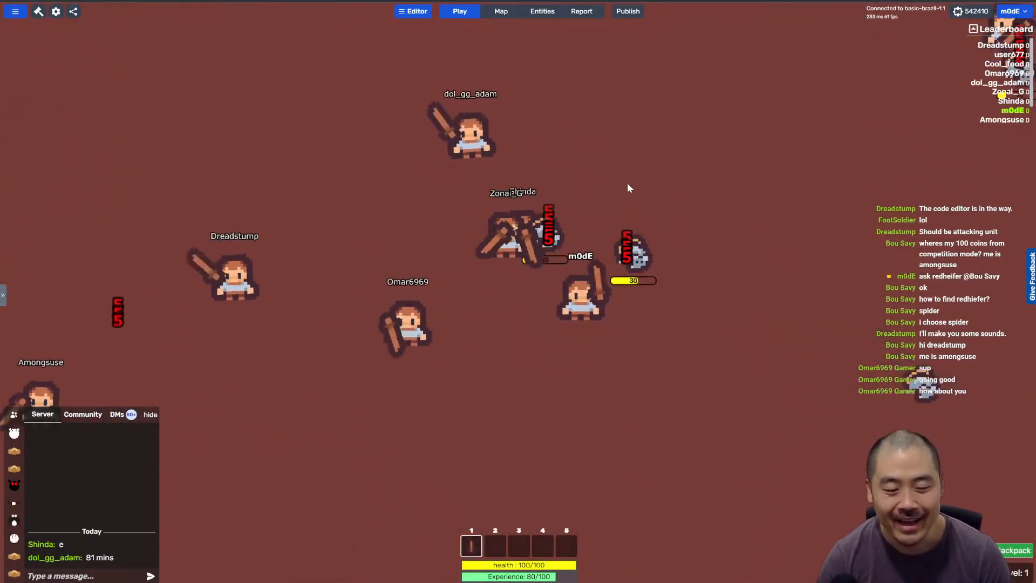
pyautogui.press('d')
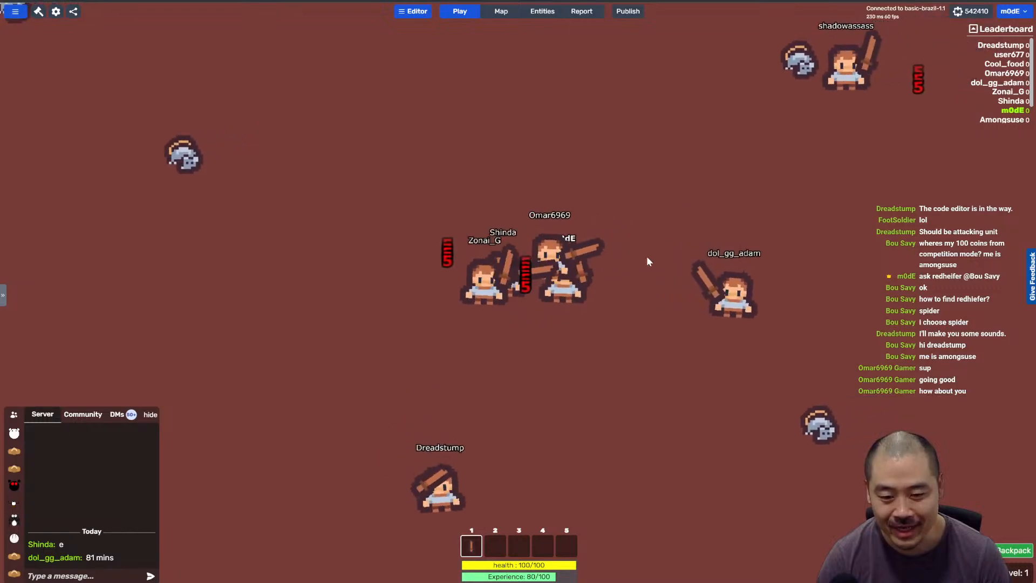
pyautogui.press('w')
pyautogui.press('d')
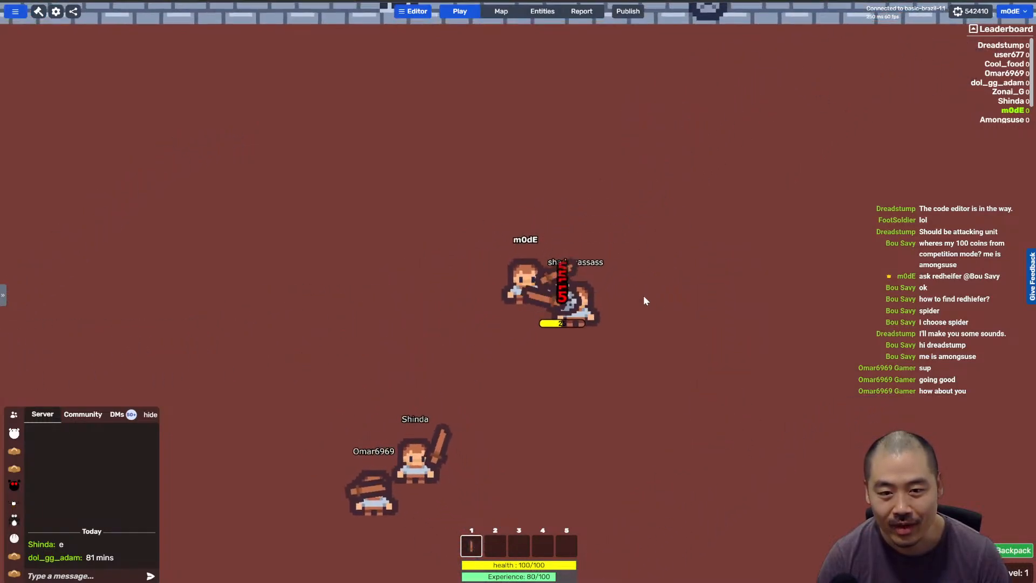
pyautogui.press('w')
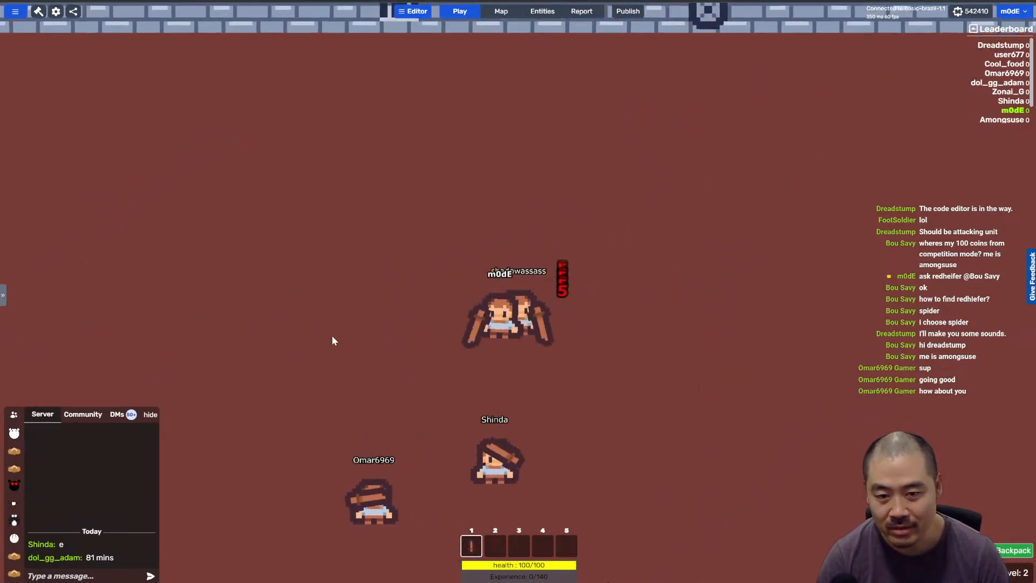
# Step: Walk the character down the dungeon and back up to the crowded rats, attacking them to earn Experience at level 2
pyautogui.press('s')
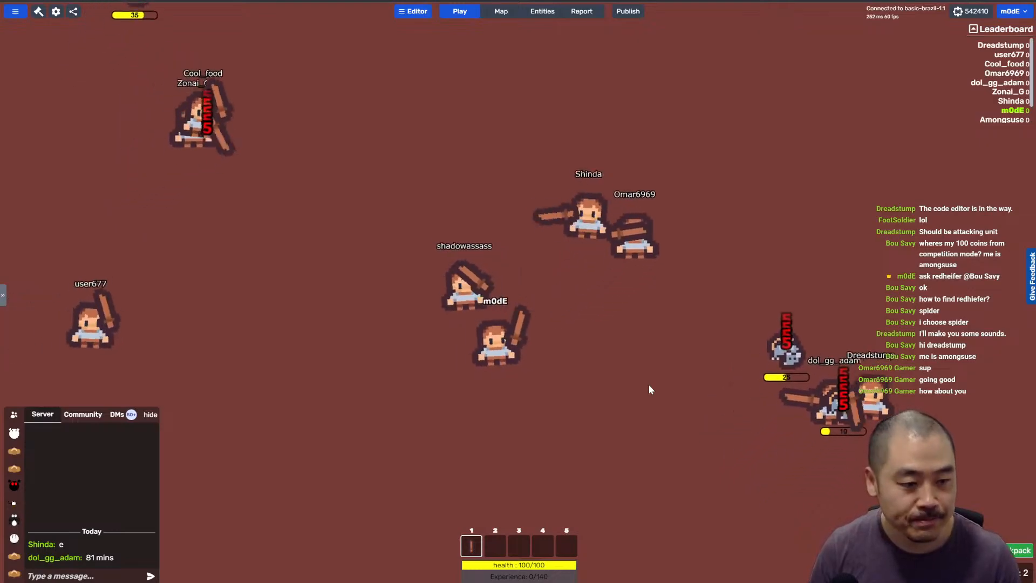
pyautogui.press('s')
pyautogui.press('a')
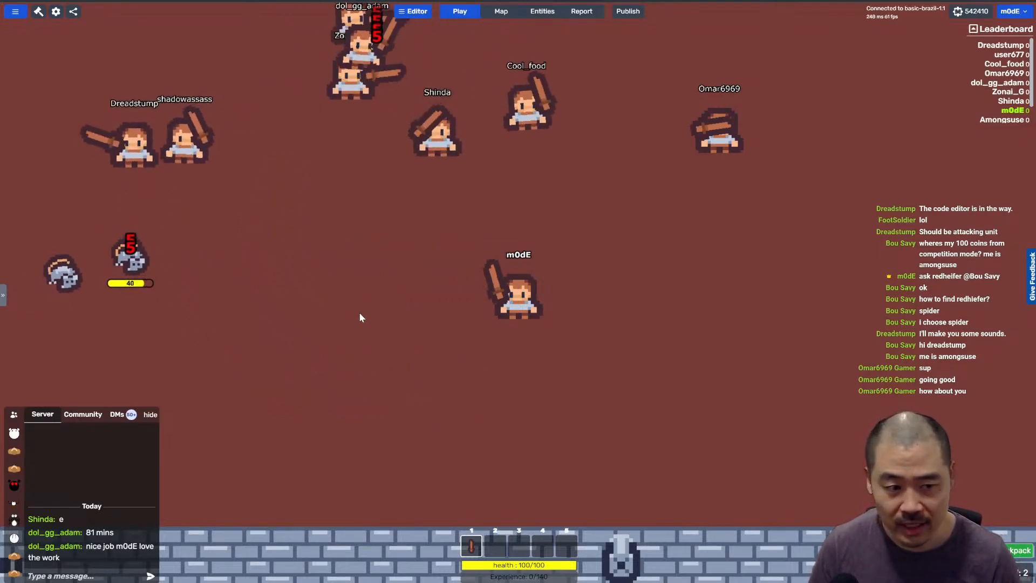
pyautogui.press('w')
pyautogui.press('d')
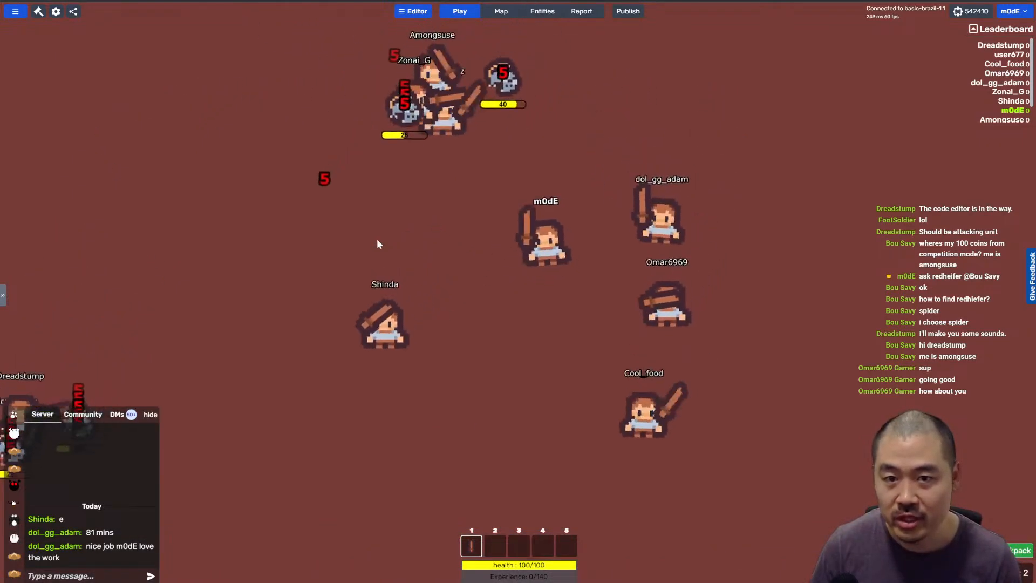
pyautogui.press('w')
pyautogui.press('a')
pyautogui.press('d')
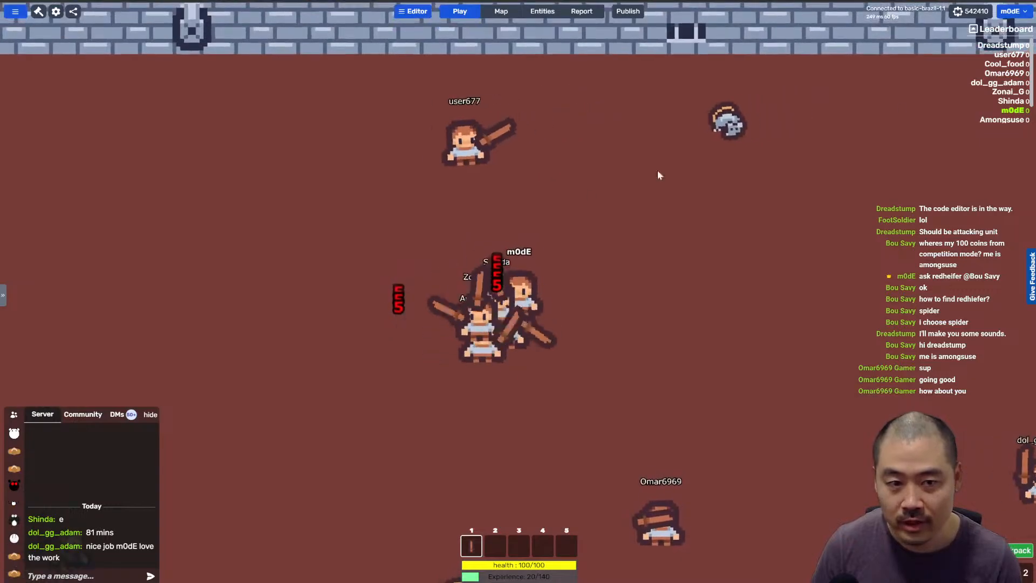
# Step: Walk the character towards the rat by the upper wall, and return down to the middle of the dungeon
pyautogui.press('w')
pyautogui.press('d')
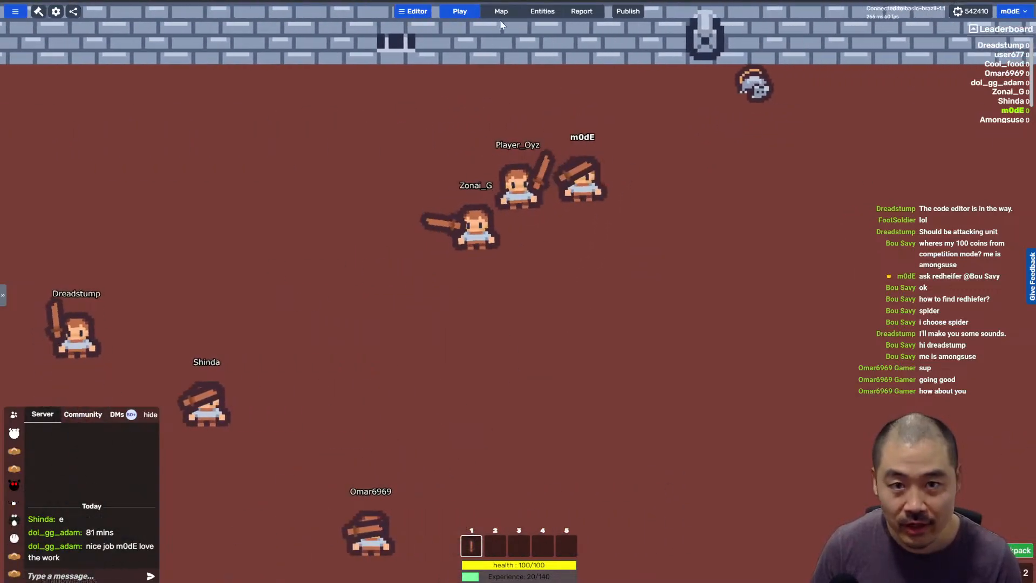
pyautogui.press('s')
pyautogui.press('a')
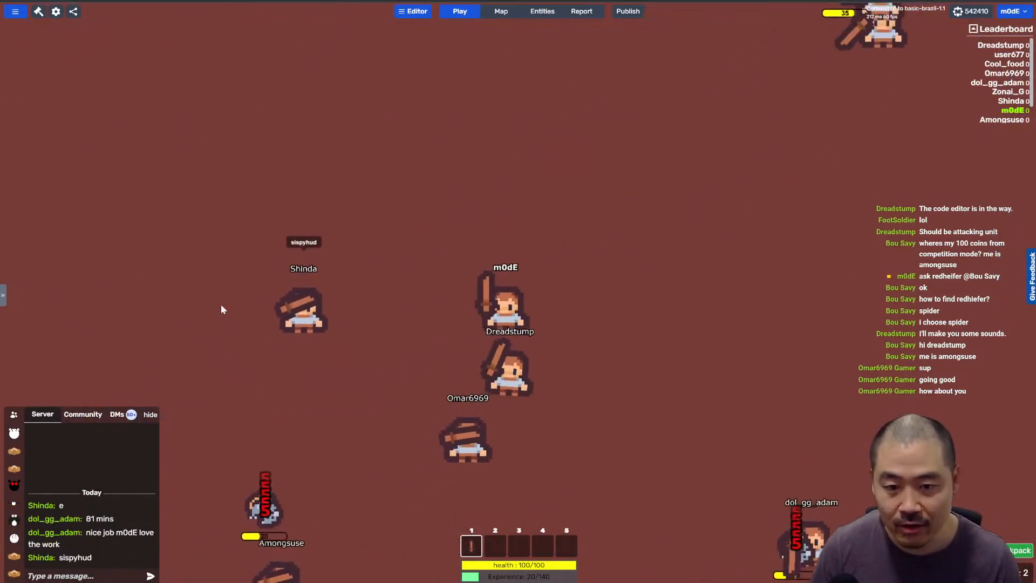
# Step: Open the Rat unit's settings and create a new item in the Items folder from the Melee Weapon preset
pyautogui.click(542, 11)
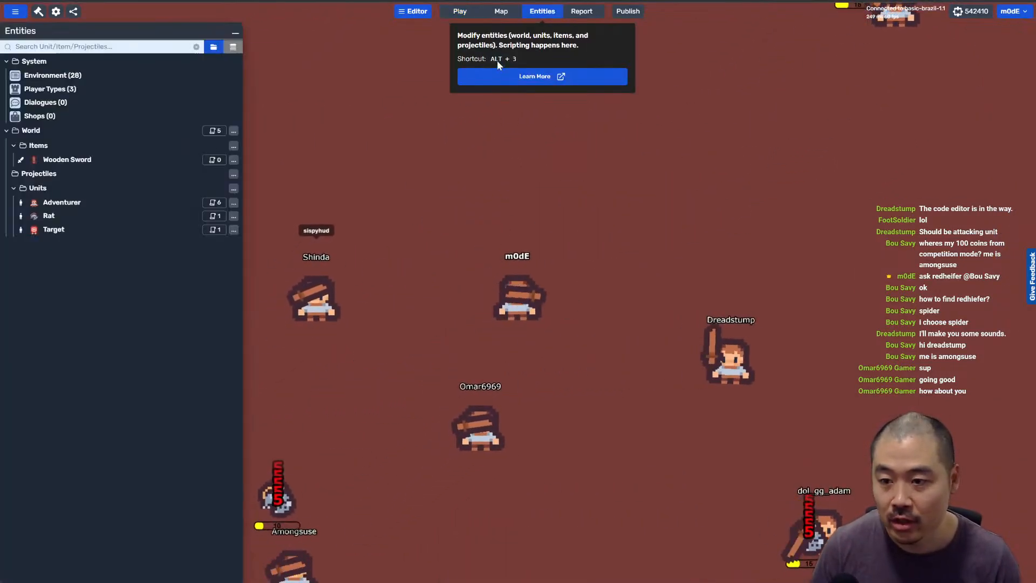
pyautogui.click(92, 216)
pyautogui.scroll(-1, 419, 312)
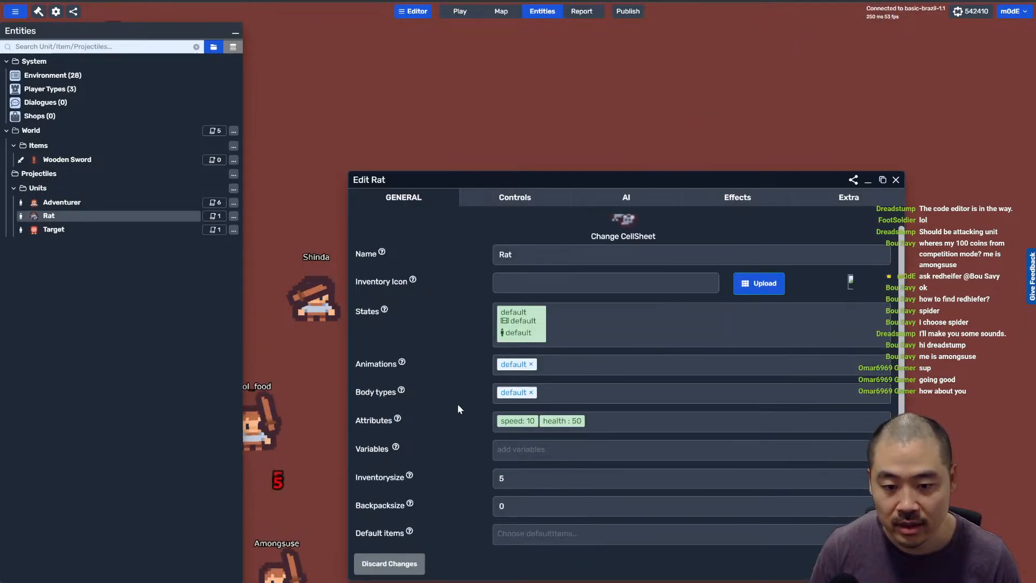
pyautogui.rightClick(99, 146)
pyautogui.moveTo(133, 156)
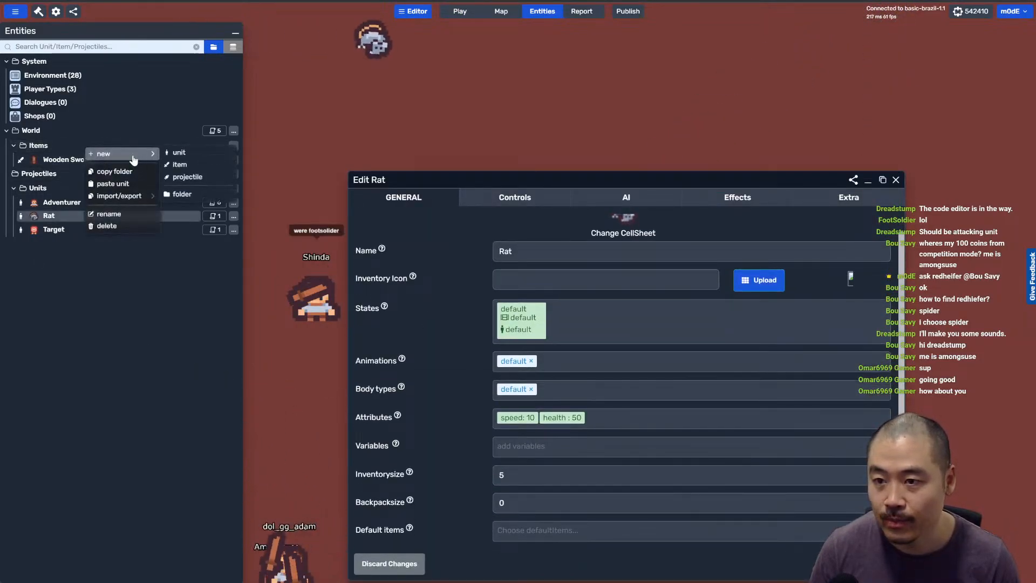
pyautogui.click(199, 166)
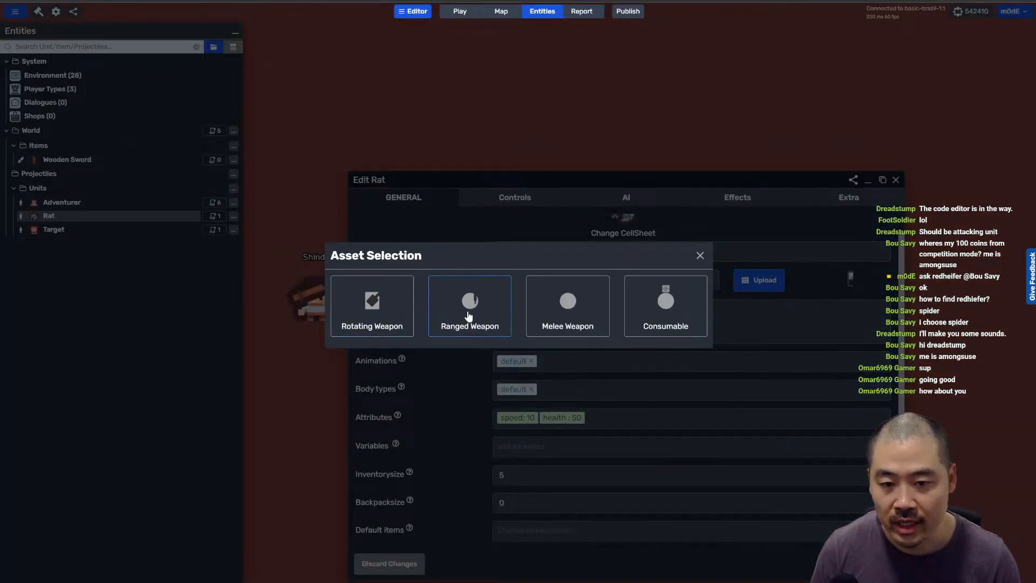
pyautogui.click(553, 313)
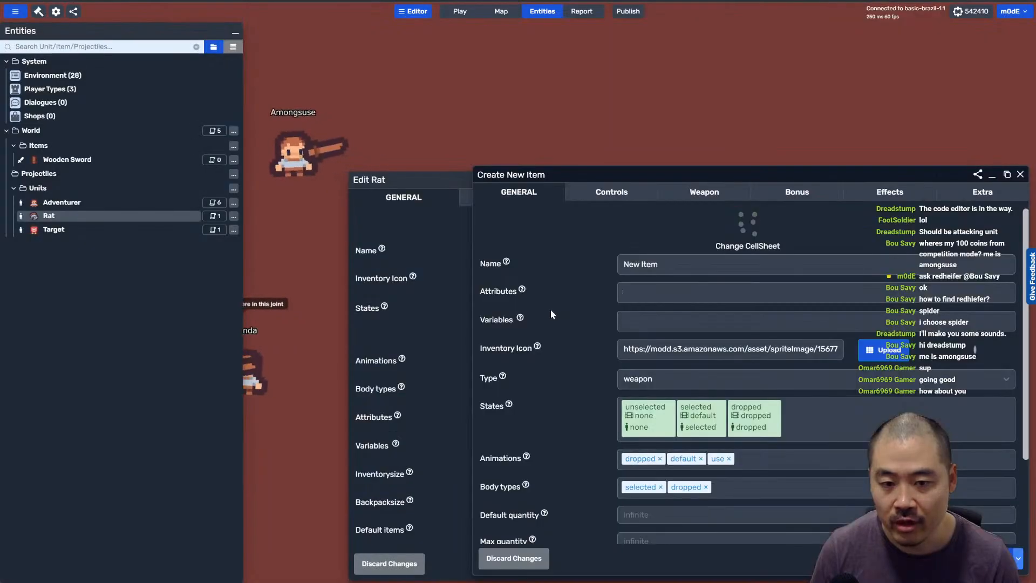
# Step: Name the new melee weapon item "Rat - Melee"
pyautogui.click(680, 264)
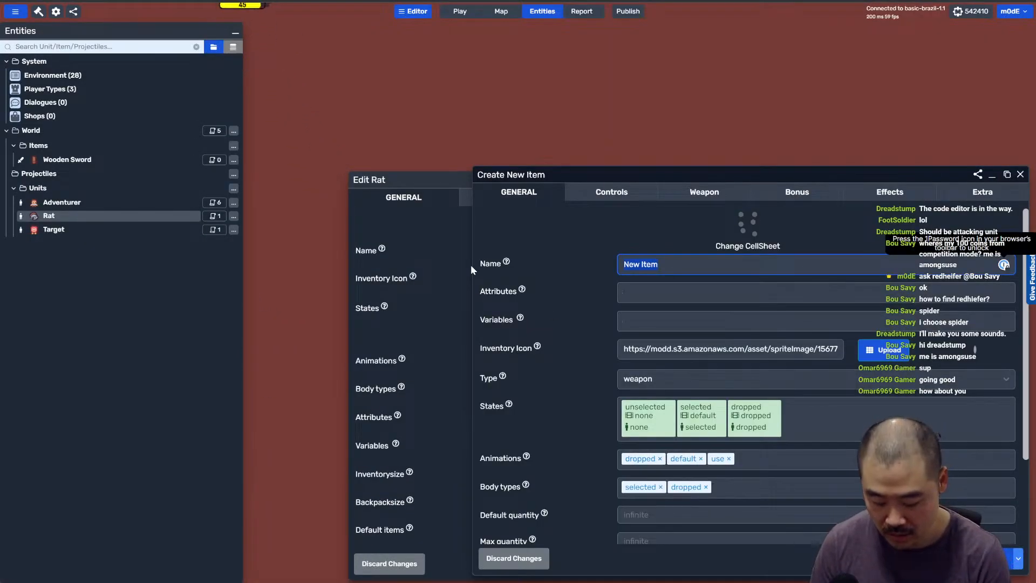
pyautogui.write('Melee')
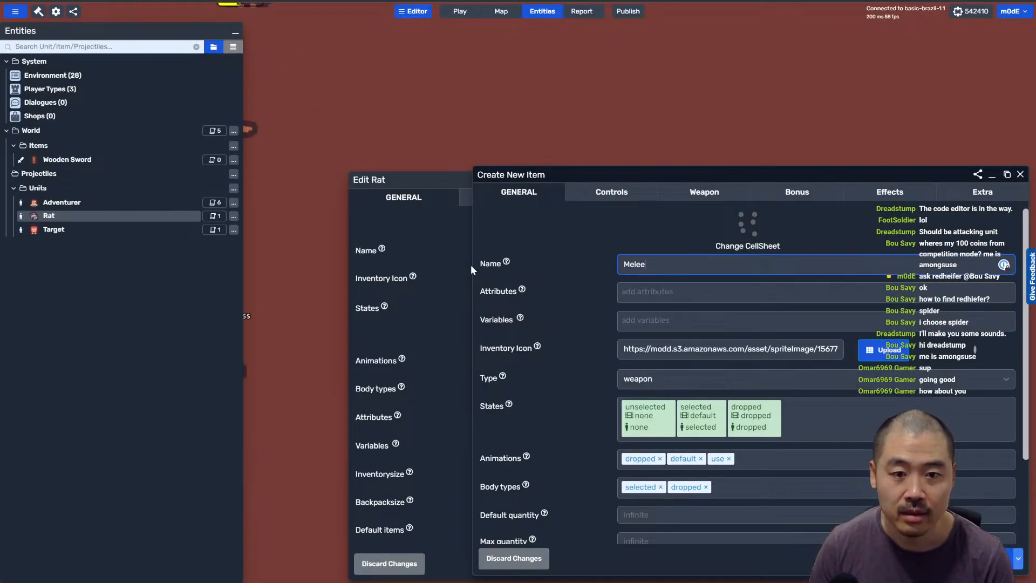
pyautogui.press('Home')
pyautogui.write('Rat -')
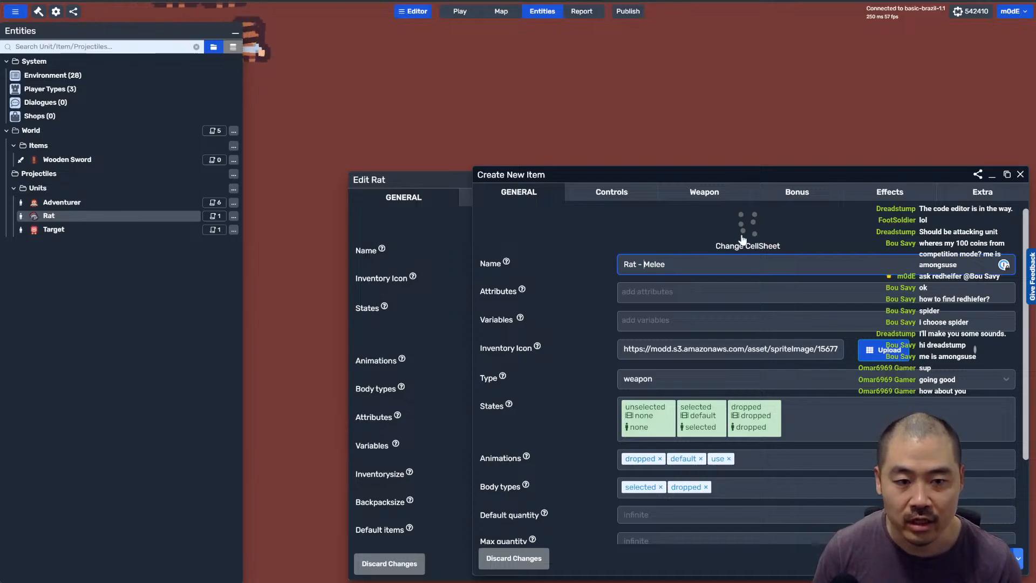
# Step: Set the item's cell sheet to the Melee Attack image from the fourth page of the assets library
pyautogui.click(743, 239)
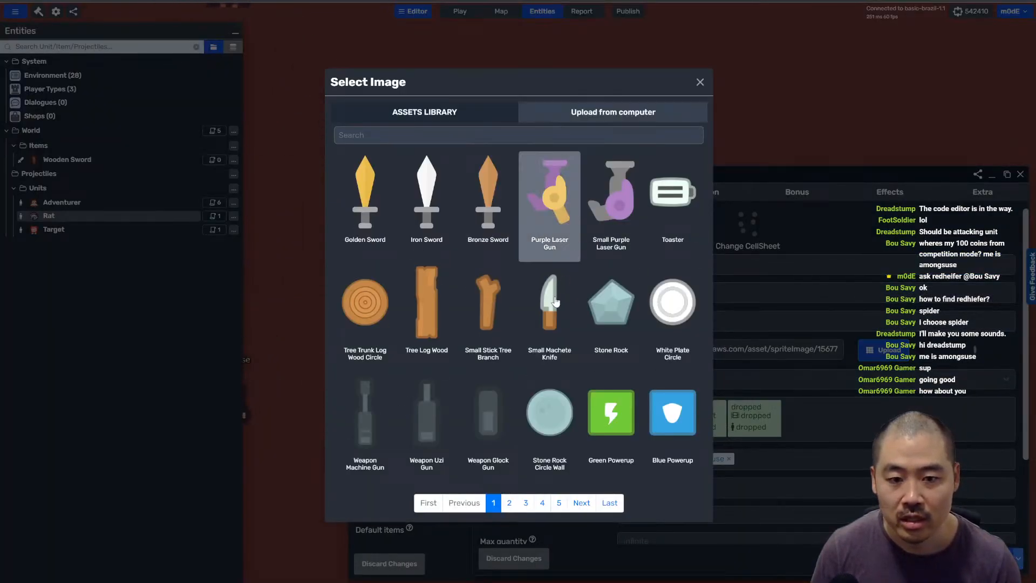
pyautogui.click(509, 503)
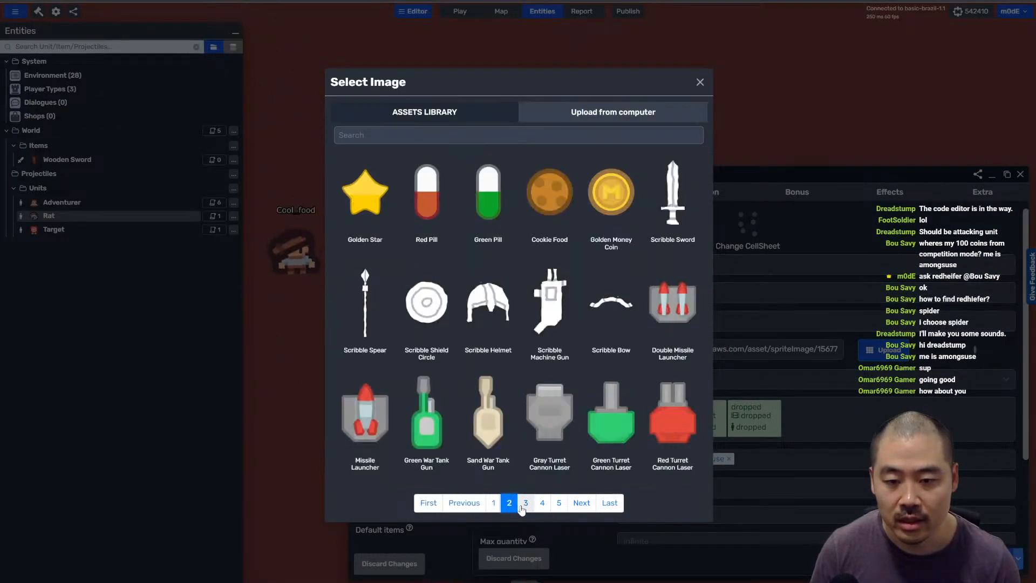
pyautogui.click(524, 506)
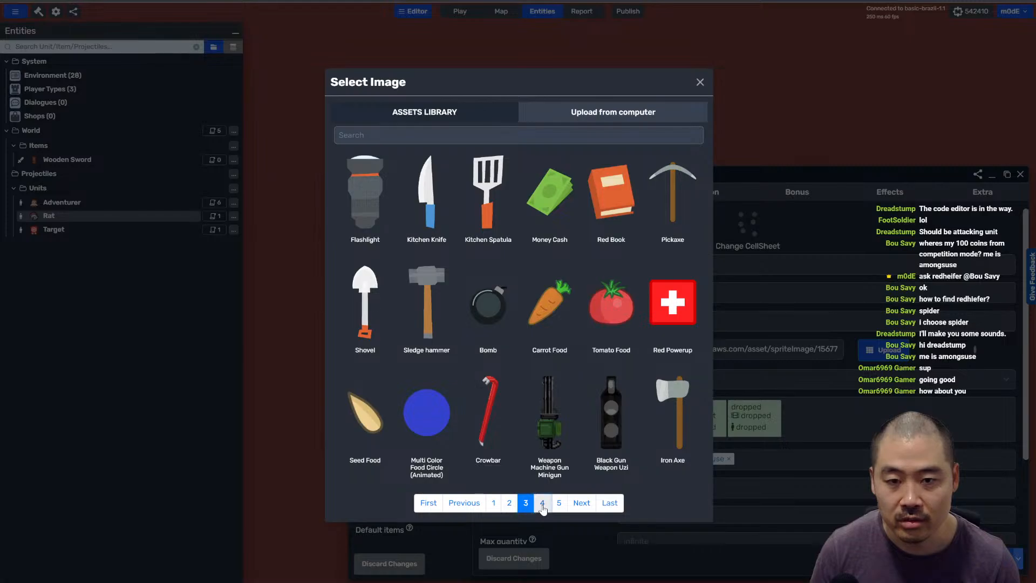
pyautogui.click(542, 505)
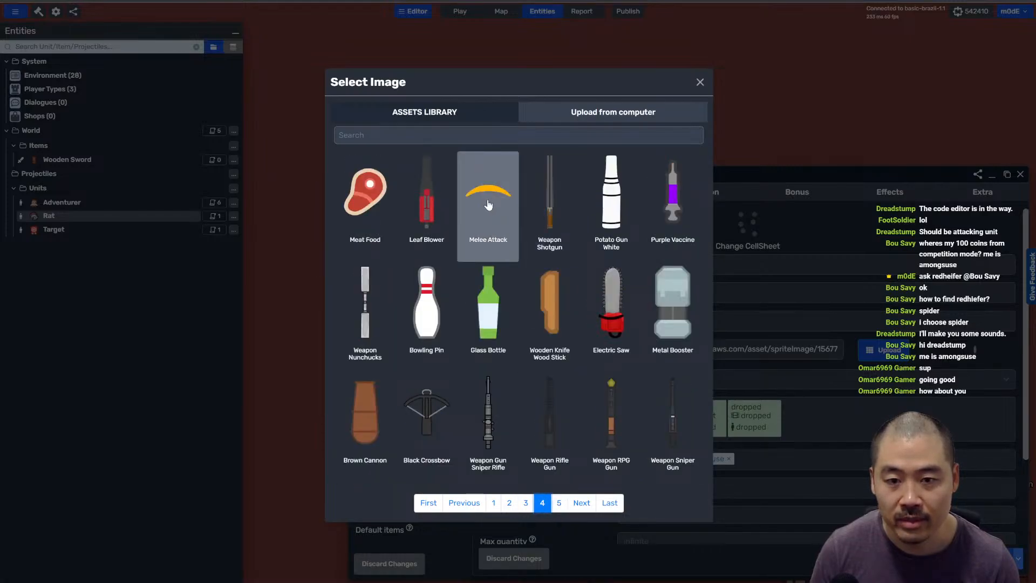
pyautogui.click(488, 216)
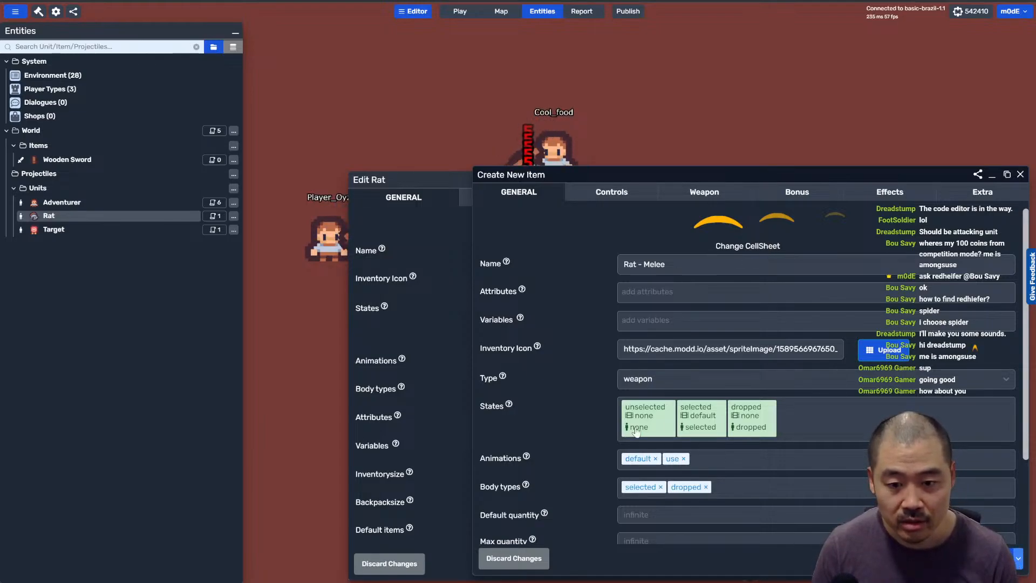
# Step: Review the Rat - Melee item's use animation and selected body type, and save the new item
pyautogui.click(673, 458)
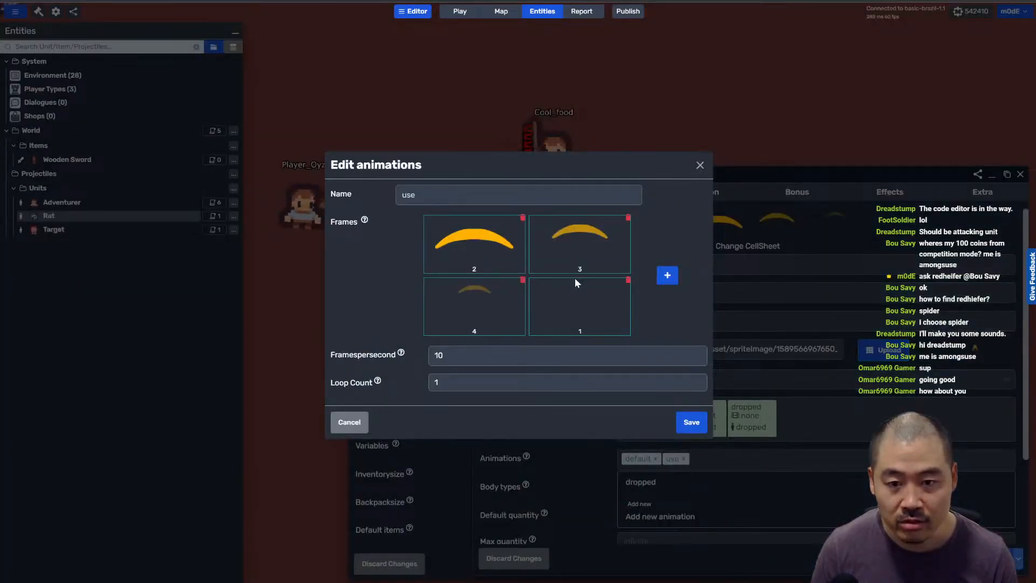
pyautogui.click(714, 170)
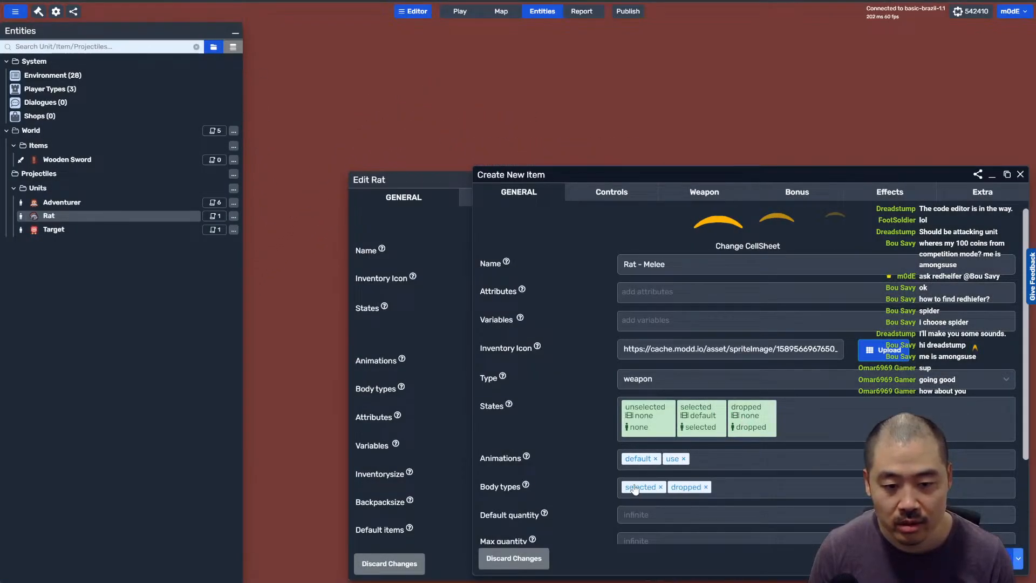
pyautogui.click(639, 487)
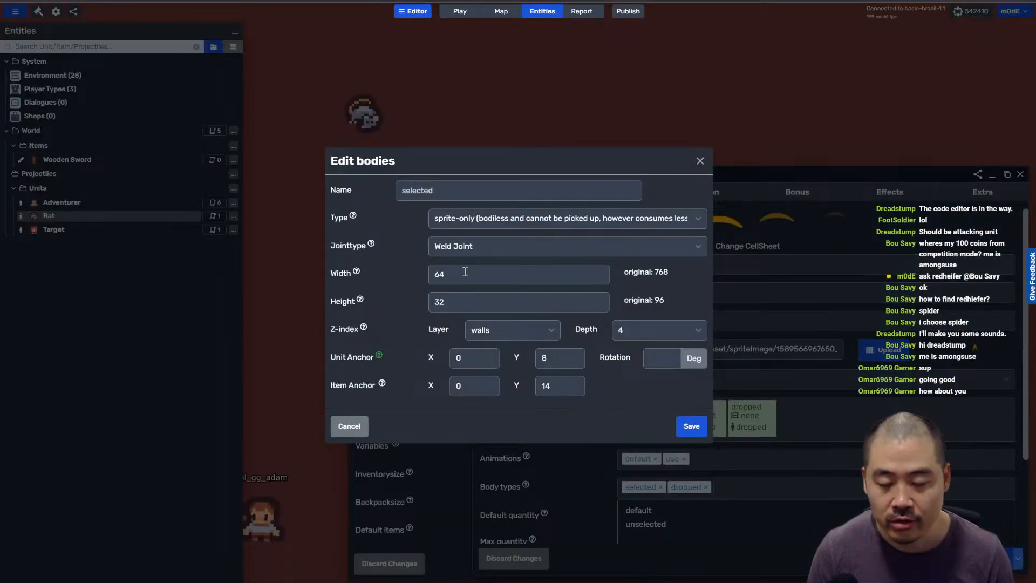
pyautogui.click(692, 427)
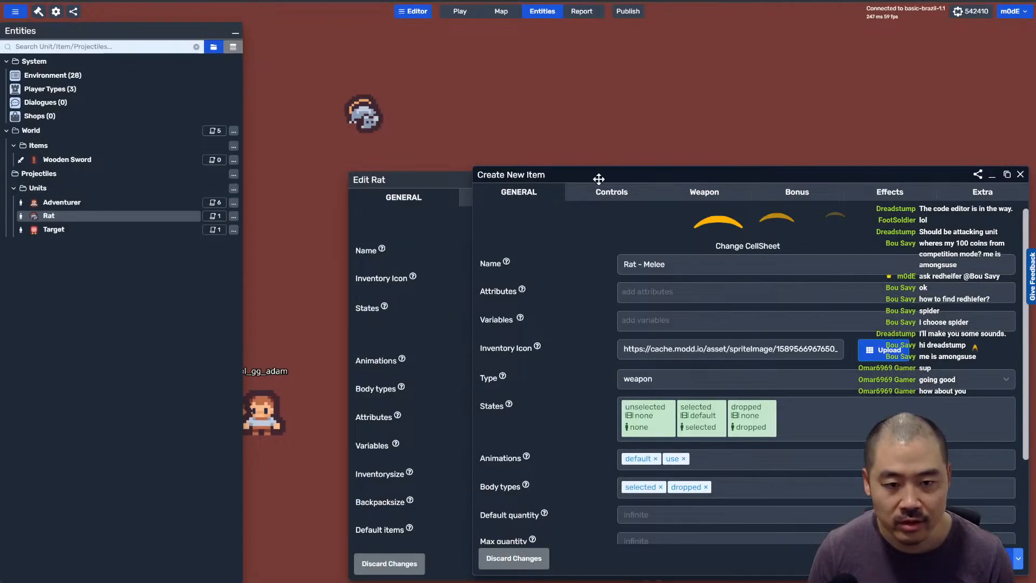
pyautogui.click(612, 197)
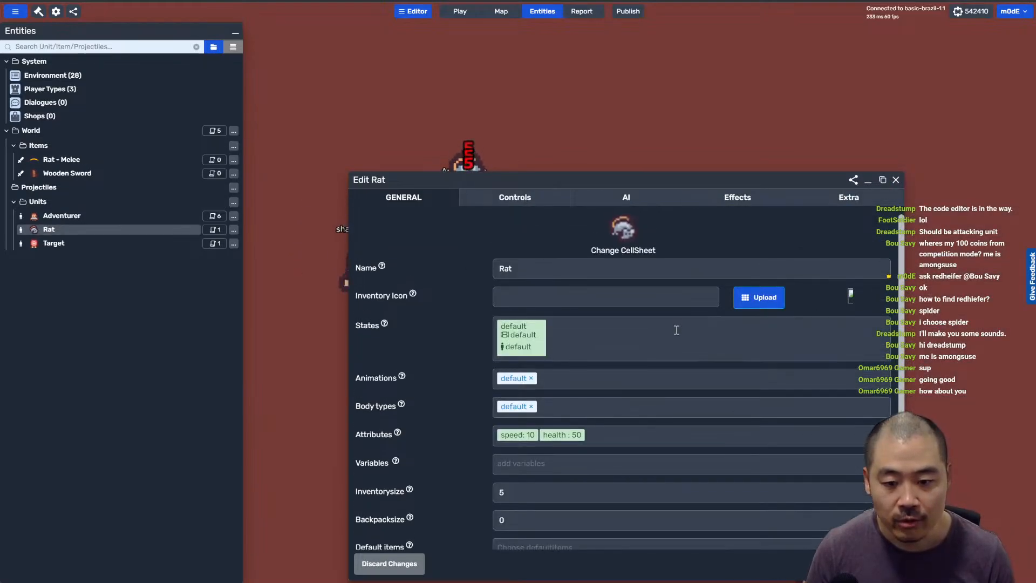
# Step: Add Rat - Melee to the Rat unit's default items and save the unit
pyautogui.click(557, 515)
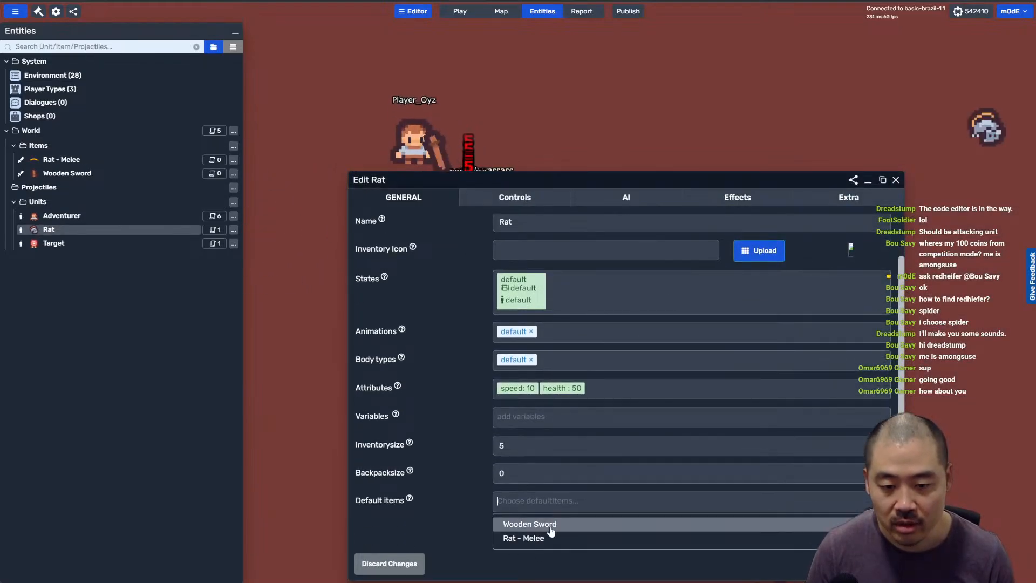
pyautogui.click(534, 541)
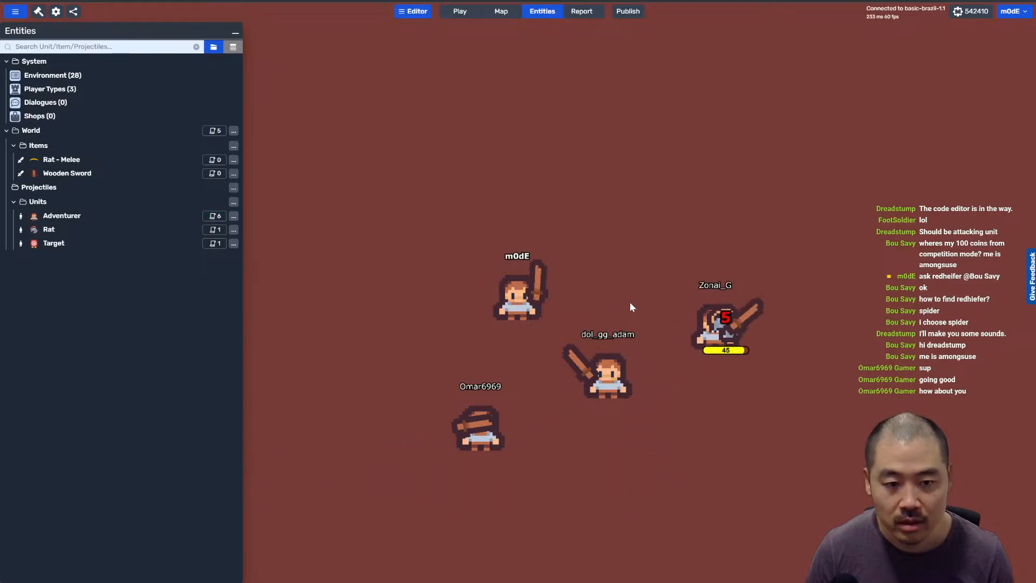
# Step: Reopen the Rat unit and review its control settings, AI behaviour and default items
pyautogui.click(125, 231)
pyautogui.click(444, 59)
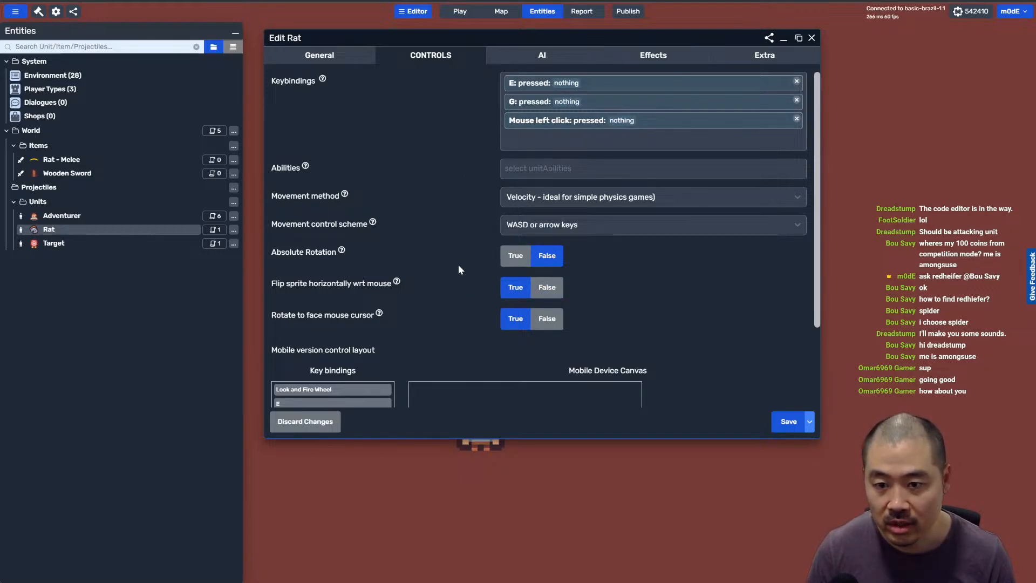
pyautogui.click(508, 59)
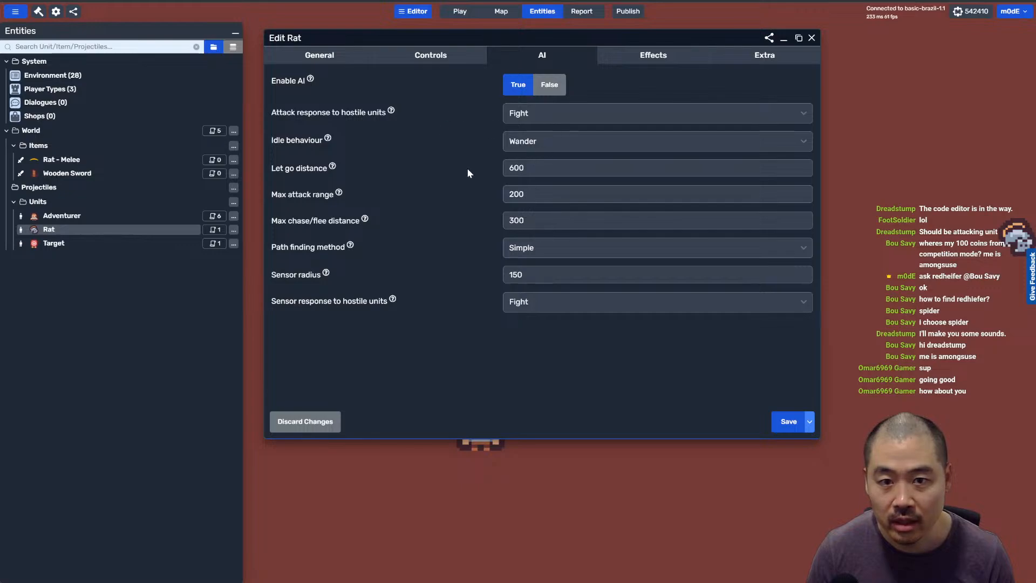
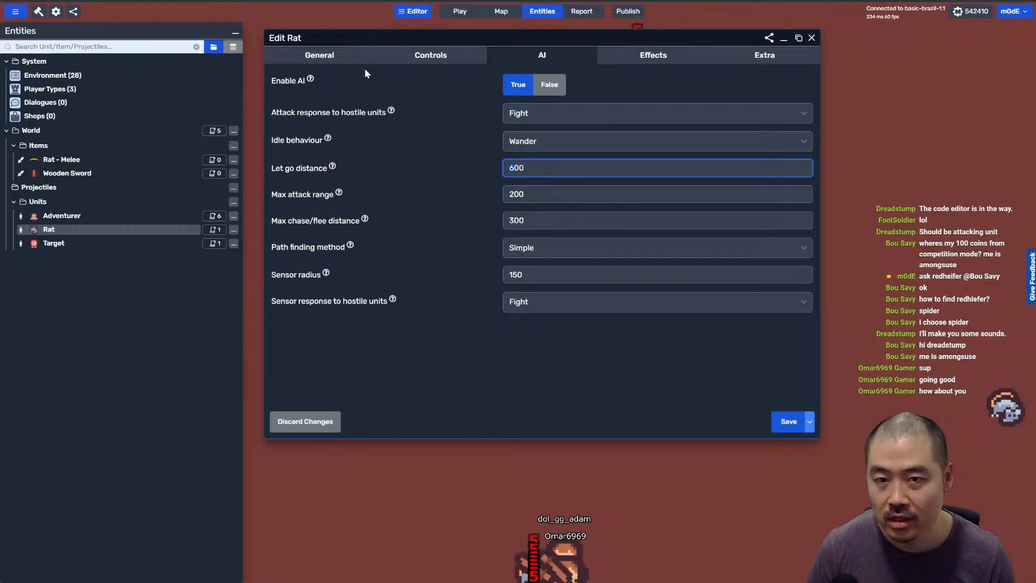
pyautogui.click(331, 58)
pyautogui.scroll(-1, 440, 260)
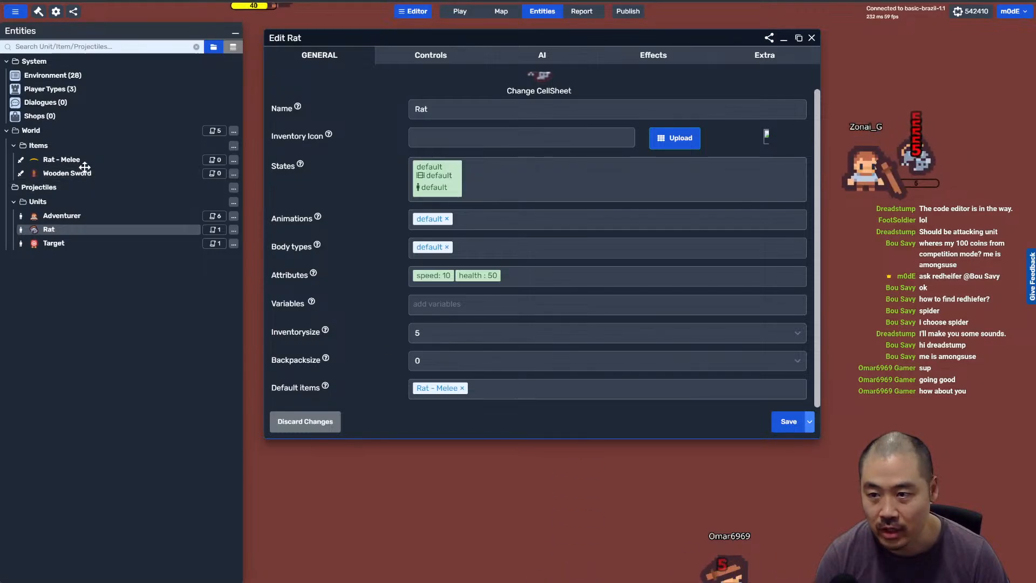
# Step: Check and save the Rat - Melee item's weapon settings, and save the Rat unit with its changes applied to all
pyautogui.click(68, 159)
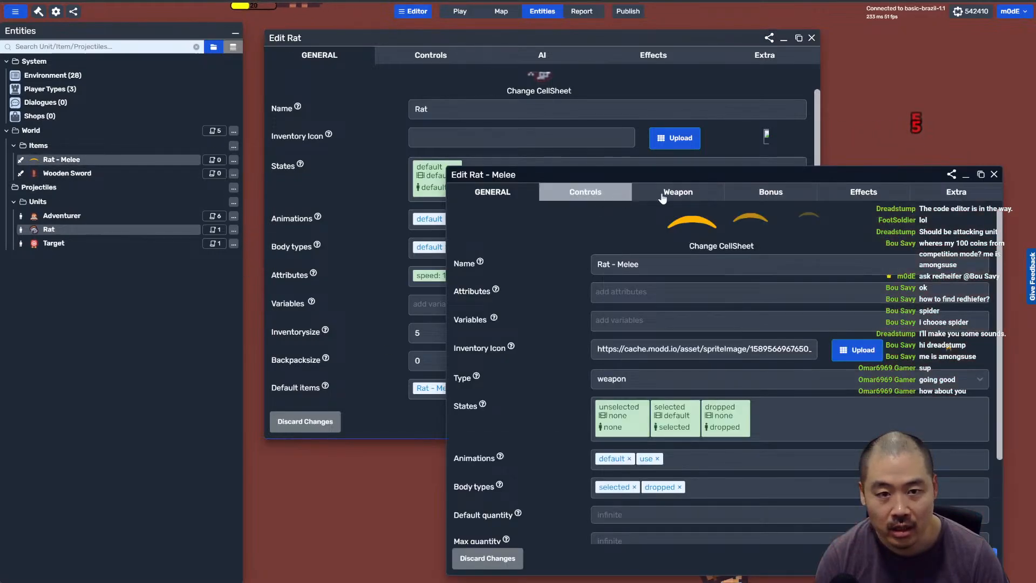
pyautogui.click(663, 193)
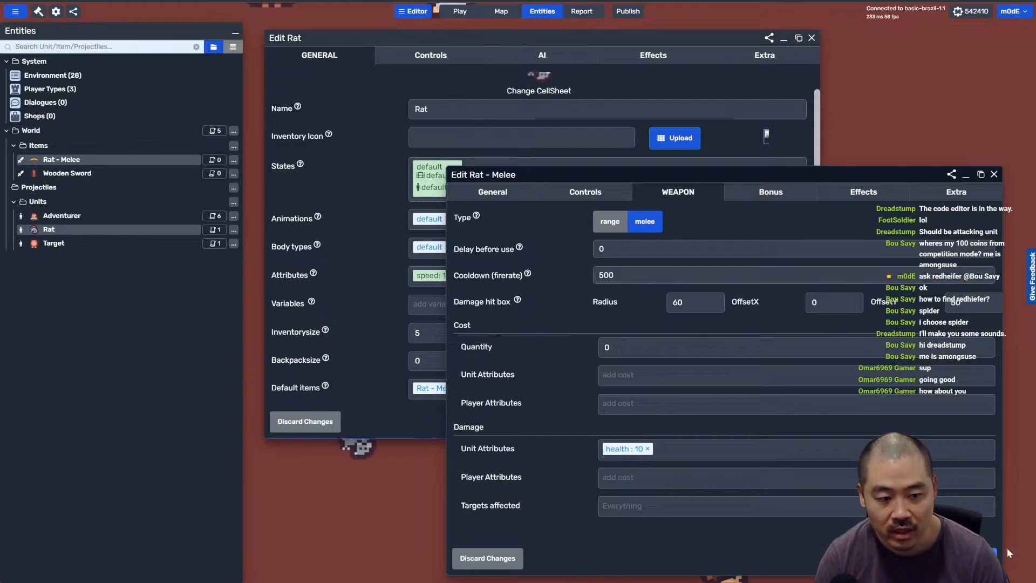
pyautogui.click(971, 557)
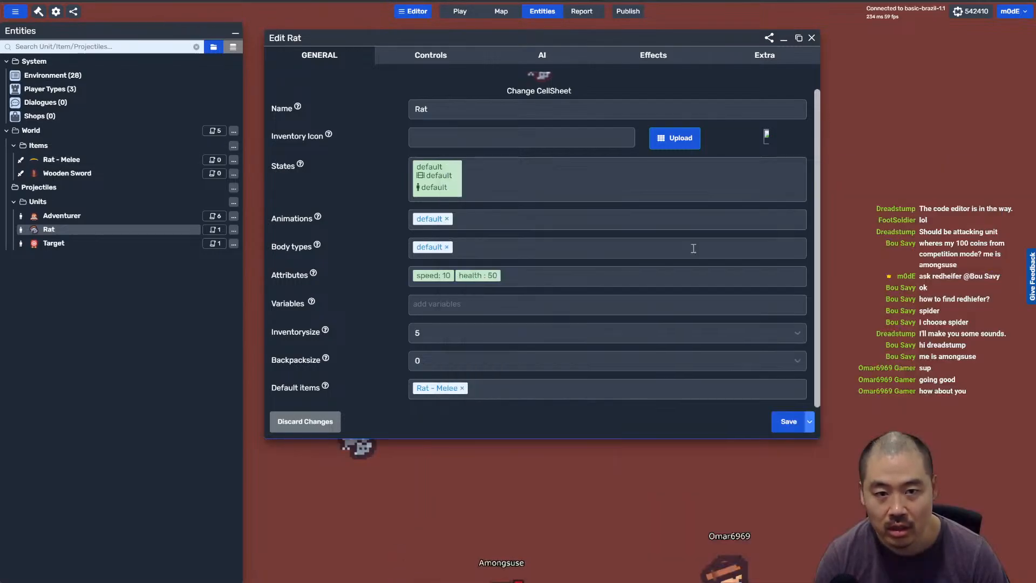
pyautogui.click(808, 423)
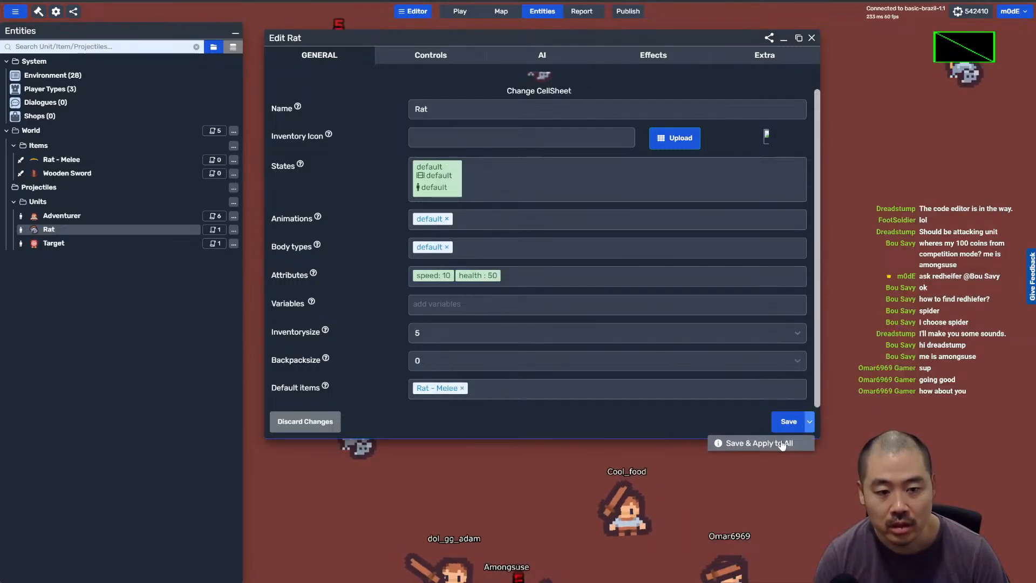
pyautogui.click(782, 440)
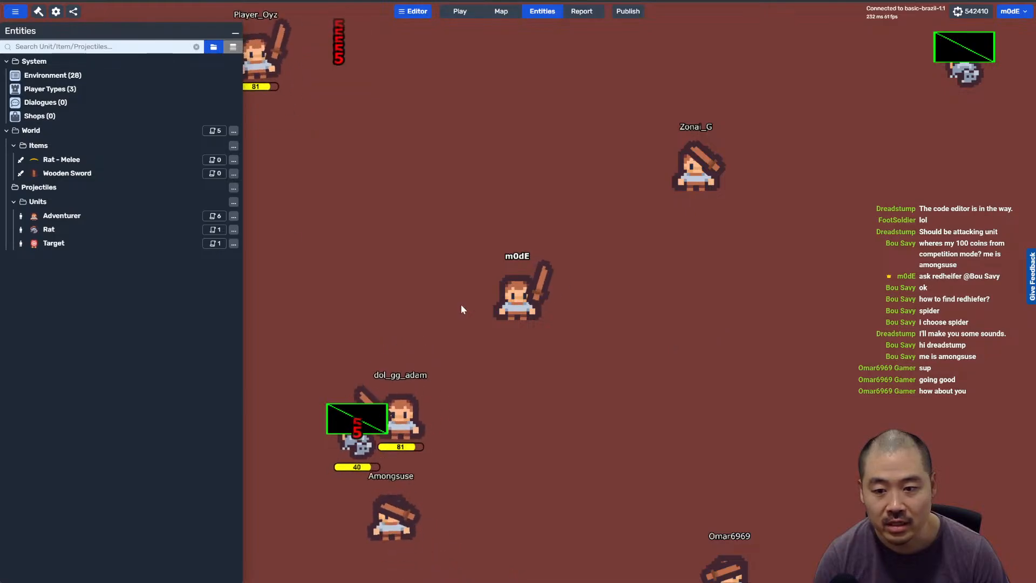
# Step: Set the joint type of the Rat - Melee item's selected body to none and save the item
pyautogui.click(88, 161)
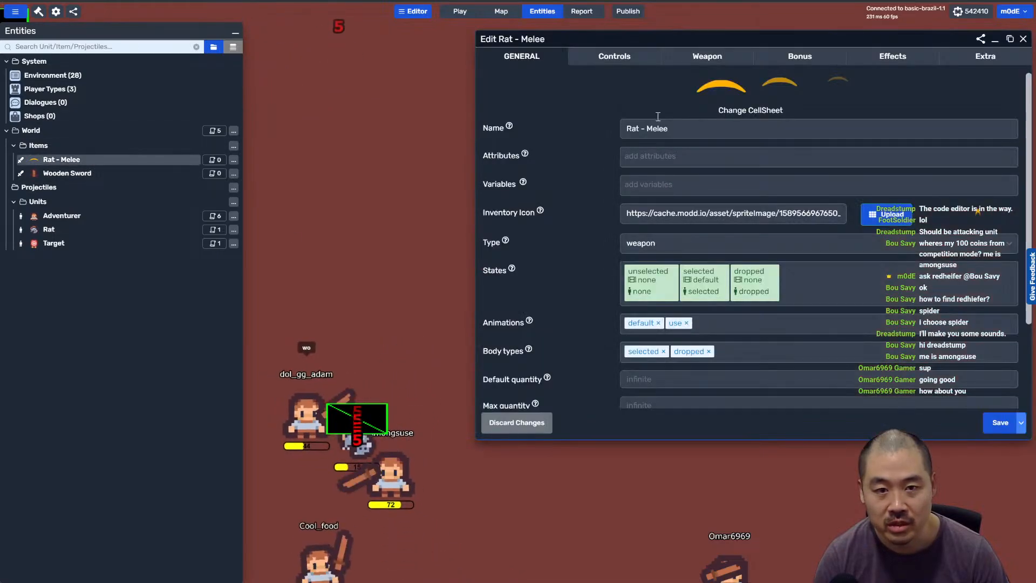
pyautogui.click(645, 351)
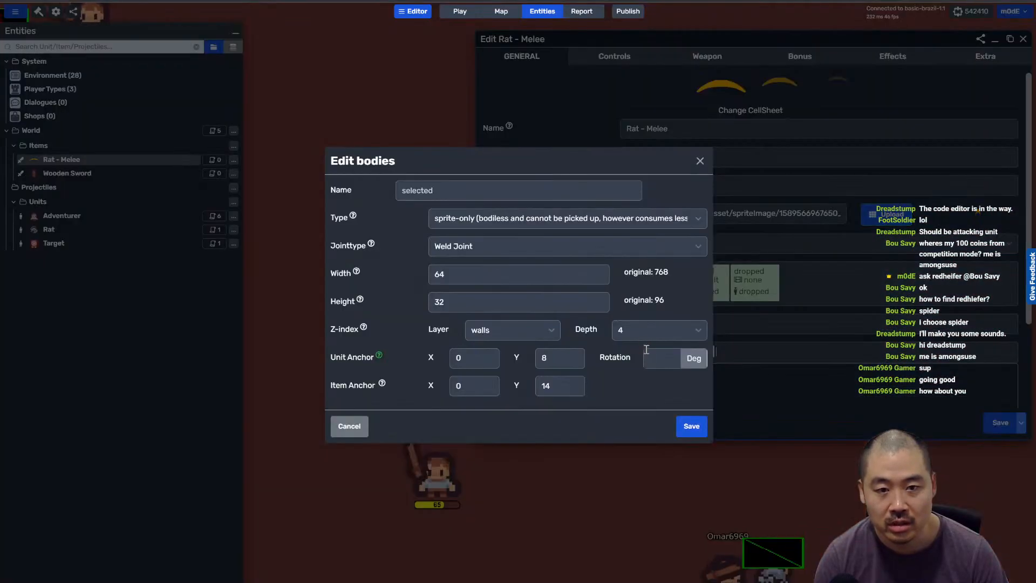
pyautogui.click(457, 249)
pyautogui.click(465, 265)
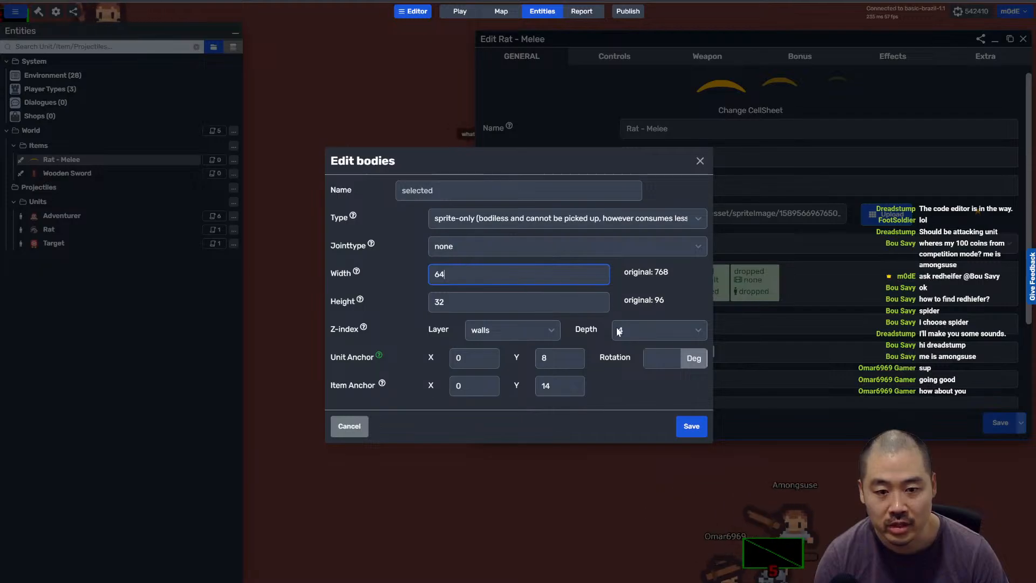
pyautogui.click(686, 427)
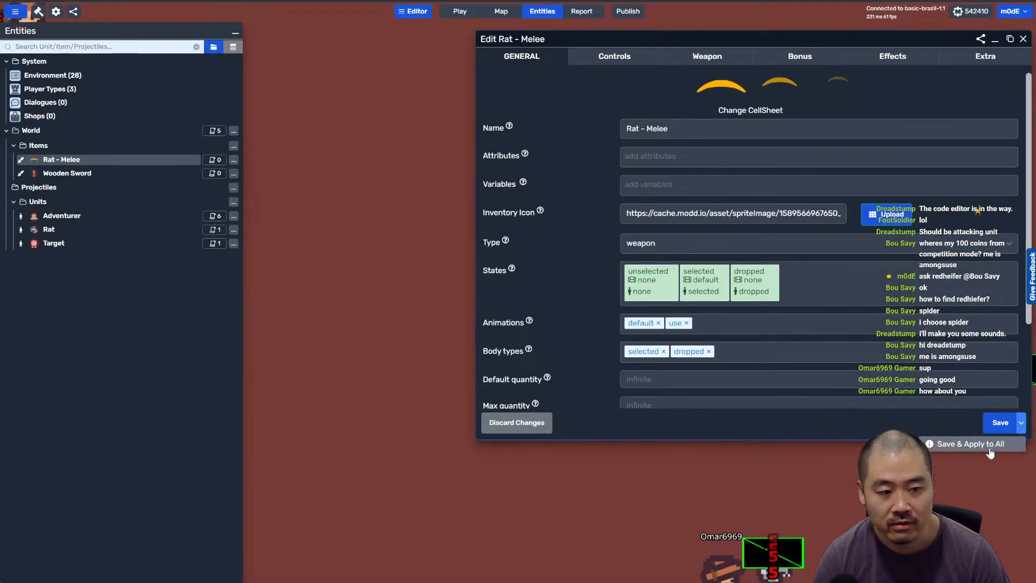
pyautogui.click(997, 424)
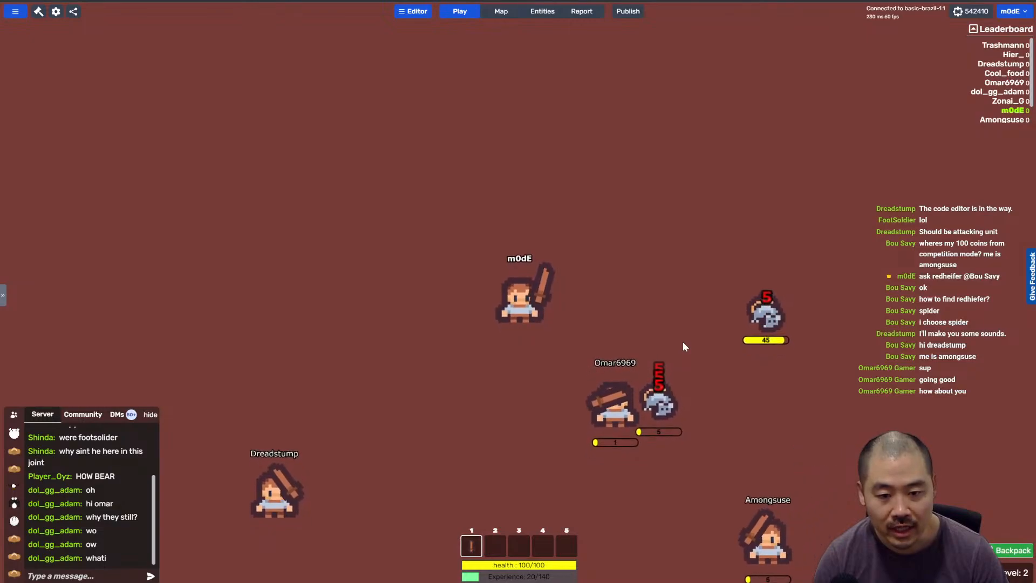
# Step: Playtest by walking the character around near the rats and watch how they behave in combat with players
pyautogui.press('s')
pyautogui.press('a')
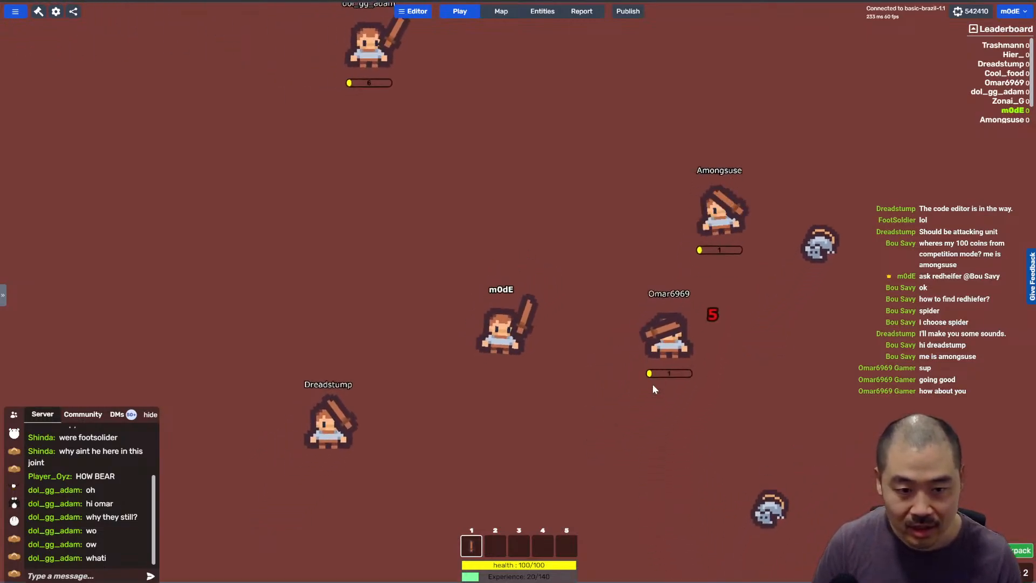
pyautogui.press('d')
pyautogui.press('a')
pyautogui.press('w')
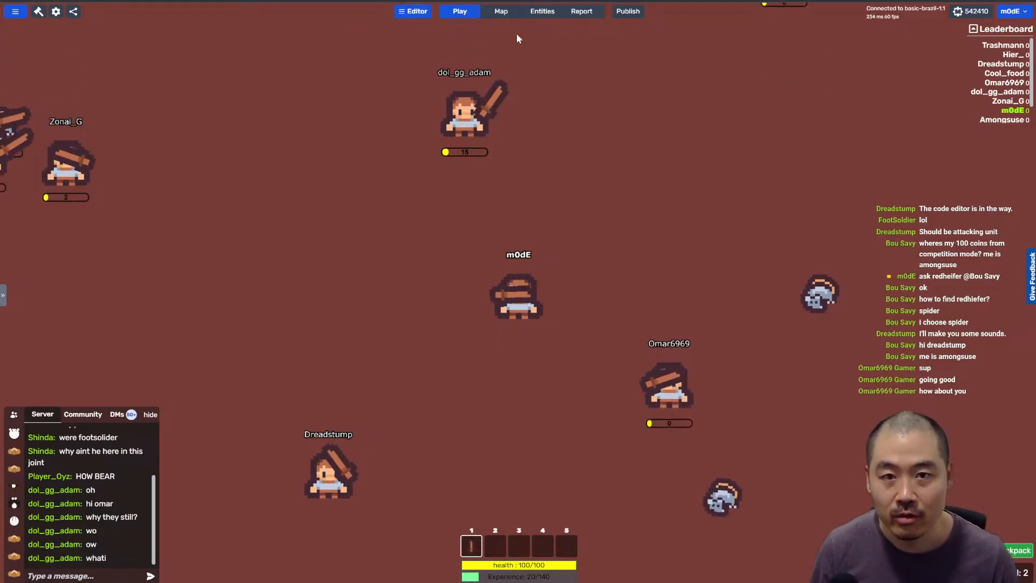
pyautogui.press('w')
pyautogui.press('a')
pyautogui.press('s')
pyautogui.press('d')
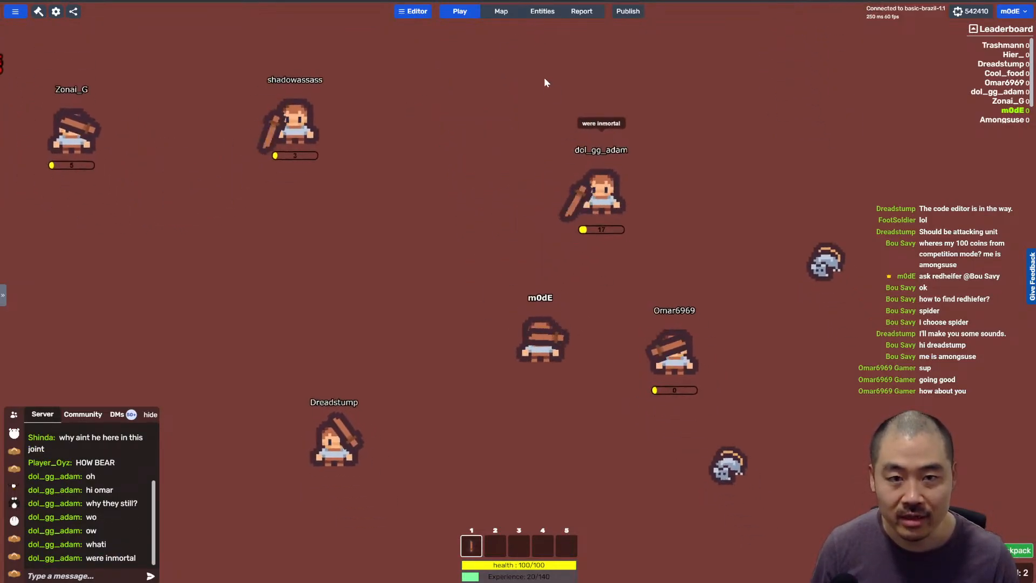
pyautogui.click(627, 11)
pyautogui.press('Escape')
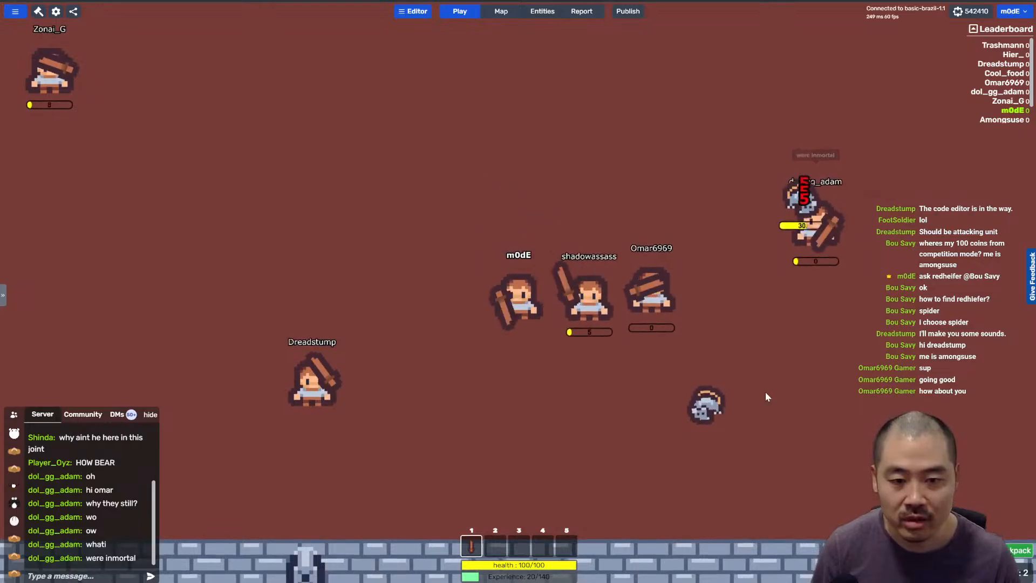
# Step: Set the Rat unit's AI max attack range to 80 and save the unit with the change applied to all
pyautogui.click(542, 11)
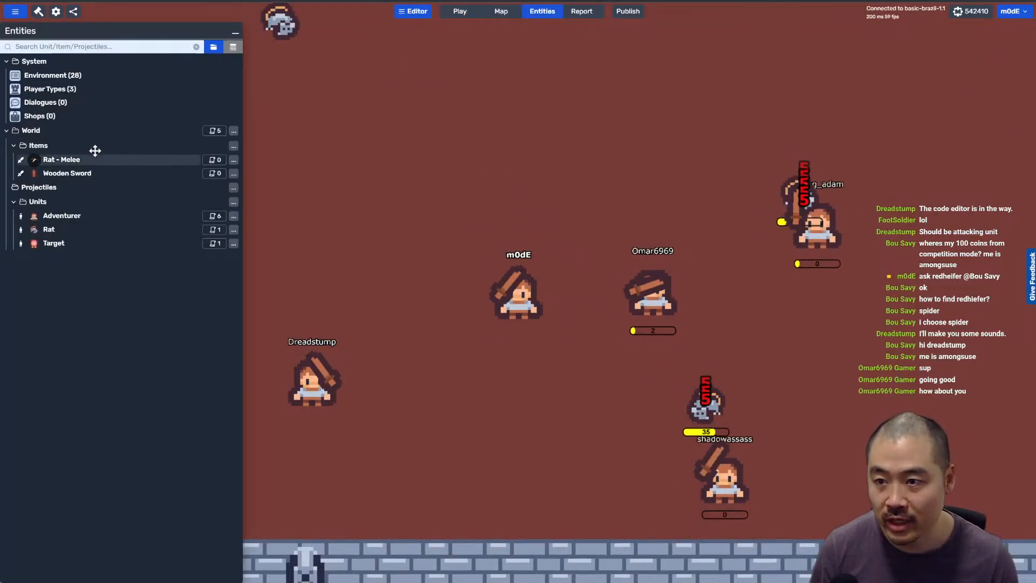
pyautogui.click(95, 160)
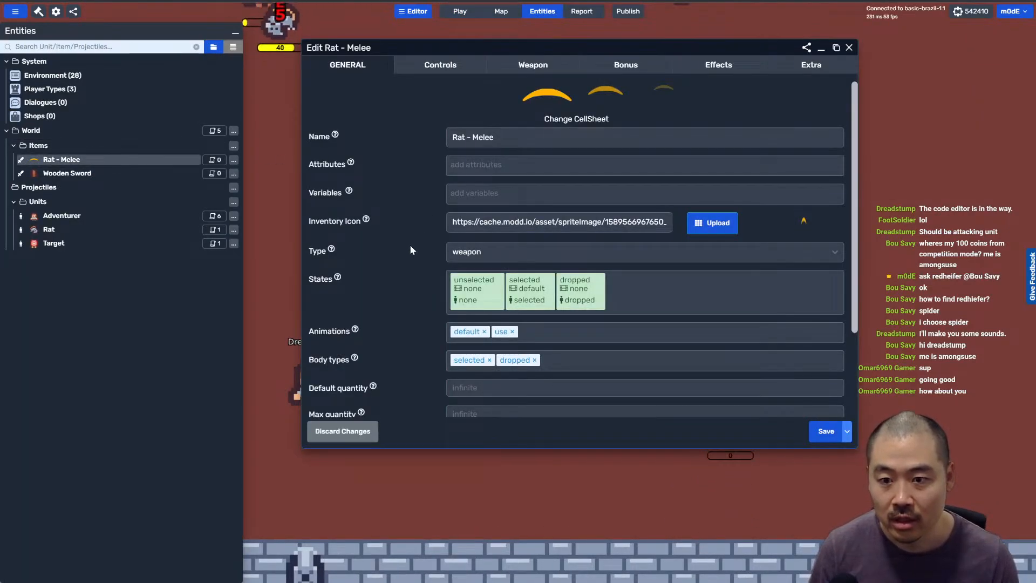
pyautogui.press('Escape')
pyautogui.click(95, 230)
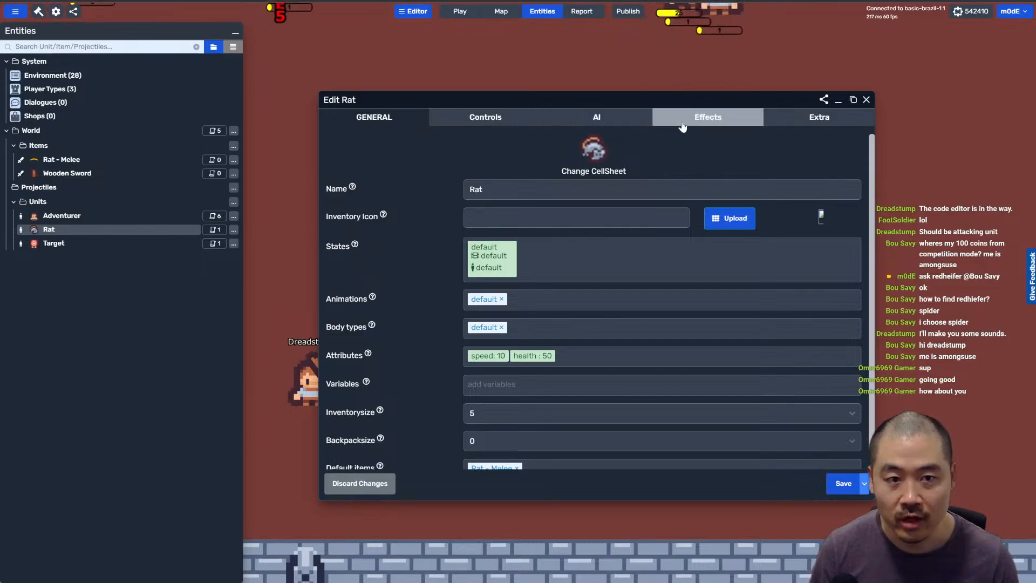
pyautogui.click(604, 116)
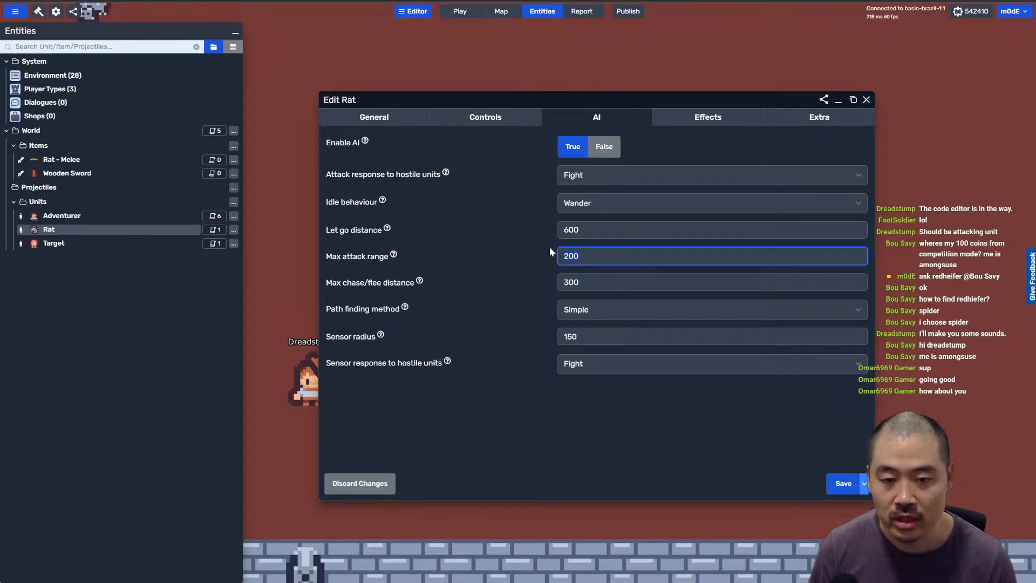
pyautogui.write('80')
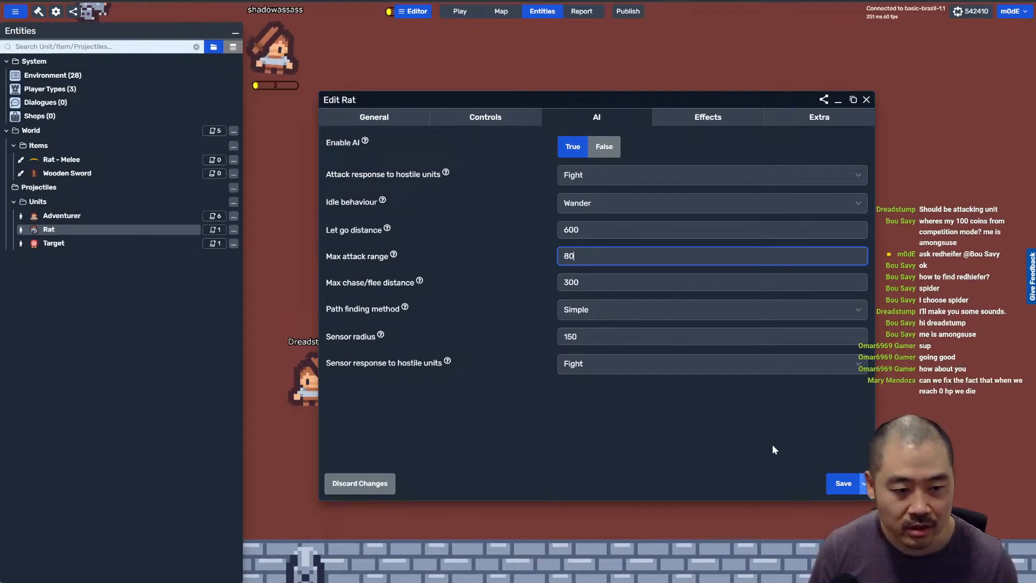
pyautogui.click(863, 483)
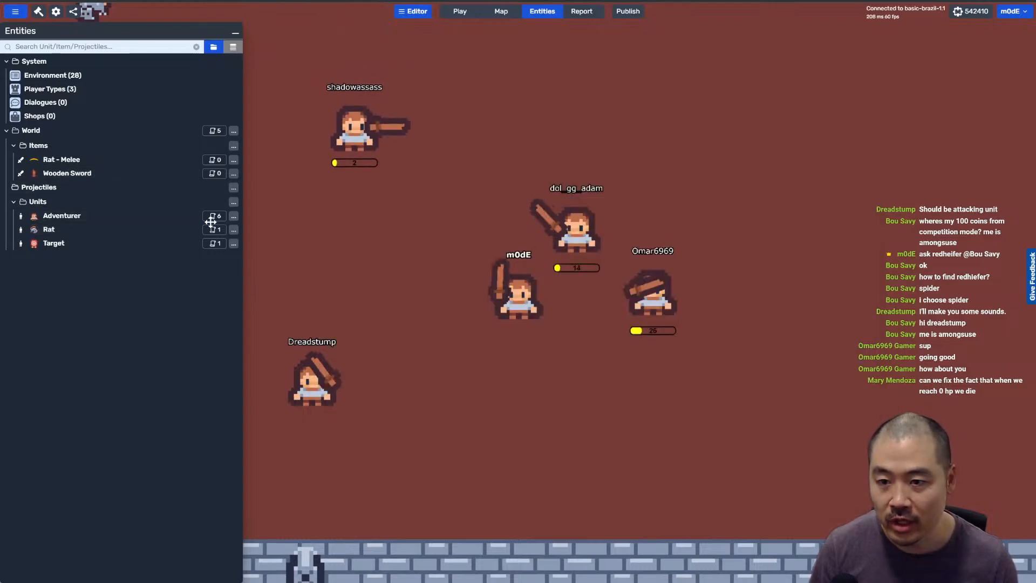
# Step: Create an Adventurer script named Death, triggered when this entity's attribute becomes 0 or less
pyautogui.click(214, 215)
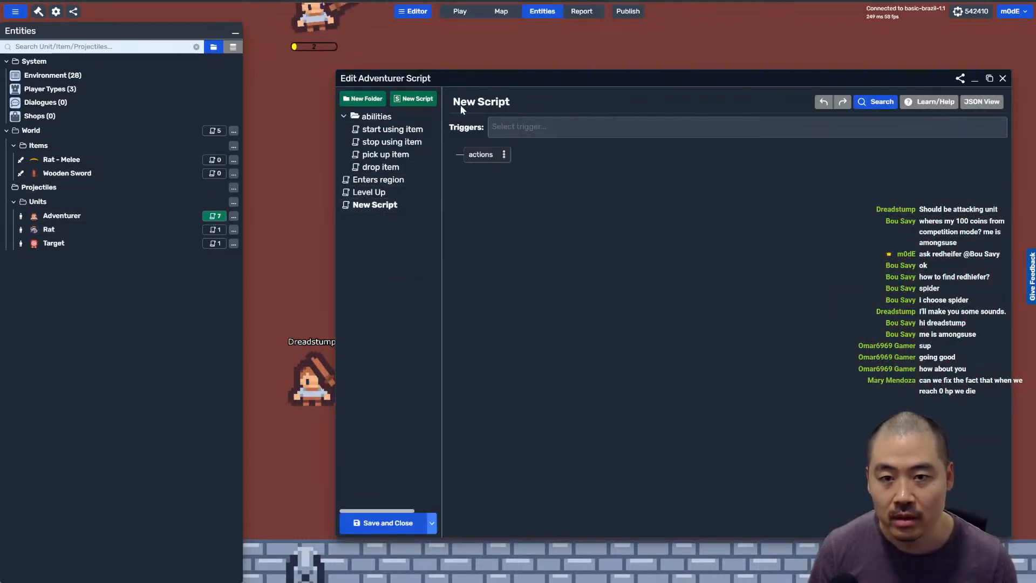
pyautogui.click(462, 104)
pyautogui.write('Death')
pyautogui.press('Return')
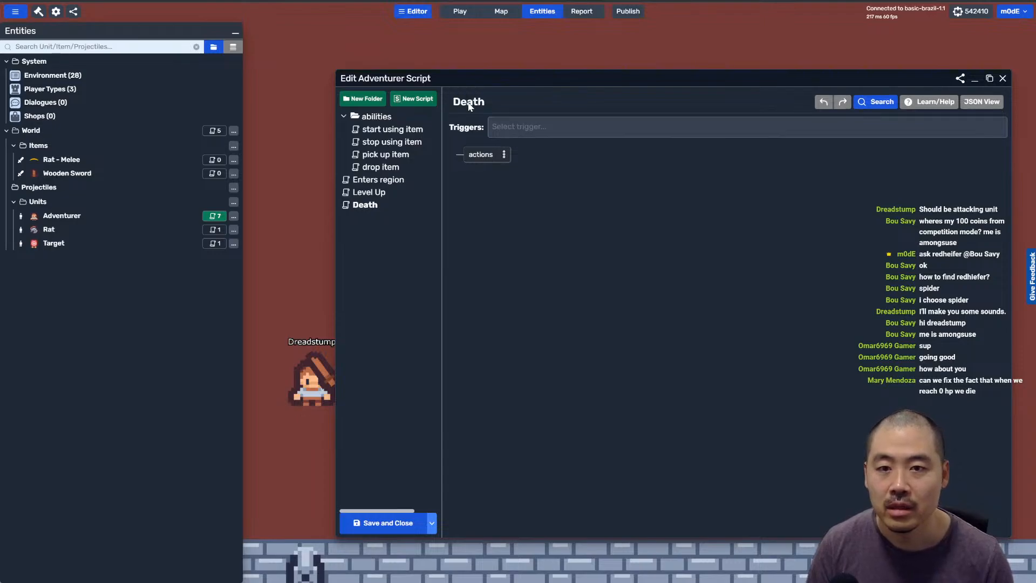
pyautogui.click(510, 134)
pyautogui.write('attr')
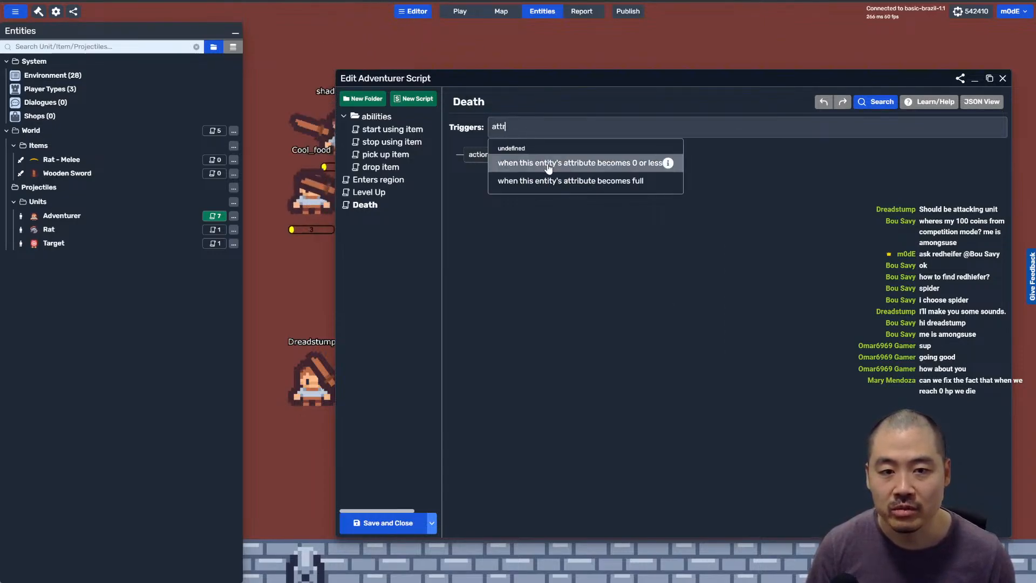
pyautogui.click(521, 160)
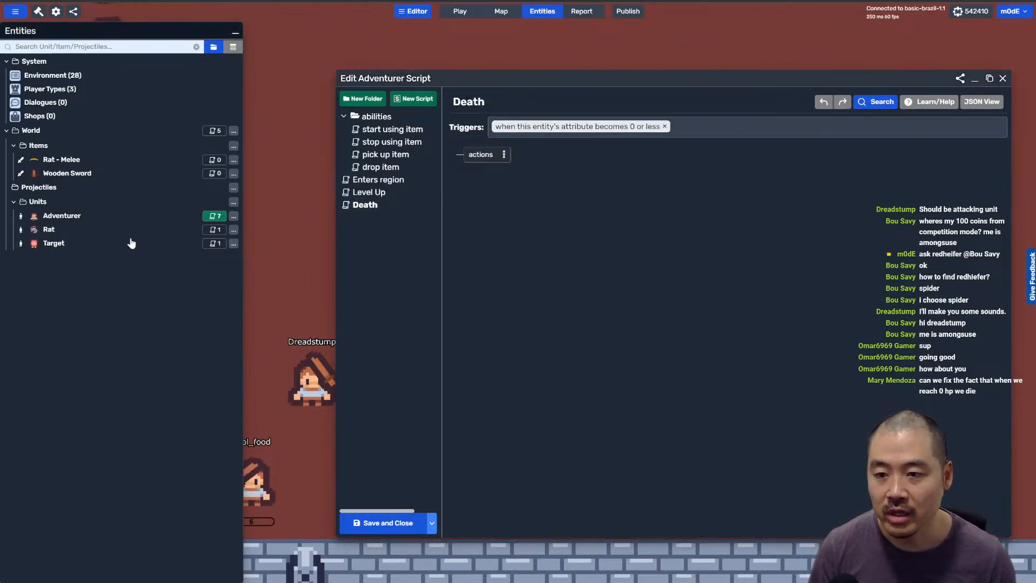
# Step: Copy the health condition block from the Rat's death script into the Adventurer's Death script
pyautogui.click(215, 229)
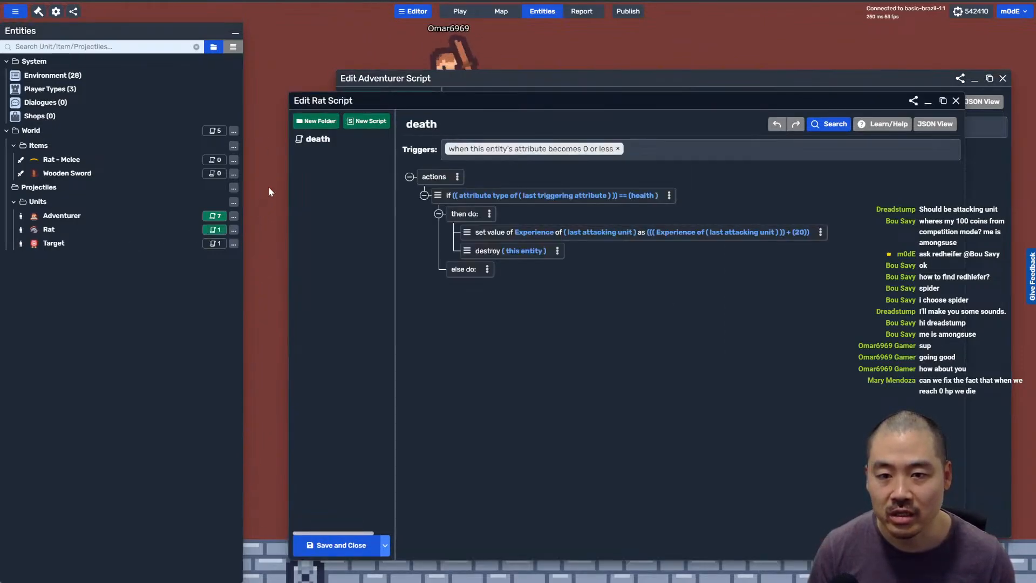
pyautogui.rightClick(463, 195)
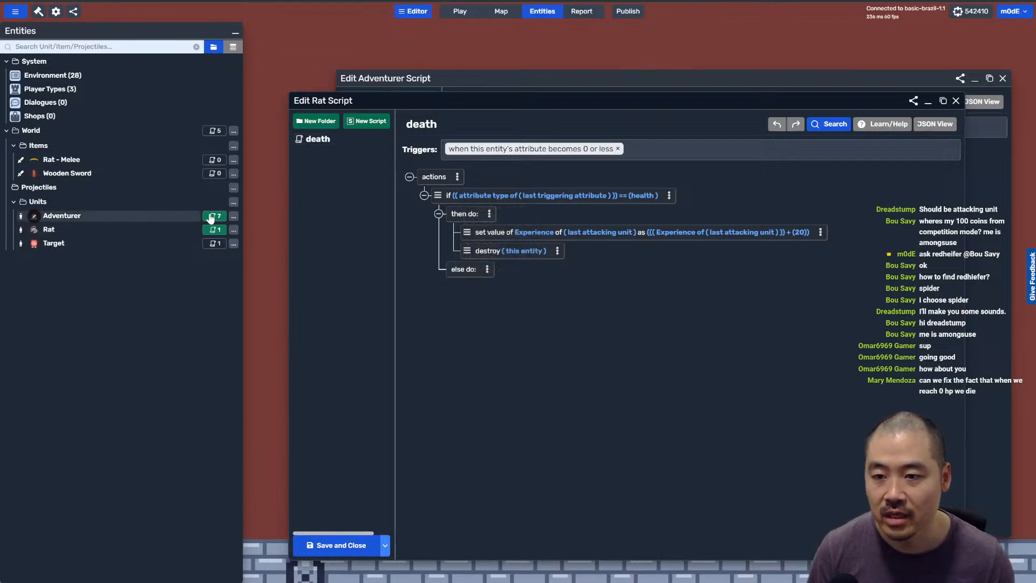
pyautogui.click(220, 217)
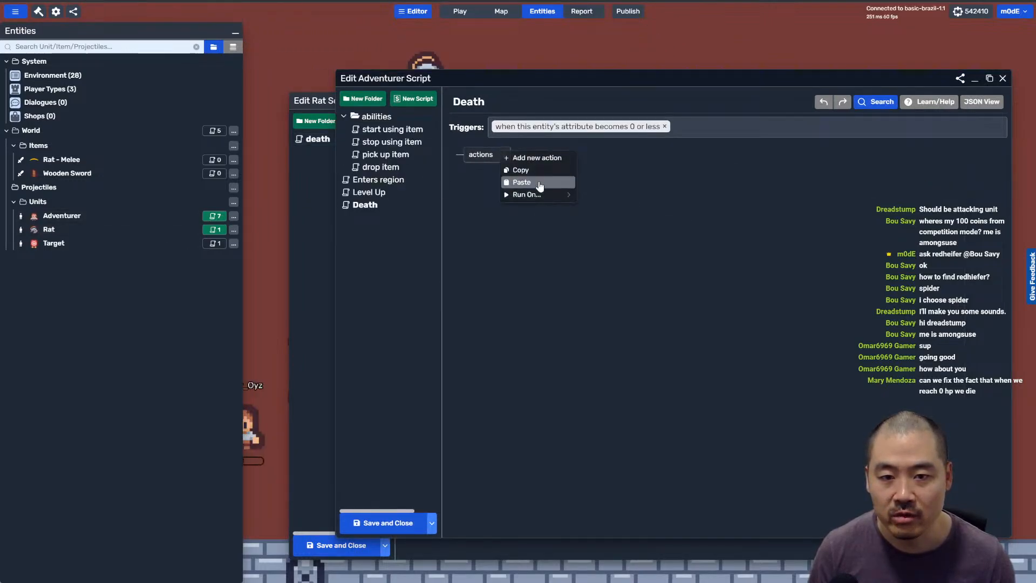
pyautogui.click(539, 182)
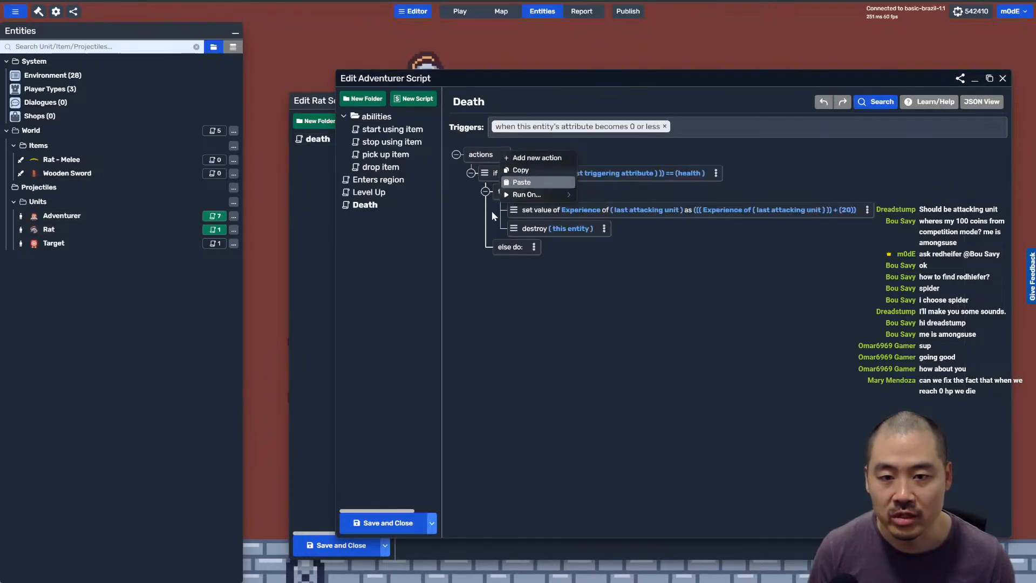
# Step: Delete the set Experience and destroy actions from the health condition in the Adventurer's Death script
pyautogui.rightClick(539, 215)
pyautogui.click(561, 290)
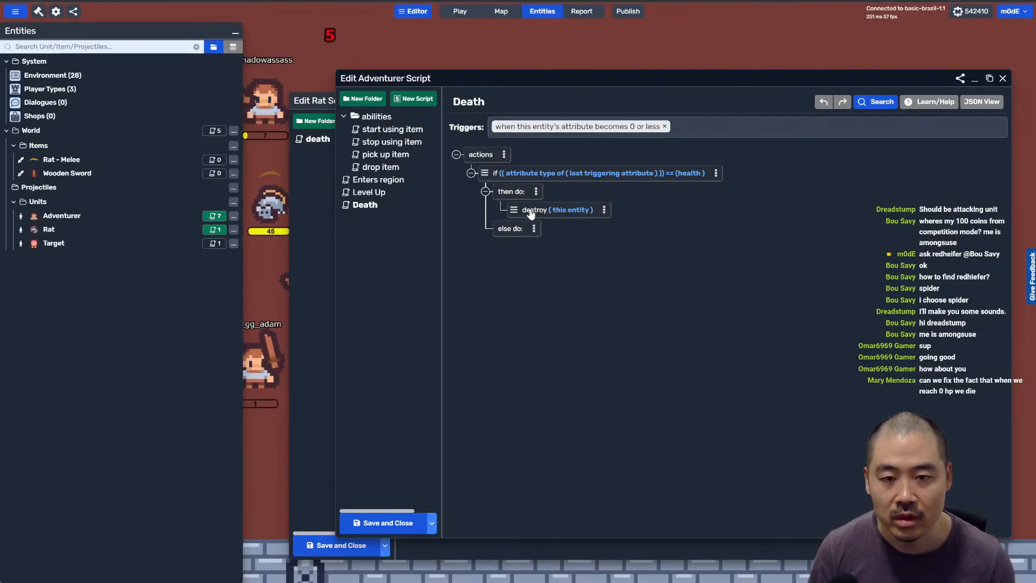
pyautogui.rightClick(531, 212)
pyautogui.moveTo(556, 254)
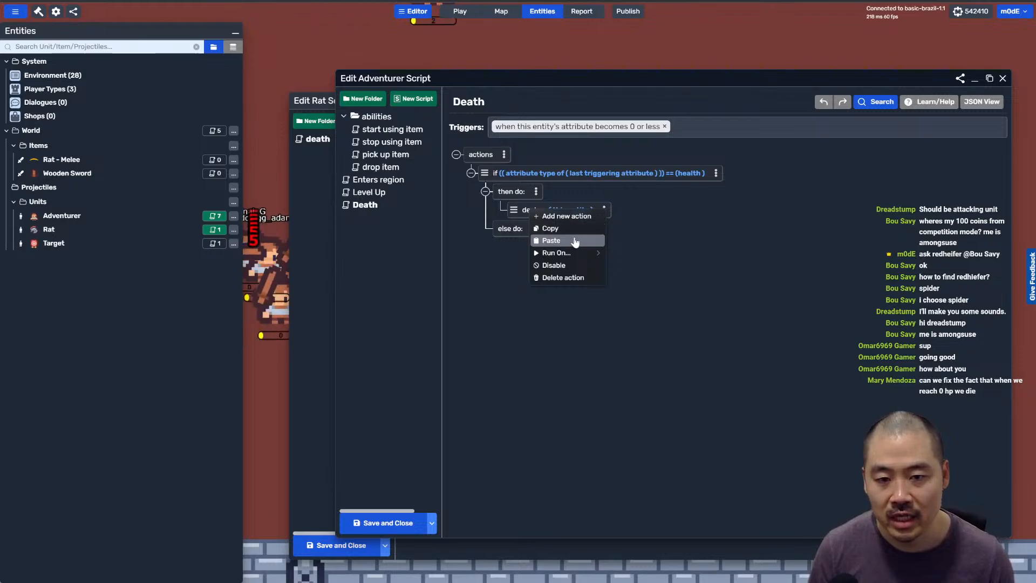
pyautogui.click(680, 228)
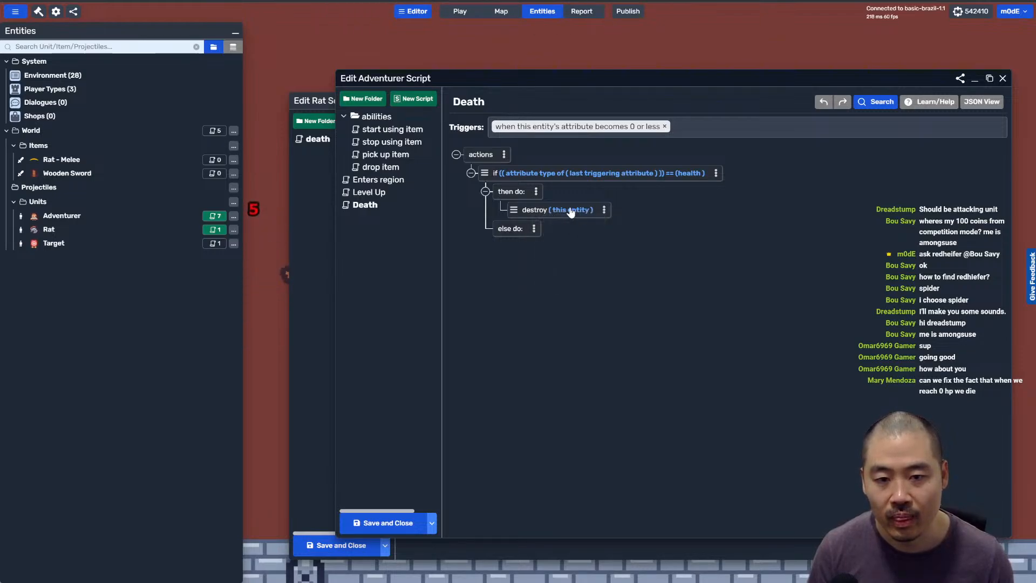
pyautogui.click(534, 229)
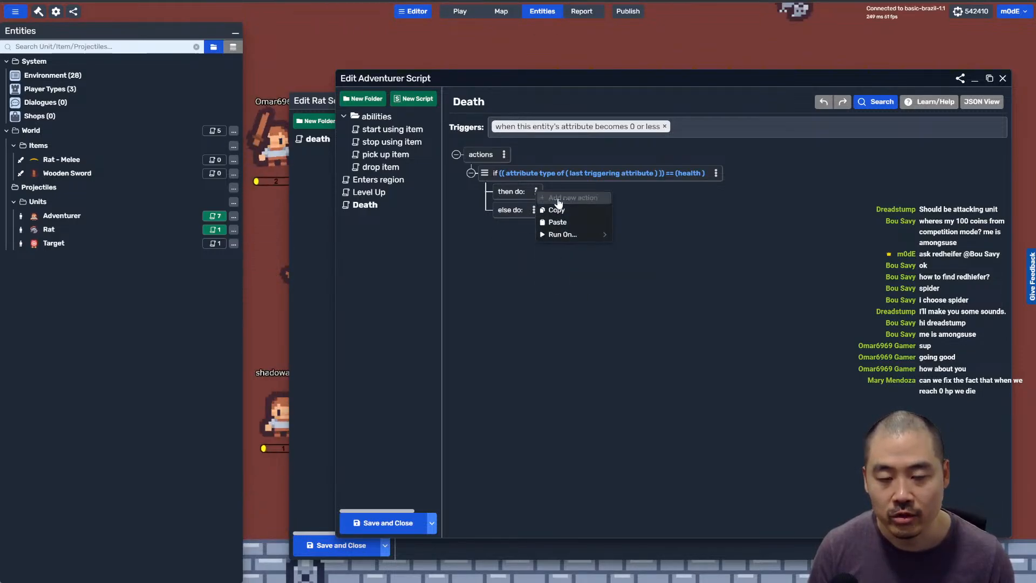
# Step: Add a teleport entity action under the health condition's then branch, with this entity as its target
pyautogui.click(559, 203)
pyautogui.write('teleport')
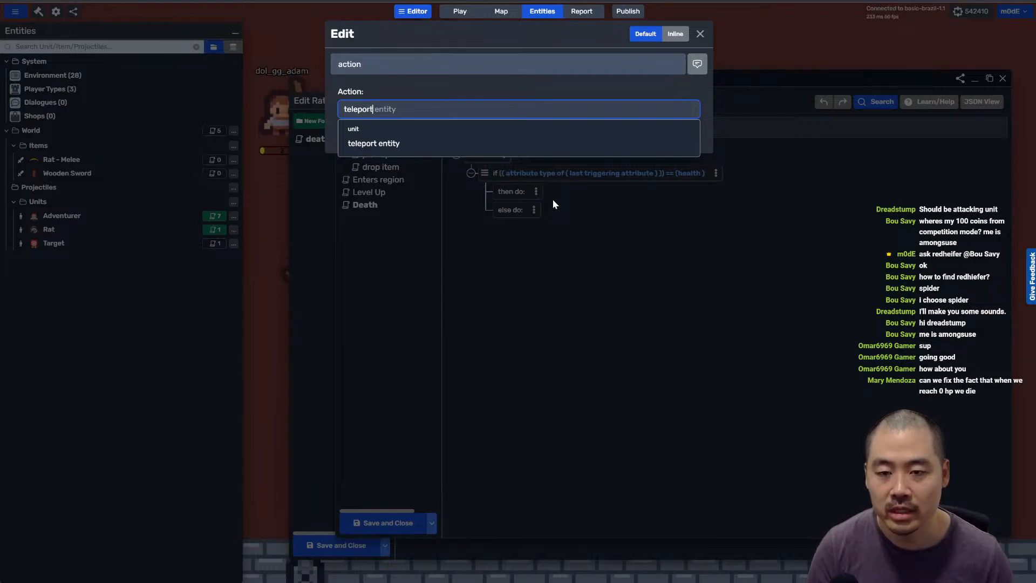
pyautogui.click(482, 146)
pyautogui.click(387, 137)
pyautogui.click(364, 145)
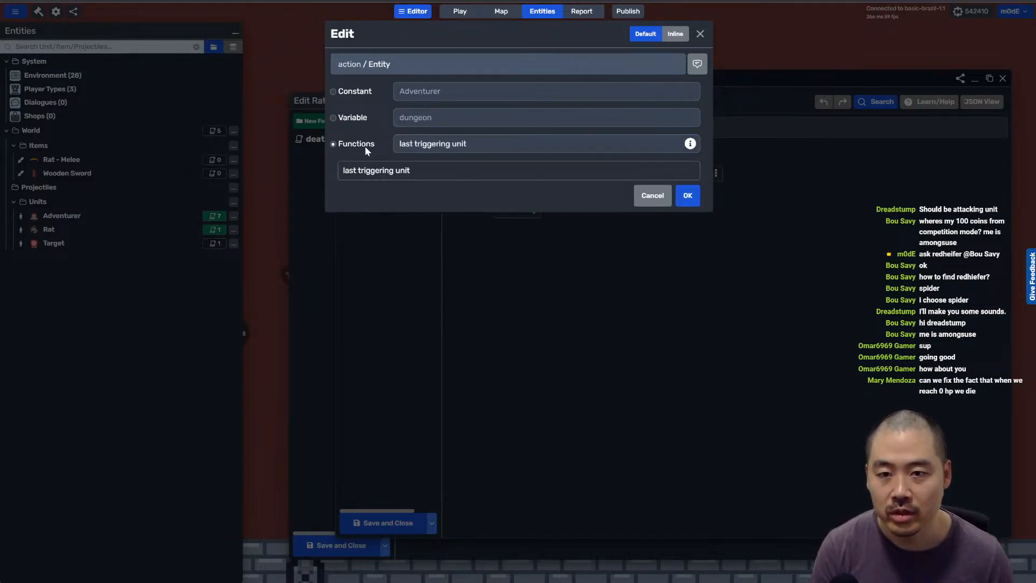
pyautogui.click(447, 143)
pyautogui.scroll(-5, 471, 259)
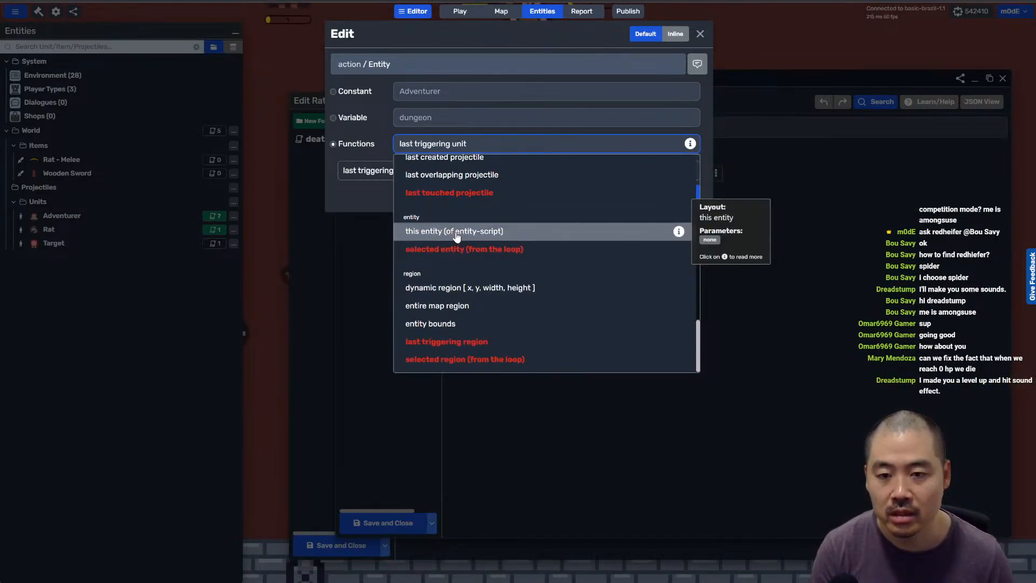
pyautogui.click(469, 231)
# Step: Set the teleport destination to a random position in the spawn region and confirm the action
pyautogui.click(441, 140)
pyautogui.click(421, 100)
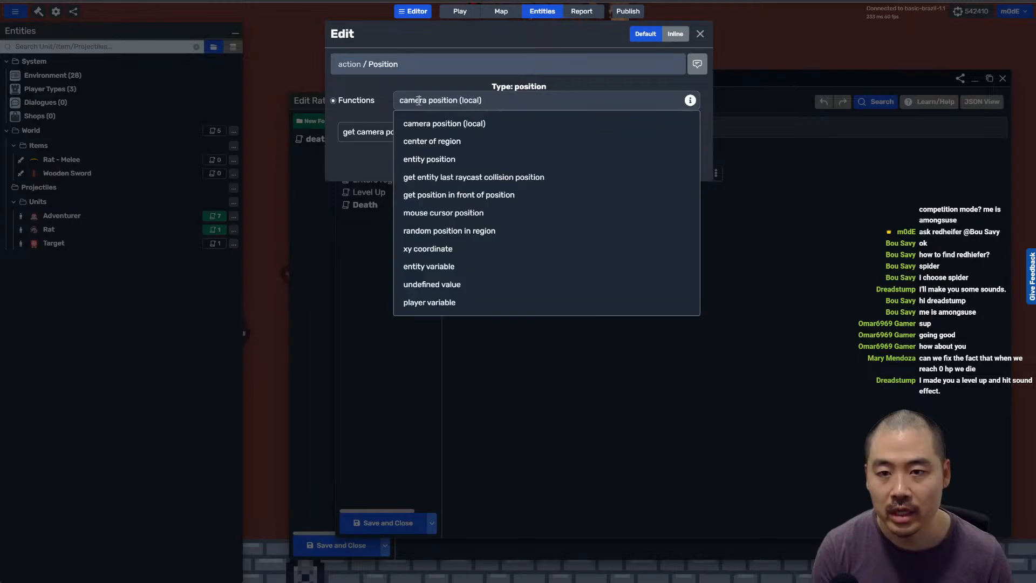
pyautogui.click(464, 231)
pyautogui.click(429, 130)
pyautogui.click(431, 91)
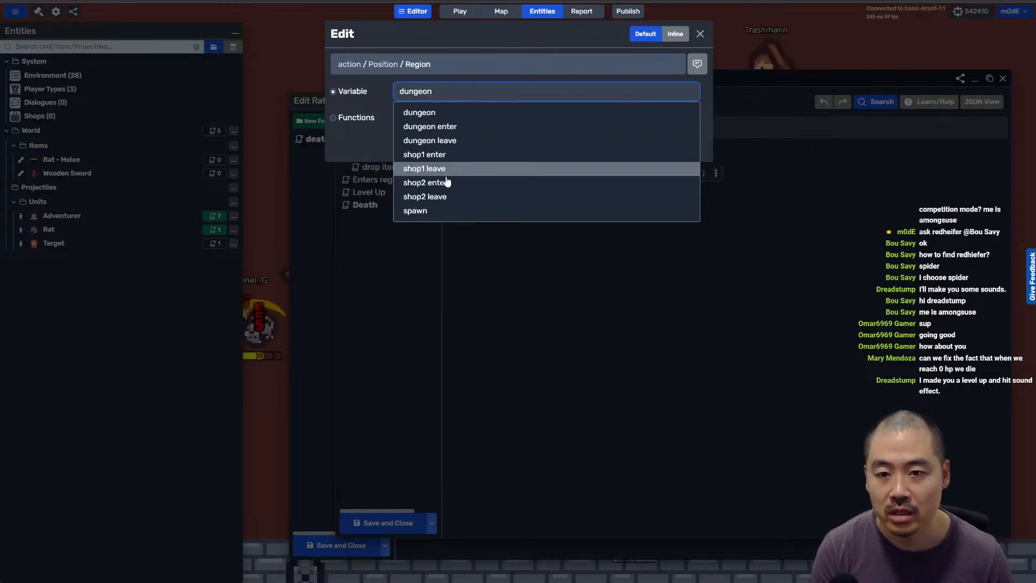
pyautogui.click(446, 211)
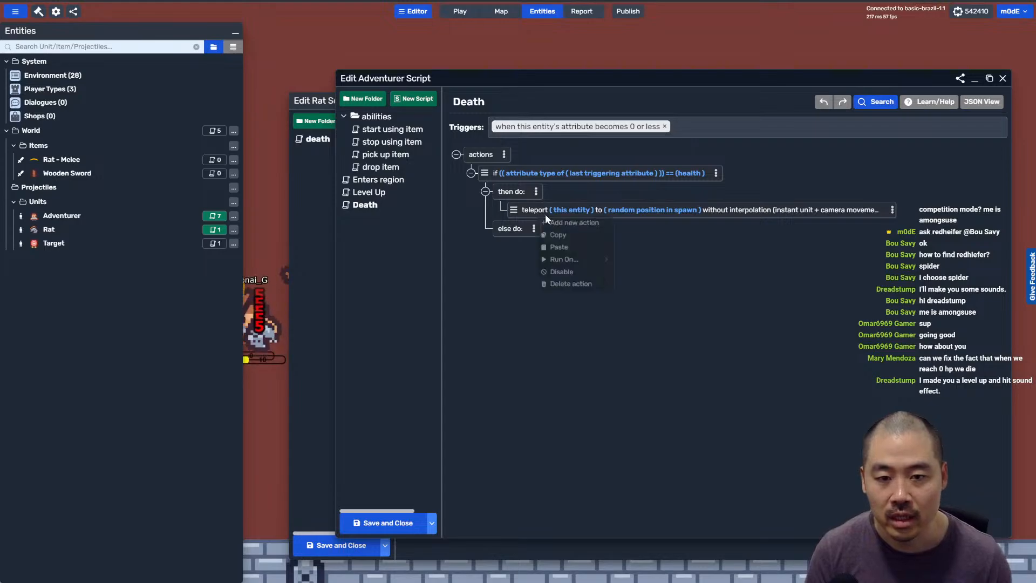
# Step: Add a set entity attribute action under the health condition's then branch, with health as the attribute
pyautogui.click(556, 222)
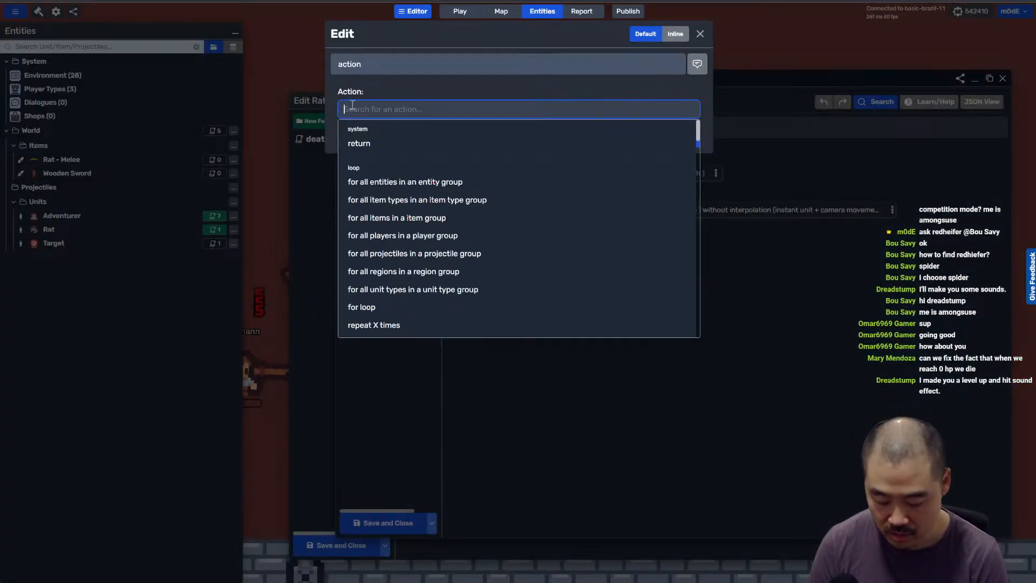
pyautogui.write('set')
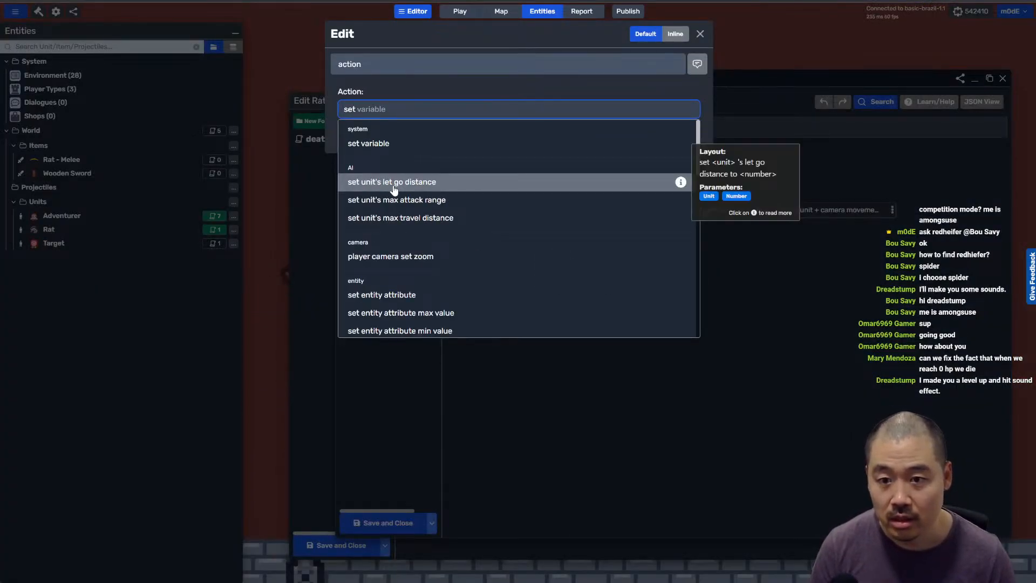
pyautogui.click(393, 294)
pyautogui.click(407, 138)
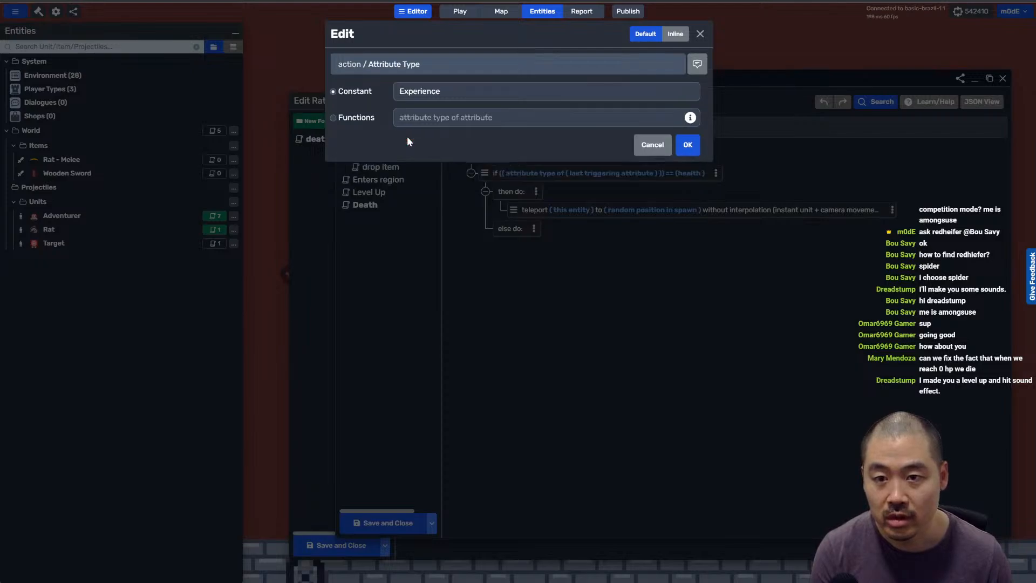
pyautogui.click(408, 92)
pyautogui.click(430, 155)
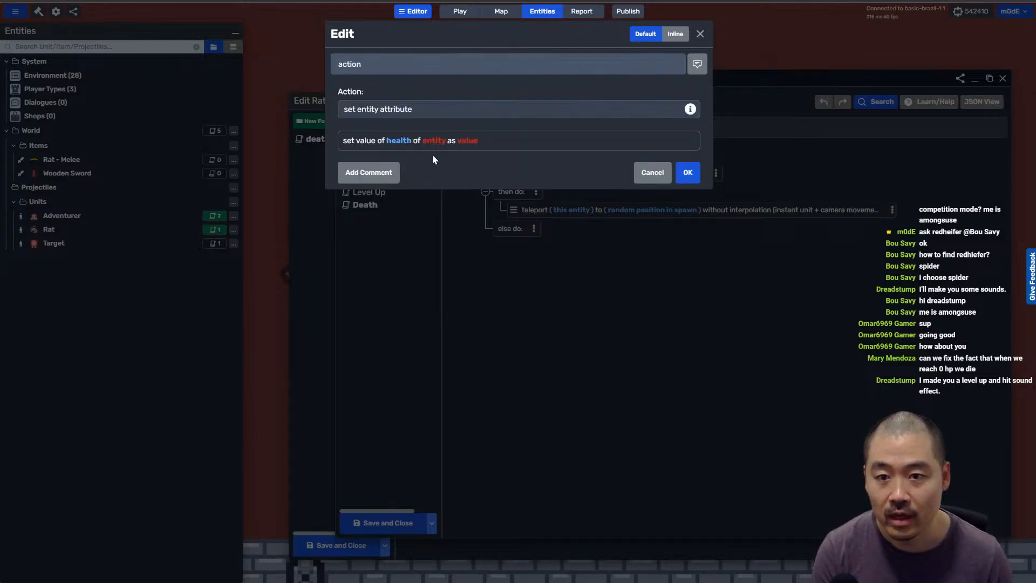
# Step: Set the target of the new health action to this entity
pyautogui.click(436, 143)
pyautogui.click(432, 144)
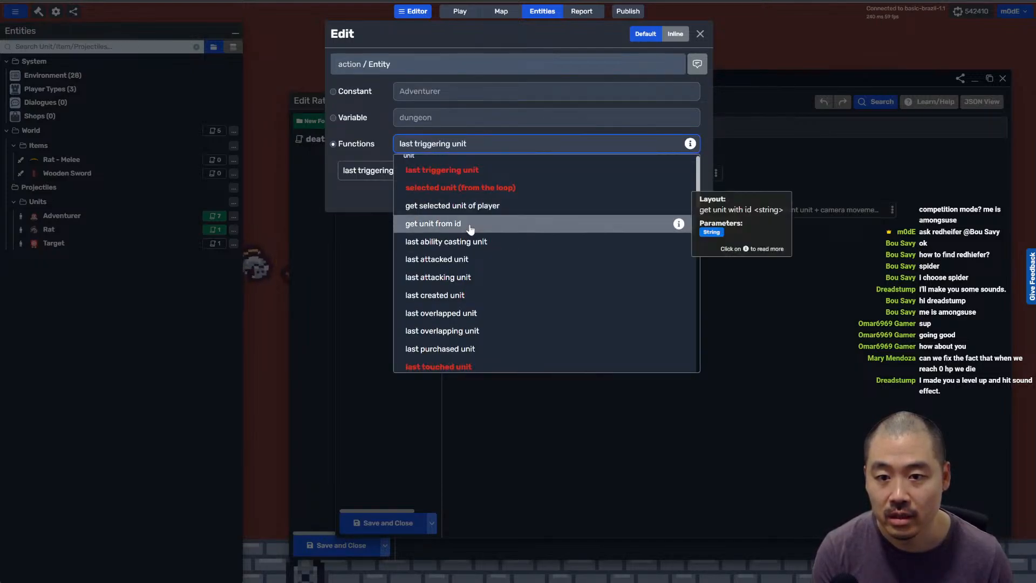
pyautogui.click(473, 62)
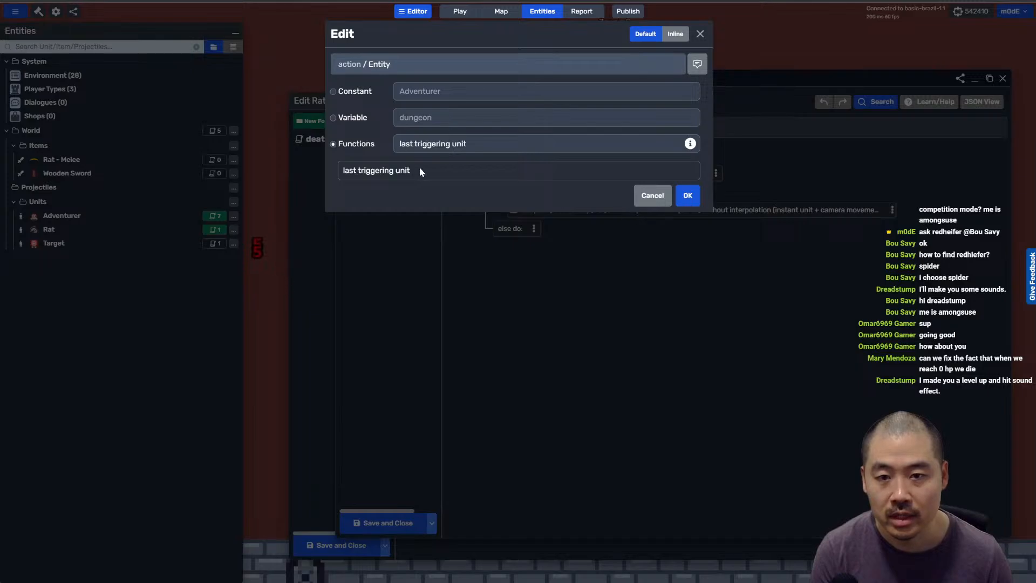
pyautogui.click(439, 143)
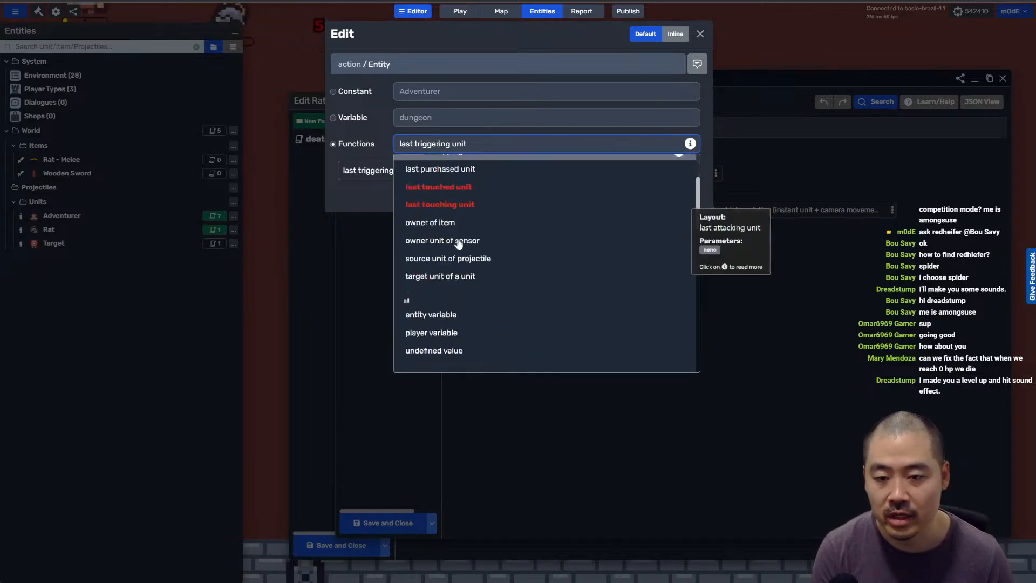
pyautogui.scroll(-10, 458, 244)
pyautogui.click(445, 230)
pyautogui.press('Return')
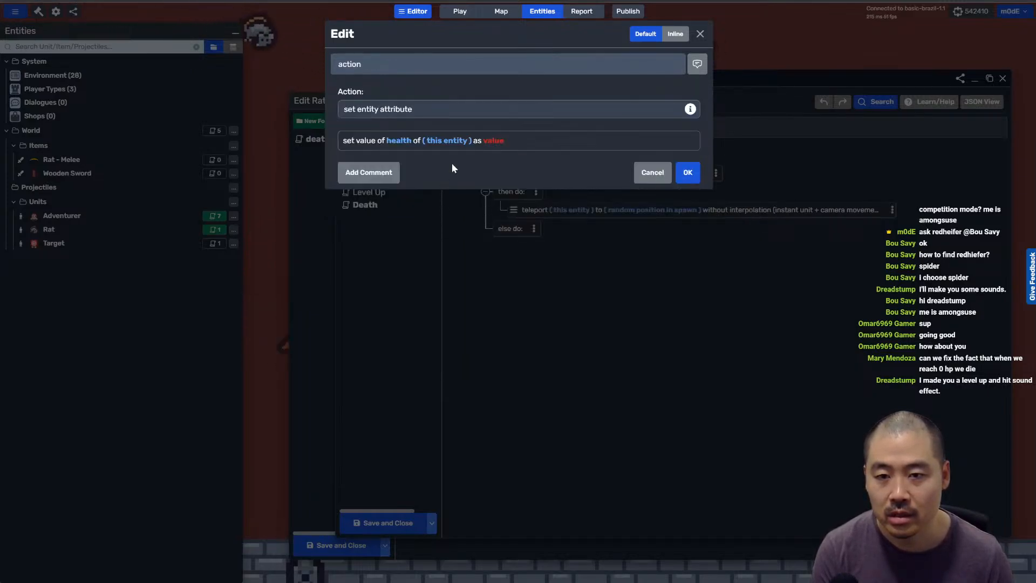
# Step: Set the health value to 10, confirm the action, and save and apply the Adventurer script changes
pyautogui.click(492, 141)
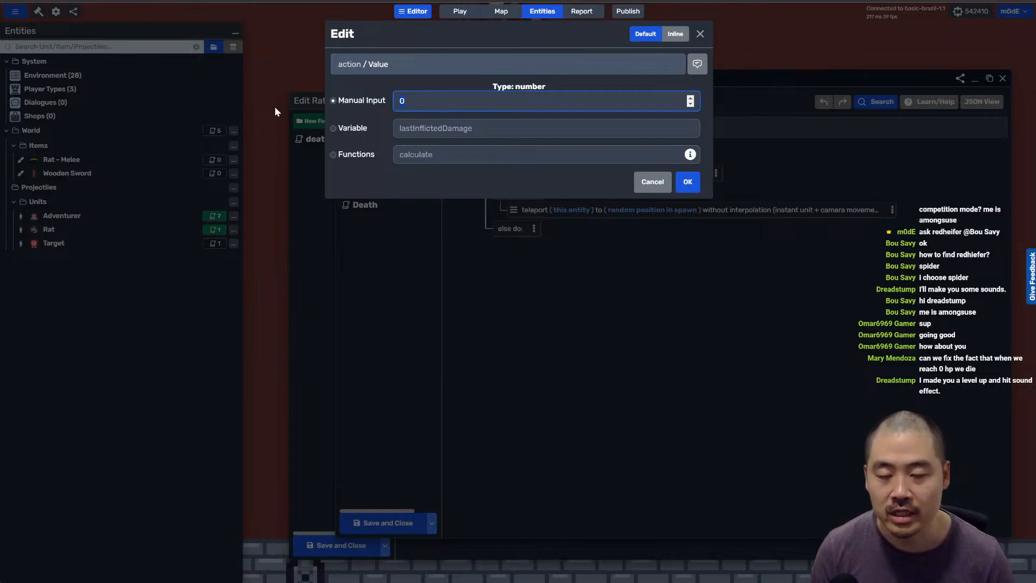
pyautogui.write('10')
pyautogui.press('Return')
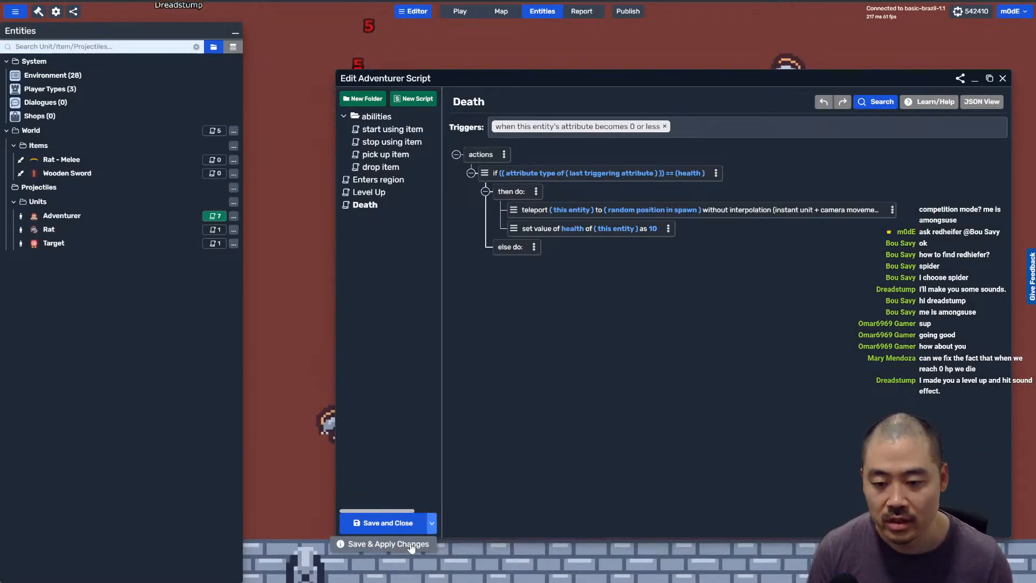
pyautogui.click(427, 545)
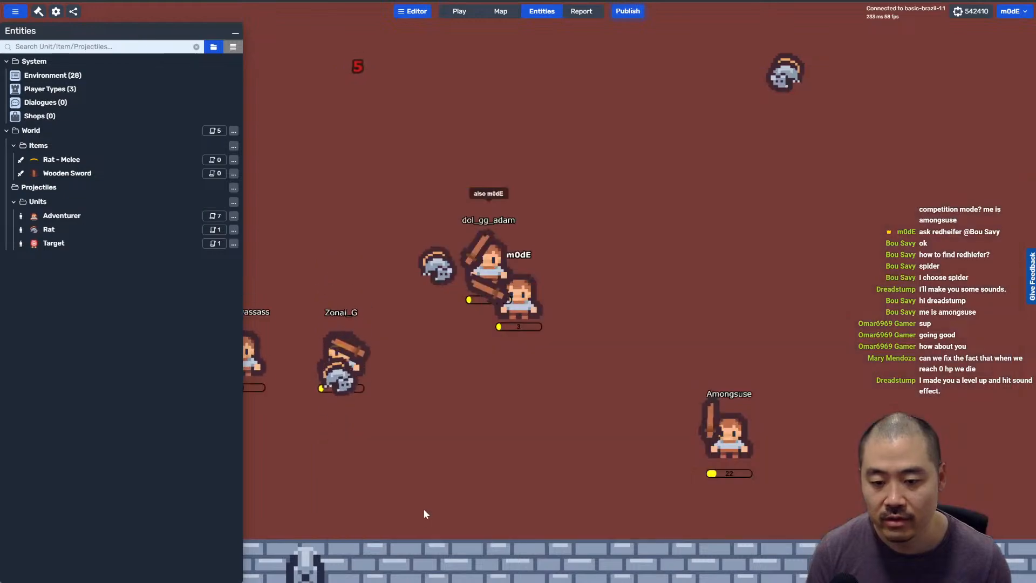
# Step: Playtest the Death script by walking from spawn into the dungeon and attacking a rat
pyautogui.press('Escape')
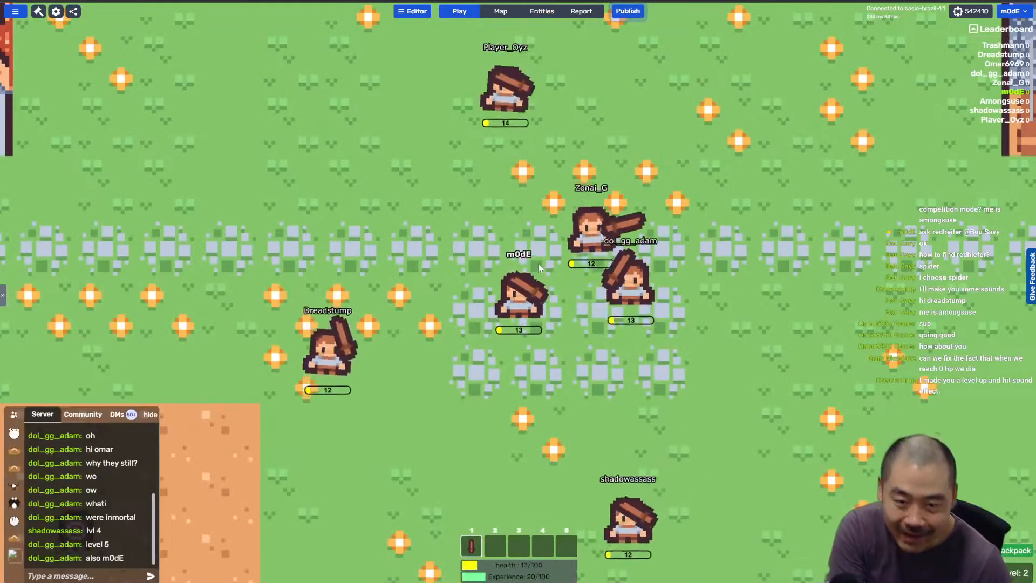
pyautogui.press('w')
pyautogui.press('a')
pyautogui.press('w')
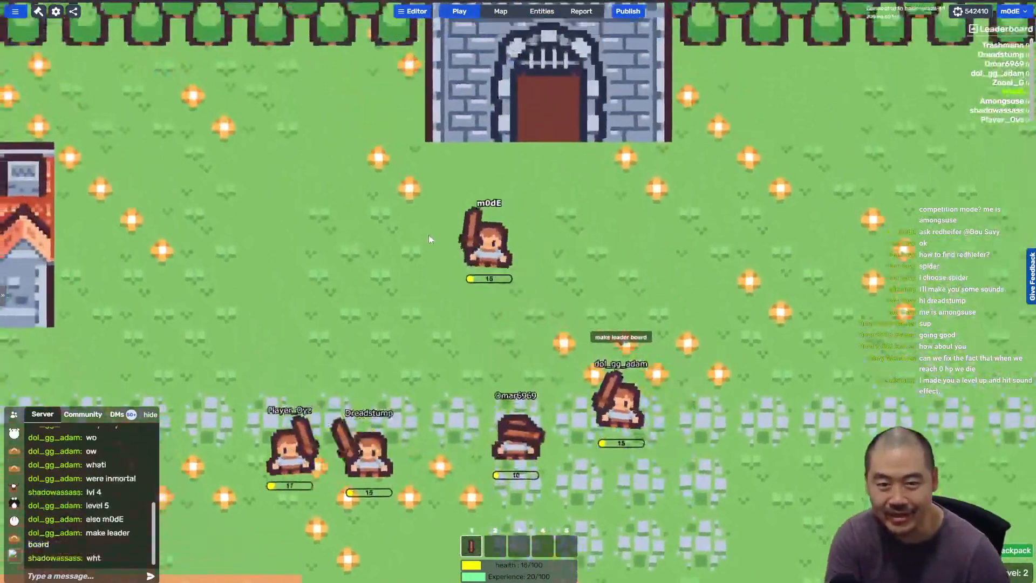
pyautogui.press('s')
pyautogui.press('d')
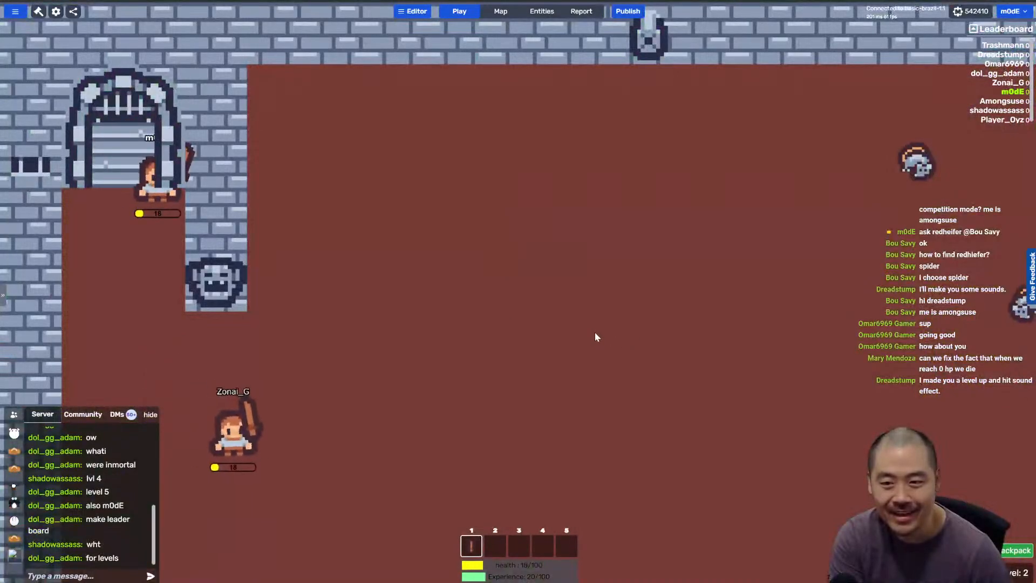
pyautogui.press('d')
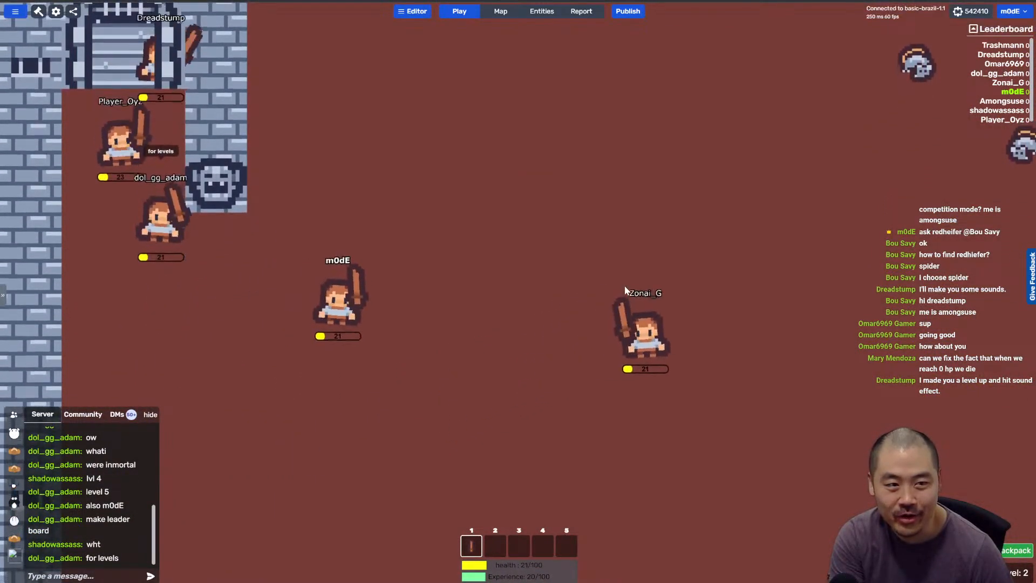
pyautogui.press('d')
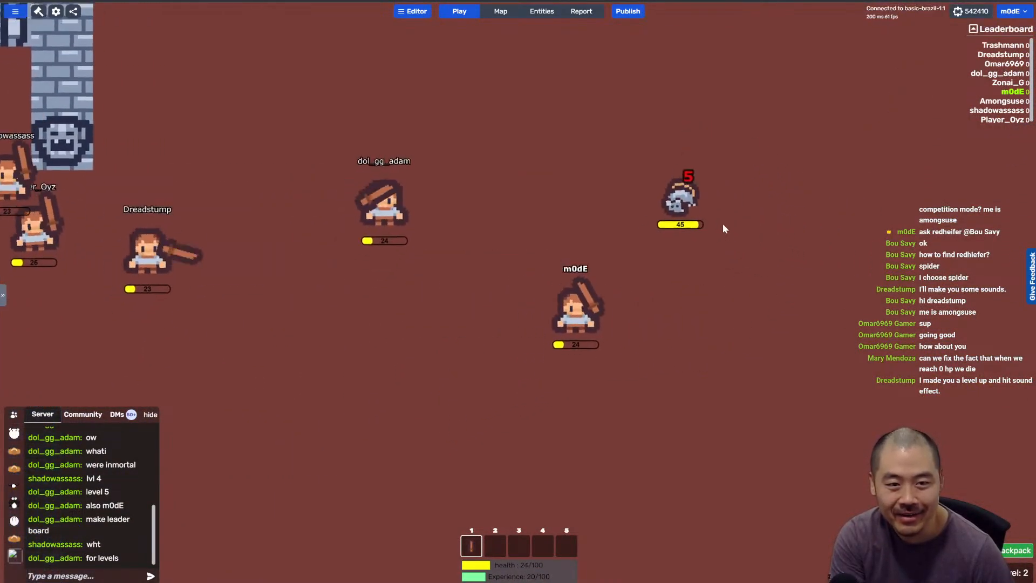
pyautogui.press('w')
pyautogui.click(637, 238)
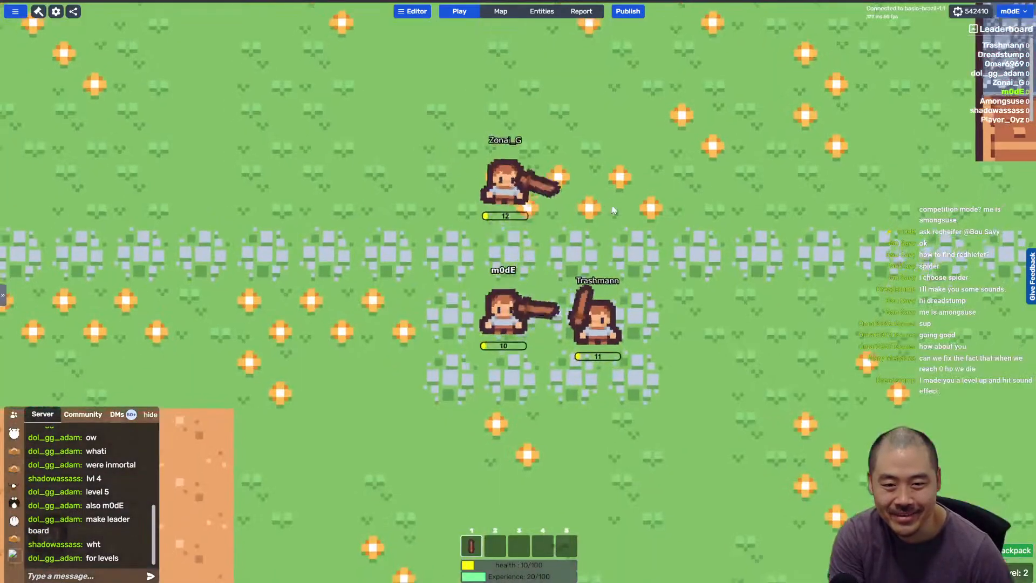
# Step: Walk the character from spawn back through the dungeon gate and across the room towards the rats
pyautogui.press('a')
pyautogui.press('s')
pyautogui.click(623, 251)
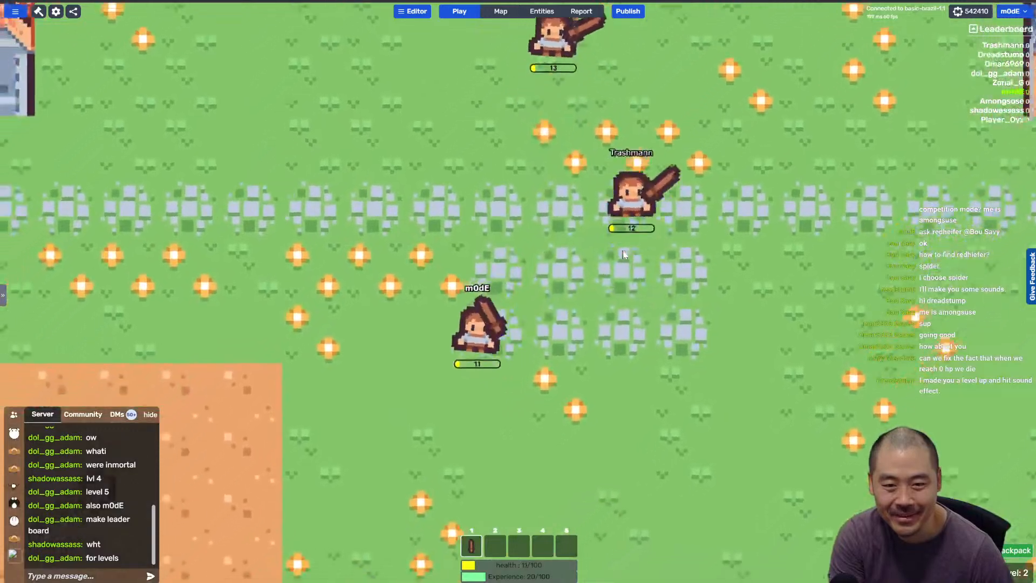
pyautogui.press('w')
pyautogui.press('d')
pyautogui.click(605, 185)
pyautogui.press('w')
pyautogui.press('a')
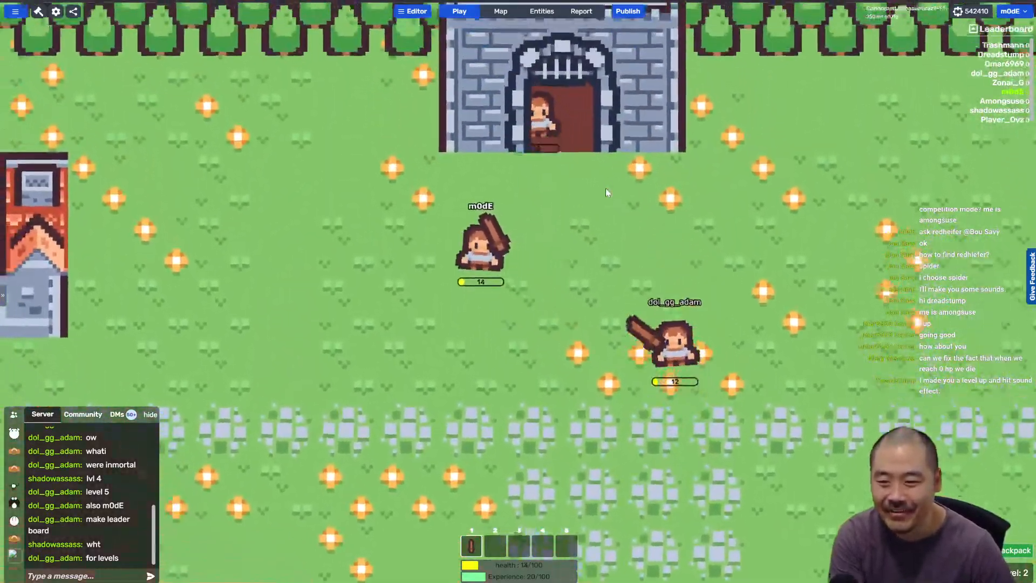
pyautogui.press('d')
pyautogui.press('s')
pyautogui.press('d')
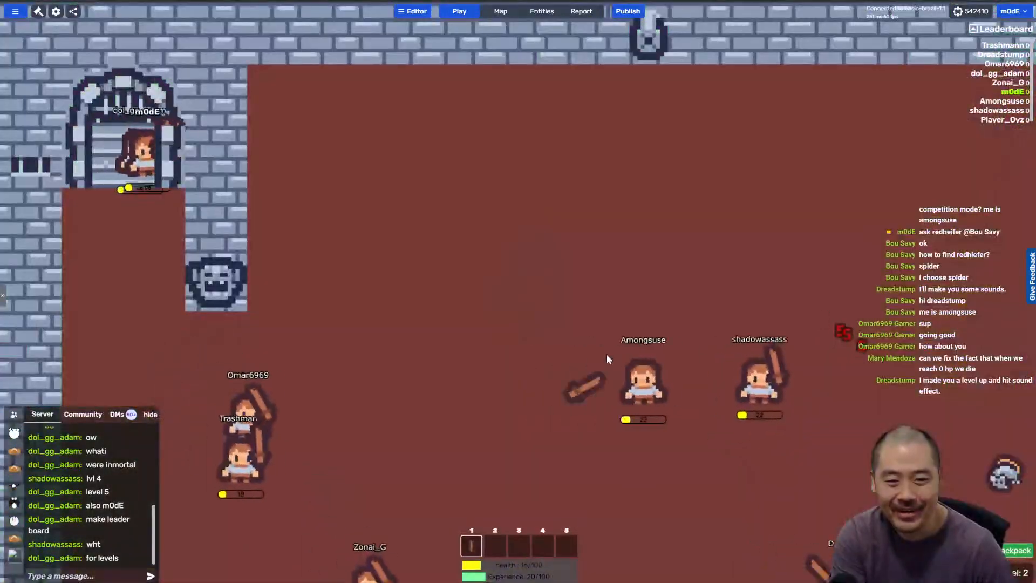
pyautogui.press('s')
pyautogui.press('d')
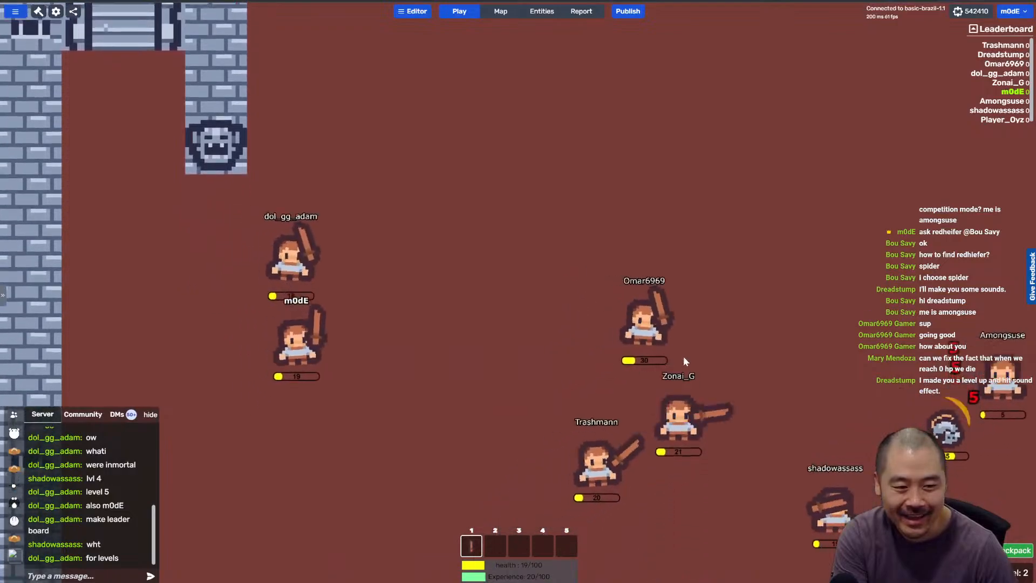
pyautogui.press('d')
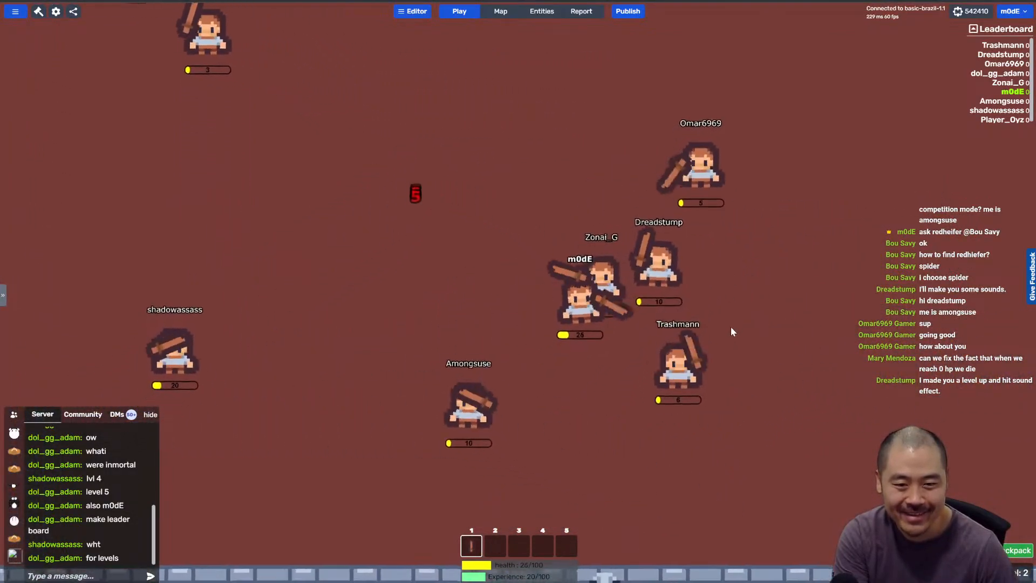
# Step: Fight the rats along the dungeon wall with the sword to test the respawn on death
pyautogui.press('w')
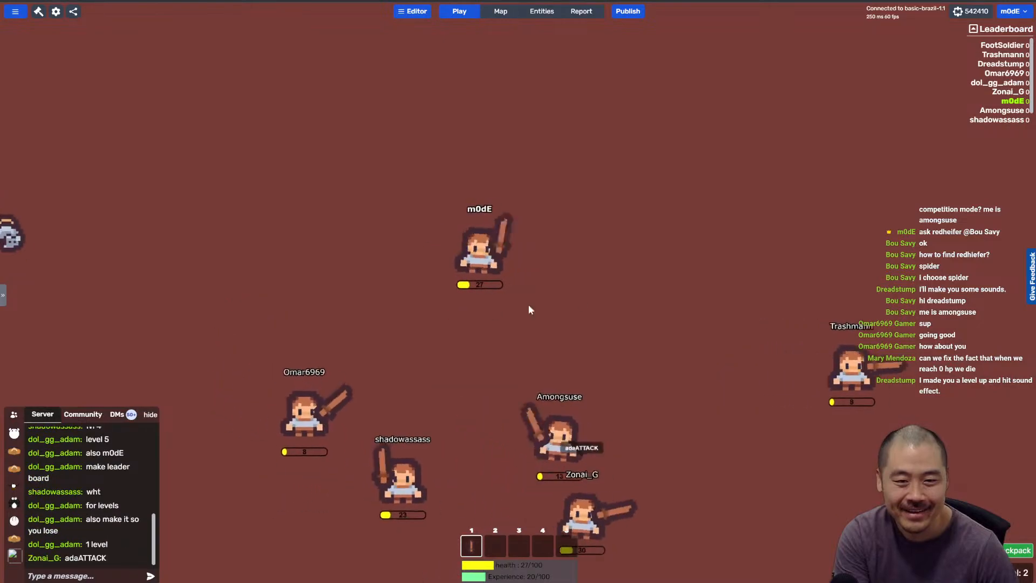
pyautogui.press('w')
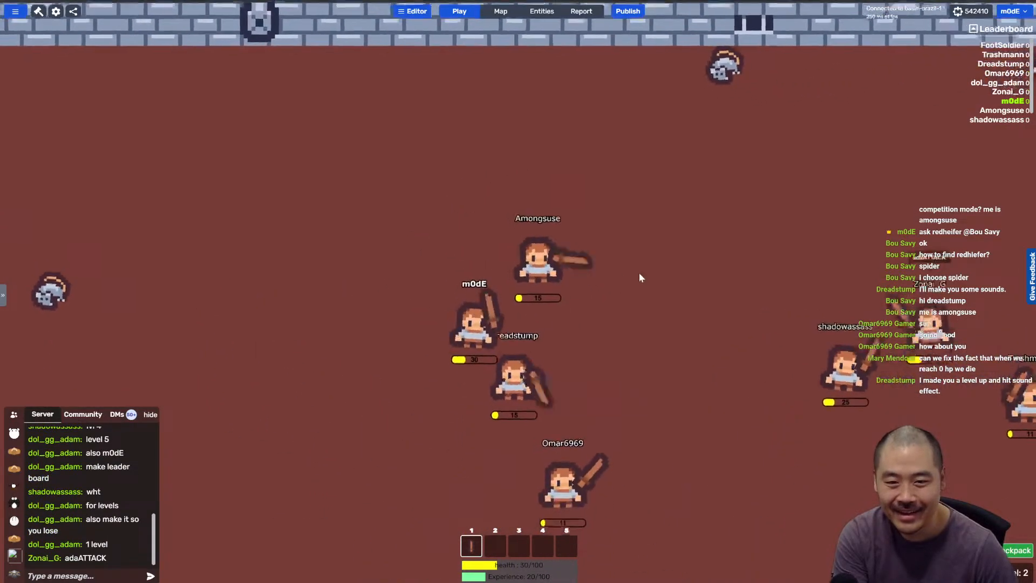
pyautogui.press('w')
pyautogui.press('a')
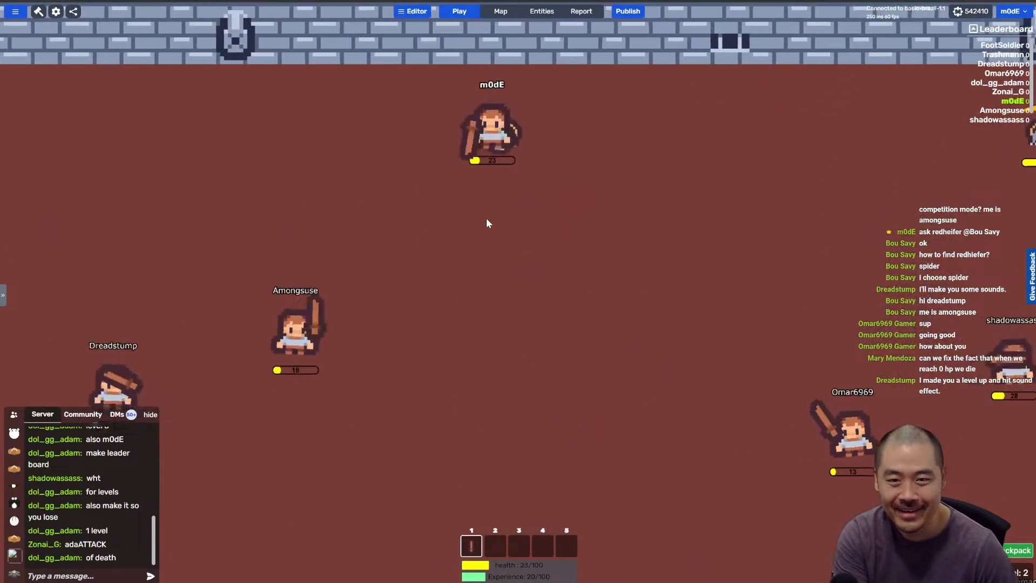
pyautogui.press('d')
pyautogui.click(436, 159)
pyautogui.press('s')
pyautogui.press('a')
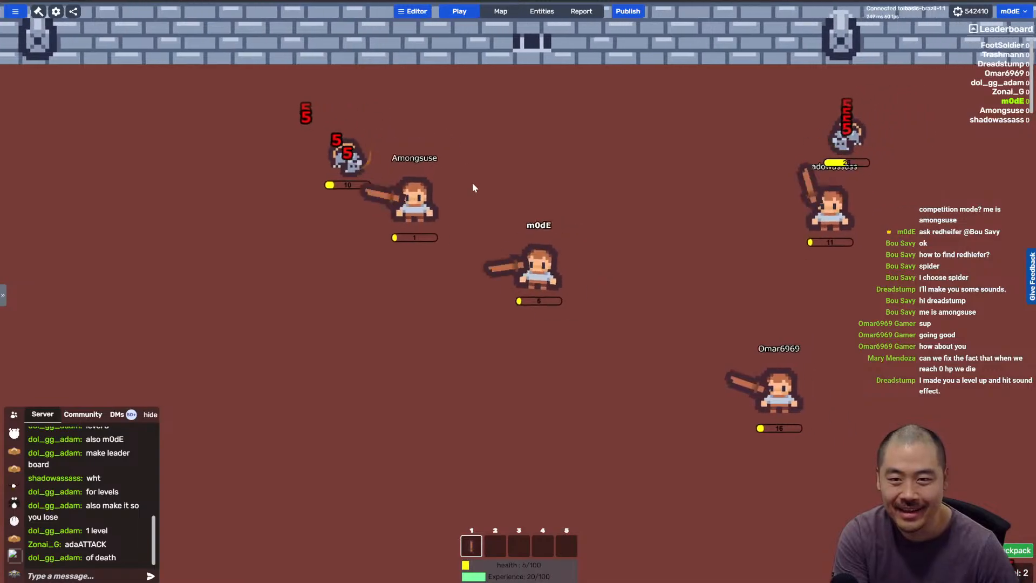
pyautogui.press('w')
pyautogui.click(392, 203)
pyautogui.press('s')
pyautogui.press('d')
pyautogui.press('w')
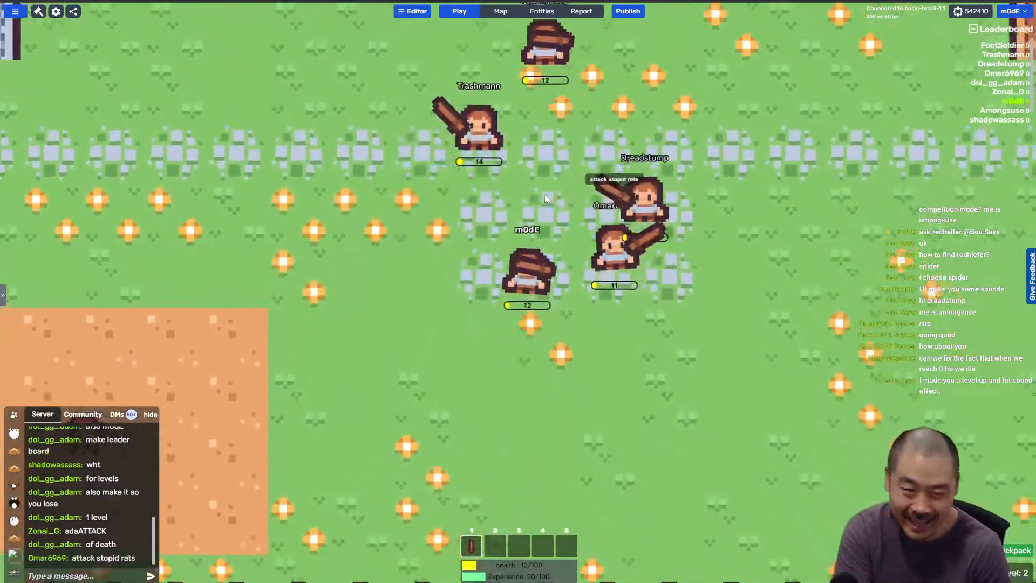
# Step: Re-enter the dungeon from spawn and move in on the rats again to repeat the death test
pyautogui.press('w')
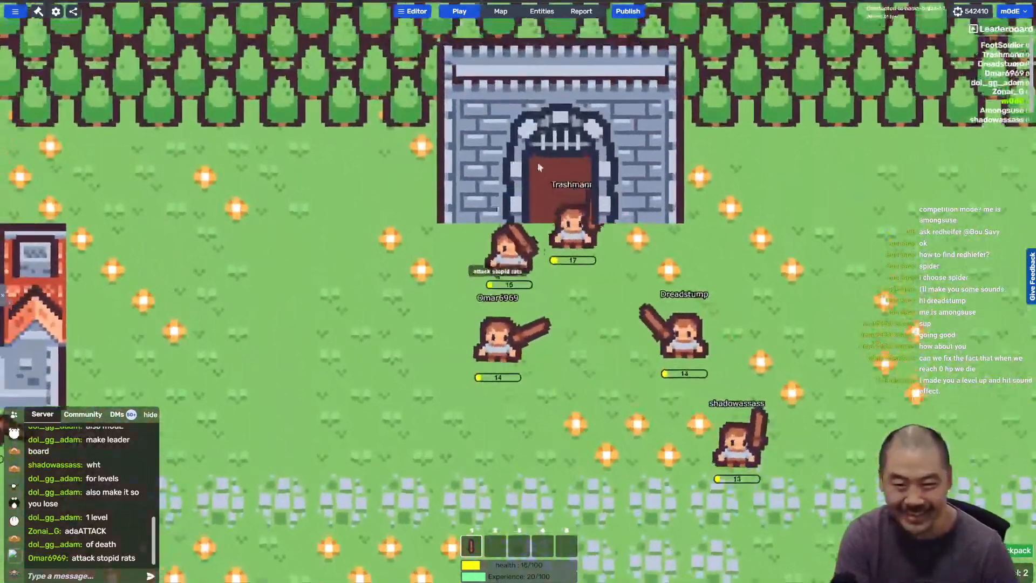
pyautogui.press('s')
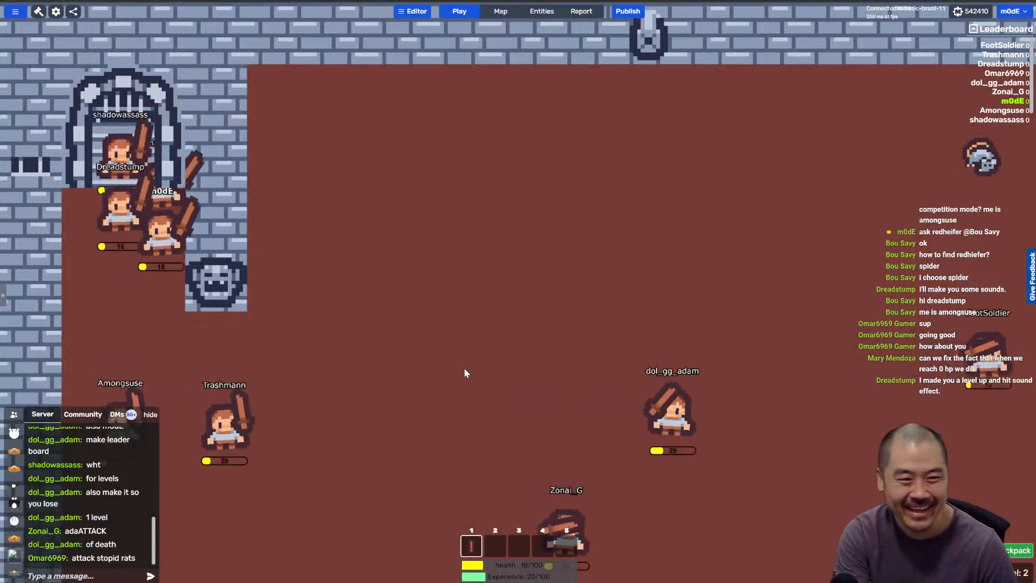
pyautogui.press('d')
pyautogui.click(536, 339)
pyautogui.press('d')
pyautogui.press('s')
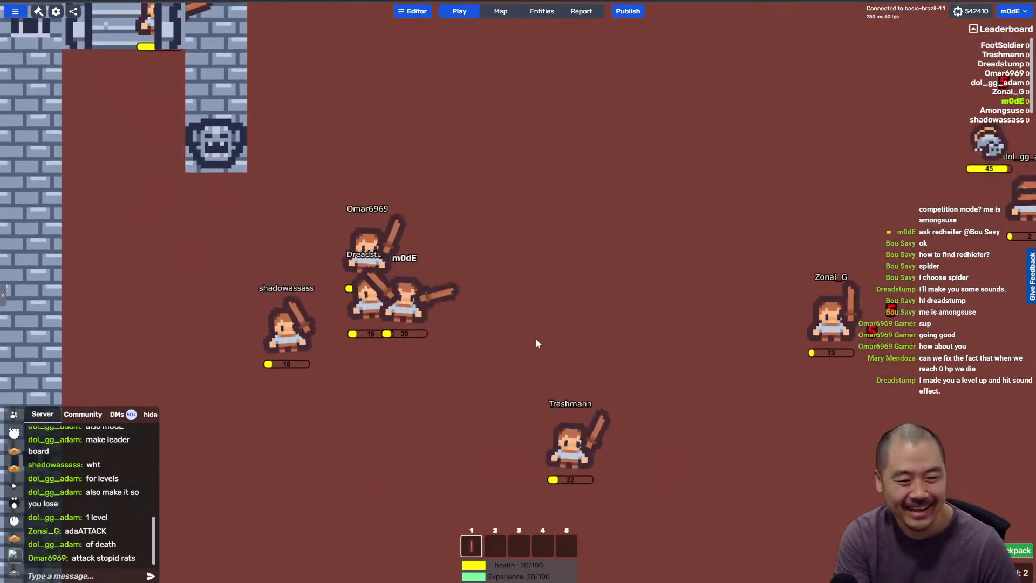
pyautogui.press('d')
pyautogui.press('s')
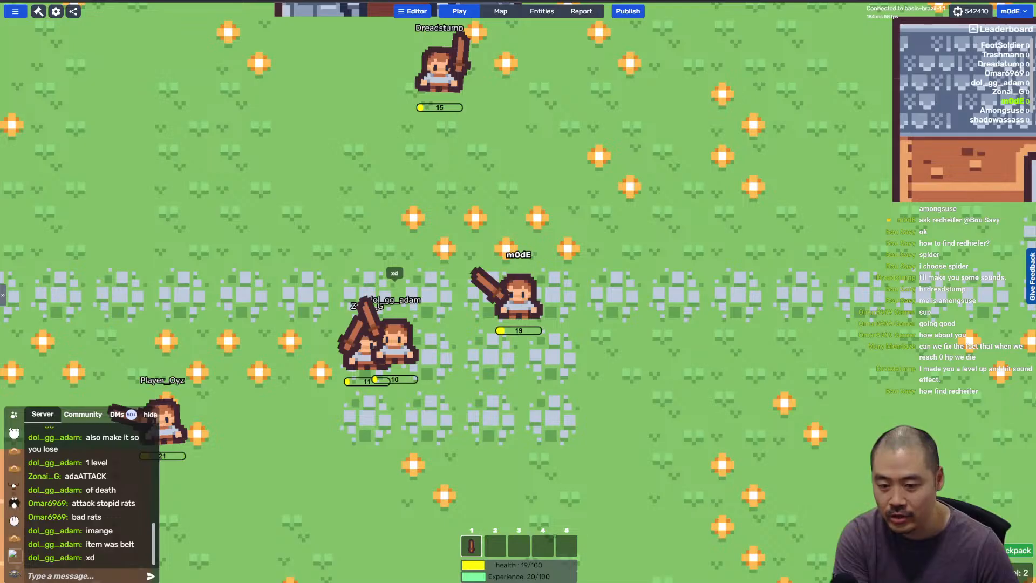
pyautogui.hotkey('ctrl', 'Tab')
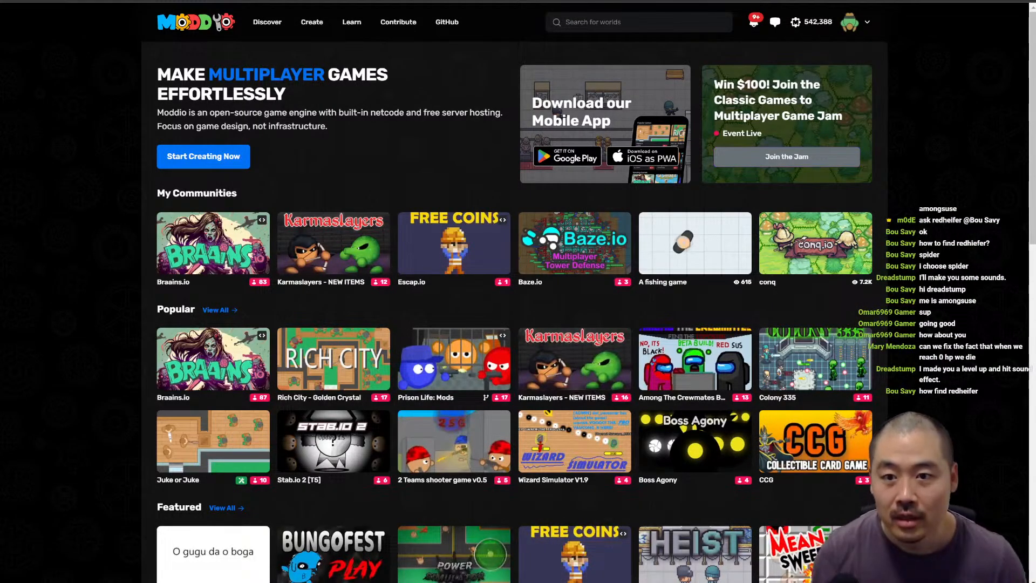
pyautogui.hotkey('ctrl', 'shift', 'Tab')
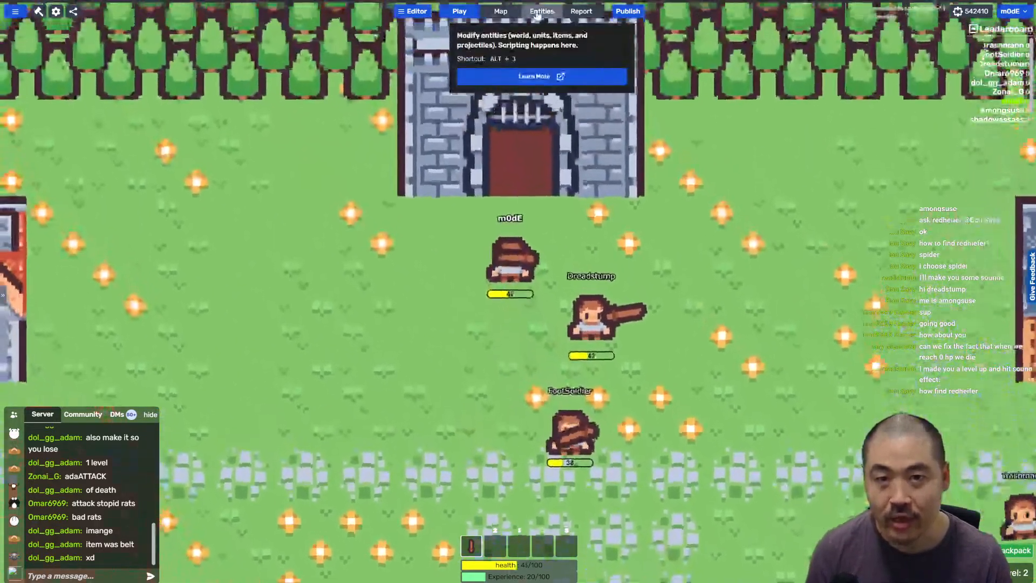
# Step: Create a Stationary Effect projectile named Blood and give it the Blood Red Puddle image
pyautogui.click(542, 10)
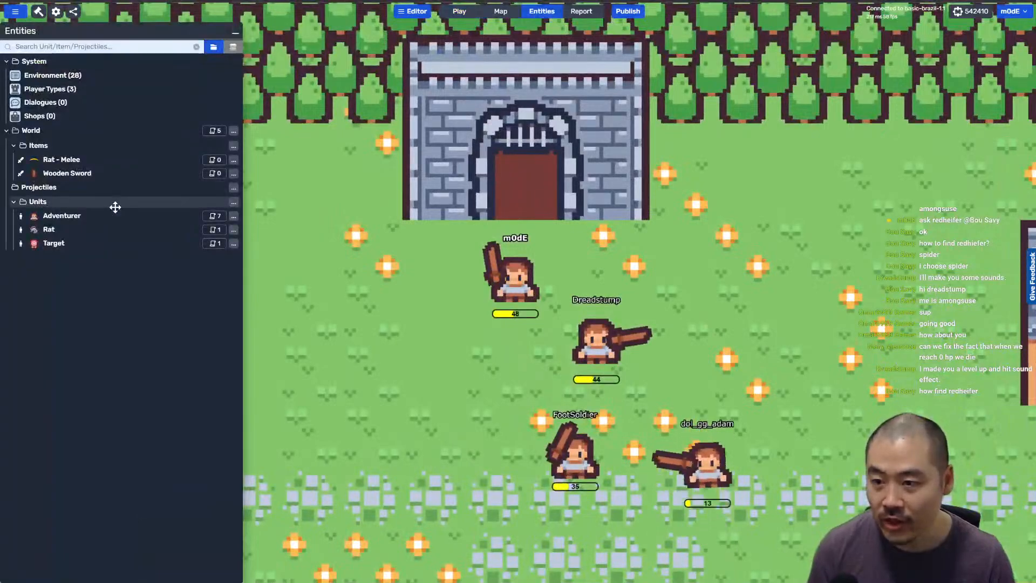
pyautogui.rightClick(89, 187)
pyautogui.moveTo(138, 202)
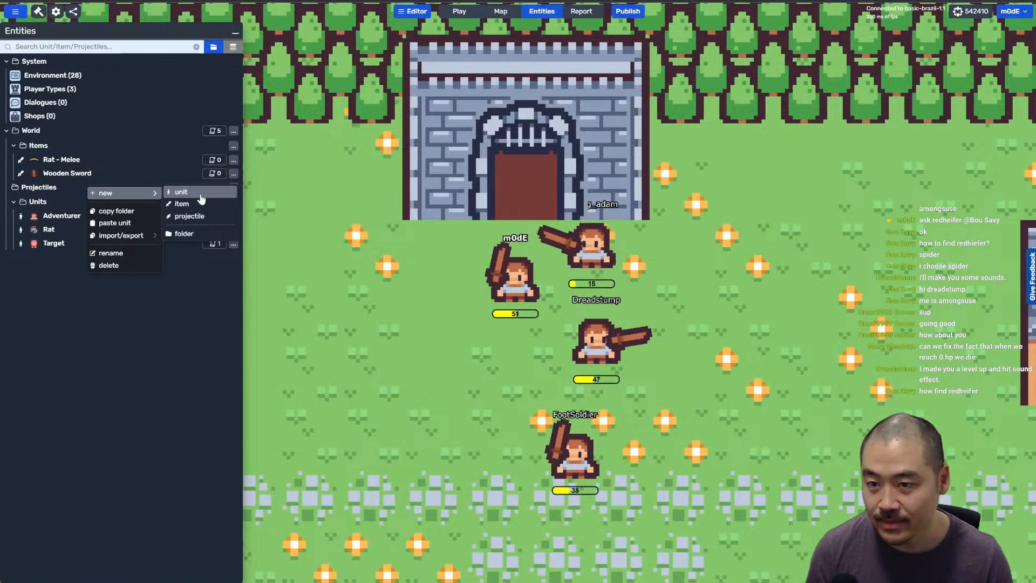
pyautogui.click(189, 216)
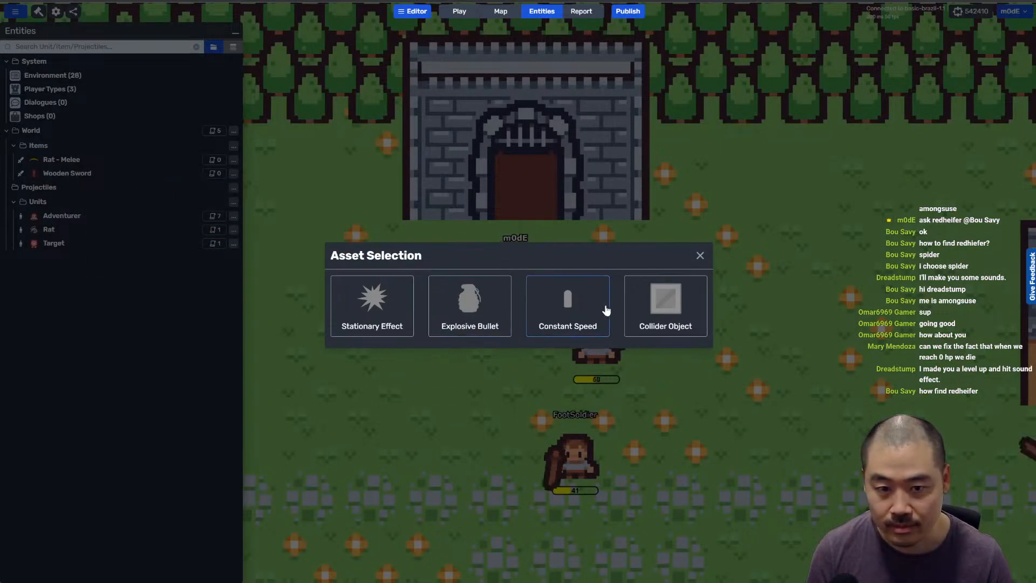
pyautogui.click(385, 307)
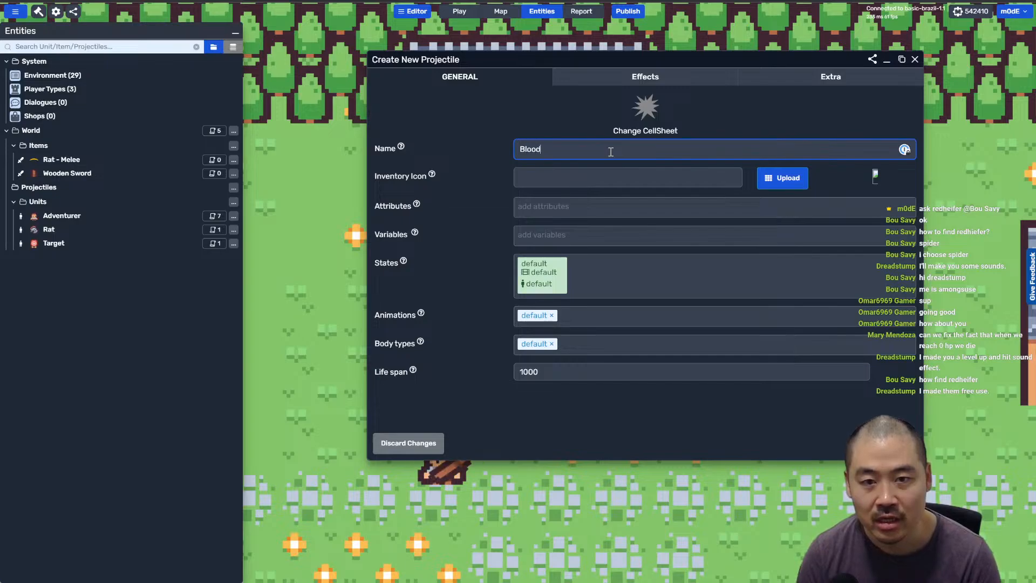
pyautogui.click(632, 137)
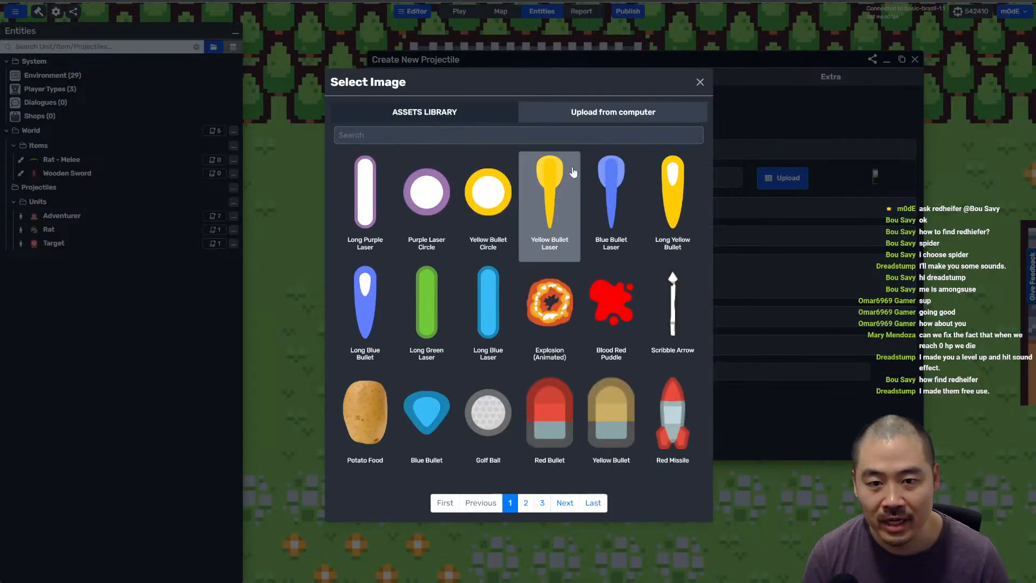
pyautogui.click(623, 286)
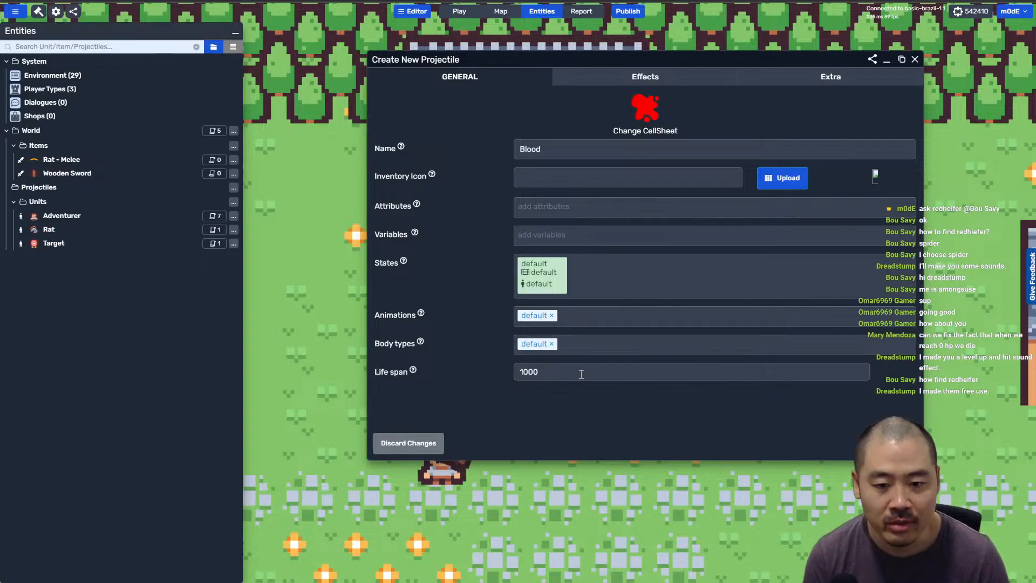
# Step: Set the Blood projectile's life span to 5000
pyautogui.press('BackSpace')
pyautogui.press('BackSpace')
pyautogui.press('BackSpace')
pyautogui.press('BackSpace')
pyautogui.write('5000')
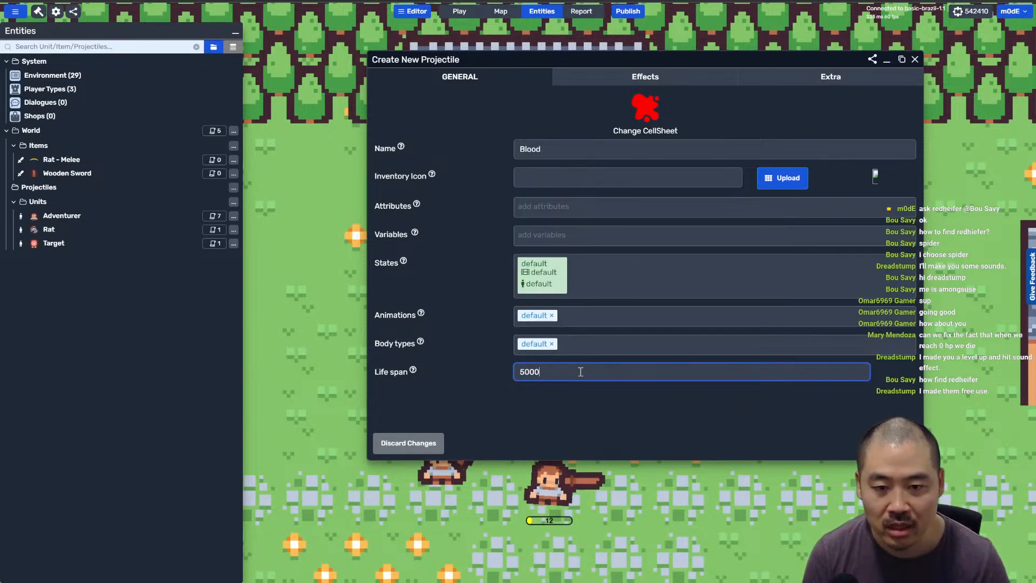
# Step: Set the Blood projectile's default body to 50 wide and 50 high, and save and apply the new projectile
pyautogui.click(524, 345)
pyautogui.doubleClick(457, 113)
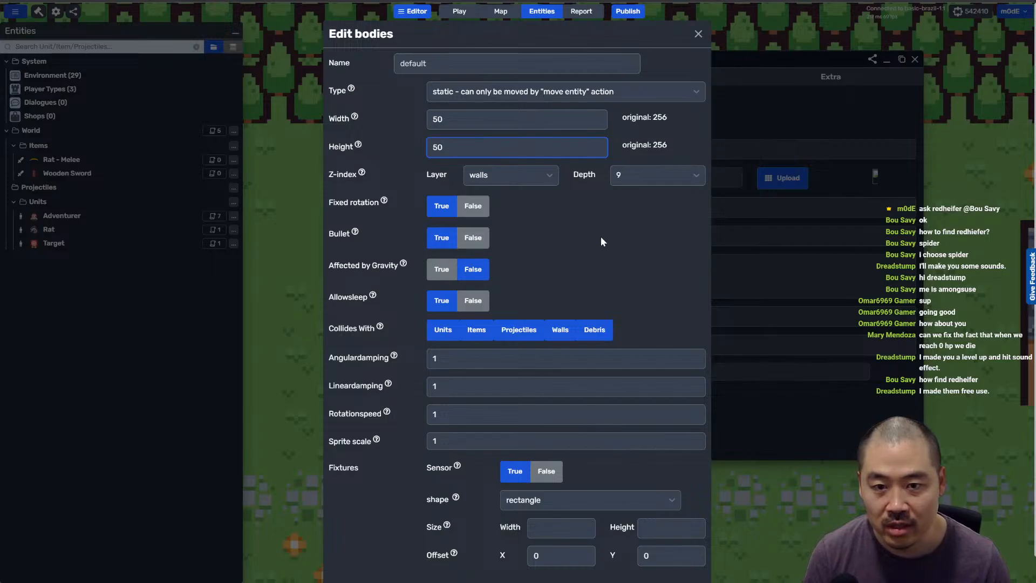
pyautogui.scroll(-1, 594, 408)
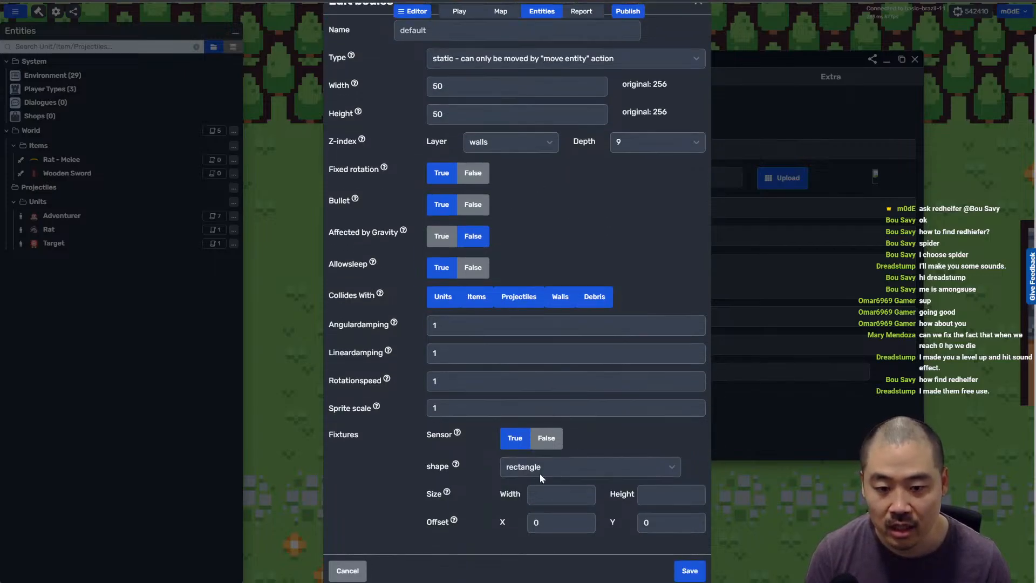
pyautogui.click(685, 571)
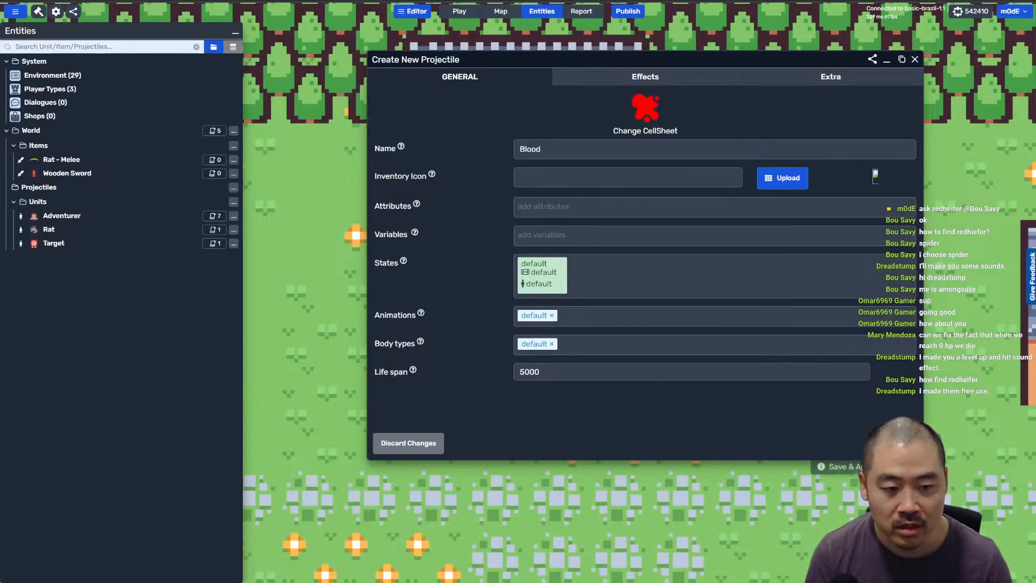
pyautogui.click(837, 466)
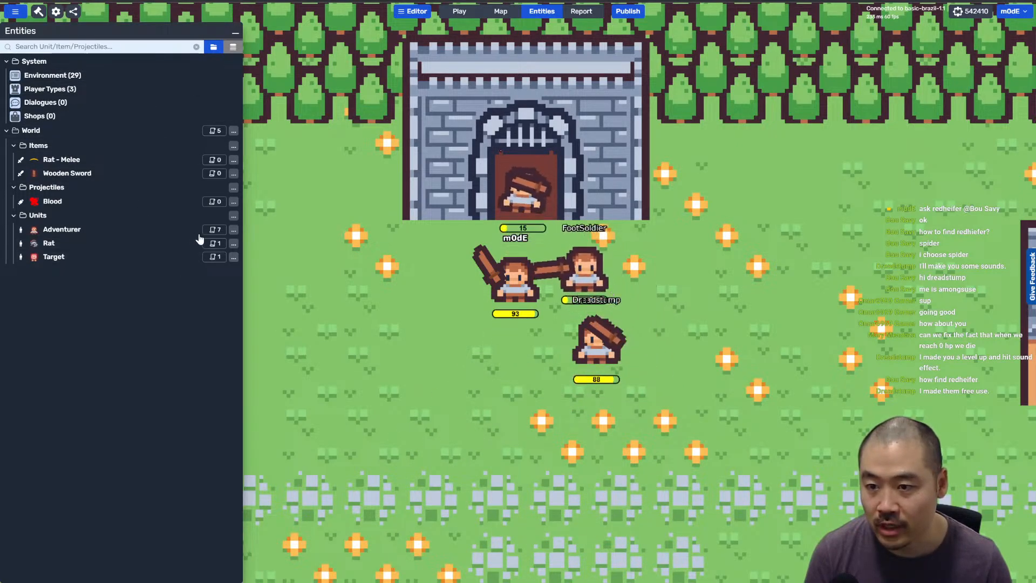
# Step: Add a create projectile at position action to the Adventurer's Death script, with Blood as the projectile type
pyautogui.click(215, 229)
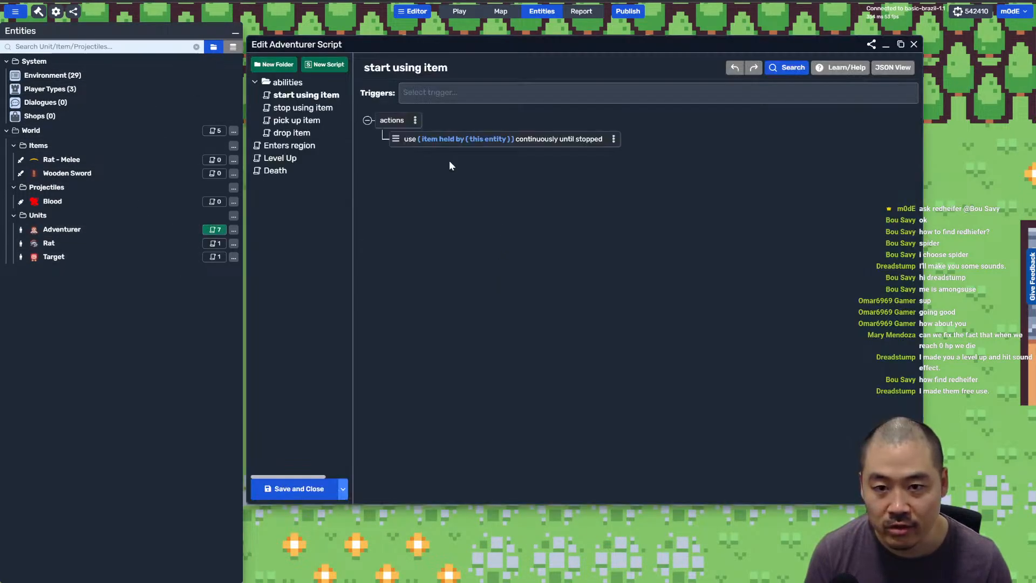
pyautogui.click(278, 172)
pyautogui.rightClick(449, 195)
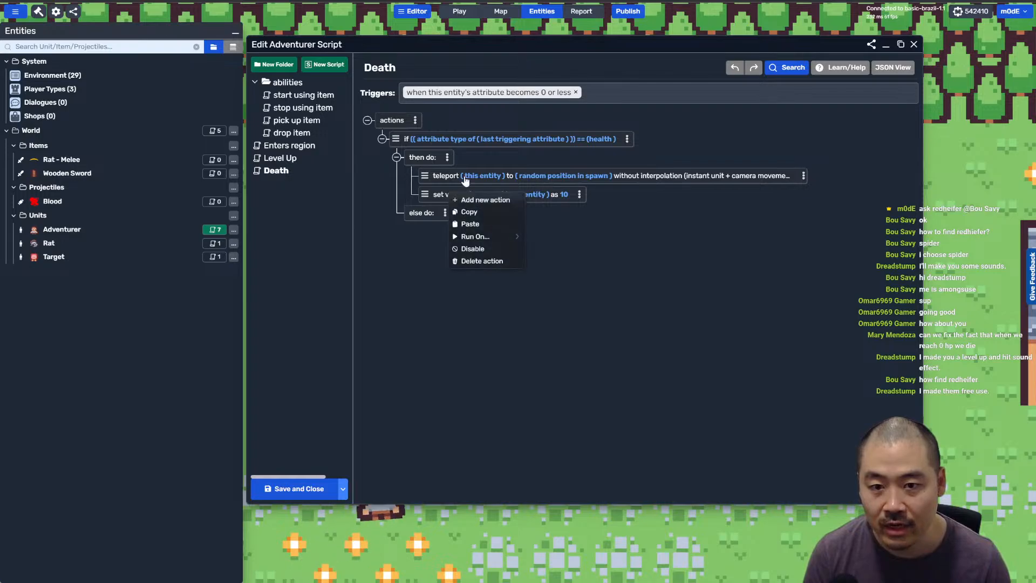
pyautogui.click(460, 169)
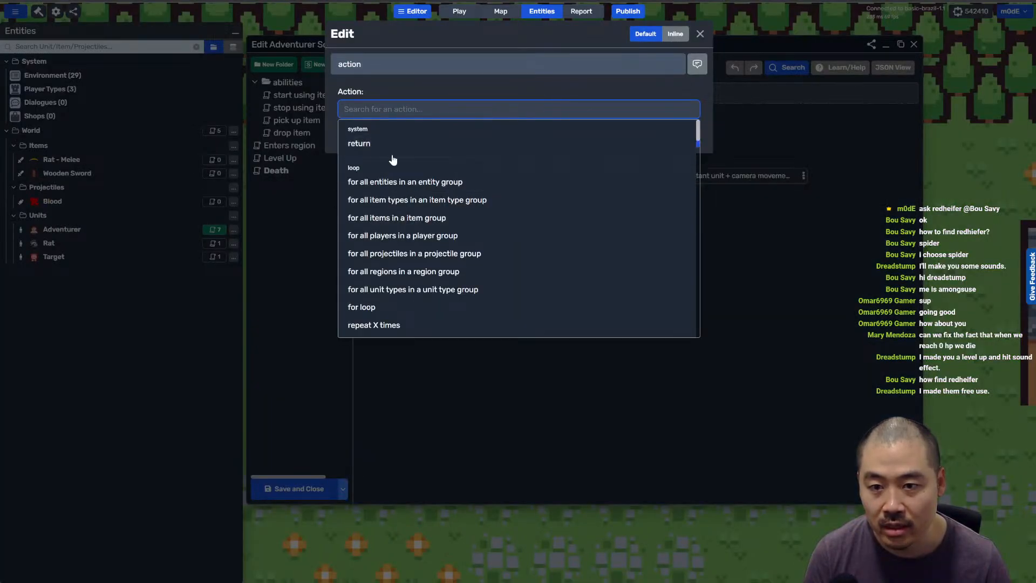
pyautogui.write('create')
pyautogui.click(406, 295)
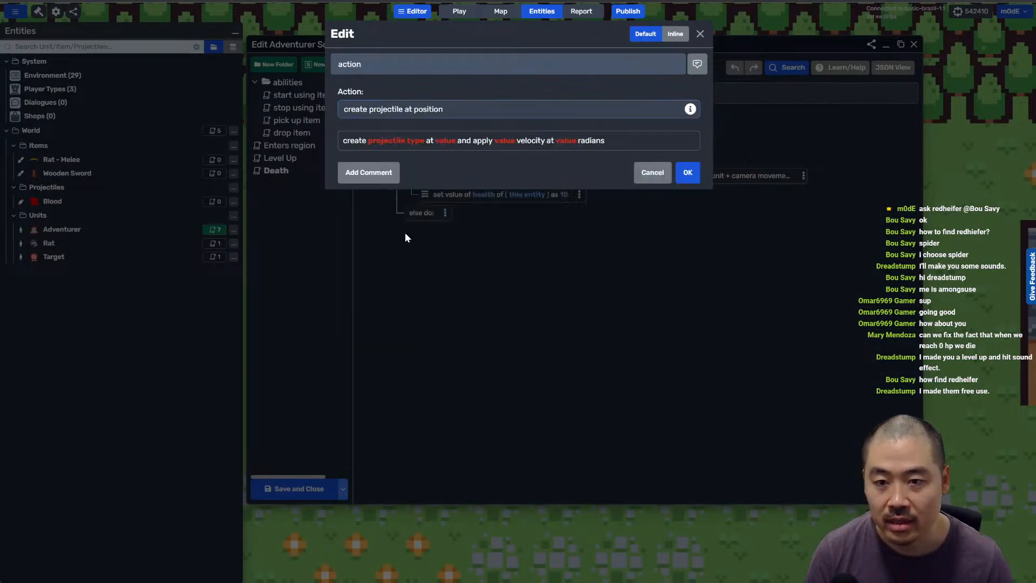
pyautogui.click(395, 142)
pyautogui.press('Return')
# Step: Set the Blood action's position to the entity position of this entity
pyautogui.click(411, 143)
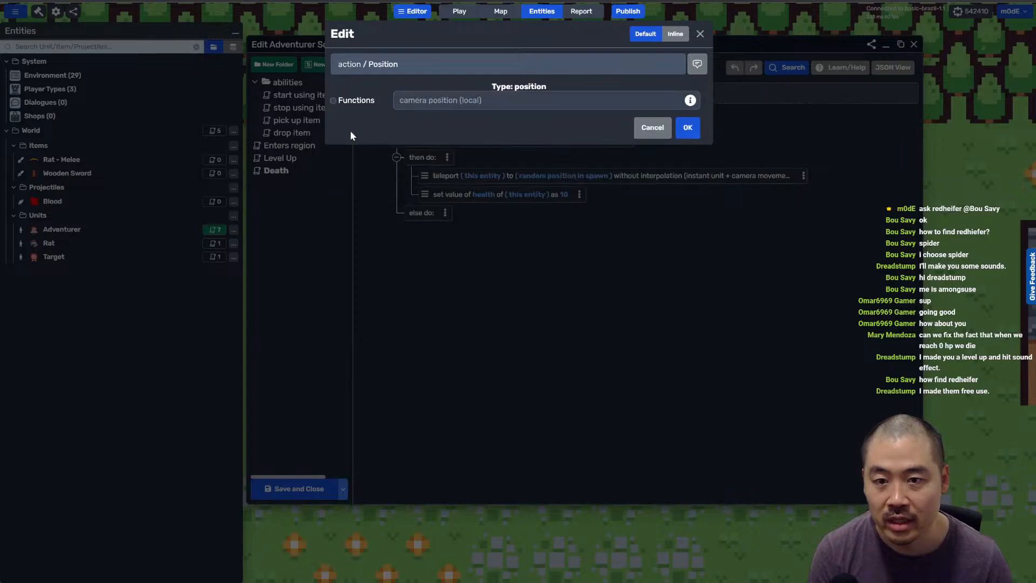
pyautogui.click(425, 102)
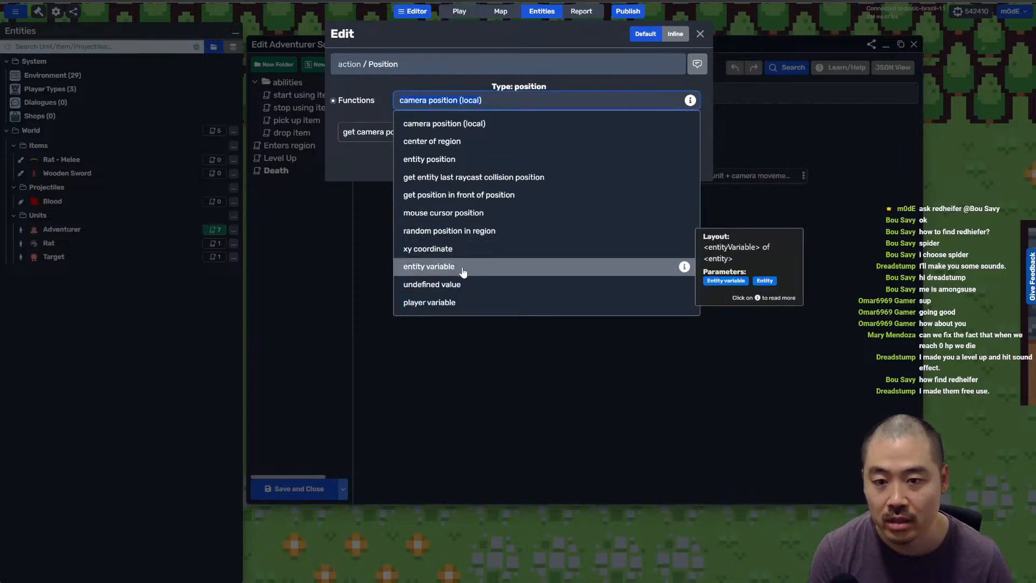
pyautogui.click(472, 159)
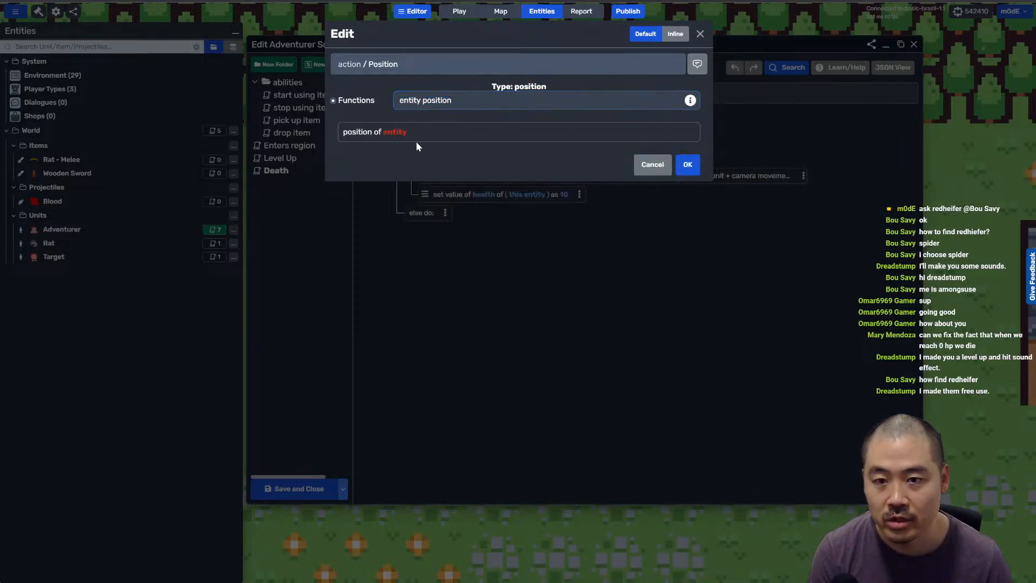
pyautogui.click(405, 134)
pyautogui.click(348, 144)
pyautogui.click(460, 144)
pyautogui.scroll(-5, 481, 259)
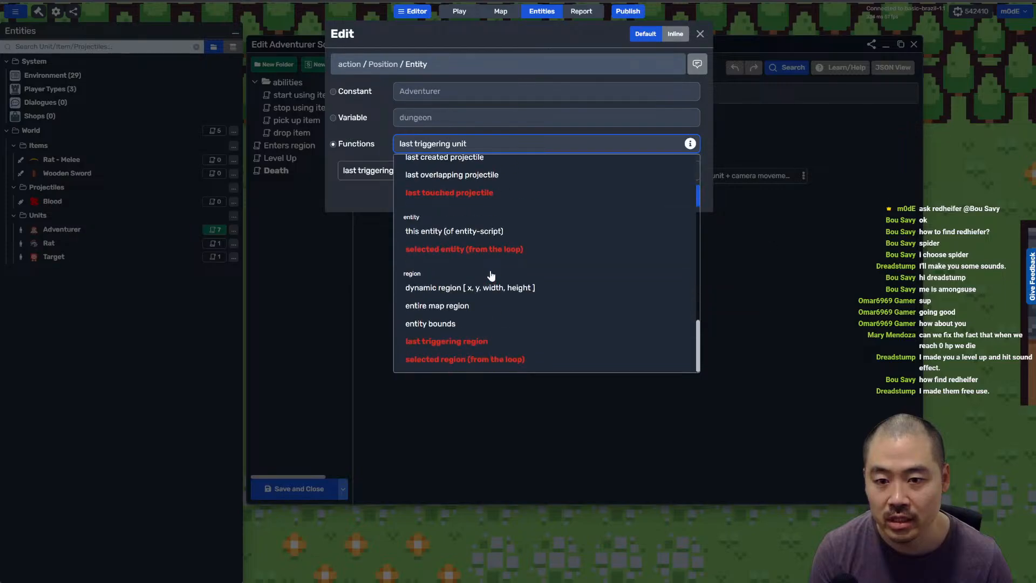
pyautogui.click(467, 232)
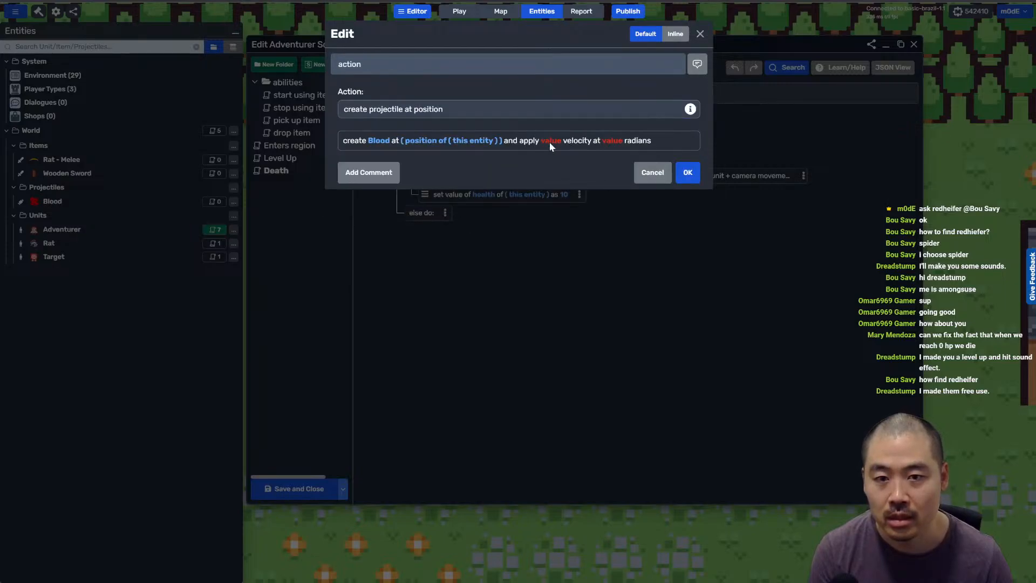
# Step: Give the Blood action 0 velocity at 0 radians and move it ahead of the teleport action
pyautogui.click(549, 141)
pyautogui.press('Return')
pyautogui.click(588, 143)
pyautogui.press('Return')
pyautogui.press('Return')
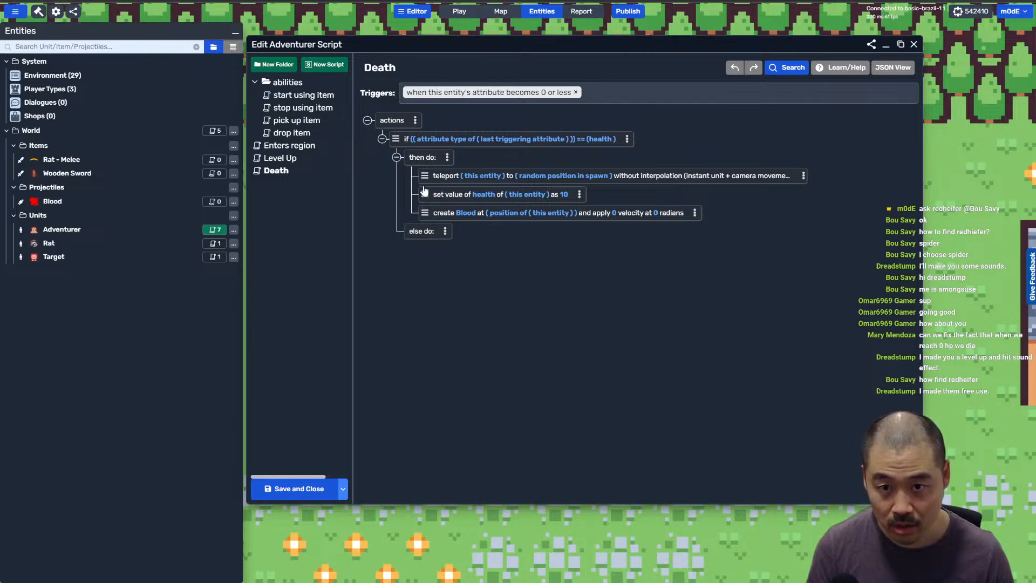
pyautogui.moveTo(423, 213); pyautogui.dragTo(422, 176)
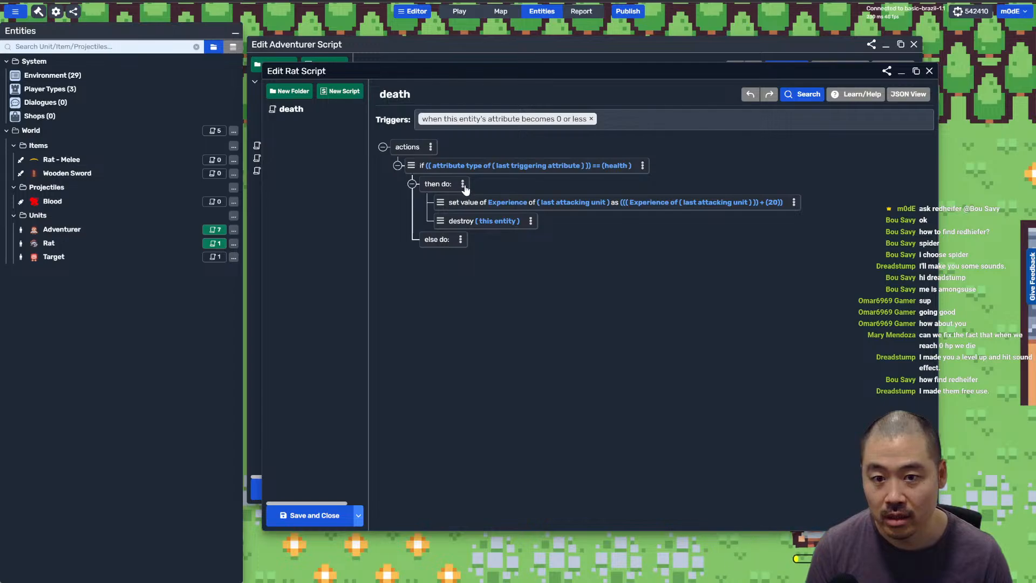
# Step: Paste the create Blood action into the Rat's death script as the first then-action, and save both scripts
pyautogui.click(484, 215)
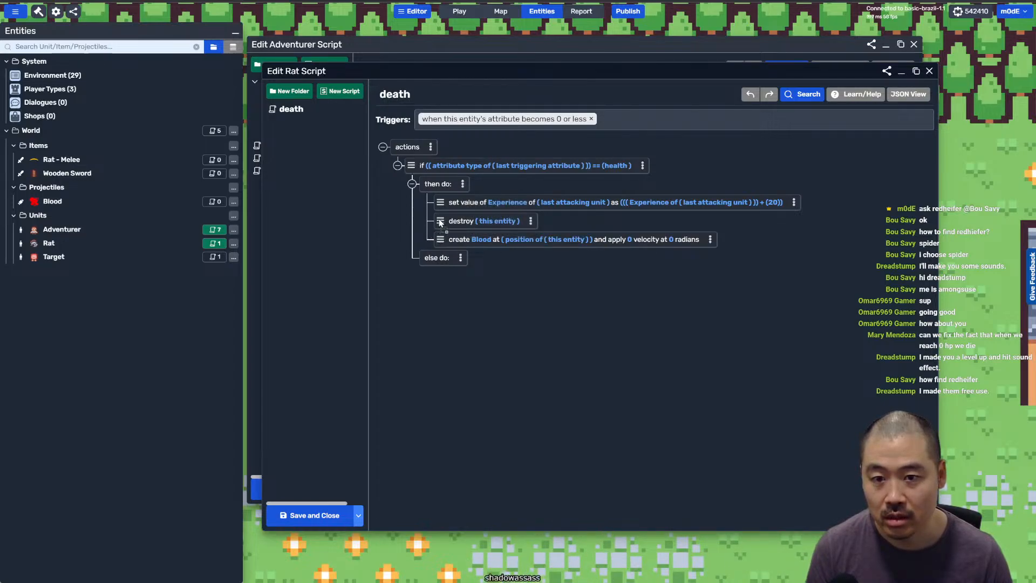
pyautogui.moveTo(440, 221); pyautogui.dragTo(440, 201)
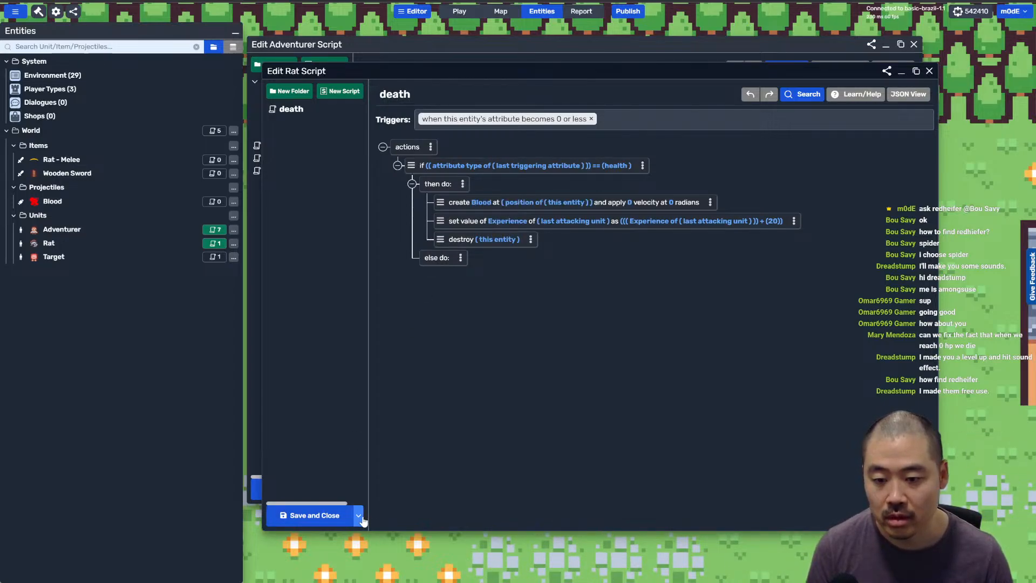
pyautogui.click(346, 515)
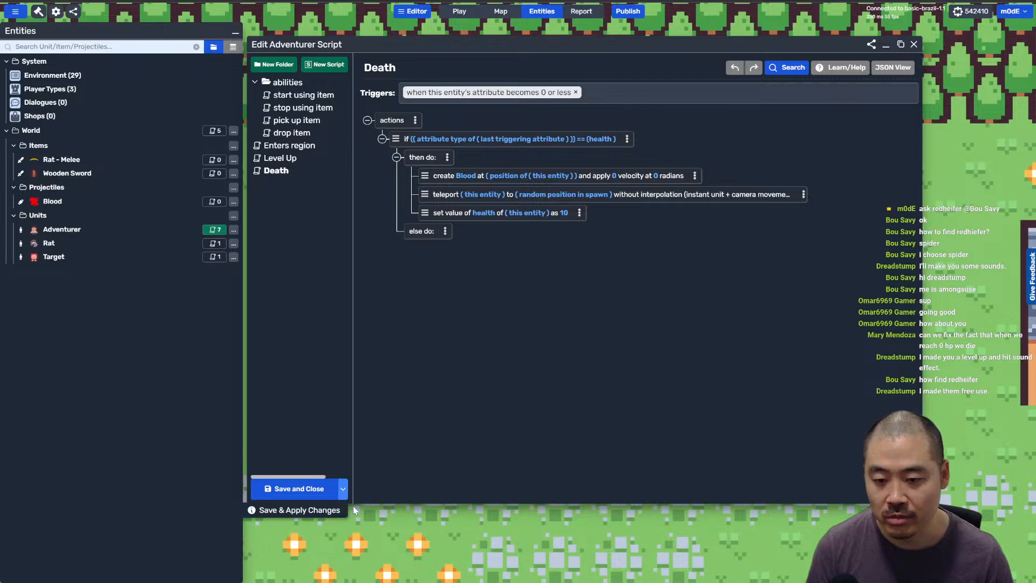
pyautogui.press('Escape')
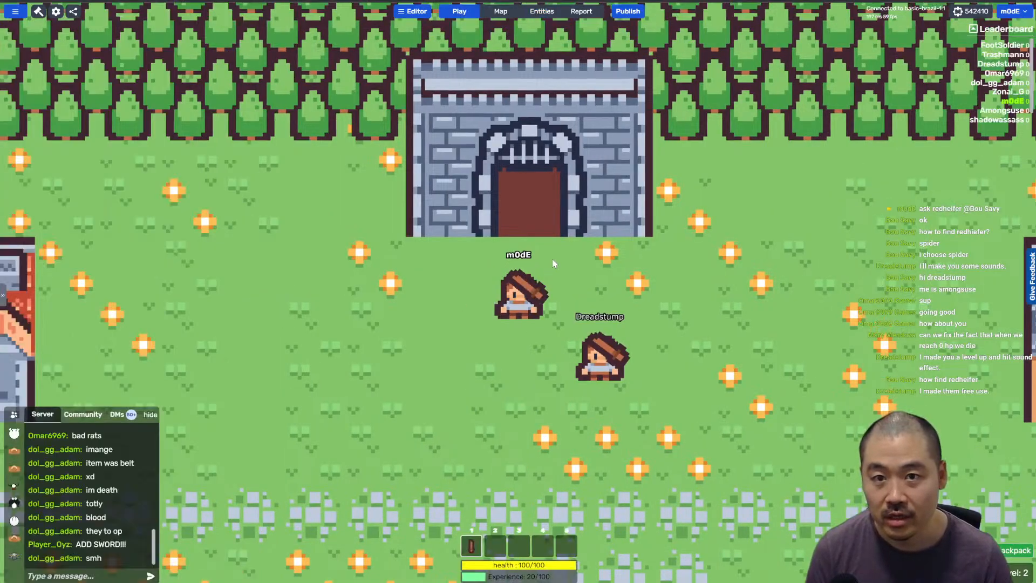
# Step: Walk the character from spawn through the dungeon gate and towards the rats to playtest the blood effect
pyautogui.press('w')
pyautogui.press('s')
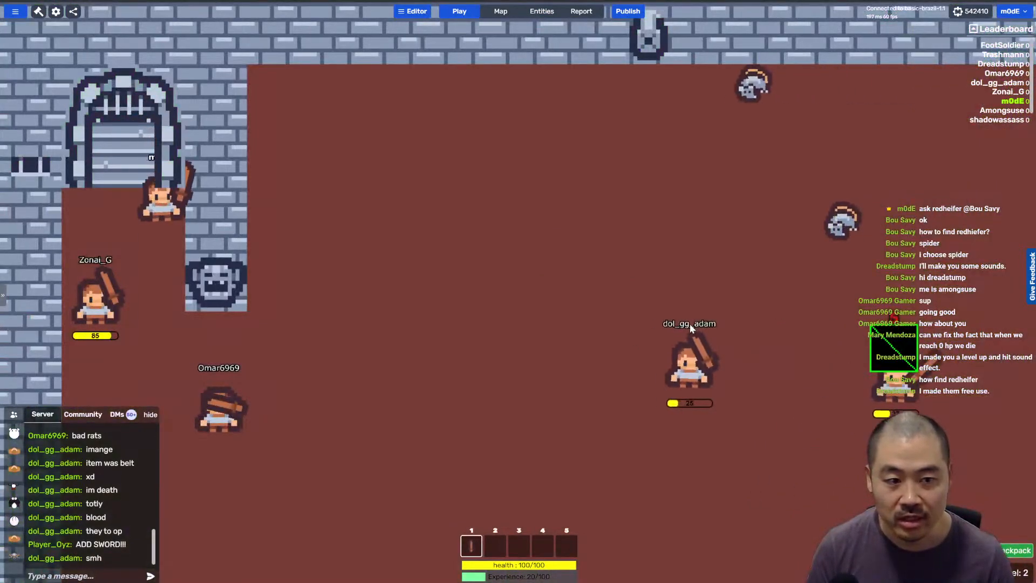
pyautogui.press('d')
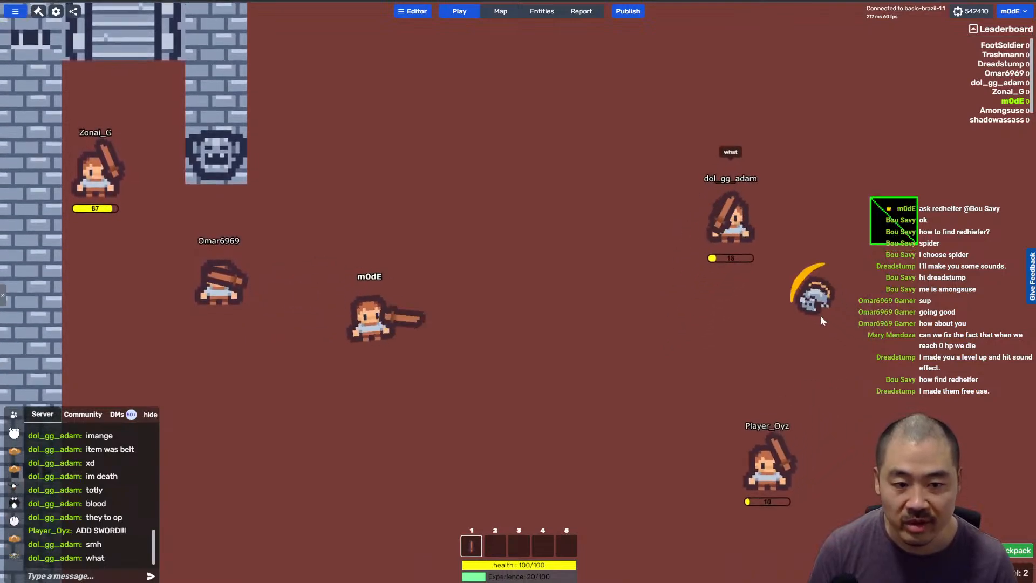
pyautogui.press('w')
pyautogui.press('d')
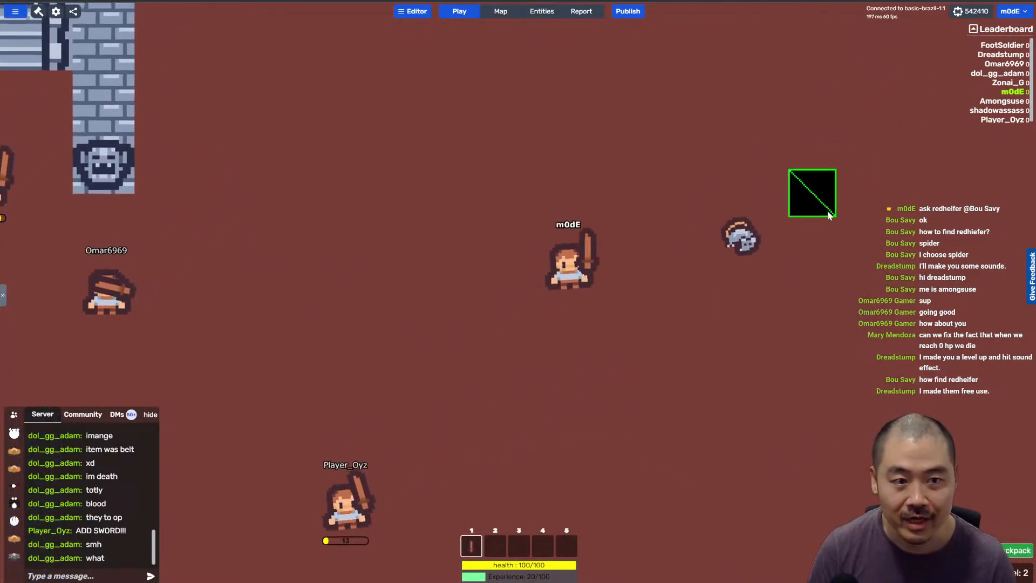
# Step: Attack the nearby rat with the sword while dodging its hits
pyautogui.click(829, 215)
pyautogui.press('s')
pyautogui.press('a')
pyautogui.press('a')
pyautogui.press('w')
pyautogui.click(669, 344)
pyautogui.press('s')
pyautogui.click(650, 285)
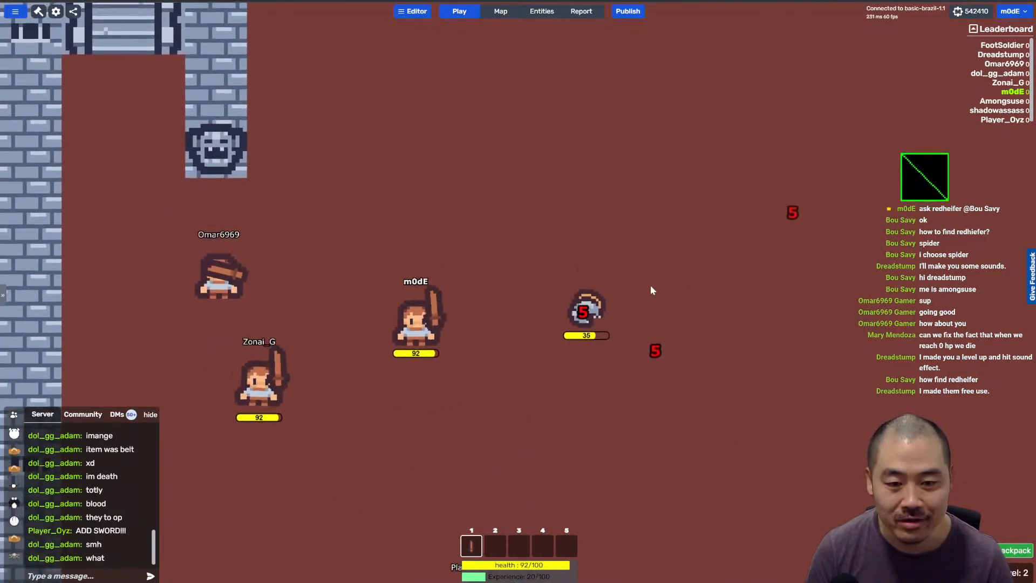
# Step: Move around the dungeon room near the rats to check how the blood effect renders
pyautogui.press('w')
pyautogui.press('d')
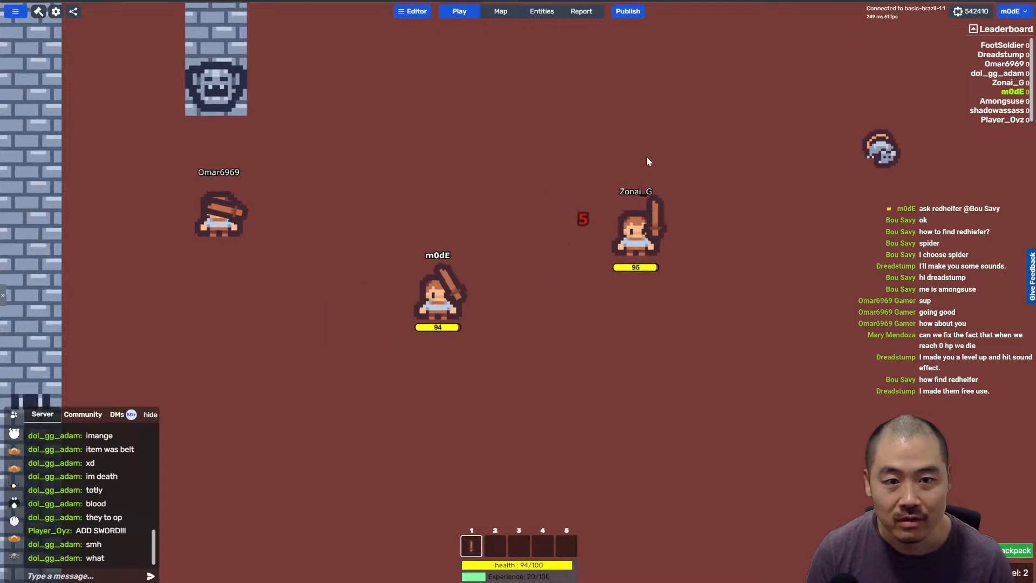
pyautogui.press('w')
pyautogui.press('w')
pyautogui.press('d')
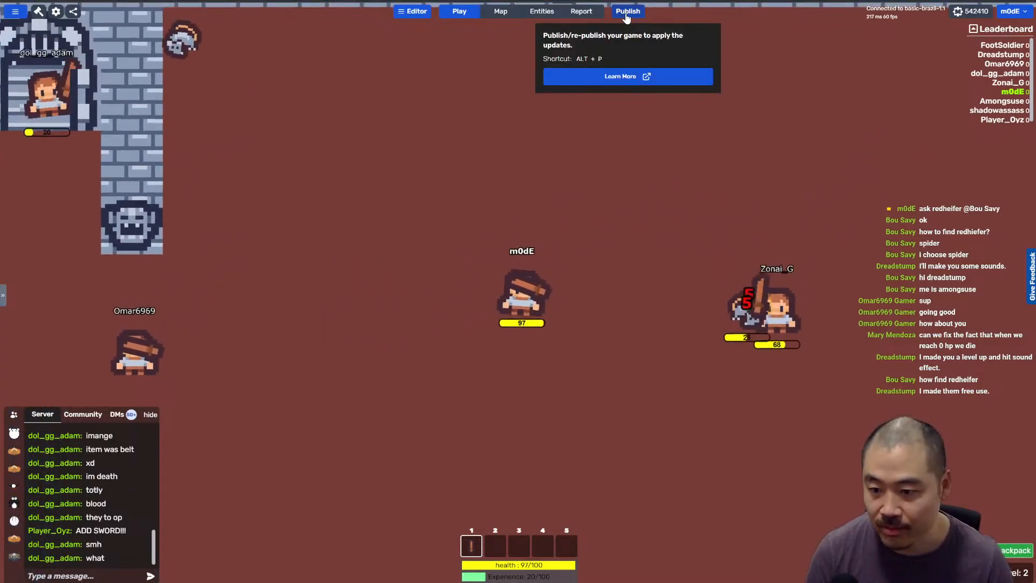
pyautogui.press('s')
pyautogui.press('a')
# Step: Save and republish the game publicly for any region, and re-enter the world
pyautogui.click(627, 12)
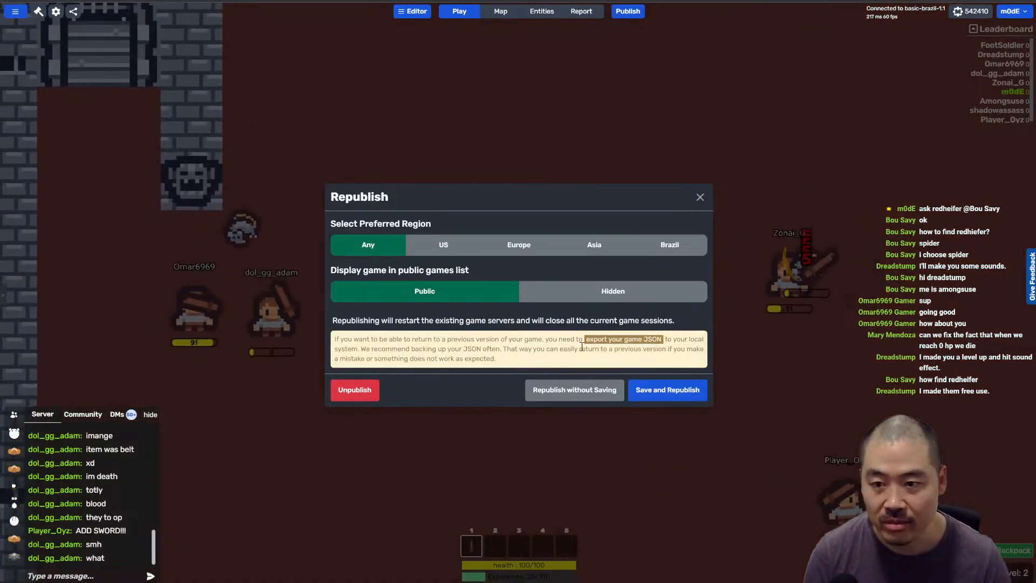
pyautogui.click(672, 393)
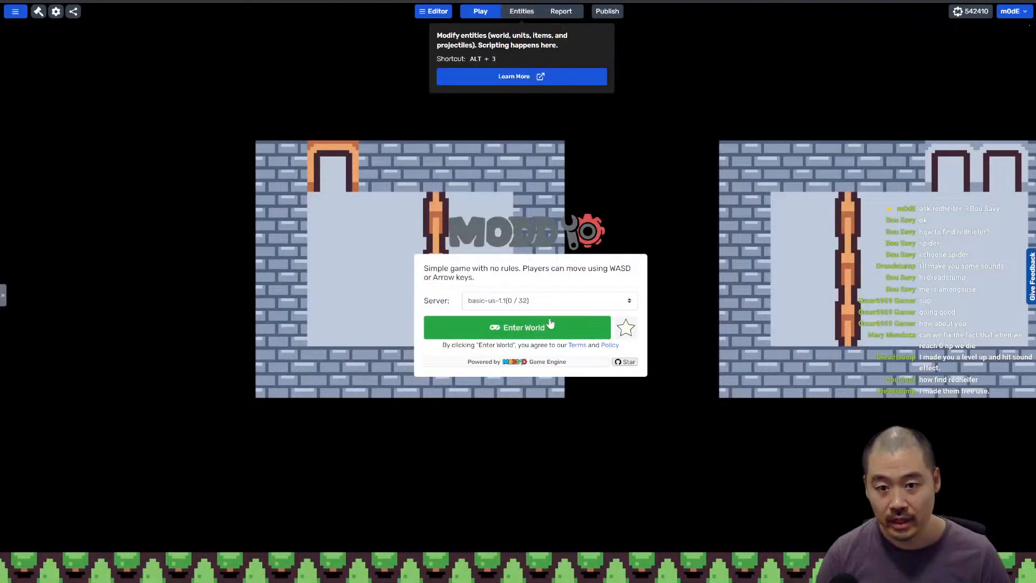
pyautogui.click(551, 323)
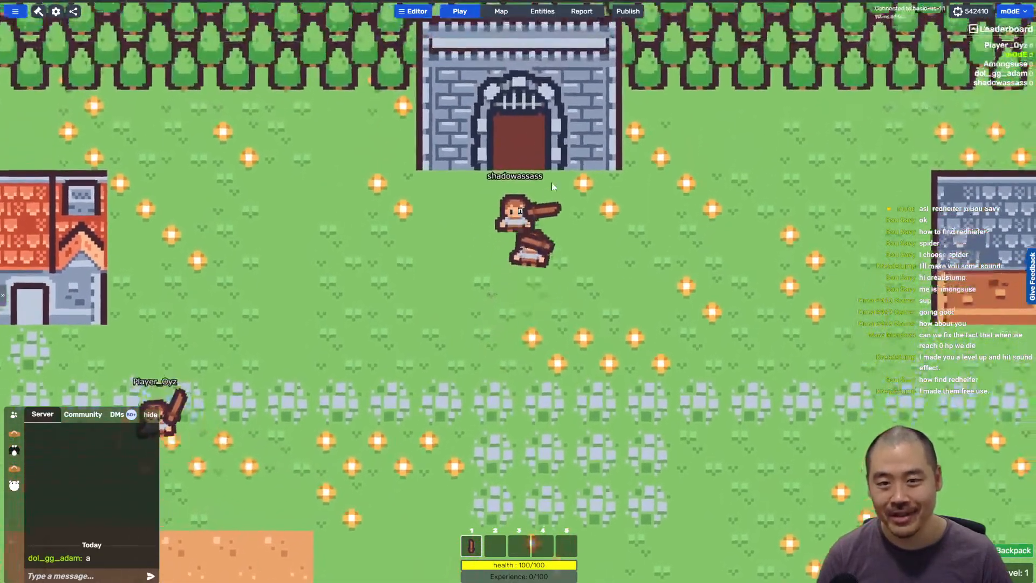
# Step: Walk the character through the dungeon gate and around the rat room, swinging the sword and checking the blood puddle
pyautogui.press('w')
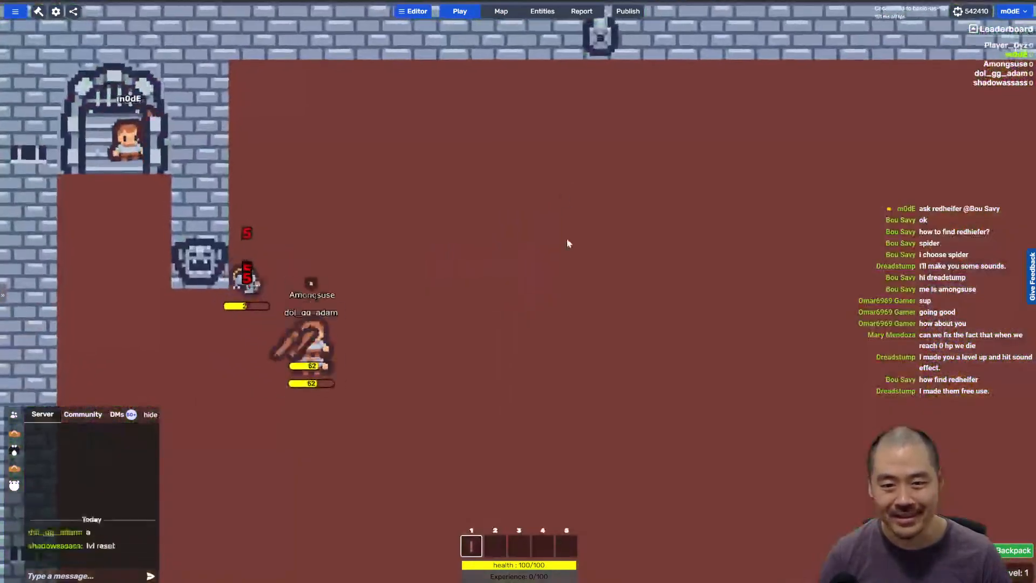
pyautogui.press('s')
pyautogui.press('d')
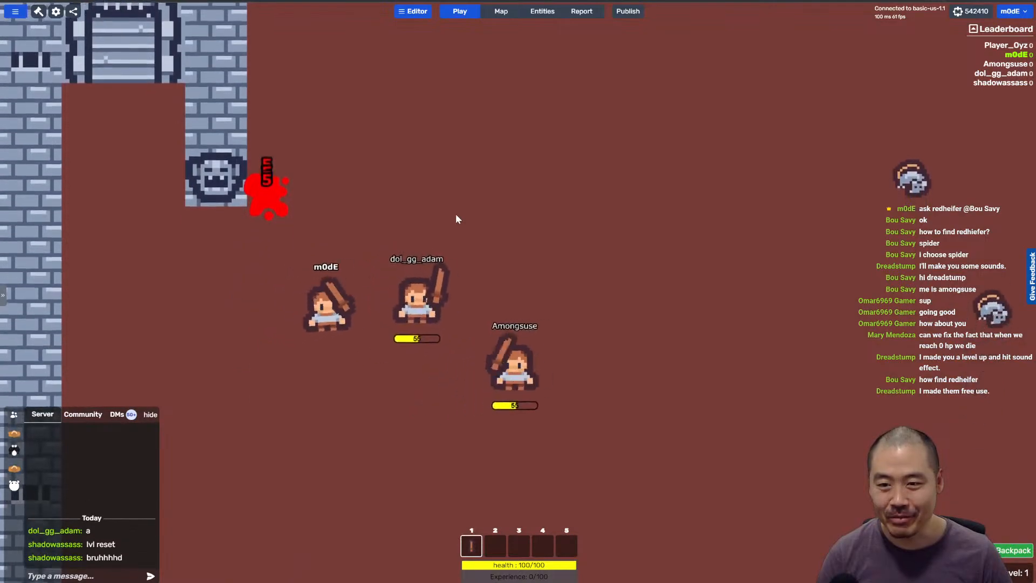
pyautogui.press('w')
pyautogui.click(226, 231)
pyautogui.press('a')
pyautogui.click(296, 252)
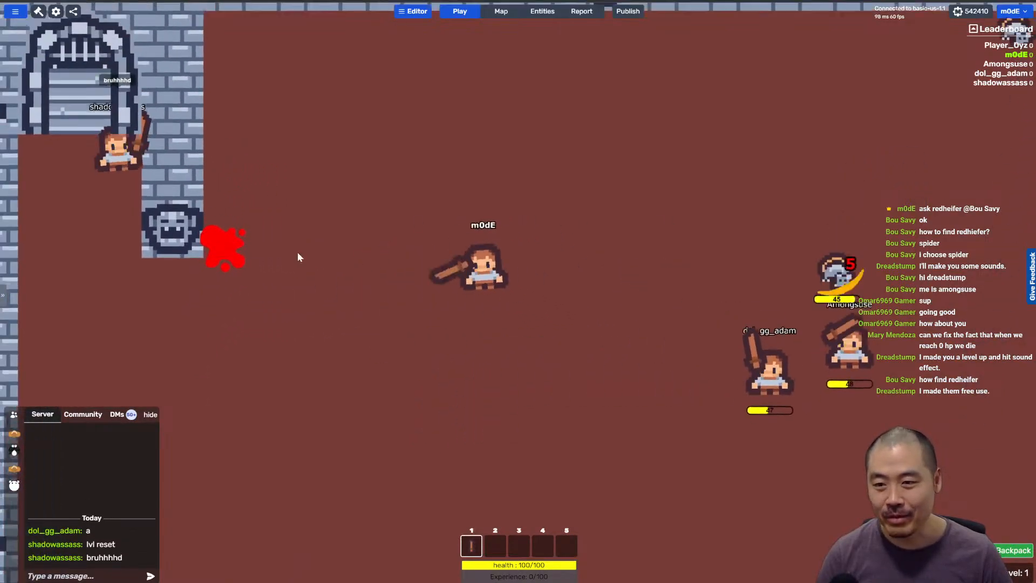
pyautogui.click(368, 329)
pyautogui.press('w')
pyautogui.press('a')
pyautogui.press('d')
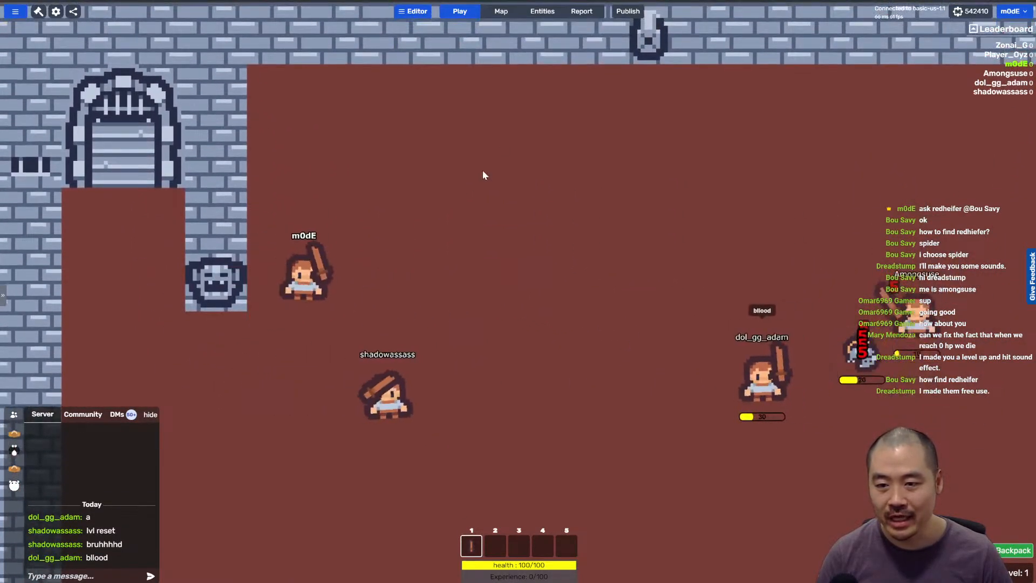
pyautogui.press('s')
# Step: Set the height of the Blood projectile's default body to 30
pyautogui.click(543, 11)
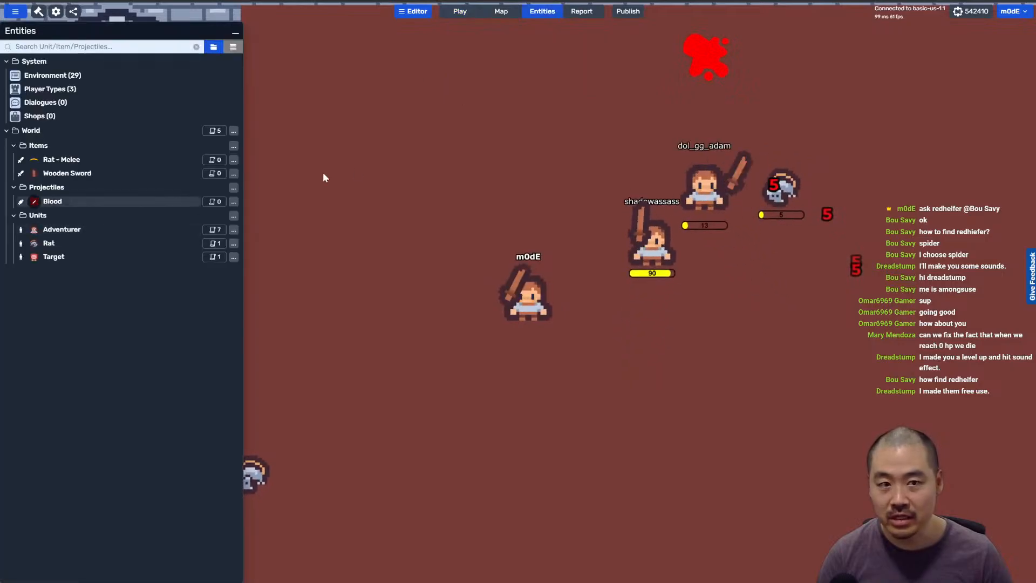
pyautogui.click(63, 204)
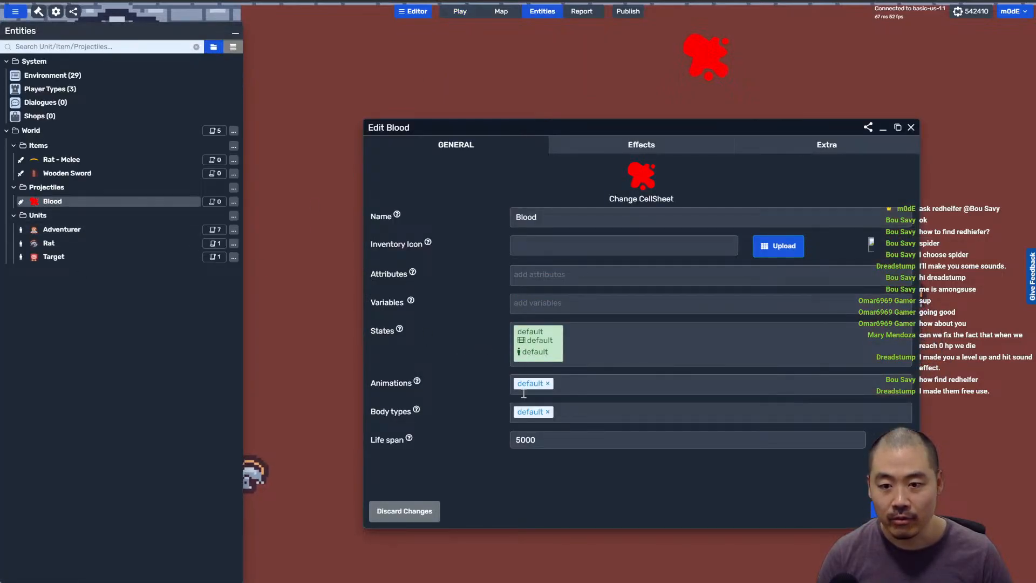
pyautogui.click(522, 412)
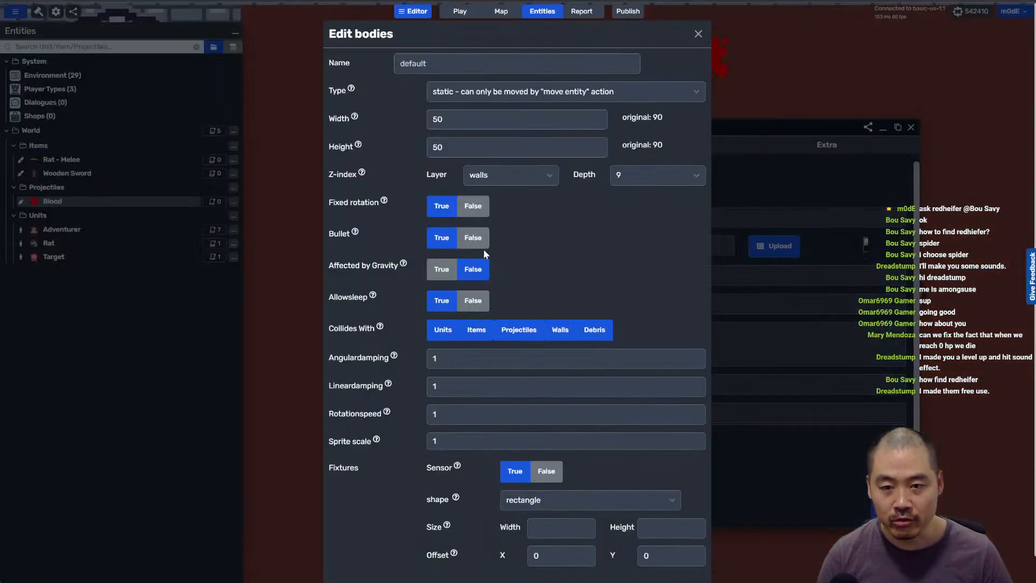
pyautogui.doubleClick(454, 124)
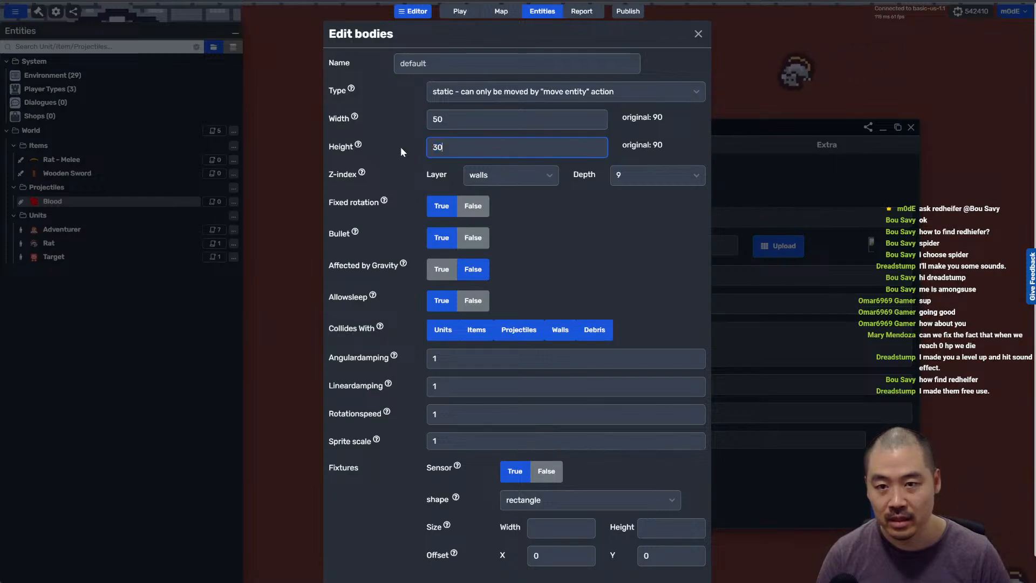
pyautogui.click(551, 261)
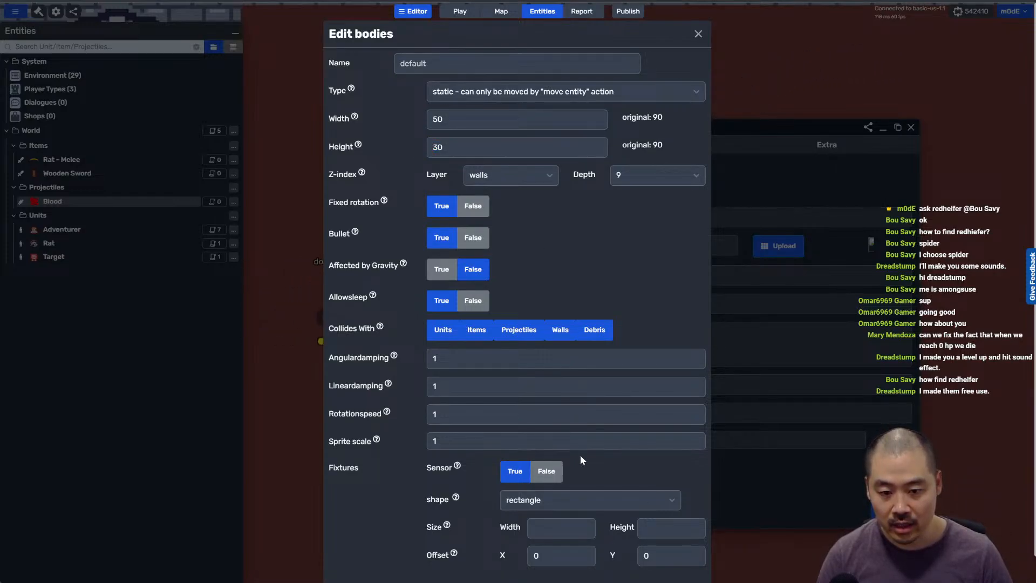
# Step: Put the Blood projectile's default body on layer floor2 at depth 1, save the projectile and return to the game
pyautogui.scroll(-1, 580, 455)
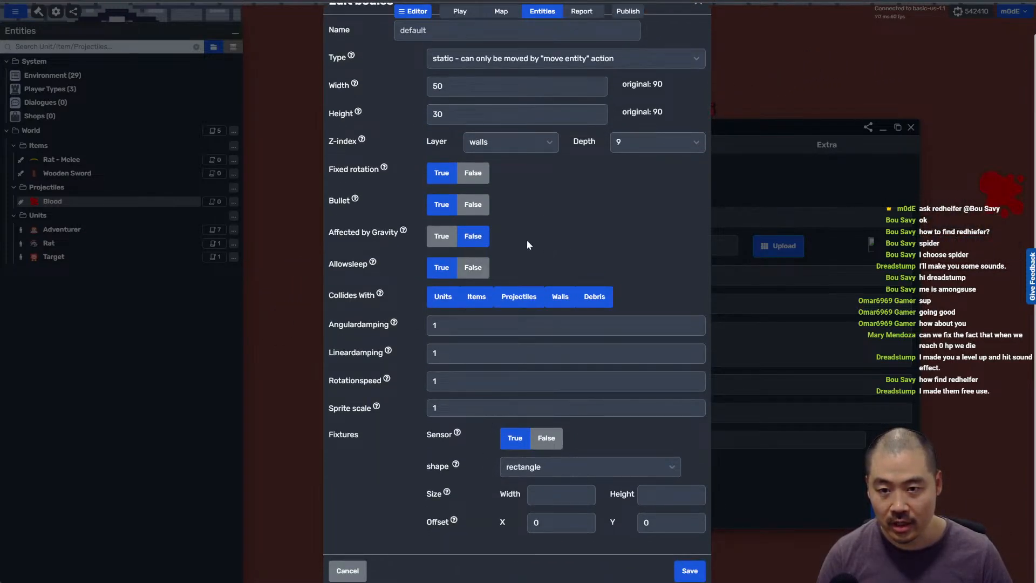
pyautogui.click(513, 191)
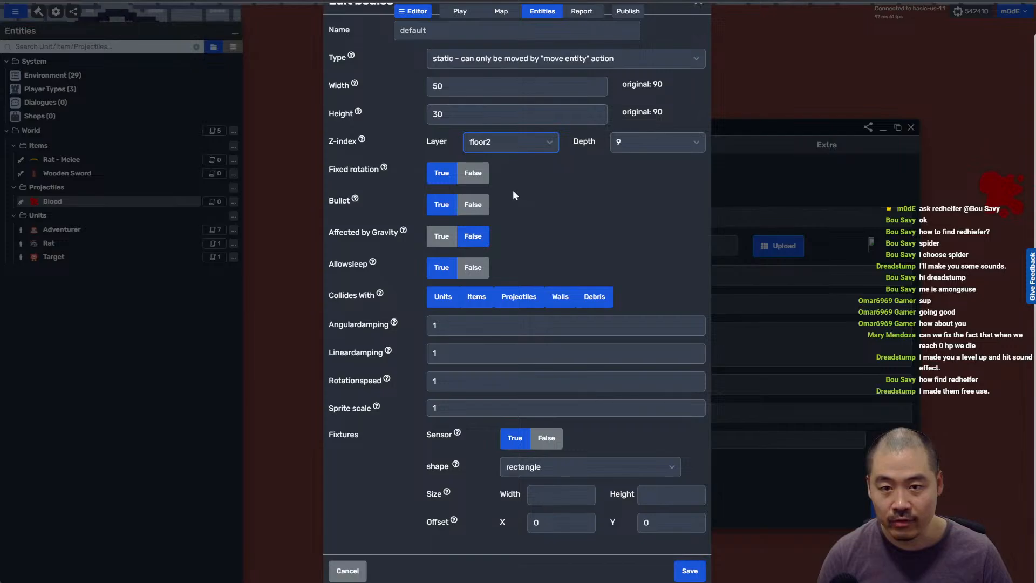
pyautogui.click(655, 145)
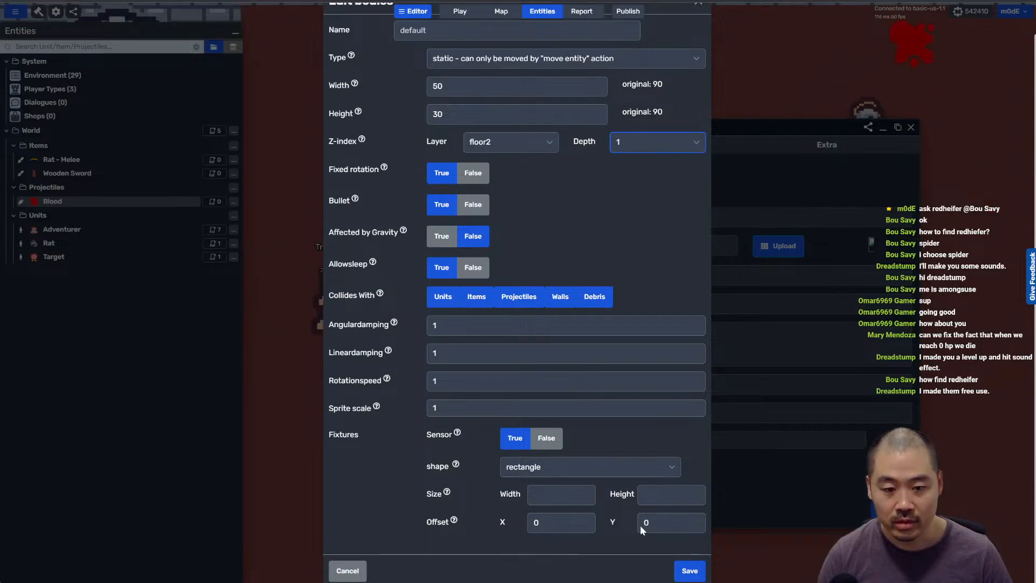
pyautogui.click(689, 572)
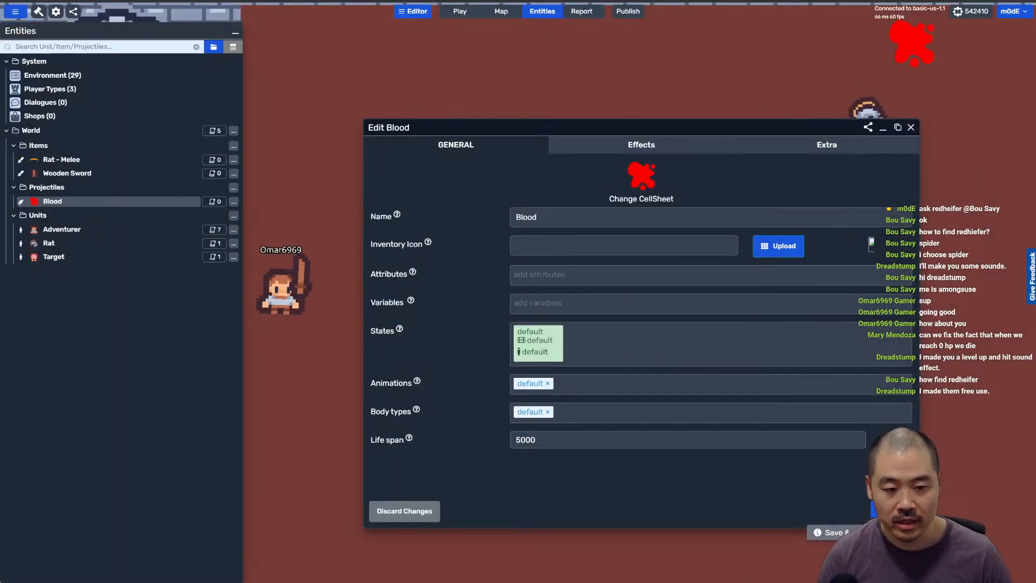
pyautogui.click(879, 510)
pyautogui.press('Escape')
# Step: Walk the character onto the fresh blood puddle to check its flattened shape and layering
pyautogui.press('d')
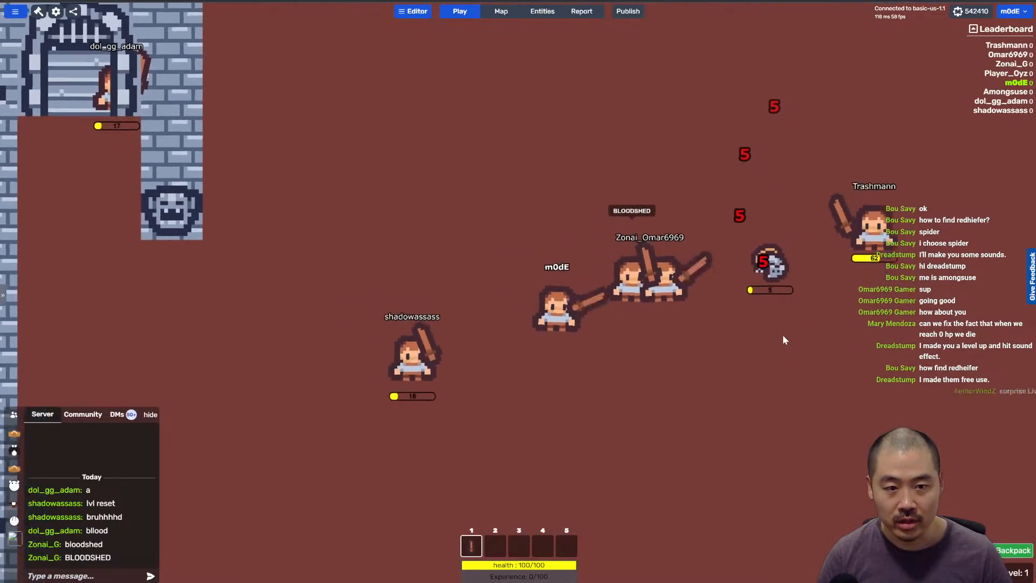
pyautogui.press('s')
pyautogui.press('w')
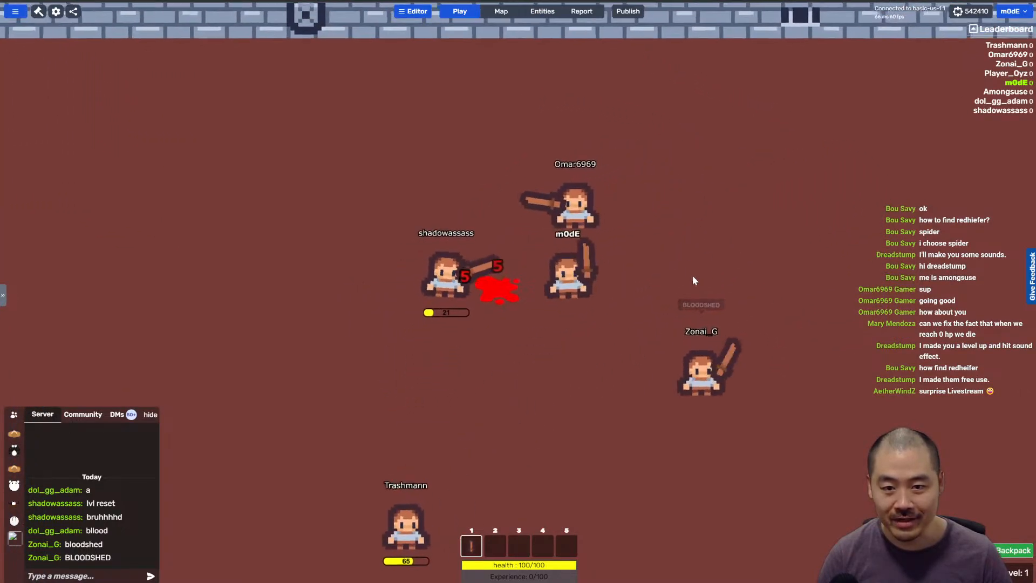
pyautogui.press('s')
pyautogui.press('a')
pyautogui.press('w')
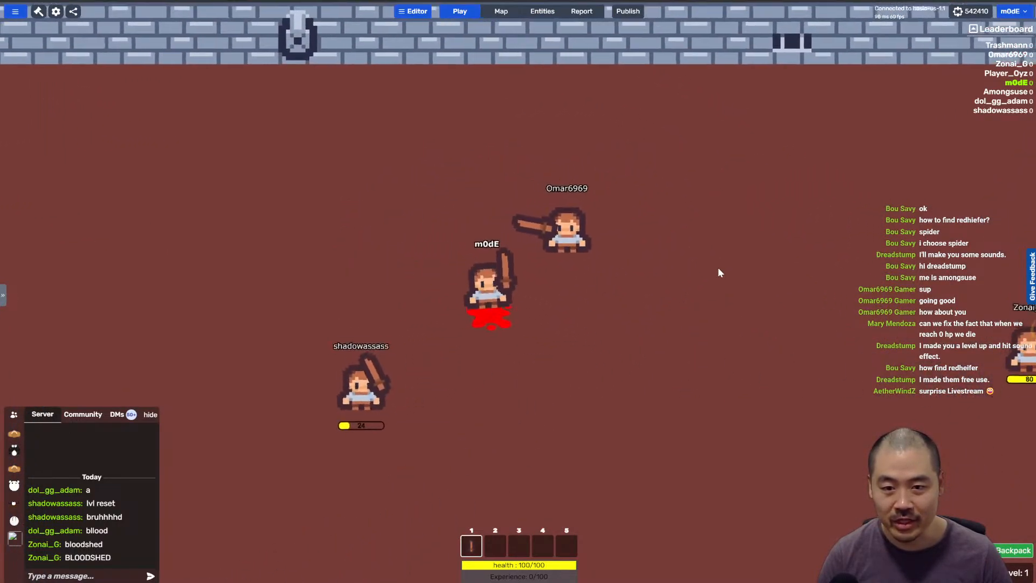
# Step: Move over to the pair of rats, fight them with the sword and retreat to view the blood puddles
pyautogui.press('s')
pyautogui.press('d')
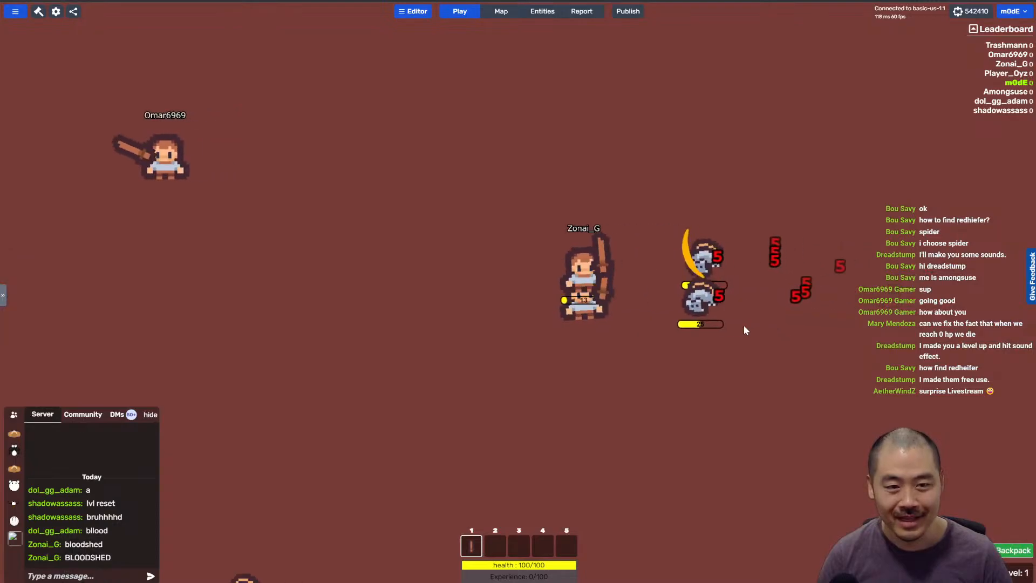
pyautogui.press('s')
pyautogui.press('a')
pyautogui.press('w')
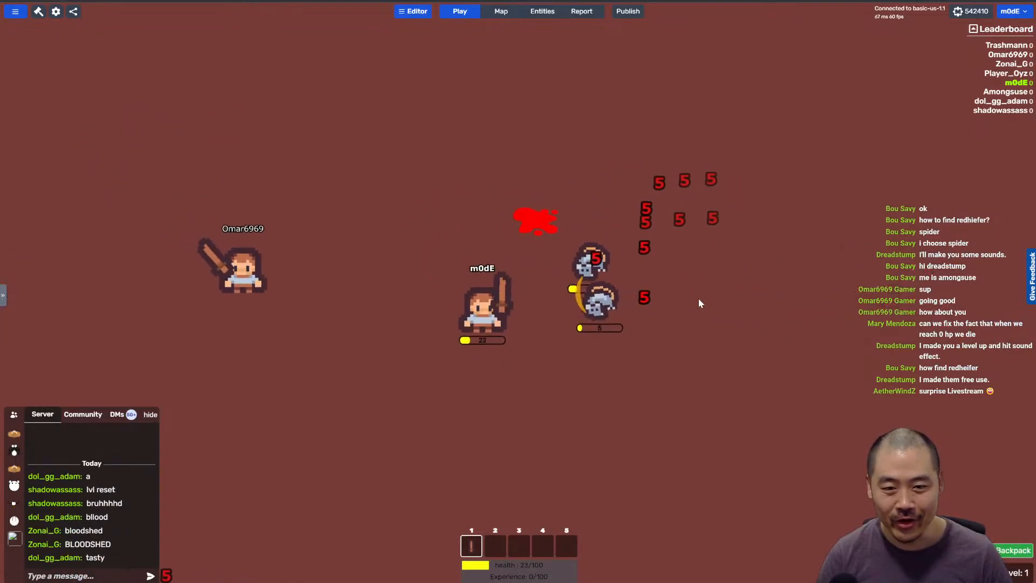
pyautogui.press('s')
pyautogui.click(645, 269)
pyautogui.press('a')
pyautogui.press('w')
pyautogui.press('d')
pyautogui.press('a')
pyautogui.click(528, 59)
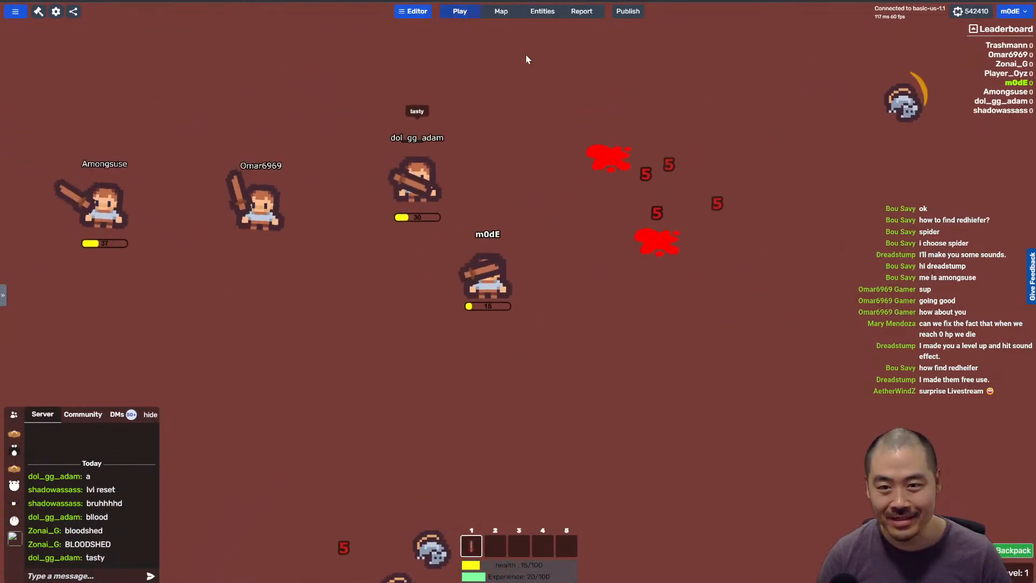
pyautogui.press('a')
# Step: Review the general, controls and weapon damage settings of the Rat - Melee item, and close it without changes
pyautogui.click(542, 11)
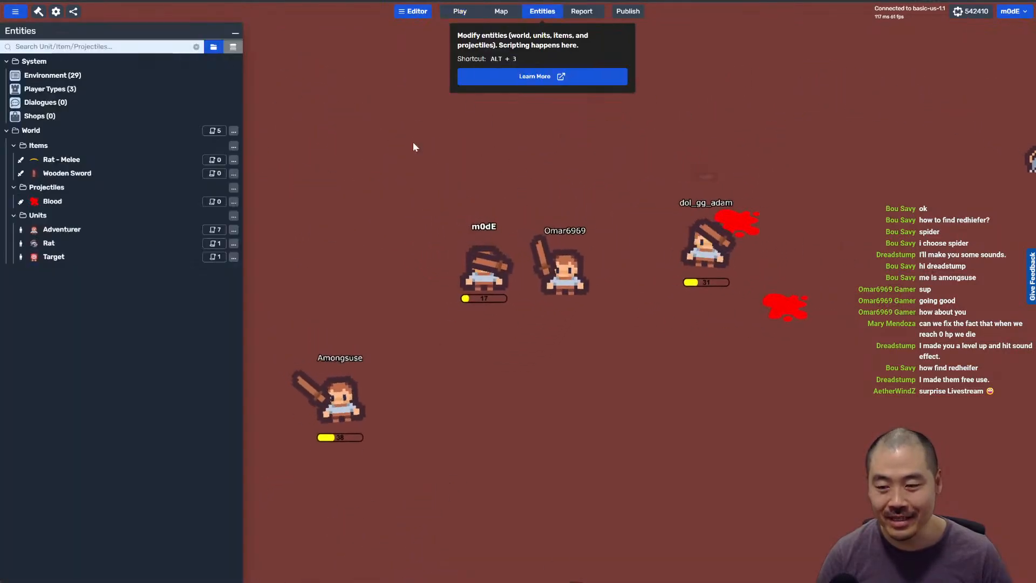
pyautogui.click(84, 160)
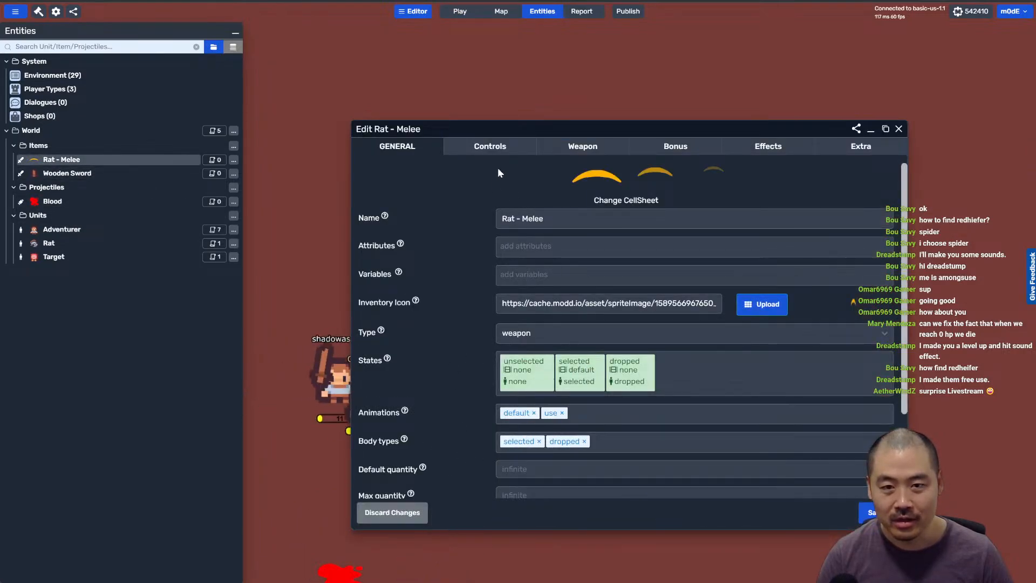
pyautogui.scroll(-2, 507, 336)
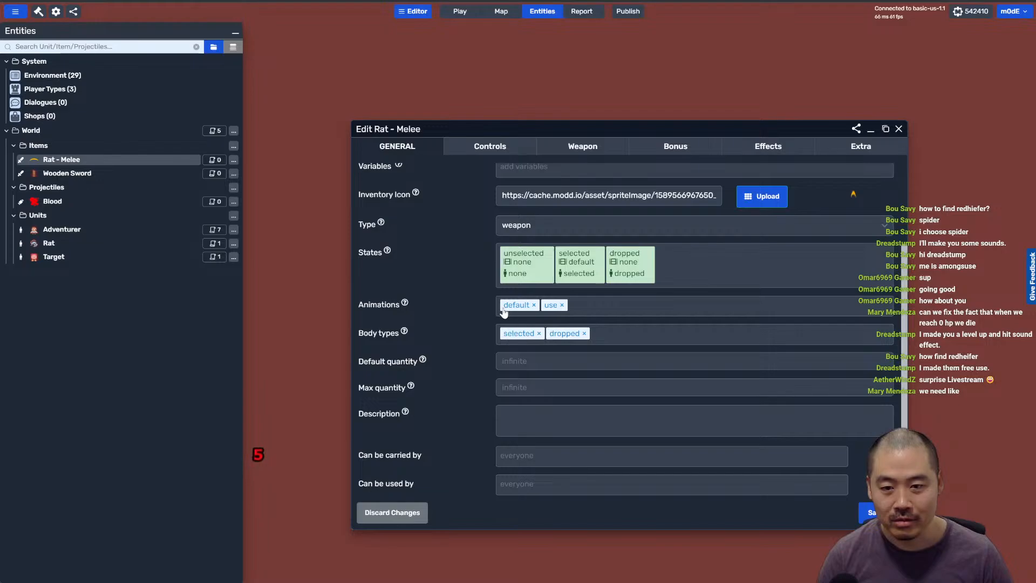
pyautogui.scroll(2, 533, 287)
pyautogui.click(511, 153)
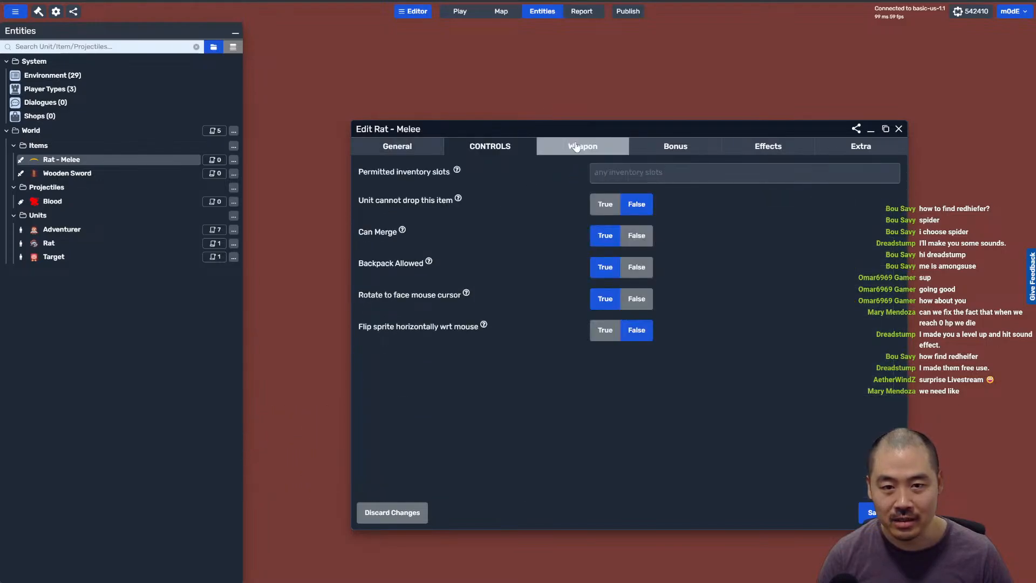
pyautogui.click(583, 146)
pyautogui.click(522, 404)
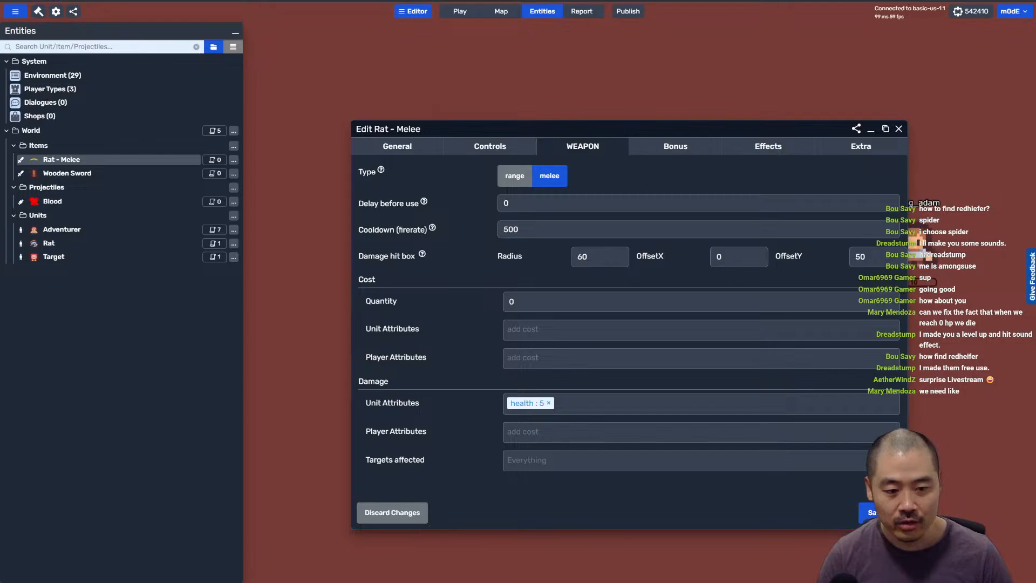
pyautogui.press('Escape')
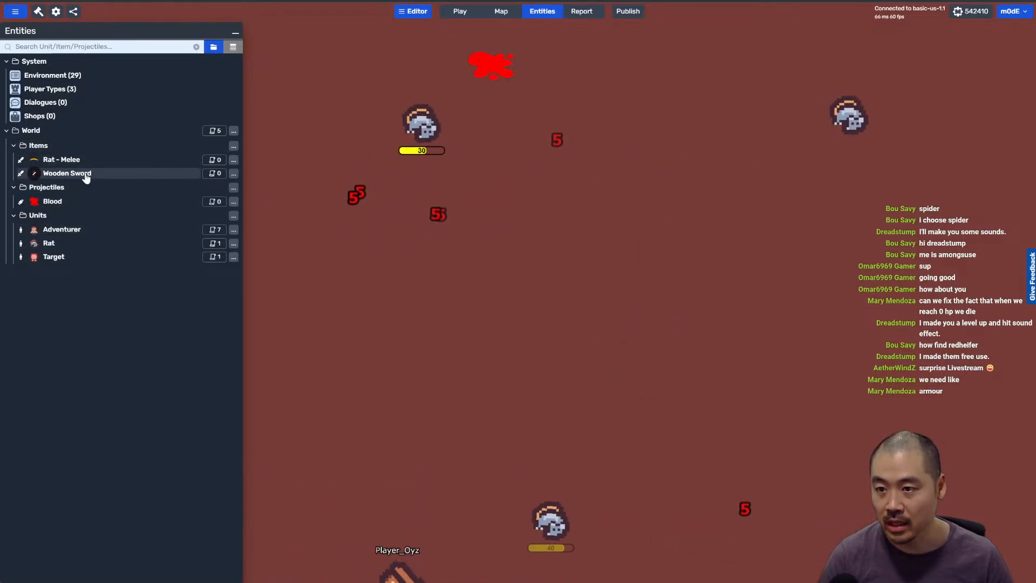
# Step: Add a play sound at position action to the then branch of the global inflict damage script, leaving sound and position unset
pyautogui.click(211, 130)
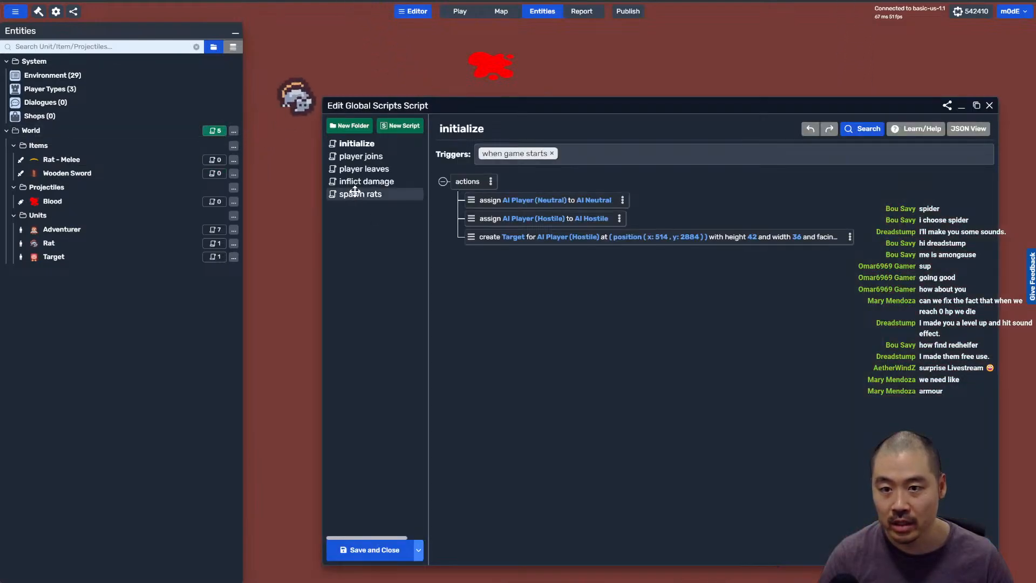
pyautogui.click(356, 182)
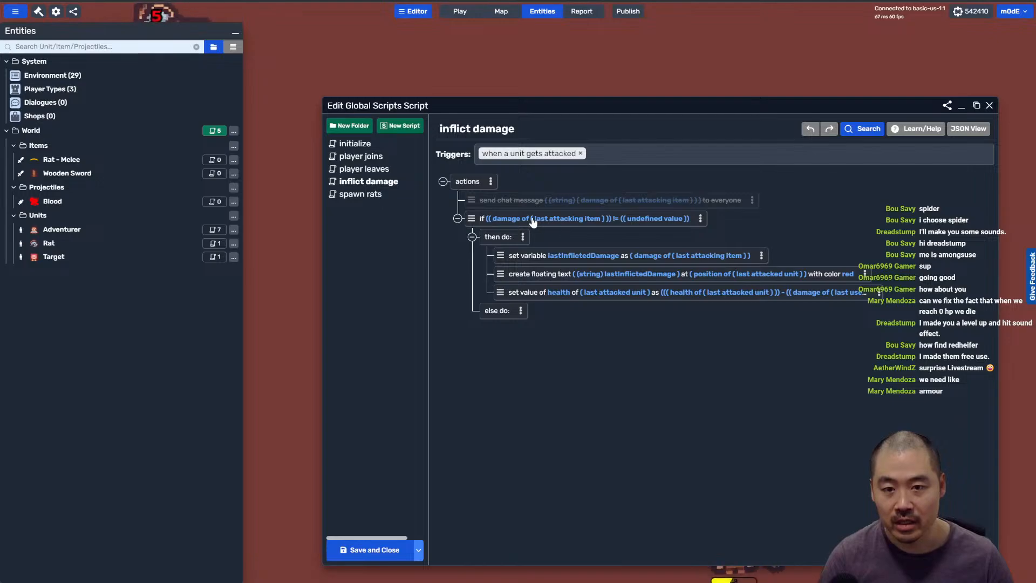
pyautogui.click(523, 237)
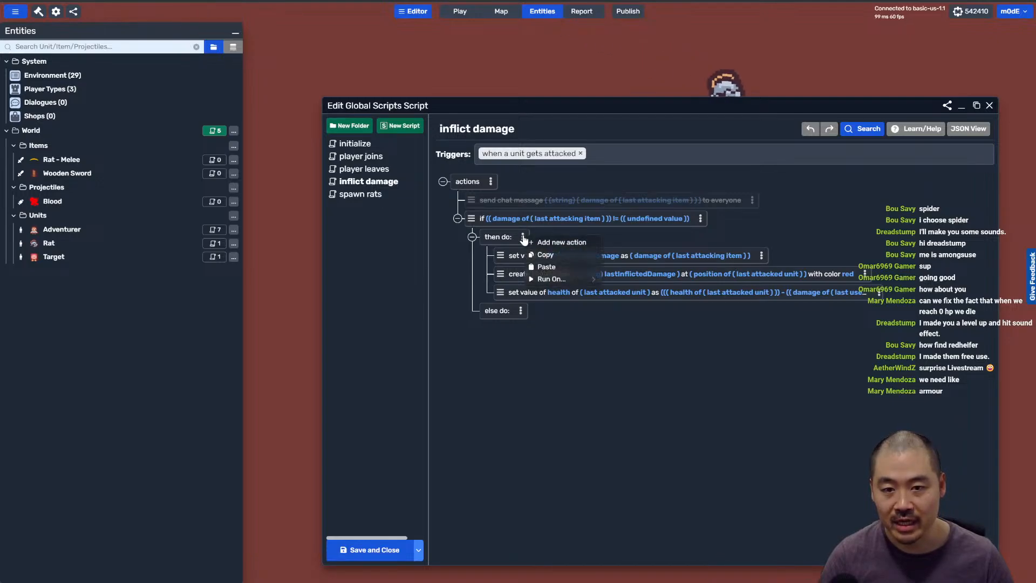
pyautogui.click(540, 244)
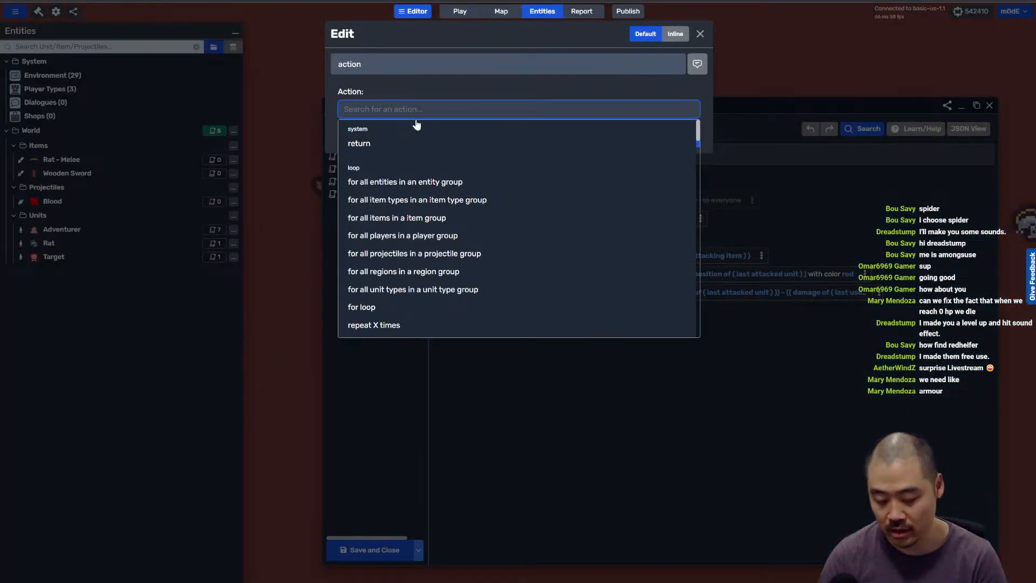
pyautogui.write('sound')
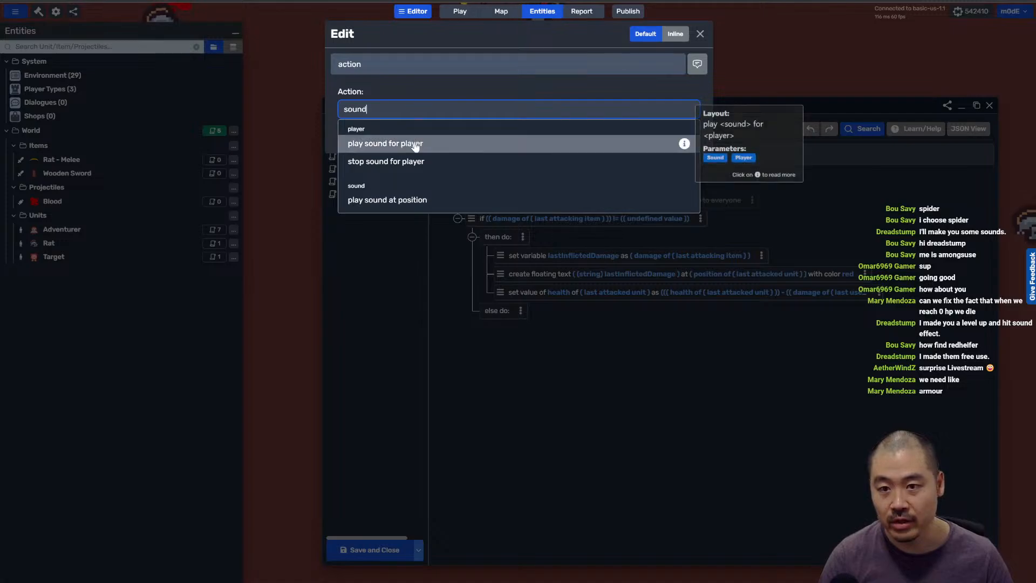
pyautogui.click(411, 200)
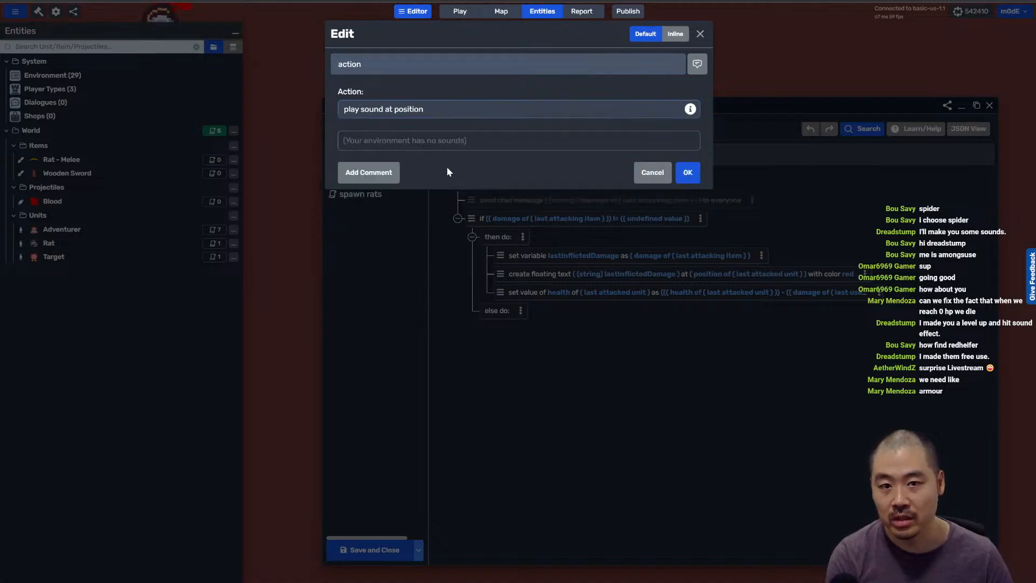
pyautogui.click(688, 172)
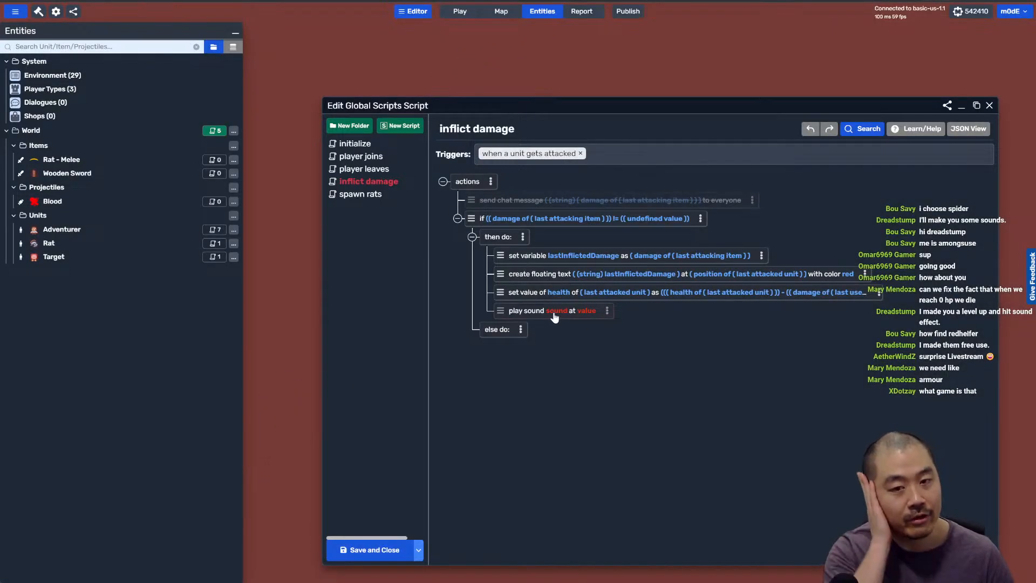
# Step: Add a new sound named "damage inflicted" to the Environment's sounds
pyautogui.click(137, 76)
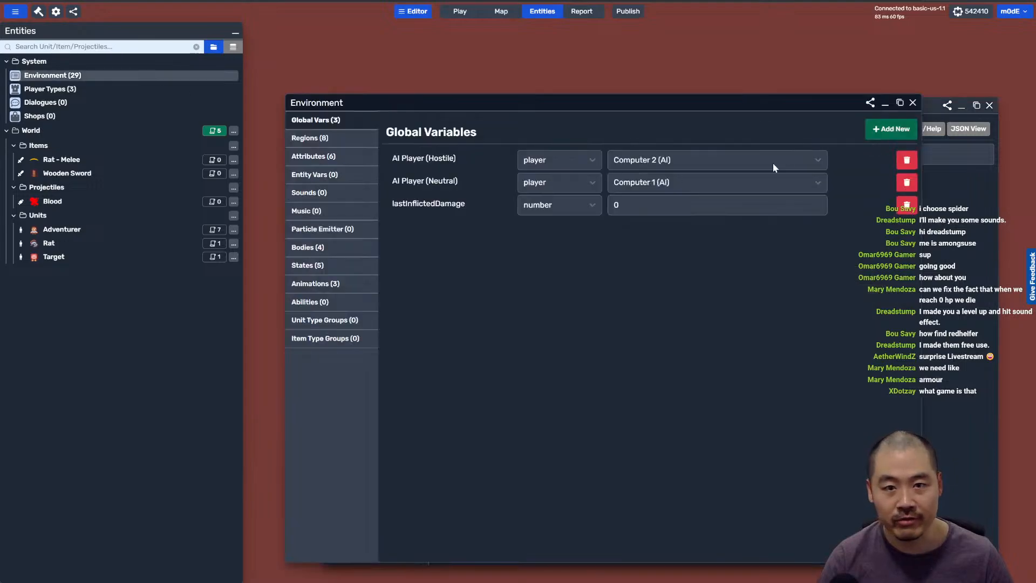
pyautogui.click(891, 130)
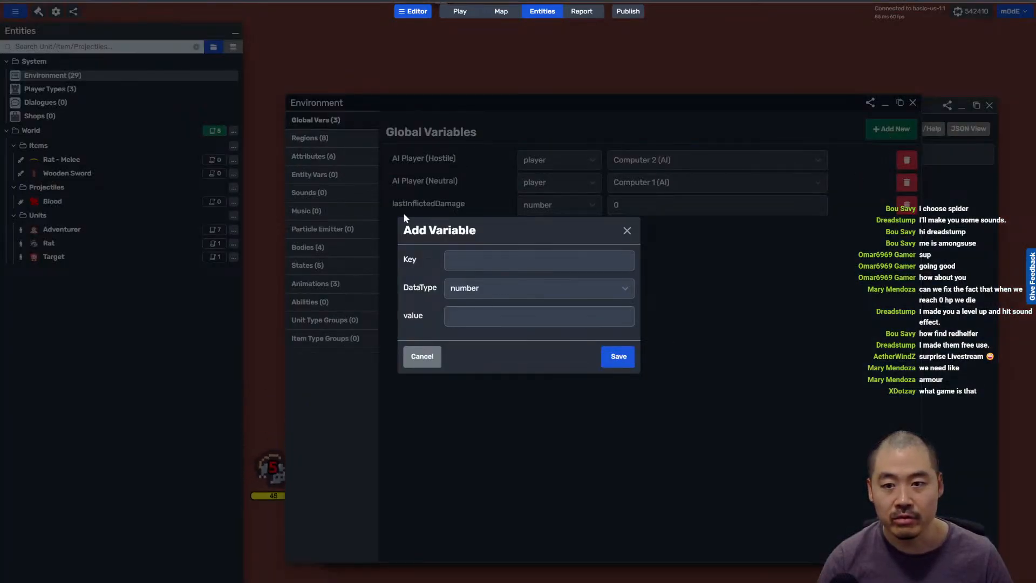
pyautogui.click(404, 217)
pyautogui.click(307, 193)
pyautogui.click(890, 128)
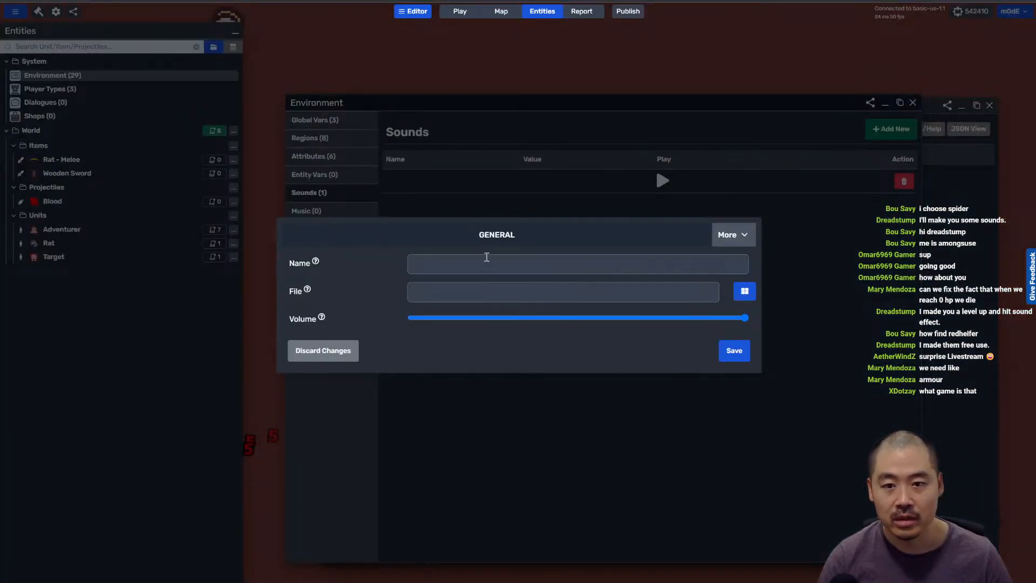
pyautogui.click(479, 264)
pyautogui.write('attac')
pyautogui.press('BackSpace')
pyautogui.press('BackSpace')
pyautogui.press('BackSpace')
pyautogui.press('BackSpace')
pyautogui.press('BackSpace')
pyautogui.write('d')
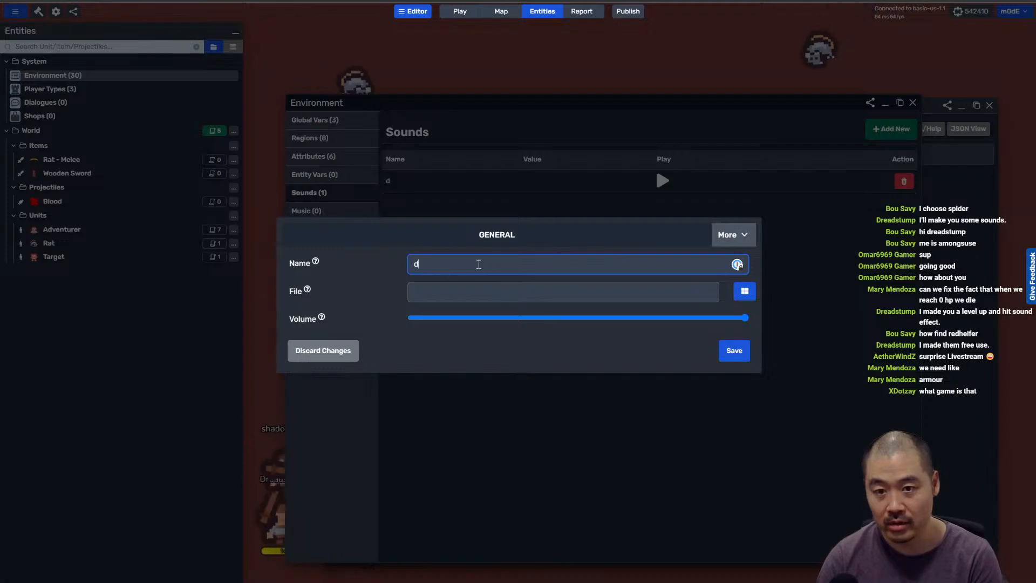
pyautogui.write('amage inflicted')
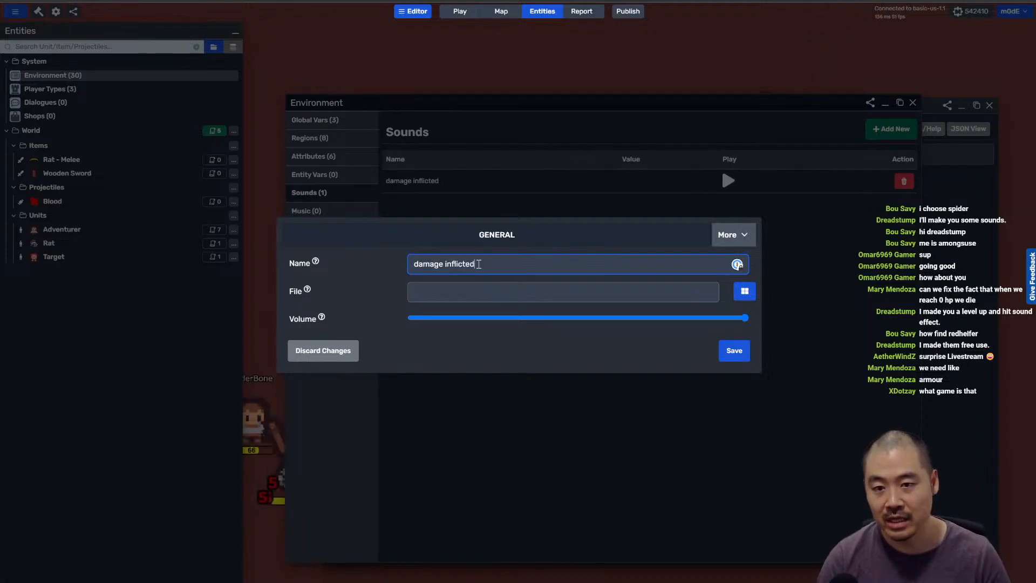
# Step: Upload the hit sound file for the damage inflicted sound, lower its volume to about three quarters, and save it
pyautogui.click(624, 294)
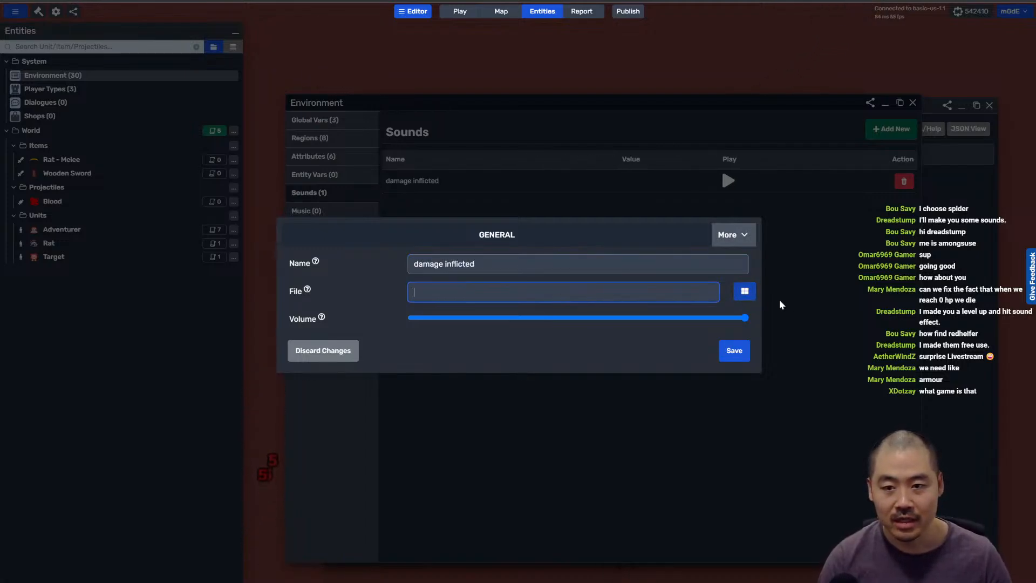
pyautogui.click(744, 292)
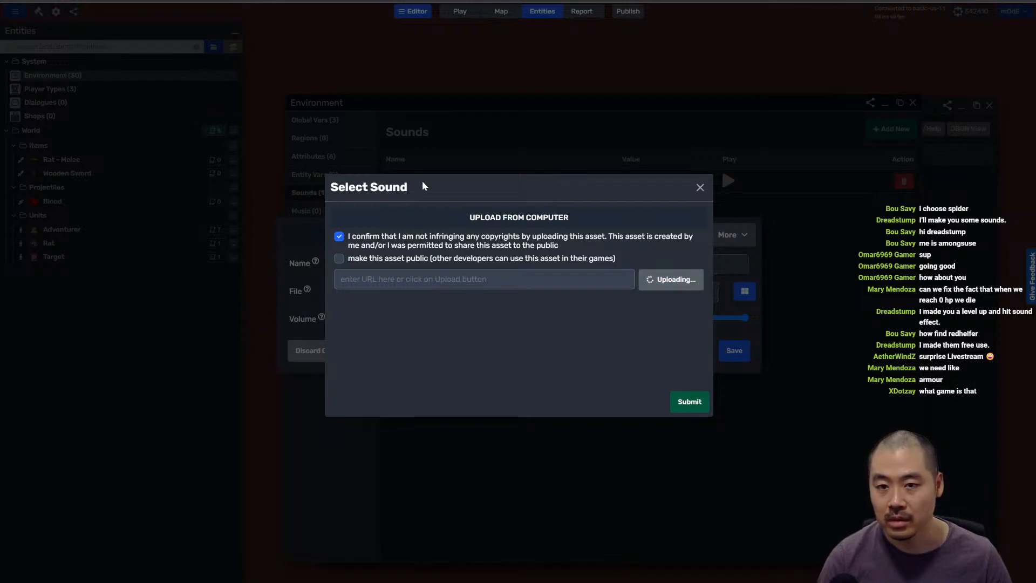
pyautogui.click(691, 402)
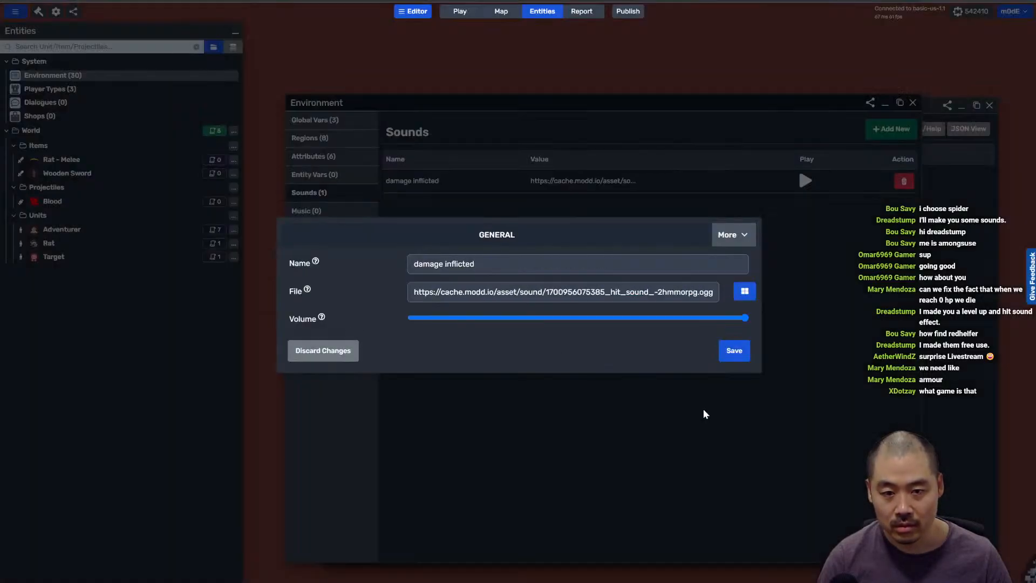
pyautogui.click(735, 350)
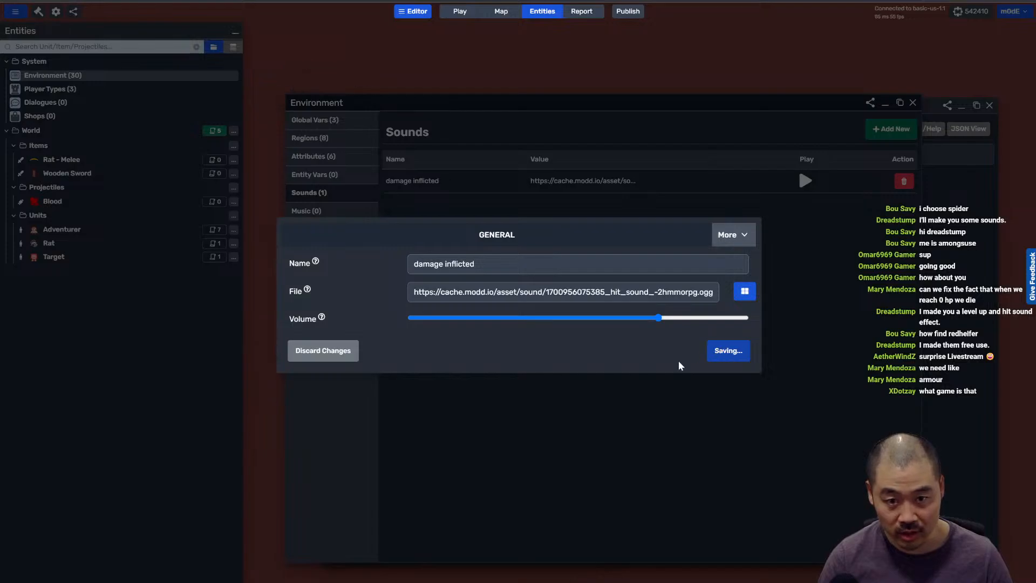
# Step: Add a second Environment sound named "level up sound", upload the level up sound file for it, and save it
pyautogui.click(893, 129)
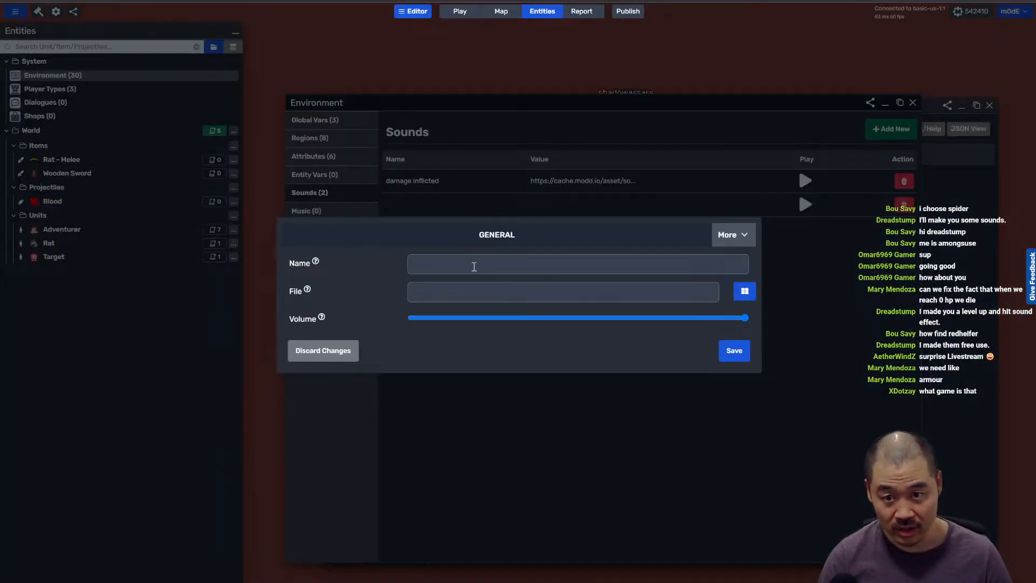
pyautogui.click(475, 266)
pyautogui.write('level up sou')
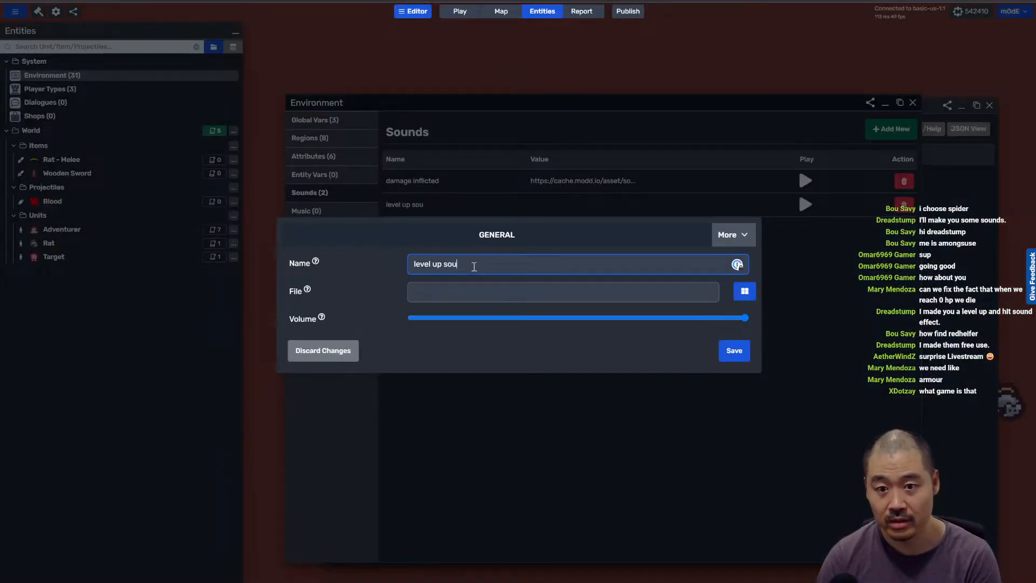
pyautogui.write('nd')
pyautogui.click(744, 291)
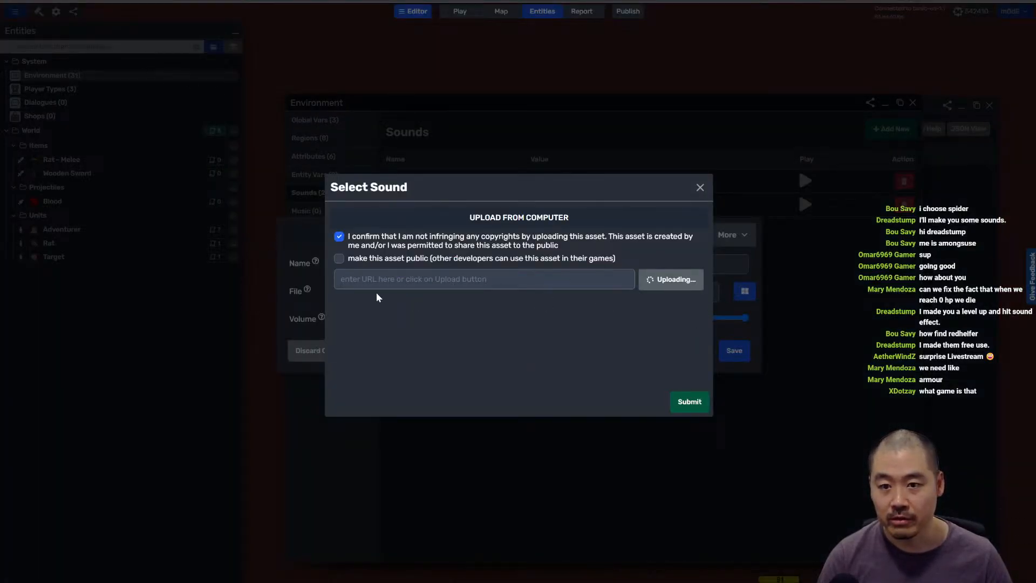
pyautogui.click(689, 402)
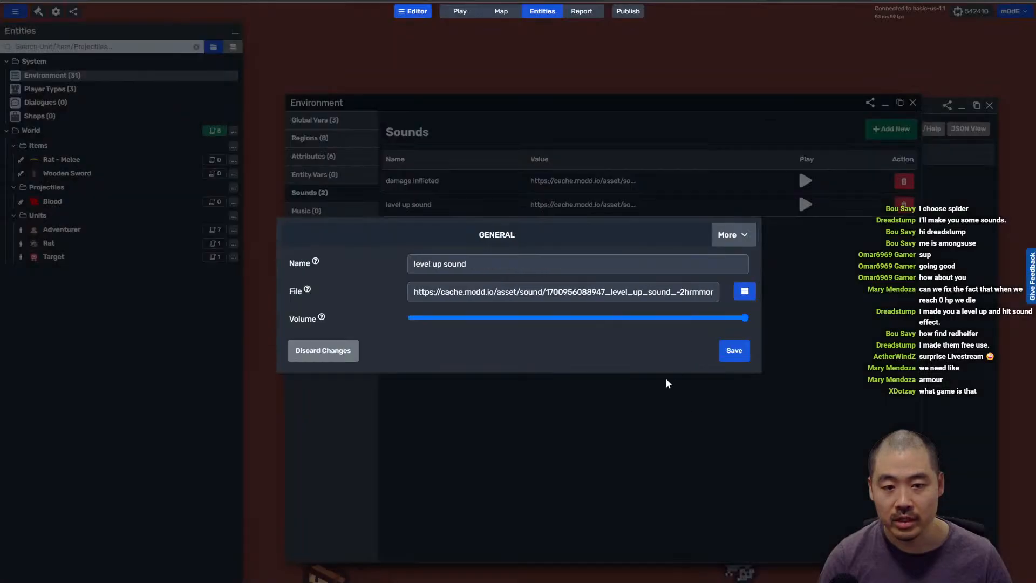
pyautogui.click(740, 353)
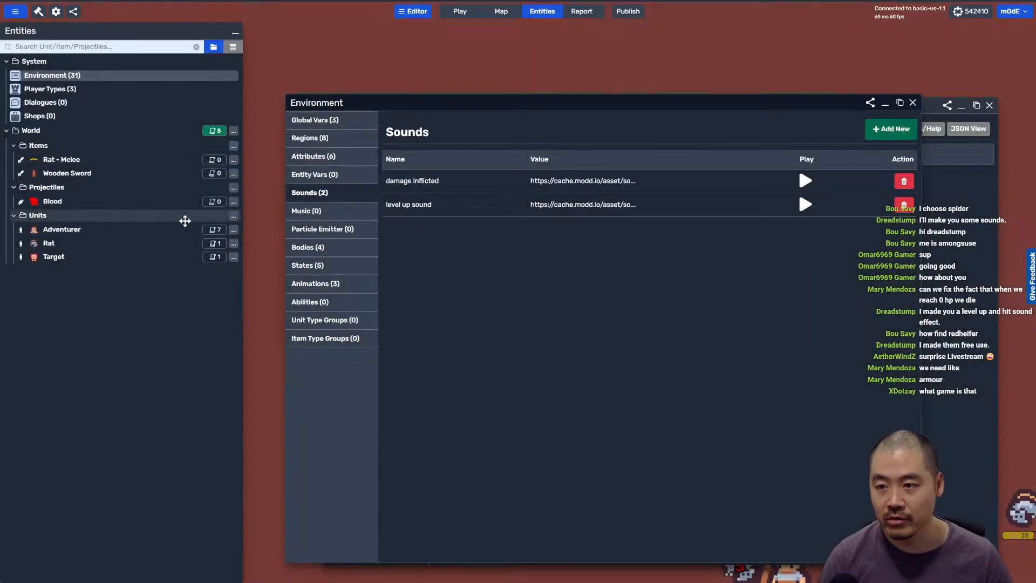
# Step: In the global inflict damage script, set the play sound action's sound to damage inflicted
pyautogui.click(214, 131)
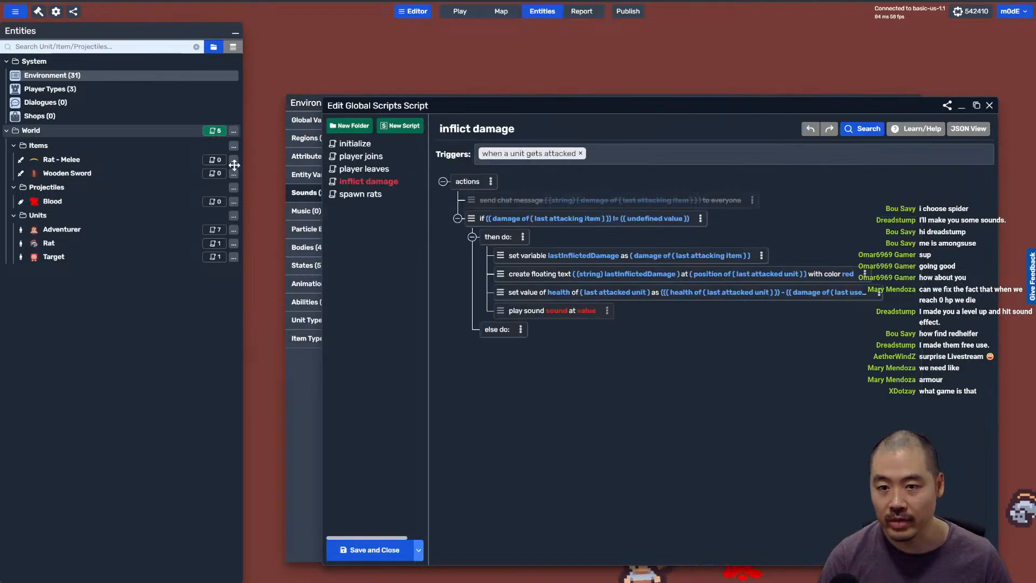
pyautogui.click(551, 313)
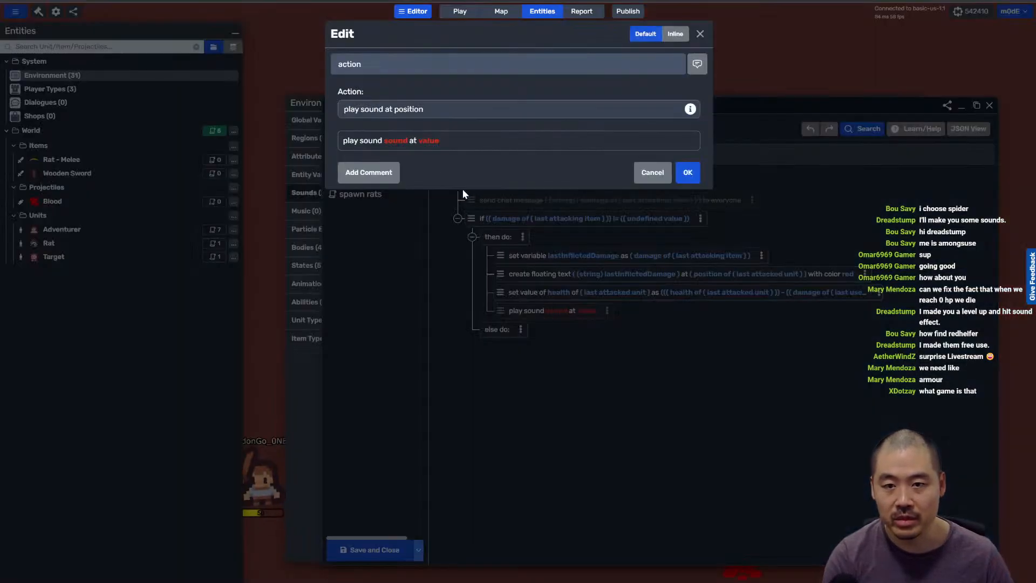
pyautogui.click(403, 141)
pyautogui.click(470, 112)
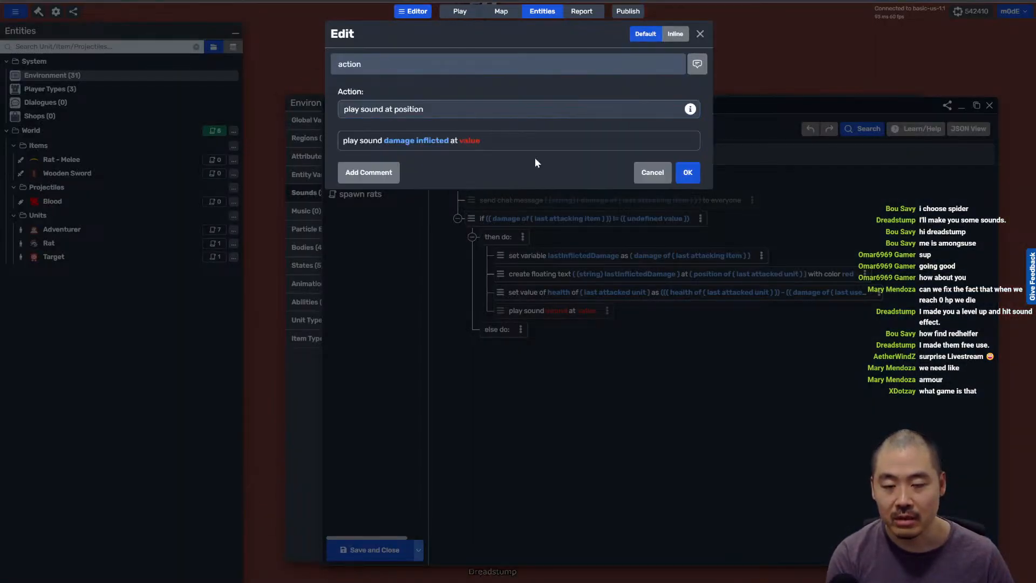
# Step: Set the damage sound's position to the entity position of the last attacking unit, and save the global scripts
pyautogui.click(468, 140)
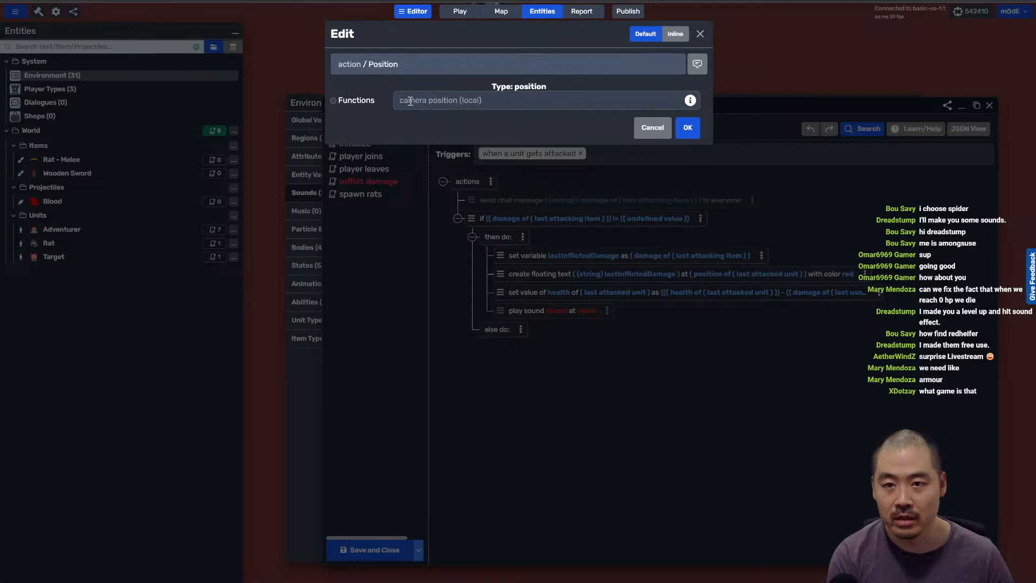
pyautogui.click(410, 101)
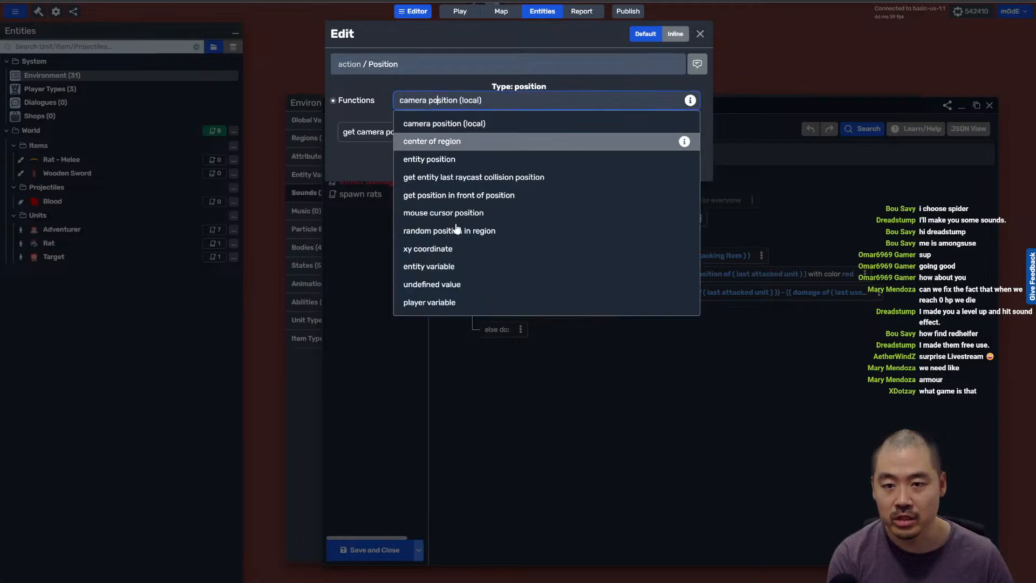
pyautogui.click(456, 160)
pyautogui.click(392, 133)
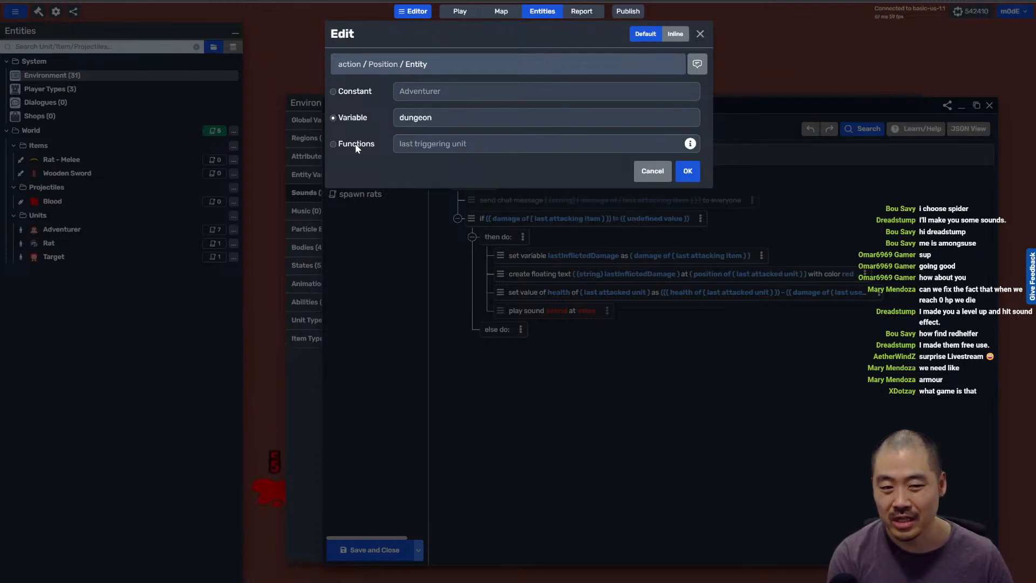
pyautogui.click(355, 143)
pyautogui.click(406, 143)
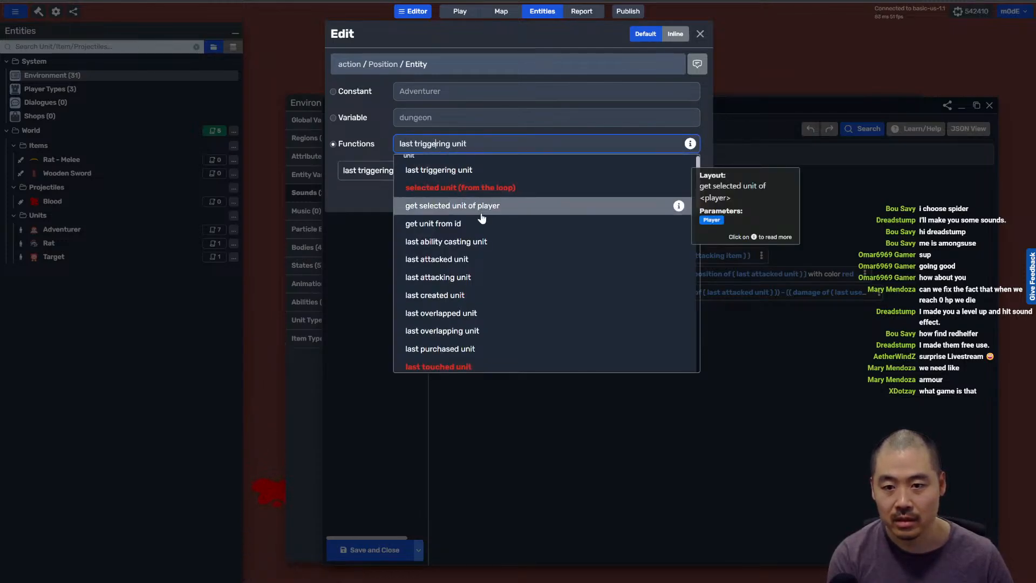
pyautogui.scroll(-5, 516, 331)
pyautogui.scroll(3, 490, 280)
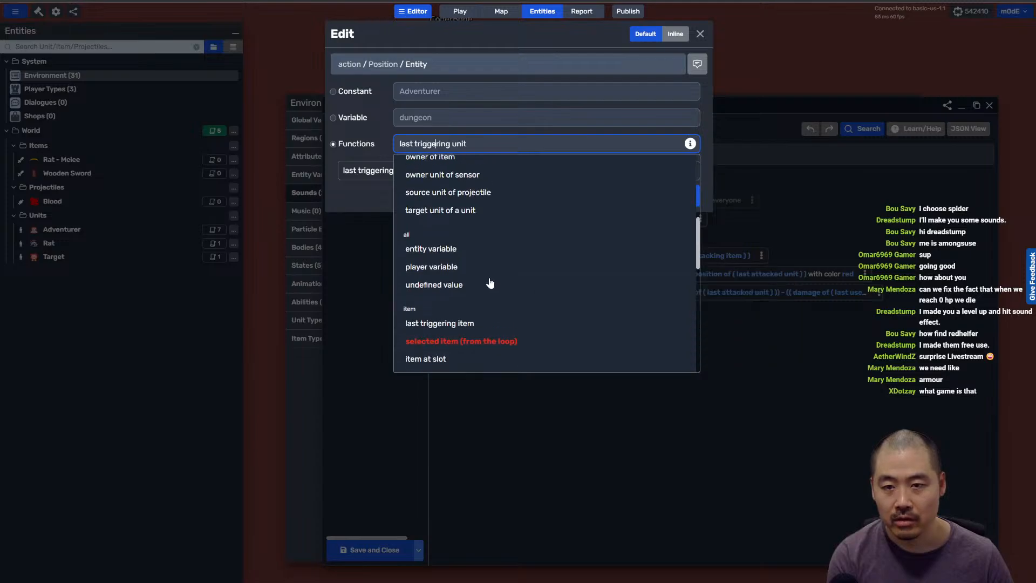
pyautogui.scroll(3, 490, 284)
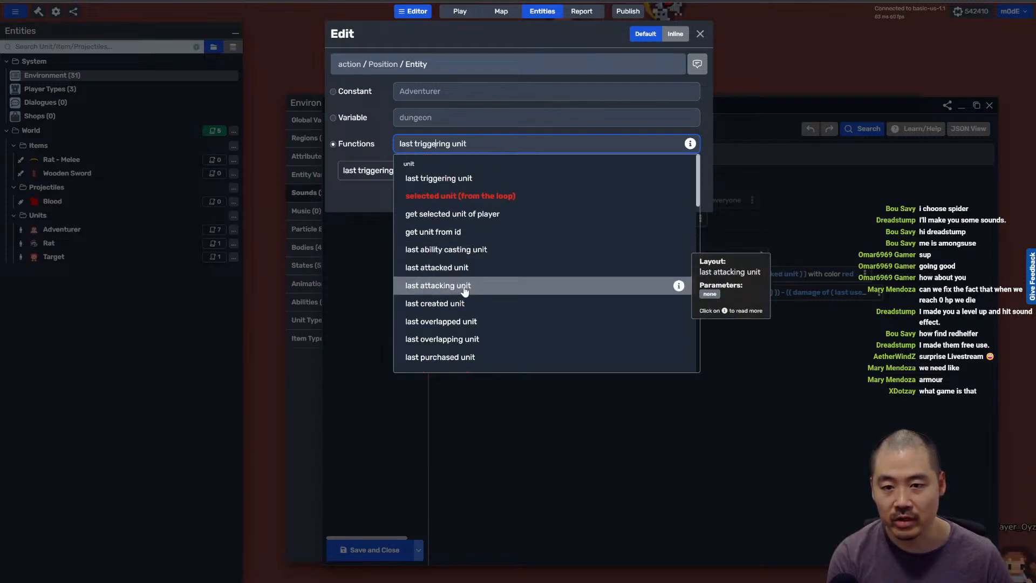
pyautogui.click(492, 286)
pyautogui.press('Return')
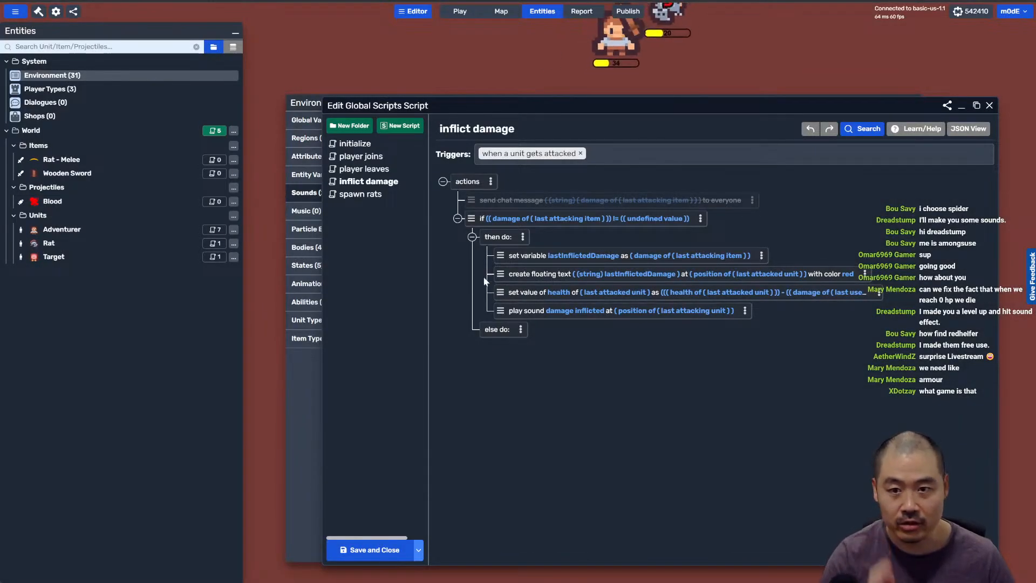
pyautogui.rightClick(526, 311)
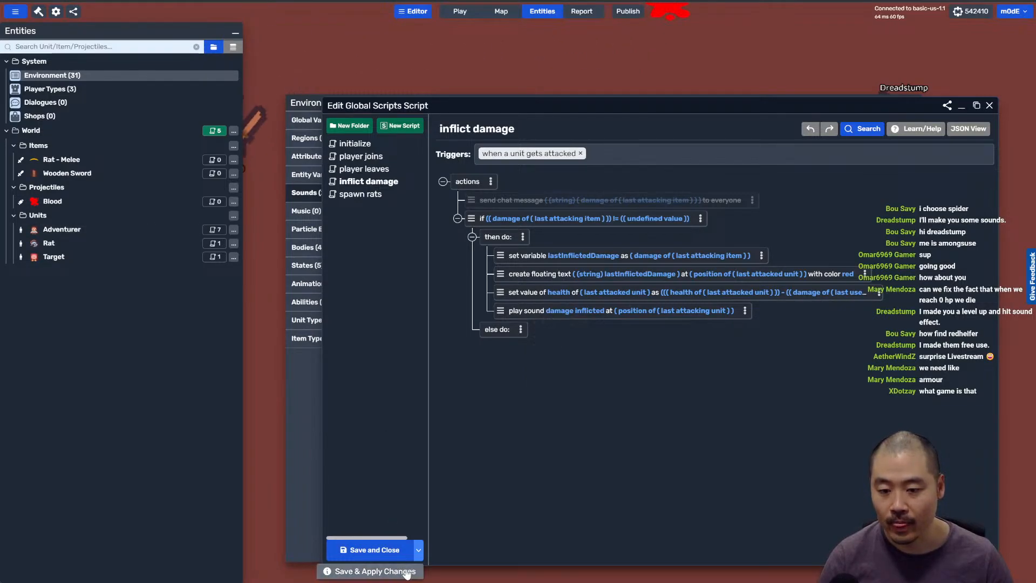
pyautogui.click(373, 550)
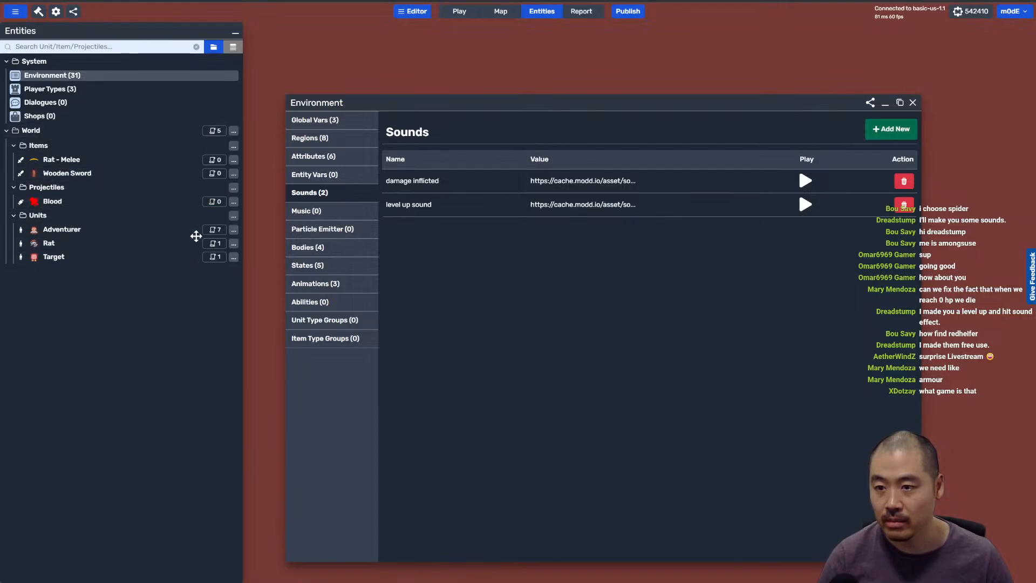
# Step: Add a play sound at position action to the then branch of the Adventurer's Level Up script
pyautogui.click(215, 230)
pyautogui.click(359, 194)
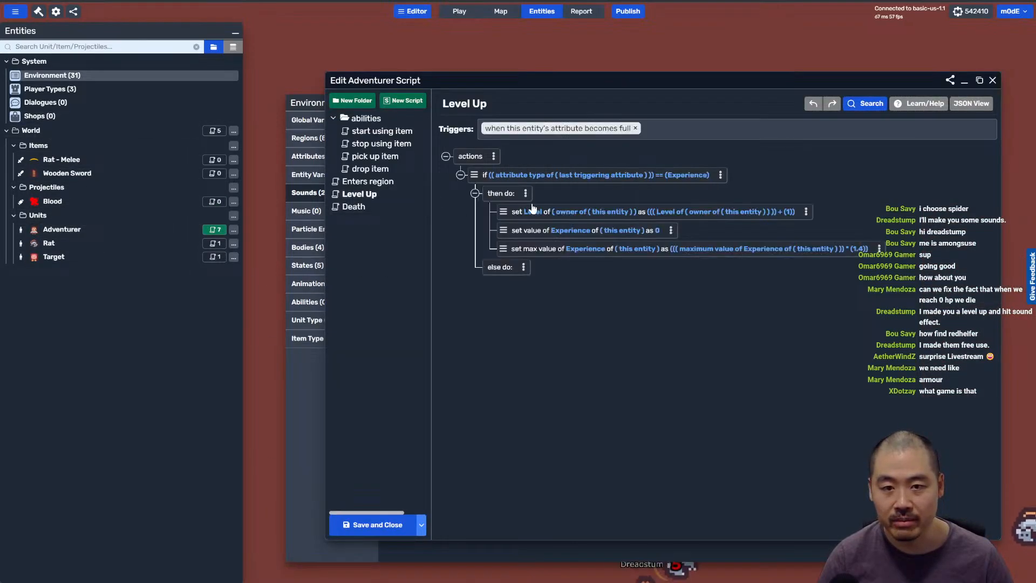
pyautogui.rightClick(542, 253)
pyautogui.click(569, 257)
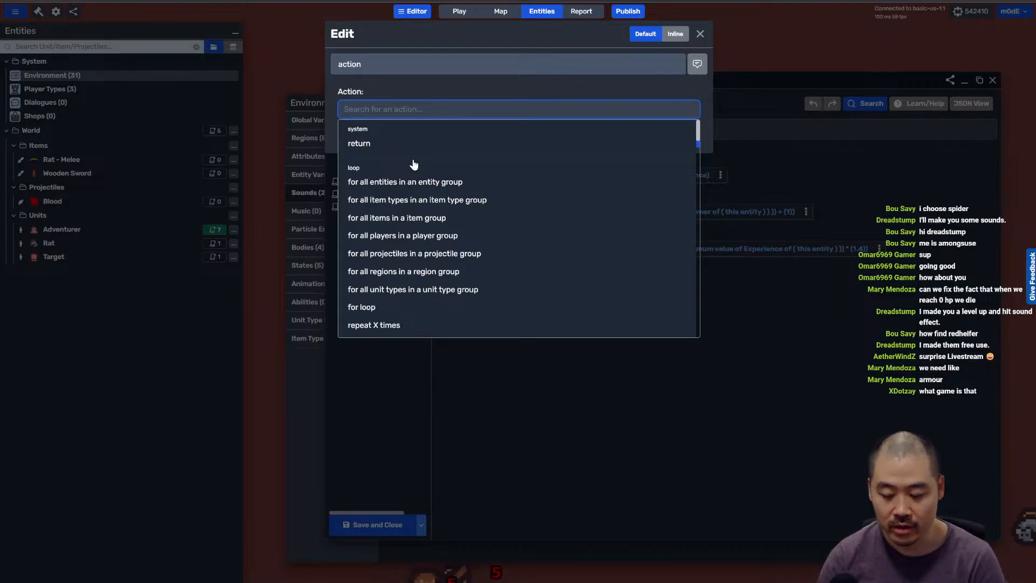
pyautogui.write('sounmd')
pyautogui.hotkey('ctrl', 'BackSpace')
pyautogui.write('spi')
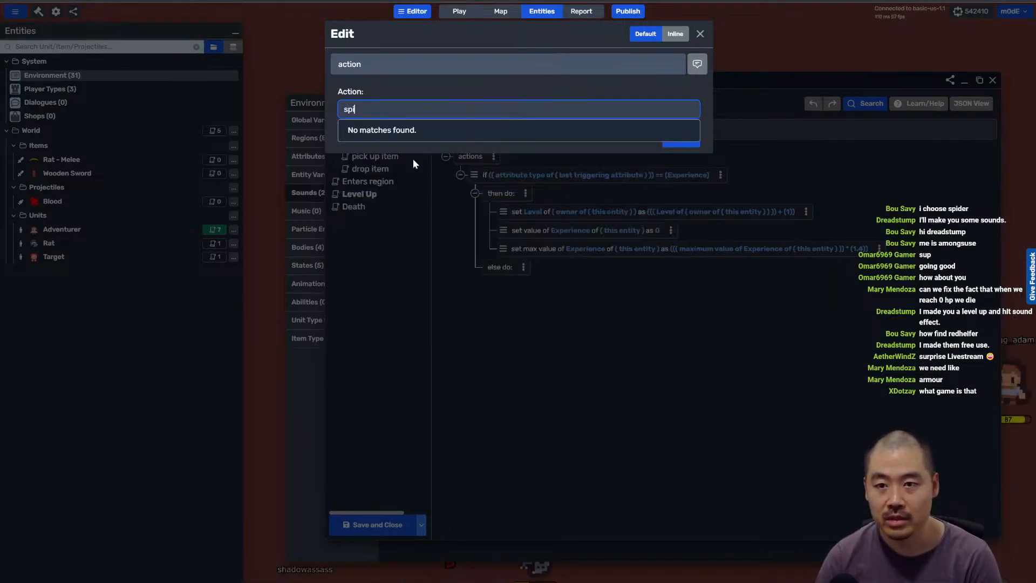
pyautogui.hotkey('ctrl', 'BackSpace')
pyautogui.write('sound')
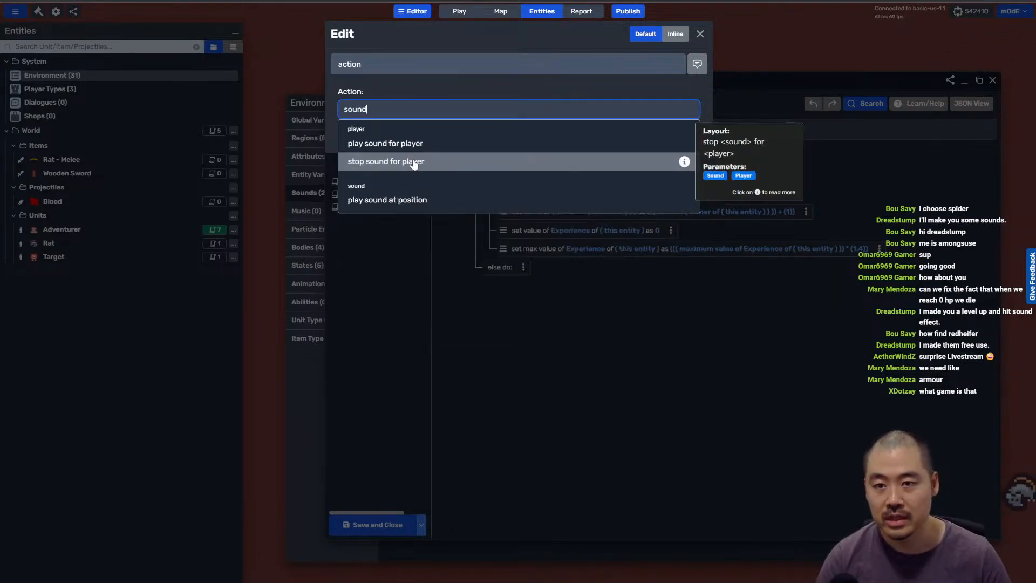
pyautogui.click(394, 199)
# Step: Set the sound of the new Level Up play sound action to level up sound
pyautogui.click(385, 156)
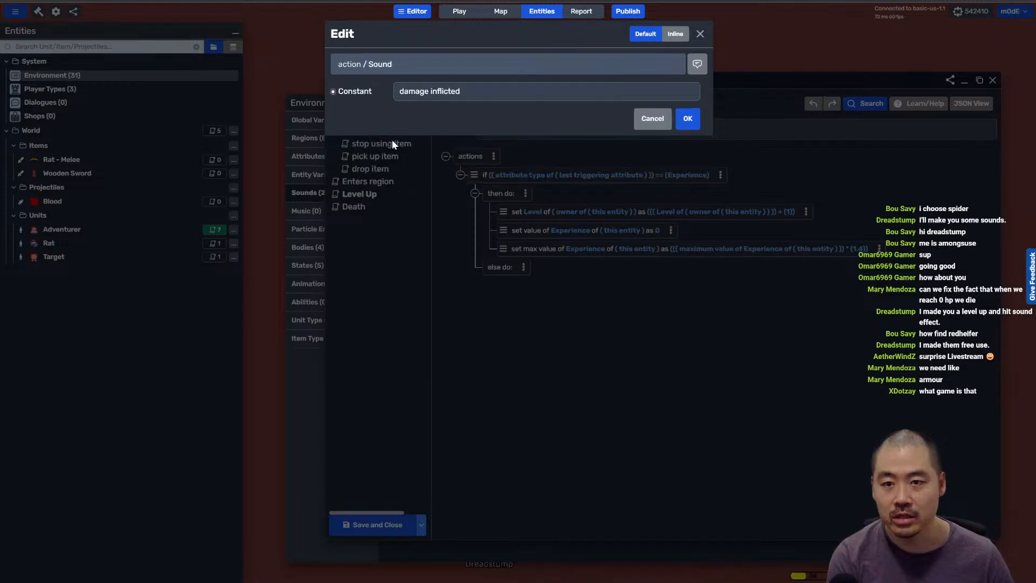
pyautogui.click(426, 91)
pyautogui.click(429, 126)
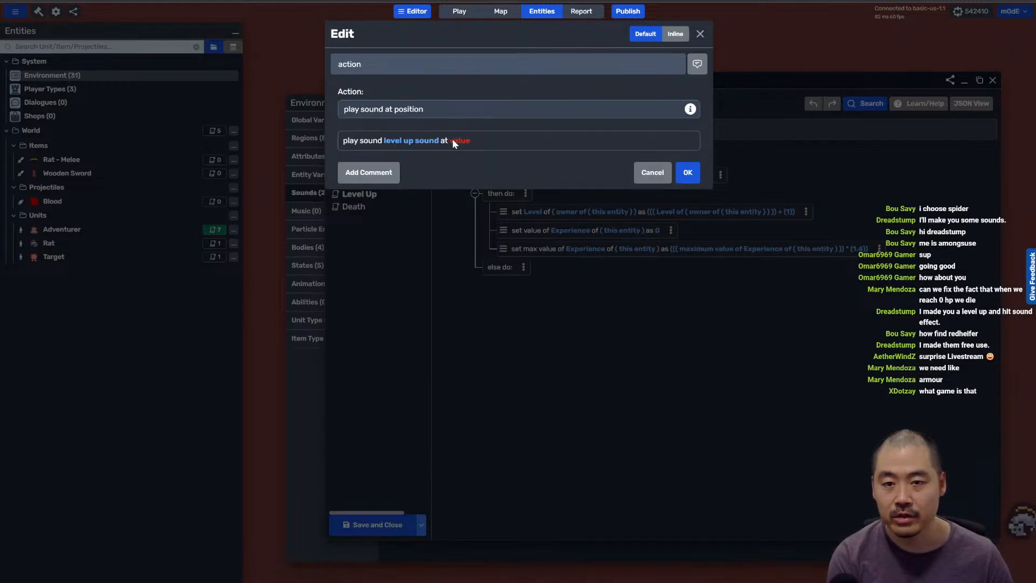
pyautogui.click(452, 139)
pyautogui.click(356, 100)
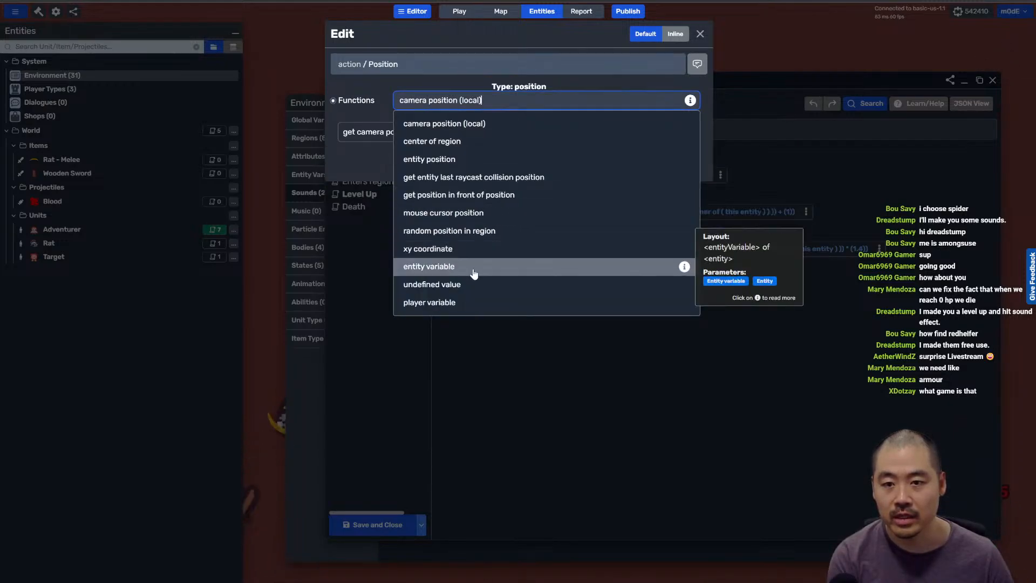
pyautogui.click(431, 268)
pyautogui.click(431, 100)
pyautogui.click(643, 145)
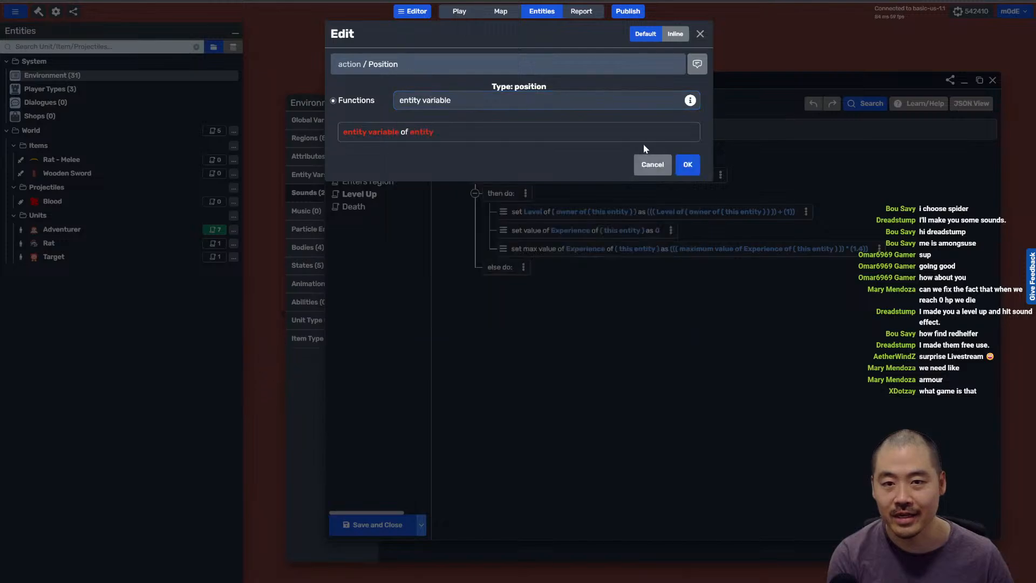
pyautogui.click(640, 165)
# Step: Set the level up sound's position to the entity position of this entity, and save the Adventurer scripts
pyautogui.click(452, 140)
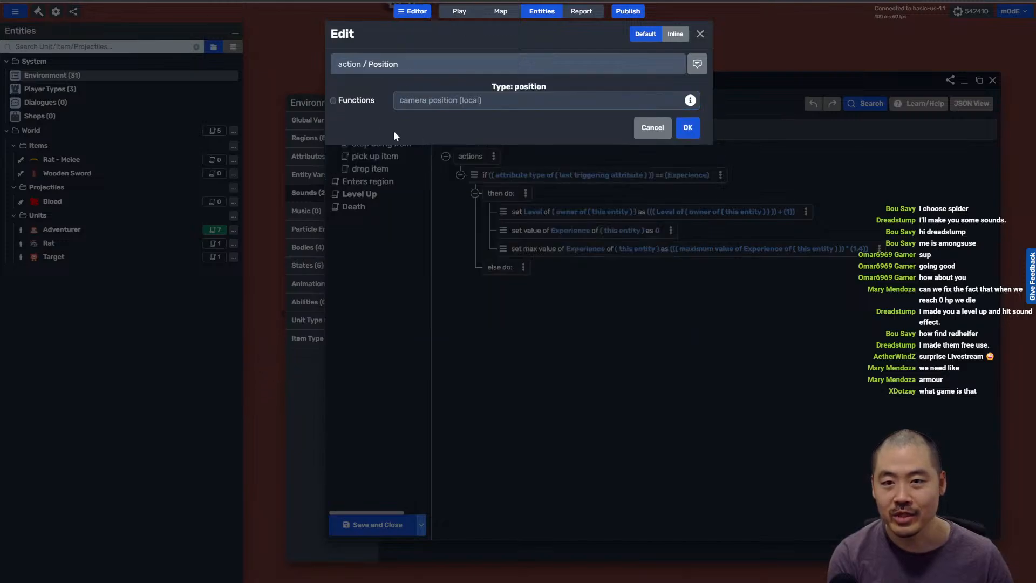
pyautogui.click(424, 100)
pyautogui.click(424, 100)
pyautogui.click(431, 157)
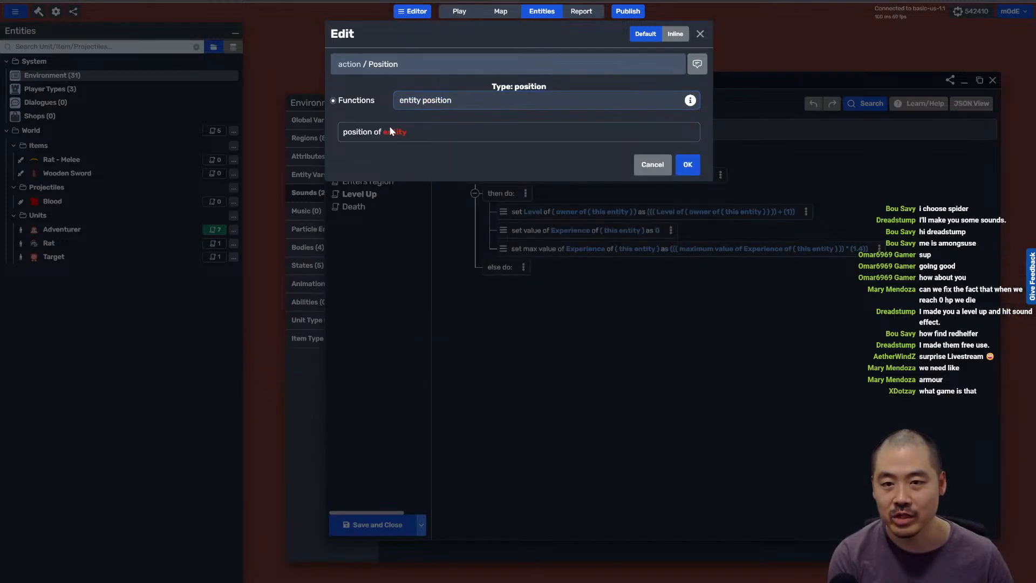
pyautogui.click(395, 132)
pyautogui.click(350, 145)
pyautogui.scroll(-5, 540, 270)
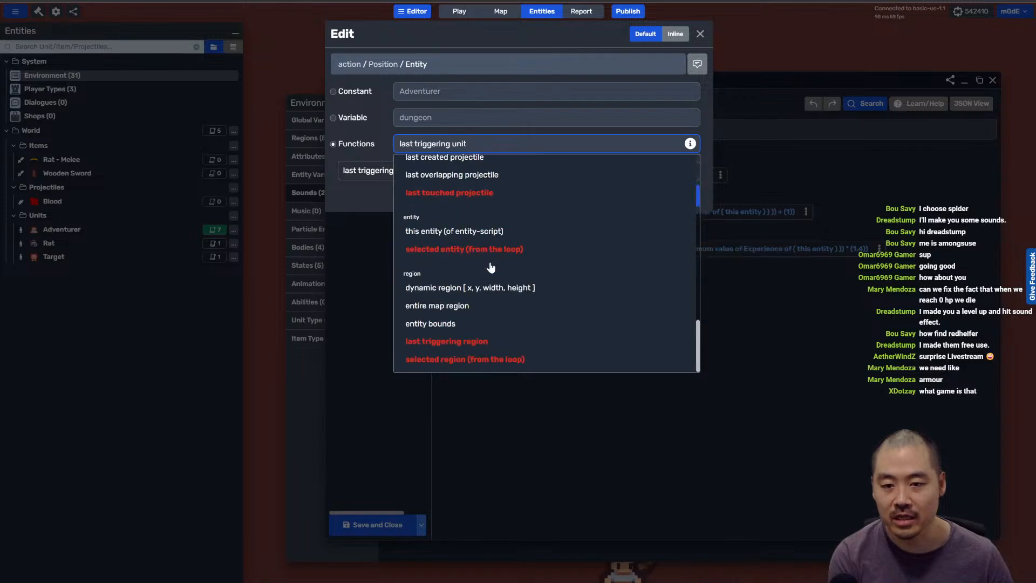
pyautogui.click(450, 231)
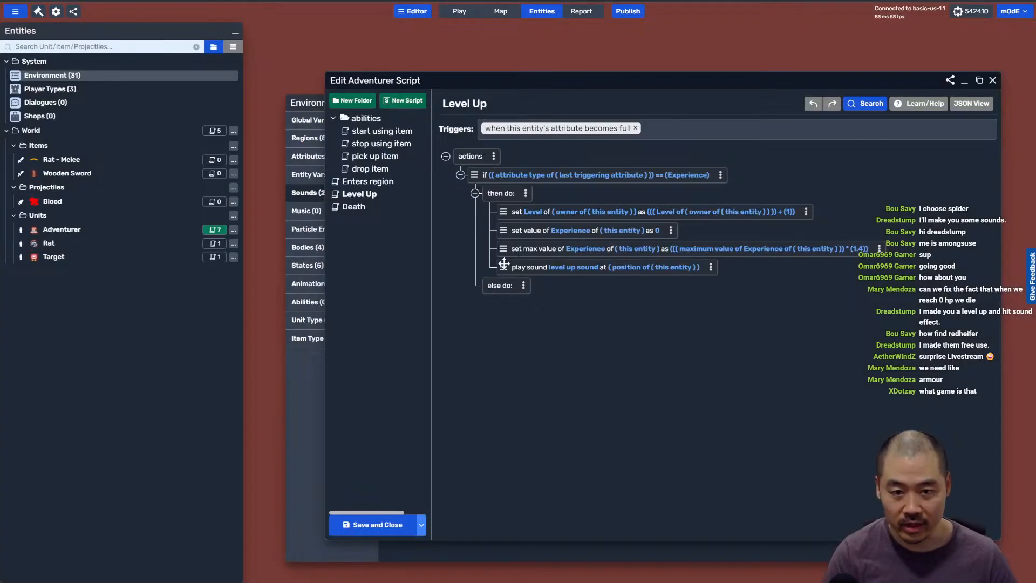
pyautogui.click(410, 546)
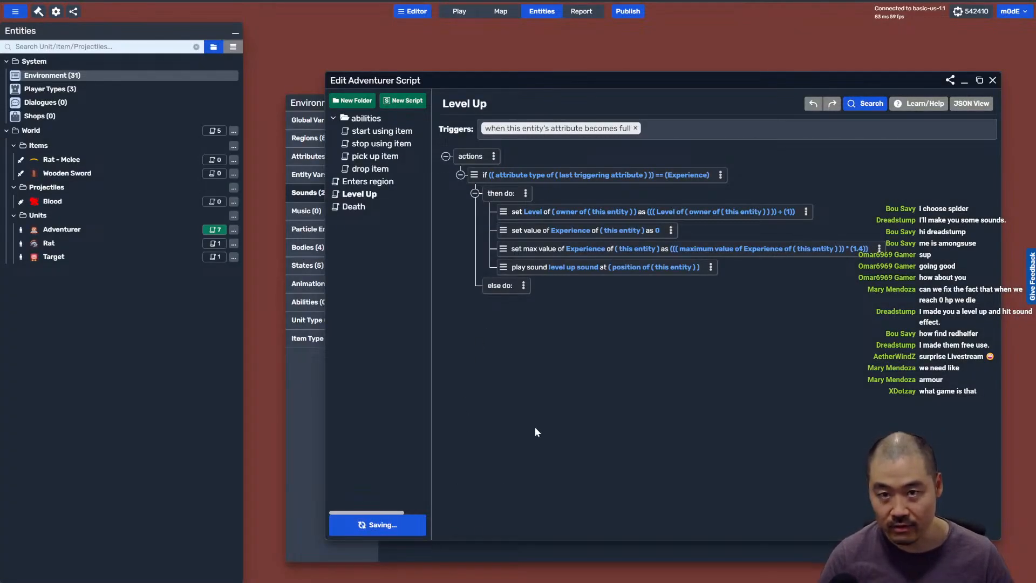
# Step: Playtest the sounds by attacking the target on the training ground until the Adventurer levels up
pyautogui.press('a')
pyautogui.press('w')
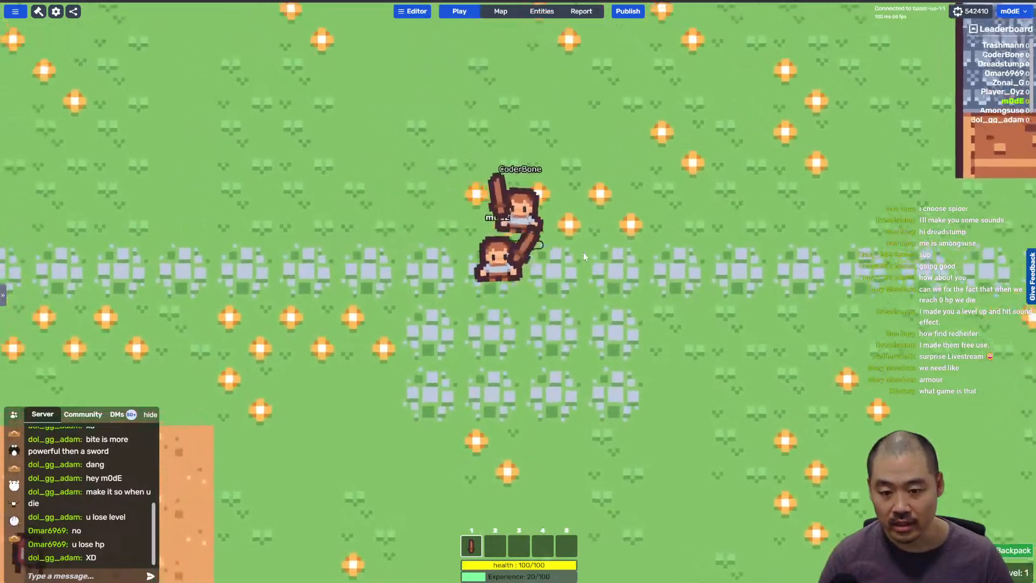
pyautogui.press('s')
pyautogui.click(451, 373)
pyautogui.press('a')
pyautogui.press('s')
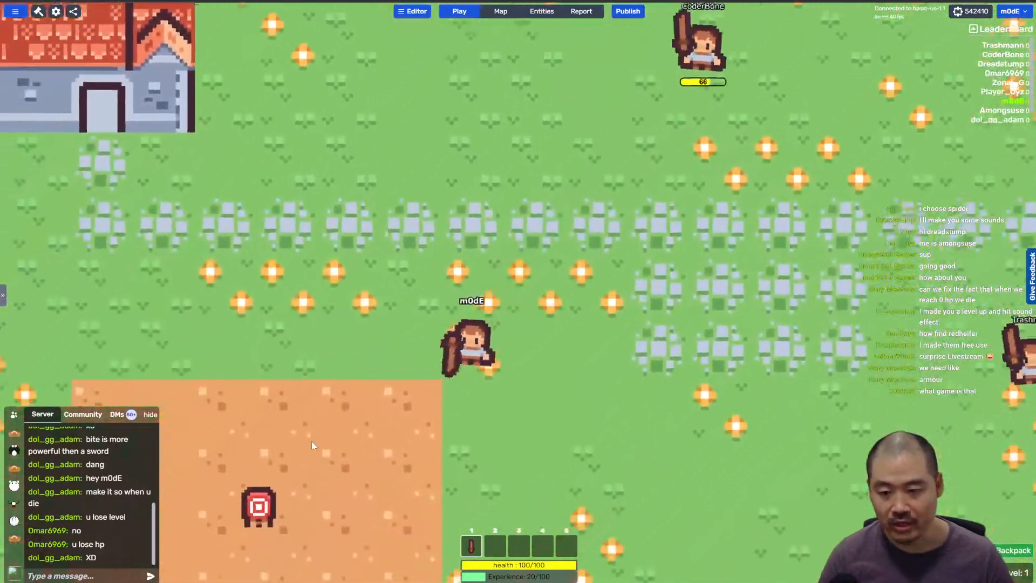
pyautogui.click(337, 374)
pyautogui.click(341, 374)
pyautogui.press('w')
pyautogui.click(349, 407)
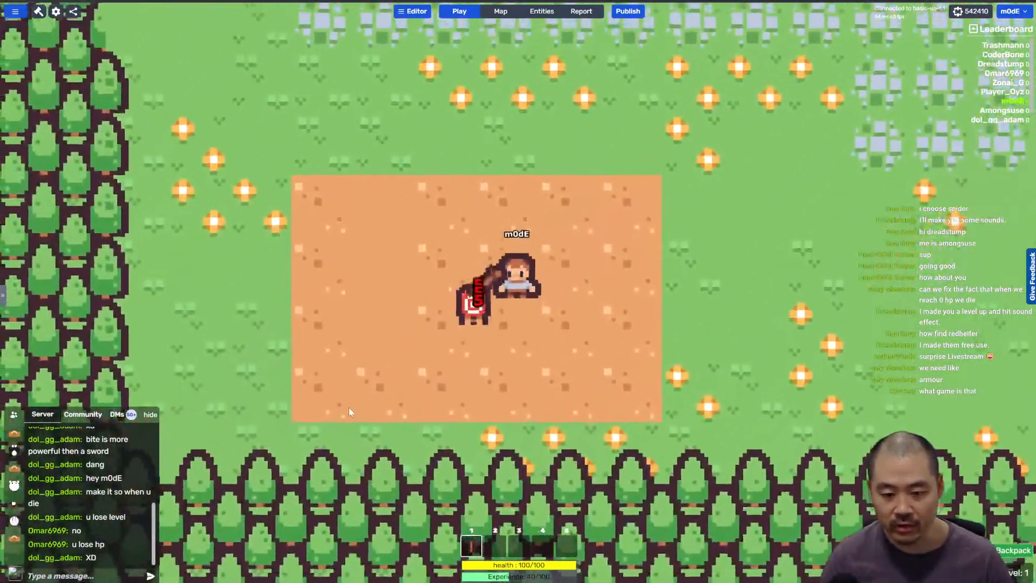
pyautogui.click(356, 412)
pyautogui.click(360, 414)
pyautogui.click(360, 415)
pyautogui.click(361, 419)
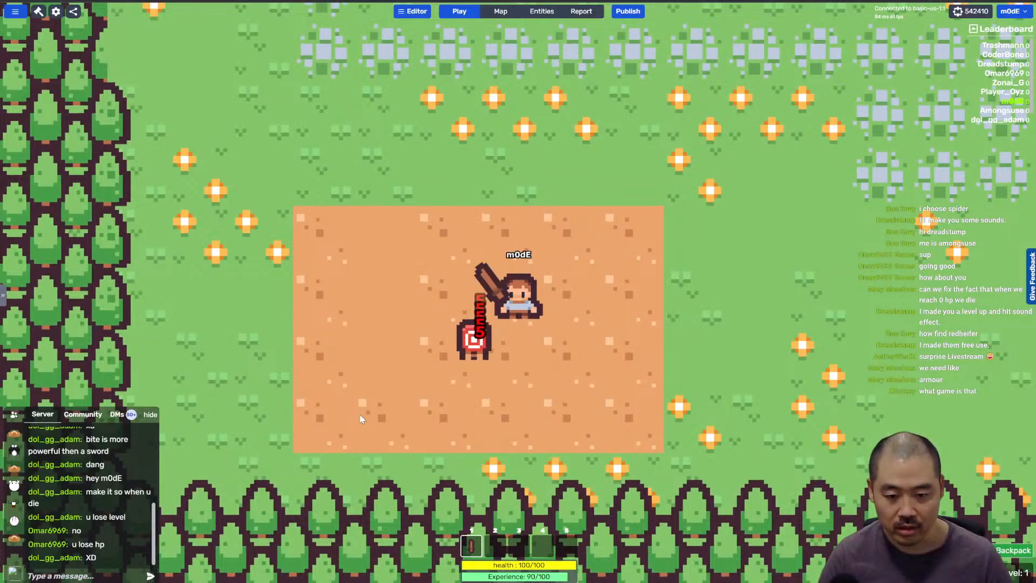
pyautogui.click(360, 419)
pyautogui.click(360, 418)
pyautogui.press('w')
pyautogui.press('d')
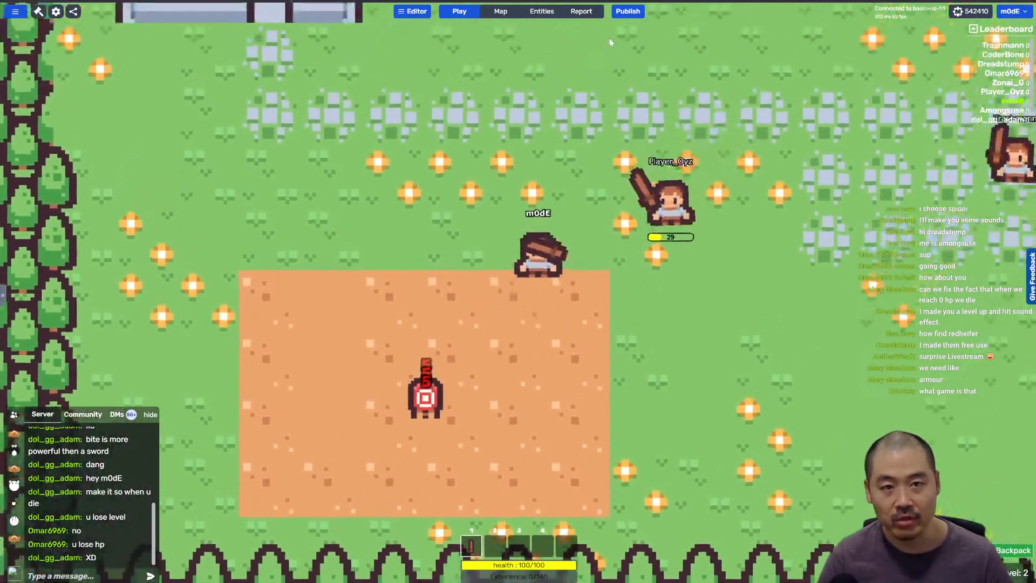
# Step: Publish the game and reload its page
pyautogui.click(628, 11)
pyautogui.click(650, 390)
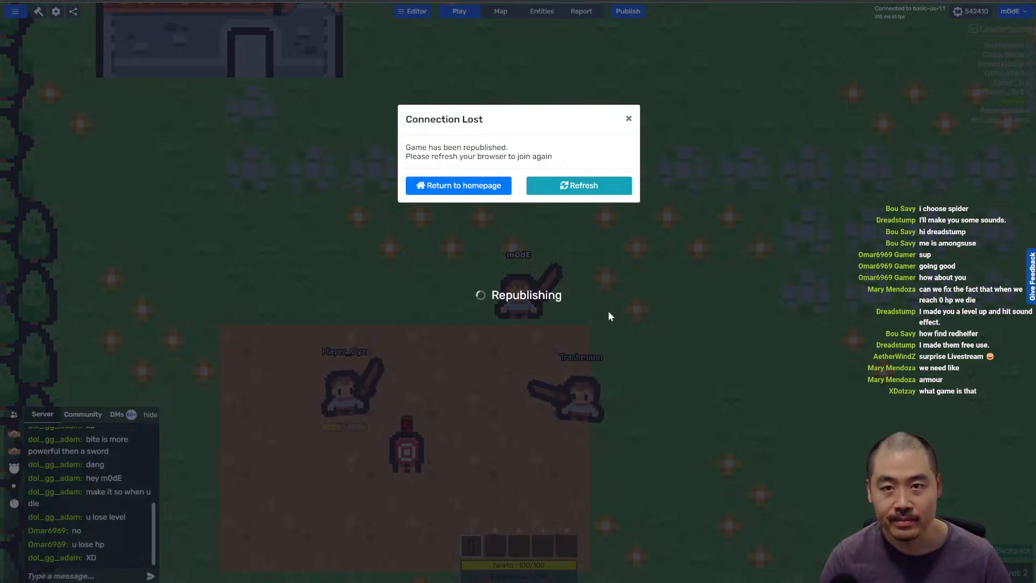
pyautogui.press('F5')
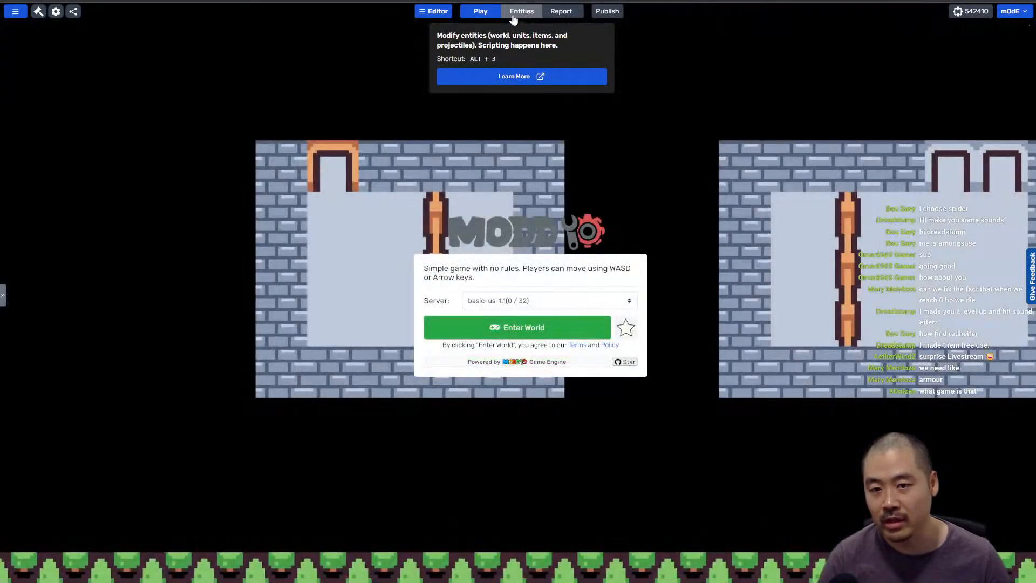
# Step: Open the inflict damage script in the World's global scripts
pyautogui.click(513, 16)
pyautogui.click(214, 130)
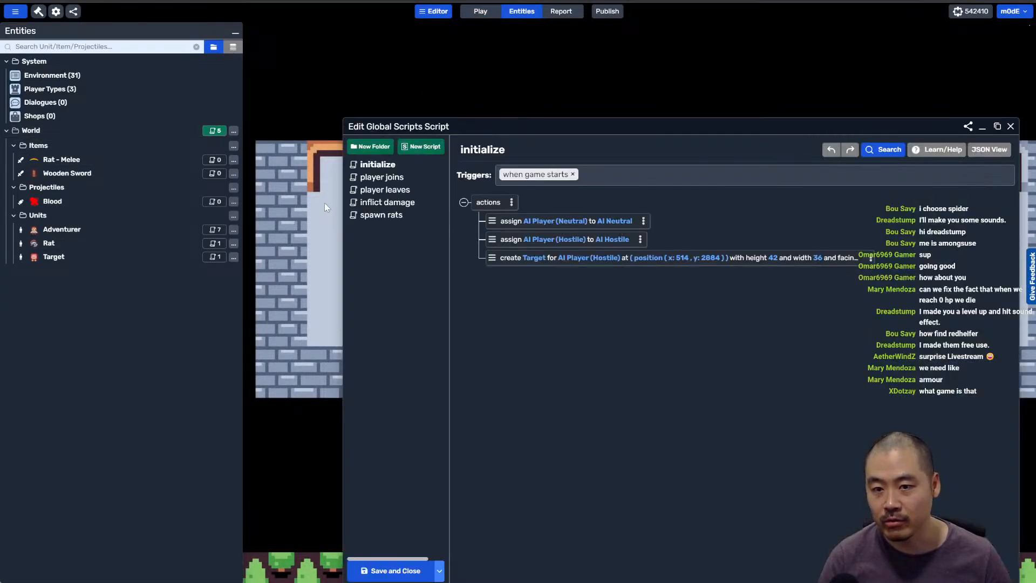
pyautogui.click(396, 214)
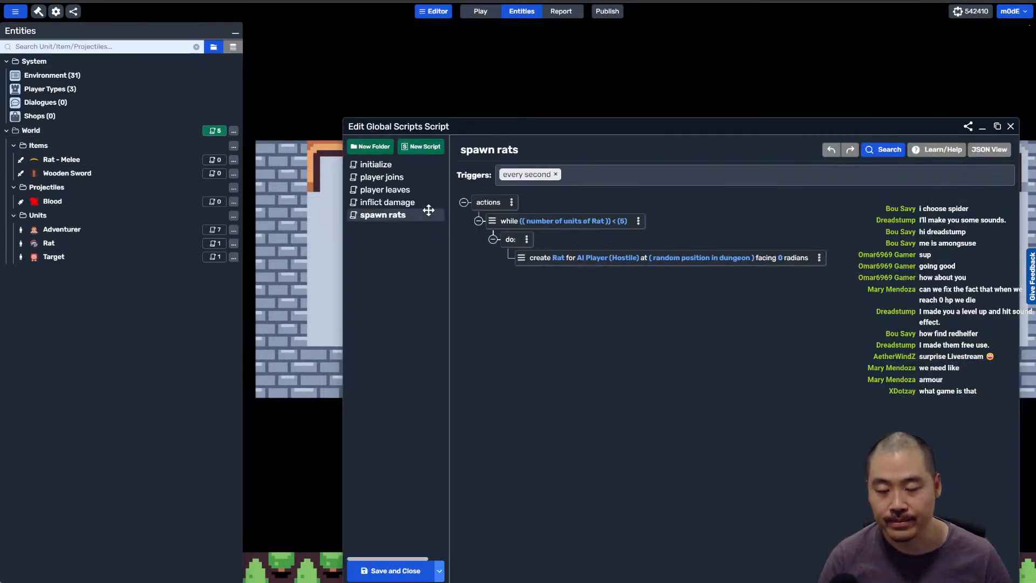
pyautogui.click(397, 203)
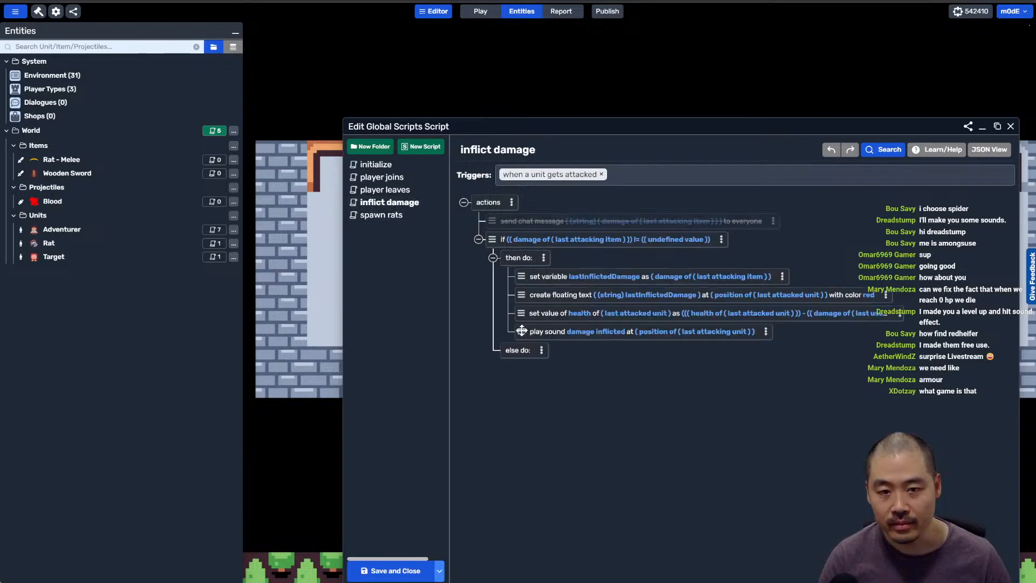
pyautogui.rightClick(548, 278)
pyautogui.moveTo(600, 322)
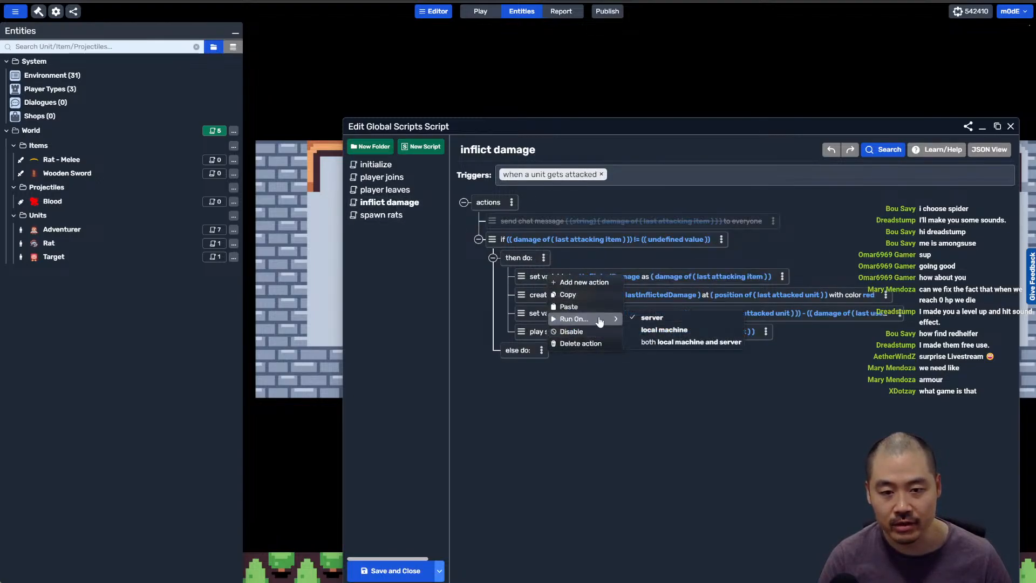
pyautogui.click(681, 330)
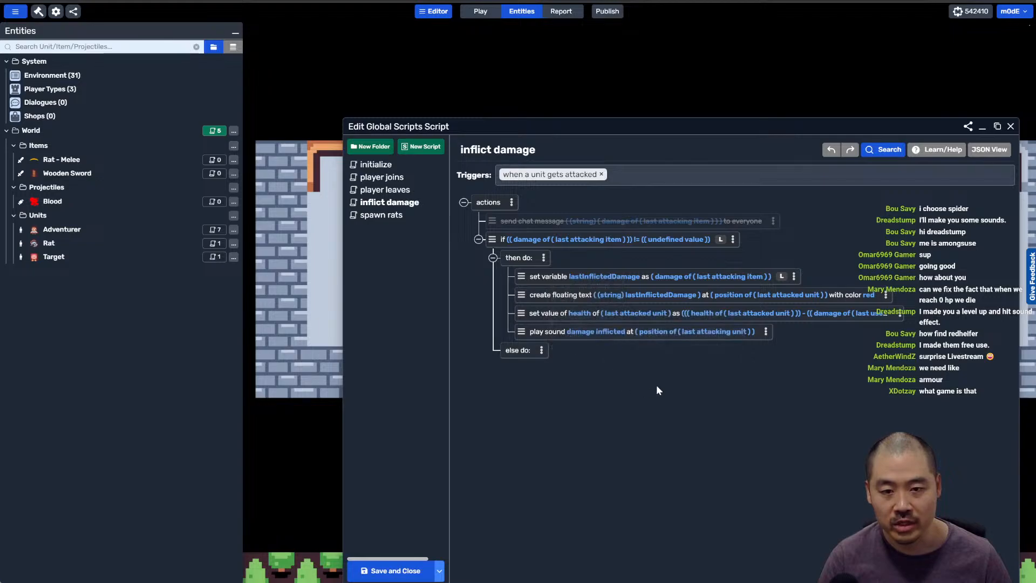
pyautogui.rightClick(629, 282)
pyautogui.moveTo(690, 322)
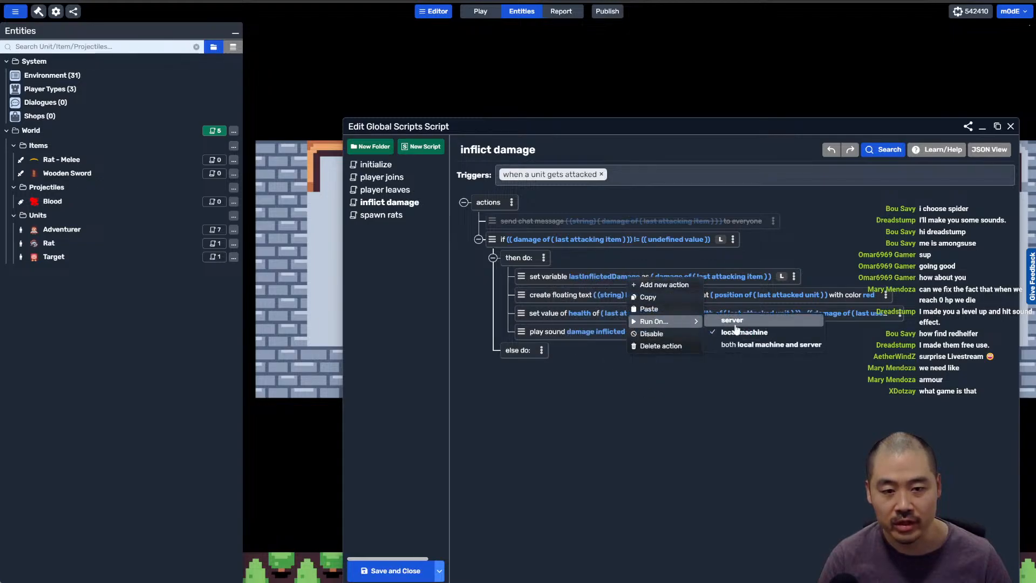
pyautogui.click(636, 358)
# Step: Set the play sound damage inflicted action in the inflict damage script to run on the local machine
pyautogui.rightClick(616, 335)
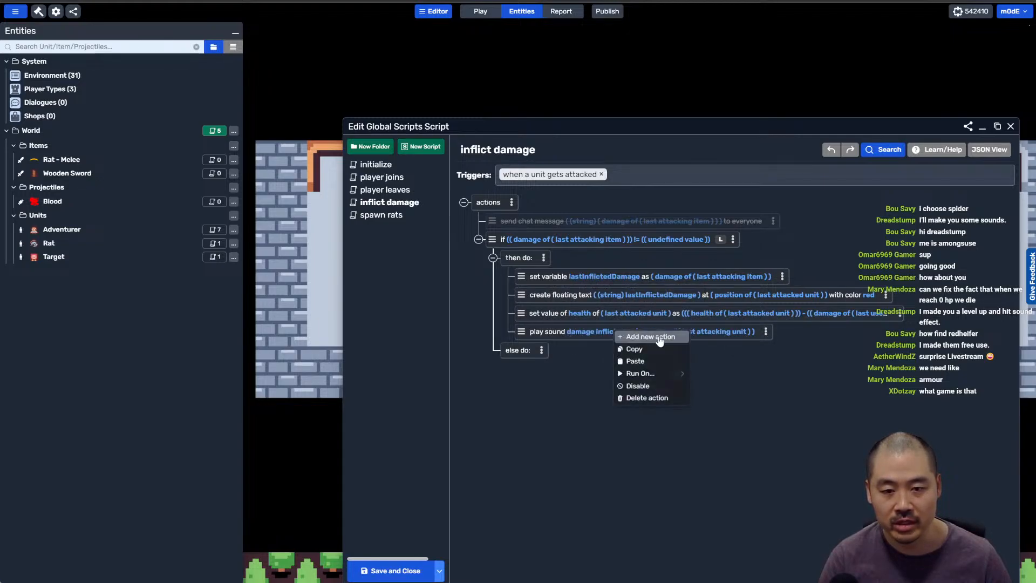
pyautogui.moveTo(653, 372)
pyautogui.click(707, 386)
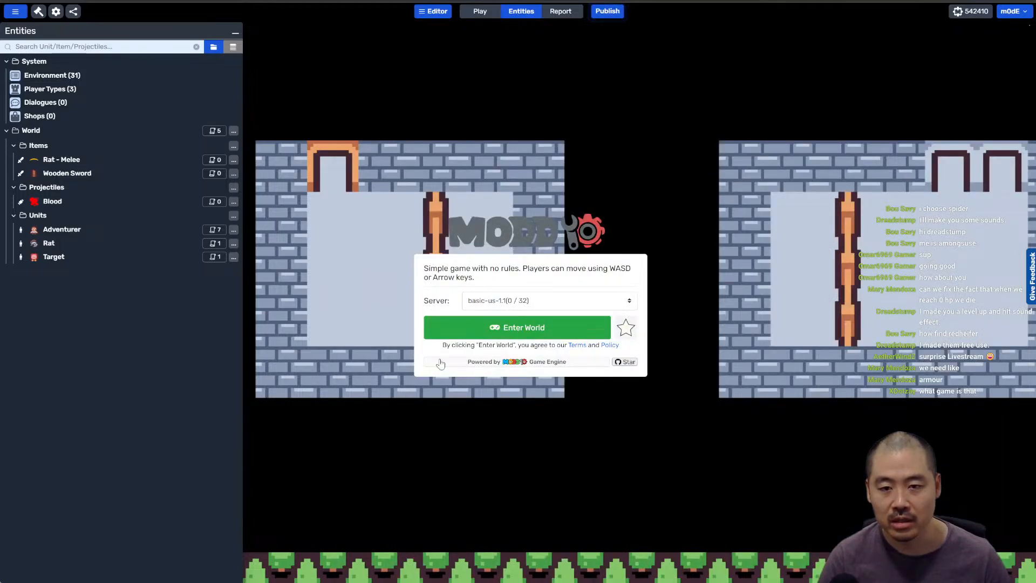
# Step: Enter the world and attack the training target until the Adventurer levels up to test both sounds
pyautogui.click(448, 329)
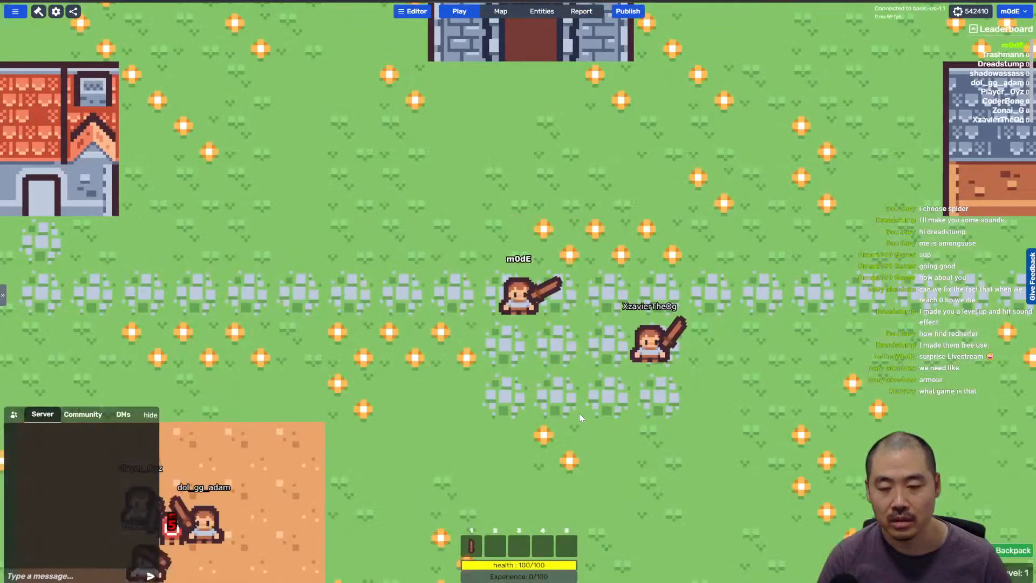
pyautogui.press('w')
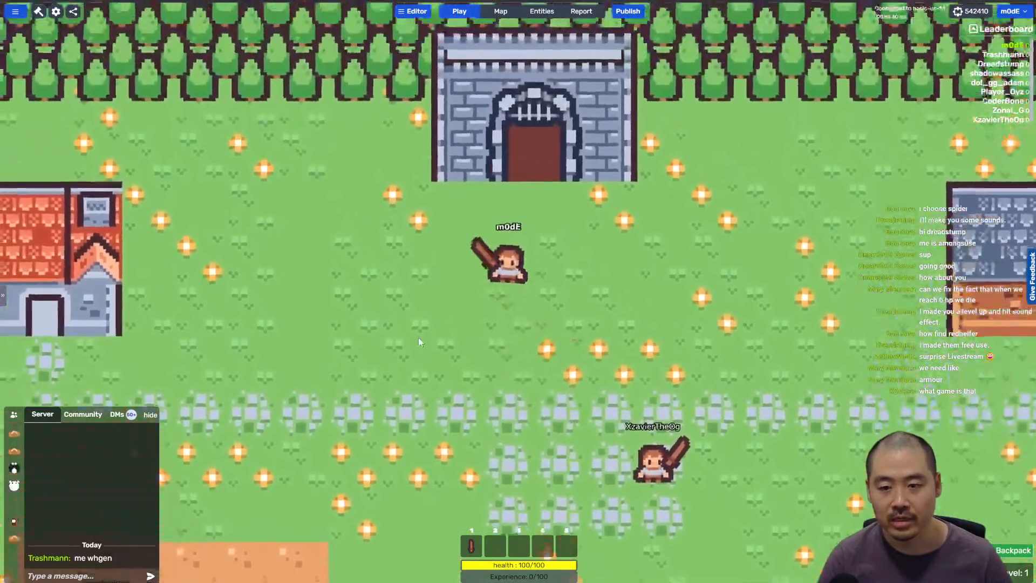
pyautogui.press('s')
pyautogui.press('a')
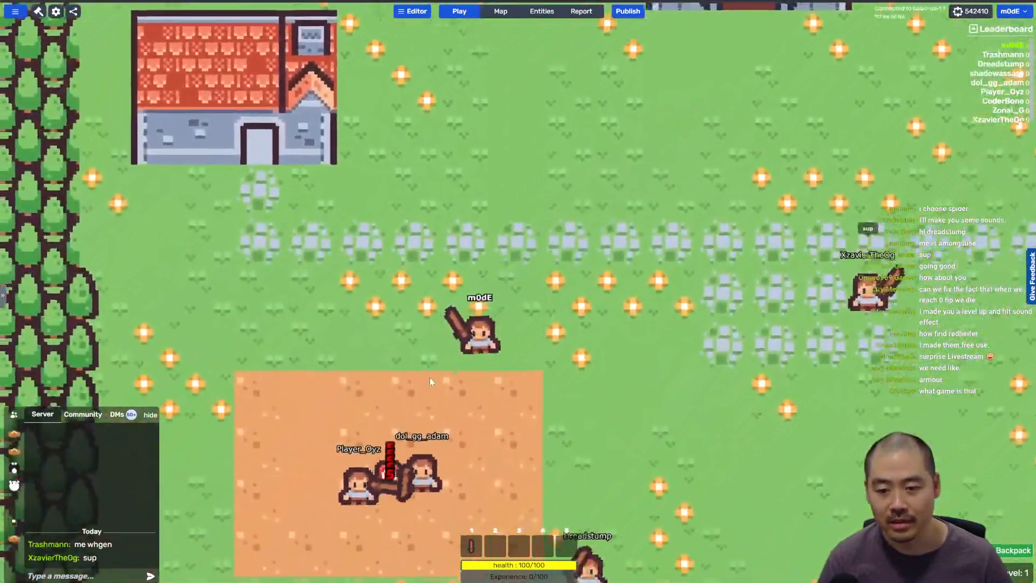
pyautogui.press('s')
pyautogui.press('a')
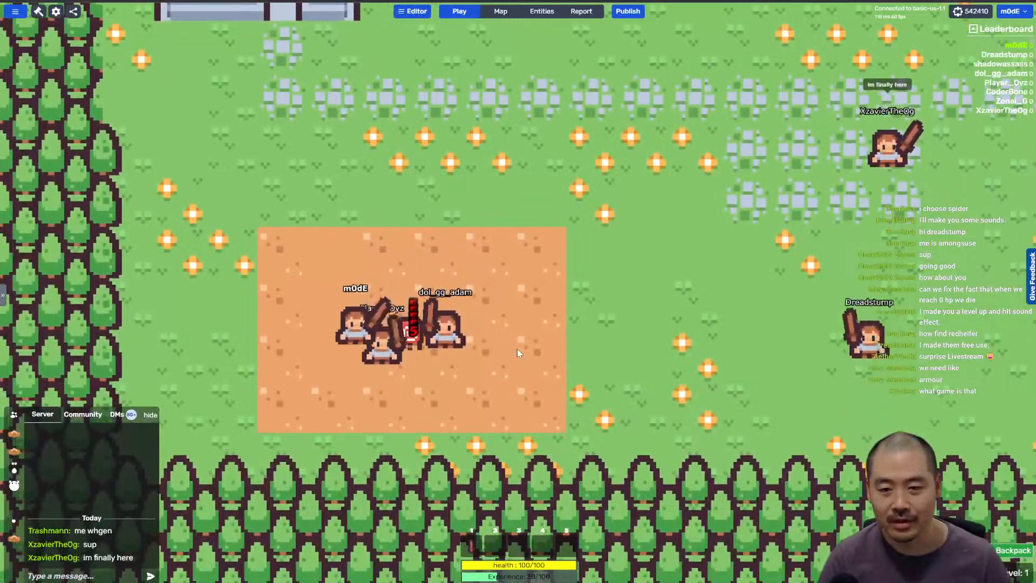
pyautogui.press('d')
pyautogui.click(518, 339)
pyautogui.press('s')
pyautogui.press('a')
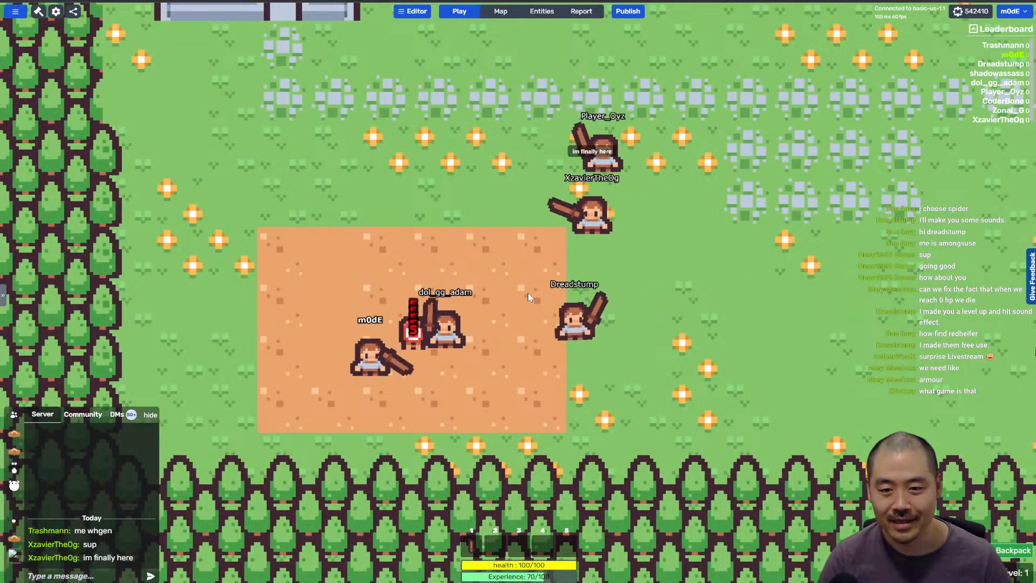
pyautogui.click(528, 292)
pyautogui.click(528, 293)
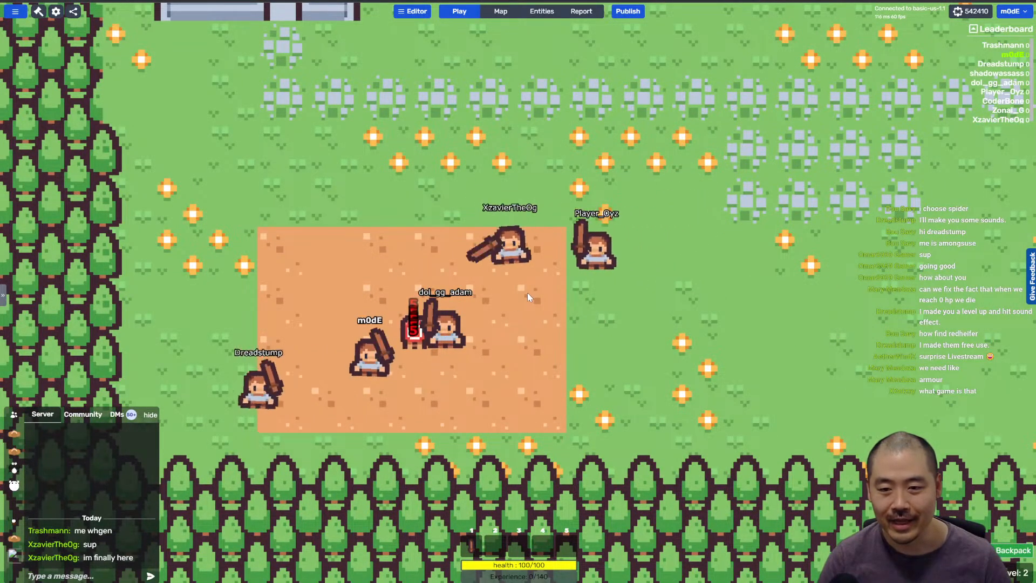
# Step: Move the Adventurer from the training ground through the castle gate into the dungeon
pyautogui.press('w')
pyautogui.press('d')
pyautogui.press('w')
pyautogui.press('d')
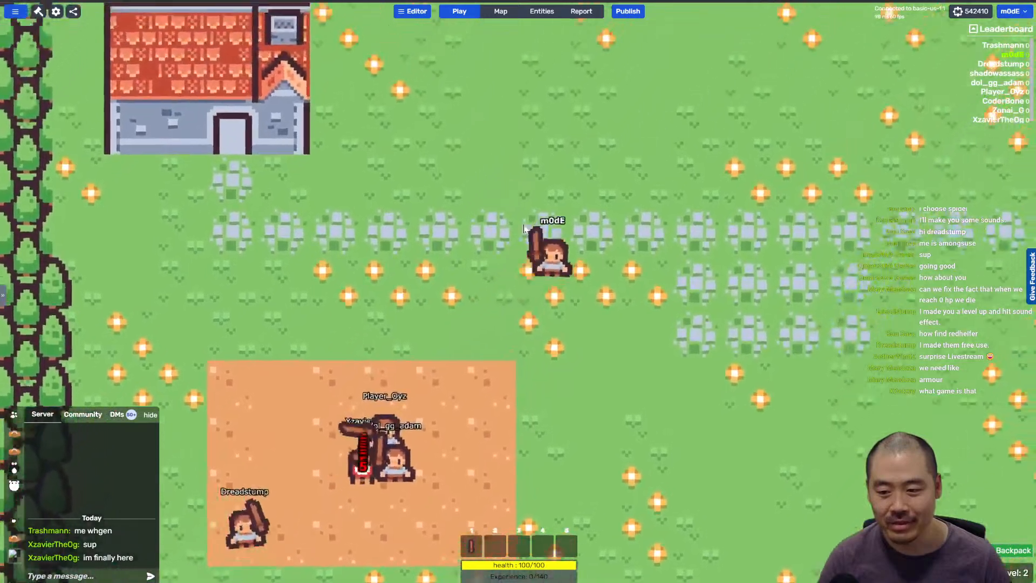
pyautogui.press('w')
pyautogui.press('d')
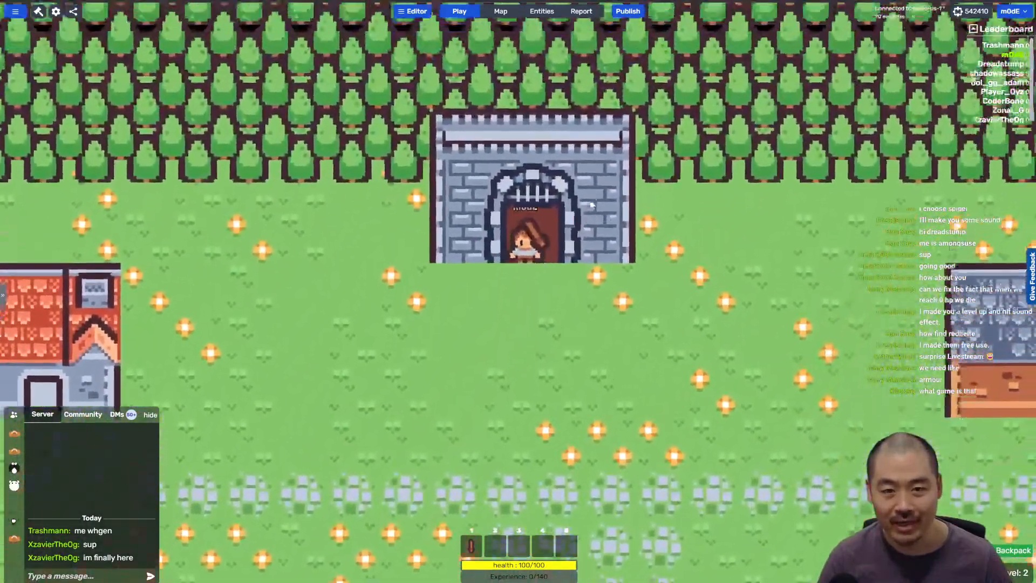
pyautogui.press('s')
pyautogui.press('a')
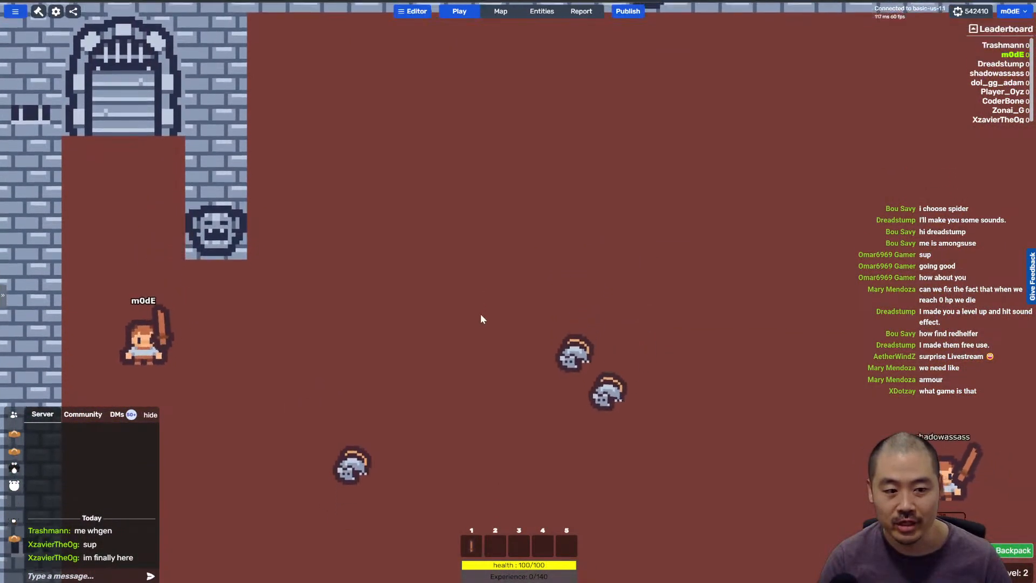
# Step: Approach the rats near the dungeon entrance and attack the nearest one with the Wooden Sword
pyautogui.press('s')
pyautogui.press('d')
pyautogui.press('w')
pyautogui.click(215, 306)
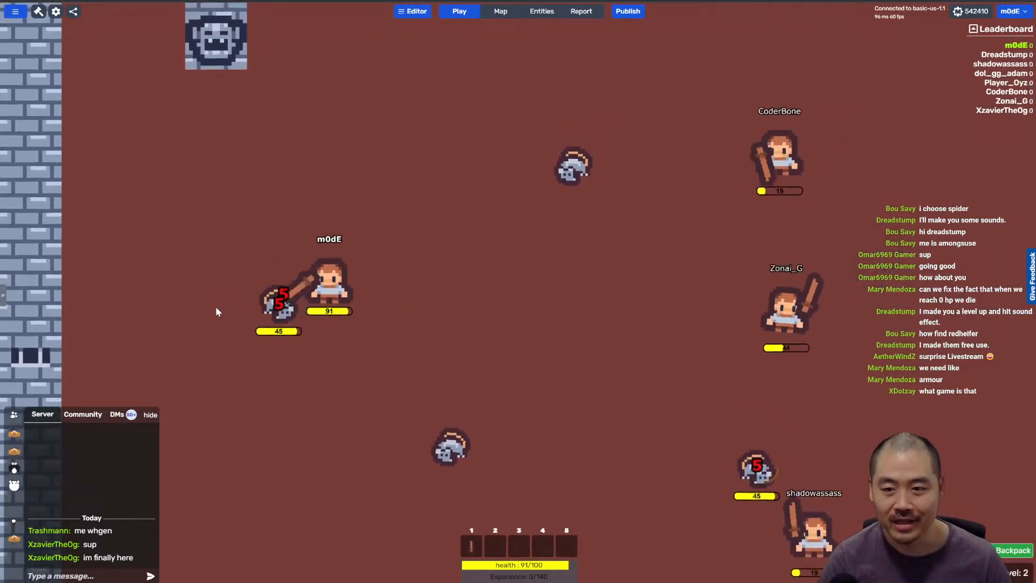
pyautogui.click(228, 305)
pyautogui.press('s')
pyautogui.click(235, 303)
pyautogui.press('w')
pyautogui.press('a')
pyautogui.click(235, 304)
# Step: Back away from the two rats by the dungeon's west wall and keep striking until both are killed
pyautogui.click(407, 317)
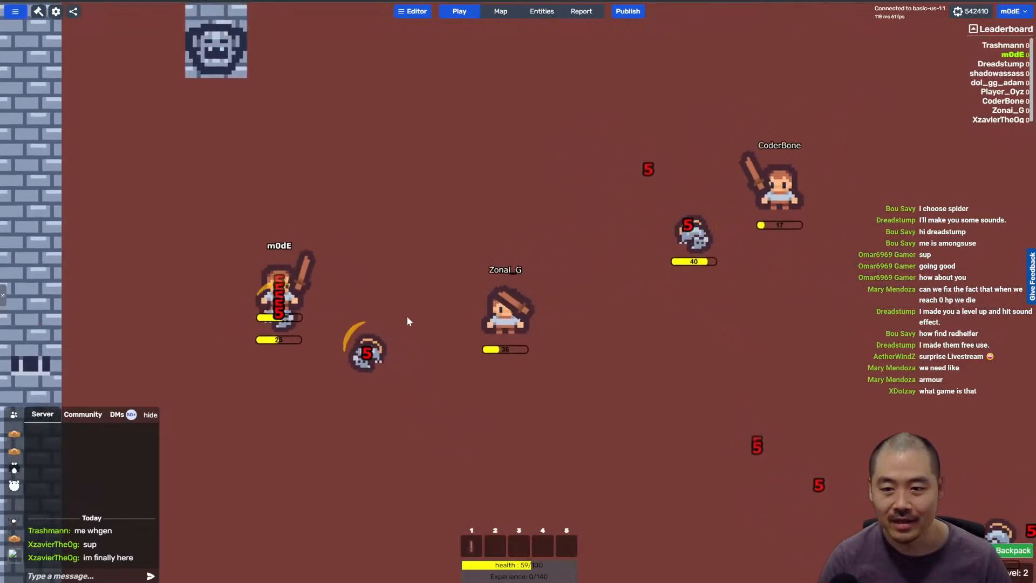
pyautogui.press('s')
pyautogui.click(465, 298)
pyautogui.press('s')
pyautogui.press('d')
pyautogui.click(323, 244)
pyautogui.click(324, 207)
pyautogui.click(323, 206)
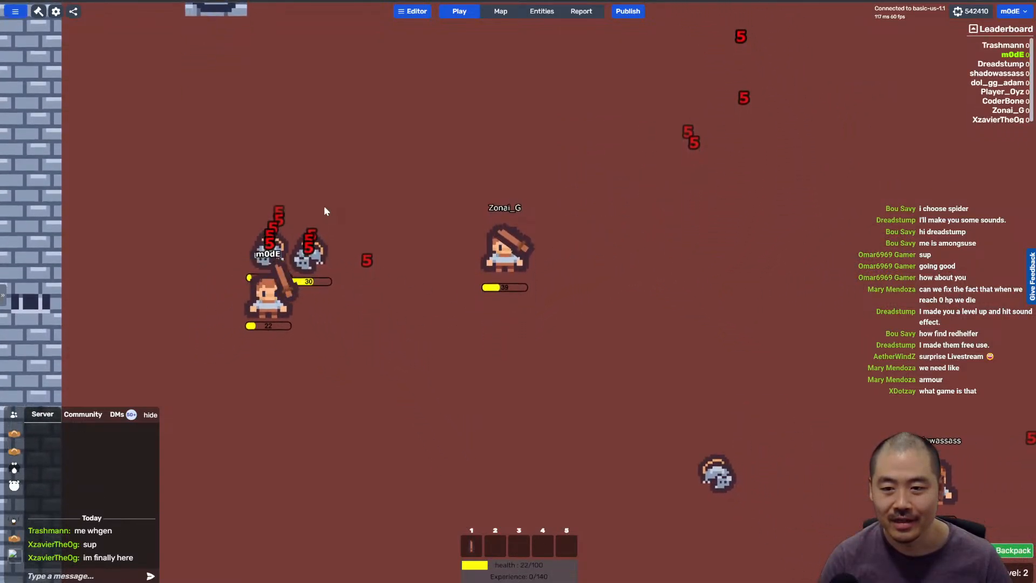
pyautogui.click(325, 207)
pyautogui.click(370, 201)
pyautogui.click(378, 216)
pyautogui.click(381, 218)
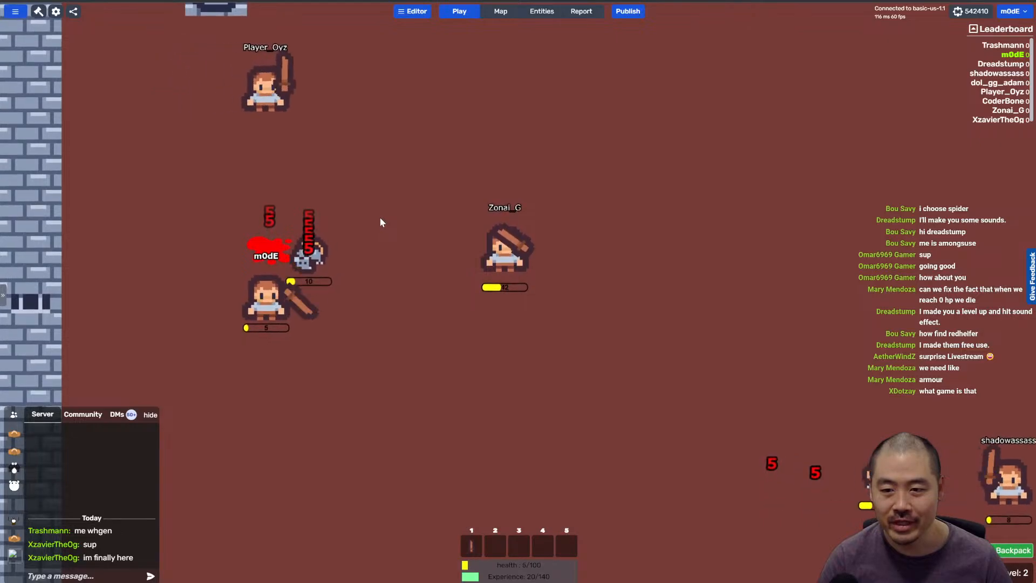
pyautogui.click(380, 219)
# Step: Cross the dungeon toward the next rats and fight at low health to test the Adventurer's death
pyautogui.press('d')
pyautogui.press('s')
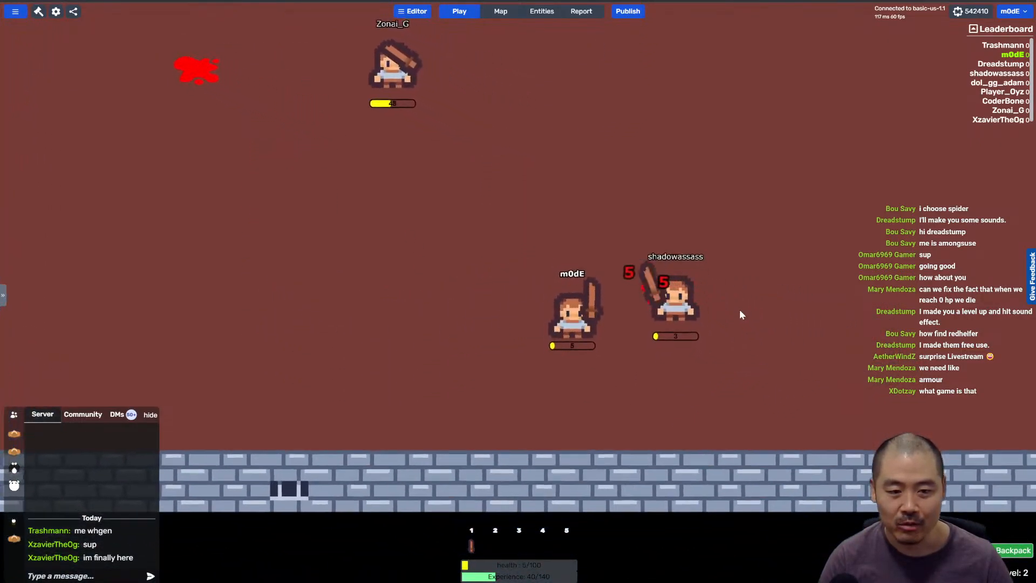
pyautogui.press('w')
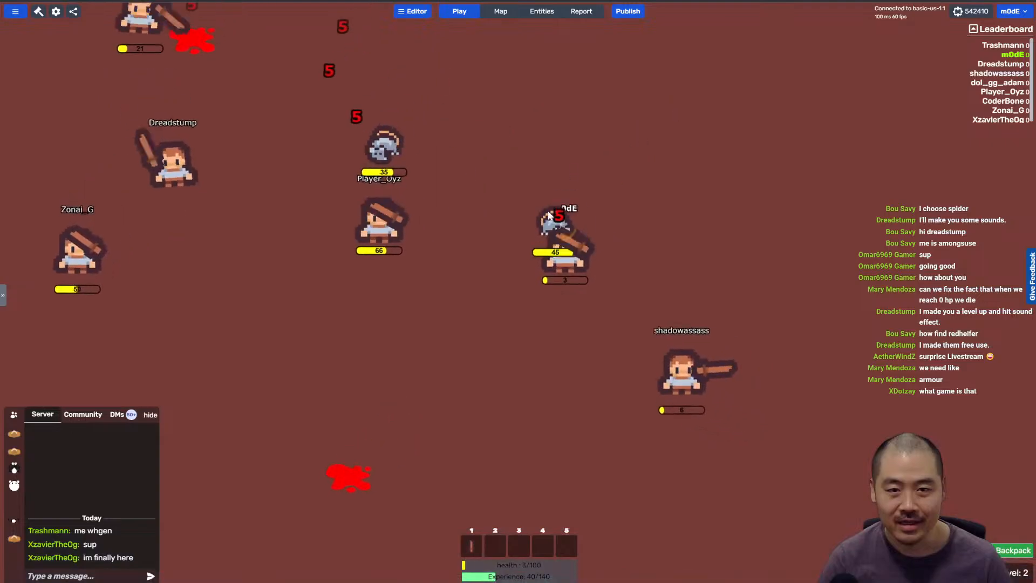
pyautogui.press('w')
pyautogui.press('a')
pyautogui.press('w')
pyautogui.press('a')
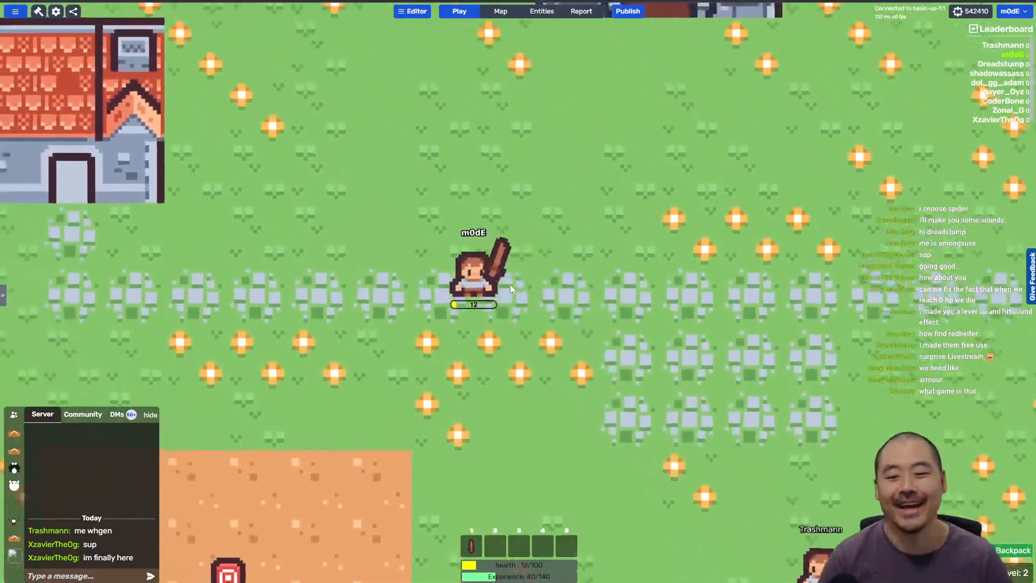
# Step: Walk the respawned Adventurer from the town back through the castle gate into the dungeon to check its health regeneration
pyautogui.press('w')
pyautogui.press('d')
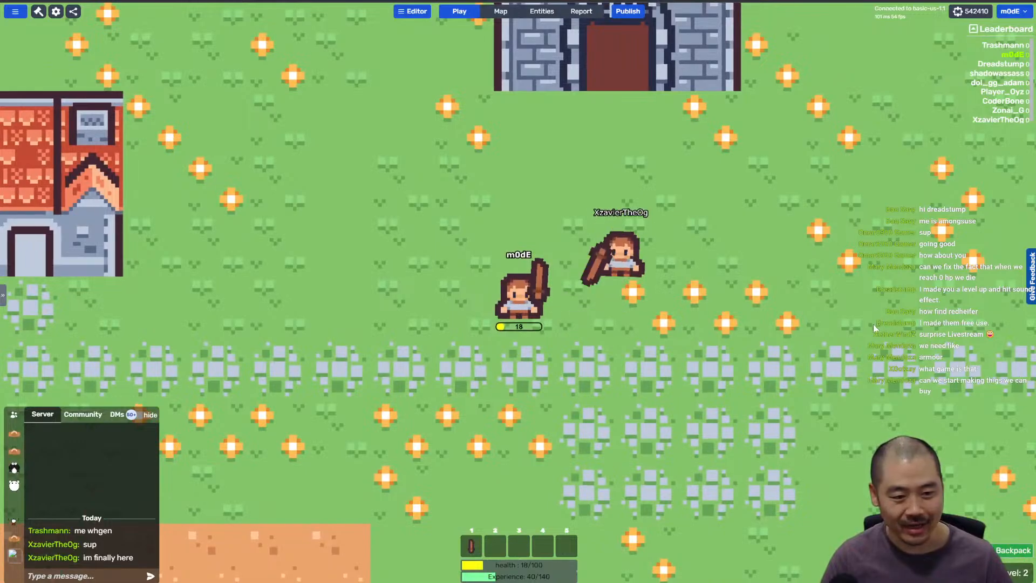
pyautogui.press('w')
pyautogui.press('w')
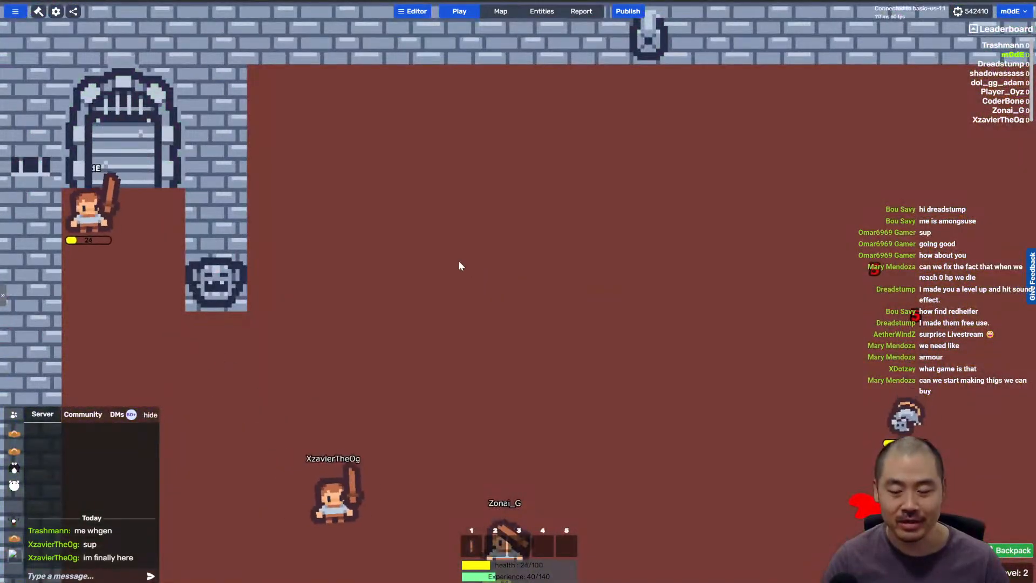
pyautogui.press('d')
pyautogui.press('s')
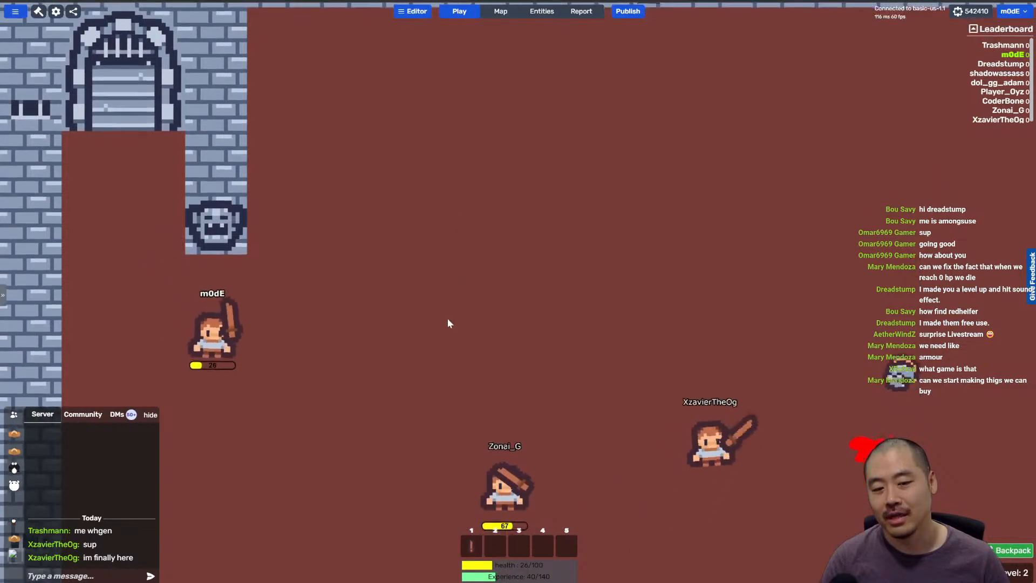
pyautogui.press('d')
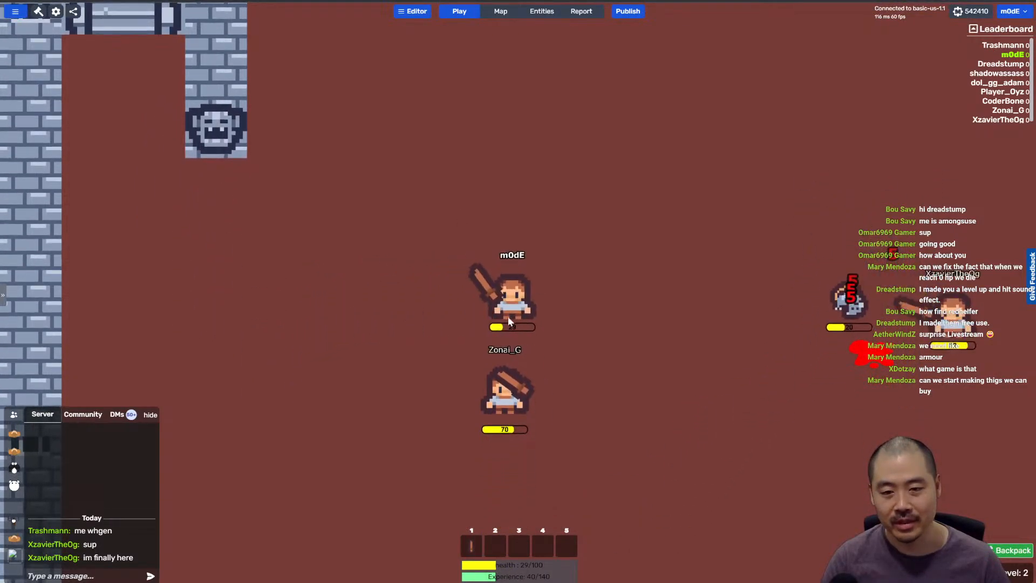
pyautogui.press('s')
pyautogui.press('a')
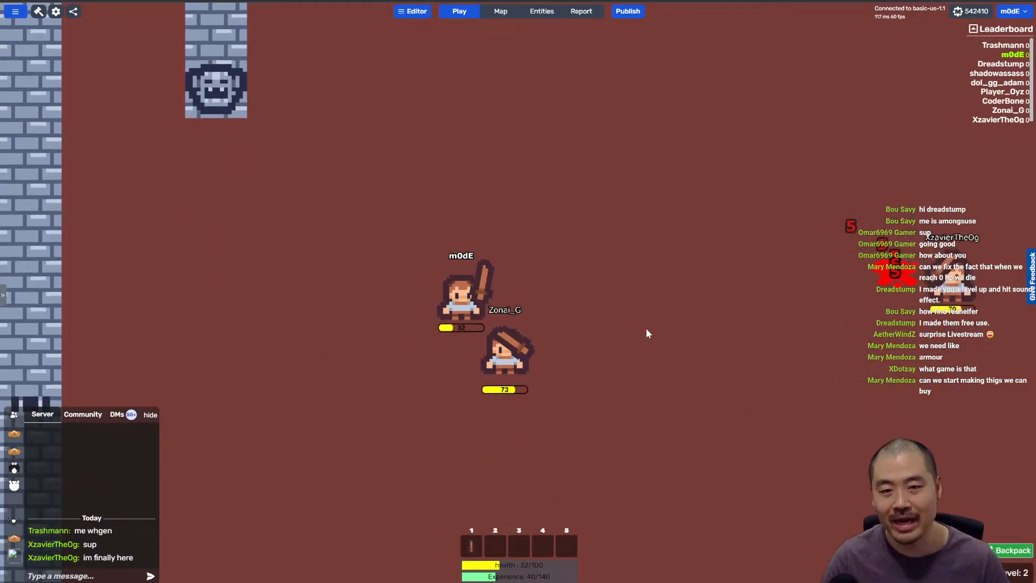
# Step: Clear the regeneration speed of the Adventurer's health attribute and save the unit
pyautogui.click(542, 10)
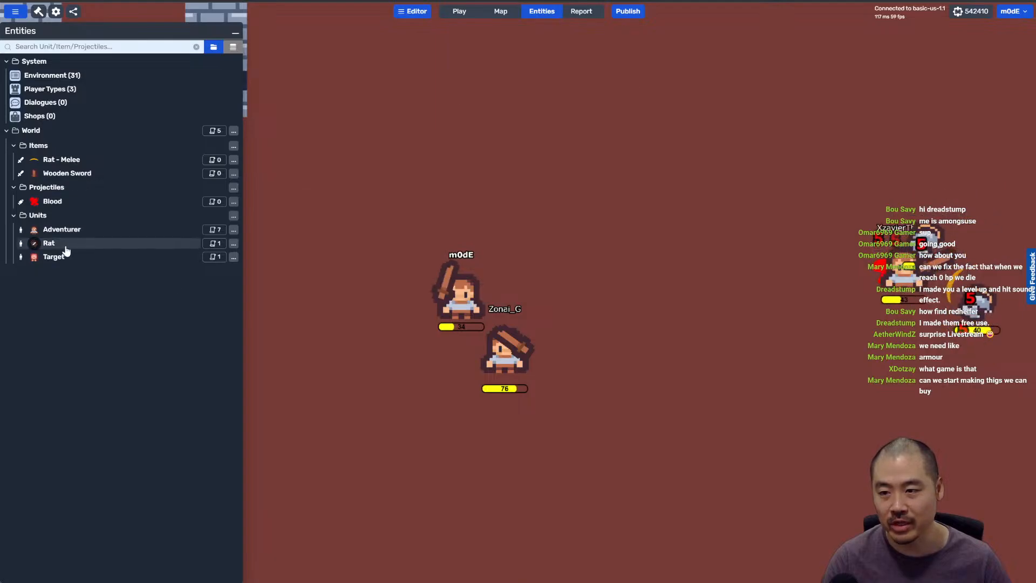
pyautogui.click(92, 229)
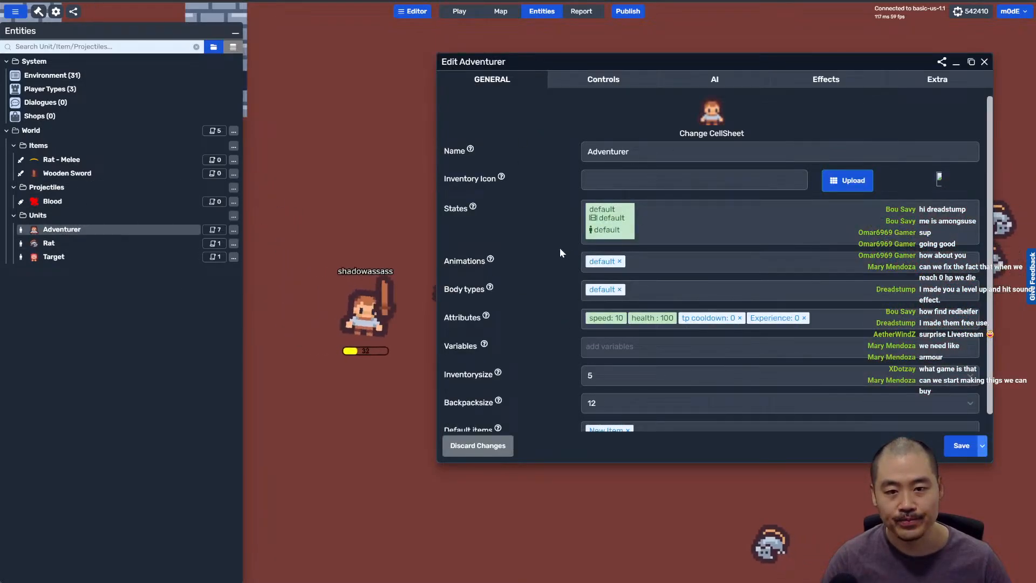
pyautogui.click(652, 318)
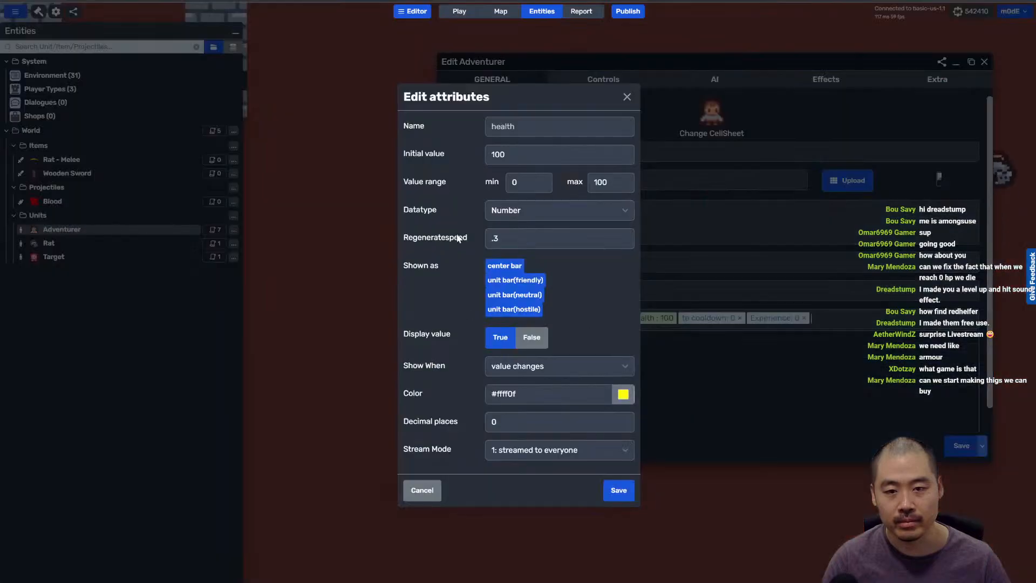
pyautogui.click(515, 243)
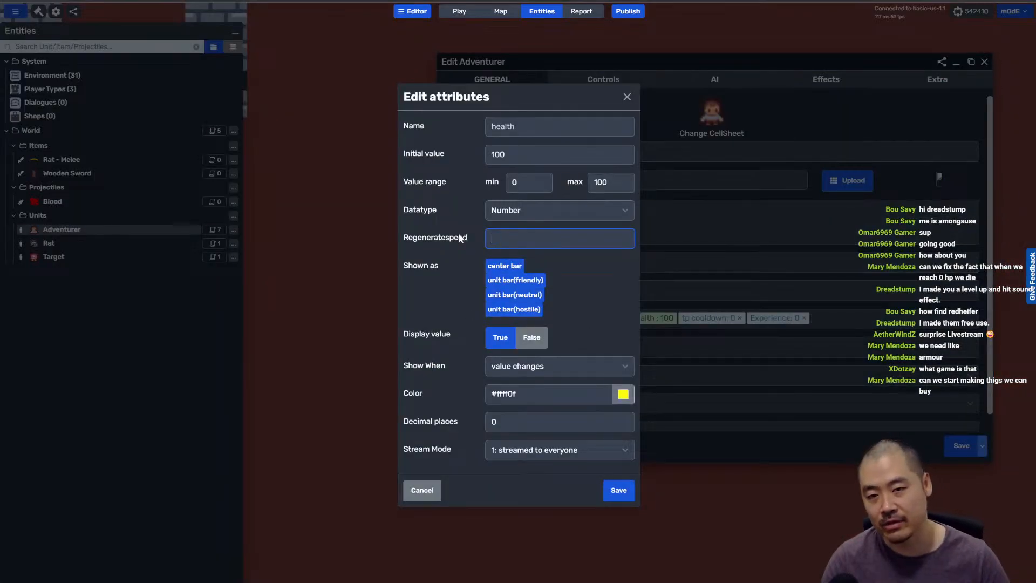
pyautogui.click(616, 498)
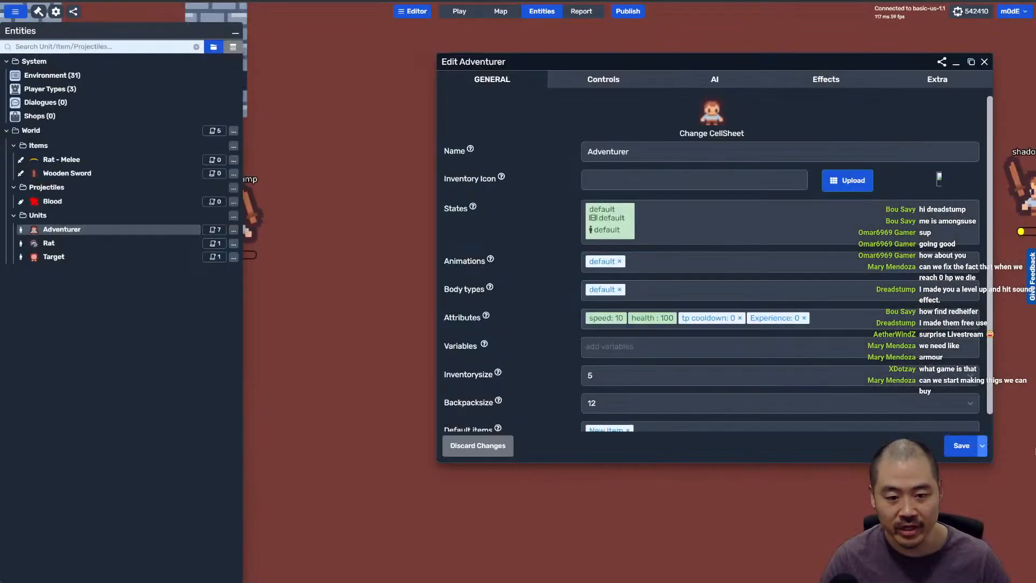
pyautogui.click(939, 468)
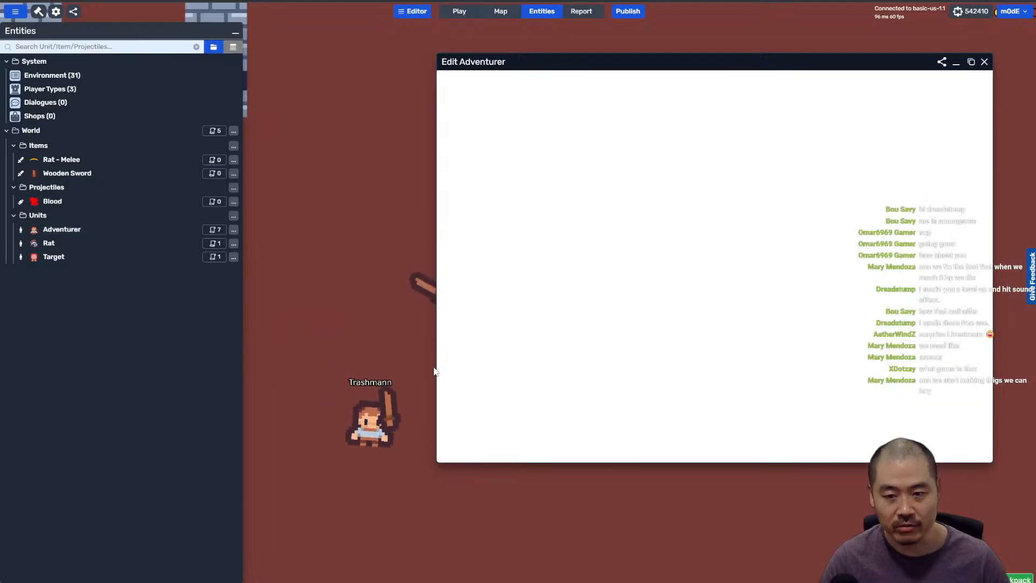
# Step: Return to play and manoeuvre the Adventurer around the dungeon toward a lone rat
pyautogui.press('s')
pyautogui.press('d')
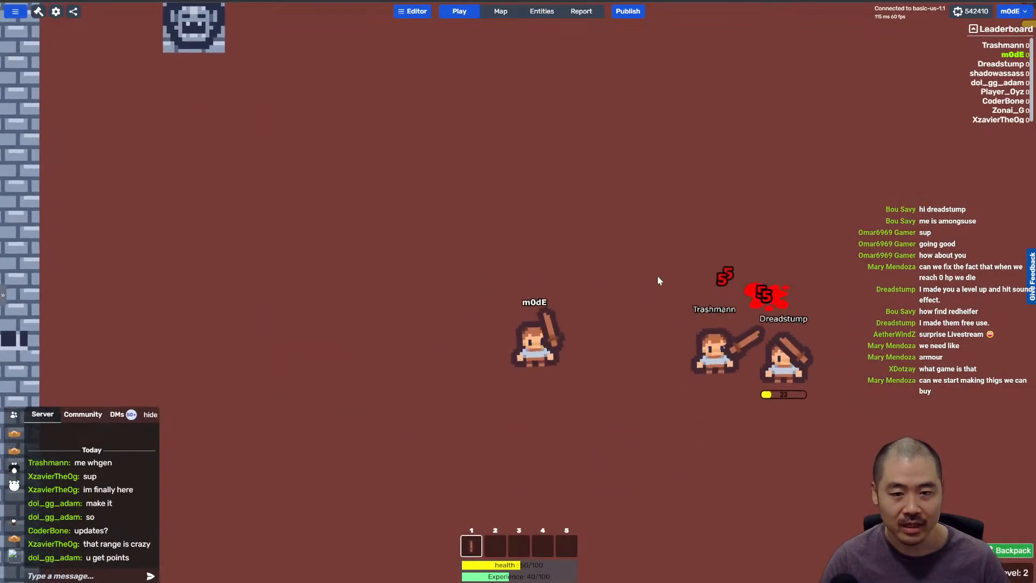
pyautogui.press('w')
pyautogui.press('a')
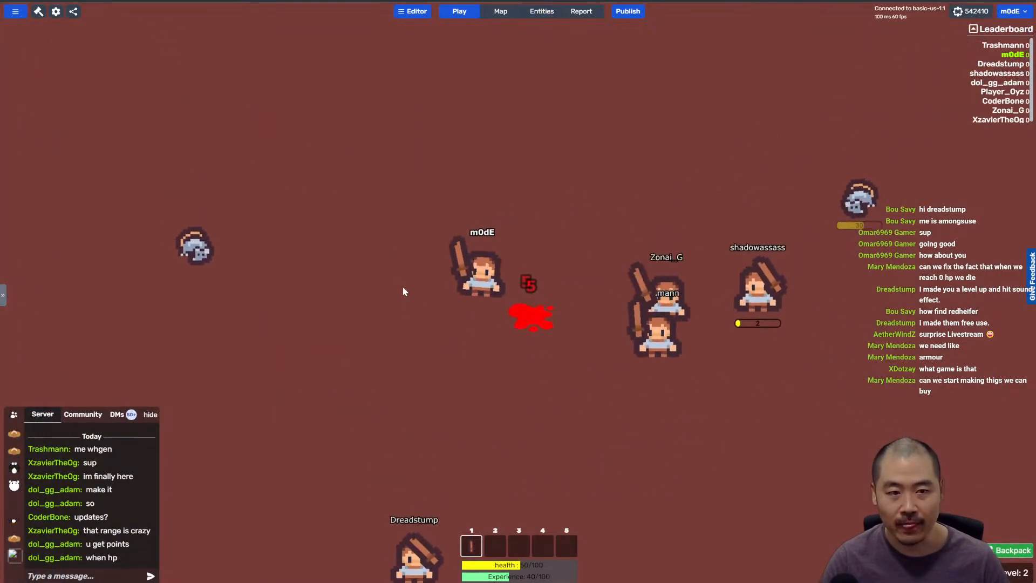
pyautogui.press('d')
pyautogui.press('s')
pyautogui.press('a')
pyautogui.press('w')
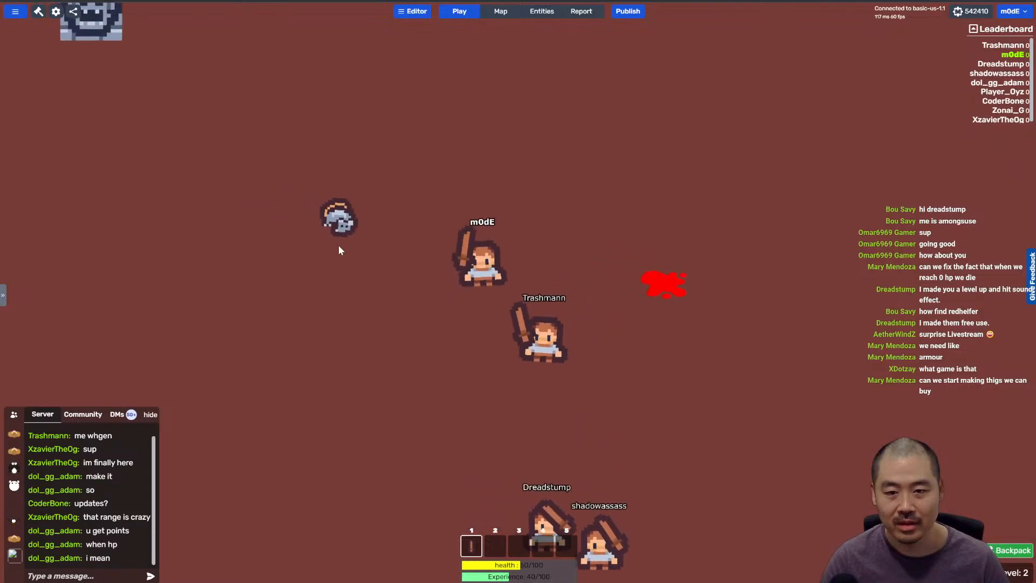
# Step: Attack the lone rat while circling it until it dies, testing combat without health regeneration
pyautogui.click(415, 332)
pyautogui.press('d')
pyautogui.press('s')
pyautogui.click(384, 309)
pyautogui.press('a')
pyautogui.click(384, 189)
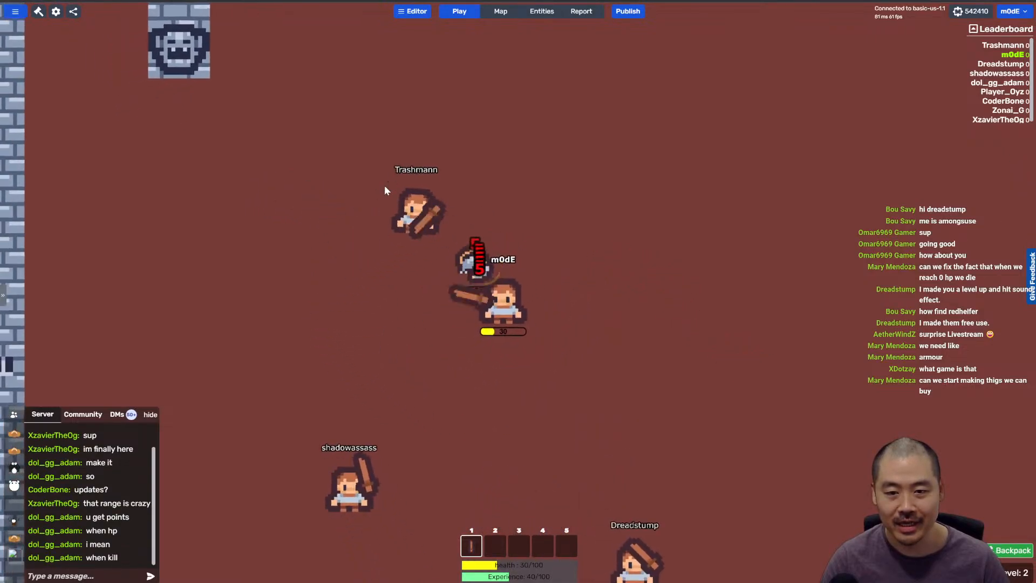
pyautogui.press('d')
pyautogui.click(532, 218)
pyautogui.press('w')
pyautogui.press('a')
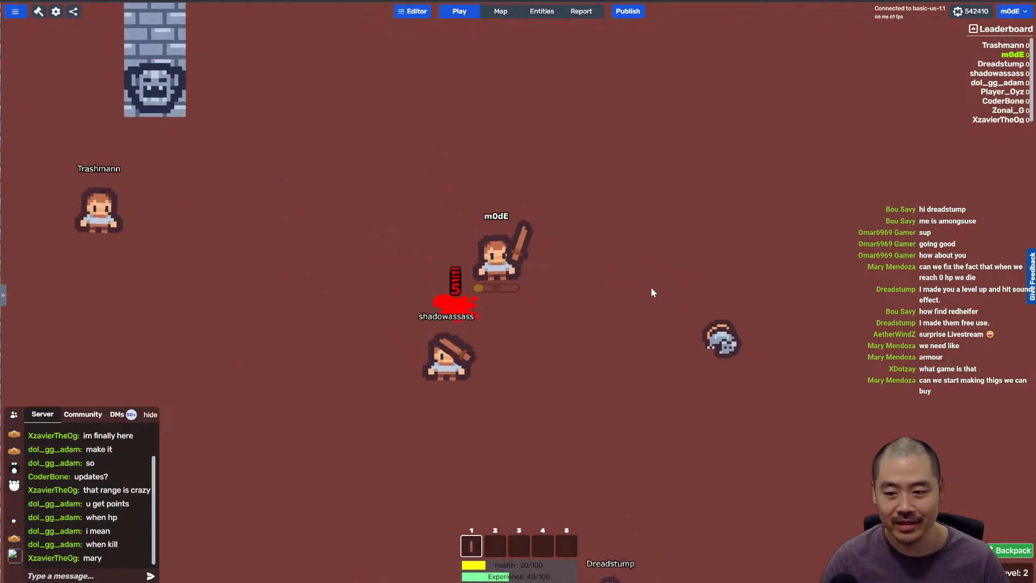
# Step: Engage another rat farther east in the dungeon until the Adventurer runs out of health
pyautogui.press('s')
pyautogui.press('d')
pyautogui.click(696, 254)
pyautogui.press('w')
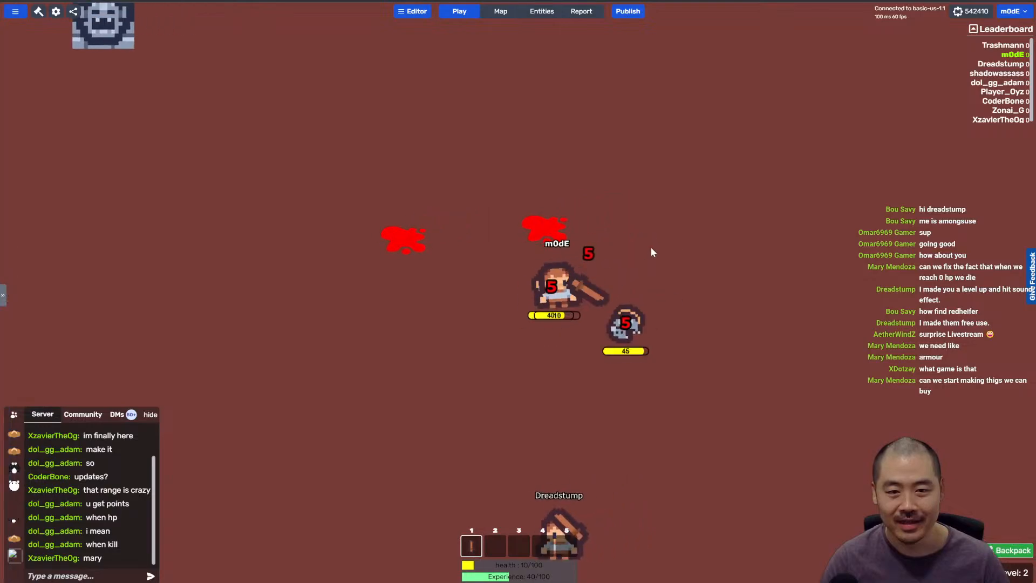
pyautogui.press('a')
pyautogui.press('s')
pyautogui.press('w')
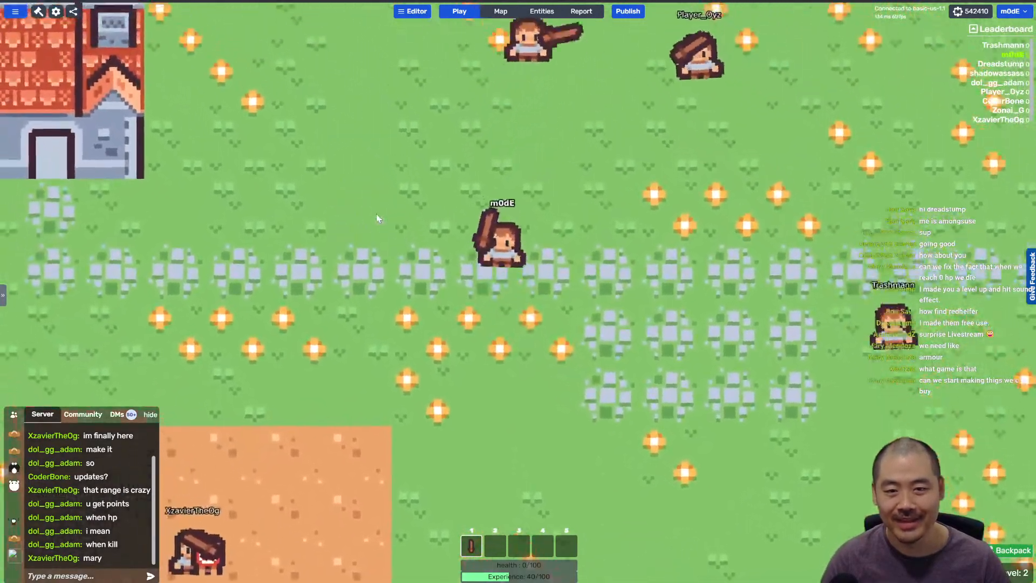
# Step: Take the respawned Adventurer from the town path through the castle gate into the dungeon again
pyautogui.press('s')
pyautogui.press('d')
pyautogui.press('w')
pyautogui.press('d')
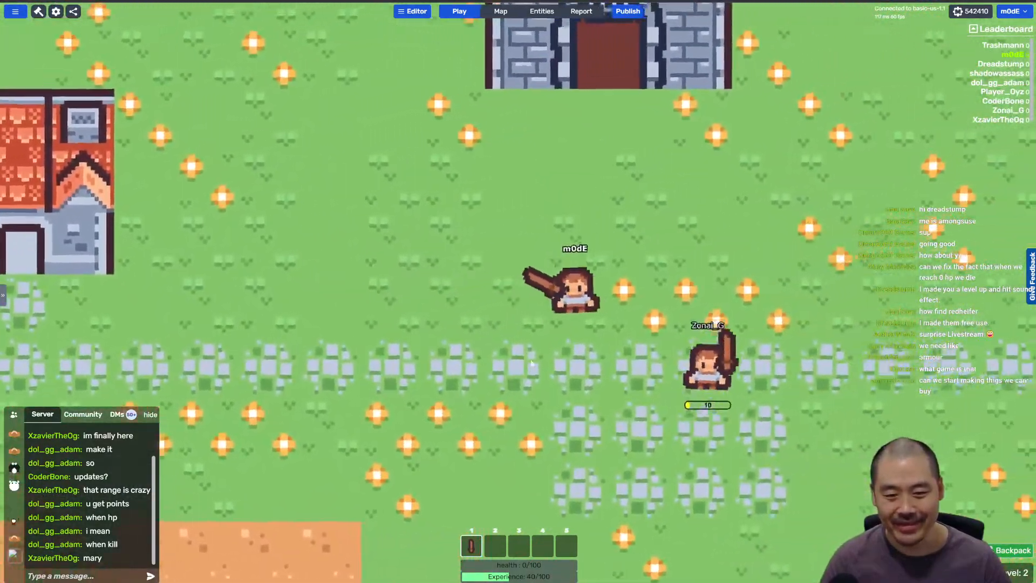
pyautogui.press('w')
pyautogui.press('a')
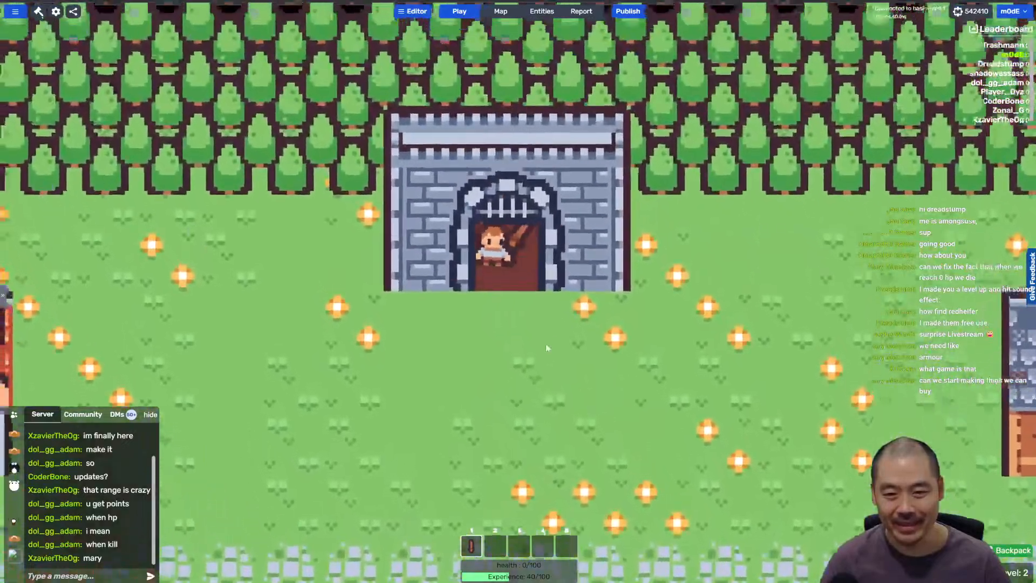
pyautogui.press('s')
pyautogui.press('d')
pyautogui.press('s')
pyautogui.press('d')
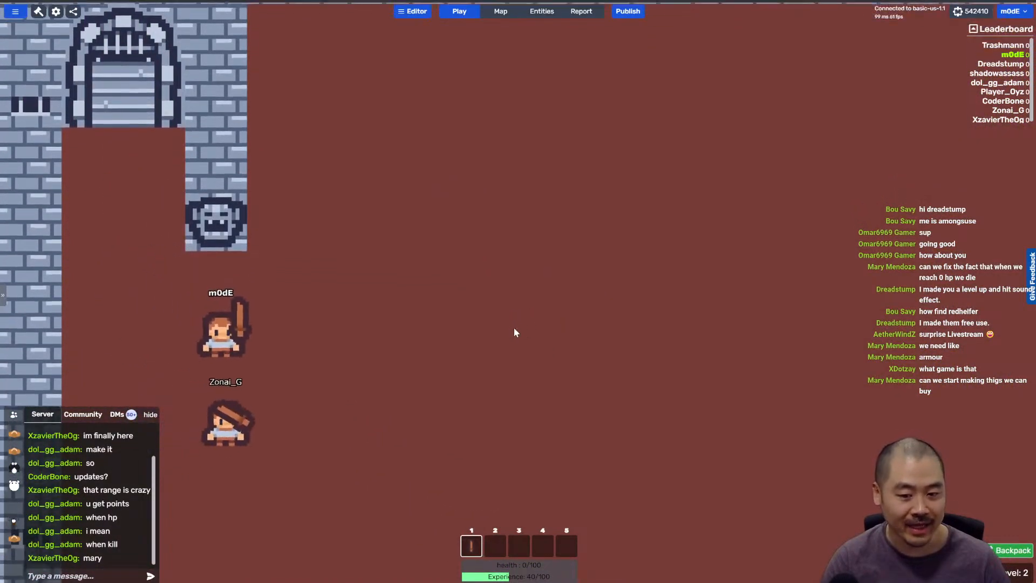
# Step: Join the other players fighting rats deeper in the dungeon with the Adventurer at zero health
pyautogui.press('s')
pyautogui.press('d')
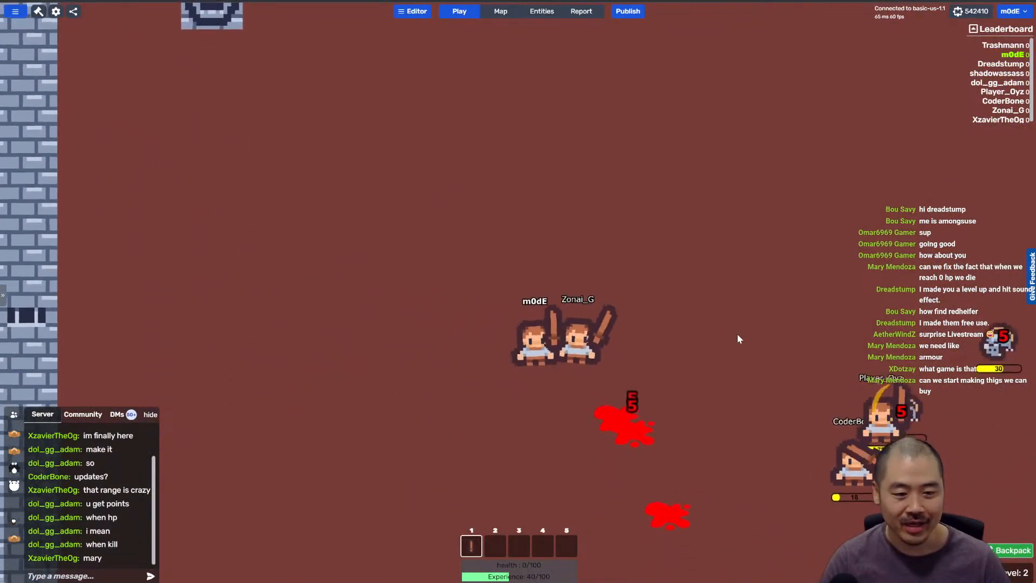
pyautogui.press('d')
pyautogui.press('s')
pyautogui.press('w')
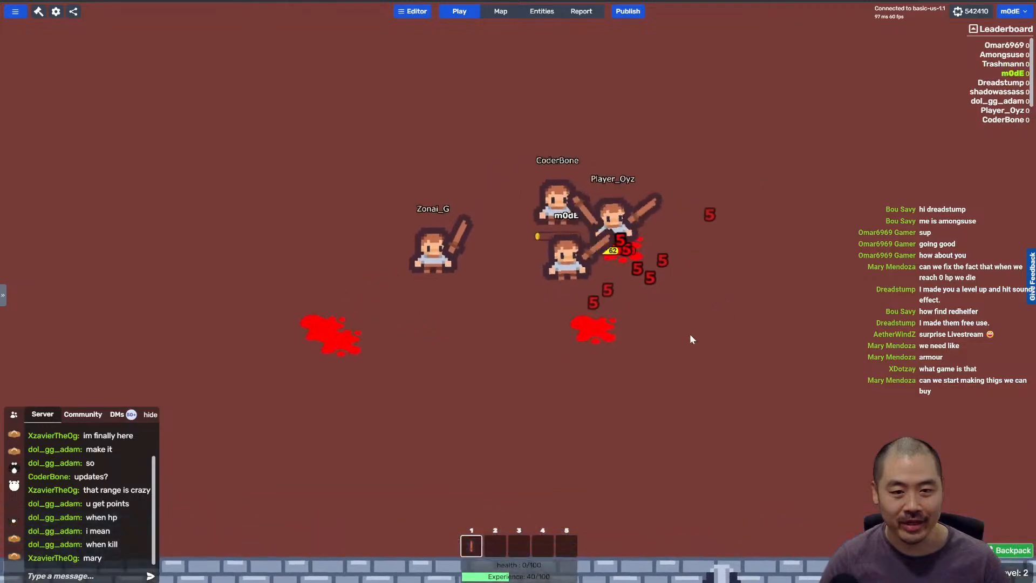
pyautogui.click(699, 337)
pyautogui.press('w')
pyautogui.press('d')
pyautogui.press('a')
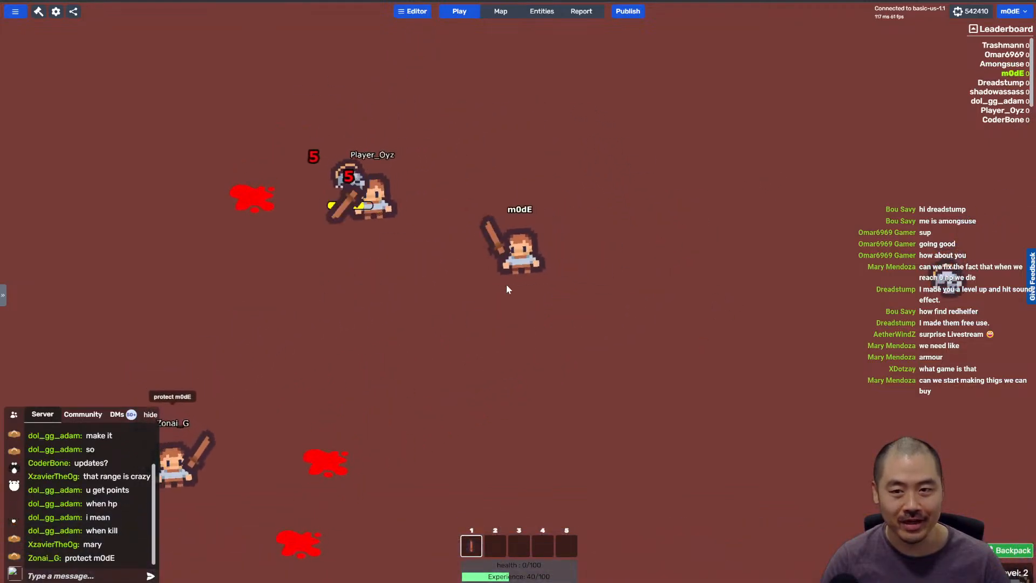
pyautogui.press('w')
pyautogui.press('a')
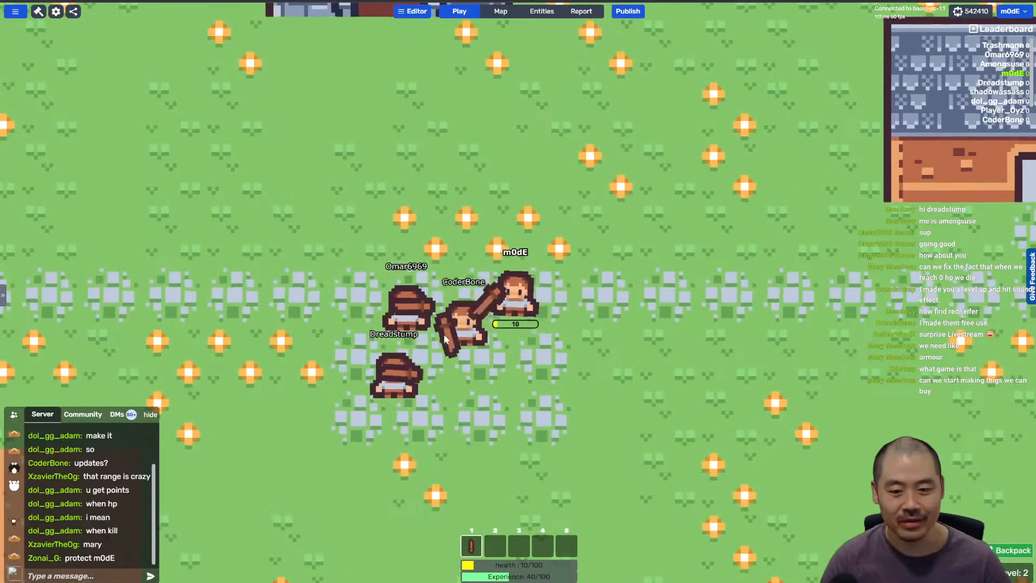
pyautogui.press('w')
pyautogui.press('a')
pyautogui.press('s')
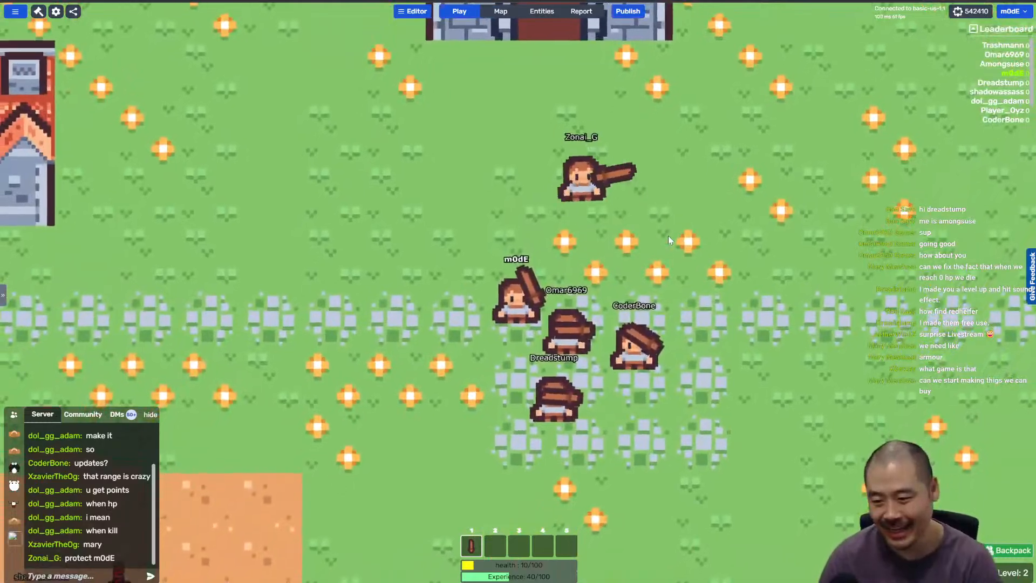
pyautogui.press('w')
pyautogui.press('a')
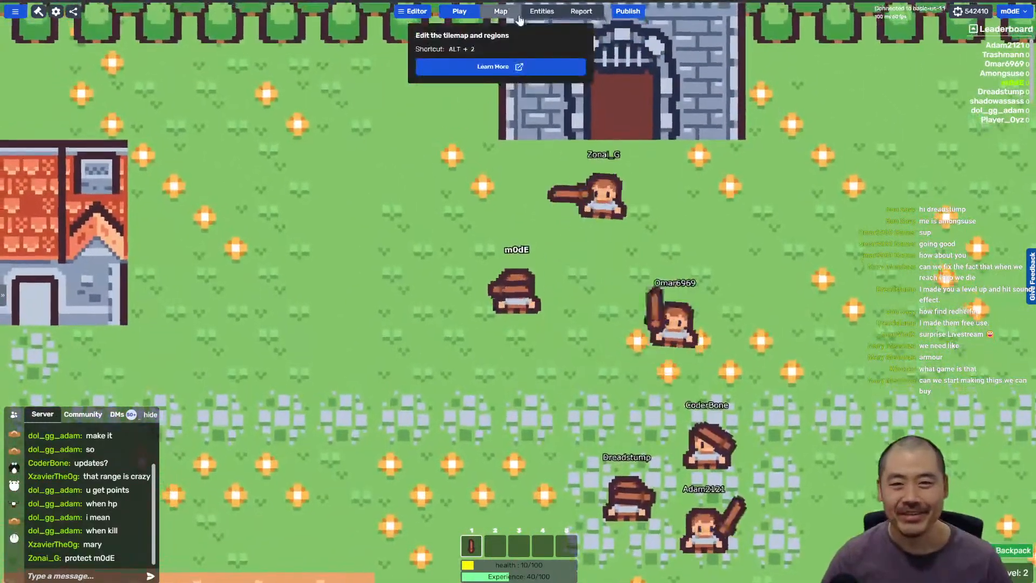
pyautogui.press('s')
pyautogui.press('d')
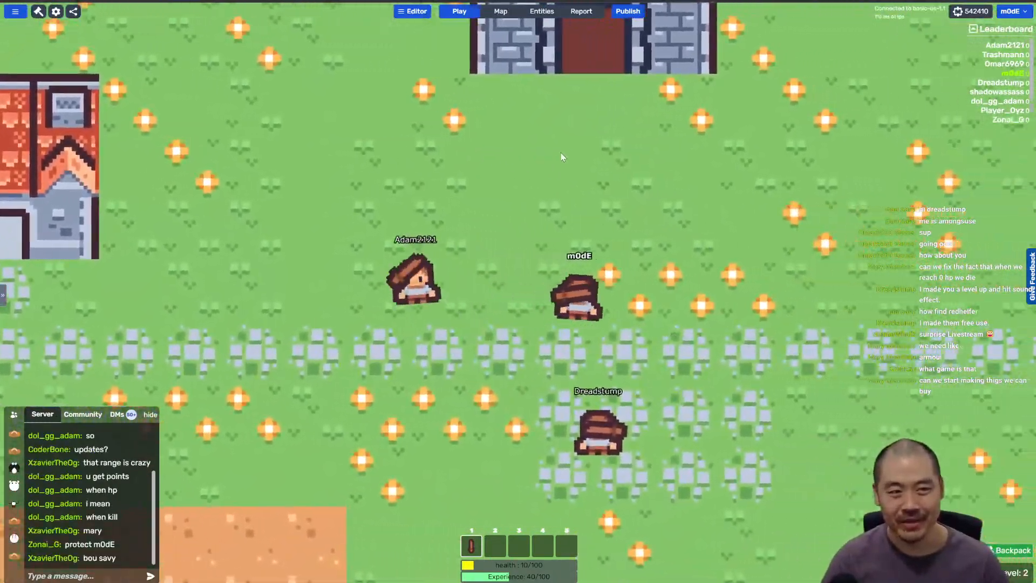
# Step: Open the Adventurer unit's Level Up script for editing
pyautogui.press('d')
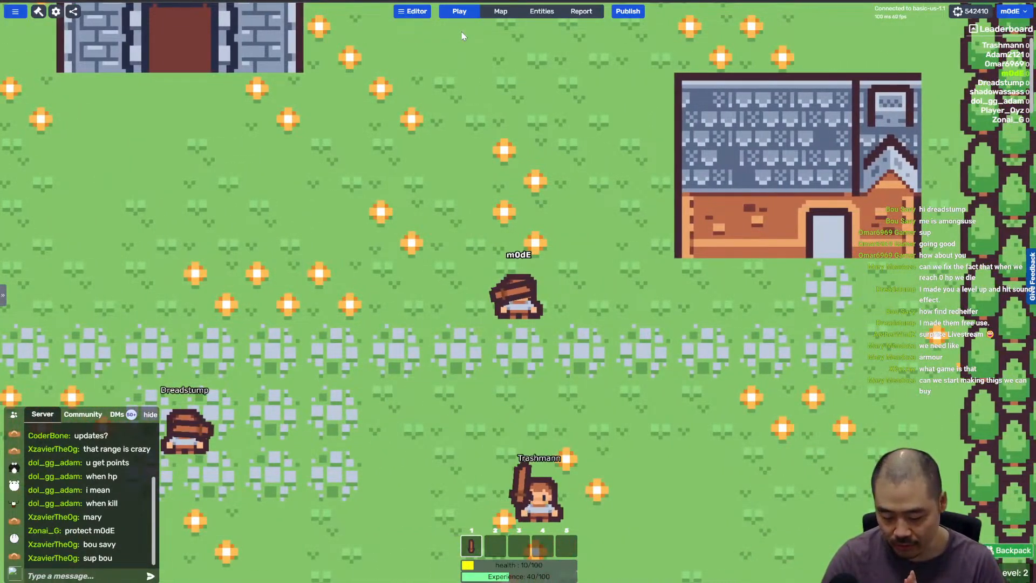
pyautogui.click(541, 11)
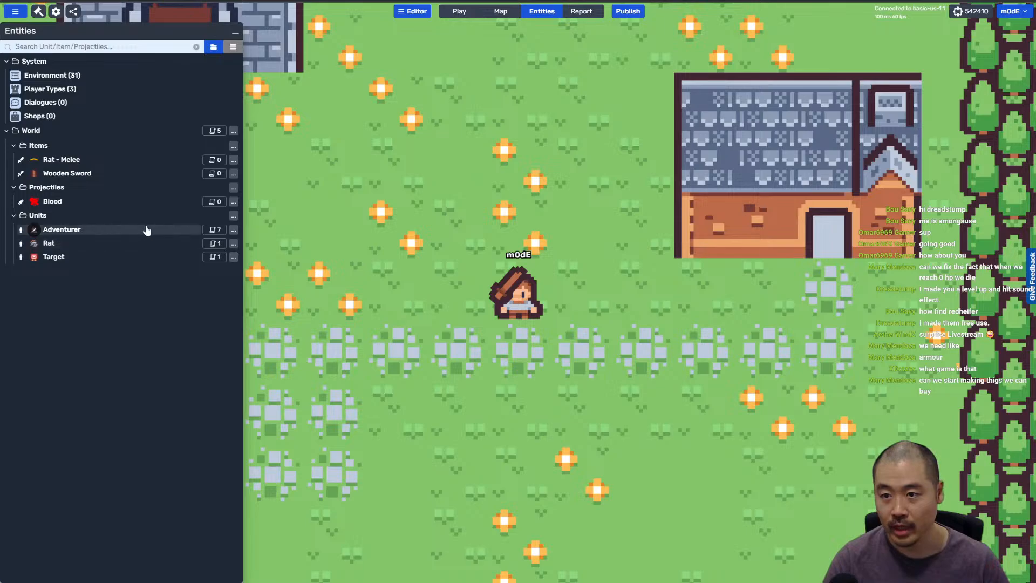
pyautogui.click(212, 231)
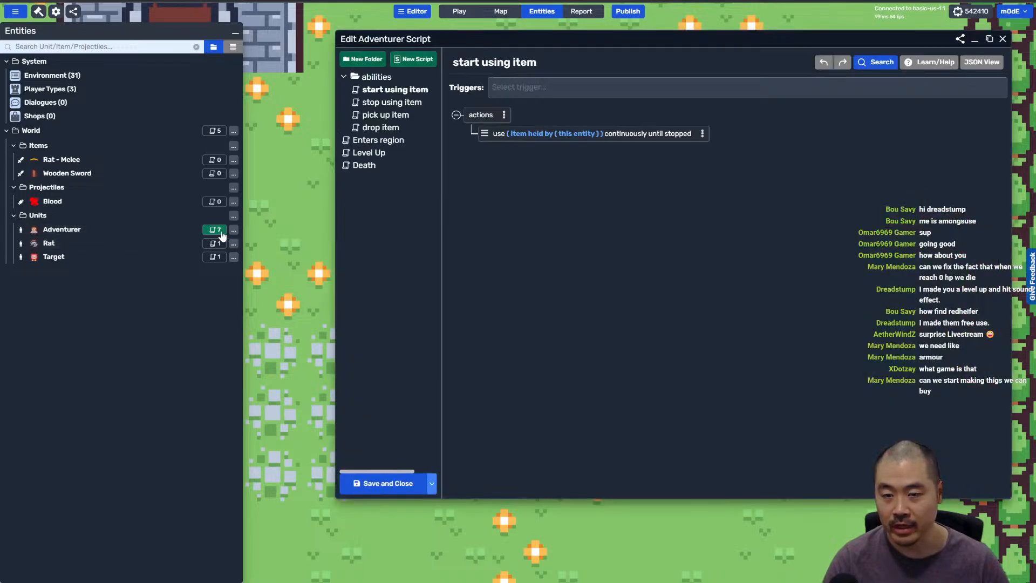
pyautogui.click(371, 153)
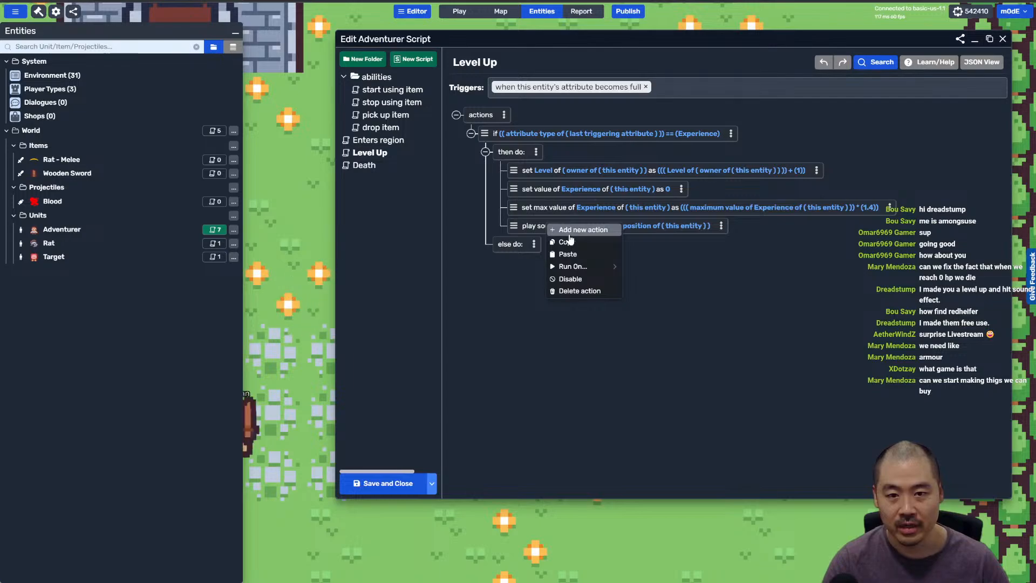
# Step: Add a create floating text action after the level up sound, with the text "Level Up!"
pyautogui.click(570, 233)
pyautogui.write('float')
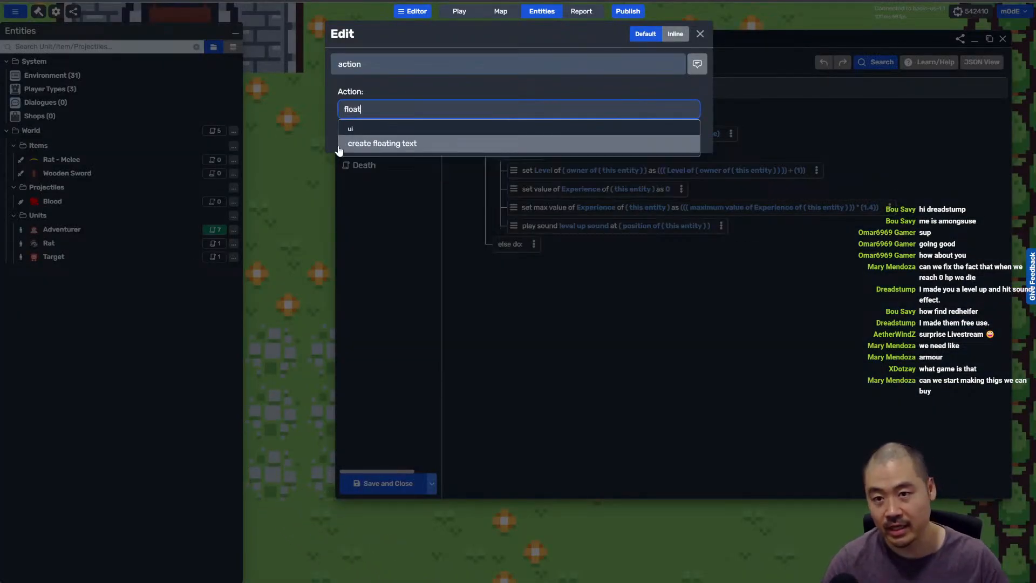
pyautogui.click(351, 146)
pyautogui.click(422, 141)
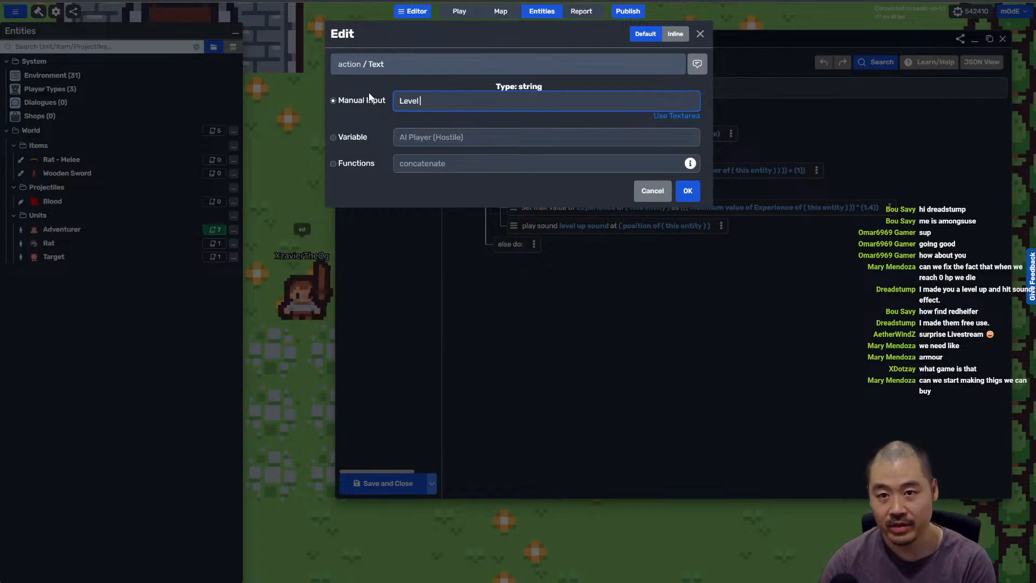
pyautogui.press('Return')
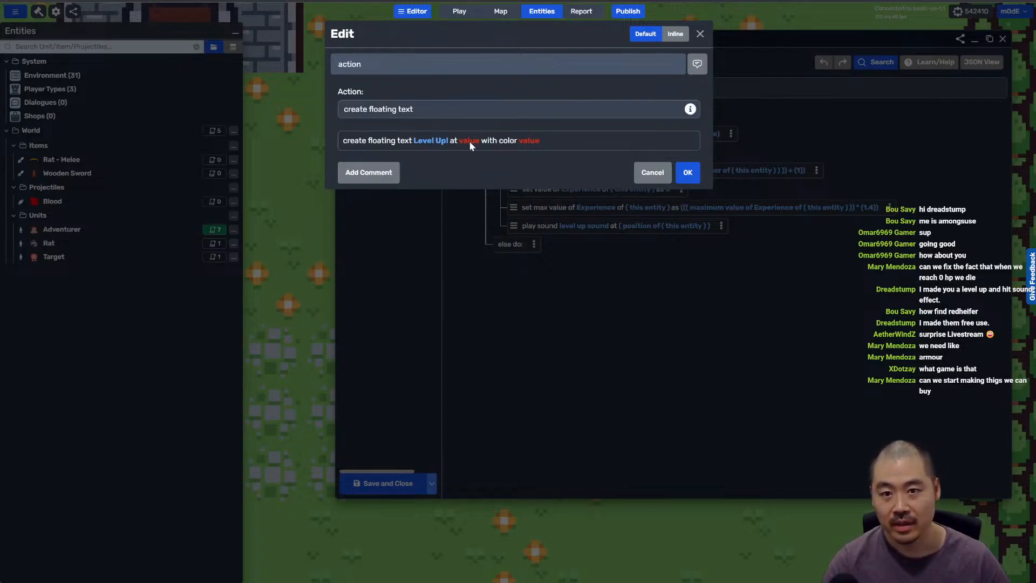
# Step: Set the floating text's position to the entity position of this entity
pyautogui.click(468, 140)
pyautogui.click(355, 100)
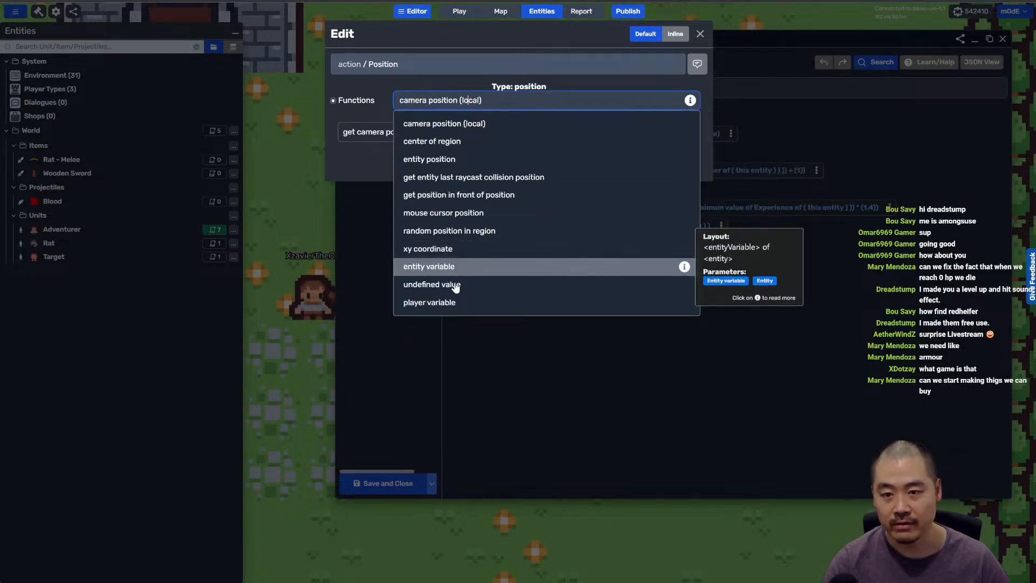
pyautogui.moveTo(457, 275); pyautogui.dragTo(459, 214)
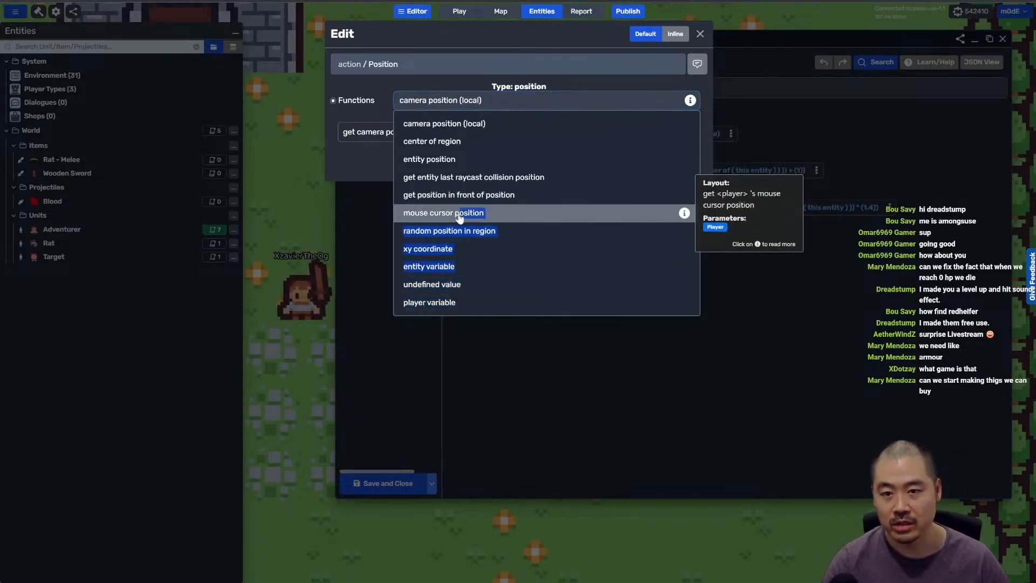
pyautogui.click(457, 160)
pyautogui.click(396, 132)
pyautogui.click(487, 150)
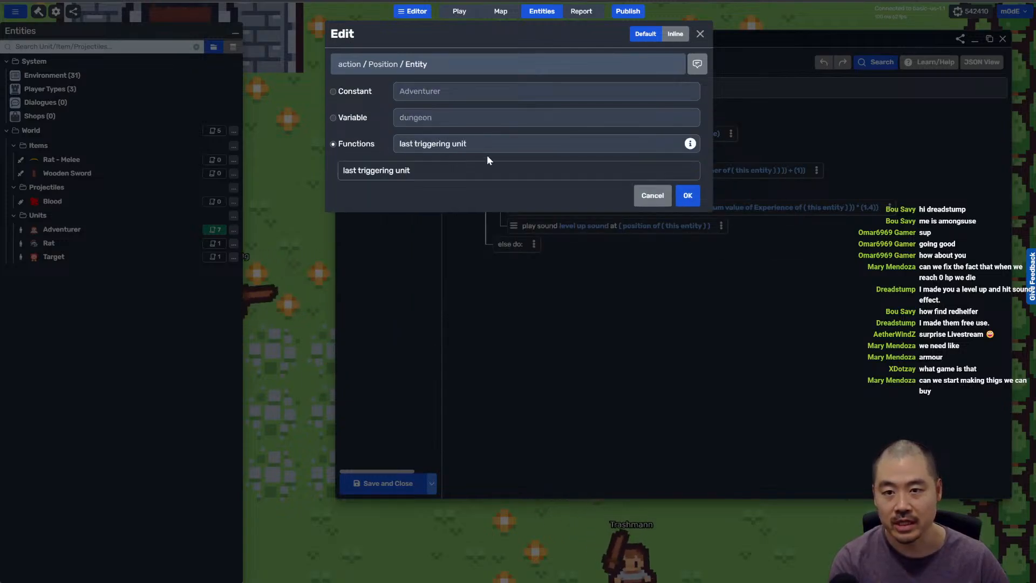
pyautogui.scroll(-10, 494, 216)
pyautogui.click(478, 231)
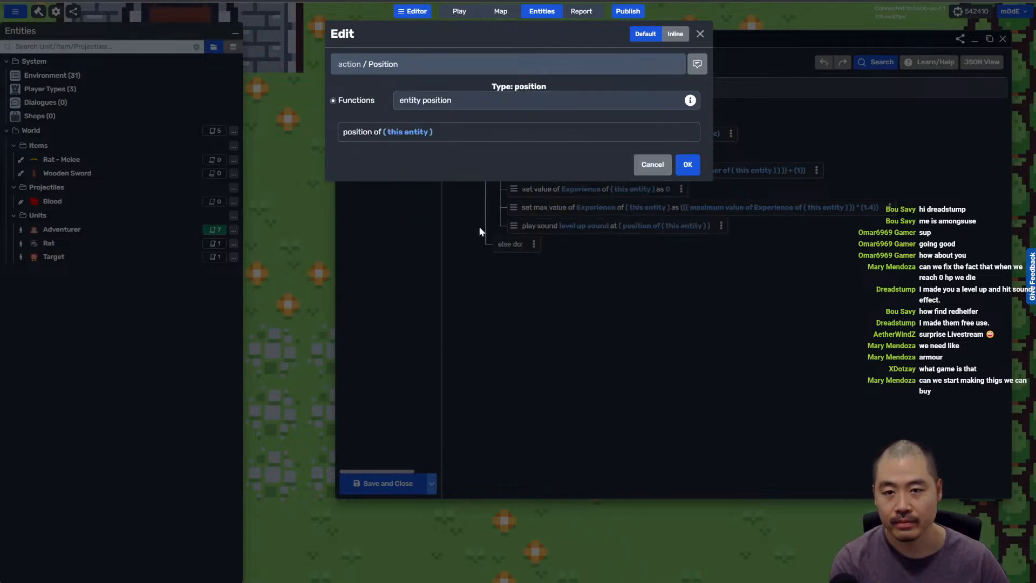
pyautogui.click(685, 164)
# Step: Open the floating text's color value for manual input
pyautogui.click(608, 141)
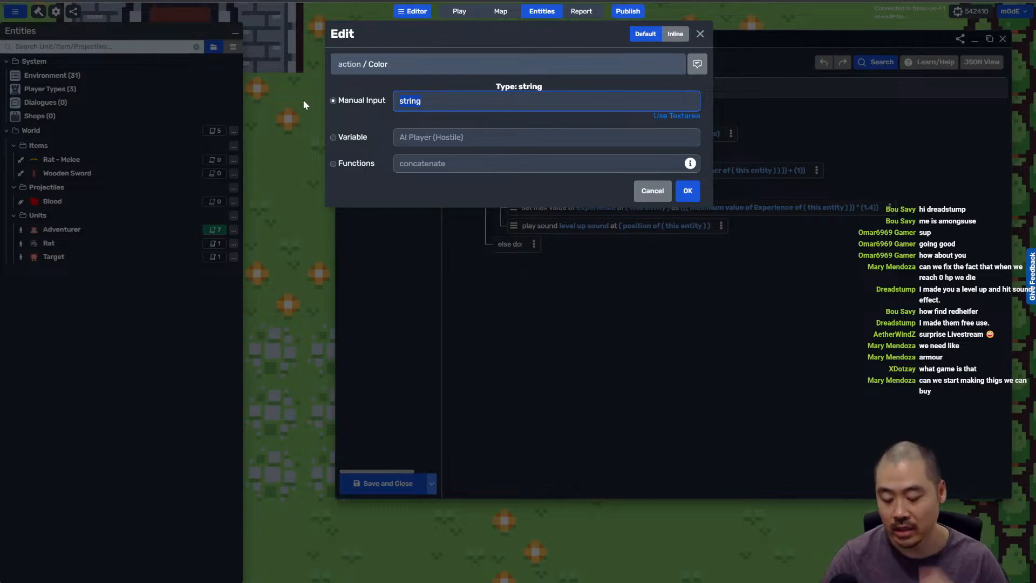
# Step: Set the color of the script action to yellow
pyautogui.write('yellow')
pyautogui.press('Return')
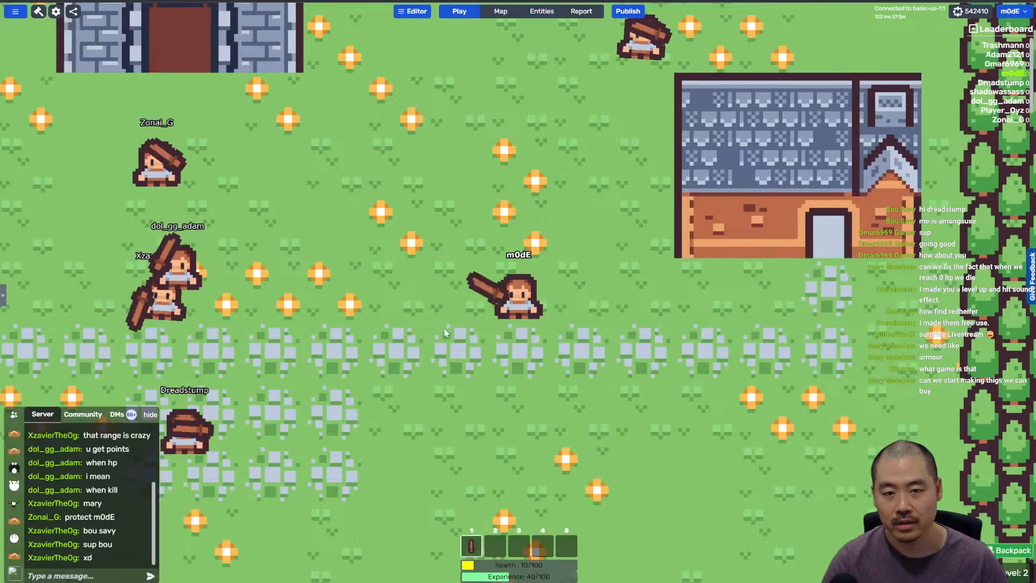
# Step: Playtest the map by walking the character east across the village and into the blue-roofed house
pyautogui.press('a')
pyautogui.press('s')
pyautogui.press('w')
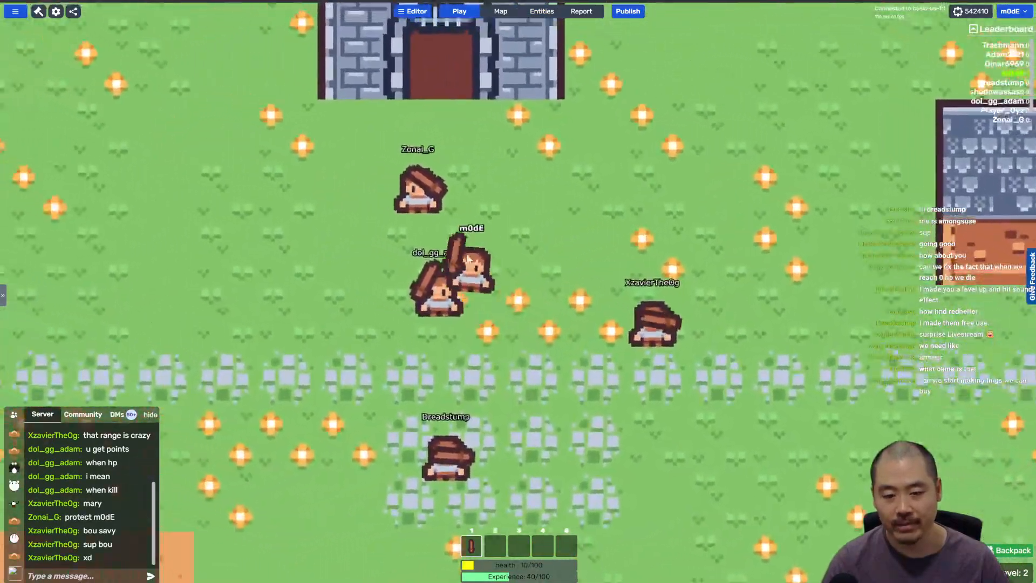
pyautogui.press('s')
pyautogui.press('d')
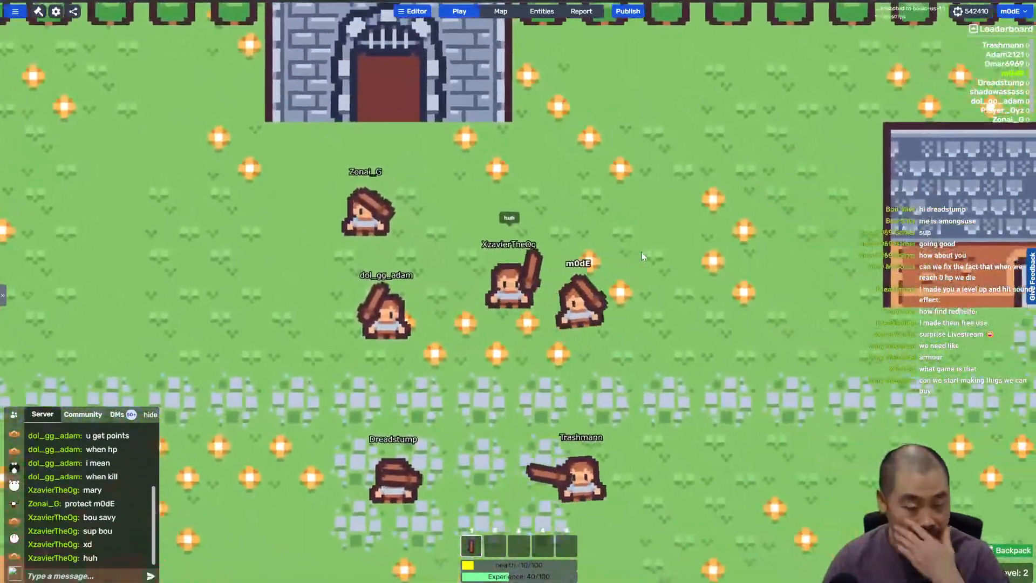
pyautogui.press('d')
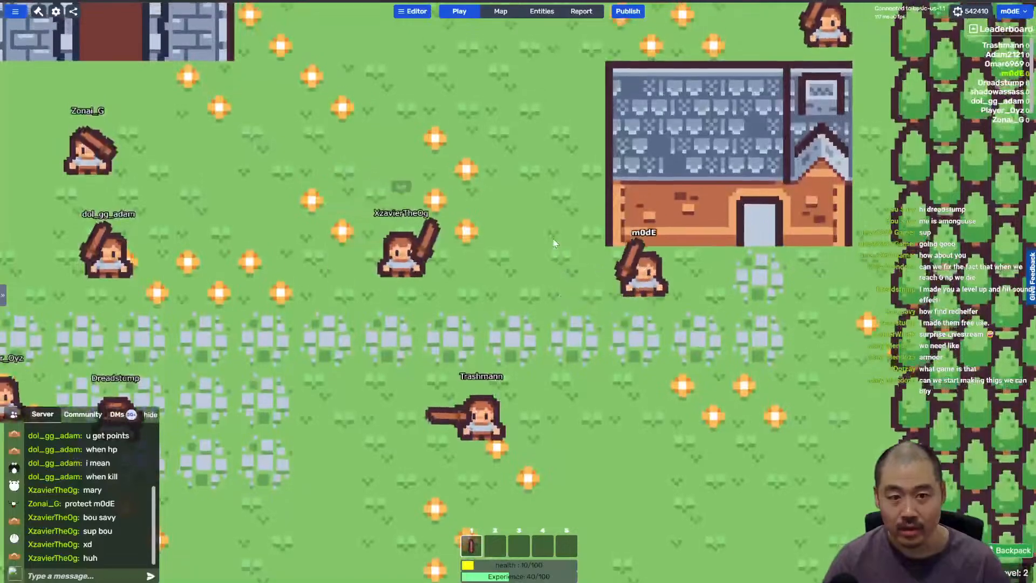
pyautogui.press('d')
pyautogui.press('w')
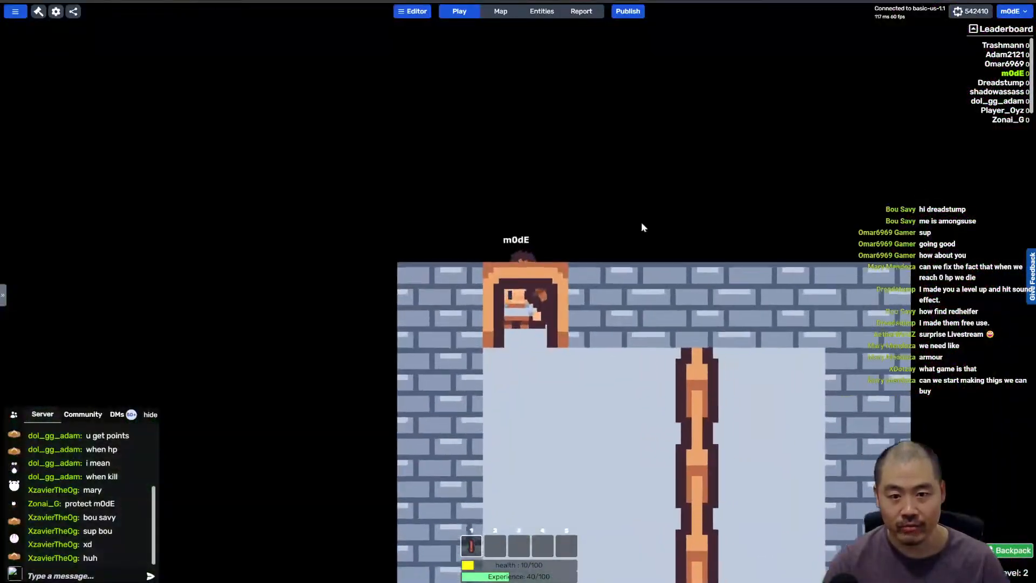
# Step: Walk the character around inside the house beside the wooden divider and leave through the doorway
pyautogui.press('s')
pyautogui.press('a')
pyautogui.press('w')
pyautogui.press('d')
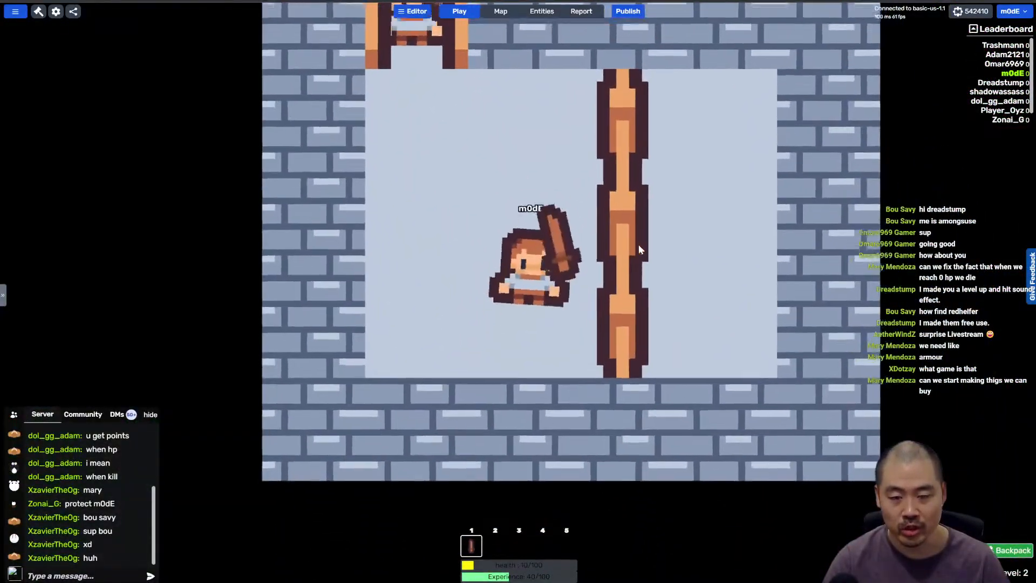
pyautogui.press('a')
pyautogui.press('d')
pyautogui.press('s')
pyautogui.press('a')
pyautogui.press('w')
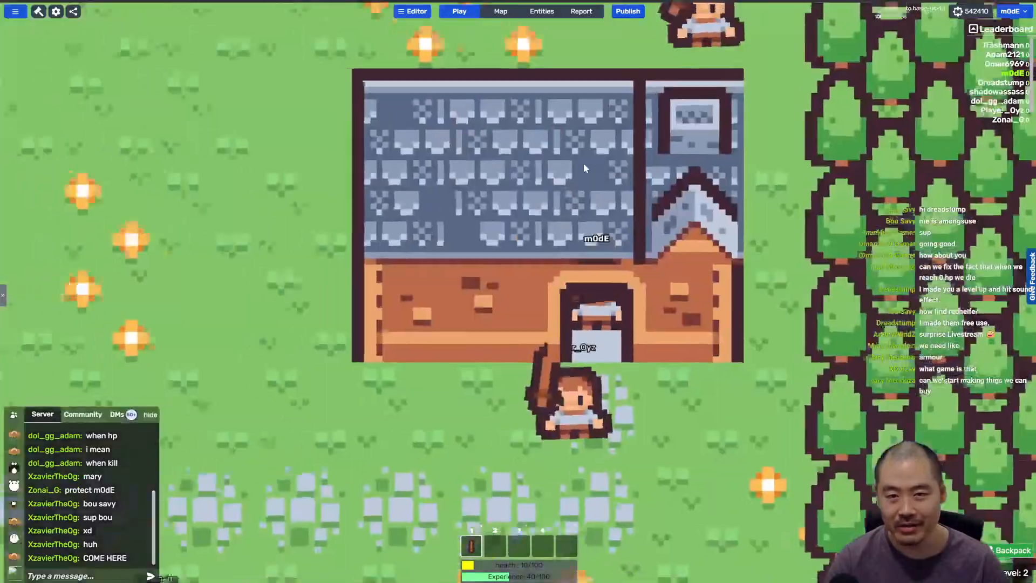
# Step: Test the blue-roofed house's entrance by walking in and out, and walk around to its north side
pyautogui.press('s')
pyautogui.press('s')
pyautogui.press('d')
pyautogui.press('w')
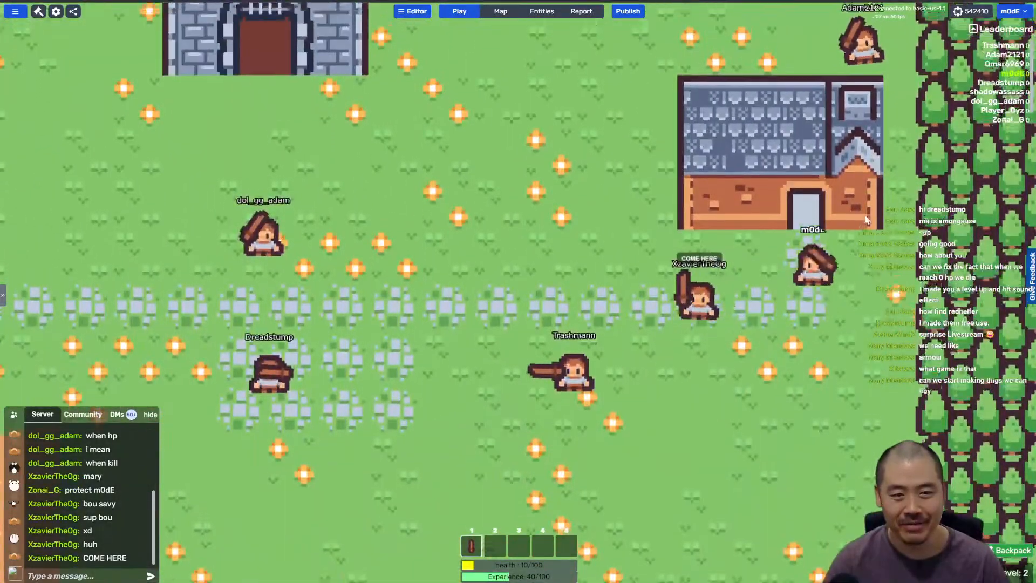
pyautogui.press('s')
pyautogui.press('w')
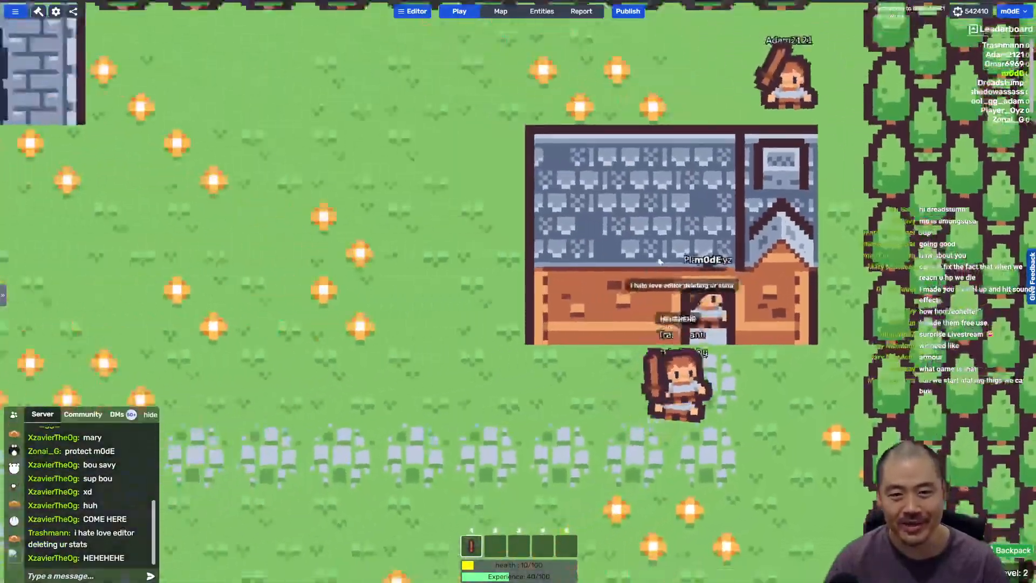
pyautogui.press('s')
pyautogui.press('a')
pyautogui.press('w')
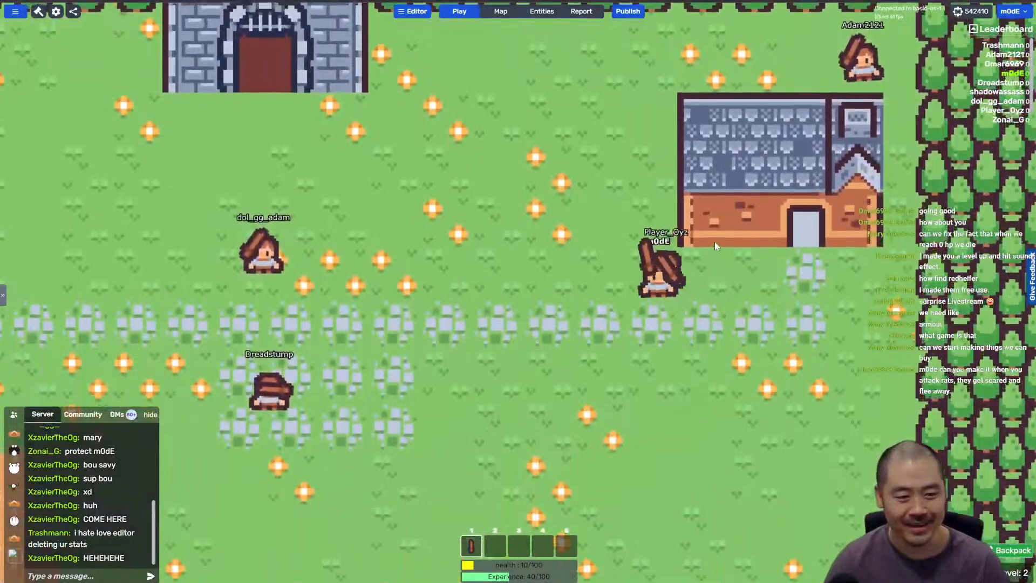
pyautogui.press('s')
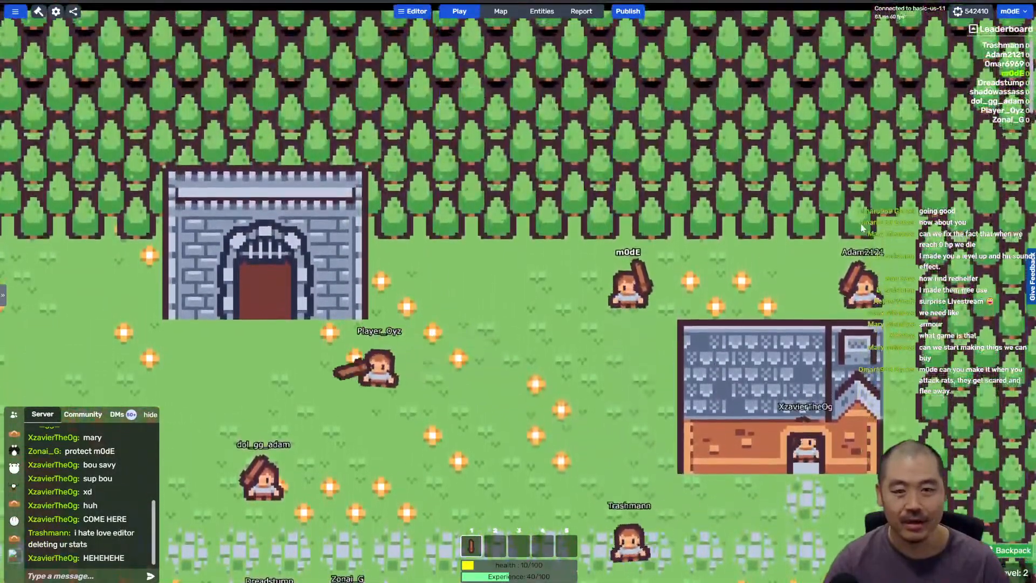
# Step: Walk the character southwest across the village towards the dirt training ground
pyautogui.press('a')
pyautogui.press('s')
pyautogui.press('a')
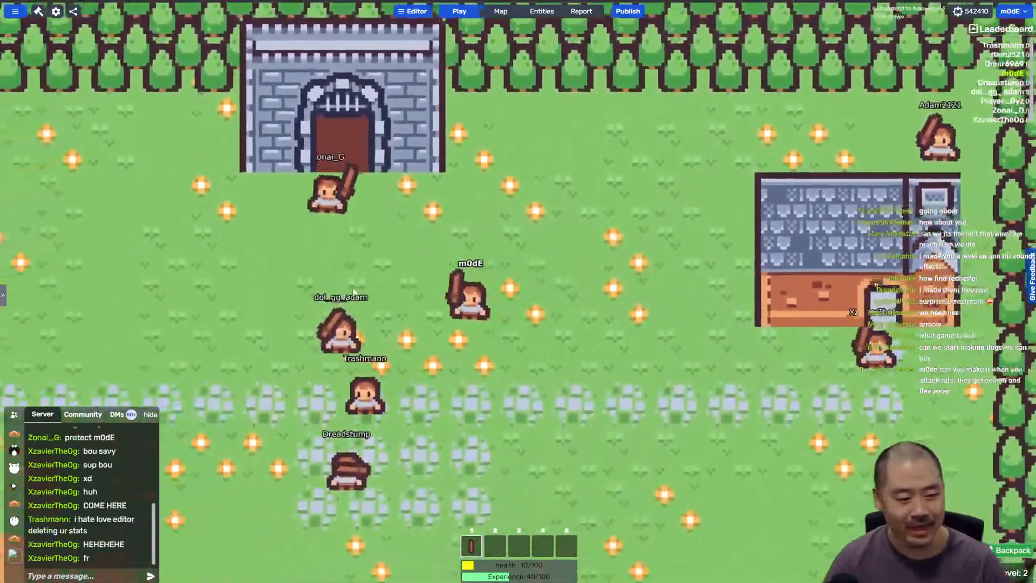
pyautogui.press('a')
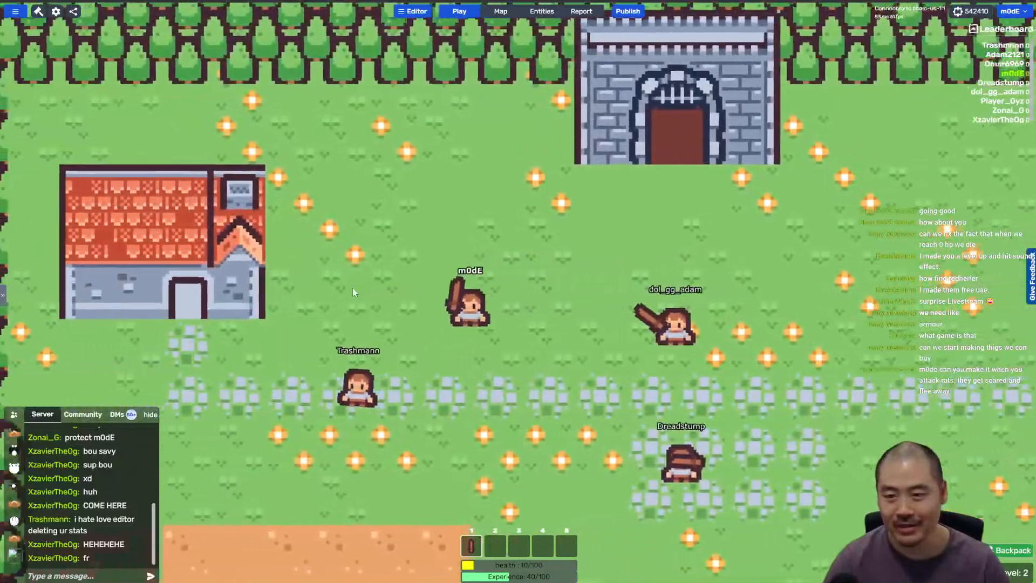
pyautogui.press('s')
pyautogui.press('s')
pyautogui.press('a')
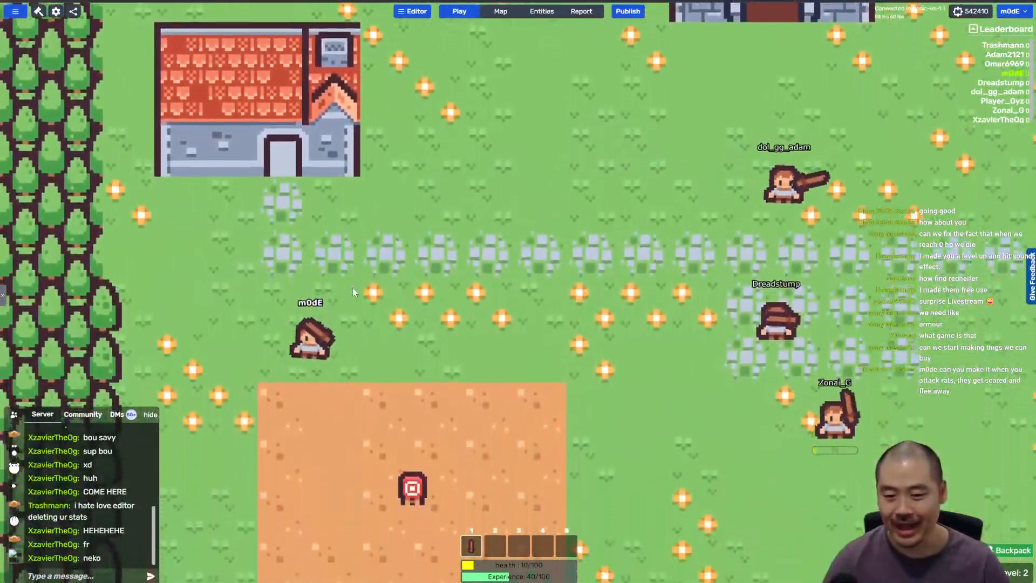
# Step: Walk around the target on the training ground and swing the wooden sword at it
pyautogui.press('s')
pyautogui.press('d')
pyautogui.press('w')
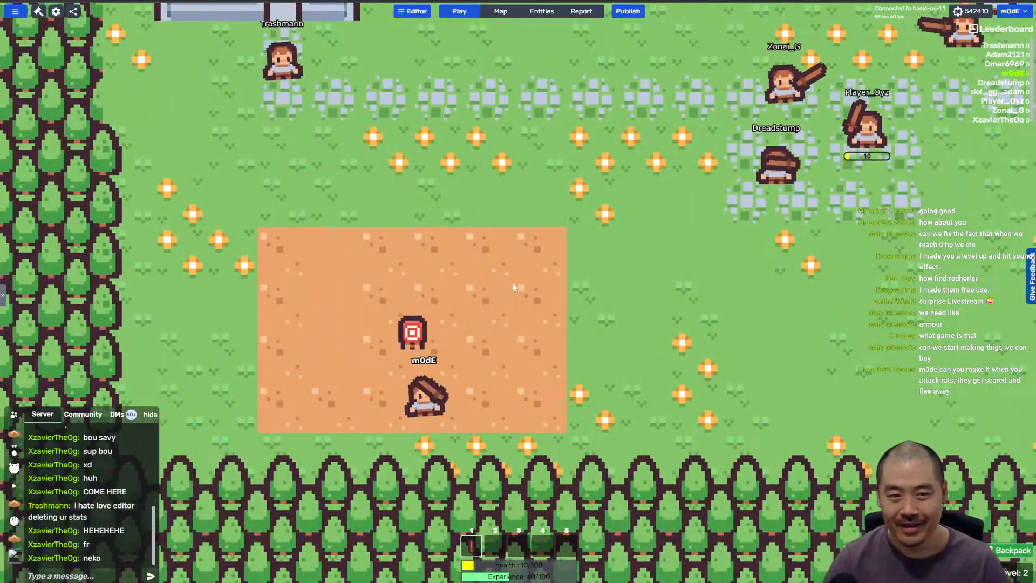
pyautogui.click(514, 284)
pyautogui.press('a')
pyautogui.press('s')
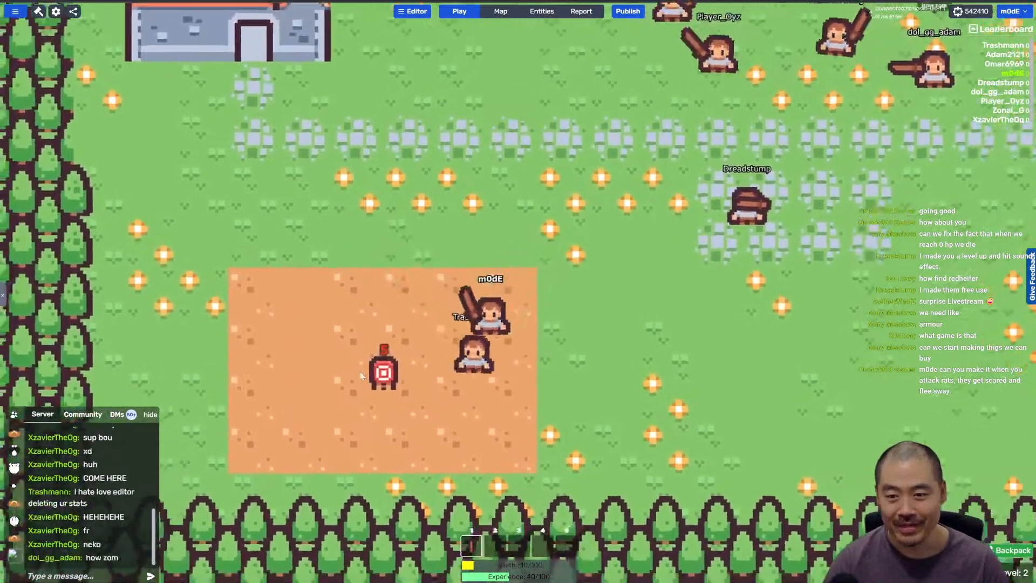
pyautogui.click(364, 367)
pyautogui.click(365, 367)
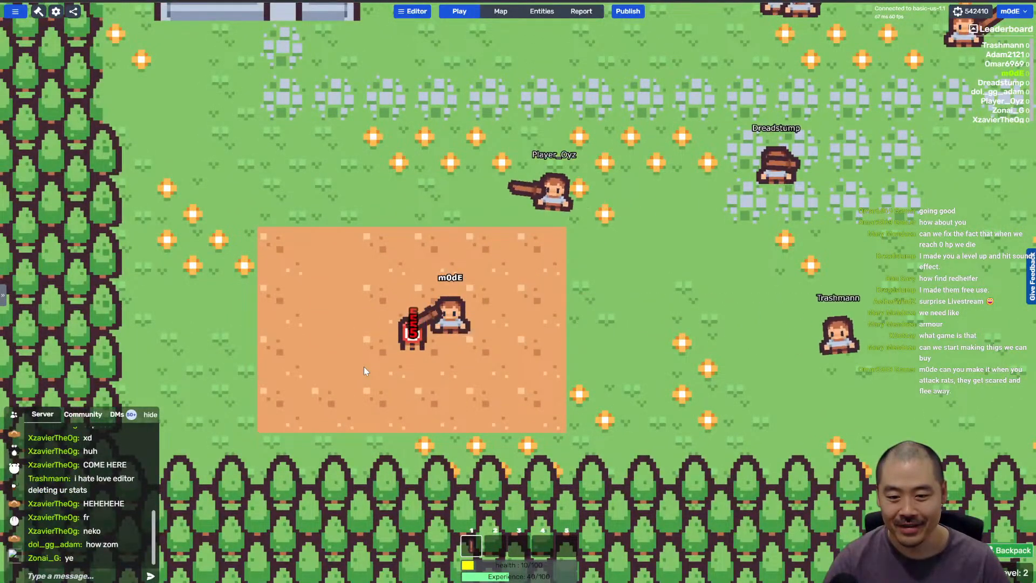
# Step: Walk the character back northeast to the blue-roofed house and go inside
pyautogui.press('d')
pyautogui.press('w')
pyautogui.press('d')
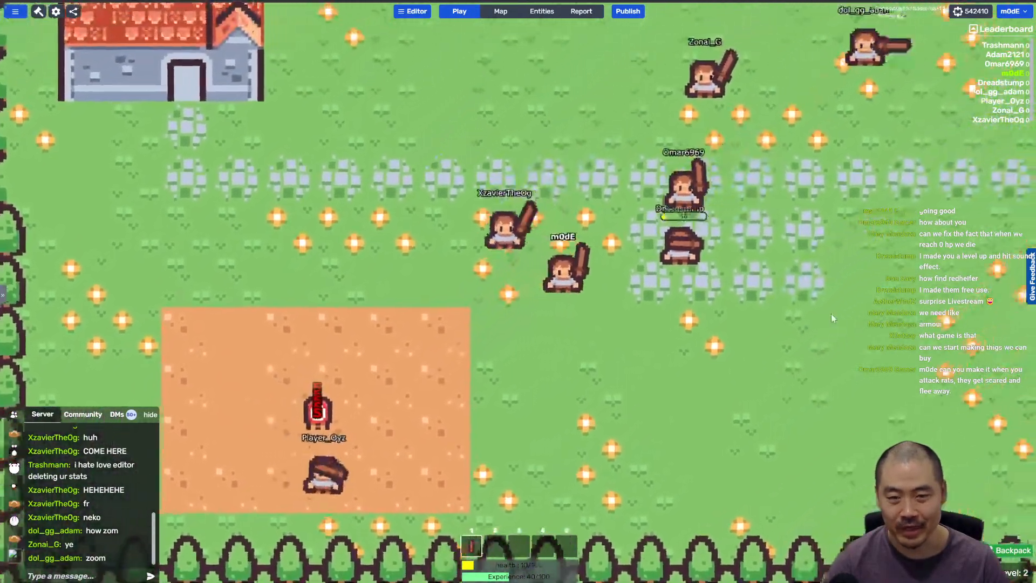
pyautogui.press('d')
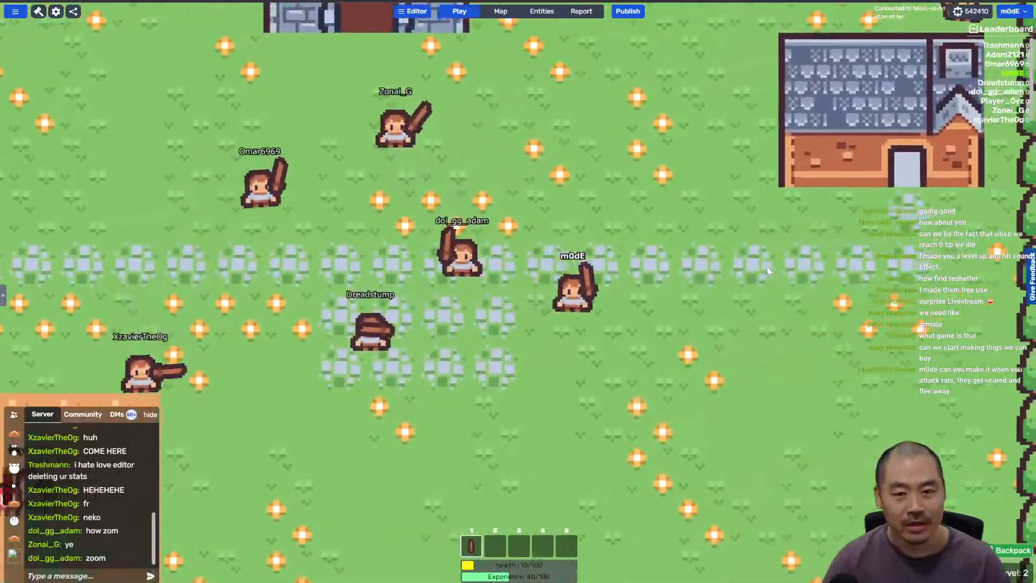
pyautogui.press('w')
pyautogui.press('d')
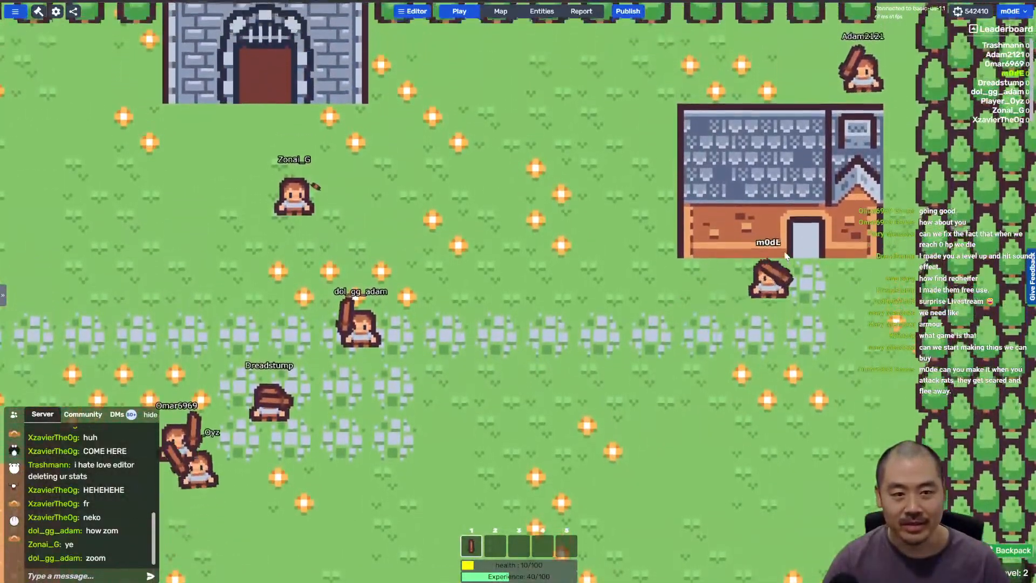
pyautogui.press('s')
pyautogui.press('d')
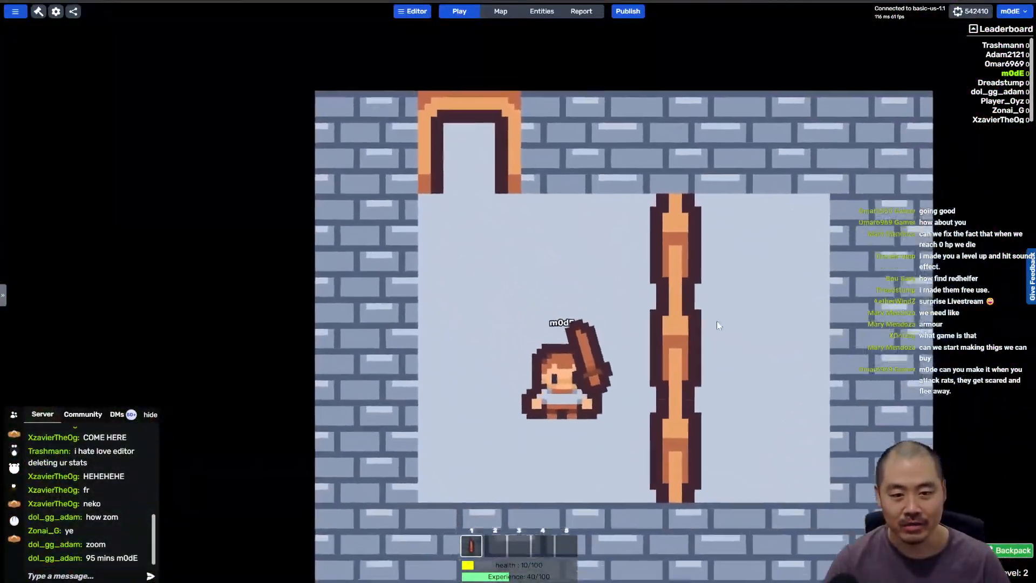
# Step: Inspect the house interior by walking the character up to the wooden divider
pyautogui.press('w')
pyautogui.press('a')
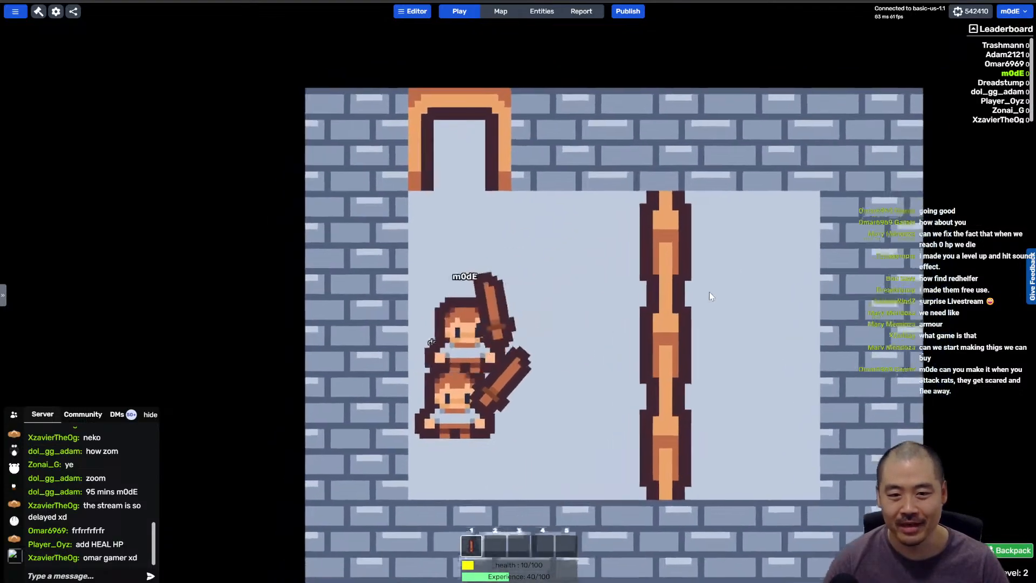
pyautogui.press('w')
pyautogui.press('d')
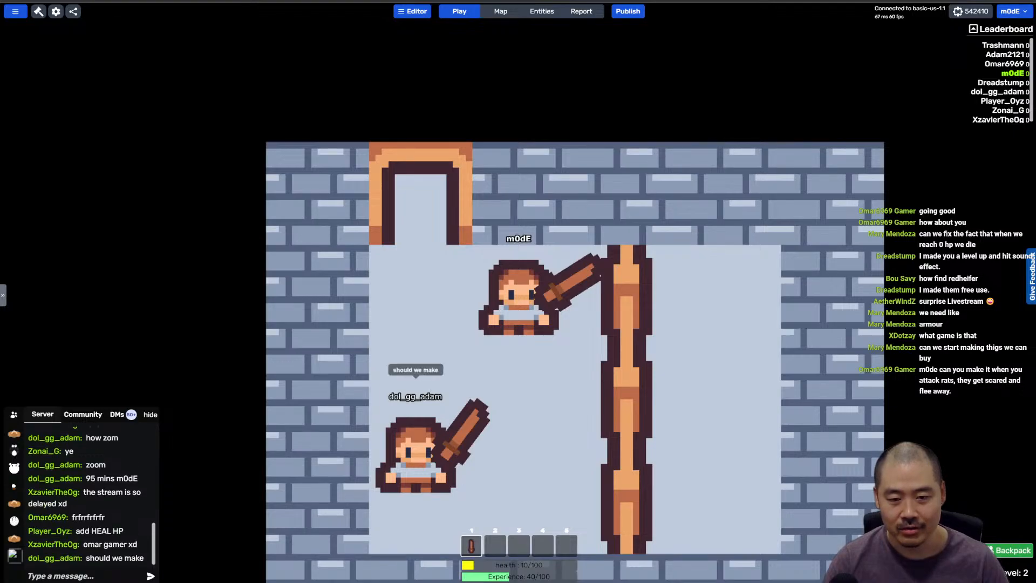
# Step: Switch to Aseprite and close rat.png, the wooden sword sprite and Sprite-0003, discarding Sprite-0003's changes
pyautogui.hotkey('alt', 'Tab')
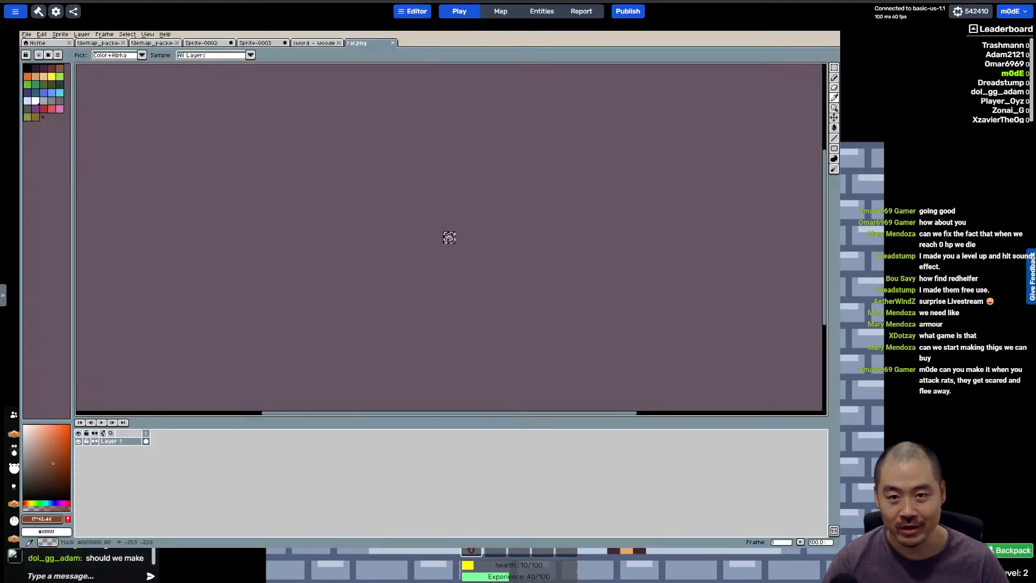
pyautogui.hotkey('ctrl', 'shift', 'Tab')
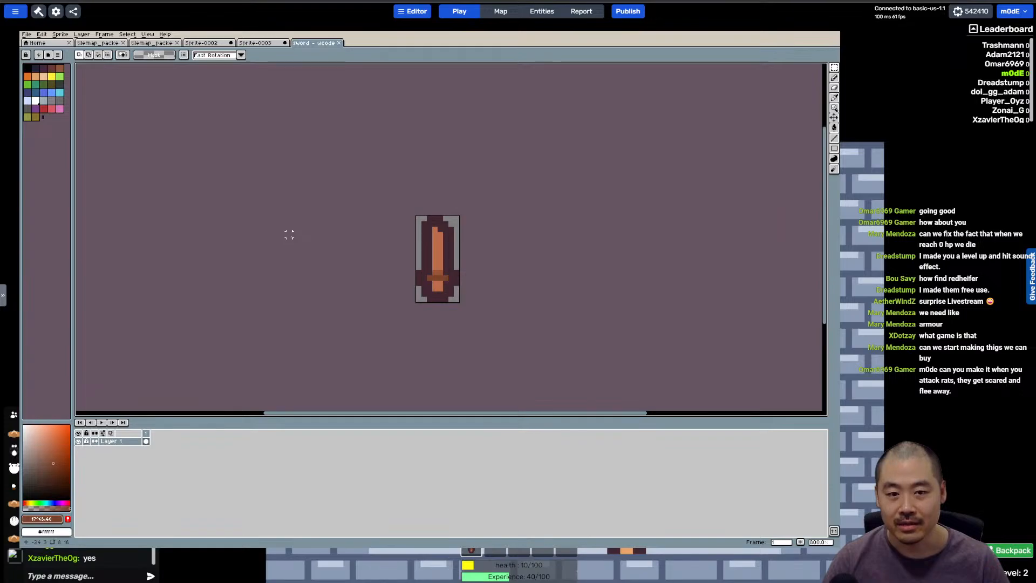
pyautogui.hotkey('ctrl', 'w')
pyautogui.hotkey('ctrl', 'w')
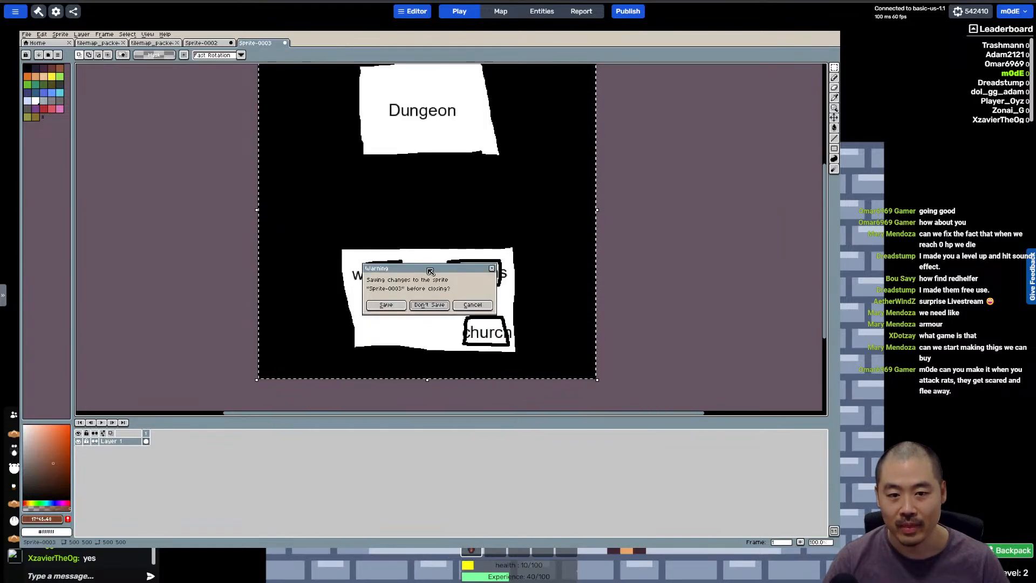
pyautogui.click(429, 304)
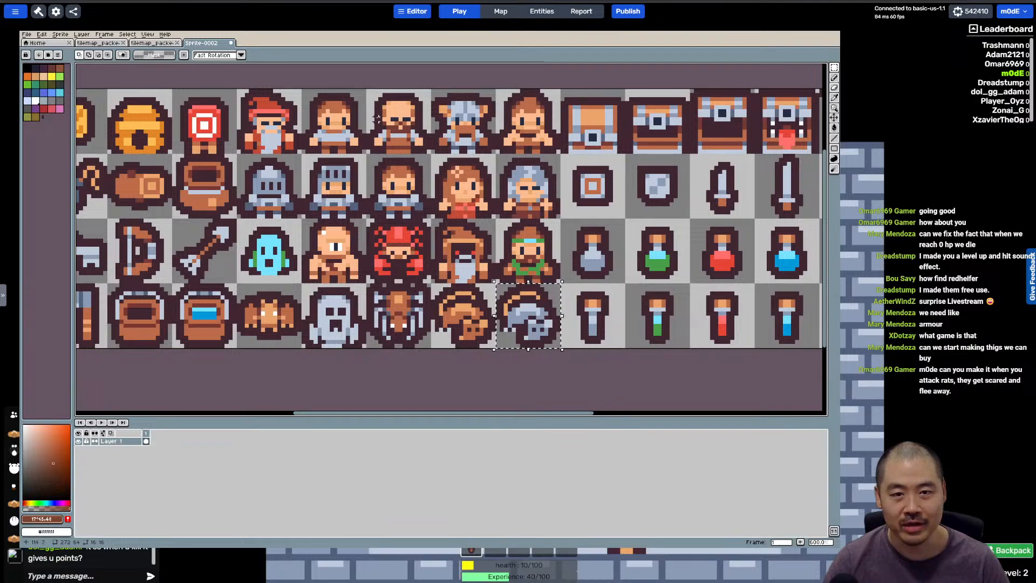
# Step: Examine the character sprites in Sprite-0002 by marking the bald man, the red-dressed woman and the grey-haired woman in turn
pyautogui.moveTo(368, 90); pyautogui.dragTo(430, 153)
pyautogui.hotkey('ctrl', 'd')
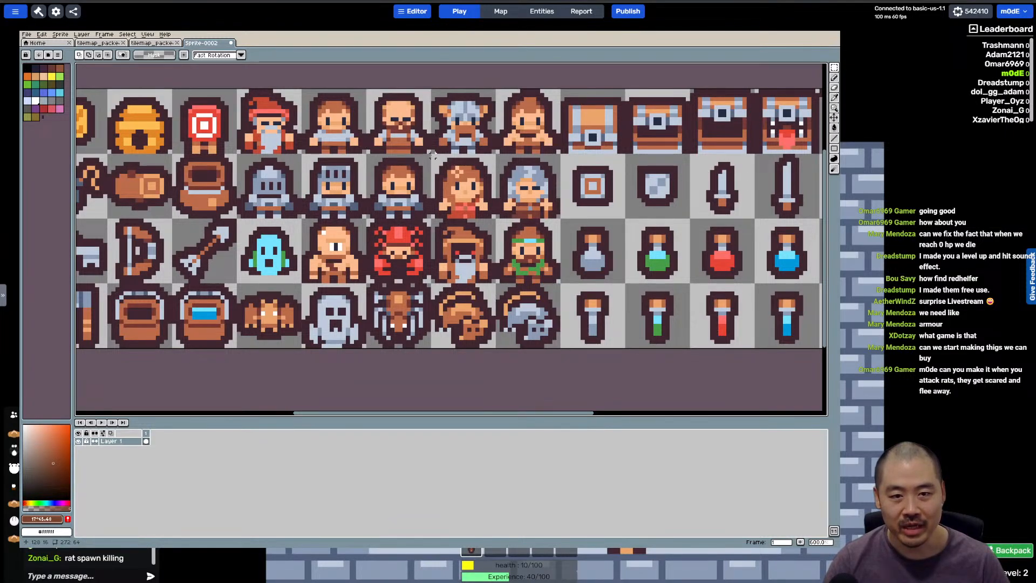
pyautogui.moveTo(431, 154); pyautogui.dragTo(497, 219)
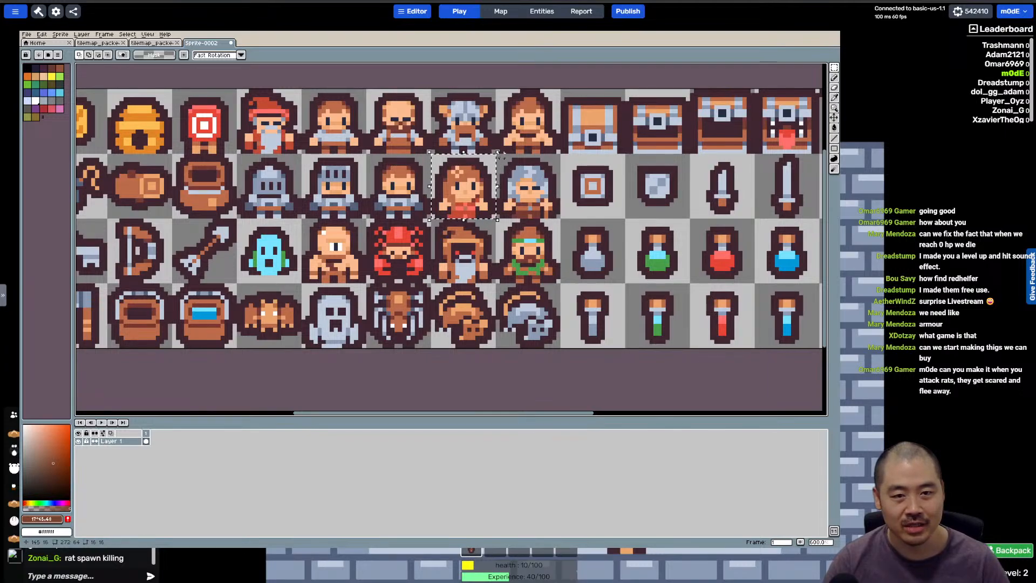
pyautogui.moveTo(498, 155); pyautogui.dragTo(561, 218)
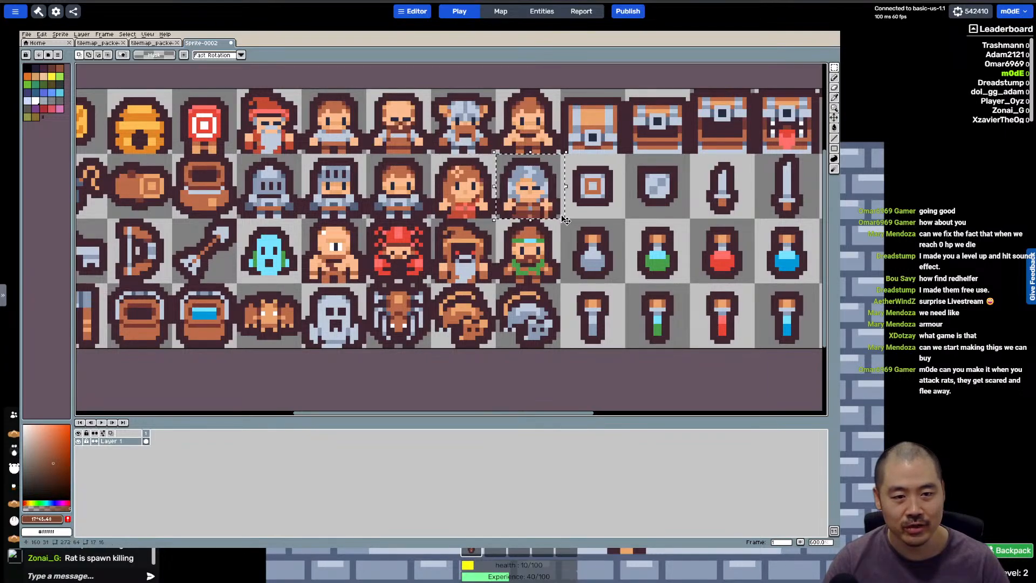
pyautogui.click(603, 248)
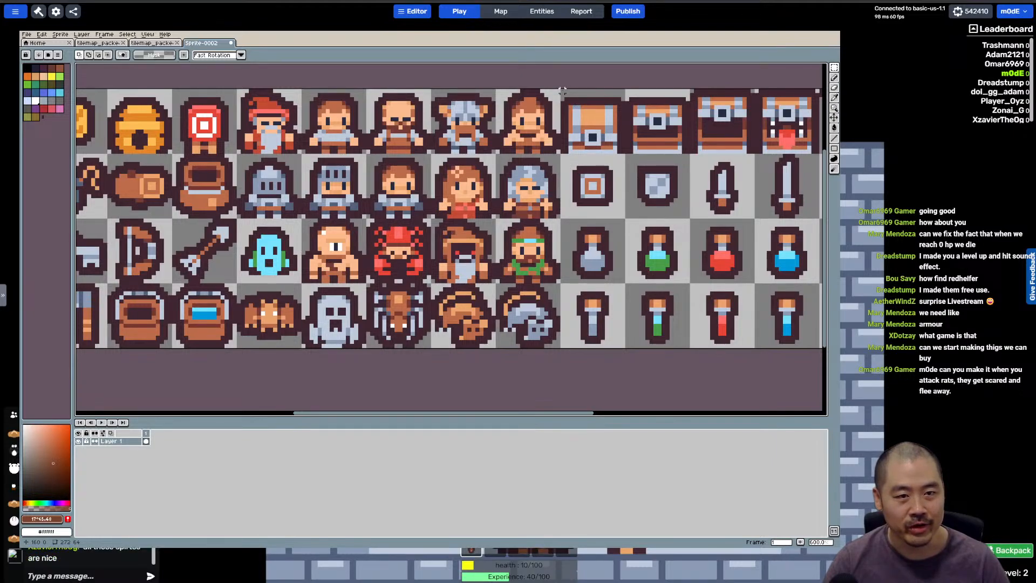
# Step: Paste the 112 × 64 block of chests, shields, weapons and potions from Sprite-0002 into the larger tilemap_packed sheet at 272, 112
pyautogui.moveTo(561, 91); pyautogui.dragTo(775, 378)
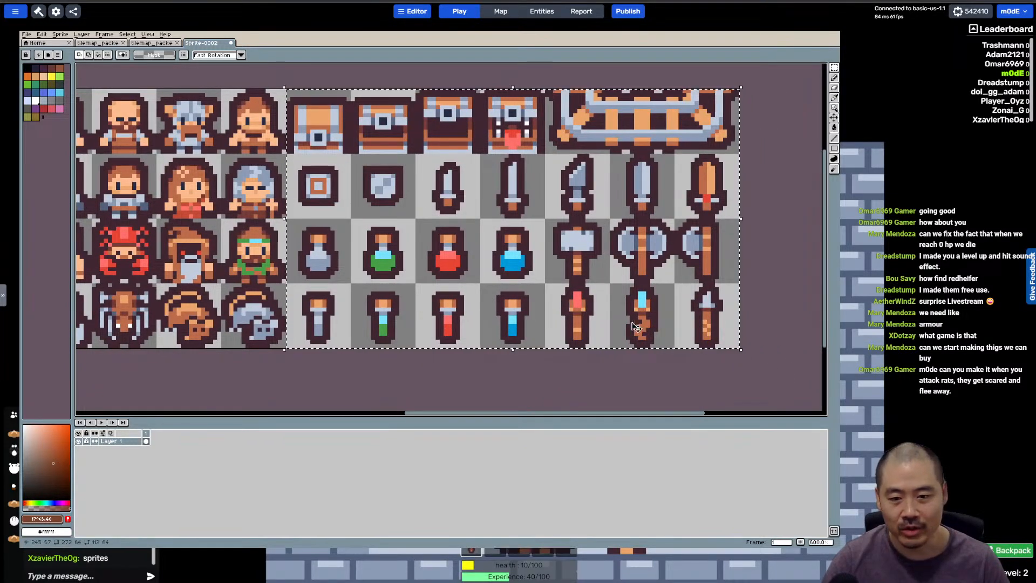
pyautogui.moveTo(432, 413); pyautogui.dragTo(274, 421)
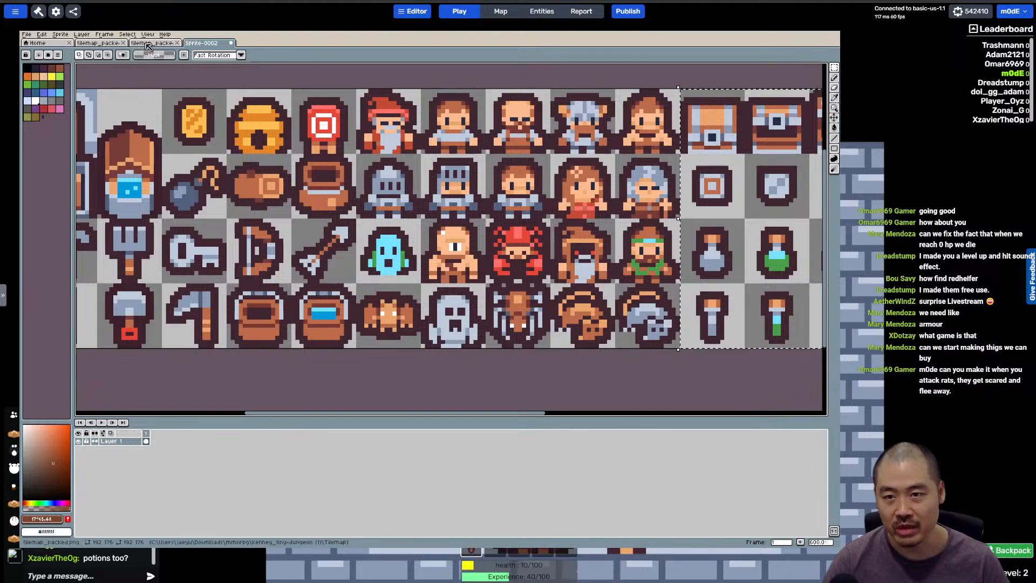
pyautogui.click(152, 43)
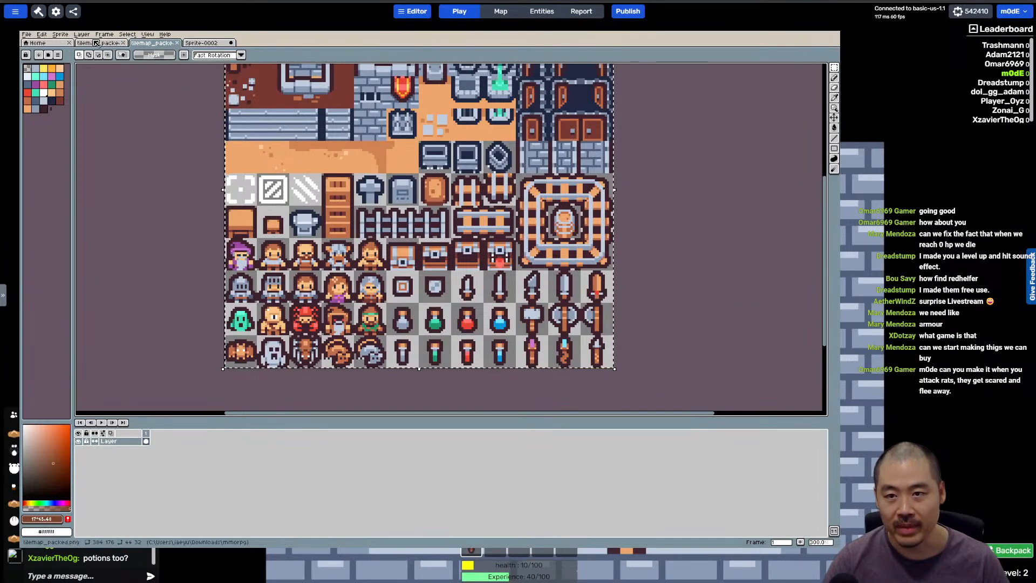
pyautogui.click(99, 43)
pyautogui.hotkey('ctrl', 'v')
pyautogui.moveTo(443, 160); pyautogui.dragTo(597, 313)
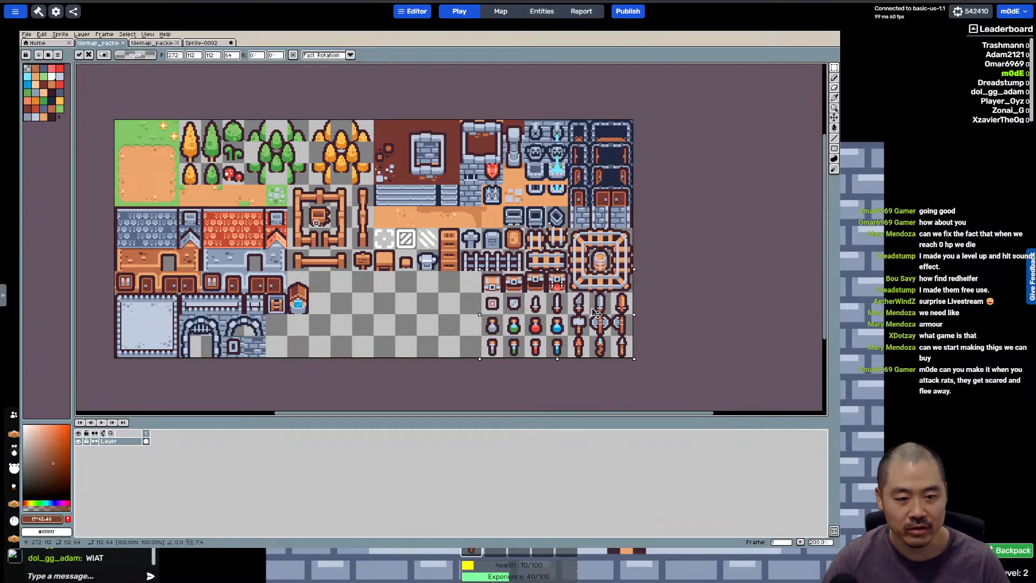
# Step: Apply the pasted block of chests, weapons and potions and save the tilemap_packed sheet
pyautogui.scroll(3, 594, 313)
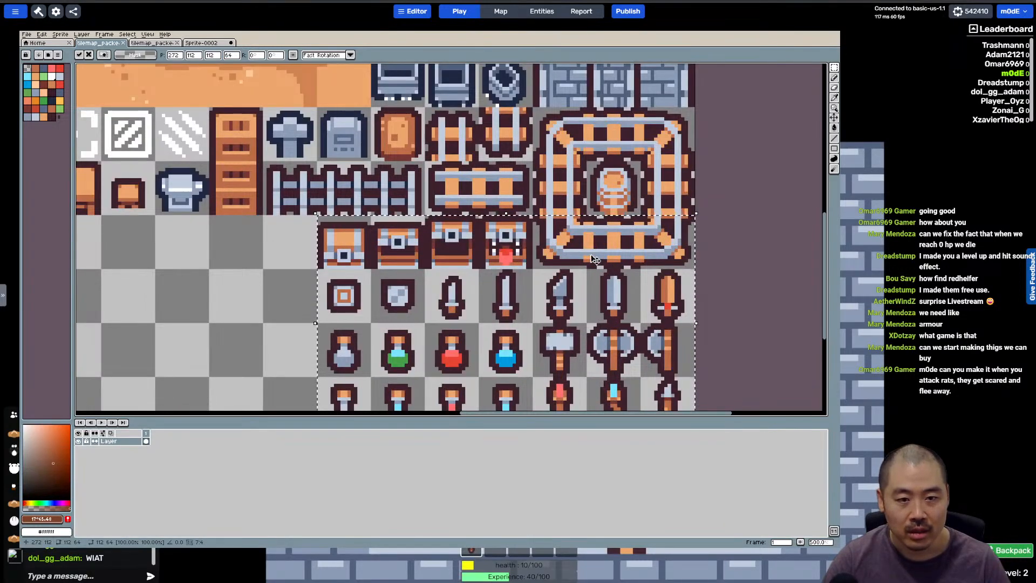
pyautogui.press('Return')
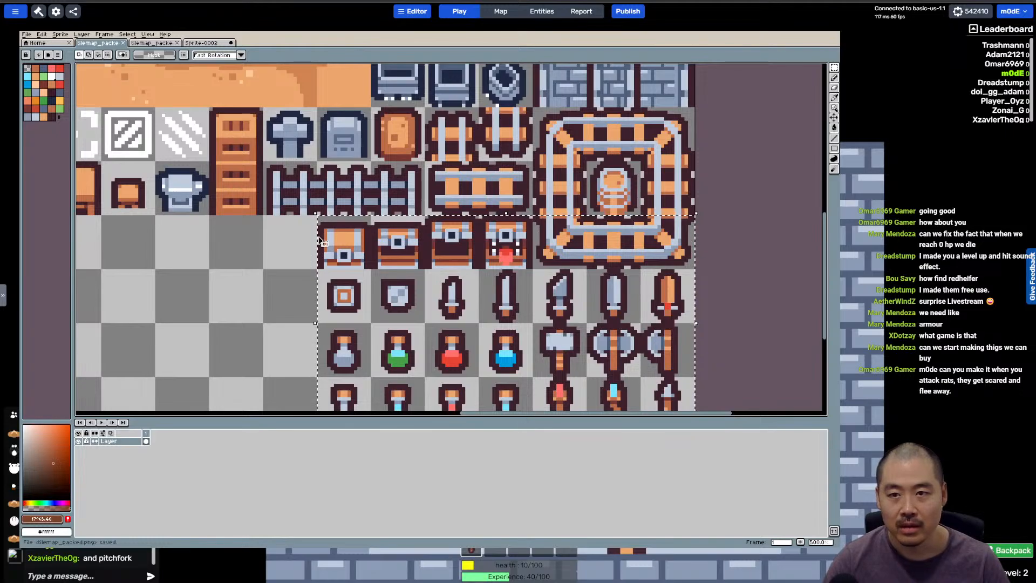
# Step: Copy the red-dressed woman from Sprite-0002 into a new 16 × 16 sprite and save it as shop lady.png
pyautogui.click(188, 43)
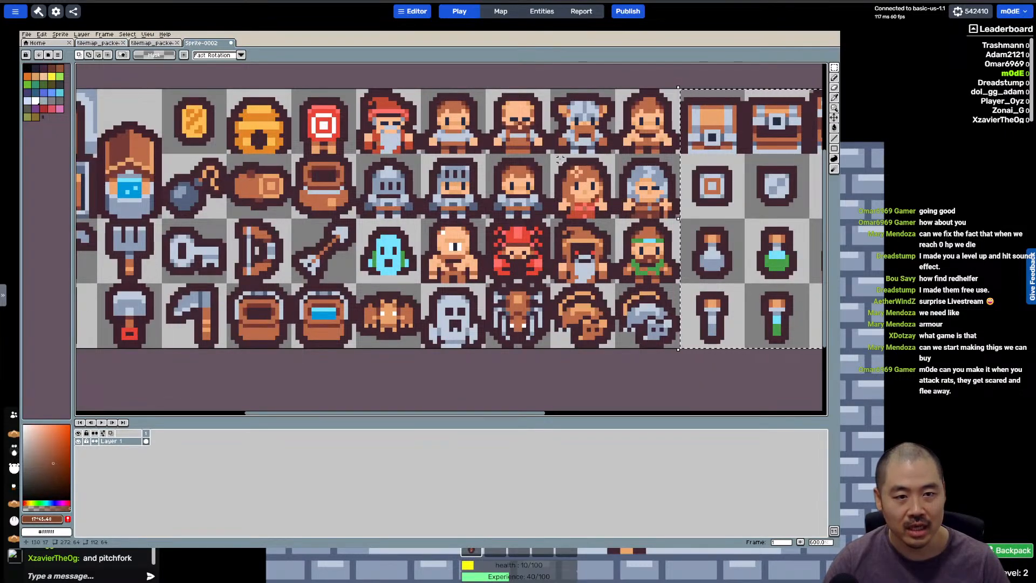
pyautogui.moveTo(551, 156); pyautogui.dragTo(616, 218)
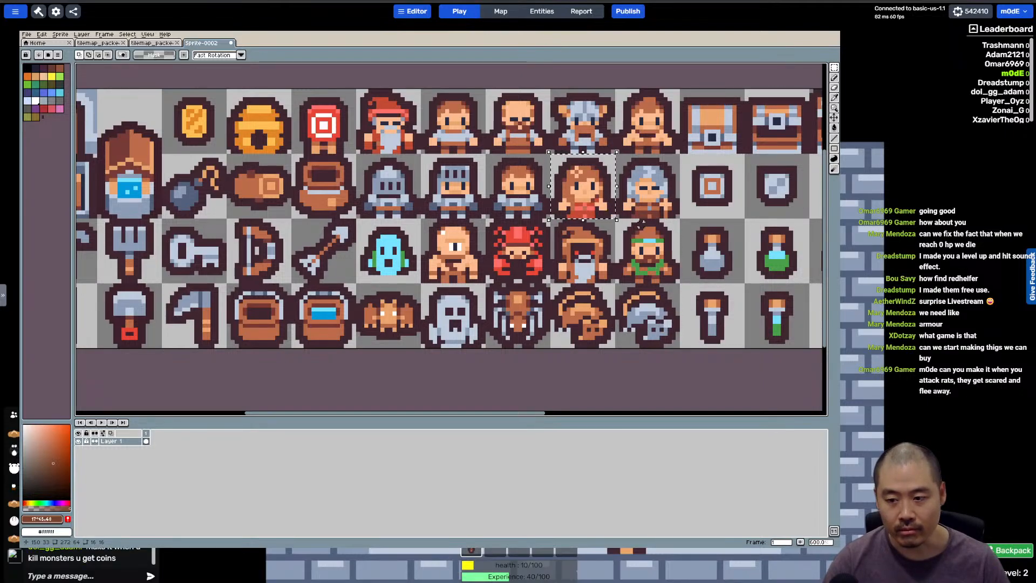
pyautogui.hotkey('ctrl', 'n')
pyautogui.press('Return')
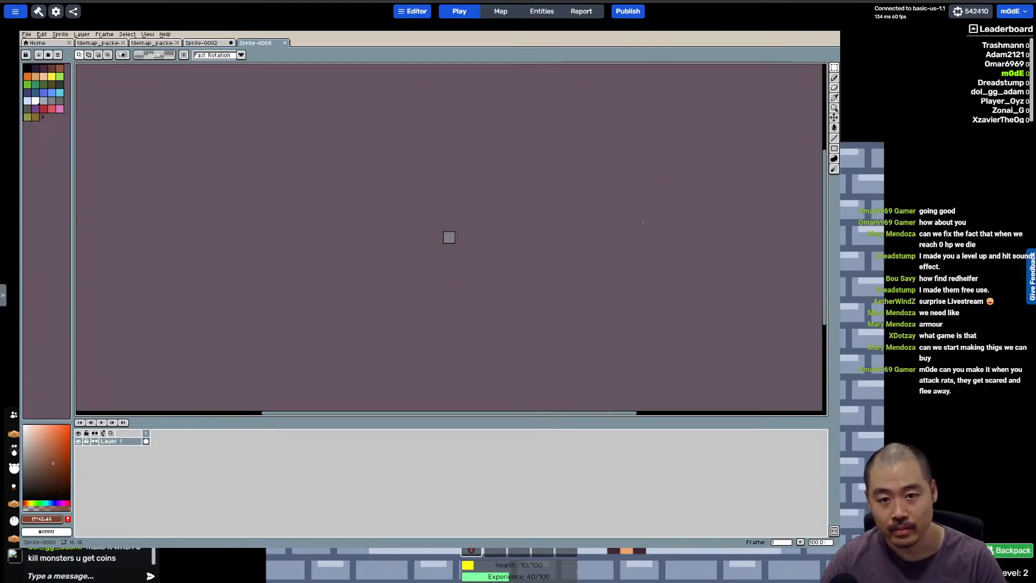
pyautogui.hotkey('ctrl', 'v')
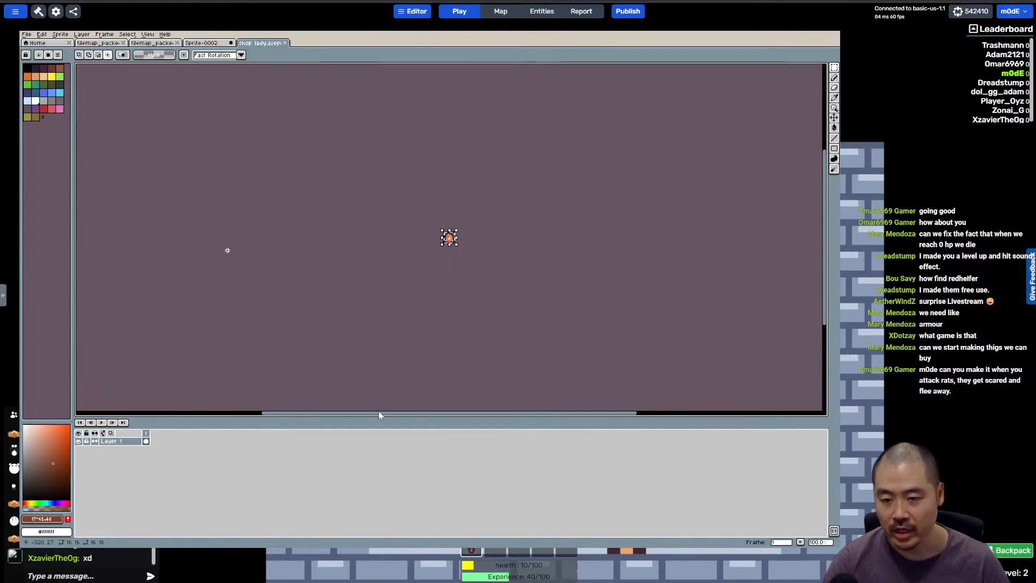
pyautogui.hotkey('ctrl', 's')
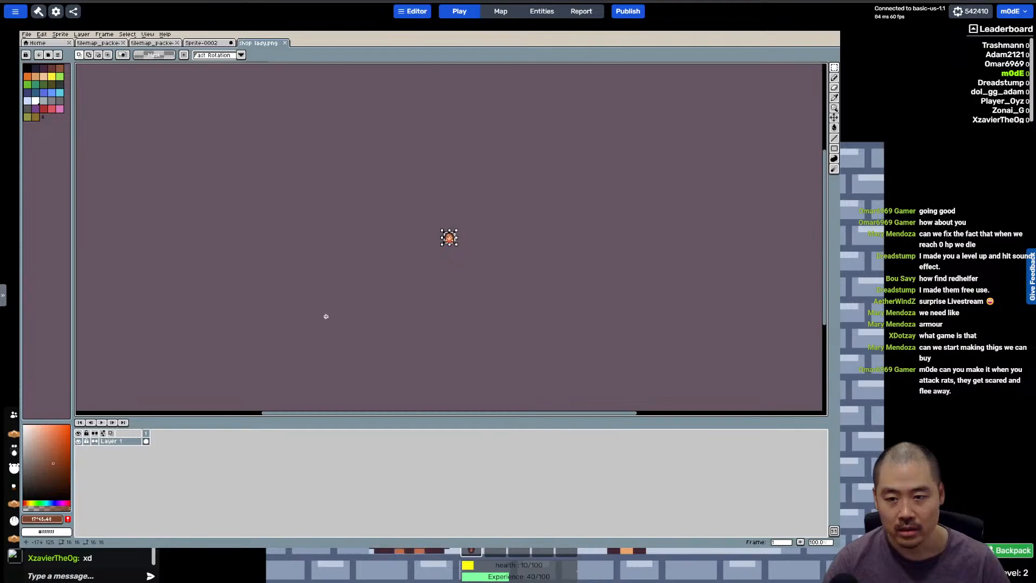
# Step: Flip the shop lady canvas horizontally and save the file
pyautogui.scroll(3, 504, 238)
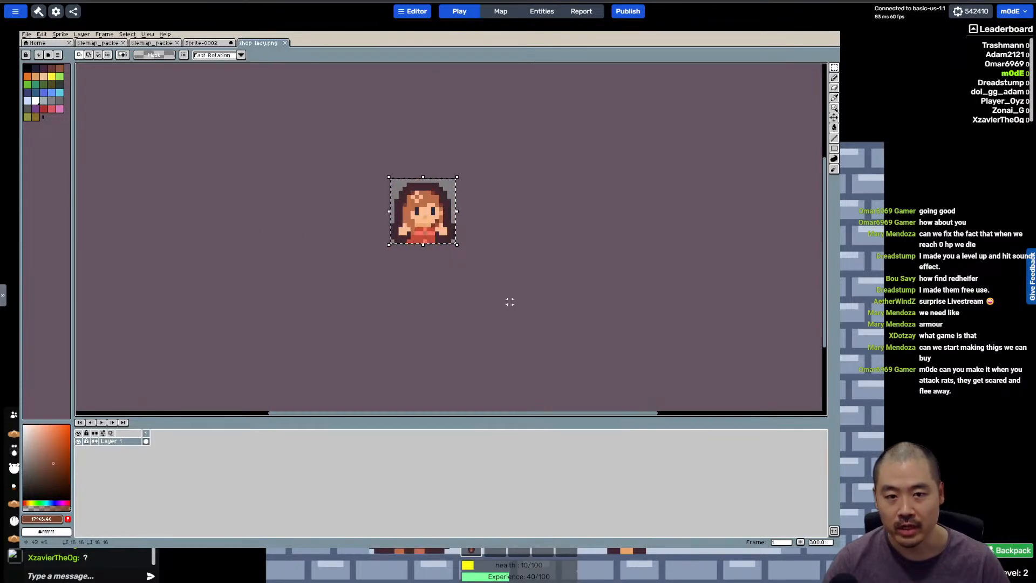
pyautogui.click(99, 35)
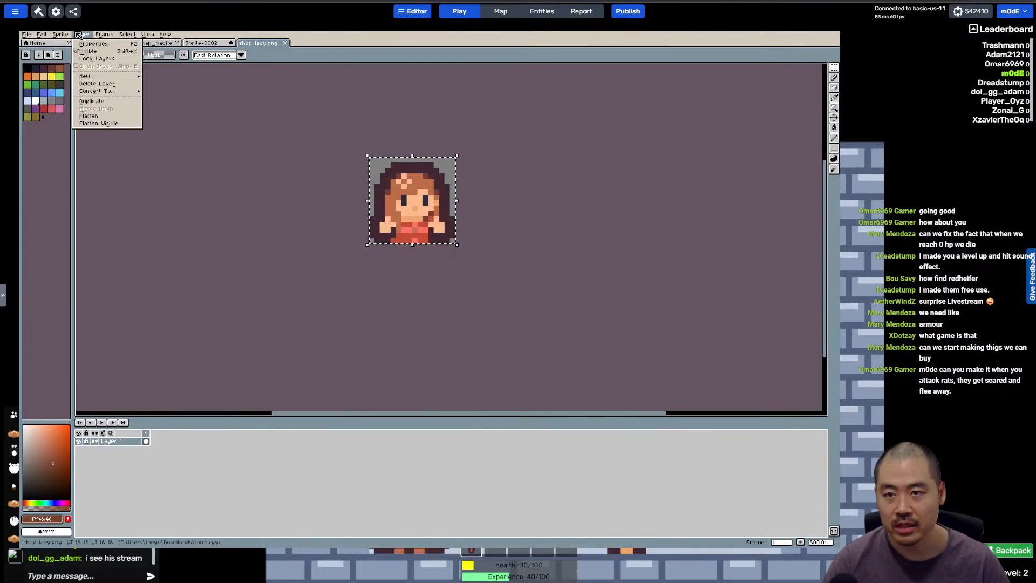
pyautogui.moveTo(92, 91)
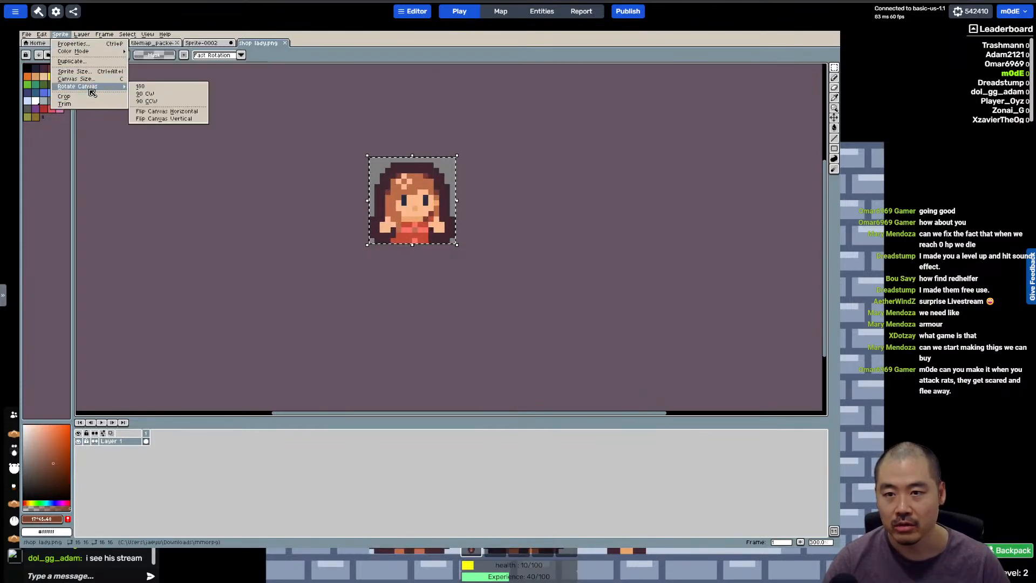
pyautogui.click(173, 111)
pyautogui.hotkey('ctrl', 's')
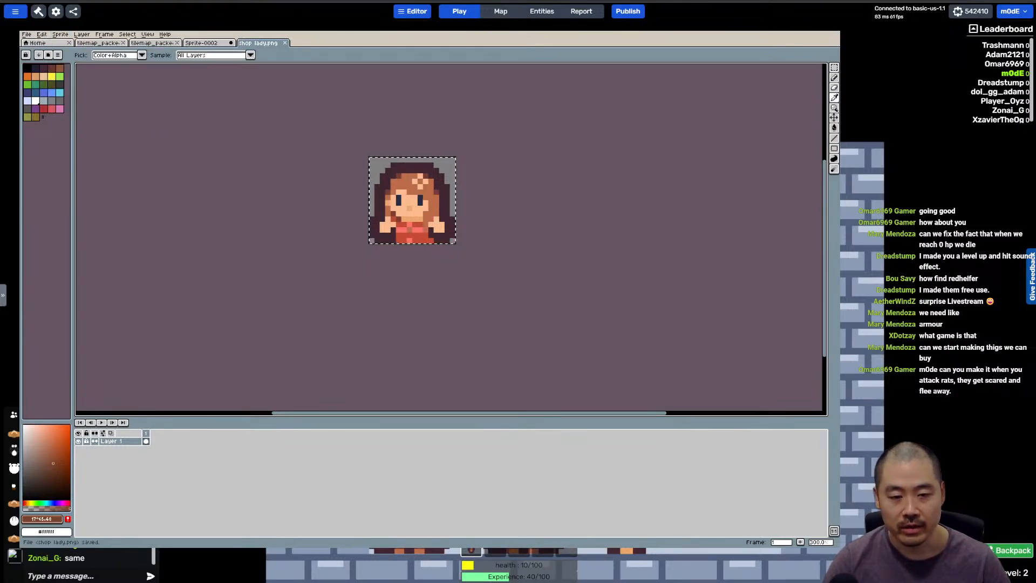
# Step: Switch to the modd.io game editor, view the map and bring up the list of game entities
pyautogui.hotkey('alt', 'Tab')
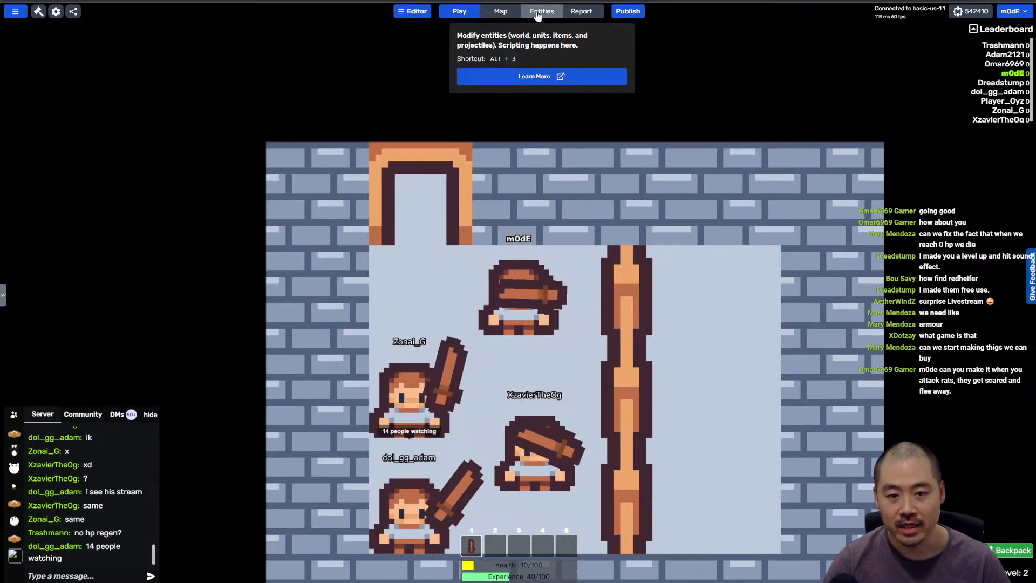
pyautogui.click(501, 11)
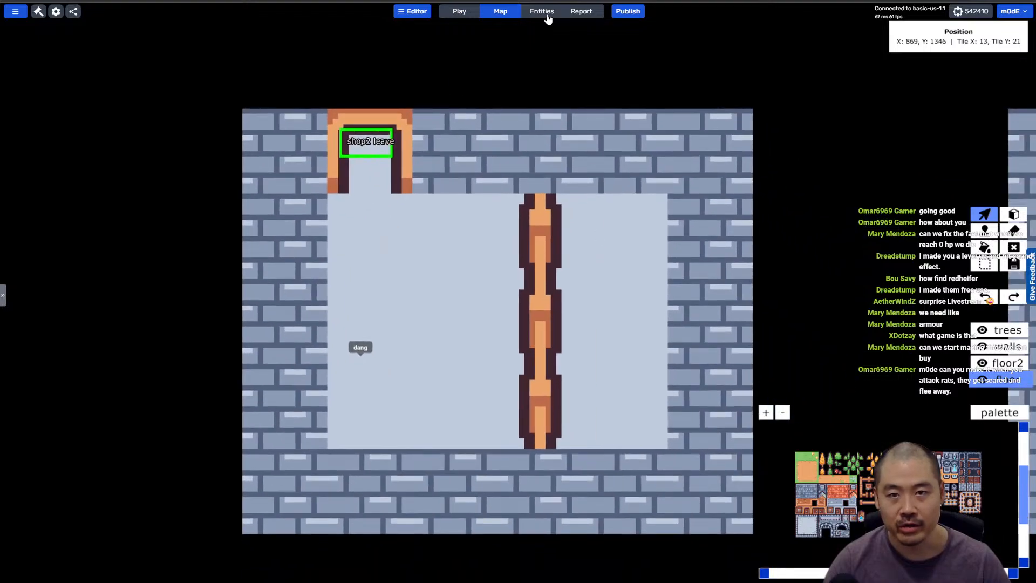
pyautogui.click(543, 12)
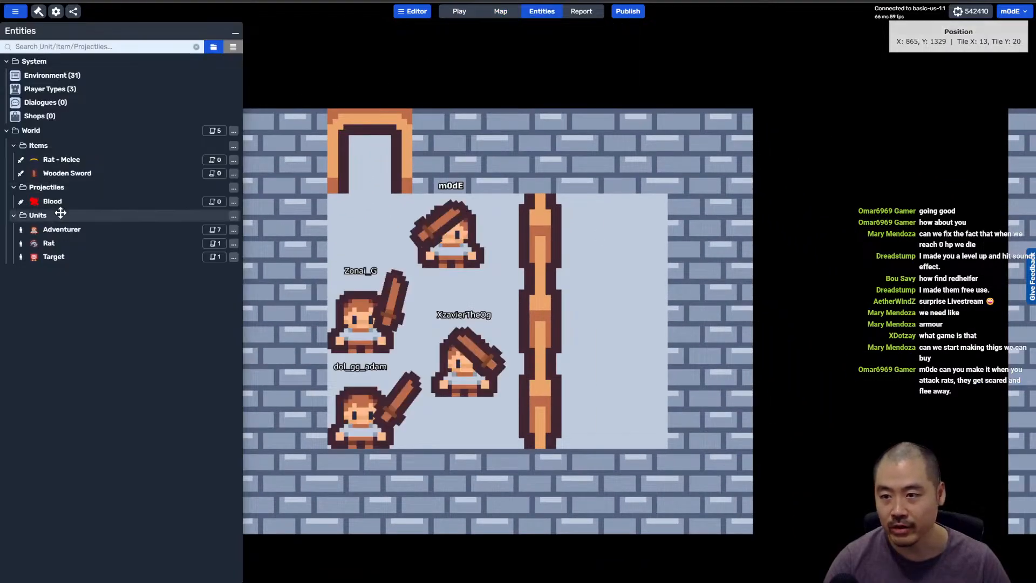
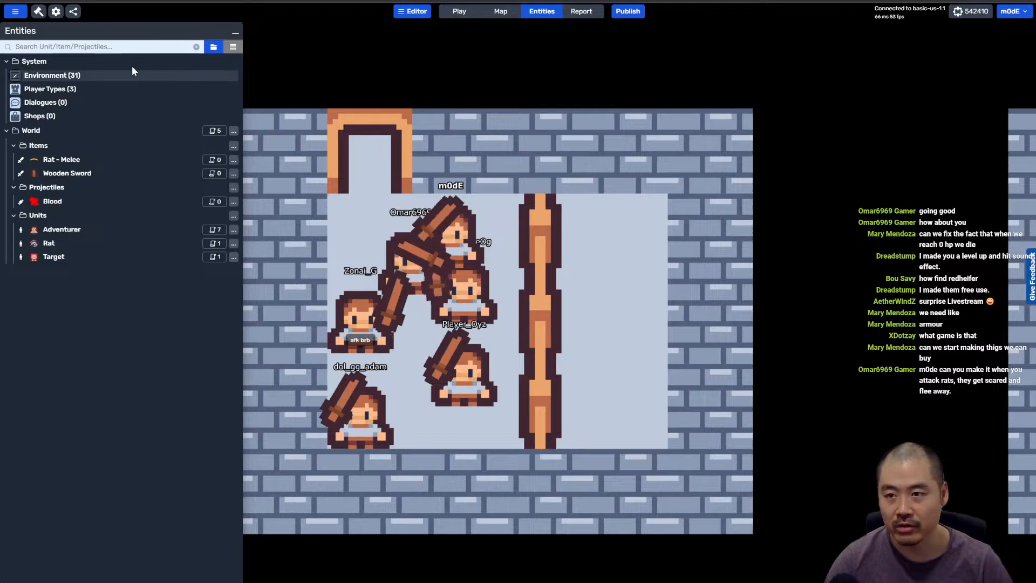
# Step: Upload the extended tilemap_packed.png as the replacement tilesheet in the game's map settings
pyautogui.click(413, 11)
pyautogui.click(424, 29)
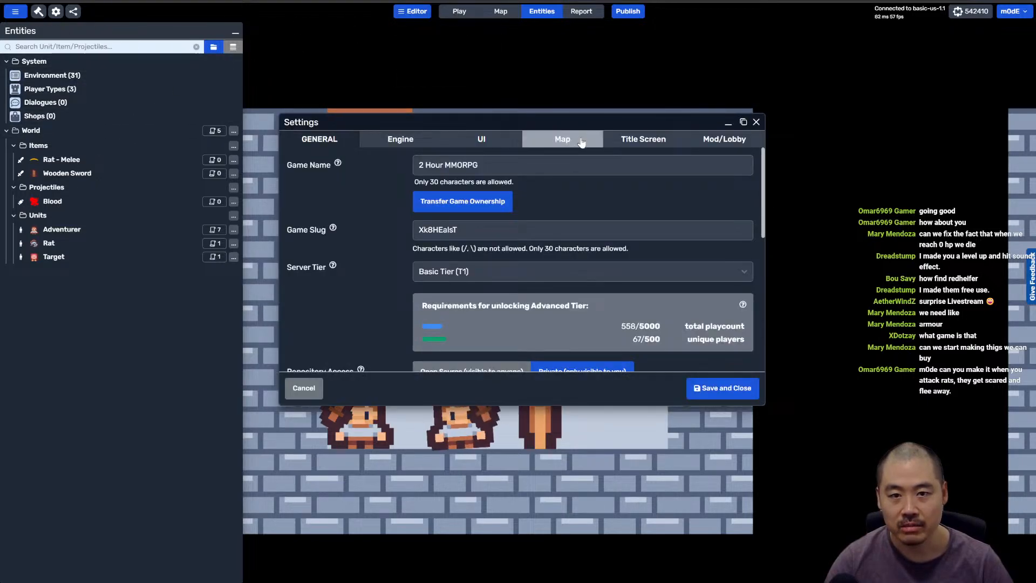
pyautogui.click(564, 139)
pyautogui.click(526, 319)
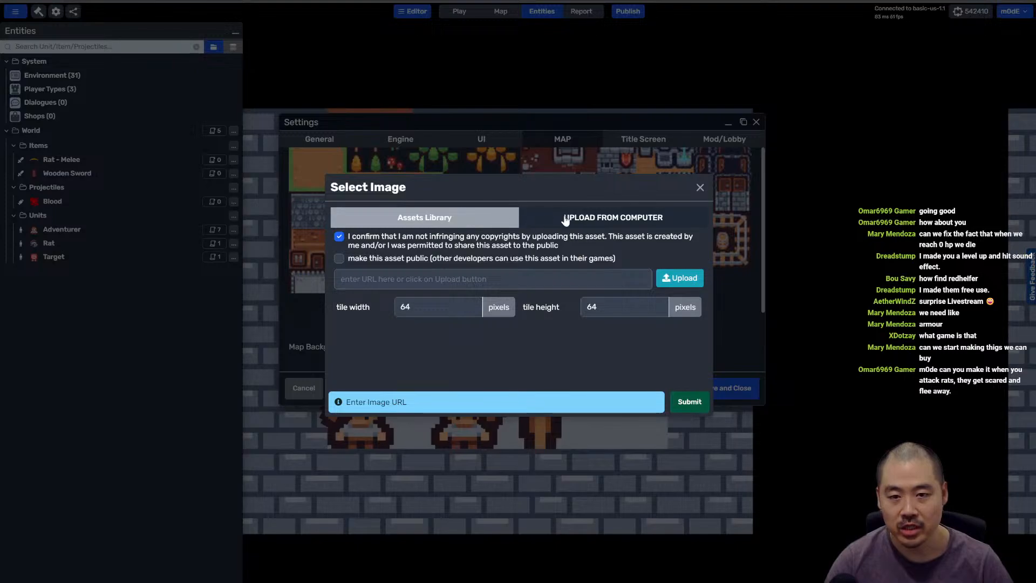
pyautogui.click(680, 278)
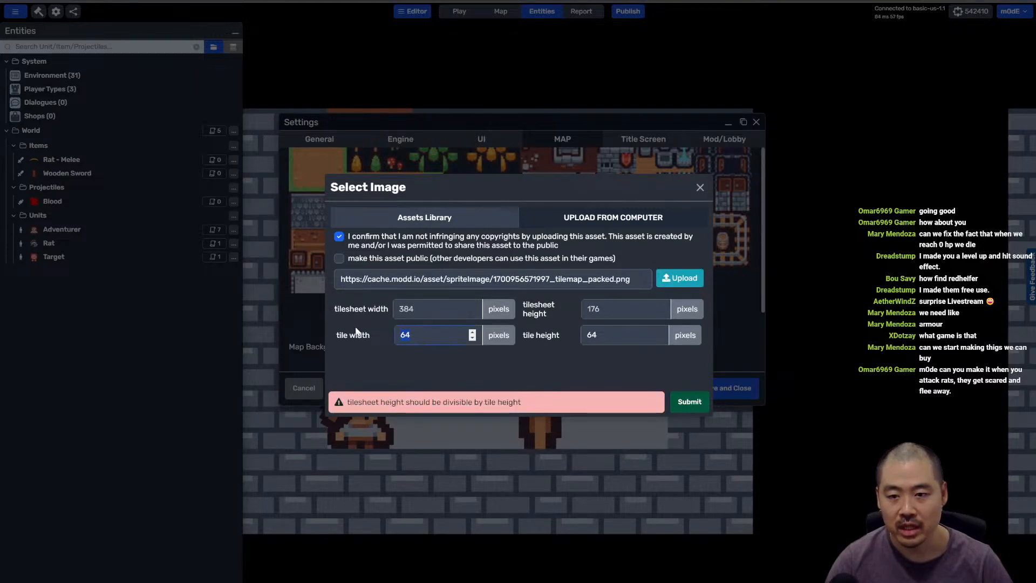
# Step: Set the uploaded tilesheet's tile width and tile height to 16 pixels and submit the image
pyautogui.write('16')
pyautogui.press('Tab')
pyautogui.write('16')
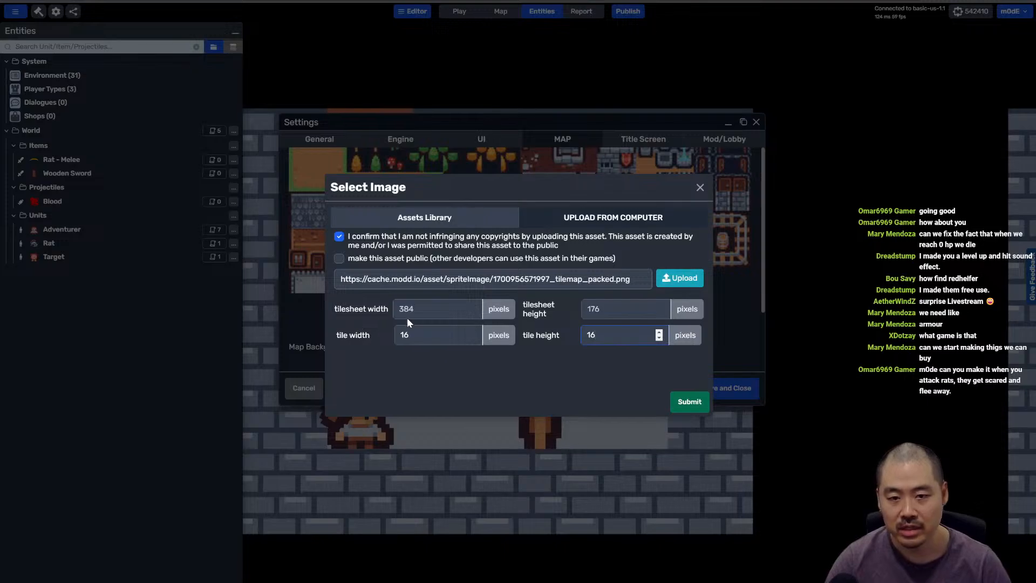
pyautogui.click(690, 403)
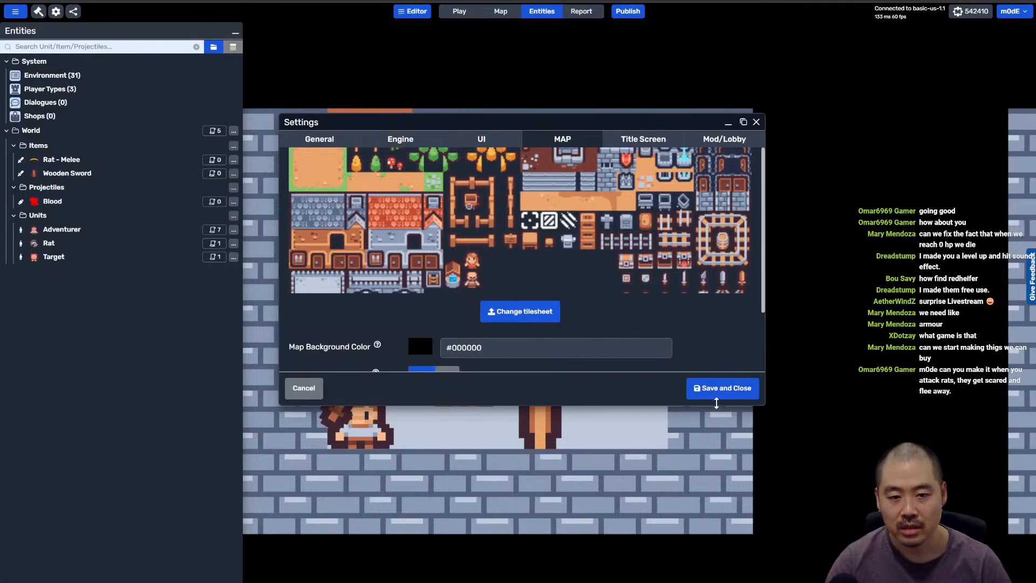
# Step: Save the changed game settings and reload the republished game
pyautogui.click(717, 389)
pyautogui.click(541, 323)
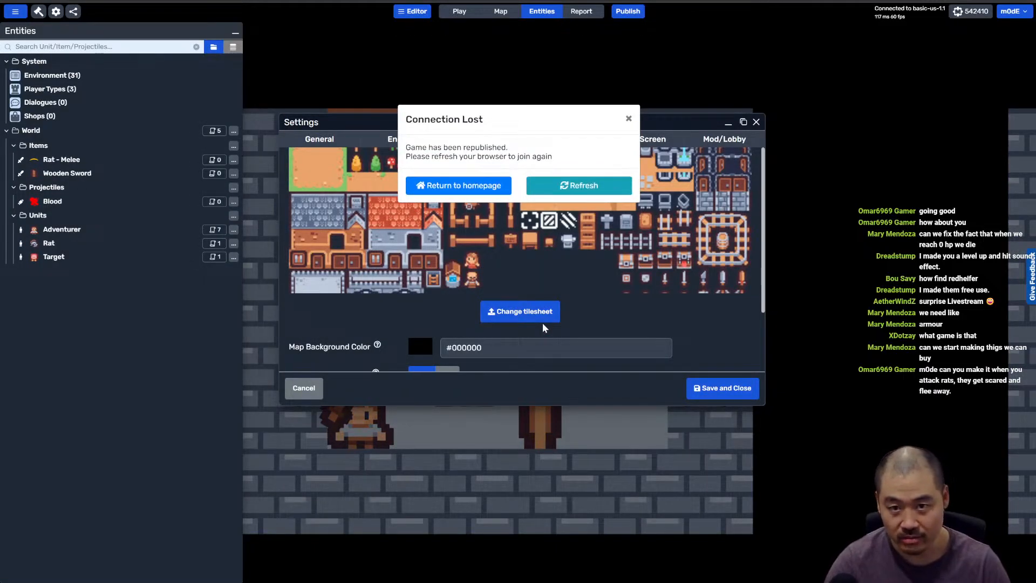
pyautogui.press('F5')
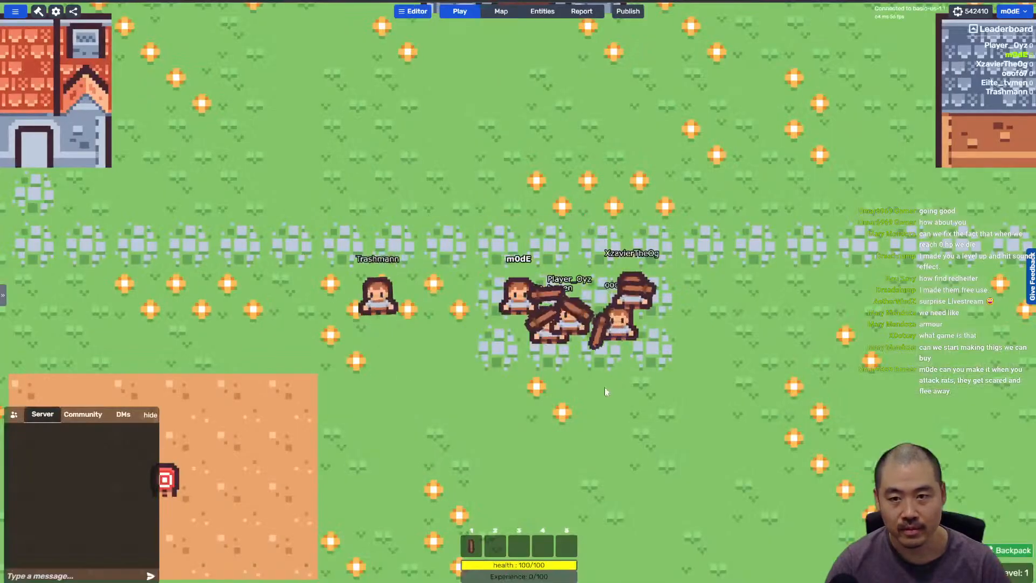
# Step: In the map editor, clear the three woman tiles above the shop1 and shop2 doorways on the walls layer
pyautogui.click(499, 11)
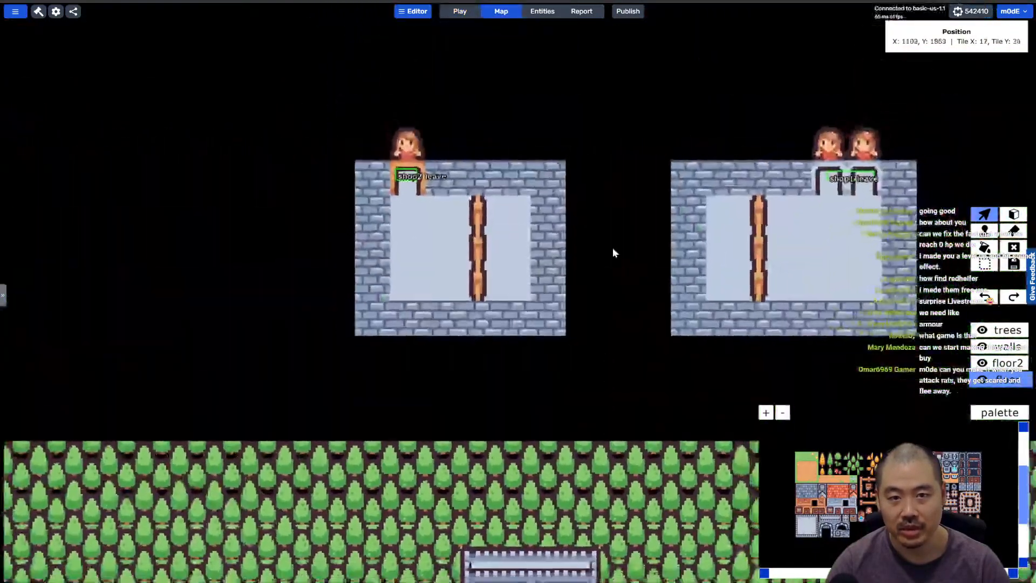
pyautogui.moveTo(613, 253); pyautogui.dragTo(598, 306, button='right')
pyautogui.scroll(-1, 598, 306)
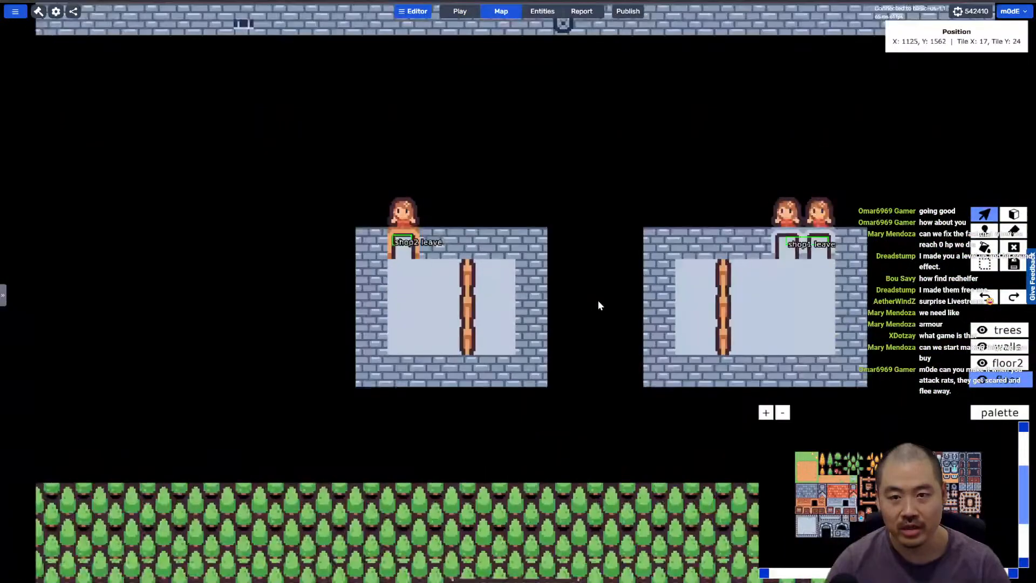
pyautogui.scroll(3, 597, 305)
pyautogui.moveTo(673, 250); pyautogui.dragTo(508, 283, button='right')
pyautogui.scroll(5, 761, 435)
pyautogui.scroll(2, 856, 458)
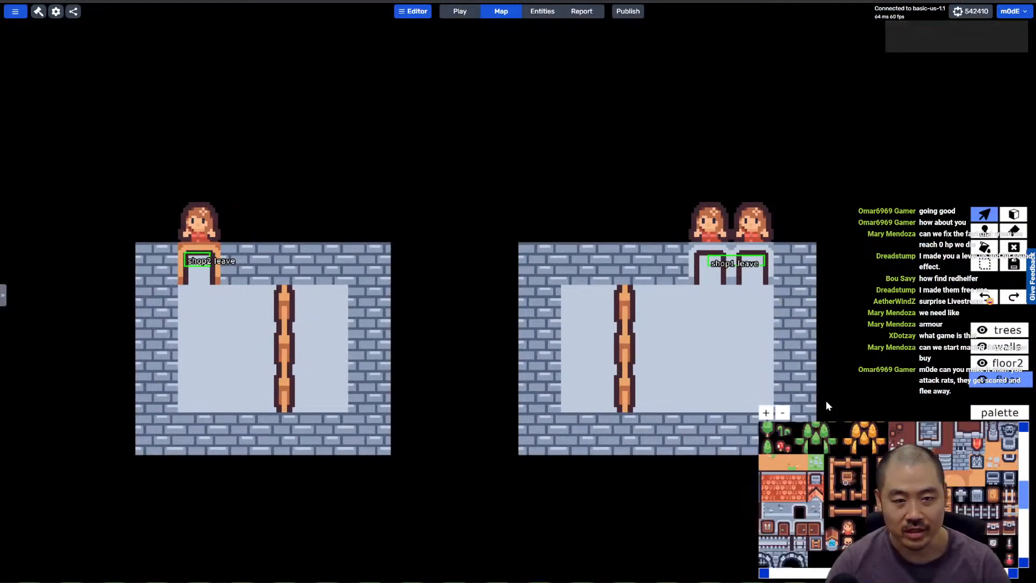
pyautogui.scroll(2, 757, 305)
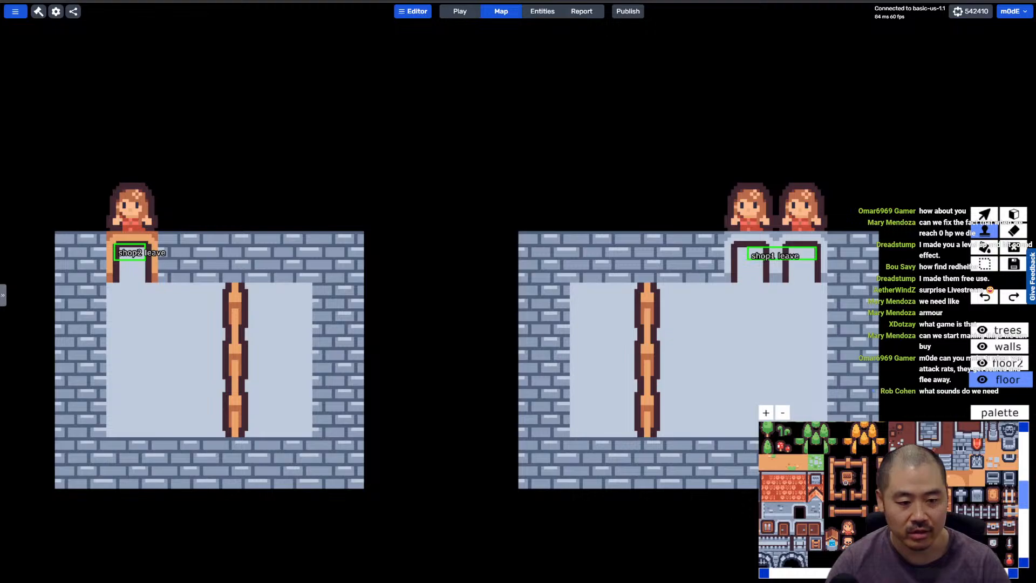
pyautogui.click(995, 347)
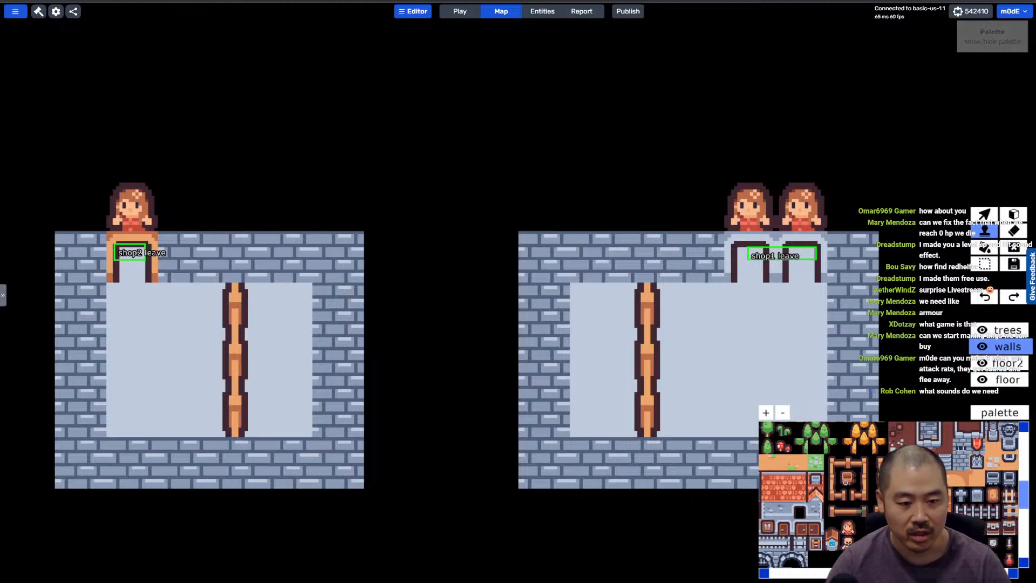
pyautogui.click(769, 207)
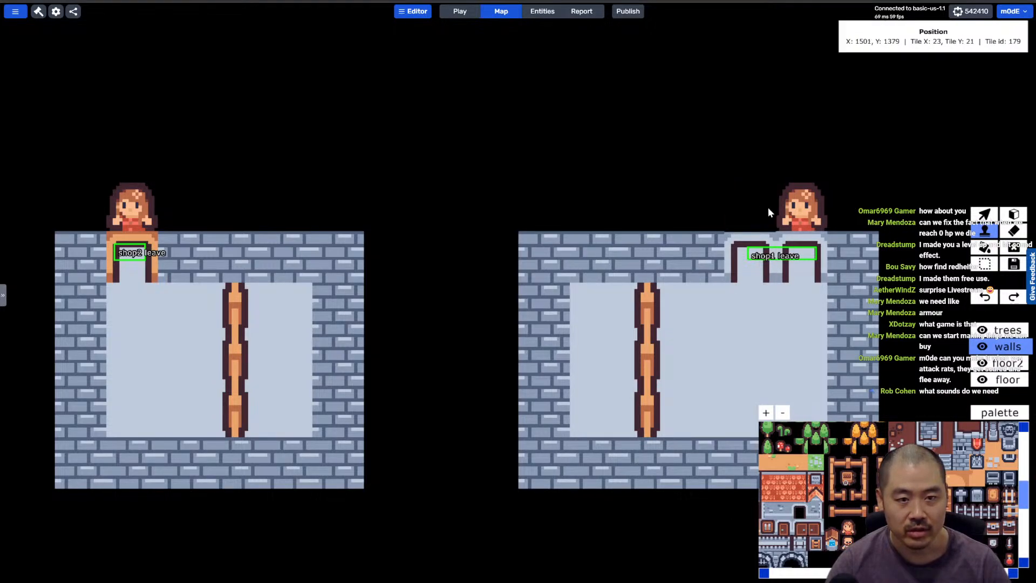
pyautogui.click(793, 206)
pyautogui.click(133, 203)
# Step: Place the red-dressed woman at tile 14, 24 in the shop2 room and the bald man at tile 20, 24 in the shop1 room
pyautogui.moveTo(268, 354); pyautogui.dragTo(345, 288, button='right')
pyautogui.click(848, 527)
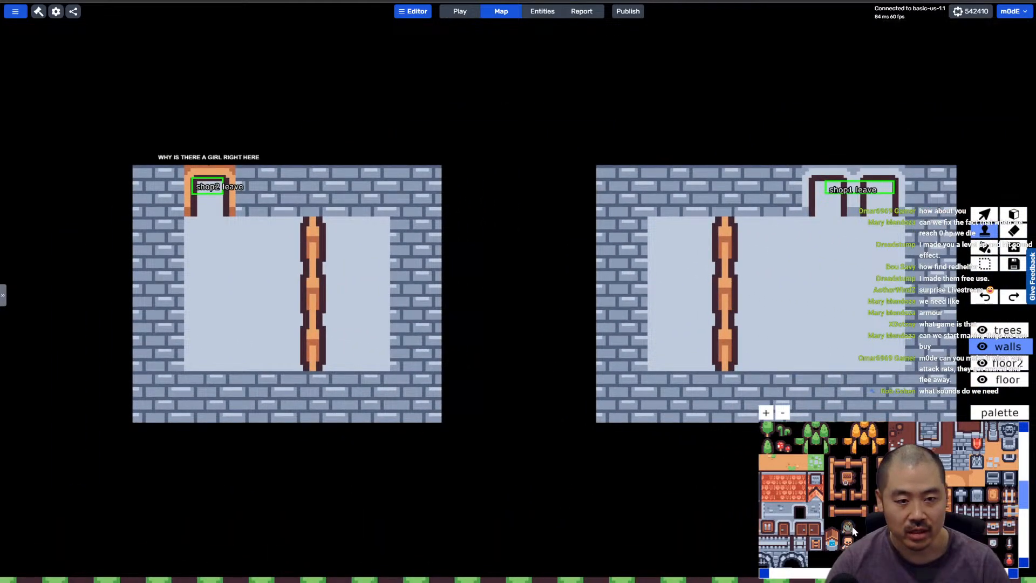
pyautogui.click(447, 319)
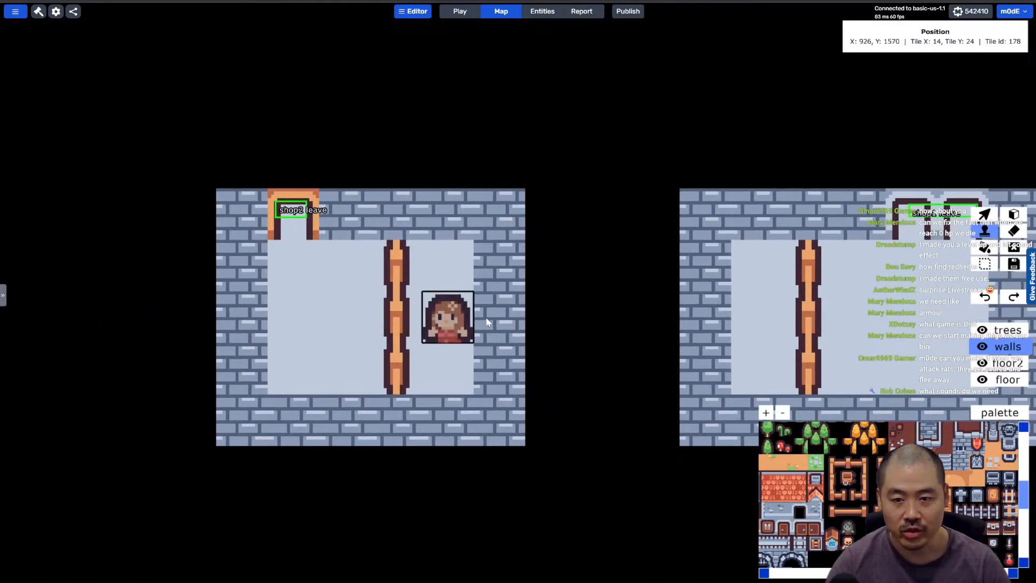
pyautogui.click(846, 544)
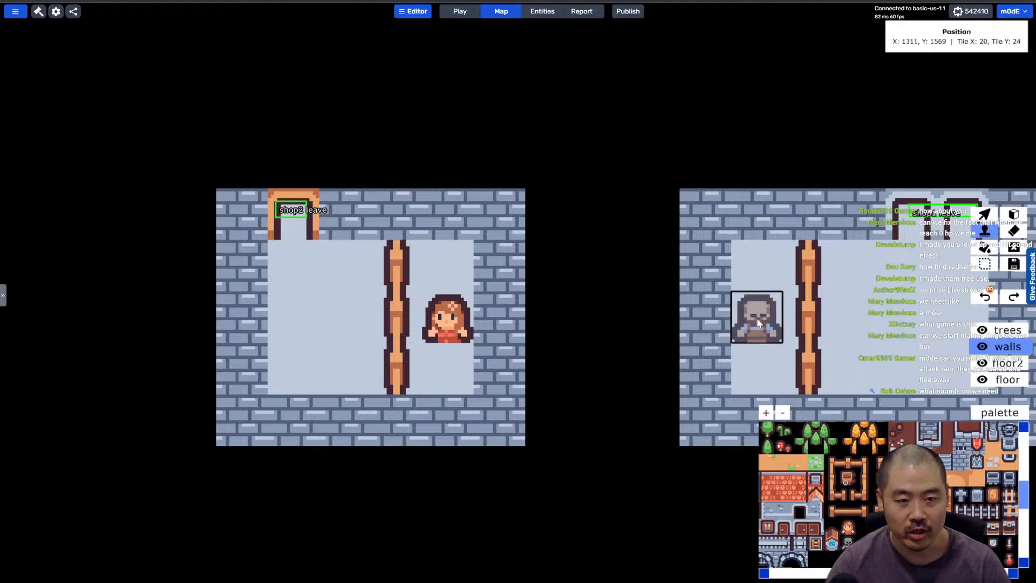
pyautogui.click(758, 318)
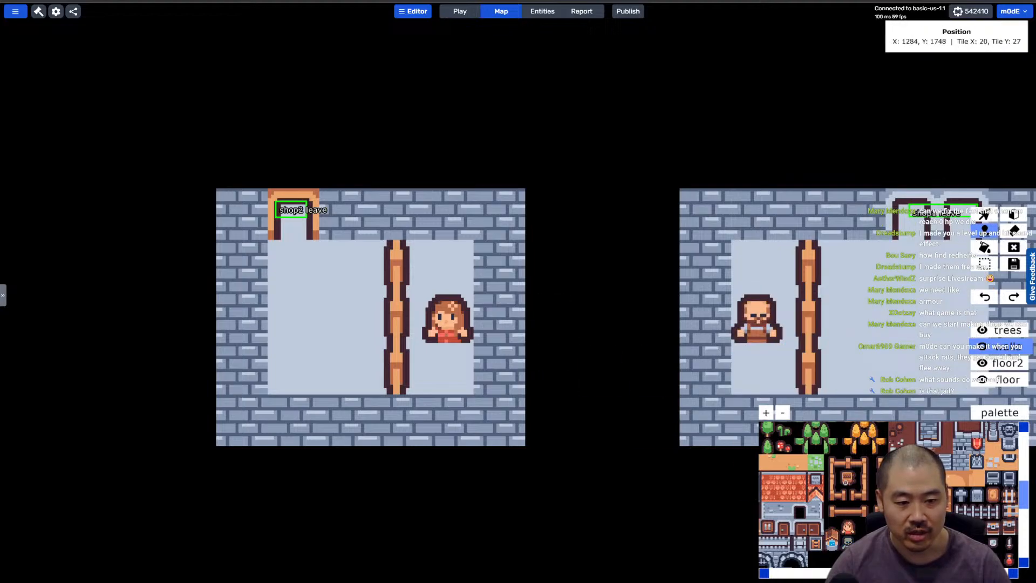
# Step: Place a red potion tile directly above the woman in the shop2 room, at tile 14, 23
pyautogui.scroll(2, 997, 549)
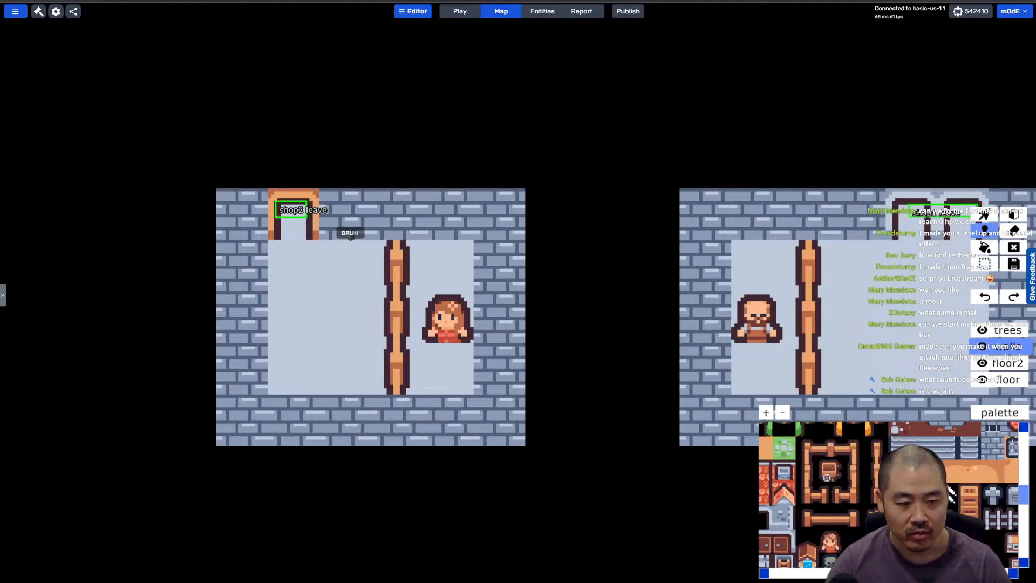
pyautogui.scroll(-5, 855, 485)
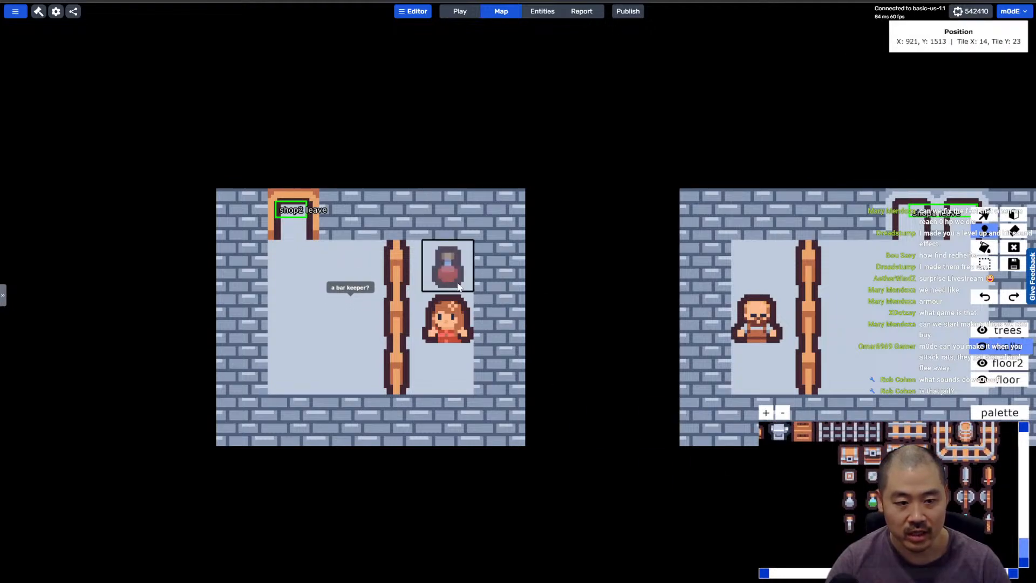
pyautogui.click(464, 290)
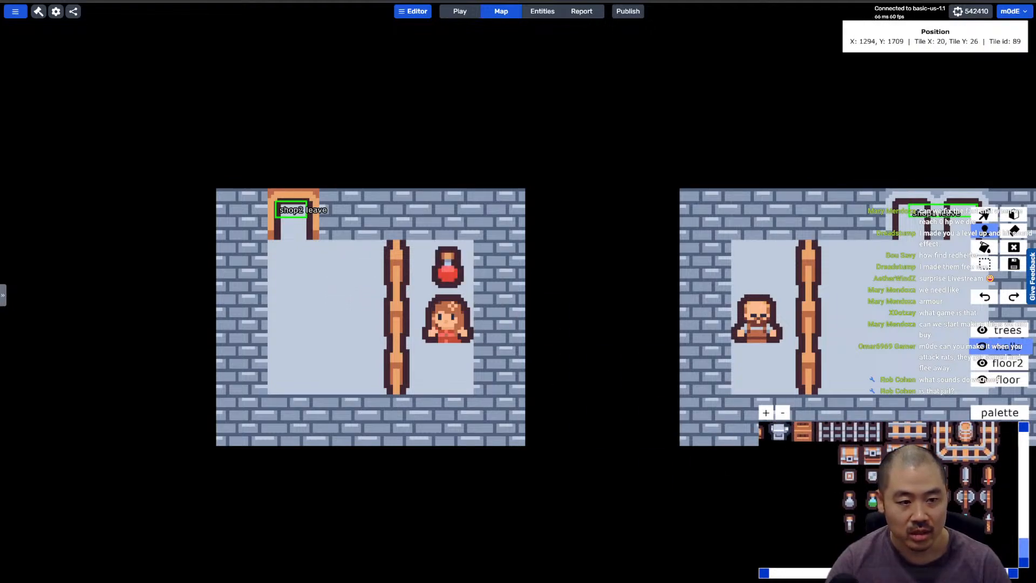
# Step: On the floor2 layer, place a blue potion below the woman and a green one above her, erasing the red potion from the walls layer
pyautogui.click(1003, 365)
pyautogui.click(461, 386)
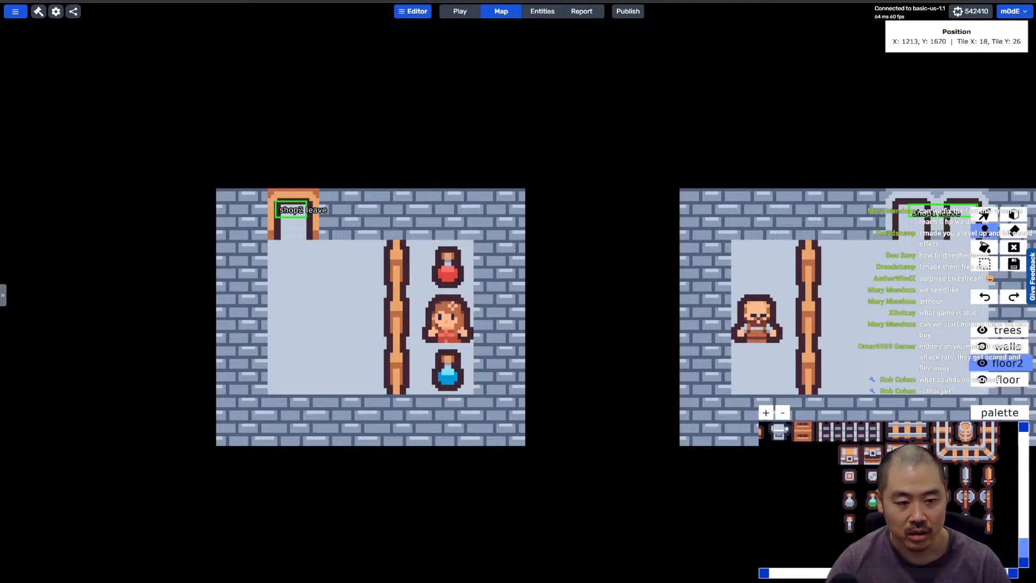
pyautogui.click(873, 500)
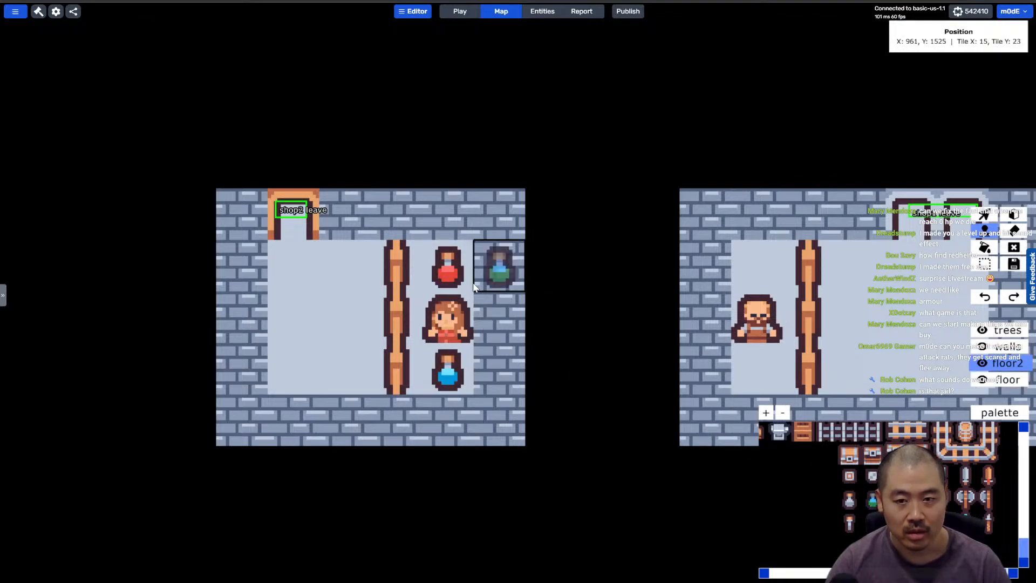
pyautogui.click(1009, 346)
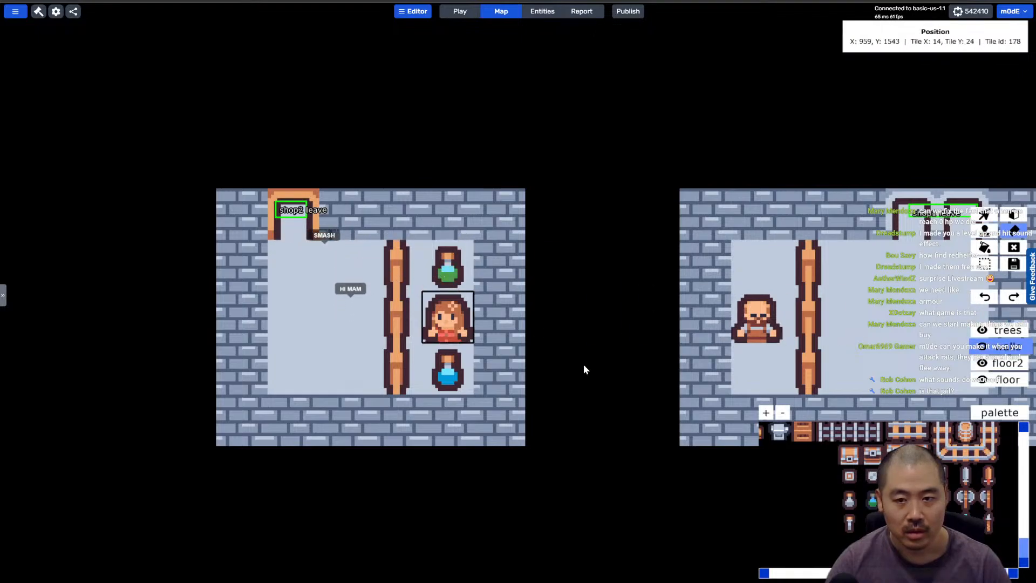
# Step: Place a double-bladed axe above and a knife below the bald man in the shop1 room on the floor2 layer, and save the map
pyautogui.moveTo(648, 373); pyautogui.dragTo(557, 363, button='right')
pyautogui.moveTo(644, 344); pyautogui.dragTo(605, 359, button='right')
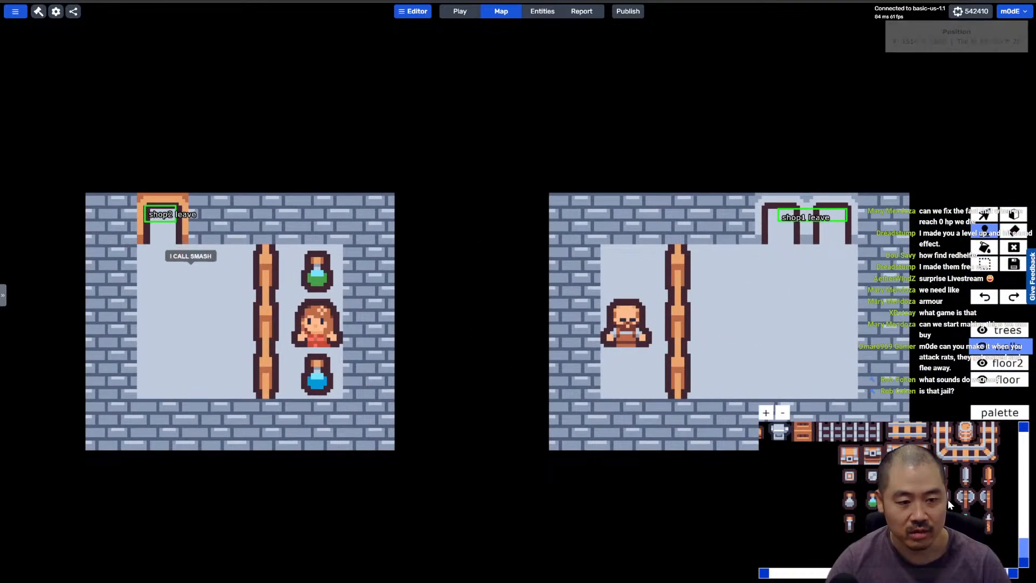
pyautogui.click(965, 497)
pyautogui.click(1004, 362)
pyautogui.click(626, 268)
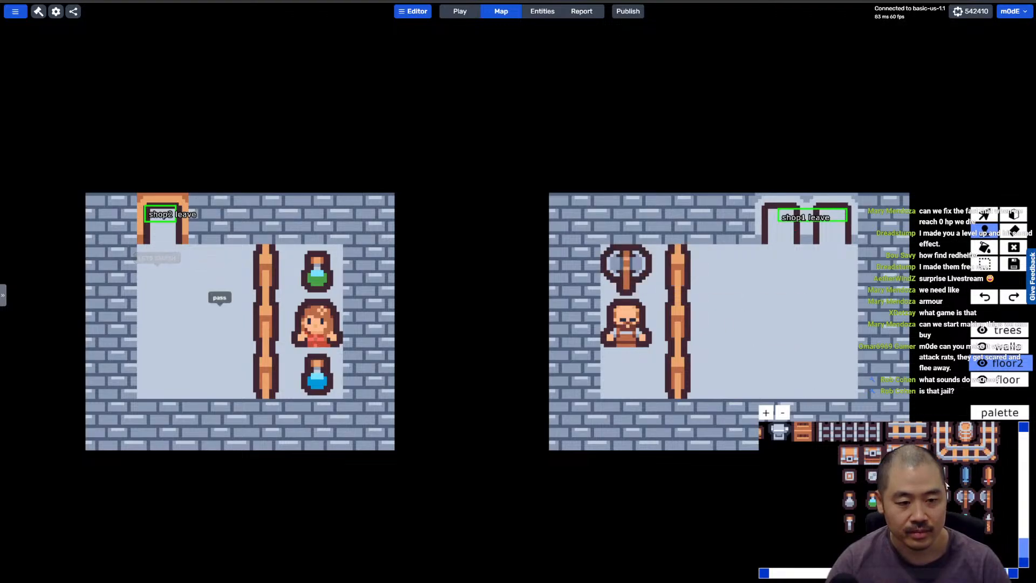
pyautogui.click(628, 387)
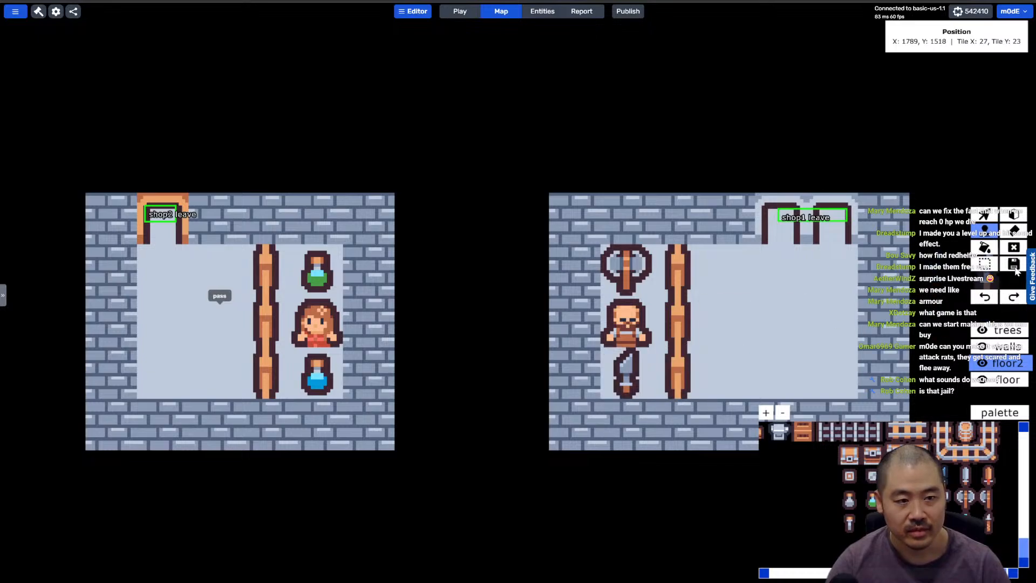
# Step: Start playing the game and walk into the castle dungeon and back out to the village
pyautogui.click(459, 11)
pyautogui.press('w')
pyautogui.press('d')
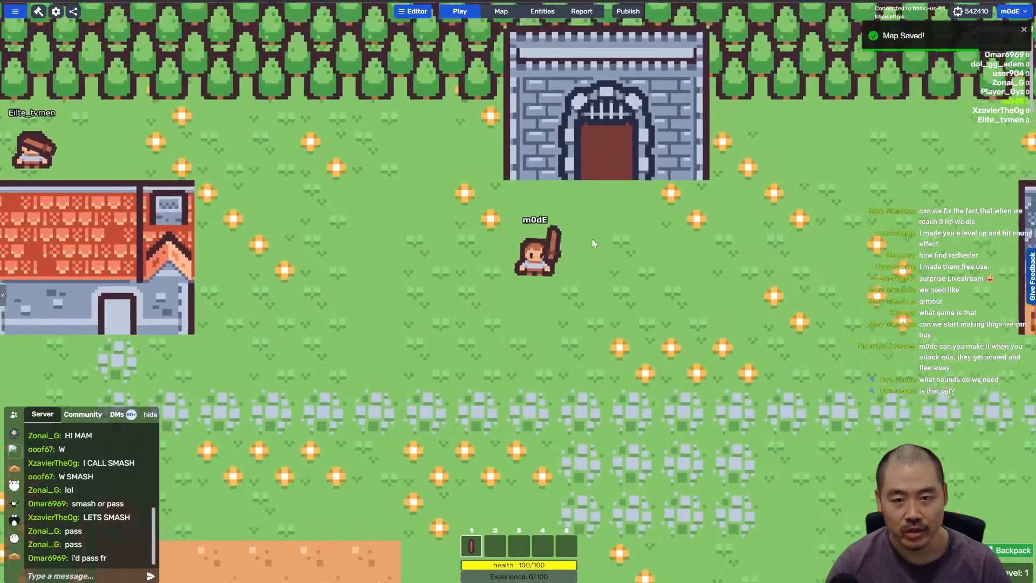
pyautogui.press('w')
pyautogui.press('s')
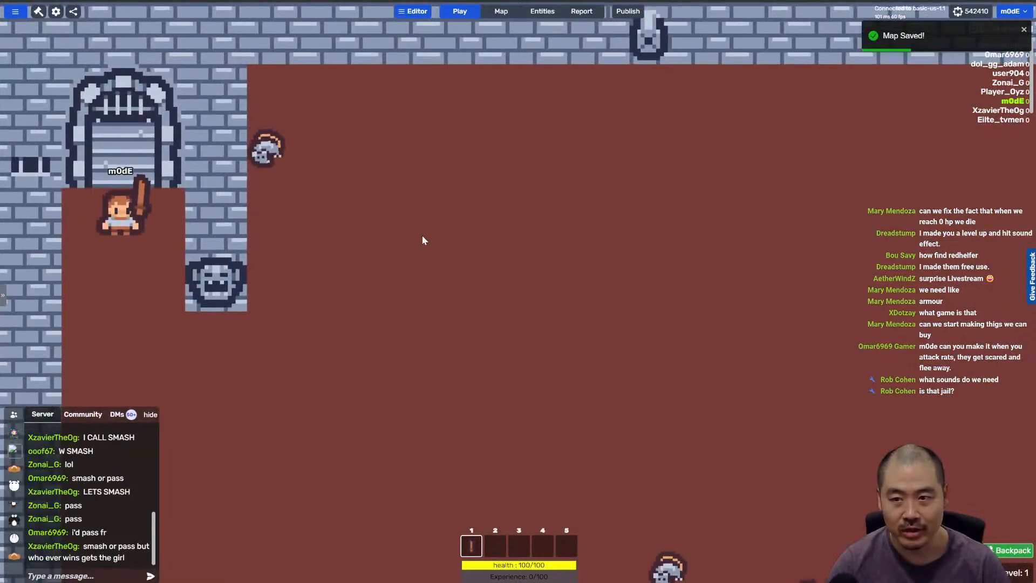
pyautogui.press('w')
pyautogui.press('s')
pyautogui.press('d')
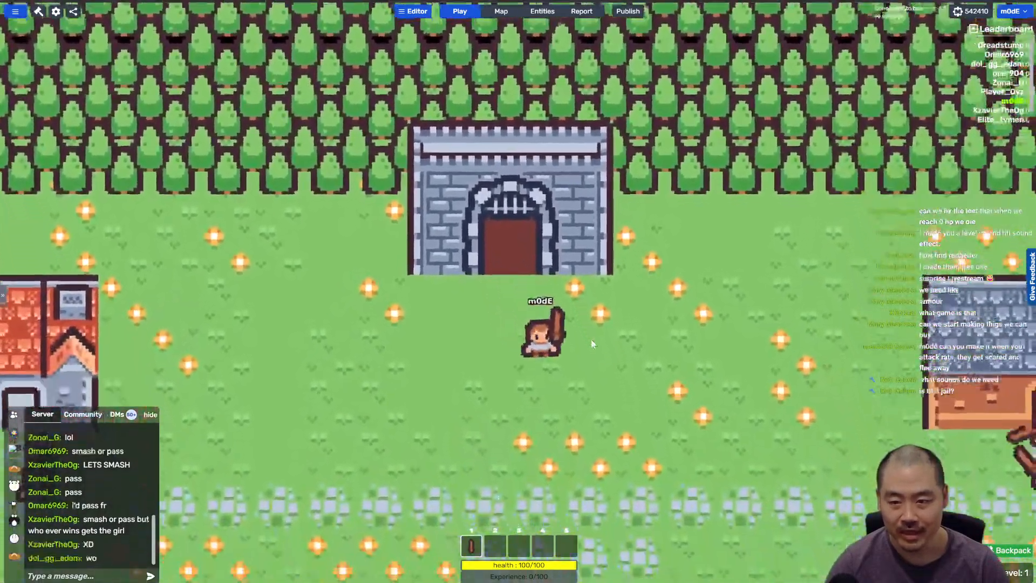
# Step: Walk to the grey-roofed shop, check the woman and potions behind the counter, and leave the shop
pyautogui.press('d')
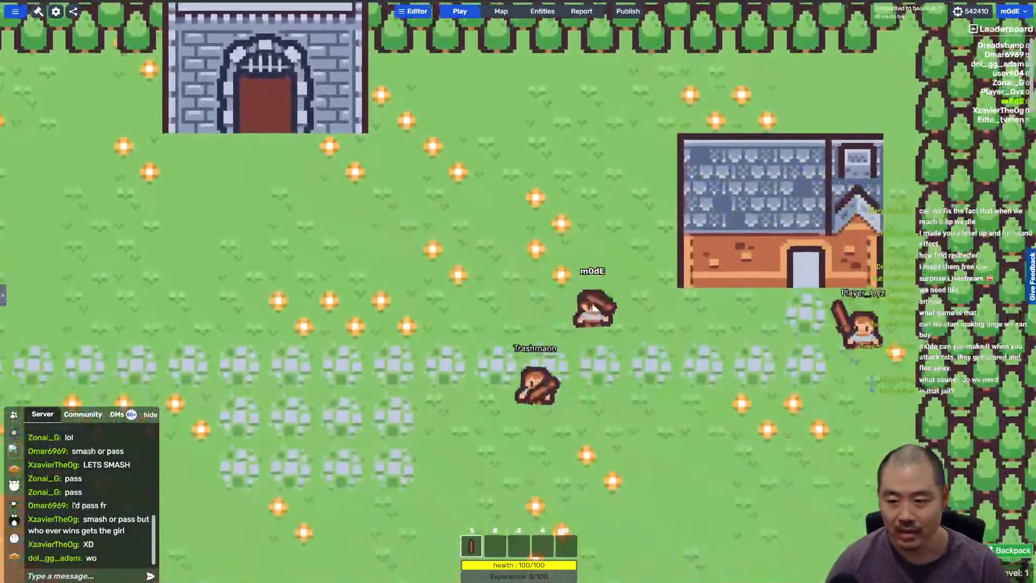
pyautogui.press('d')
pyautogui.press('w')
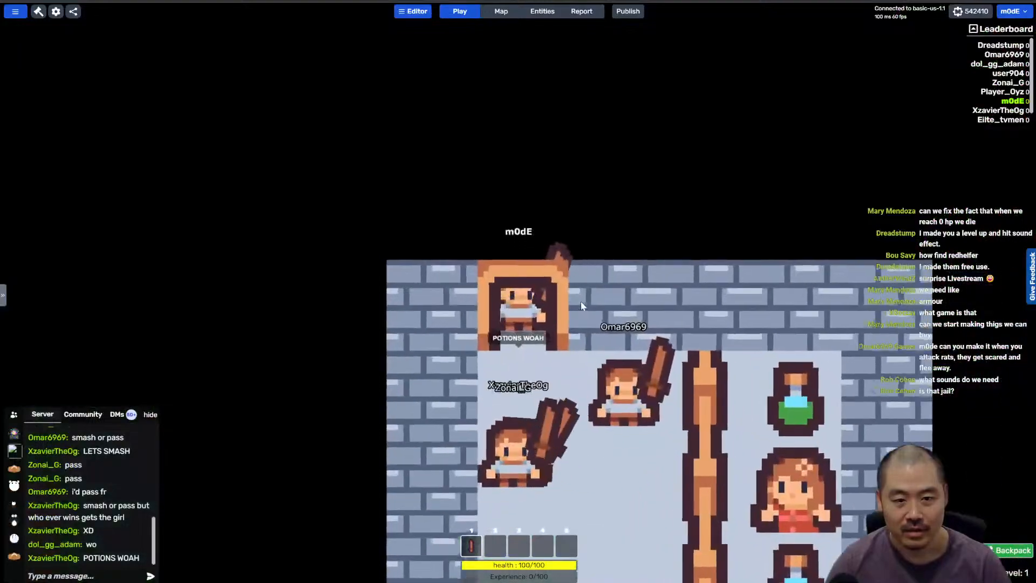
pyautogui.press('s')
pyautogui.press('s')
pyautogui.press('d')
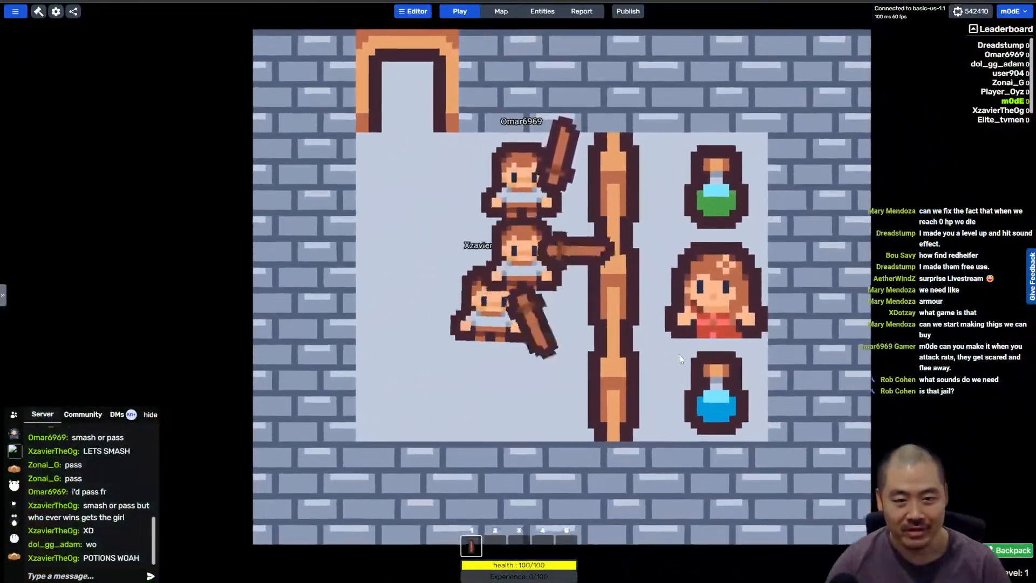
pyautogui.press('s')
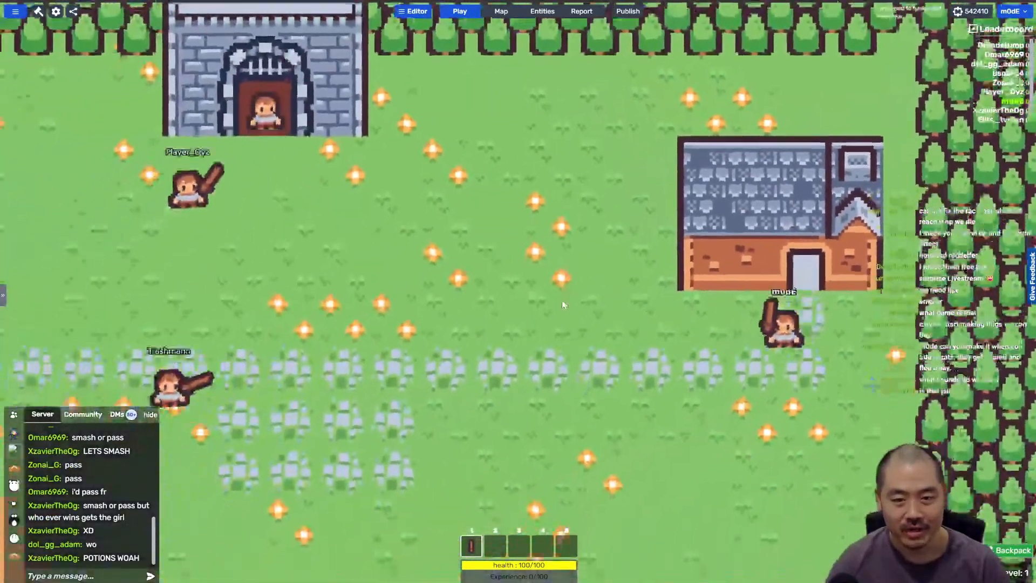
# Step: Walk to the red-roofed shop and check the bald shopkeeper, axe and knife behind the counter
pyautogui.press('a')
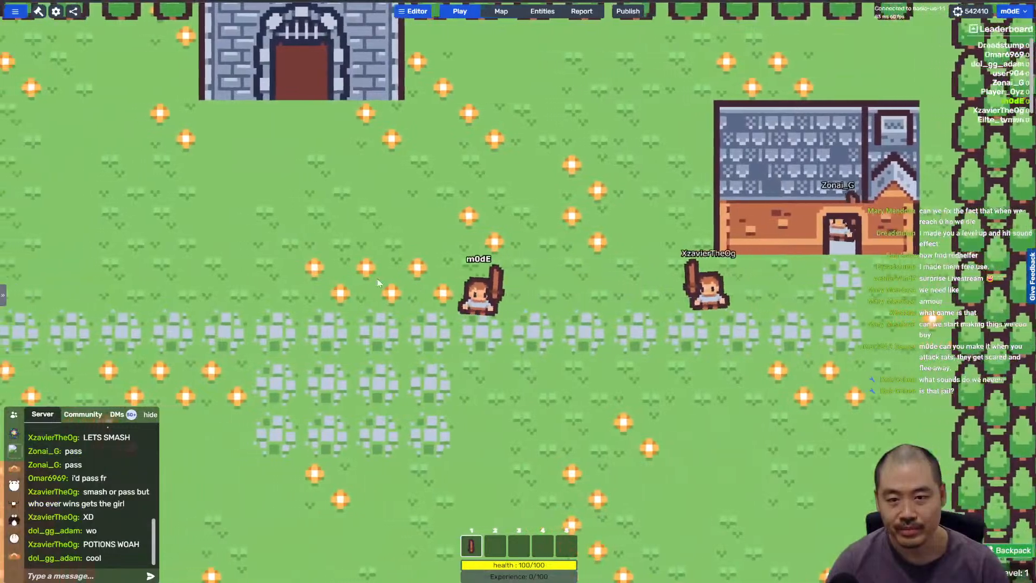
pyautogui.press('a')
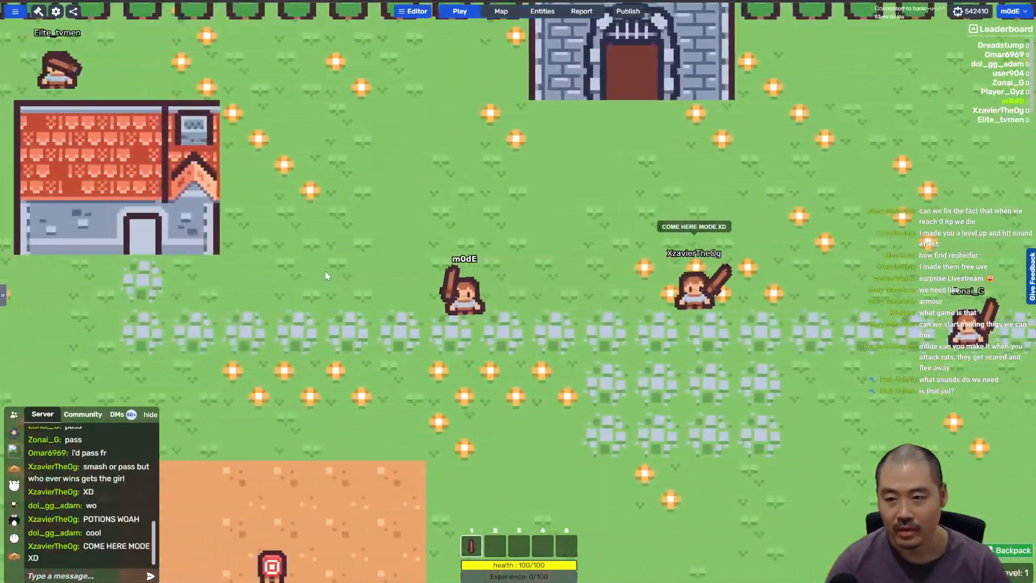
pyautogui.press('a')
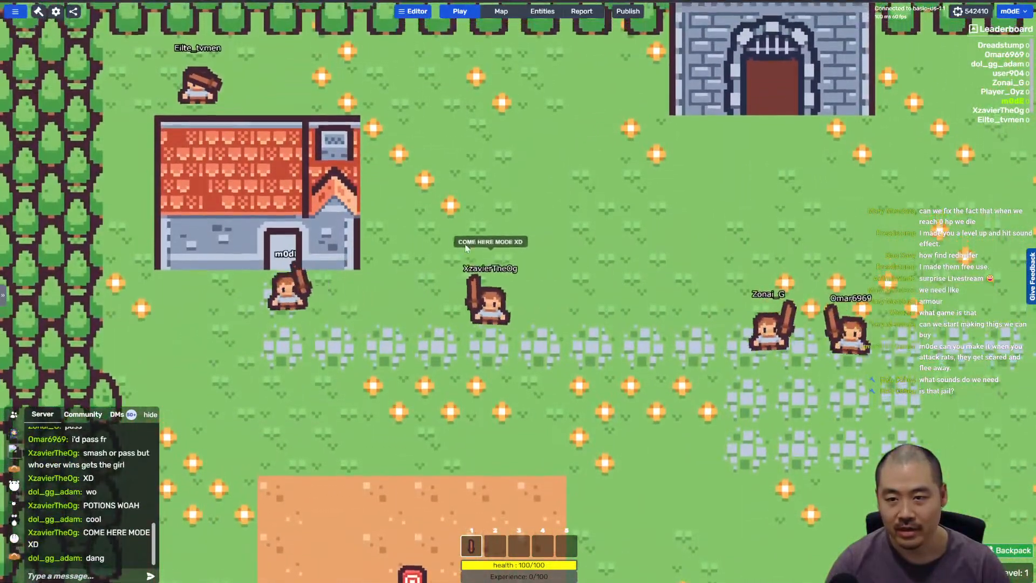
pyautogui.press('w')
pyautogui.press('s')
pyautogui.press('a')
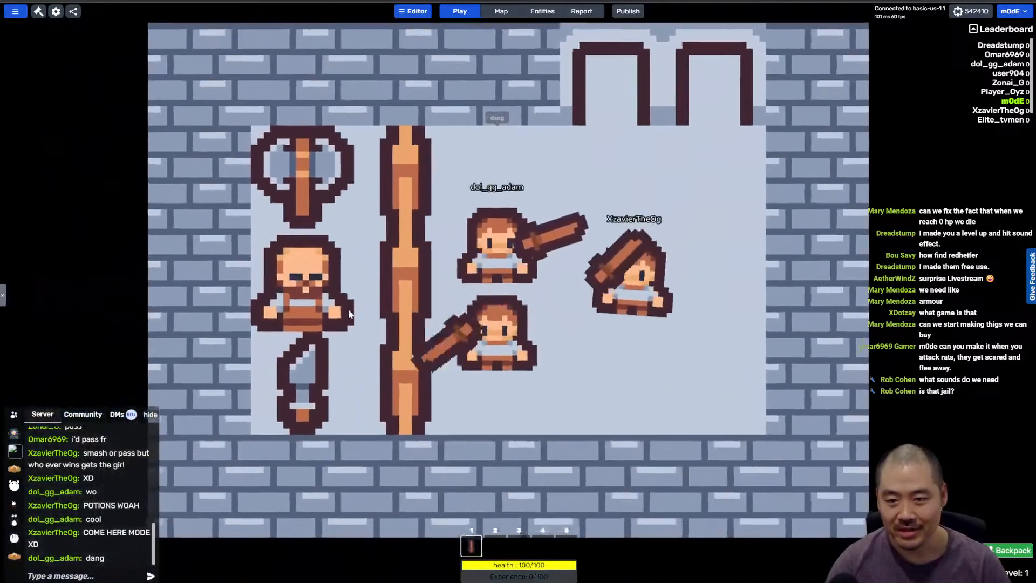
pyautogui.press('s')
pyautogui.press('w')
pyautogui.press('d')
pyautogui.press('s')
pyautogui.press('a')
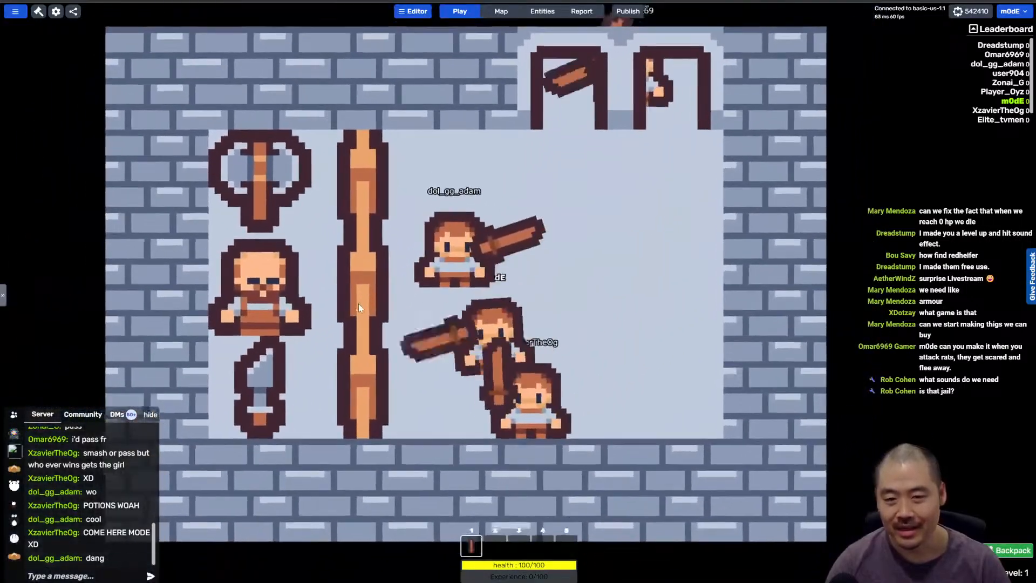
pyautogui.click(359, 304)
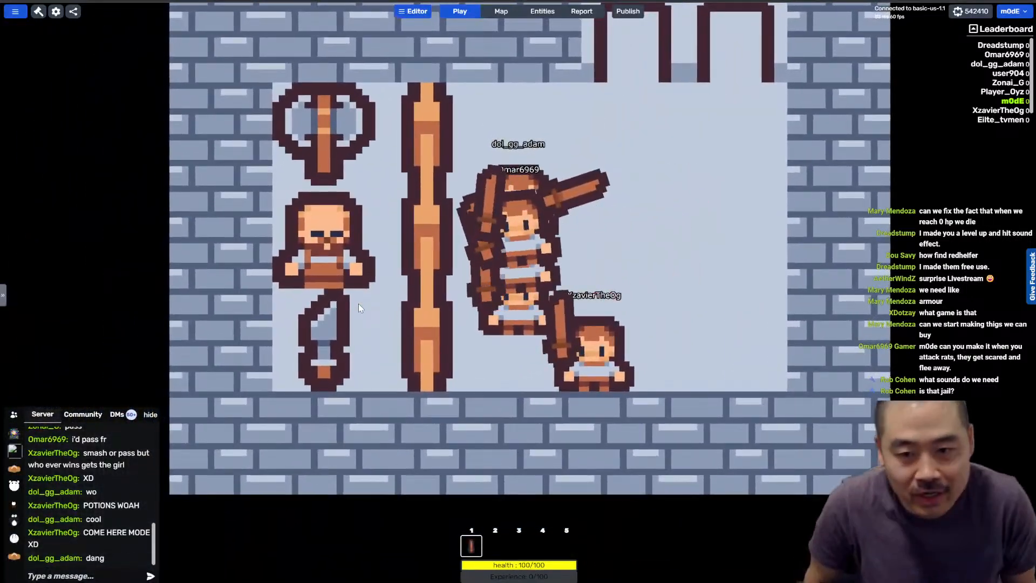
pyautogui.press('w')
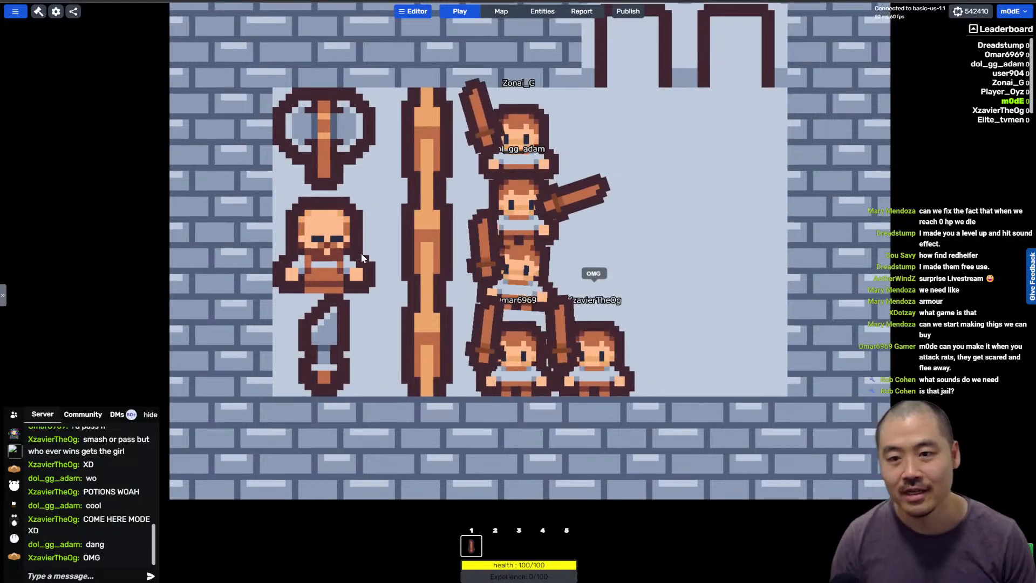
pyautogui.press('s')
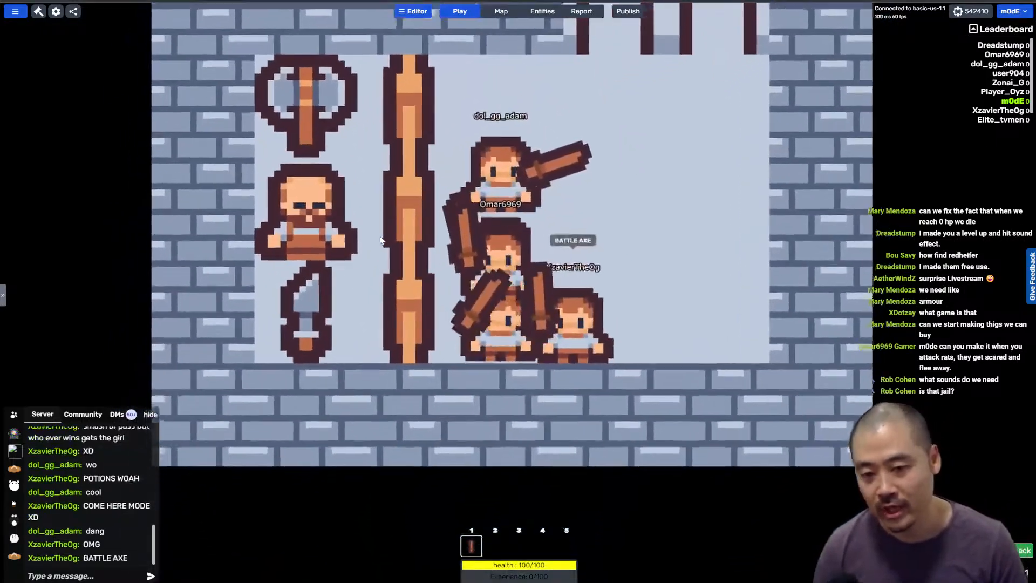
pyautogui.press('w')
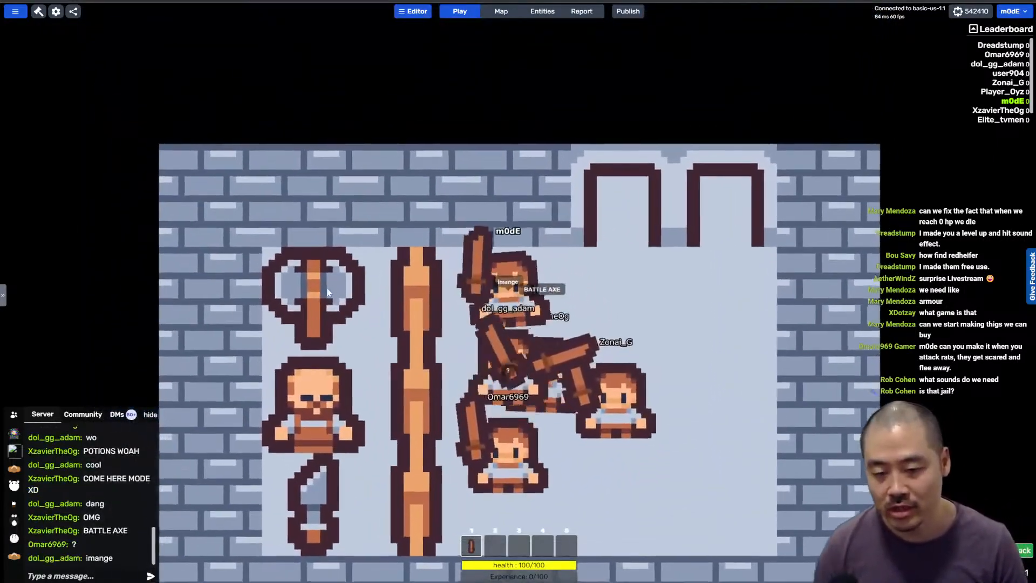
pyautogui.press('s')
pyautogui.press('w')
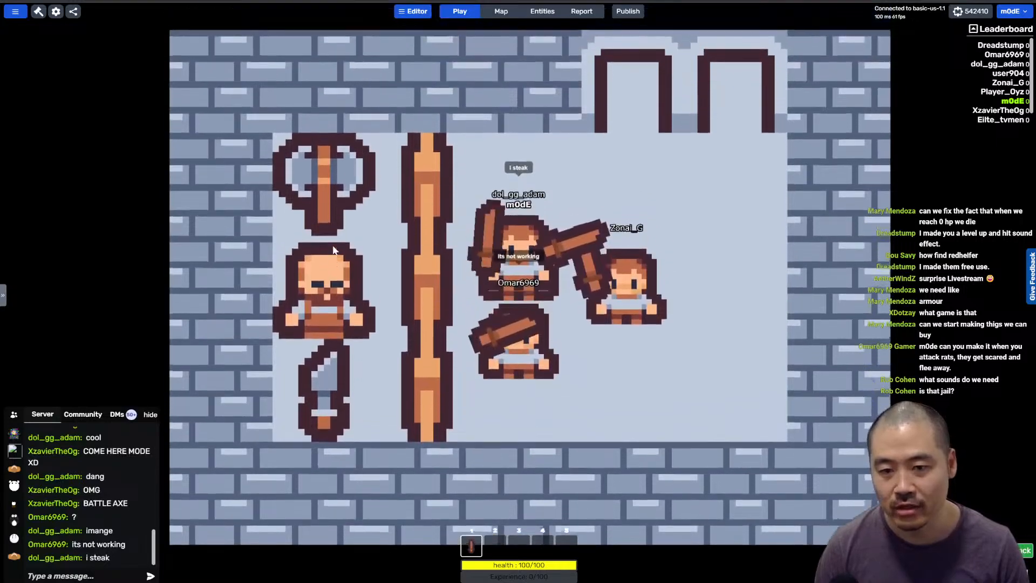
pyautogui.press('s')
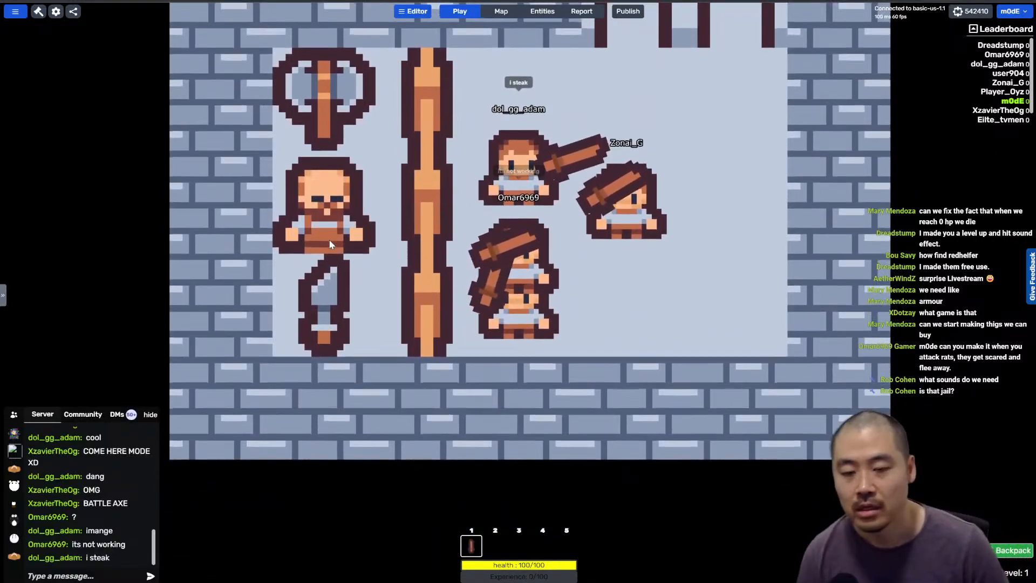
pyautogui.press('d')
pyautogui.press('w')
pyautogui.press('a')
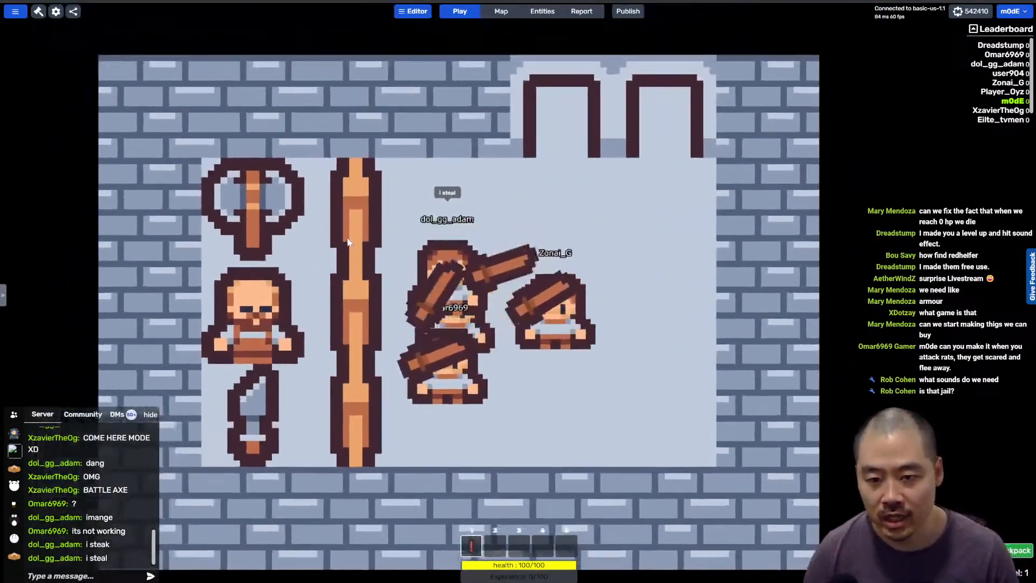
pyautogui.press('s')
pyautogui.press('s')
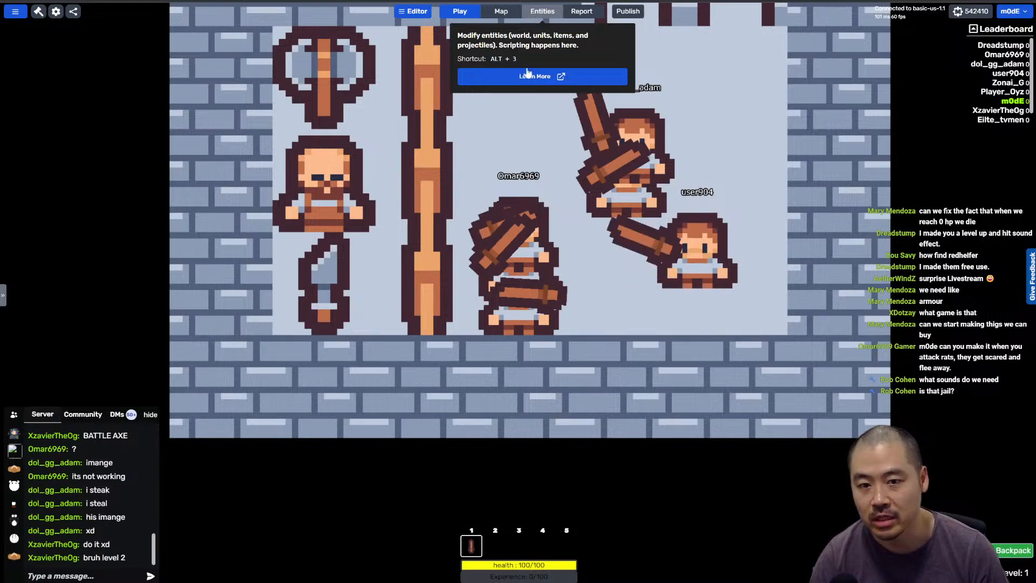
pyautogui.press('w')
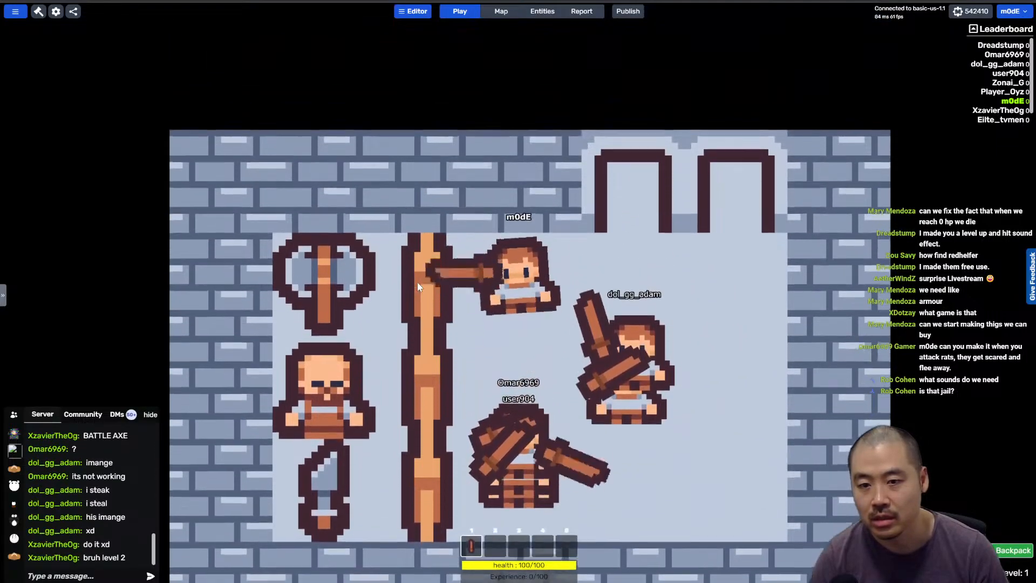
pyautogui.press('s')
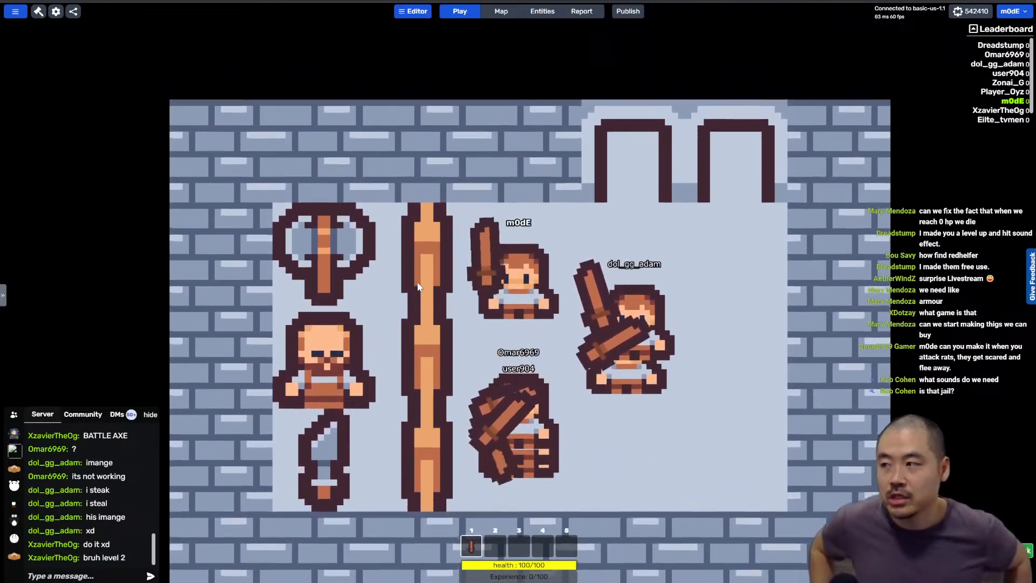
pyautogui.press('w')
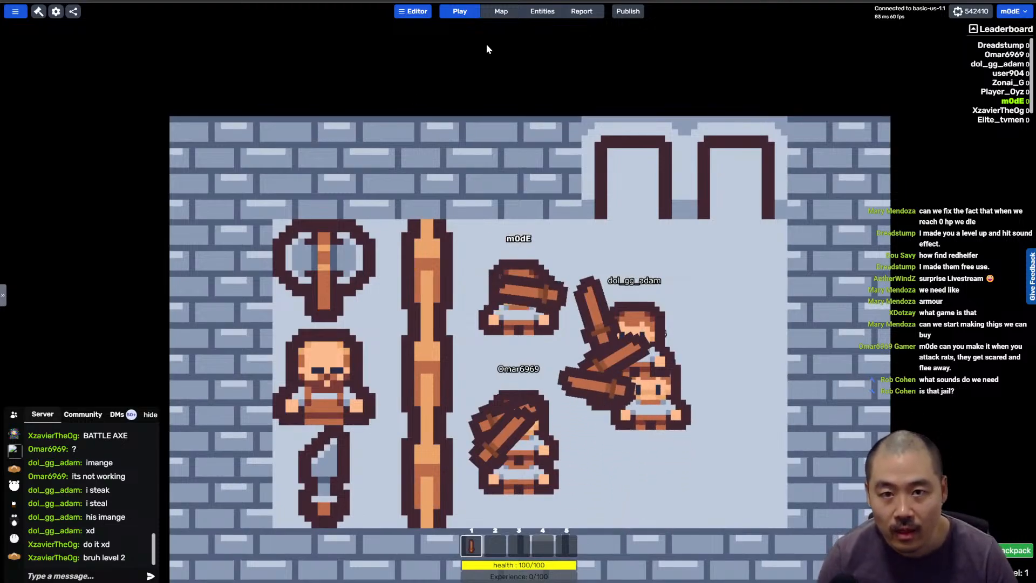
# Step: In the map editor, draw a region about 71 by 177 in front of the shop1 counter and name it blacksmith
pyautogui.click(501, 11)
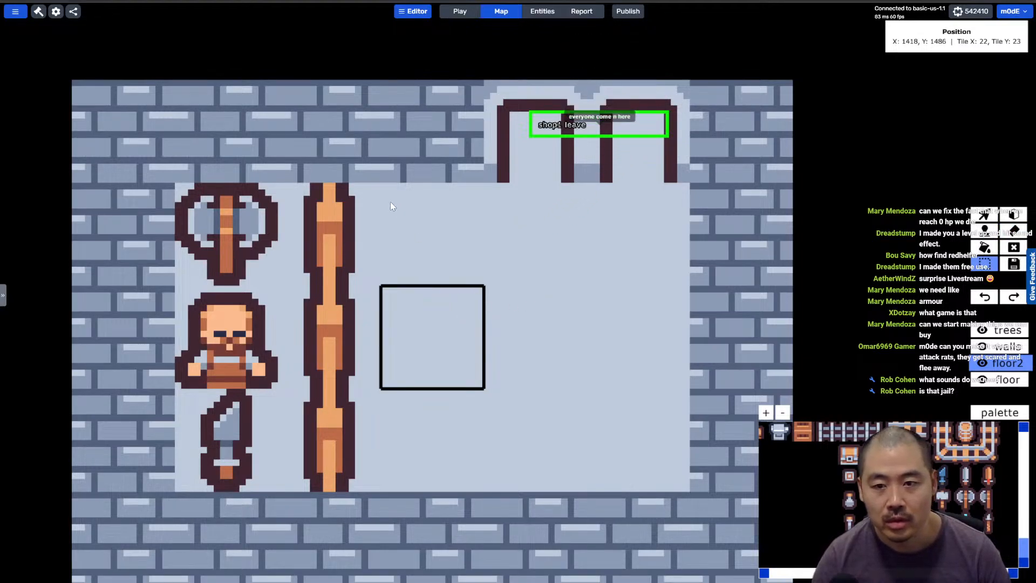
pyautogui.moveTo(425, 336)
pyautogui.mouseDown()
pyautogui.moveTo(514, 488)
pyautogui.moveTo(489, 480)
pyautogui.mouseUp()
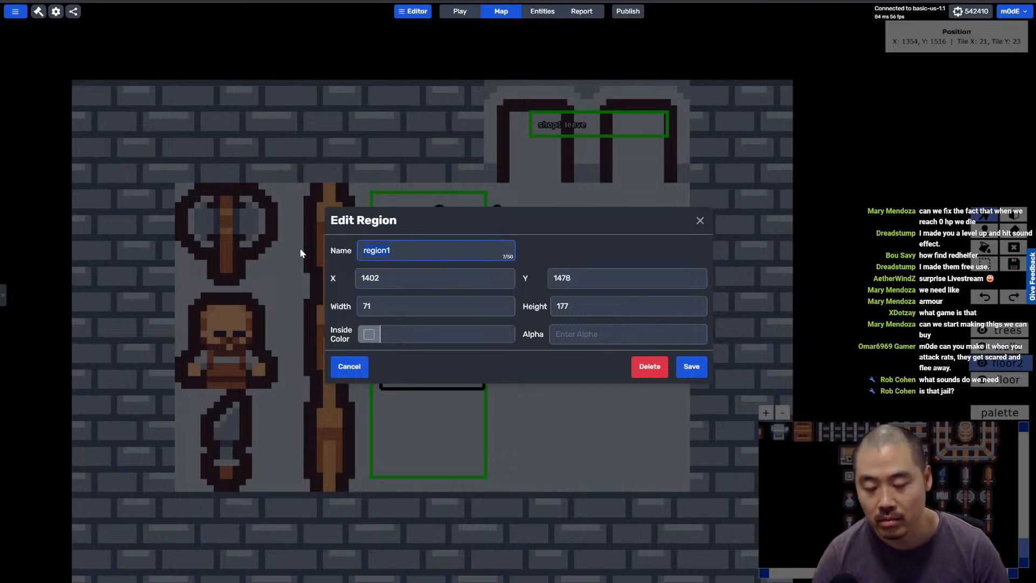
pyautogui.write('blacksmith')
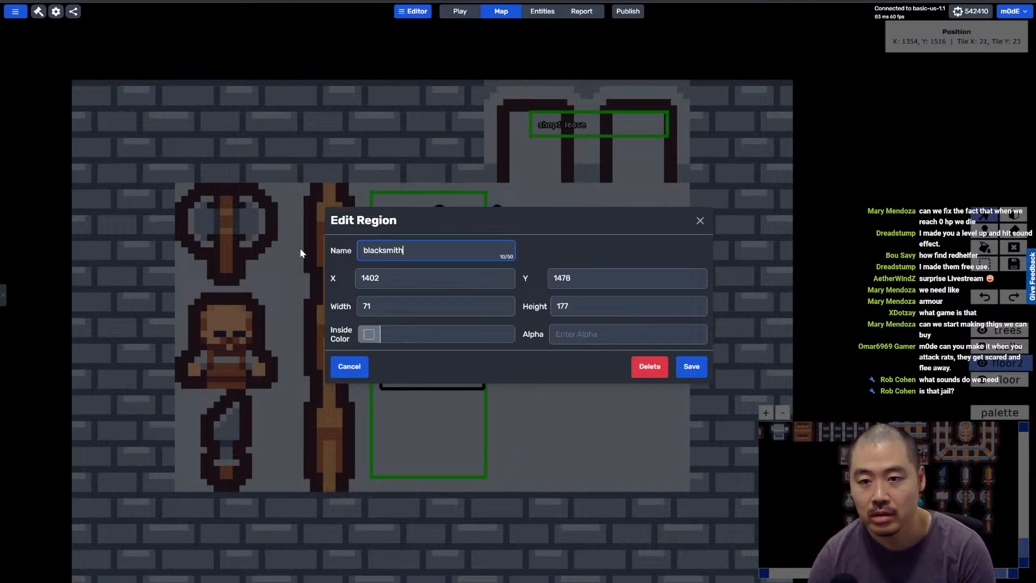
pyautogui.press('Return')
pyautogui.scroll(-2, 332, 353)
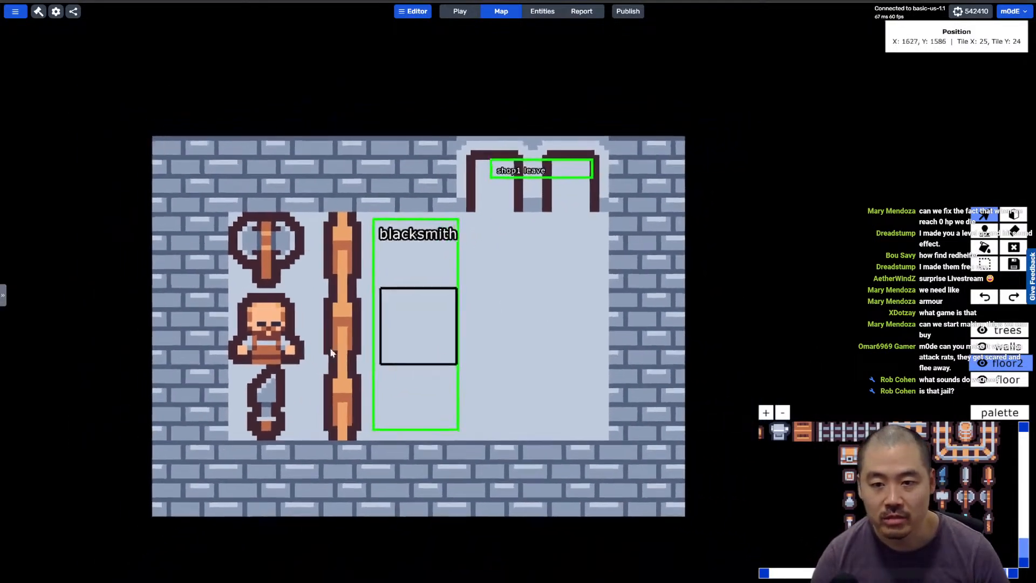
# Step: Draw a region about 67 by 181 in front of the shop2 counter and name it potion shop
pyautogui.moveTo(331, 354); pyautogui.dragTo(395, 261, button='right')
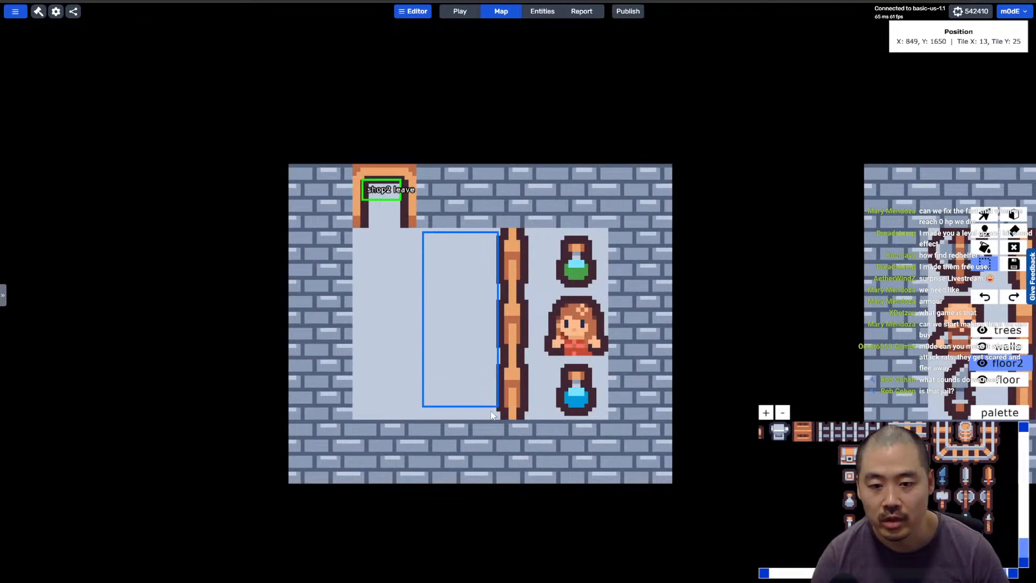
pyautogui.moveTo(491, 417); pyautogui.dragTo(491, 417)
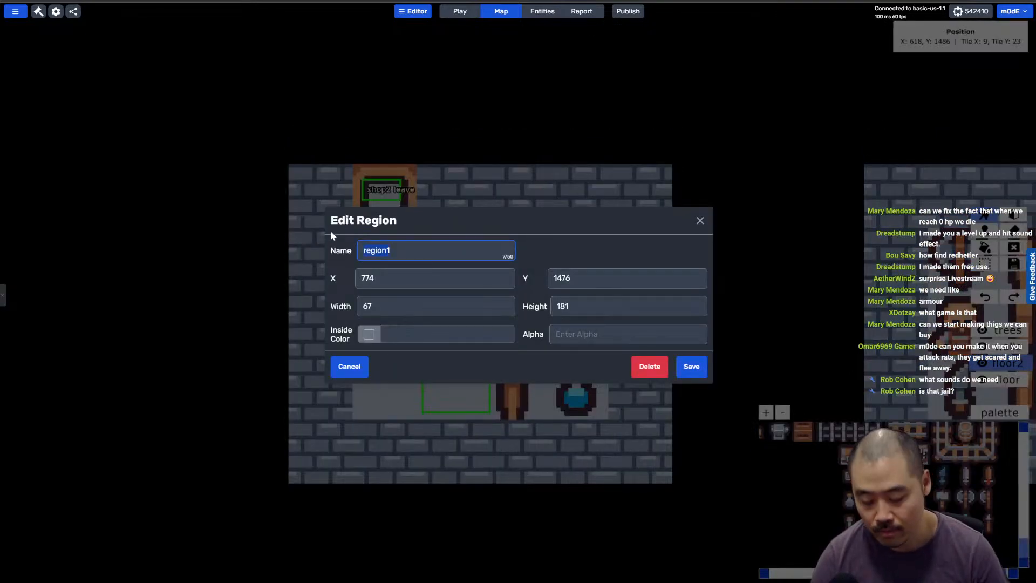
pyautogui.write('potion')
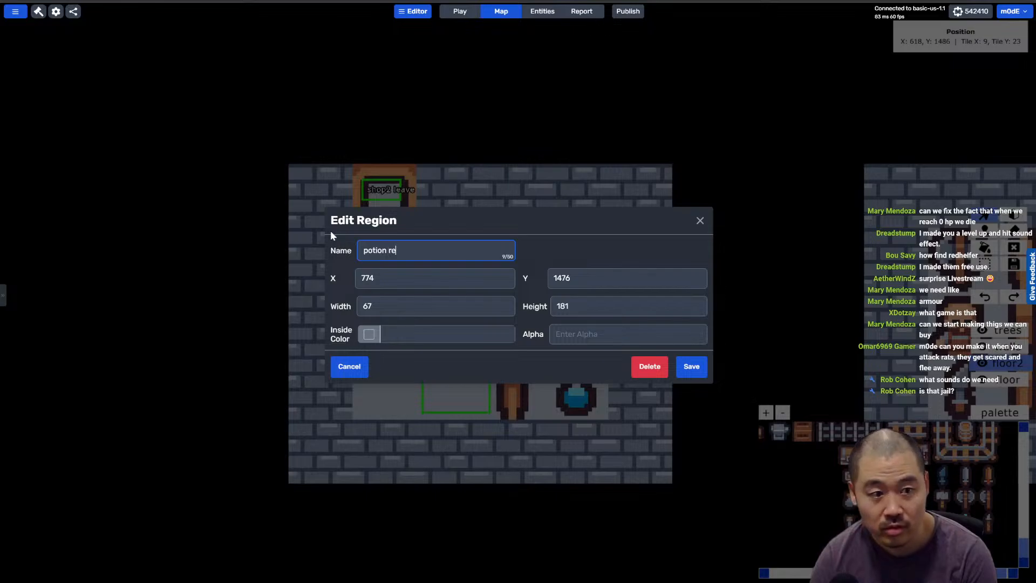
pyautogui.write(' shop')
pyautogui.press('Return')
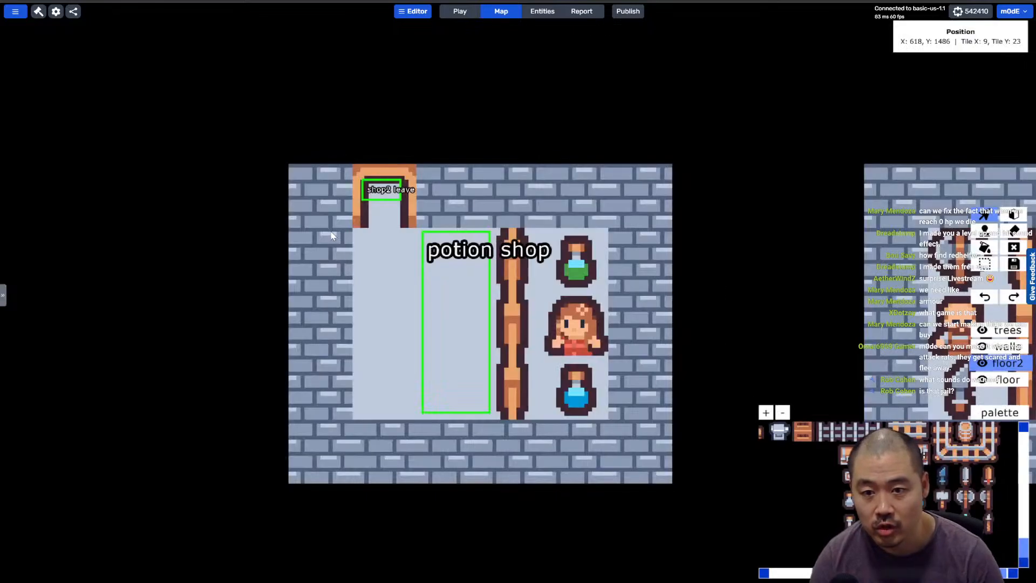
pyautogui.moveTo(647, 290); pyautogui.dragTo(493, 309, button='right')
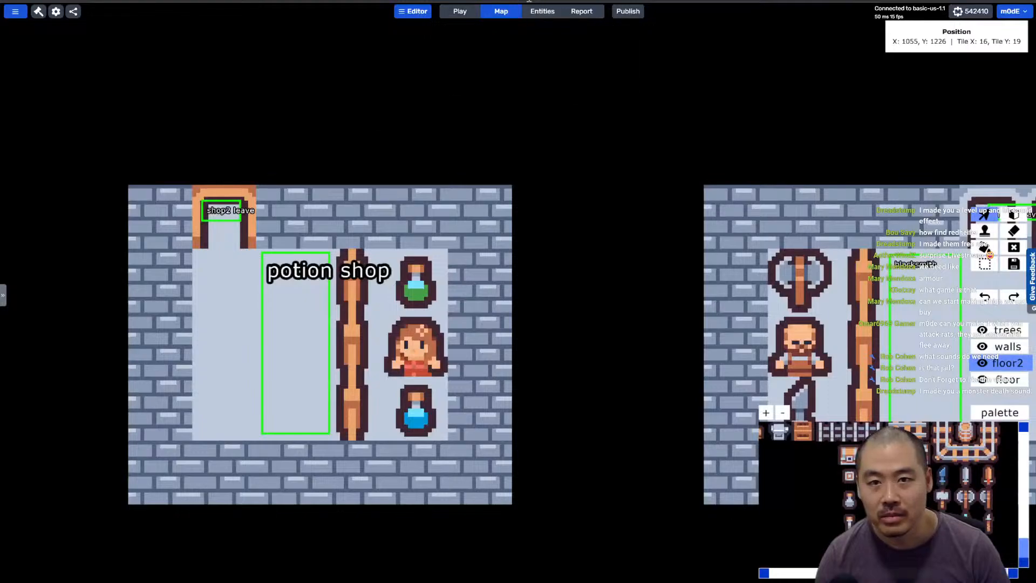
# Step: Add a new sound named death to the game's environment settings
pyautogui.click(541, 10)
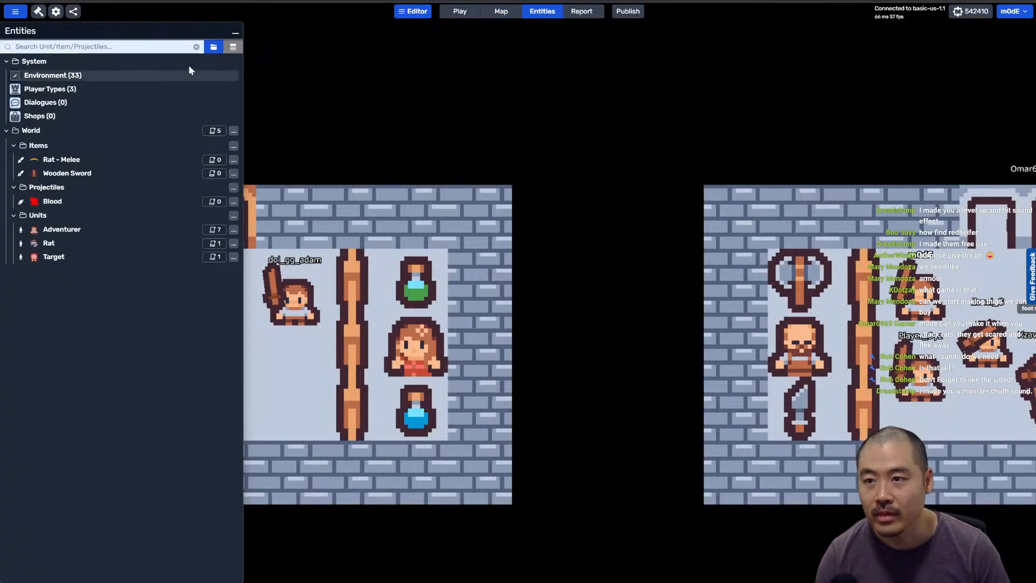
pyautogui.click(102, 76)
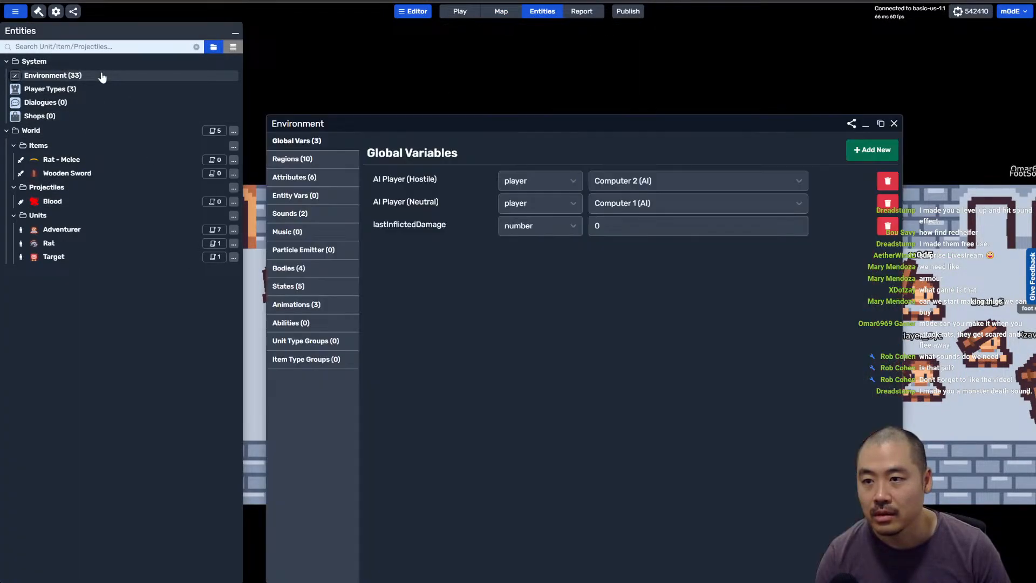
pyautogui.click(319, 215)
pyautogui.click(871, 149)
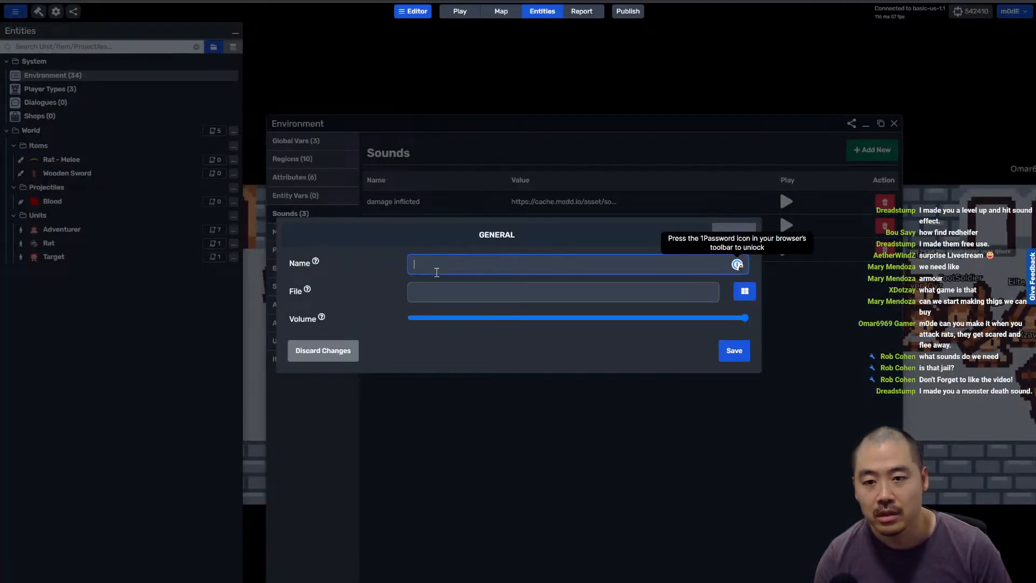
pyautogui.write('death')
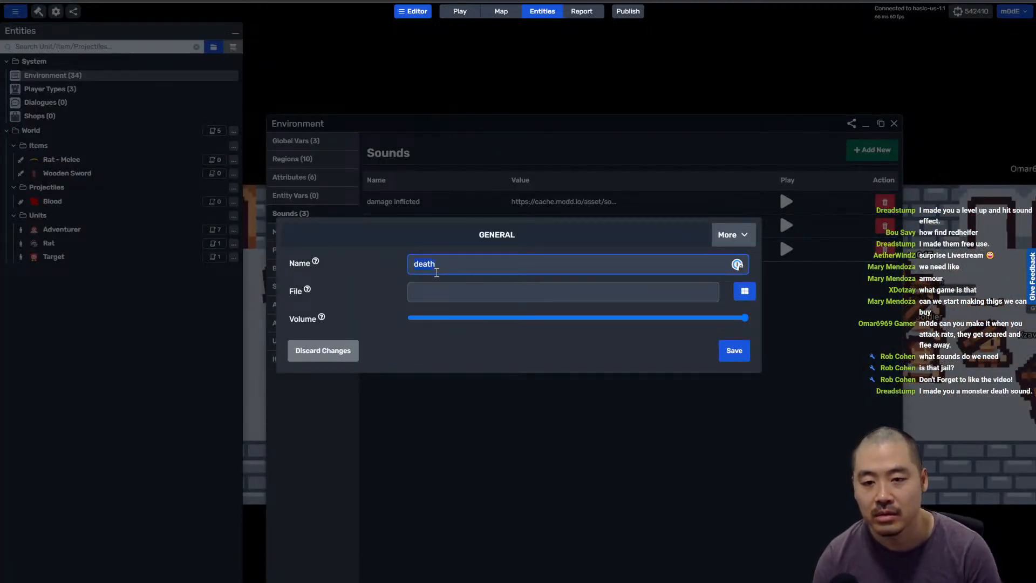
pyautogui.press('Tab')
# Step: Assign the uploaded monster_die .ogg file to the death sound, lower its volume slightly, and save it
pyautogui.click(745, 291)
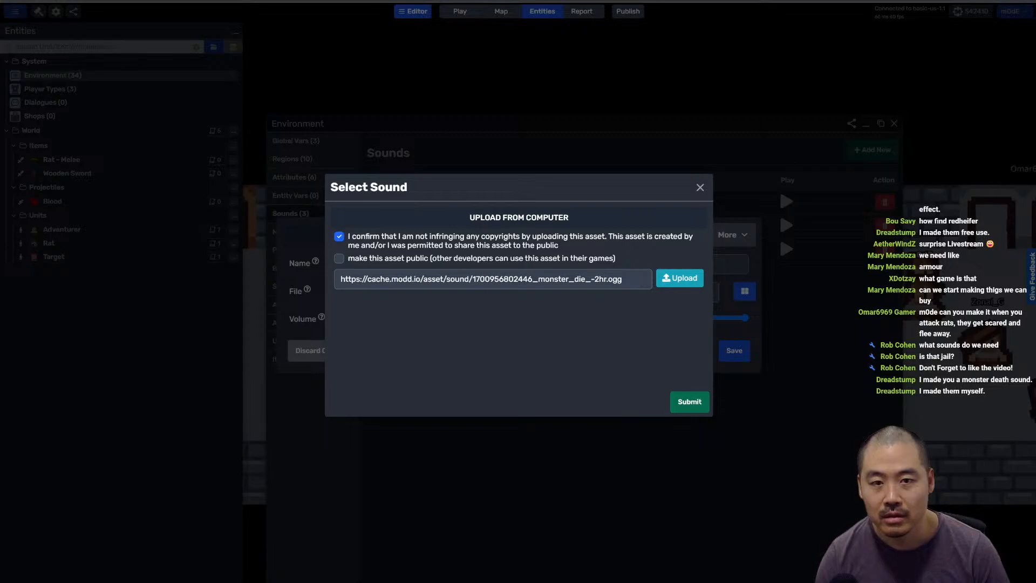
pyautogui.click(688, 404)
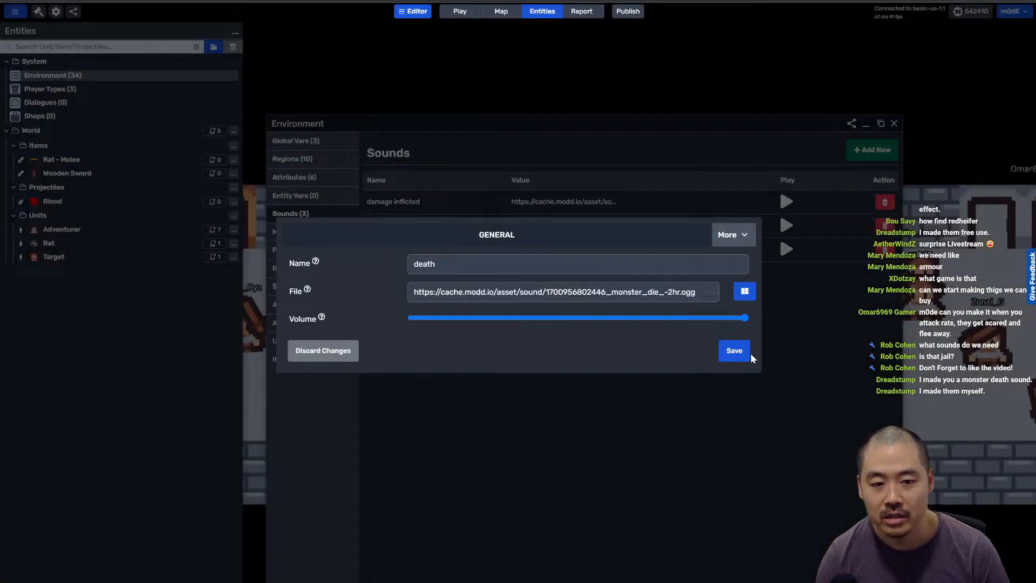
pyautogui.click(696, 318)
pyautogui.click(740, 358)
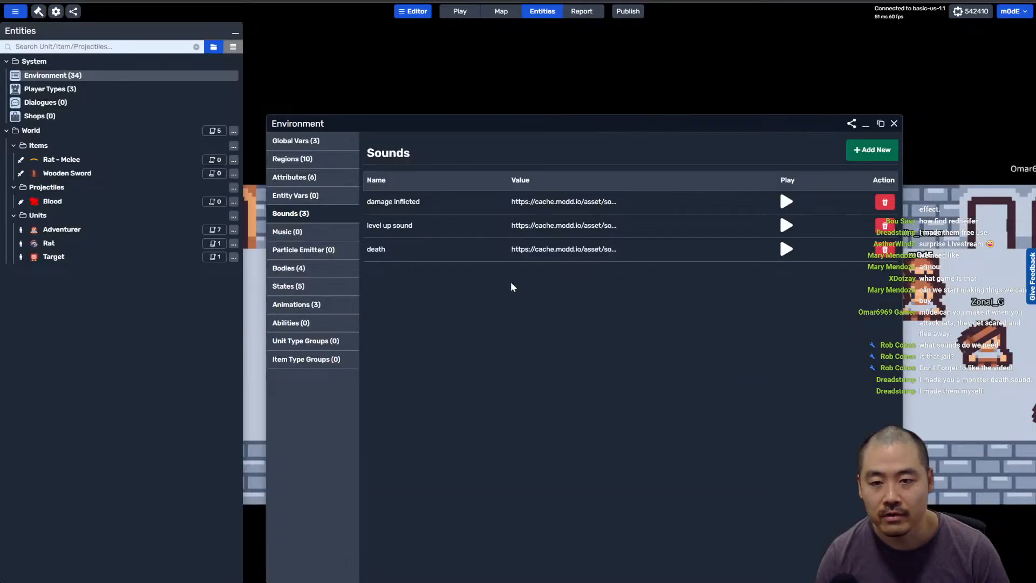
pyautogui.click(894, 123)
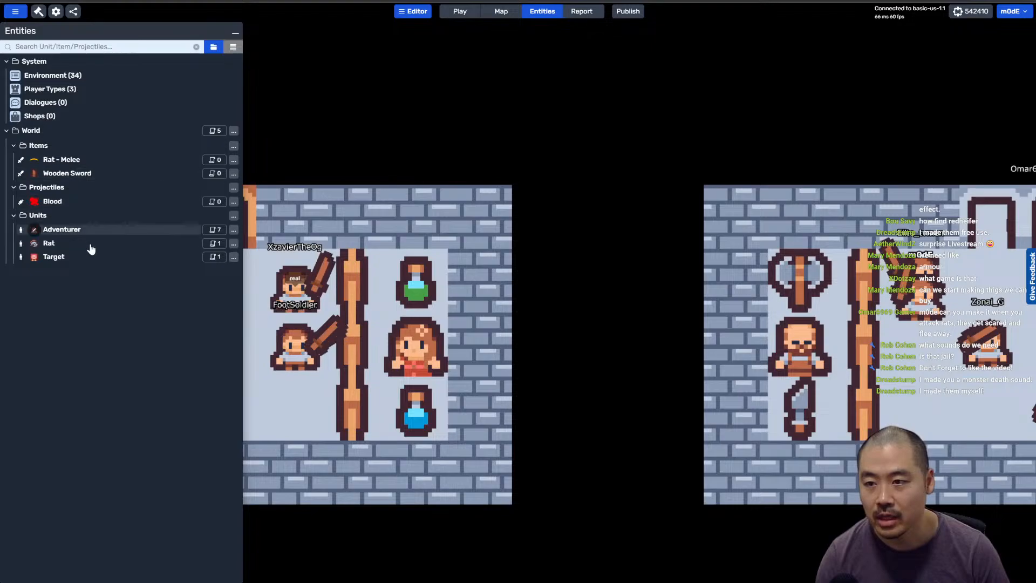
# Step: In the Rat's death script, add a play sound at position action using the death sound
pyautogui.click(212, 244)
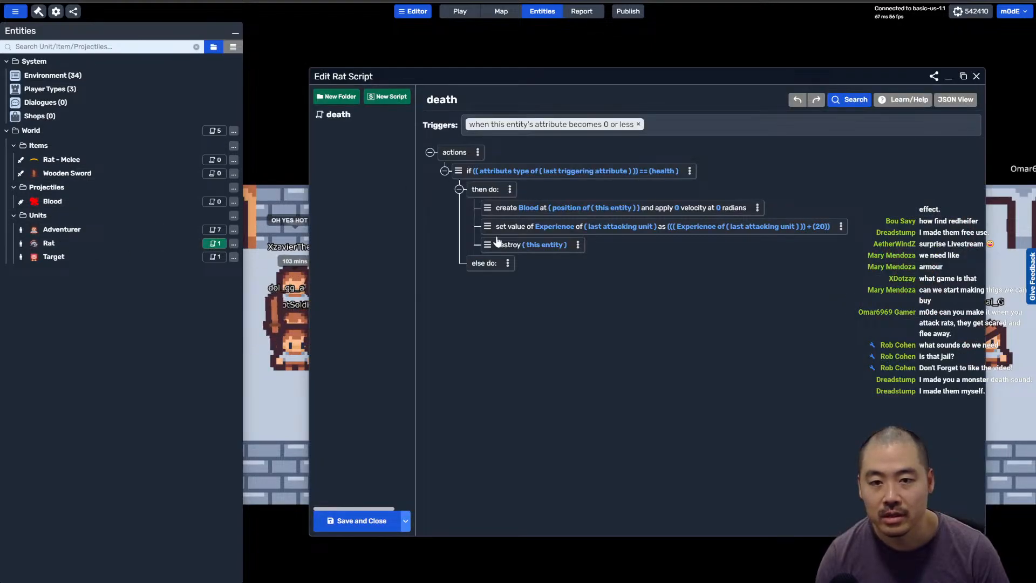
pyautogui.click(515, 208)
pyautogui.rightClick(514, 204)
pyautogui.click(522, 200)
pyautogui.write('s')
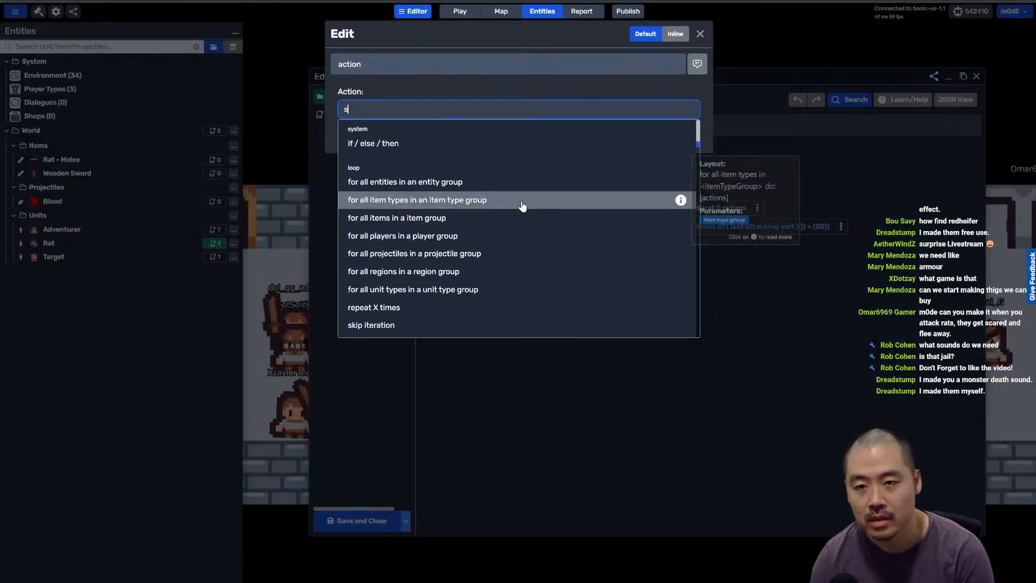
pyautogui.write('ound')
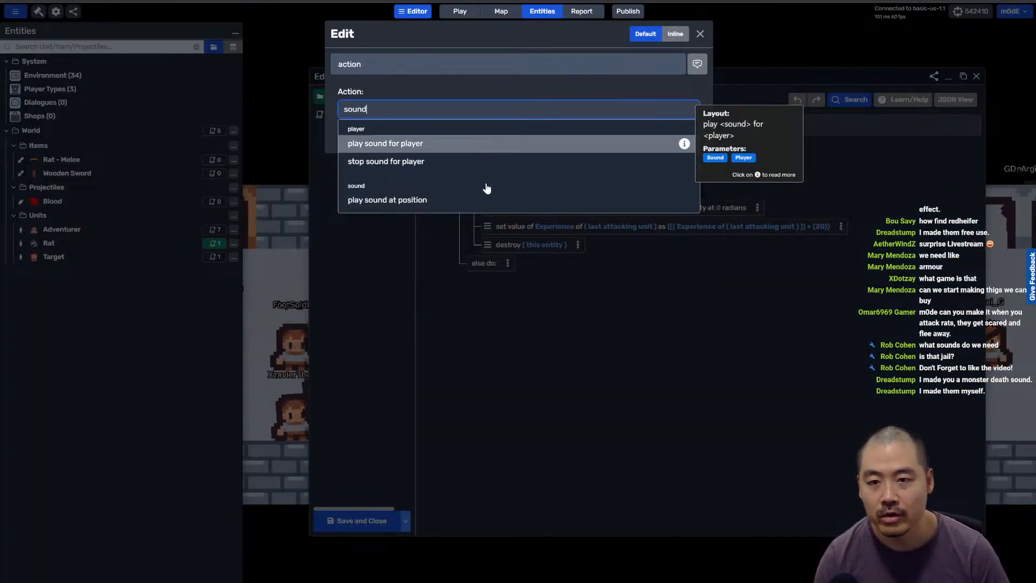
pyautogui.click(480, 199)
pyautogui.click(384, 139)
pyautogui.click(422, 92)
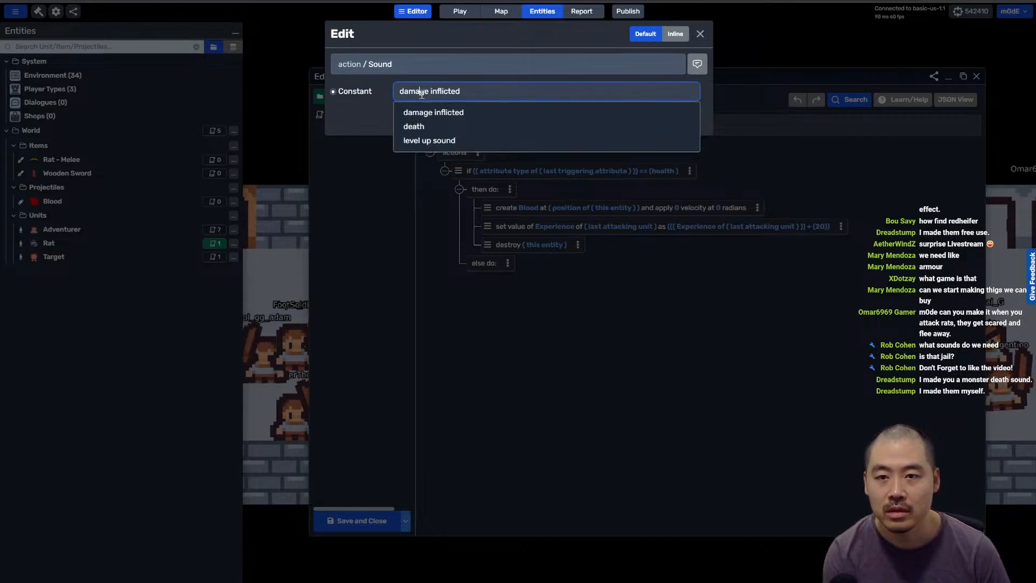
pyautogui.click(424, 128)
pyautogui.press('Return')
# Step: Set the sound's position to the entity position of this entity and confirm the new action
pyautogui.click(426, 141)
pyautogui.click(458, 102)
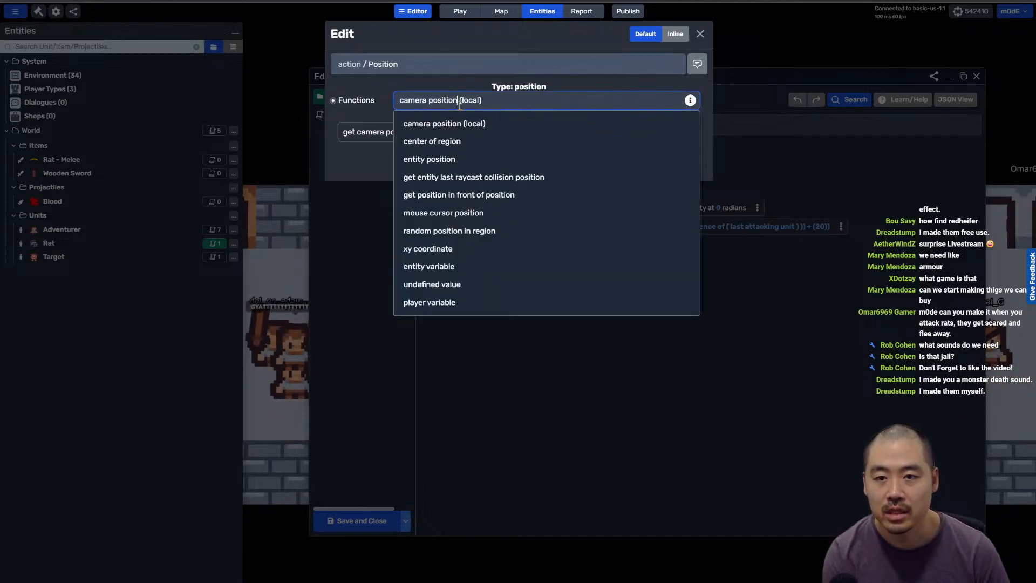
pyautogui.click(479, 159)
pyautogui.click(391, 135)
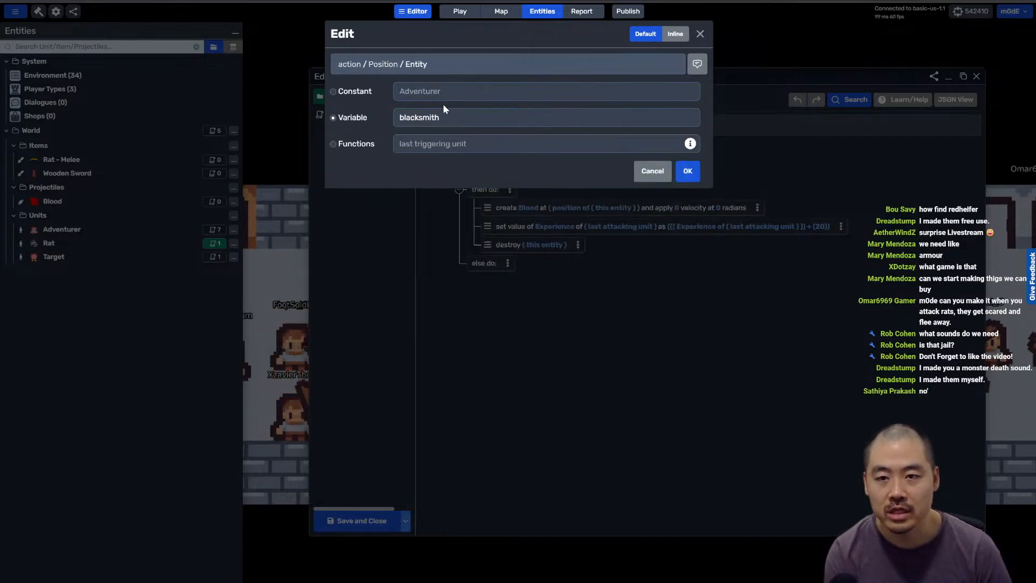
pyautogui.click(356, 144)
pyautogui.click(475, 144)
pyautogui.scroll(-12, 482, 237)
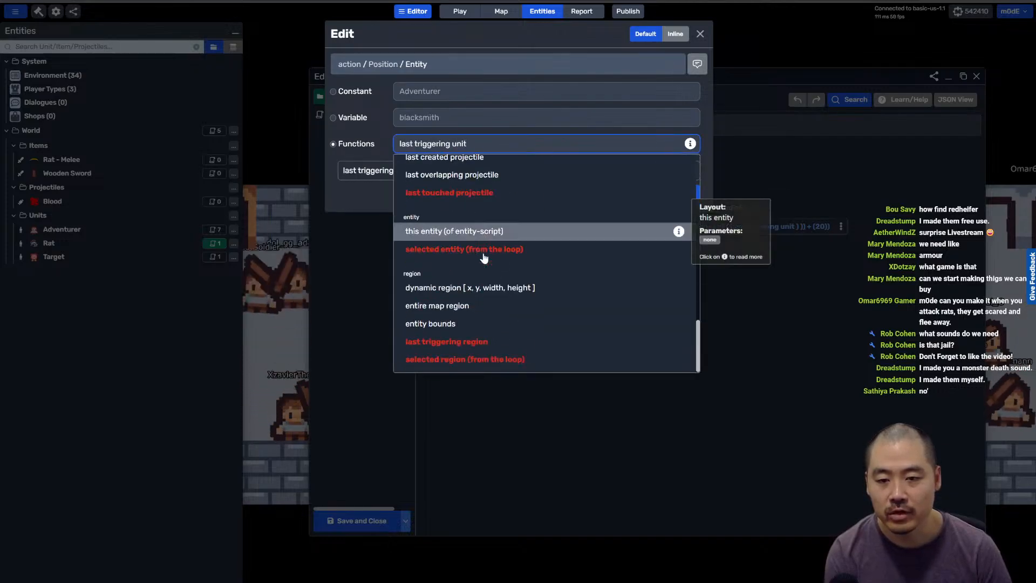
pyautogui.click(466, 232)
pyautogui.press('Return')
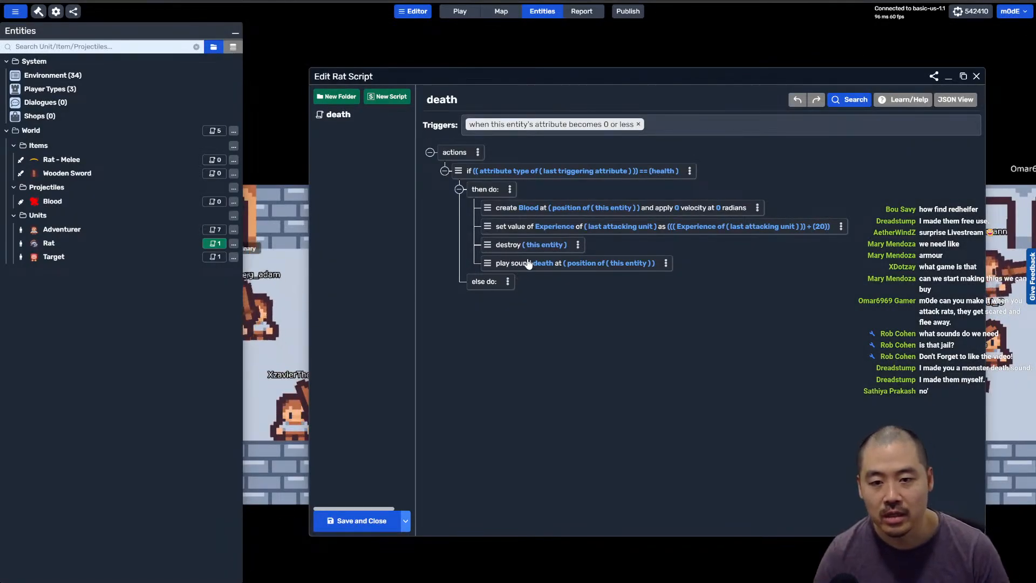
# Step: Move the play sound action to the start of the then branch, copy it, and save and apply the Rat script
pyautogui.moveTo(484, 220); pyautogui.dragTo(483, 206)
pyautogui.rightClick(500, 212)
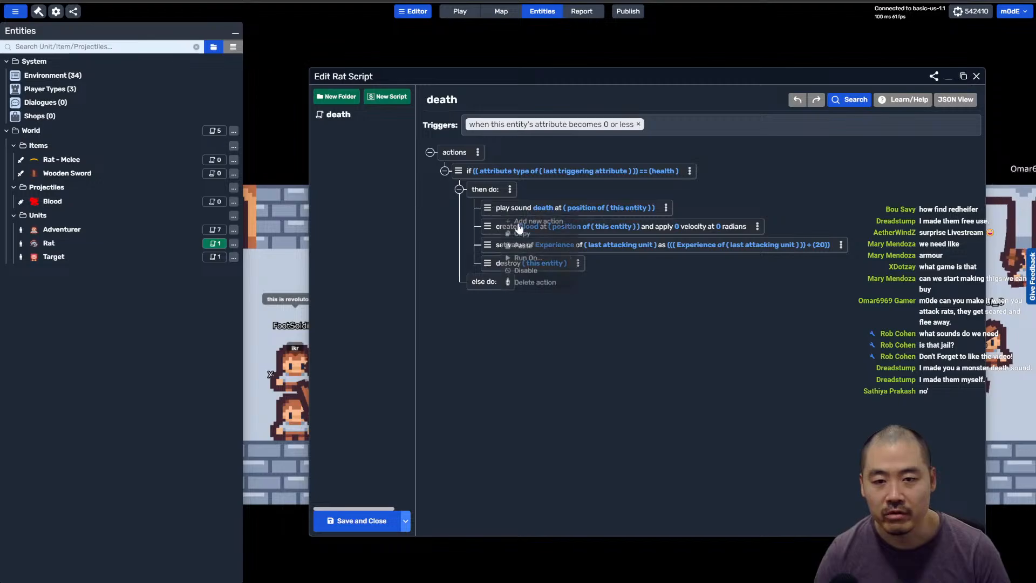
pyautogui.click(520, 232)
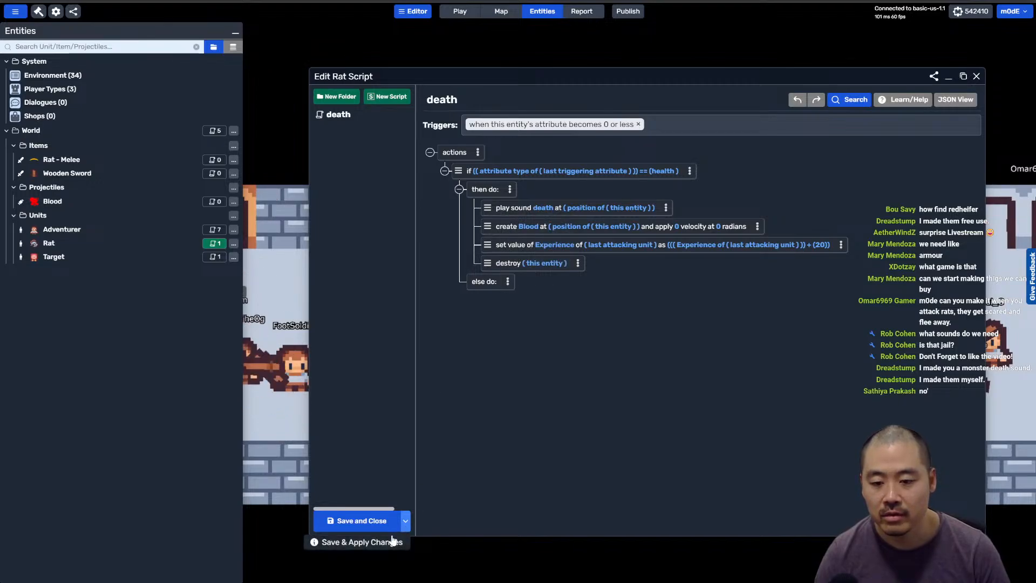
pyautogui.click(393, 541)
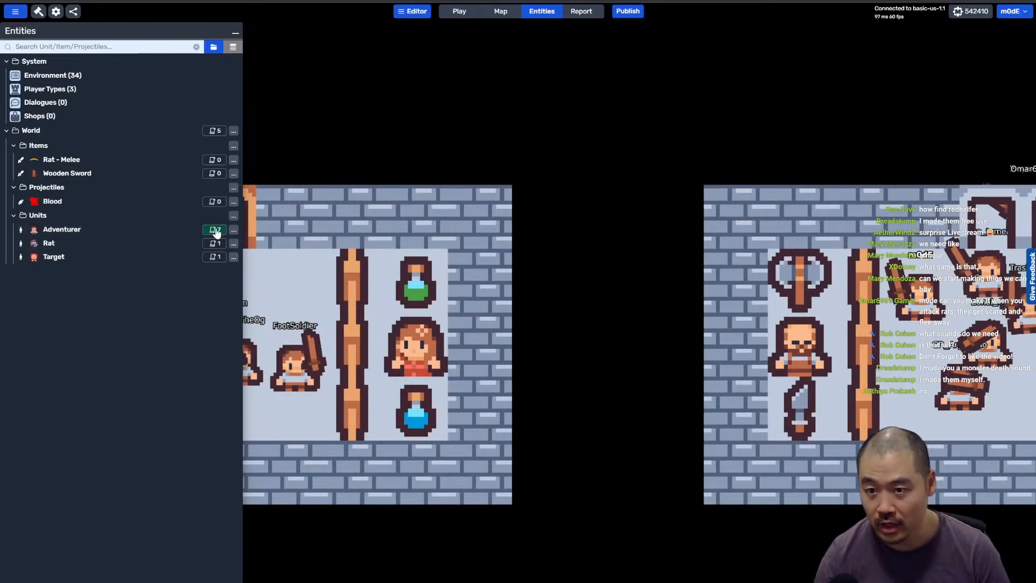
# Step: Paste the death sound action after the blood creation in the Adventurer's Death script, then save and apply the changes
pyautogui.click(216, 231)
pyautogui.click(275, 181)
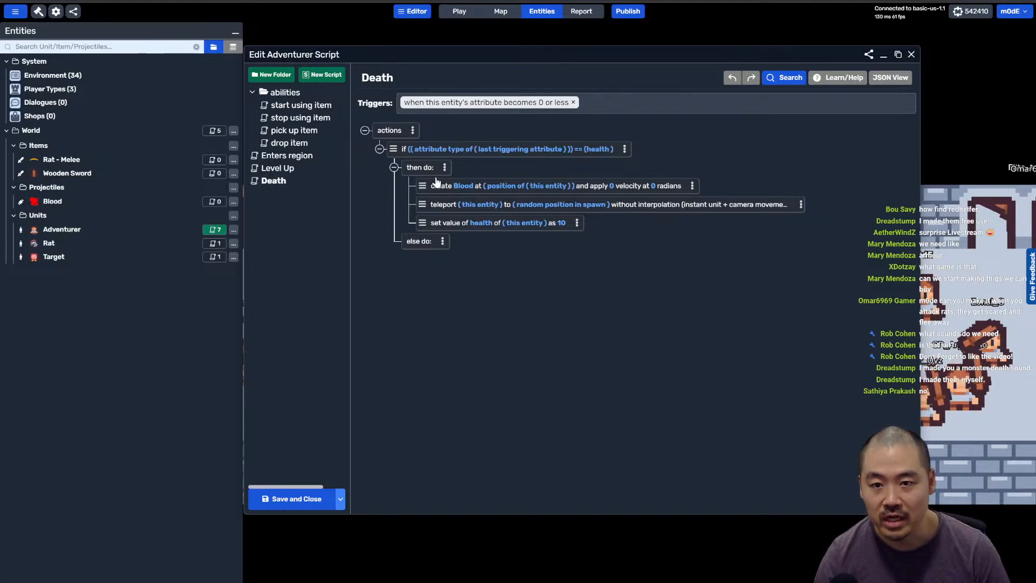
pyautogui.rightClick(448, 187)
pyautogui.click(473, 216)
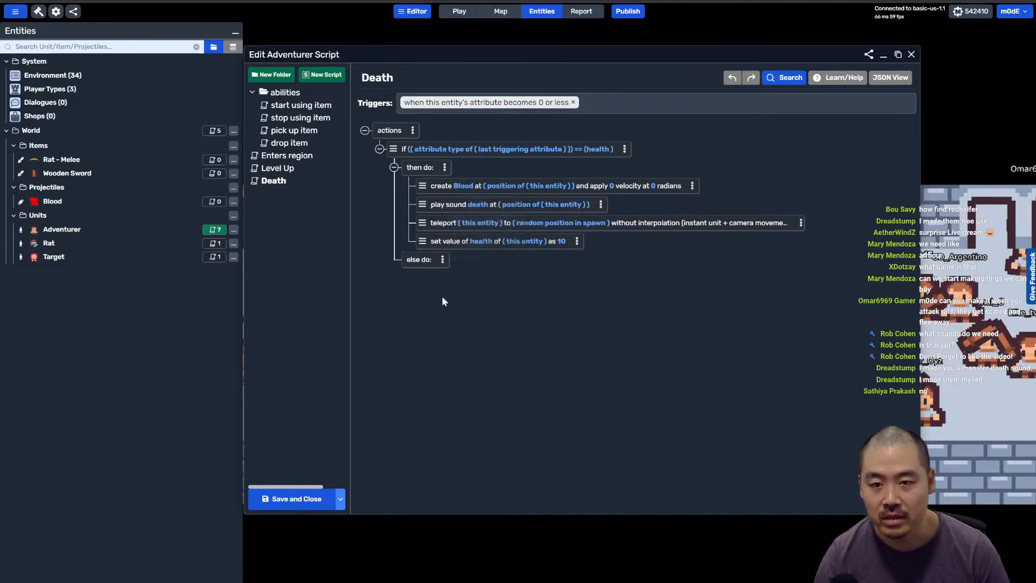
pyautogui.click(338, 501)
pyautogui.click(324, 521)
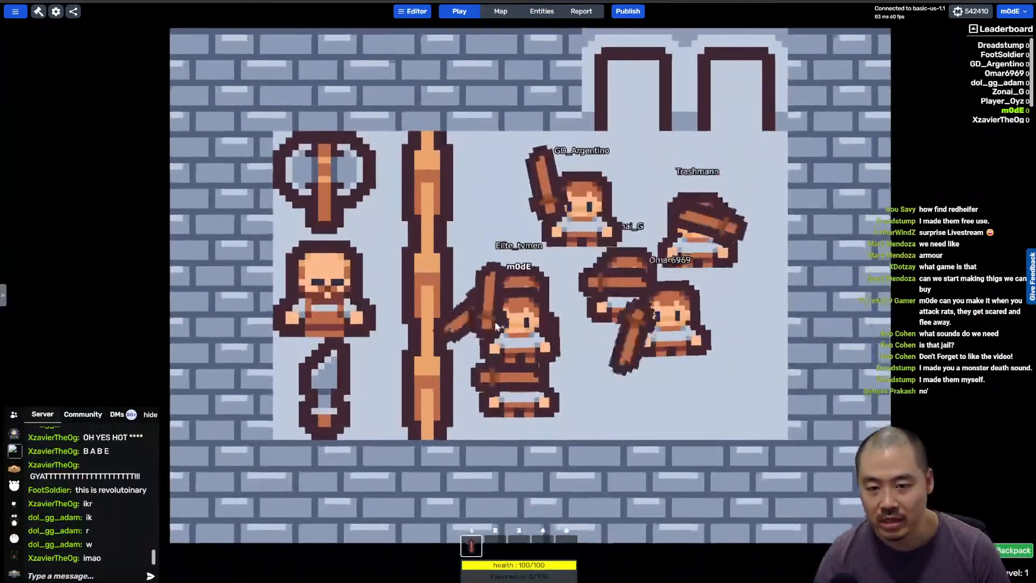
# Step: In play mode, walk out of the blacksmith shop to the village and back in to the counter
pyautogui.press('w')
pyautogui.press('d')
pyautogui.press('s')
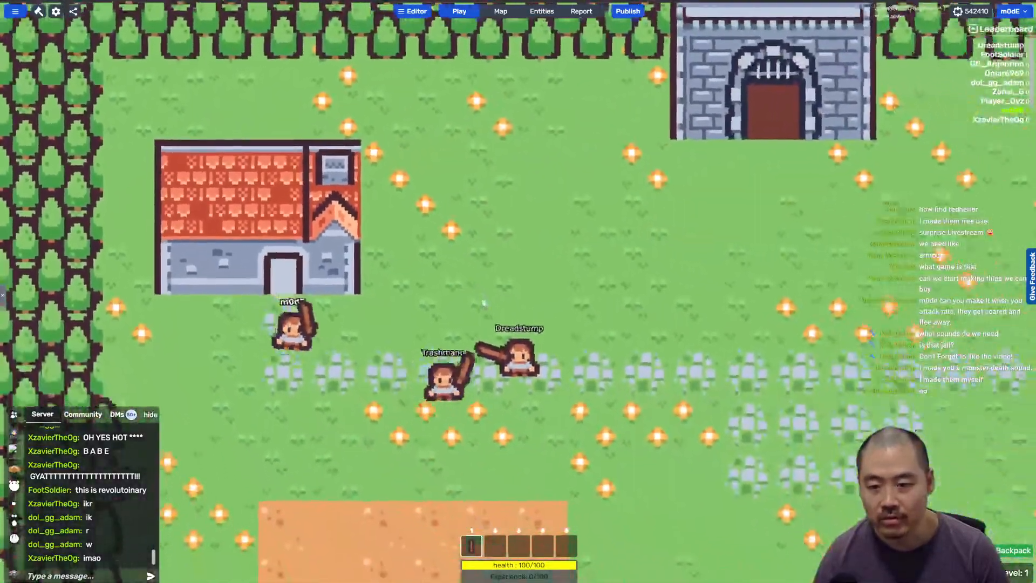
pyautogui.press('d')
pyautogui.press('w')
pyautogui.press('a')
pyautogui.press('s')
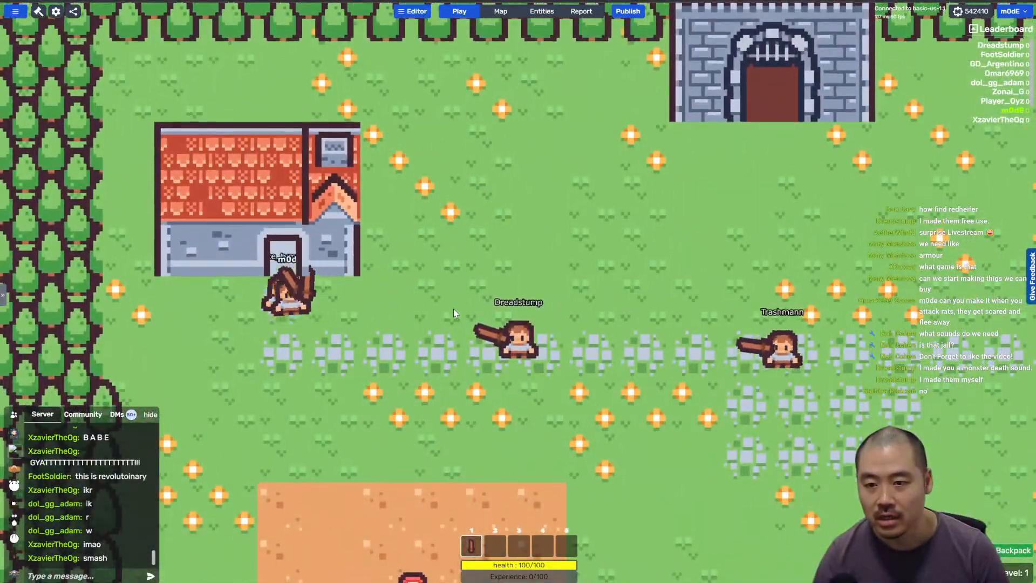
pyautogui.press('w')
pyautogui.press('s')
pyautogui.press('a')
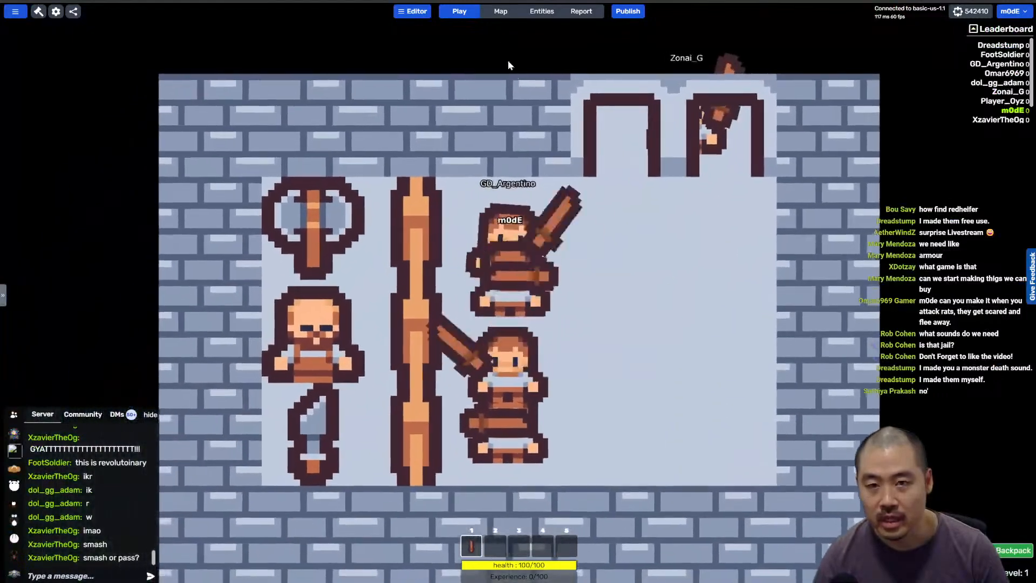
pyautogui.press('w')
# Step: Add a Space keybinding without abilities or scripts to the Adventurer's controls and save it
pyautogui.click(541, 11)
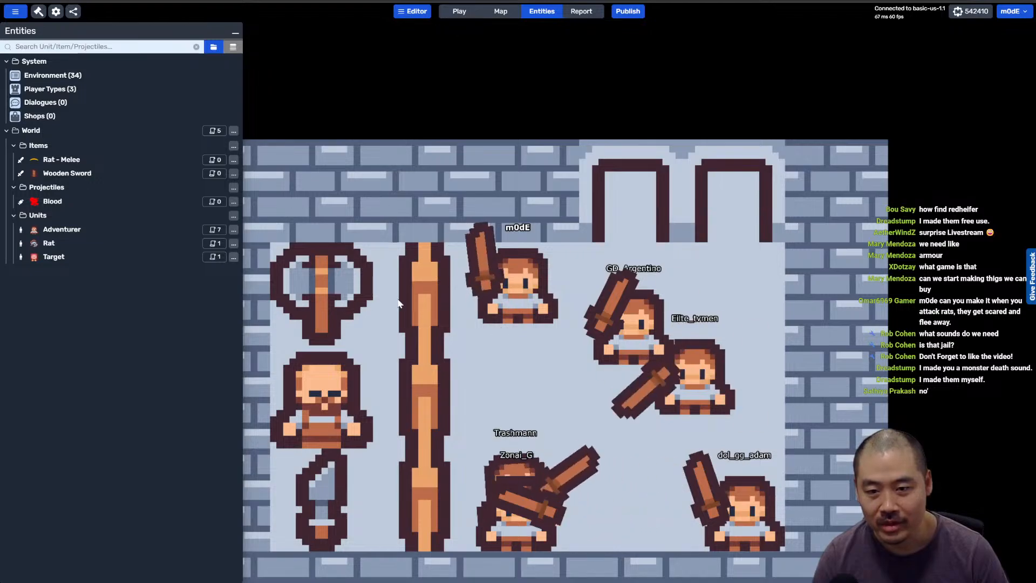
pyautogui.click(130, 231)
pyautogui.click(481, 86)
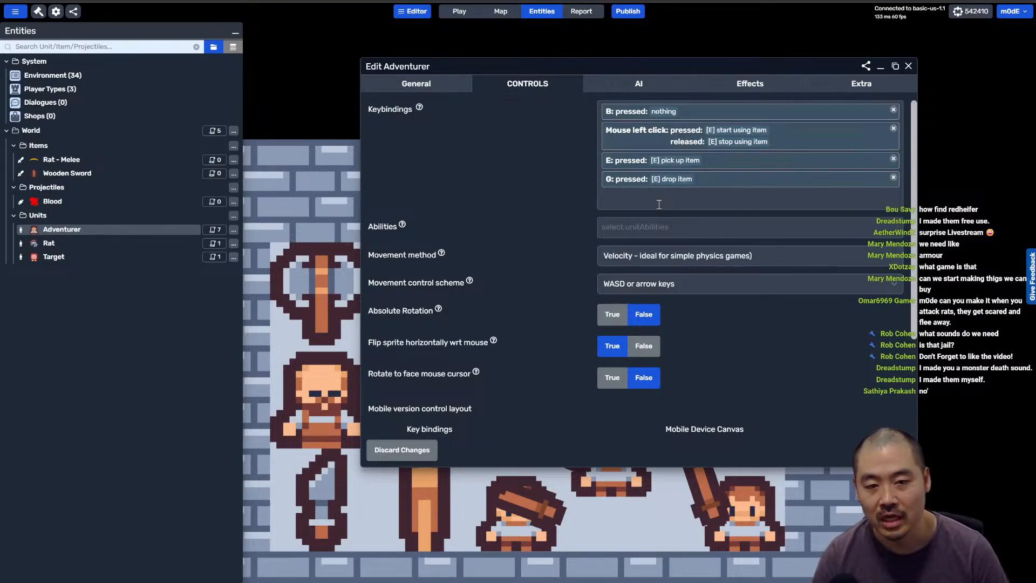
pyautogui.click(652, 229)
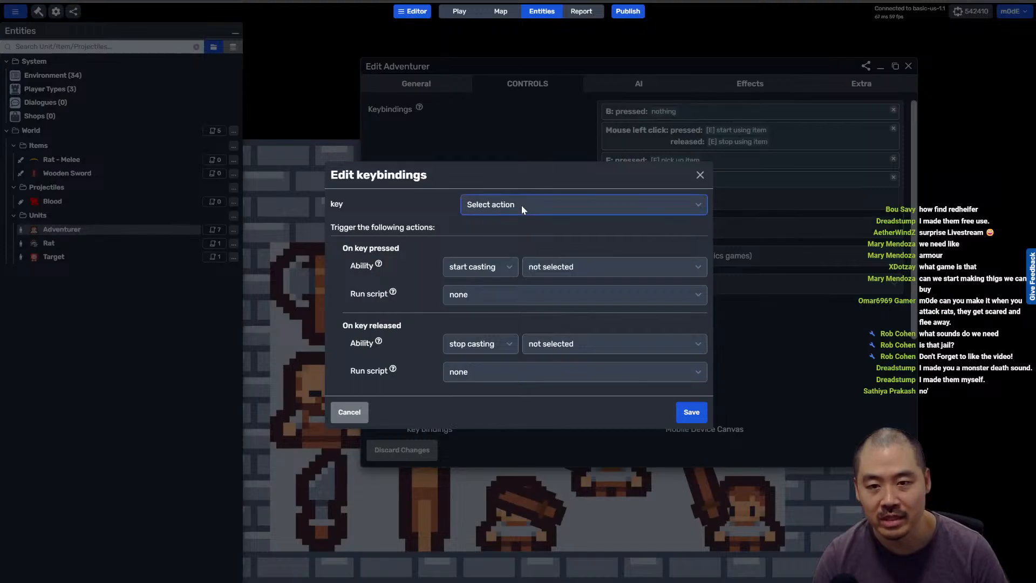
pyautogui.press('space')
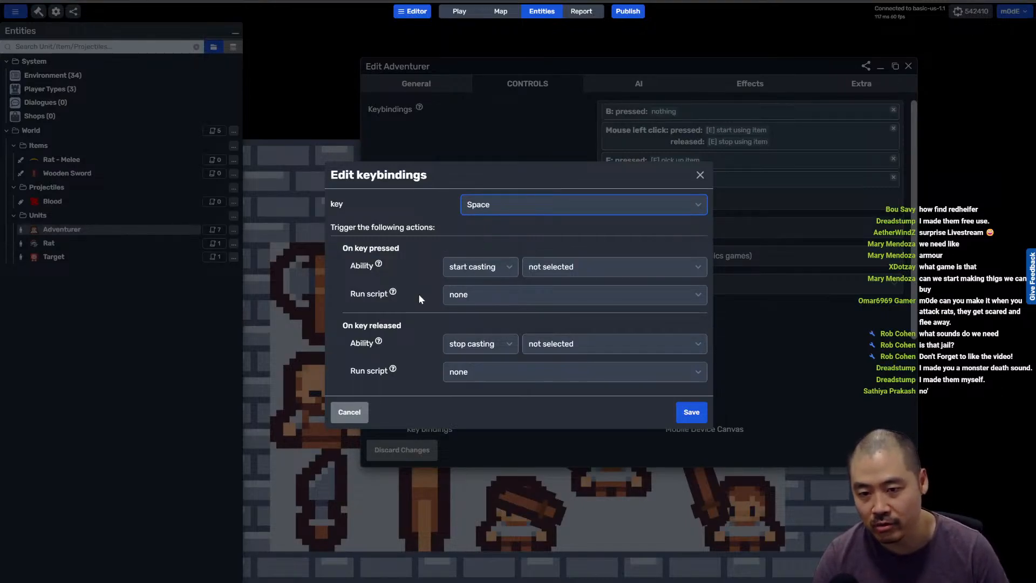
pyautogui.click(691, 413)
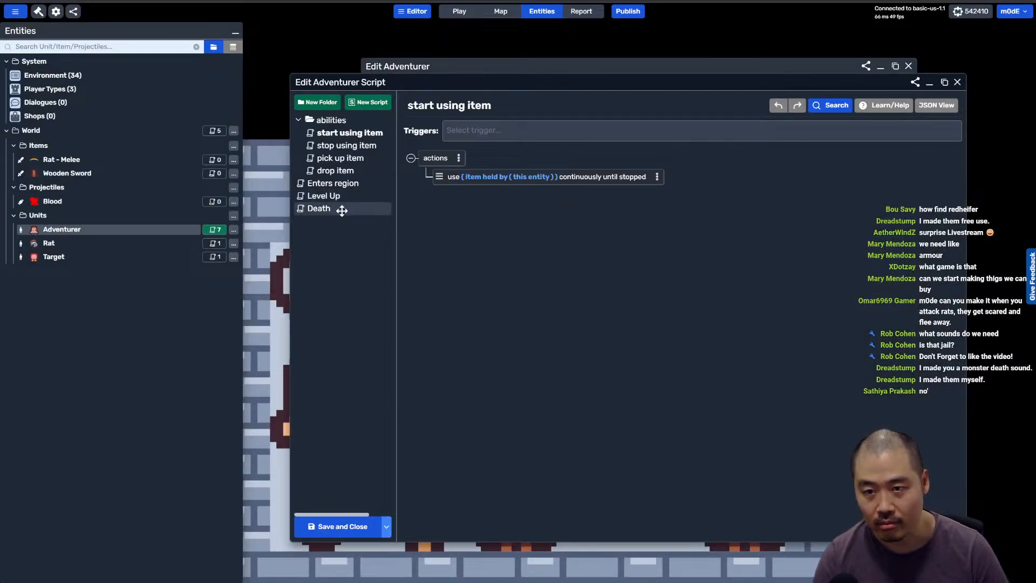
# Step: Add a new script named "Interact" to the Adventurer's scripts
pyautogui.rightClick(342, 214)
pyautogui.click(378, 221)
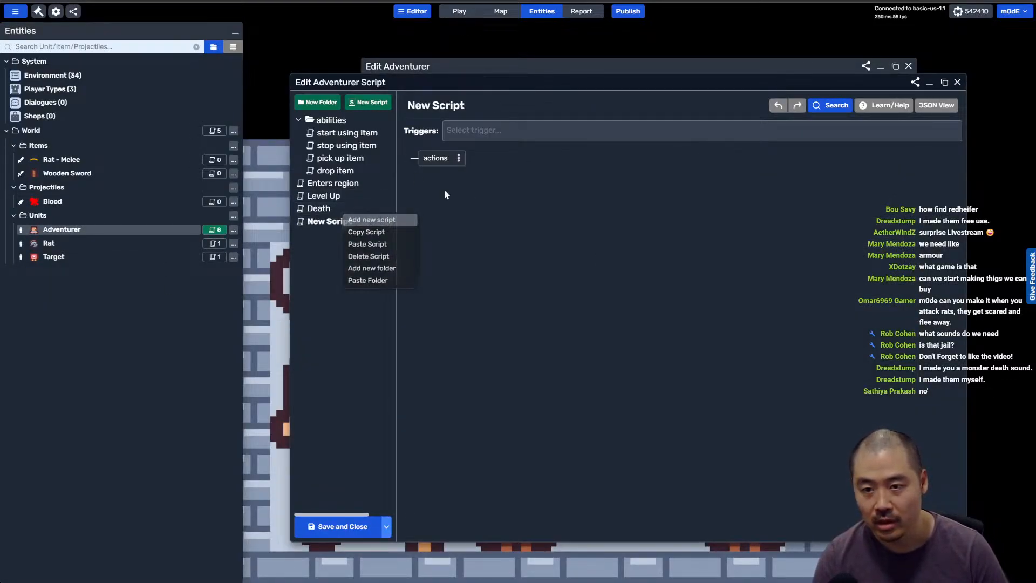
pyautogui.click(447, 105)
pyautogui.write('Interact')
pyautogui.press('Return')
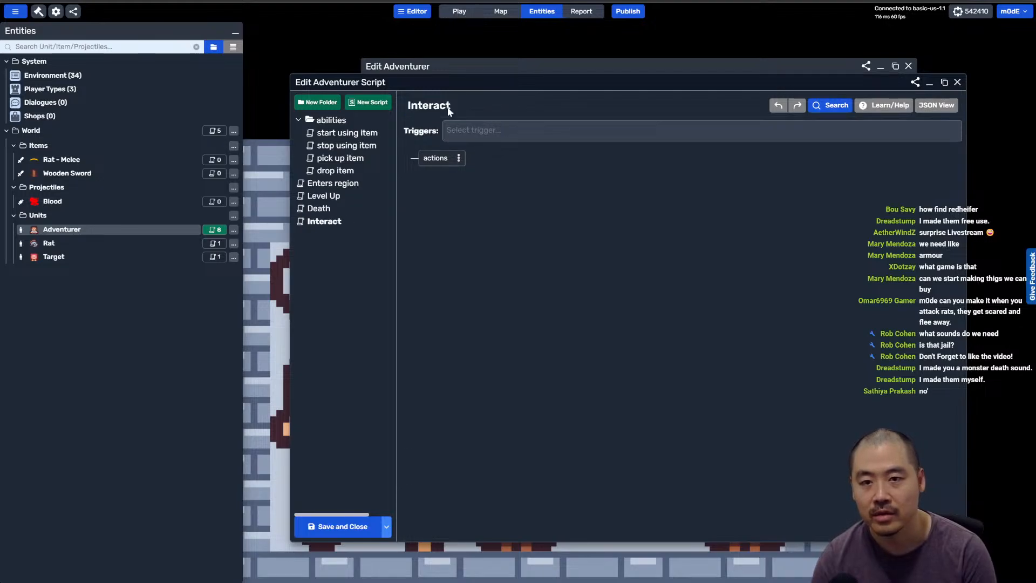
# Step: Add an if / else / then action to the Interact script and open its condition for editing
pyautogui.click(469, 168)
pyautogui.click(469, 168)
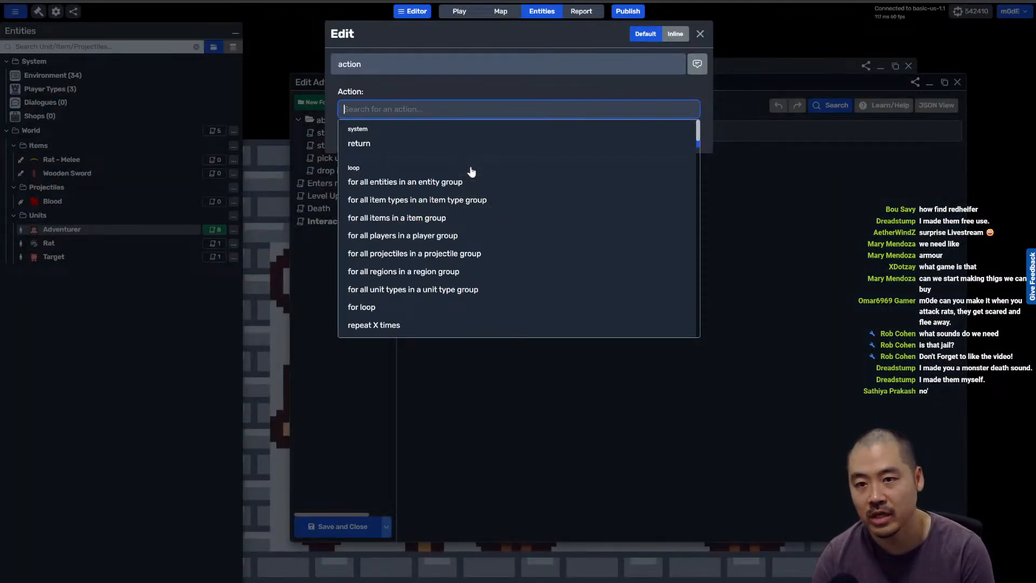
pyautogui.write('if')
pyautogui.click(441, 147)
pyautogui.click(396, 141)
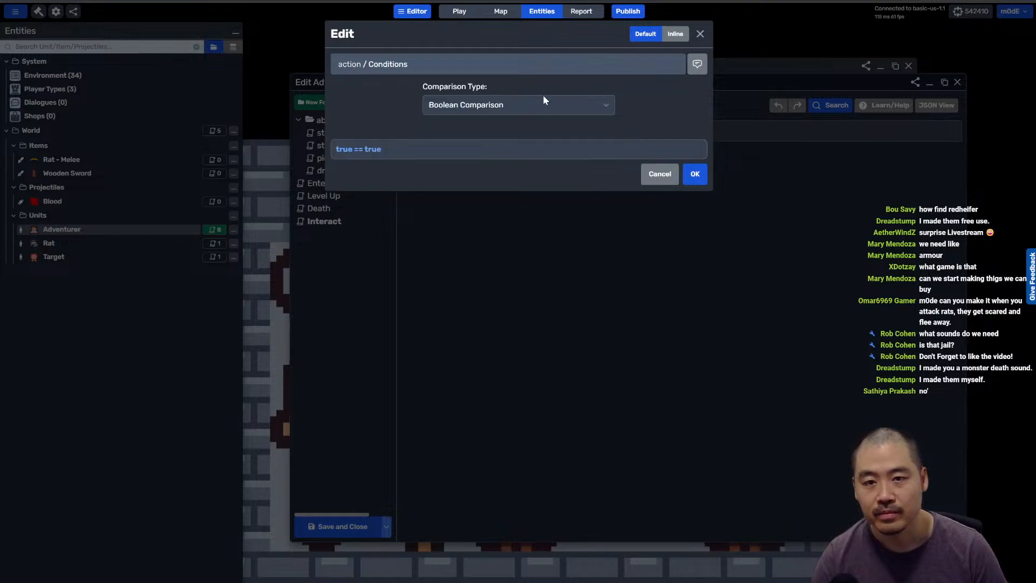
pyautogui.click(508, 247)
pyautogui.click(366, 151)
pyautogui.click(426, 122)
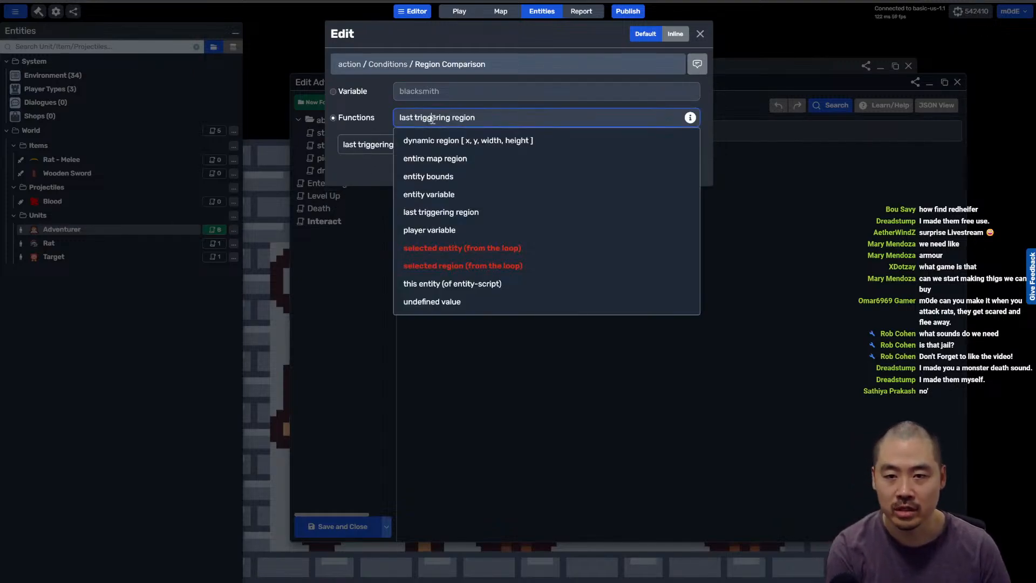
pyautogui.click(376, 68)
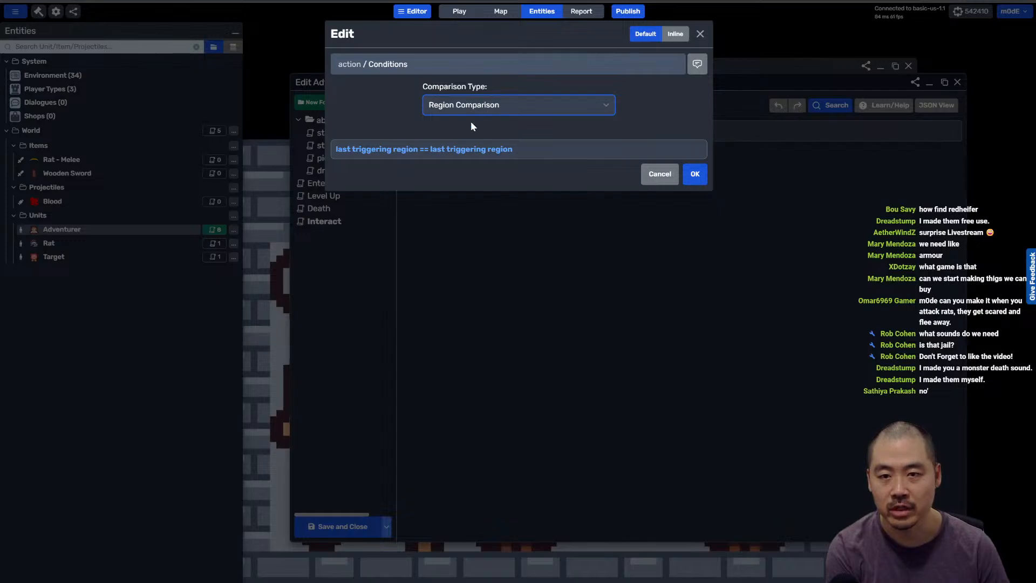
pyautogui.click(470, 121)
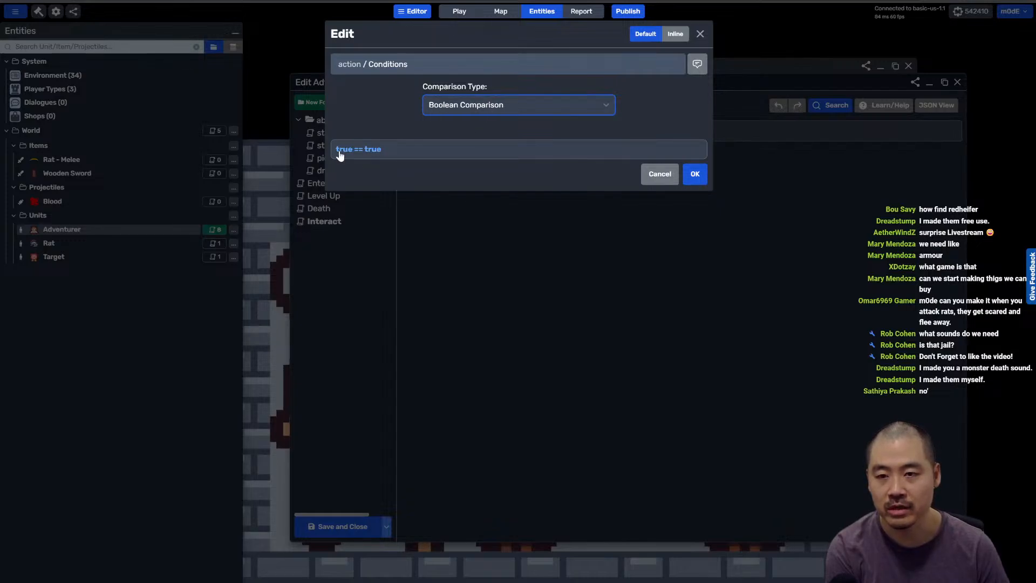
# Step: Base the boolean condition on region overlaps with region, using the blacksmith region as Region A
pyautogui.click(343, 150)
pyautogui.click(355, 130)
pyautogui.click(464, 130)
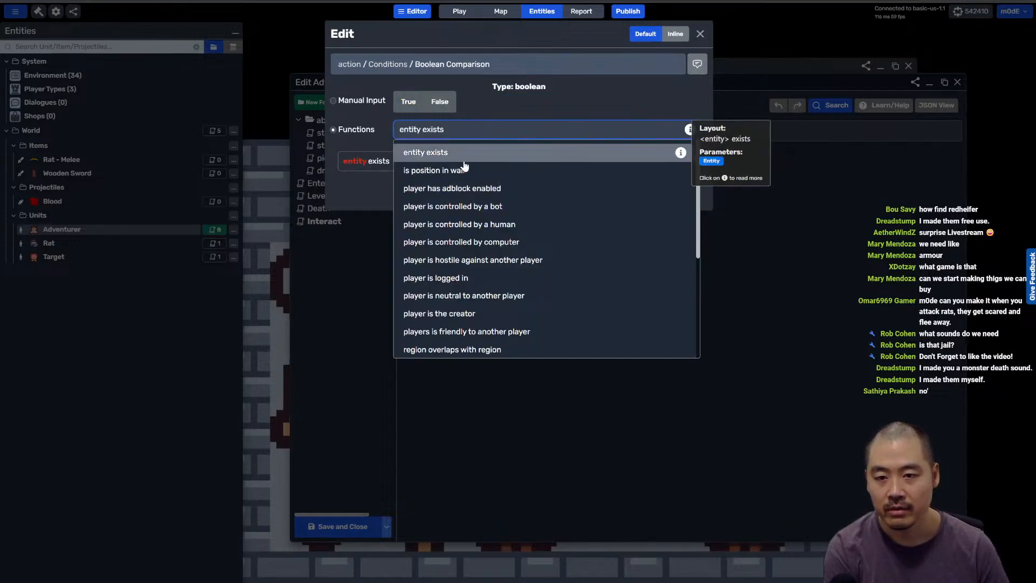
pyautogui.click(489, 350)
pyautogui.click(353, 161)
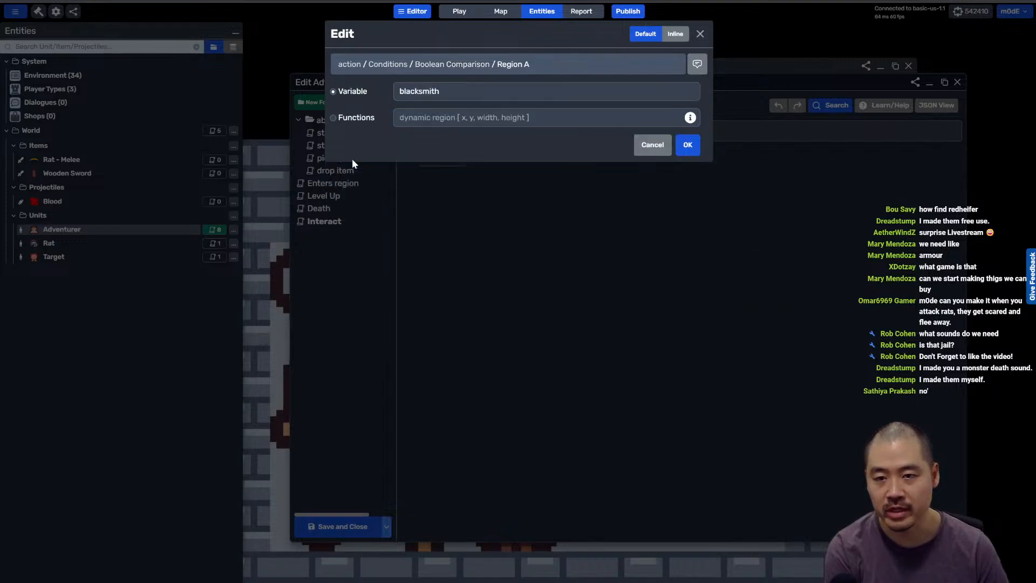
pyautogui.click(412, 182)
# Step: Set Region B of the overlap condition to the entity bounds of this entity and accept the if action
pyautogui.click(442, 164)
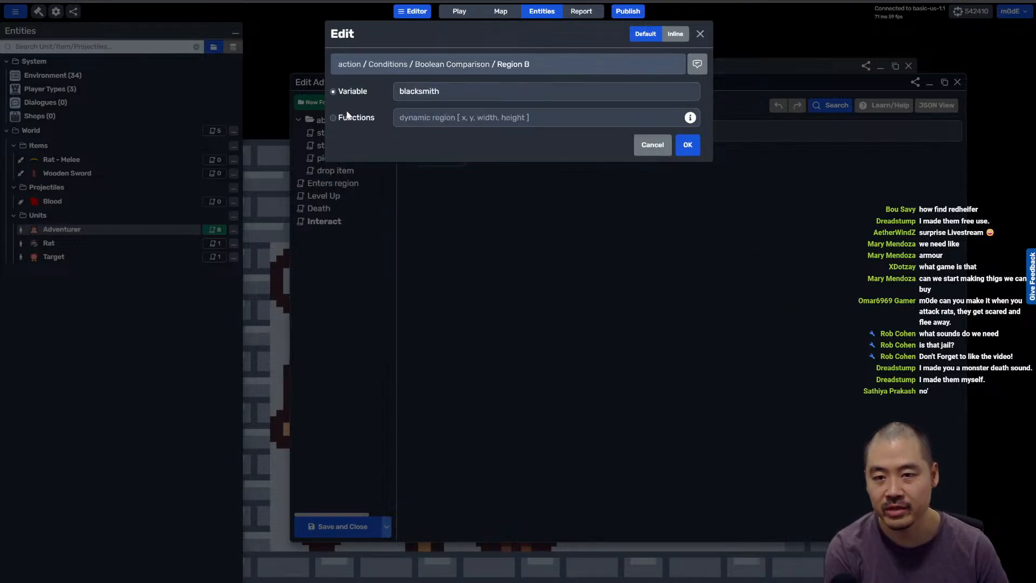
pyautogui.click(342, 116)
pyautogui.click(464, 117)
pyautogui.click(447, 178)
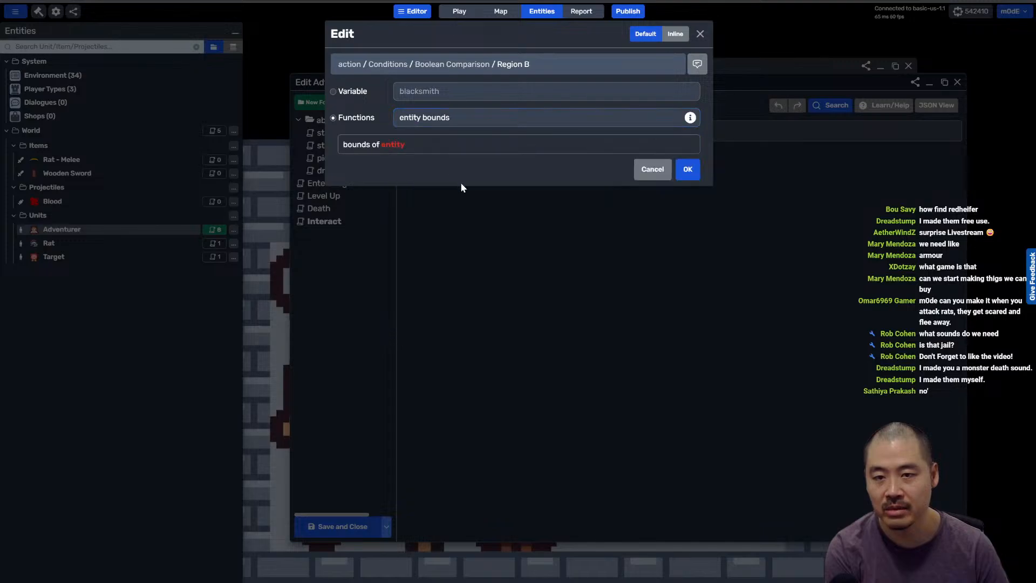
pyautogui.click(393, 144)
pyautogui.click(342, 143)
pyautogui.click(464, 143)
pyautogui.scroll(-5, 463, 232)
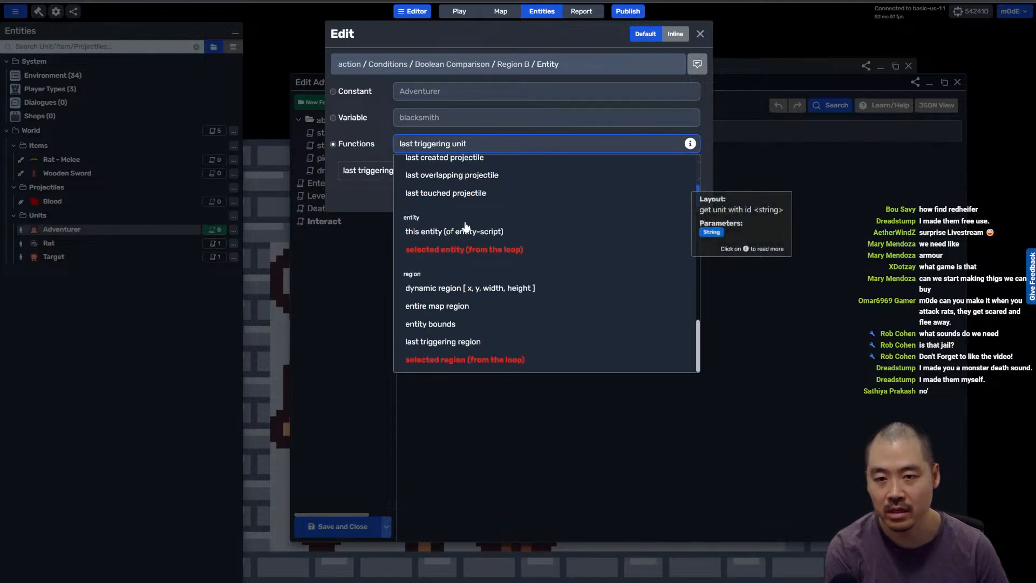
pyautogui.click(446, 305)
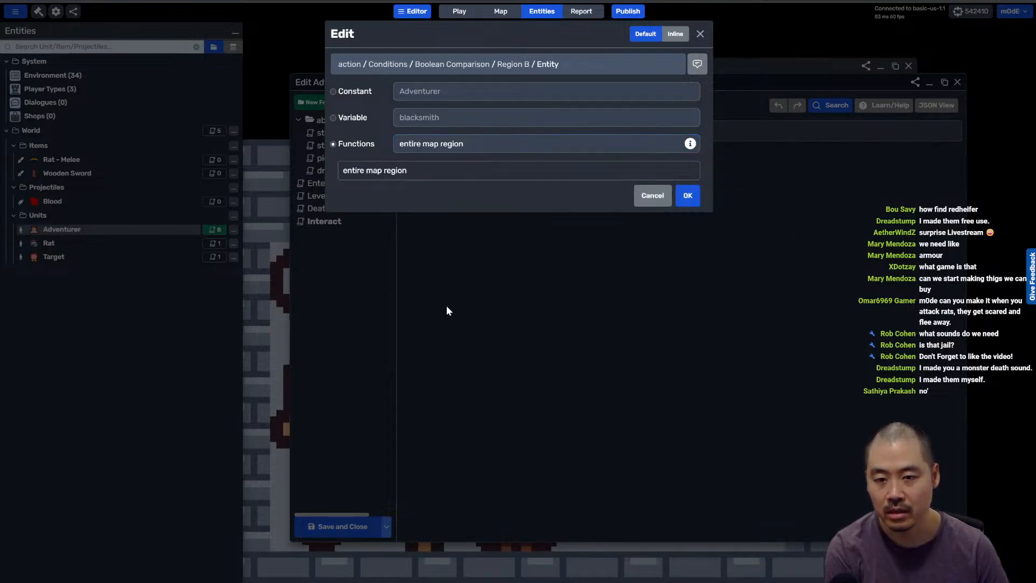
pyautogui.click(415, 150)
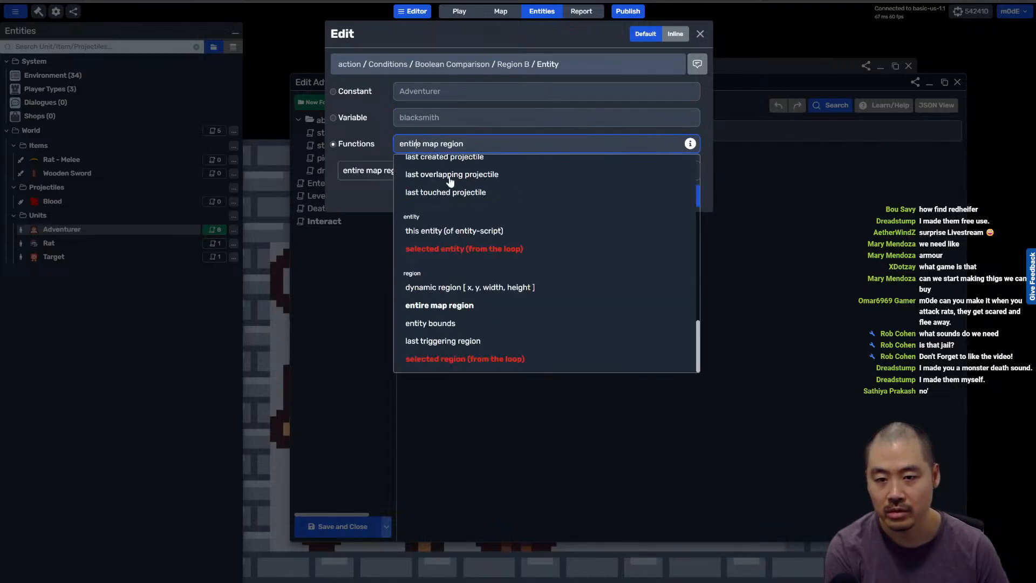
pyautogui.click(453, 231)
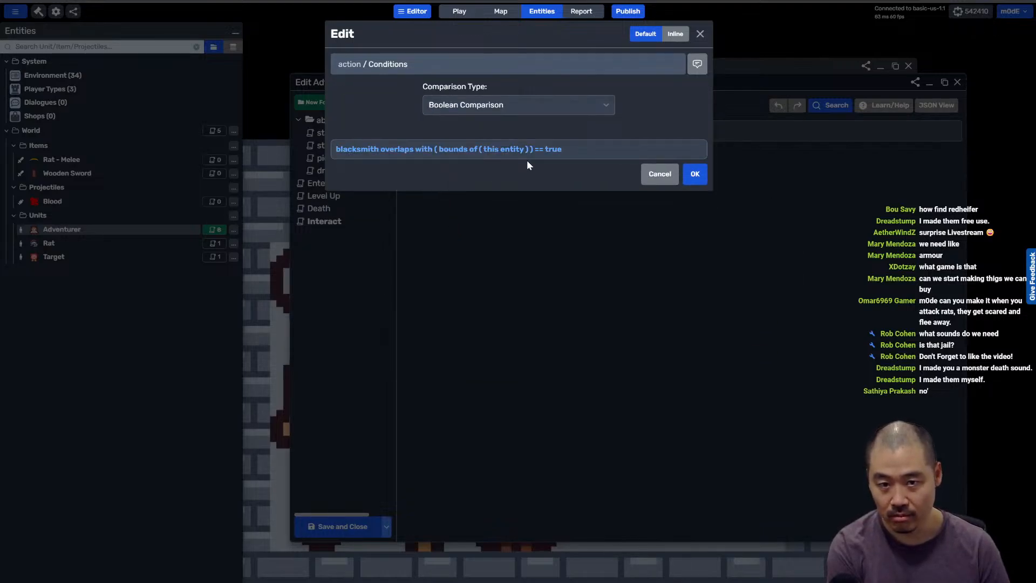
pyautogui.press('Return')
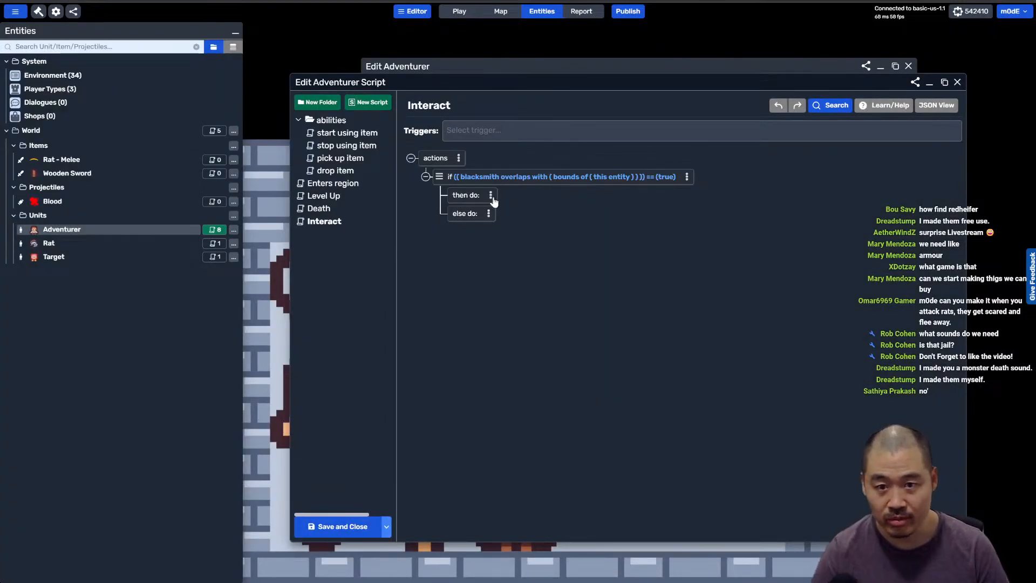
# Step: Copy the blacksmith if action and paste it into its own else branch
pyautogui.rightClick(466, 181)
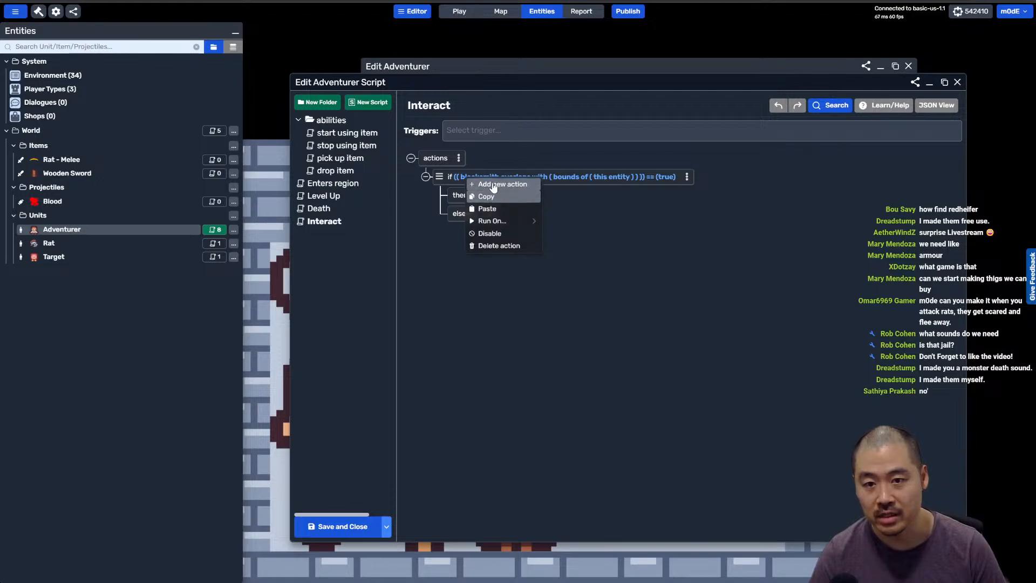
pyautogui.click(491, 193)
pyautogui.rightClick(475, 181)
pyautogui.rightClick(473, 217)
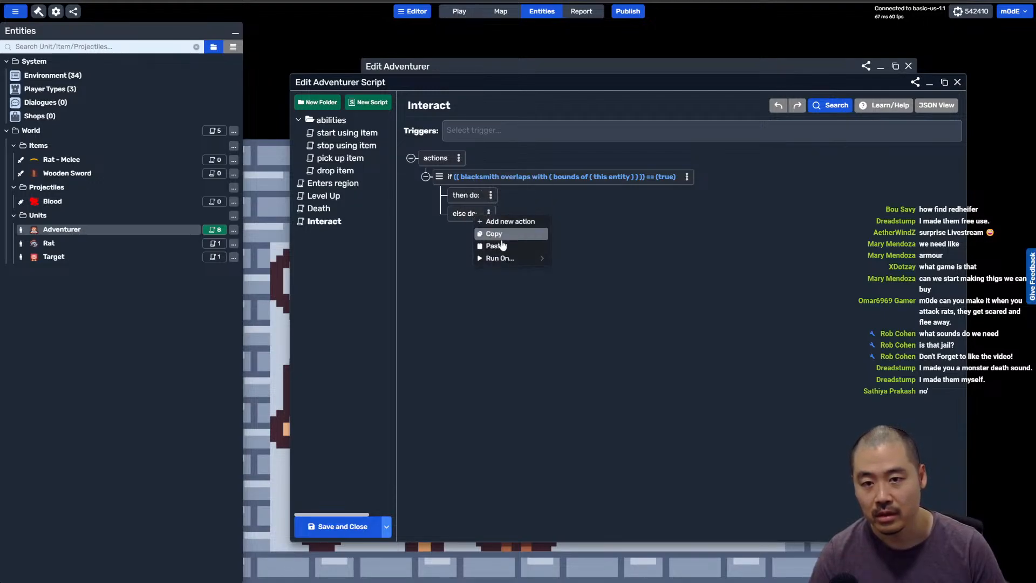
pyautogui.click(501, 245)
# Step: Change Region A in the nested if condition to the potion shop region, then save the Adventurer's scripts
pyautogui.click(496, 233)
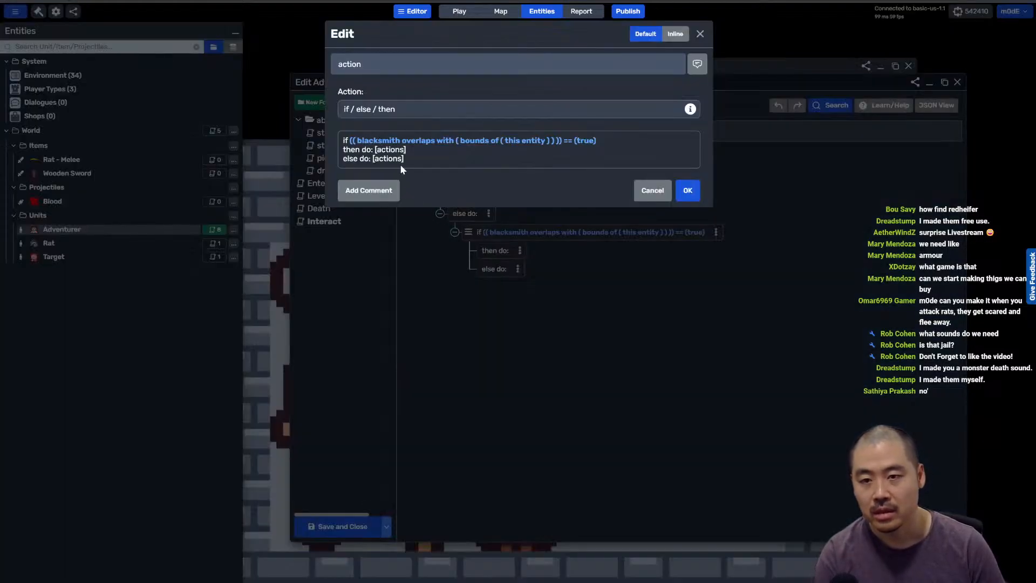
pyautogui.click(388, 142)
pyautogui.click(361, 144)
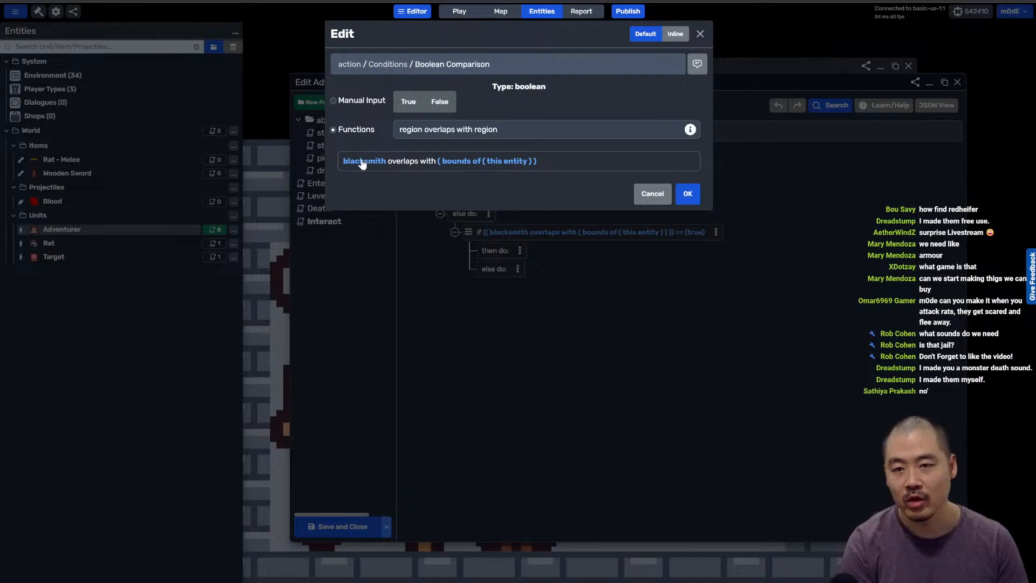
pyautogui.click(362, 162)
pyautogui.click(407, 92)
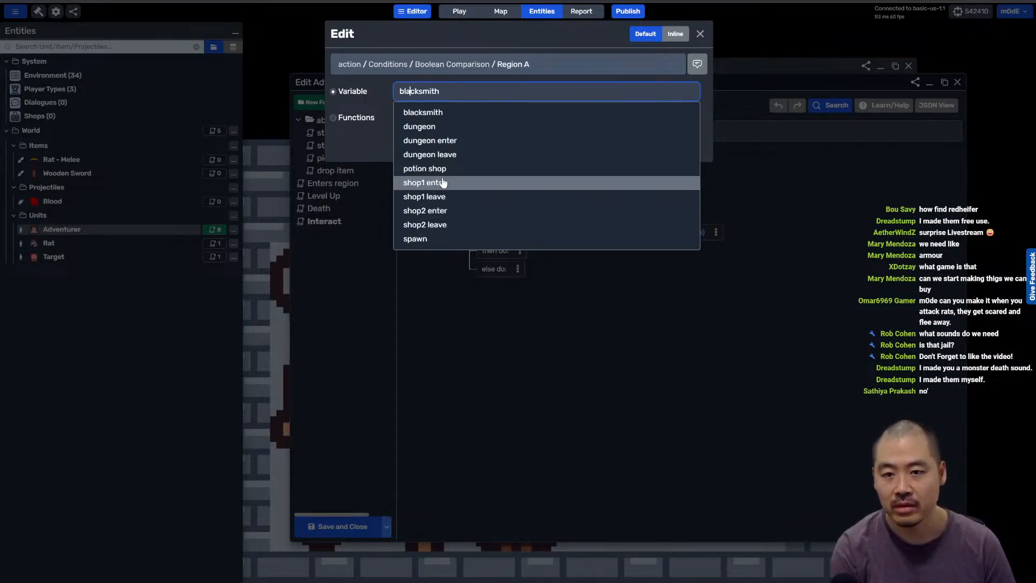
pyautogui.click(485, 167)
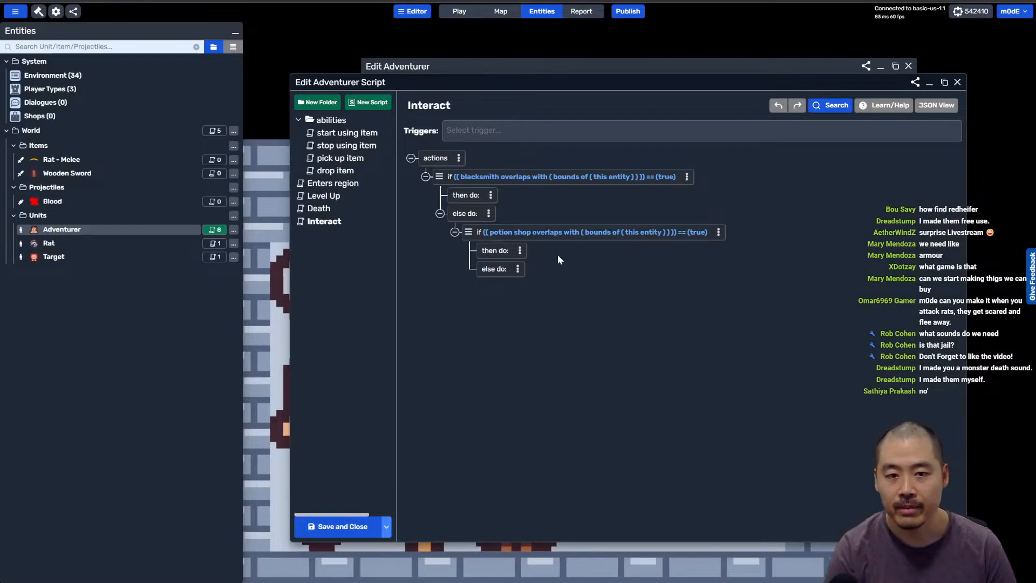
pyautogui.click(387, 528)
pyautogui.click(334, 548)
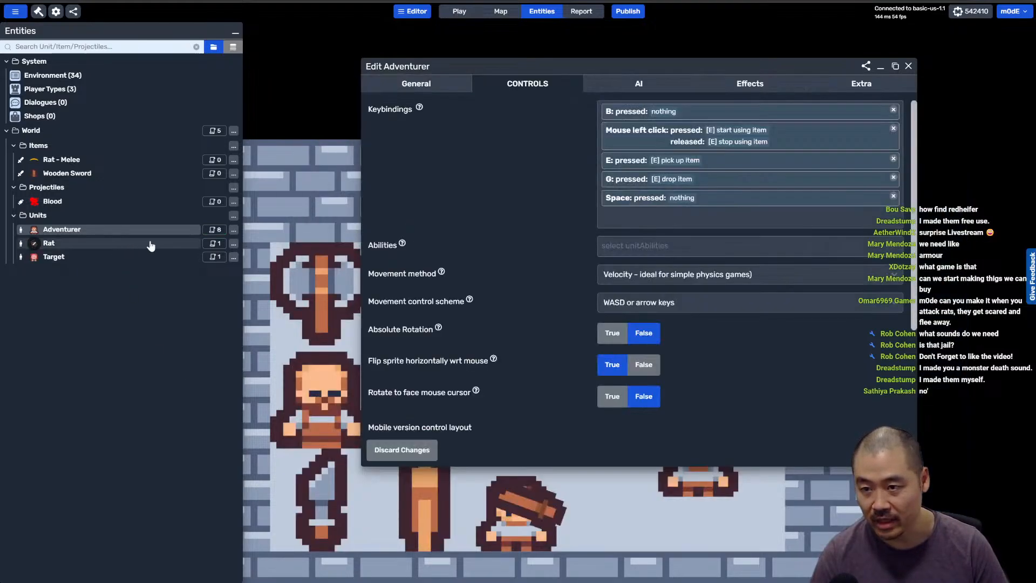
pyautogui.click(621, 199)
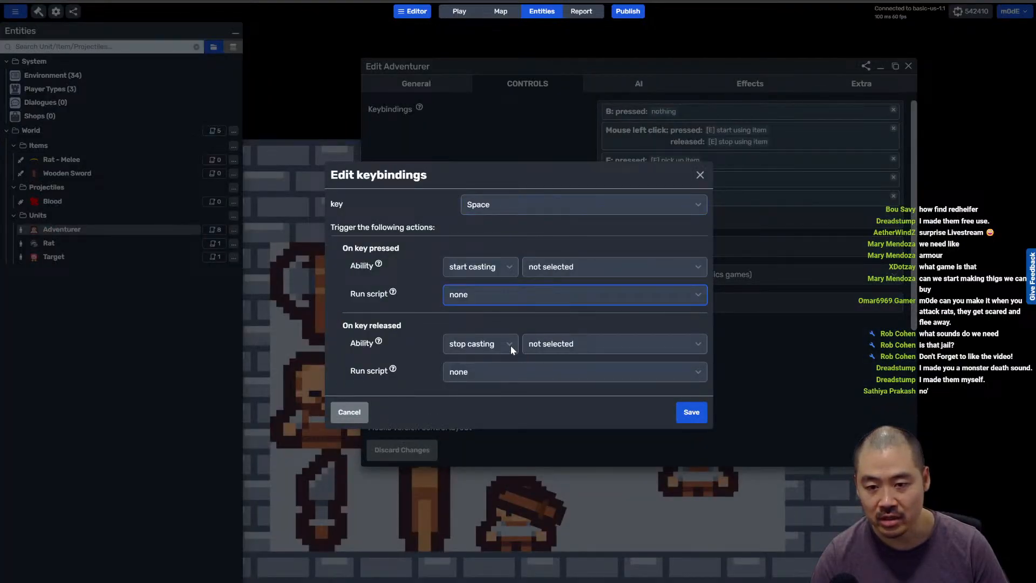
pyautogui.click(782, 449)
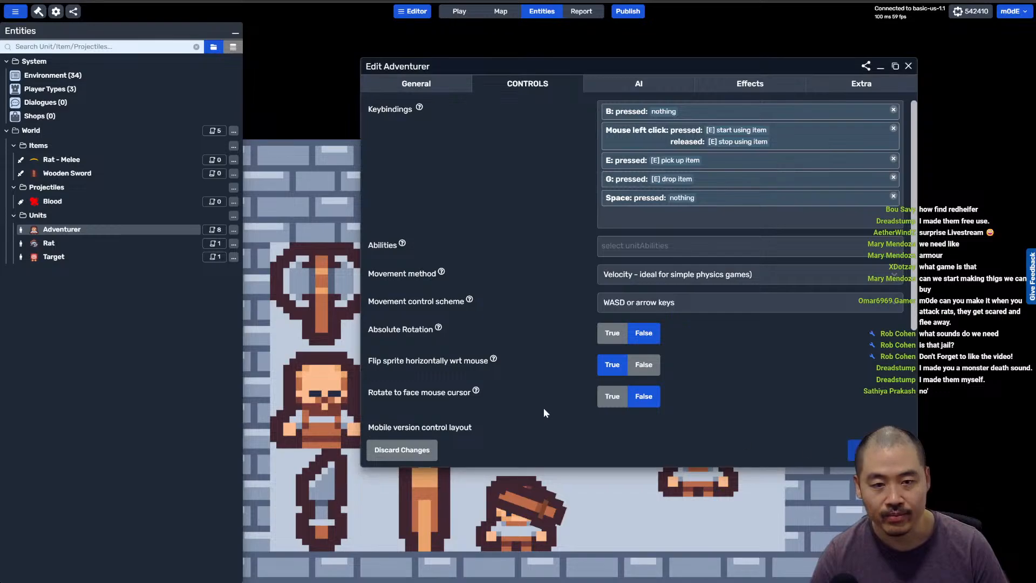
pyautogui.click(402, 449)
# Step: Set the Adventurer's Space keybinding to run the Interact script when pressed, then save the keybinding and the unit
pyautogui.click(146, 231)
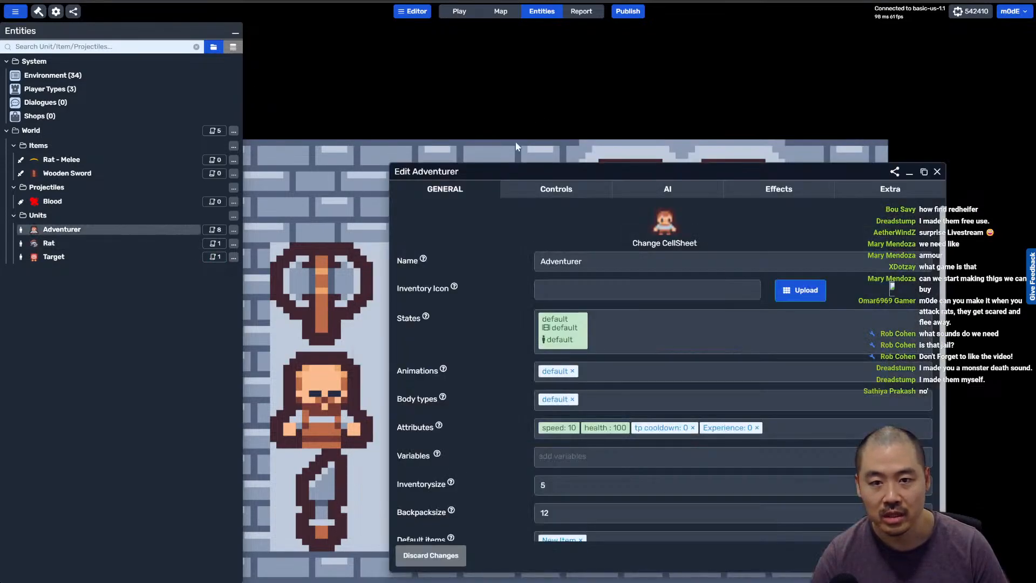
pyautogui.click(556, 193)
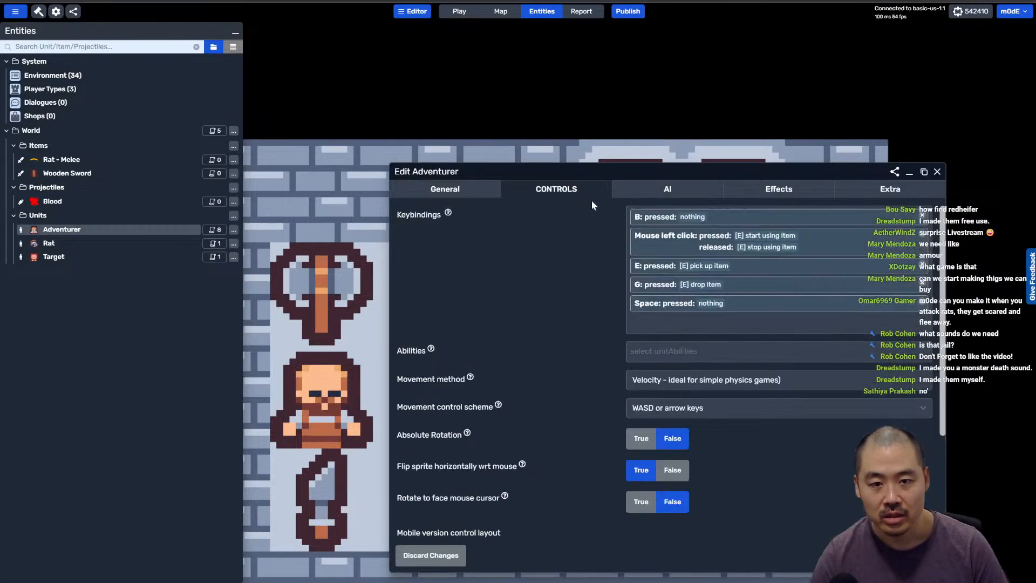
pyautogui.click(649, 304)
pyautogui.click(481, 295)
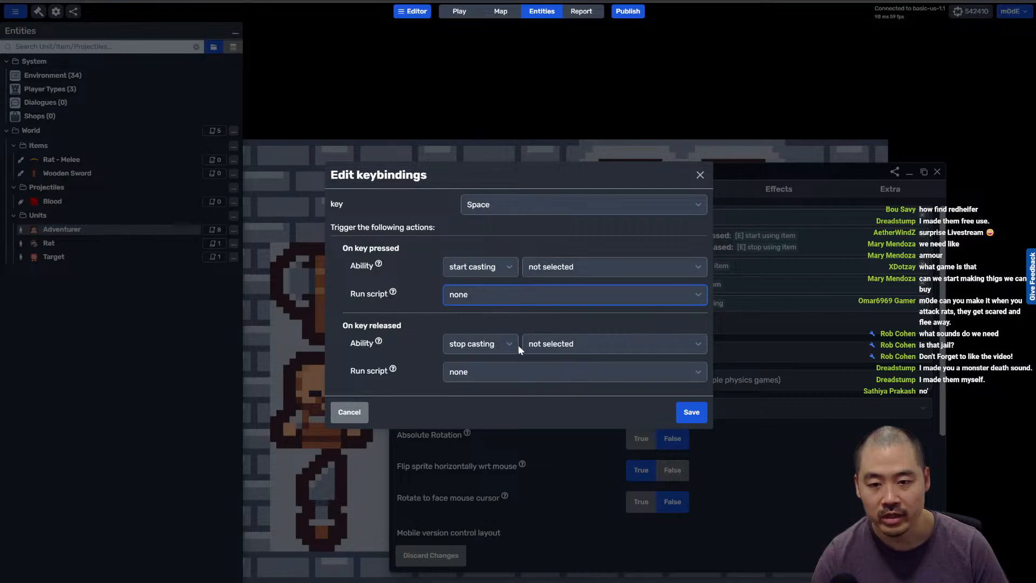
pyautogui.click(503, 419)
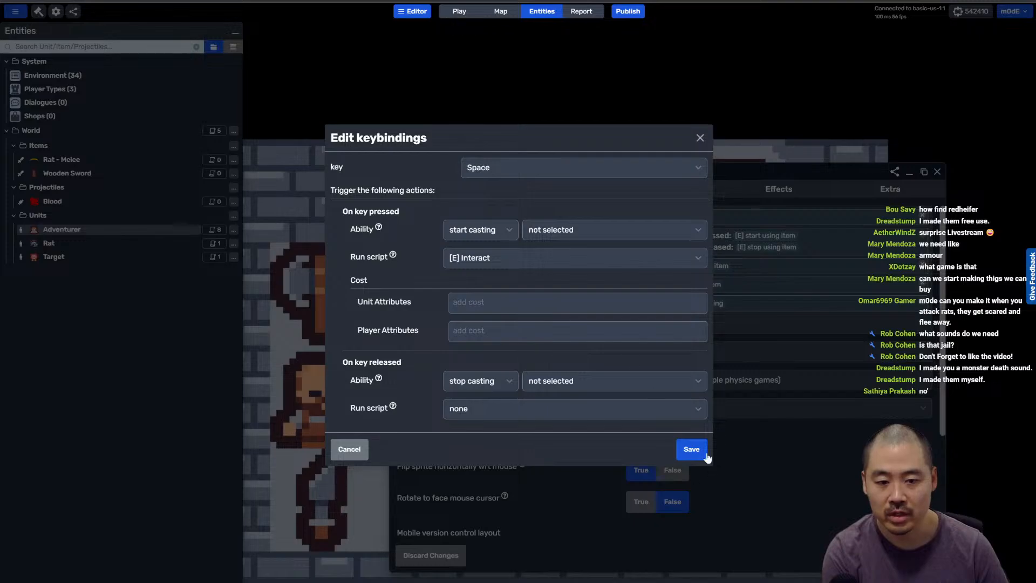
pyautogui.click(691, 450)
pyautogui.click(913, 554)
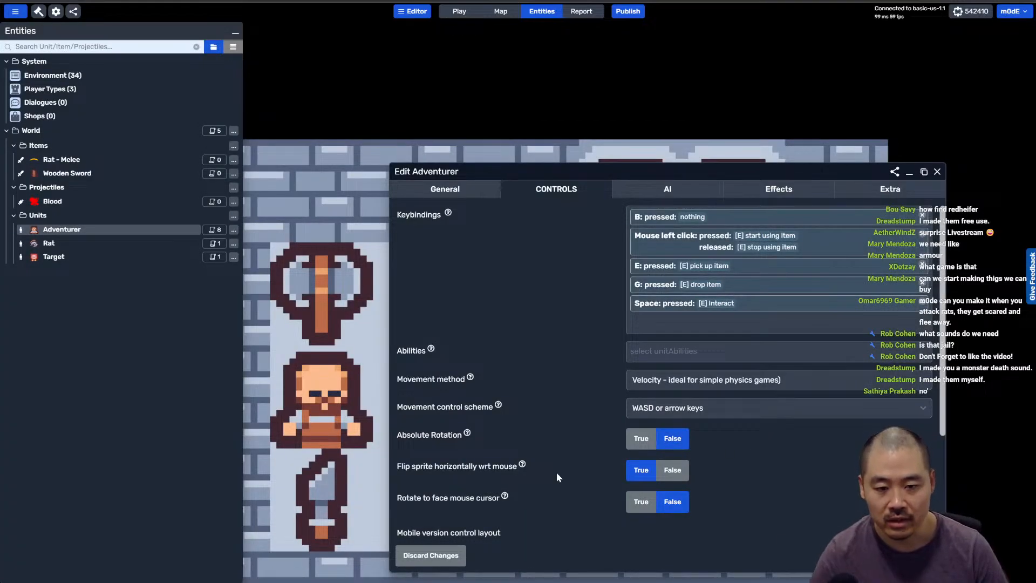
# Step: Add two shops named "Blacksmith" and "Potion Shop" and close the shop list
pyautogui.click(97, 116)
pyautogui.click(878, 81)
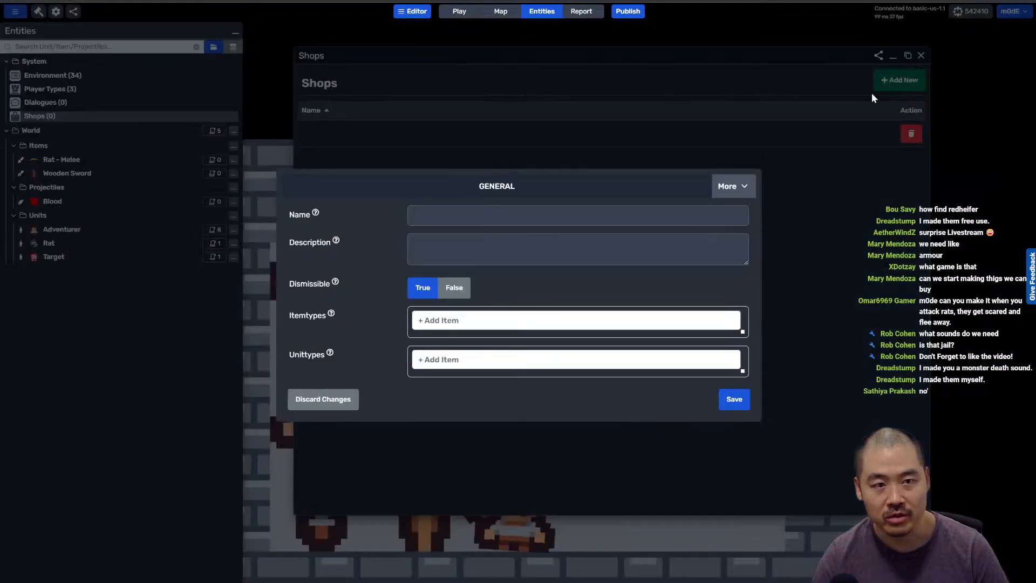
pyautogui.click(430, 212)
pyautogui.write('Bla')
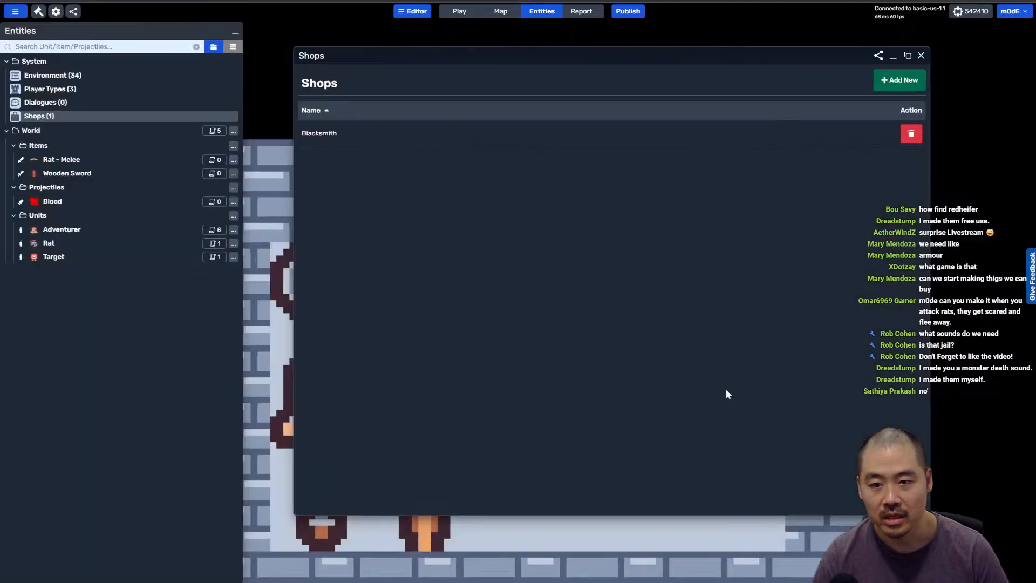
pyautogui.click(882, 86)
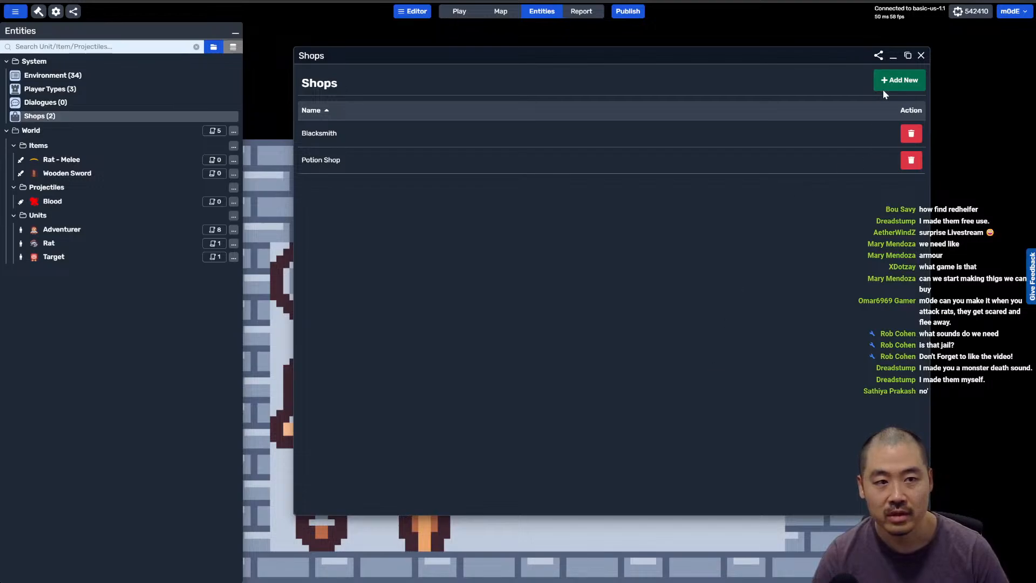
pyautogui.click(921, 56)
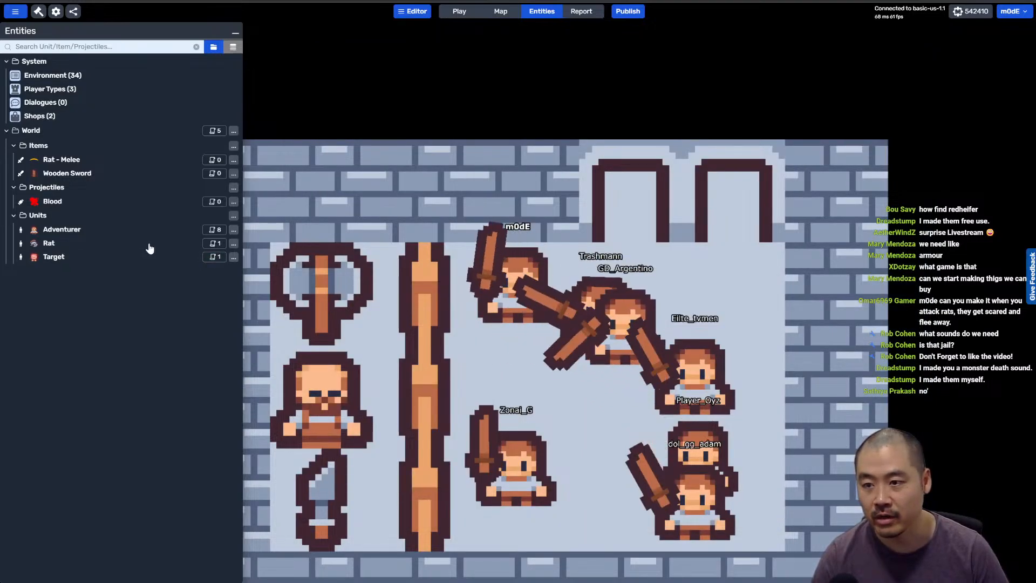
# Step: In the Adventurer's Interact script, add an "open shop for player" action for the Blacksmith shop to the blacksmith condition's then branch
pyautogui.click(212, 230)
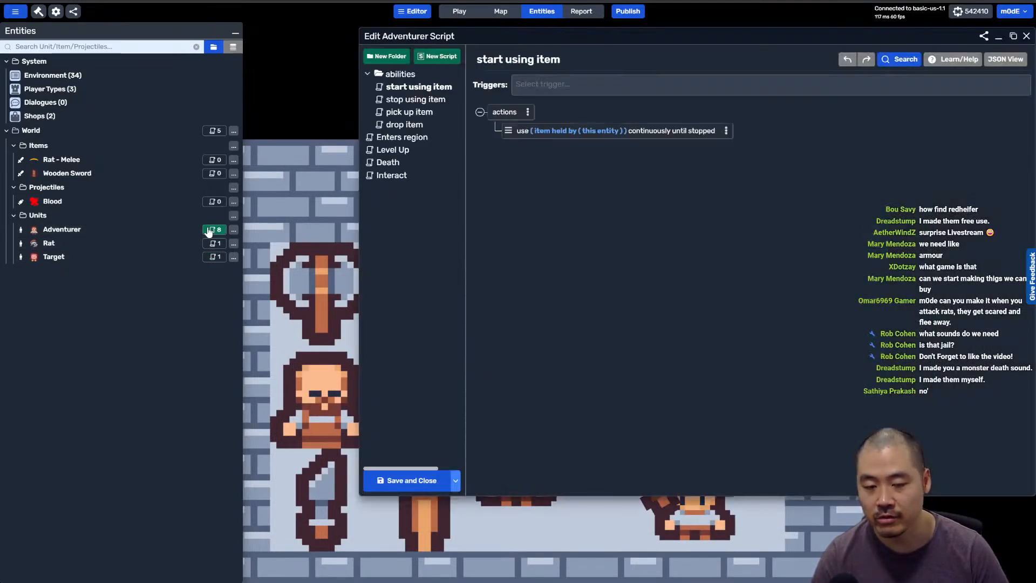
pyautogui.click(391, 174)
pyautogui.click(584, 157)
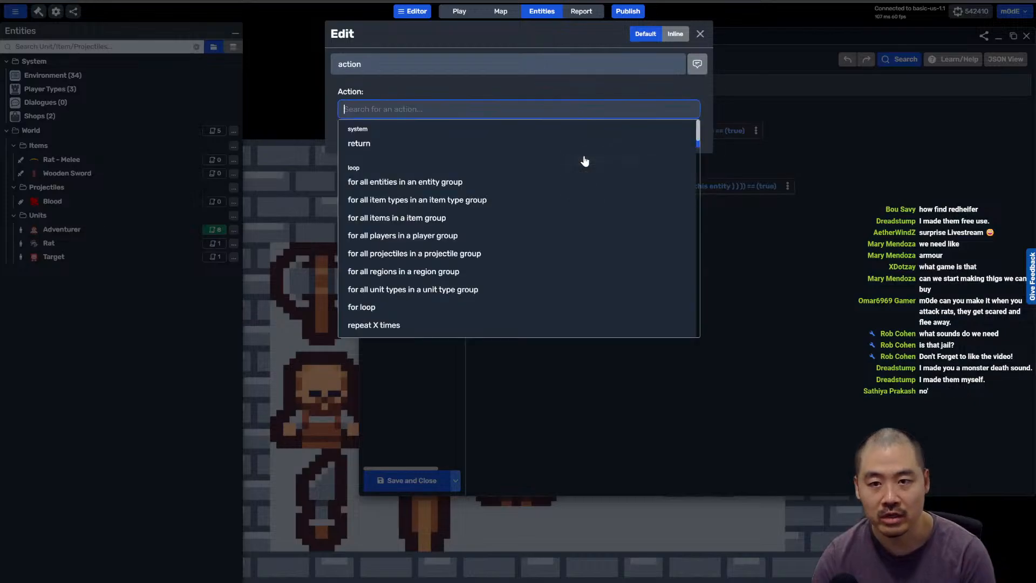
pyautogui.write('open shop')
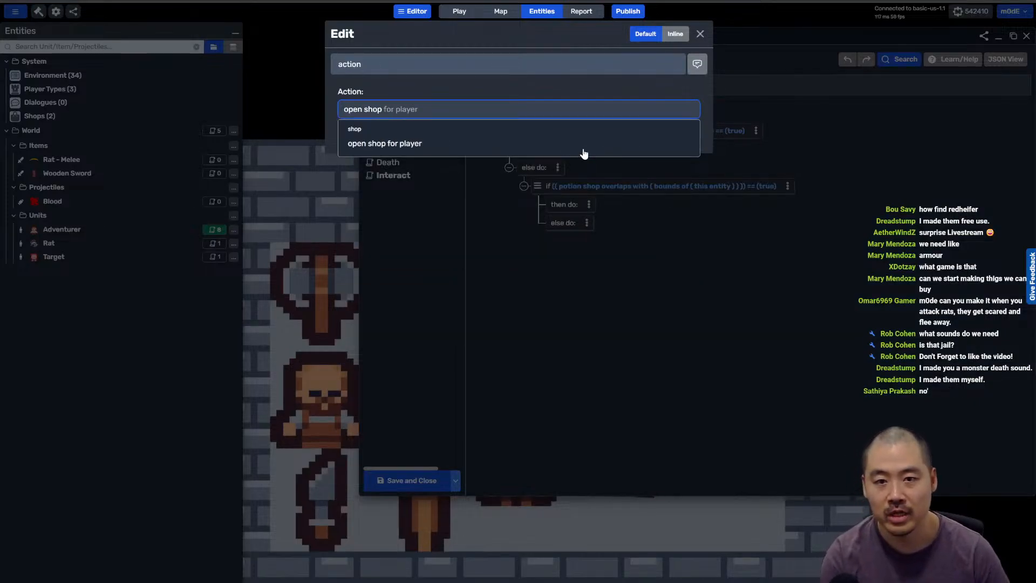
pyautogui.click(407, 142)
pyautogui.click(369, 141)
pyautogui.press('Return')
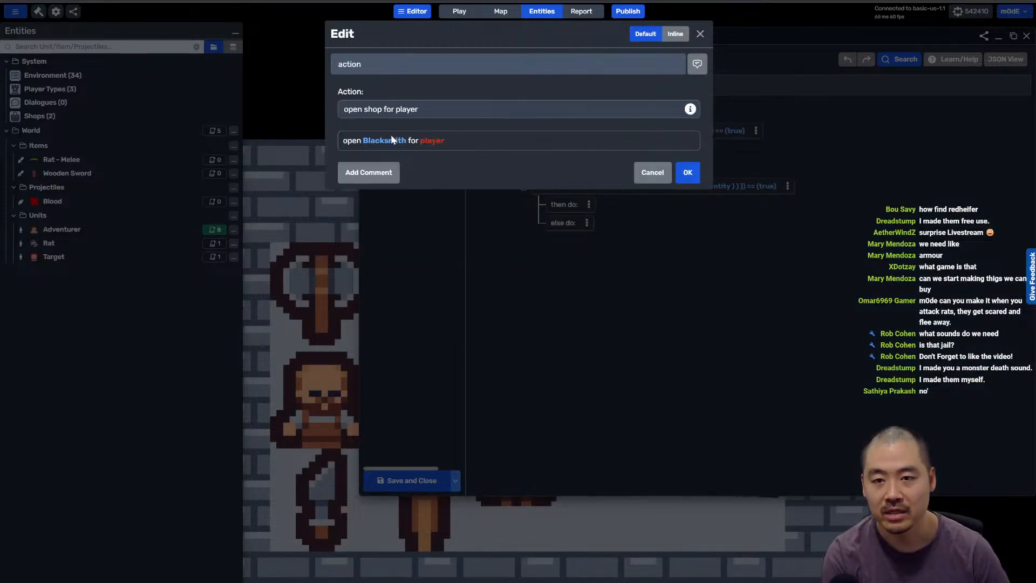
# Step: Set the open-shop action's player to the owner of this entity and confirm the action
pyautogui.click(425, 140)
pyautogui.click(360, 119)
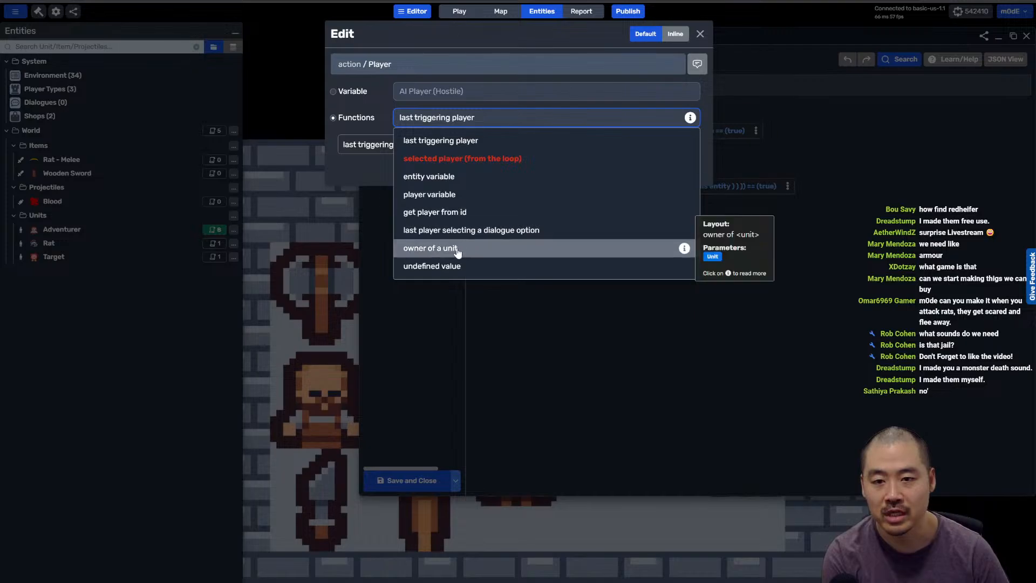
pyautogui.click(426, 248)
pyautogui.click(388, 142)
pyautogui.click(441, 92)
pyautogui.scroll(-5, 454, 254)
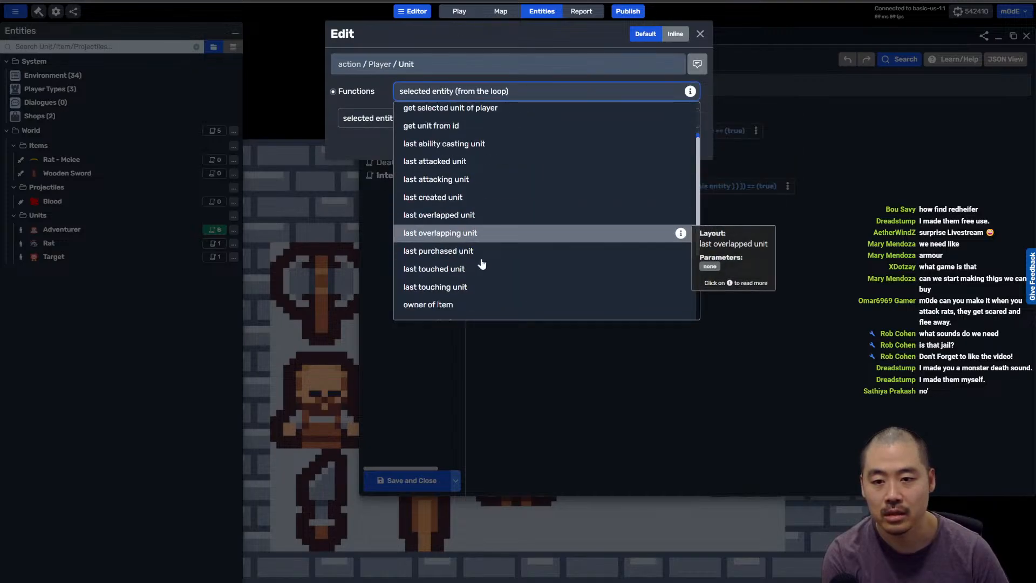
pyautogui.click(454, 290)
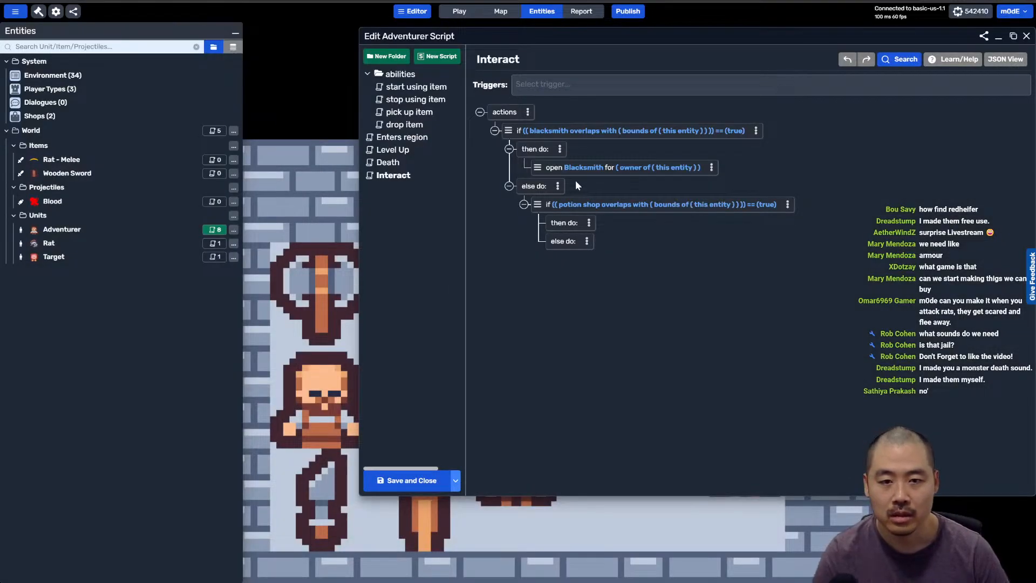
# Step: Paste the open-shop action into the potion shop condition's then branch, change its shop to Potion Shop, and save the scripts
pyautogui.click(590, 190)
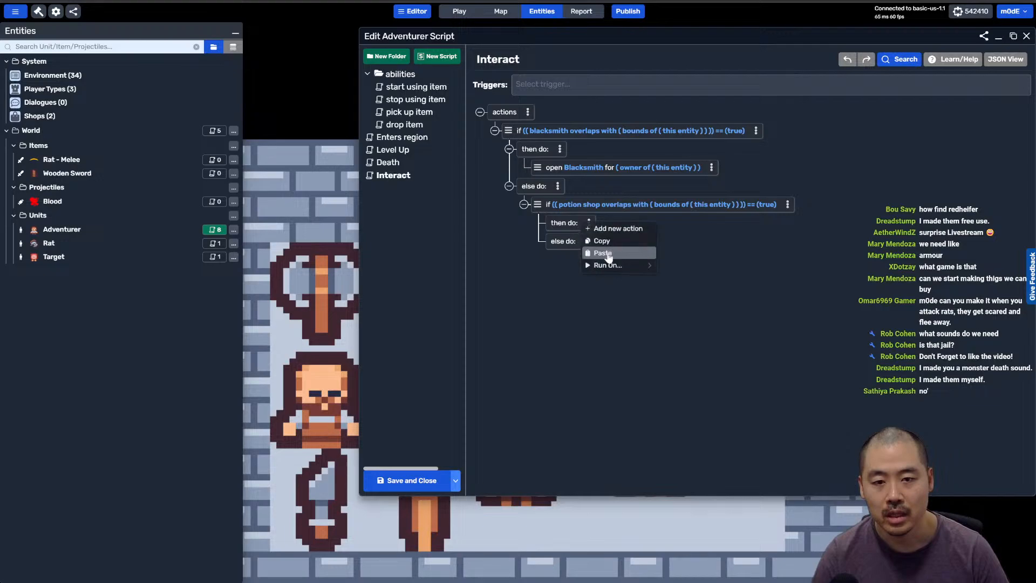
pyautogui.click(594, 242)
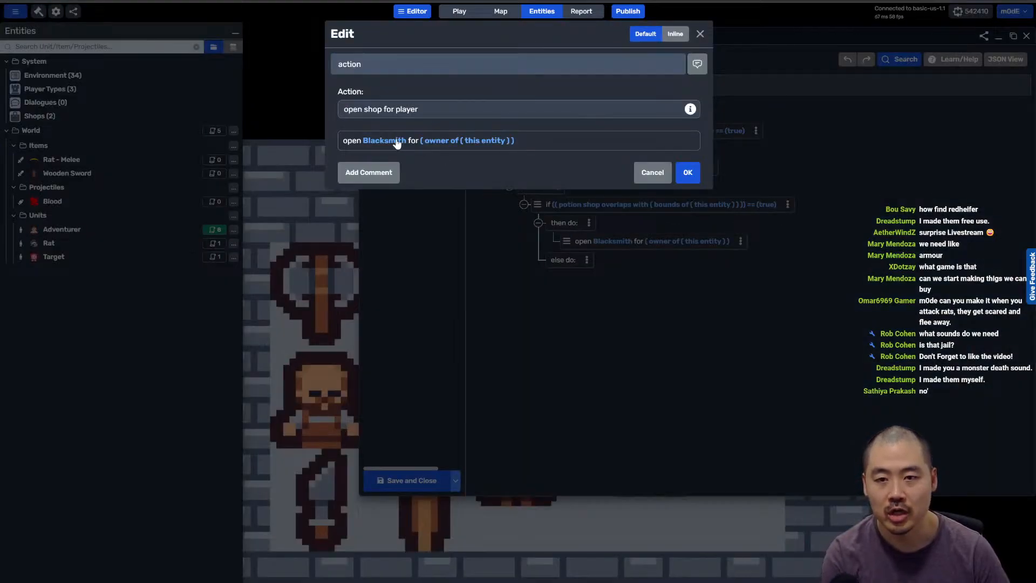
pyautogui.click(397, 142)
pyautogui.click(426, 93)
pyautogui.click(431, 125)
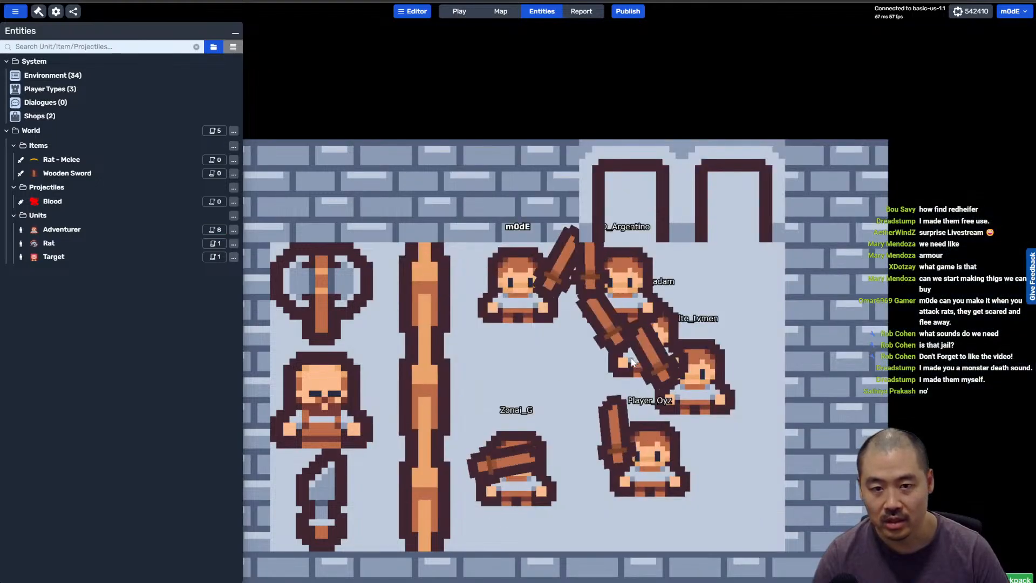
# Step: Return to play mode, then save and republish the game
pyautogui.click(459, 11)
pyautogui.press('s')
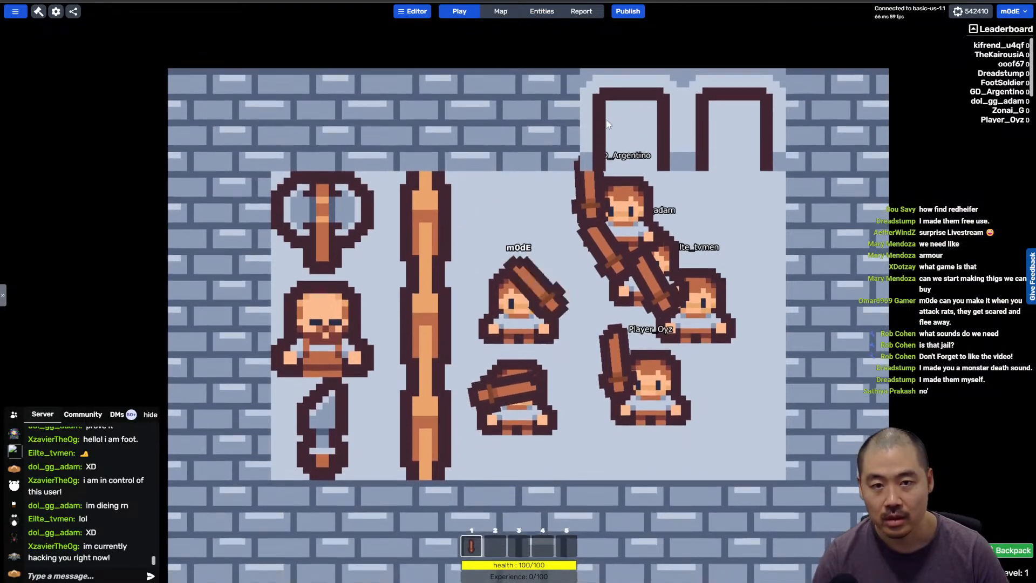
pyautogui.click(627, 11)
pyautogui.click(658, 390)
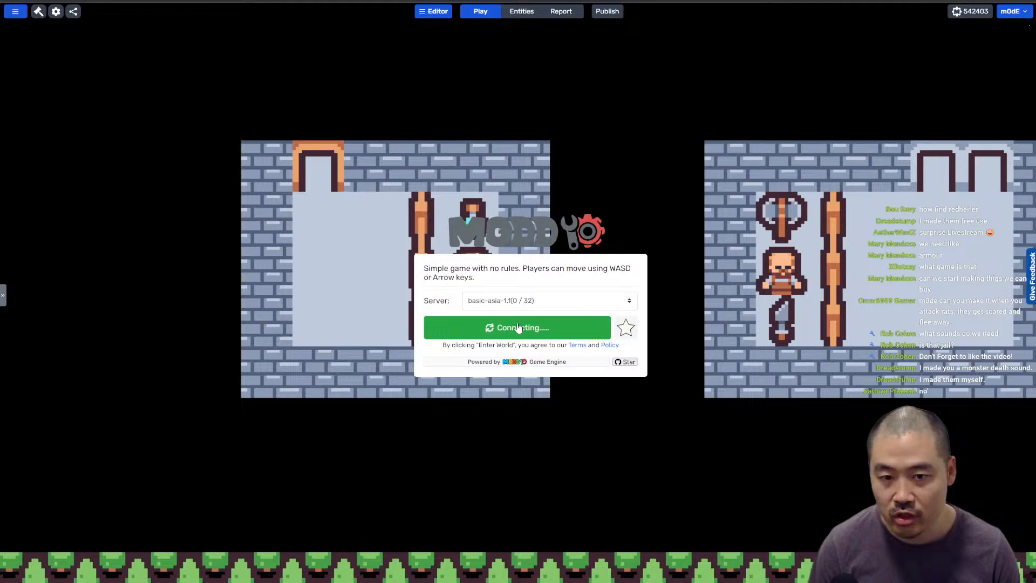
# Step: Walk the character from the village through the castle gate into the rat dungeon
pyautogui.press('w')
pyautogui.press('d')
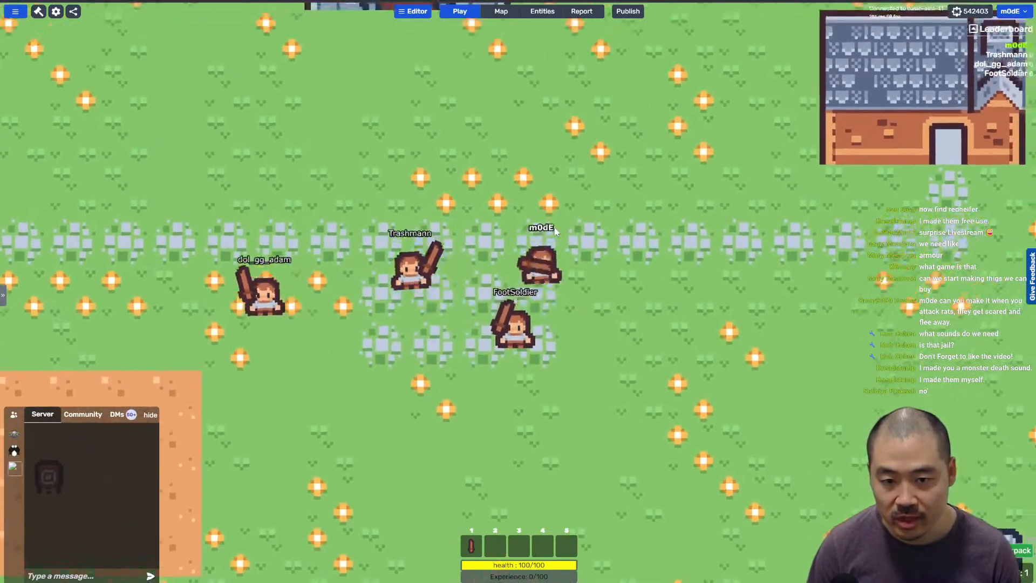
pyautogui.press('a')
pyautogui.press('w')
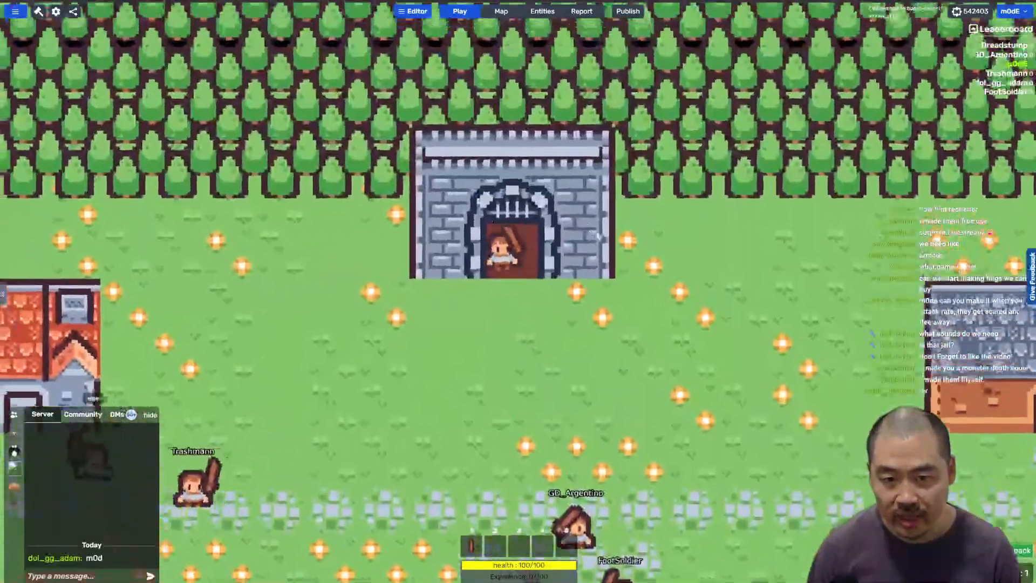
pyautogui.press('s')
pyautogui.press('d')
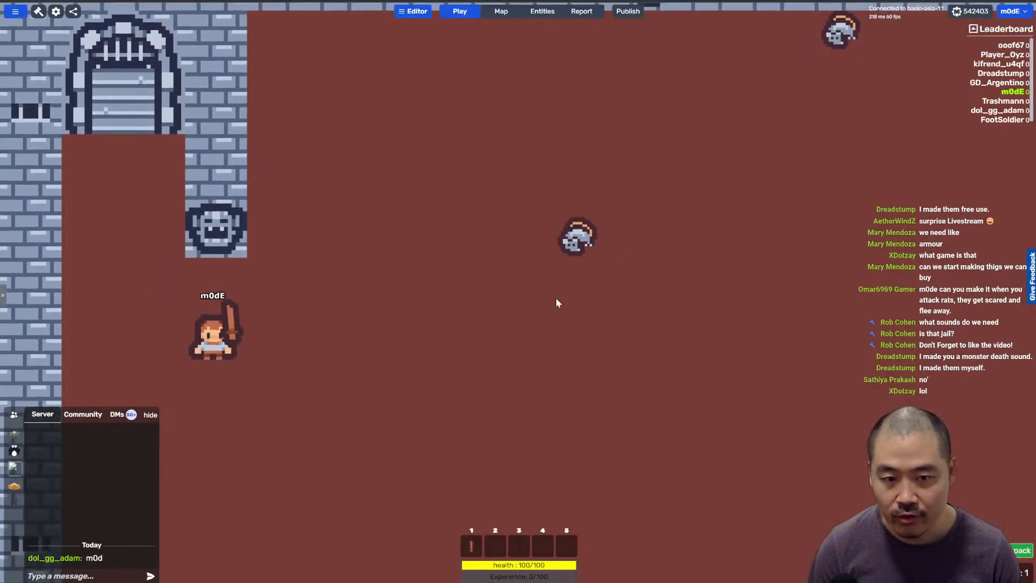
pyautogui.press('s')
pyautogui.press('a')
pyautogui.press('d')
pyautogui.press('w')
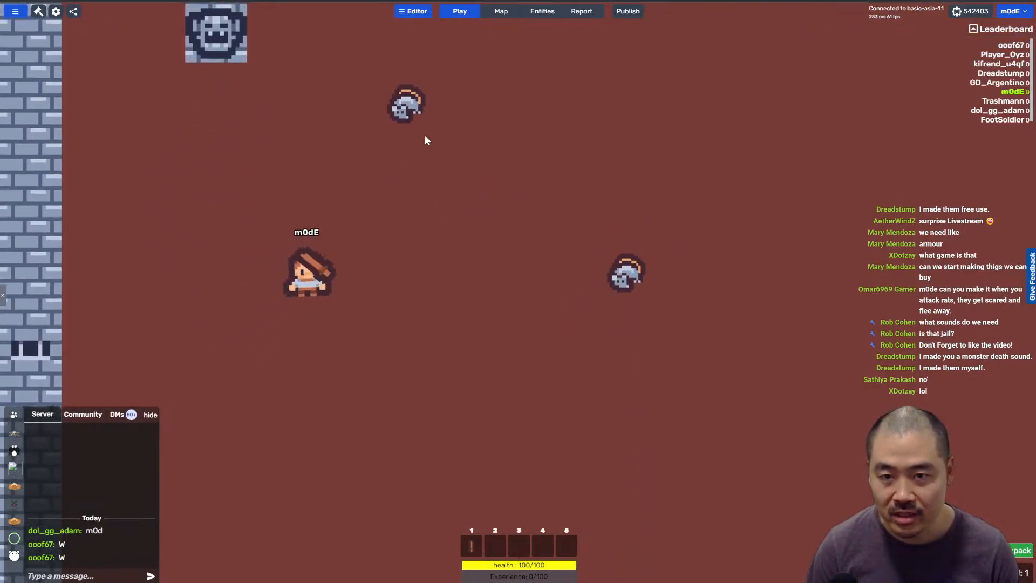
# Step: Test combat by attacking the dungeon rats with the wooden sword
pyautogui.click(435, 217)
pyautogui.press('w')
pyautogui.press('d')
pyautogui.click(489, 279)
pyautogui.press('s')
pyautogui.press('a')
pyautogui.click(502, 263)
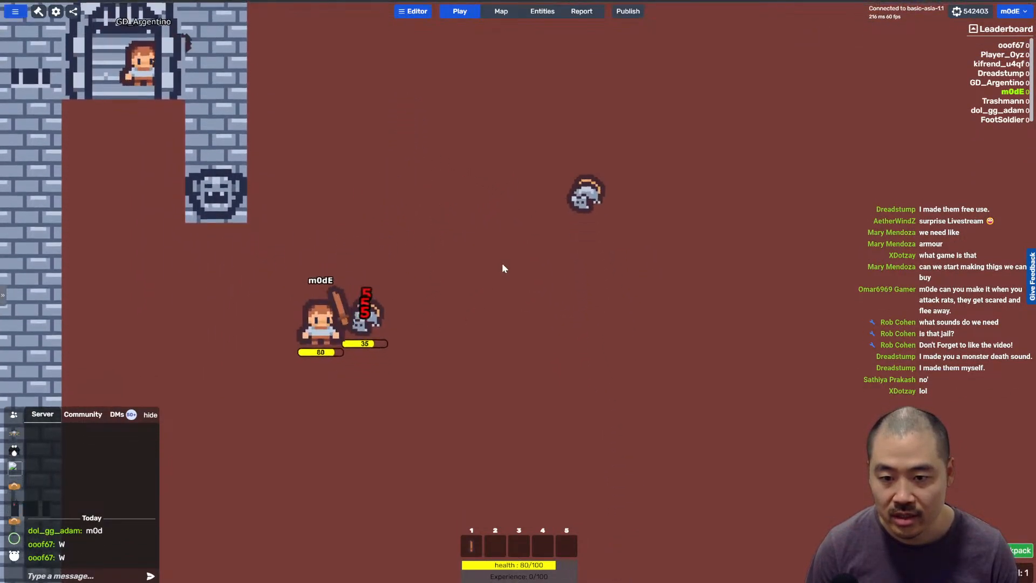
pyautogui.click(501, 263)
pyautogui.click(502, 264)
pyautogui.click(496, 252)
pyautogui.click(495, 252)
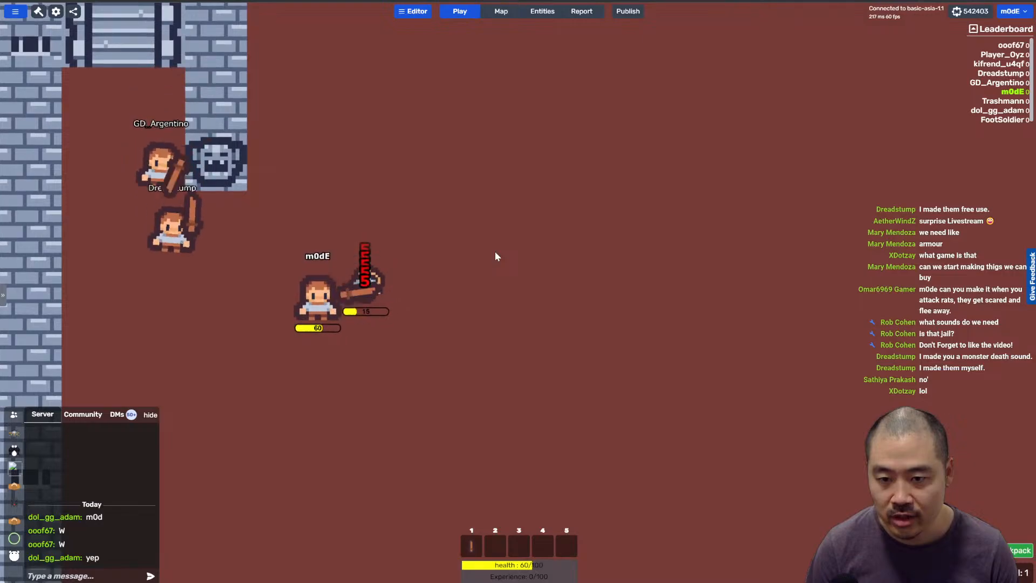
pyautogui.click(495, 252)
pyautogui.click(493, 251)
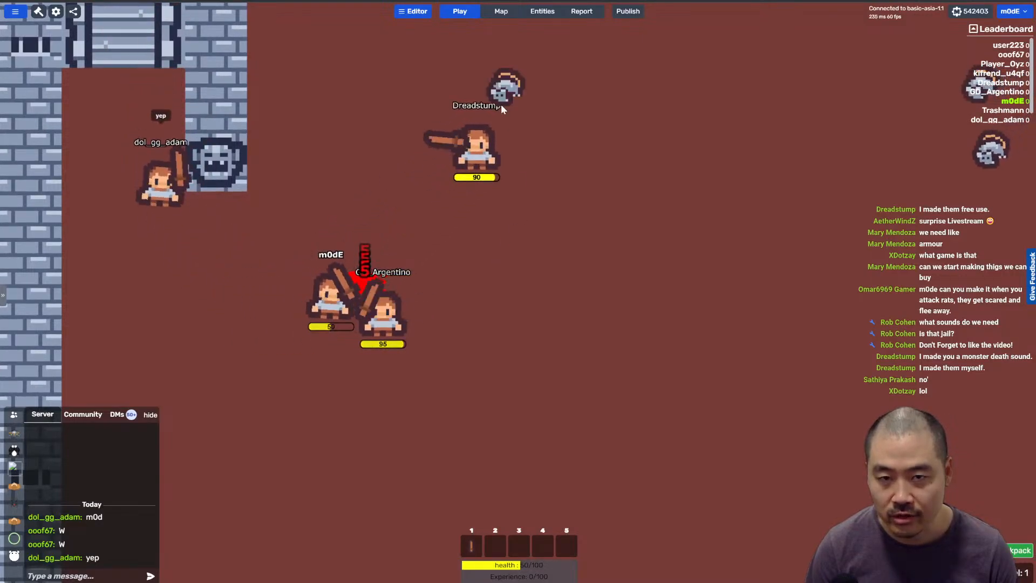
pyautogui.press('d')
pyautogui.press('w')
# Step: In the global "inflict damage" script, set the play sound action and the enclosing if action to run on the server
pyautogui.click(542, 11)
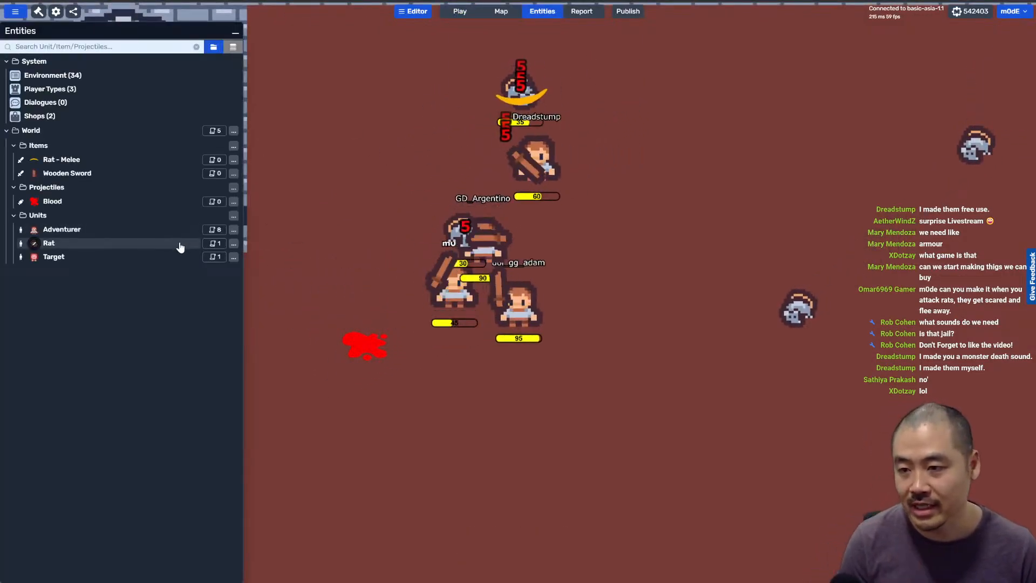
pyautogui.click(210, 133)
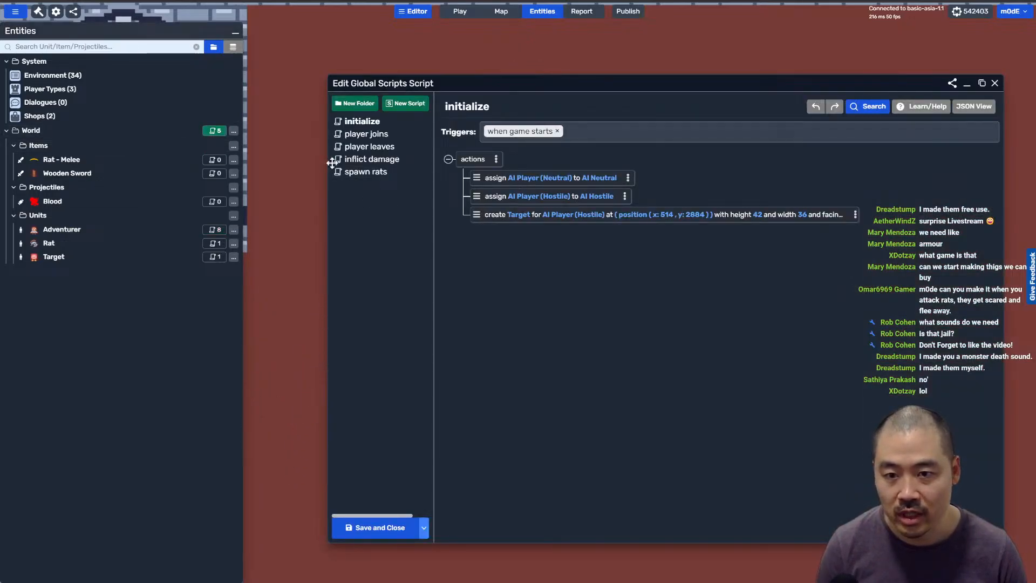
pyautogui.click(372, 158)
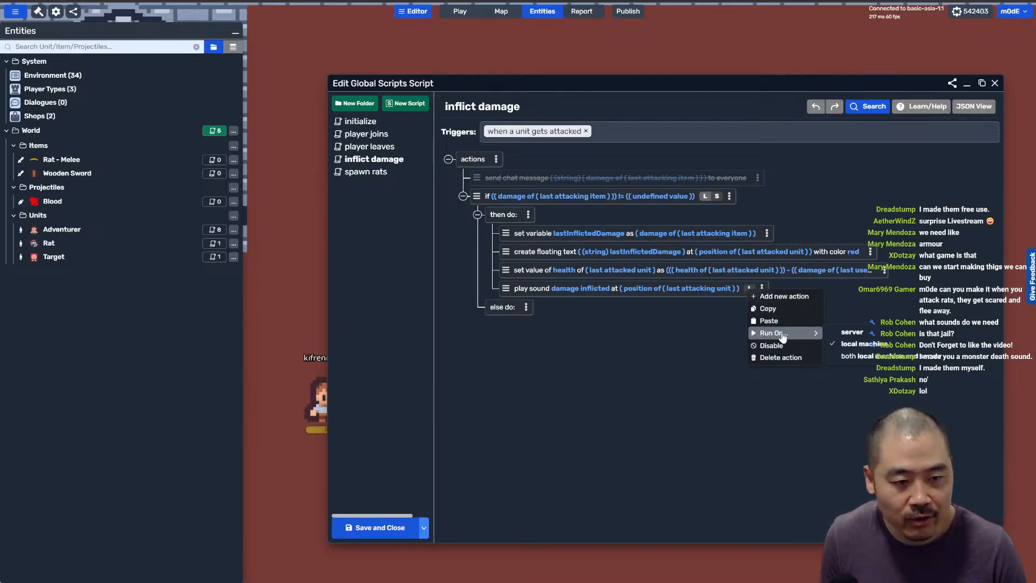
pyautogui.click(850, 332)
pyautogui.click(729, 196)
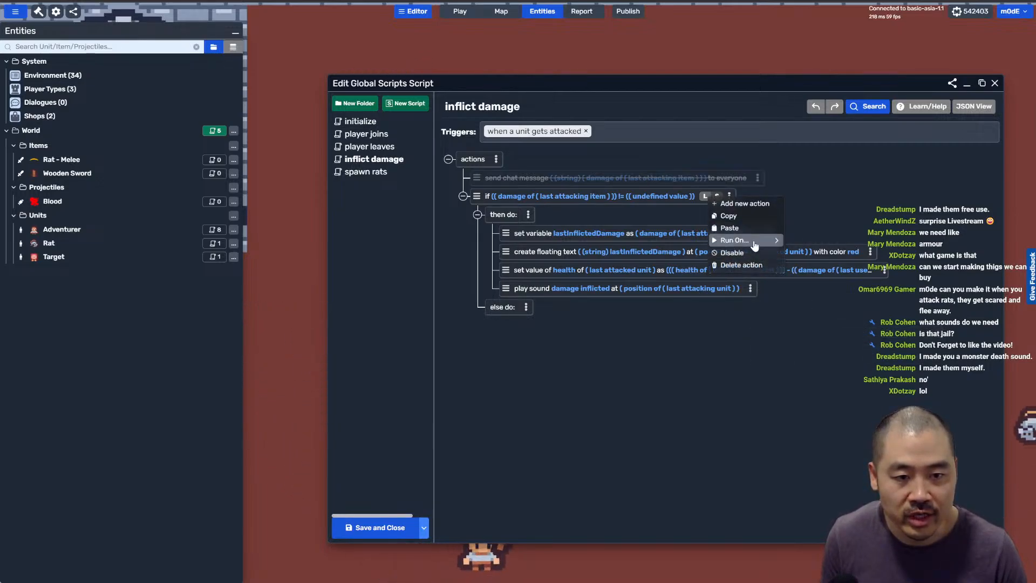
pyautogui.moveTo(755, 242)
pyautogui.click(820, 239)
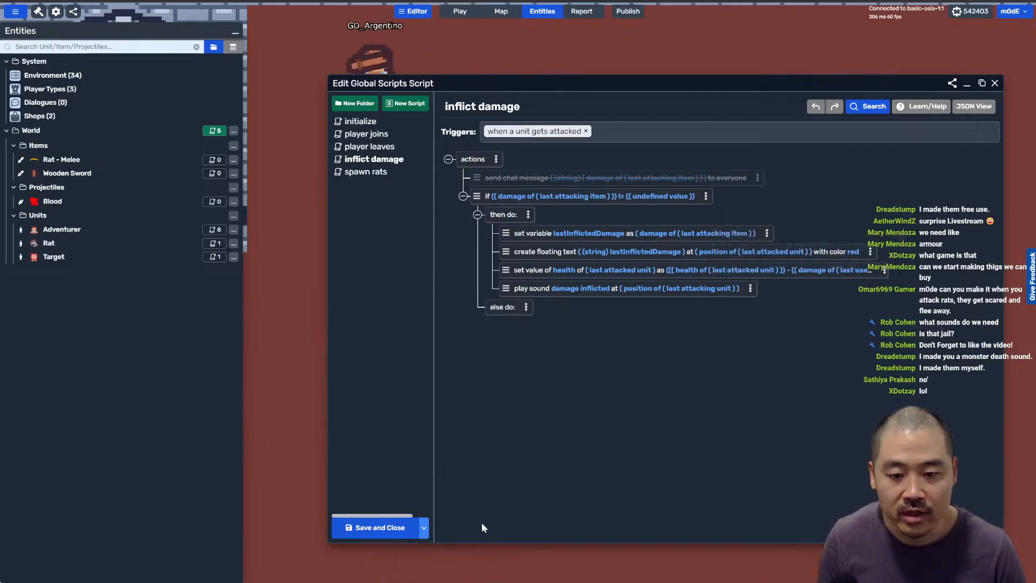
# Step: Save the global scripts, then save and republish the game
pyautogui.click(423, 527)
pyautogui.click(405, 550)
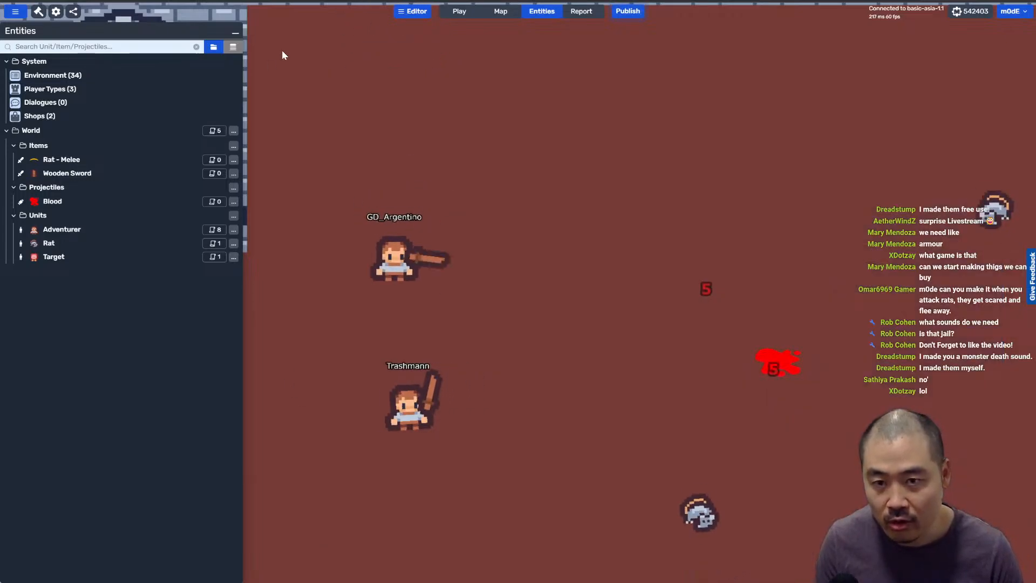
pyautogui.click(629, 13)
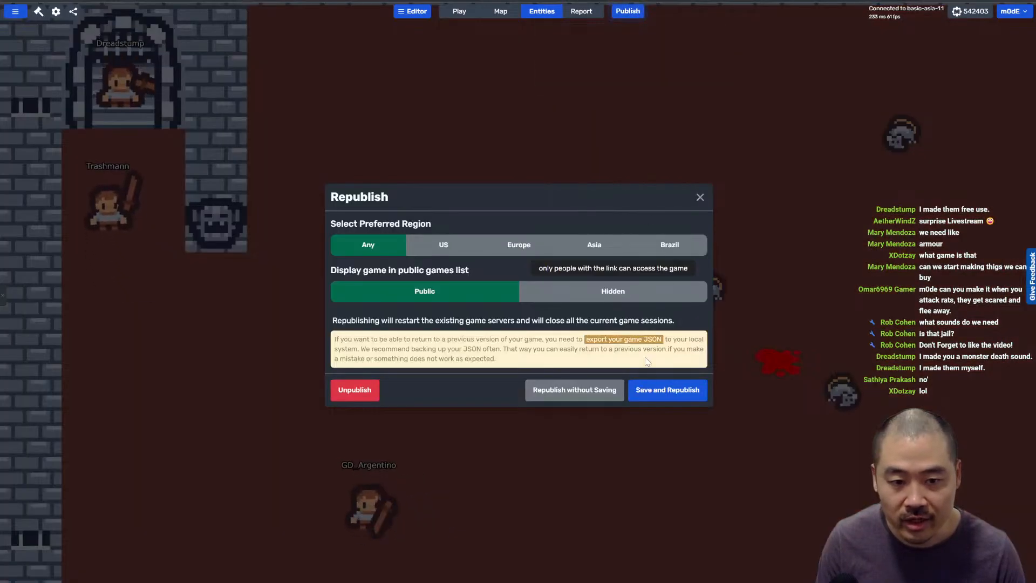
pyautogui.click(652, 390)
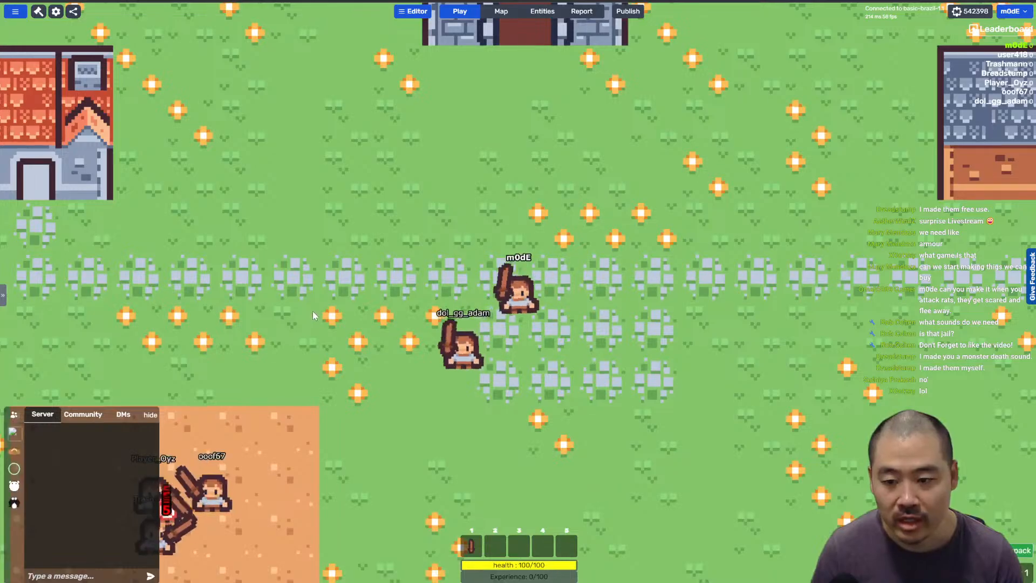
# Step: Walk to the sandy training ground and strike the target to test damage and experience gain
pyautogui.press('w')
pyautogui.press('a')
pyautogui.press('s')
pyautogui.press('s')
pyautogui.press('a')
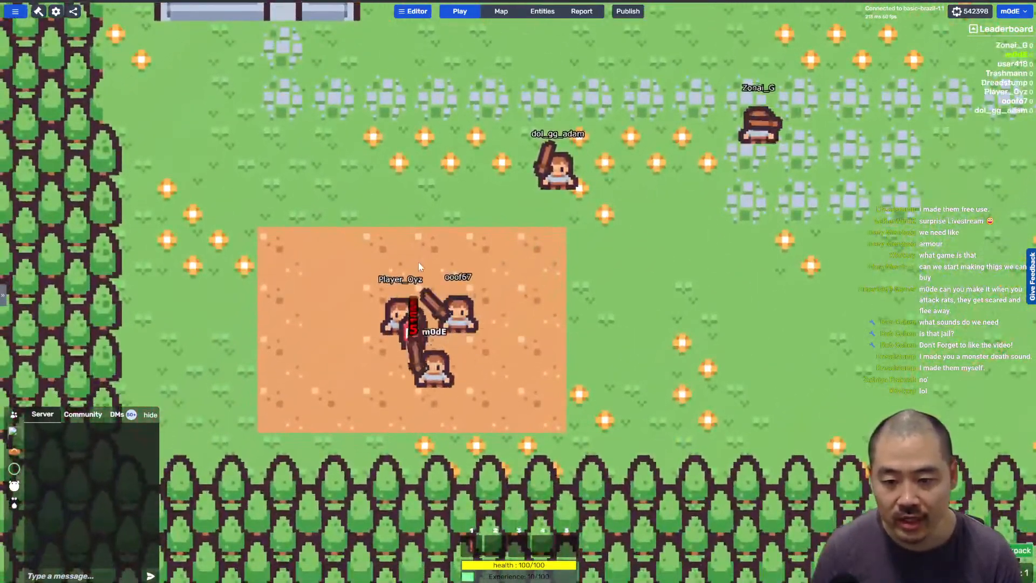
pyautogui.press('s')
pyautogui.click(513, 268)
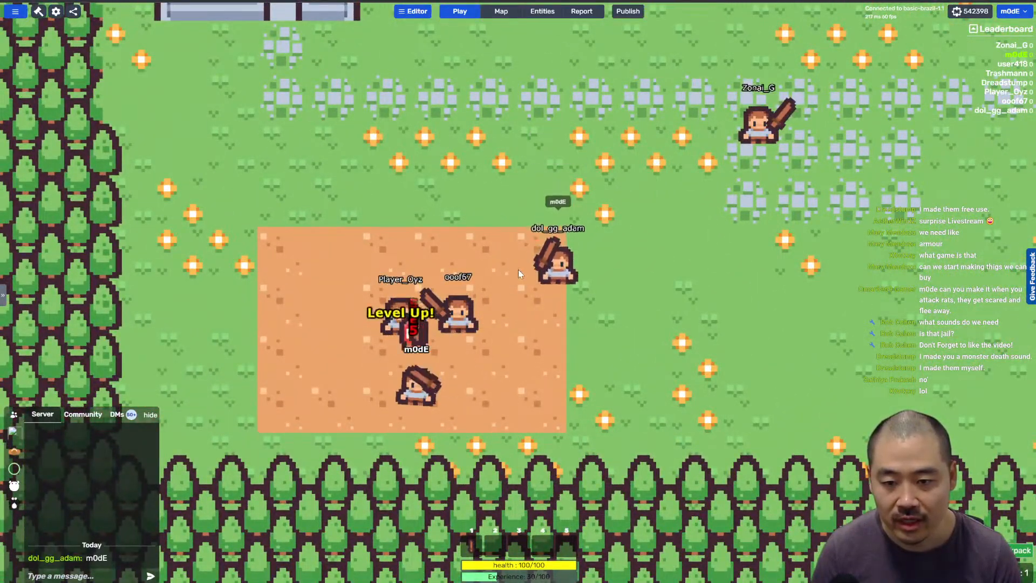
pyautogui.press('a')
pyautogui.press('w')
pyautogui.press('w')
pyautogui.click(528, 279)
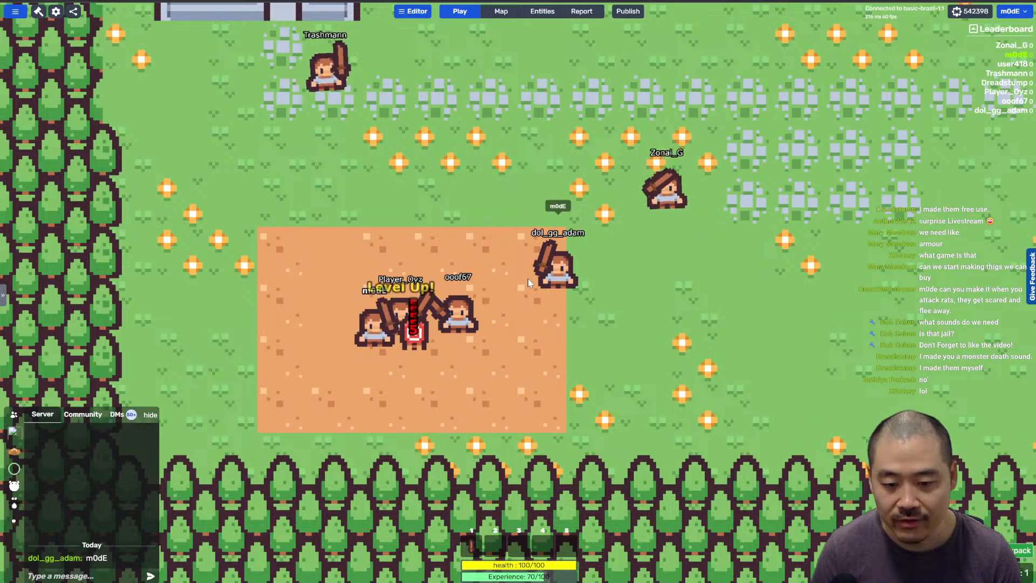
pyautogui.click(527, 275)
pyautogui.press('s')
pyautogui.press('w')
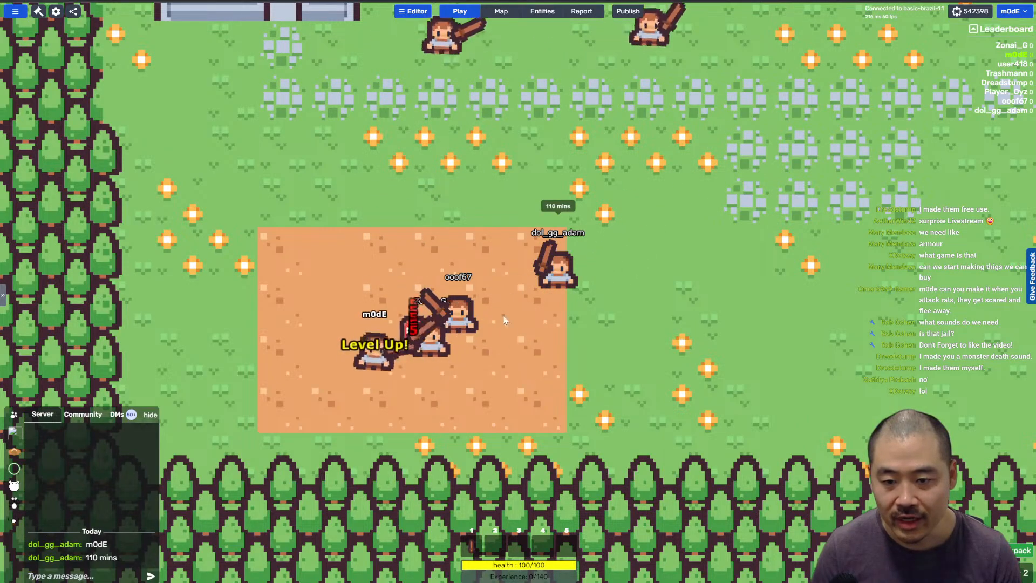
# Step: Walk from the training ground through the castle gate and across the rat dungeon
pyautogui.press('d')
pyautogui.press('w')
pyautogui.press('d')
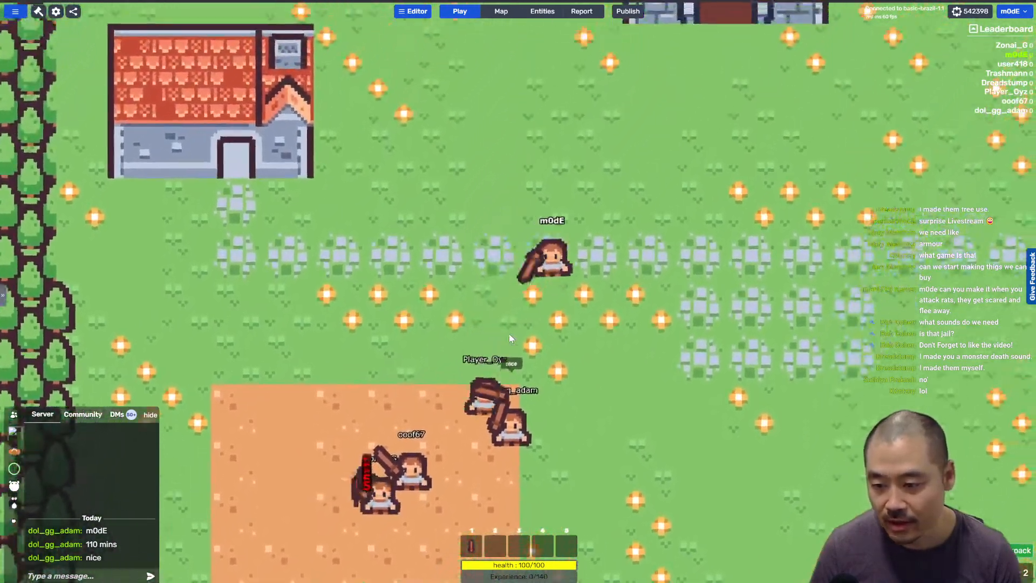
pyautogui.press('w')
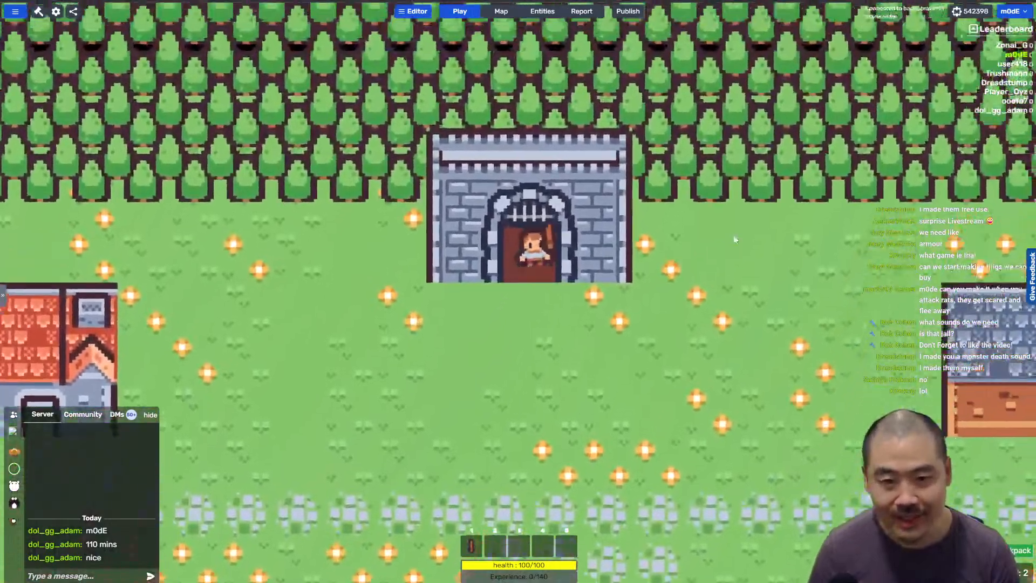
pyautogui.press('s')
pyautogui.press('d')
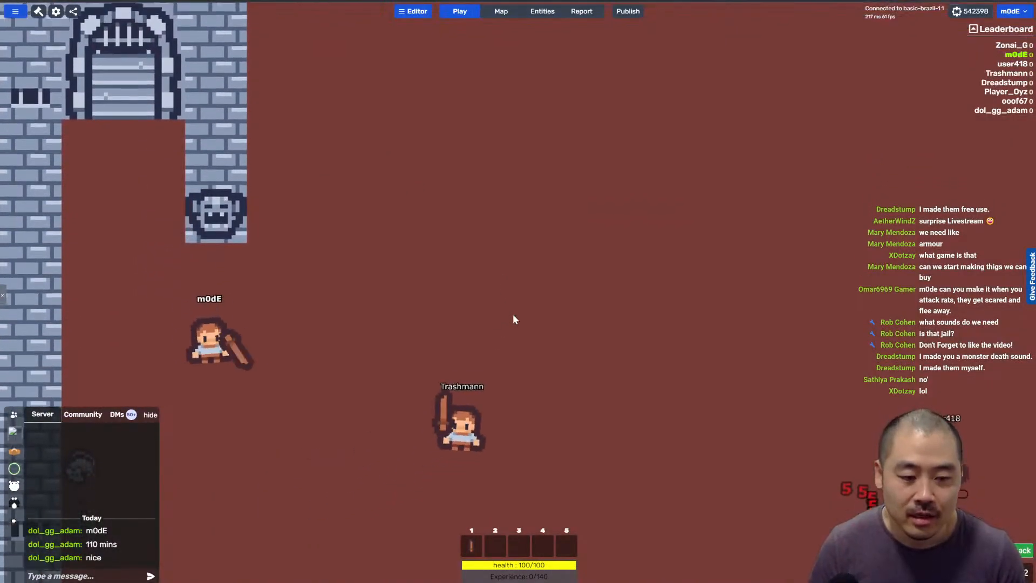
pyautogui.press('d')
pyautogui.press('w')
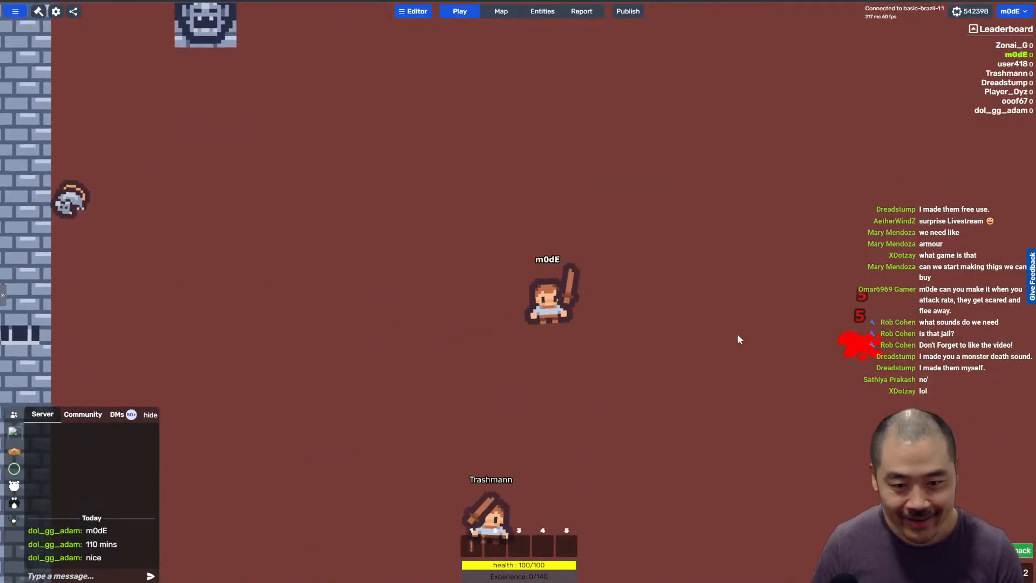
# Step: Fight the rats in the dungeon with the wooden sword to test damage and experience gain
pyautogui.press('w')
pyautogui.press('d')
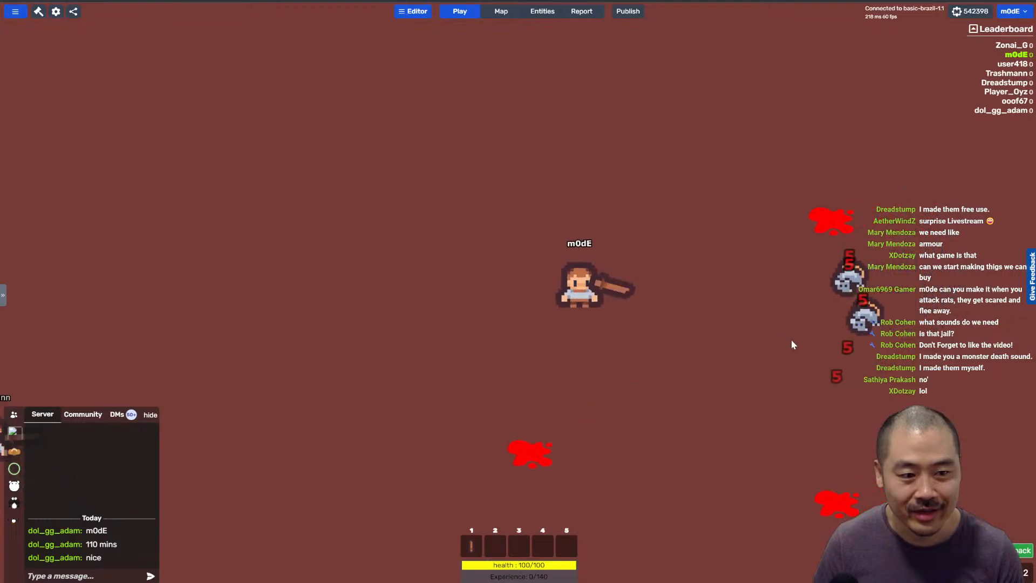
pyautogui.press('s')
pyautogui.click(694, 271)
pyautogui.press('a')
pyautogui.click(615, 234)
pyautogui.click(635, 200)
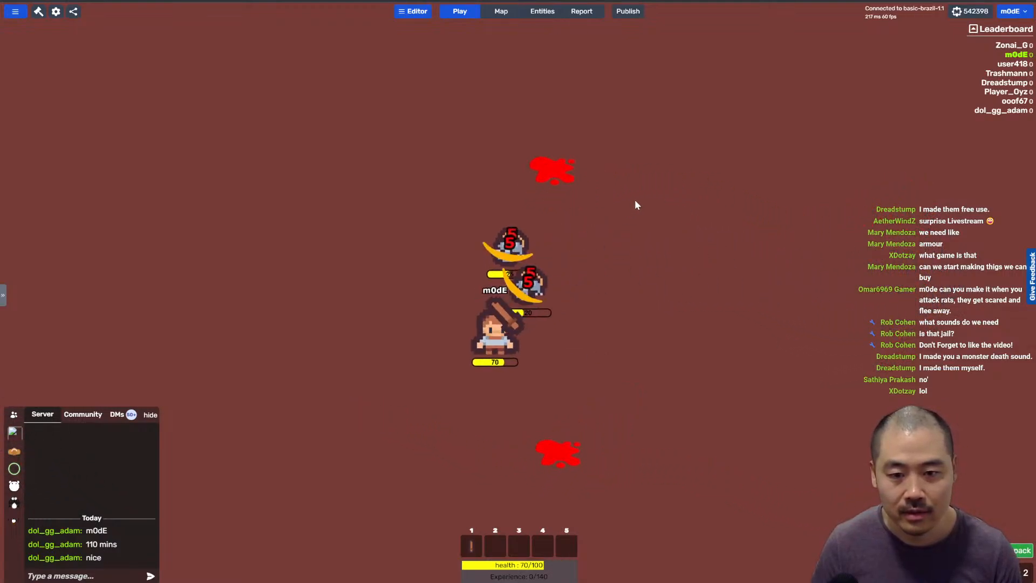
pyautogui.click(639, 209)
pyautogui.click(640, 238)
pyautogui.click(640, 238)
pyautogui.click(640, 239)
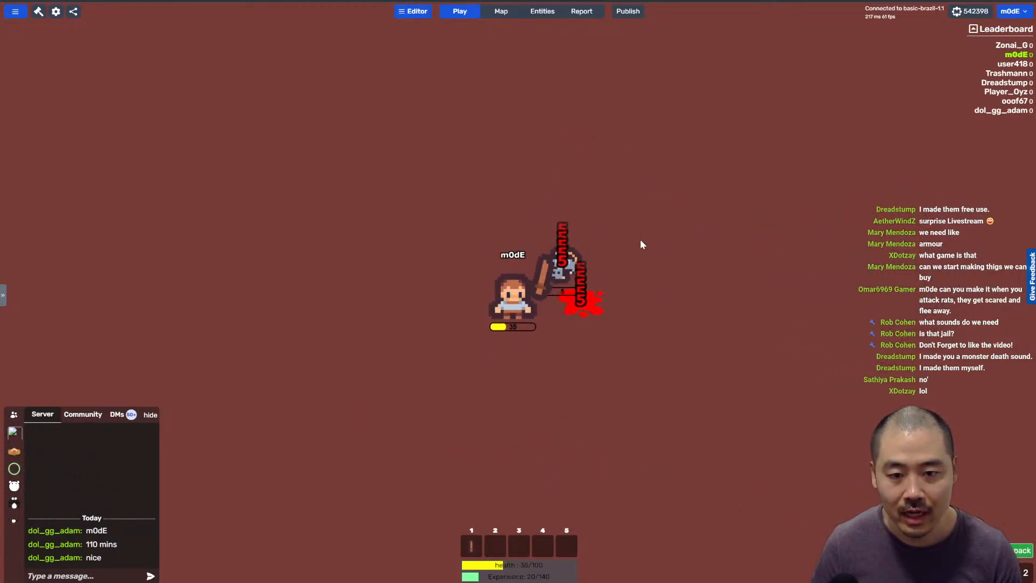
pyautogui.click(649, 267)
pyautogui.press('s')
pyautogui.press('a')
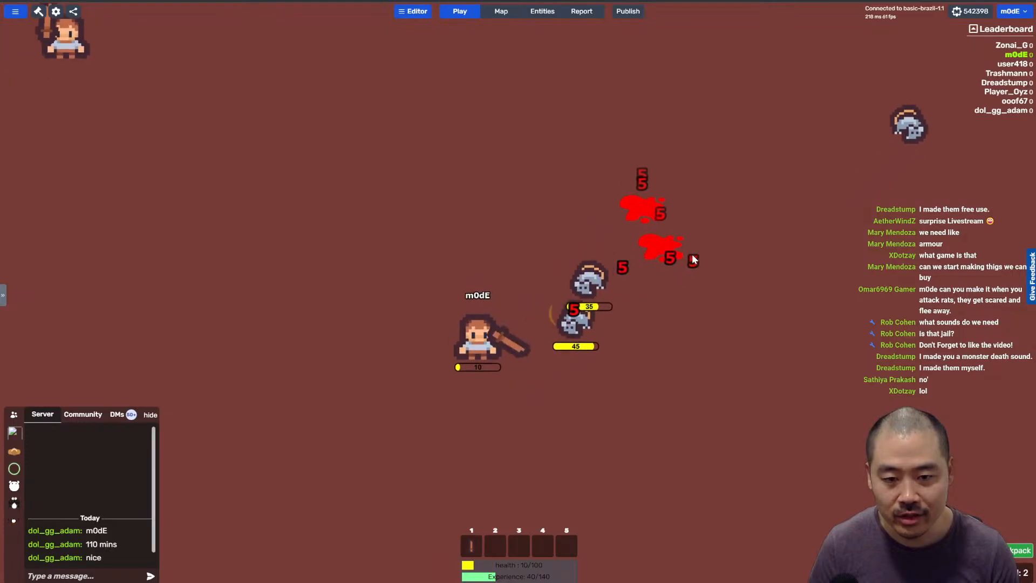
pyautogui.press('a')
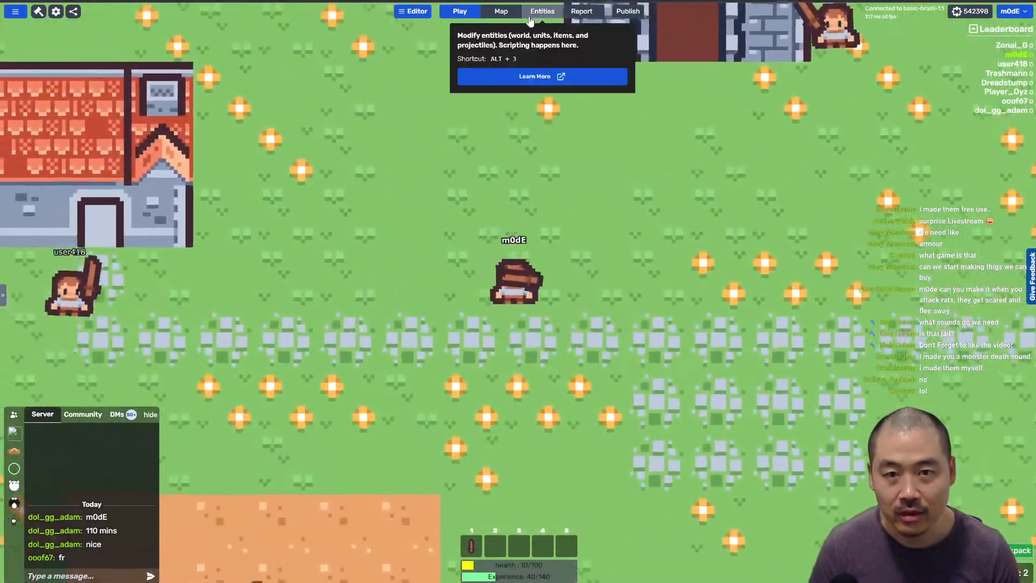
# Step: Review the Adventurer unit's scripts, save them and return to playing the game
pyautogui.click(542, 11)
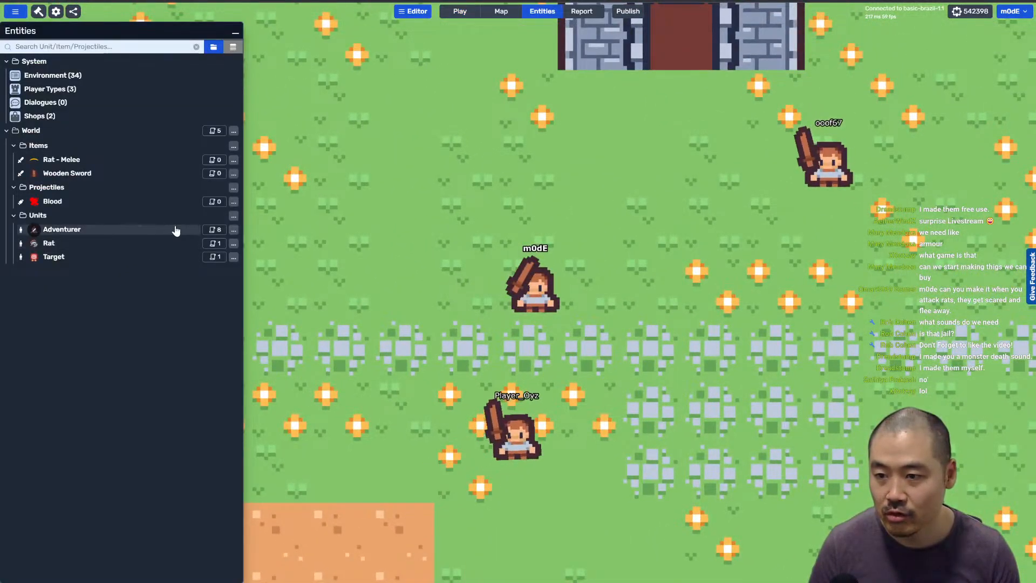
pyautogui.click(214, 230)
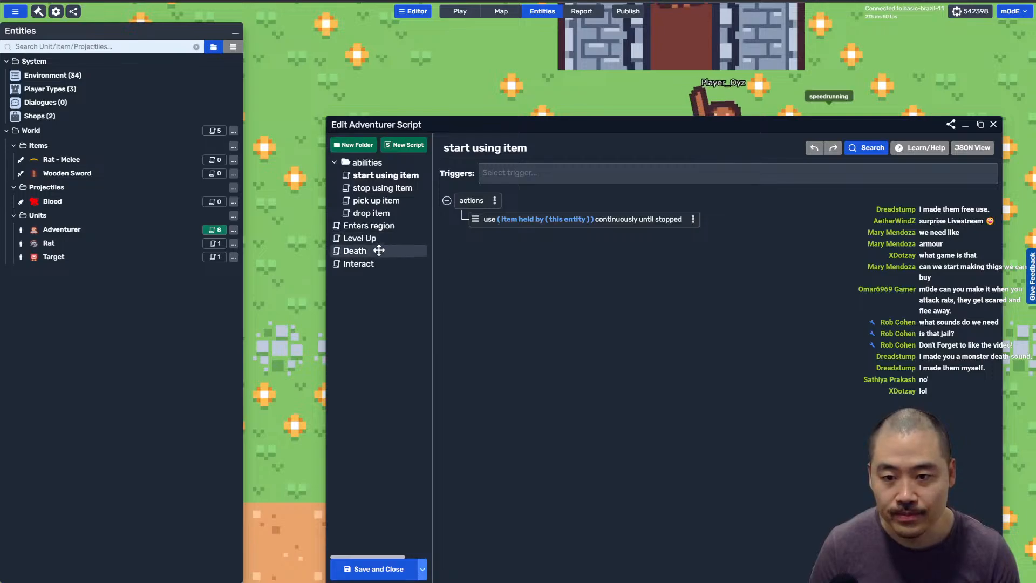
pyautogui.click(214, 131)
pyautogui.click(351, 178)
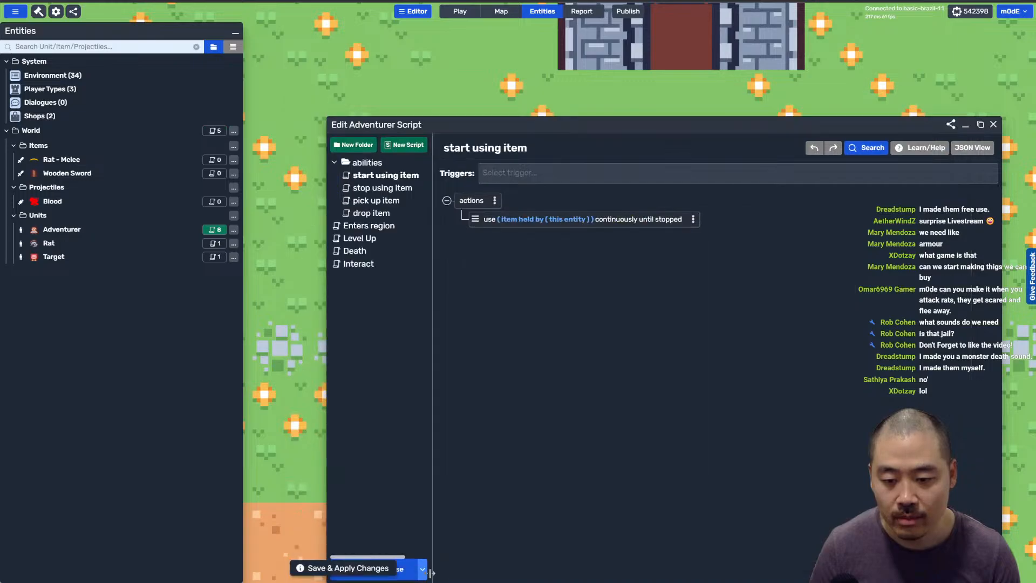
pyautogui.click(393, 573)
pyautogui.press('Escape')
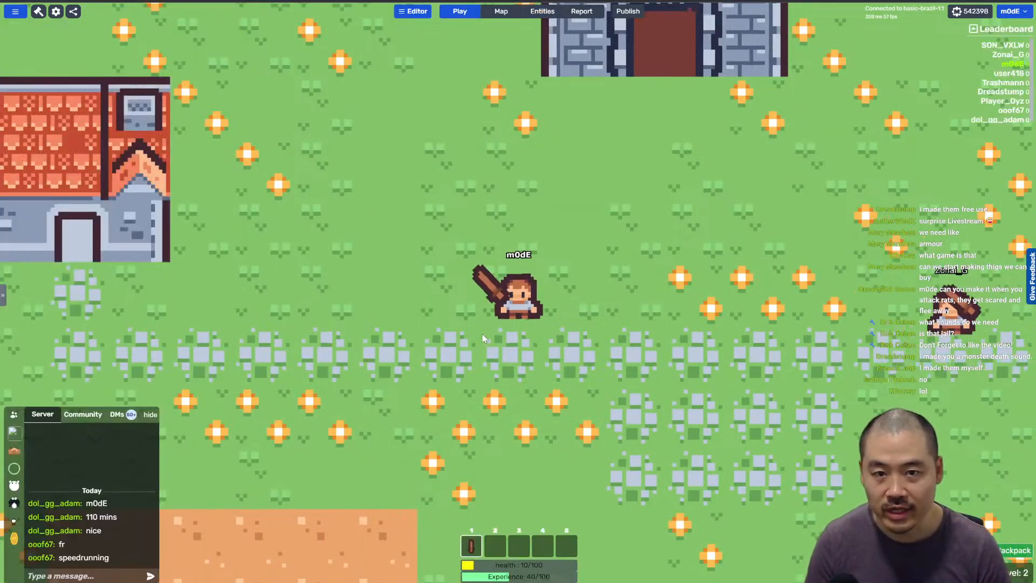
# Step: Walk from the village path to the doorway of the red-roofed blacksmith's house
pyautogui.press('w')
pyautogui.press('a')
pyautogui.press('s')
pyautogui.press('a')
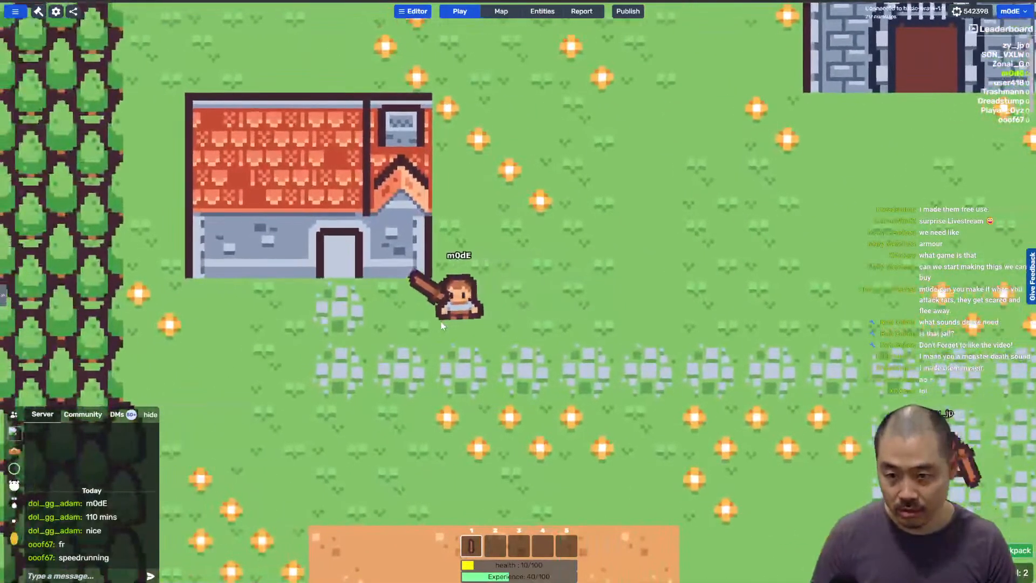
pyautogui.press('w')
pyautogui.press('s')
pyautogui.press('a')
pyautogui.press('a')
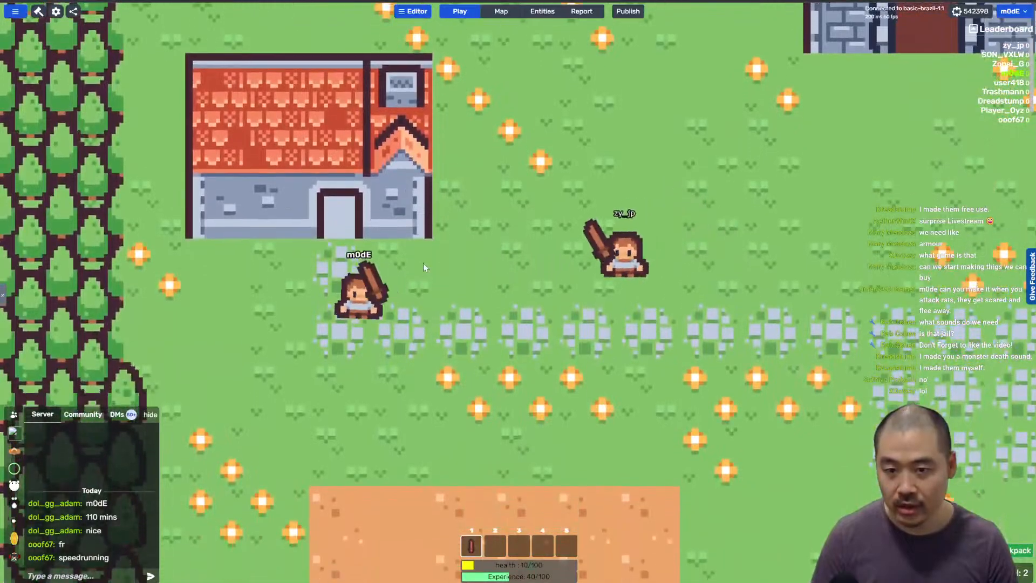
# Step: Enter the blacksmith's house, open the Blacksmith shop at the counter and close it again
pyautogui.press('w')
pyautogui.press('d')
pyautogui.press('s')
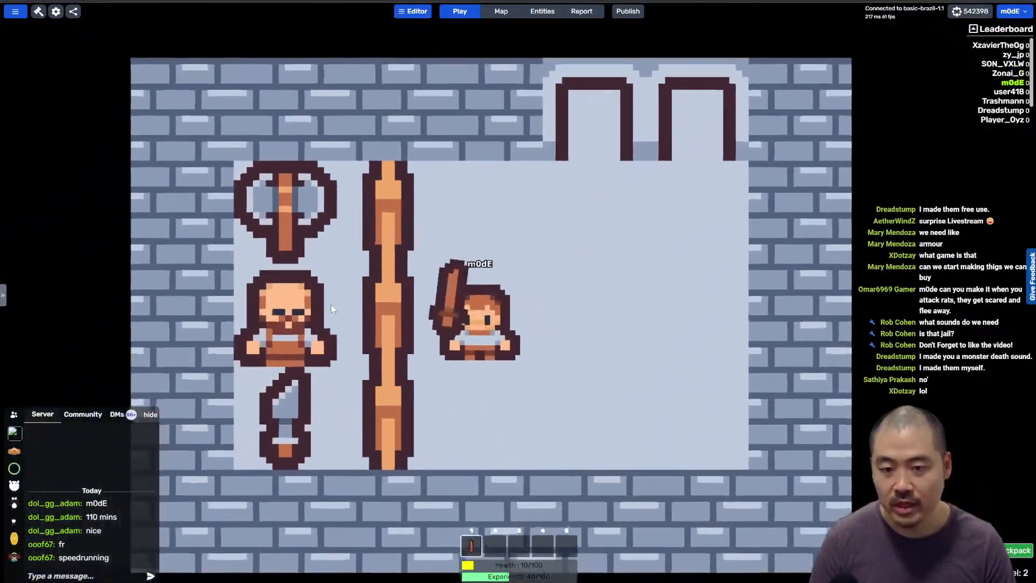
pyautogui.click(335, 305)
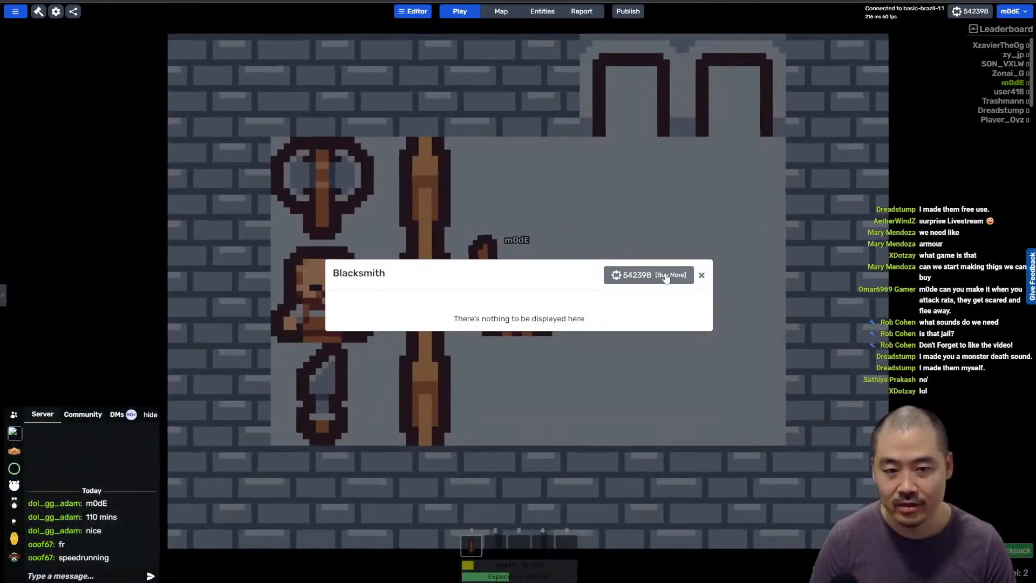
pyautogui.click(701, 275)
# Step: Leave the blacksmith's house and return to the stone path outside
pyautogui.press('d')
pyautogui.press('w')
pyautogui.press('w')
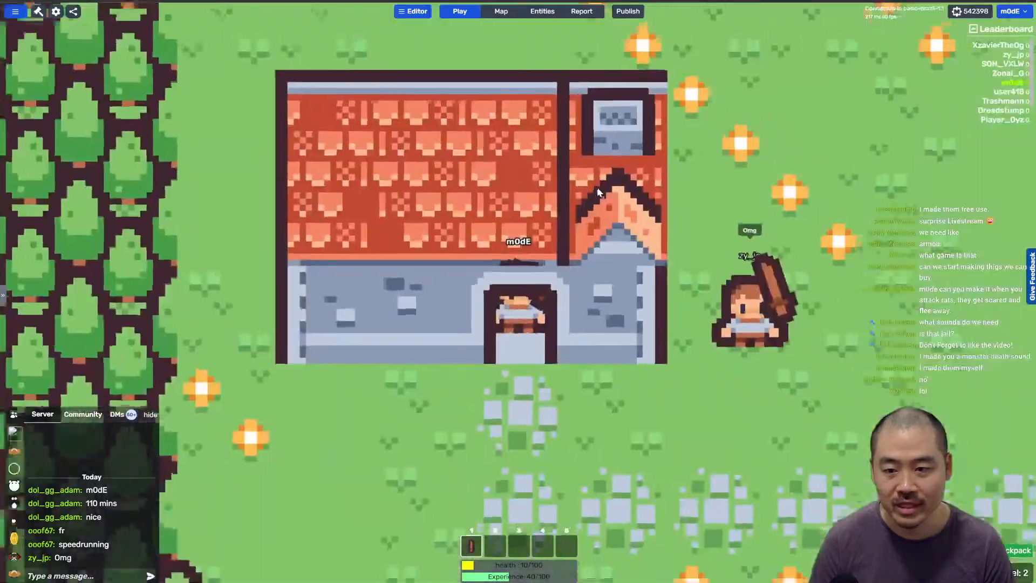
pyautogui.press('s')
pyautogui.press('d')
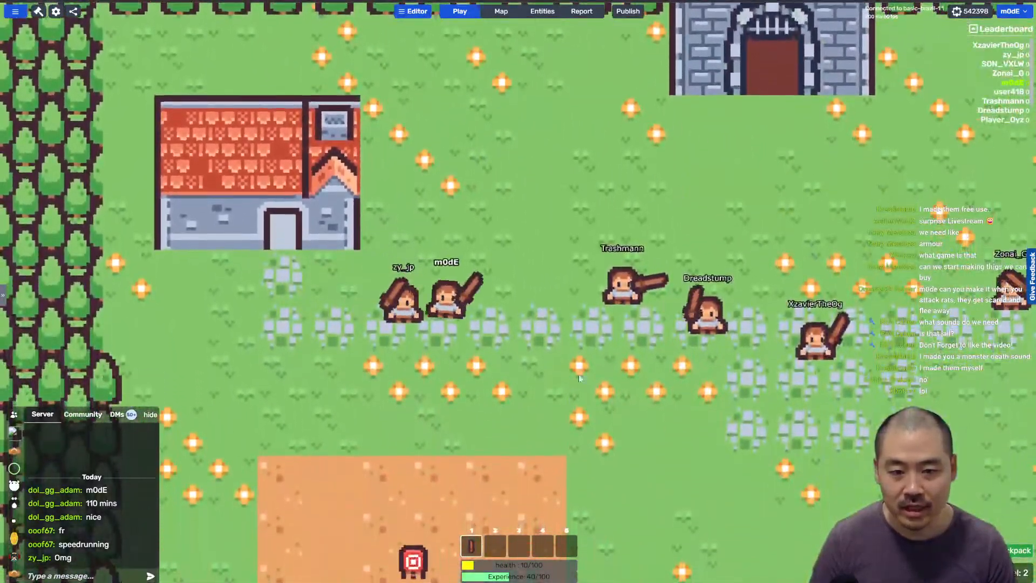
# Step: Walk past the castle gate to the blue-roofed potion shop, enter it and approach the counter
pyautogui.press('w')
pyautogui.press('s')
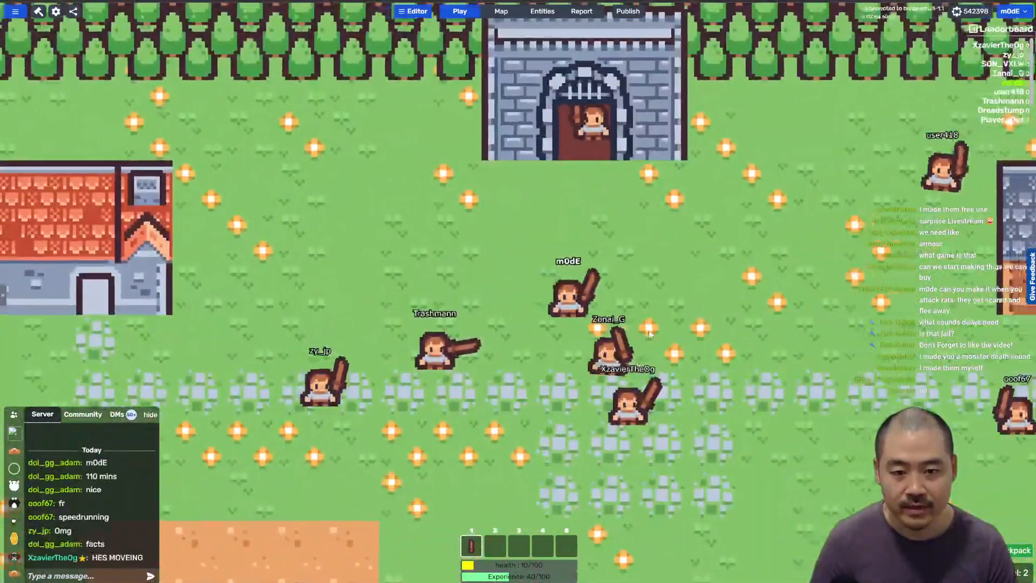
pyautogui.press('d')
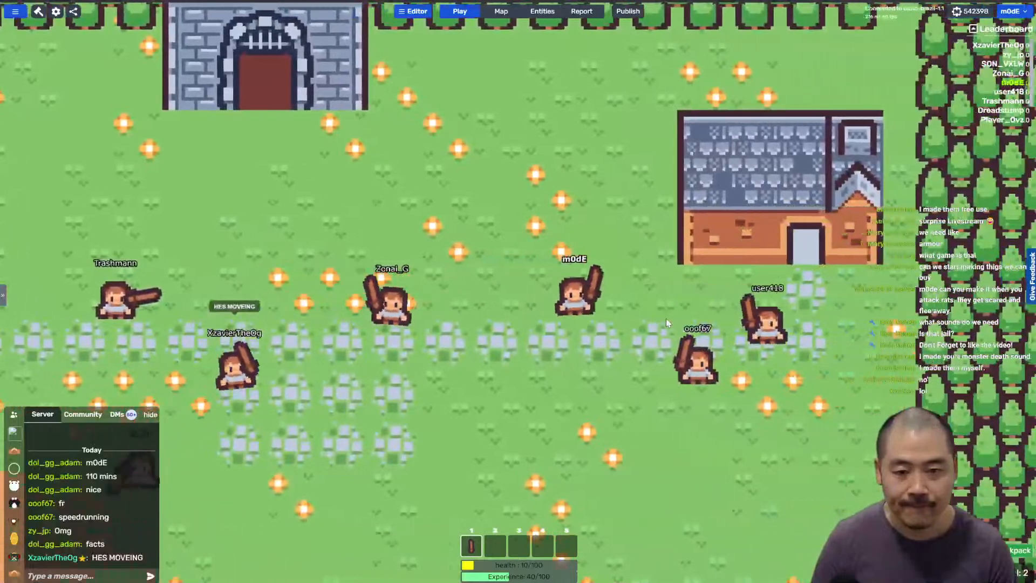
pyautogui.press('w')
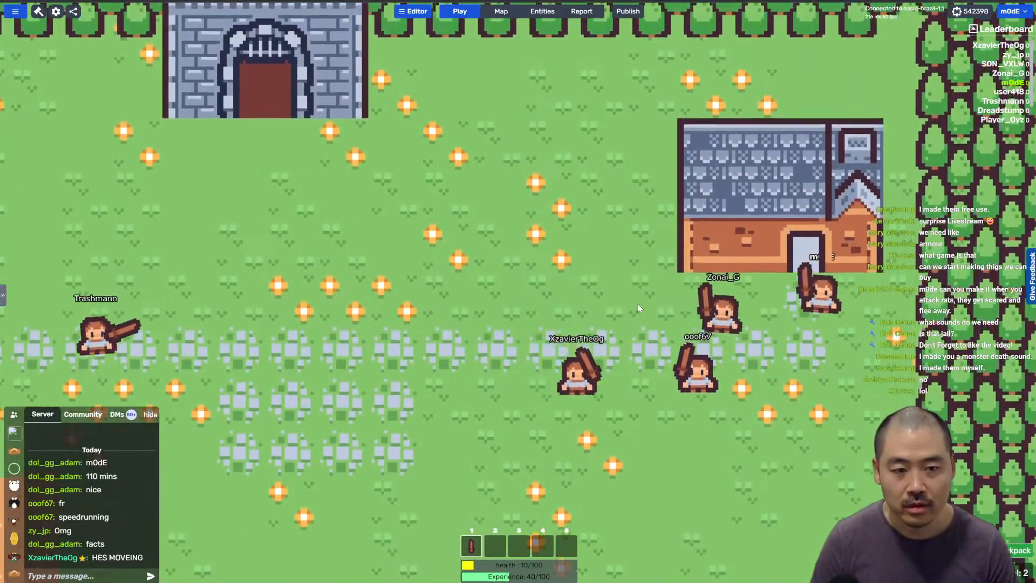
pyautogui.press('d')
pyautogui.press('s')
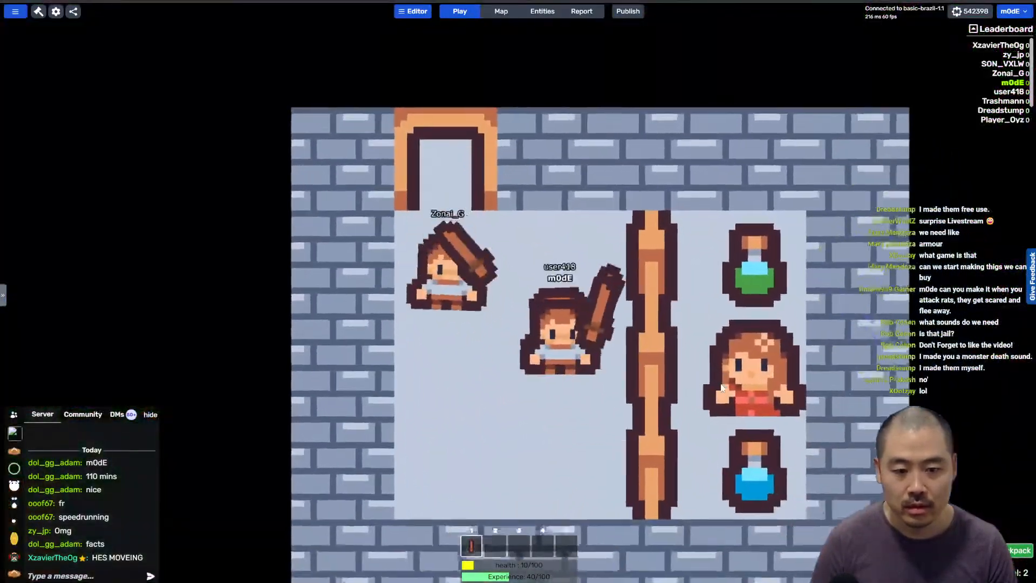
pyautogui.click(629, 393)
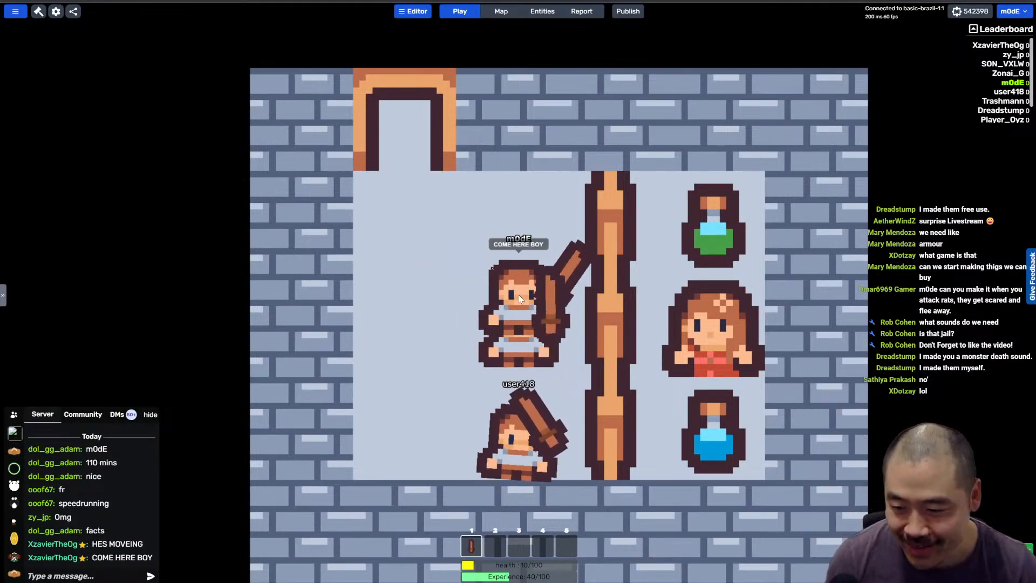
pyautogui.press('a')
pyautogui.press('s')
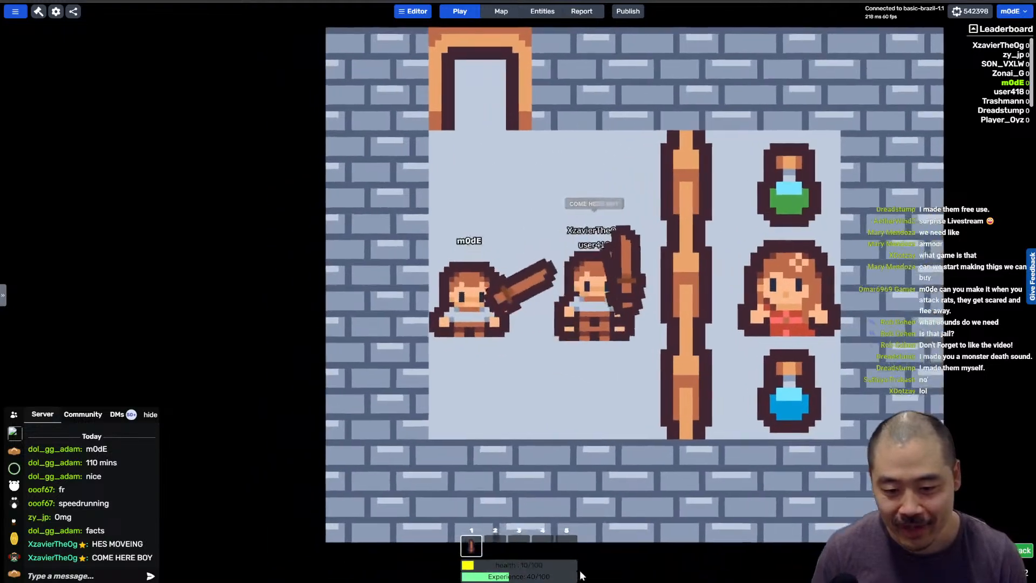
pyautogui.press('w')
pyautogui.press('d')
pyautogui.press('s')
pyautogui.press('a')
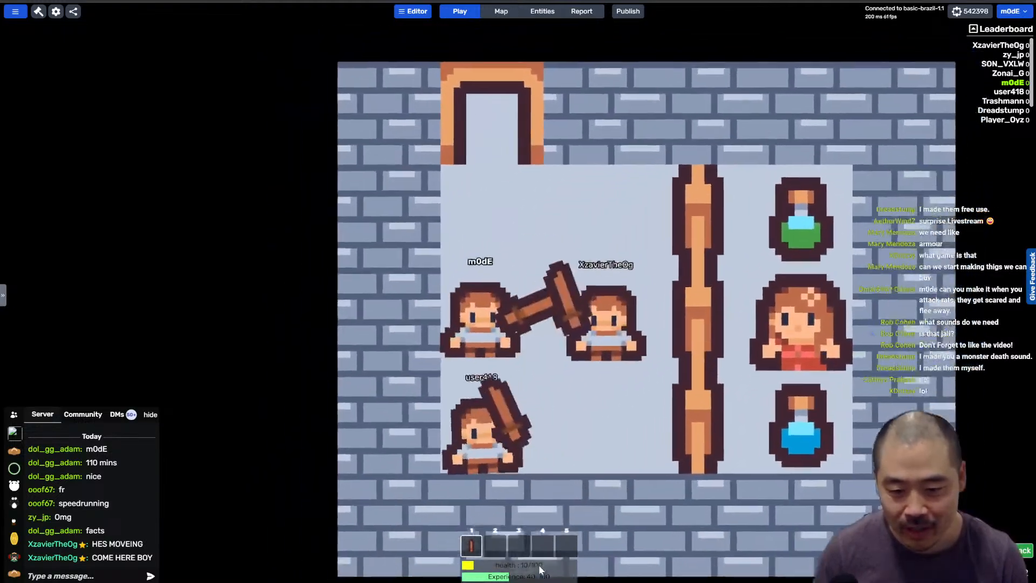
pyautogui.press('d')
pyautogui.press('w')
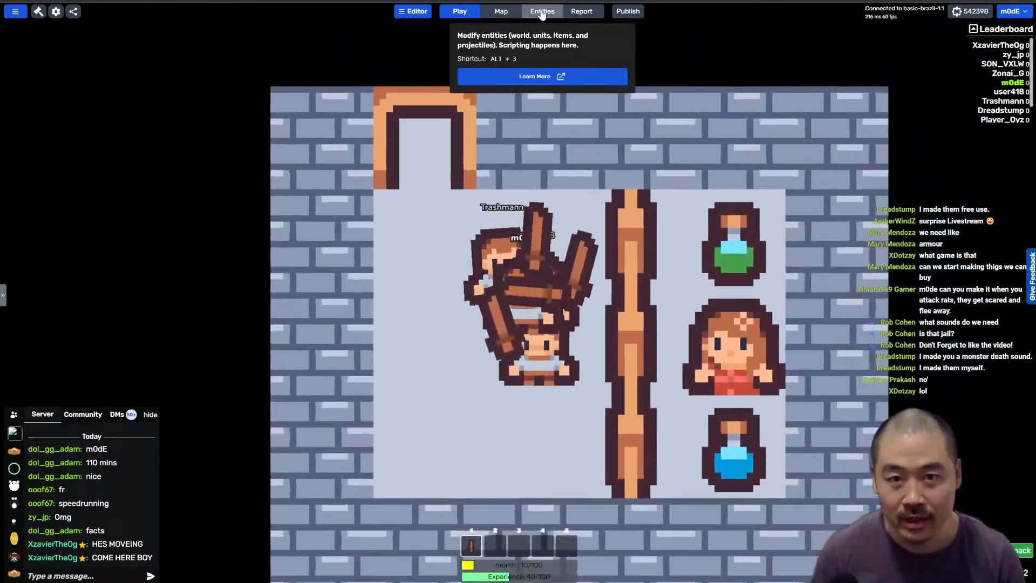
# Step: Create a new item of the Consumable kind in the Items folder
pyautogui.click(542, 11)
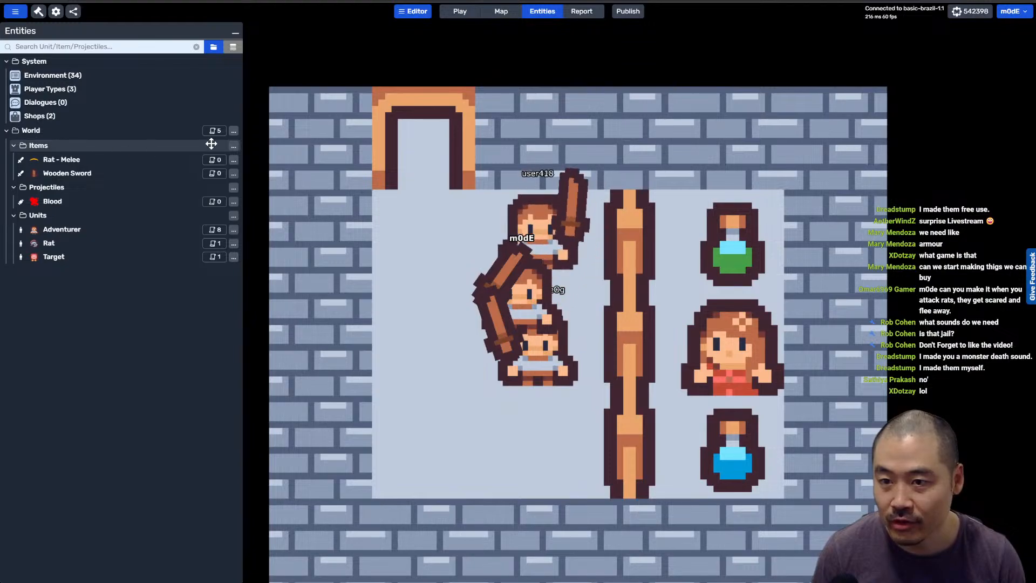
pyautogui.rightClick(190, 146)
pyautogui.moveTo(227, 154)
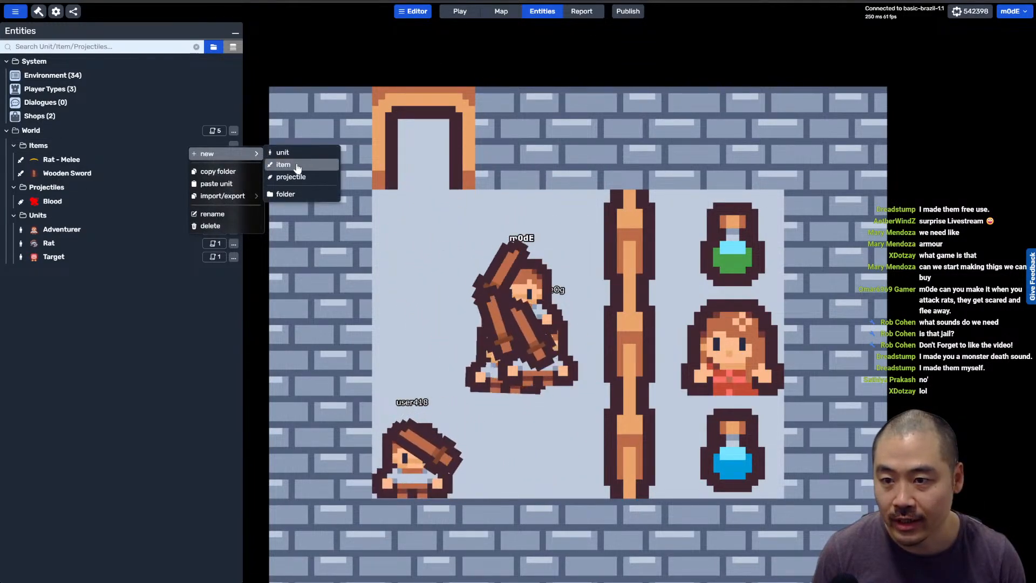
pyautogui.click(291, 164)
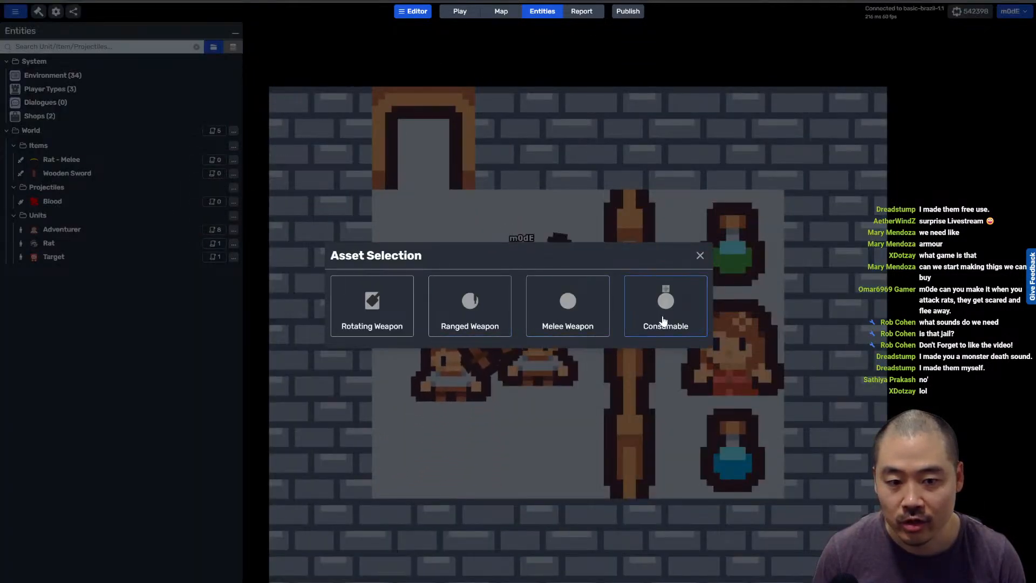
pyautogui.click(664, 318)
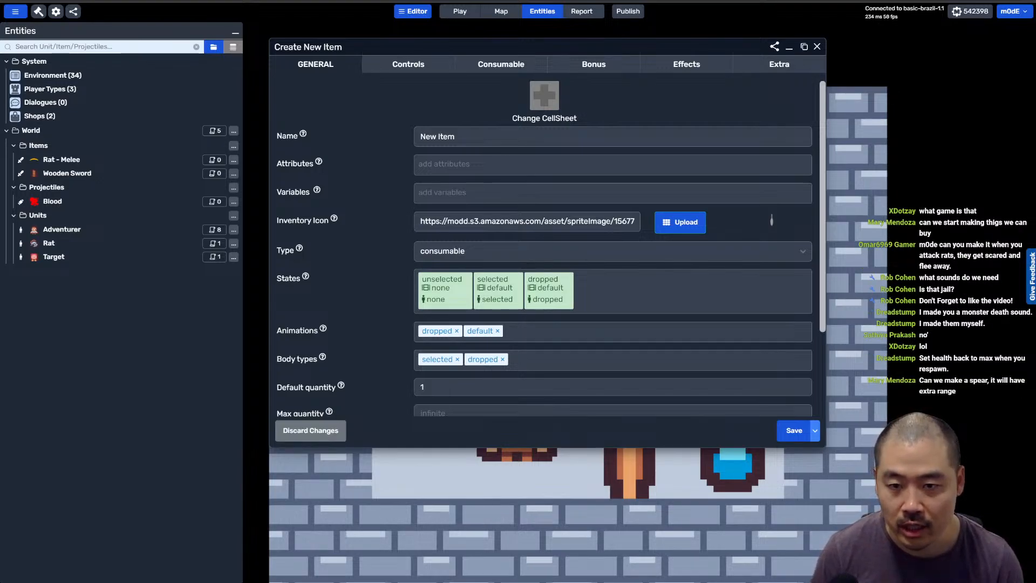
# Step: Upload a red potion image as the new item's cell sheet, with 1 column and 1 row
pyautogui.click(564, 116)
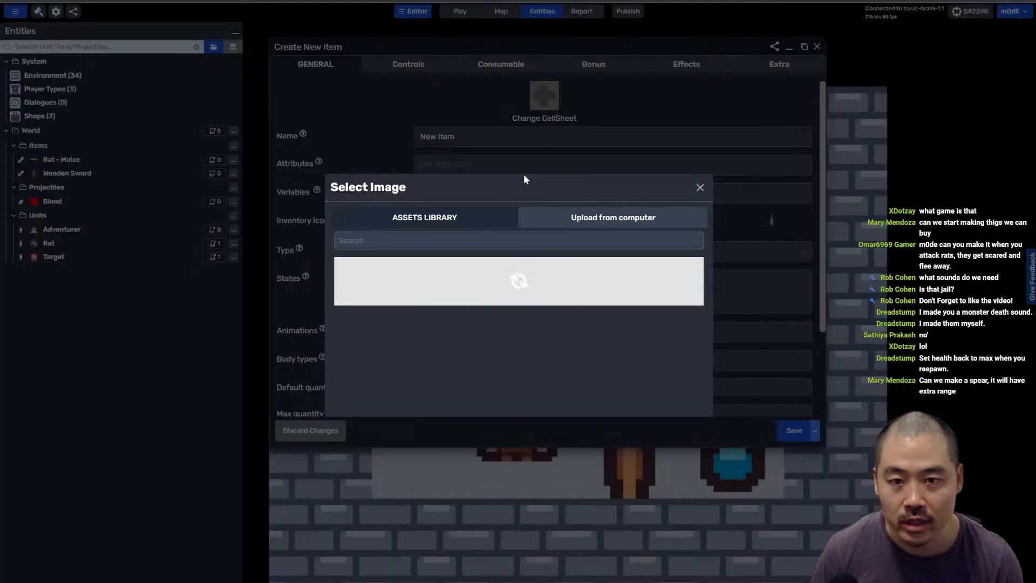
pyautogui.click(594, 114)
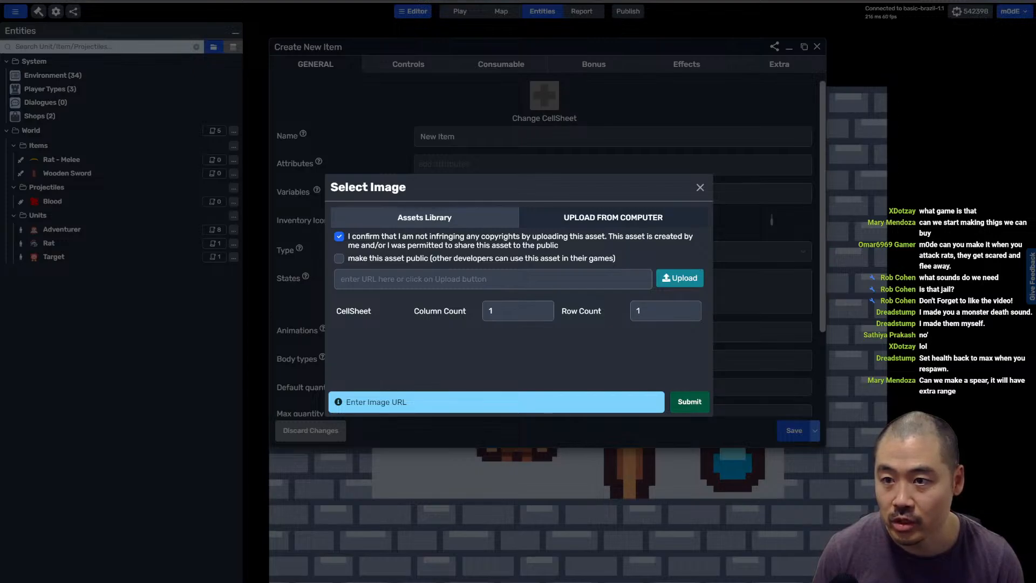
pyautogui.click(683, 402)
pyautogui.click(686, 402)
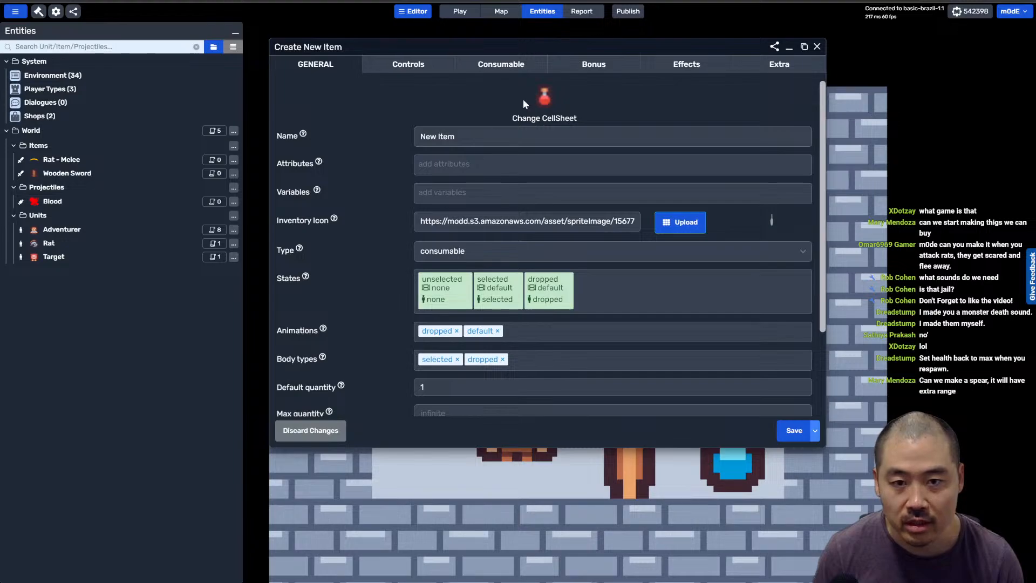
# Step: Set the new item's selected body to type none and joint type none, and save the body
pyautogui.click(434, 360)
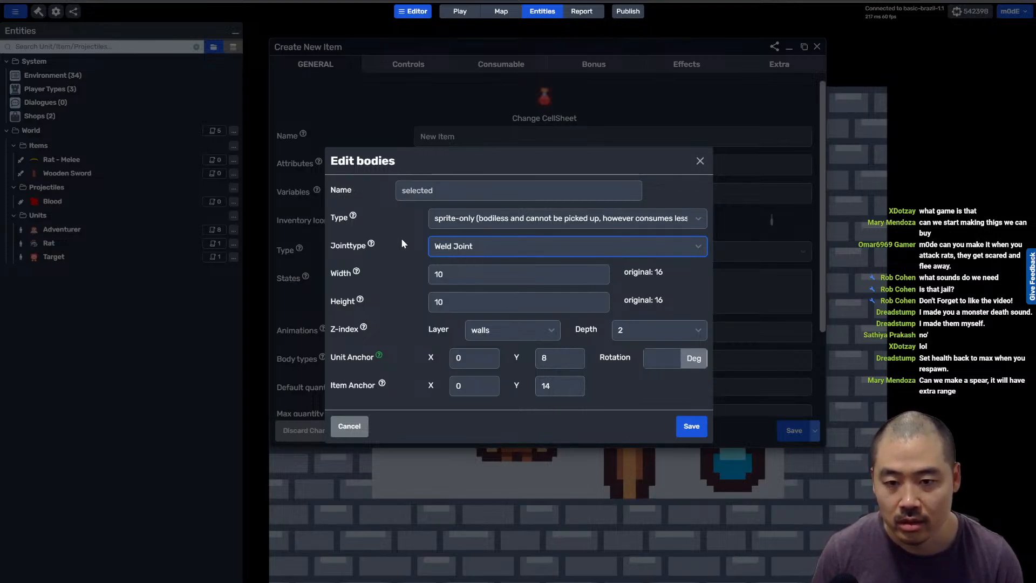
pyautogui.click(483, 227)
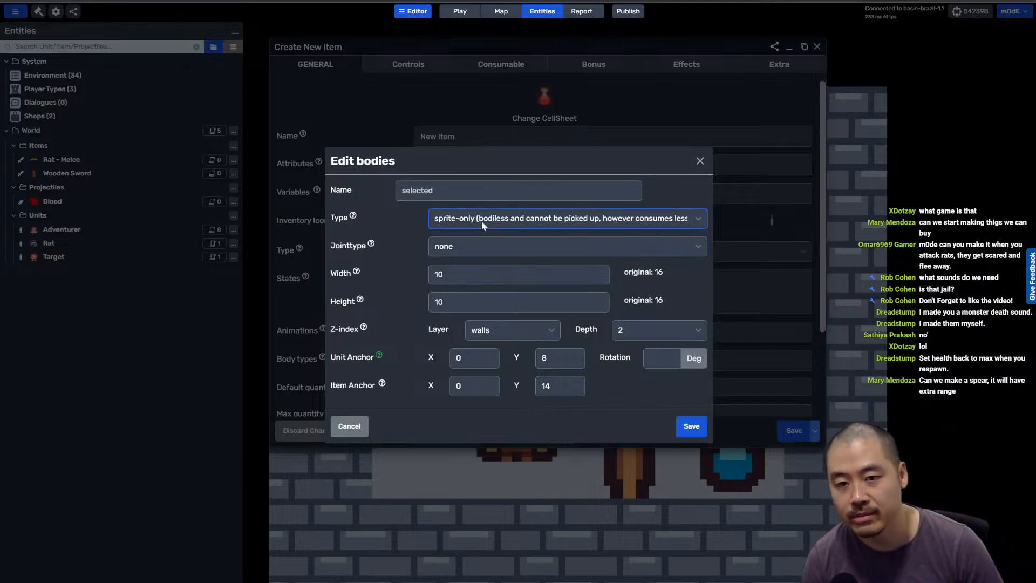
pyautogui.click(471, 277)
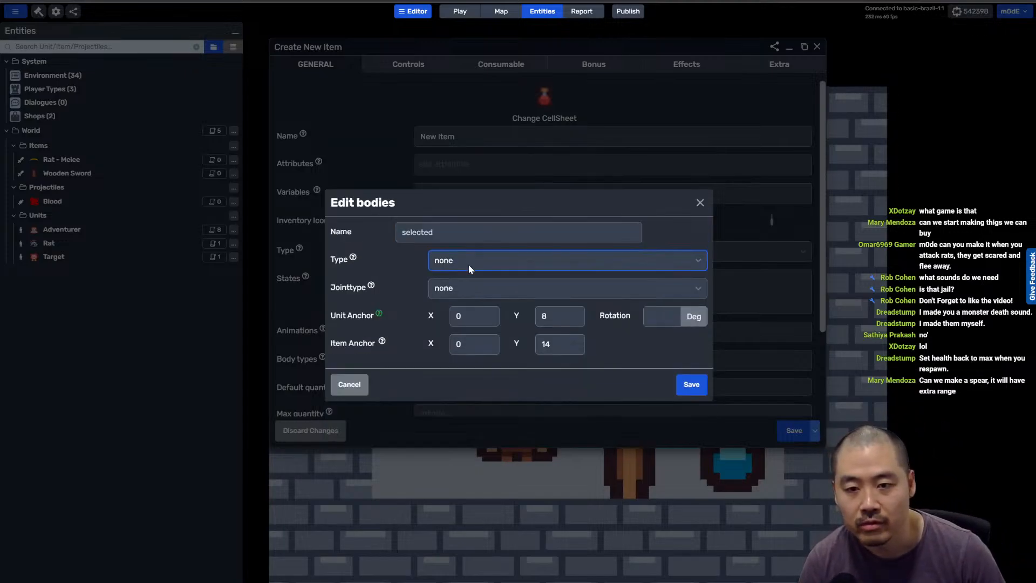
pyautogui.click(687, 379)
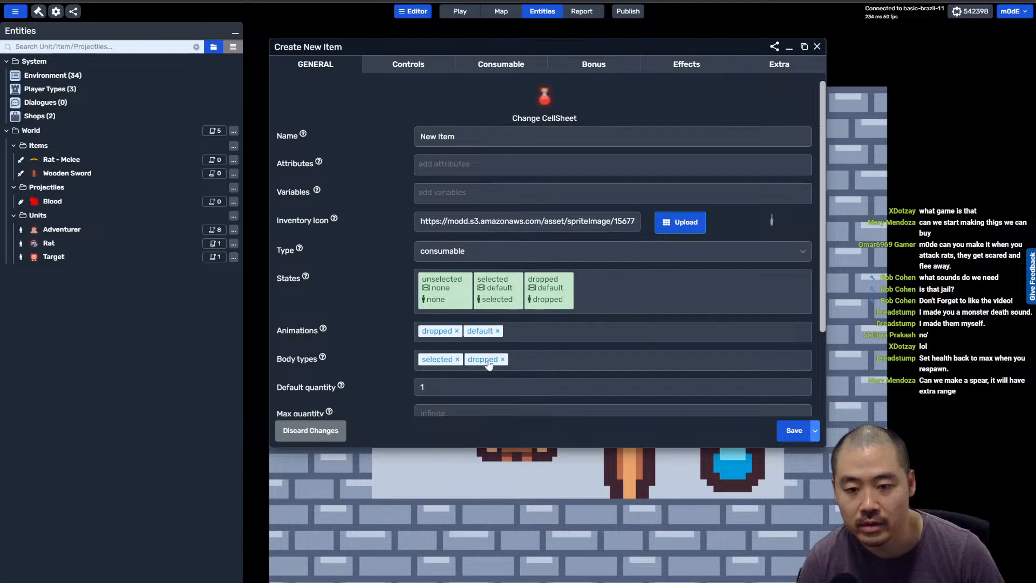
# Step: Set the new item's dropped body to width 32 and height 32, and save the body
pyautogui.click(488, 360)
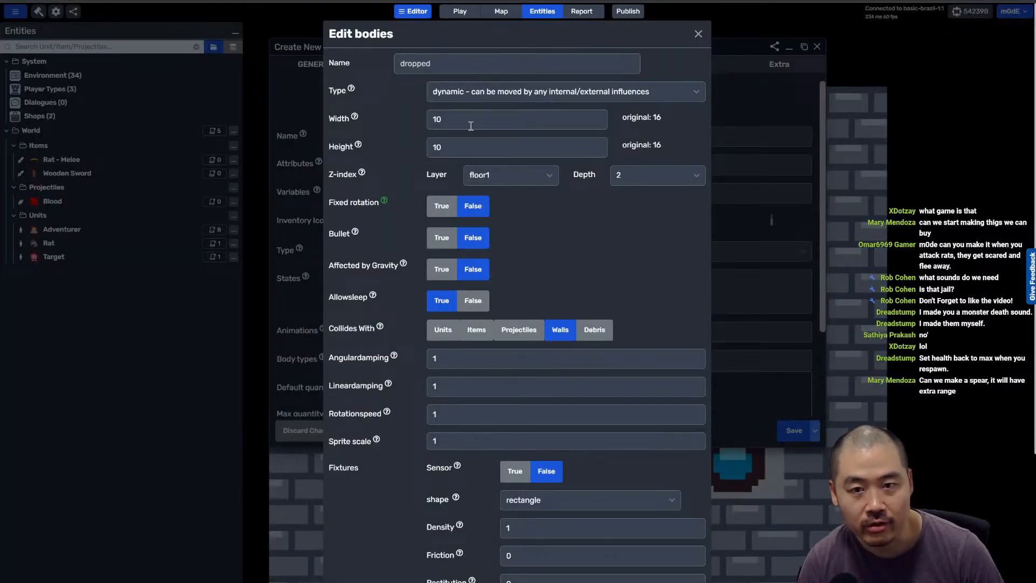
pyautogui.write('32')
pyautogui.press('Tab')
pyautogui.write('32')
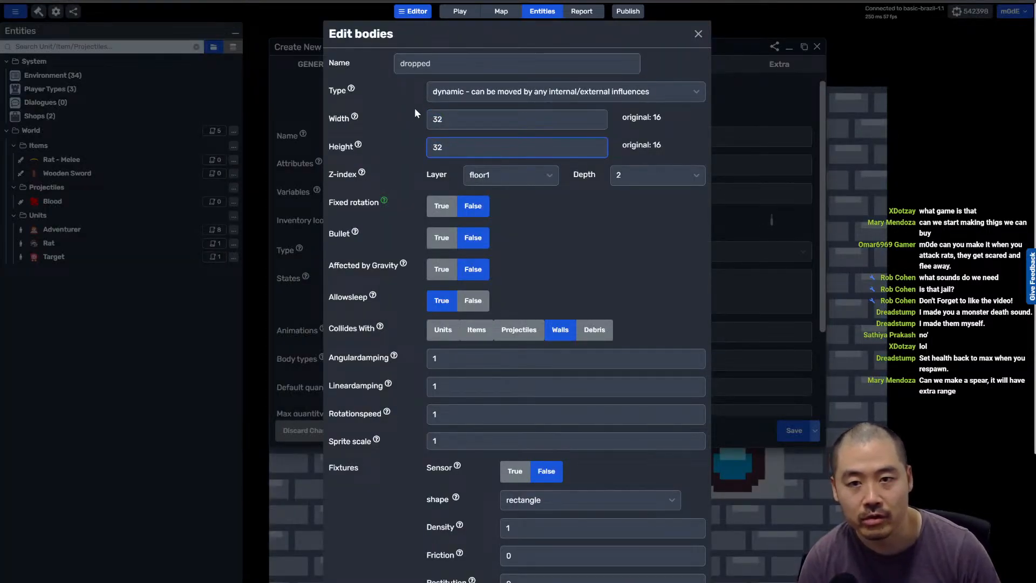
pyautogui.click(461, 93)
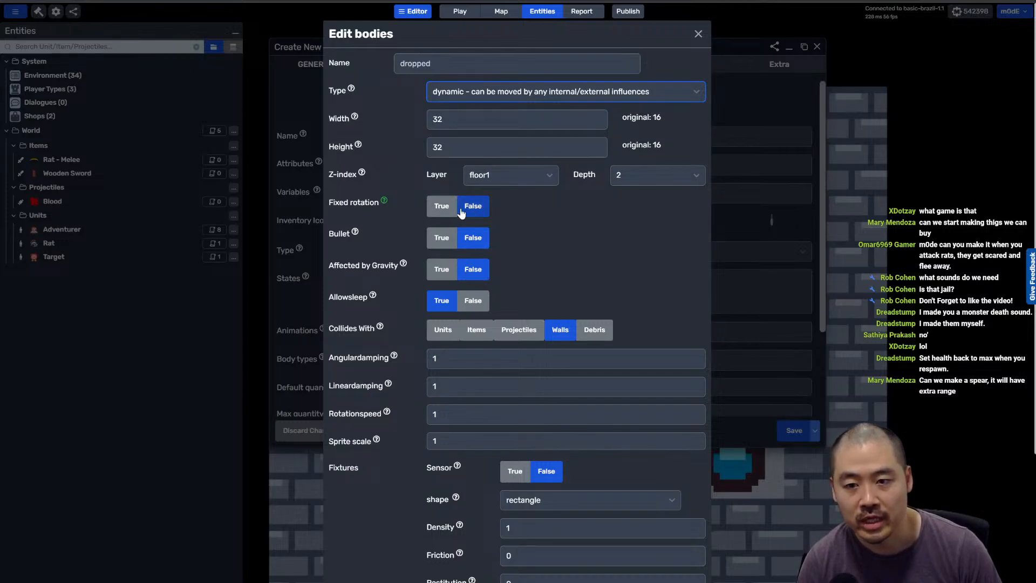
pyautogui.click(526, 220)
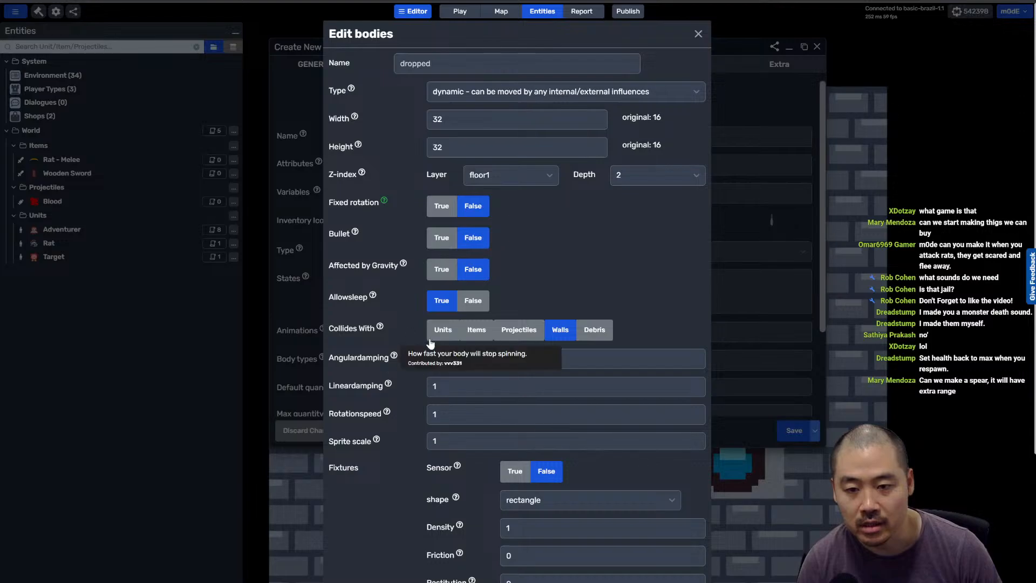
pyautogui.scroll(-3, 416, 334)
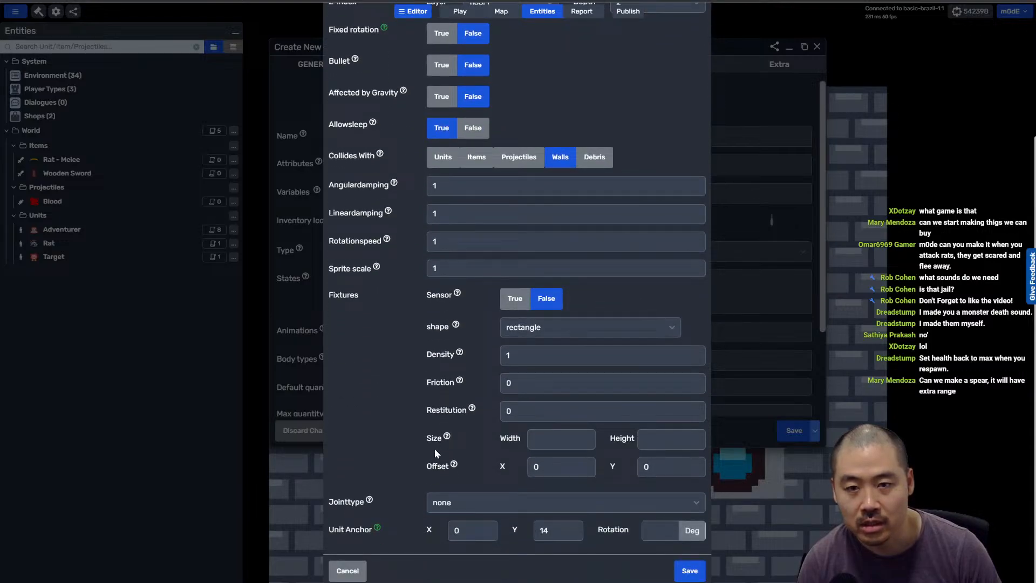
pyautogui.scroll(3, 435, 448)
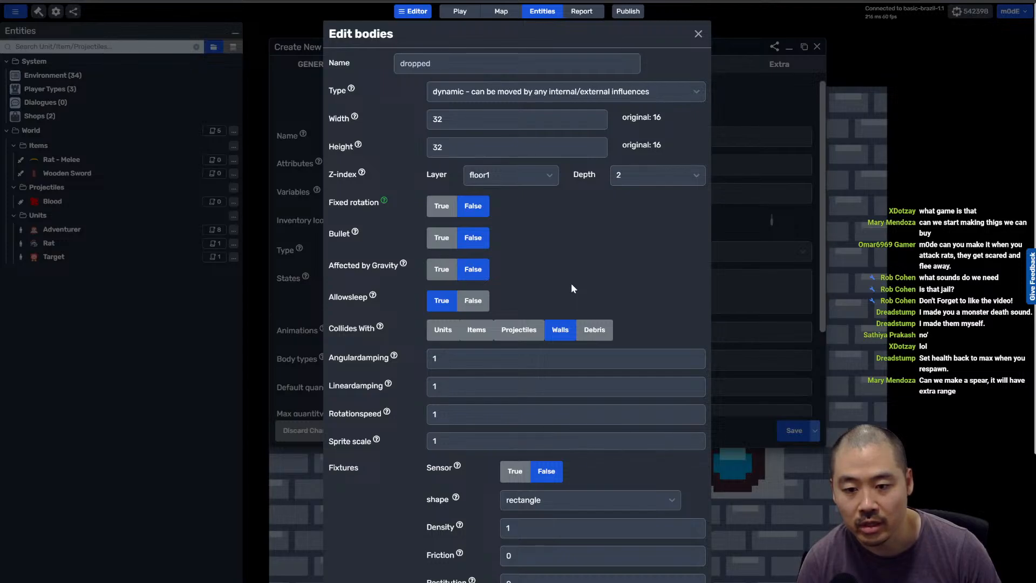
pyautogui.scroll(-3, 566, 302)
pyautogui.click(676, 564)
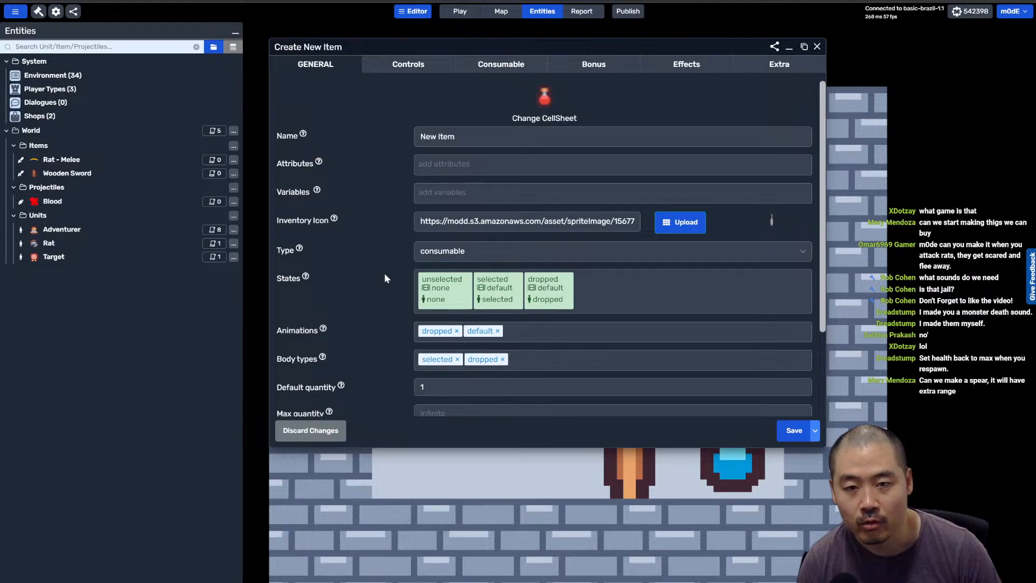
# Step: Set the new item's consume bonus for the health unit attribute to 50, and save the item
pyautogui.scroll(-2, 369, 293)
pyautogui.scroll(3, 367, 283)
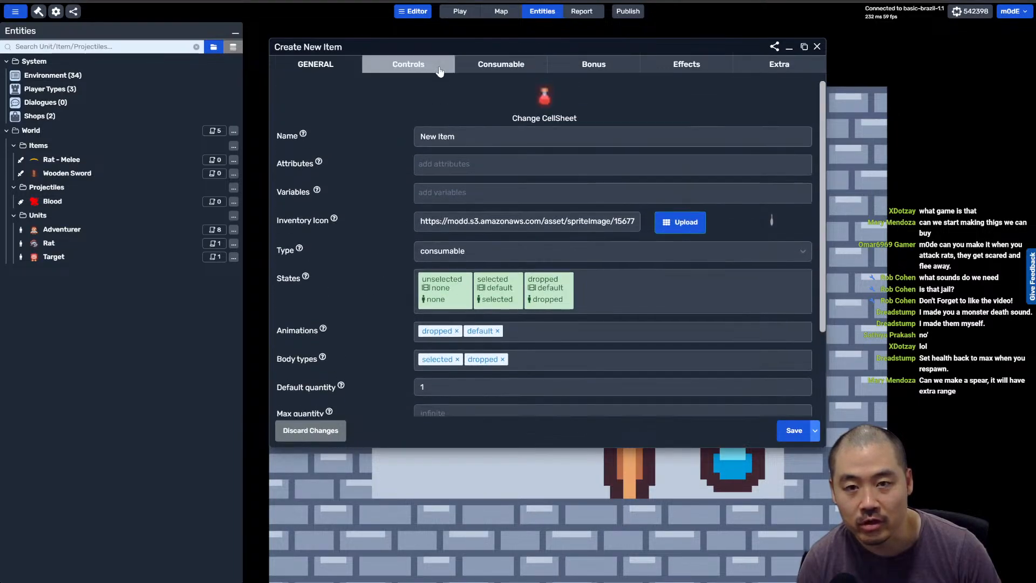
pyautogui.click(501, 63)
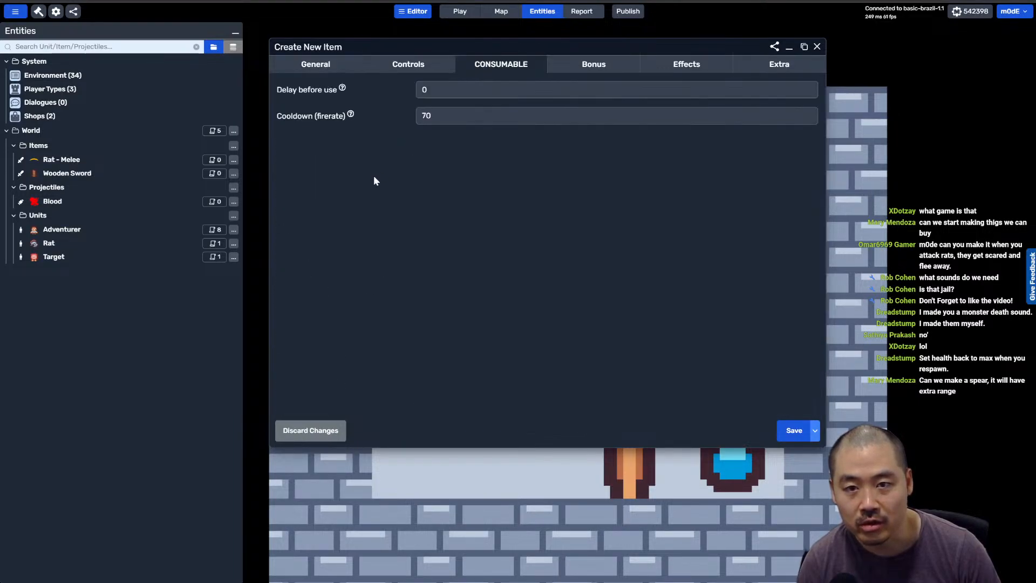
pyautogui.click(611, 68)
pyautogui.click(546, 145)
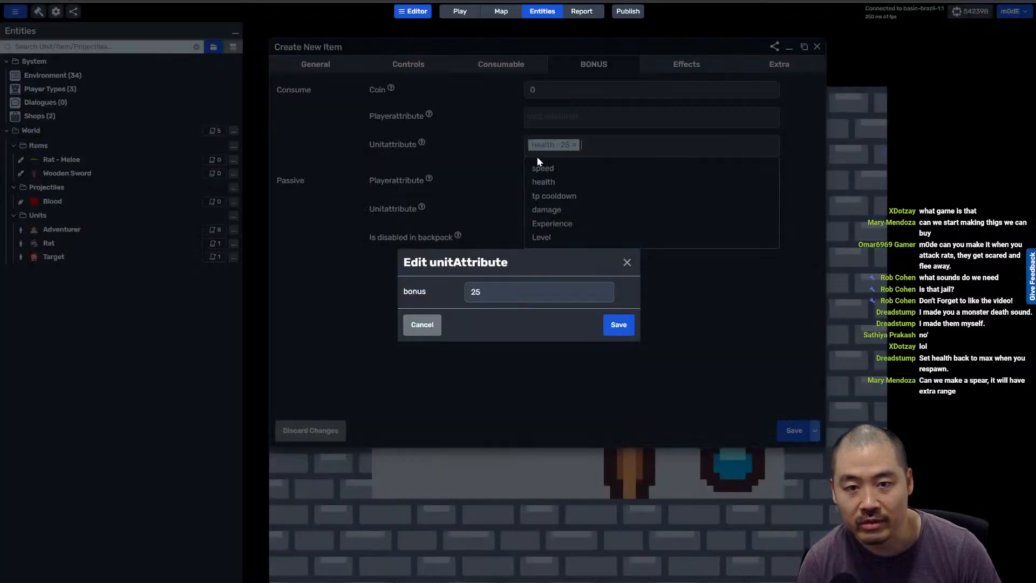
pyautogui.doubleClick(501, 288)
pyautogui.write('50')
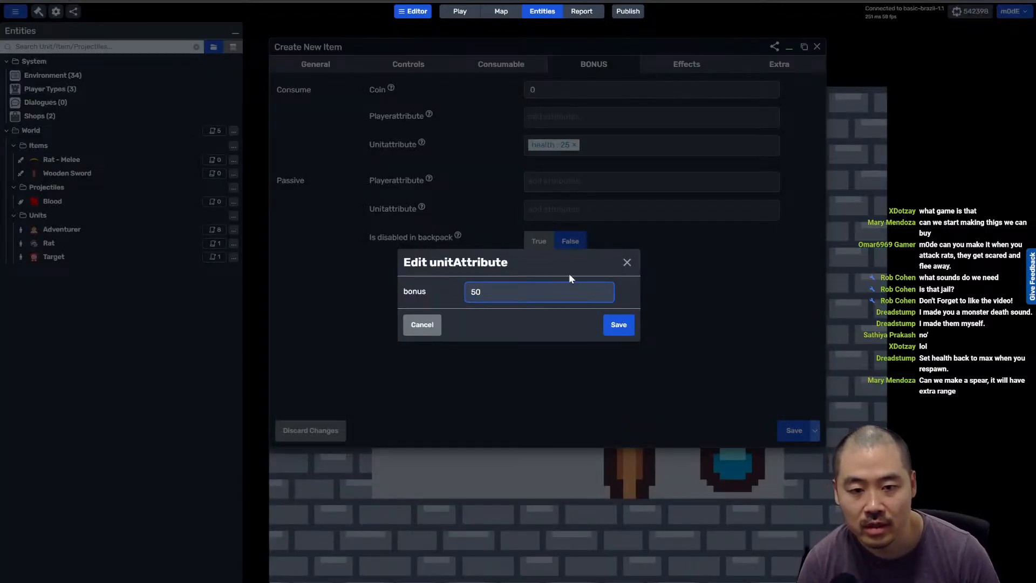
pyautogui.click(619, 325)
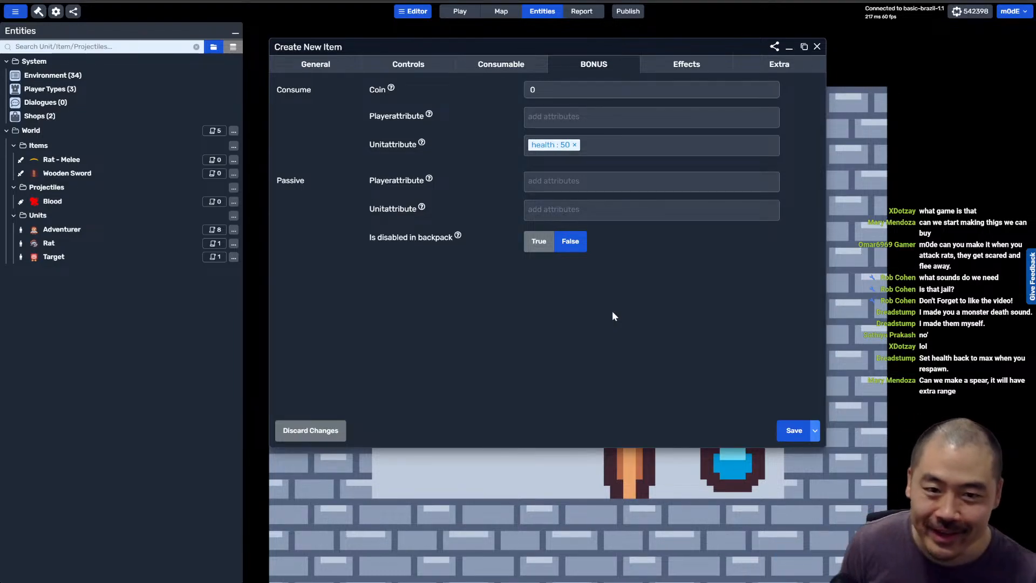
pyautogui.click(794, 431)
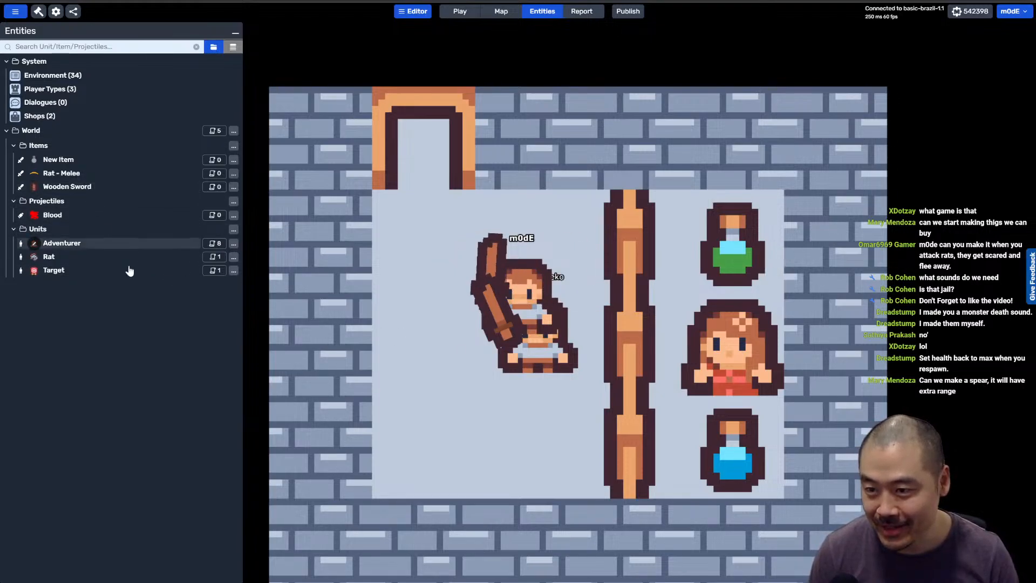
# Step: Start a new attribute named Gold for the Human Players player type
pyautogui.click(168, 90)
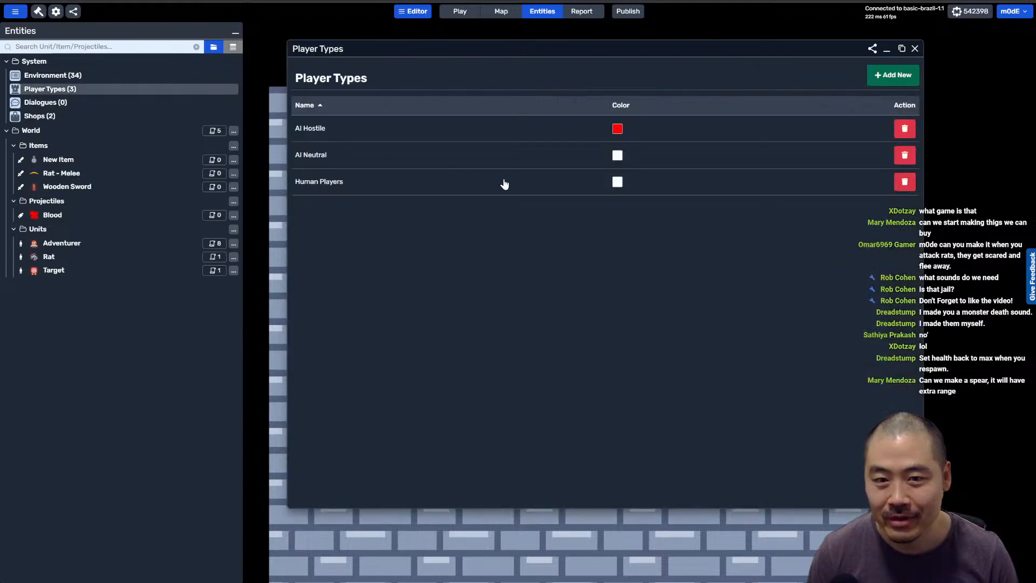
pyautogui.click(384, 190)
pyautogui.click(482, 271)
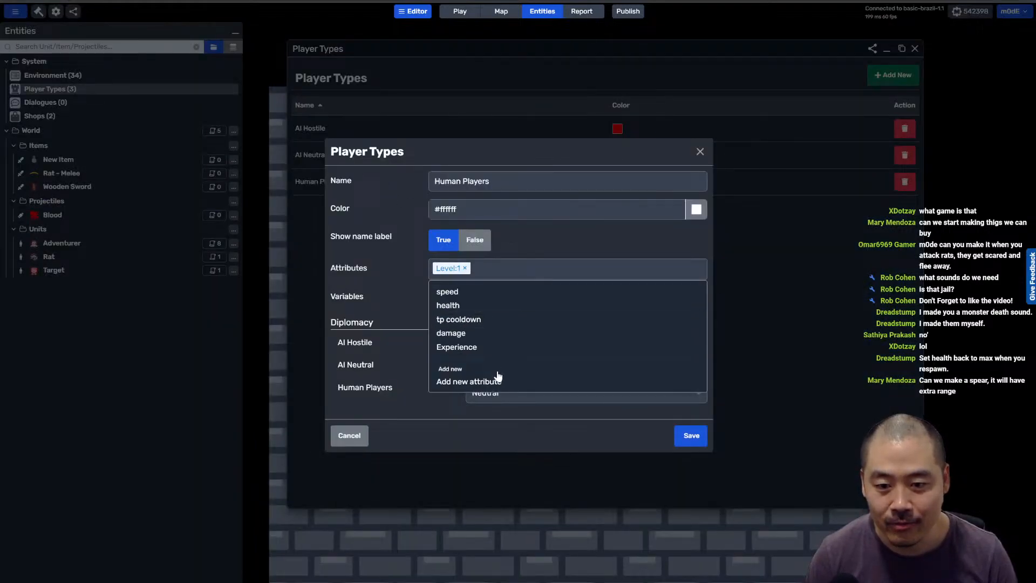
pyautogui.click(486, 384)
pyautogui.moveTo(544, 158); pyautogui.dragTo(456, 153)
pyautogui.write('Gold')
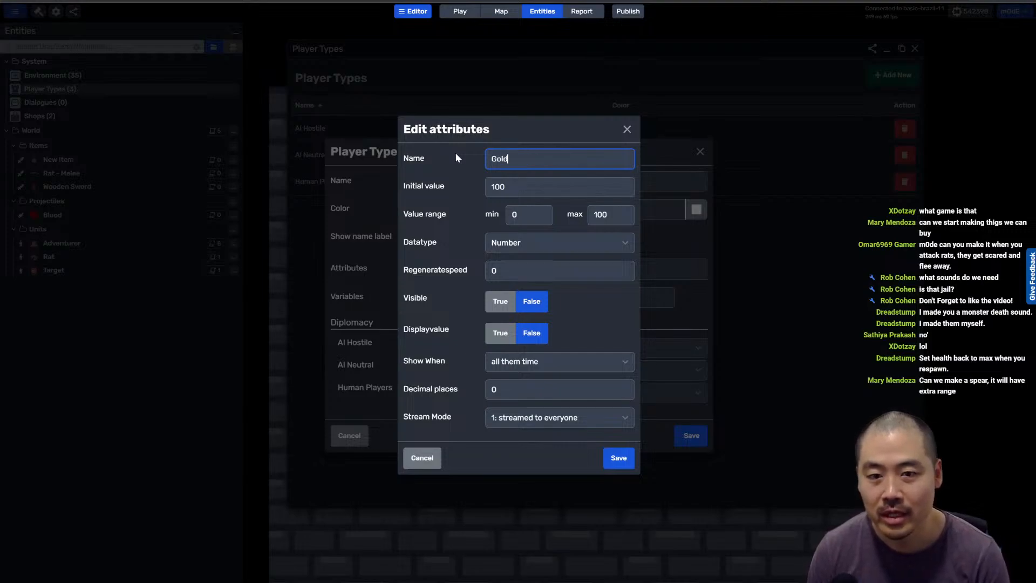
# Step: Set Gold's maximum to 10000000, turn on Visible and Displayvalue, and save both the attribute and the Human Players type
pyautogui.press('Tab')
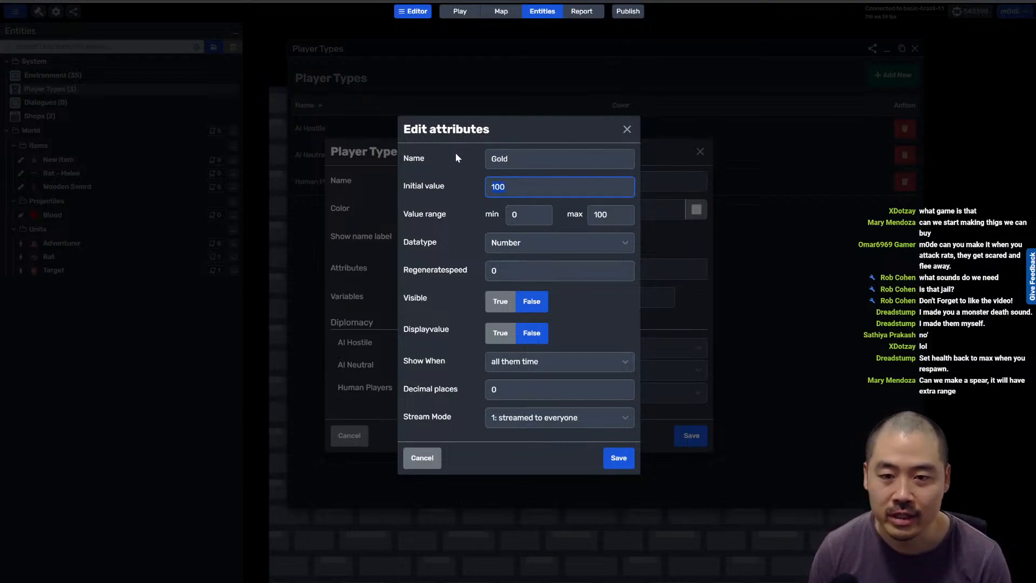
pyautogui.press('Tab')
pyautogui.press('Tab')
pyautogui.write('10000')
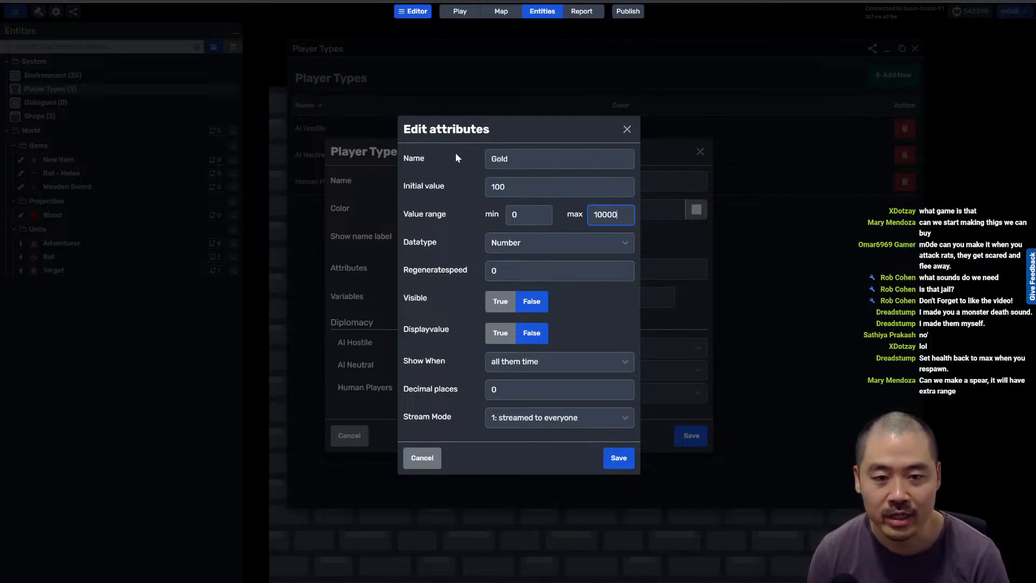
pyautogui.write('000')
pyautogui.click(499, 302)
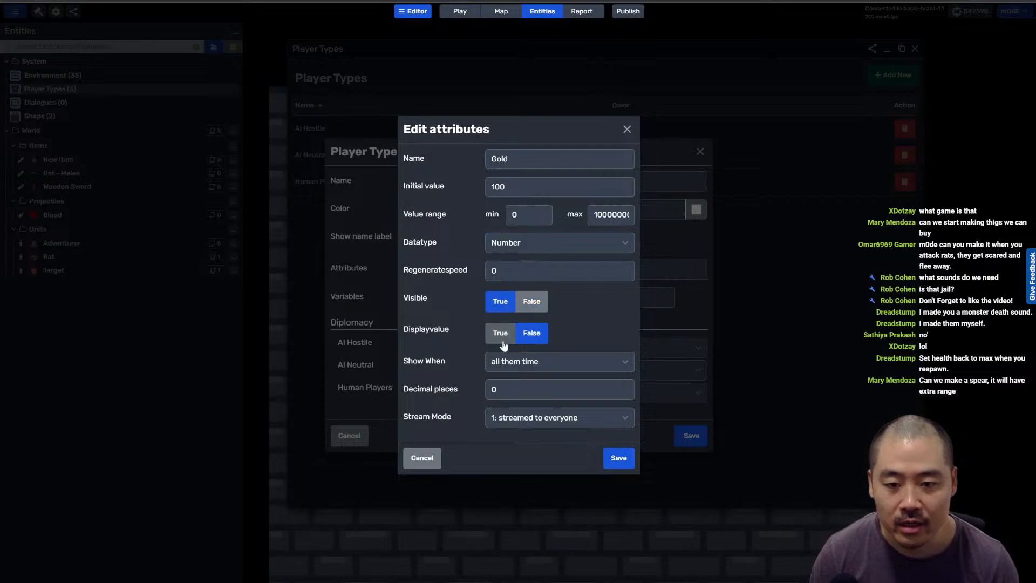
pyautogui.click(501, 334)
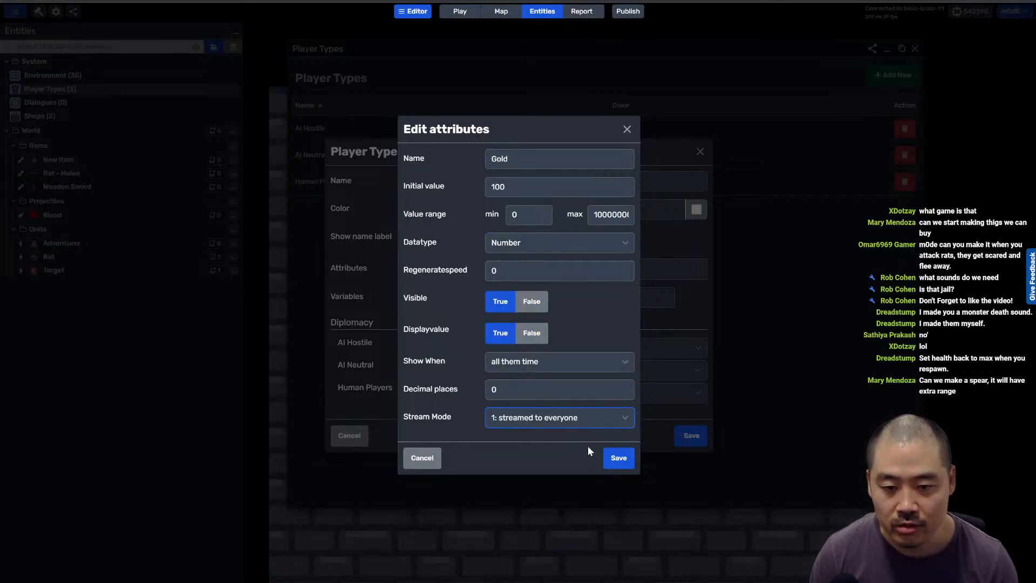
pyautogui.click(616, 459)
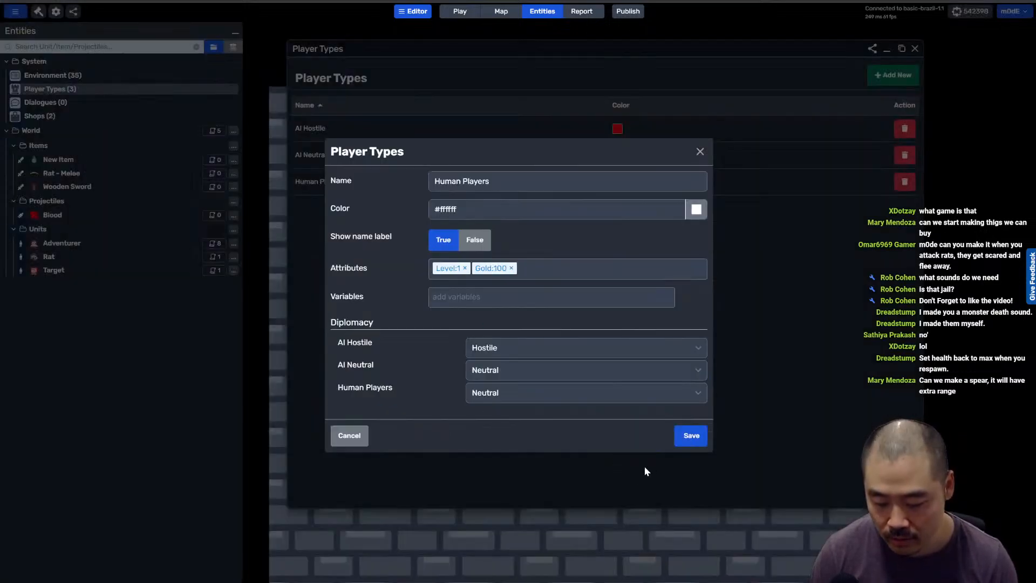
pyautogui.click(695, 442)
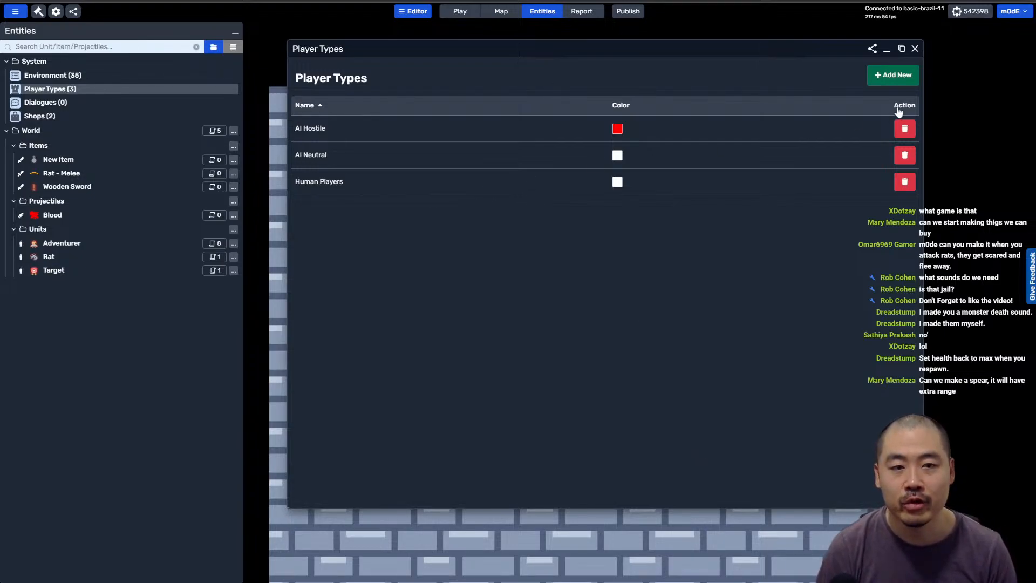
pyautogui.click(915, 49)
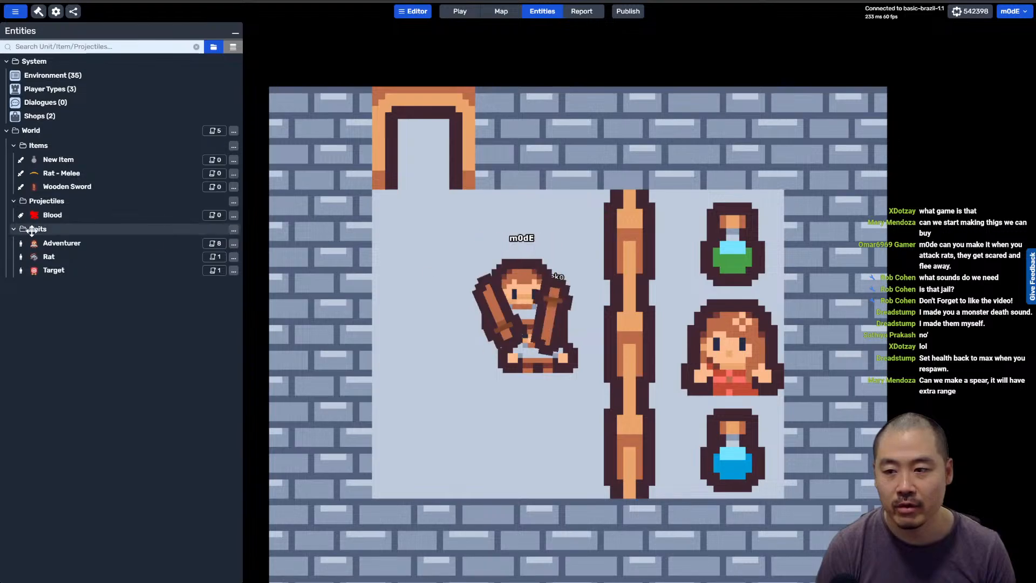
# Step: Add New Item to the item types sold in the Potion Shop
pyautogui.click(94, 115)
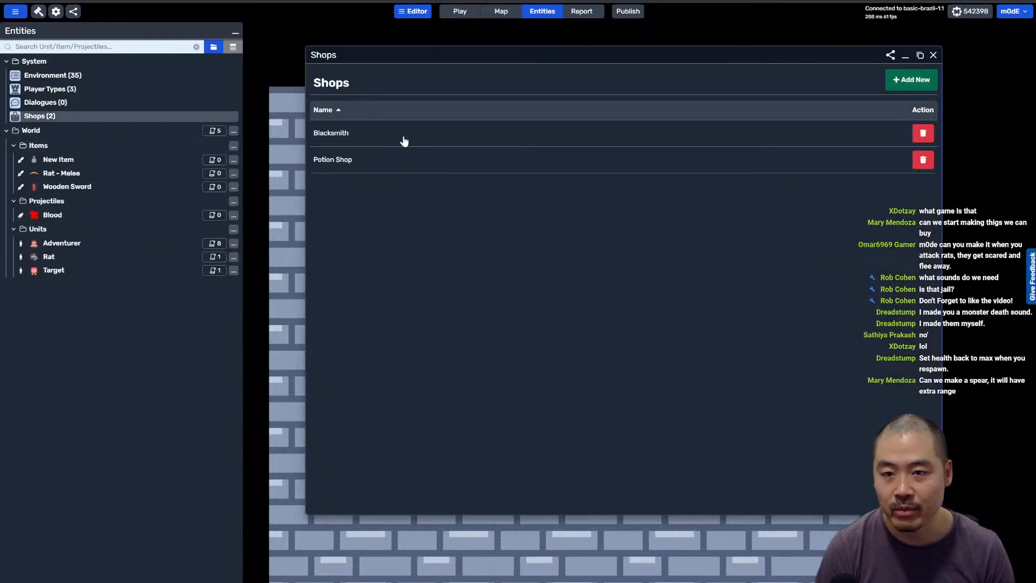
pyautogui.click(349, 160)
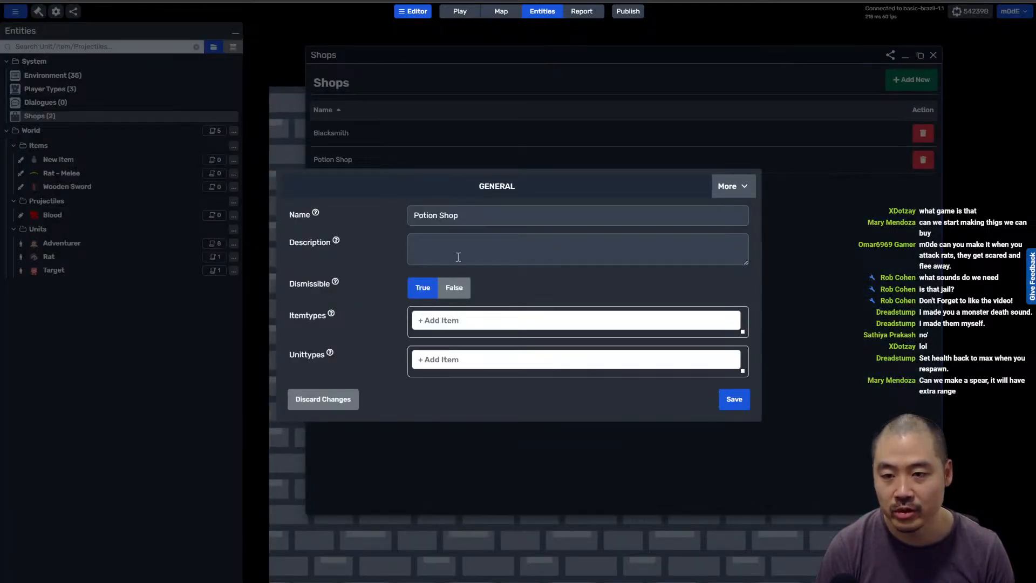
pyautogui.click(419, 322)
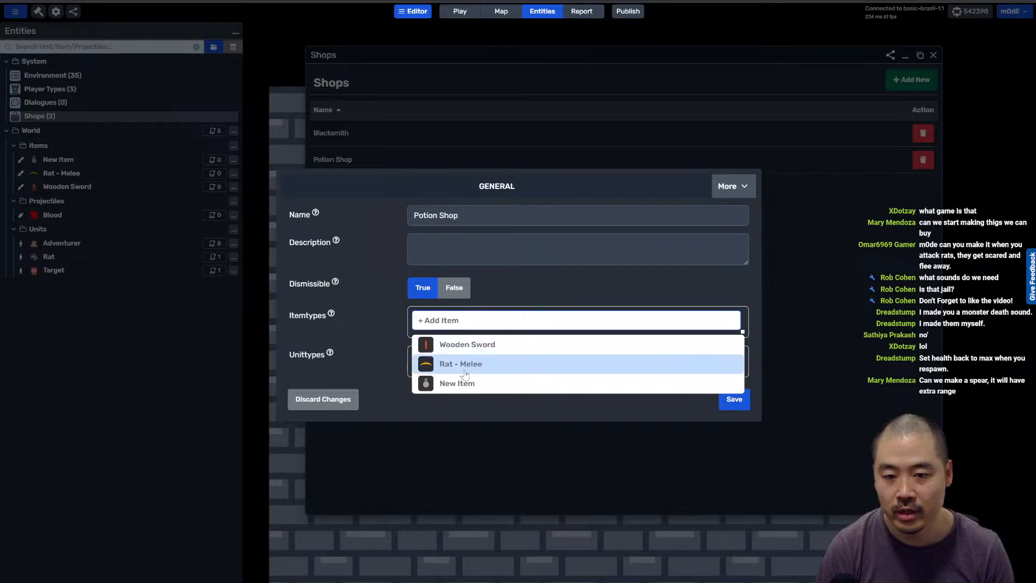
pyautogui.click(459, 342)
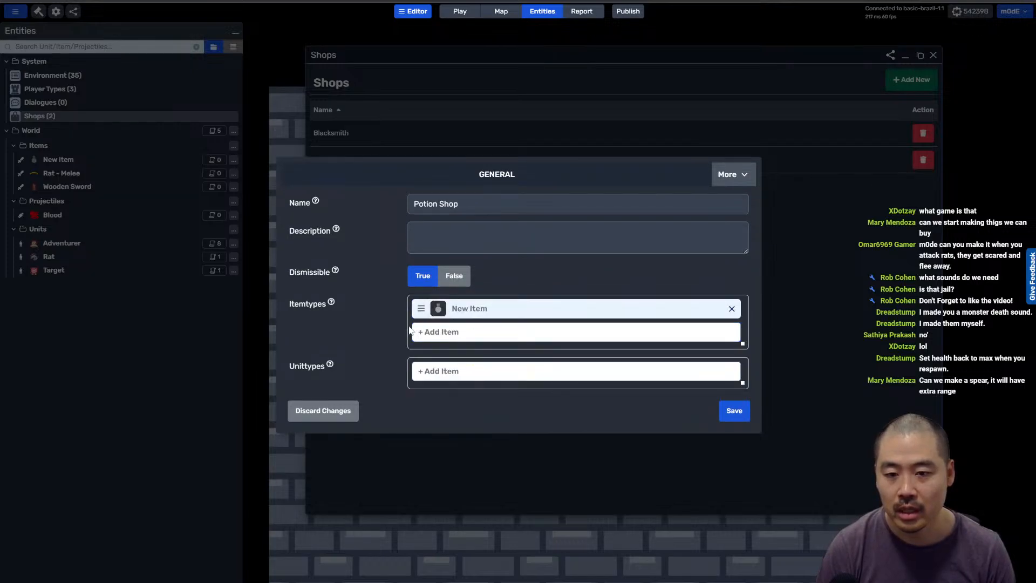
# Step: Price New Item at 25 Gold as a player attribute cost, and save the Potion Shop
pyautogui.click(455, 312)
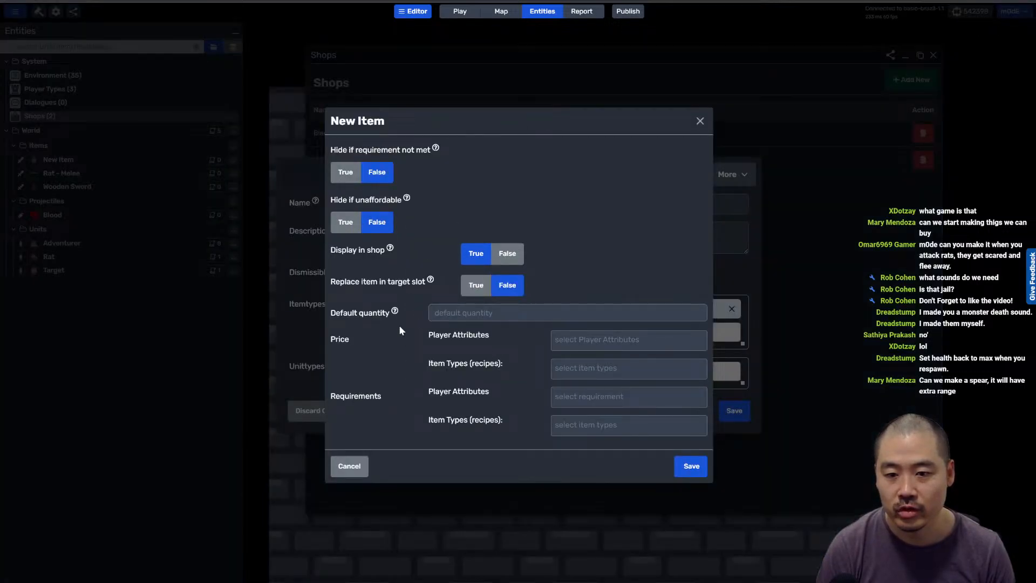
pyautogui.click(641, 339)
pyautogui.click(557, 364)
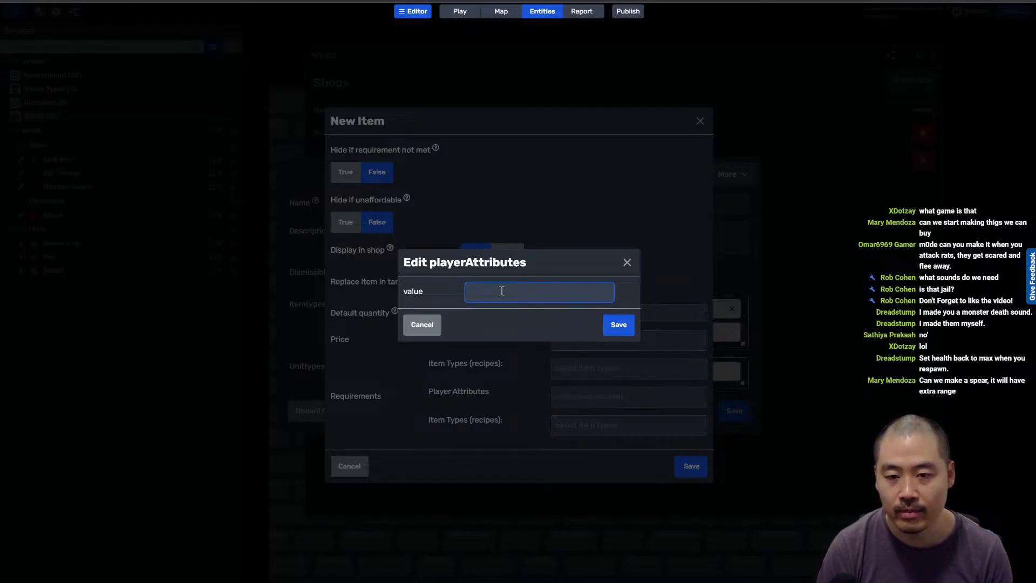
pyautogui.write('25')
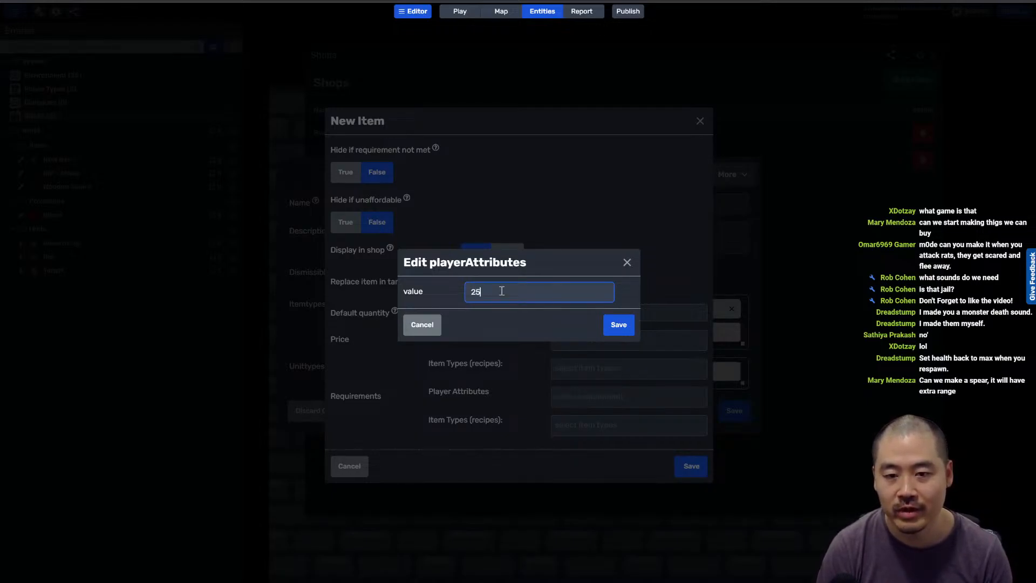
pyautogui.click(618, 326)
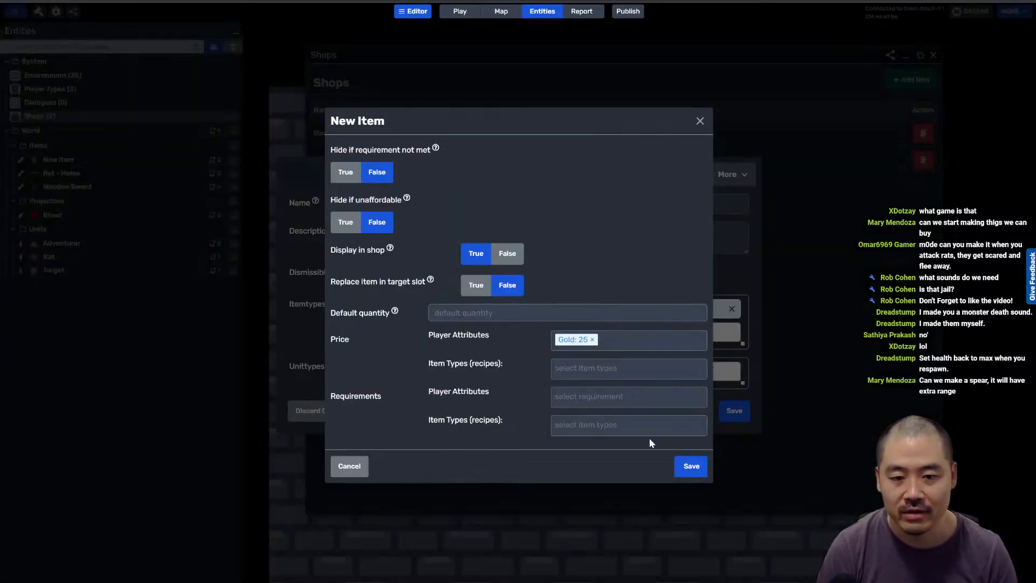
pyautogui.click(691, 468)
pyautogui.click(732, 412)
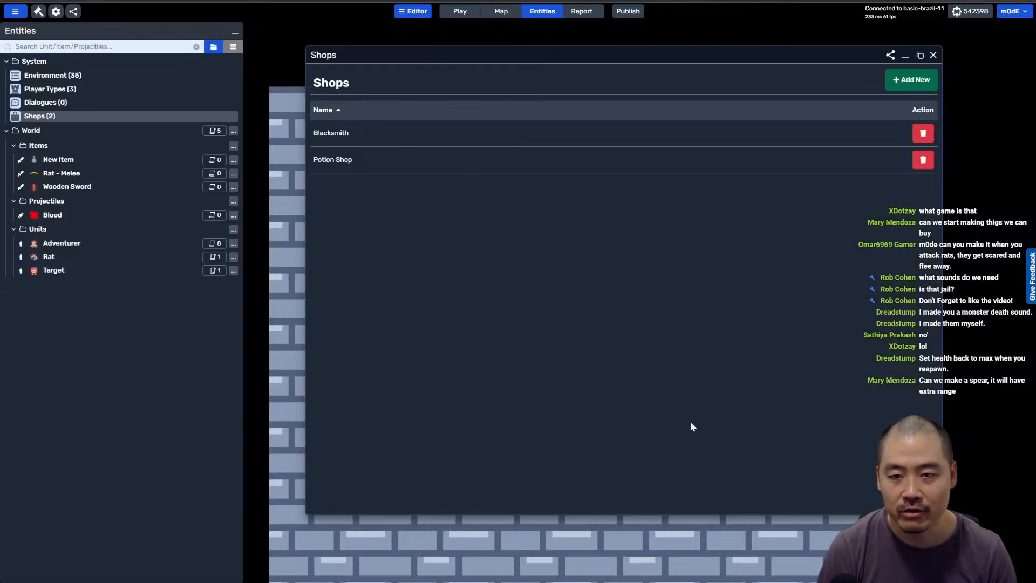
# Step: Recheck the Potion Shop's item list, then open New Item for editing and clear its inventory icon URL
pyautogui.click(397, 160)
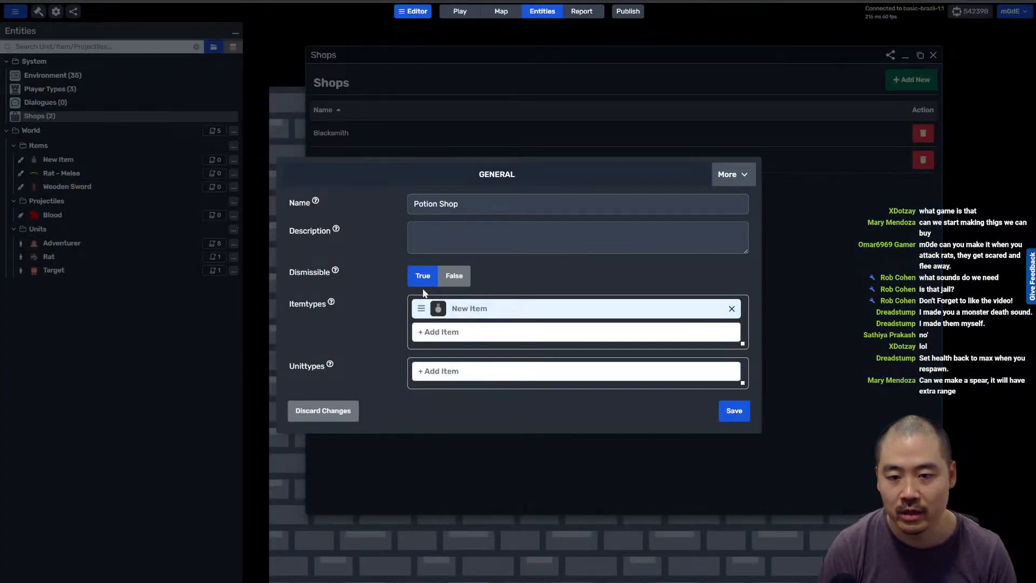
pyautogui.click(160, 245)
pyautogui.click(97, 162)
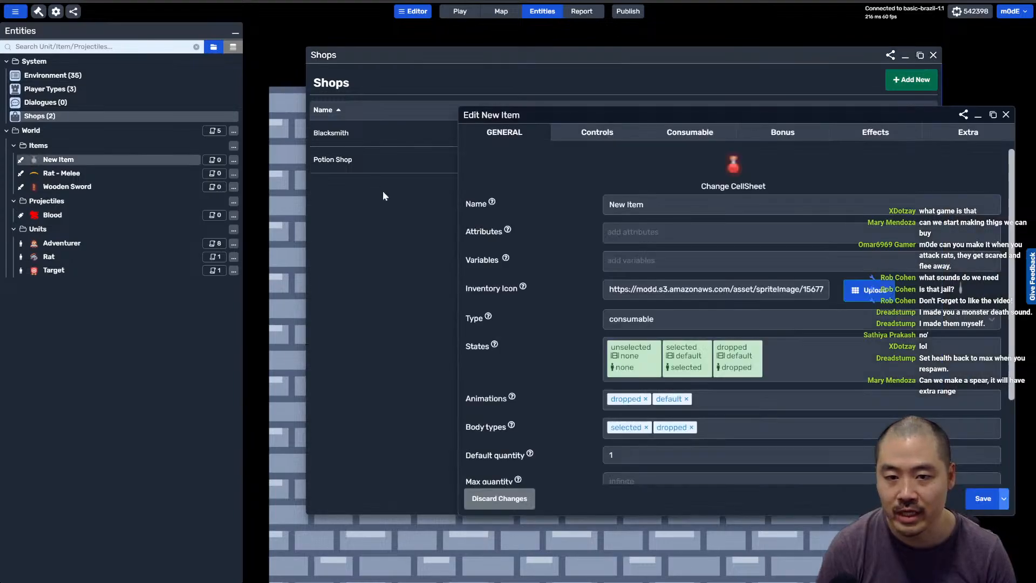
pyautogui.click(658, 292)
pyautogui.hotkey('ctrl', 'a')
pyautogui.press('BackSpace')
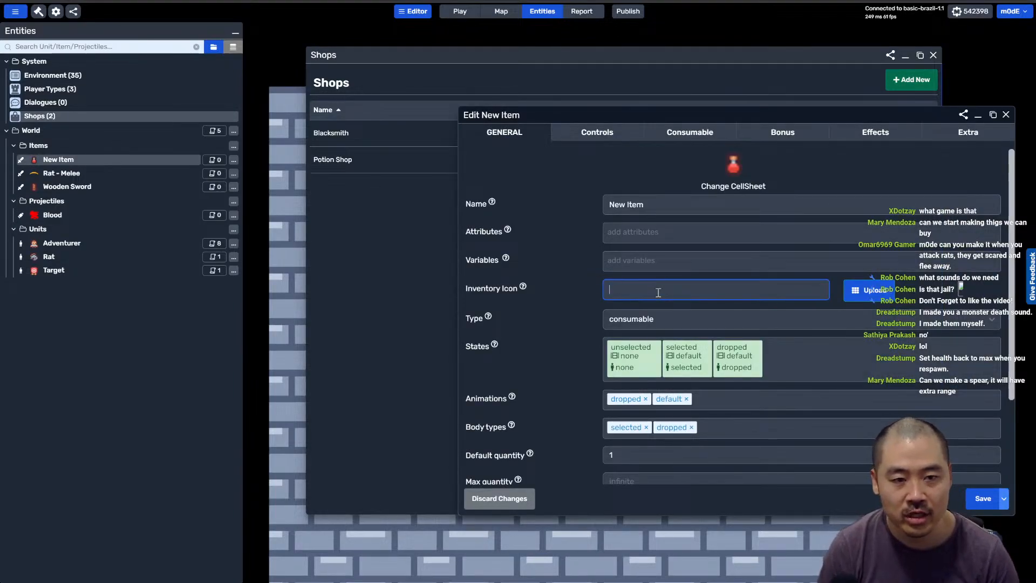
# Step: Save New Item with its inventory icon left empty
pyautogui.click(1001, 503)
pyautogui.click(983, 519)
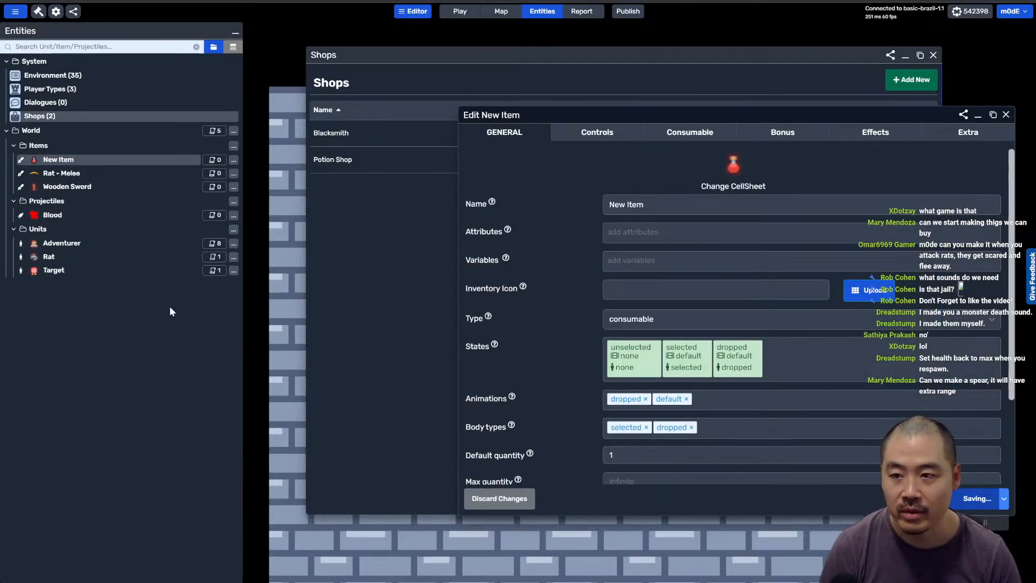
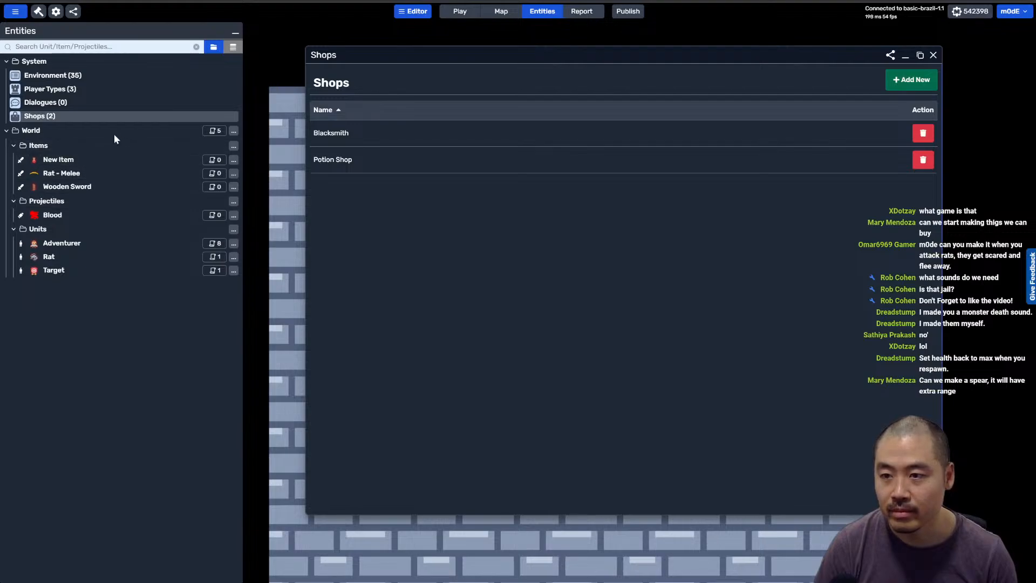
# Step: Create a new consumable item in the Items folder and name it Gold Coin
pyautogui.click(233, 146)
pyautogui.moveTo(212, 161)
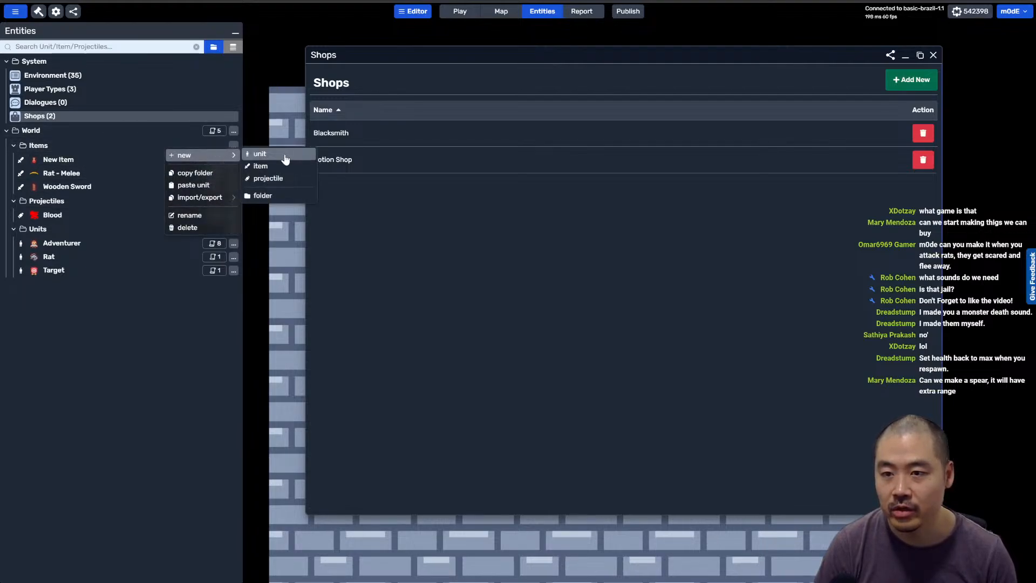
pyautogui.click(260, 166)
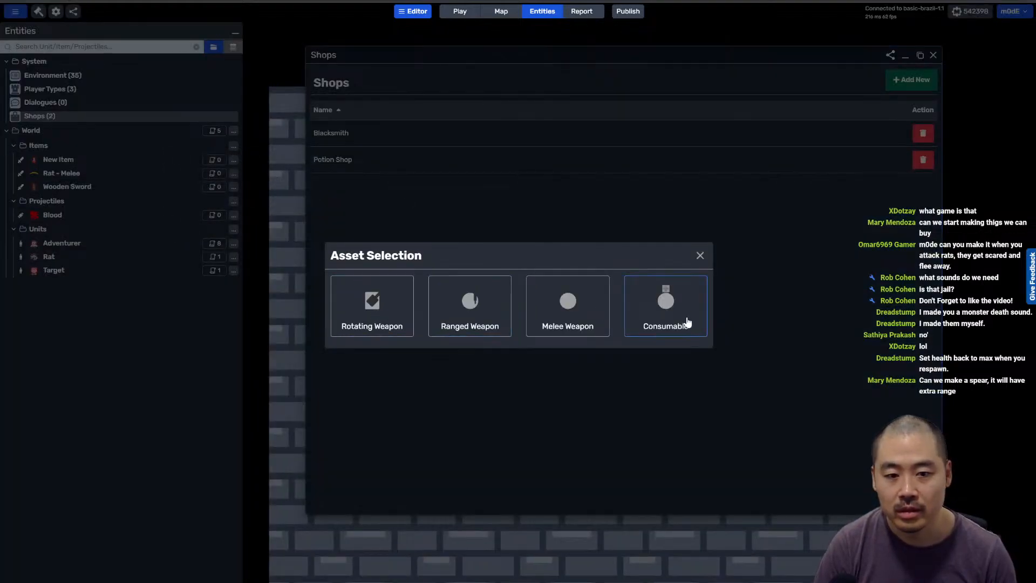
pyautogui.click(657, 308)
pyautogui.click(462, 176)
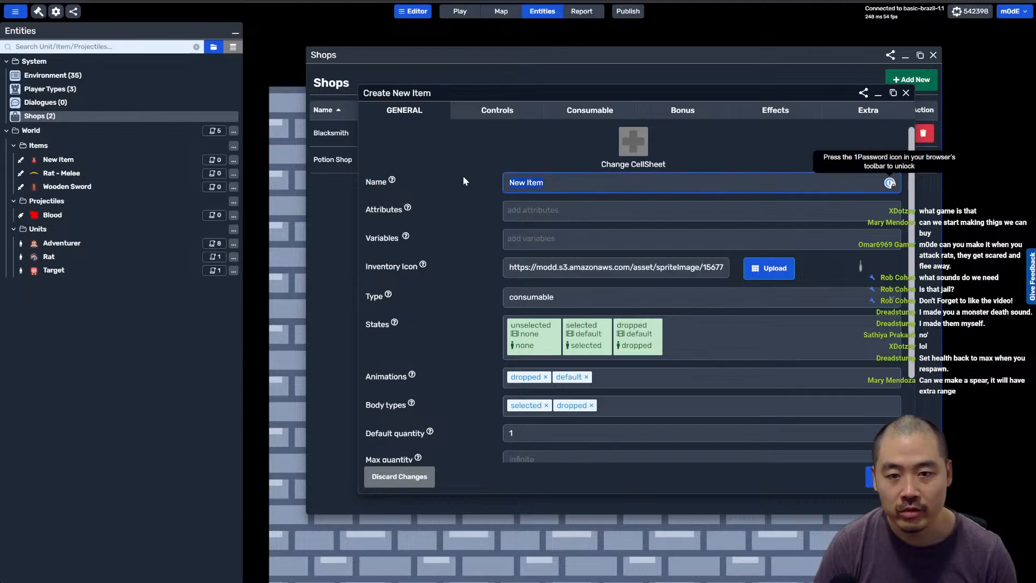
pyautogui.write('Gold C')
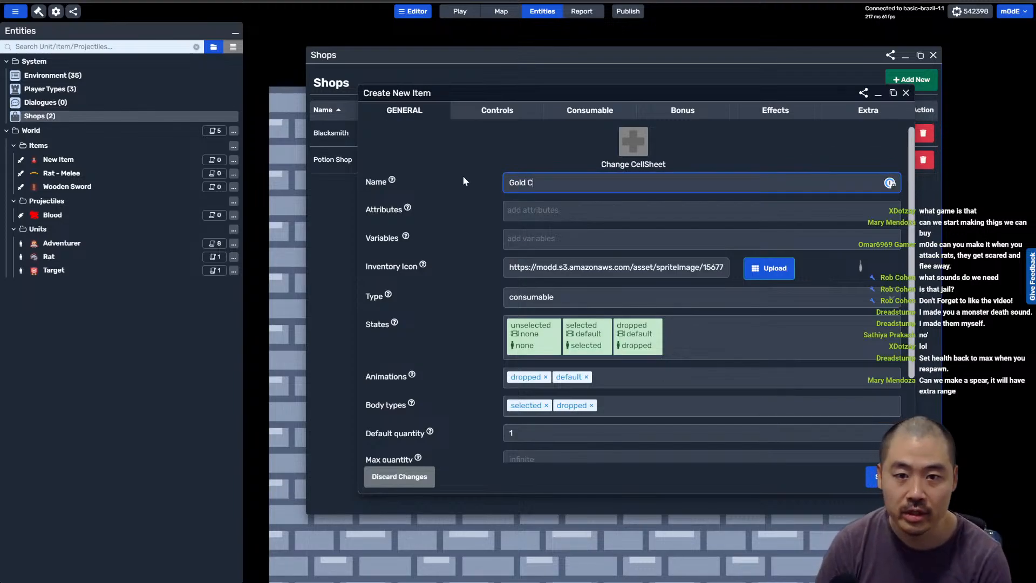
pyautogui.write('oin')
pyautogui.press('Tab')
# Step: Upload the gold coin image from the computer as Gold Coin's cell sheet, with one column and one row
pyautogui.click(624, 172)
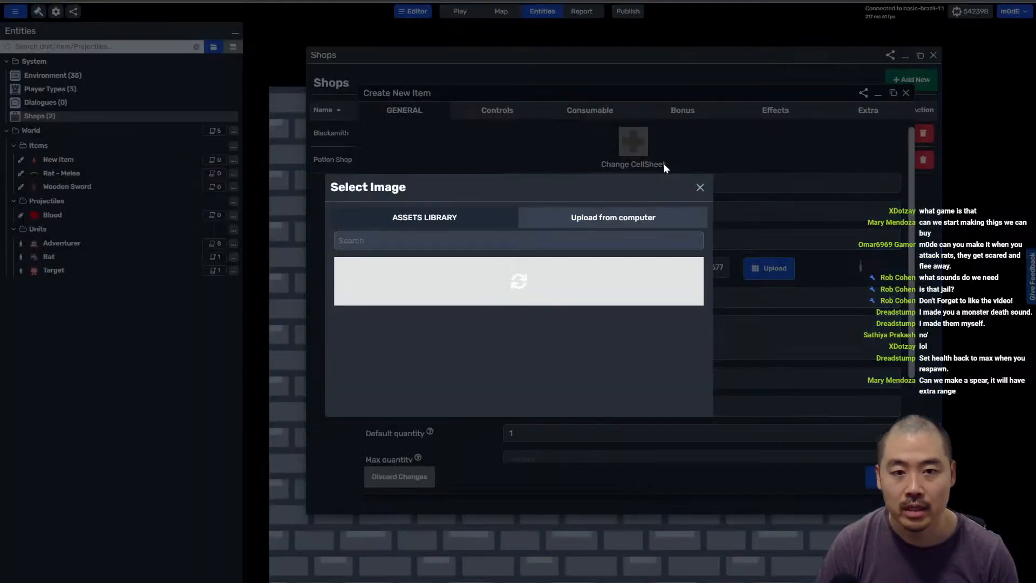
pyautogui.click(593, 147)
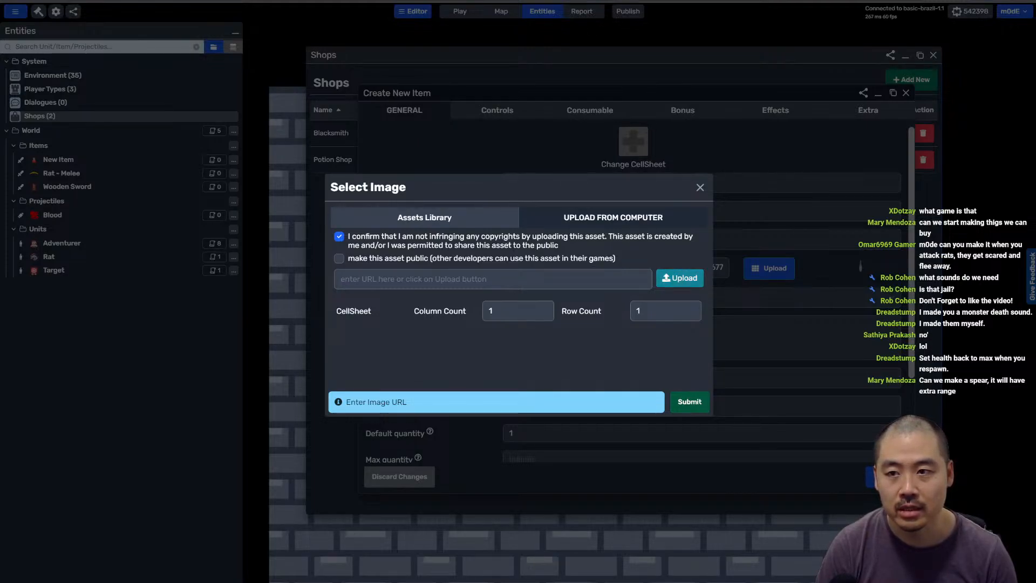
pyautogui.click(690, 402)
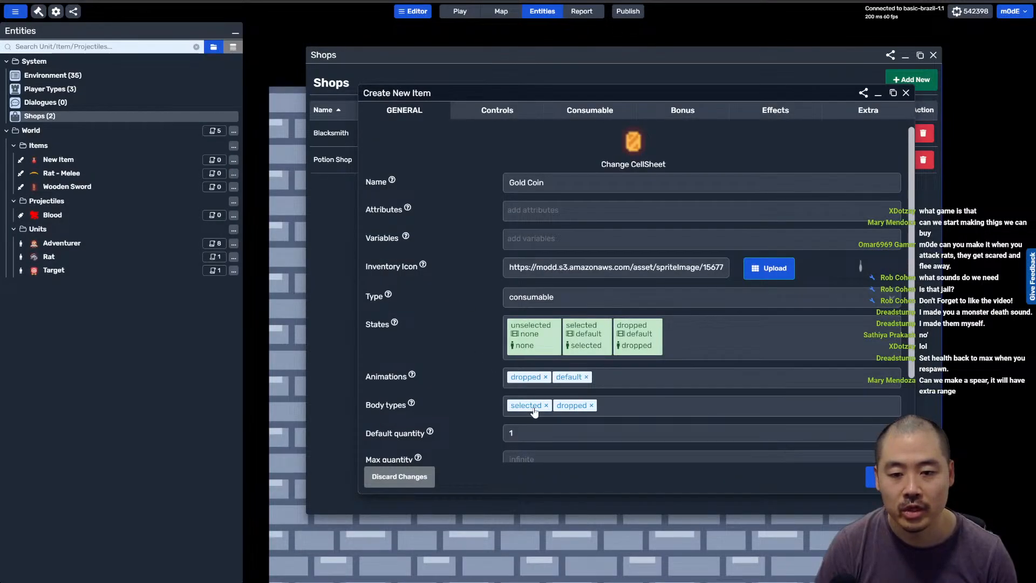
# Step: Set Gold Coin's dropped body to width 20 and height 24, turn on Fixed rotation, and save the body
pyautogui.click(572, 405)
pyautogui.moveTo(466, 119); pyautogui.dragTo(382, 124)
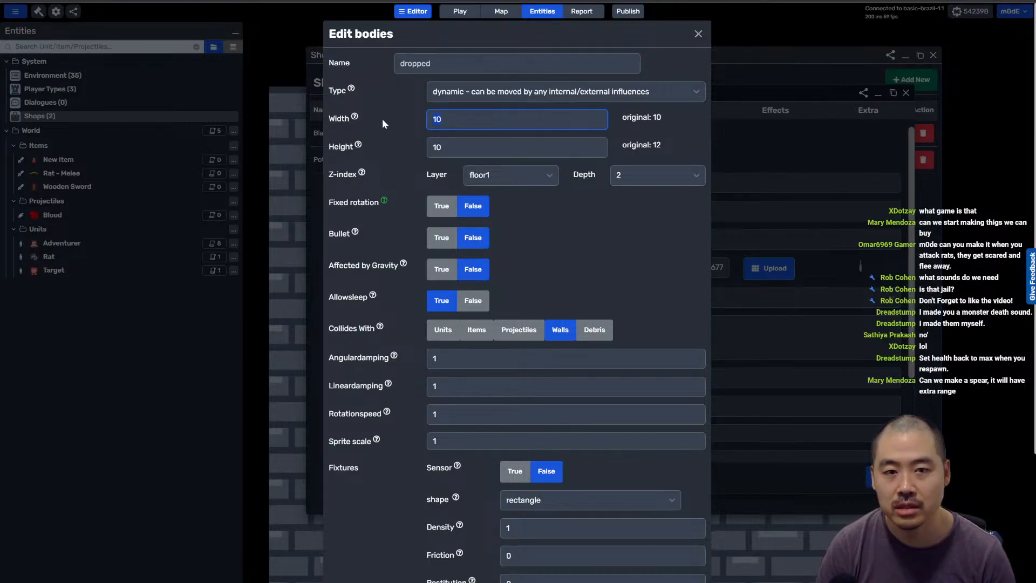
pyautogui.write('20')
pyautogui.press('Tab')
pyautogui.write('24')
pyautogui.scroll(-3, 486, 291)
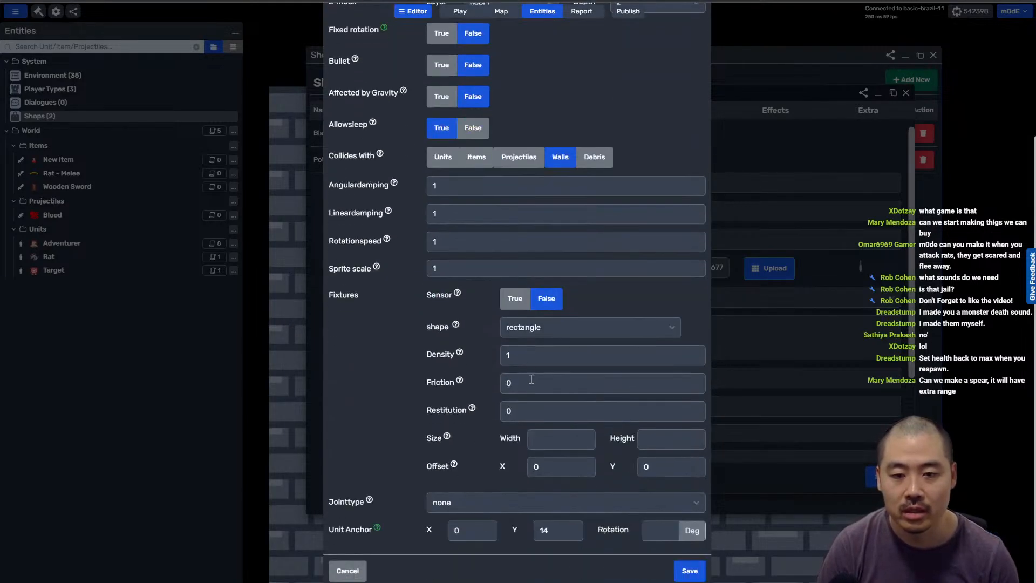
pyautogui.scroll(3, 466, 184)
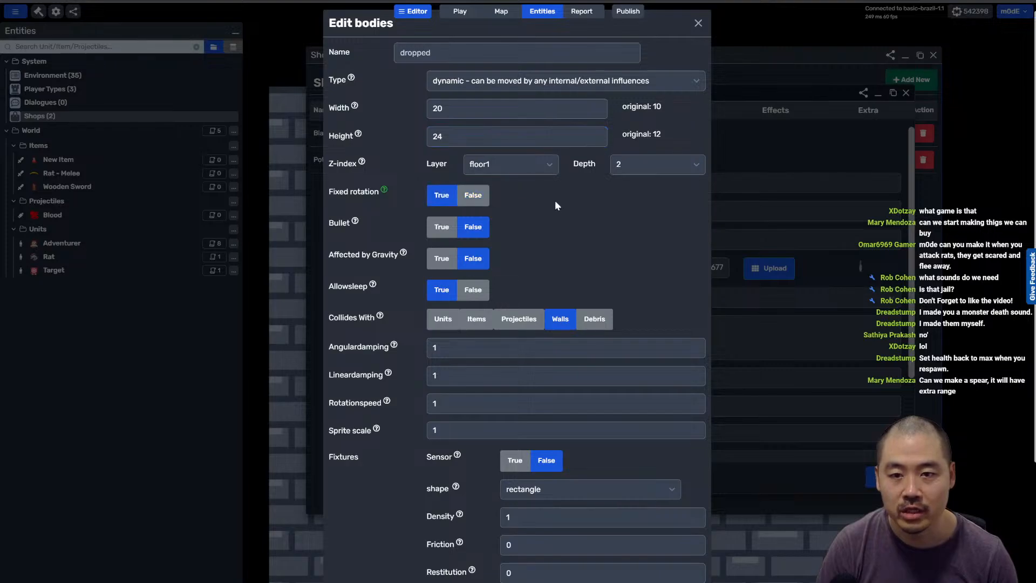
pyautogui.scroll(-3, 625, 280)
pyautogui.click(700, 570)
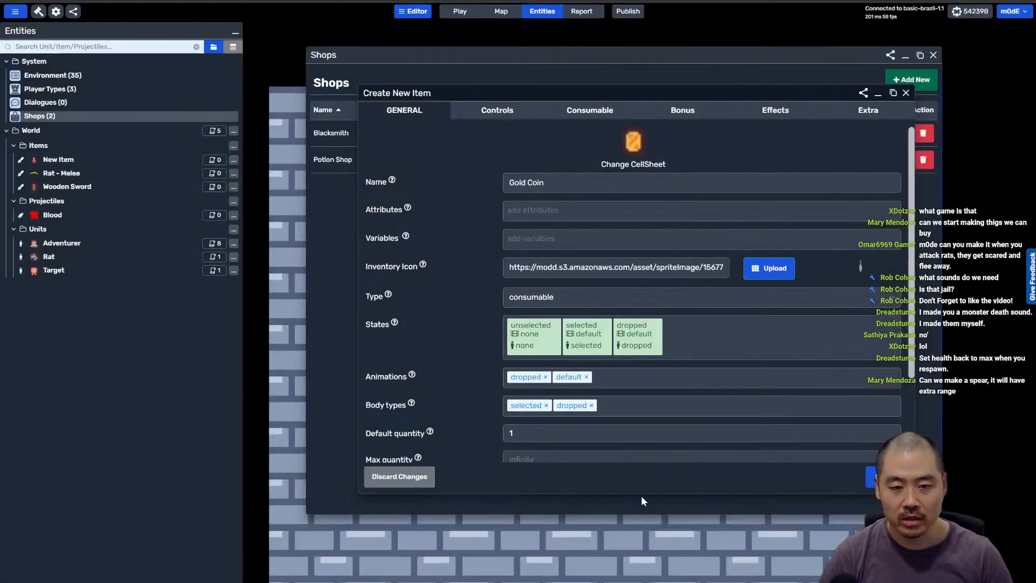
# Step: Change the type of Gold Coin's selected body to none and save the body
pyautogui.click(526, 405)
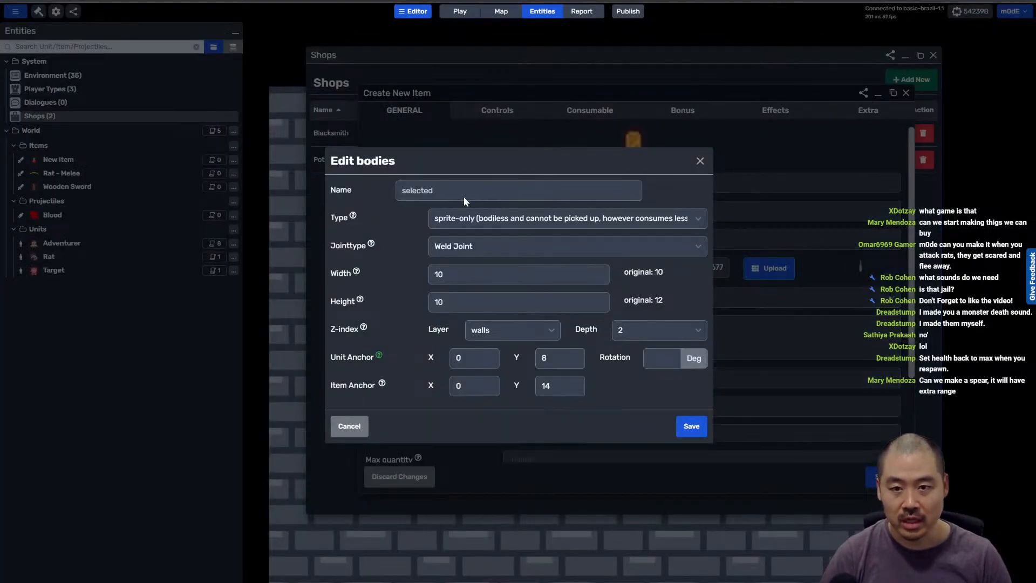
pyautogui.click(465, 276)
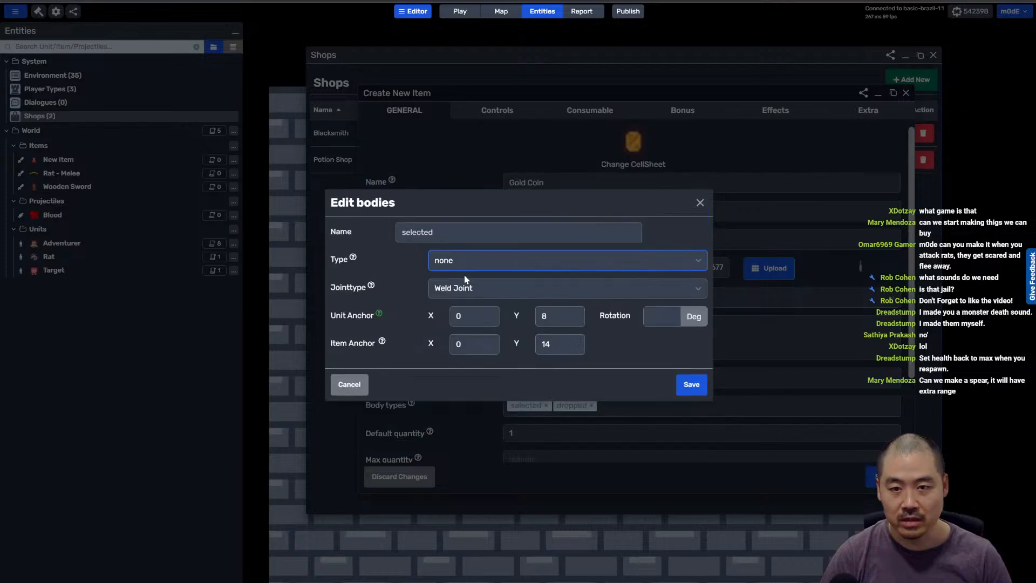
pyautogui.click(691, 384)
# Step: Replace Gold Coin's health consume bonus with a player attribute bonus of 1 Gold, and save the item
pyautogui.click(589, 111)
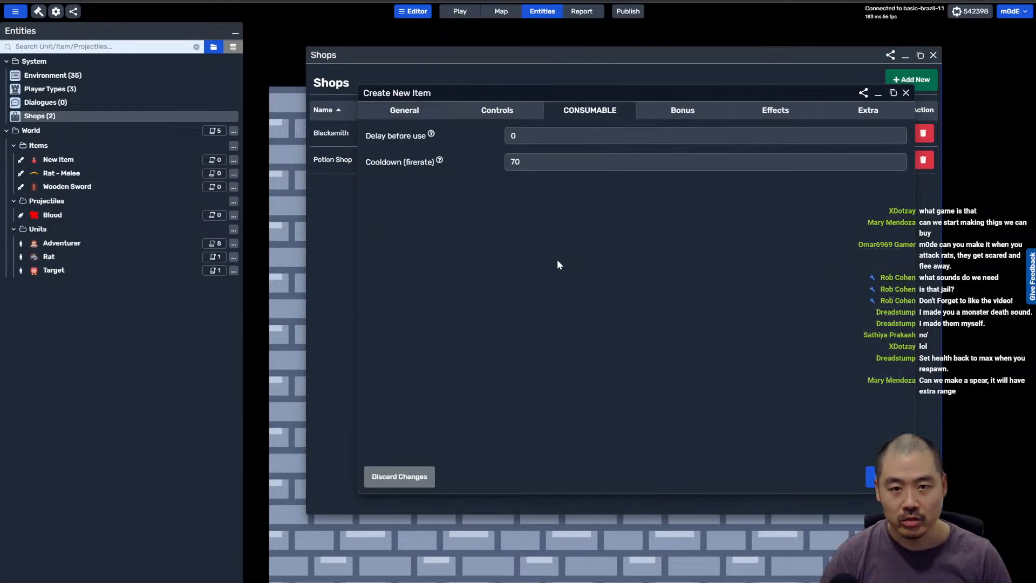
pyautogui.click(642, 116)
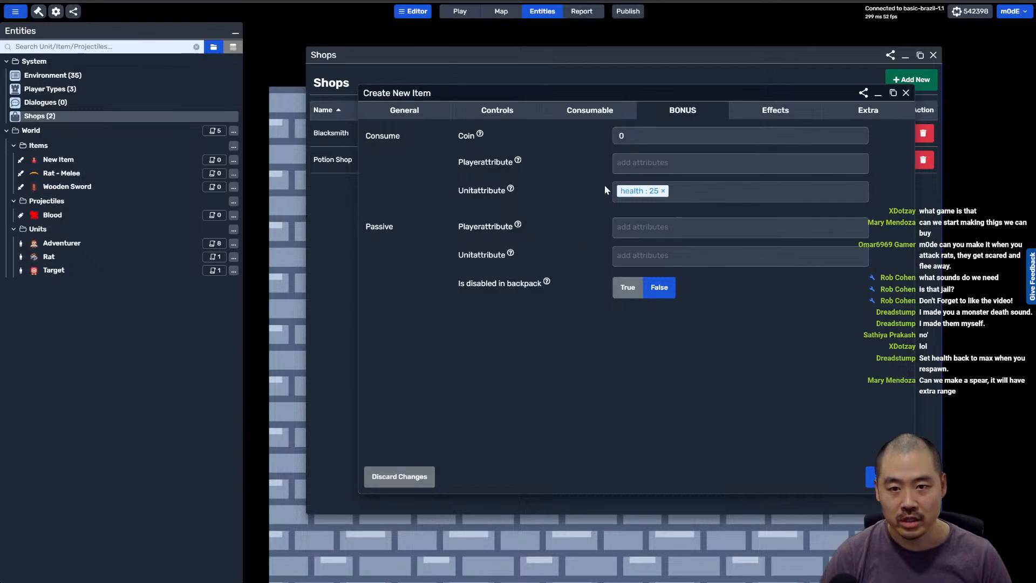
pyautogui.click(664, 192)
pyautogui.click(649, 159)
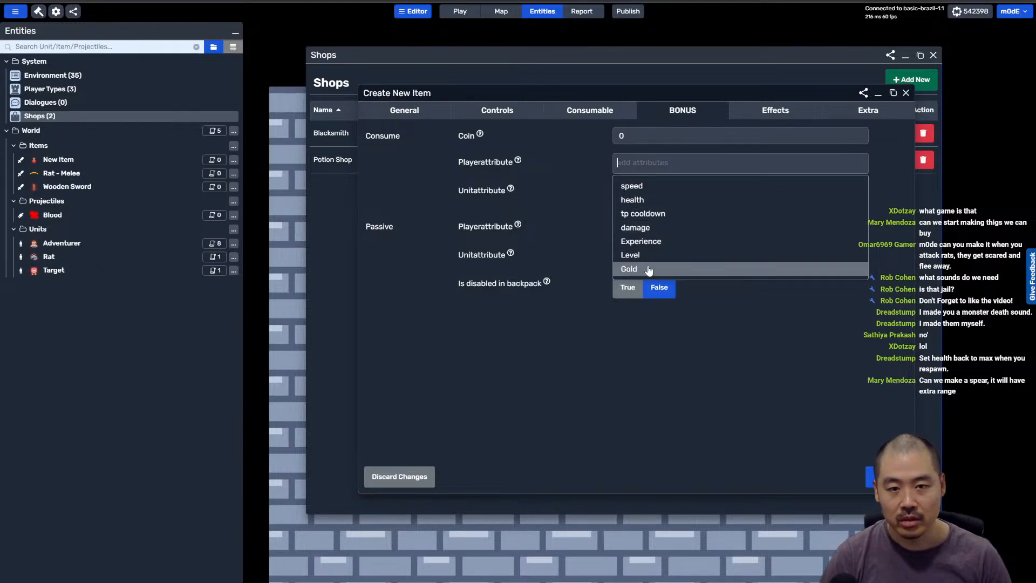
pyautogui.click(628, 269)
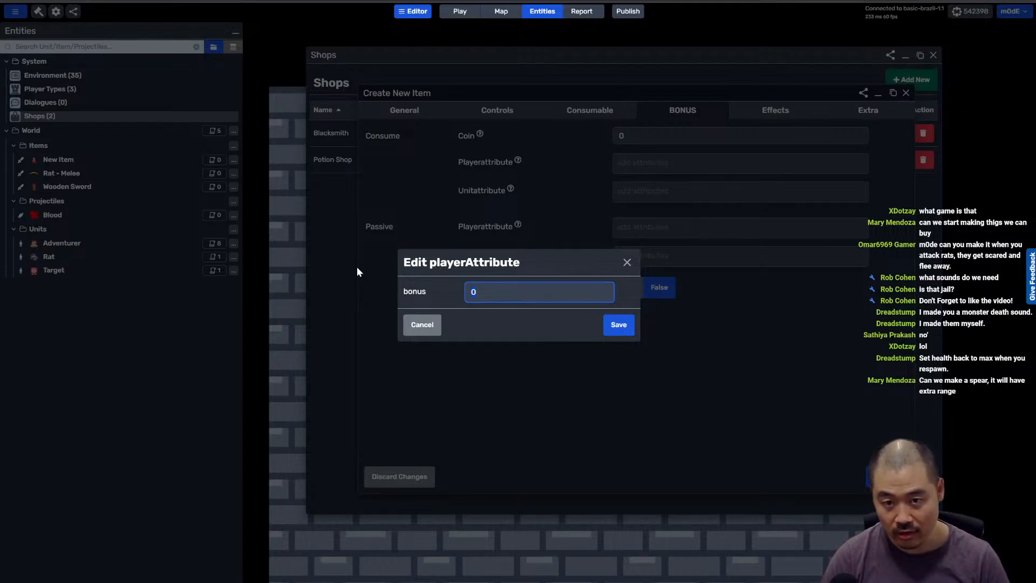
pyautogui.write('1')
pyautogui.click(618, 324)
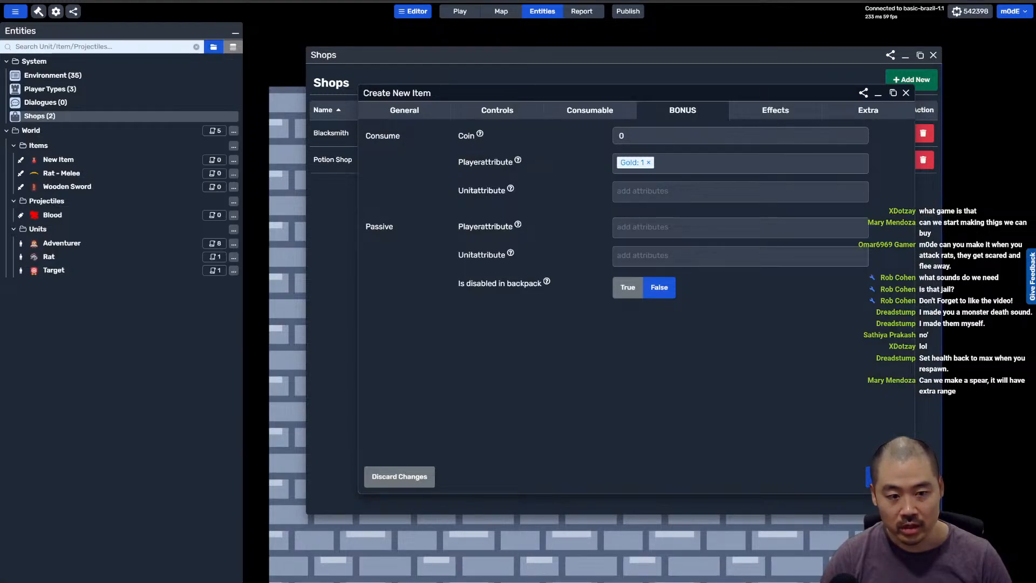
pyautogui.click(862, 485)
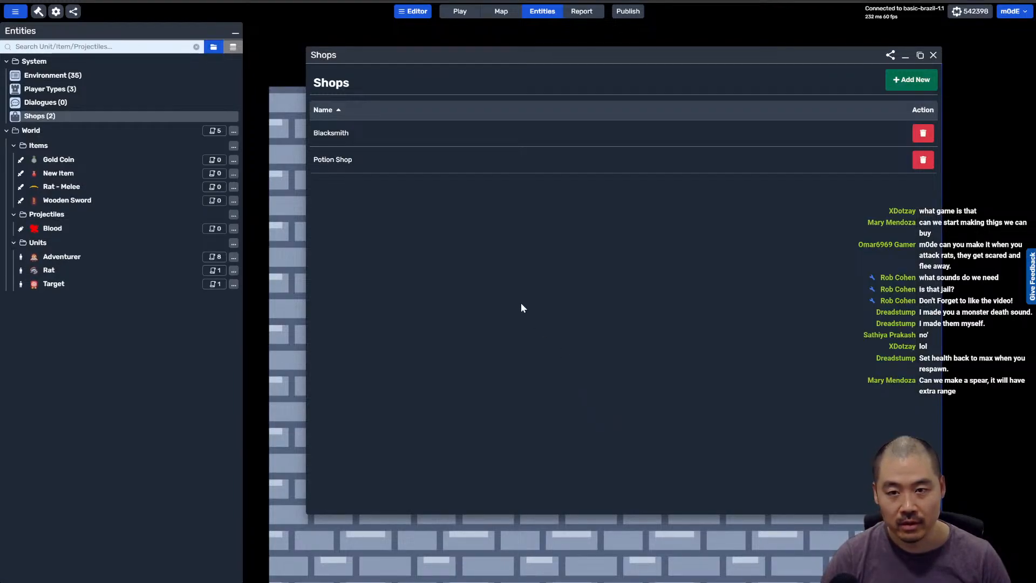
# Step: Close the Shops window, then save and republish the game
pyautogui.click(933, 56)
pyautogui.click(627, 11)
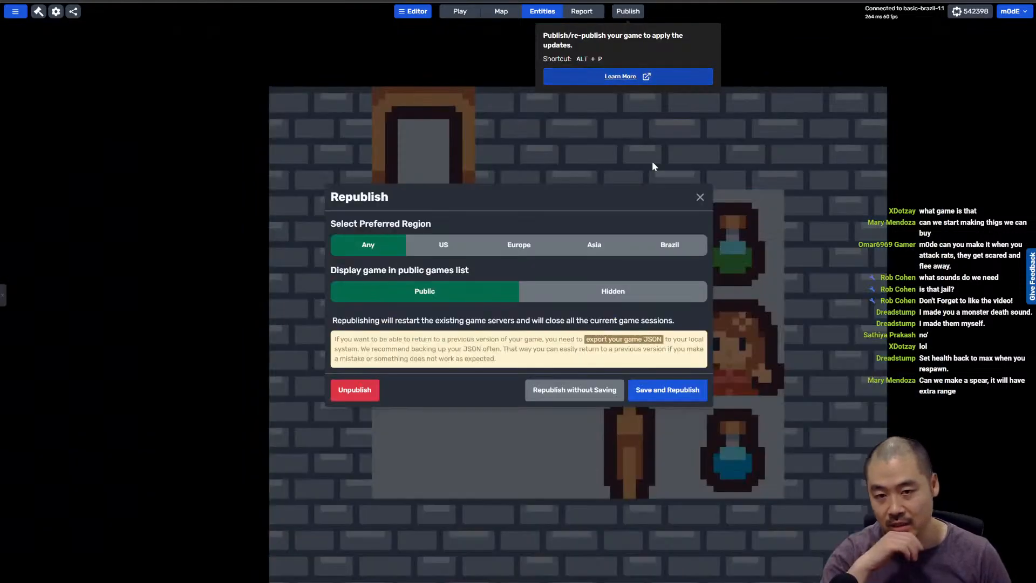
pyautogui.click(668, 389)
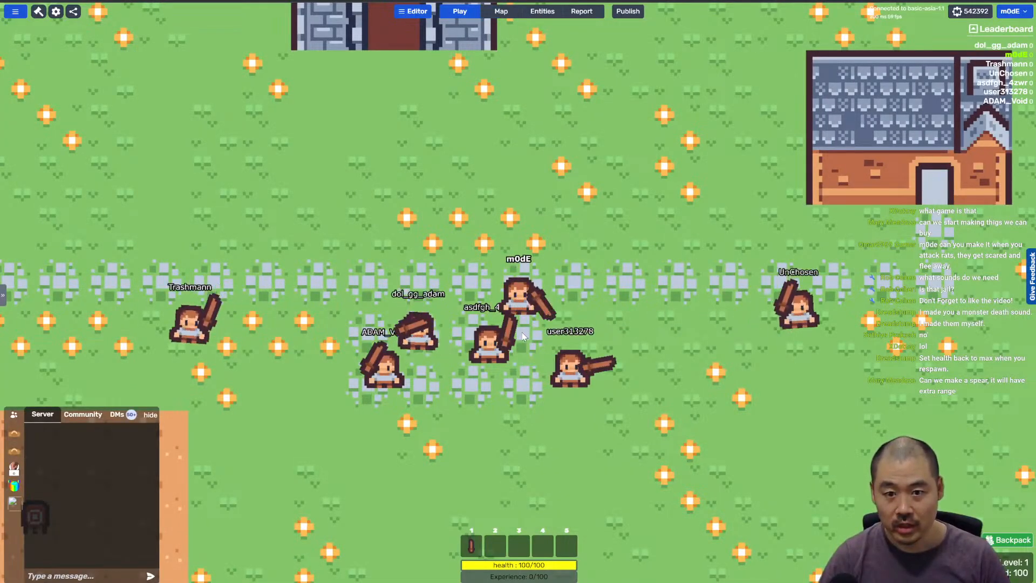
# Step: Walk the character into the potion shop house and buy New Item for 25 Gold from the shopkeeper
pyautogui.press('w')
pyautogui.press('d')
pyautogui.press('s')
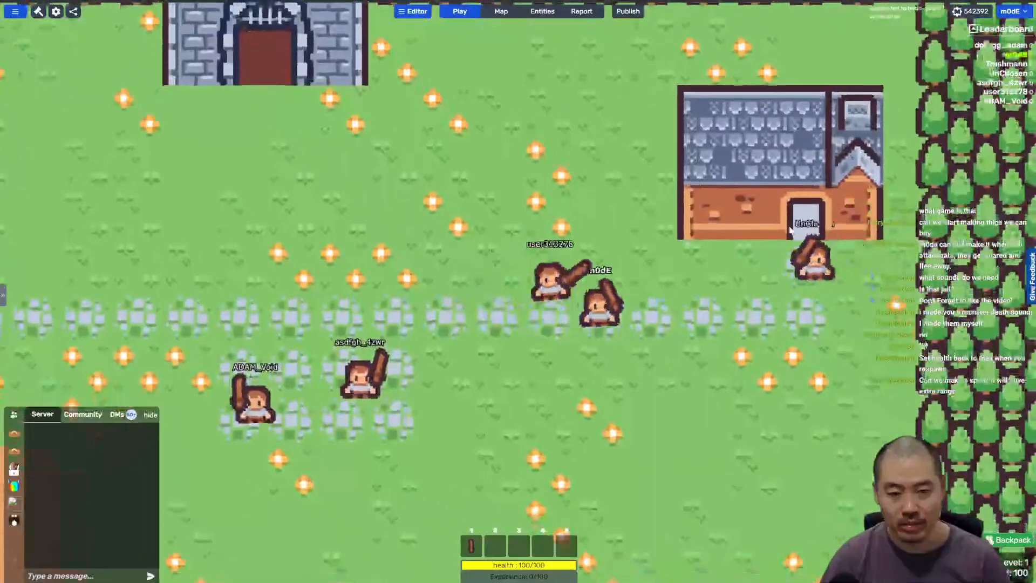
pyautogui.press('d')
pyautogui.press('w')
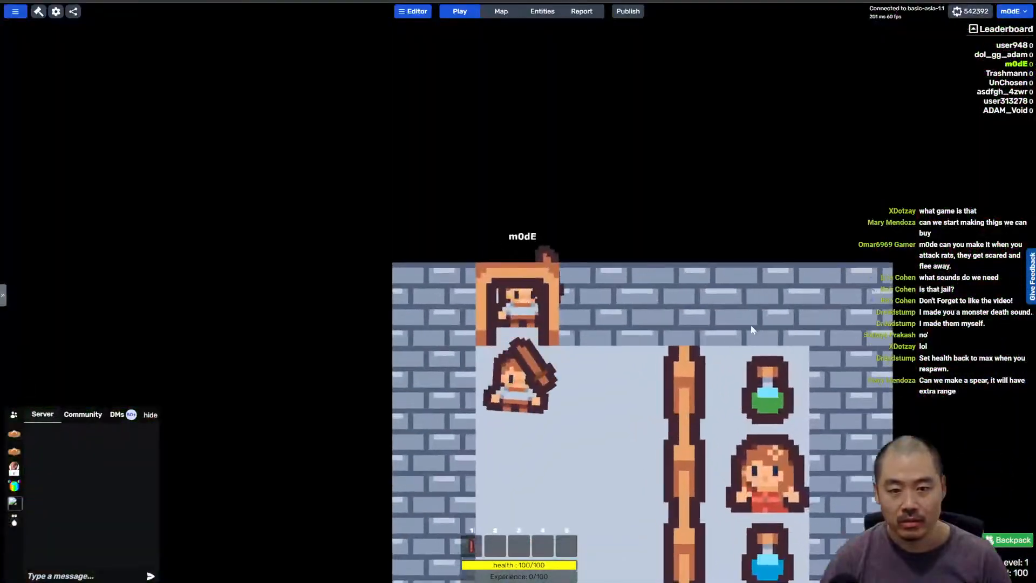
pyautogui.press('s')
pyautogui.press('s')
pyautogui.press('d')
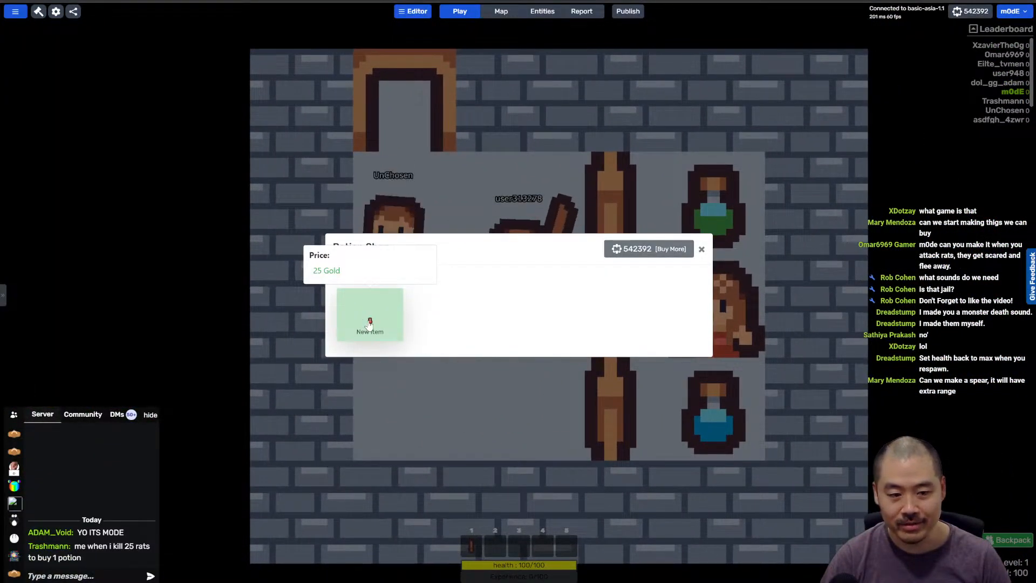
pyautogui.click(370, 323)
pyautogui.moveTo(496, 549)
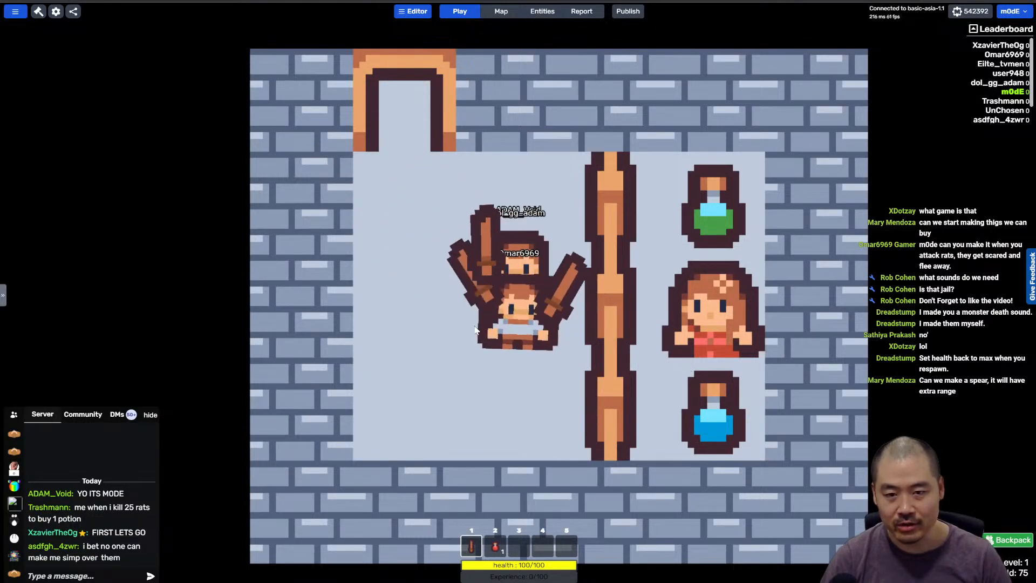
# Step: Leave the potion shop, equip the potion from slot 2, and switch back to the sword in slot 1
pyautogui.press('a')
pyautogui.press('w')
pyautogui.press('d')
pyautogui.press('w')
pyautogui.press('a')
pyautogui.press('s')
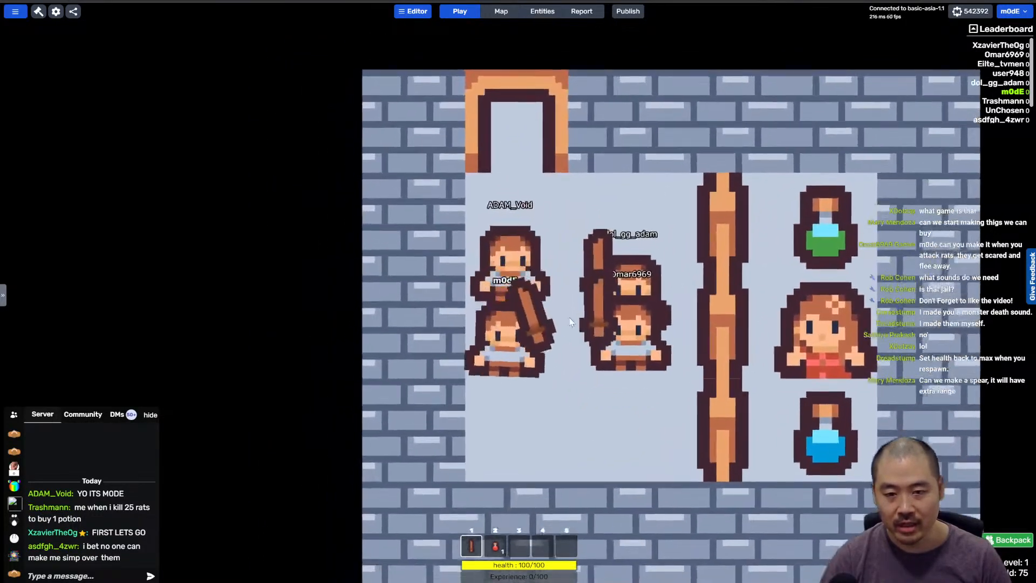
pyautogui.press('w')
pyautogui.press('s')
pyautogui.press('a')
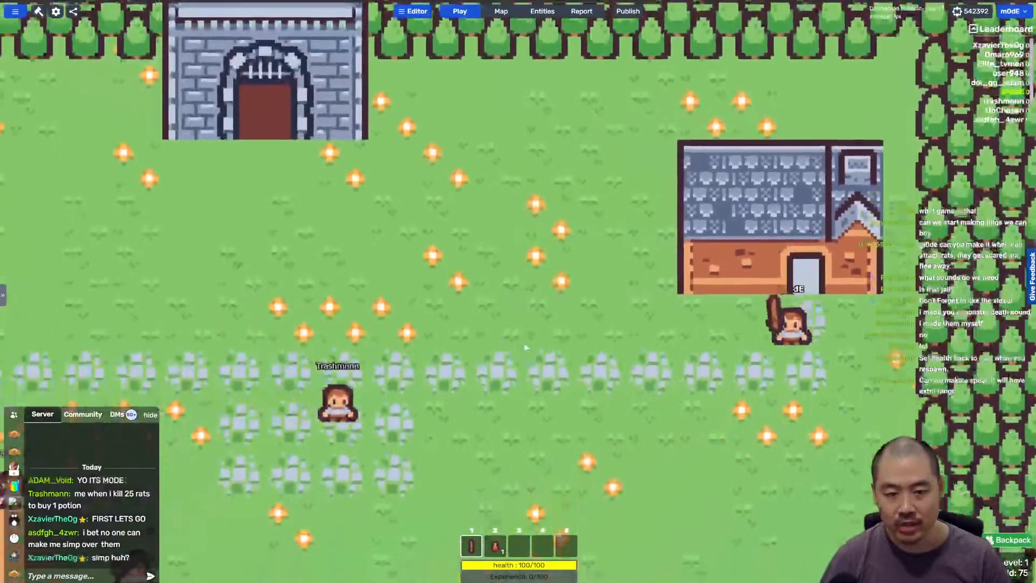
pyautogui.press('2')
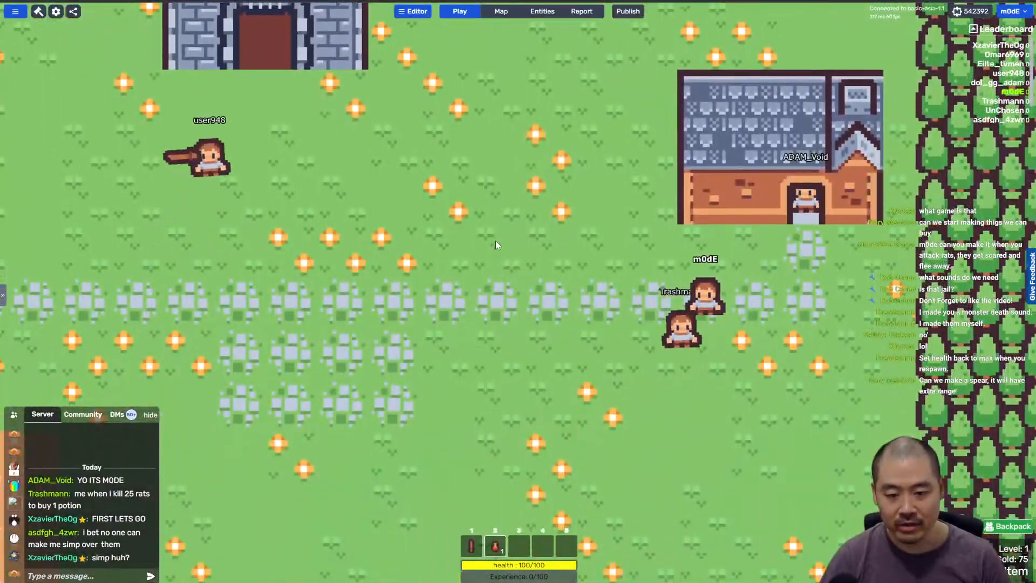
pyautogui.press('1')
# Step: Walk across the village to the castle gate and enter the dungeon
pyautogui.press('a')
pyautogui.press('w')
pyautogui.press('a')
pyautogui.press('w')
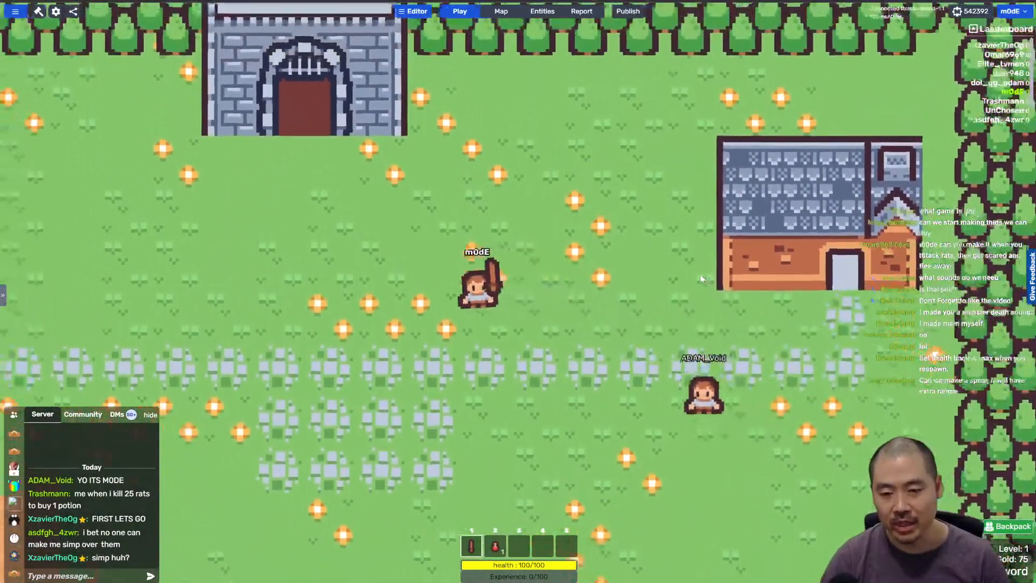
pyautogui.press('w')
pyautogui.press('a')
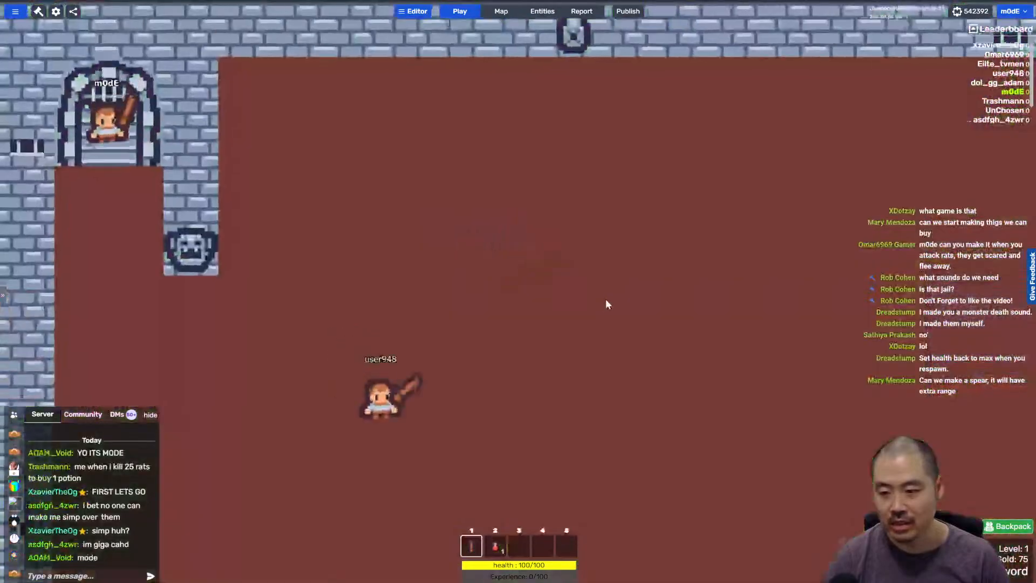
# Step: Walk the character from the dungeon entrance across the red floor to the rats
pyautogui.press('s')
pyautogui.press('d')
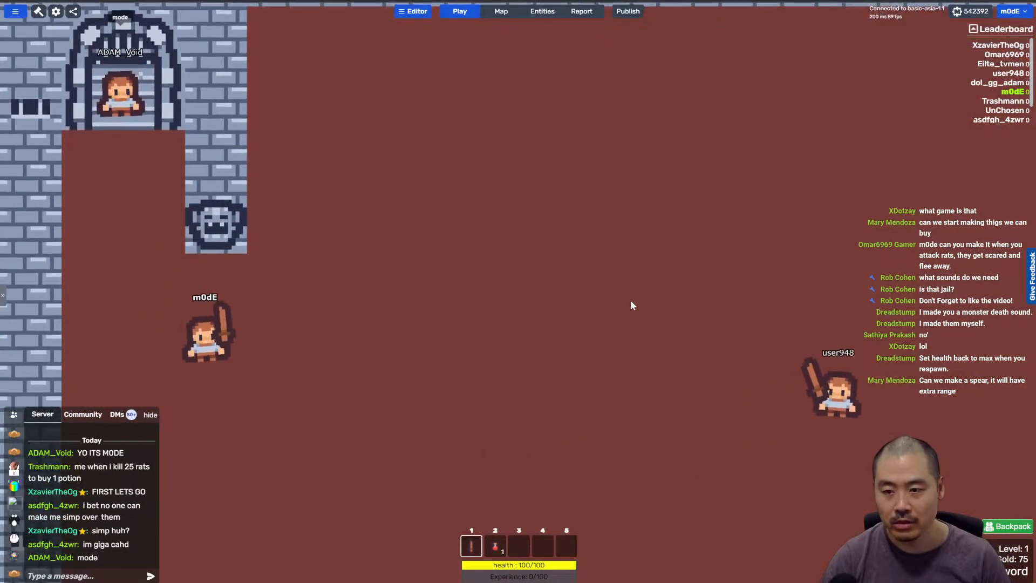
pyautogui.press('d')
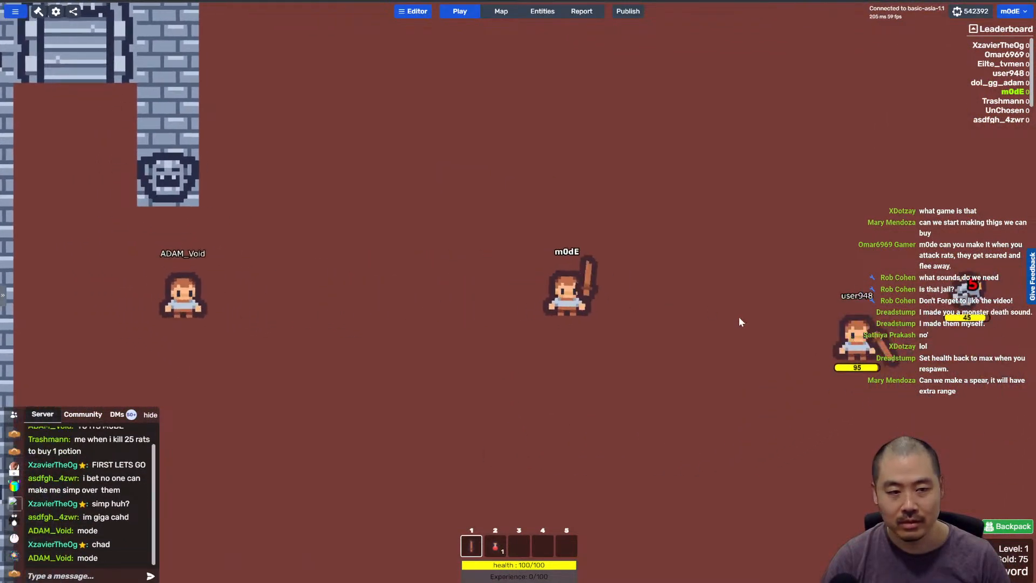
pyautogui.press('w')
pyautogui.press('d')
pyautogui.press('s')
pyautogui.press('w')
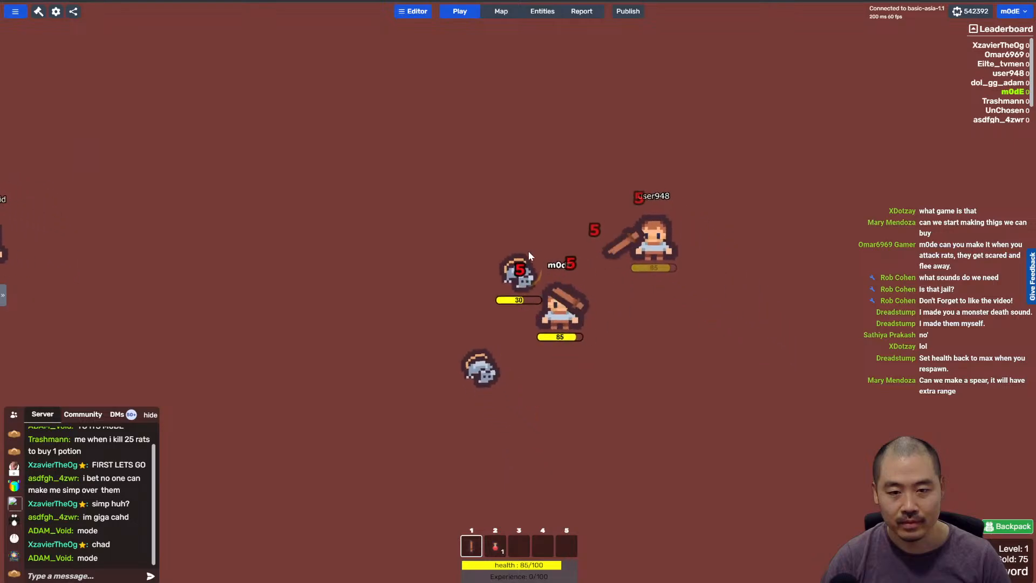
# Step: Fight the dungeon rats with the wooden sword while moving around them
pyautogui.press('a')
pyautogui.click(471, 266)
pyautogui.press('a')
pyautogui.click(684, 293)
pyautogui.press('w')
pyautogui.click(686, 293)
pyautogui.press('d')
pyautogui.click(679, 298)
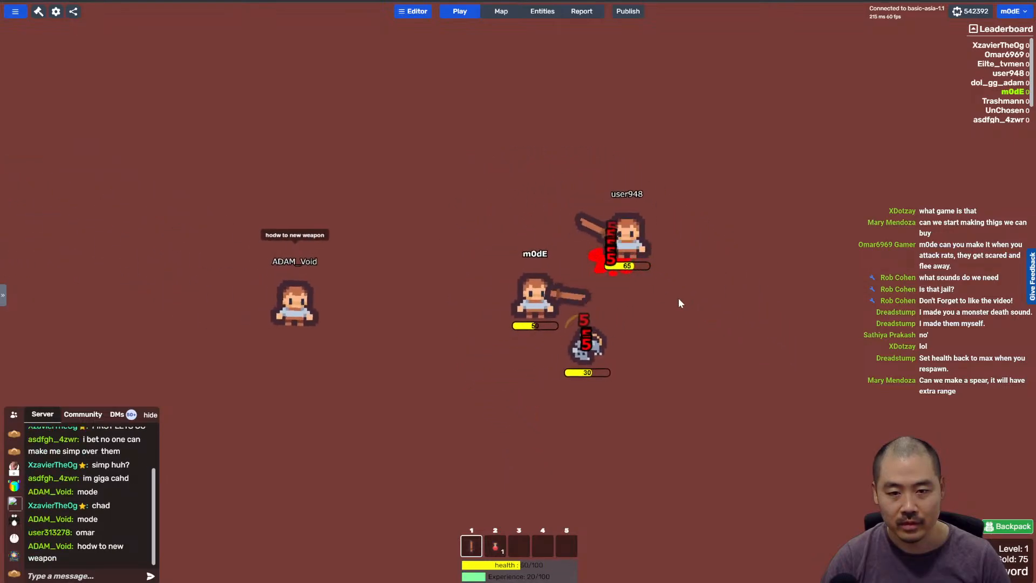
pyautogui.click(681, 324)
pyautogui.press('s')
pyautogui.press('a')
pyautogui.press('d')
pyautogui.click(662, 298)
pyautogui.click(660, 297)
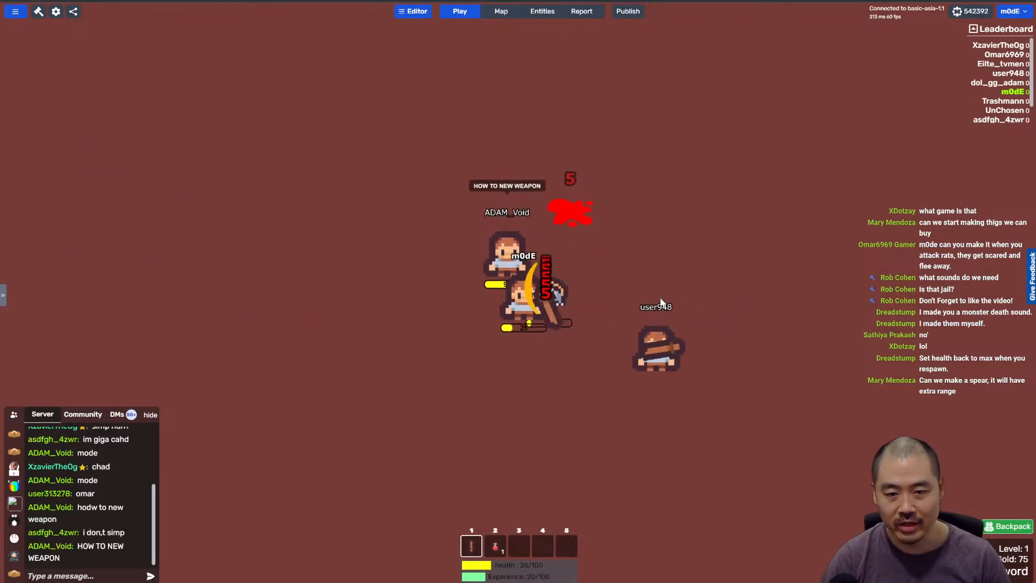
# Step: Retreat from the rats towards the dungeon entrance and drink the health potion from slot 2
pyautogui.press('a')
pyautogui.press('w')
pyautogui.press('2')
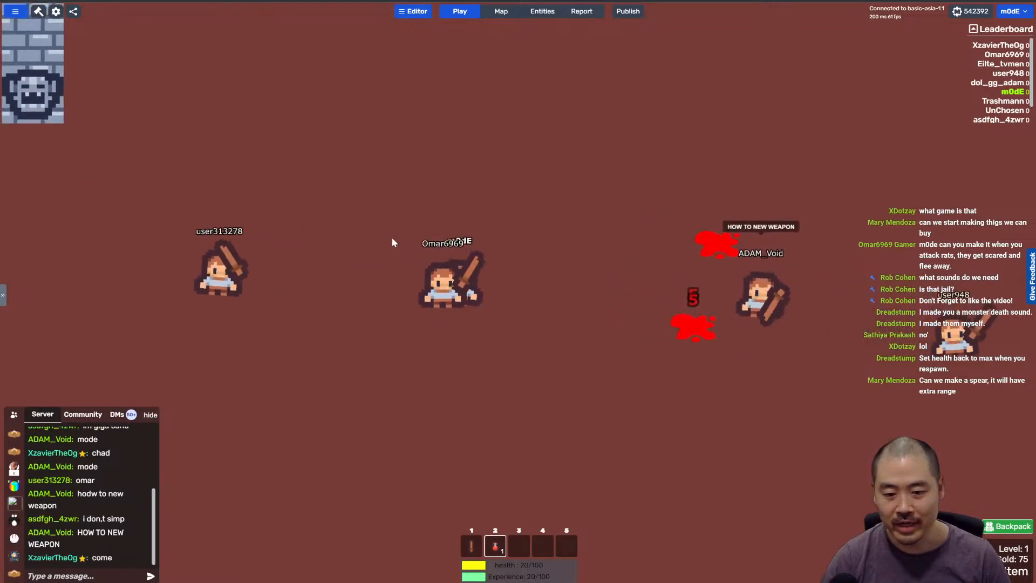
pyautogui.press('w')
pyautogui.press('a')
pyautogui.click(409, 346)
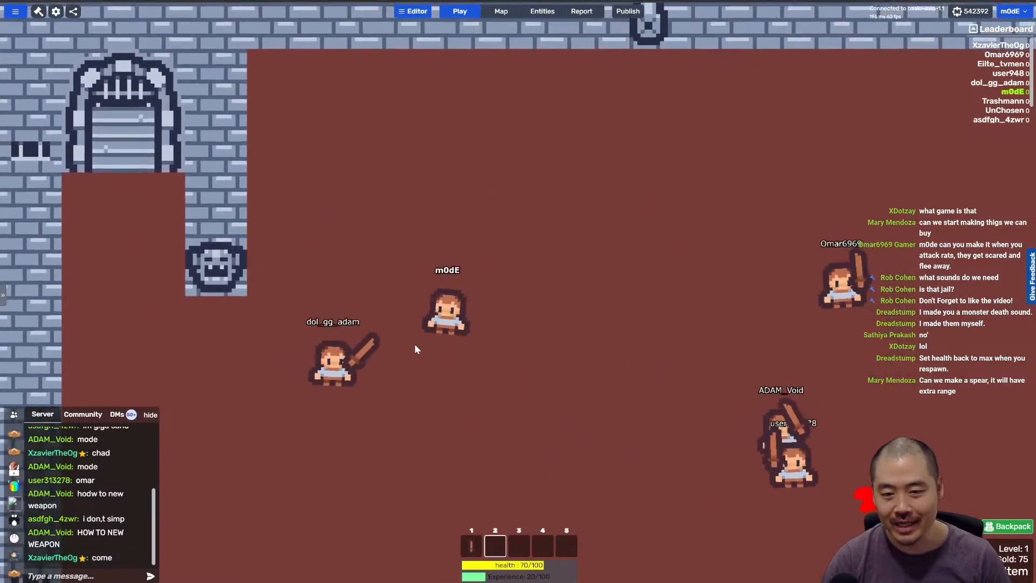
# Step: Re-equip the sword from slot 1 and leave the dungeon through the gate
pyautogui.press('1')
pyautogui.press('d')
pyautogui.press('s')
pyautogui.press('a')
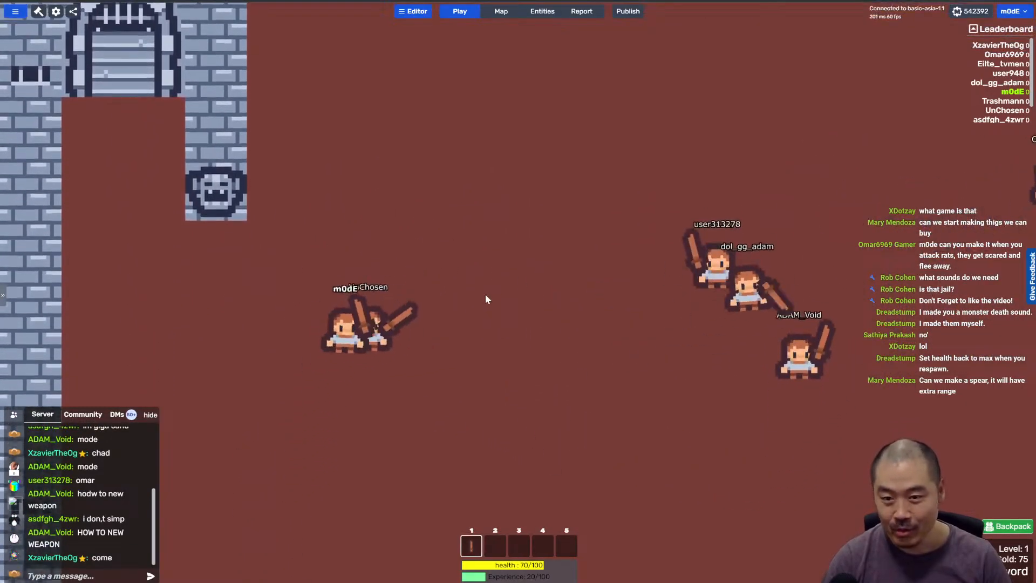
pyautogui.press('a')
pyautogui.press('w')
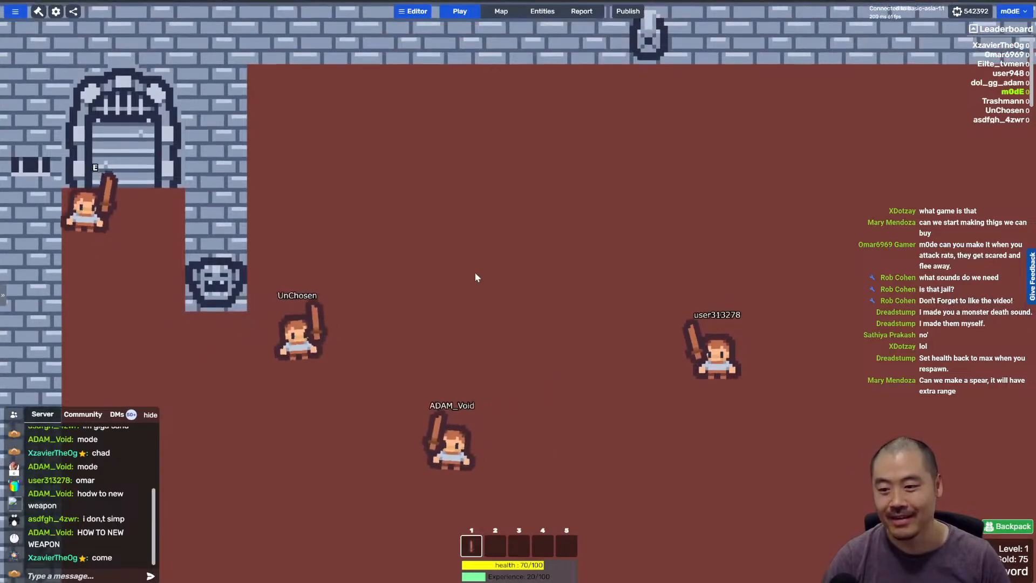
# Step: Walk from the castle gate to the village training ground, hit the target with the sword and step away
pyautogui.press('s')
pyautogui.press('d')
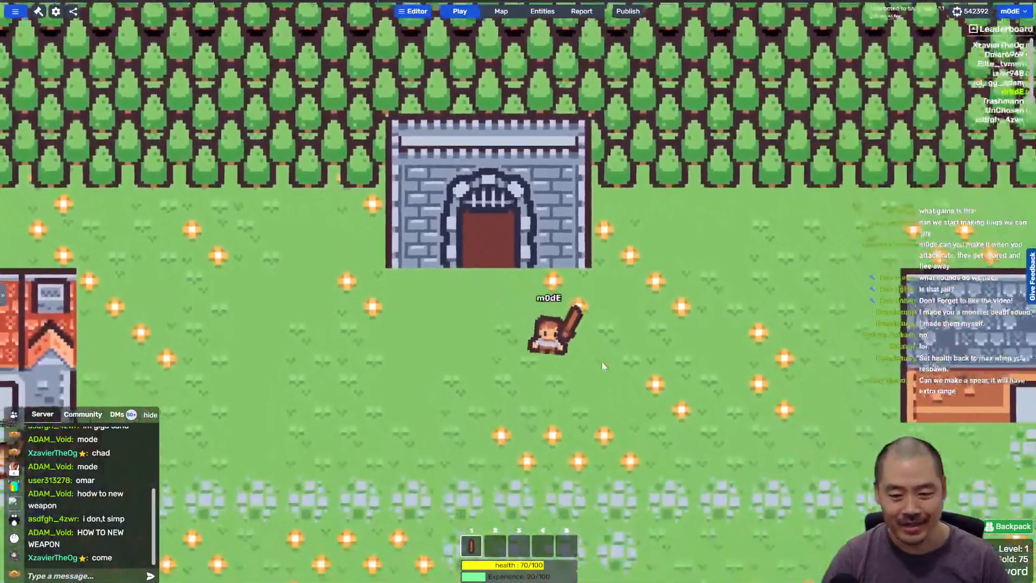
pyautogui.press('s')
pyautogui.press('a')
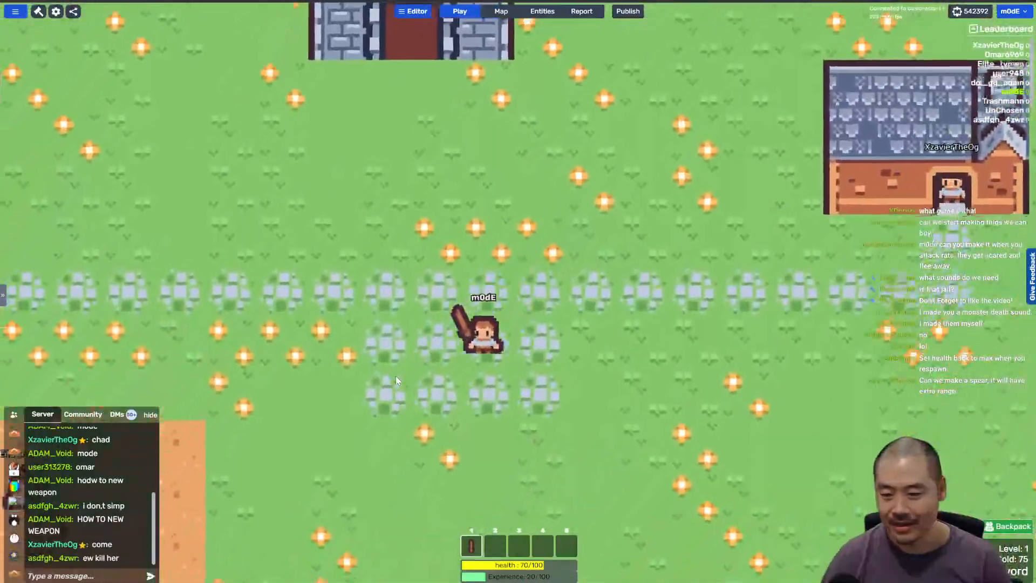
pyautogui.press('a')
pyautogui.press('s')
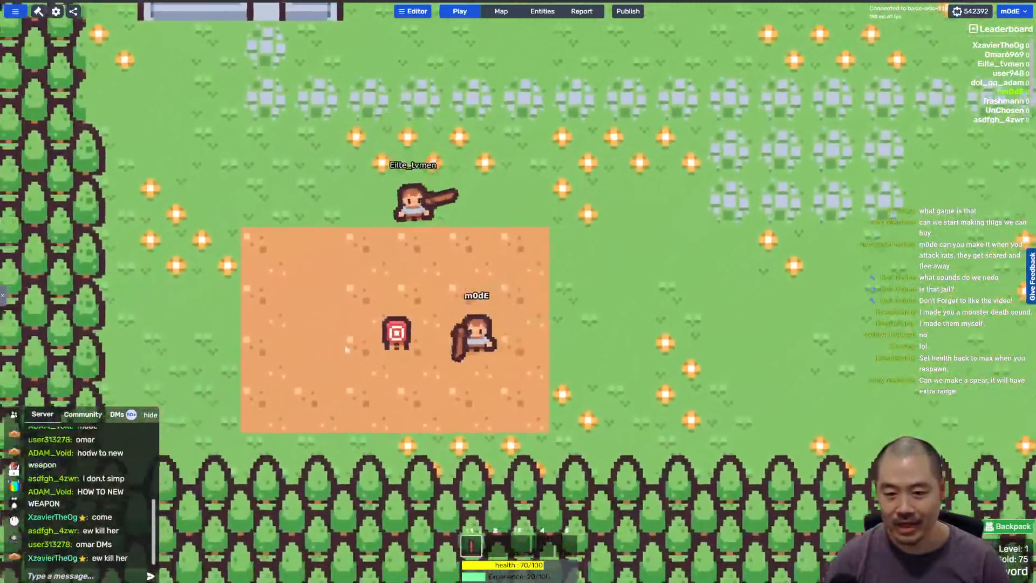
pyautogui.press('a')
pyautogui.click(356, 346)
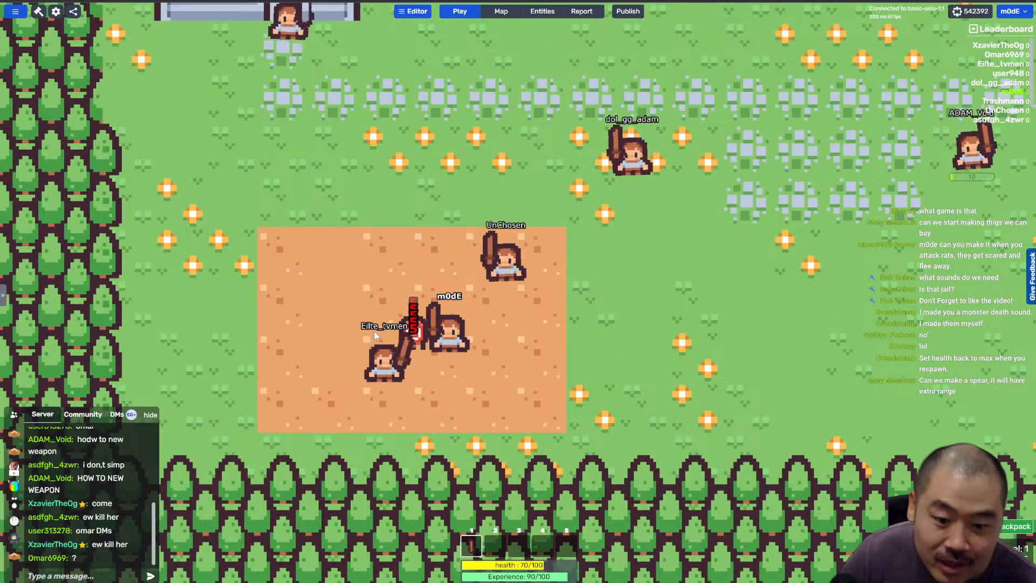
pyautogui.click(374, 333)
pyautogui.press('w')
pyautogui.press('d')
# Step: Set the game's server tier to Advanced Tier (T5) in the game settings and save
pyautogui.click(414, 10)
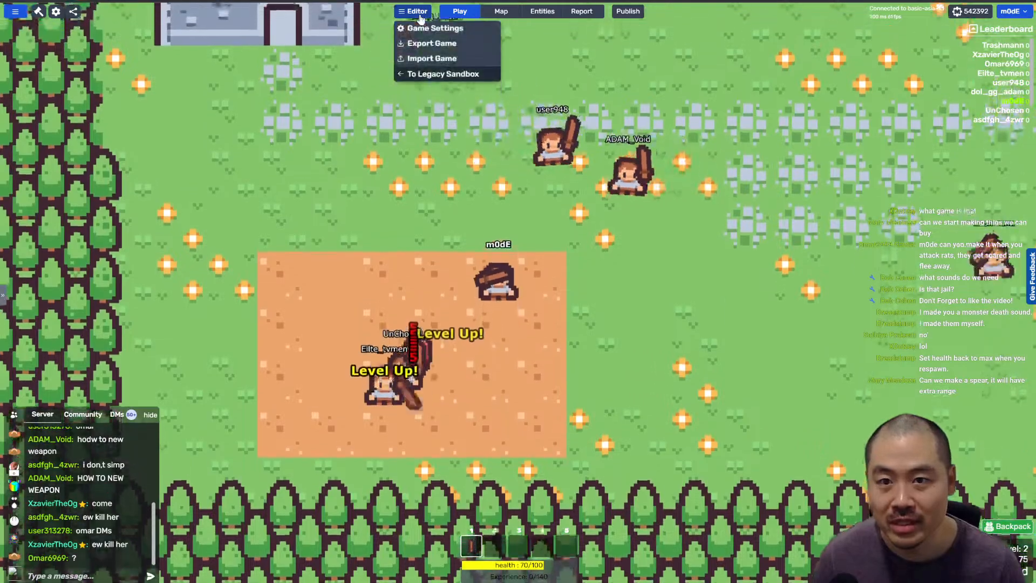
pyautogui.click(424, 29)
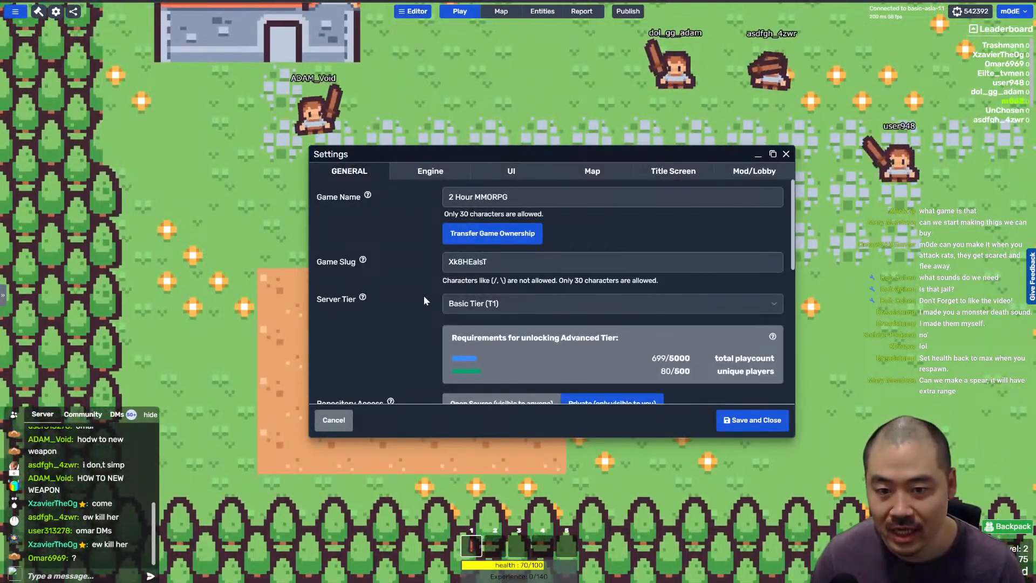
pyautogui.click(488, 306)
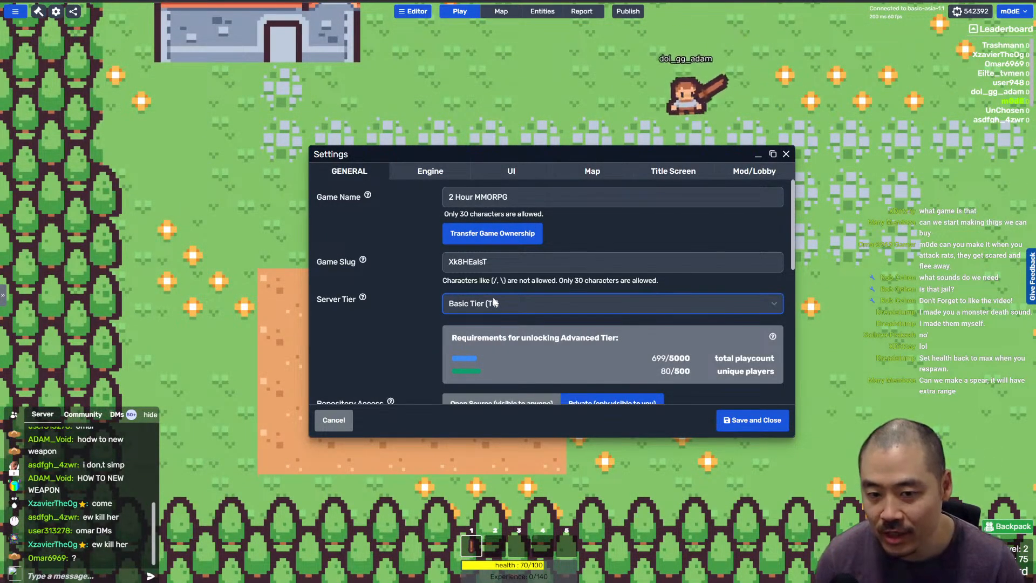
pyautogui.click(497, 351)
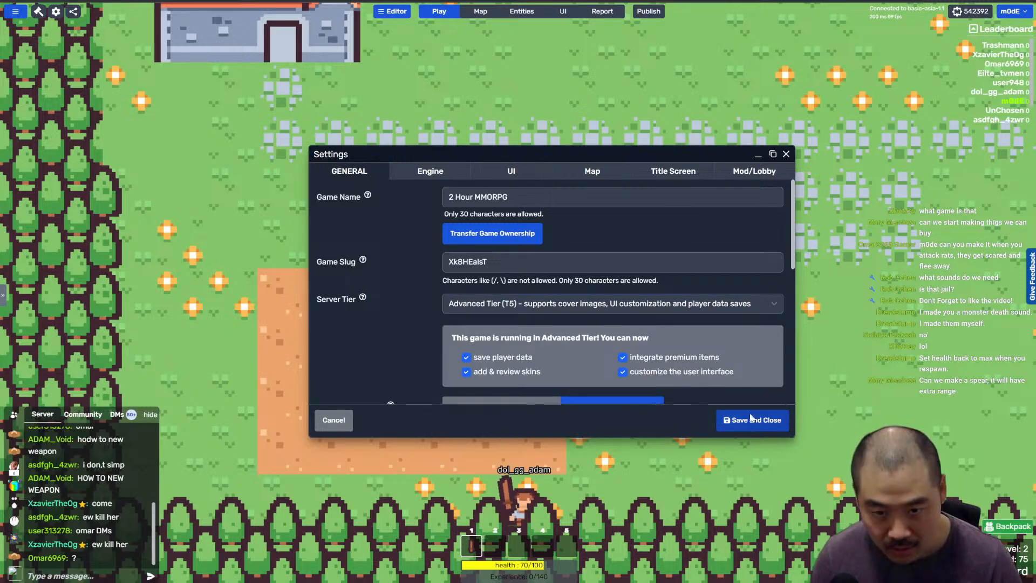
pyautogui.click(752, 420)
# Step: Open the player joins script in the world's global scripts
pyautogui.click(521, 11)
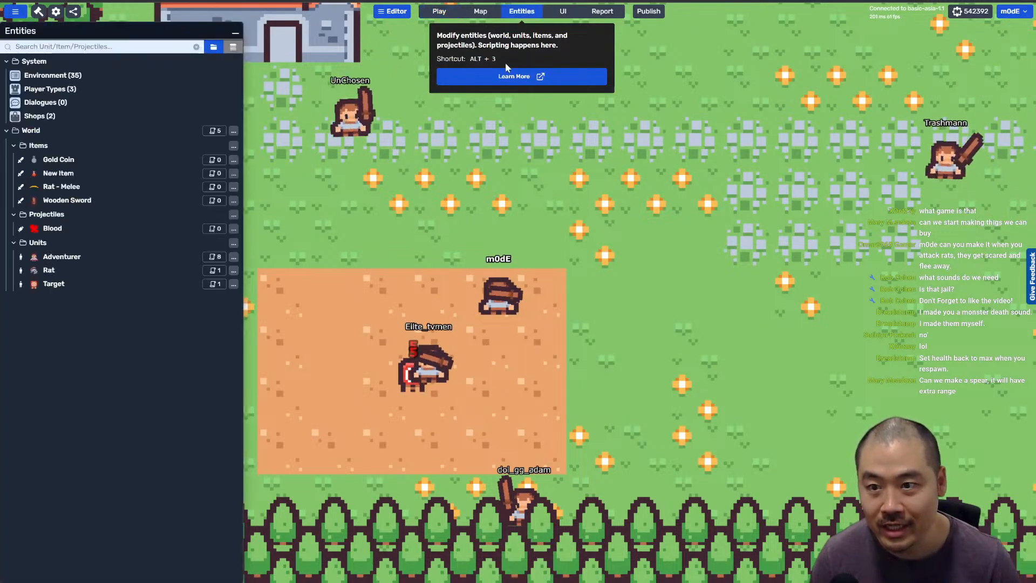
pyautogui.click(215, 132)
pyautogui.click(378, 81)
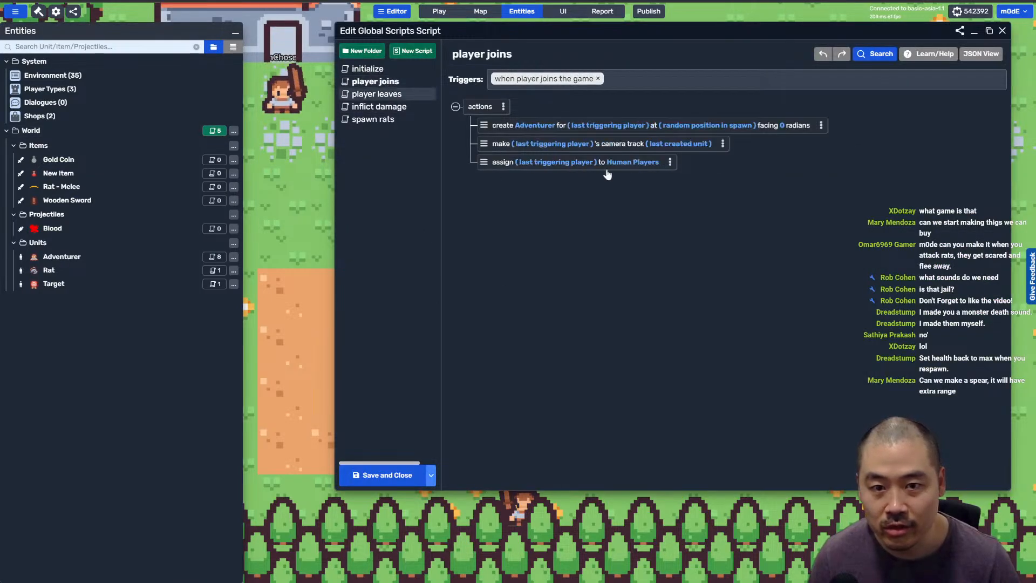
pyautogui.rightClick(517, 163)
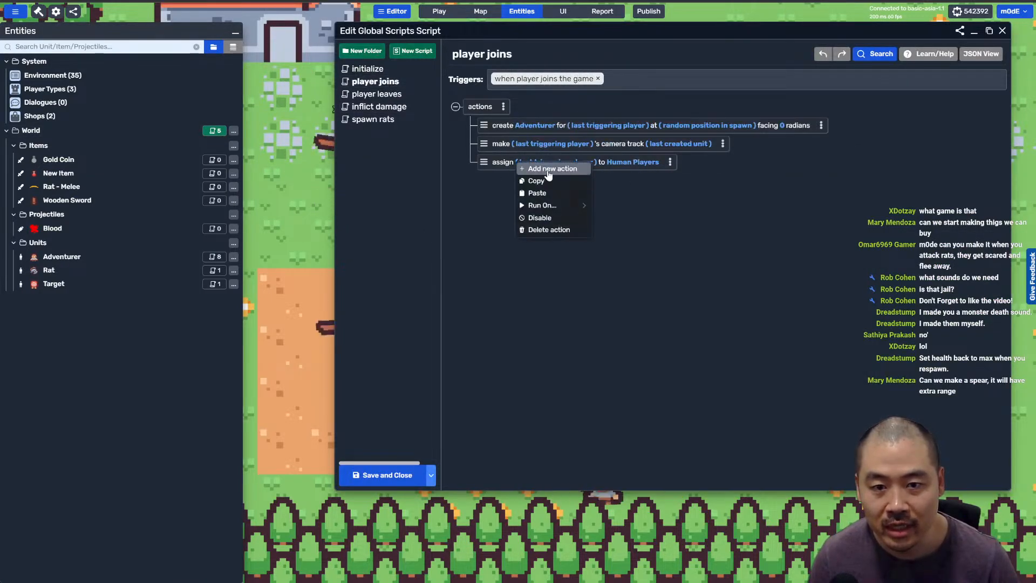
pyautogui.click(549, 168)
pyautogui.write('data')
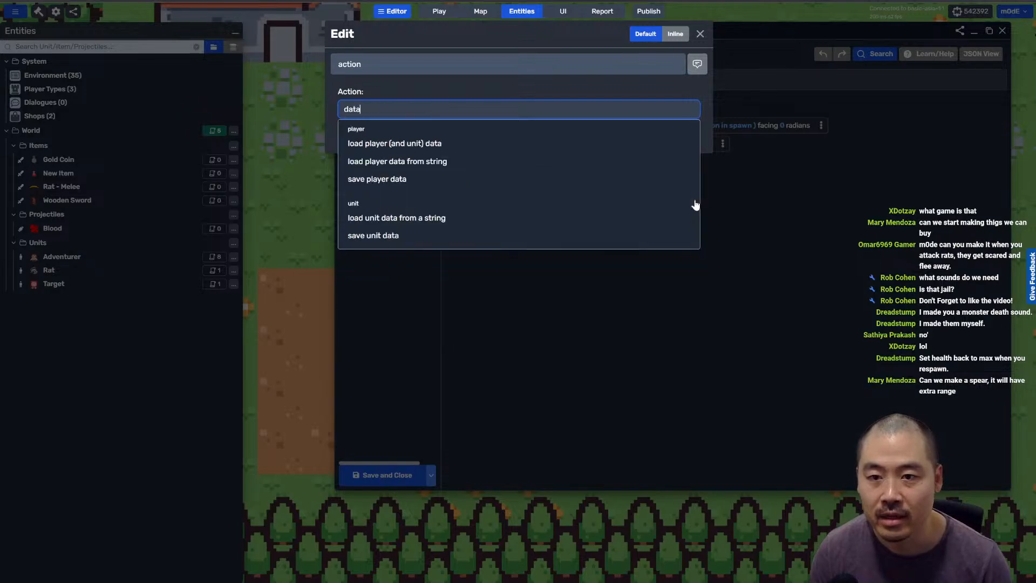
pyautogui.click(510, 220)
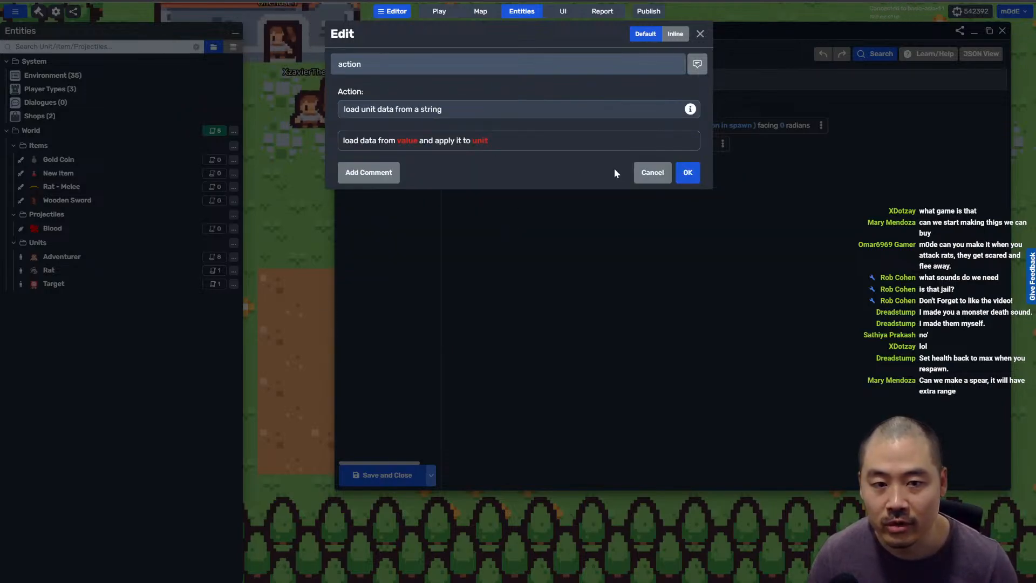
pyautogui.click(653, 172)
# Step: Add a load player (and unit) data action to the player joins script with last triggering player as its player
pyautogui.rightClick(591, 163)
pyautogui.click(626, 169)
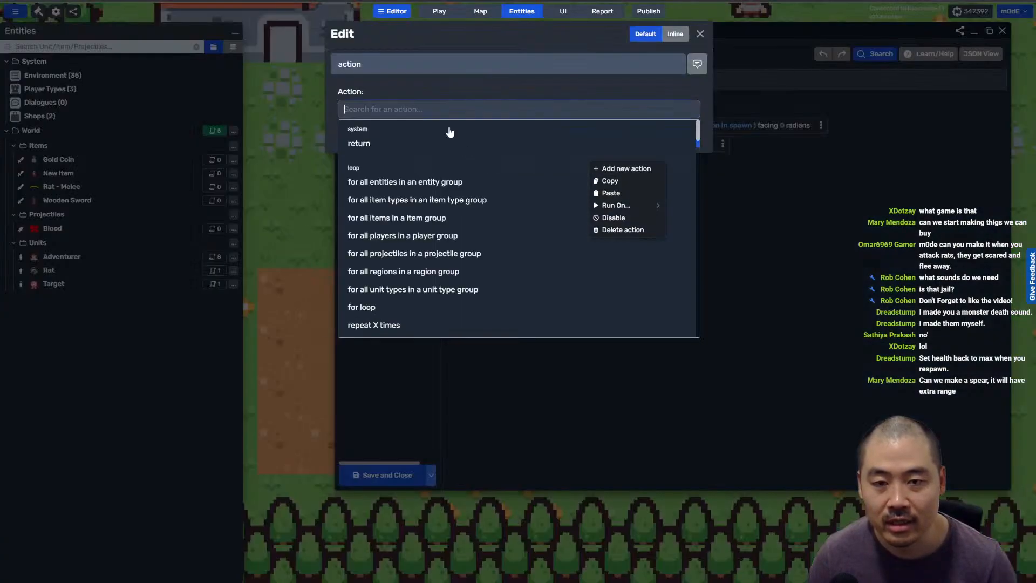
pyautogui.write('data')
pyautogui.click(456, 143)
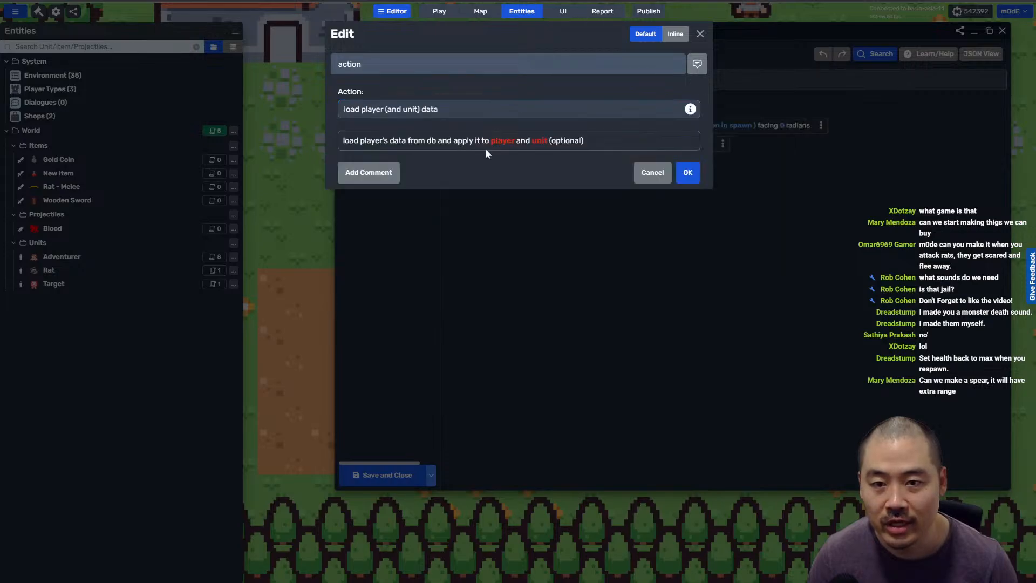
pyautogui.click(501, 141)
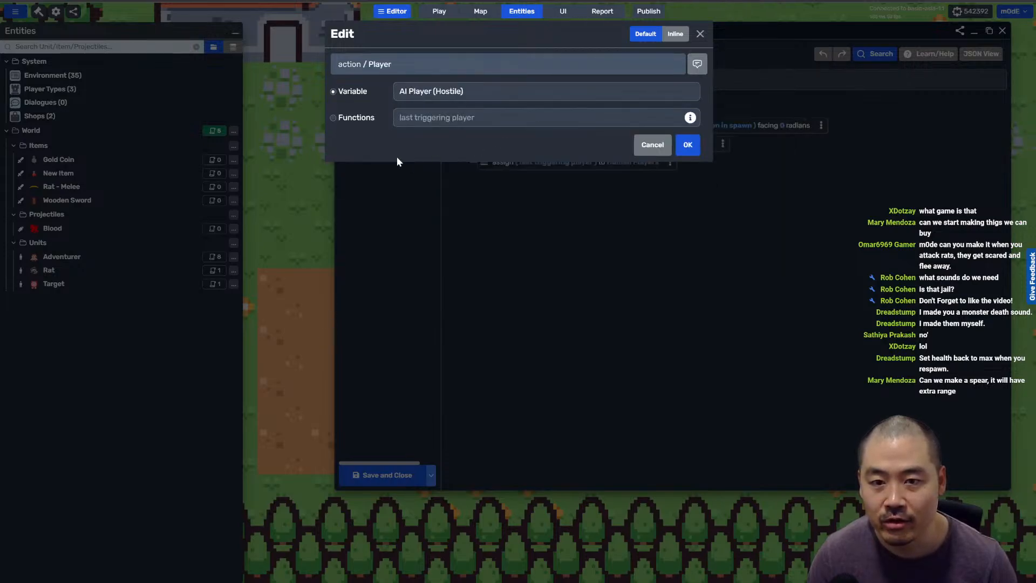
pyautogui.click(412, 98)
pyautogui.click(362, 66)
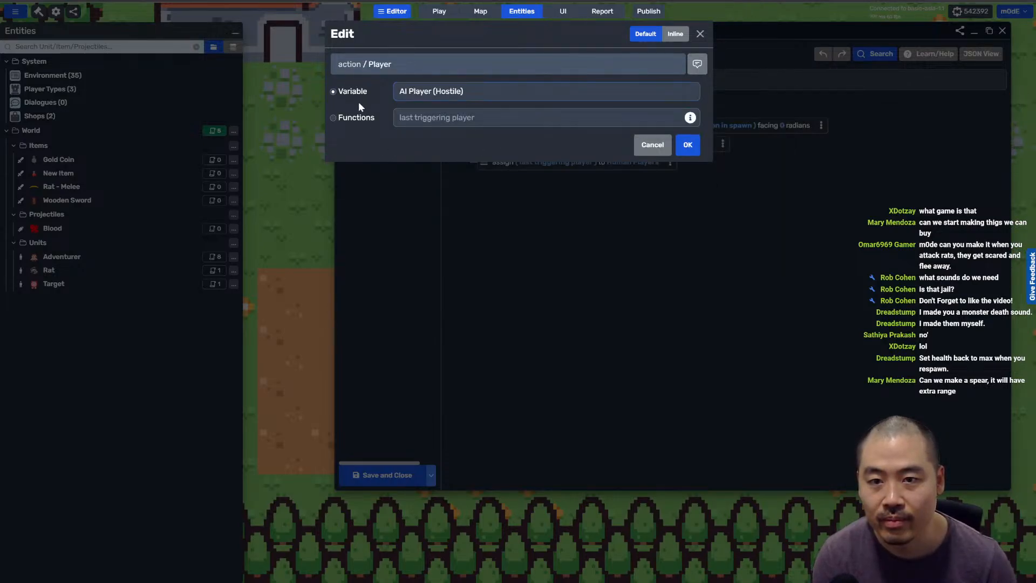
pyautogui.click(451, 118)
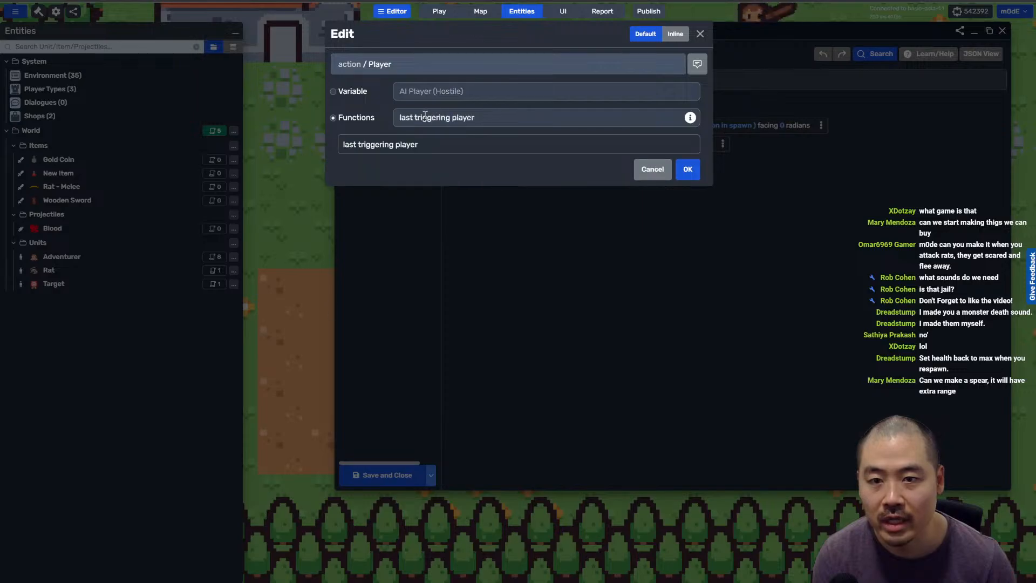
pyautogui.click(469, 143)
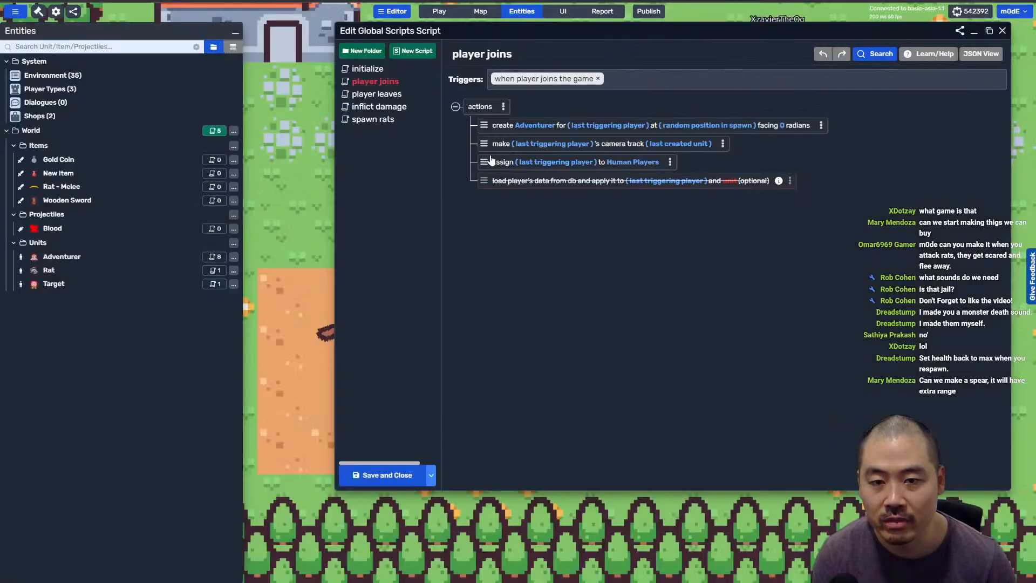
# Step: Set the unit of the load player data action to last created unit
pyautogui.click(527, 181)
pyautogui.click(606, 141)
pyautogui.click(486, 90)
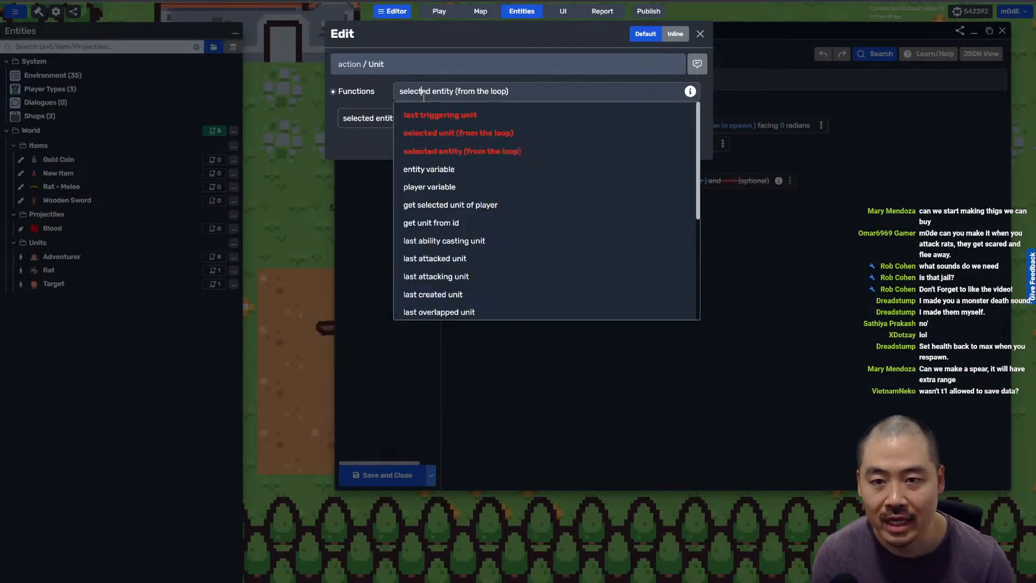
pyautogui.scroll(-1, 488, 195)
pyautogui.click(464, 257)
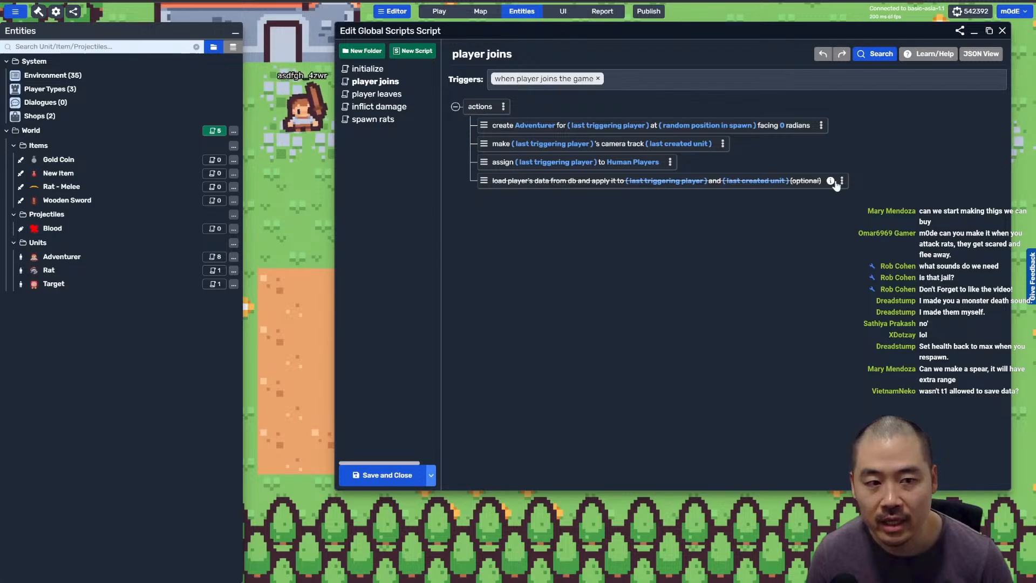
# Step: Set Enable Data Saving to Yes in the general game settings and save
pyautogui.moveTo(832, 183)
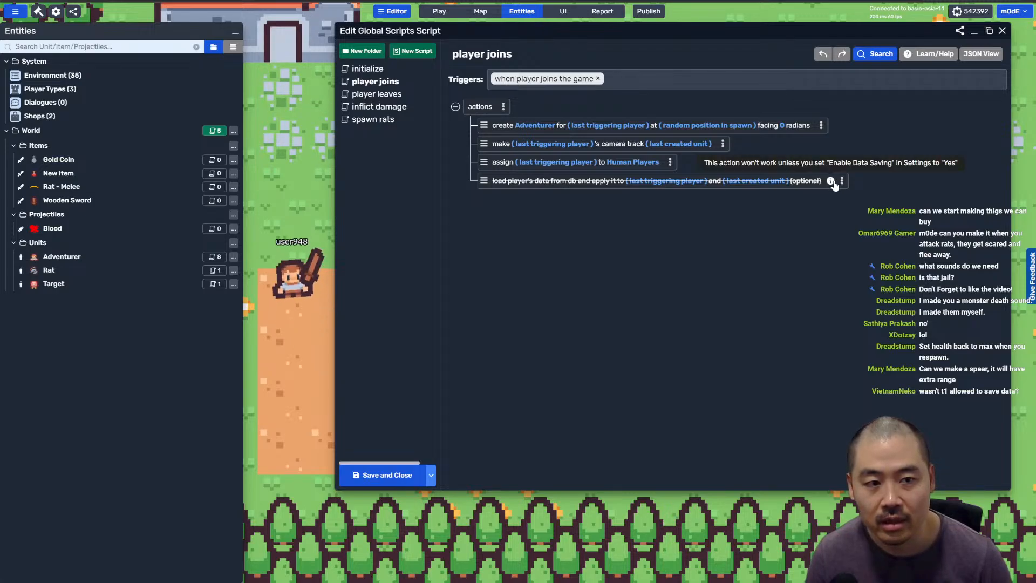
pyautogui.click(397, 11)
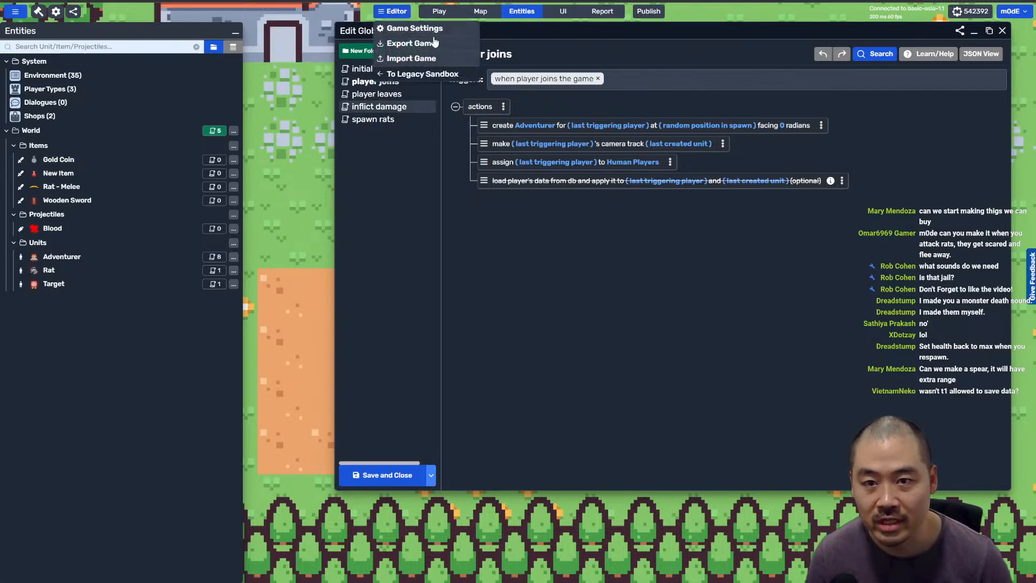
pyautogui.click(410, 28)
pyautogui.scroll(-4, 204, 312)
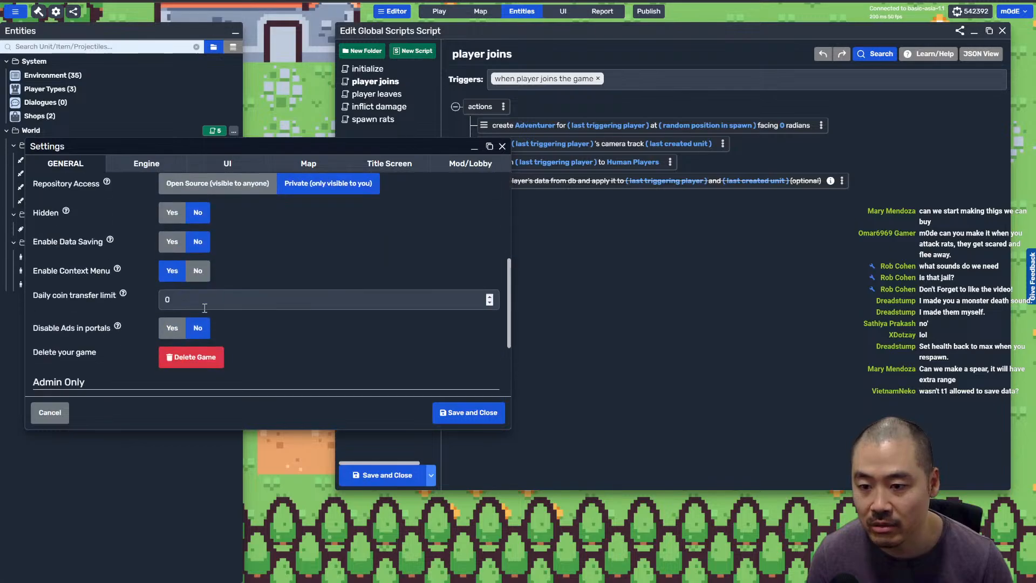
pyautogui.click(171, 241)
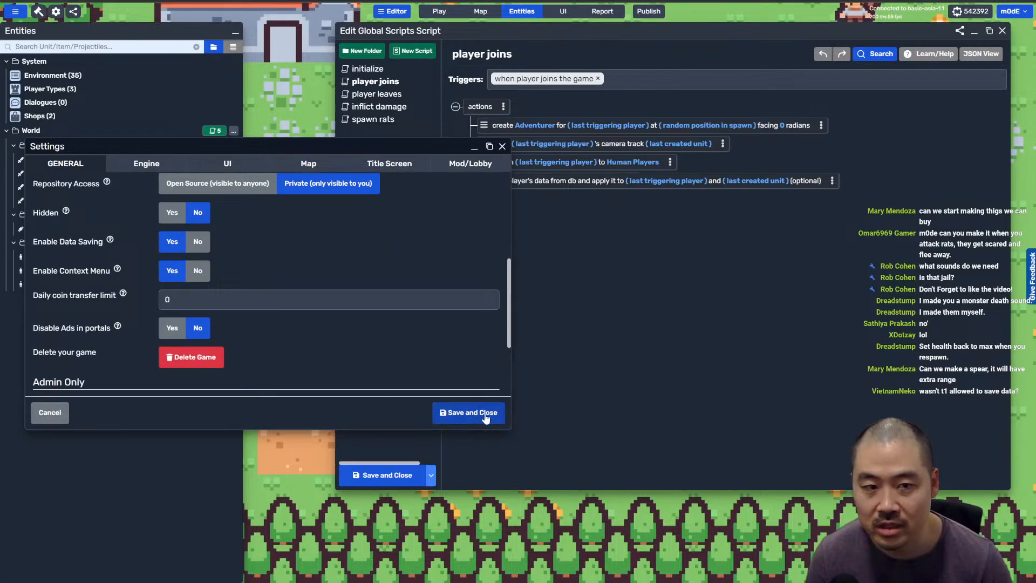
pyautogui.click(469, 412)
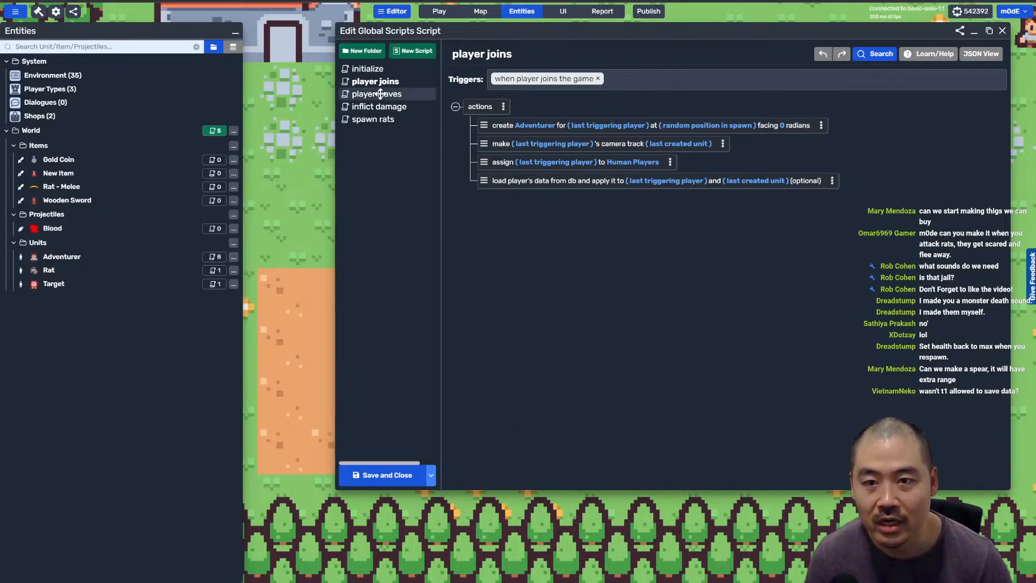
# Step: Add a save player data action for last triggering player to the player leaves script and close the global scripts
pyautogui.click(379, 94)
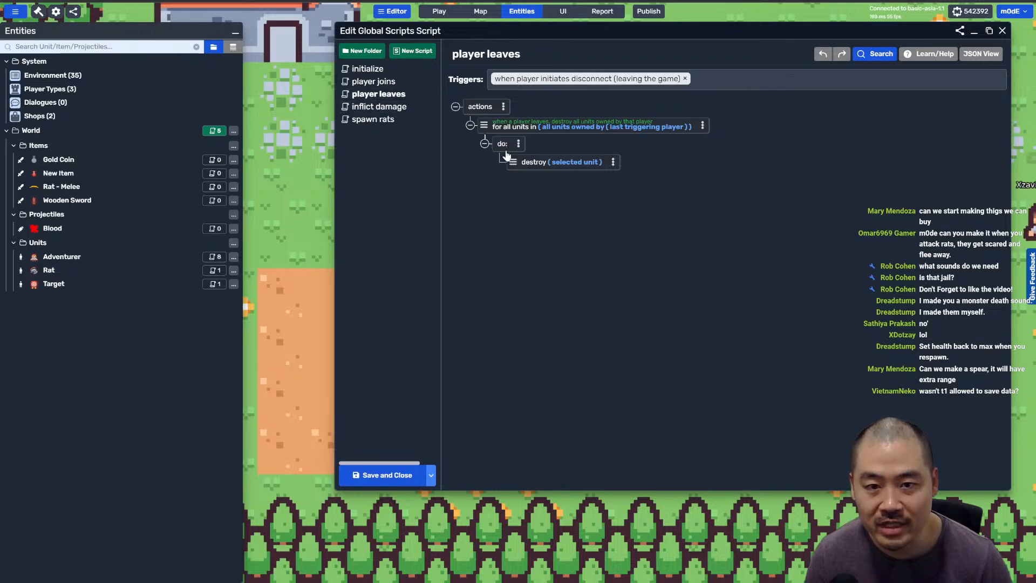
pyautogui.click(525, 114)
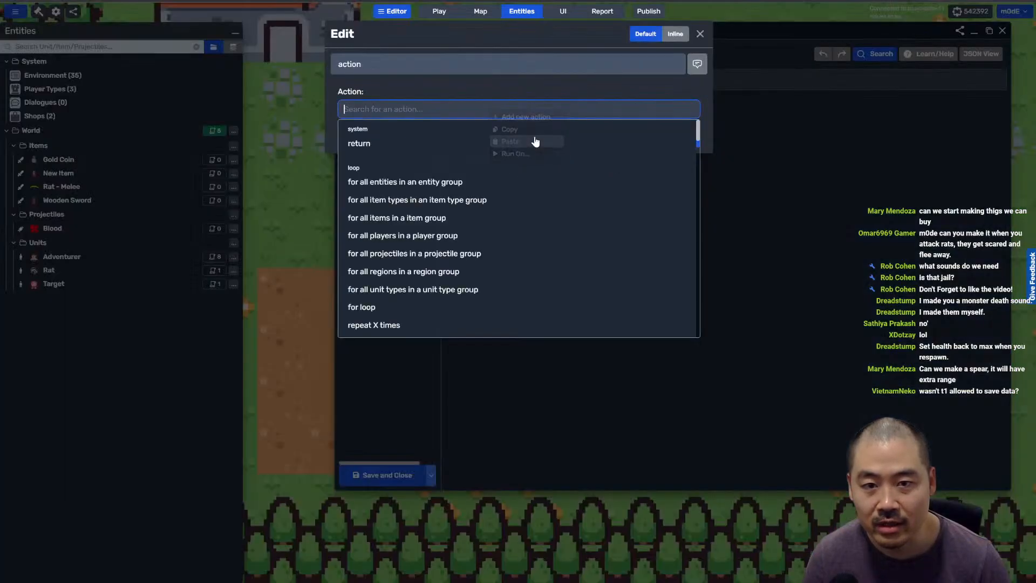
pyautogui.write('data')
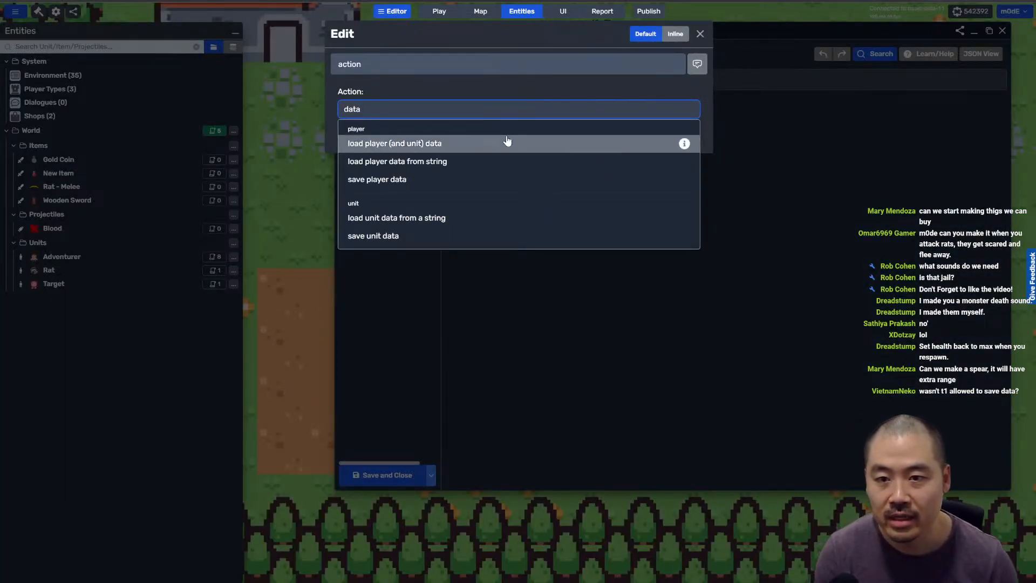
pyautogui.click(474, 179)
pyautogui.click(392, 142)
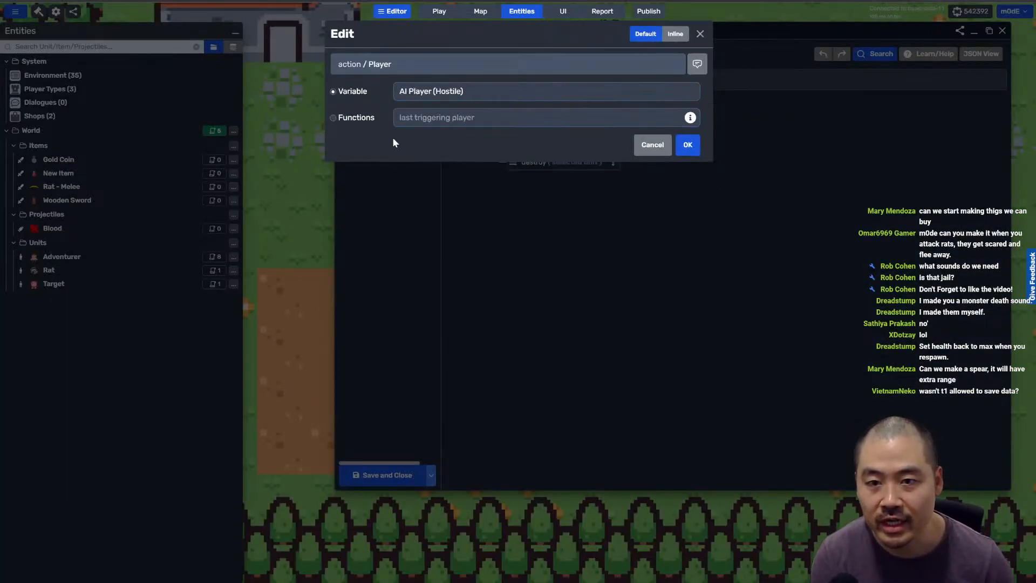
pyautogui.click(356, 117)
pyautogui.press('Return')
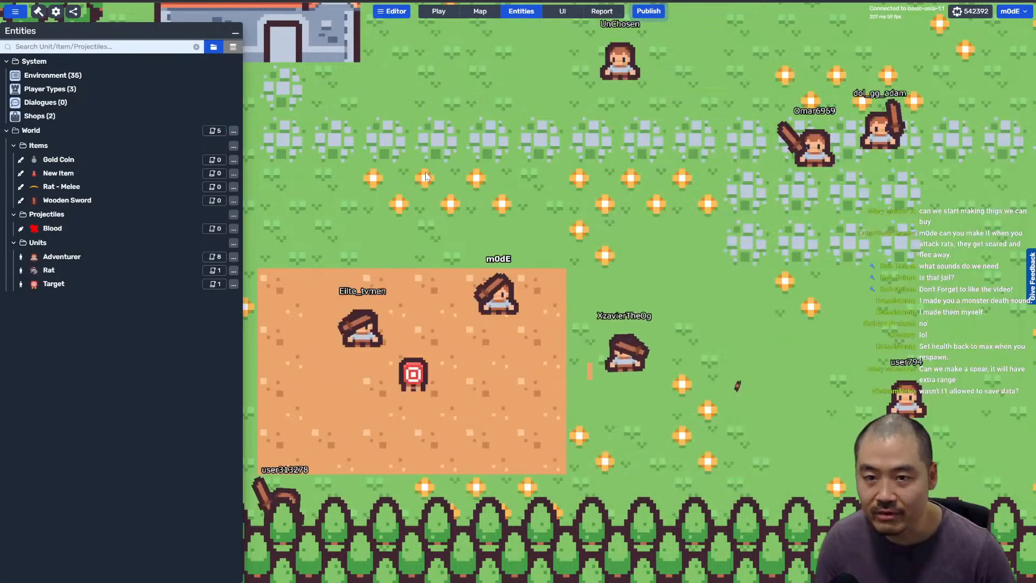
pyautogui.click(215, 131)
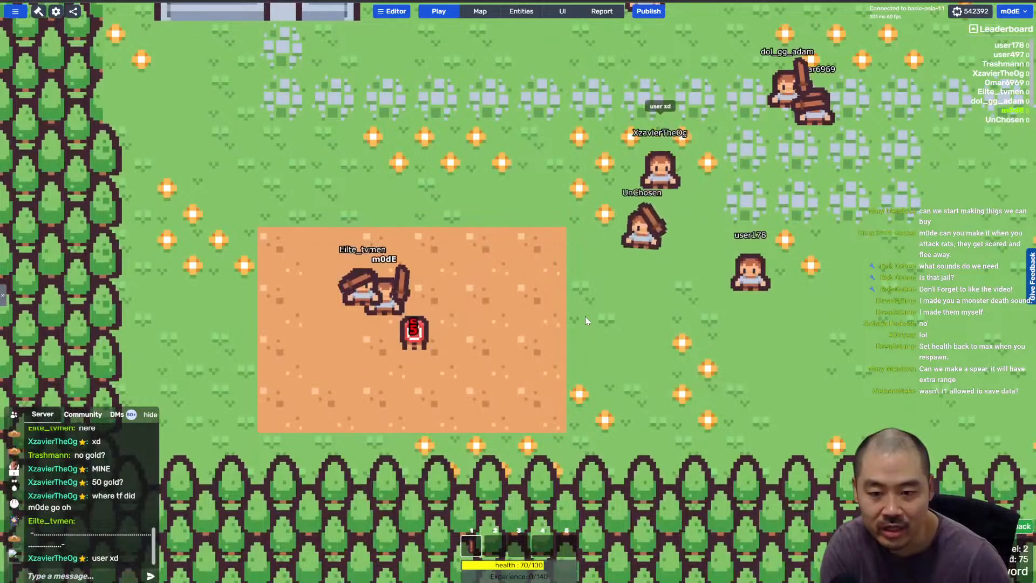
pyautogui.press('w')
pyautogui.press('d')
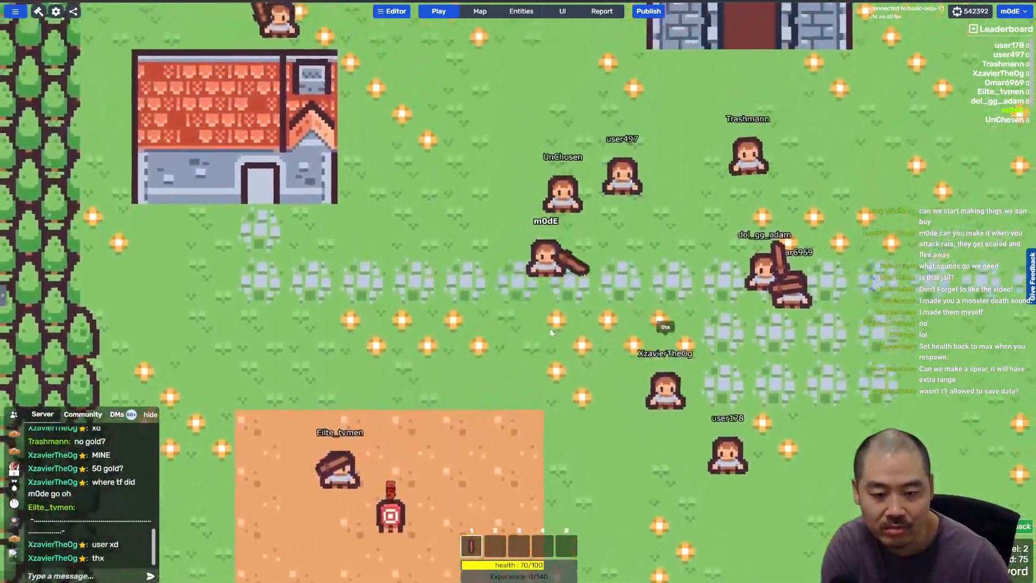
pyautogui.press('w')
pyautogui.press('d')
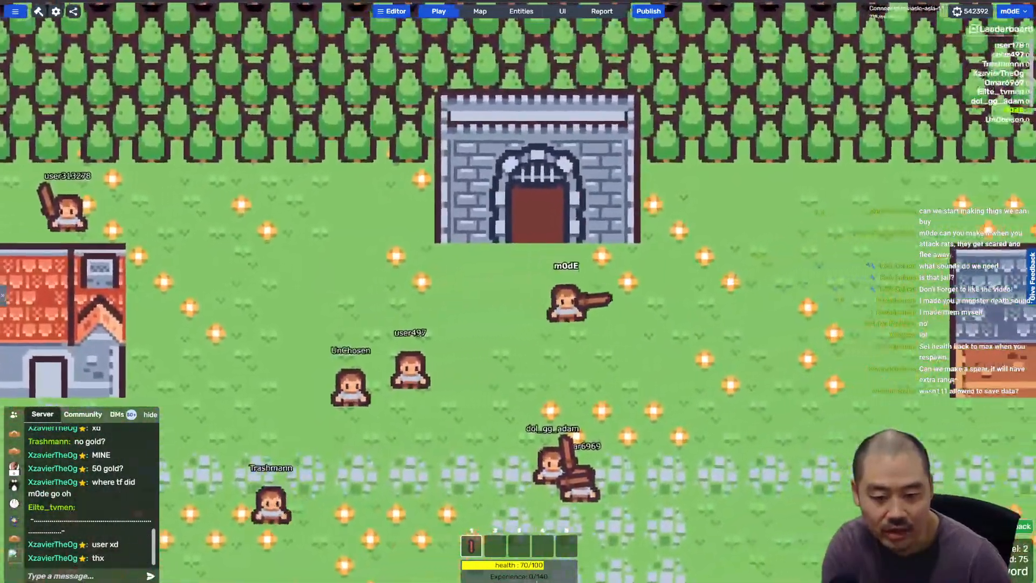
pyautogui.press('s')
pyautogui.press('d')
# Step: Save and republish the game with region Any and public listing, and enter the world again
pyautogui.click(648, 11)
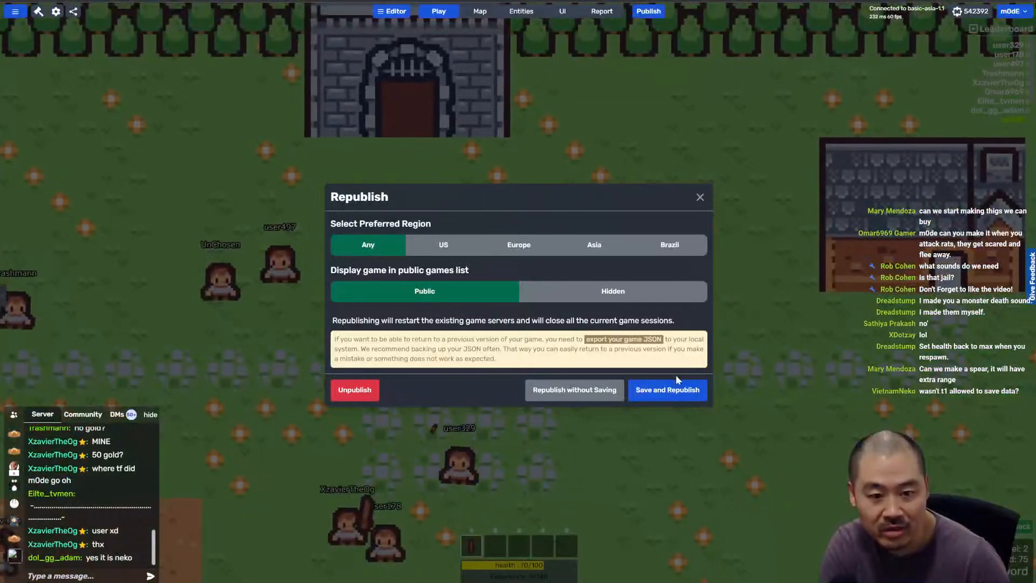
pyautogui.click(667, 394)
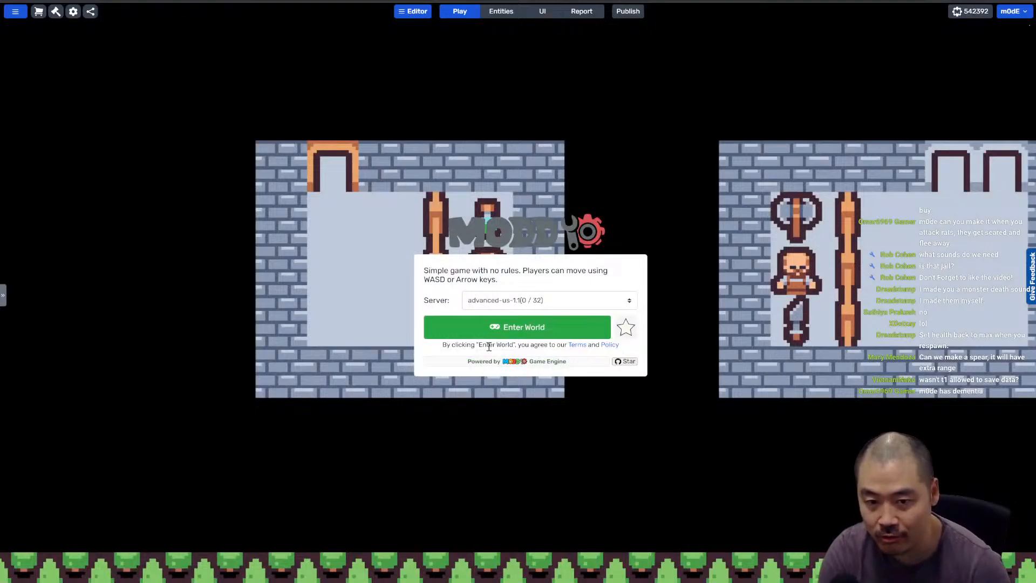
pyautogui.click(488, 330)
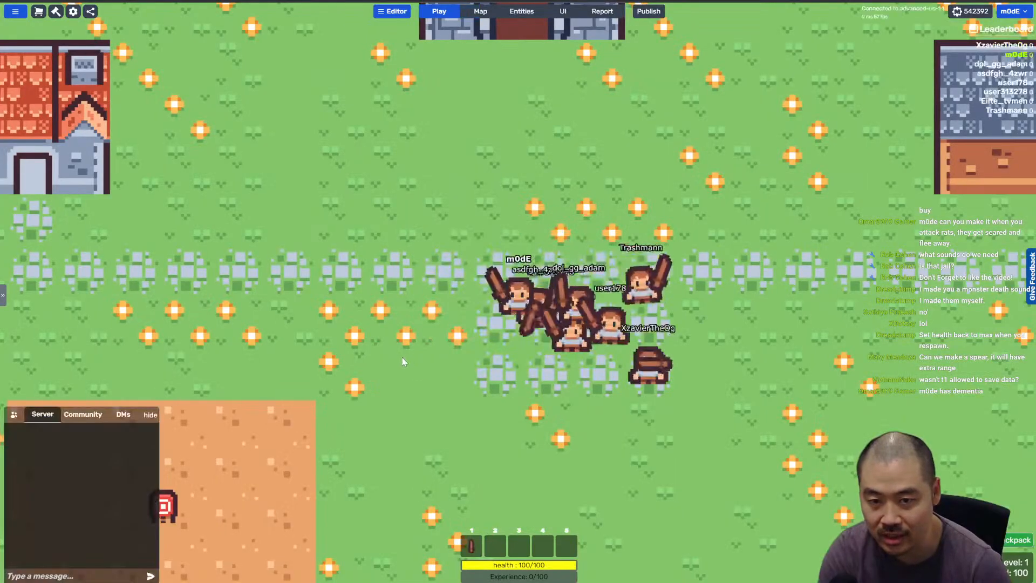
# Step: Walk the character to the orange training area and hit the target until the character levels up
pyautogui.press('w')
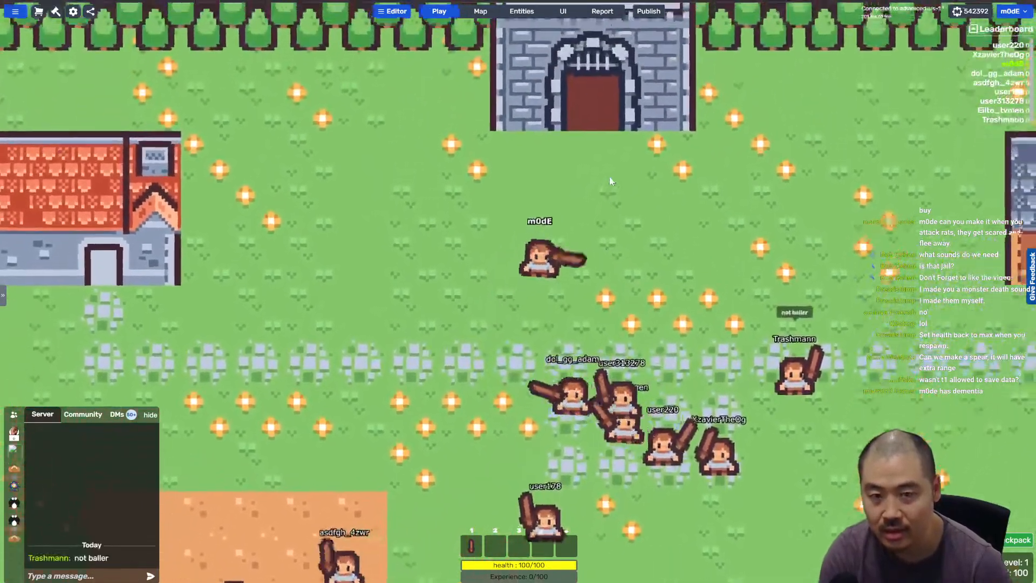
pyautogui.press('s')
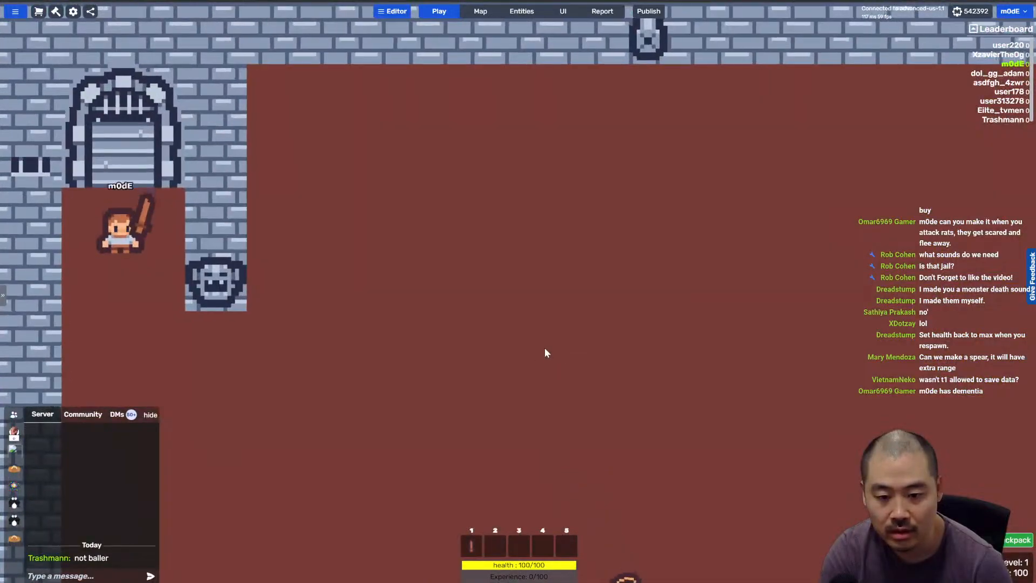
pyautogui.press('s')
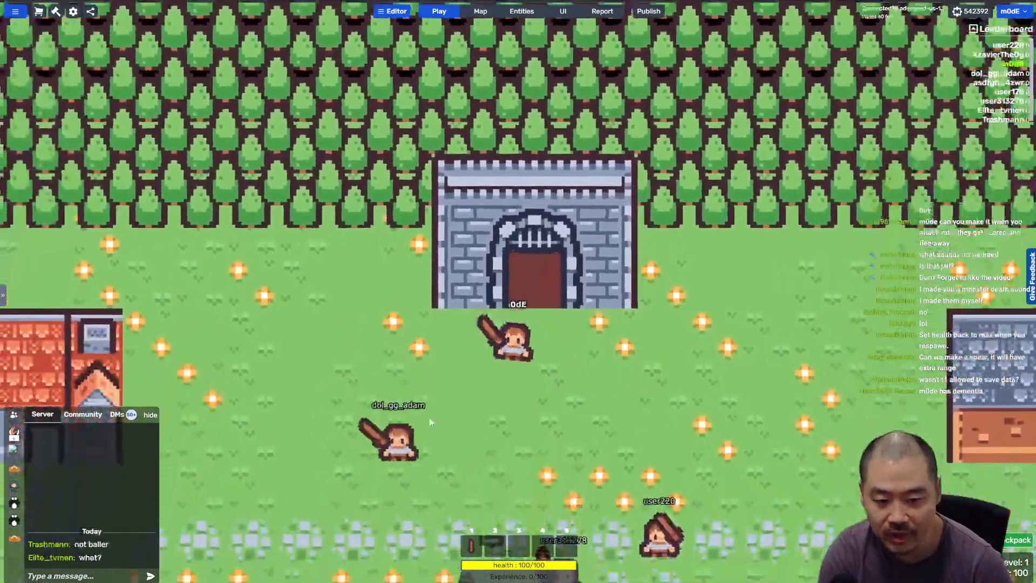
pyautogui.press('s')
pyautogui.press('a')
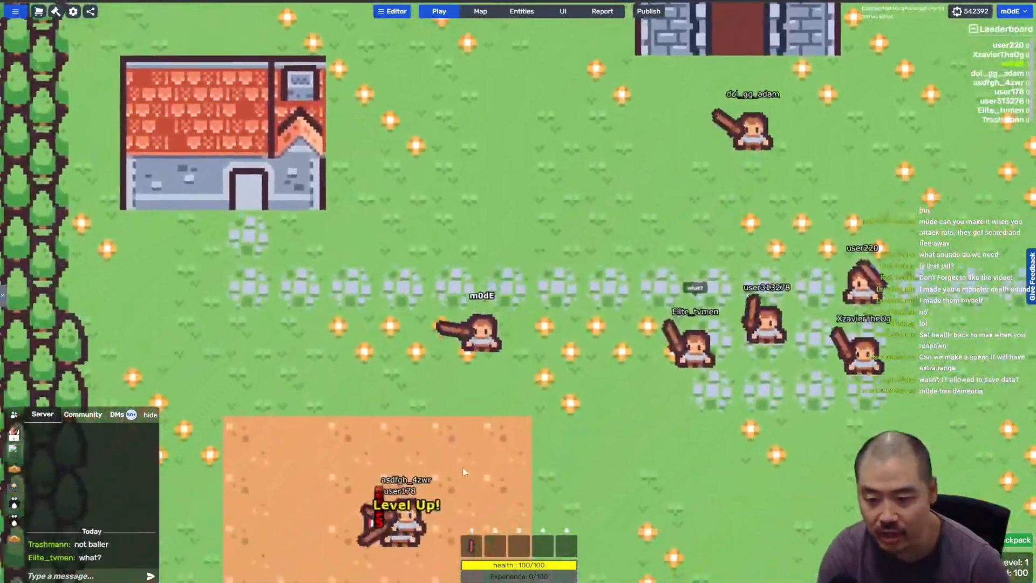
pyautogui.press('s')
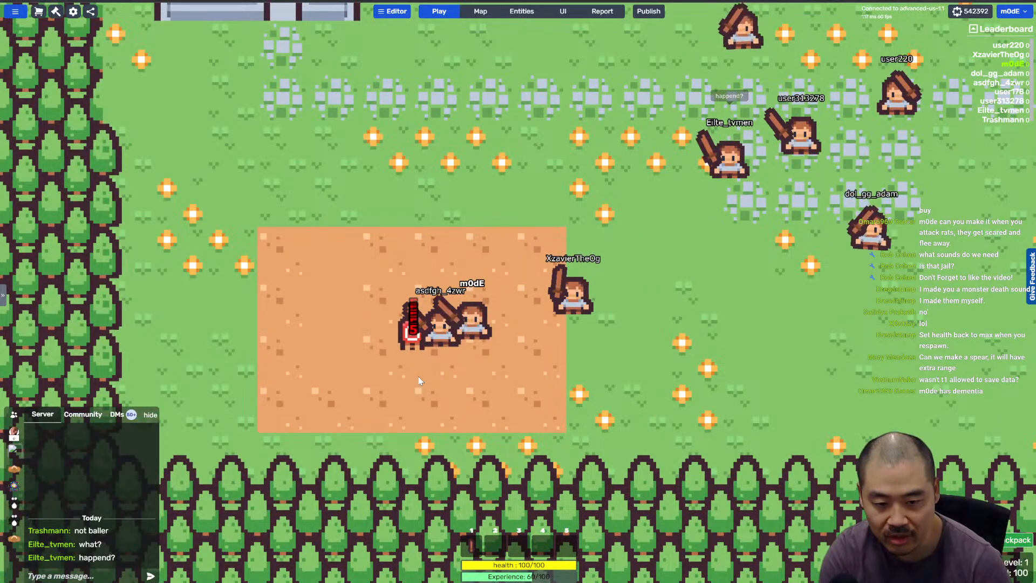
pyautogui.click(420, 381)
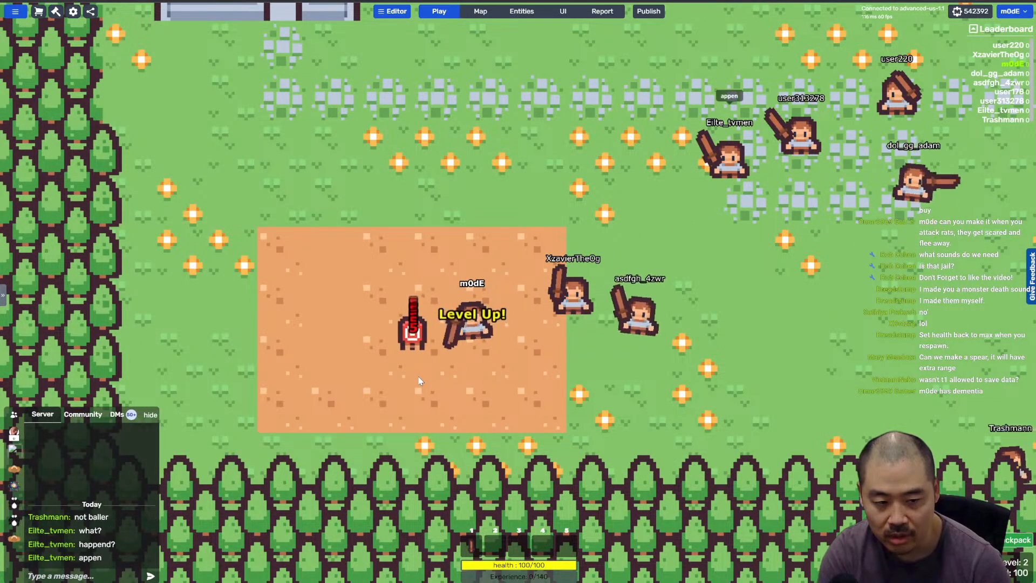
# Step: Walk the character from the training area through the castle gate into the rat dungeon
pyautogui.press('w')
pyautogui.press('d')
pyautogui.press('w')
pyautogui.press('d')
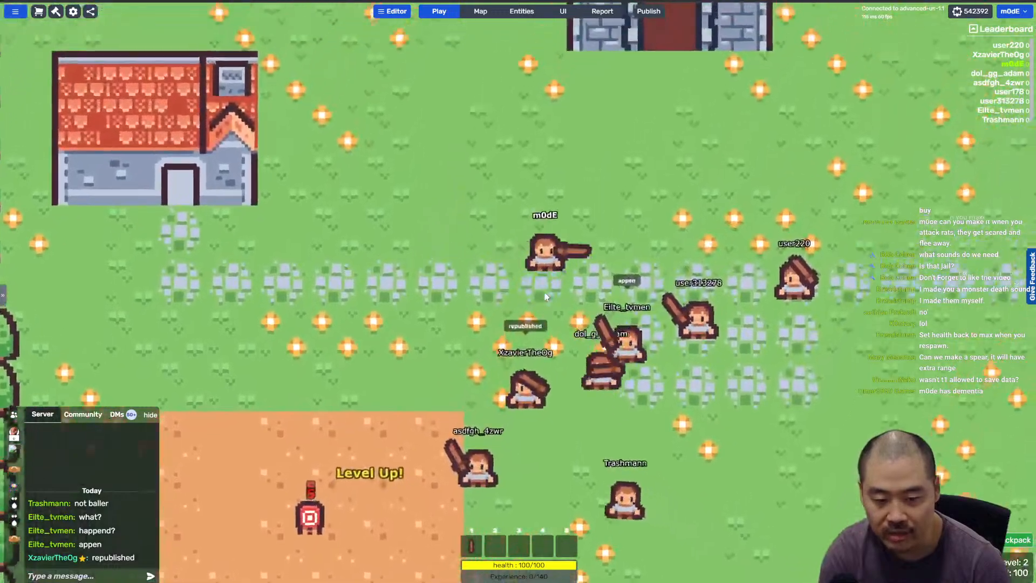
pyautogui.press('w')
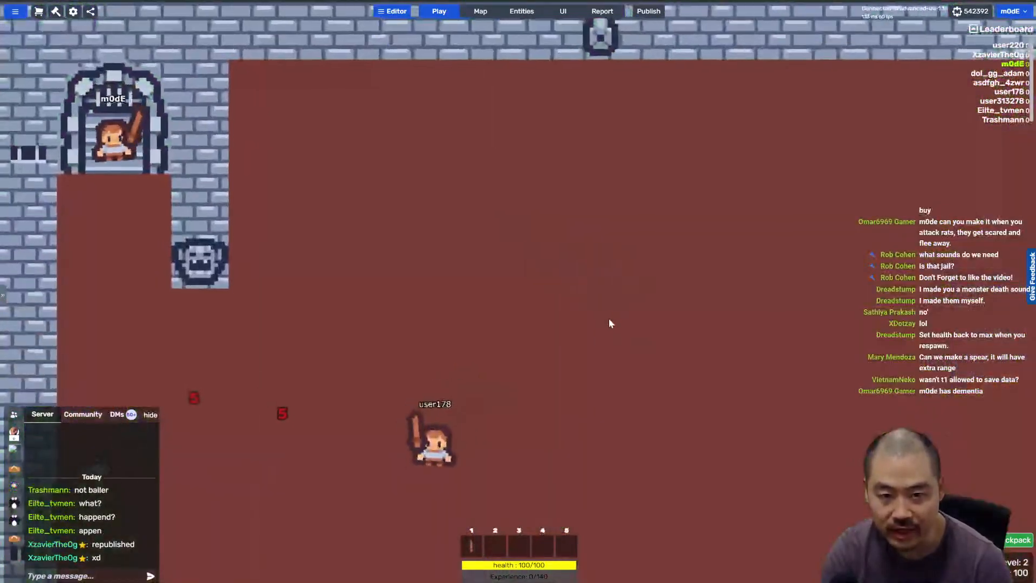
pyautogui.press('s')
pyautogui.press('s')
pyautogui.press('d')
# Step: Attack the rats near the dungeon's wall with the wooden sword until they are dead
pyautogui.click(194, 386)
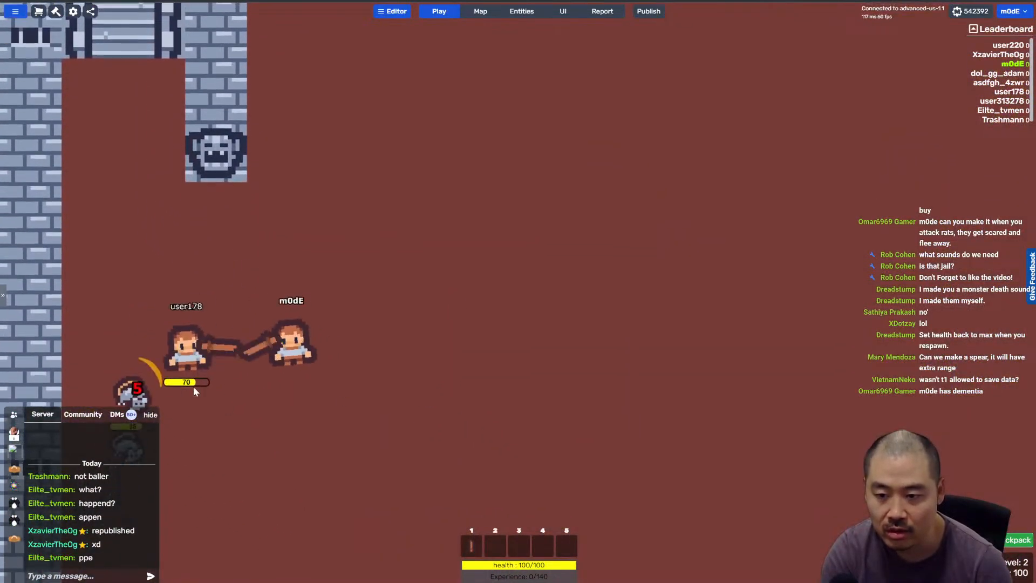
pyautogui.press('a')
pyautogui.click(185, 305)
pyautogui.click(138, 300)
pyautogui.click(124, 302)
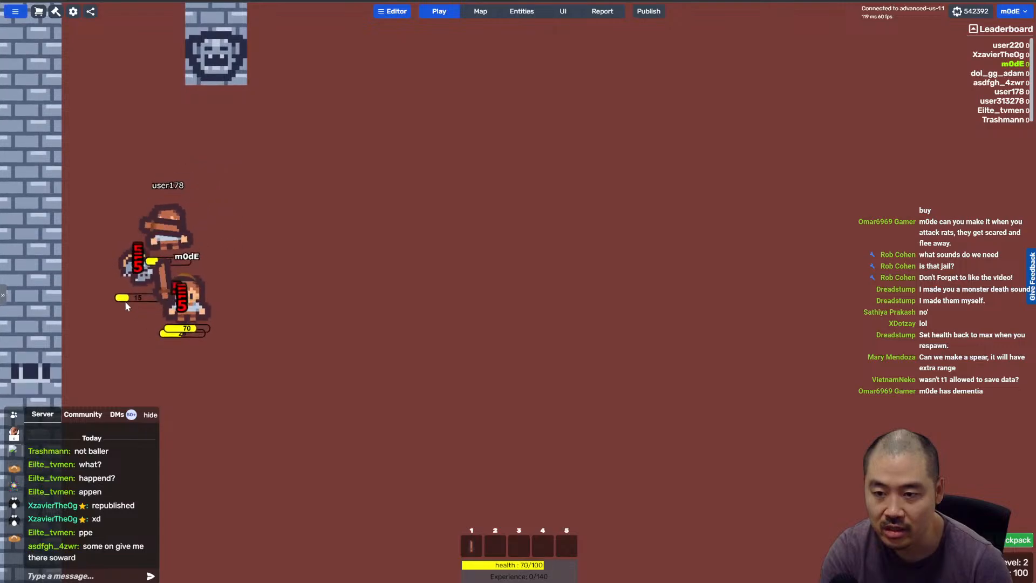
pyautogui.click(125, 301)
pyautogui.press('d')
pyautogui.press('s')
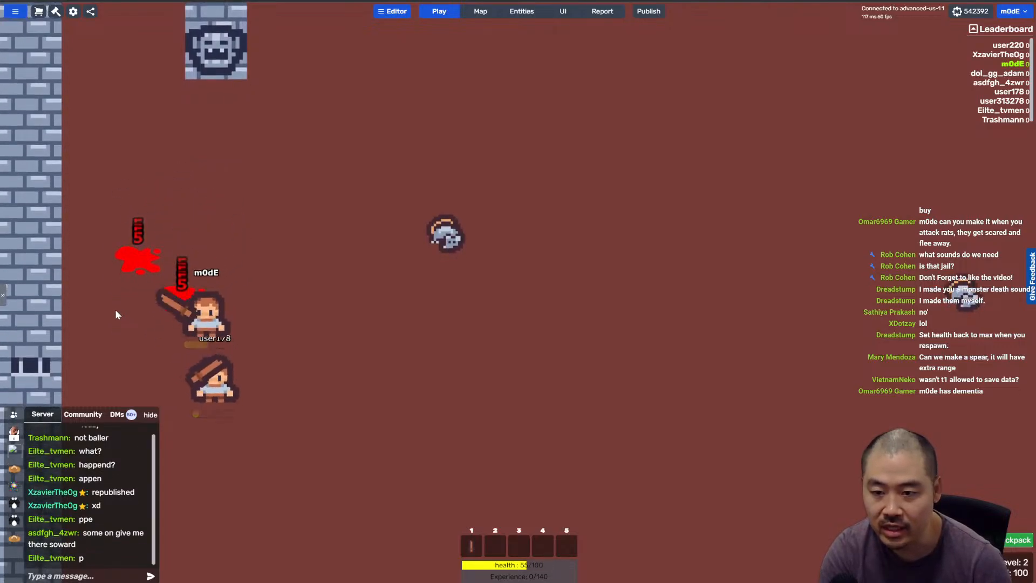
pyautogui.press('a')
# Step: Fight the next rat in the open part of the dungeon until it dies, to gain experience
pyautogui.press('d')
pyautogui.press('d')
pyautogui.press('w')
pyautogui.click(416, 303)
pyautogui.press('s')
pyautogui.press('a')
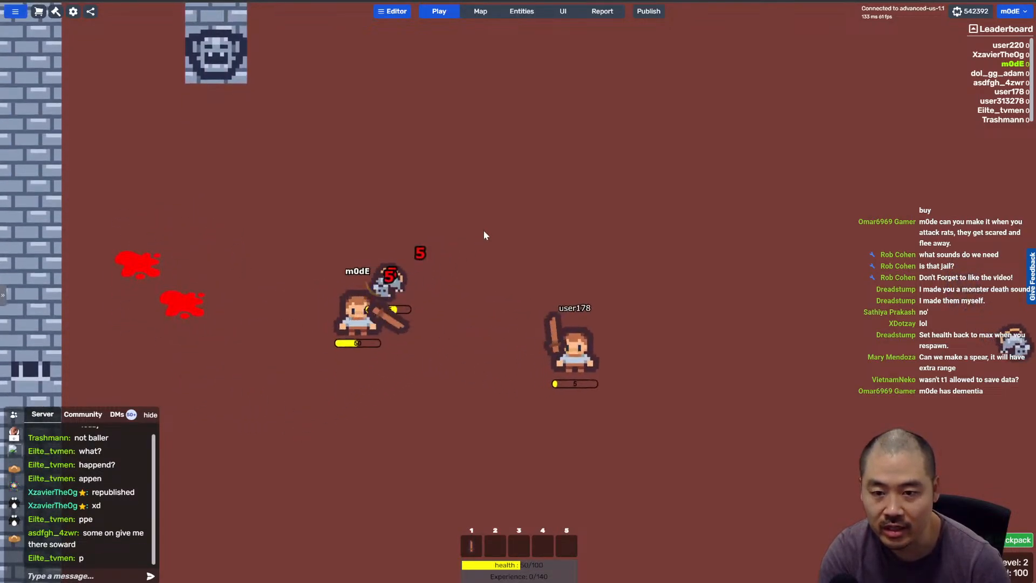
pyautogui.press('w')
pyautogui.click(448, 235)
pyautogui.click(451, 242)
pyautogui.click(453, 247)
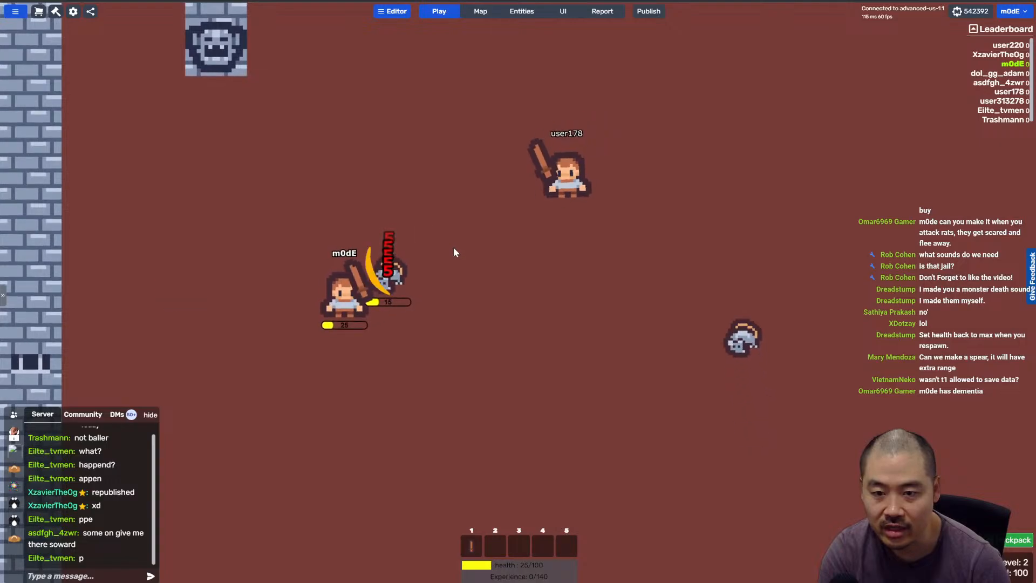
pyautogui.click(453, 248)
pyautogui.click(453, 248)
pyautogui.click(452, 248)
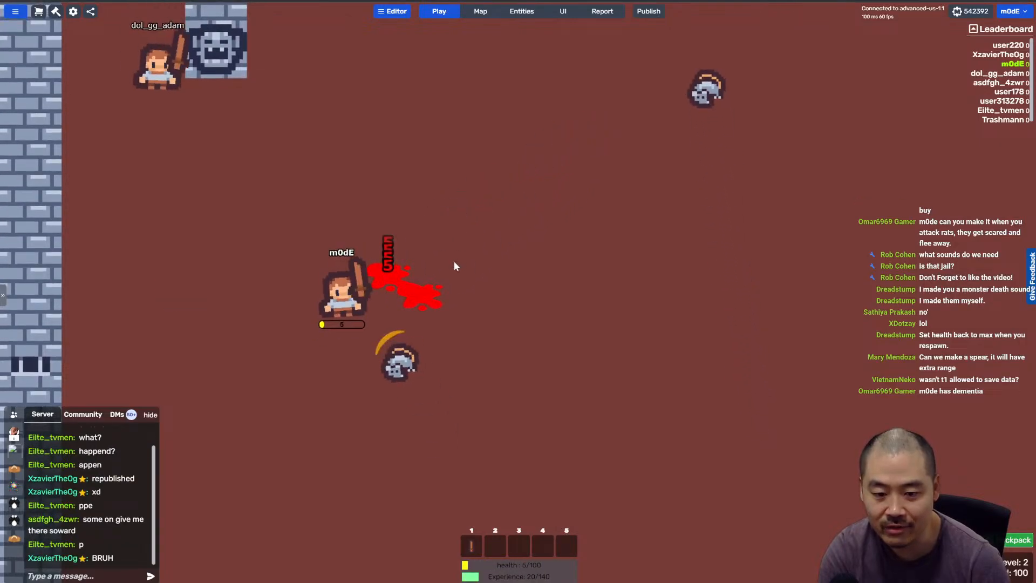
pyautogui.press('a')
pyautogui.press('s')
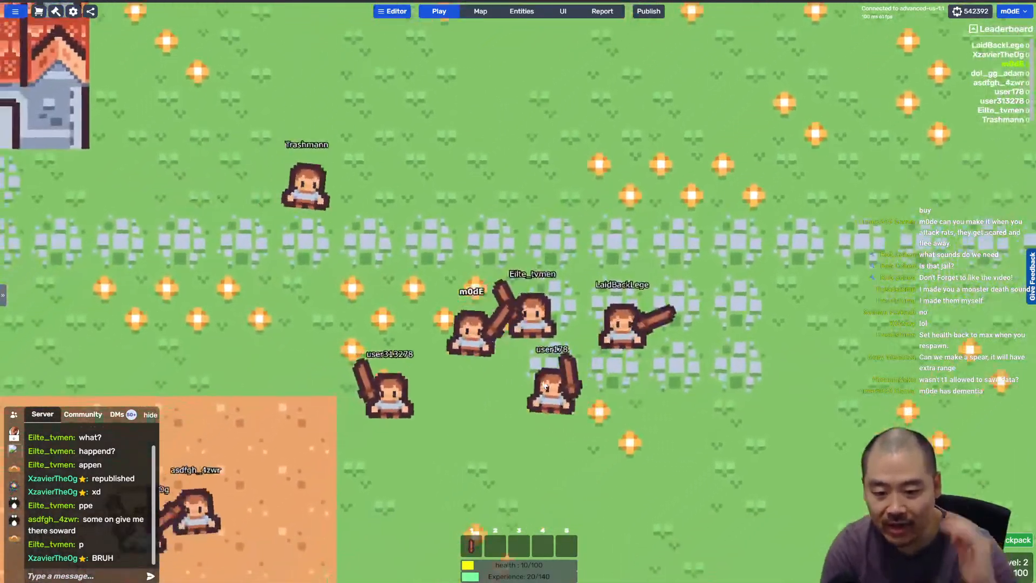
pyautogui.press('w')
pyautogui.press('d')
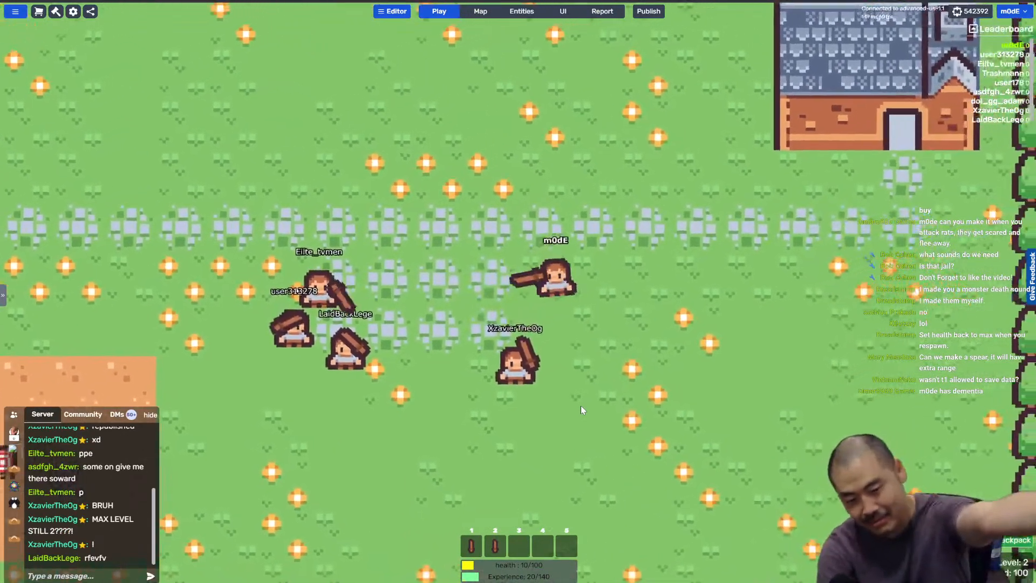
pyautogui.press('w')
pyautogui.press('a')
pyautogui.press('s')
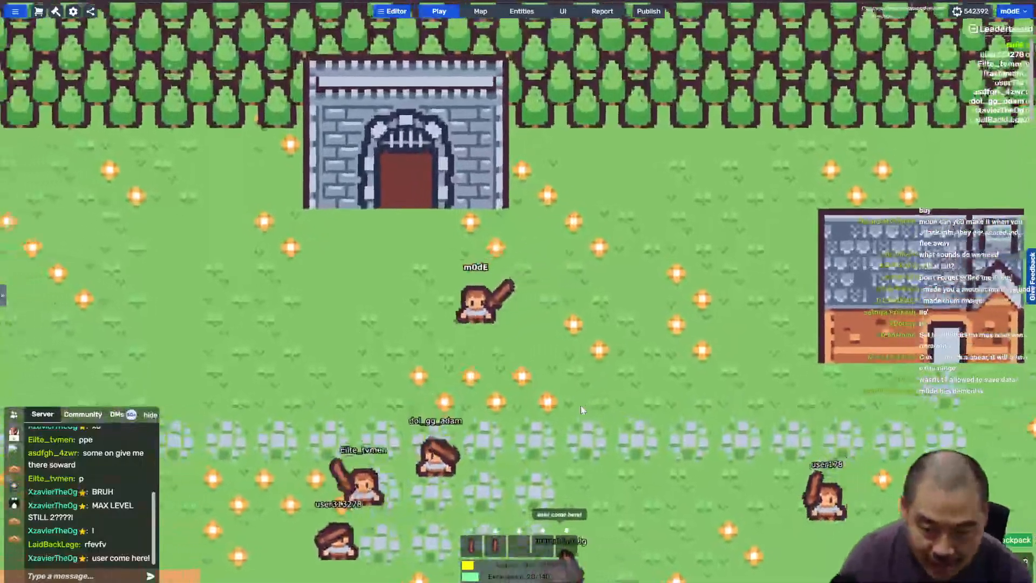
pyautogui.press('a')
pyautogui.press('s')
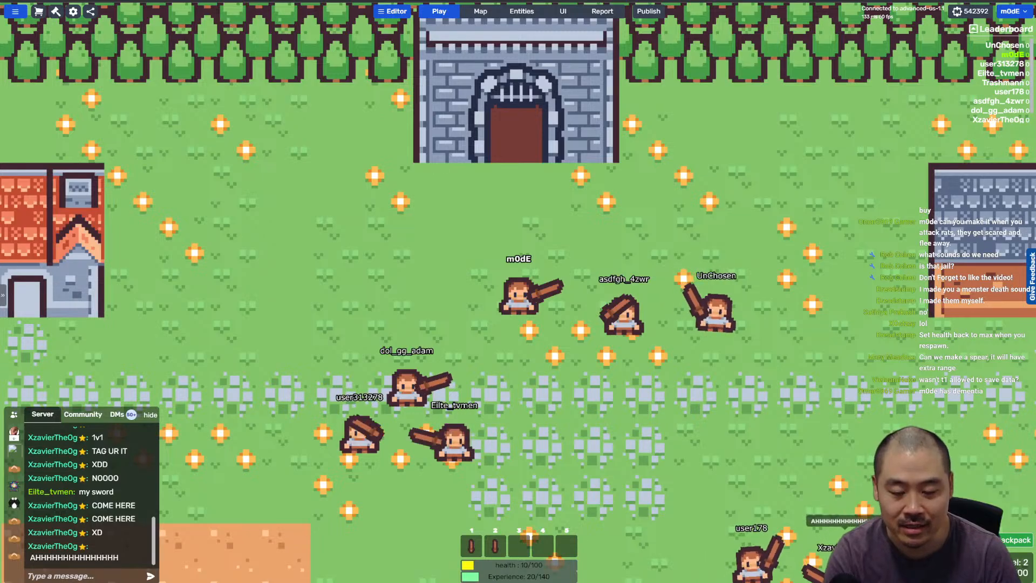
pyautogui.press('a')
pyautogui.press('w')
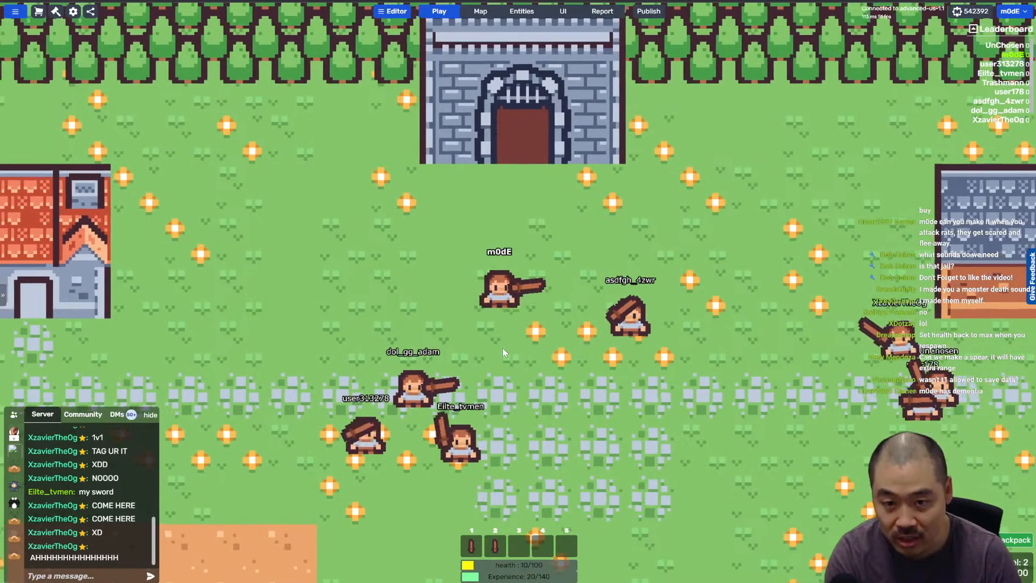
pyautogui.press('s')
pyautogui.press('a')
pyautogui.press('w')
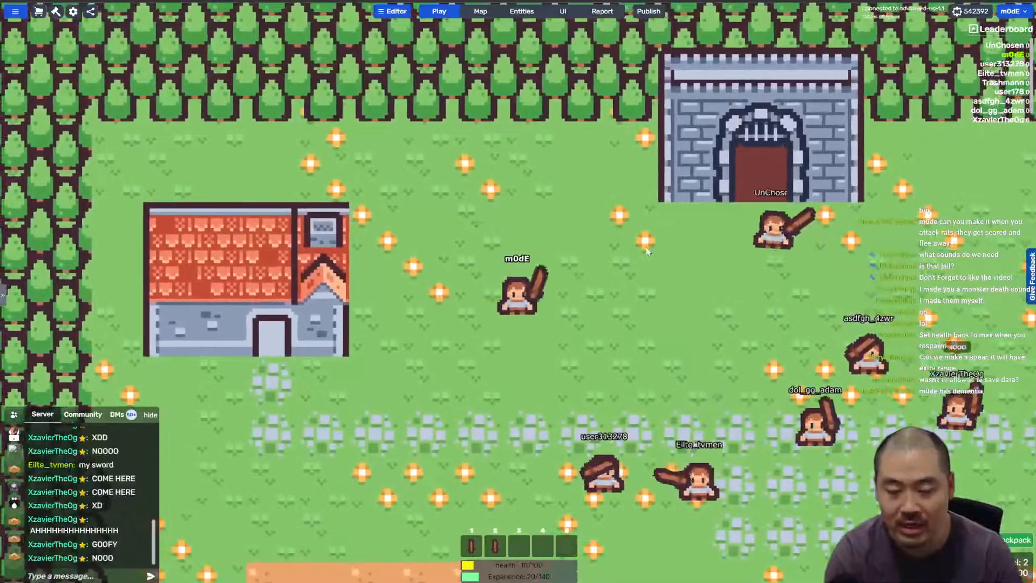
pyautogui.press('s')
pyautogui.press('d')
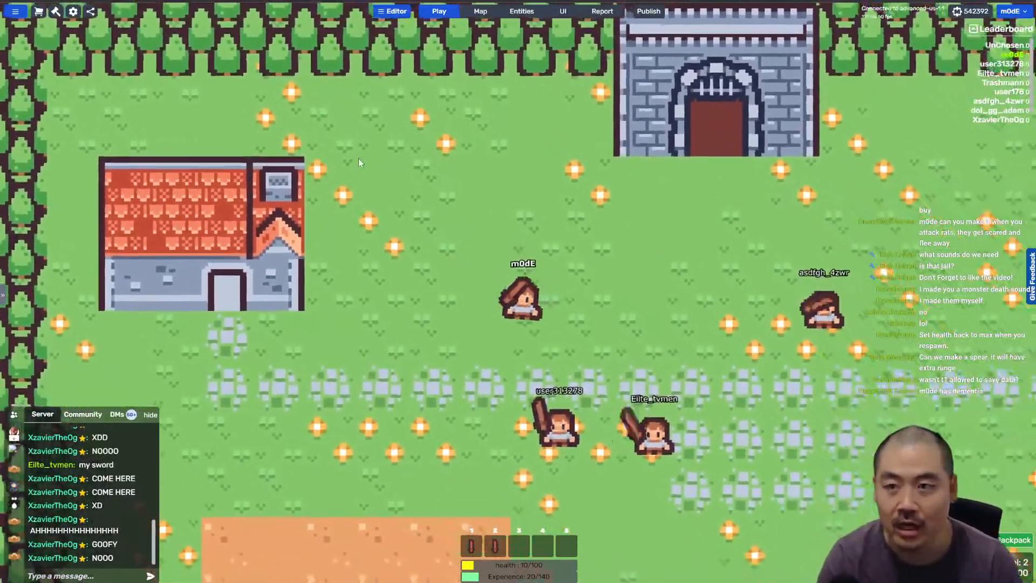
pyautogui.press('w')
pyautogui.press('d')
pyautogui.press('a')
pyautogui.press('s')
pyautogui.press('d')
pyautogui.press('d')
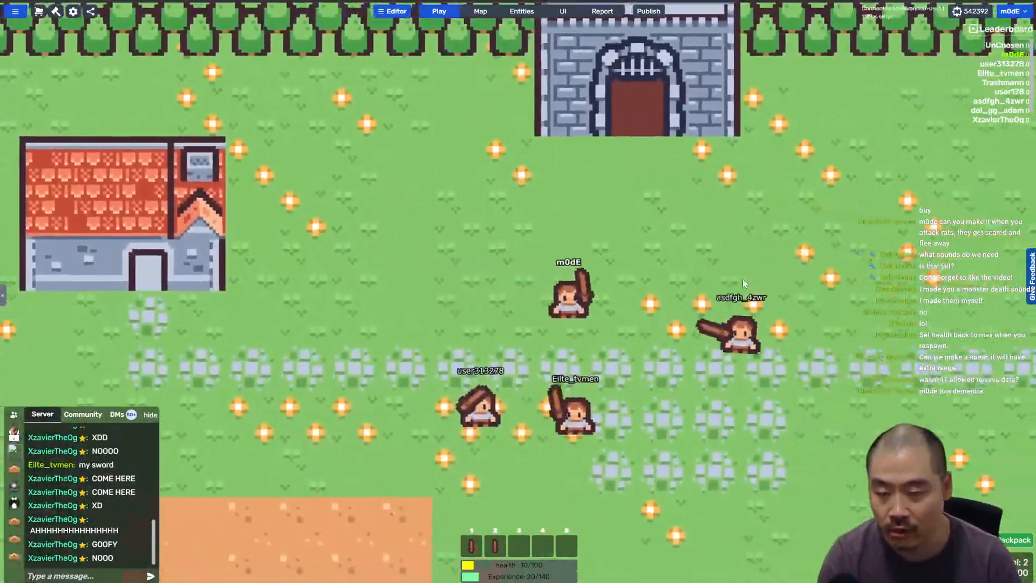
pyautogui.press('w')
pyautogui.press('d')
pyautogui.press('s')
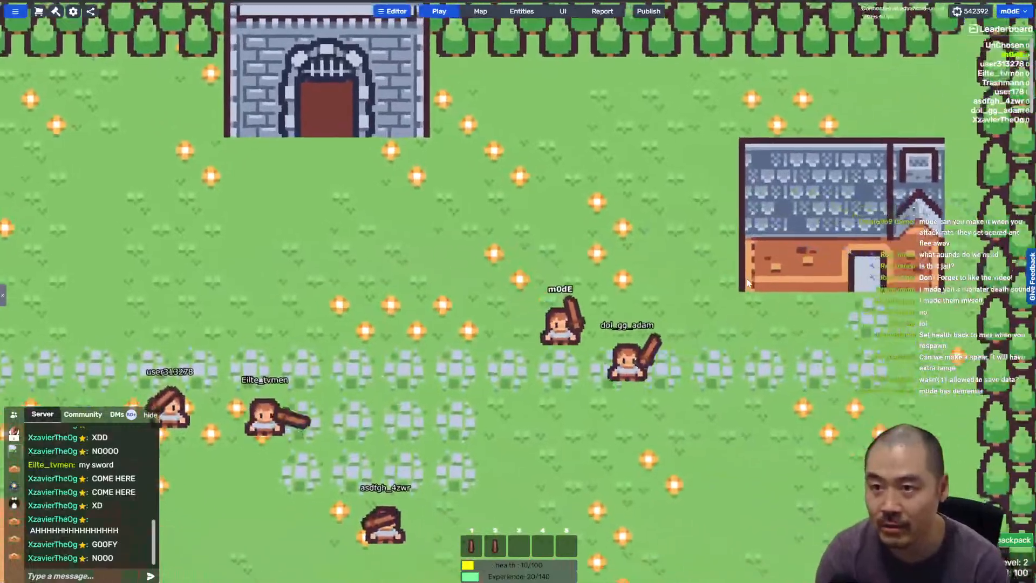
pyautogui.press('w')
pyautogui.press('d')
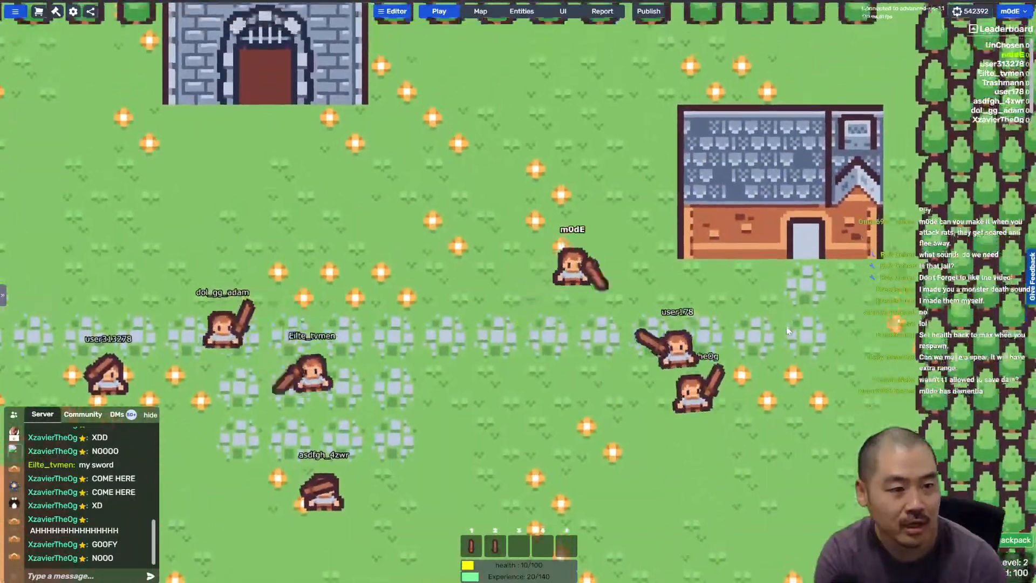
pyautogui.press('s')
pyautogui.press('a')
pyautogui.press('s')
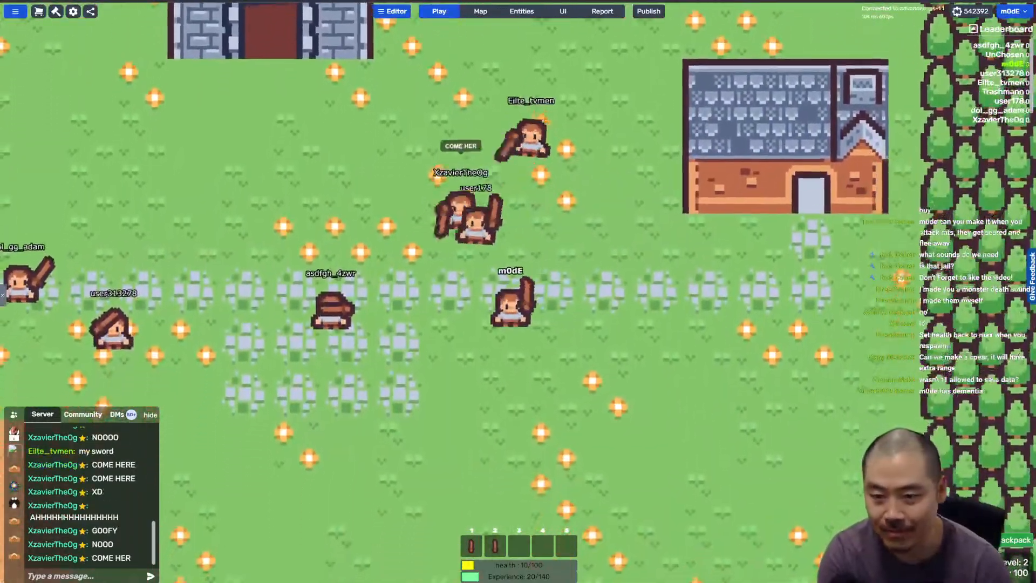